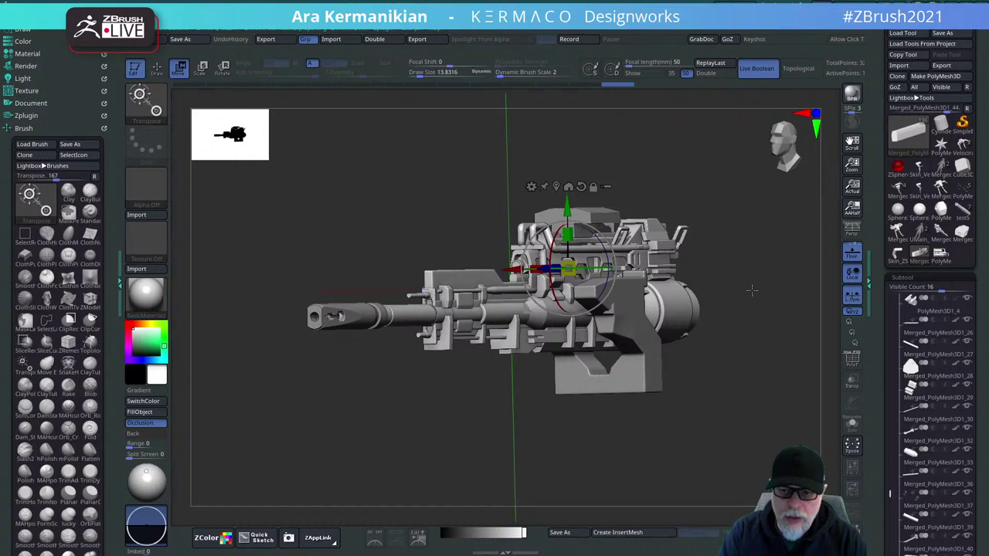
# Examine the gun model from several angles and distances.
pyautogui.moveTo(751, 291); pyautogui.dragTo(746, 291)
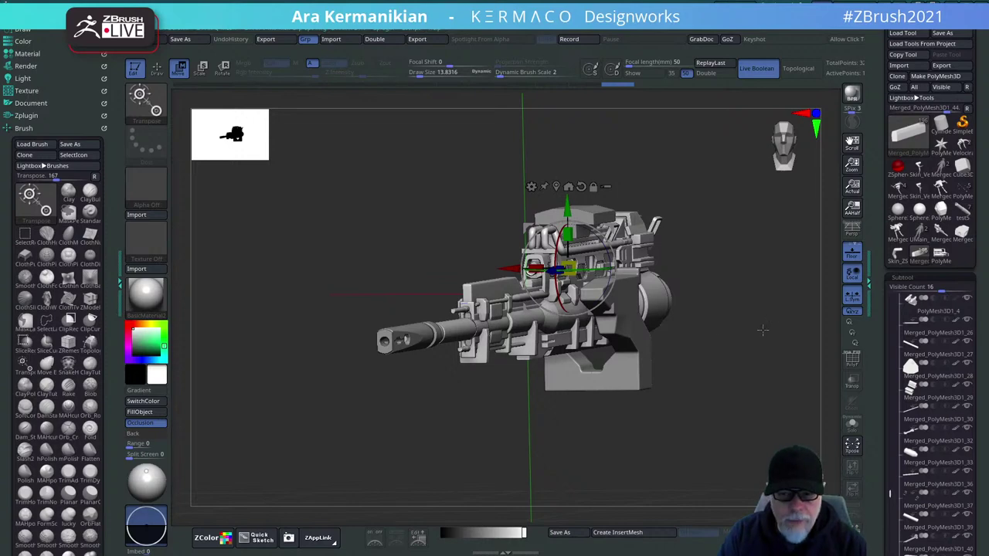
pyautogui.moveTo(746, 359); pyautogui.dragTo(750, 337)
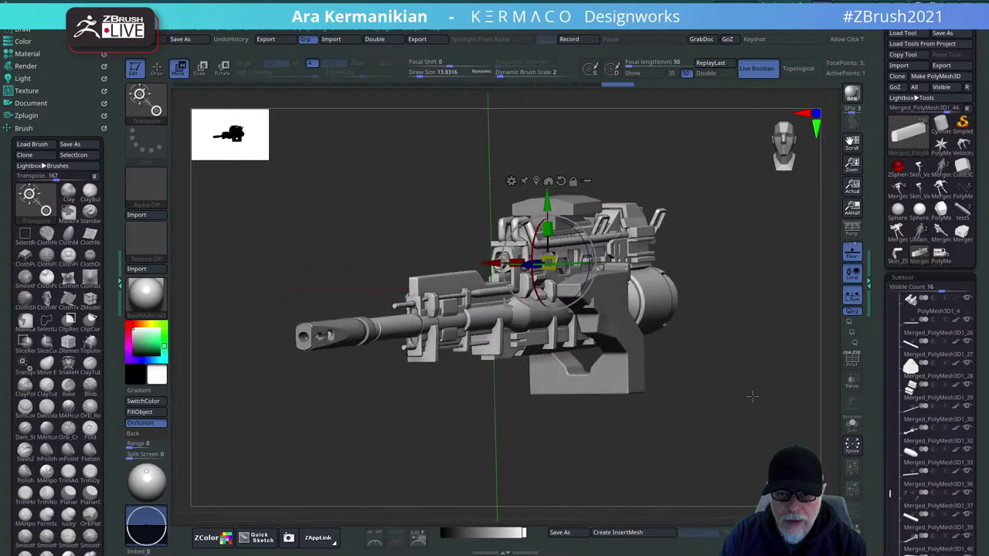
pyautogui.moveTo(933, 308)
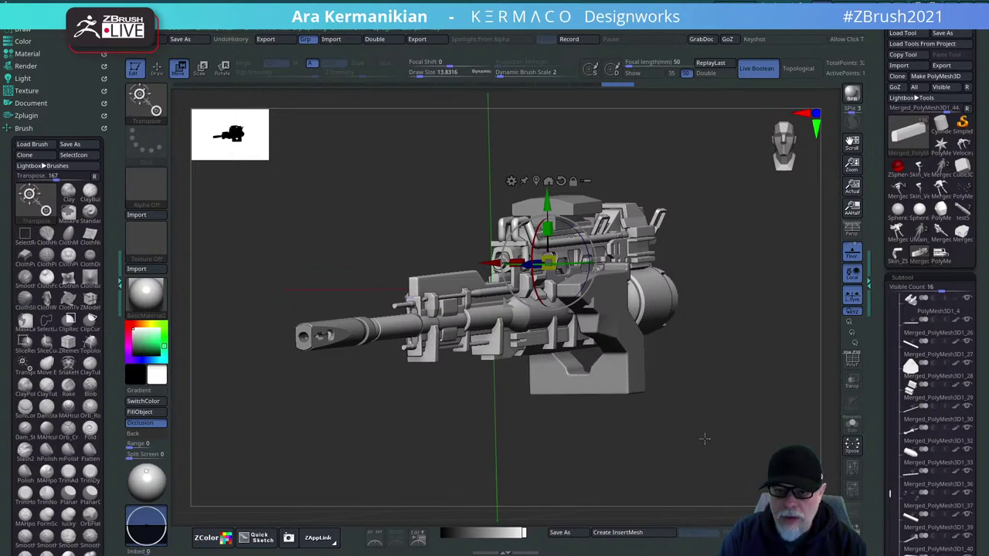
pyautogui.moveTo(706, 437); pyautogui.dragTo(752, 415)
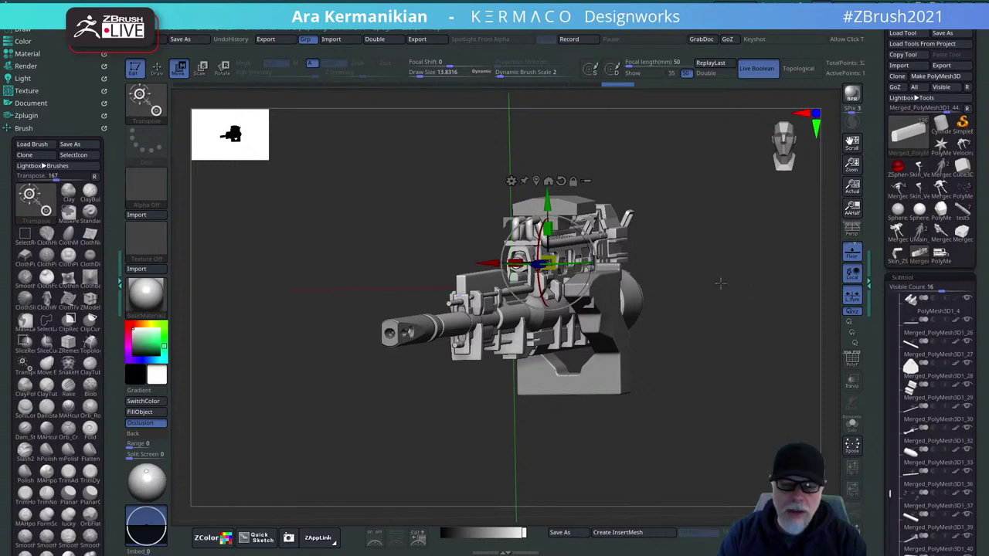
pyautogui.moveTo(728, 291)
pyautogui.mouseDown()
pyautogui.moveTo(743, 291)
pyautogui.moveTo(731, 285)
pyautogui.mouseUp()
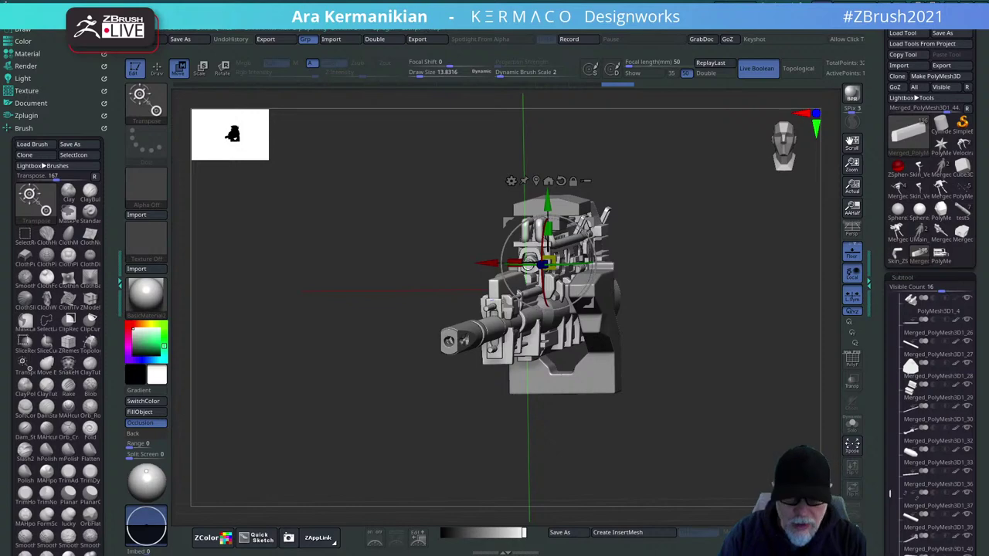
pyautogui.moveTo(707, 304); pyautogui.dragTo(777, 260)
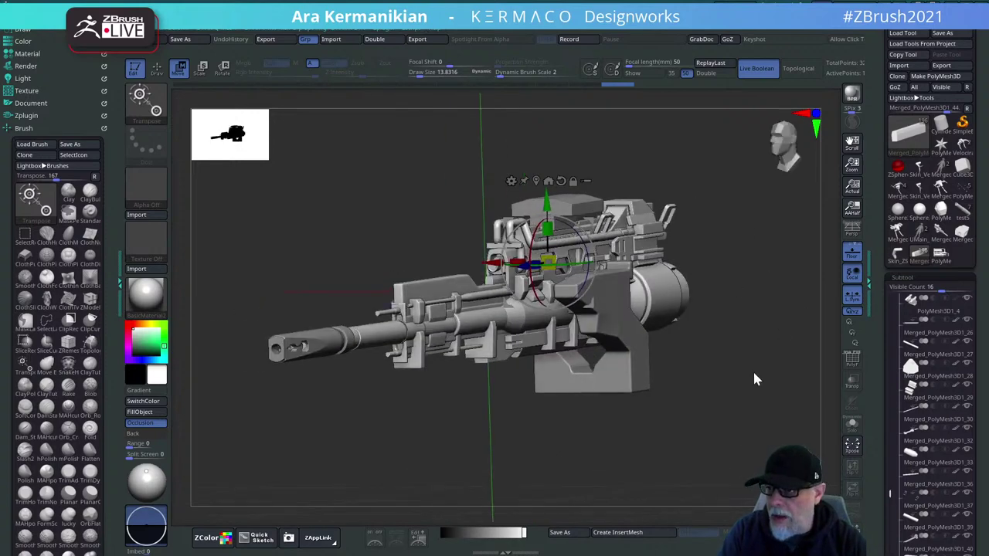
pyautogui.moveTo(756, 413); pyautogui.dragTo(757, 383)
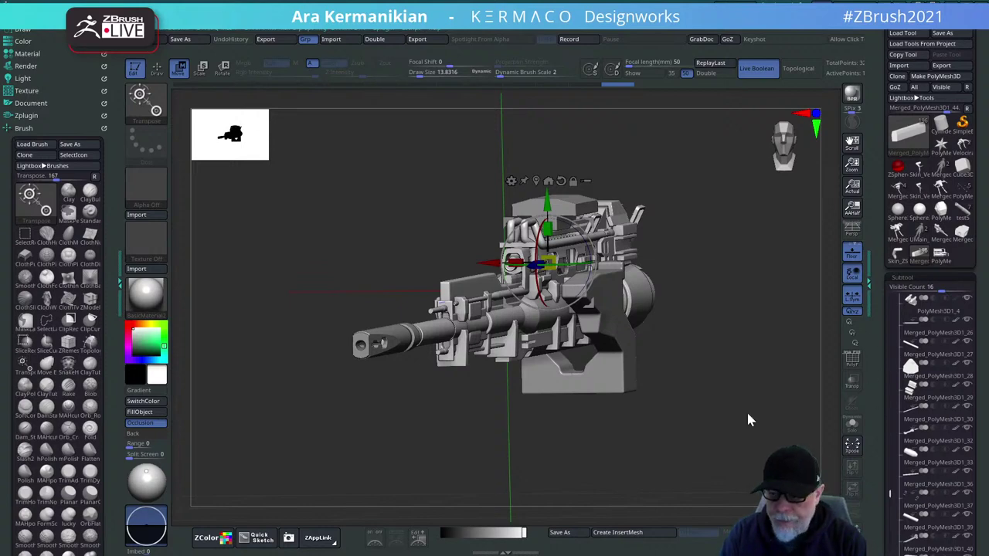
pyautogui.moveTo(714, 382); pyautogui.dragTo(726, 323)
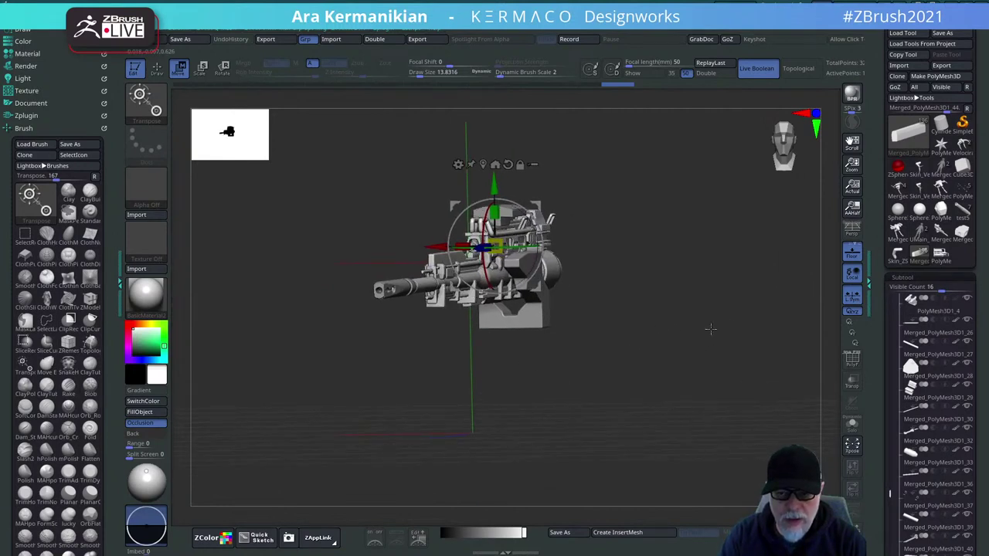
pyautogui.moveTo(727, 319); pyautogui.dragTo(743, 317)
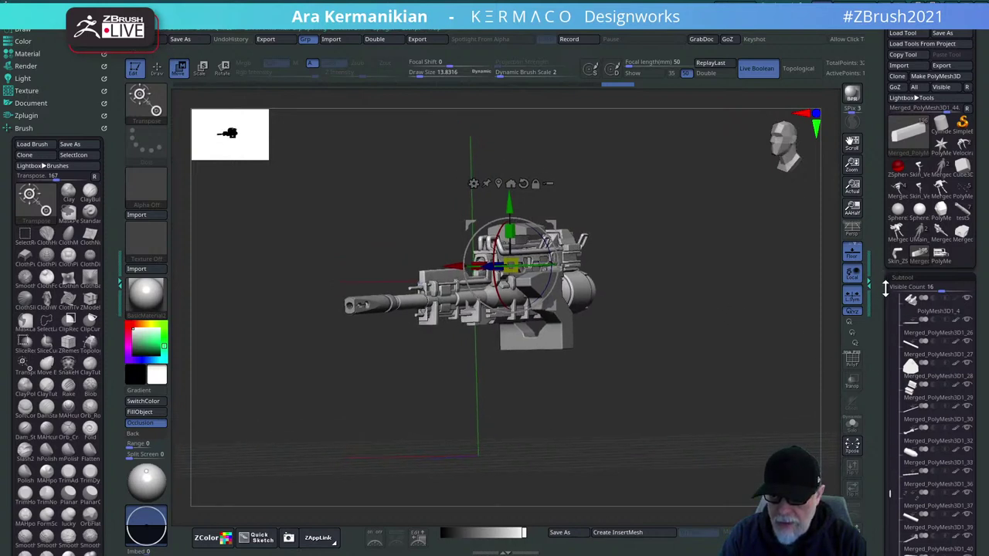
# Show the Mech subtool folder together with the gun and bring the whole mech into view.
pyautogui.moveTo(881, 294); pyautogui.dragTo(873, 179)
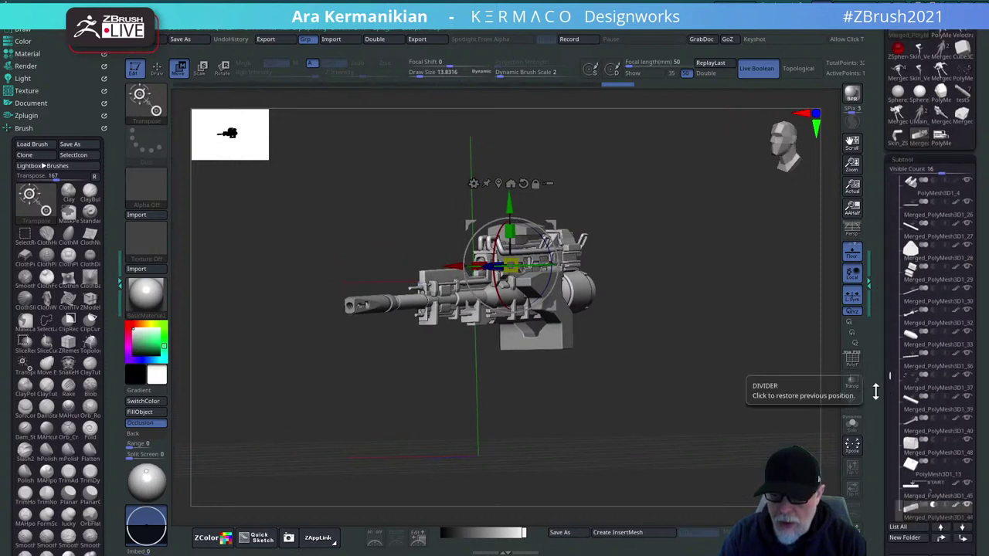
pyautogui.moveTo(876, 390)
pyautogui.mouseDown()
pyautogui.moveTo(893, 378)
pyautogui.moveTo(894, 395)
pyautogui.moveTo(886, 194)
pyautogui.mouseUp()
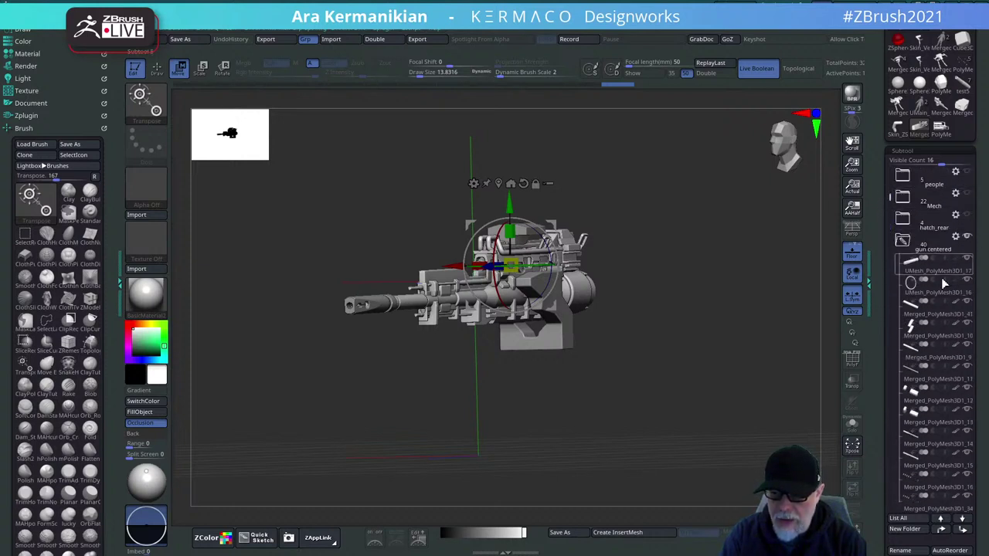
pyautogui.moveTo(968, 198)
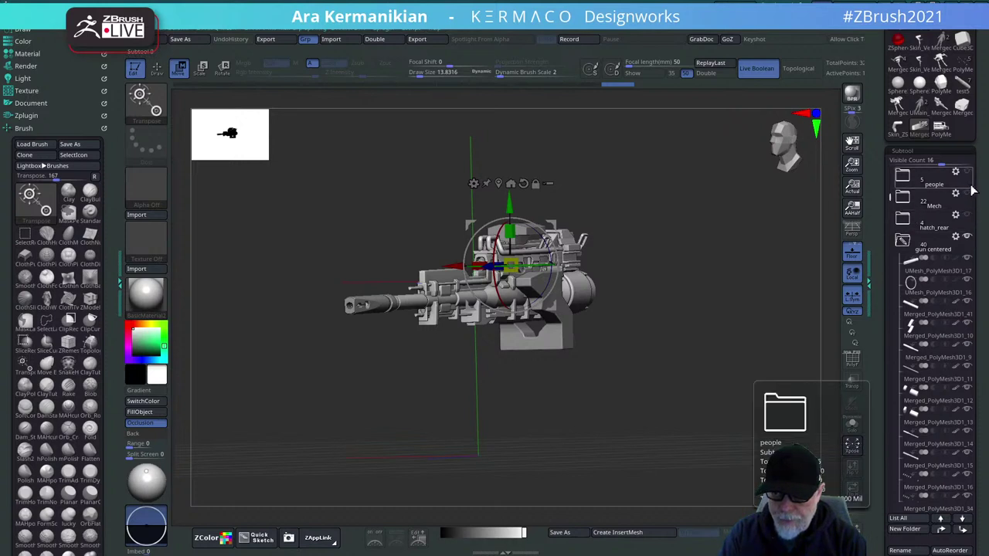
pyautogui.click(968, 193)
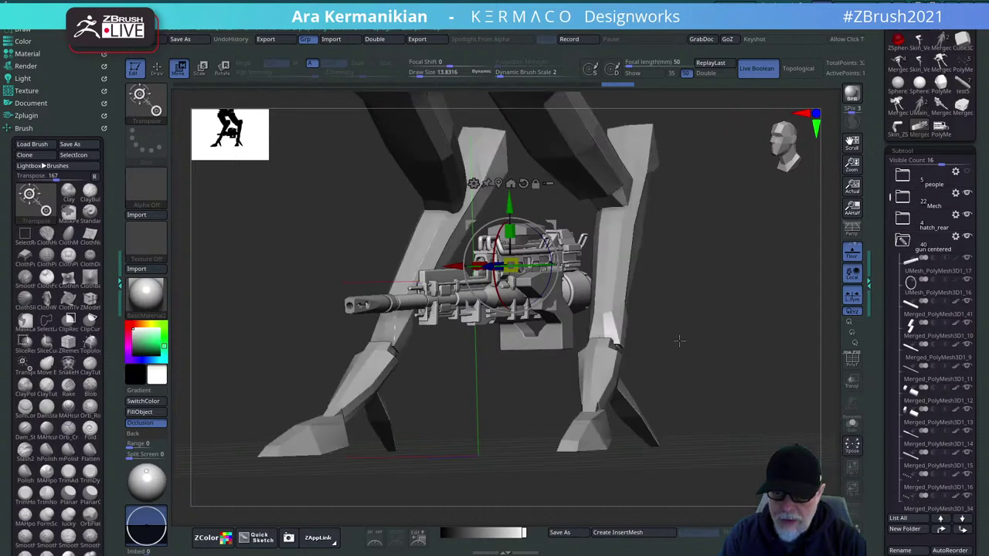
pyautogui.keyDown('alt'); pyautogui.moveTo(730, 332); pyautogui.dragTo(684, 383); pyautogui.keyUp('alt')
pyautogui.moveTo(744, 386); pyautogui.dragTo(730, 363)
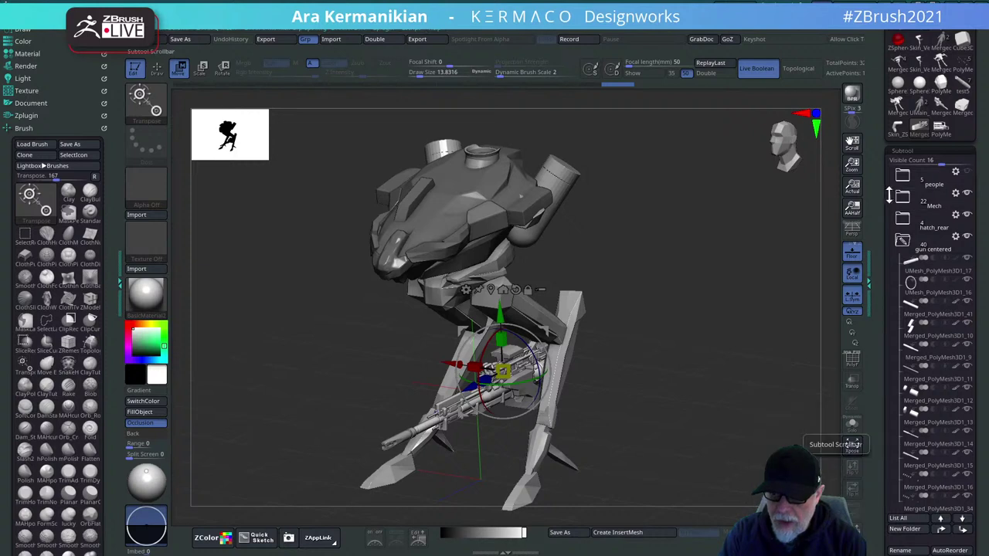
# Show the people folder so the human figures stand with the mech for scale.
pyautogui.moveTo(891, 196); pyautogui.dragTo(887, 169)
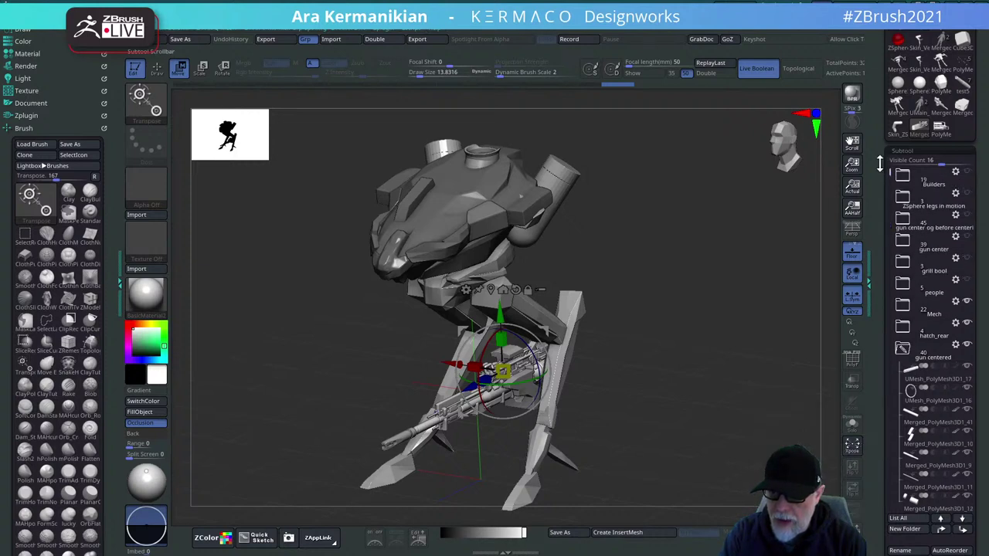
pyautogui.moveTo(966, 336)
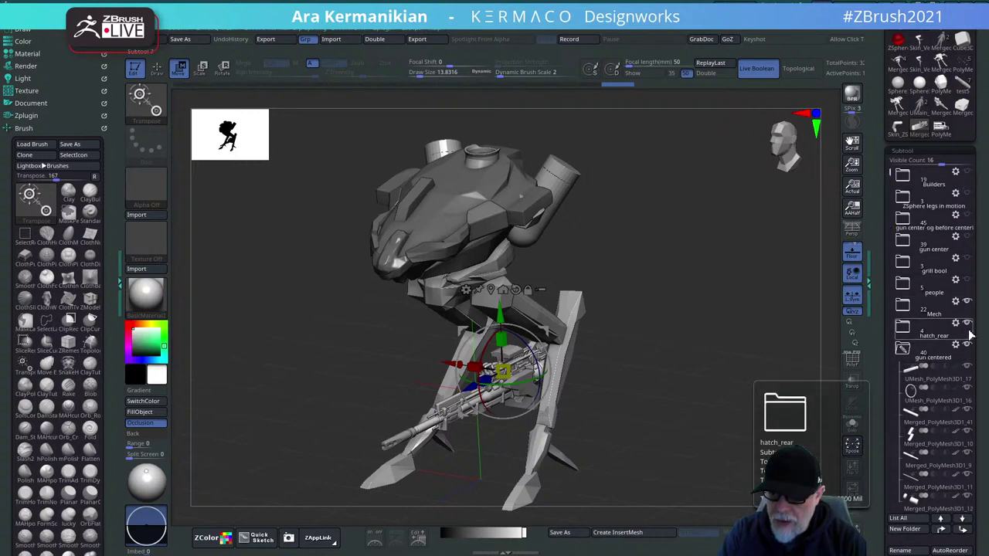
pyautogui.click(968, 281)
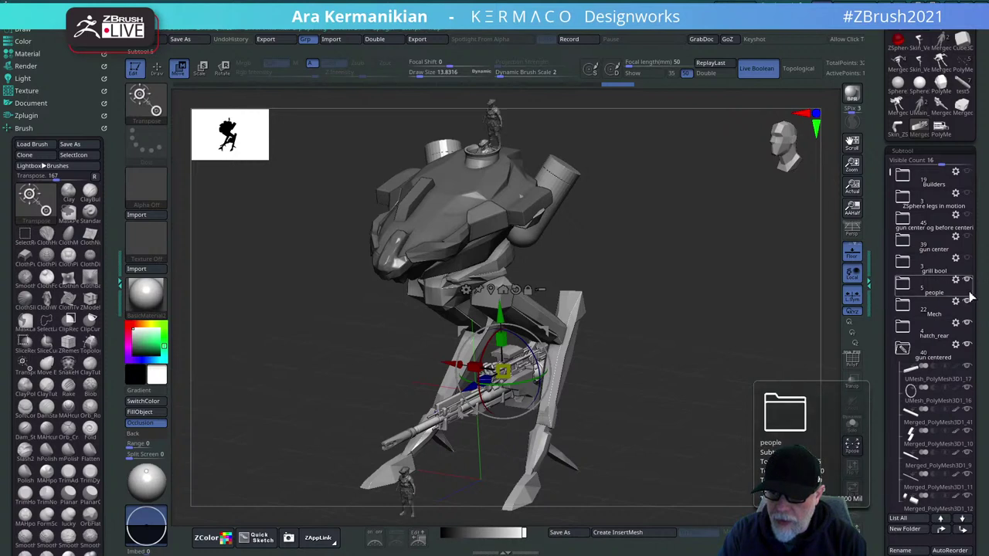
pyautogui.moveTo(690, 311)
pyautogui.mouseDown()
pyautogui.moveTo(706, 305)
pyautogui.moveTo(700, 313)
pyautogui.mouseUp()
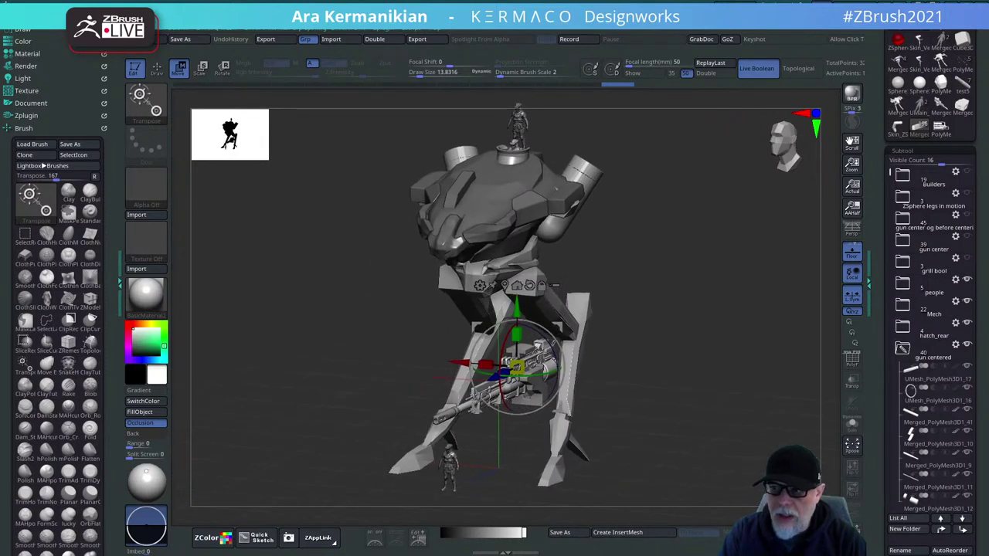
pyautogui.moveTo(668, 444); pyautogui.dragTo(669, 442)
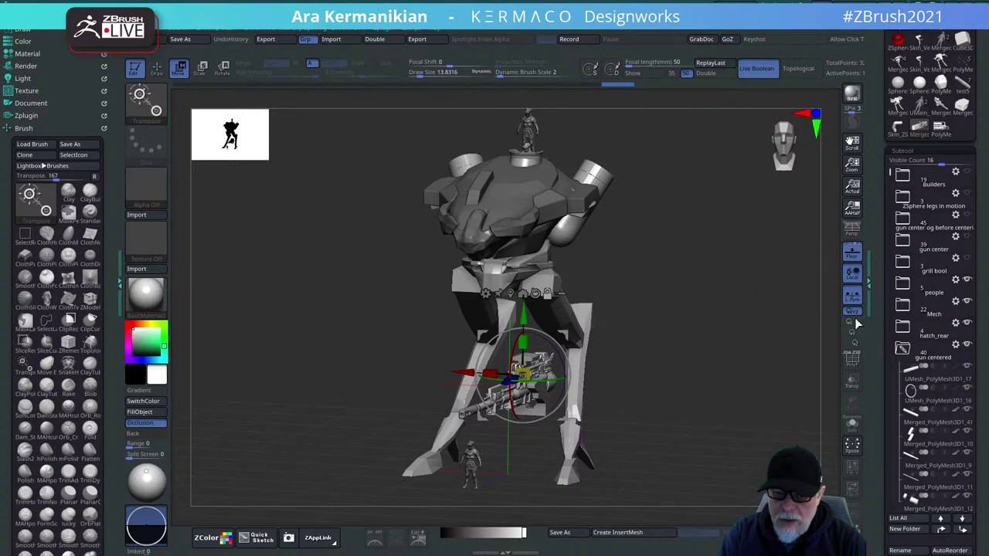
# Collapse the gun centered folder and switch from the transform gizmo to Draw mode.
pyautogui.click(903, 348)
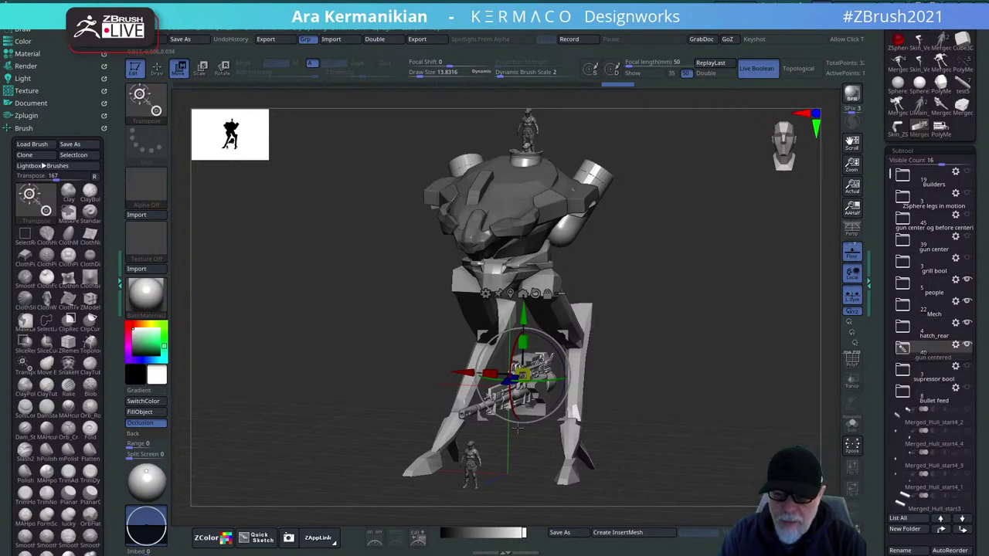
pyautogui.press('q')
pyautogui.moveTo(724, 378); pyautogui.dragTo(650, 392)
pyautogui.moveTo(710, 420); pyautogui.dragTo(578, 201)
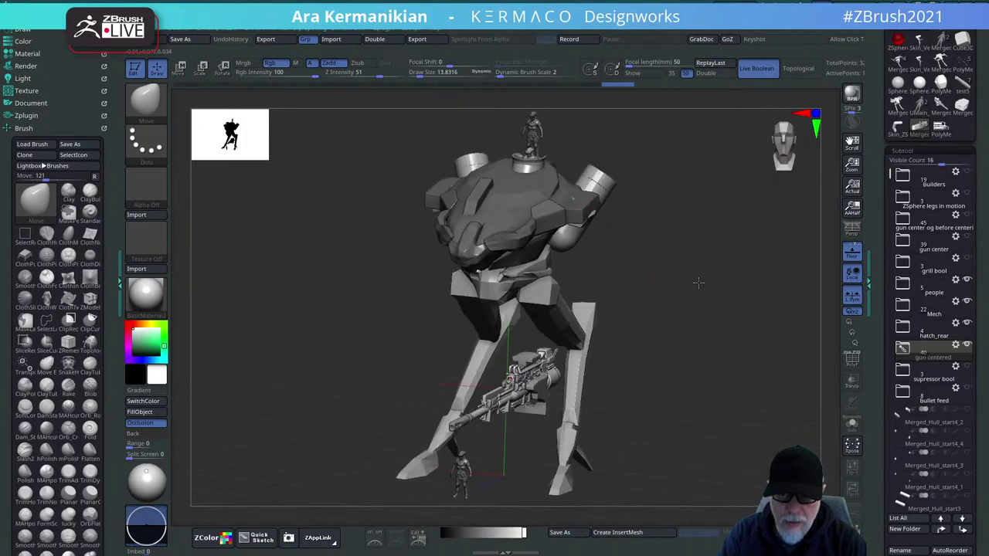
pyautogui.moveTo(698, 283); pyautogui.dragTo(639, 263)
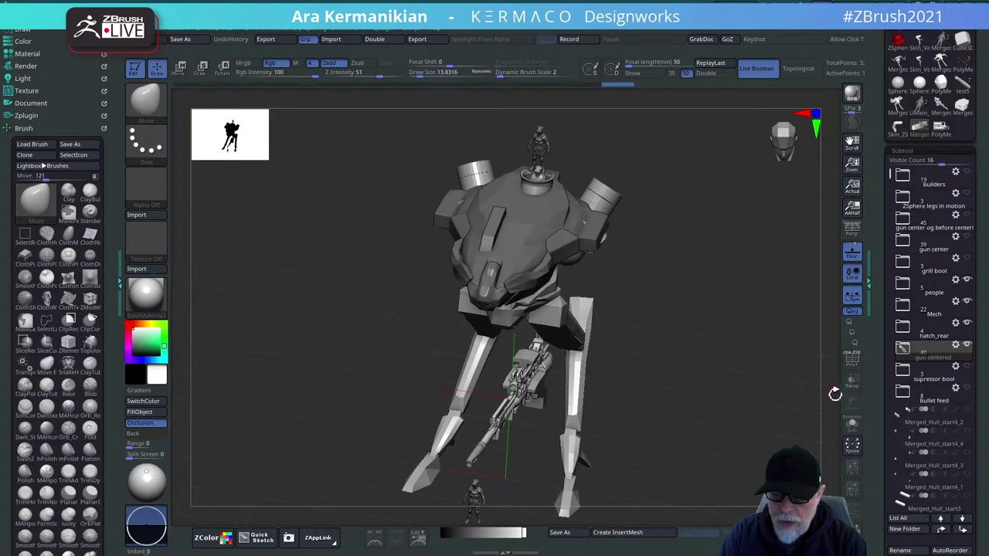
pyautogui.click(853, 443)
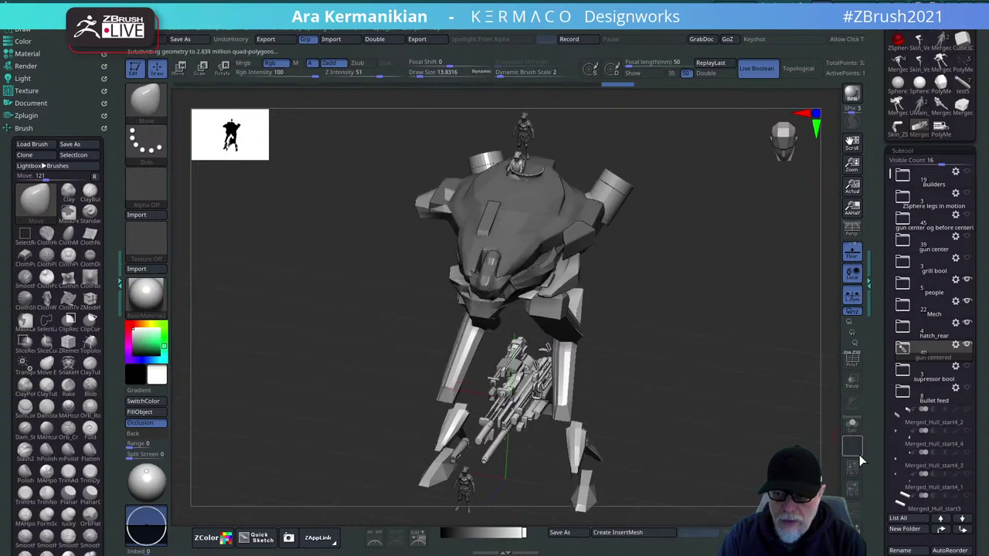
pyautogui.click(854, 450)
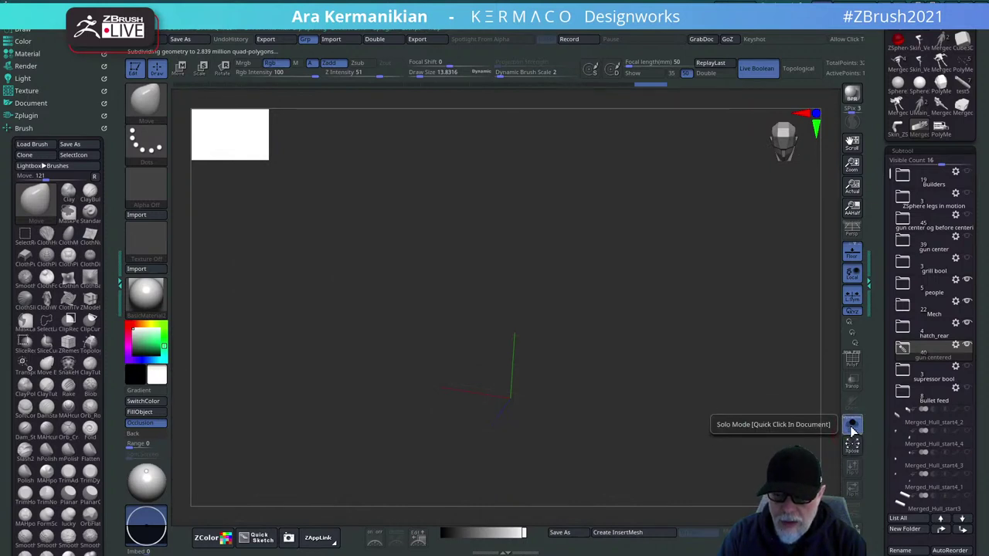
pyautogui.click(855, 426)
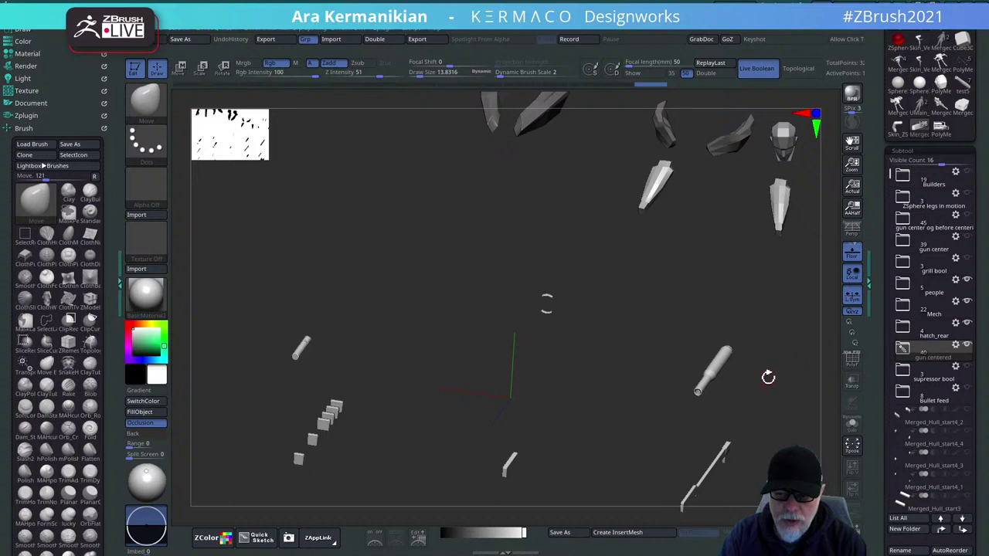
pyautogui.click(851, 445)
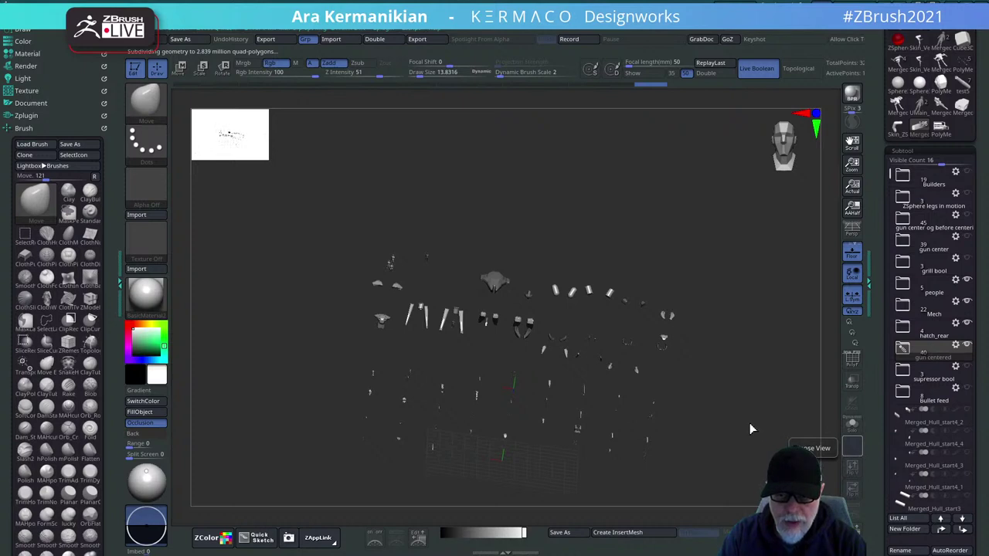
pyautogui.keyDown('alt'); pyautogui.moveTo(750, 422); pyautogui.dragTo(568, 218); pyautogui.keyUp('alt')
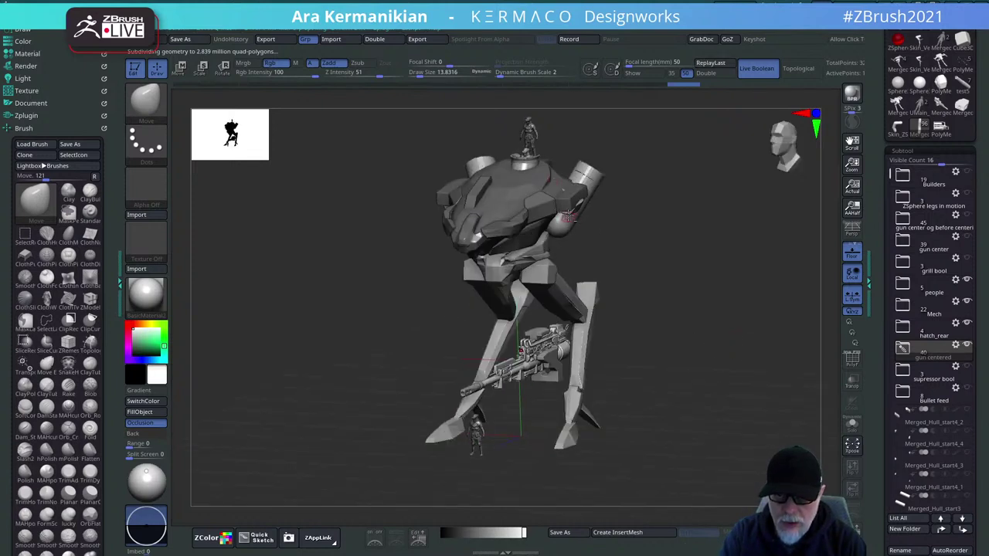
# Select the mech's shoulder armour subtool, isolate it with Solo and expand the Mech folder.
pyautogui.keyDown('alt'); pyautogui.click(568, 213); pyautogui.keyUp('alt')
pyautogui.click(852, 425)
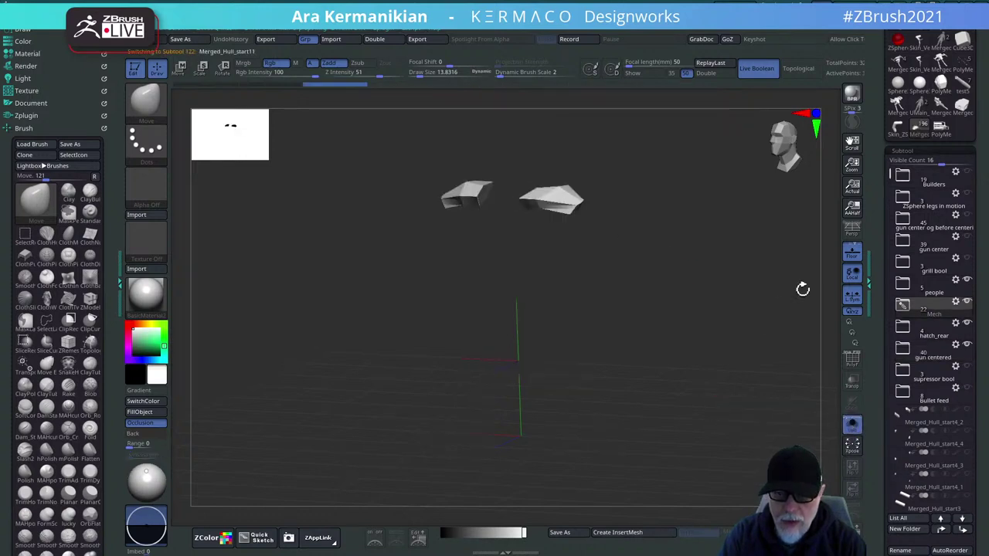
pyautogui.click(903, 305)
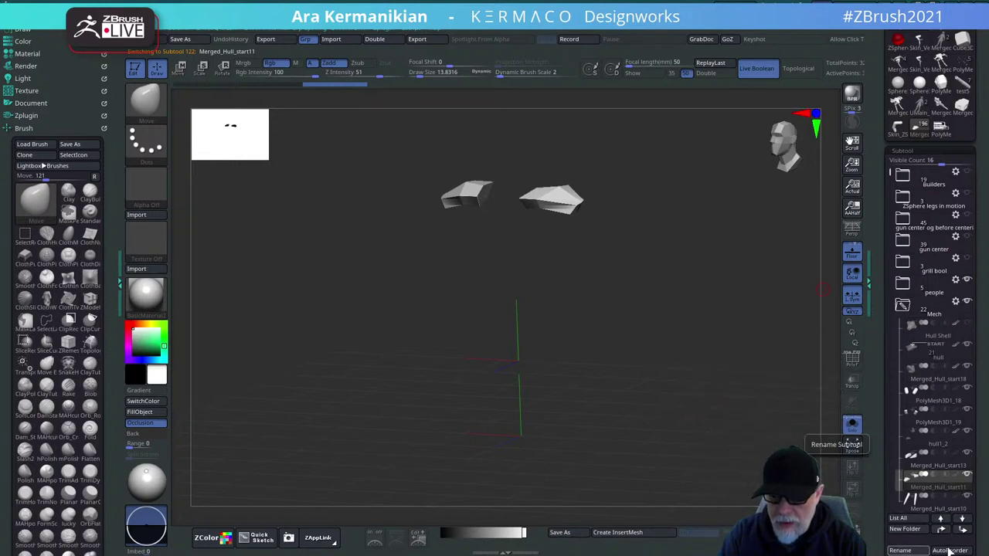
# Select the mech's long lower leg subtool and turn Solo off to show the full mech again.
pyautogui.click(890, 488)
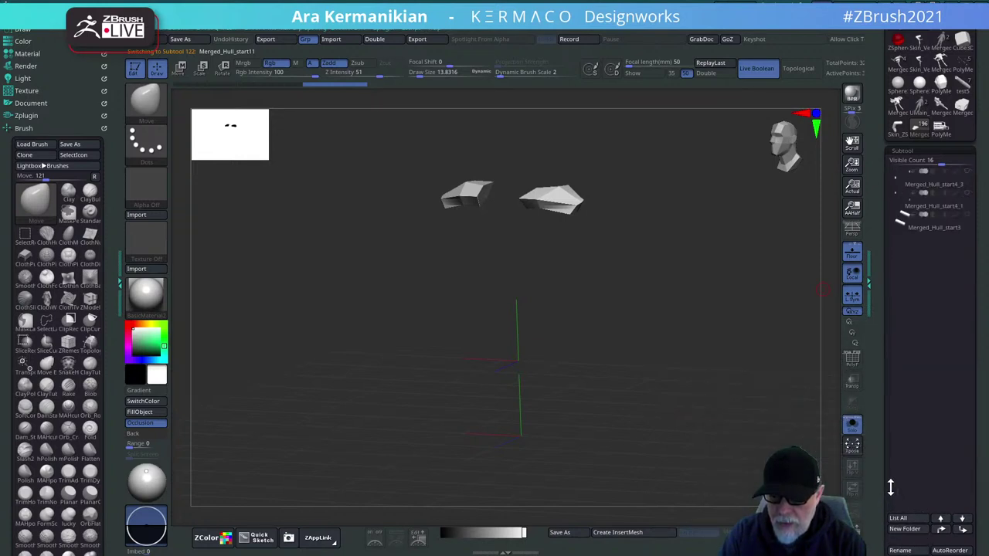
pyautogui.moveTo(890, 483)
pyautogui.mouseDown()
pyautogui.moveTo(891, 427)
pyautogui.moveTo(910, 423)
pyautogui.mouseUp()
pyautogui.moveTo(889, 518); pyautogui.dragTo(889, 394)
pyautogui.click(909, 486)
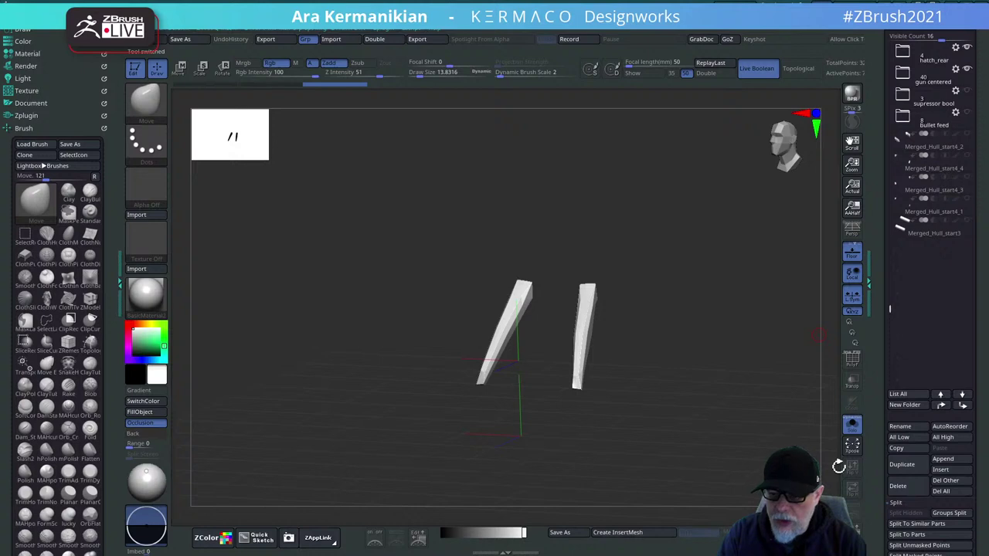
pyautogui.click(851, 424)
pyautogui.moveTo(675, 356); pyautogui.dragTo(746, 315)
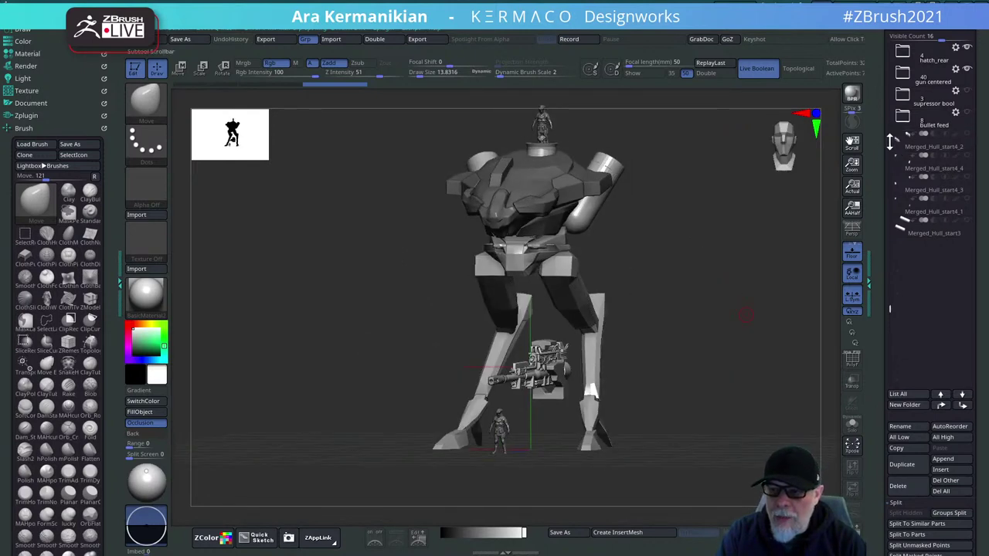
# Expand the bullet feed folder and show the guns mounted on both sides of the mech's hull.
pyautogui.moveTo(881, 128); pyautogui.dragTo(883, 228)
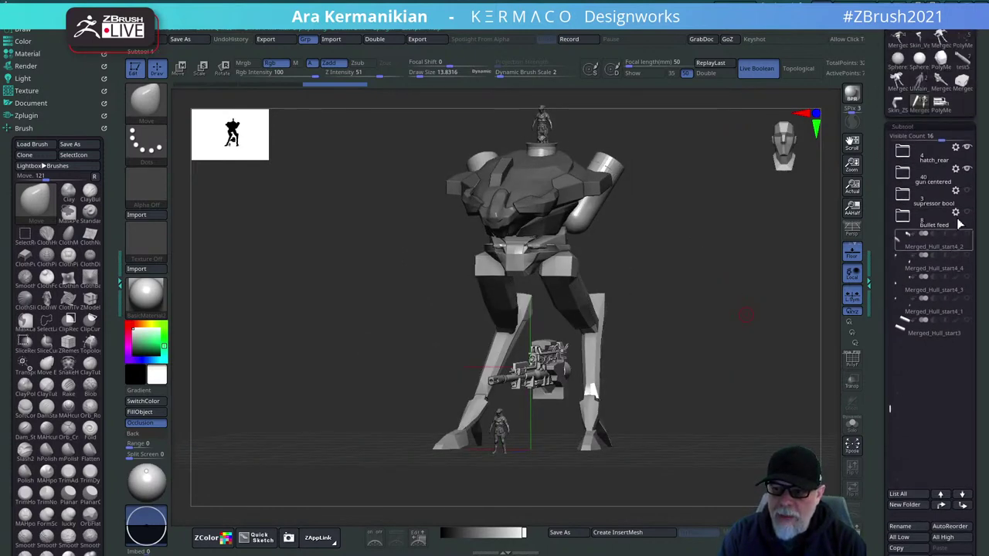
pyautogui.click(903, 217)
pyautogui.click(969, 235)
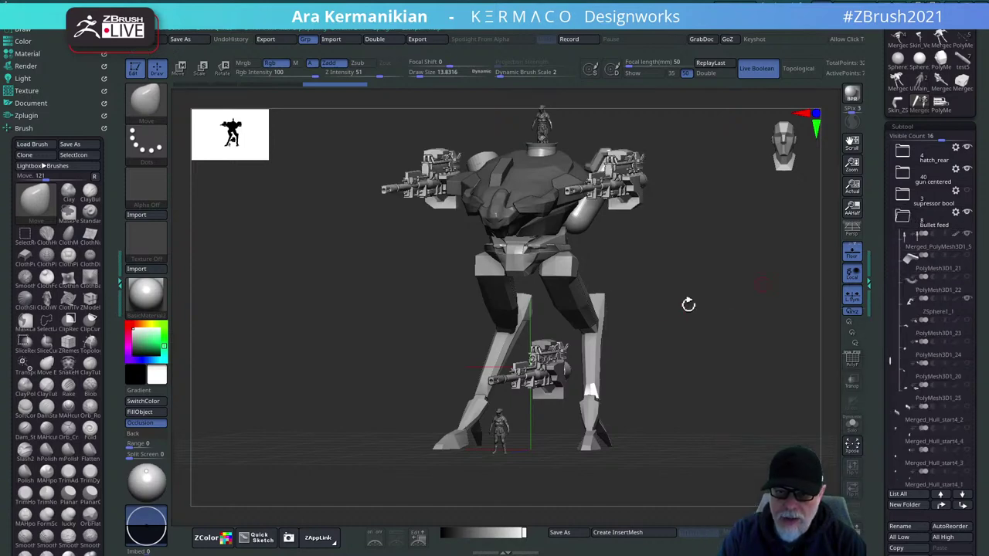
pyautogui.moveTo(708, 283); pyautogui.dragTo(689, 181)
pyautogui.moveTo(657, 240); pyautogui.dragTo(780, 279)
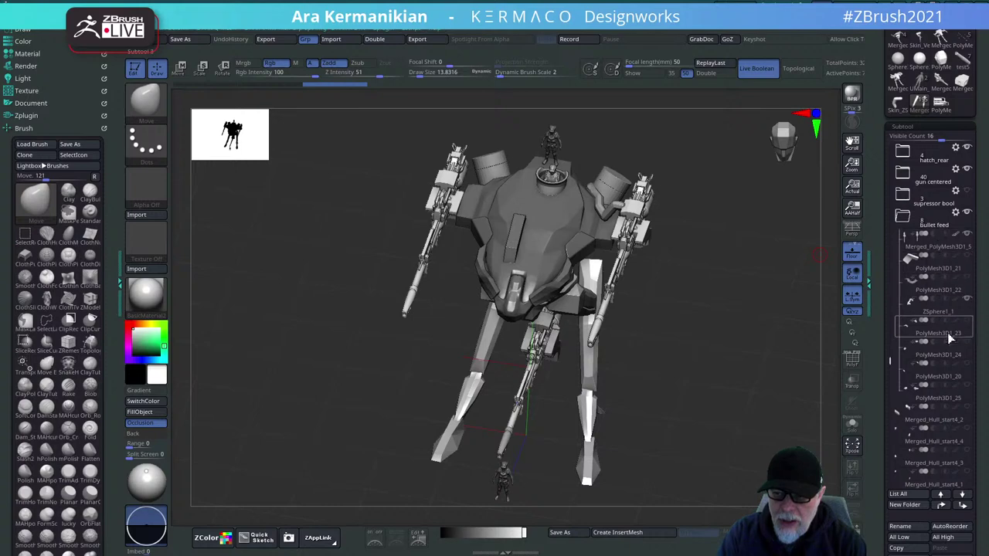
# Show PolyMesh3D1_20 and PolyMesh3D1_24 in the bullet feed folder, and briefly preview PolyMesh3D1_25 before hiding it again.
pyautogui.moveTo(808, 331); pyautogui.dragTo(735, 310)
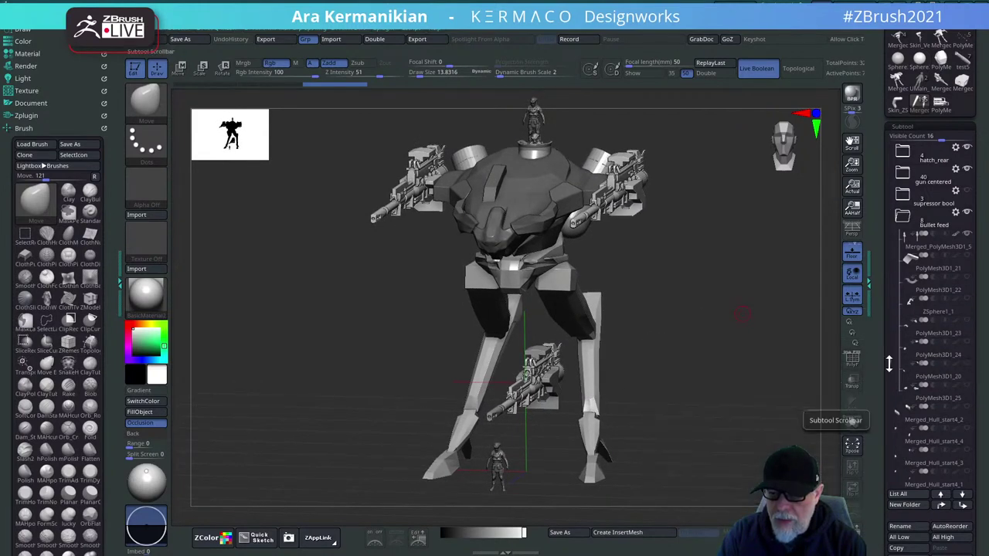
pyautogui.moveTo(891, 361); pyautogui.dragTo(891, 383)
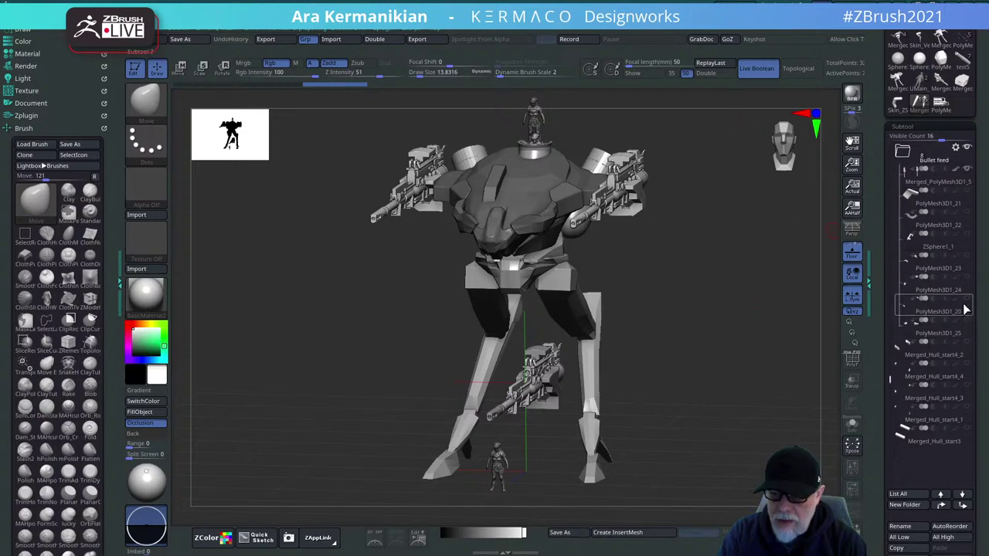
pyautogui.moveTo(970, 303)
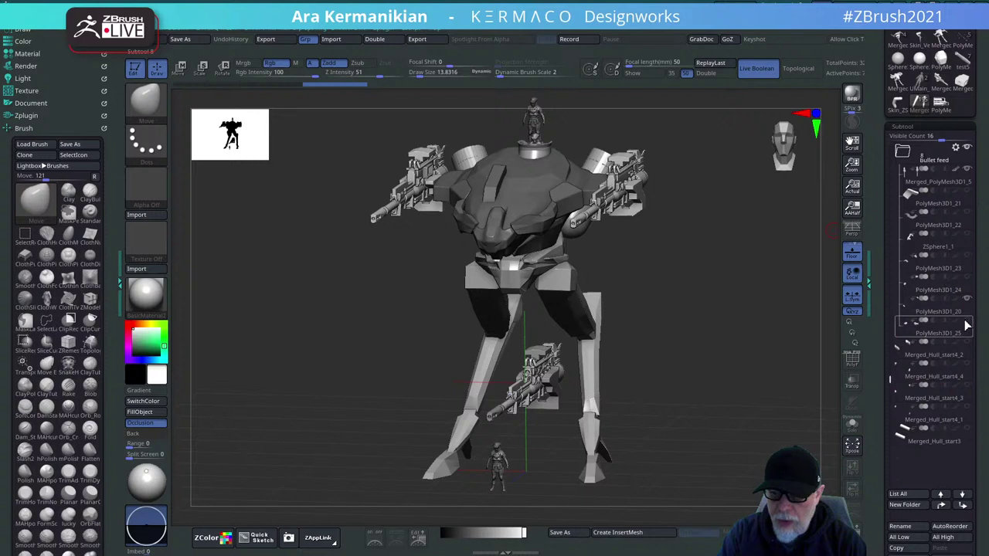
pyautogui.click(968, 321)
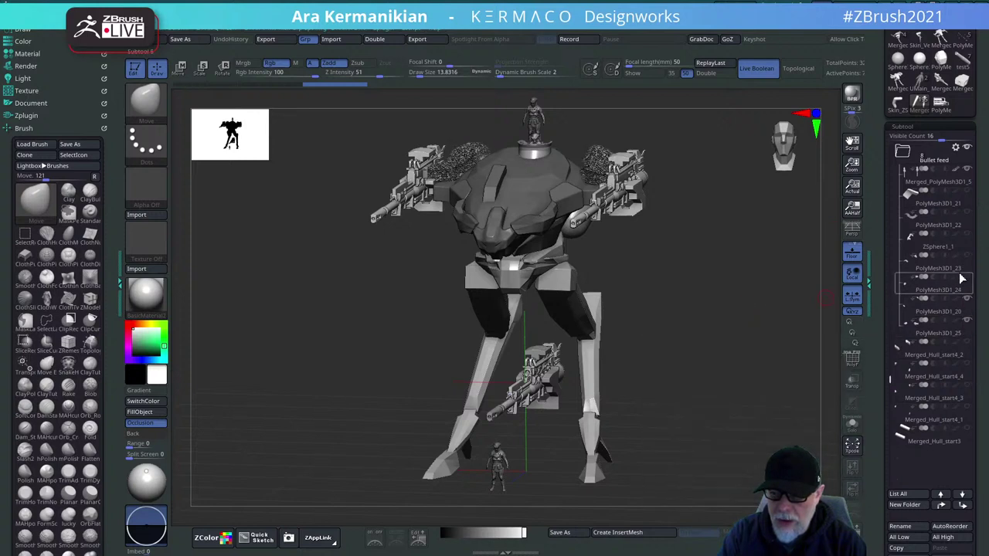
pyautogui.moveTo(971, 282)
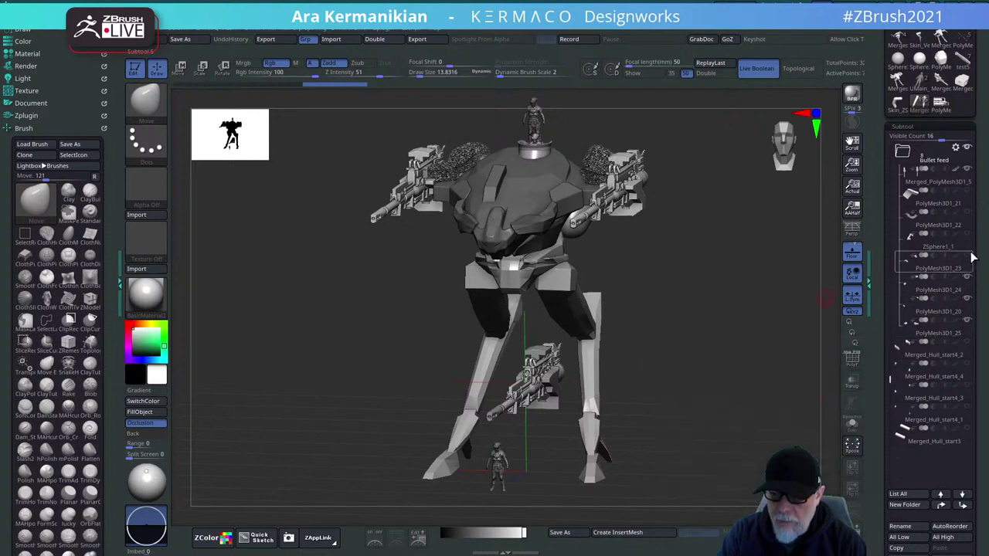
pyautogui.click(969, 321)
# Show the PolyMesh3D1_23 ammunition belts in the bullet feed folder and inspect how they connect to the side guns.
pyautogui.moveTo(708, 299); pyautogui.dragTo(636, 198)
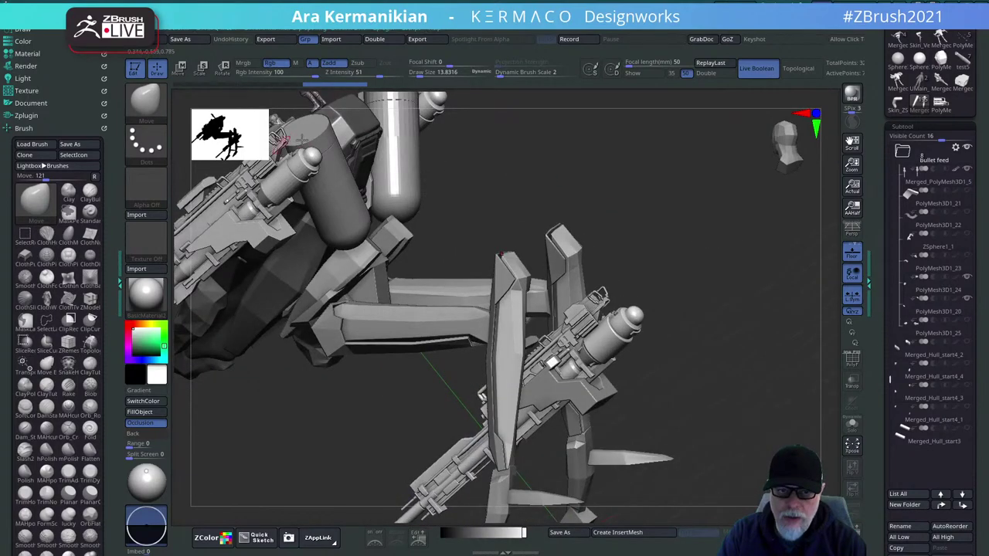
pyautogui.moveTo(453, 193); pyautogui.dragTo(313, 430)
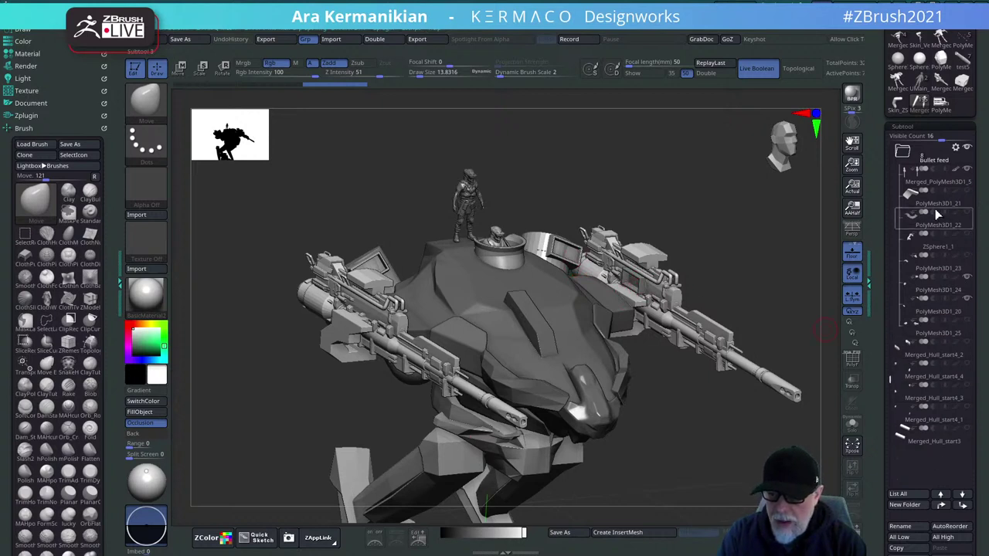
pyautogui.moveTo(958, 222)
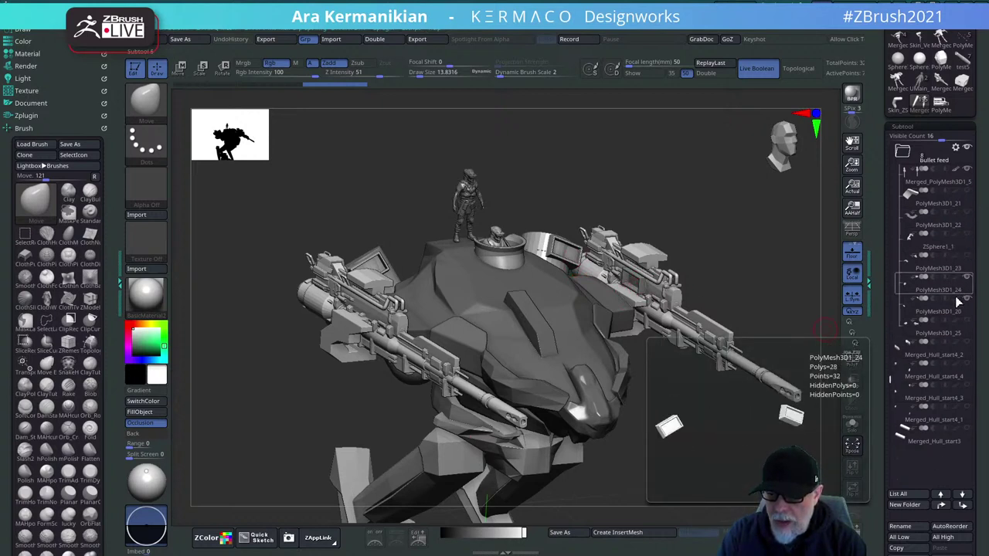
pyautogui.moveTo(958, 333)
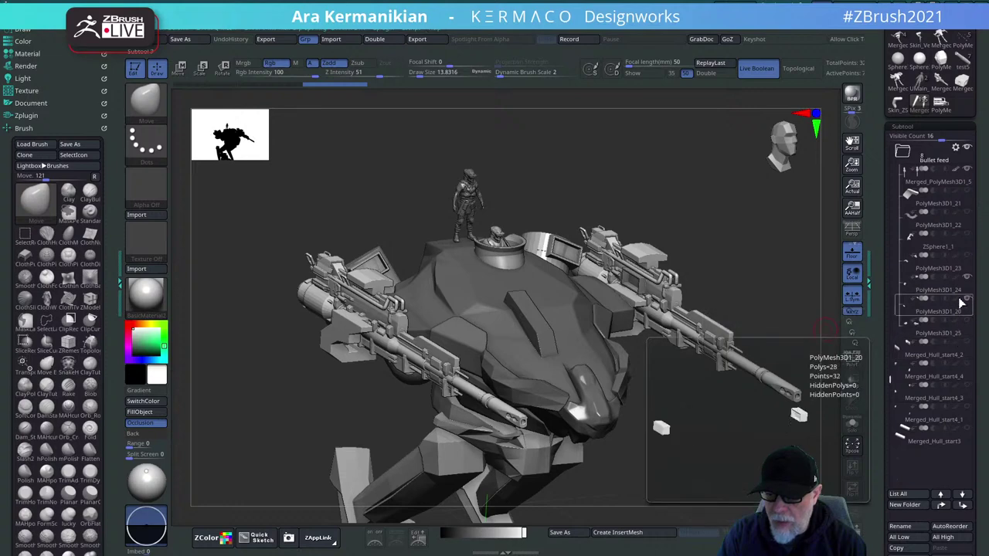
pyautogui.moveTo(968, 259)
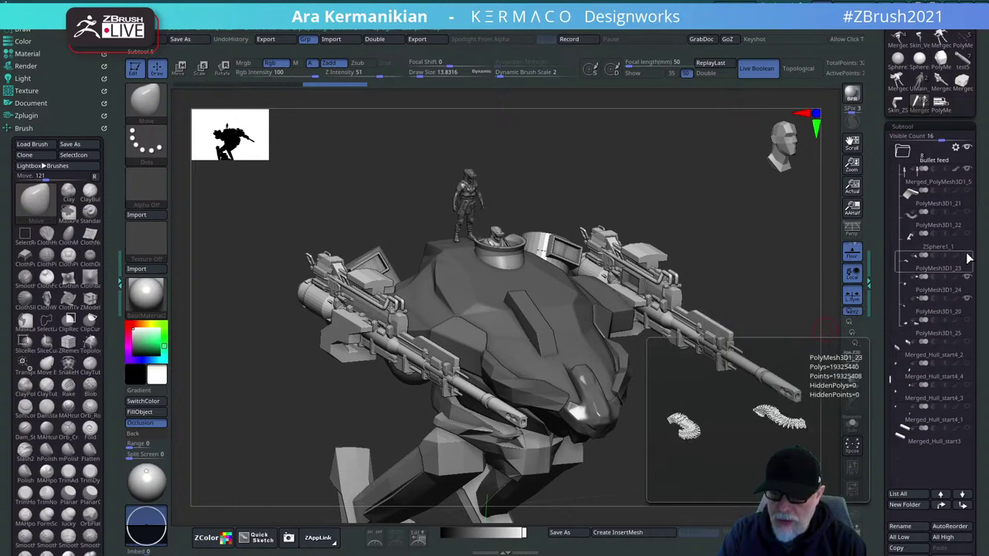
pyautogui.moveTo(739, 254); pyautogui.dragTo(700, 307)
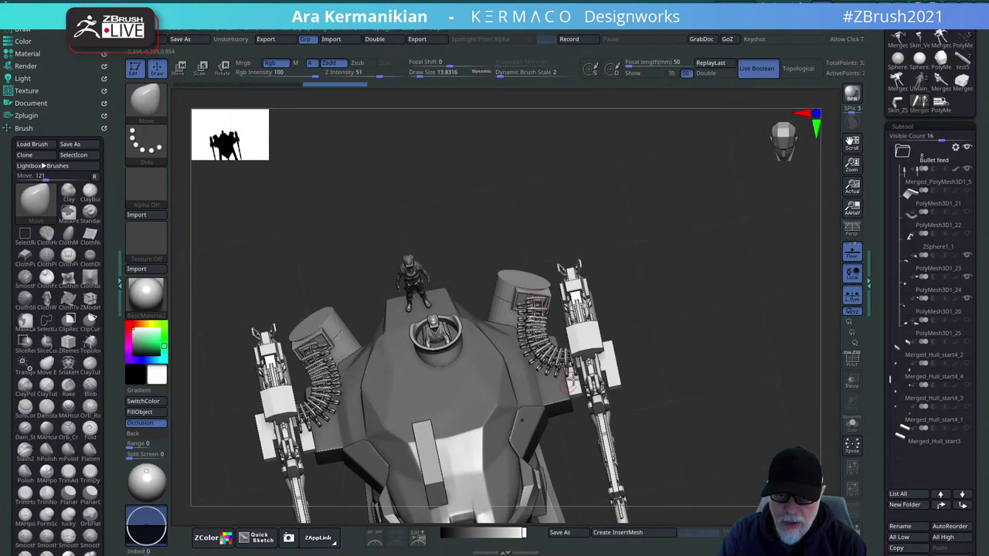
pyautogui.moveTo(702, 357); pyautogui.dragTo(787, 228)
pyautogui.moveTo(713, 289)
pyautogui.keyDown('alt'); pyautogui.mouseDown()
pyautogui.moveTo(739, 308)
pyautogui.moveTo(724, 276)
pyautogui.mouseUp(); pyautogui.keyUp('alt')
pyautogui.keyDown('alt'); pyautogui.moveTo(715, 320); pyautogui.dragTo(734, 263); pyautogui.keyUp('alt')
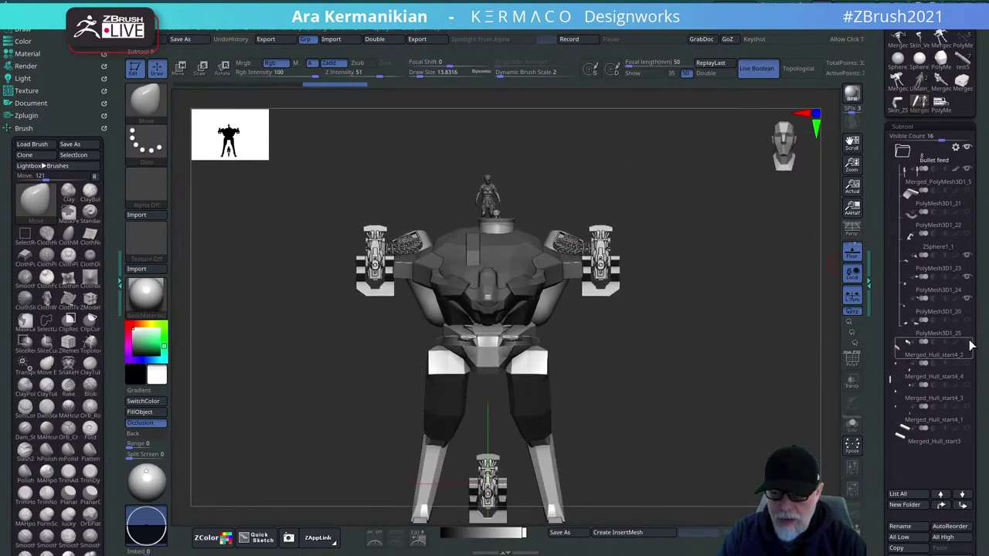
# Show the PolyMesh3D1_25 sleeves that cover the ammunition belts and inspect them from above.
pyautogui.moveTo(970, 325)
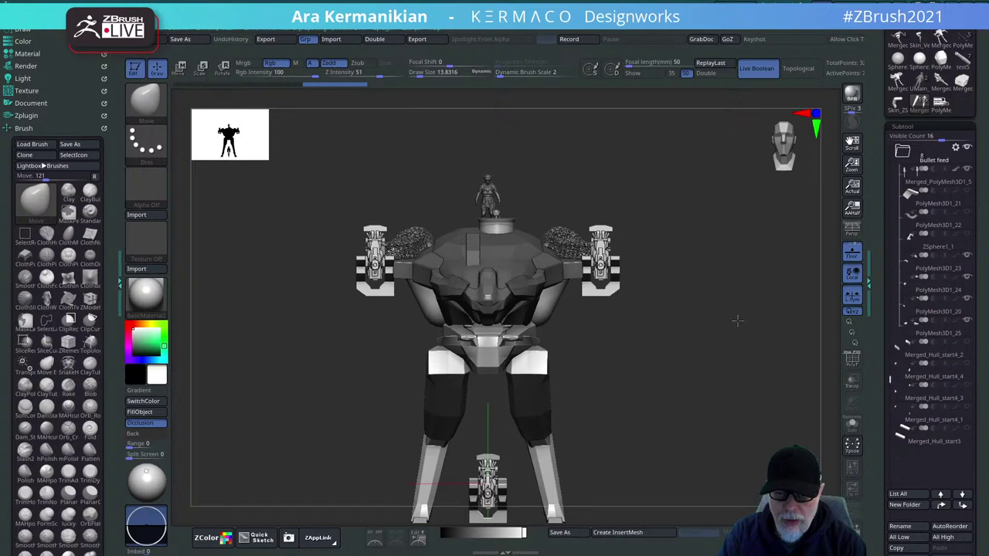
pyautogui.moveTo(738, 320); pyautogui.dragTo(773, 340)
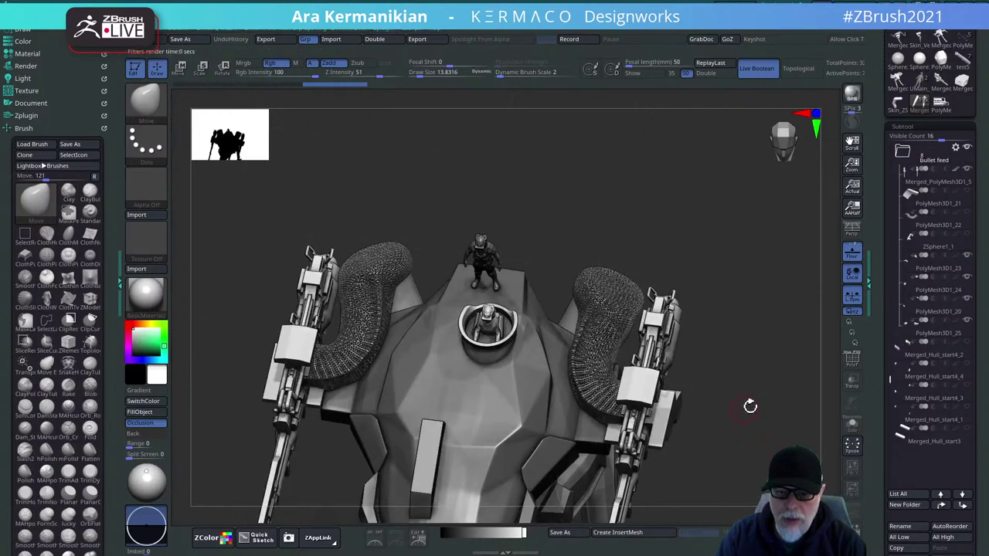
pyautogui.keyDown('shift'); pyautogui.moveTo(760, 368); pyautogui.dragTo(653, 180); pyautogui.keyUp('shift')
pyautogui.keyDown('alt'); pyautogui.moveTo(693, 253); pyautogui.dragTo(767, 318); pyautogui.keyUp('alt')
pyautogui.keyDown('alt'); pyautogui.moveTo(493, 247); pyautogui.dragTo(469, 232); pyautogui.keyUp('alt')
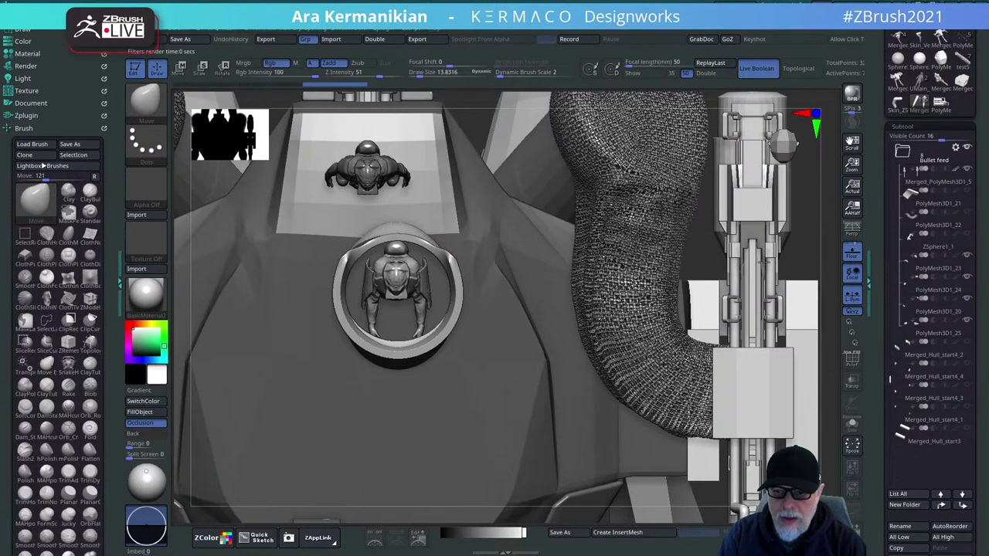
pyautogui.keyDown('alt'); pyautogui.moveTo(760, 262); pyautogui.dragTo(683, 249); pyautogui.keyUp('alt')
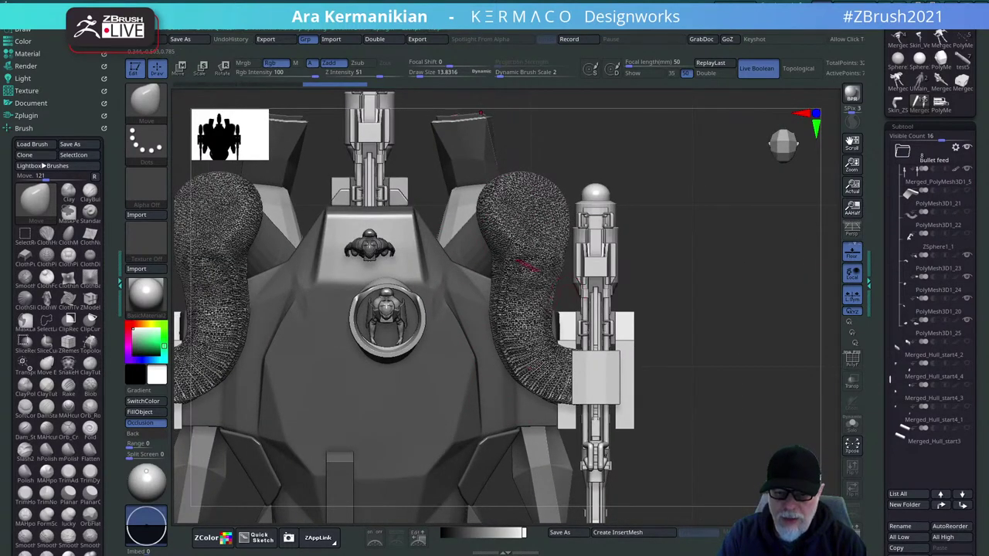
# Select the ammunition sleeve subtool PolyMesh3D1_25 and turn off MicroPoly in its Dynamic Subdiv settings.
pyautogui.moveTo(883, 370)
pyautogui.mouseDown()
pyautogui.moveTo(886, 301)
pyautogui.moveTo(884, 406)
pyautogui.mouseUp()
pyautogui.moveTo(877, 451); pyautogui.dragTo(872, 331)
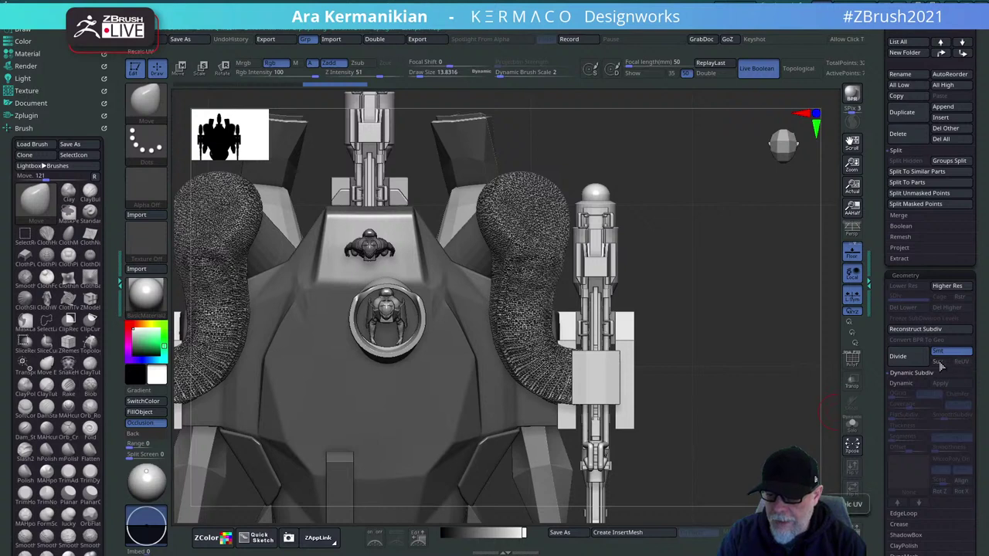
pyautogui.moveTo(876, 433); pyautogui.dragTo(879, 368)
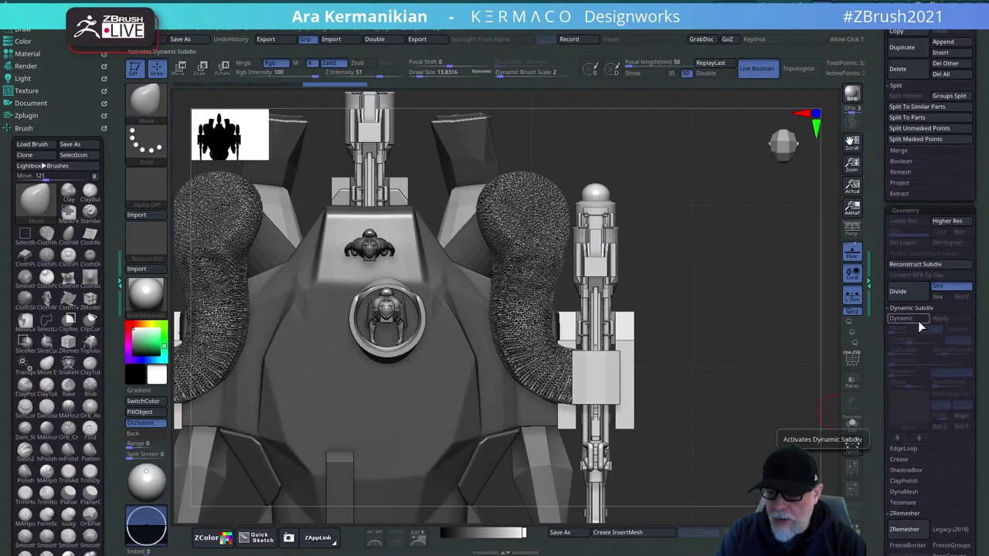
pyautogui.keyDown('alt'); pyautogui.click(524, 268); pyautogui.keyUp('alt')
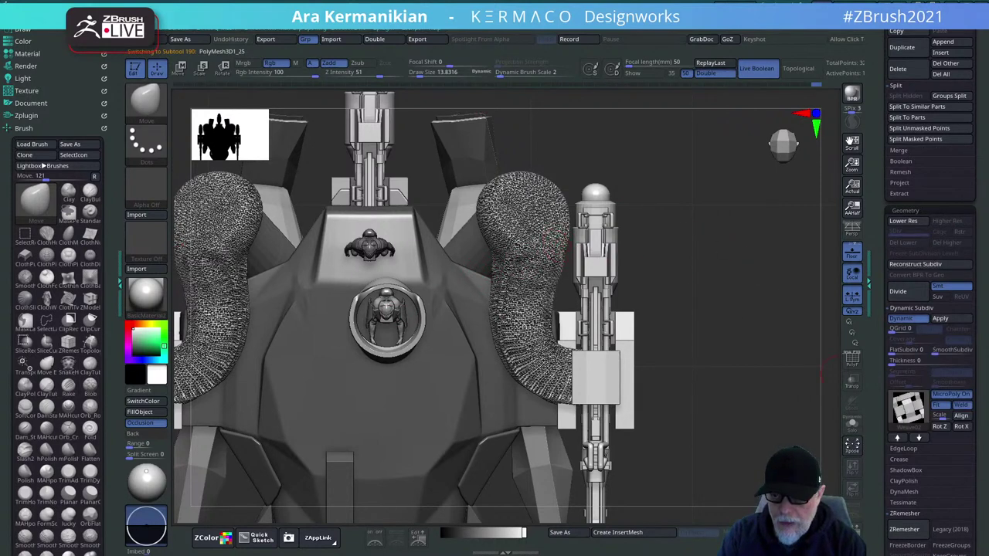
pyautogui.click(951, 394)
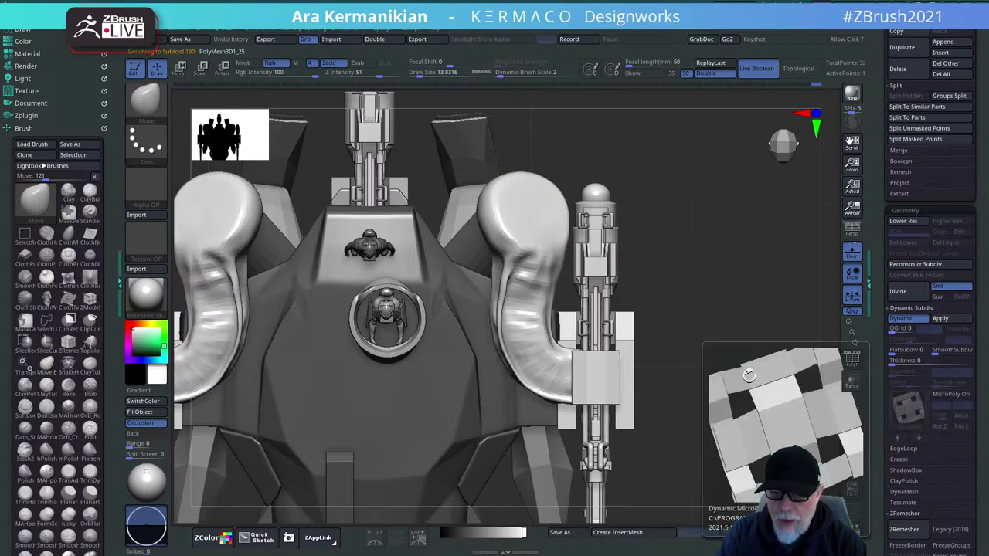
# Make a BPR render of the mech from directly above and examine the smooth sleeves up close.
pyautogui.moveTo(739, 371); pyautogui.dragTo(789, 289)
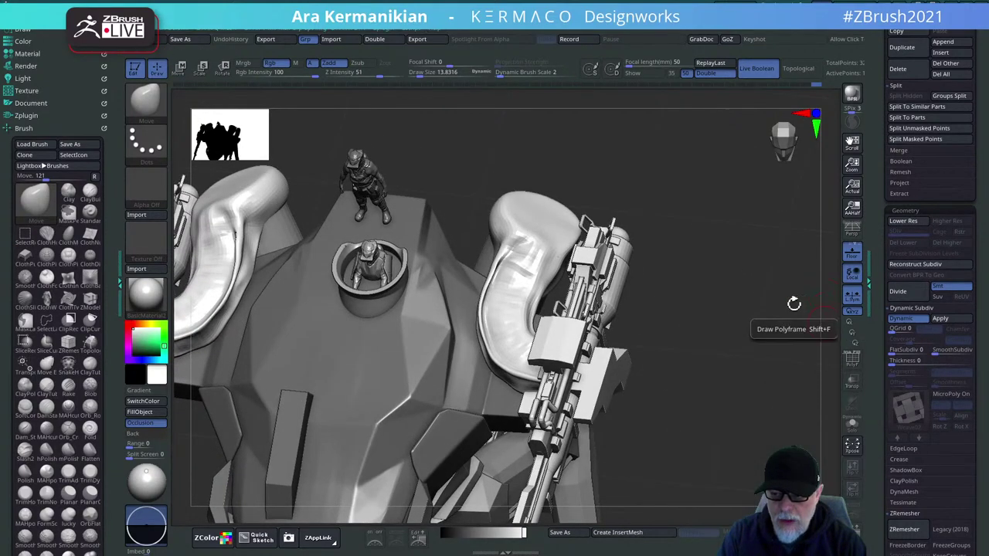
pyautogui.keyDown('shift'); pyautogui.moveTo(717, 299); pyautogui.dragTo(723, 315); pyautogui.keyUp('shift')
pyautogui.click(857, 101)
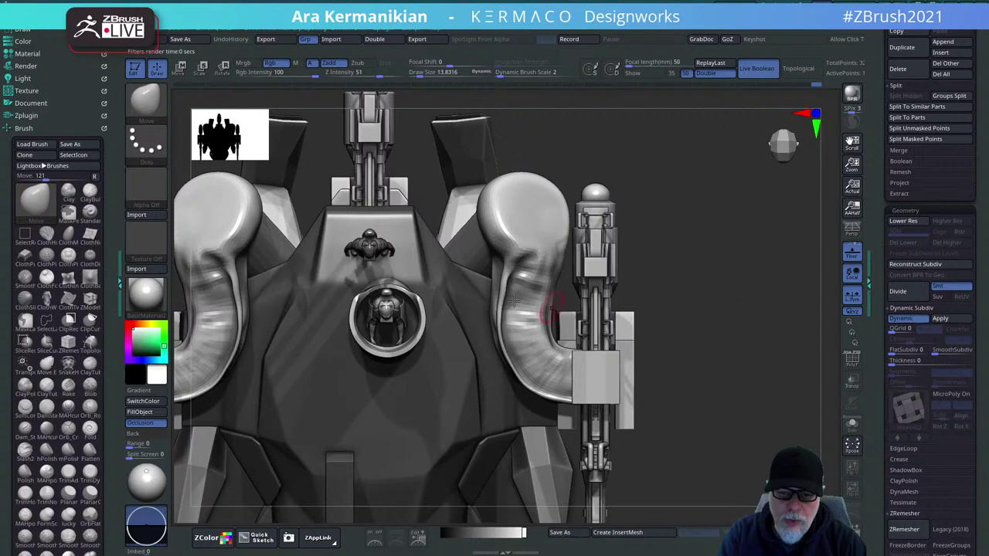
pyautogui.keyDown('alt'); pyautogui.moveTo(731, 301); pyautogui.dragTo(793, 320); pyautogui.keyUp('alt')
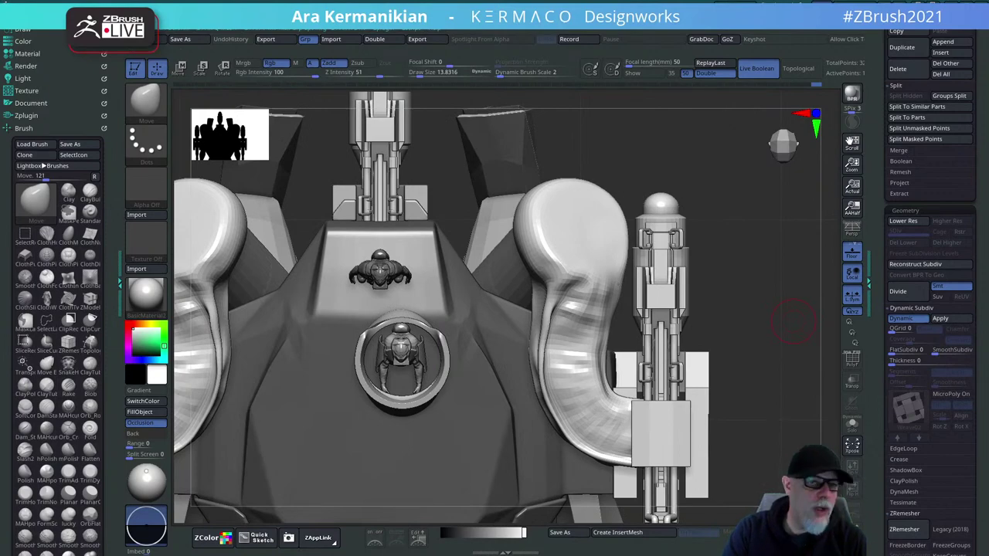
# Switch to YouTube in the browser and look through the uploaded videos of the Pixologic ZBrush channel.
pyautogui.moveTo(537, 172); pyautogui.dragTo(656, 1)
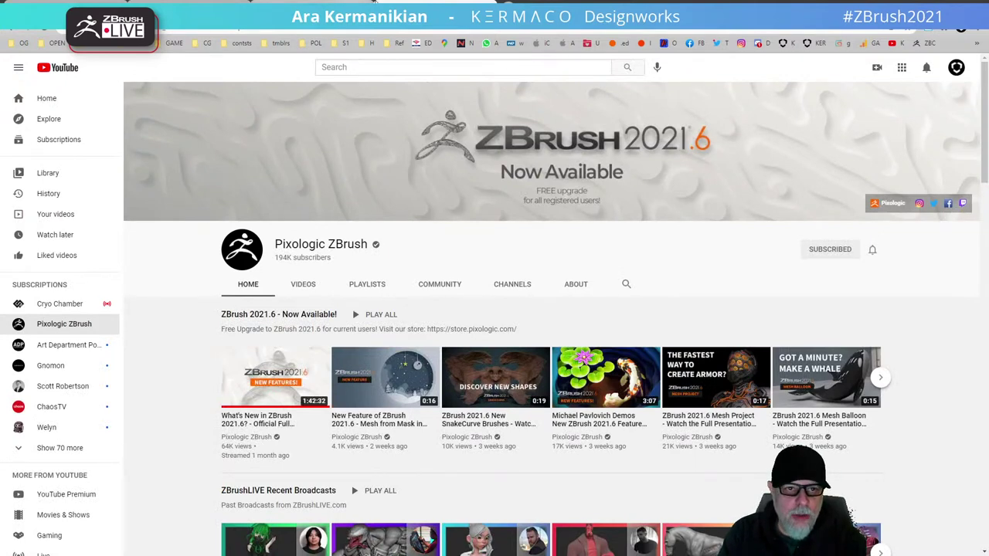
pyautogui.click(309, 287)
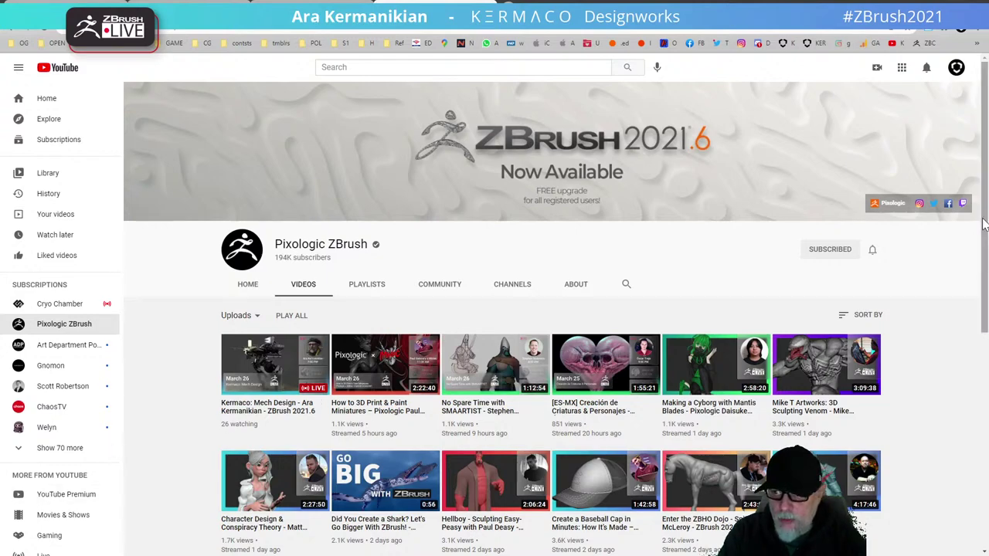
pyautogui.scroll(-4, 985, 224)
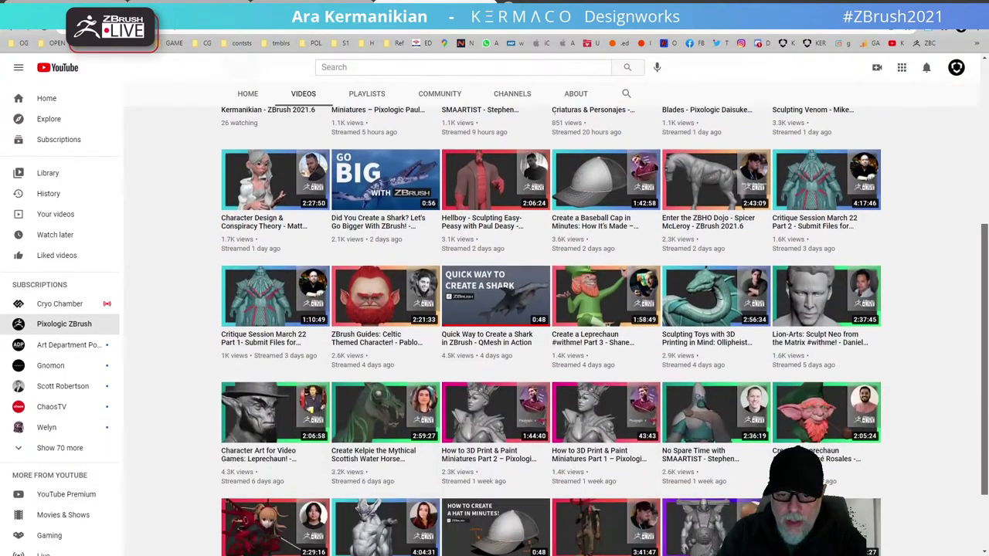
pyautogui.scroll(-6, 556, 317)
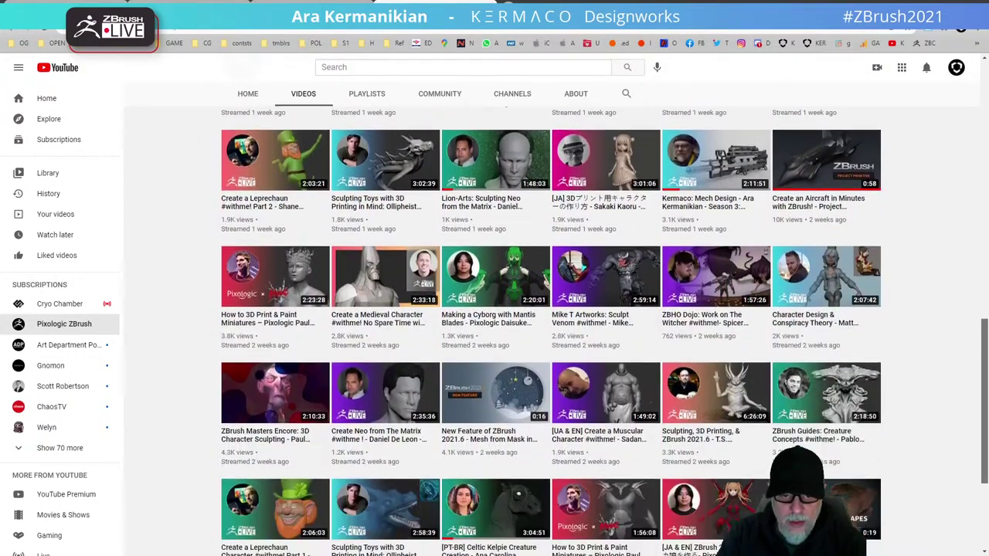
pyautogui.scroll(-4, 557, 317)
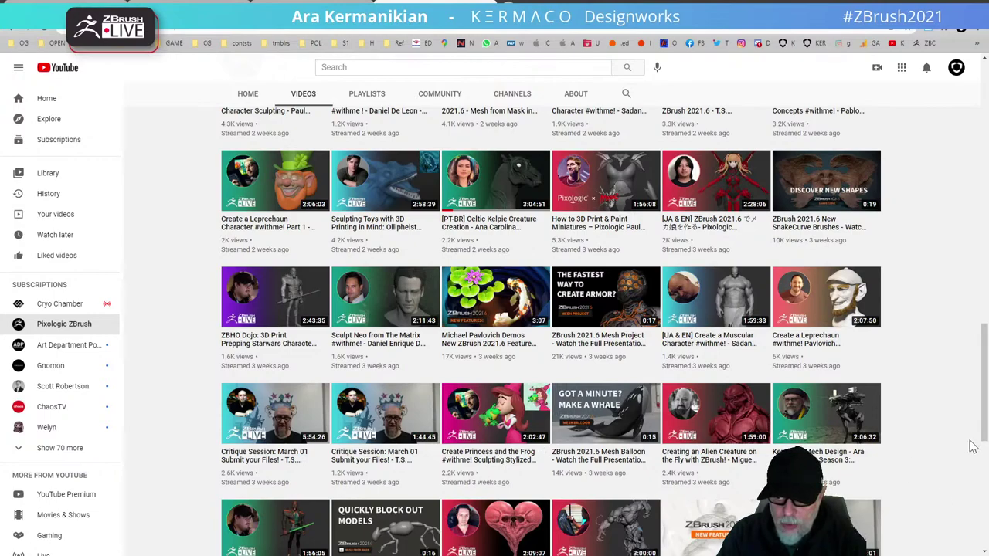
pyautogui.scroll(-5, 972, 447)
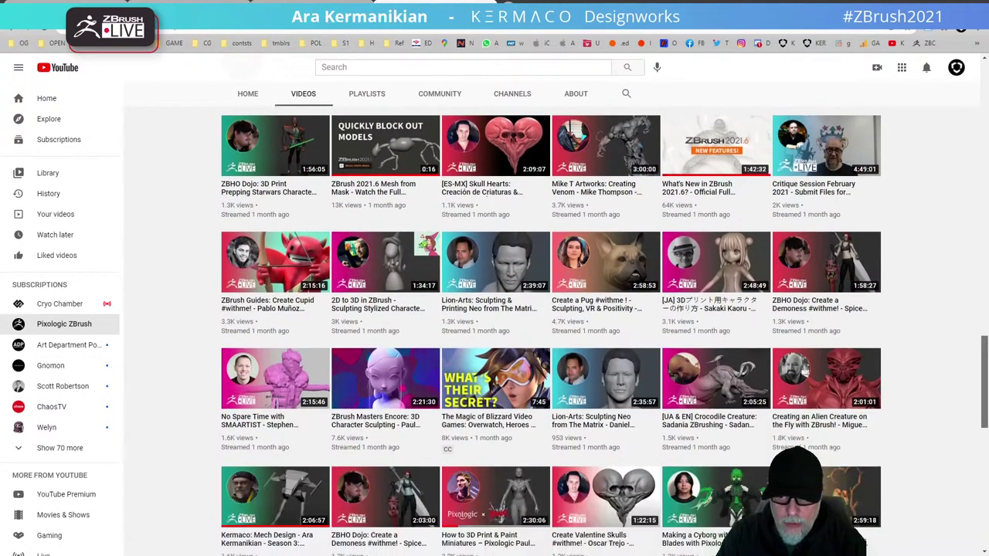
pyautogui.scroll(-5, 551, 331)
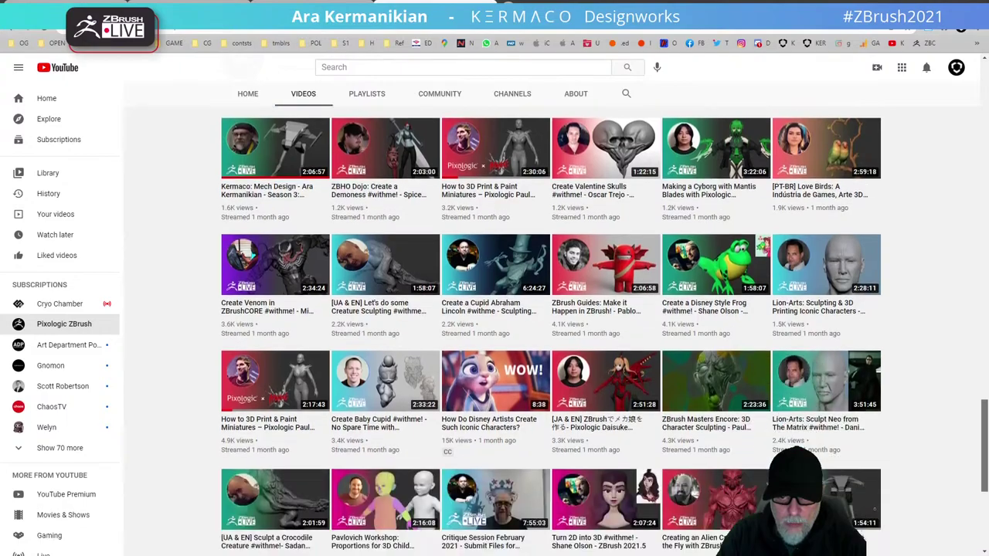
pyautogui.scroll(-4, 551, 331)
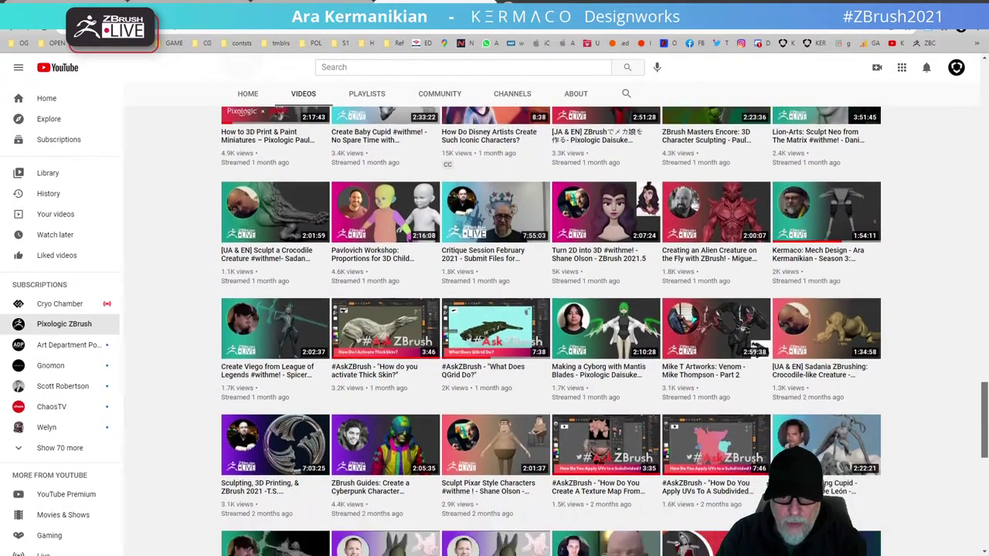
pyautogui.scroll(-4, 551, 330)
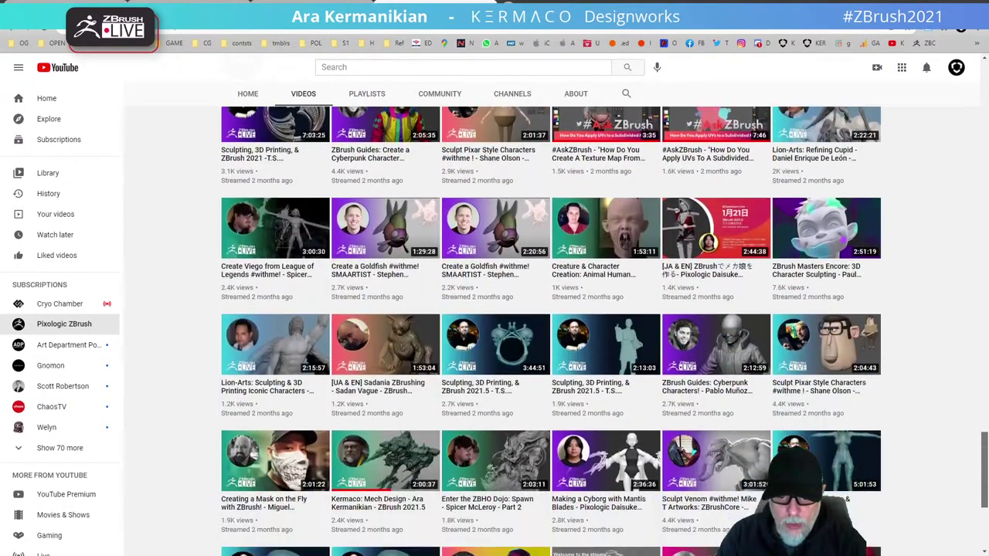
pyautogui.scroll(-4, 551, 331)
# Open the How to 3D Print & Paint Miniatures Episode 3 video and return to the channel's video list.
pyautogui.scroll(20, 551, 331)
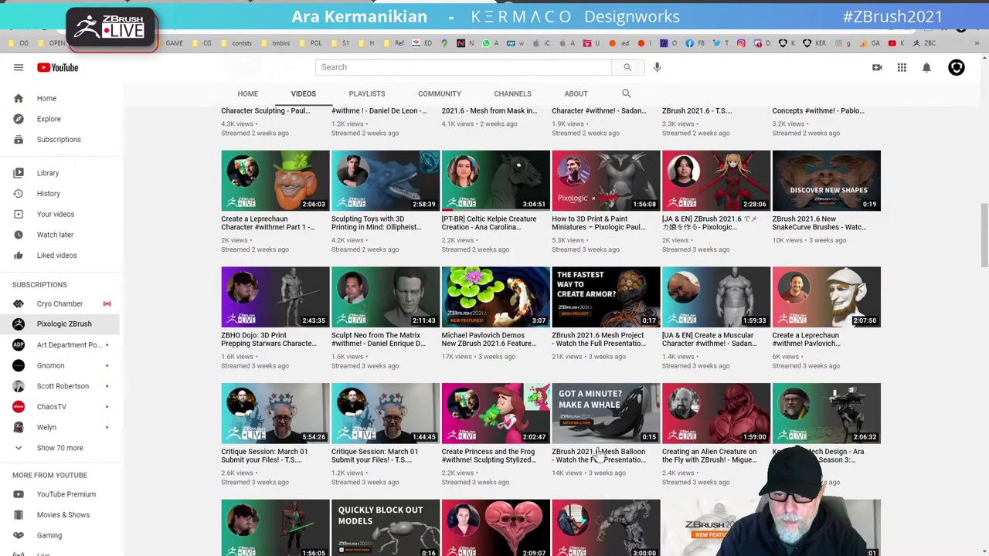
pyautogui.click(578, 234)
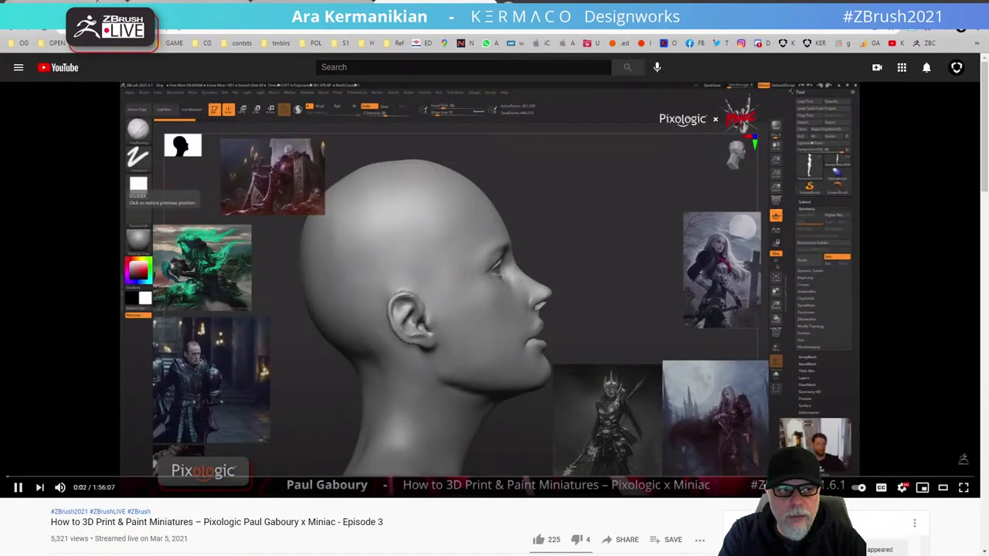
pyautogui.click(22, 36)
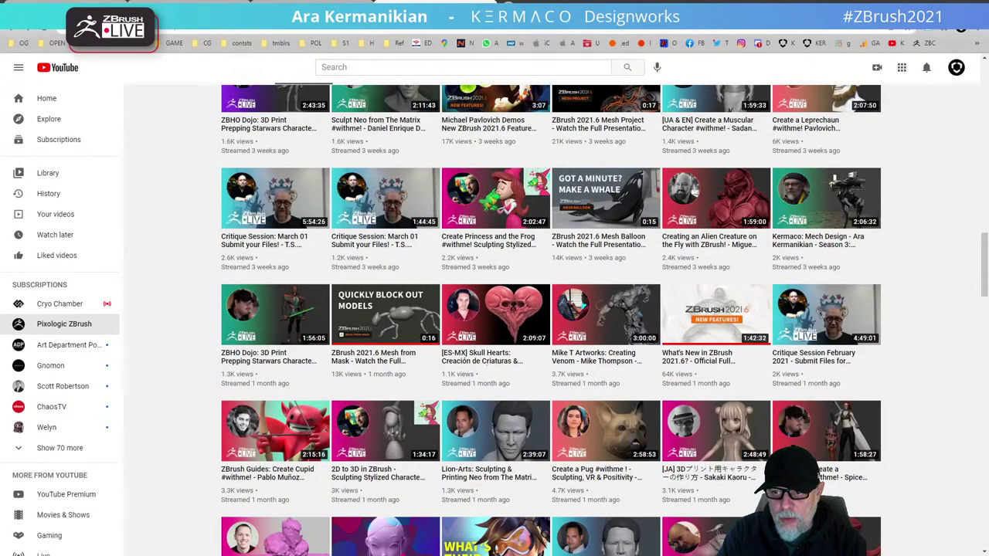
# Look through the Pixologic ZBrush channel's playlists for a matching series.
pyautogui.moveTo(984, 288); pyautogui.dragTo(940, 84)
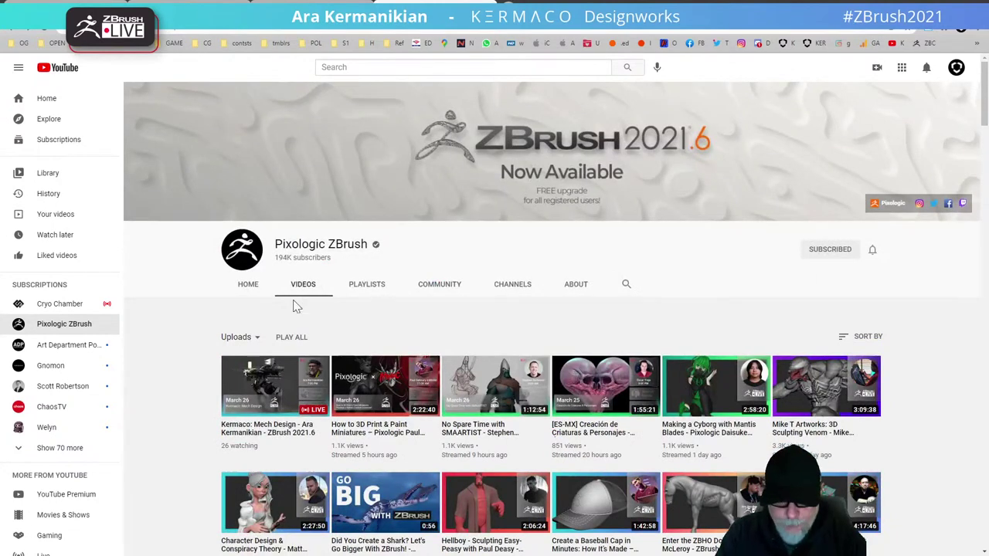
pyautogui.click(378, 300)
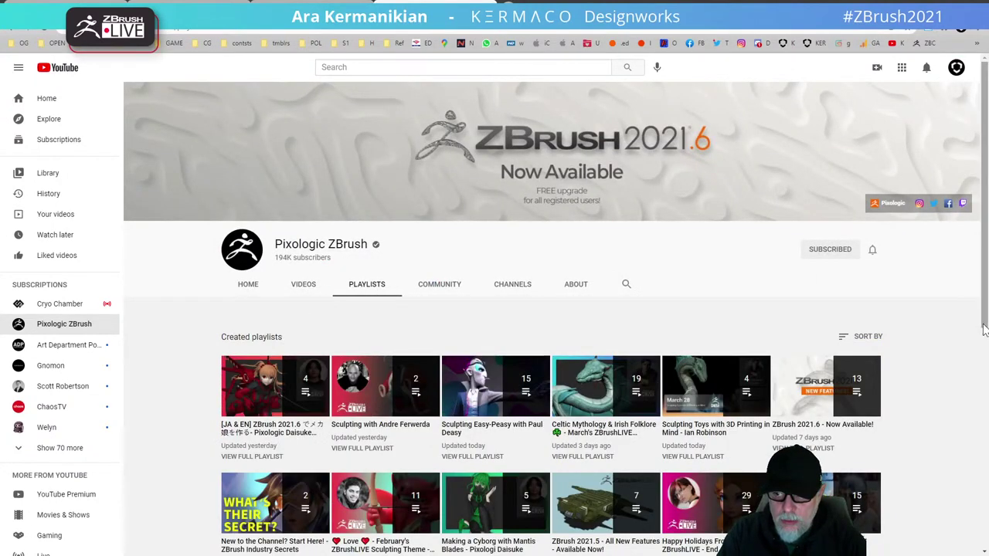
pyautogui.moveTo(981, 330); pyautogui.dragTo(988, 478)
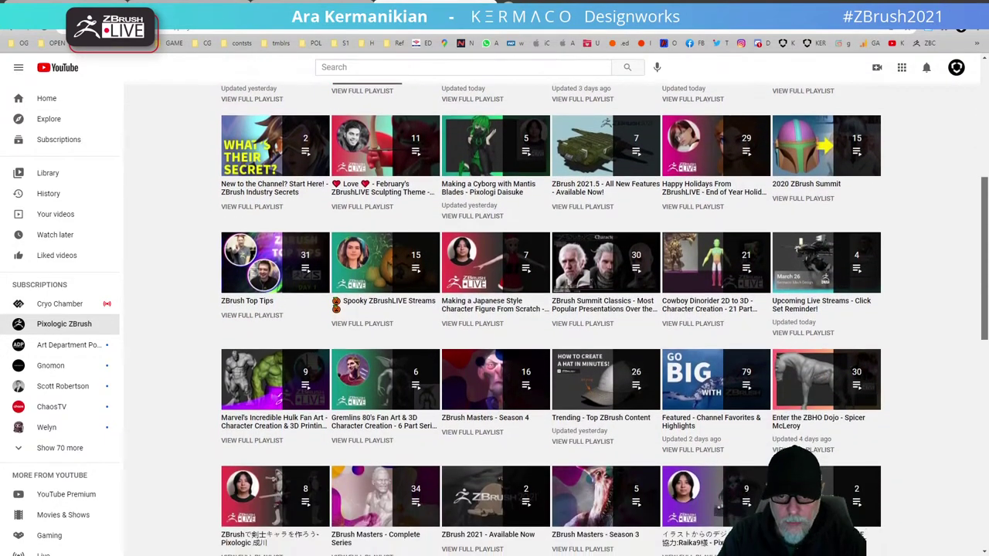
pyautogui.scroll(3, 556, 309)
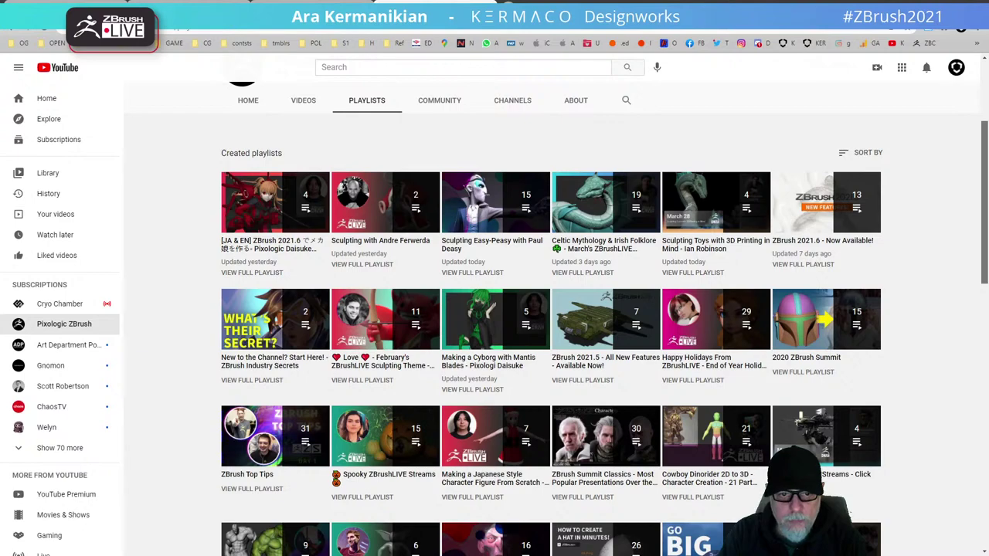
pyautogui.scroll(-2, 556, 318)
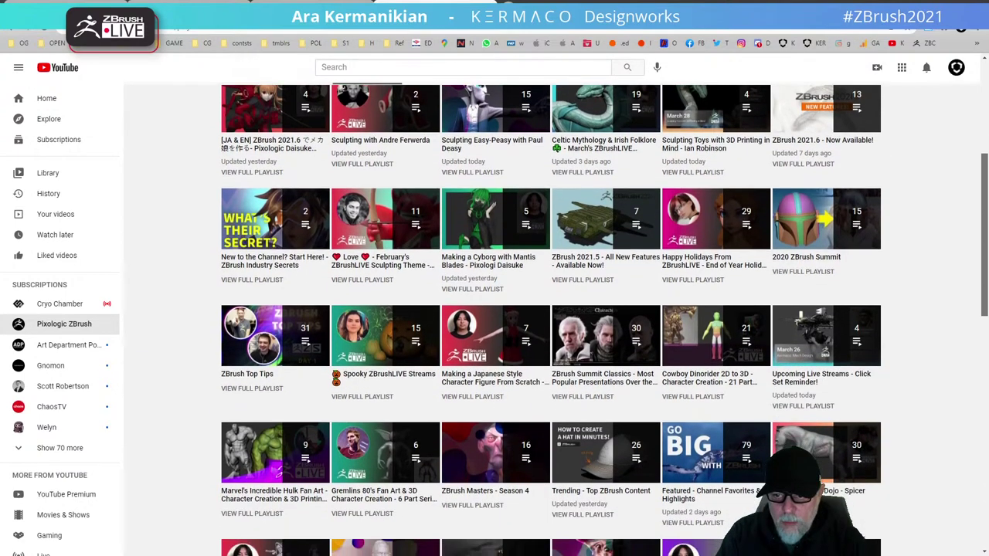
pyautogui.scroll(-3, 557, 319)
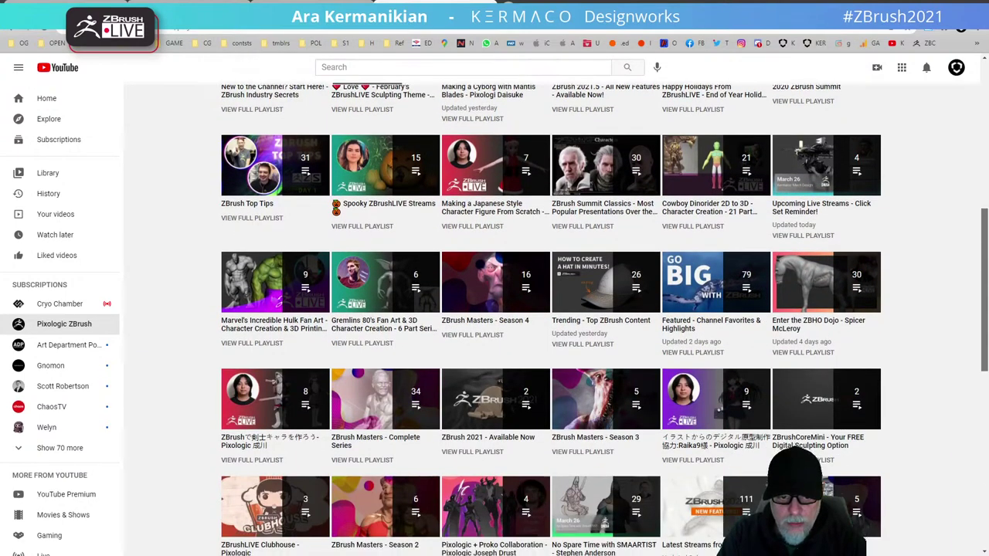
pyautogui.scroll(-2, 962, 342)
pyautogui.scroll(8, 962, 342)
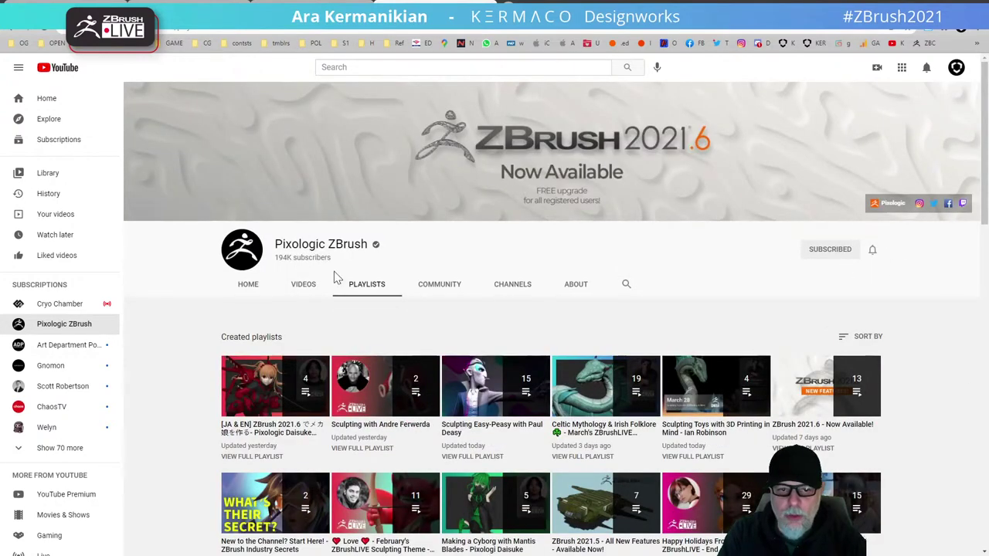
# Search within the Pixologic ZBrush channel for the presenter's first name and look through the videos found.
pyautogui.click(626, 286)
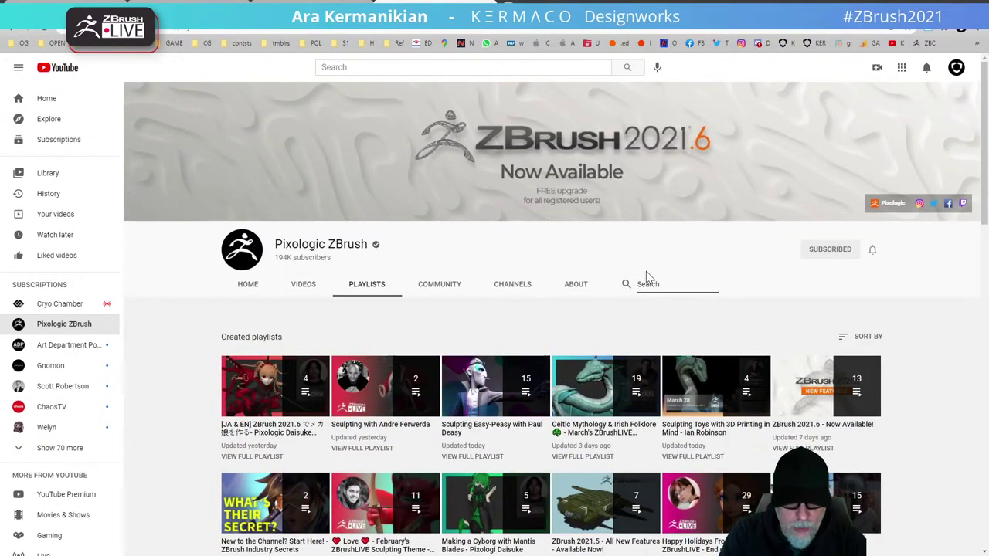
pyautogui.write('paul')
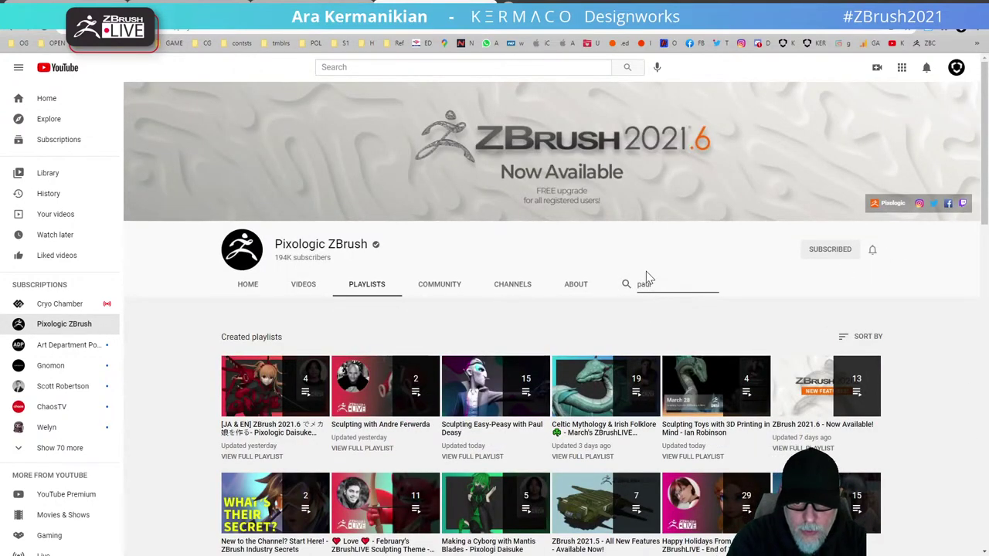
pyautogui.press('Return')
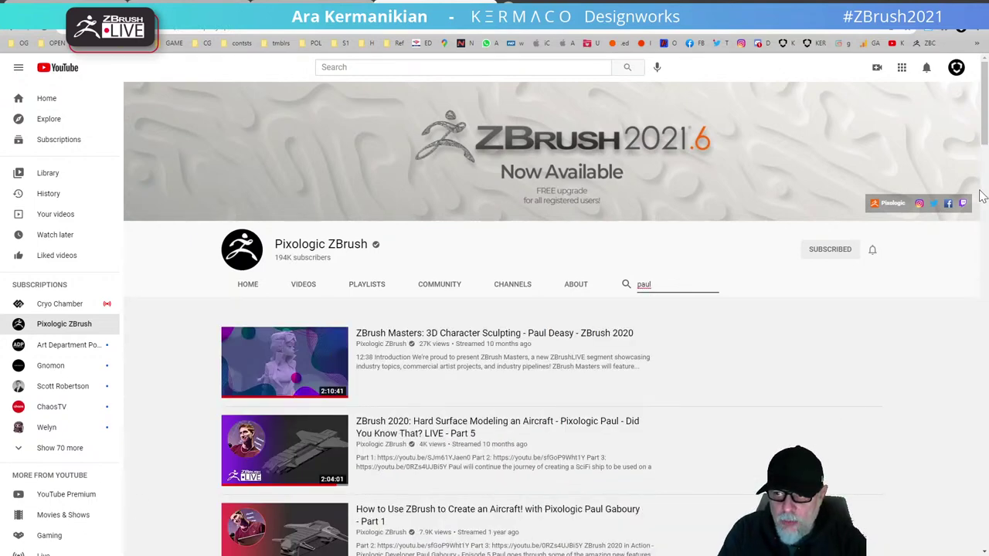
pyautogui.scroll(-7, 975, 216)
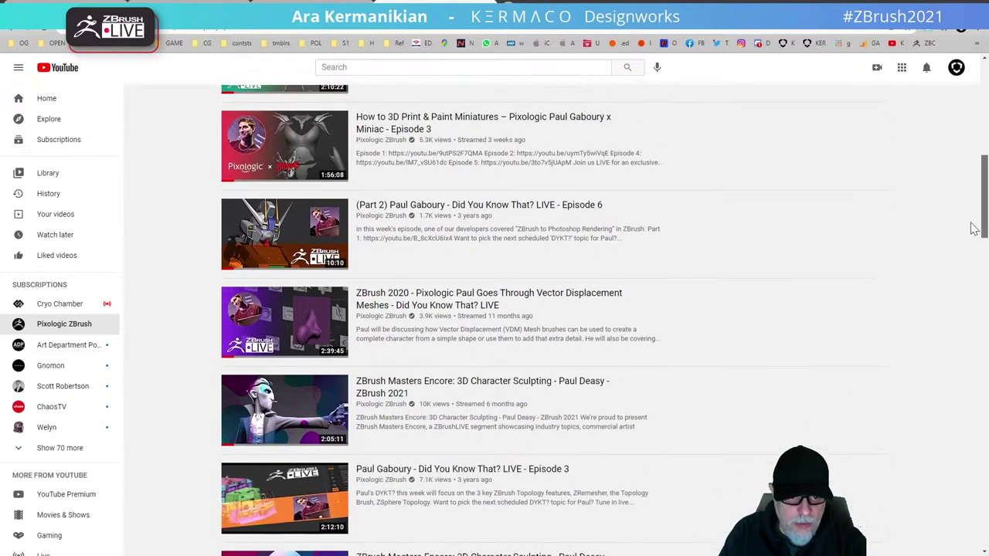
pyautogui.moveTo(974, 229); pyautogui.dragTo(972, 228)
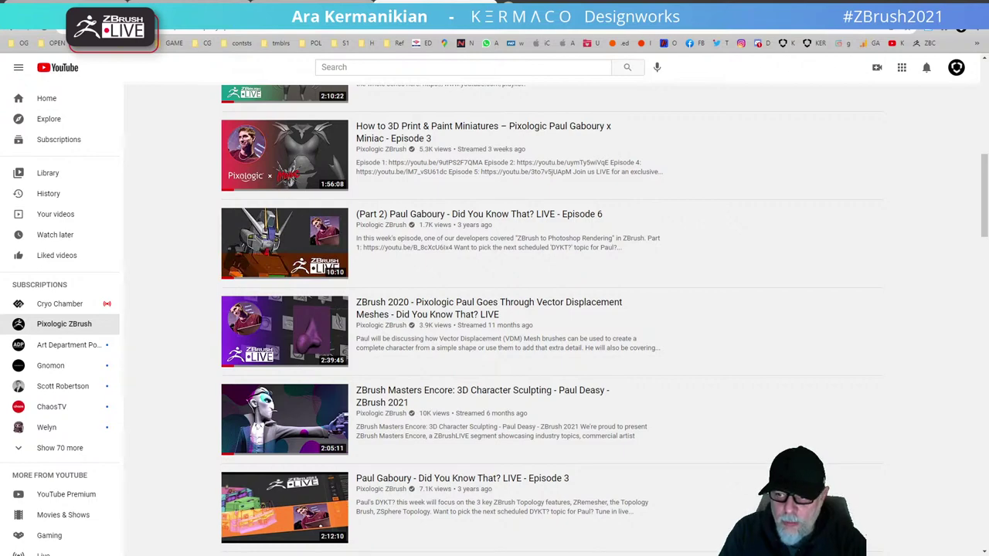
pyautogui.moveTo(983, 235); pyautogui.dragTo(985, 92)
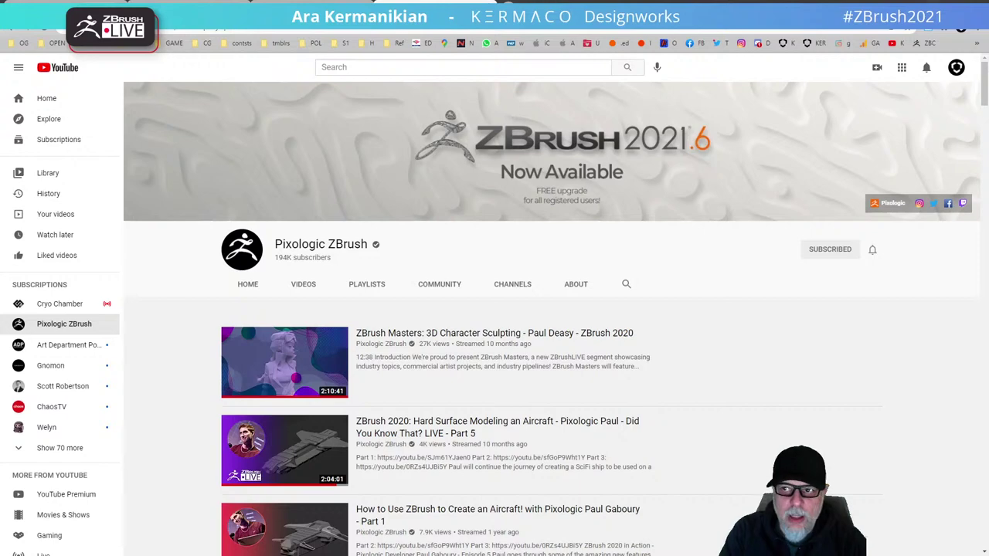
# Switch back to ZBrush and enable BPR Transparent Shading in the sleeve subtool's display properties.
pyautogui.moveTo(688, 6); pyautogui.dragTo(0, 286)
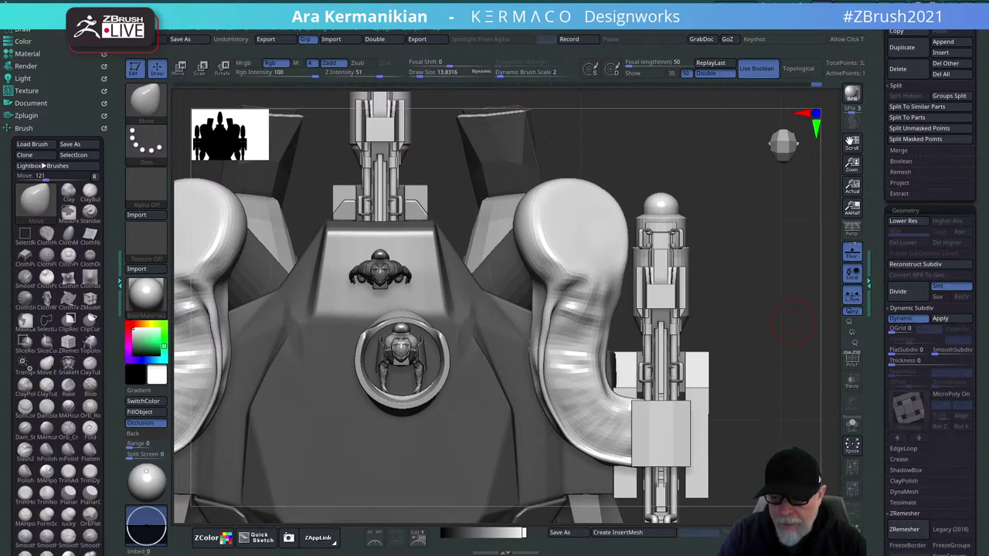
pyautogui.moveTo(884, 508); pyautogui.dragTo(949, 402)
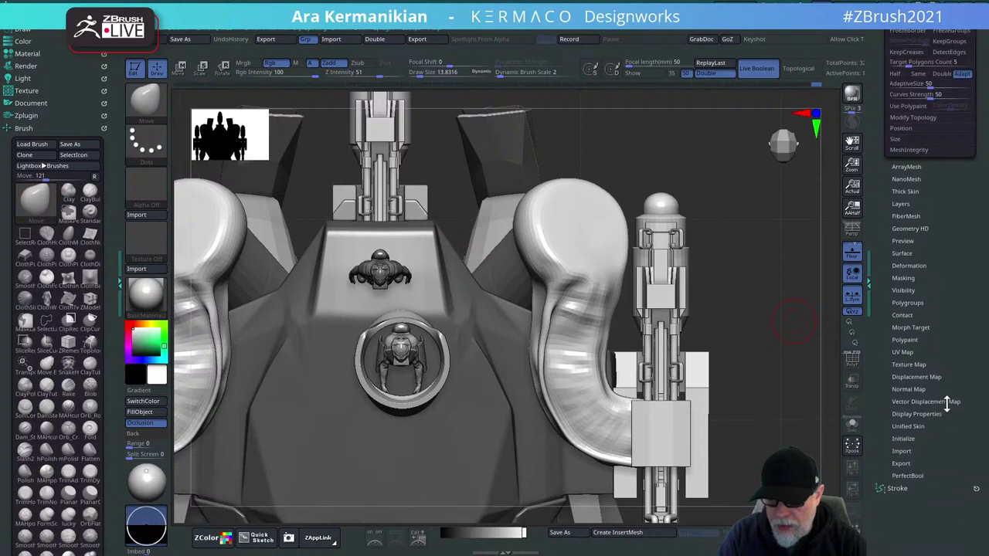
pyautogui.click(917, 415)
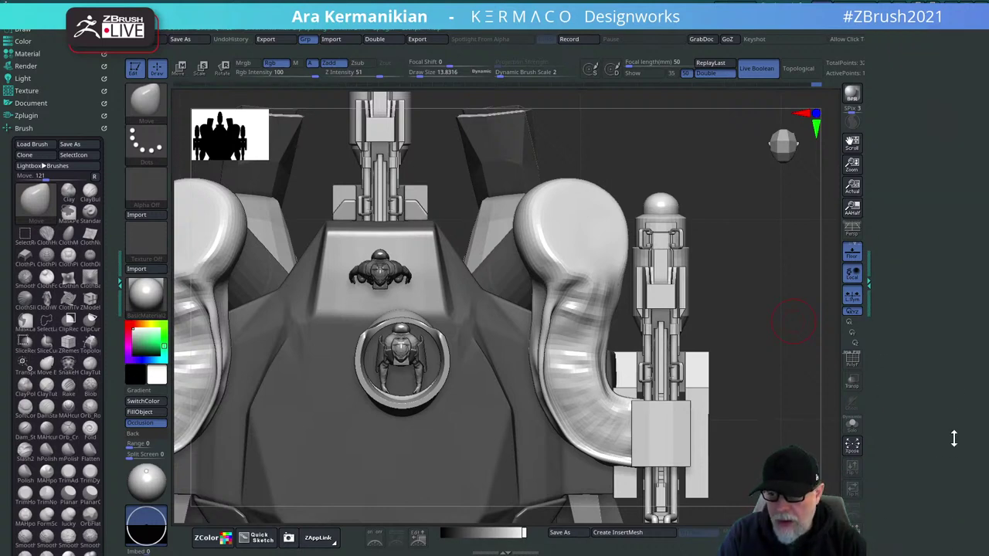
pyautogui.moveTo(965, 246); pyautogui.dragTo(947, 378)
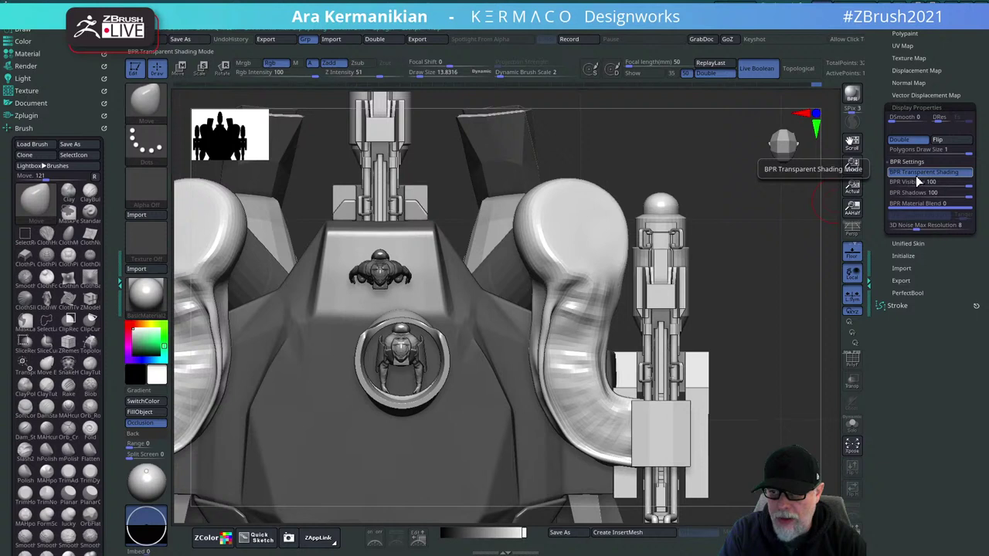
pyautogui.click(949, 179)
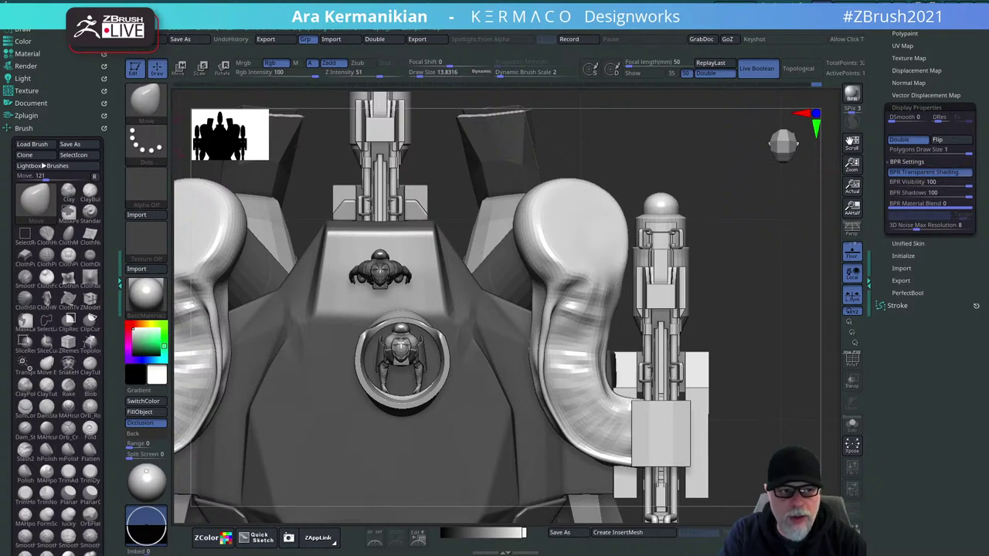
# Set the BPR Transparency Strength to 1 in the render settings and make a BPR render of the mech.
pyautogui.click(17, 128)
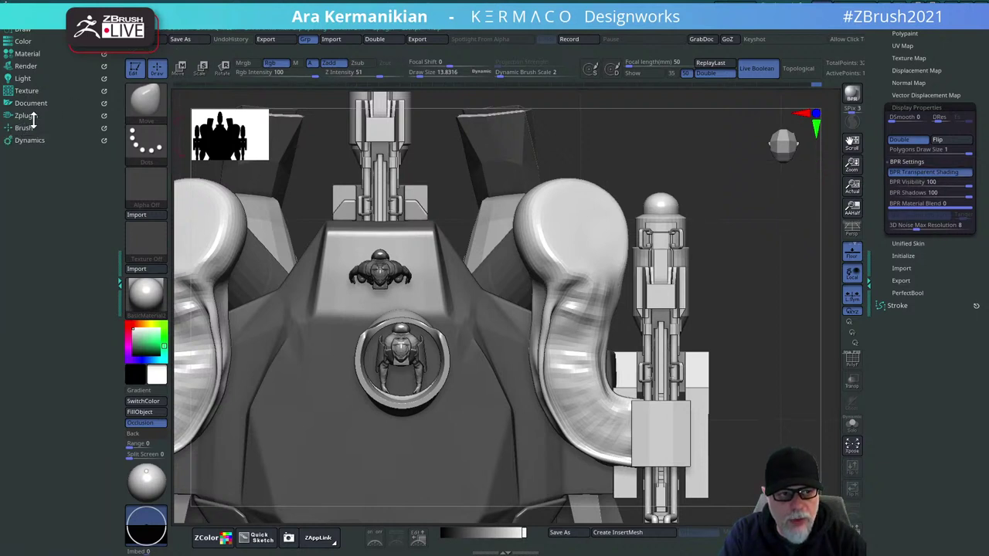
pyautogui.click(26, 66)
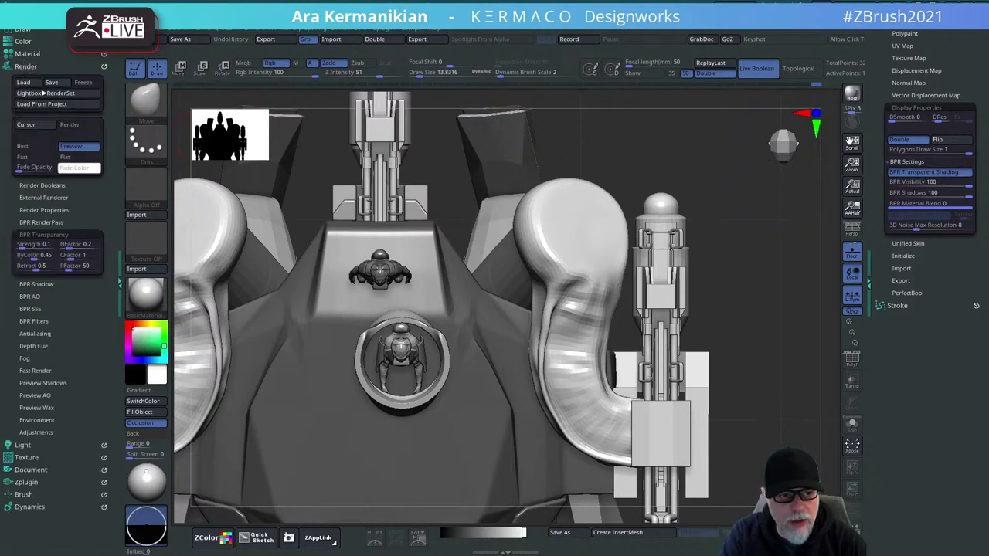
pyautogui.click(30, 244)
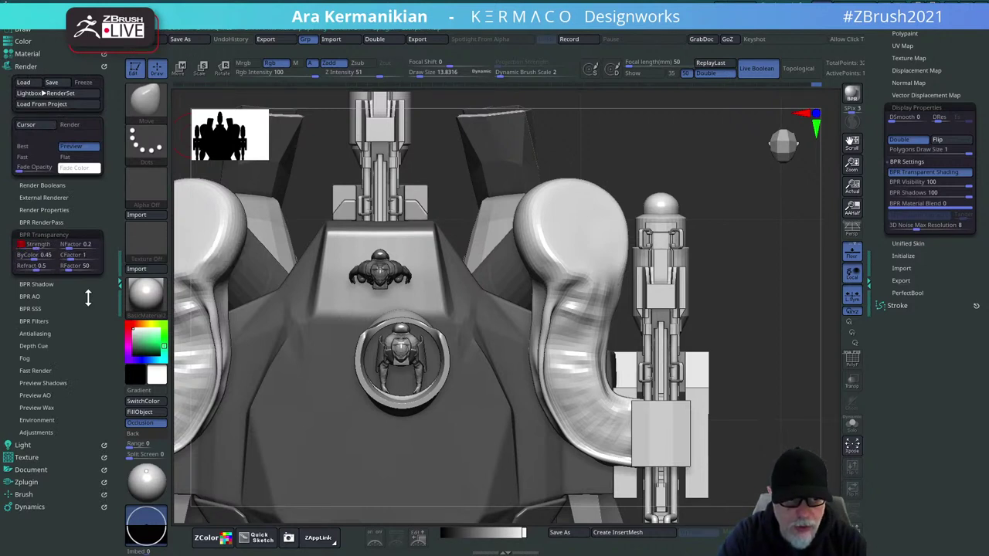
pyautogui.click(858, 98)
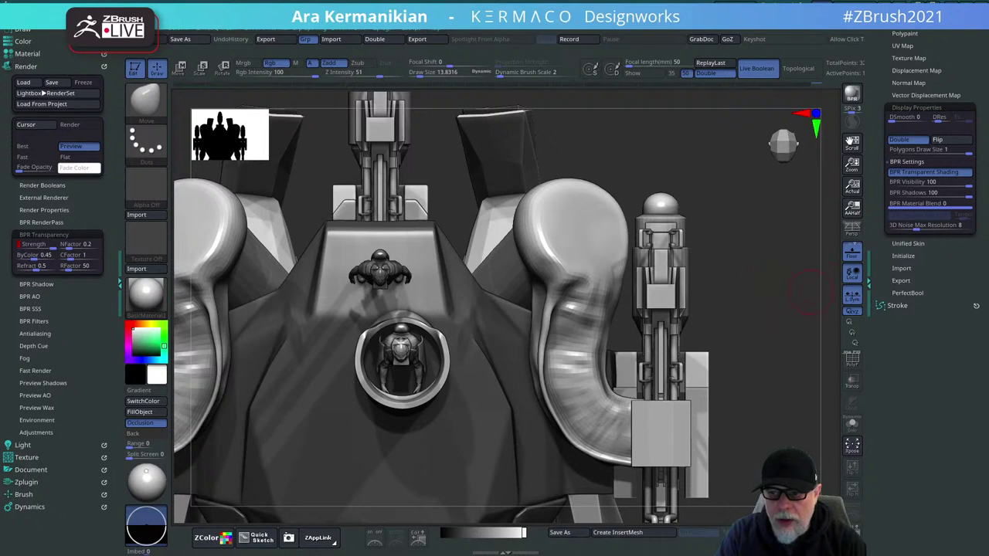
# Make another BPR render and make sure the Transparent option is enabled in the render properties.
pyautogui.moveTo(871, 108); pyautogui.dragTo(873, 244)
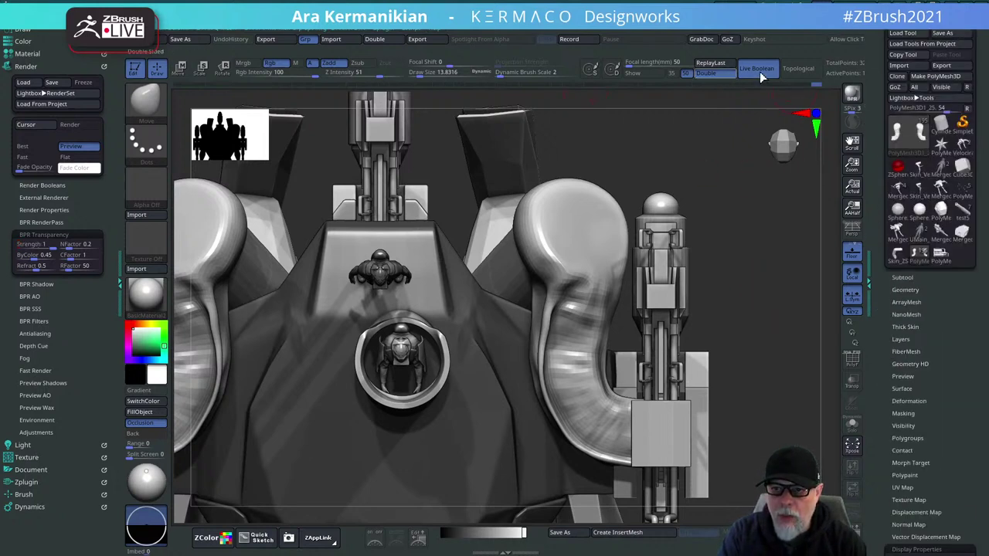
pyautogui.click(853, 93)
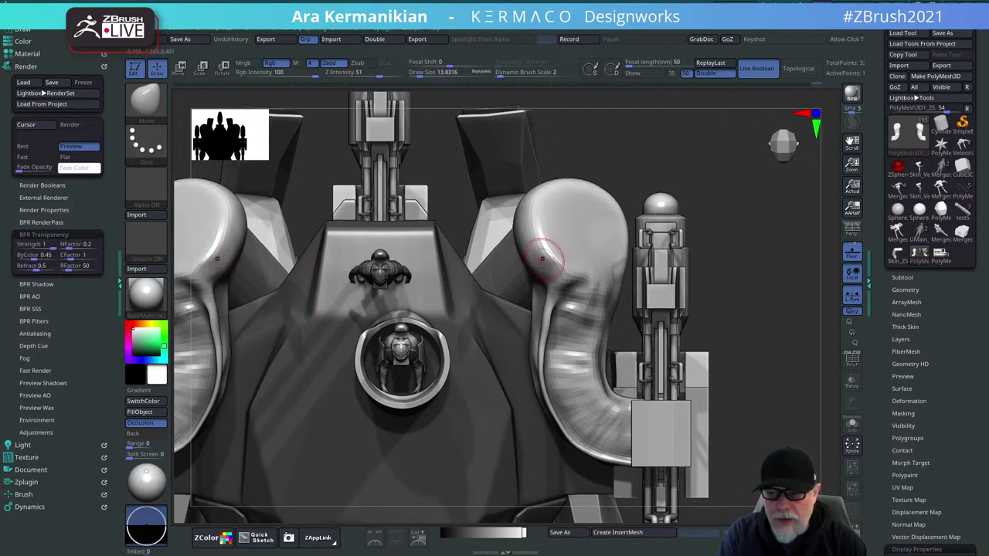
pyautogui.click(50, 210)
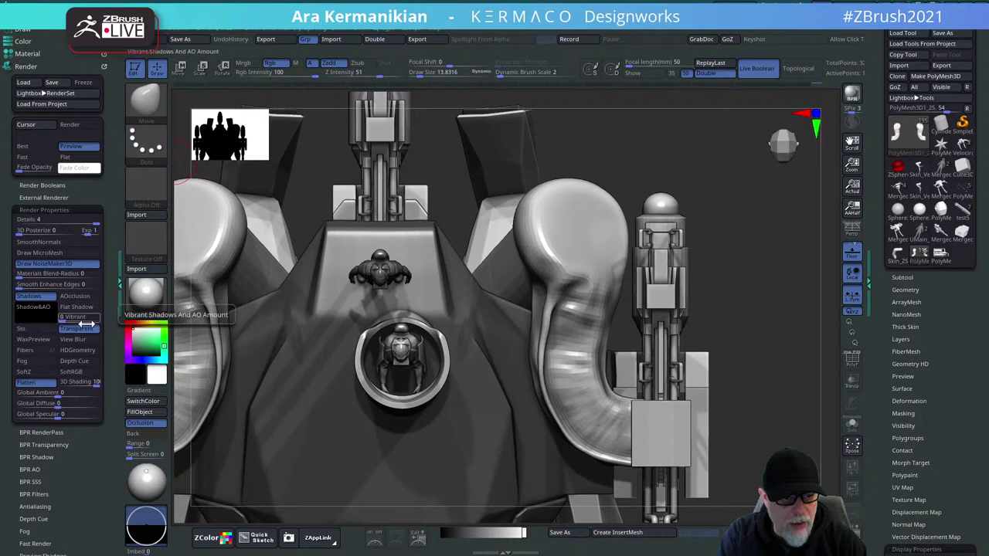
pyautogui.click(87, 333)
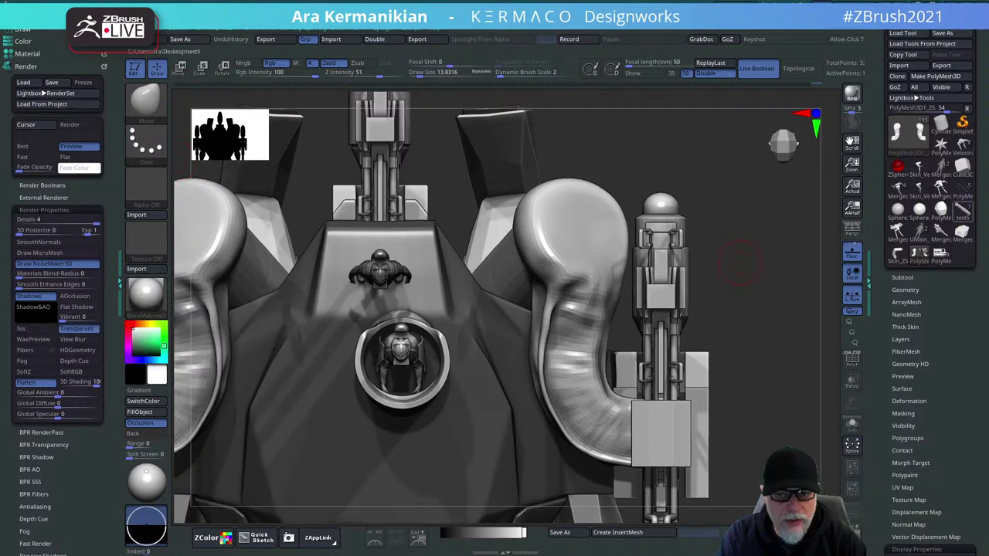
# Set the sleeve subtool's BPR Visibility to 50 in its display properties and render the mech again.
pyautogui.click(917, 549)
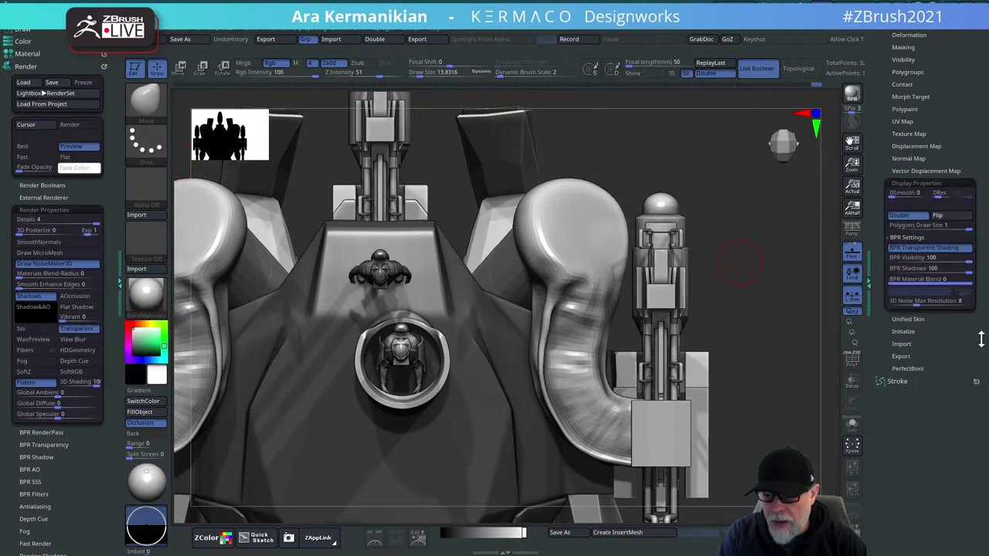
pyautogui.click(931, 142)
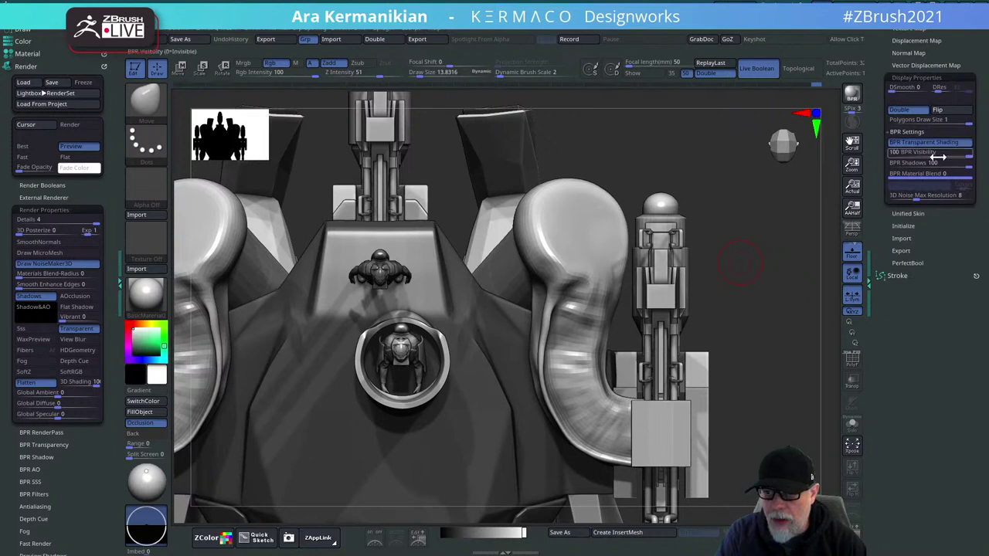
pyautogui.moveTo(950, 153); pyautogui.dragTo(929, 155)
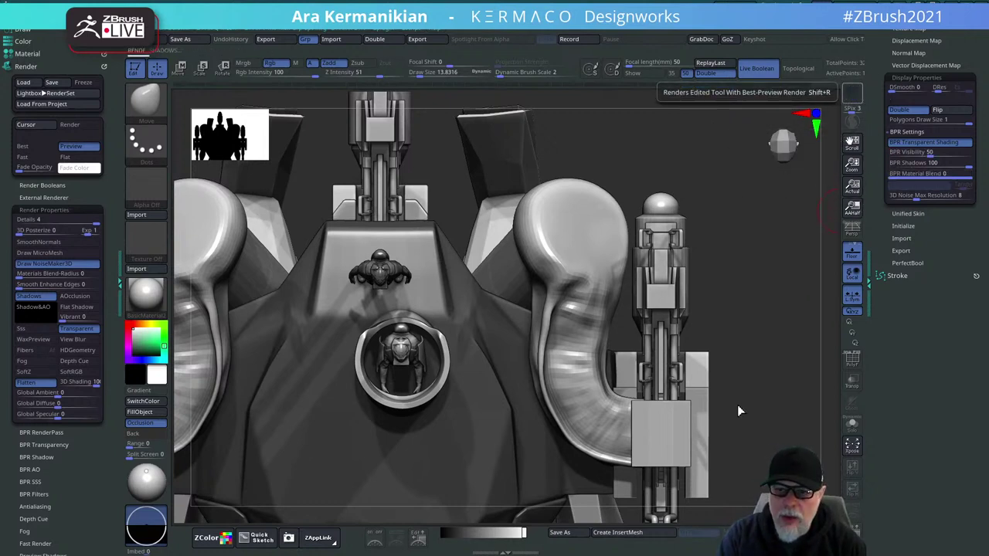
pyautogui.hotkey('shift', 'r')
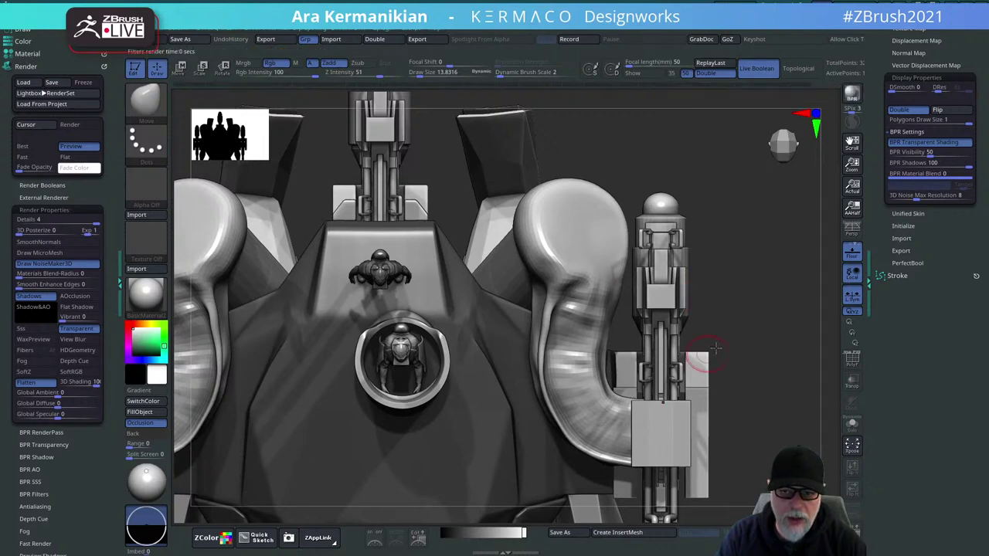
# Set the sleeves' BPR Visibility back to 100, reopen the BPR Transparency settings and view the mech from the front.
pyautogui.moveTo(784, 288); pyautogui.dragTo(761, 147)
pyautogui.moveTo(729, 288); pyautogui.dragTo(776, 303)
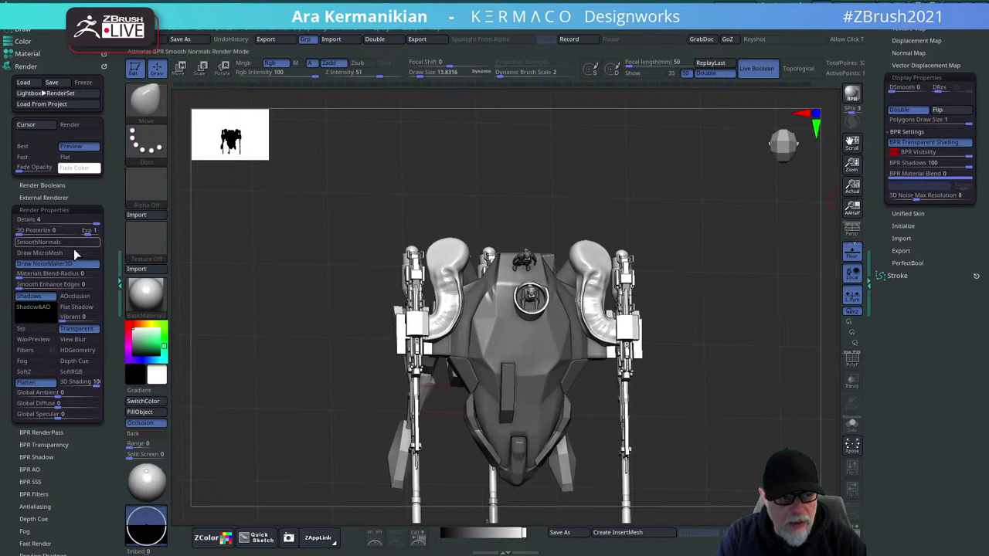
pyautogui.click(46, 445)
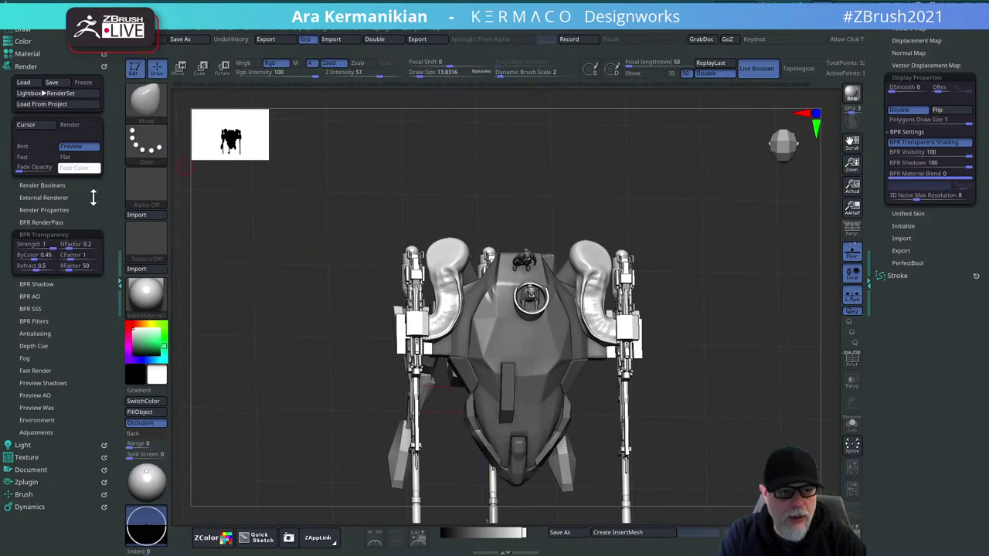
pyautogui.moveTo(727, 311); pyautogui.dragTo(727, 244)
pyautogui.moveTo(768, 275); pyautogui.dragTo(763, 260)
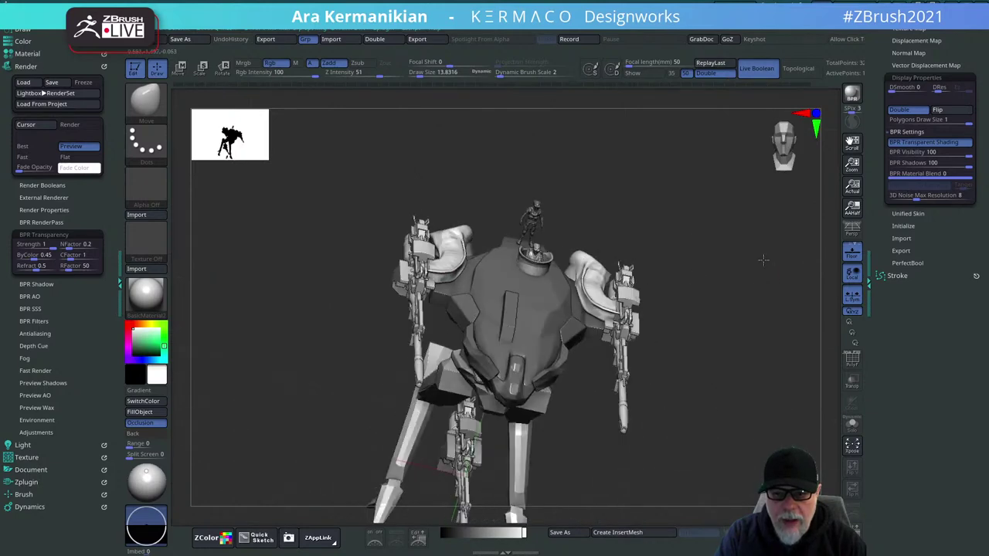
# Reopen the subtool list, select PolyMesh3D1_20 in the bullet feed folder and hide the sleeves to view the ammunition belts.
pyautogui.moveTo(875, 231); pyautogui.dragTo(890, 293)
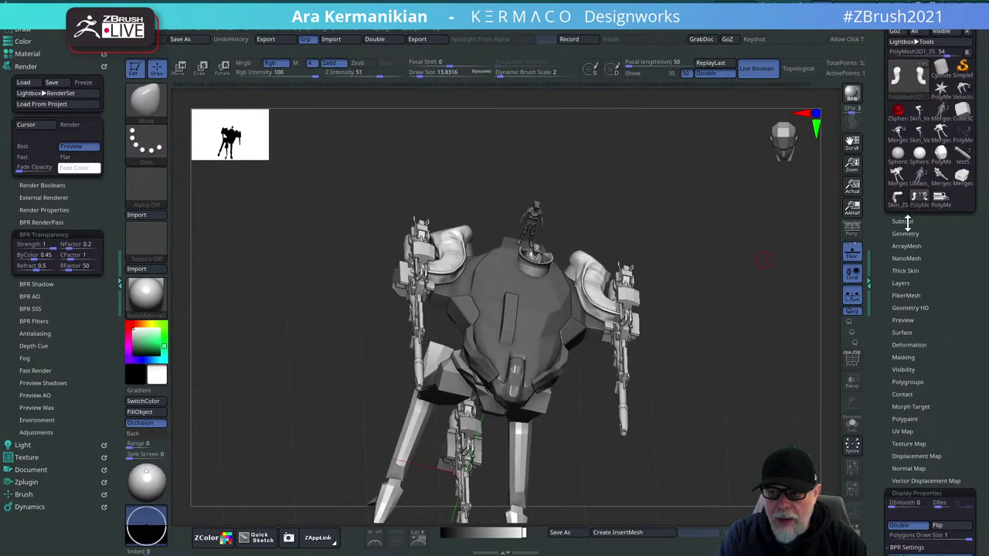
pyautogui.click(904, 222)
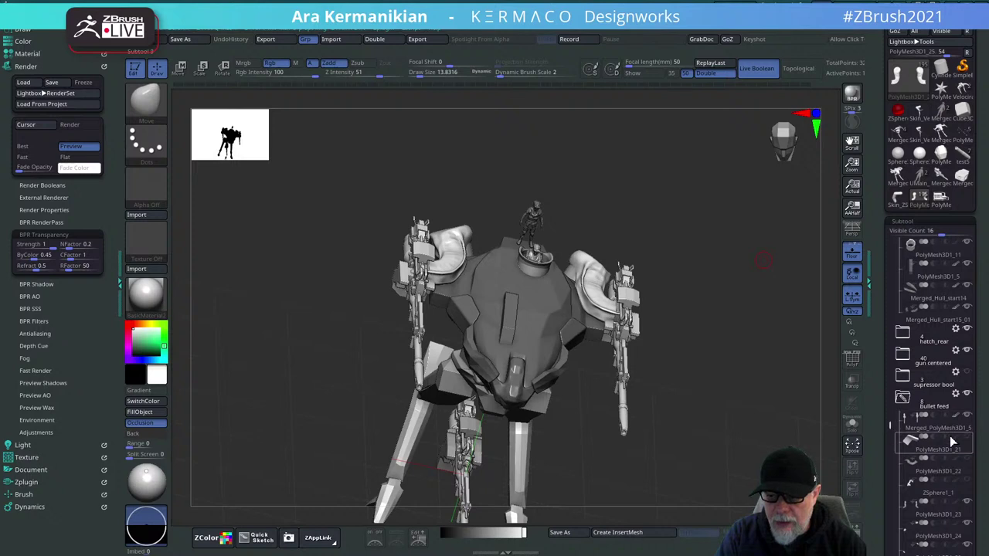
pyautogui.moveTo(890, 423); pyautogui.dragTo(889, 263)
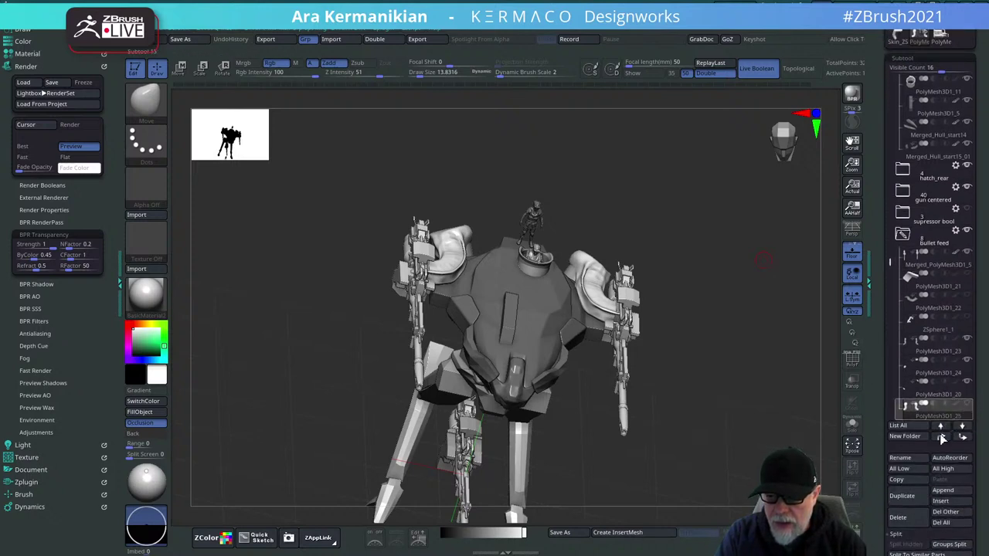
pyautogui.click(925, 396)
pyautogui.moveTo(761, 380); pyautogui.dragTo(741, 379)
pyautogui.moveTo(661, 337); pyautogui.dragTo(605, 322)
pyautogui.moveTo(757, 384); pyautogui.dragTo(741, 313)
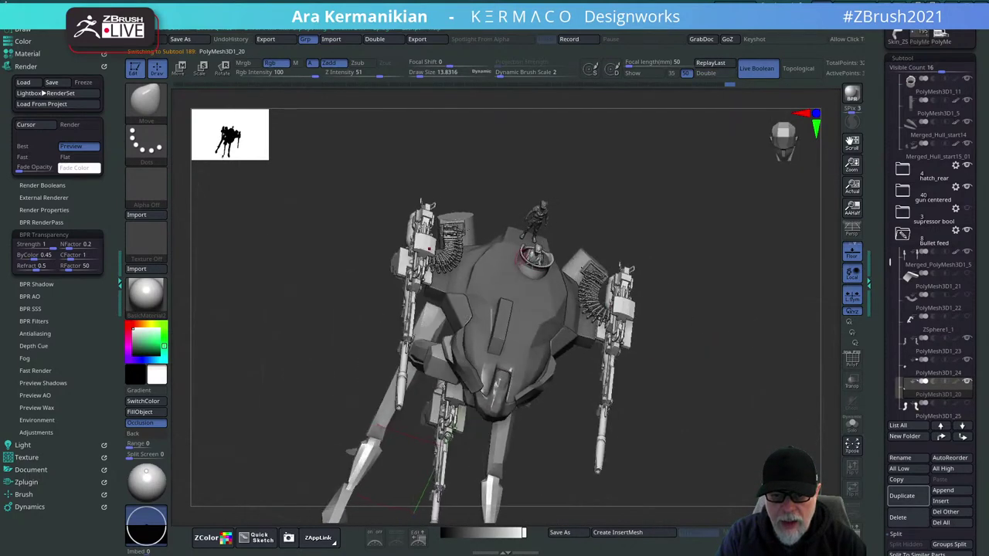
pyautogui.moveTo(765, 367); pyautogui.dragTo(721, 424)
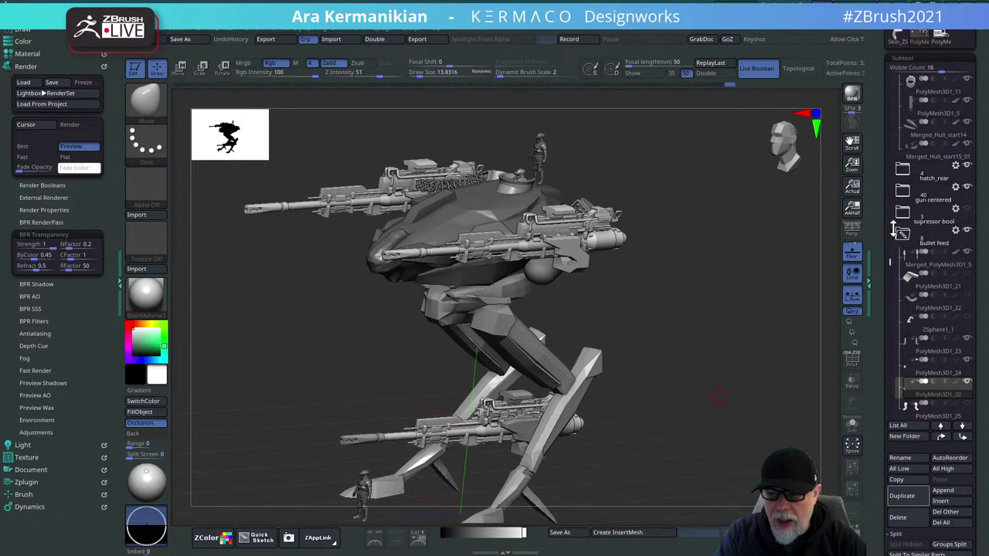
# Hide the bullet feed folder and look at the mech's rear hatch and the two cylinders mounted behind the hull.
pyautogui.click(968, 232)
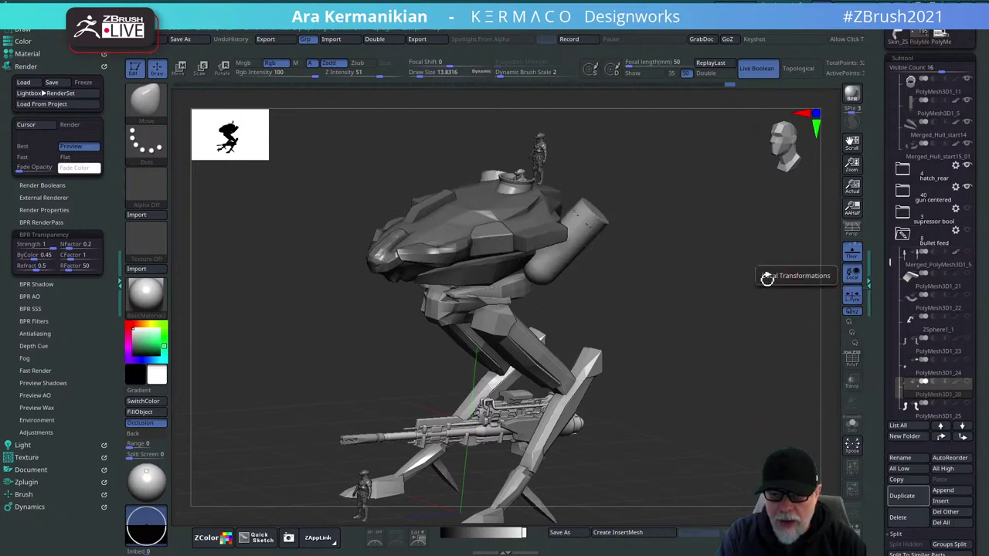
pyautogui.moveTo(726, 250); pyautogui.dragTo(595, 224)
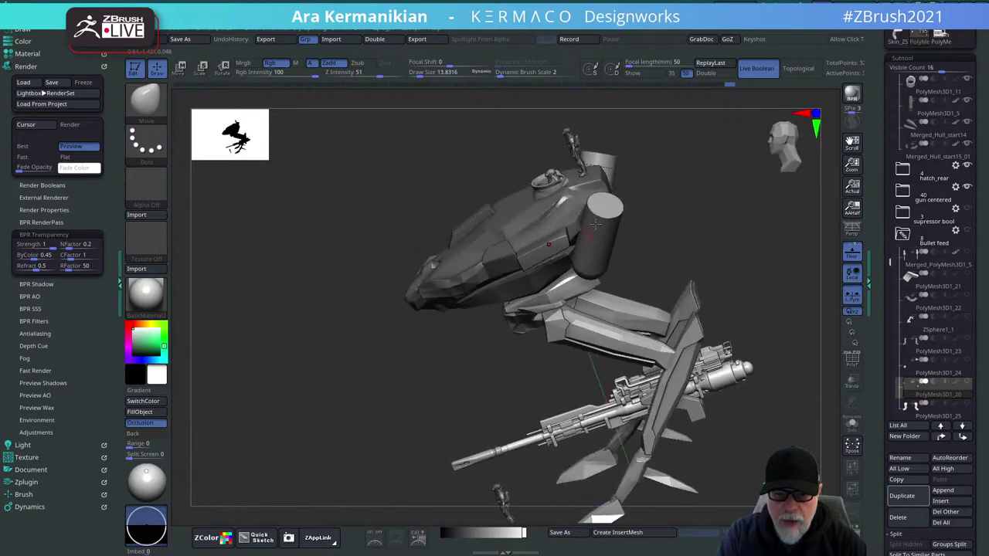
pyautogui.moveTo(783, 250); pyautogui.dragTo(743, 188)
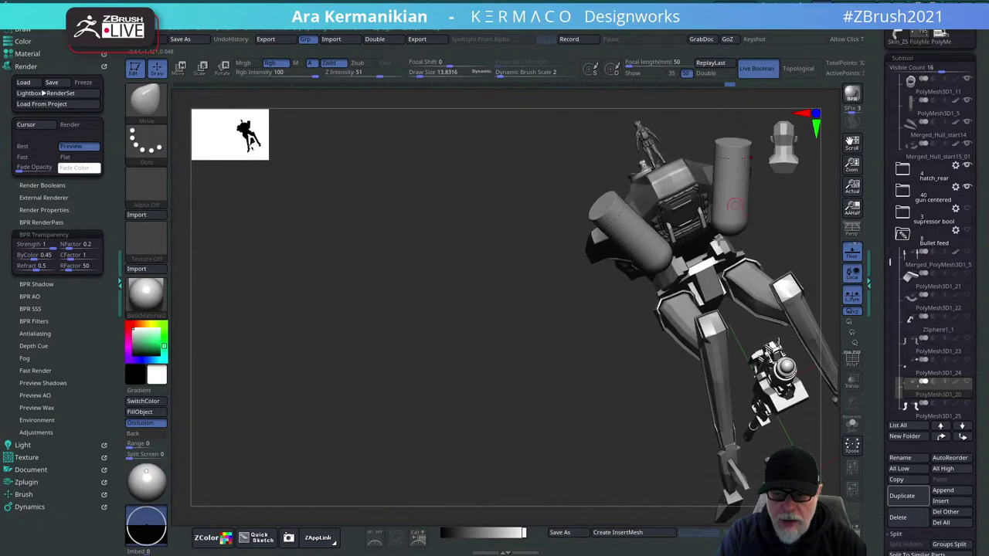
pyautogui.moveTo(466, 334); pyautogui.dragTo(824, 399)
pyautogui.moveTo(755, 207); pyautogui.dragTo(555, 344)
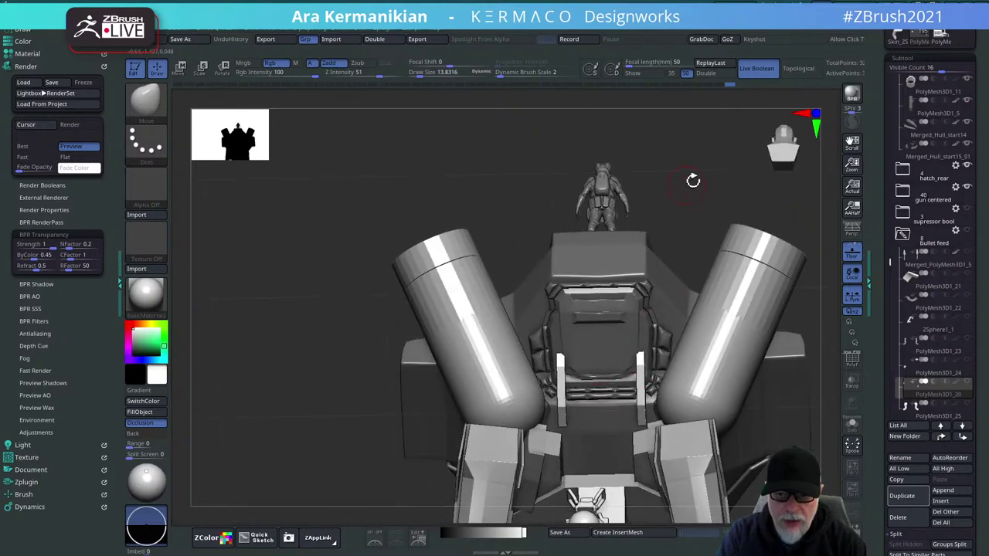
pyautogui.keyDown('alt'); pyautogui.moveTo(693, 180); pyautogui.dragTo(462, 333); pyautogui.keyUp('alt')
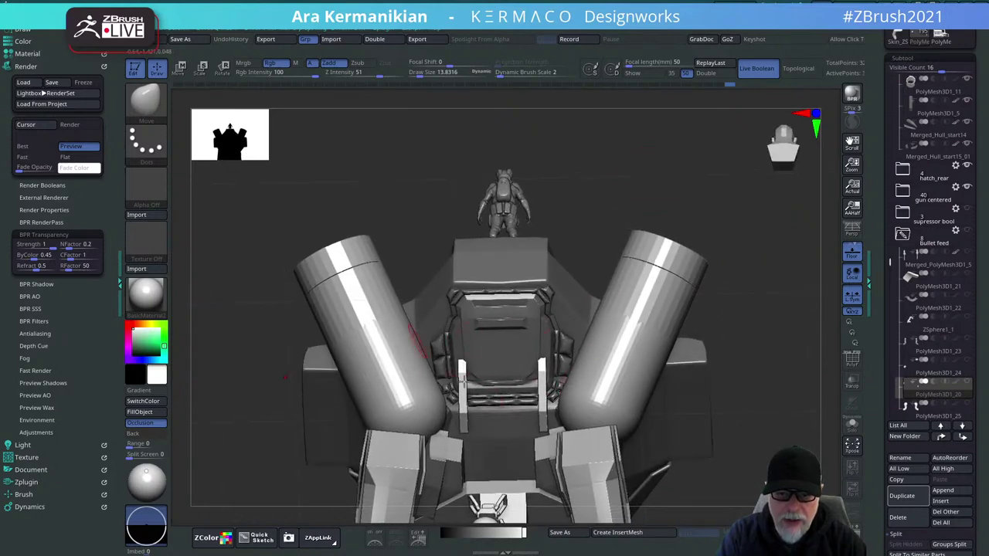
pyautogui.moveTo(674, 142); pyautogui.dragTo(462, 257)
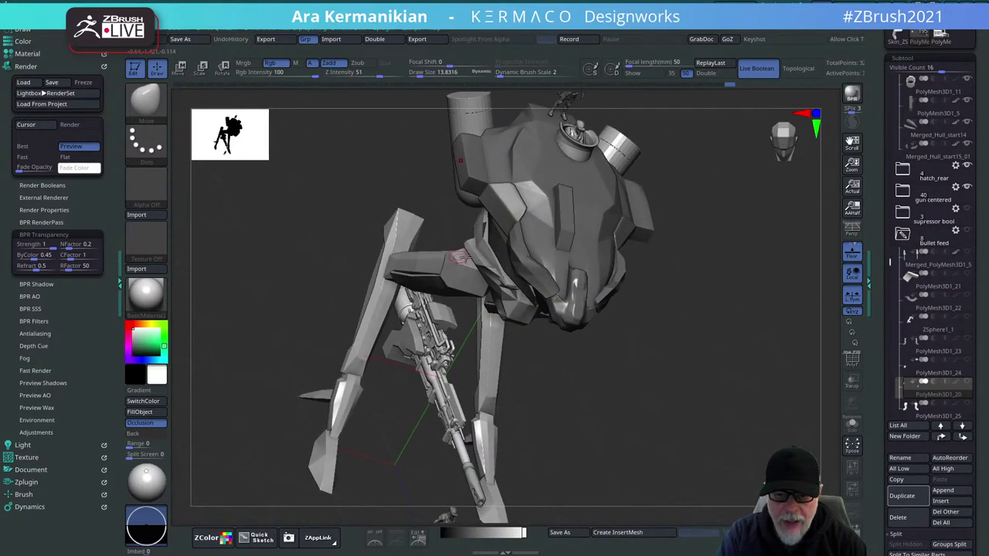
# Examine the mech's hull, legs and rear cylinders from the front, side and back.
pyautogui.moveTo(730, 330); pyautogui.dragTo(618, 154)
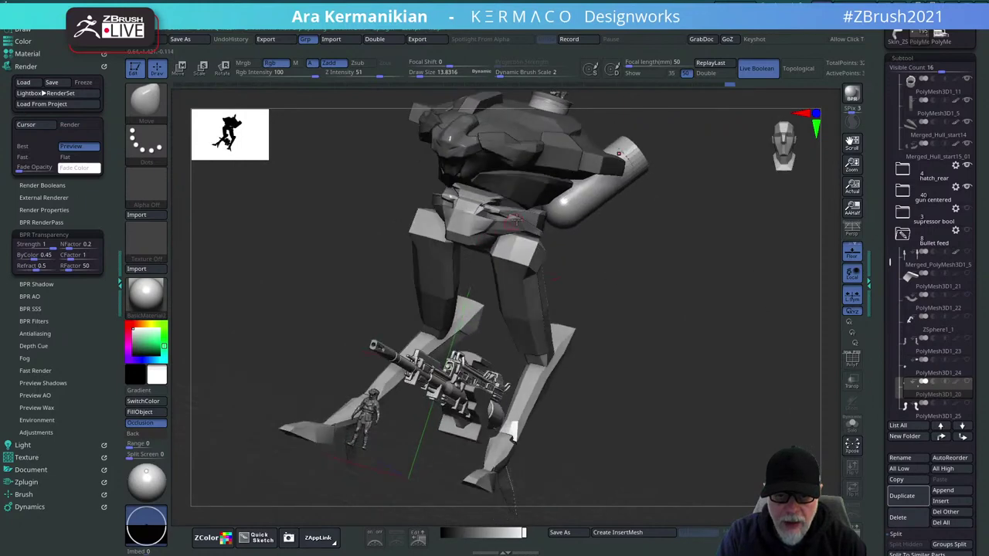
pyautogui.moveTo(657, 266); pyautogui.dragTo(467, 232)
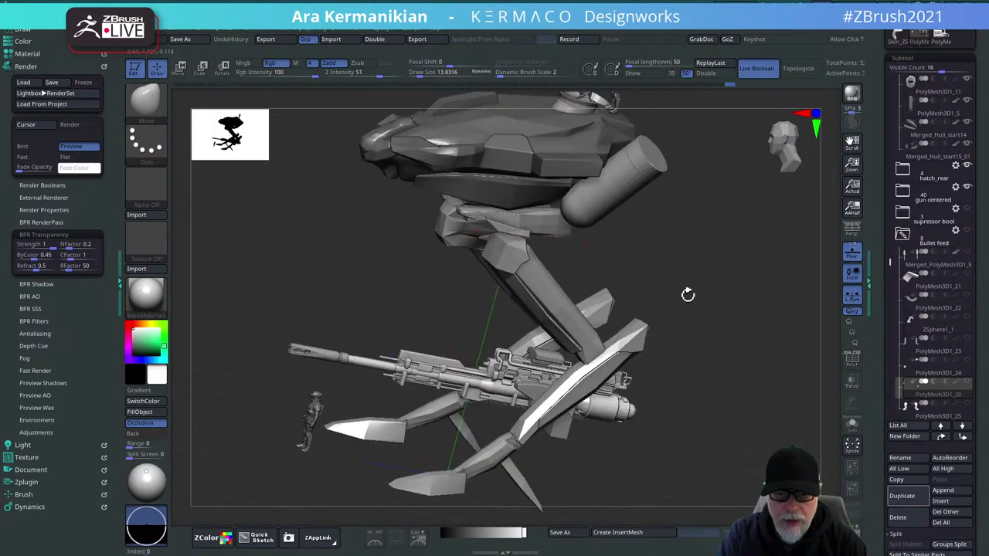
pyautogui.moveTo(688, 294); pyautogui.dragTo(734, 243)
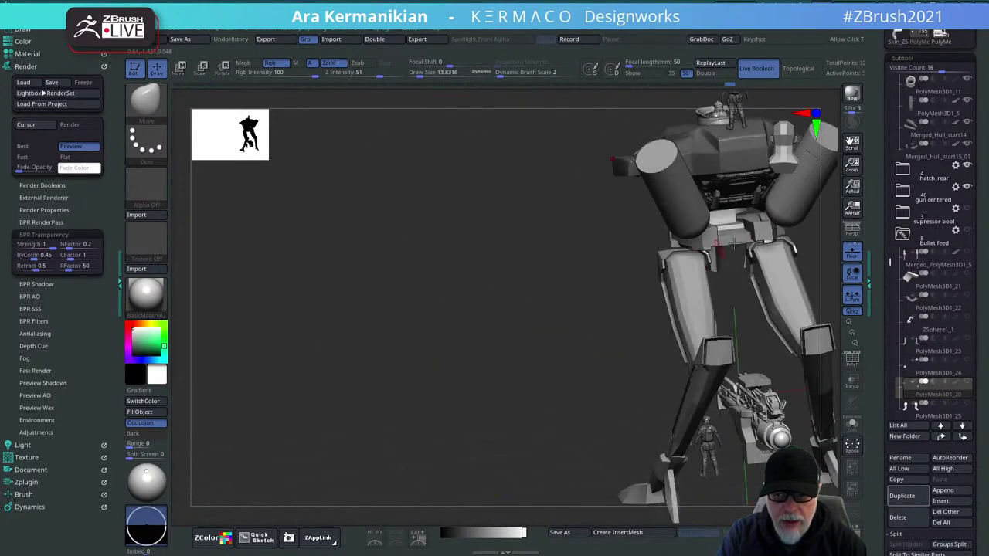
pyautogui.moveTo(483, 302); pyautogui.dragTo(545, 197)
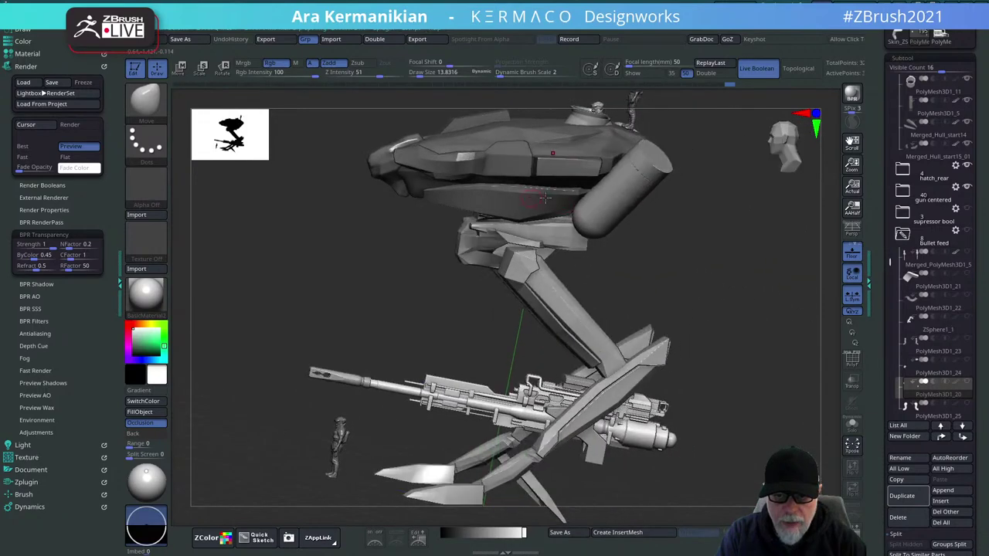
pyautogui.moveTo(619, 230); pyautogui.dragTo(500, 227)
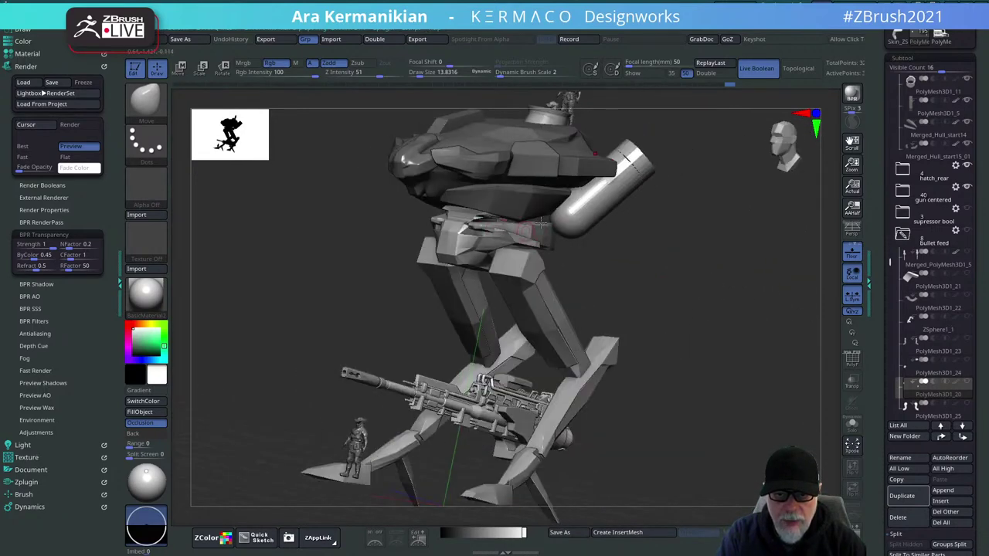
pyautogui.moveTo(732, 259); pyautogui.dragTo(488, 244)
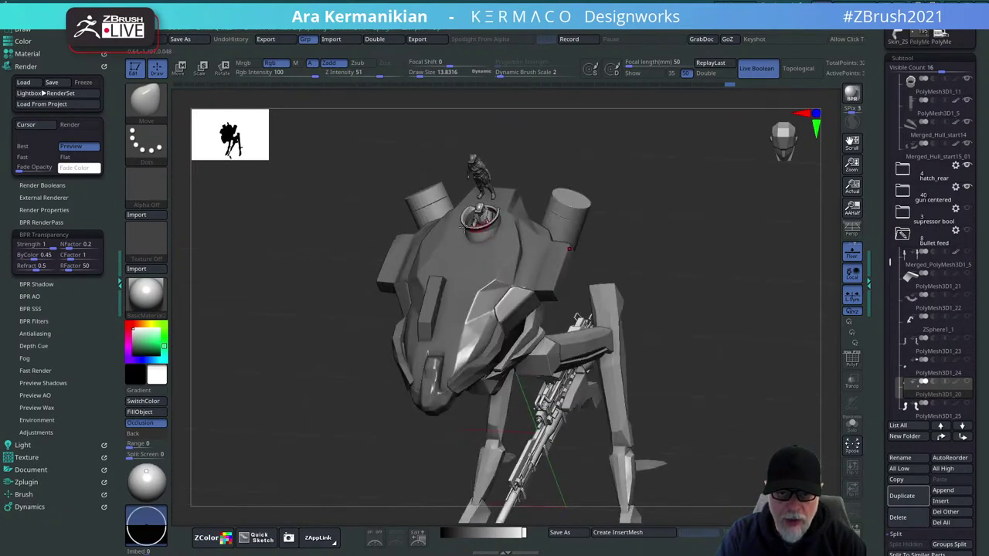
pyautogui.moveTo(721, 270); pyautogui.dragTo(773, 324)
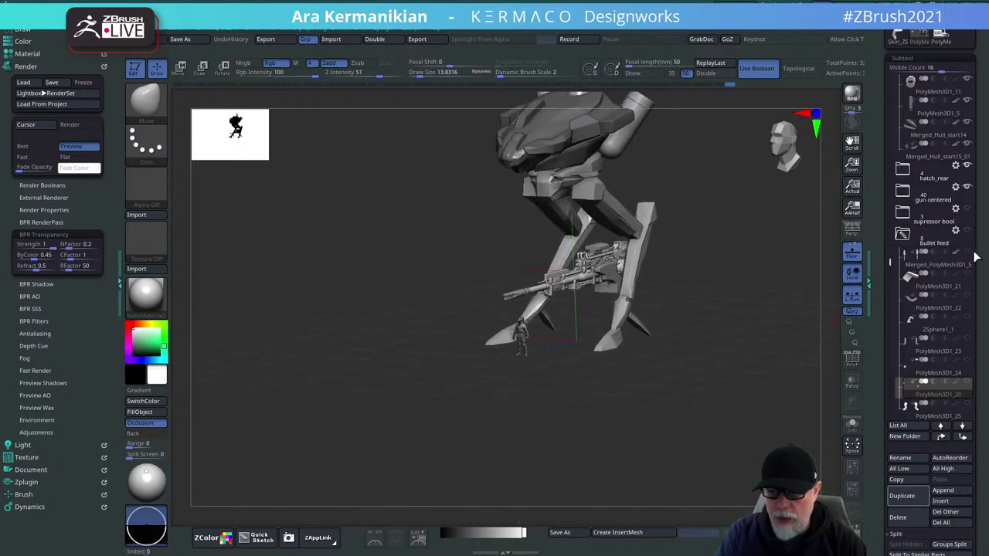
# Collapse the bullet feed and Mech folders in the subtool list and hide the Mech folder.
pyautogui.click(904, 234)
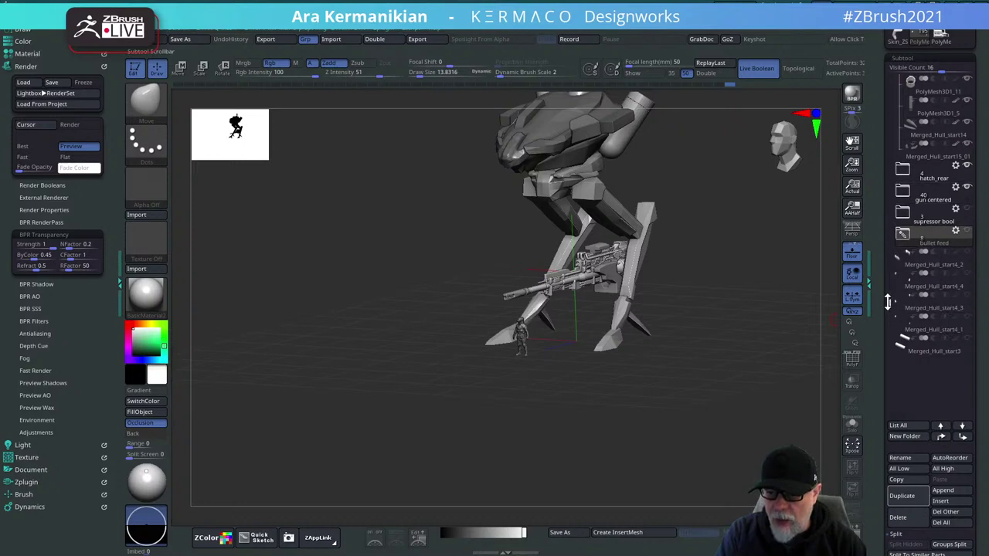
pyautogui.moveTo(889, 301)
pyautogui.mouseDown()
pyautogui.moveTo(870, 152)
pyautogui.moveTo(881, 113)
pyautogui.mouseUp()
pyautogui.click(906, 125)
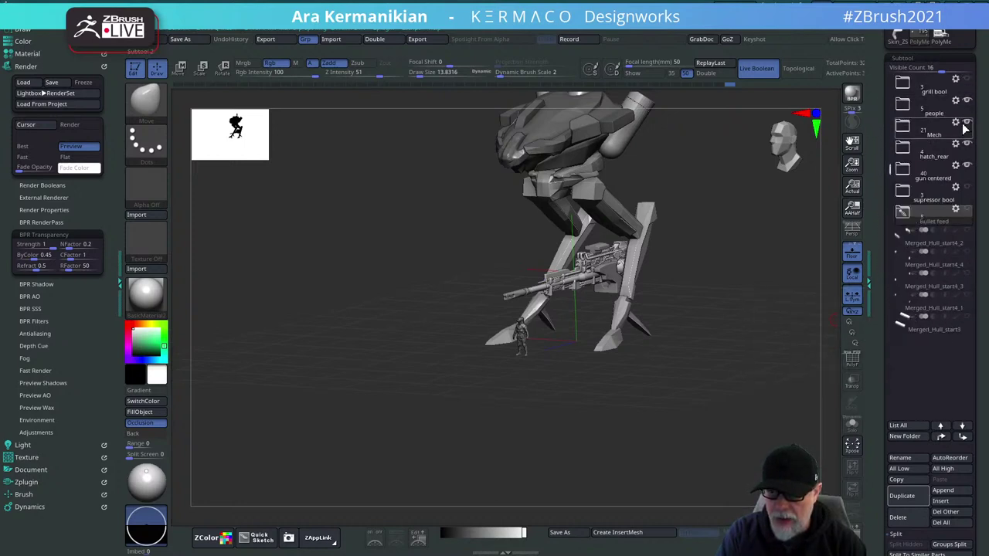
pyautogui.click(966, 122)
# Inspect the rear hatch, the human figures and the gun from several angles and hide the people folder.
pyautogui.moveTo(709, 244)
pyautogui.mouseDown()
pyautogui.moveTo(674, 264)
pyautogui.moveTo(665, 234)
pyautogui.moveTo(673, 228)
pyautogui.moveTo(711, 403)
pyautogui.moveTo(419, 450)
pyautogui.moveTo(446, 404)
pyautogui.moveTo(804, 290)
pyautogui.moveTo(770, 271)
pyautogui.moveTo(602, 272)
pyautogui.mouseUp()
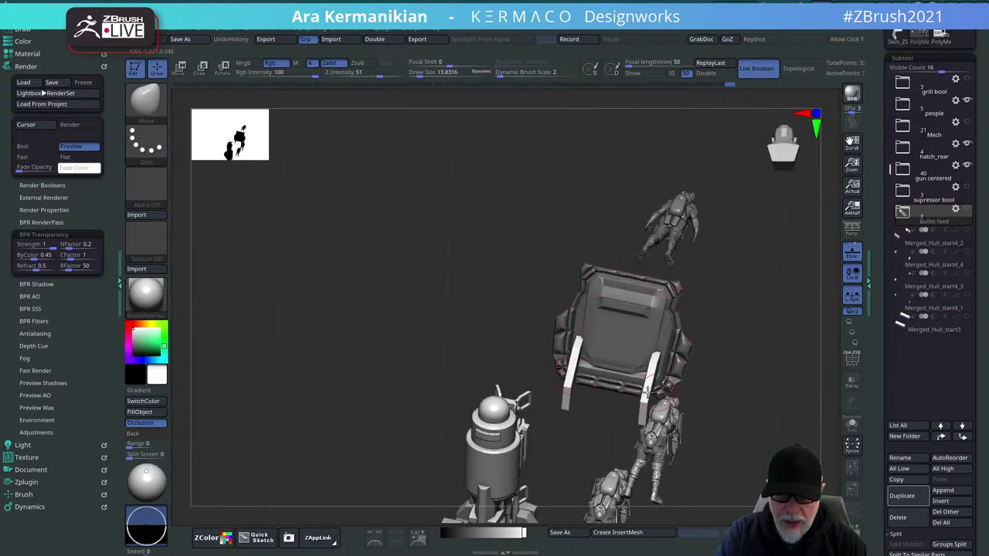
pyautogui.moveTo(761, 315); pyautogui.dragTo(567, 280)
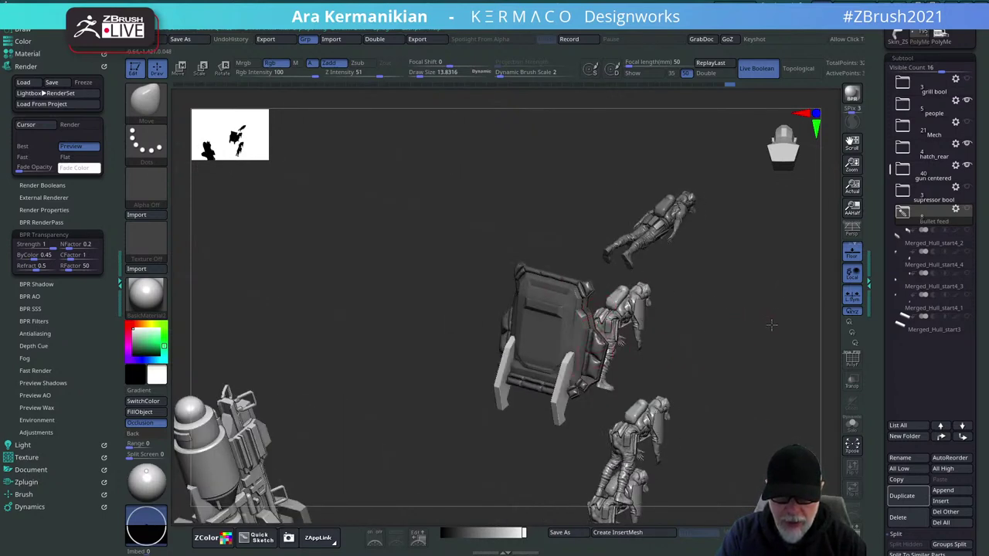
pyautogui.moveTo(771, 325); pyautogui.dragTo(554, 349)
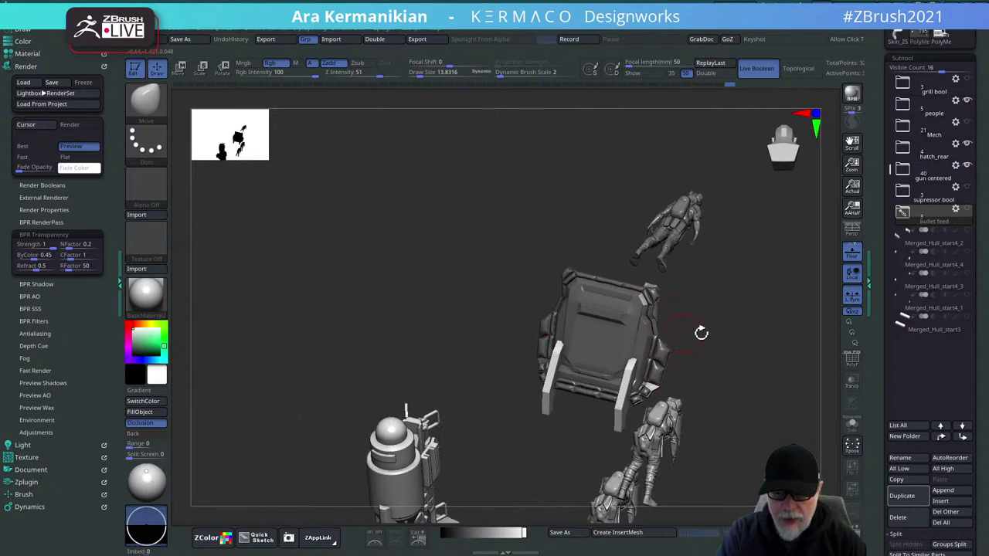
pyautogui.moveTo(729, 276)
pyautogui.mouseDown()
pyautogui.moveTo(737, 273)
pyautogui.moveTo(648, 221)
pyautogui.moveTo(533, 234)
pyautogui.moveTo(685, 280)
pyautogui.moveTo(715, 256)
pyautogui.moveTo(741, 275)
pyautogui.moveTo(543, 304)
pyautogui.mouseUp()
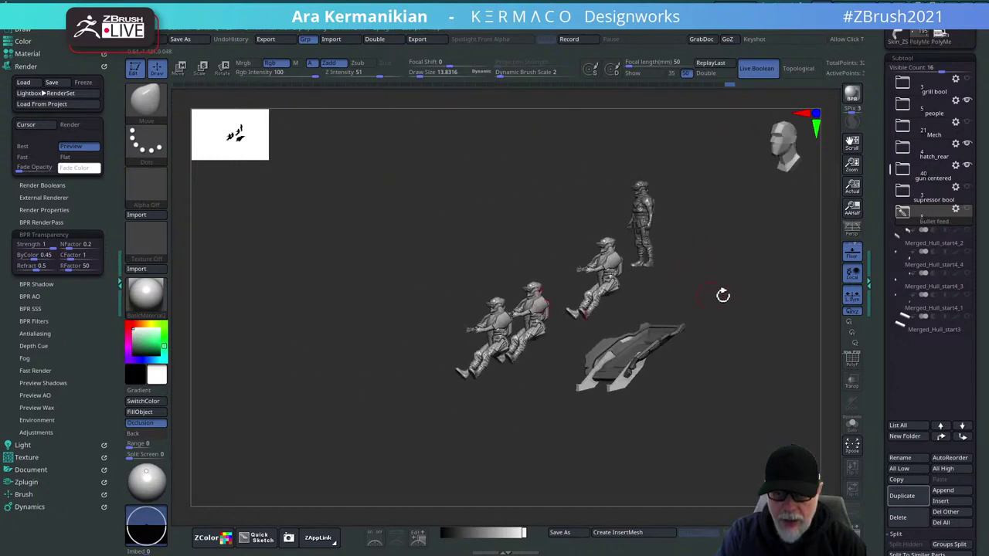
pyautogui.moveTo(723, 295)
pyautogui.mouseDown()
pyautogui.moveTo(746, 303)
pyautogui.moveTo(746, 322)
pyautogui.moveTo(720, 276)
pyautogui.moveTo(683, 355)
pyautogui.moveTo(409, 288)
pyautogui.mouseUp()
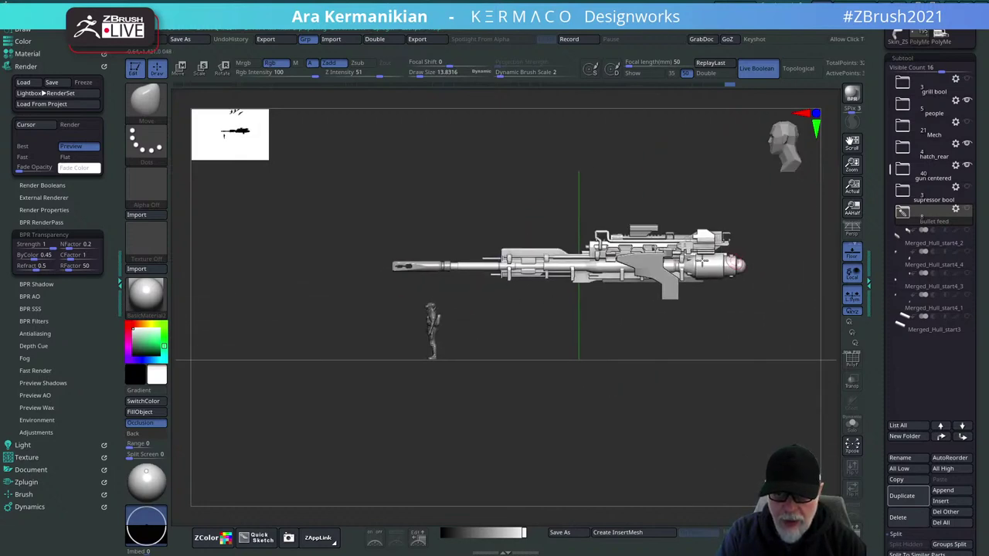
pyautogui.moveTo(421, 331); pyautogui.dragTo(655, 271)
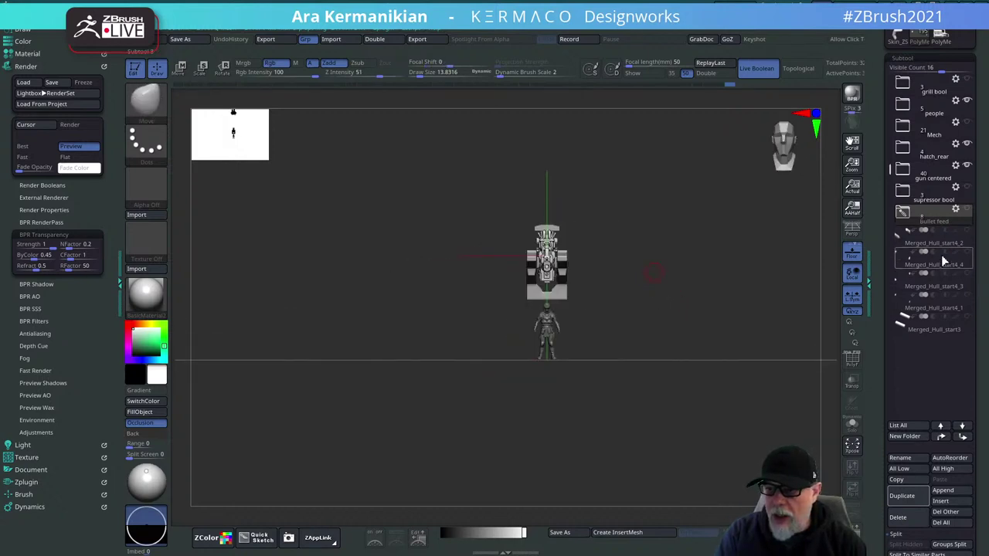
pyautogui.click(967, 101)
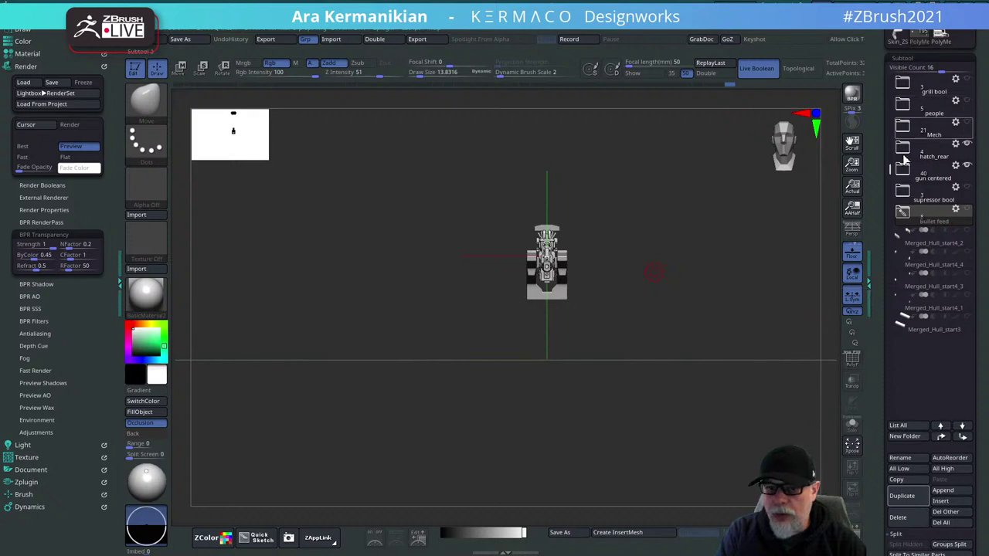
# Hide the hatch_rear folder and view the isolated gun close up from the side and at an angle.
pyautogui.moveTo(702, 256)
pyautogui.mouseDown()
pyautogui.moveTo(672, 259)
pyautogui.moveTo(711, 245)
pyautogui.mouseUp()
pyautogui.keyDown('alt'); pyautogui.moveTo(678, 327); pyautogui.dragTo(537, 486); pyautogui.keyUp('alt')
pyautogui.keyDown('alt'); pyautogui.moveTo(684, 288); pyautogui.dragTo(603, 204); pyautogui.keyUp('alt')
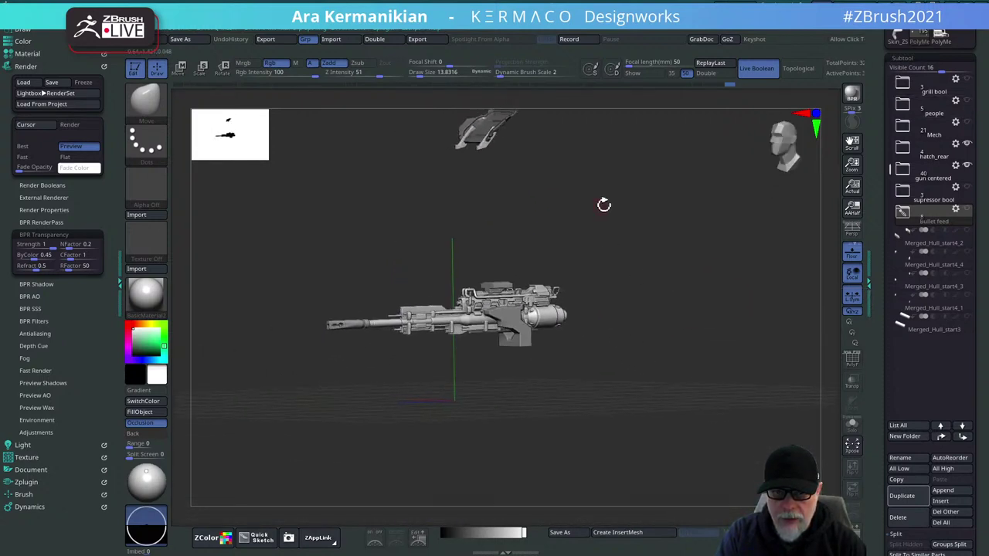
pyautogui.click(967, 144)
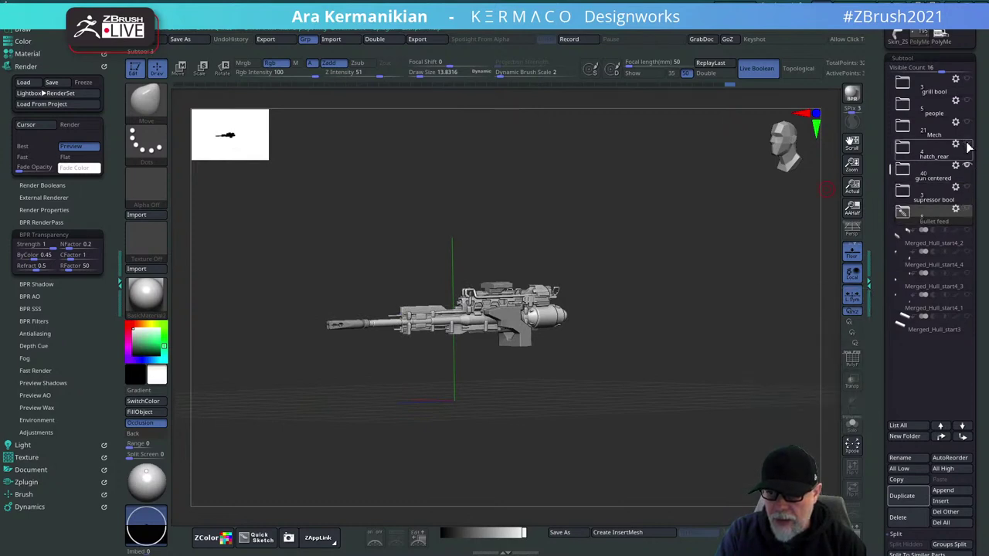
pyautogui.moveTo(672, 280)
pyautogui.keyDown('alt'); pyautogui.mouseDown()
pyautogui.moveTo(662, 283)
pyautogui.moveTo(707, 206)
pyautogui.moveTo(646, 369)
pyautogui.moveTo(641, 255)
pyautogui.moveTo(662, 194)
pyautogui.moveTo(707, 205)
pyautogui.moveTo(696, 201)
pyautogui.moveTo(702, 232)
pyautogui.moveTo(648, 181)
pyautogui.moveTo(657, 174)
pyautogui.moveTo(642, 194)
pyautogui.mouseUp(); pyautogui.keyUp('alt')
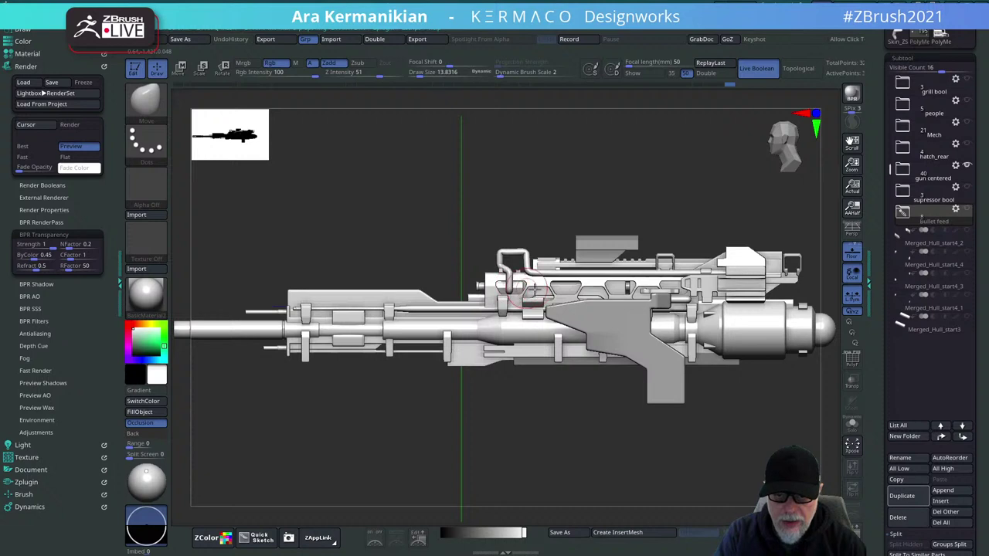
pyautogui.moveTo(626, 180); pyautogui.dragTo(656, 191)
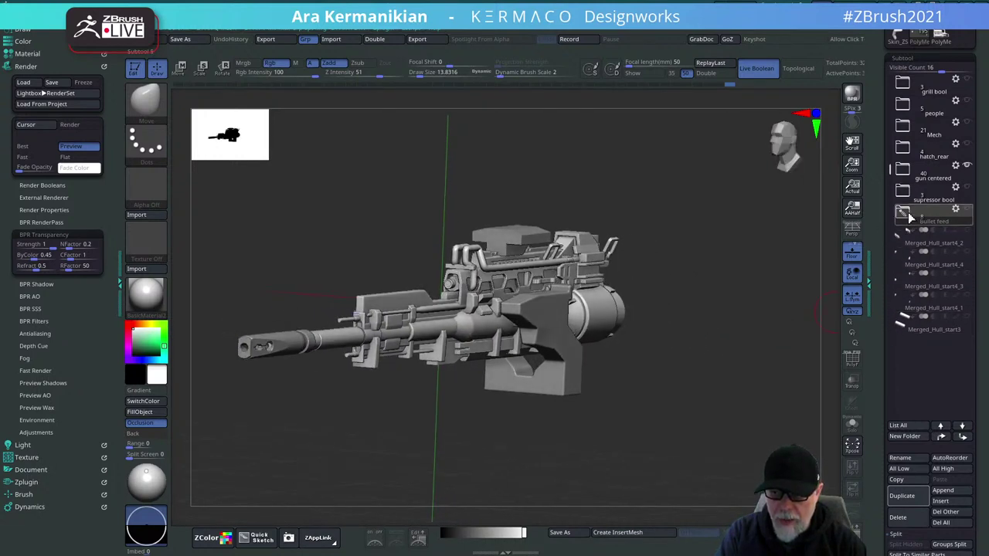
# Expand the gun centered folder and turn off Live Boolean to view the gun's subtractive parts.
pyautogui.click(906, 174)
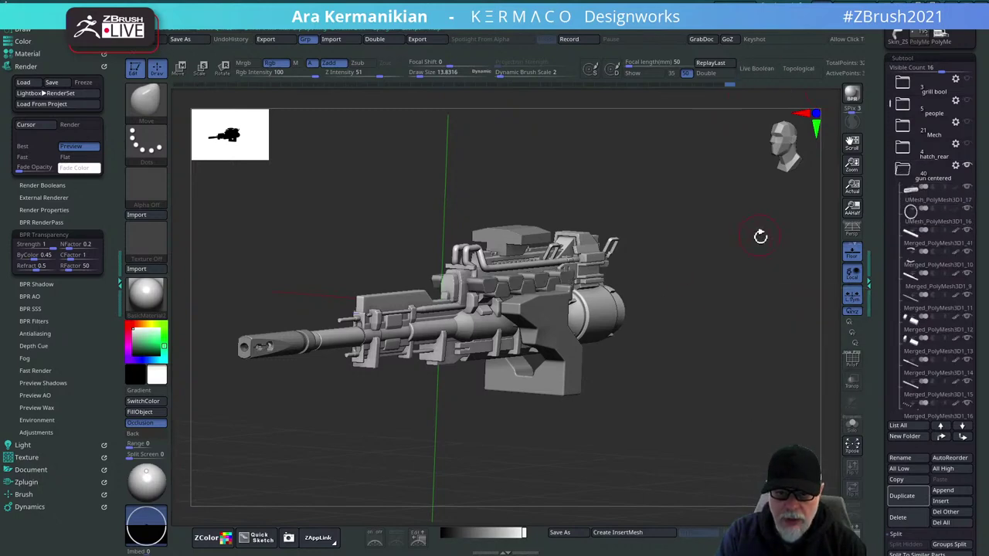
pyautogui.moveTo(762, 234); pyautogui.dragTo(673, 286)
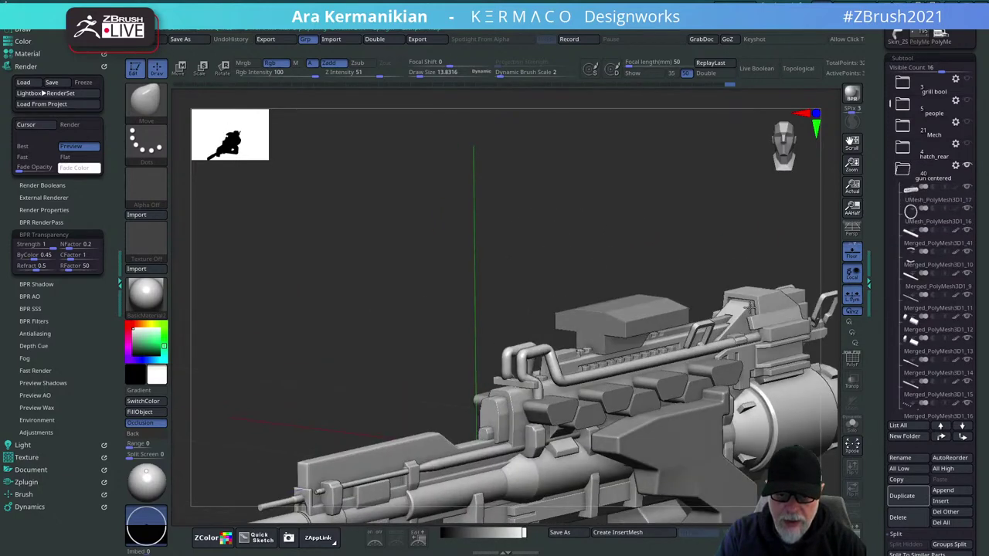
# Load the AK_HardSurface Spotlight file with the rounded-triangle thumbnail from LightBox.
pyautogui.keyDown('alt'); pyautogui.moveTo(525, 188); pyautogui.dragTo(418, 84); pyautogui.keyUp('alt')
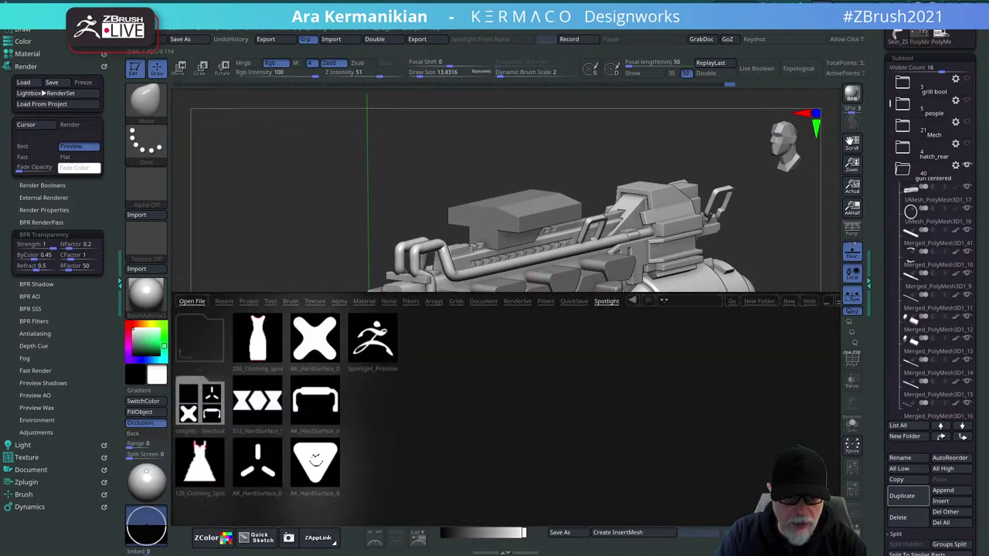
pyautogui.doubleClick(313, 462)
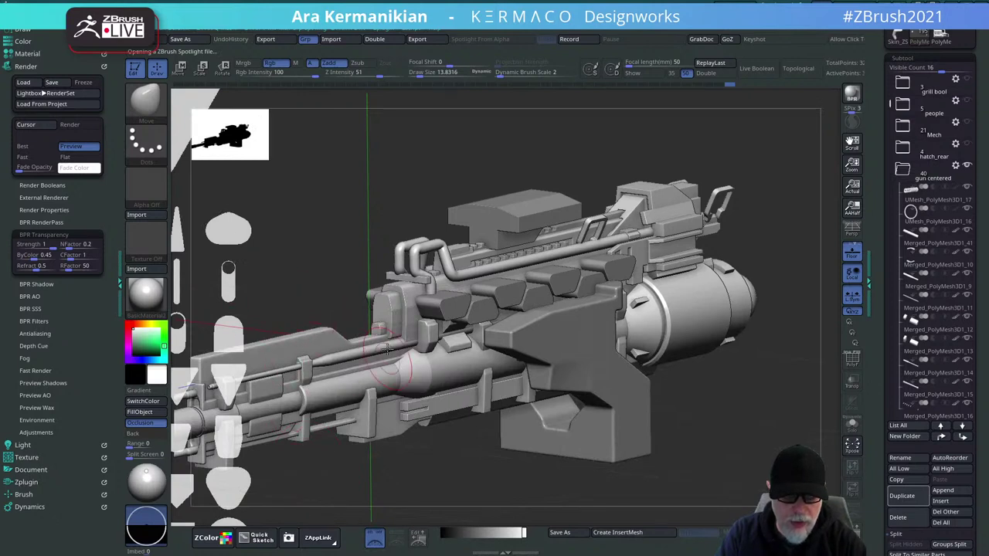
# Show the loaded Spotlight shapes over the gun, bring the full shape sheet into view and hide Spotlight again.
pyautogui.press('z')
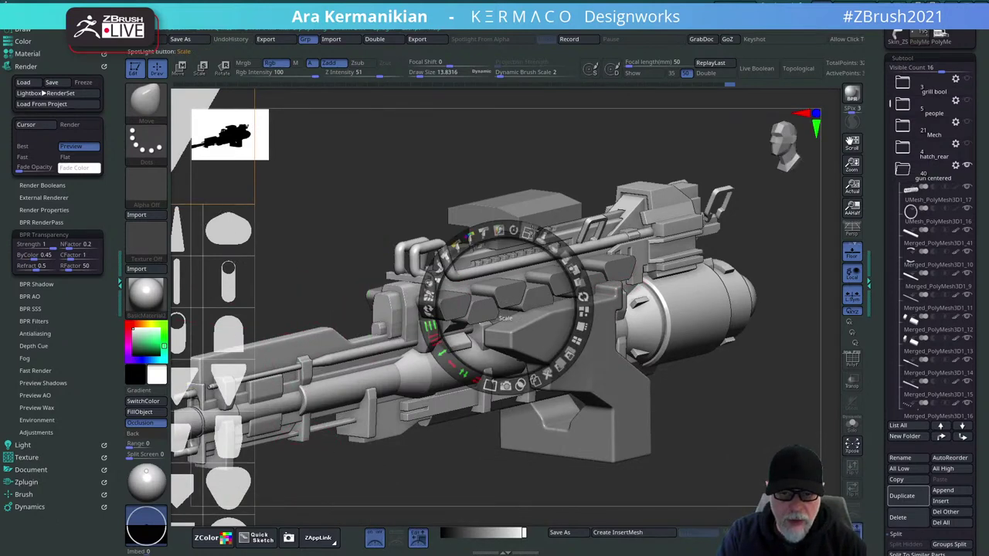
pyautogui.keyDown('shift'); pyautogui.moveTo(530, 232); pyautogui.dragTo(480, 233); pyautogui.keyUp('shift')
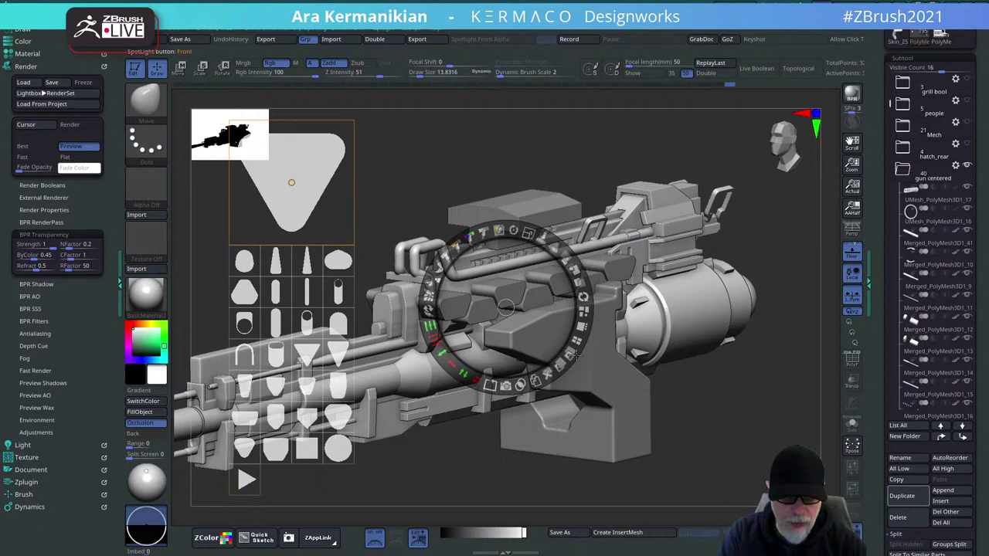
pyautogui.hotkey('shift', 'z')
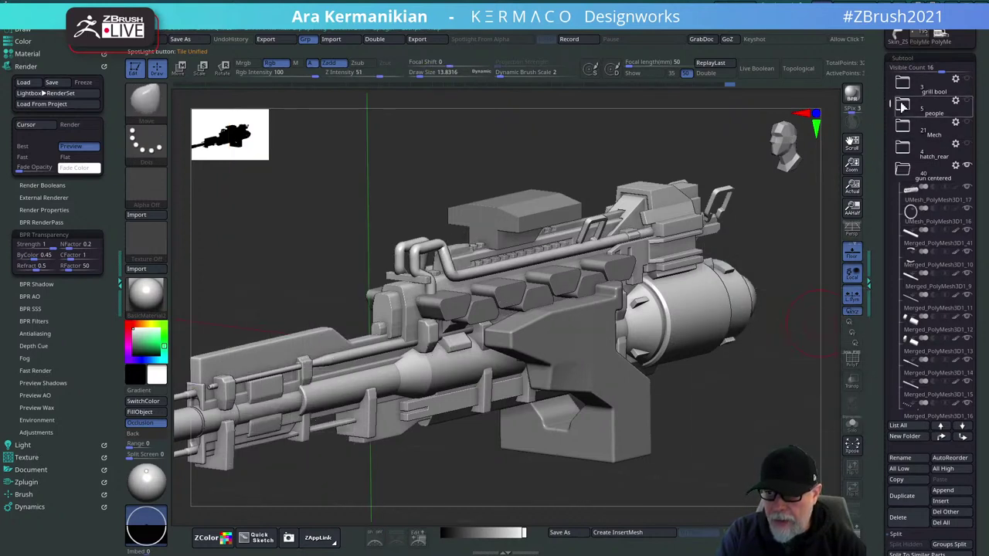
# Turn on Live Boolean and view the gun's cutouts from the side and at an angle.
pyautogui.moveTo(939, 69); pyautogui.dragTo(888, 231)
pyautogui.moveTo(926, 199)
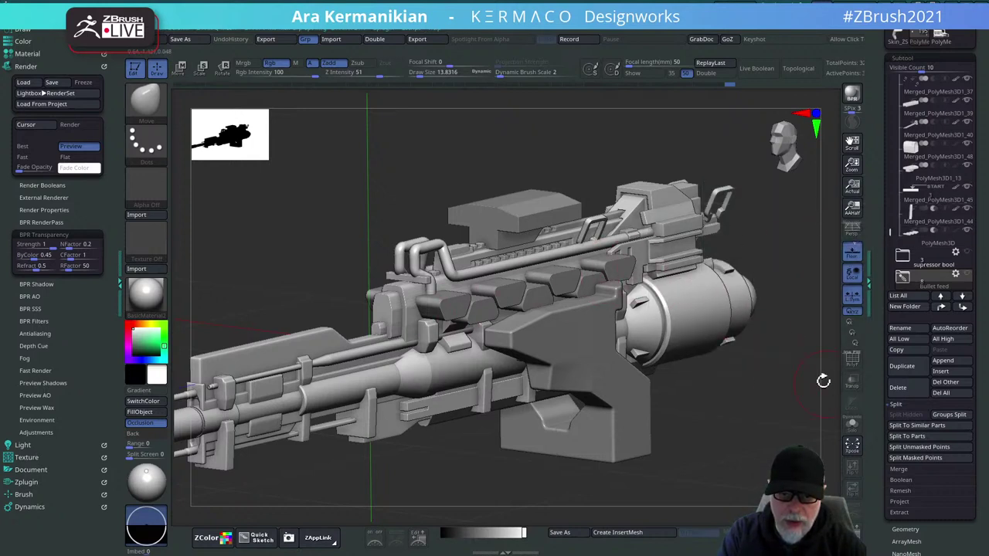
pyautogui.keyDown('alt'); pyautogui.moveTo(770, 379); pyautogui.dragTo(744, 357); pyautogui.keyUp('alt')
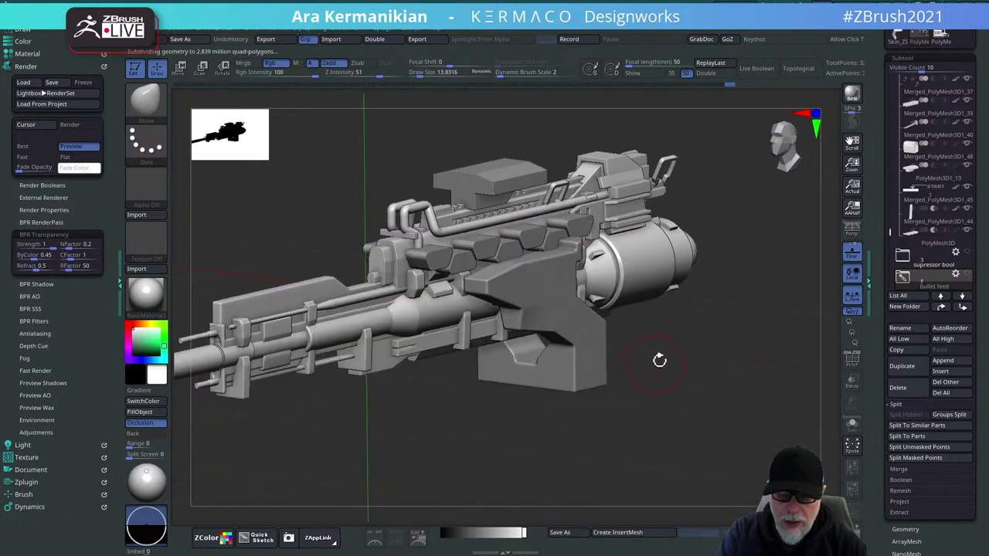
pyautogui.moveTo(659, 360); pyautogui.dragTo(703, 378)
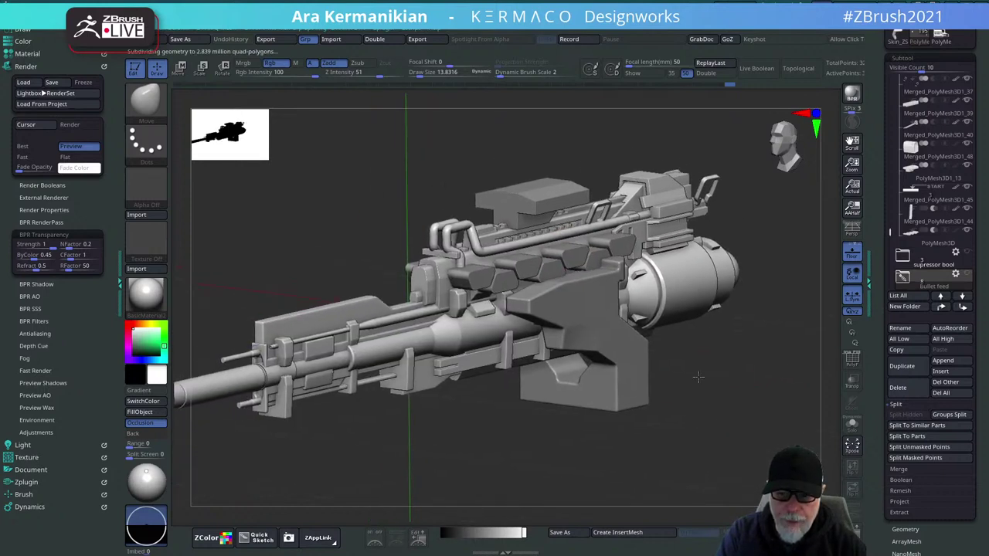
pyautogui.click(758, 68)
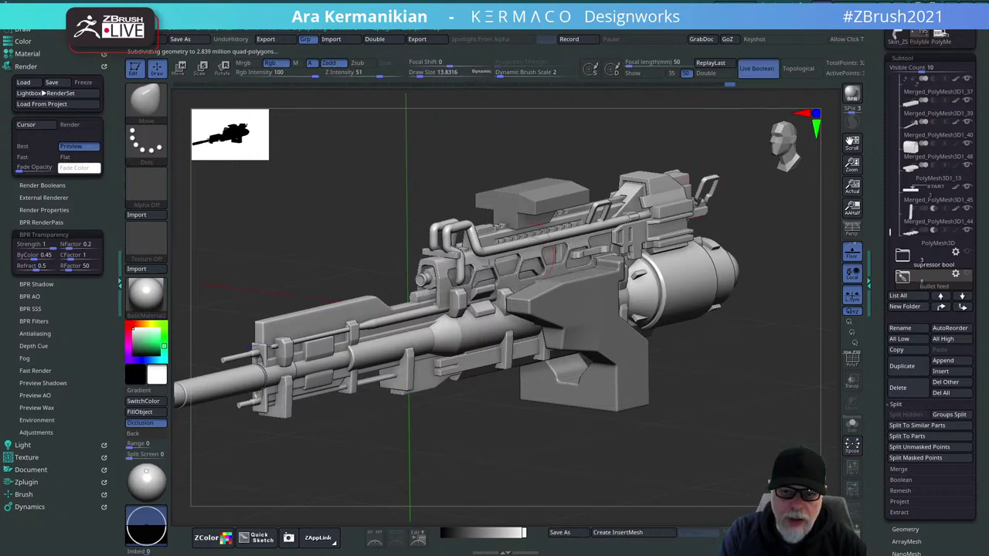
pyautogui.moveTo(788, 225); pyautogui.dragTo(630, 178)
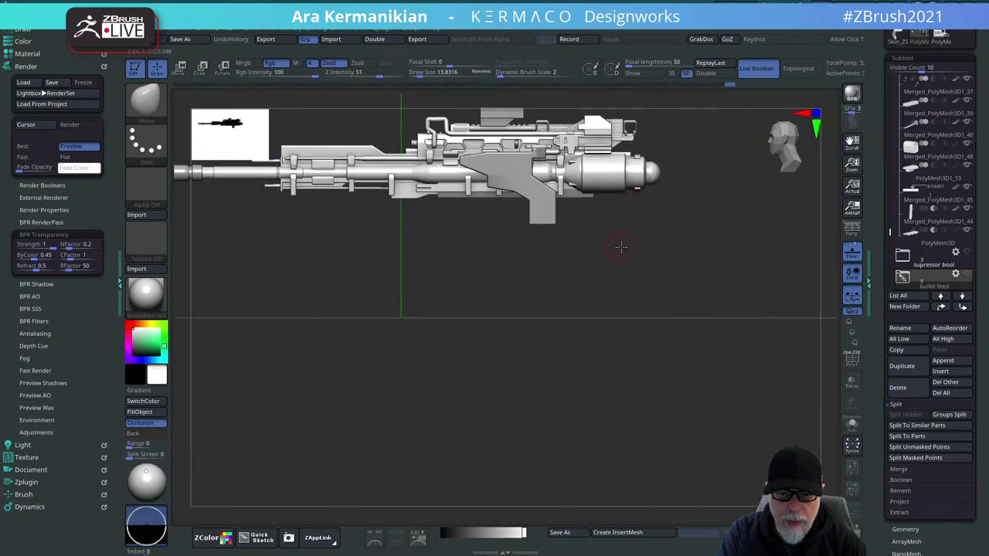
pyautogui.moveTo(621, 247); pyautogui.dragTo(663, 187)
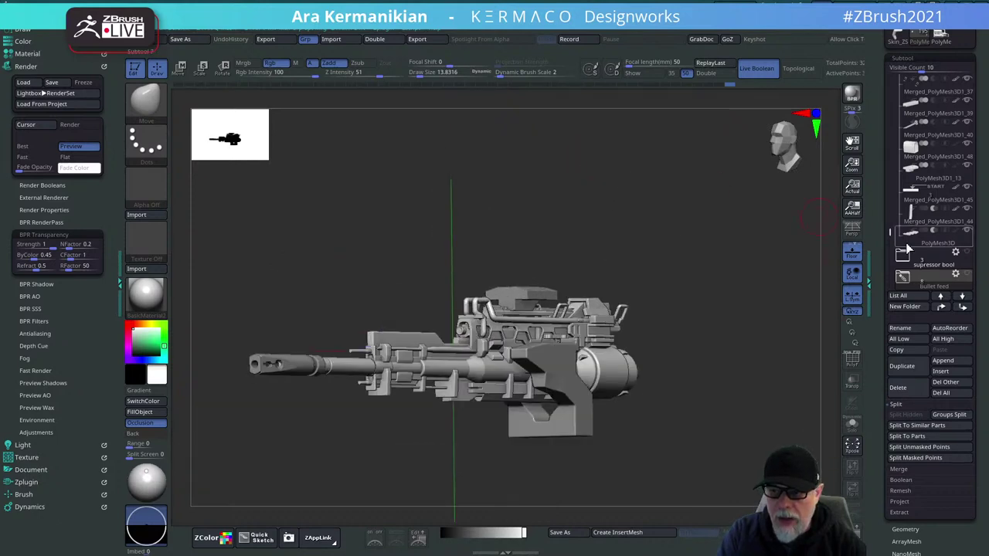
# Select the last subtool in the gun centered folder and view the gun from several angles with Live Boolean off.
pyautogui.click(935, 241)
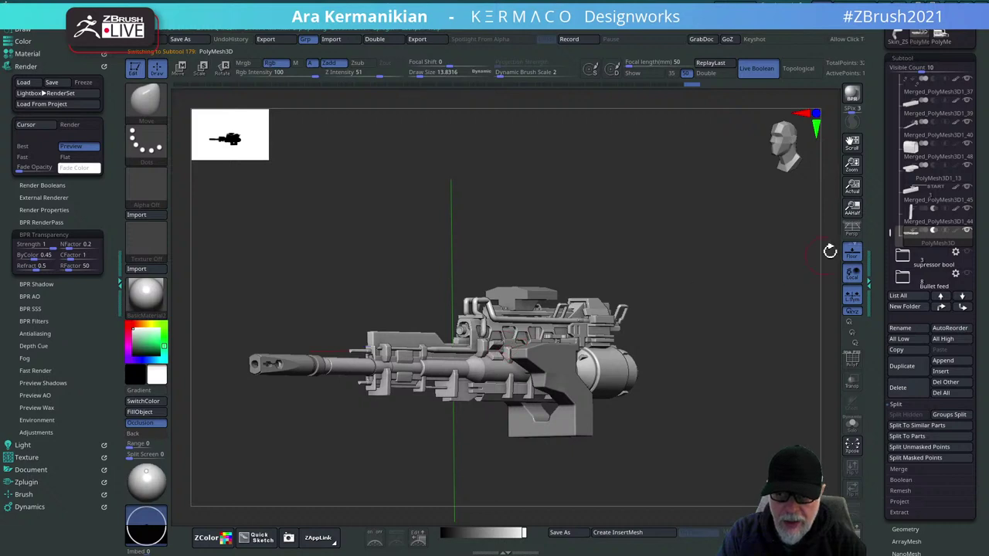
pyautogui.moveTo(687, 269); pyautogui.dragTo(414, 334)
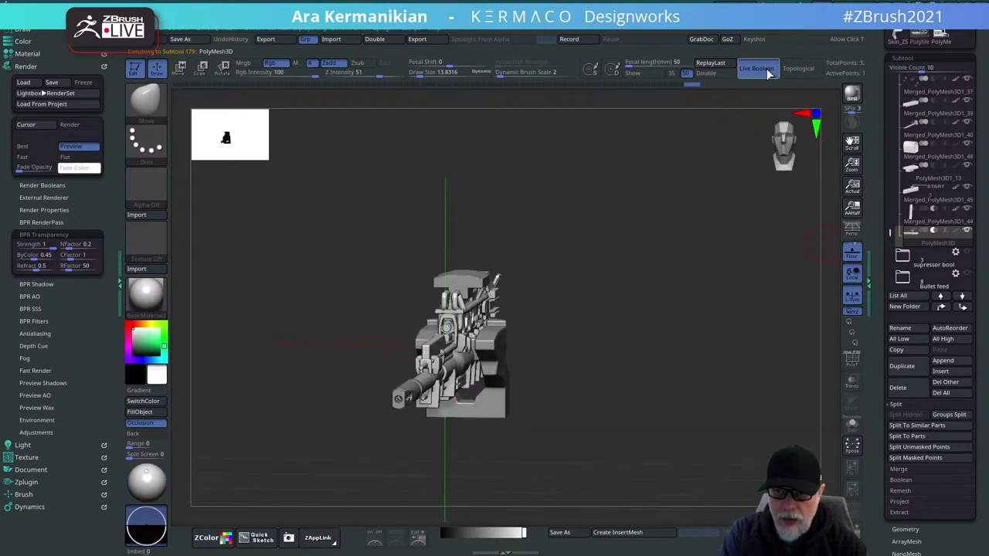
pyautogui.click(768, 74)
pyautogui.keyDown('shift'); pyautogui.moveTo(705, 274); pyautogui.dragTo(677, 254); pyautogui.keyUp('shift')
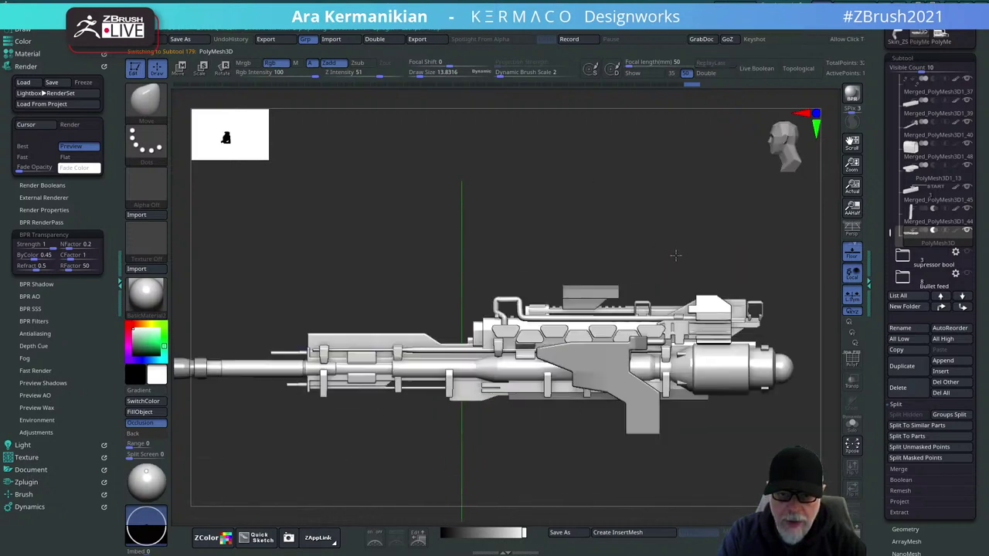
pyautogui.keyDown('alt'); pyautogui.moveTo(708, 175); pyautogui.dragTo(656, 164); pyautogui.keyUp('alt')
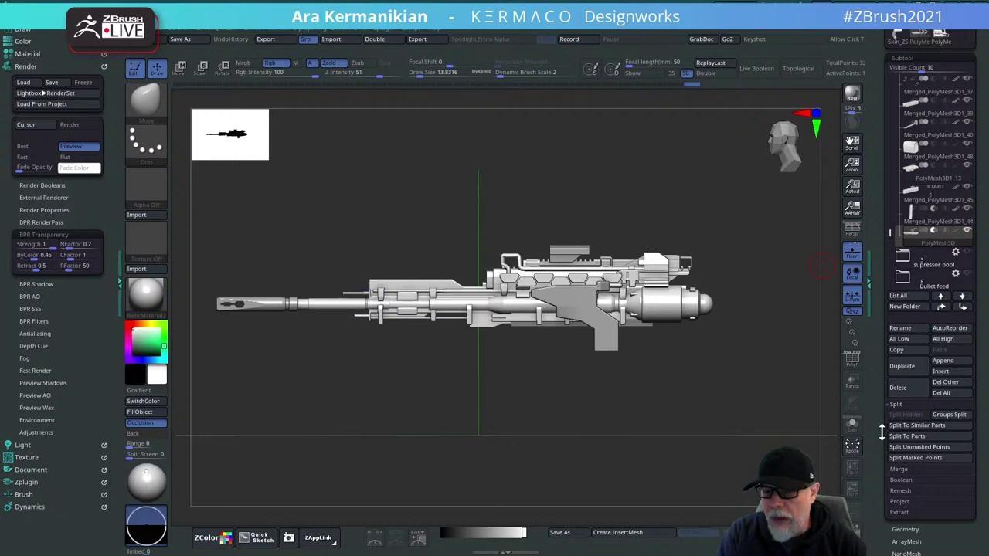
pyautogui.moveTo(713, 393); pyautogui.dragTo(742, 331)
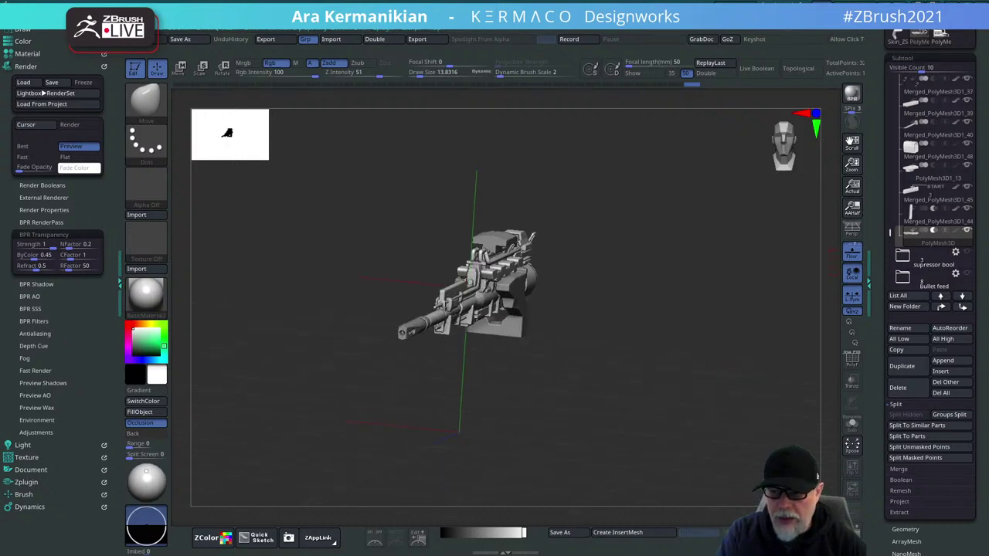
# Collapse the gun centered folder, make the Bullet feed folder visible and view the bullet belts from above.
pyautogui.moveTo(890, 232); pyautogui.dragTo(881, 70)
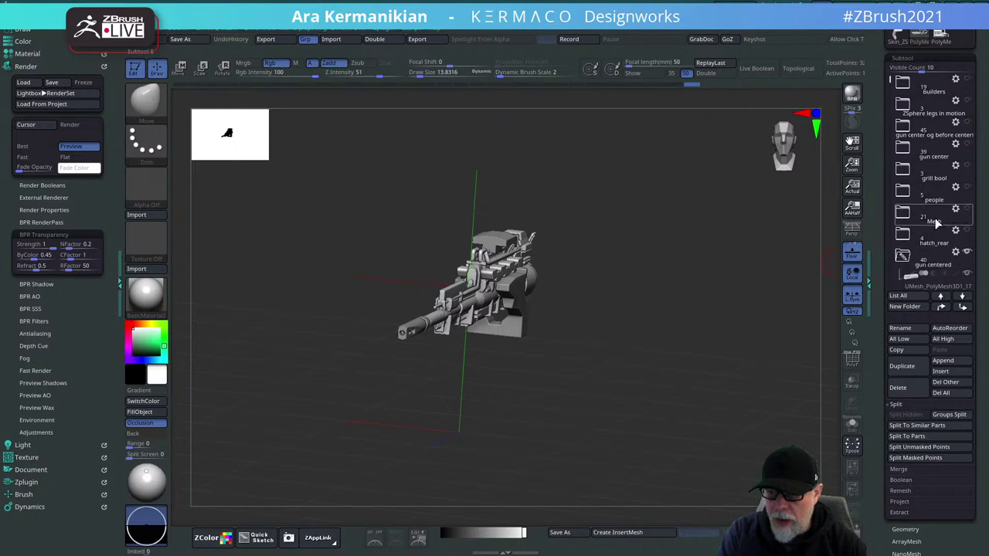
pyautogui.moveTo(898, 268)
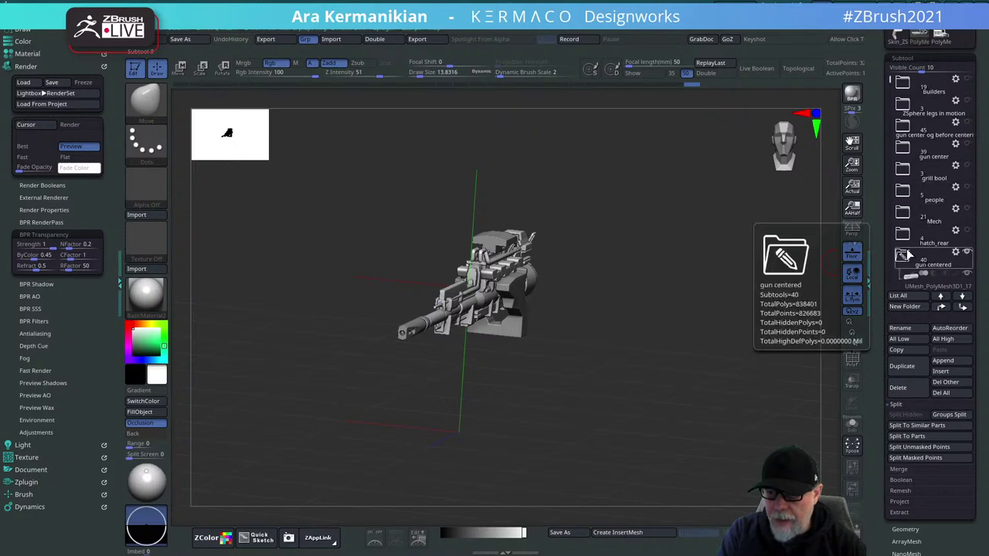
pyautogui.moveTo(916, 176)
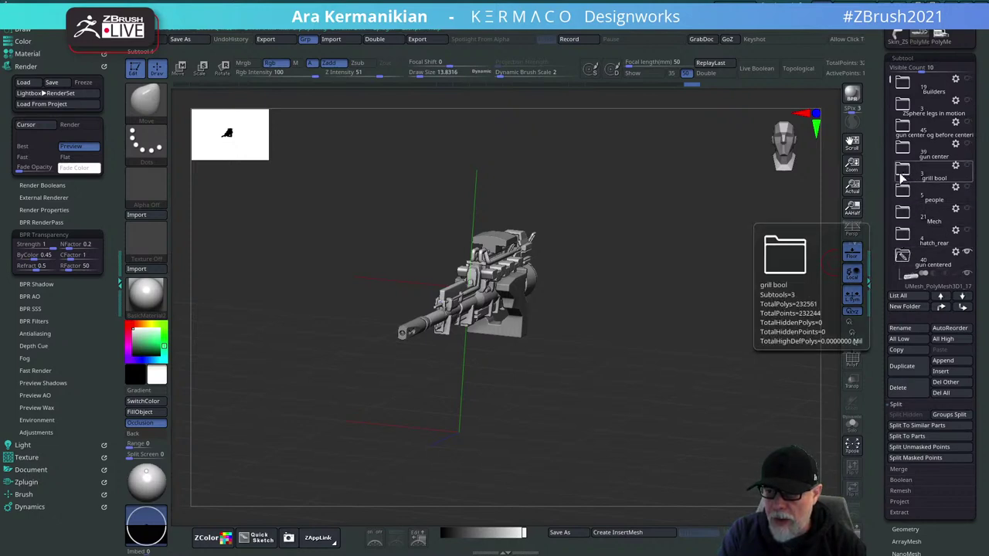
pyautogui.moveTo(923, 142)
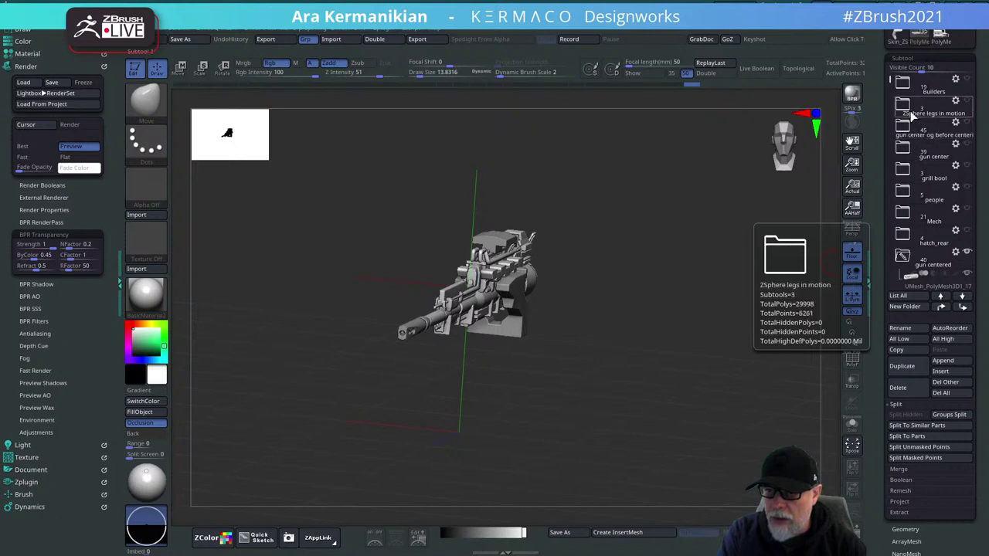
pyautogui.moveTo(889, 80); pyautogui.dragTo(890, 147)
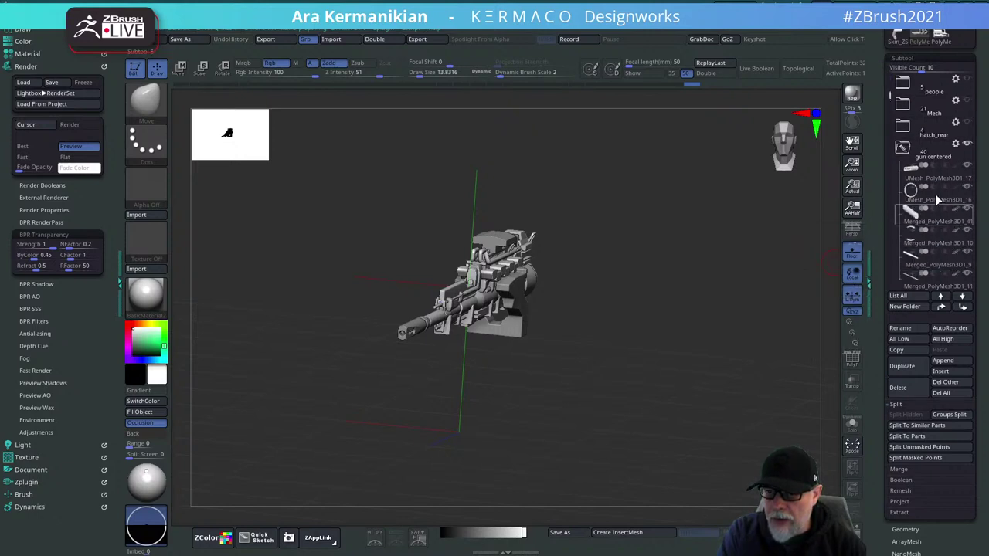
pyautogui.moveTo(934, 201)
pyautogui.moveTo(968, 199)
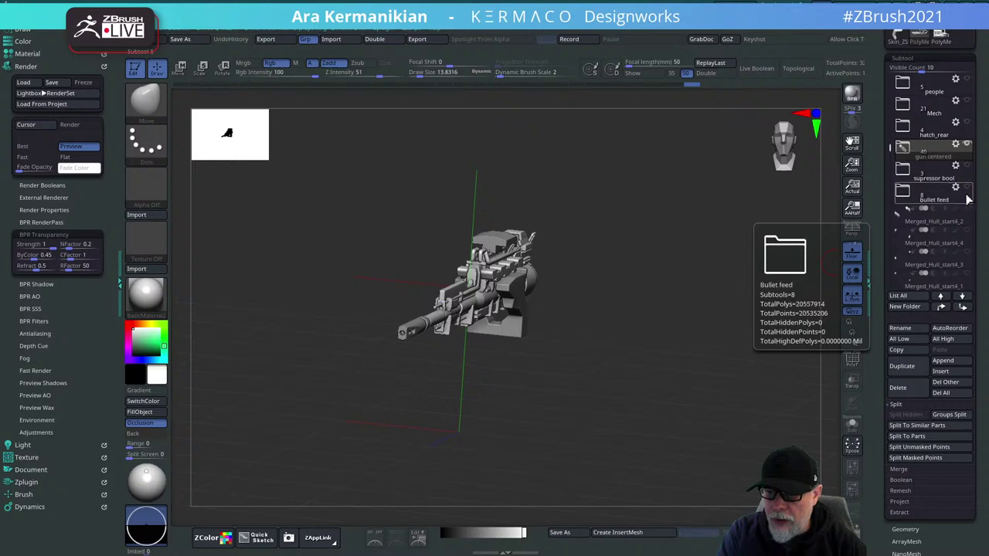
pyautogui.click(907, 197)
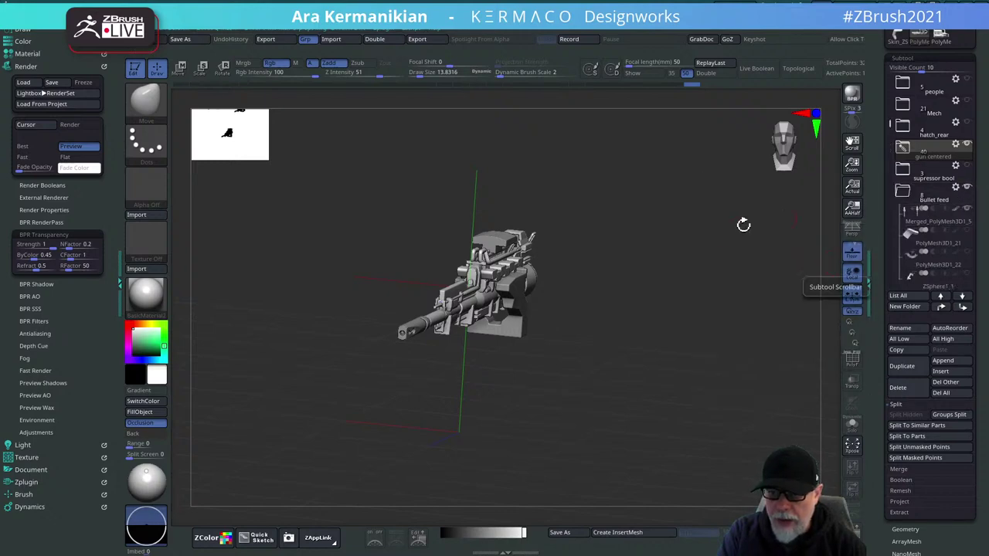
pyautogui.keyDown('alt'); pyautogui.moveTo(743, 222); pyautogui.dragTo(620, 414); pyautogui.keyUp('alt')
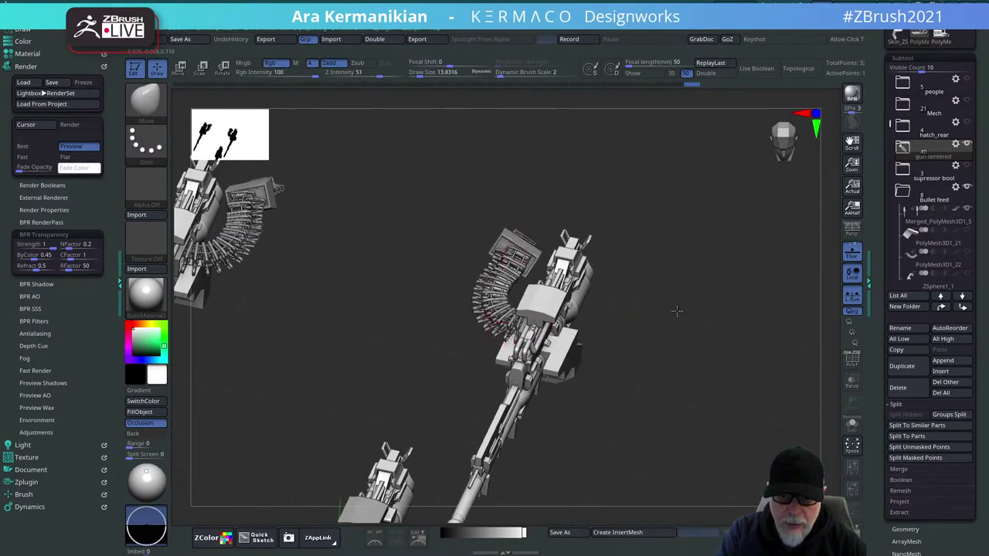
pyautogui.moveTo(677, 311); pyautogui.dragTo(739, 306)
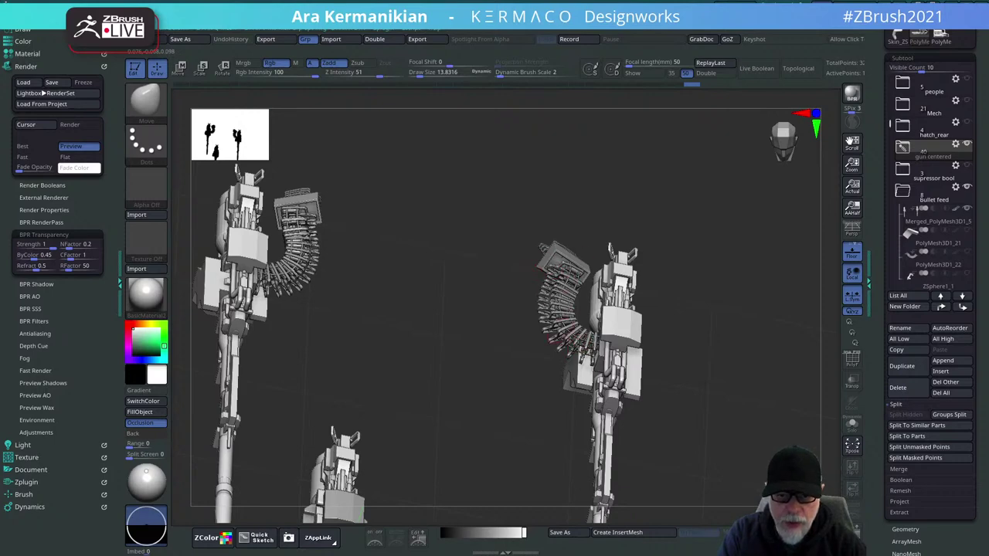
pyautogui.moveTo(713, 355); pyautogui.dragTo(568, 295)
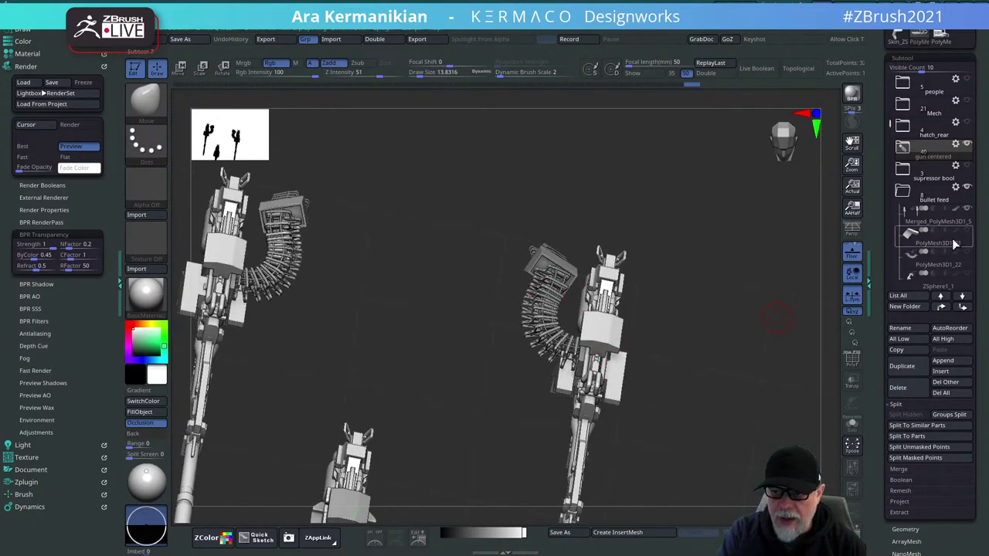
# Select the ammo sleeve subtool PolyMesh3D1_25 in the Bullet feed folder and roll its undo history back to the early low-poly sleeve.
pyautogui.moveTo(933, 231)
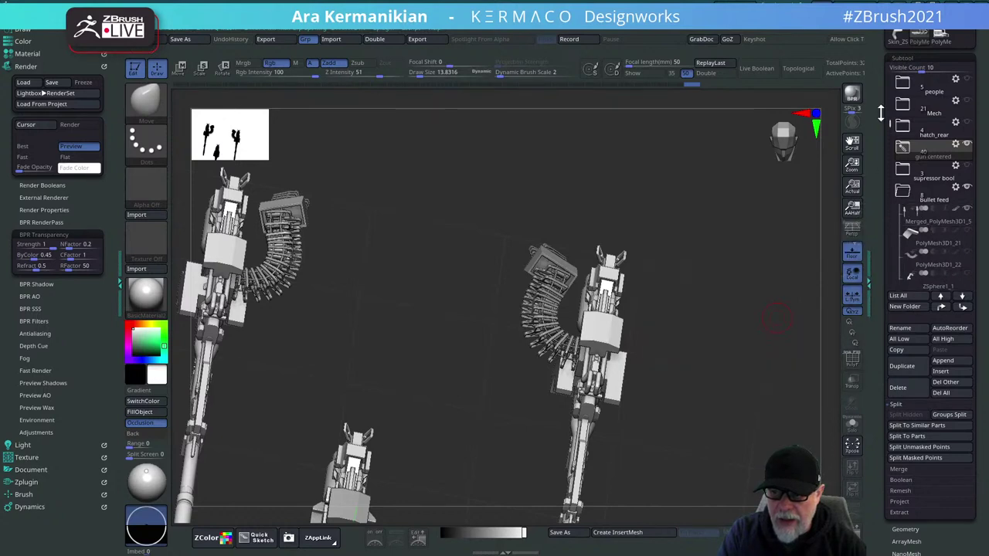
pyautogui.moveTo(887, 122); pyautogui.dragTo(887, 163)
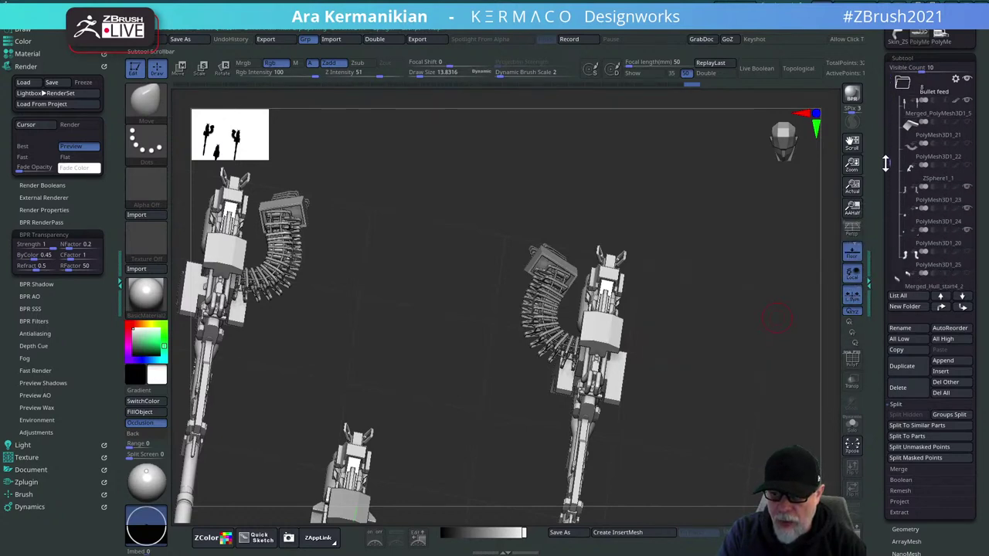
pyautogui.click(935, 268)
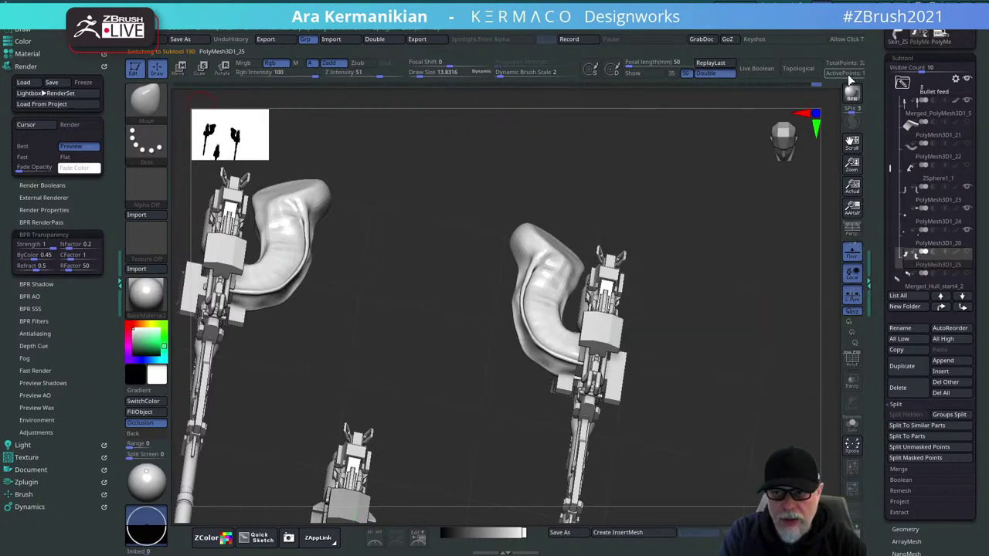
pyautogui.moveTo(813, 84); pyautogui.dragTo(593, 105)
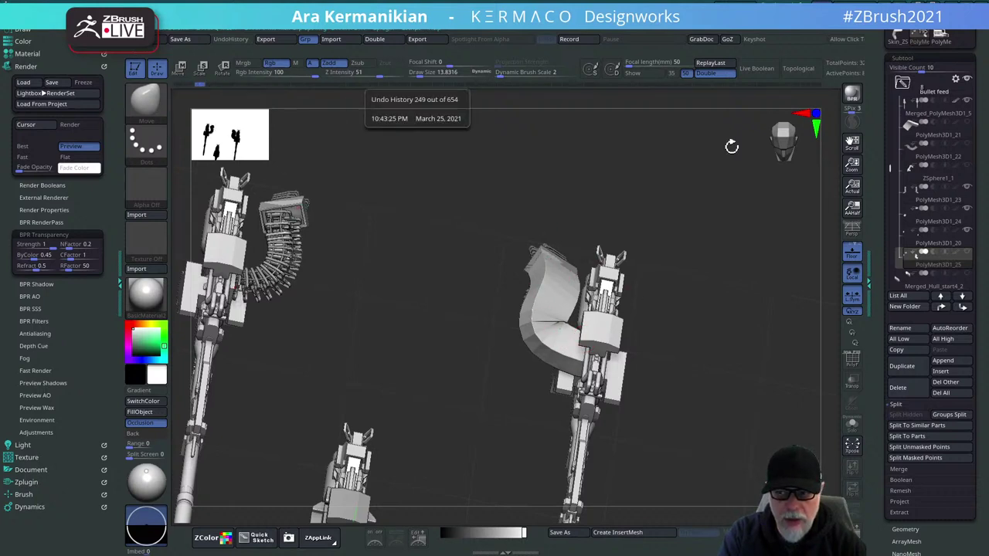
# Turn on PolyFrame and view the wireframe and polygroups of the low-poly sleeve up close.
pyautogui.click(852, 358)
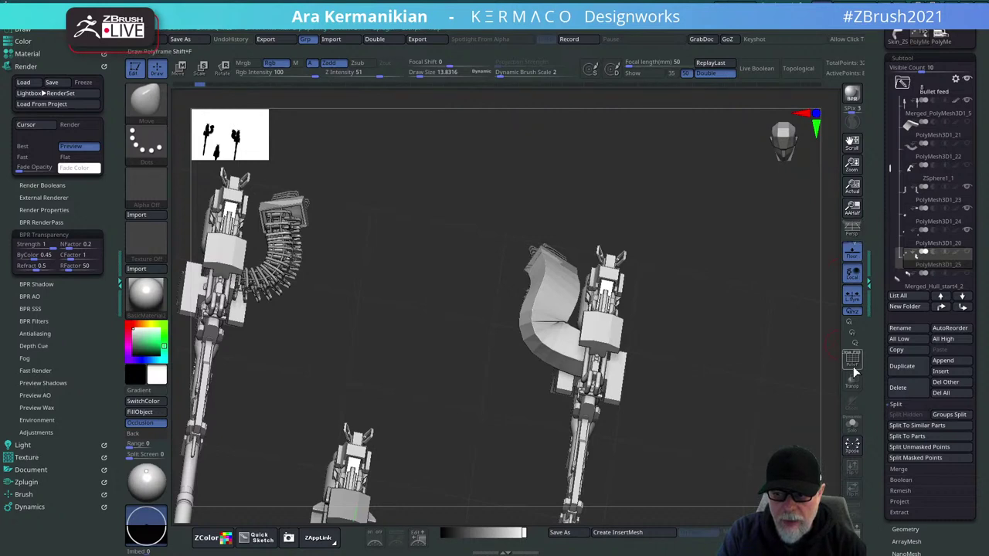
pyautogui.moveTo(762, 347); pyautogui.dragTo(720, 322)
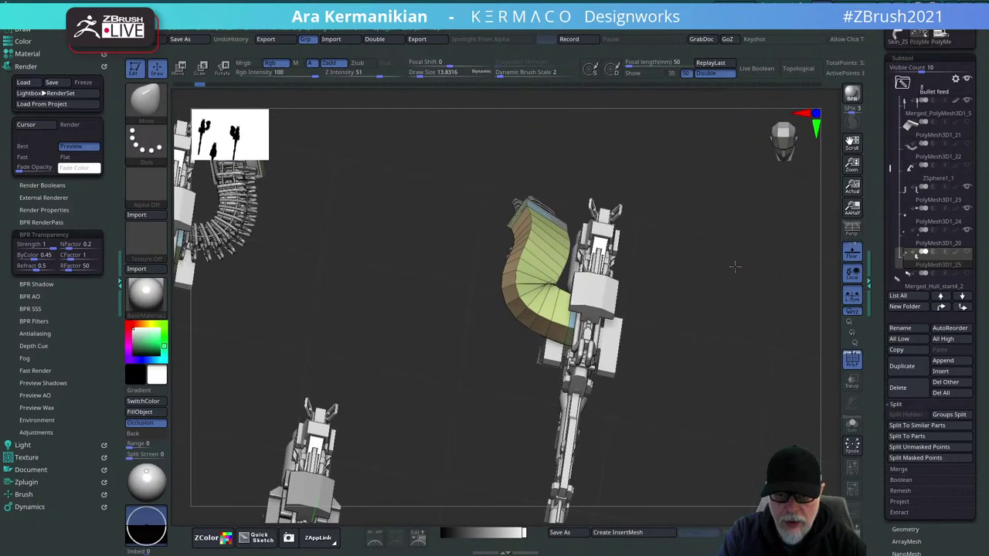
pyautogui.moveTo(736, 265); pyautogui.dragTo(706, 277)
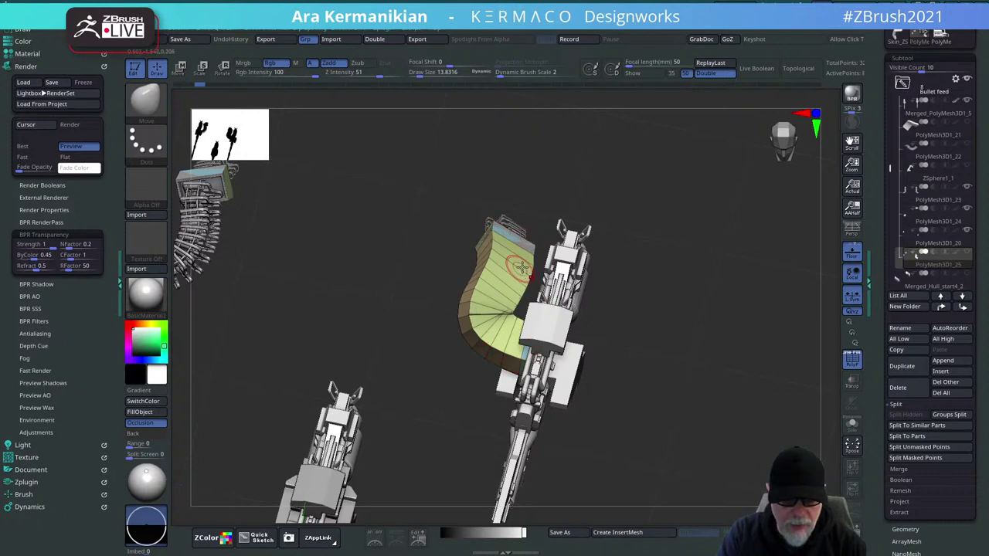
# Switch to the ZModeler brush and show the Bridge edge action with the Two Holes target and its Spline and modifier options.
pyautogui.press('b')
pyautogui.press('z')
pyautogui.press('m')
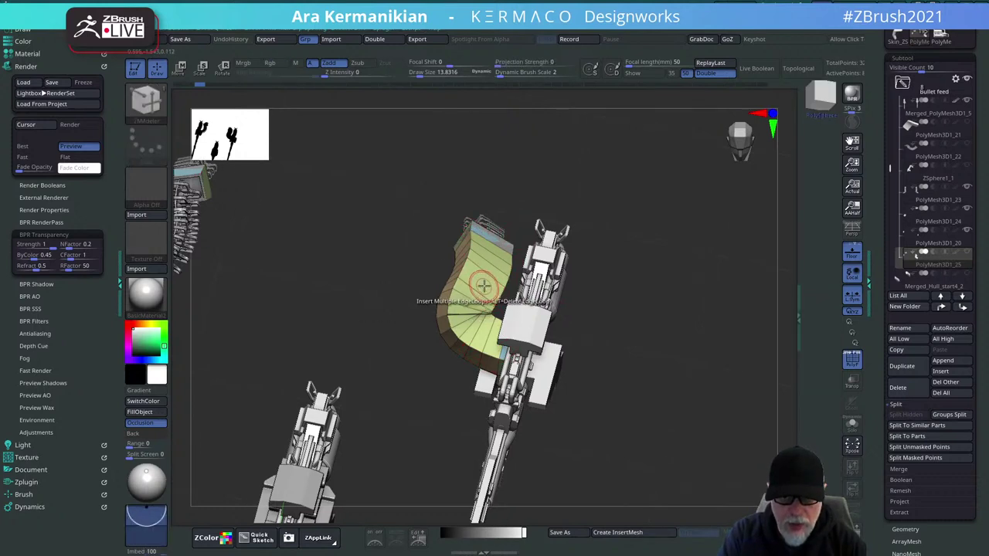
pyautogui.press('space')
pyautogui.click(368, 273)
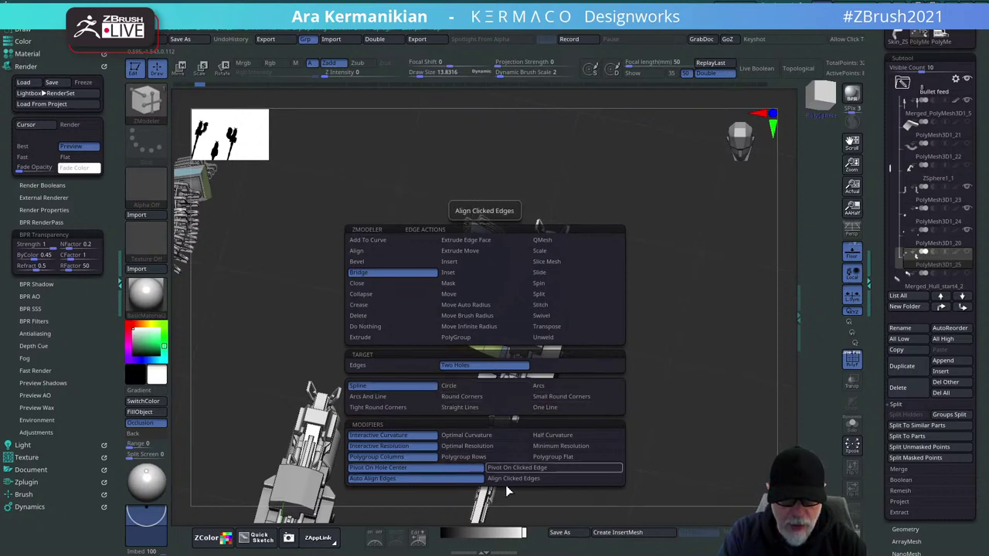
pyautogui.click(538, 272)
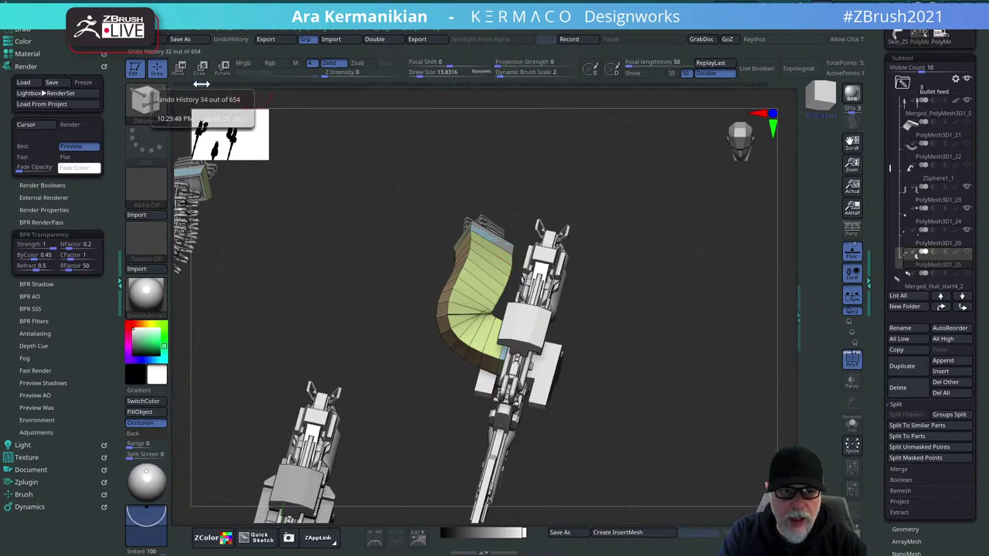
# Advance the ammo sleeve's undo history to the wrinkled cloth stage, turn off PolyFrame and view the sleeve up close.
pyautogui.moveTo(204, 84); pyautogui.dragTo(256, 96)
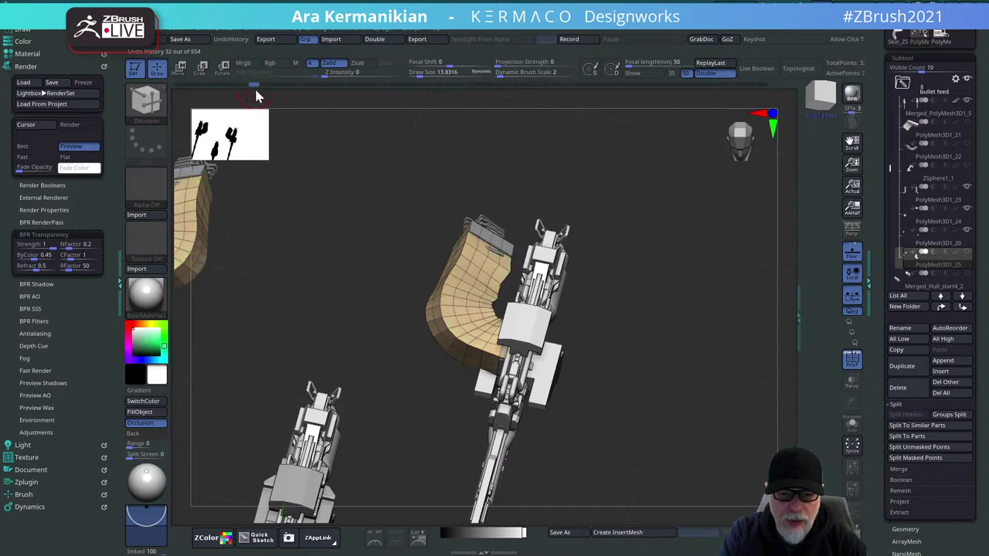
pyautogui.moveTo(262, 93)
pyautogui.mouseDown()
pyautogui.moveTo(370, 90)
pyautogui.moveTo(540, 108)
pyautogui.moveTo(510, 114)
pyautogui.mouseUp()
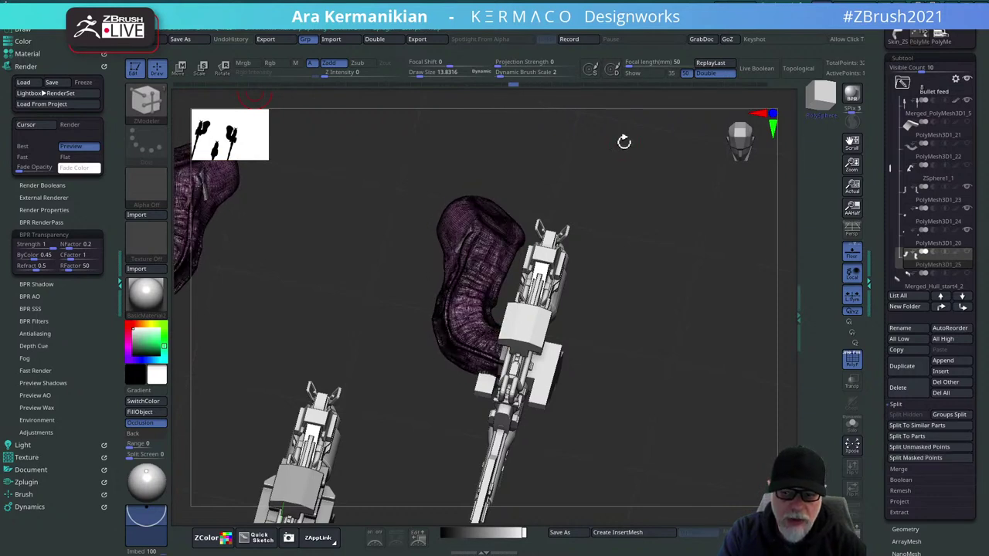
pyautogui.click(860, 363)
pyautogui.keyDown('alt'); pyautogui.moveTo(685, 326); pyautogui.dragTo(713, 349); pyautogui.keyUp('alt')
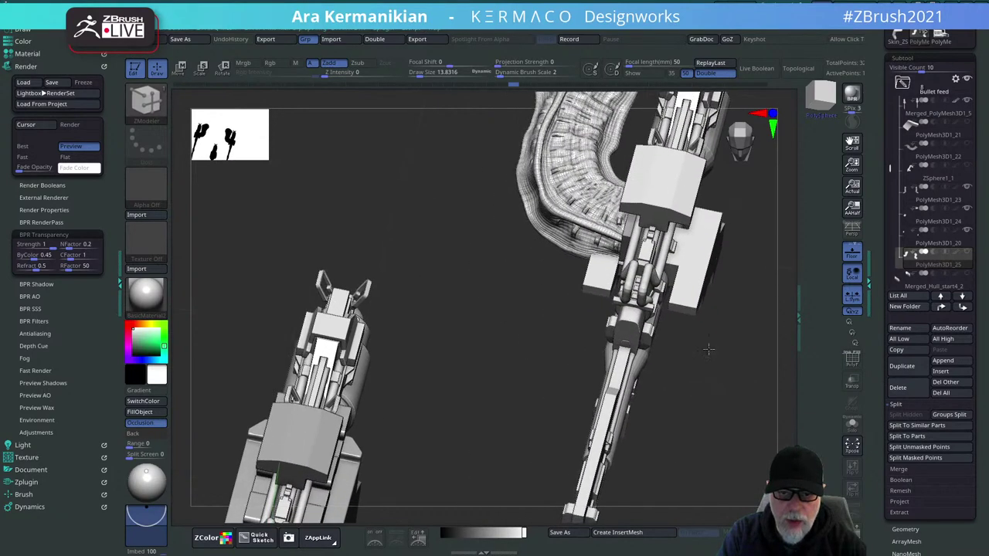
pyautogui.moveTo(758, 310); pyautogui.dragTo(692, 291)
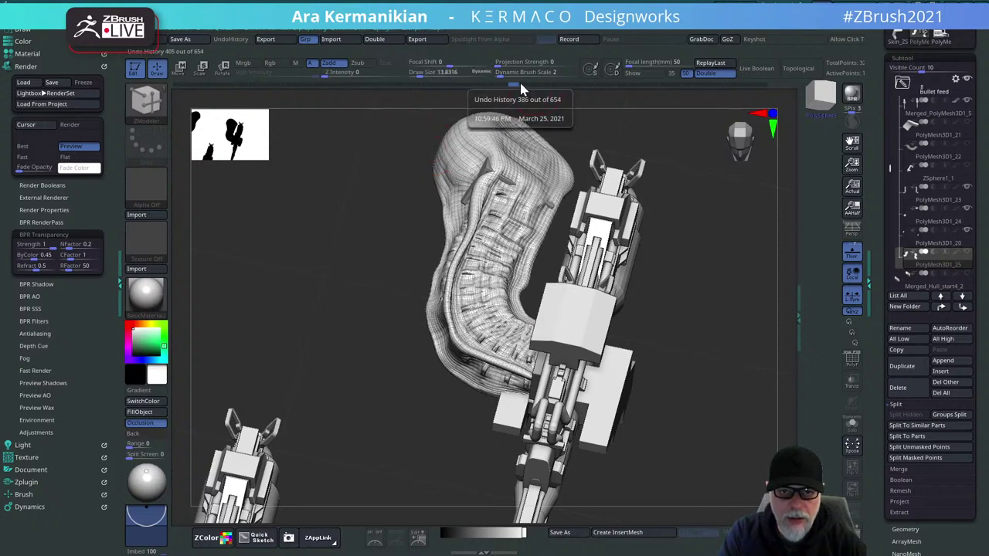
# Scrub the sleeve's undo history to the final smooth sculpt and back to the masked wrinkle stage.
pyautogui.moveTo(529, 85); pyautogui.dragTo(767, 92)
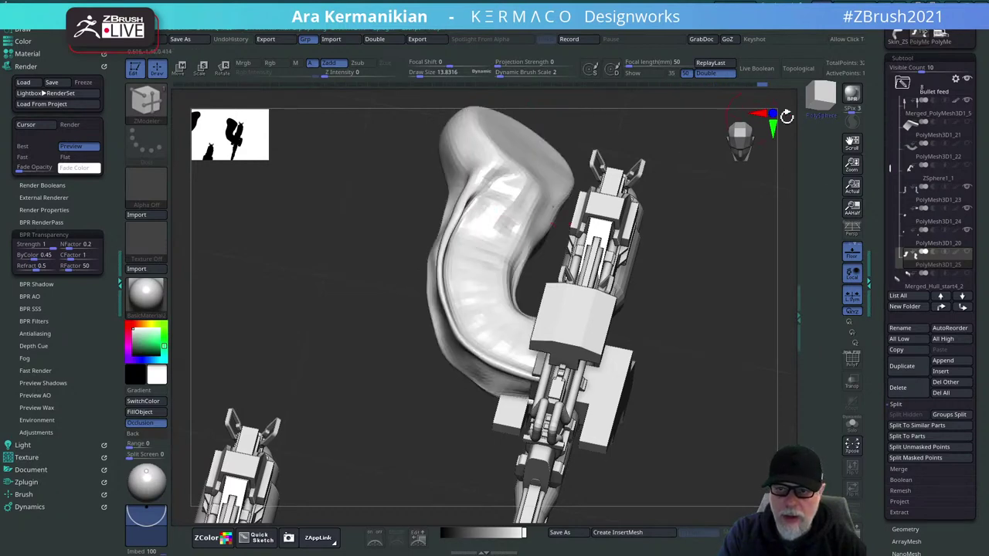
pyautogui.moveTo(754, 84)
pyautogui.mouseDown()
pyautogui.moveTo(528, 120)
pyautogui.moveTo(557, 119)
pyautogui.moveTo(533, 129)
pyautogui.moveTo(545, 177)
pyautogui.mouseUp()
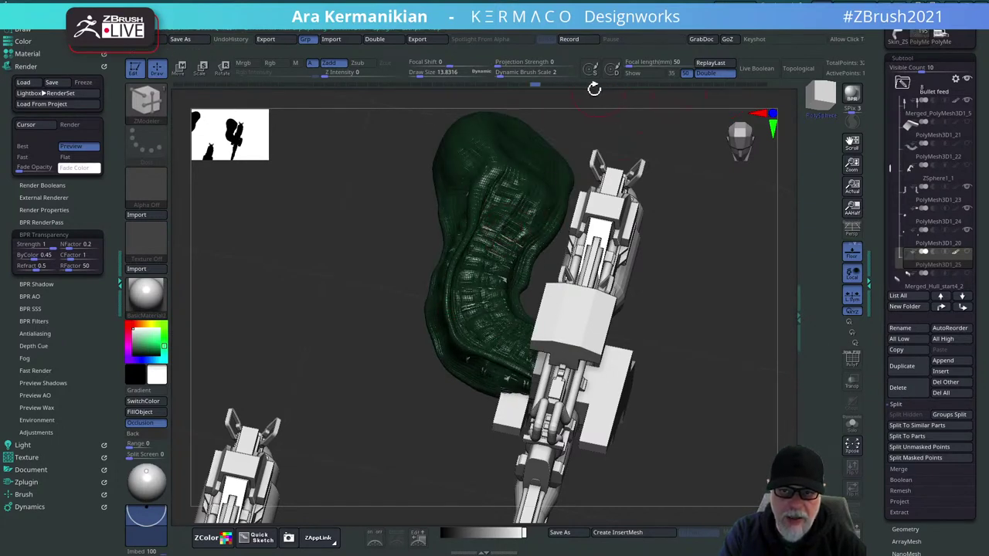
pyautogui.moveTo(545, 93); pyautogui.dragTo(539, 91)
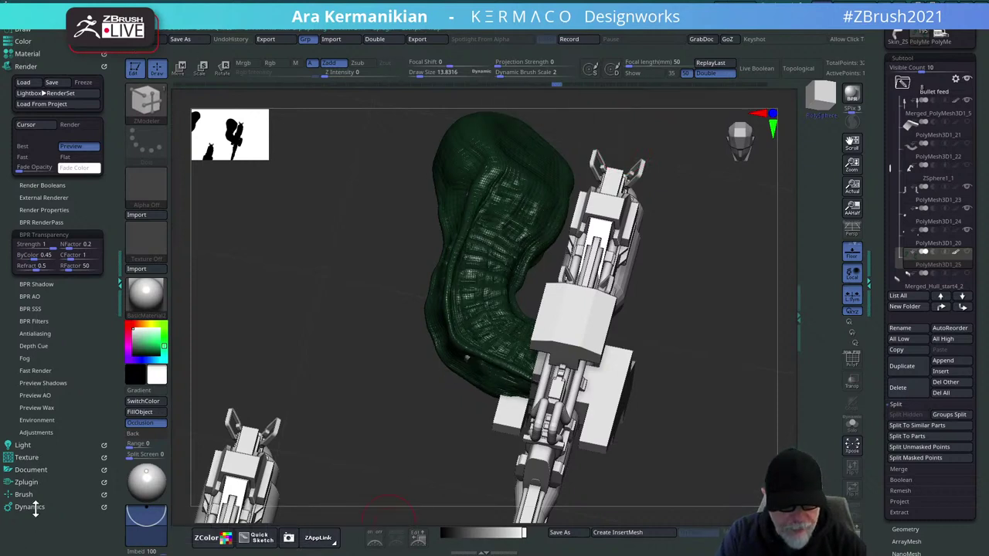
# Show the Dynamics simulation settings and view the masked sleeves from several angles.
pyautogui.click(35, 507)
pyautogui.scroll(-3, 117, 461)
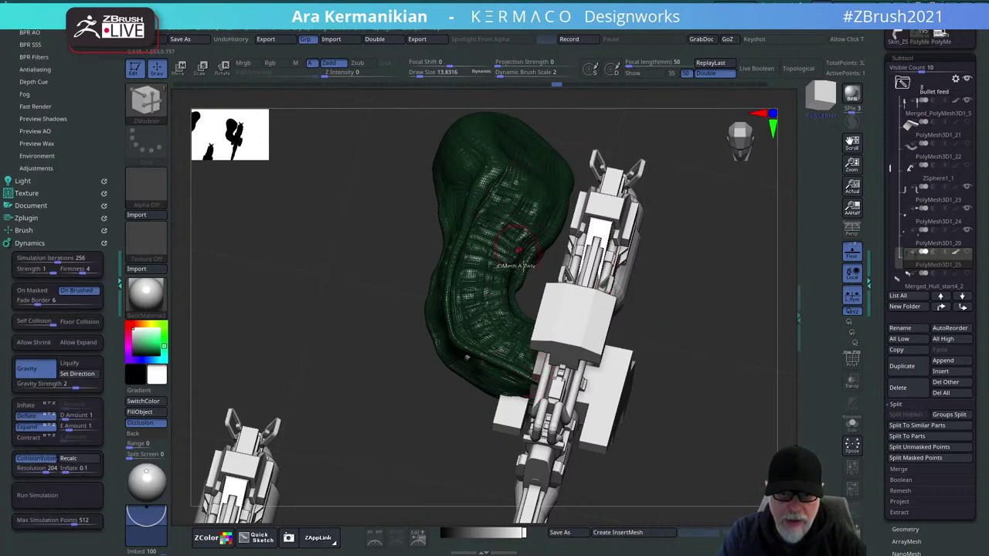
pyautogui.moveTo(704, 291); pyautogui.dragTo(665, 283)
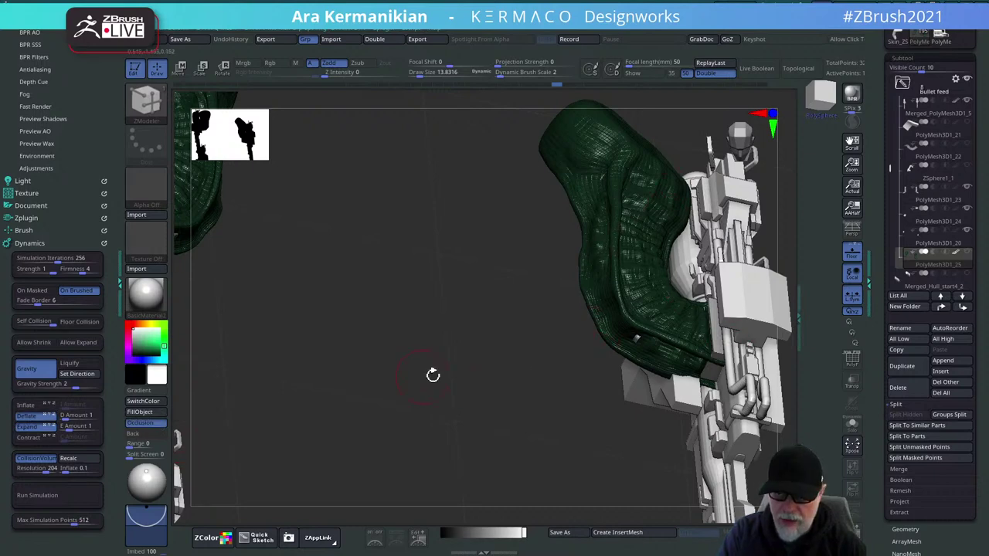
pyautogui.moveTo(433, 374); pyautogui.dragTo(744, 301)
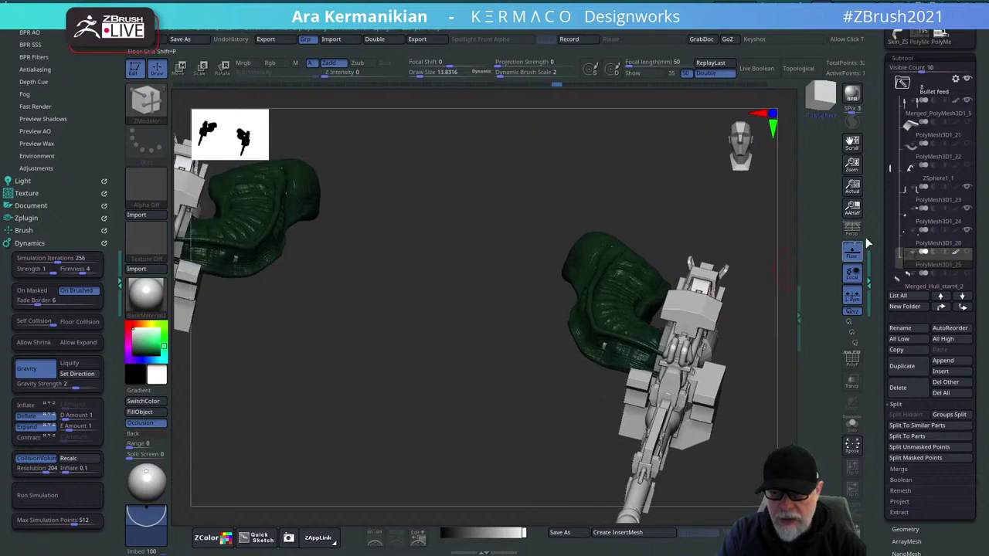
# Collapse and hide the Bullet feed folder, select UMesh_PolyMesh3D1_17 in the gun centered folder and view the gun's muzzle.
pyautogui.click(904, 84)
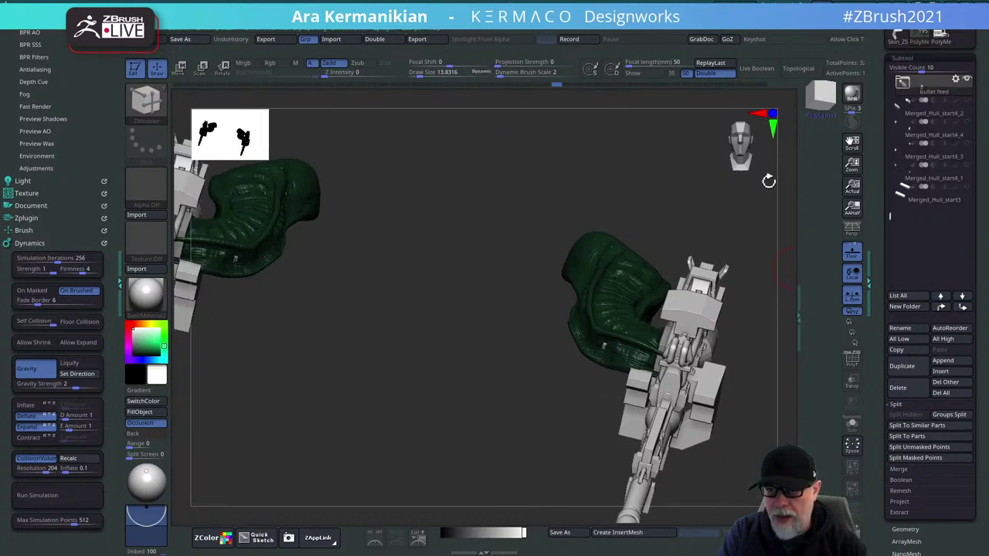
pyautogui.click(969, 80)
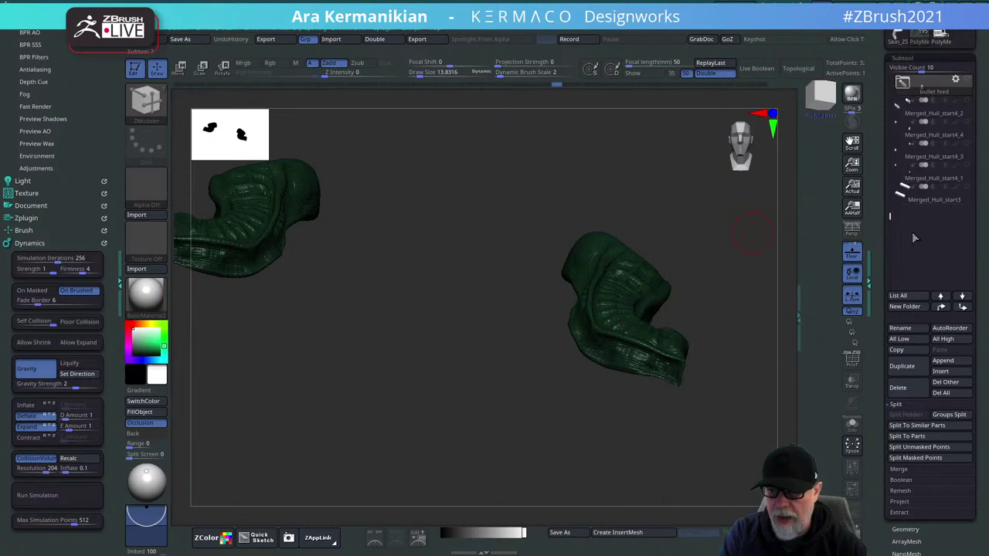
pyautogui.moveTo(890, 212); pyautogui.dragTo(888, 122)
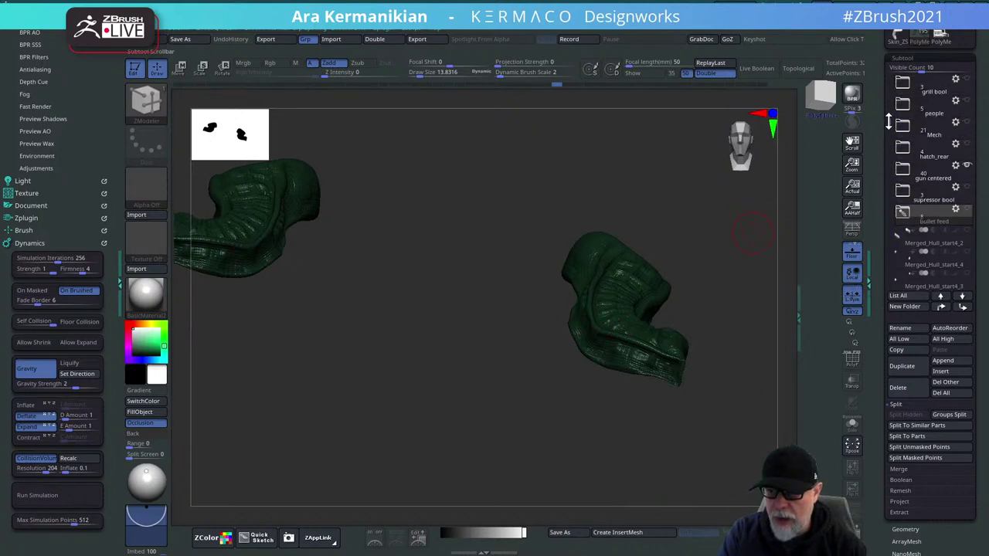
pyautogui.click(906, 172)
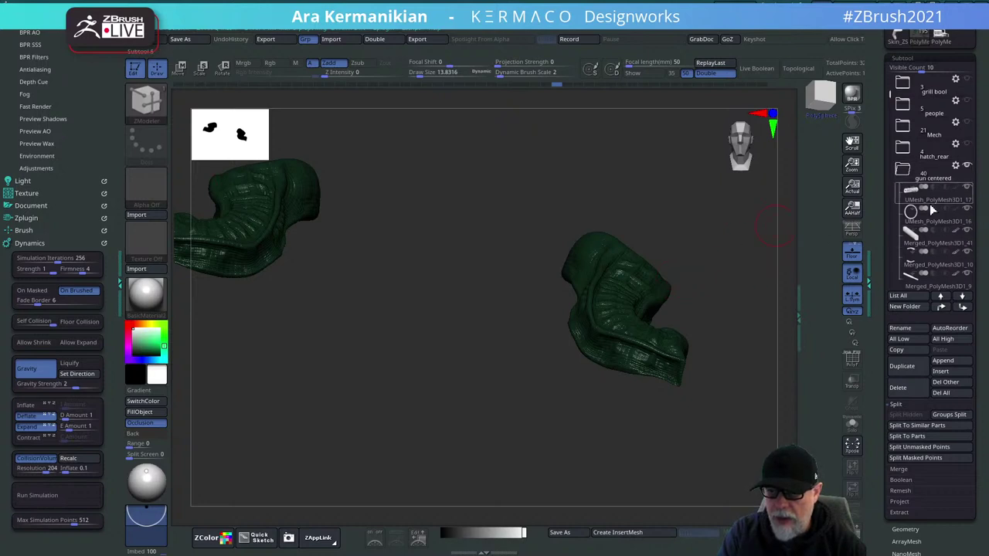
pyautogui.click(944, 201)
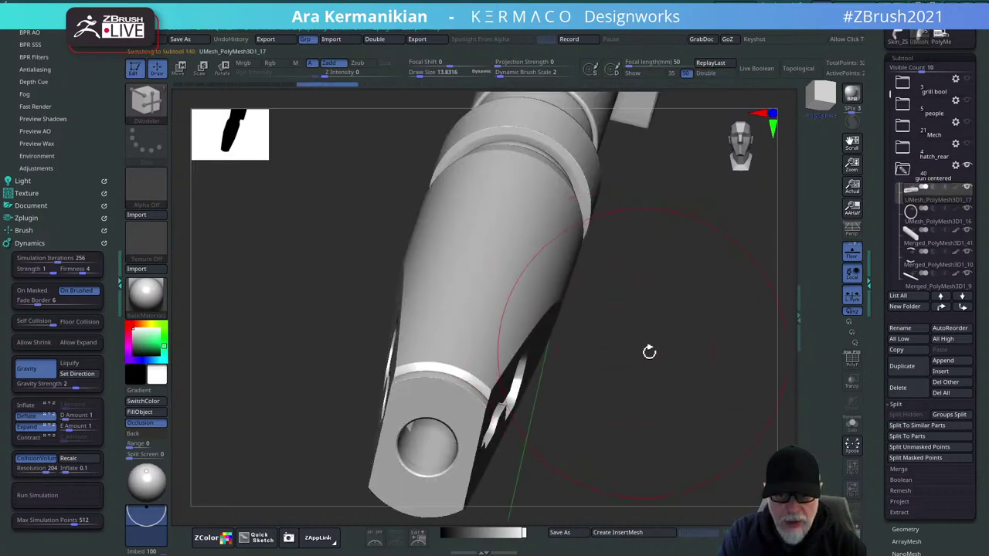
pyautogui.moveTo(680, 353); pyautogui.dragTo(475, 338)
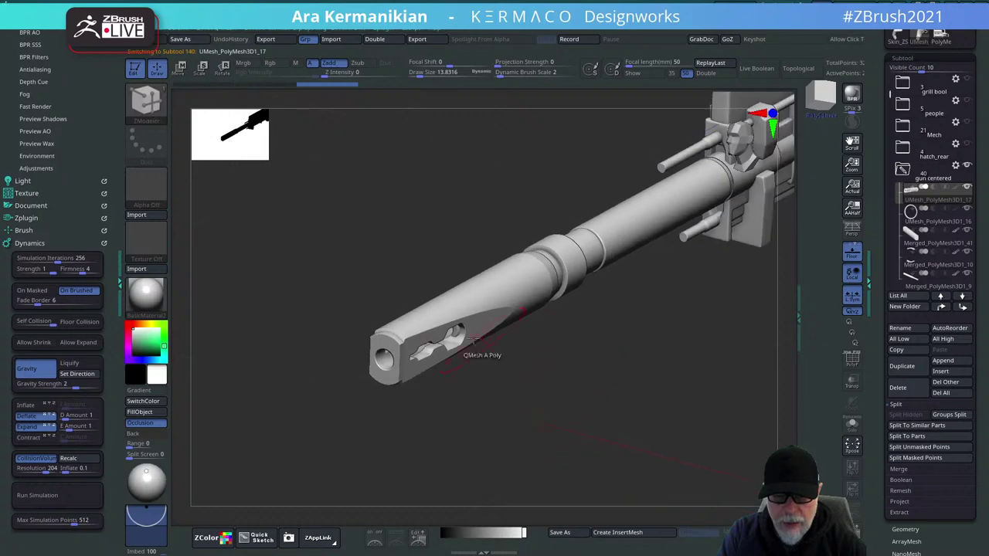
pyautogui.moveTo(619, 386); pyautogui.dragTo(745, 303)
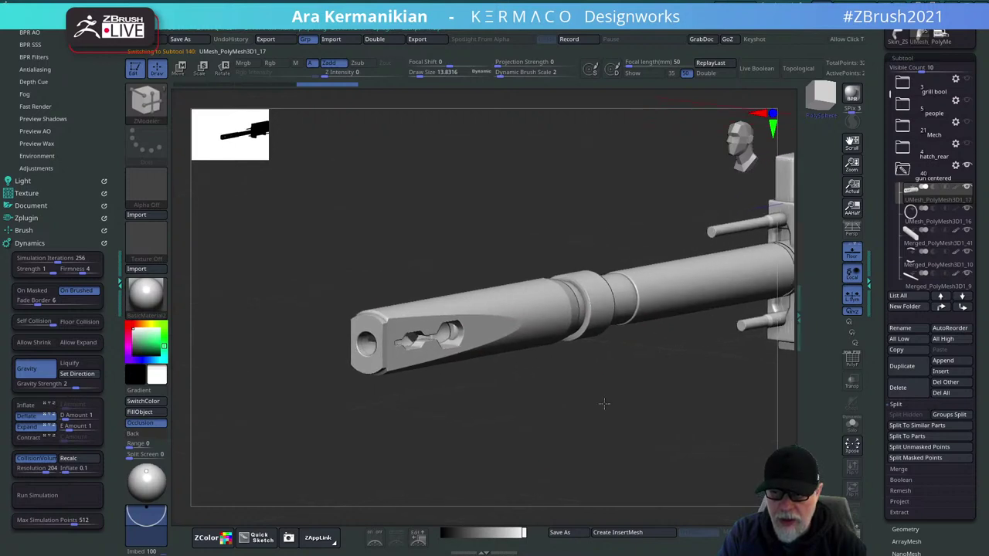
# Look through the grill bool, gun center and gun center og before centering folders for the muzzle's boolean source parts.
pyautogui.click(905, 170)
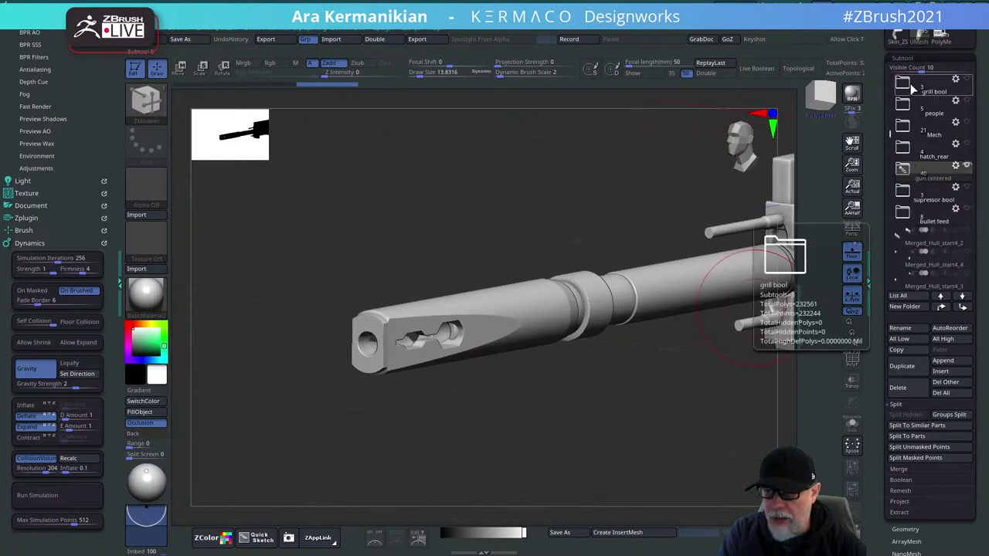
pyautogui.moveTo(893, 129); pyautogui.dragTo(890, 91)
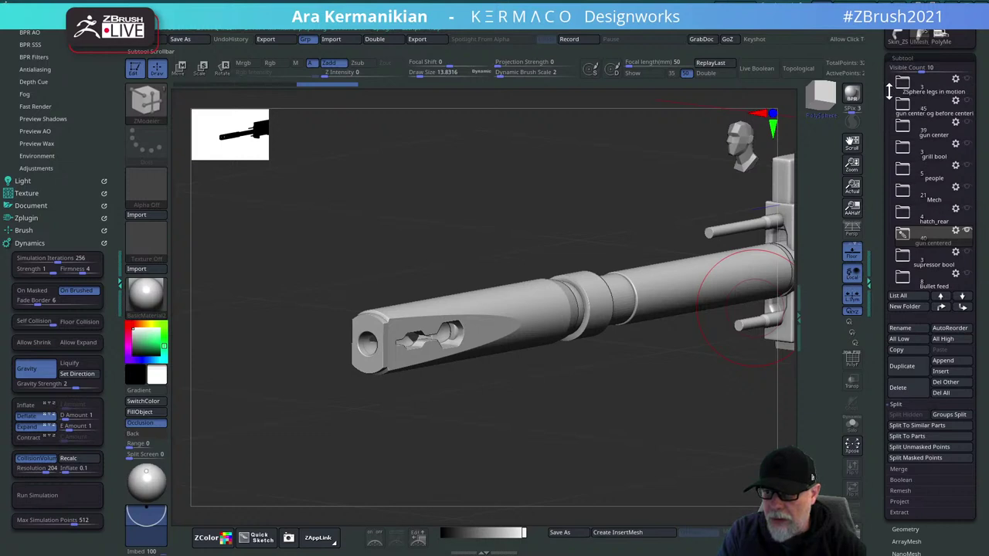
pyautogui.click(902, 147)
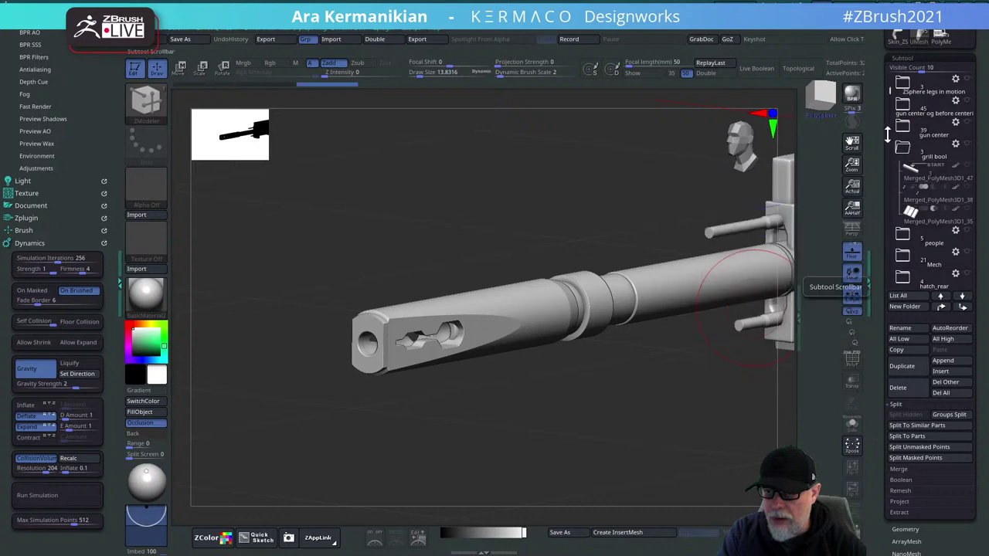
pyautogui.click(906, 150)
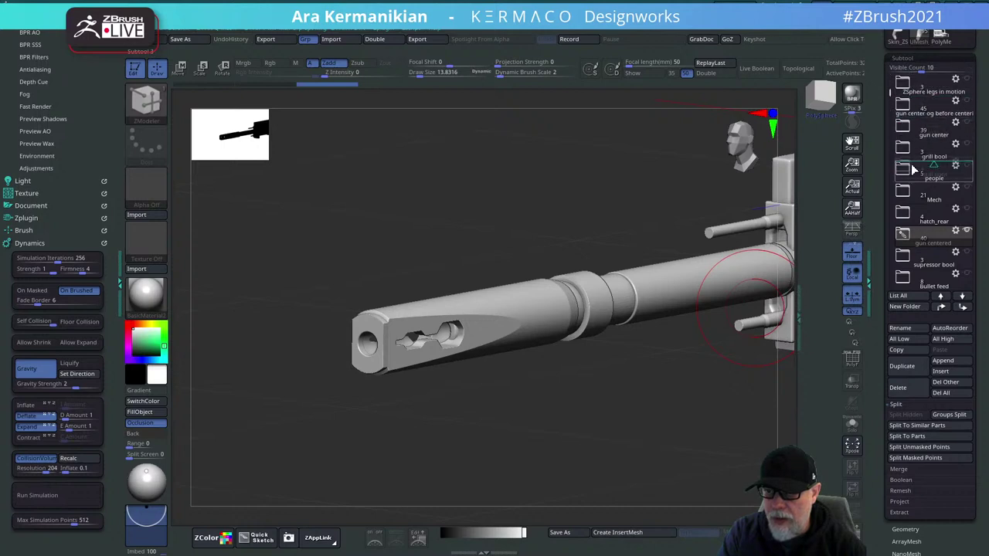
pyautogui.moveTo(892, 92)
pyautogui.mouseDown()
pyautogui.moveTo(890, 123)
pyautogui.moveTo(896, 89)
pyautogui.mouseUp()
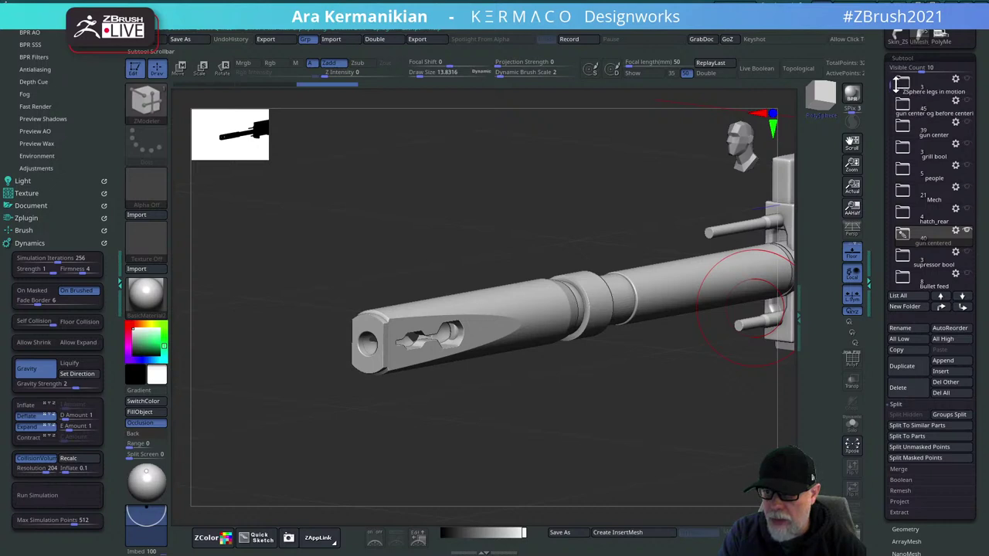
pyautogui.moveTo(913, 134)
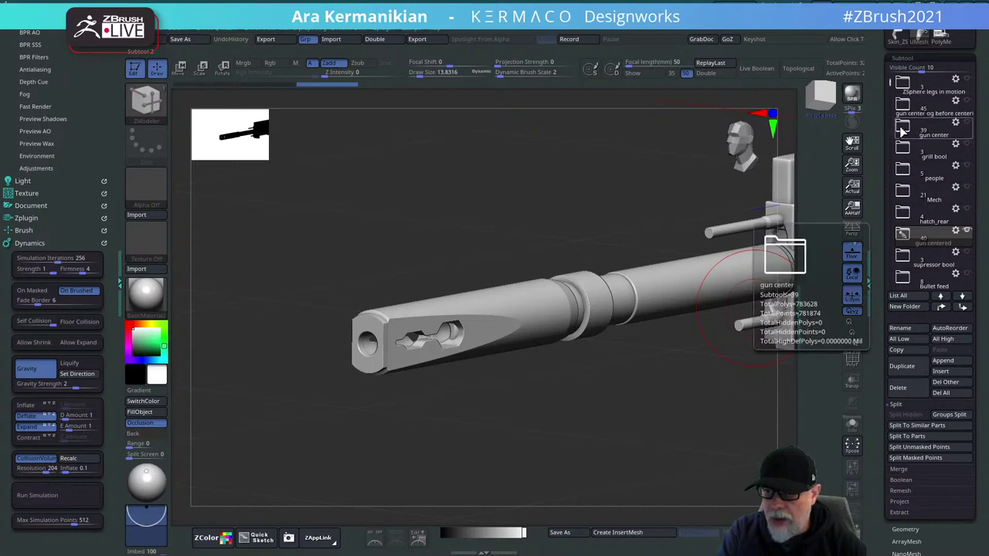
pyautogui.click(904, 131)
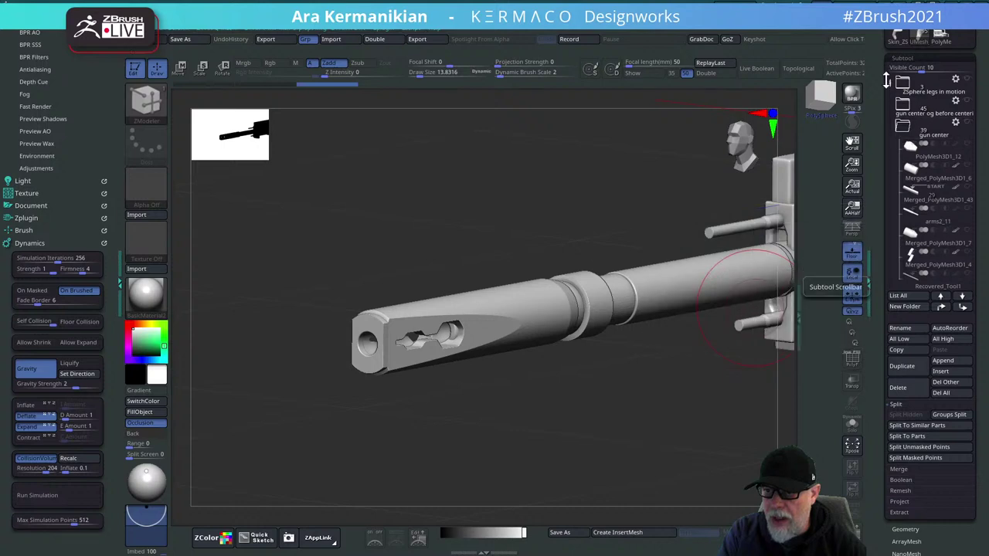
pyautogui.moveTo(891, 96)
pyautogui.mouseDown()
pyautogui.moveTo(891, 164)
pyautogui.moveTo(907, 212)
pyautogui.mouseUp()
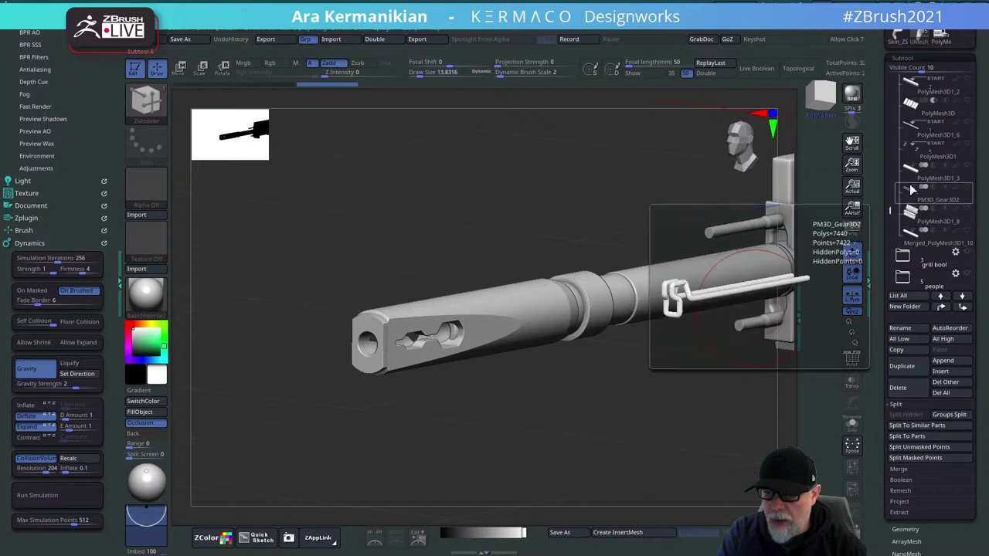
pyautogui.moveTo(911, 156)
pyautogui.moveTo(892, 207); pyautogui.dragTo(877, 85)
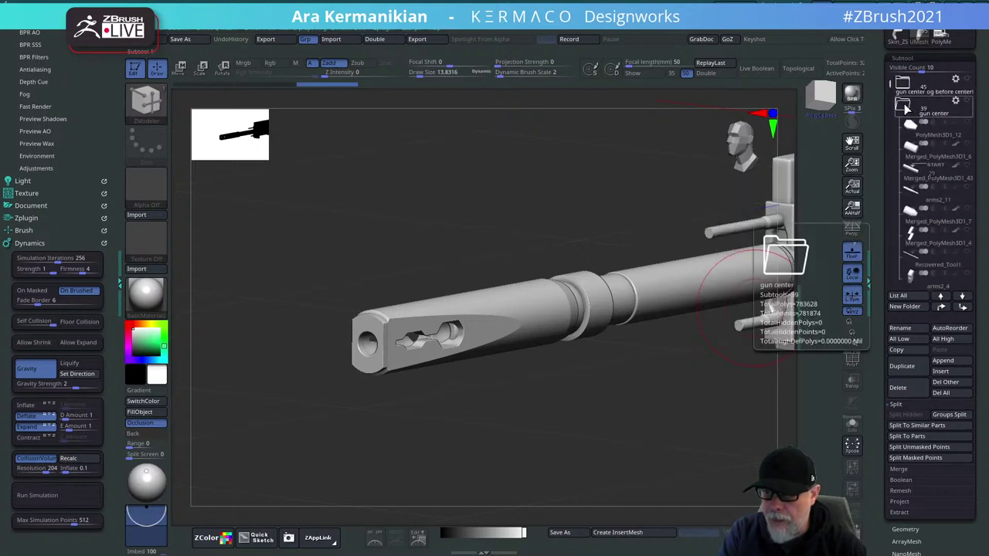
pyautogui.click(904, 106)
pyautogui.click(907, 91)
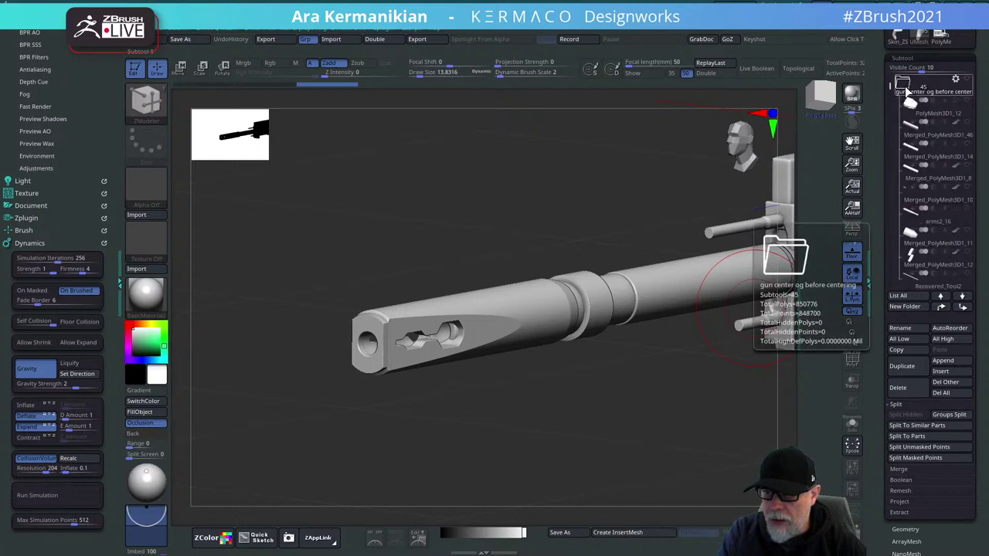
pyautogui.click(906, 86)
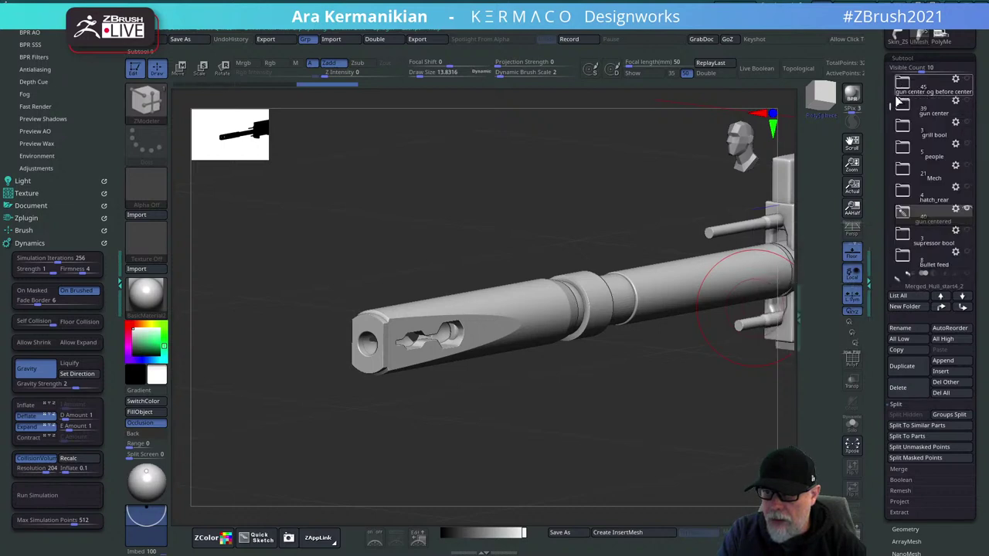
pyautogui.moveTo(887, 83); pyautogui.dragTo(897, 155)
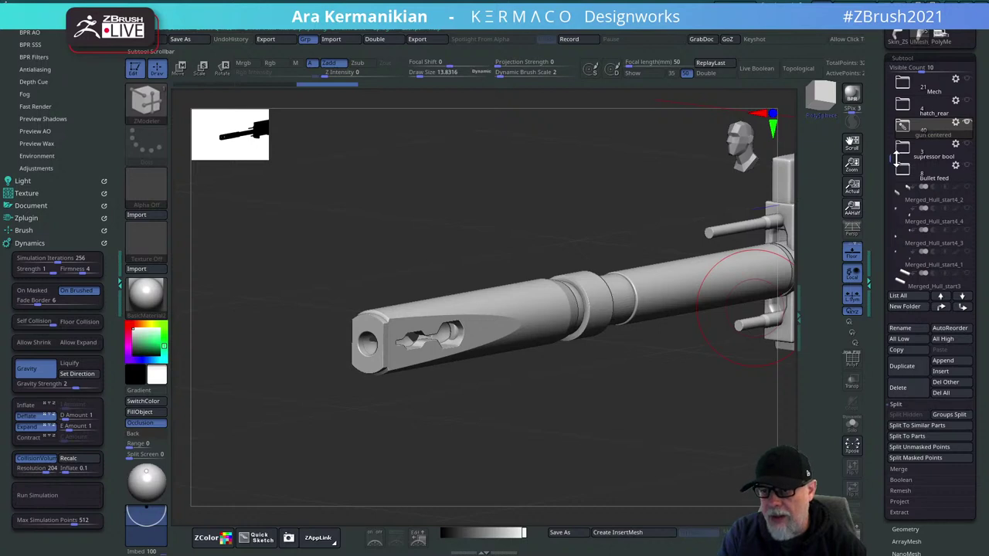
# Expand the supressor bool folder, hide the gun centered folder and make the suppressor's starting body visible.
pyautogui.moveTo(898, 158)
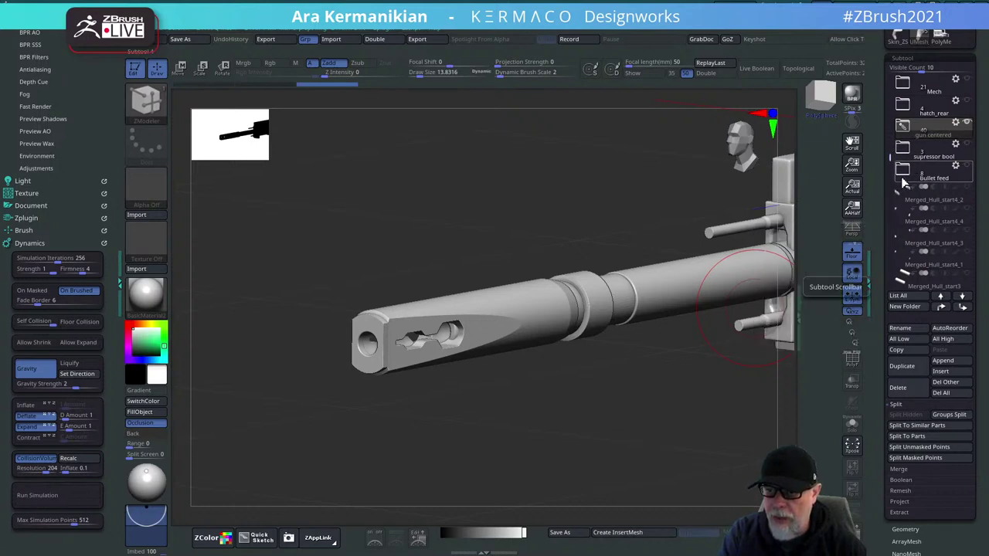
pyautogui.click(899, 155)
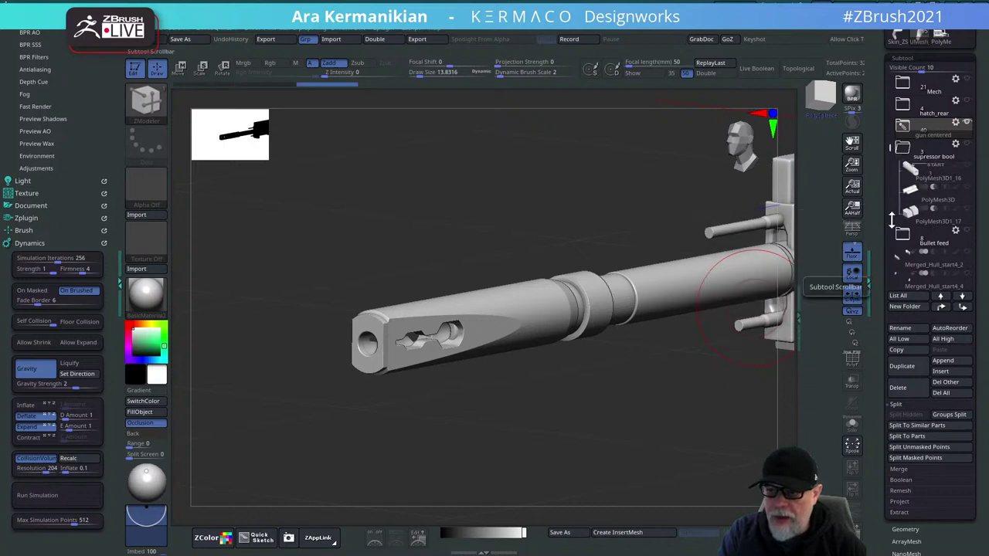
pyautogui.click(965, 122)
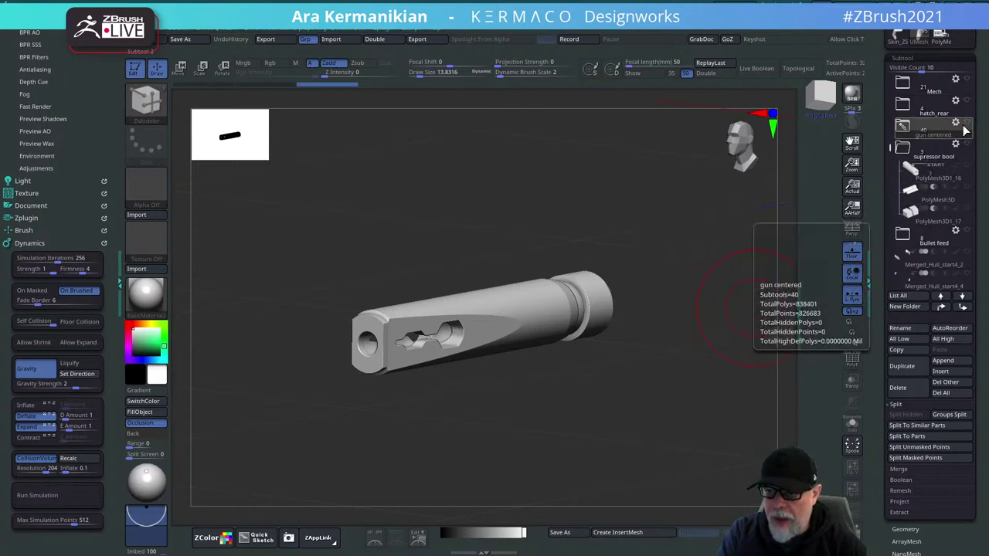
pyautogui.click(967, 188)
pyautogui.click(966, 213)
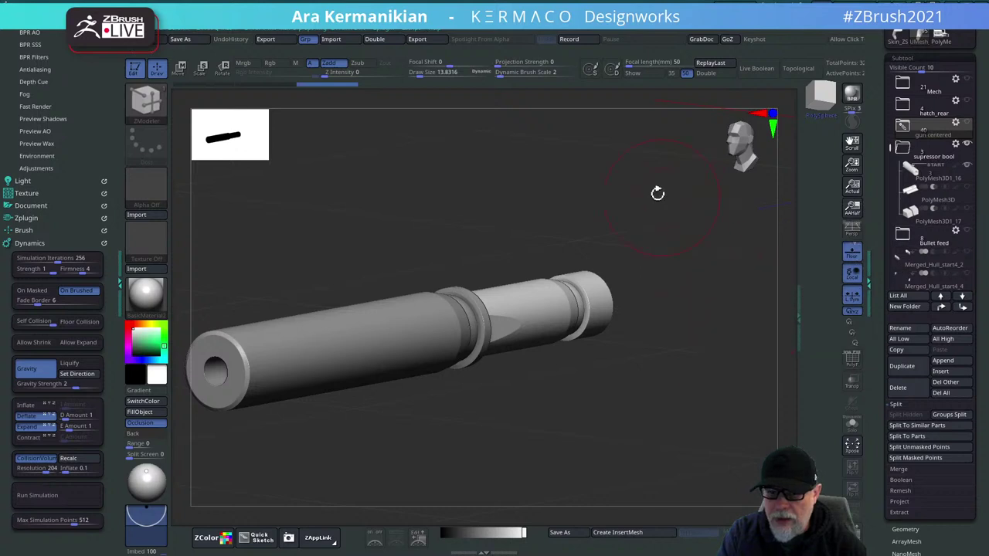
# Select the suppressor body PolyMesh3D1_16, view it at an angle and preview the PolyMesh3D cutter.
pyautogui.moveTo(658, 193)
pyautogui.mouseDown()
pyautogui.moveTo(669, 198)
pyautogui.moveTo(611, 180)
pyautogui.moveTo(641, 190)
pyautogui.mouseUp()
pyautogui.click(942, 180)
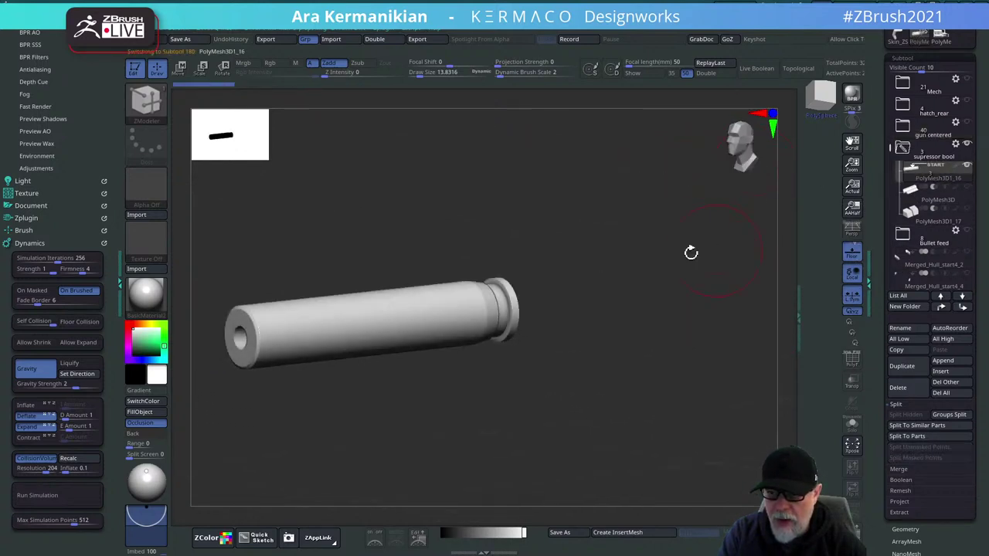
pyautogui.moveTo(691, 254); pyautogui.dragTo(700, 215)
pyautogui.moveTo(939, 205)
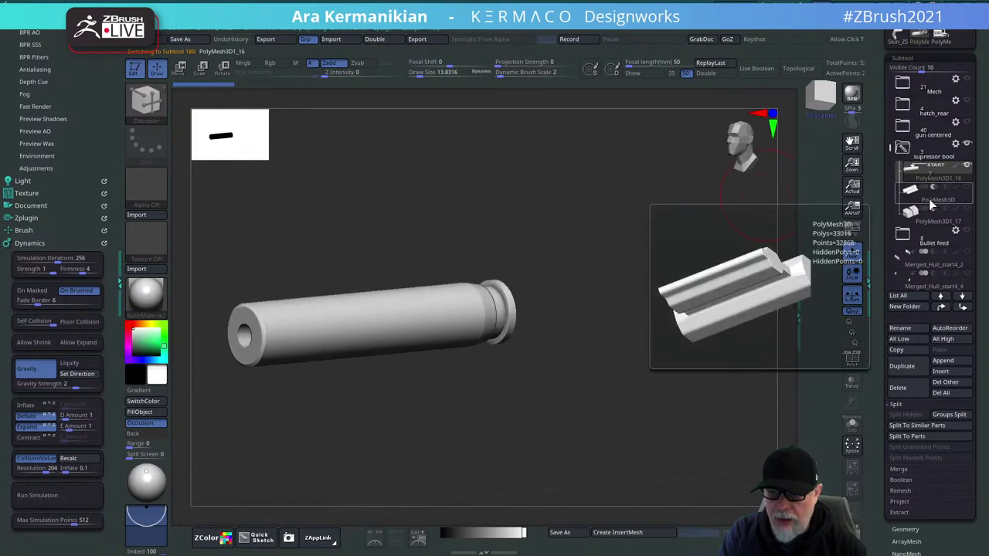
# Select the PolyMesh3D slot cutter in the supressor bool folder and view how it sits in the suppressor body.
pyautogui.click(931, 200)
pyautogui.moveTo(642, 240); pyautogui.dragTo(280, 394)
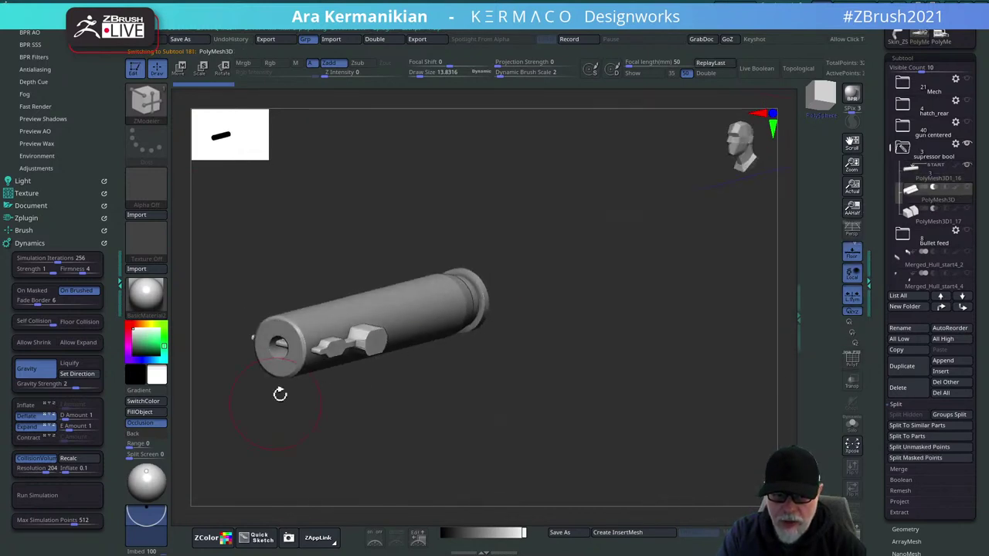
pyautogui.moveTo(626, 277); pyautogui.dragTo(603, 268)
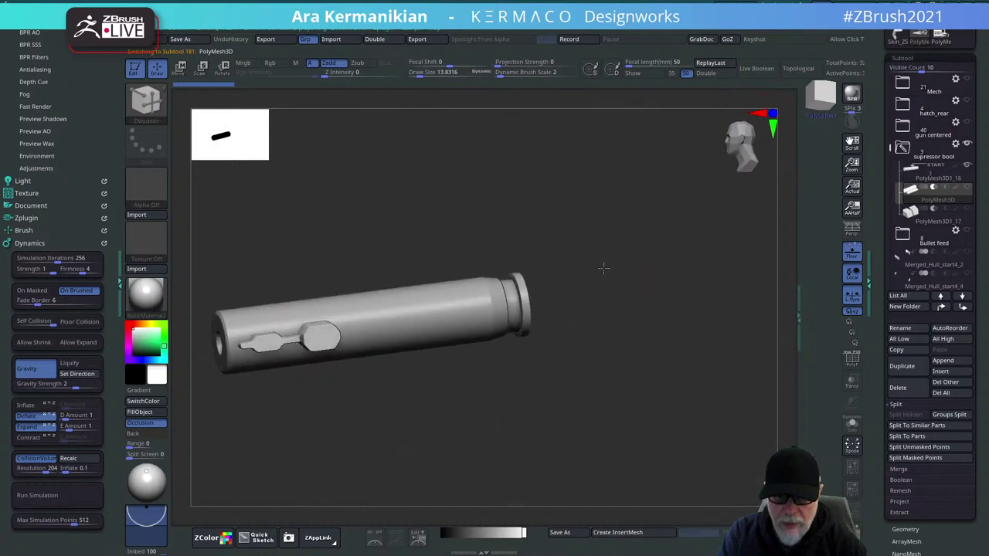
pyautogui.keyDown('alt'); pyautogui.moveTo(464, 255); pyautogui.dragTo(572, 232); pyautogui.keyUp('alt')
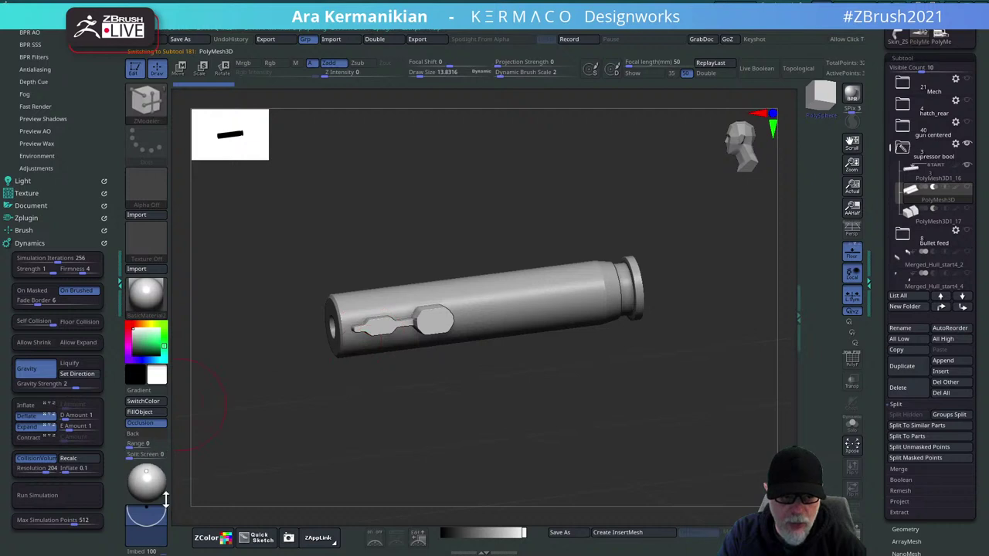
# Load the AK_HardSurface_01.ZSL Spotlight set to show its library of hard-surface shapes.
pyautogui.press(',')
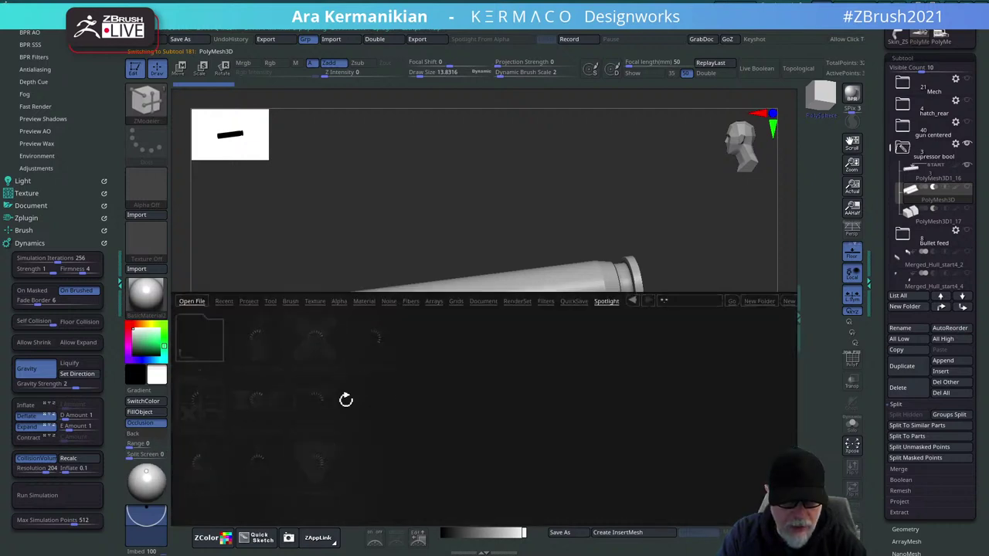
pyautogui.doubleClick(263, 462)
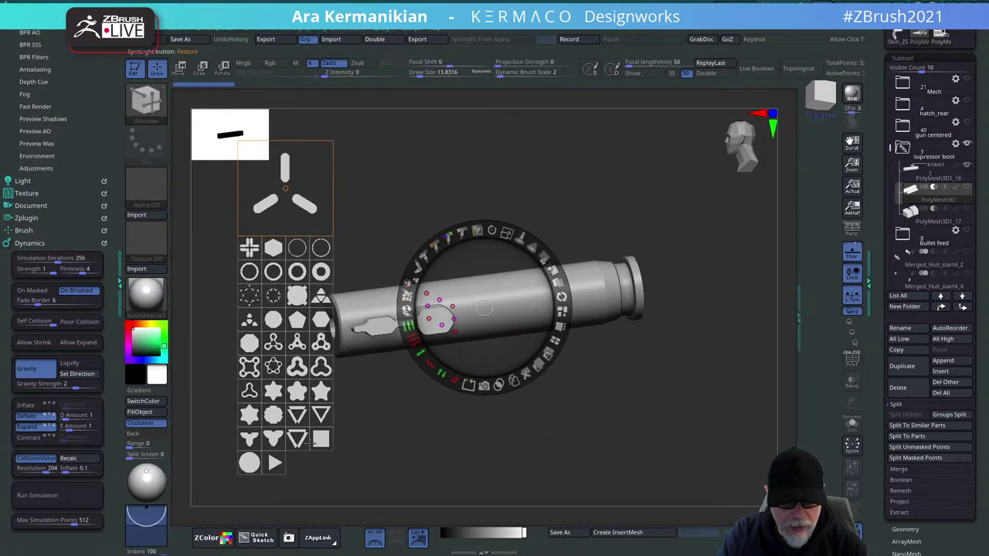
pyautogui.press(',')
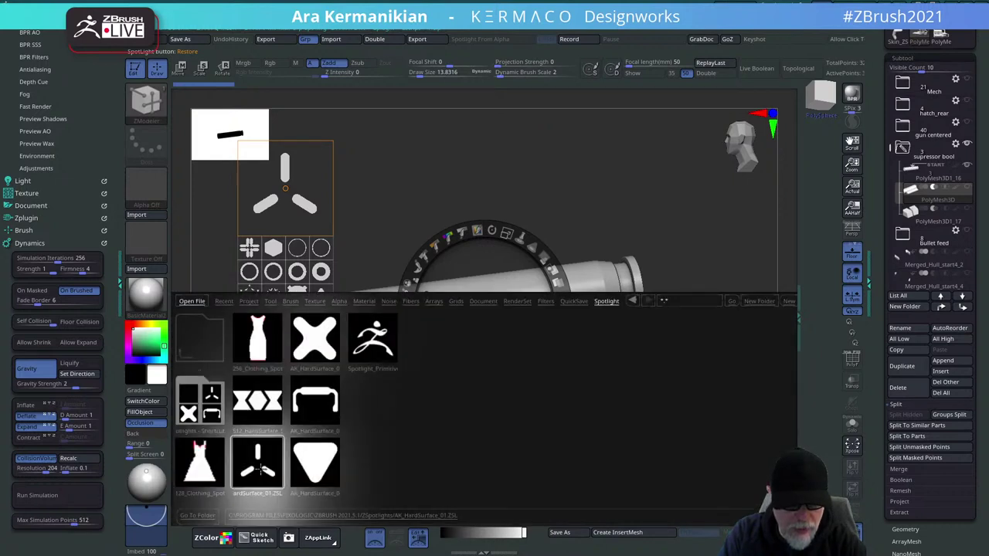
pyautogui.doubleClick(278, 460)
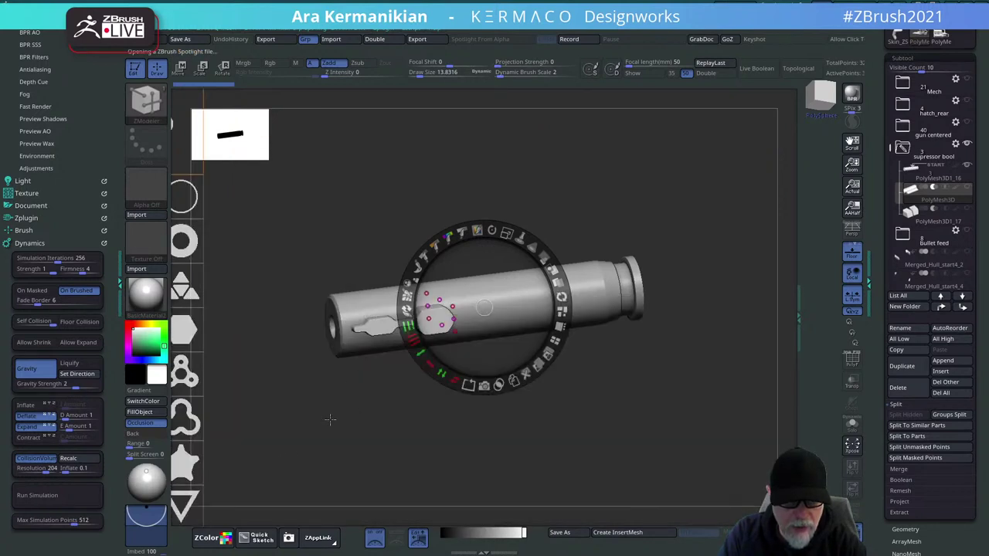
# Load the AK_HardSurface Spotlight set with the X shape, scale it down to show all its shapes, and hide Spotlight.
pyautogui.press(',')
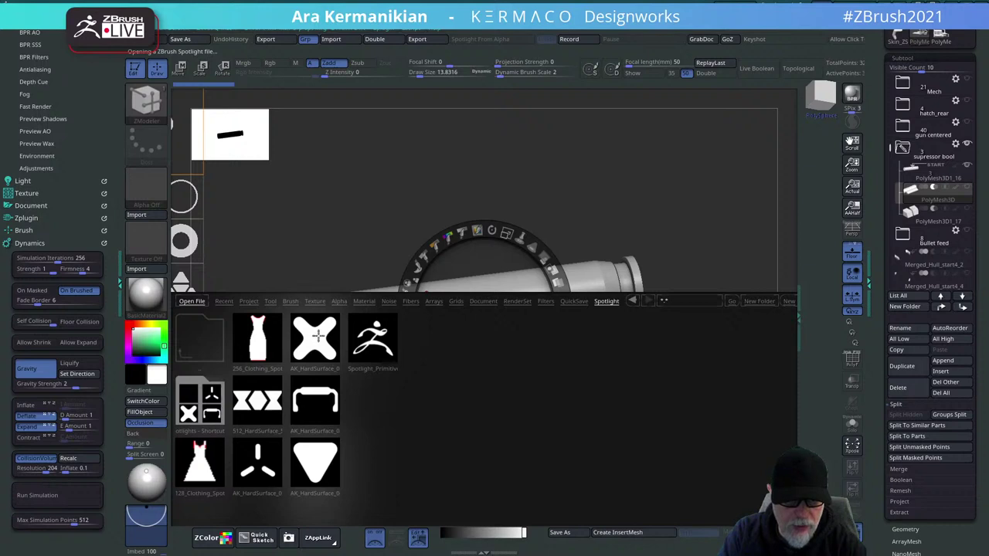
pyautogui.doubleClick(332, 364)
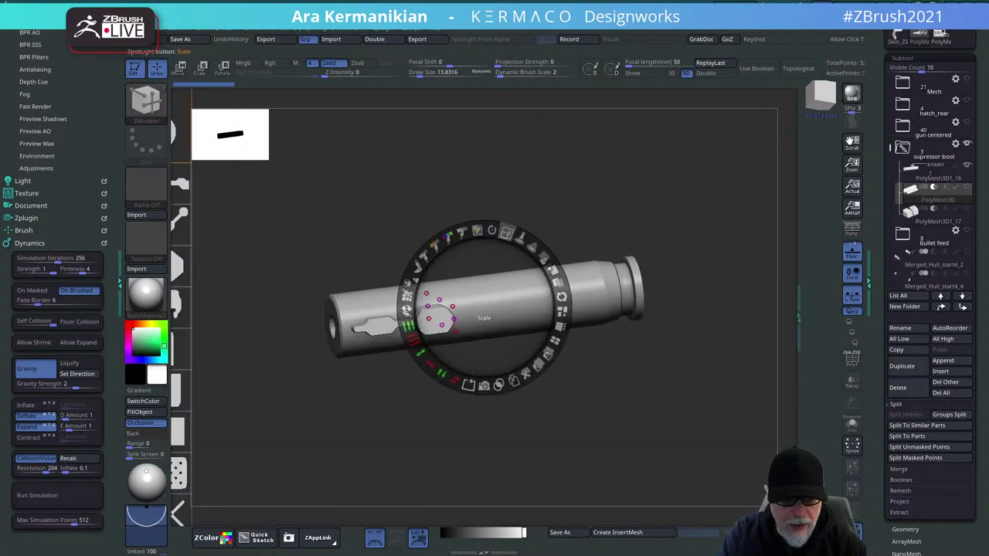
pyautogui.moveTo(506, 232); pyautogui.dragTo(462, 231)
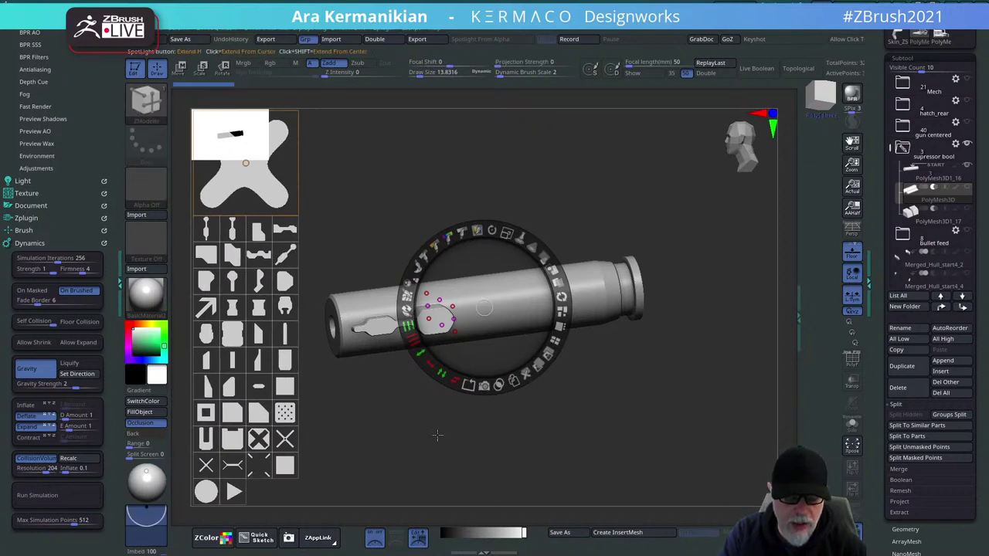
pyautogui.press('space')
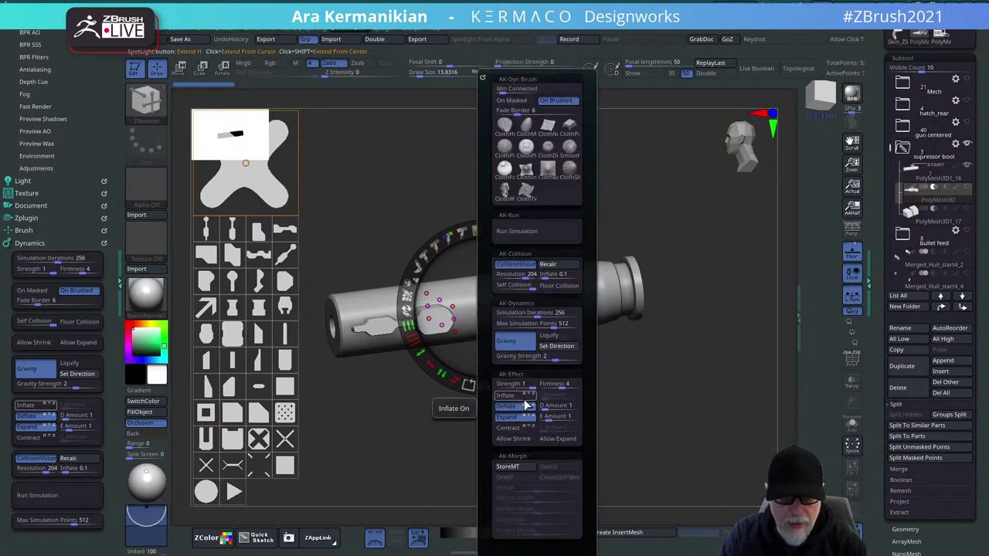
pyautogui.hotkey('shift', 'z')
# Preview the slot cut in the suppressor with Live Boolean and switch back to the uncut view.
pyautogui.moveTo(618, 432); pyautogui.dragTo(665, 417)
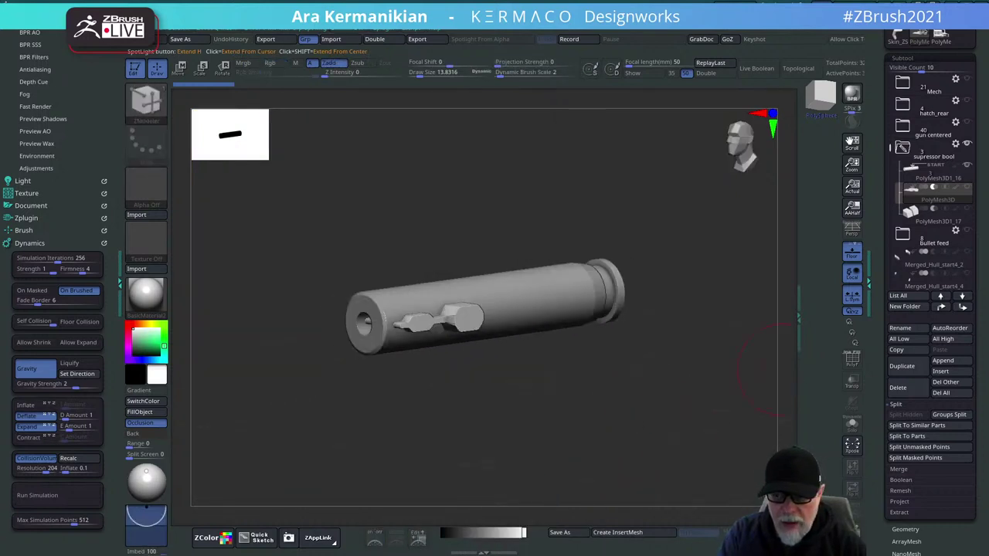
pyautogui.click(751, 69)
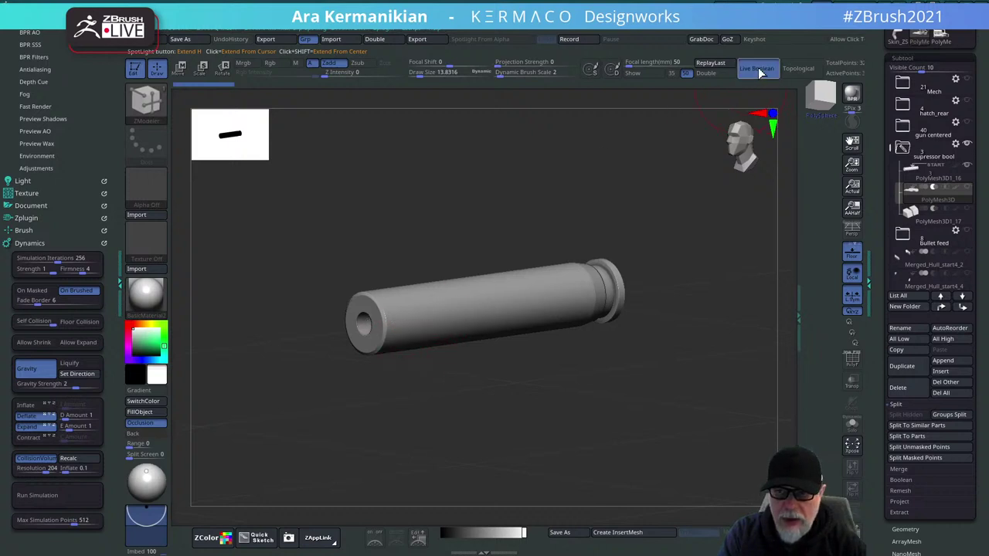
pyautogui.click(762, 71)
# Select the PolyMesh3D1_17 cutter blocks and turn on Live Boolean to cut flat sides into the suppressor.
pyautogui.moveTo(933, 218)
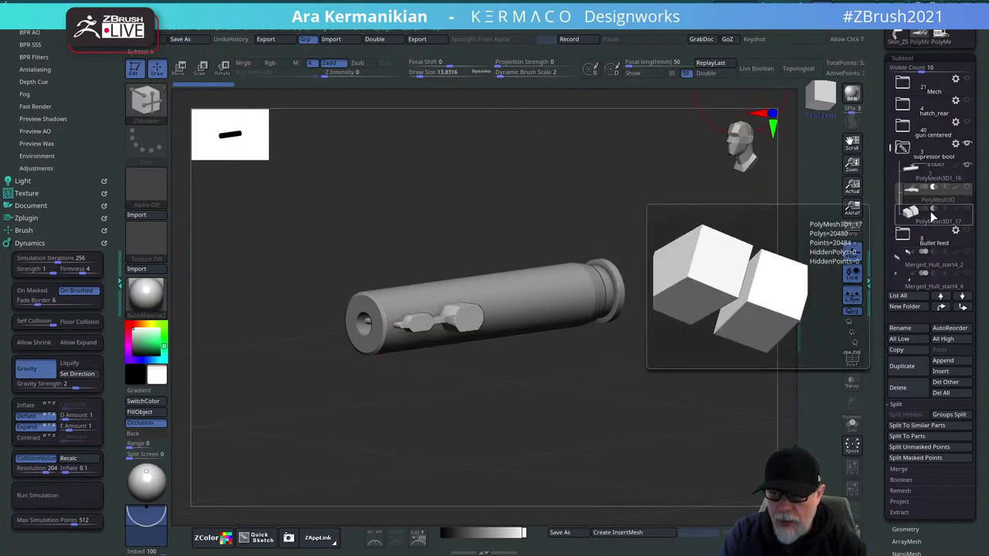
pyautogui.click(921, 222)
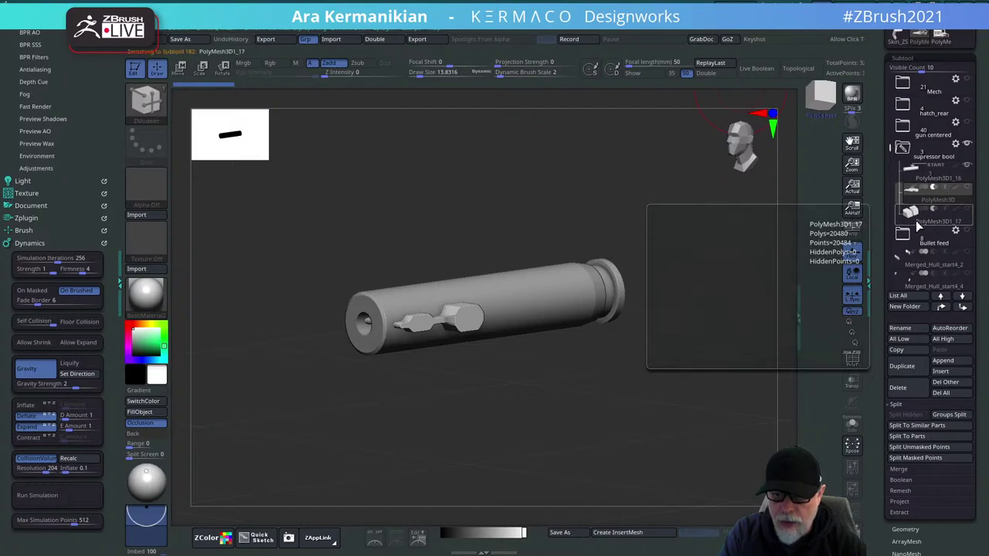
pyautogui.moveTo(678, 210); pyautogui.dragTo(681, 332)
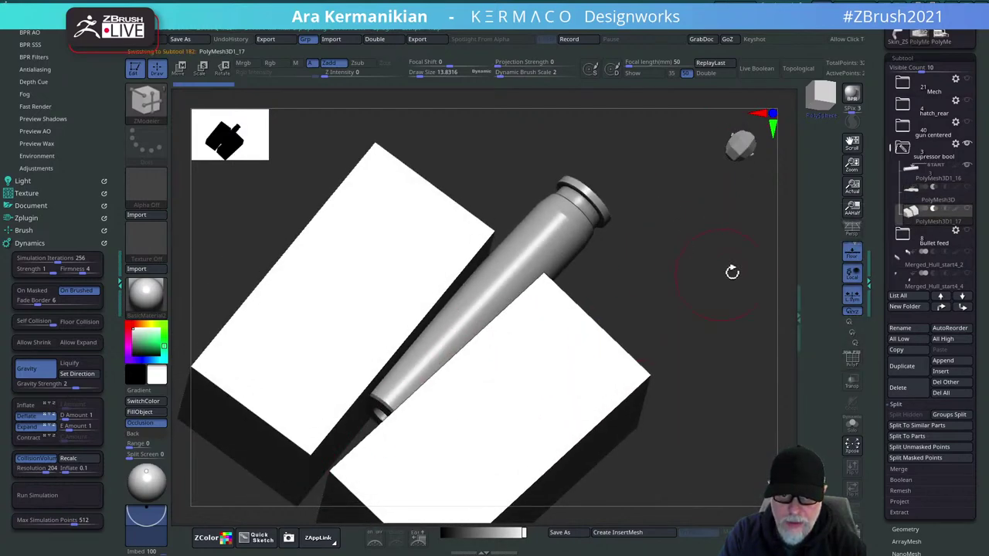
pyautogui.moveTo(732, 272); pyautogui.dragTo(715, 252)
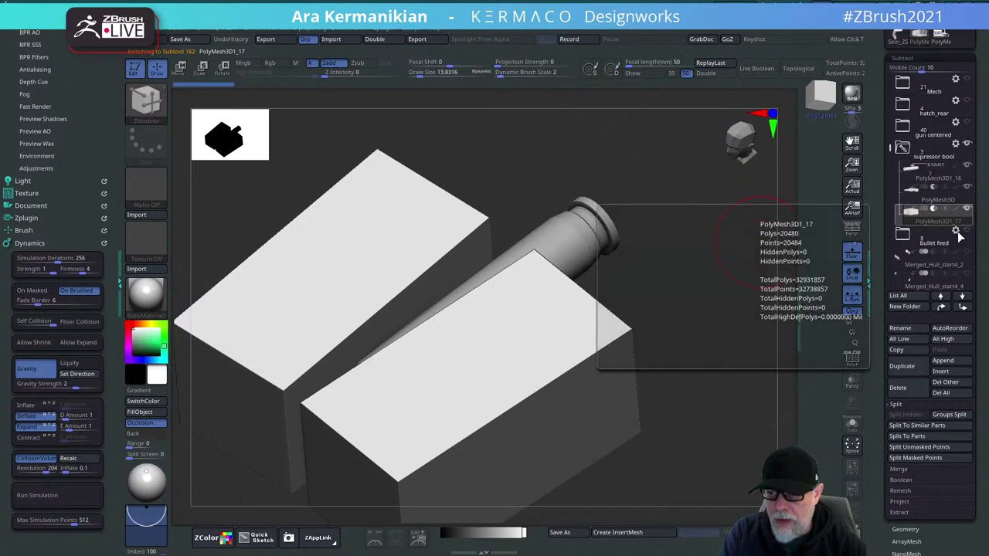
pyautogui.click(755, 70)
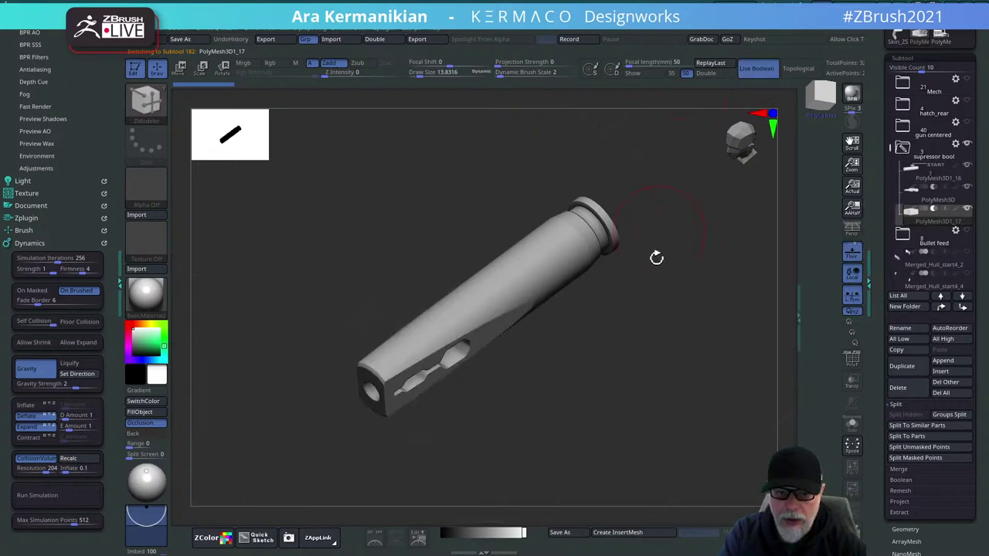
pyautogui.moveTo(657, 259); pyautogui.dragTo(714, 208)
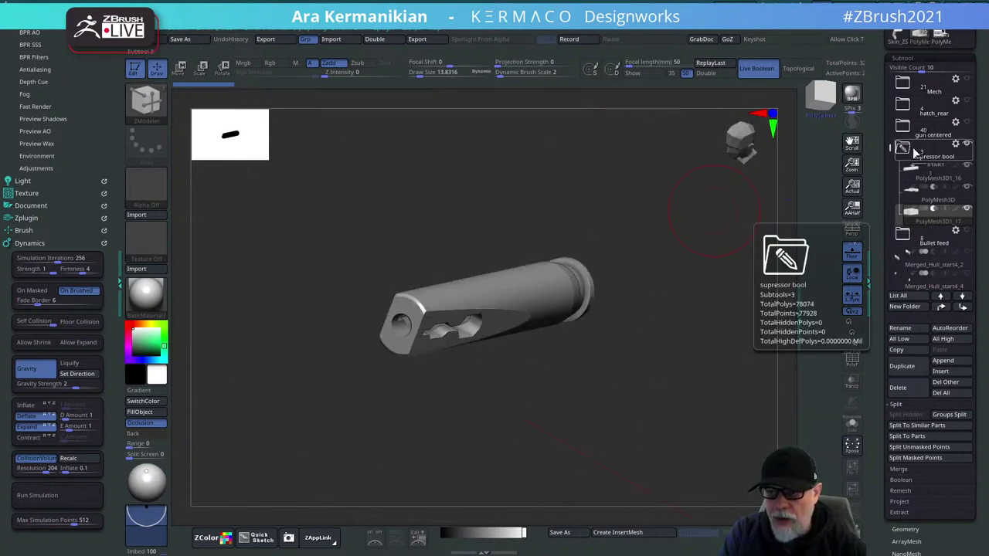
# Collapse and hide the supressor bool folder, and select the finished suppressor mesh UMesh_PolyMesh3D1_17 in the gun centered folder.
pyautogui.click(904, 149)
pyautogui.click(966, 146)
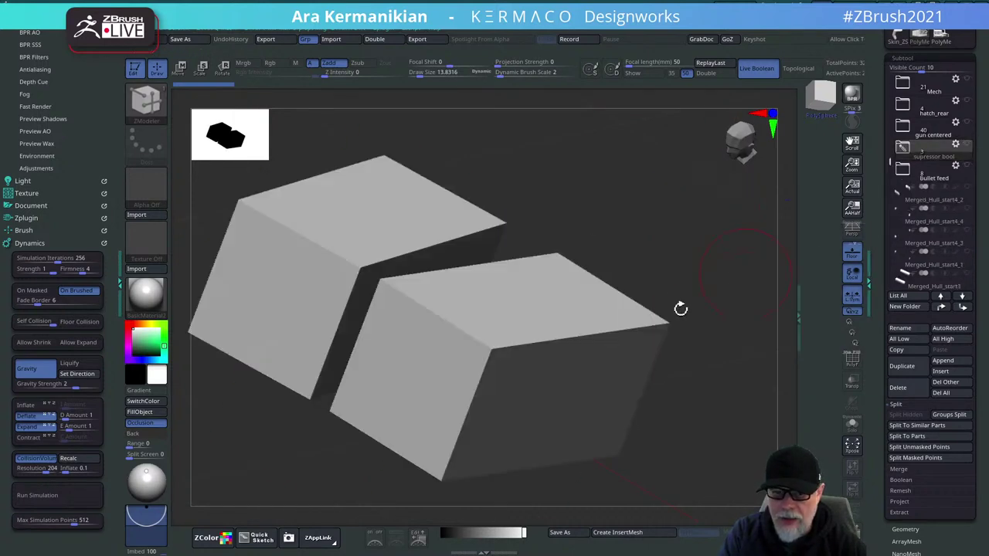
pyautogui.click(939, 131)
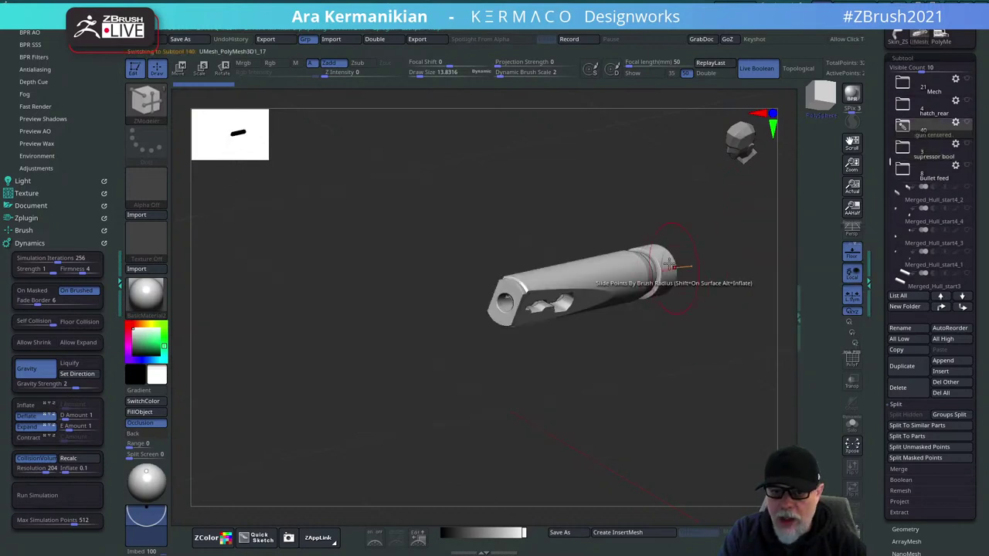
pyautogui.moveTo(684, 342); pyautogui.dragTo(716, 318)
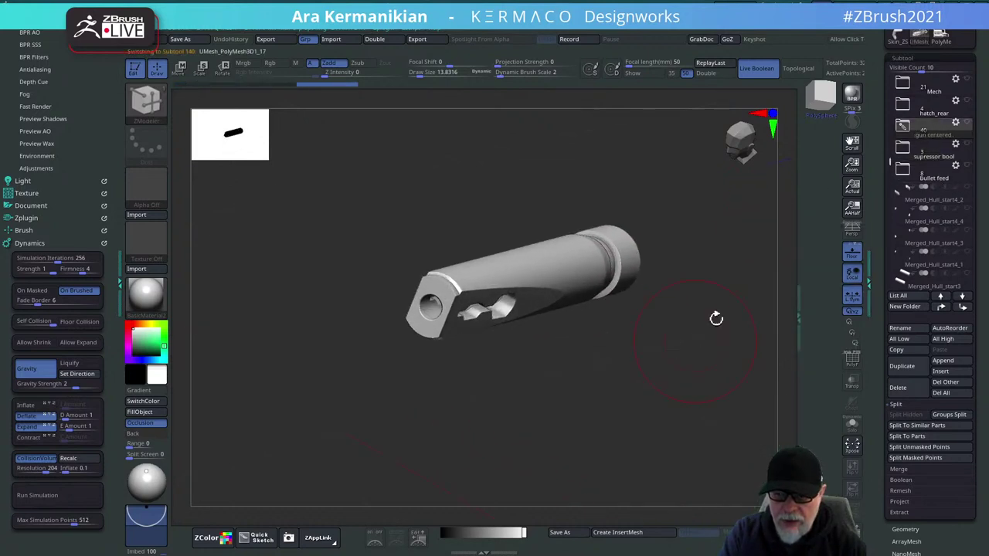
# Display the PolyFrame on the finished suppressor and examine its polygroups and wireframe around the muzzle and slot.
pyautogui.click(851, 232)
pyautogui.keyDown('alt'); pyautogui.moveTo(680, 371); pyautogui.dragTo(605, 411); pyautogui.keyUp('alt')
pyautogui.click(853, 230)
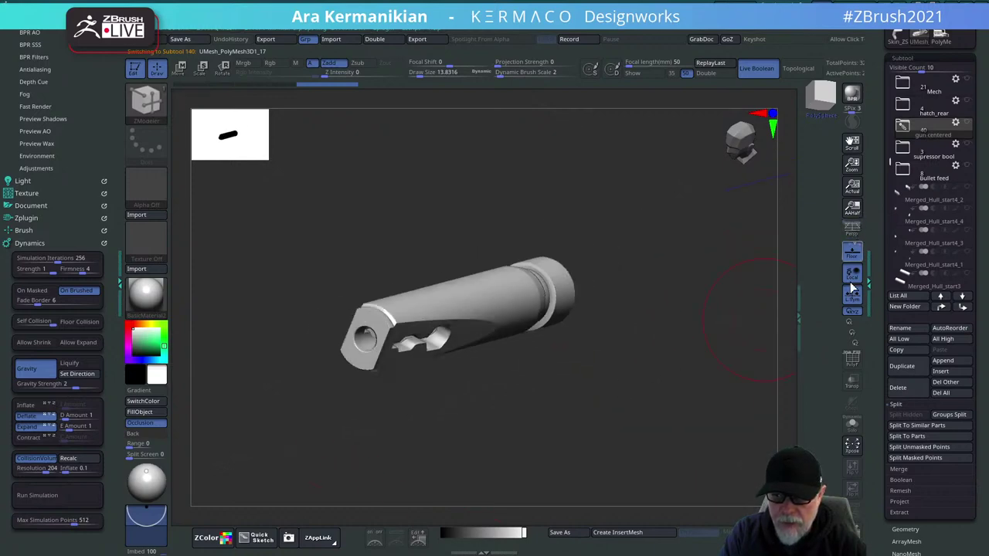
pyautogui.click(851, 356)
pyautogui.moveTo(788, 371); pyautogui.dragTo(474, 232)
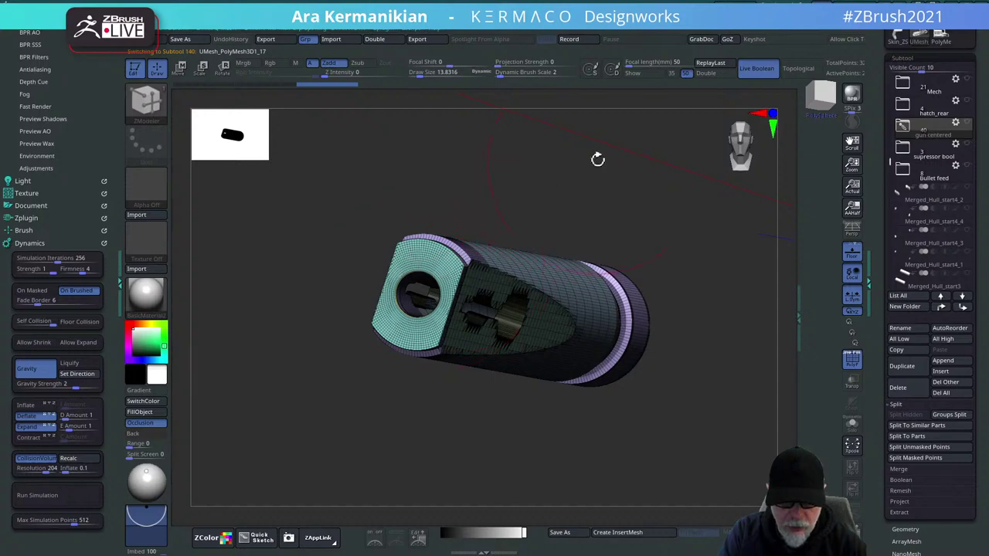
pyautogui.moveTo(596, 159); pyautogui.dragTo(616, 241)
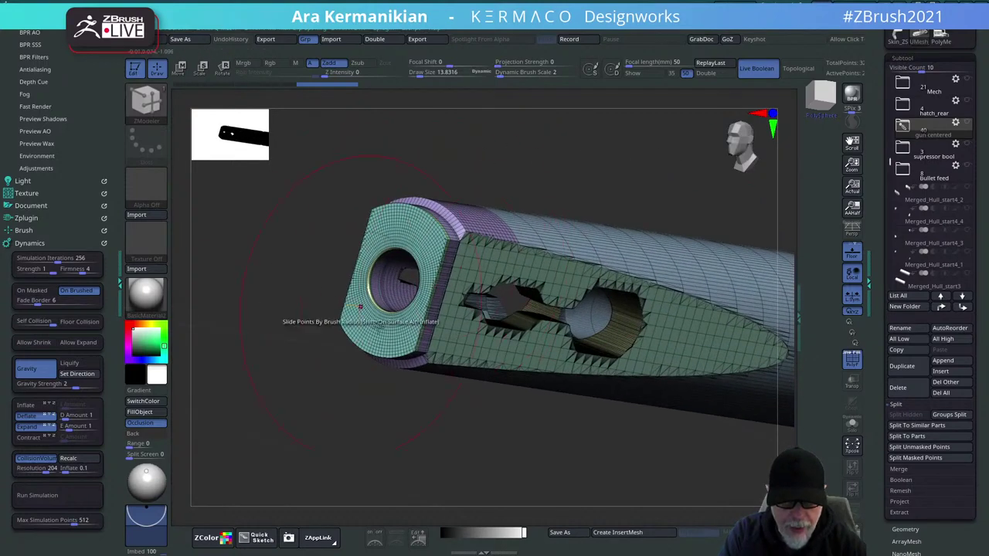
# View the slot's side face closely and reduce the brush draw size to 4.5964.
pyautogui.moveTo(454, 421); pyautogui.dragTo(443, 430)
pyautogui.press('s')
pyautogui.press('s')
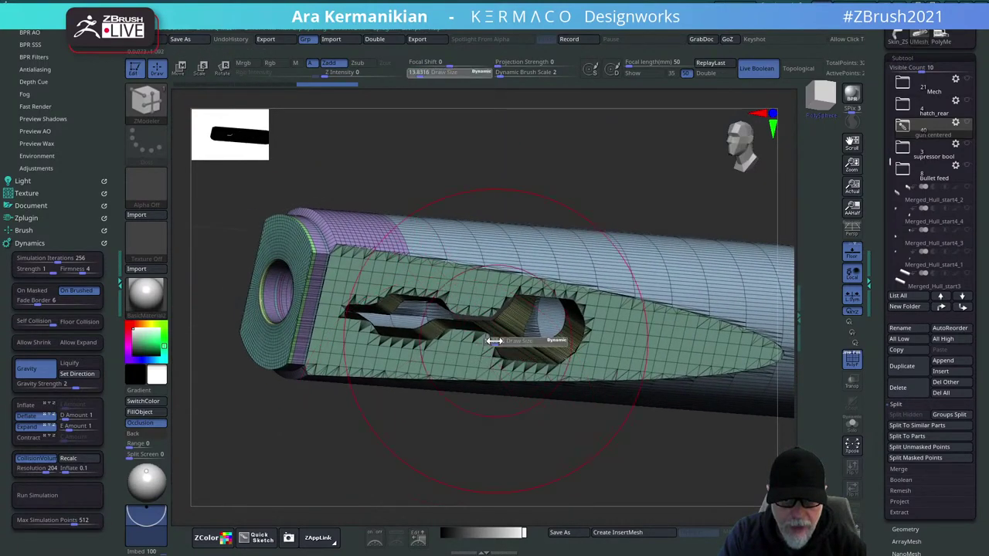
pyautogui.moveTo(495, 340); pyautogui.dragTo(433, 344)
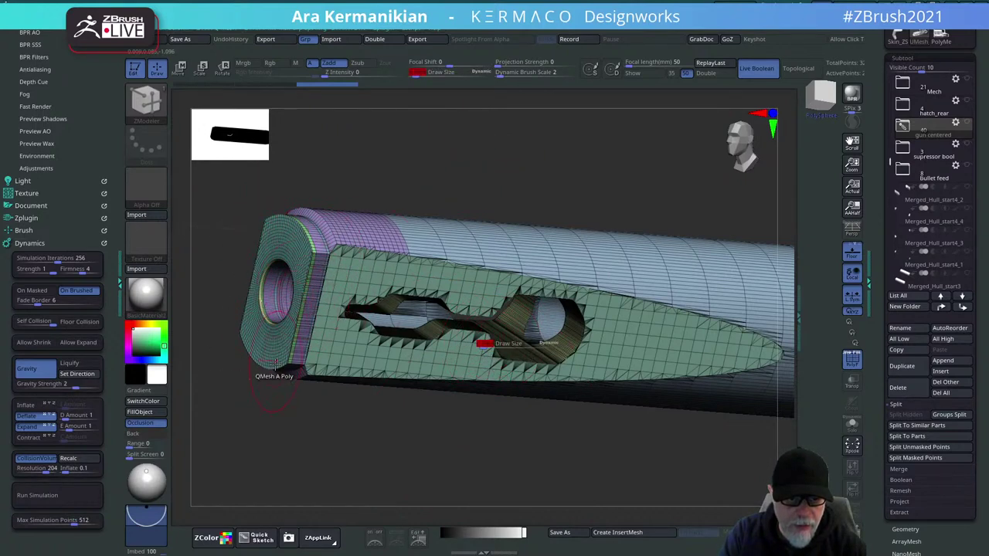
# Examine the suppressor's separate polygroups and the boolean topology along the muzzle face and slot edges.
pyautogui.moveTo(318, 454); pyautogui.dragTo(345, 440)
pyautogui.keyDown('alt'); pyautogui.moveTo(652, 127); pyautogui.dragTo(470, 179); pyautogui.keyUp('alt')
pyautogui.keyDown('alt'); pyautogui.moveTo(484, 146); pyautogui.dragTo(589, 132); pyautogui.keyUp('alt')
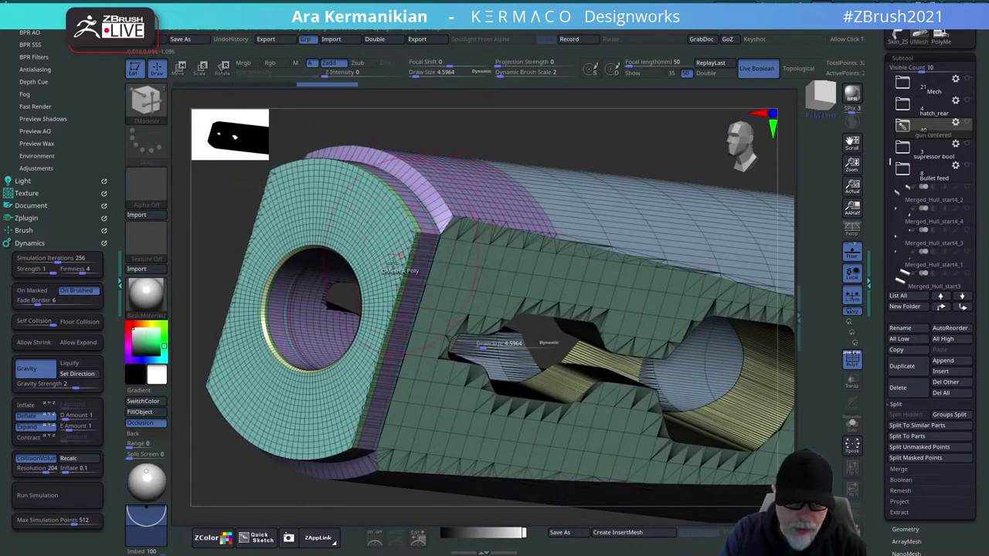
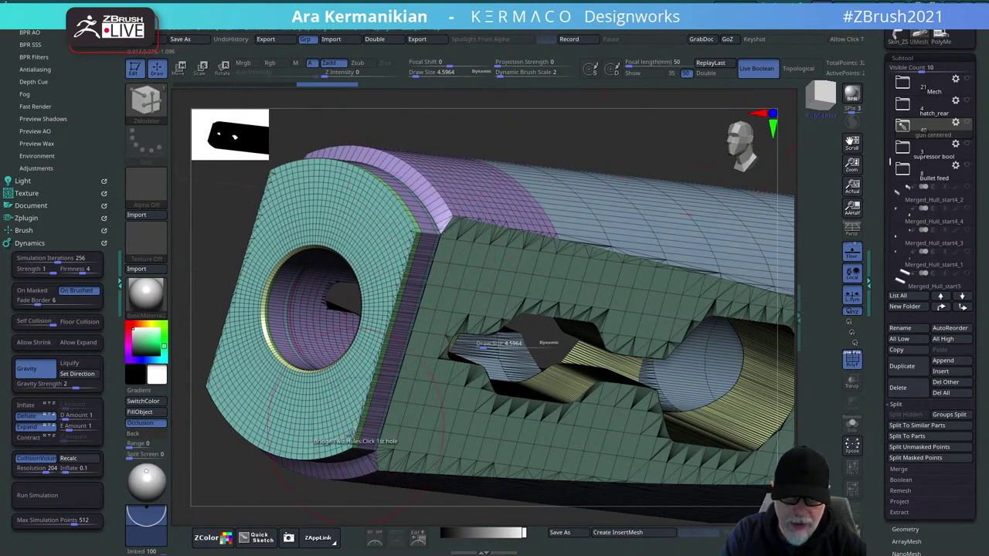
pyautogui.moveTo(673, 128); pyautogui.dragTo(592, 190)
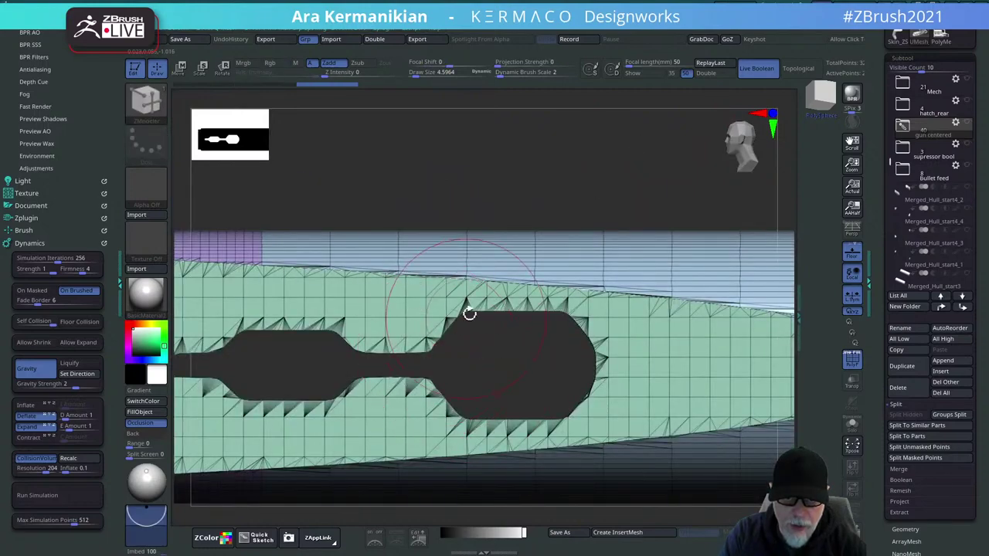
pyautogui.moveTo(479, 373)
pyautogui.mouseDown()
pyautogui.moveTo(802, 361)
pyautogui.moveTo(770, 353)
pyautogui.mouseUp()
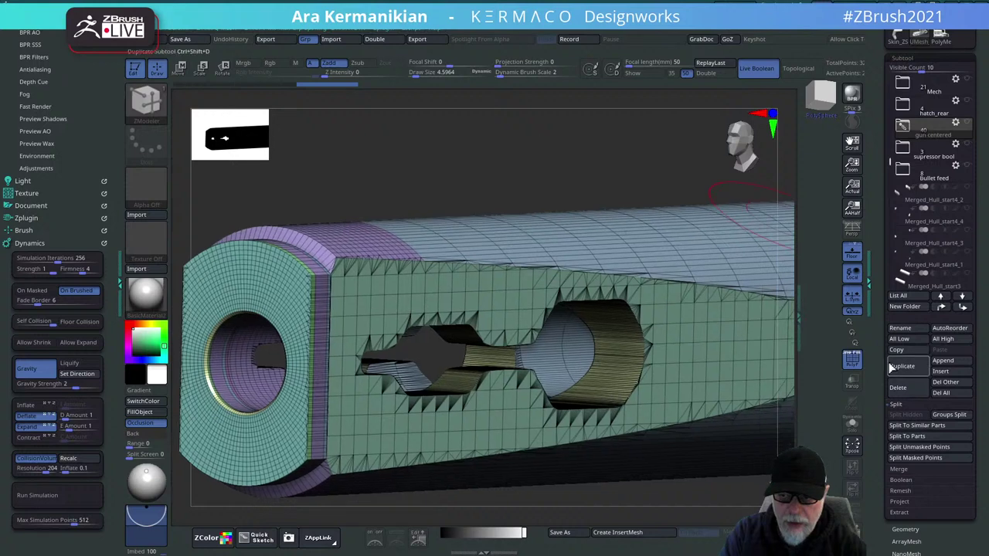
# Turn off the PolyFrame, view the whole suppressor and show the rest of the gun centered folder.
pyautogui.hotkey('shift', 'f')
pyautogui.keyDown('alt'); pyautogui.moveTo(639, 116); pyautogui.dragTo(568, 118); pyautogui.keyUp('alt')
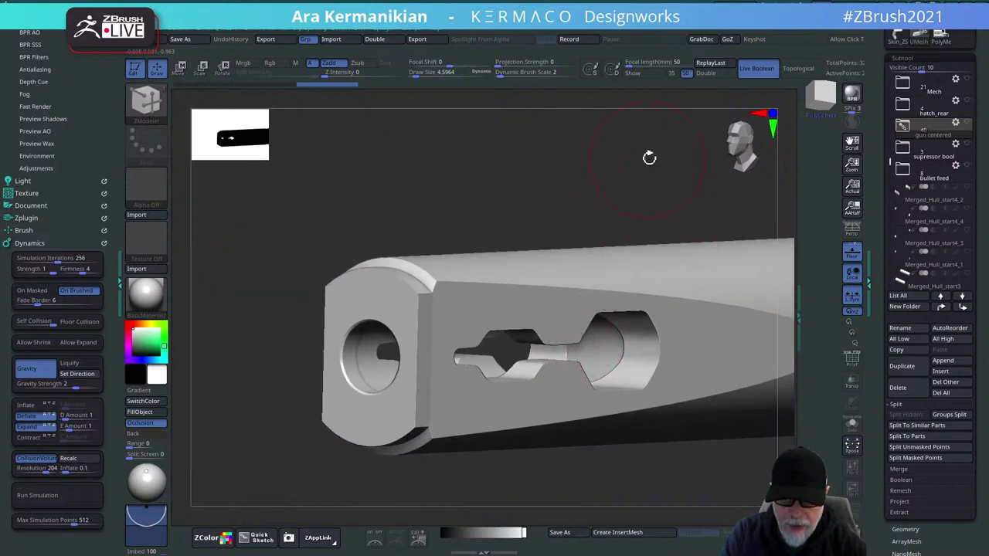
pyautogui.keyDown('alt'); pyautogui.moveTo(649, 157); pyautogui.dragTo(495, 230); pyautogui.keyUp('alt')
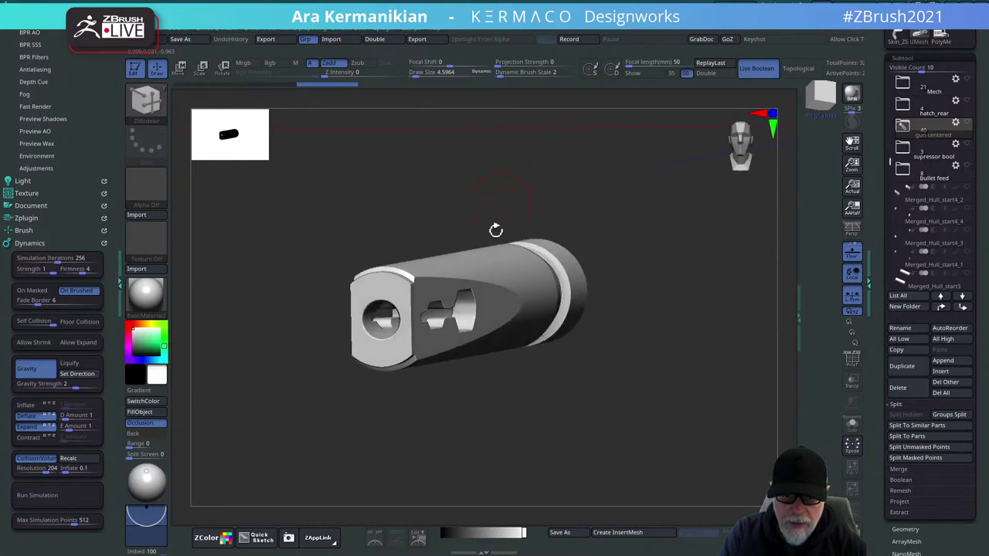
pyautogui.moveTo(491, 355); pyautogui.dragTo(669, 412)
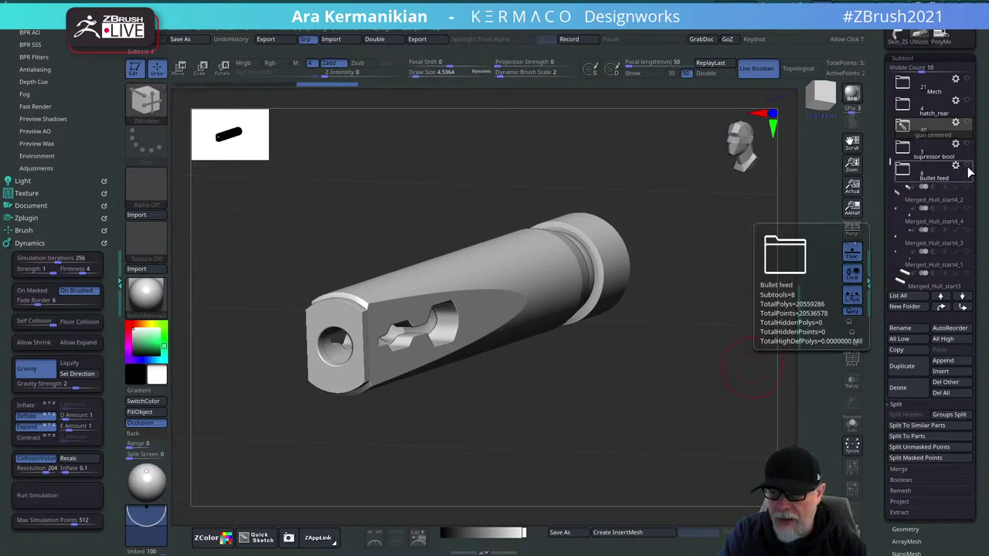
pyautogui.click(967, 123)
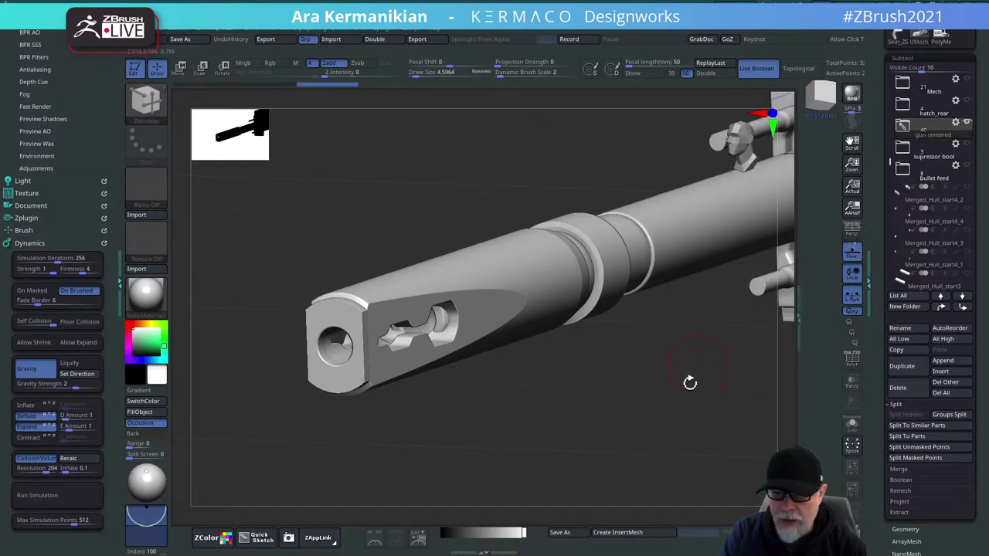
# View the whole gun, open the gun centered folder and select its last subtool, PolyMesh3D.
pyautogui.keyDown('alt'); pyautogui.moveTo(691, 381); pyautogui.dragTo(542, 406); pyautogui.keyUp('alt')
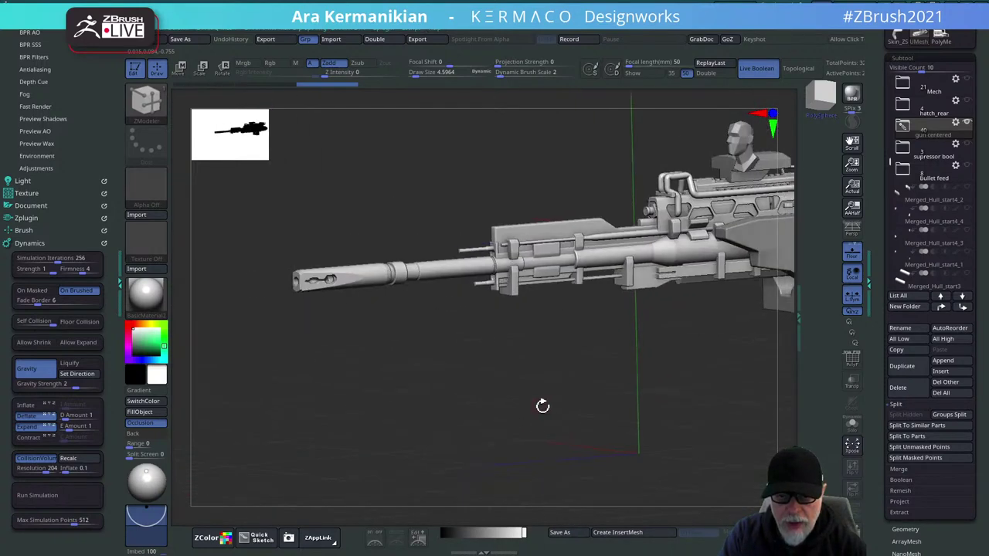
pyautogui.moveTo(682, 378); pyautogui.dragTo(636, 409)
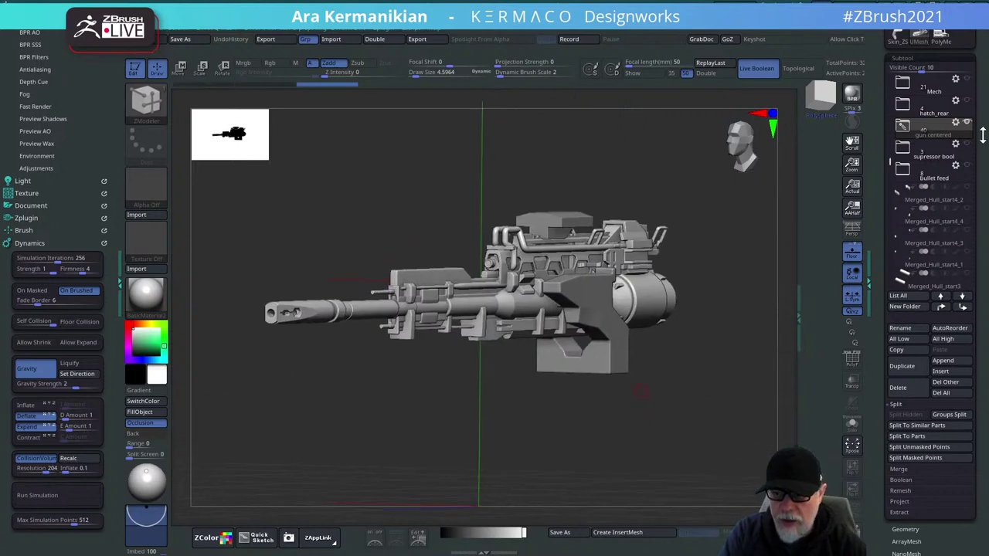
pyautogui.moveTo(890, 160); pyautogui.dragTo(890, 127)
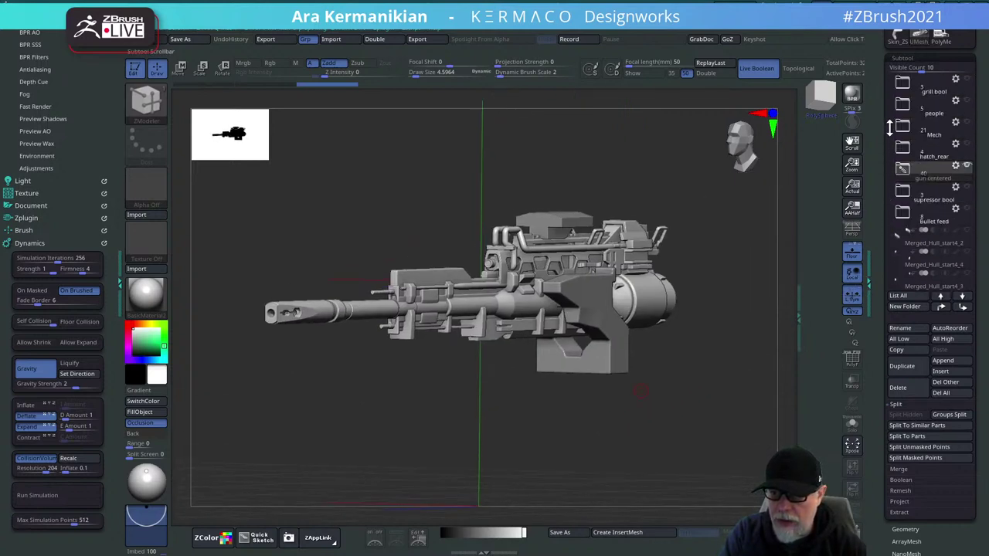
pyautogui.click(901, 168)
pyautogui.moveTo(900, 174); pyautogui.dragTo(900, 246)
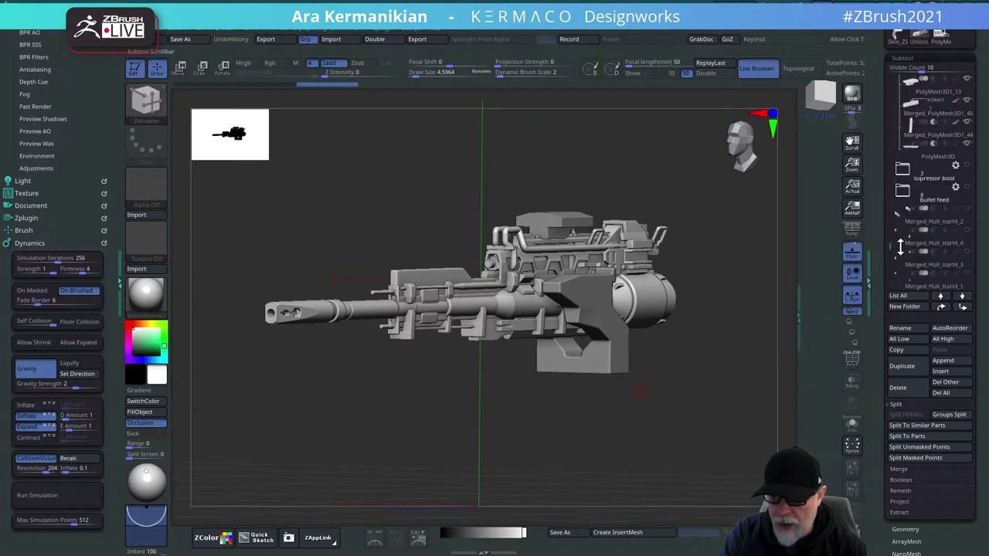
pyautogui.click(925, 156)
# Turn off Live Boolean and frame the gun's receiver closely in a straight side view.
pyautogui.keyDown('shift'); pyautogui.moveTo(735, 219); pyautogui.dragTo(719, 213); pyautogui.keyUp('shift')
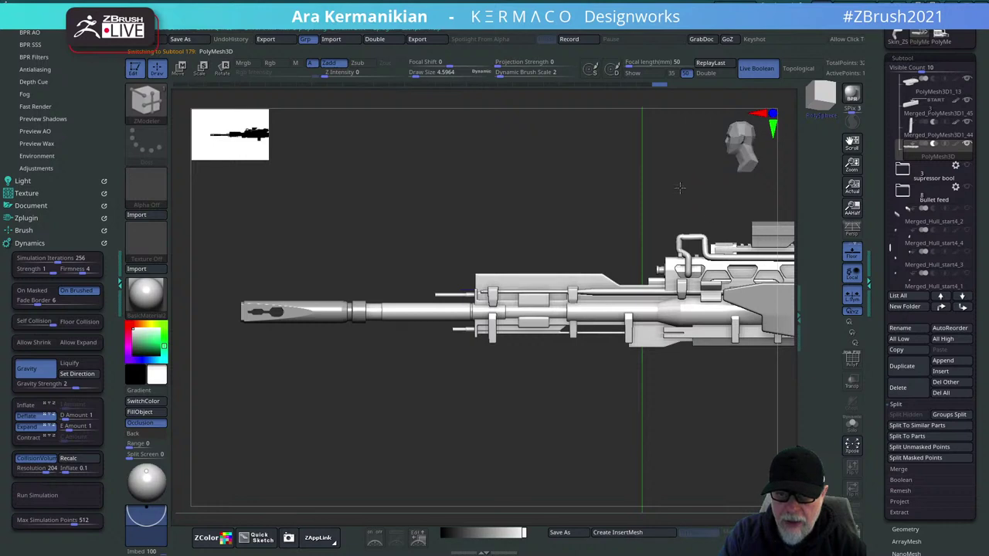
pyautogui.keyDown('alt'); pyautogui.moveTo(680, 188); pyautogui.dragTo(476, 205); pyautogui.keyUp('alt')
pyautogui.click(765, 69)
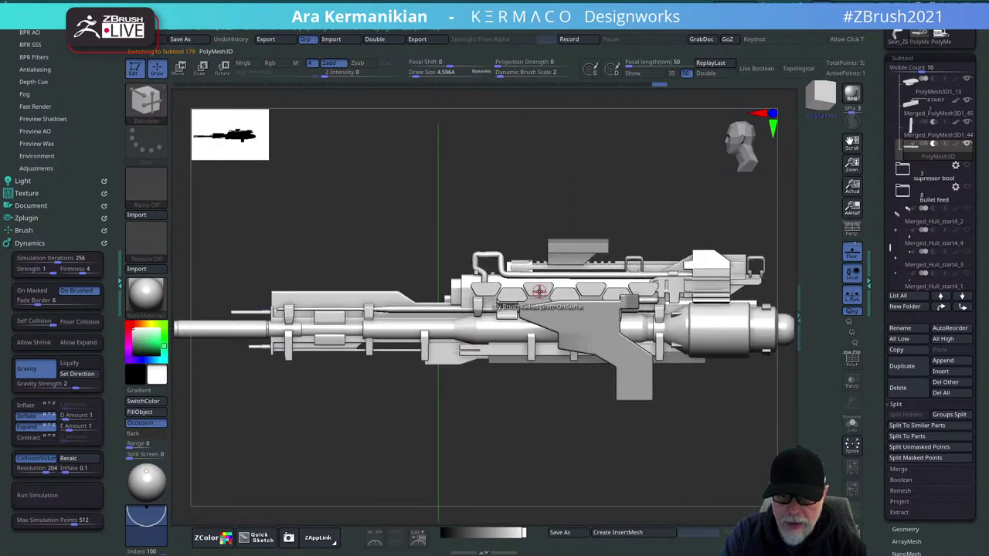
pyautogui.keyDown('alt'); pyautogui.moveTo(622, 191); pyautogui.dragTo(561, 194); pyautogui.keyUp('alt')
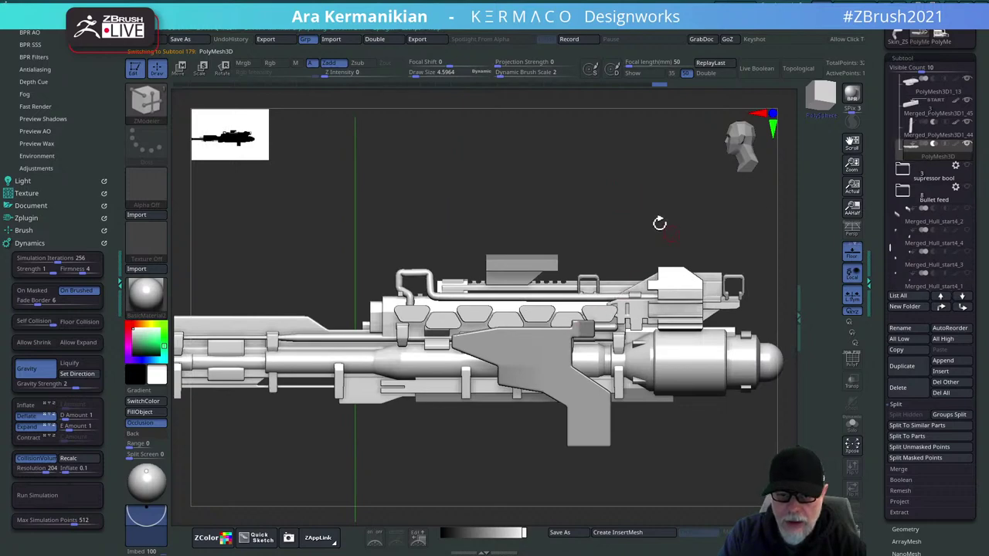
pyautogui.keyDown('alt'); pyautogui.moveTo(620, 220); pyautogui.dragTo(587, 158); pyautogui.keyUp('alt')
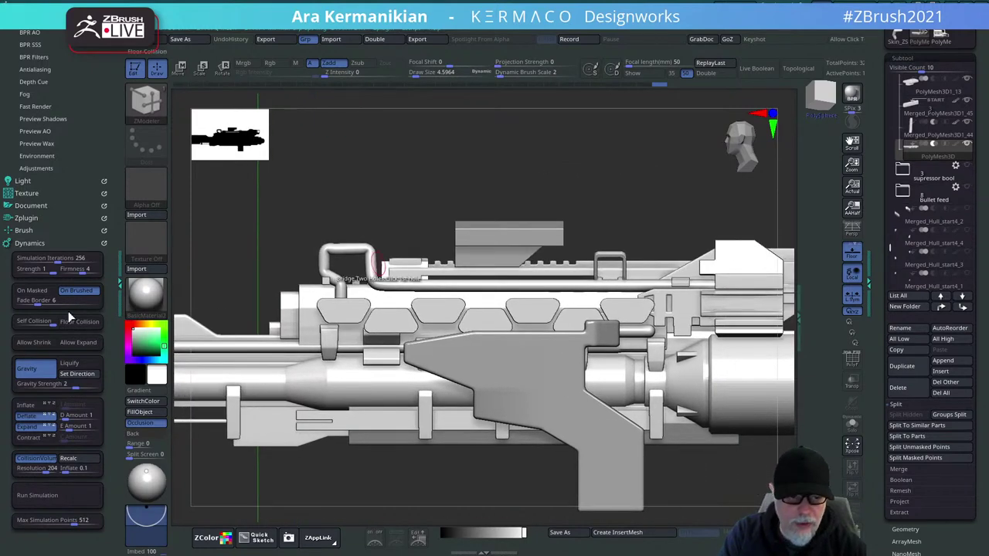
# Show the Spotlight shapes, place the narrow tapered shape in the empty space above the receiver and enlarge it.
pyautogui.press('space')
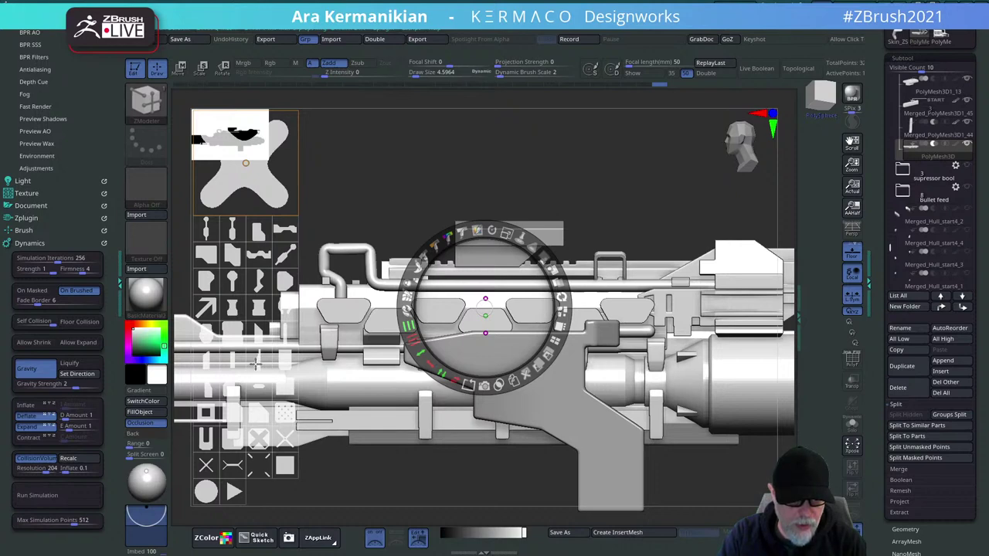
pyautogui.click(255, 363)
pyautogui.moveTo(265, 372)
pyautogui.mouseDown()
pyautogui.moveTo(360, 320)
pyautogui.moveTo(503, 144)
pyautogui.moveTo(232, 353)
pyautogui.moveTo(258, 357)
pyautogui.moveTo(413, 237)
pyautogui.moveTo(462, 170)
pyautogui.moveTo(444, 169)
pyautogui.moveTo(455, 203)
pyautogui.moveTo(435, 201)
pyautogui.mouseUp()
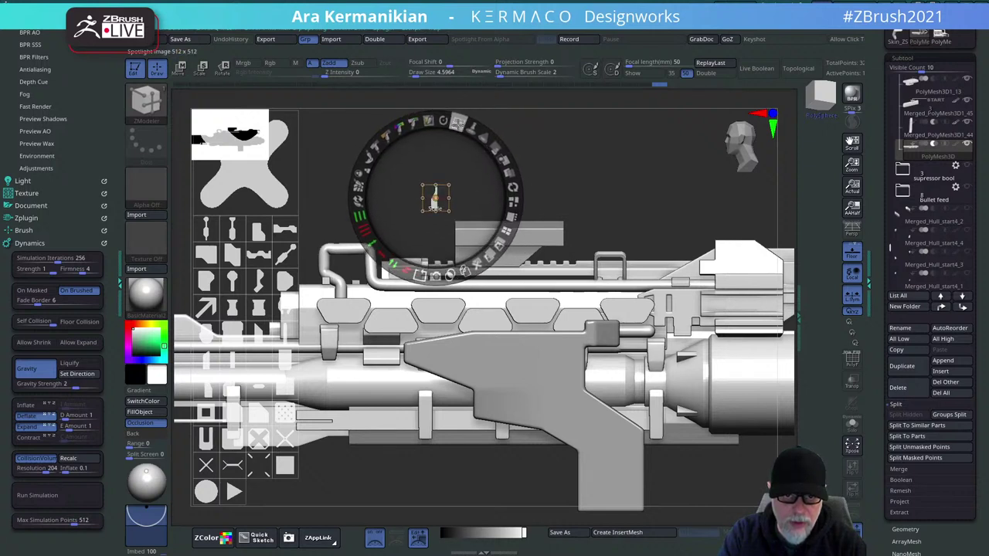
pyautogui.moveTo(458, 122); pyautogui.dragTo(391, 312)
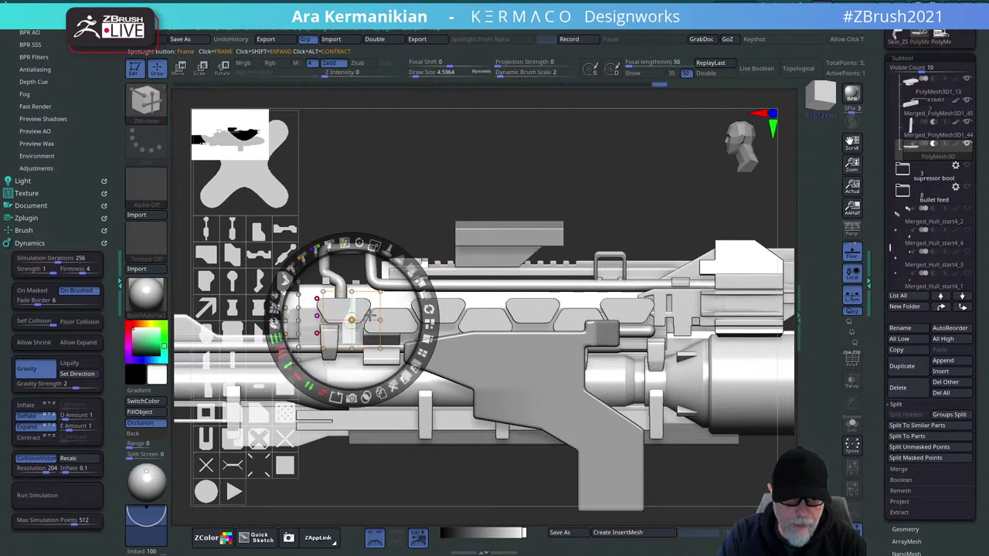
pyautogui.moveTo(369, 317); pyautogui.dragTo(455, 173)
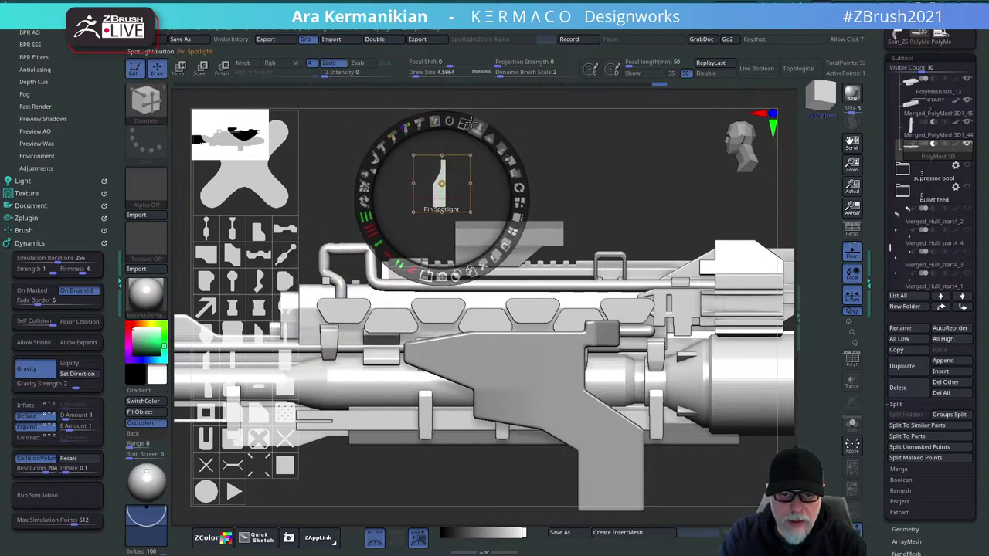
pyautogui.moveTo(465, 124); pyautogui.dragTo(482, 161)
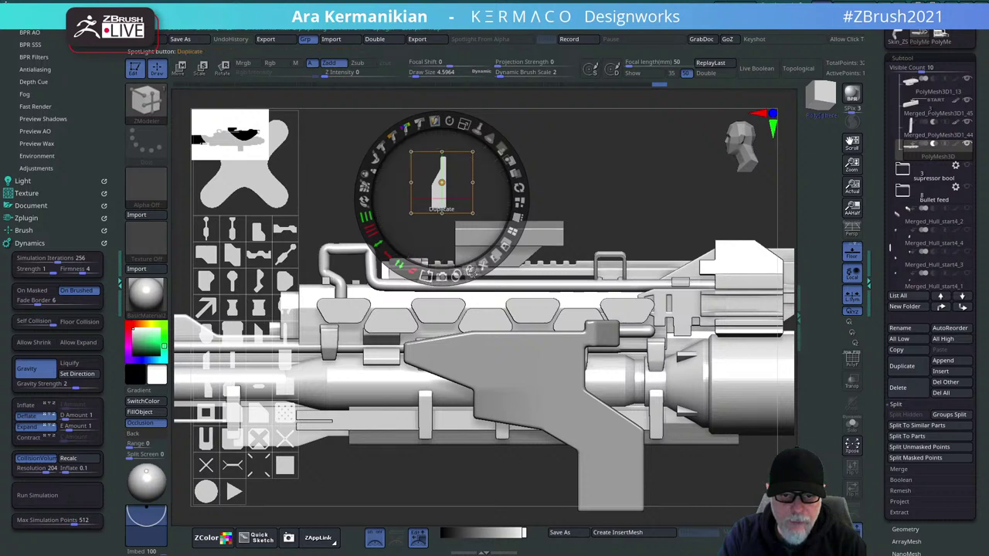
# Duplicate the tapered Spotlight shape, flip the copy horizontally and set it beside the original with a narrow gap.
pyautogui.click(473, 272)
pyautogui.moveTo(448, 188); pyautogui.dragTo(471, 188)
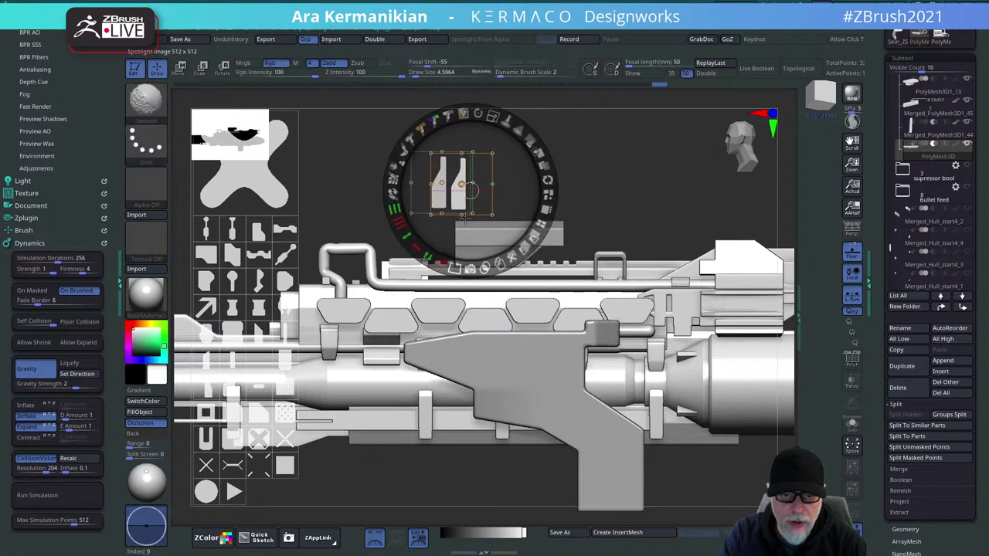
pyautogui.click(427, 257)
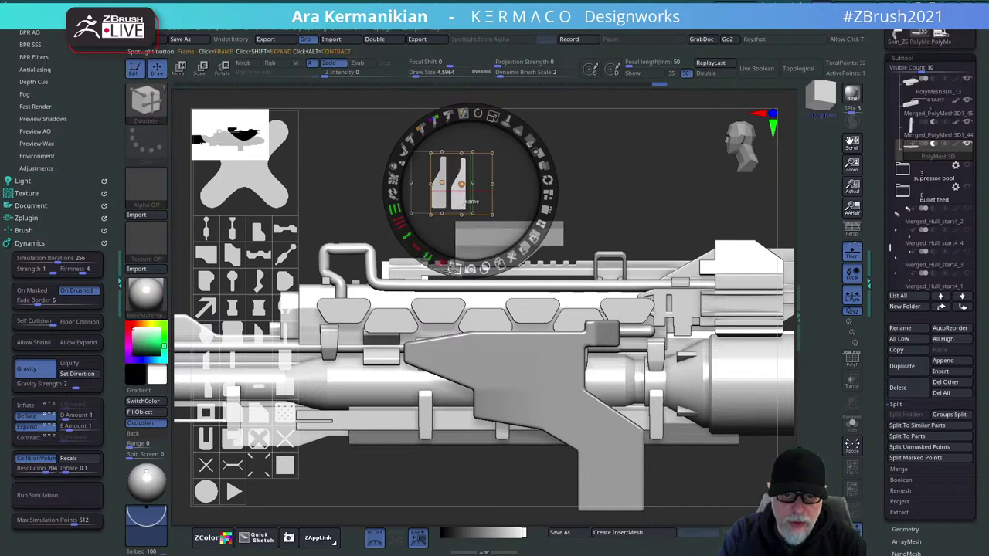
pyautogui.click(445, 264)
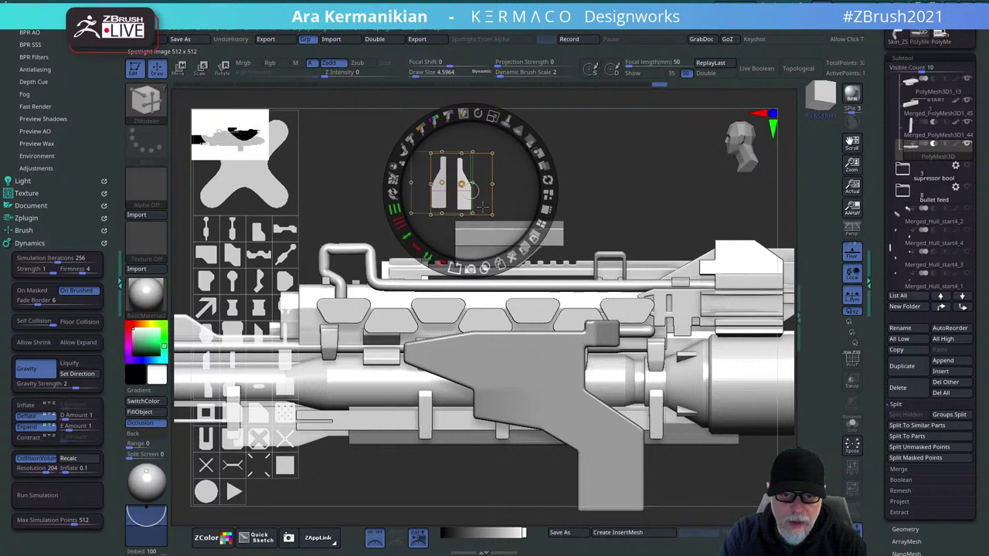
pyautogui.moveTo(481, 206); pyautogui.dragTo(474, 207)
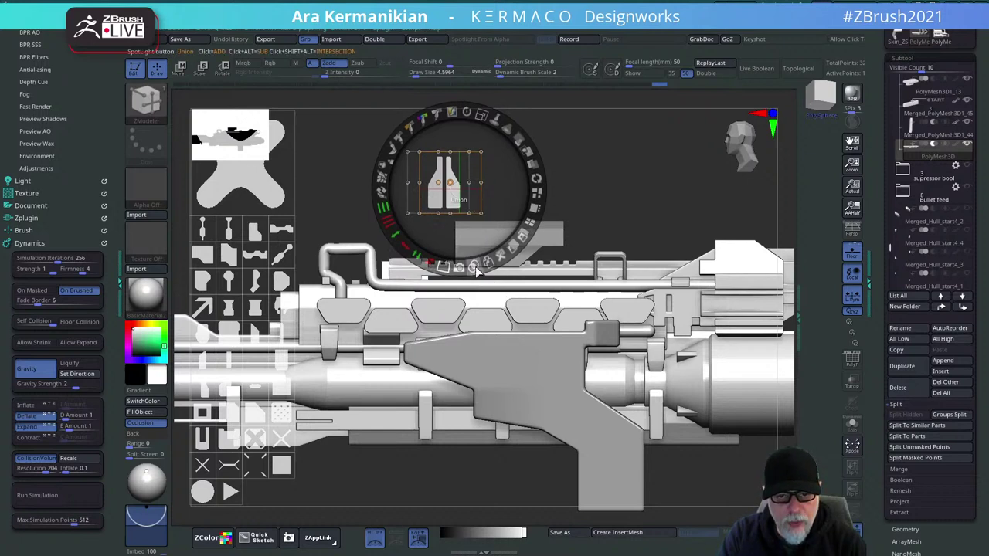
# Union the two tapered halves into one Spotlight shape and move the leftover half aside.
pyautogui.click(525, 199)
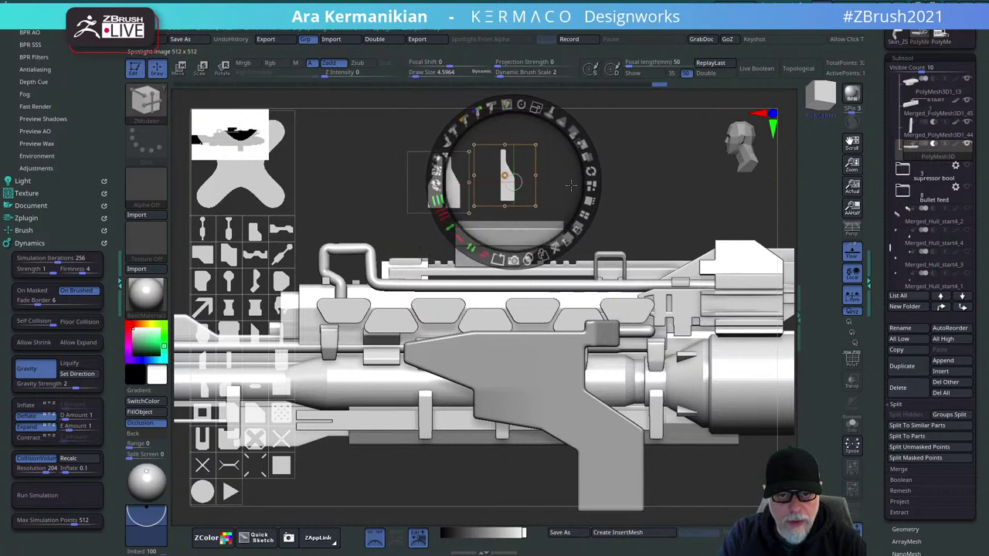
pyautogui.click(453, 182)
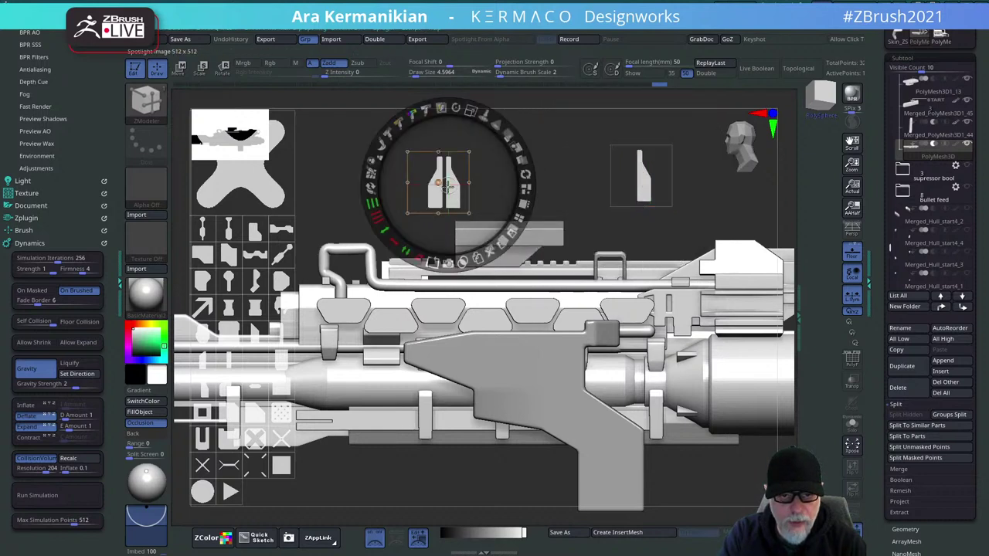
pyautogui.moveTo(448, 187); pyautogui.dragTo(436, 188)
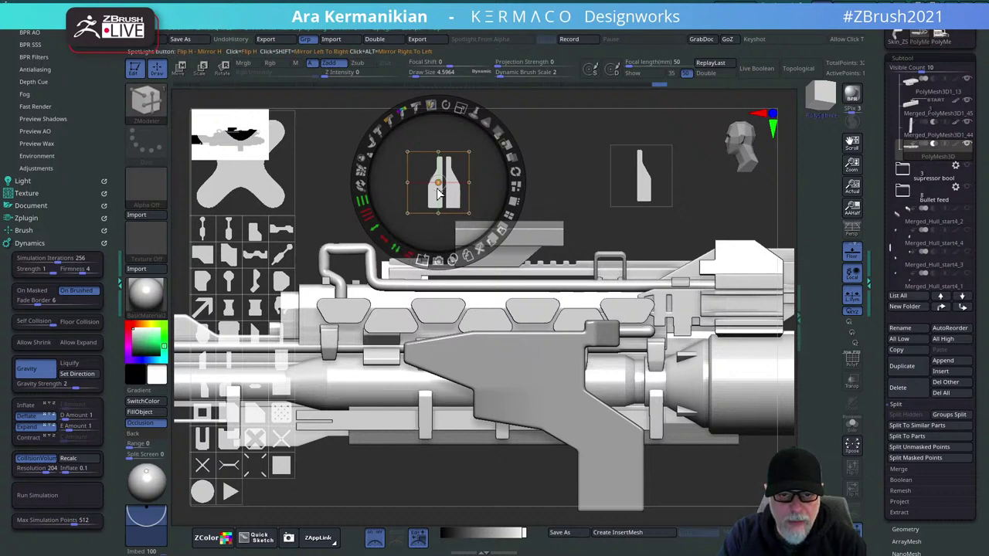
pyautogui.moveTo(438, 183); pyautogui.dragTo(455, 186)
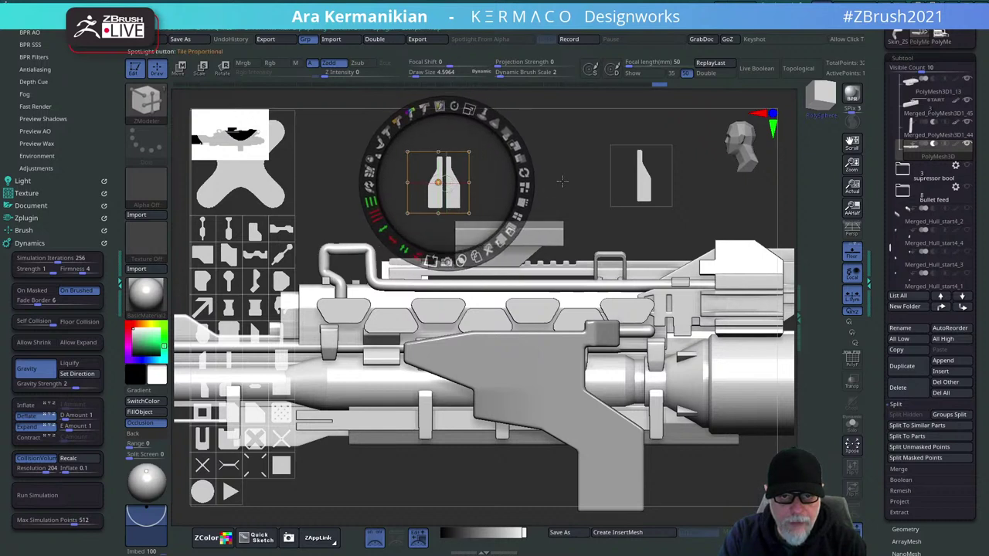
# Reposition all the Spotlight shapes together, keeping the merged pair above the front of the receiver.
pyautogui.moveTo(564, 158); pyautogui.dragTo(566, 201)
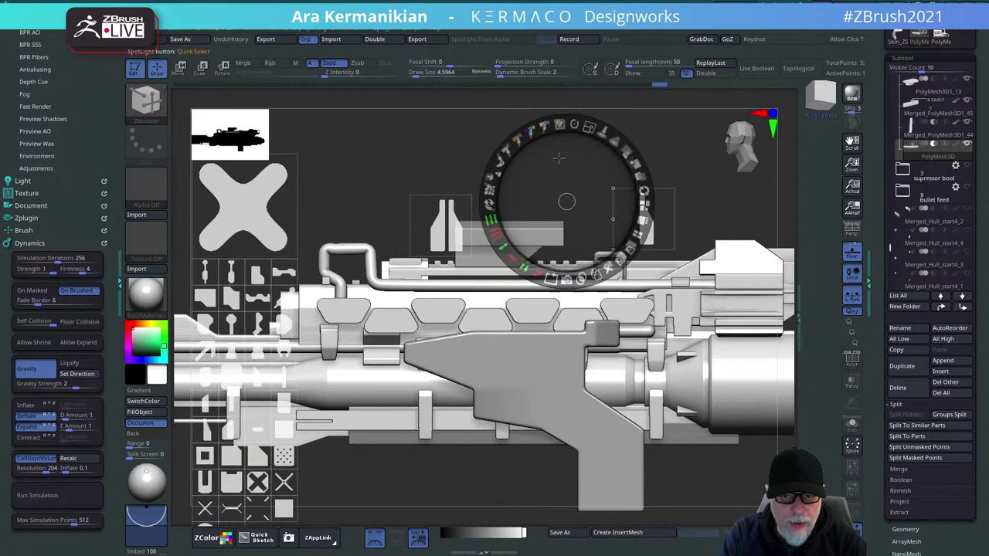
pyautogui.moveTo(558, 159); pyautogui.dragTo(530, 131)
pyautogui.moveTo(544, 181); pyautogui.dragTo(426, 198)
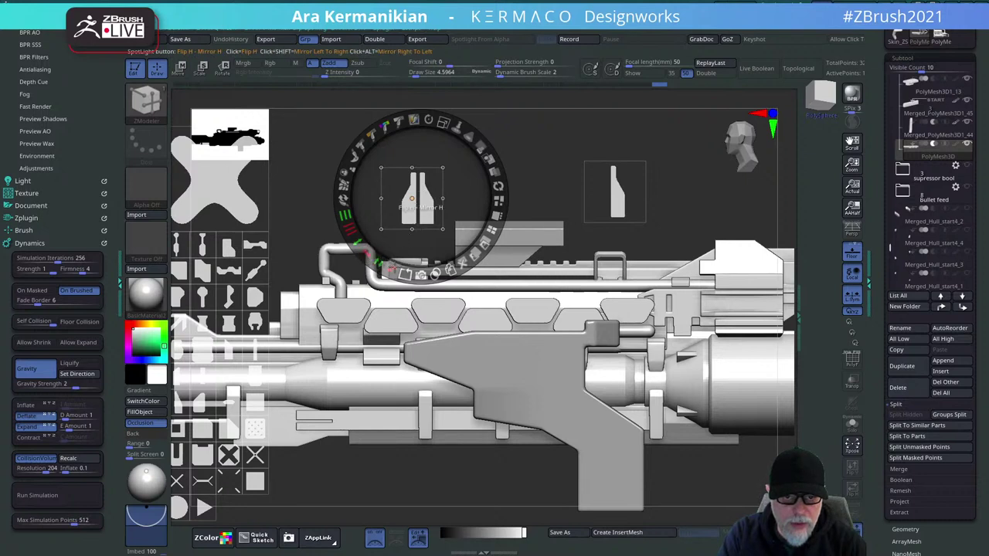
# Try widening one half of the merged shape from the dial position with Extend H, and undo it.
pyautogui.moveTo(424, 192); pyautogui.dragTo(508, 182)
pyautogui.click(394, 205)
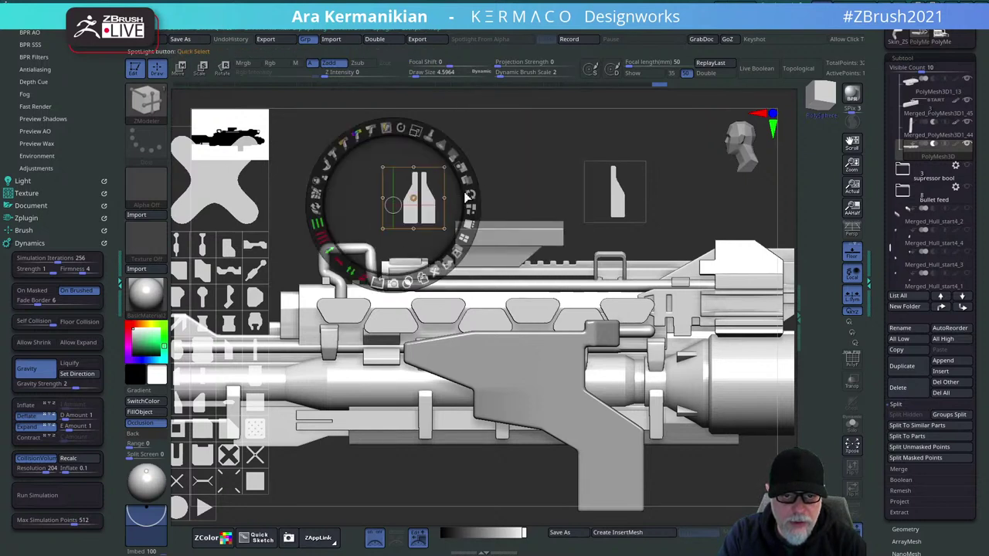
pyautogui.moveTo(392, 205); pyautogui.dragTo(425, 200)
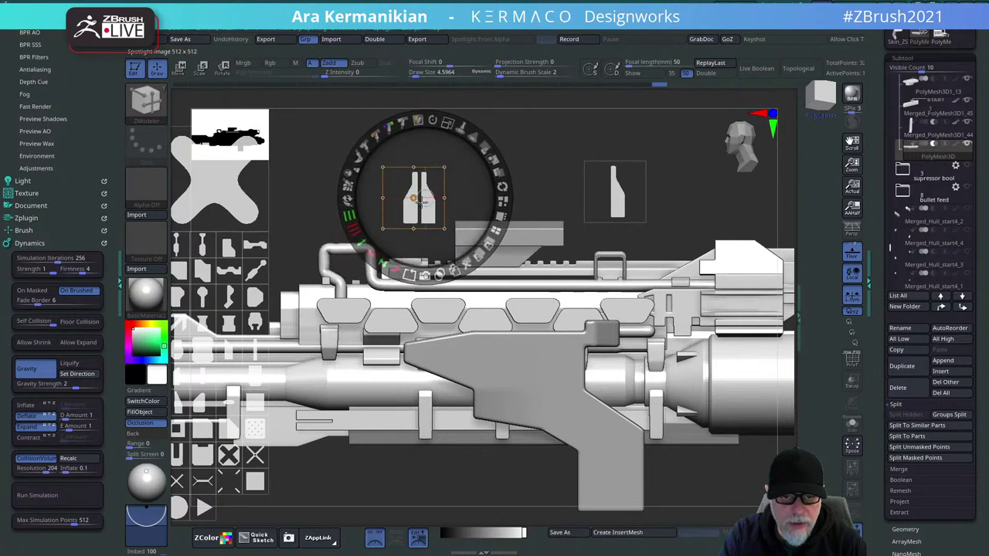
pyautogui.moveTo(369, 254); pyautogui.dragTo(361, 244)
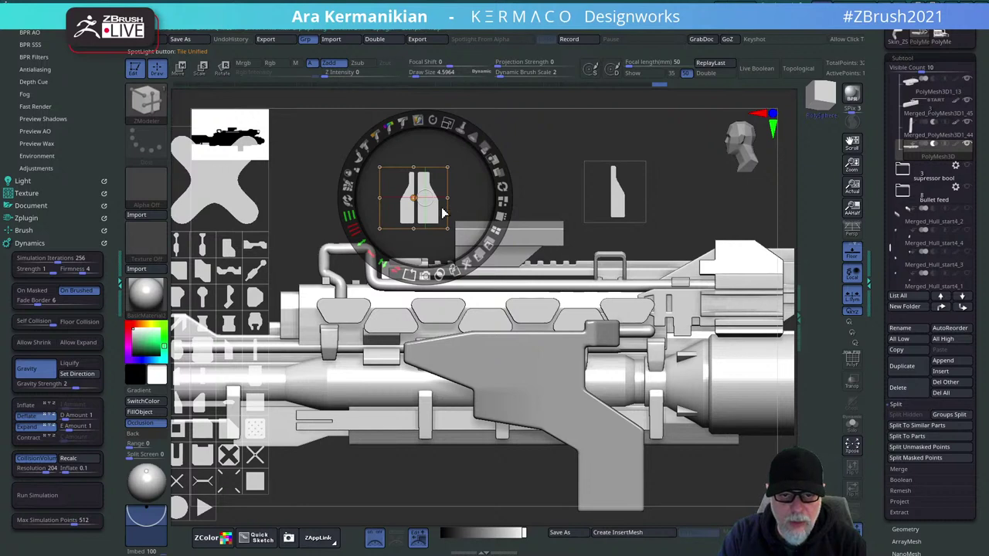
pyautogui.hotkey('ctrl', 'z')
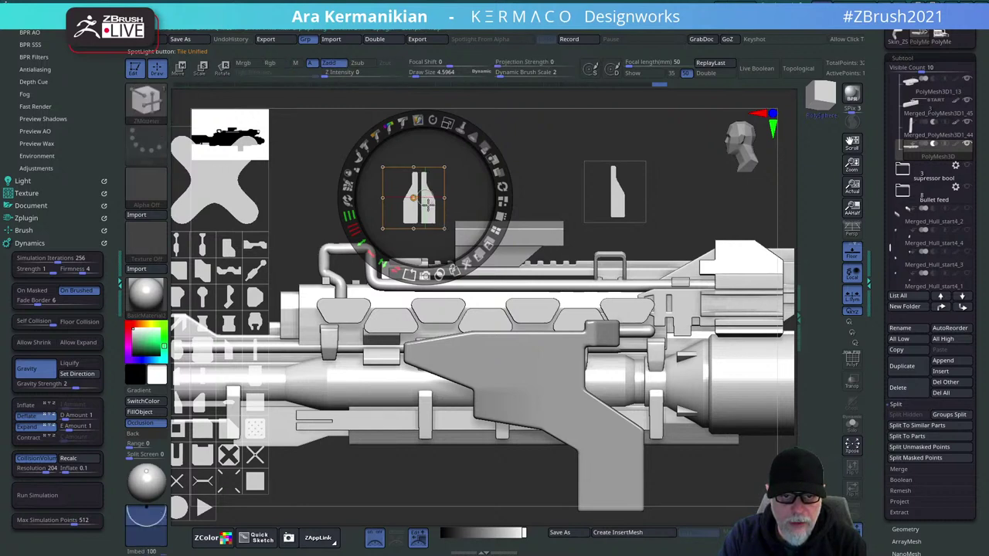
# Try Mirror H and another Extend H on the merged shape from a shifted dial position, and undo them.
pyautogui.moveTo(425, 198); pyautogui.dragTo(433, 200)
pyautogui.click(394, 268)
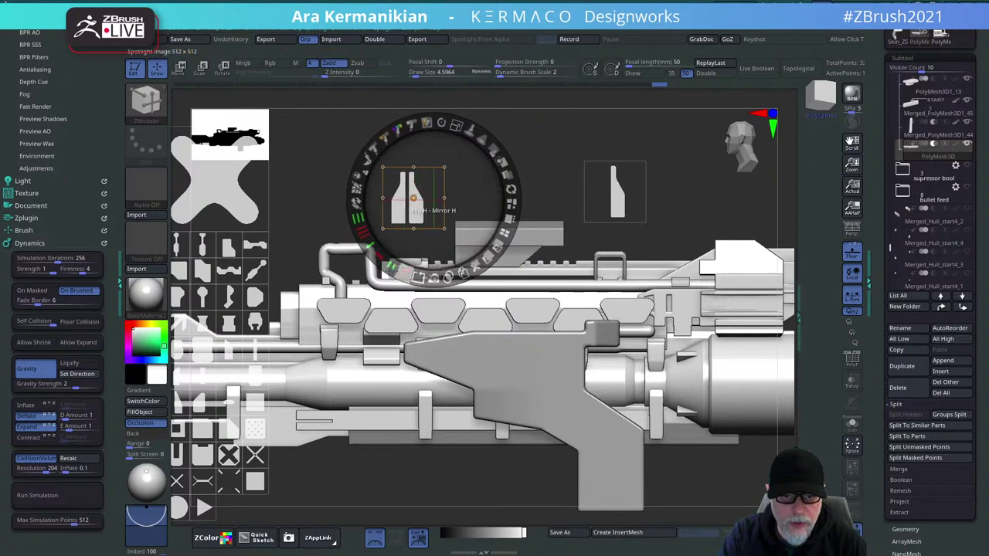
pyautogui.click(405, 277)
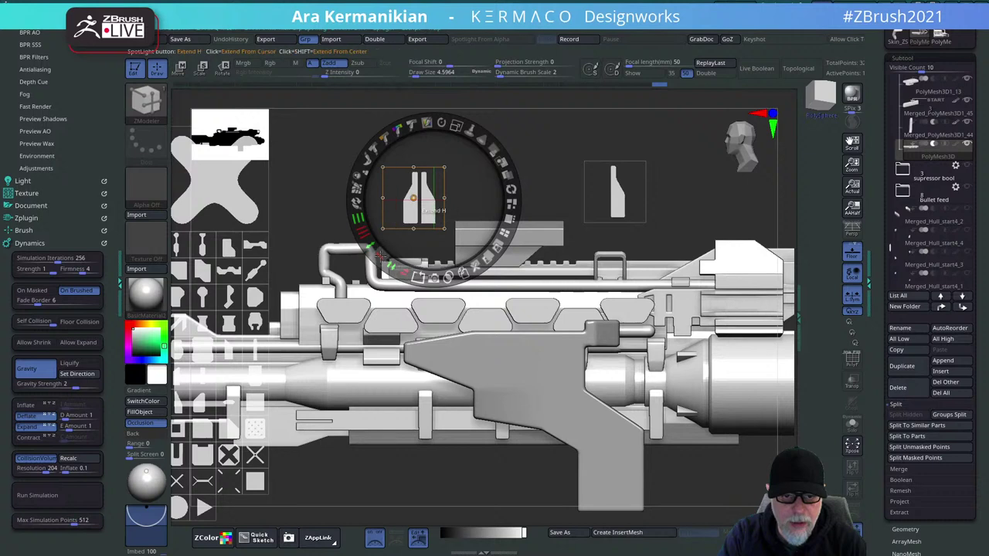
pyautogui.moveTo(379, 259)
pyautogui.mouseDown()
pyautogui.moveTo(361, 246)
pyautogui.moveTo(376, 260)
pyautogui.mouseUp()
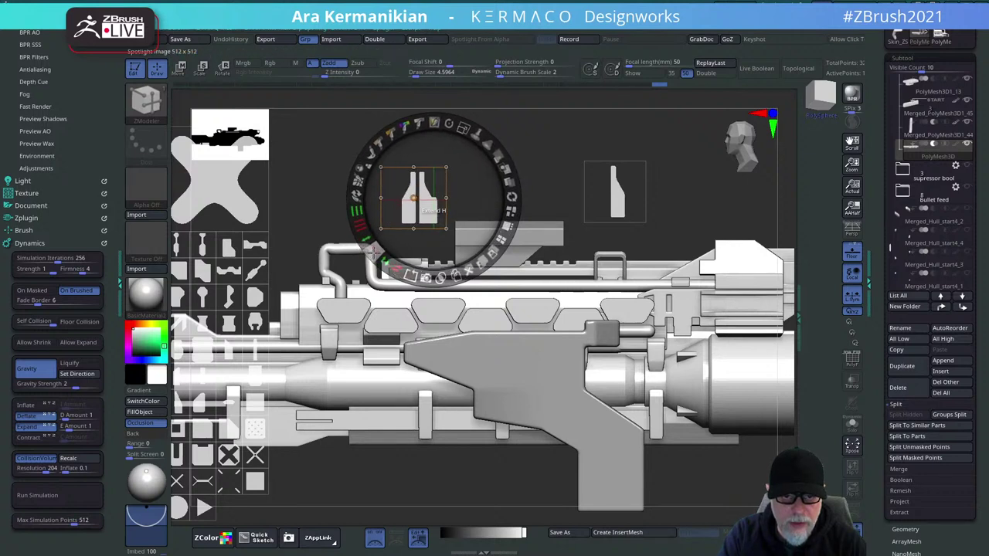
pyautogui.hotkey('ctrl', 'z')
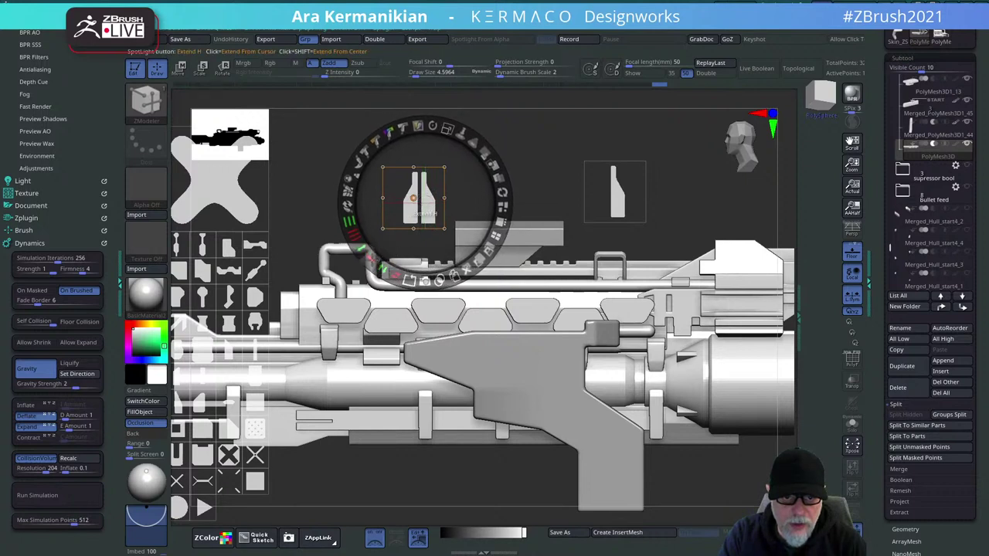
# Widen the merged shape with Extend H, convert it to a mesh with Snapshot3D and show the Move gizmo on it.
pyautogui.moveTo(371, 259); pyautogui.dragTo(361, 252)
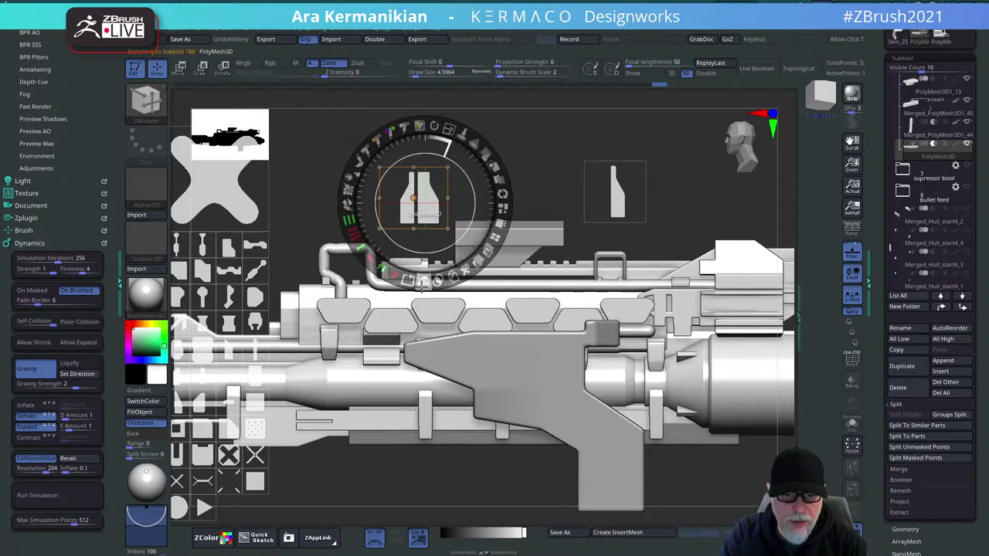
pyautogui.click(423, 280)
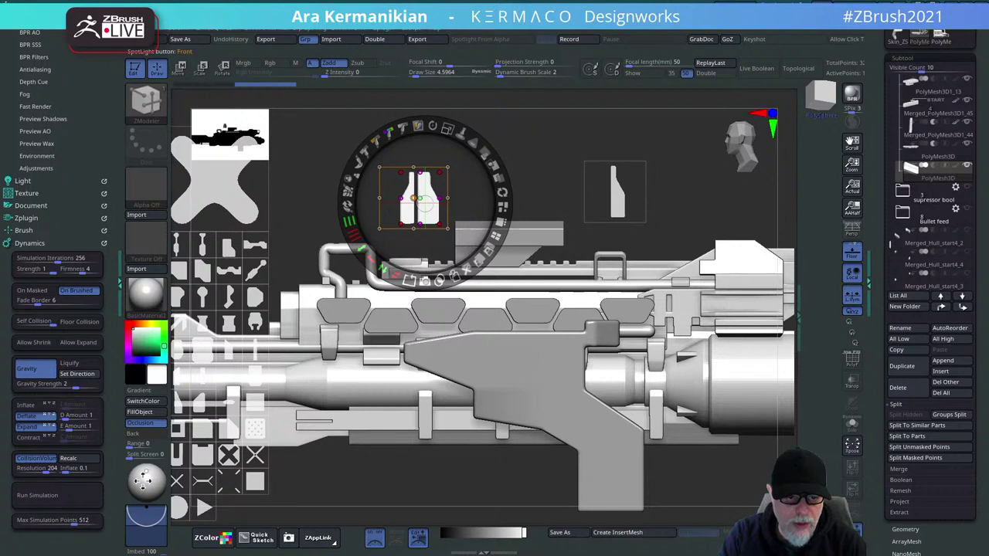
pyautogui.hotkey('shift', 'z')
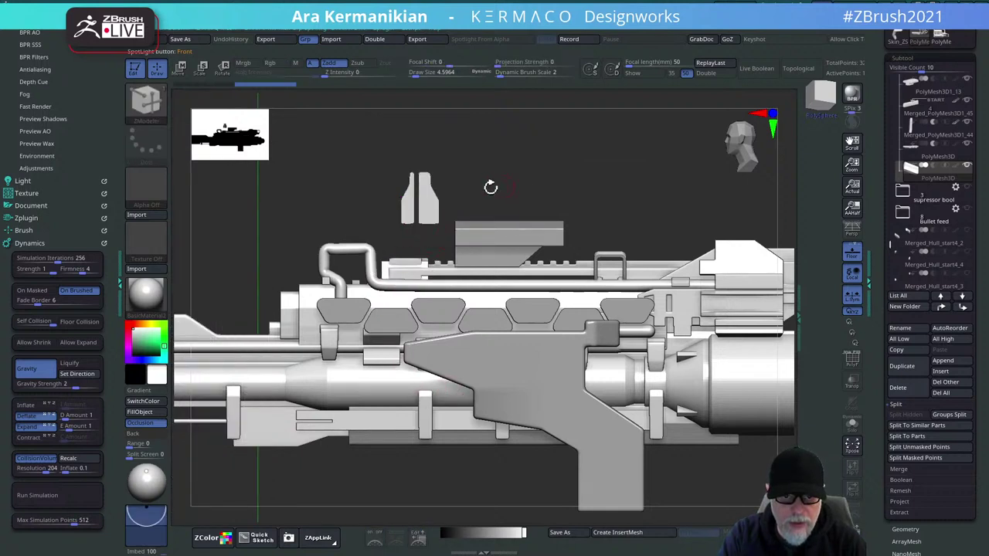
pyautogui.press('w')
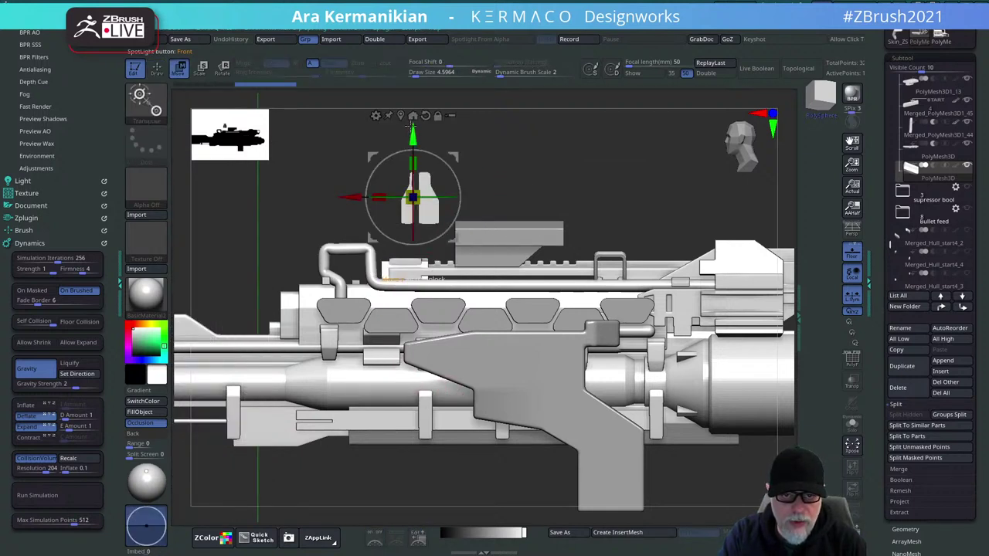
# Move the merged shape's mesh down and forward so it overlaps the front end of the receiver.
pyautogui.moveTo(412, 127); pyautogui.dragTo(414, 244)
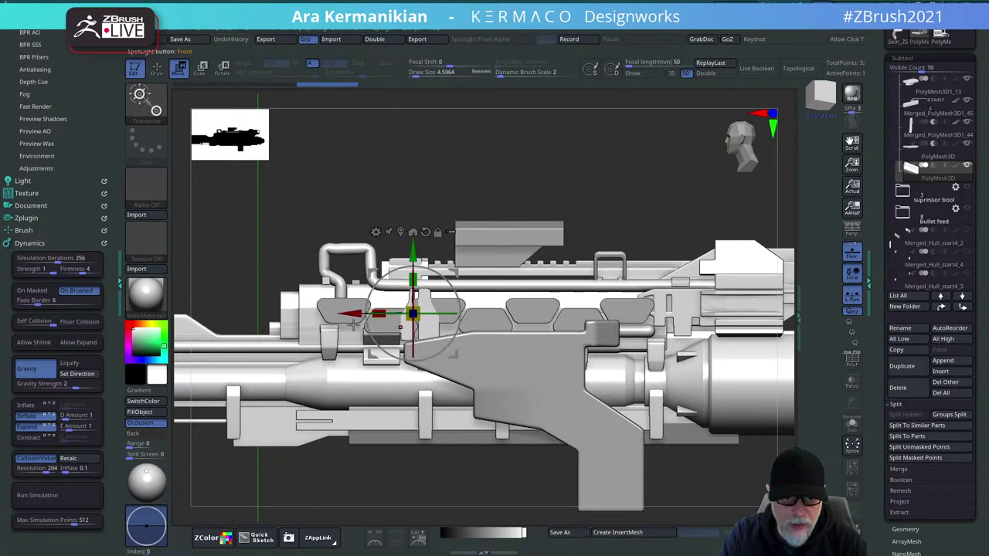
pyautogui.moveTo(351, 314); pyautogui.dragTo(270, 314)
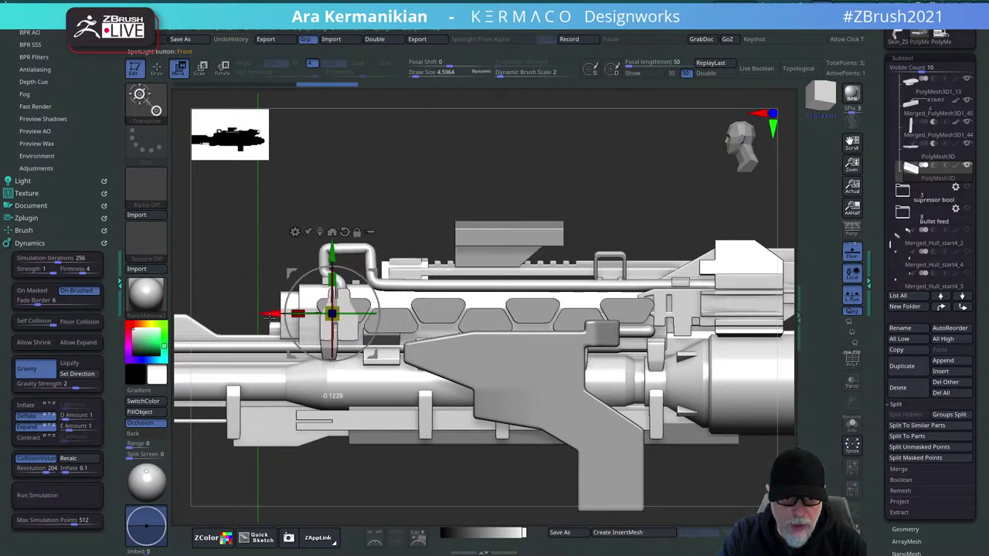
pyautogui.moveTo(332, 248); pyautogui.dragTo(332, 252)
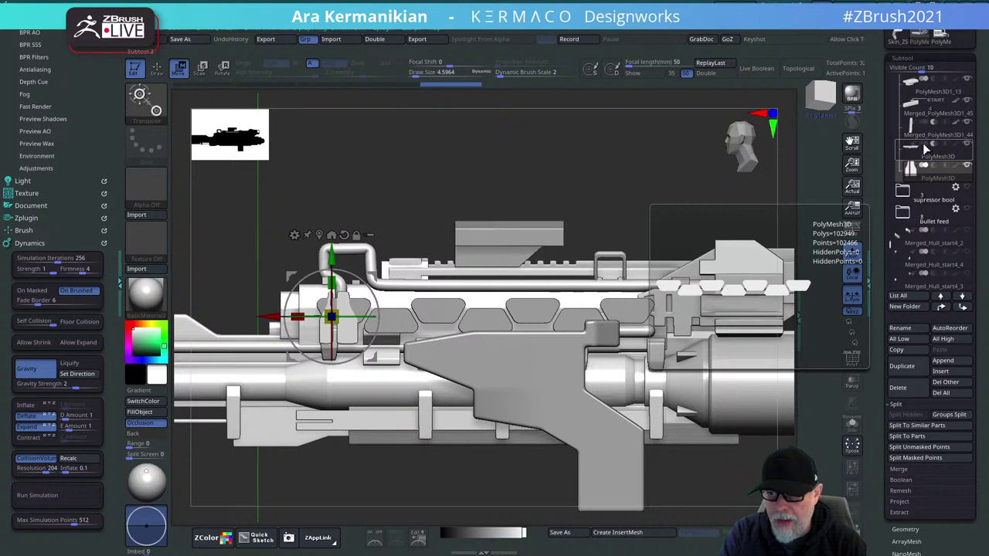
# Hide the row of hexagonal cutters and turn on Live Boolean so the merged bottle shape cuts into the receiver.
pyautogui.click(966, 146)
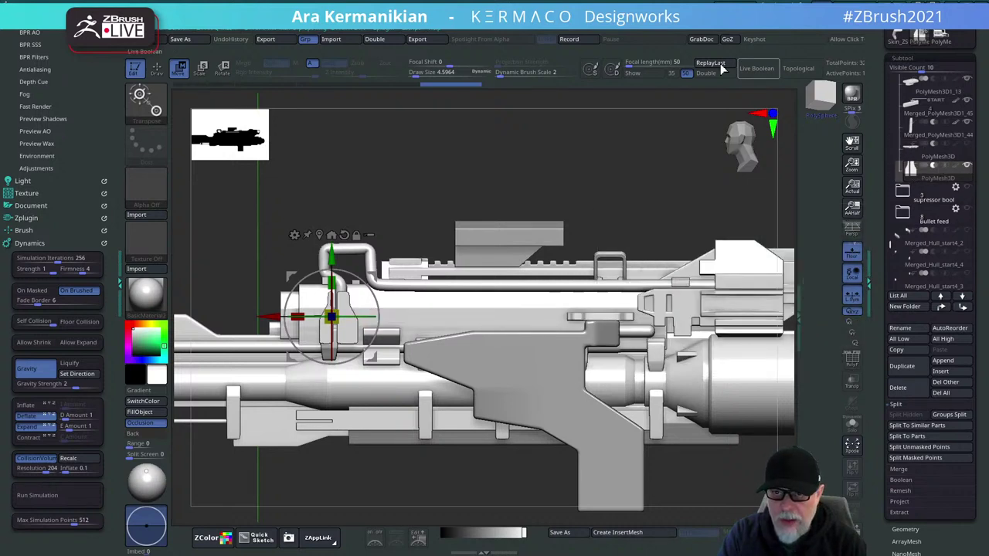
pyautogui.click(756, 68)
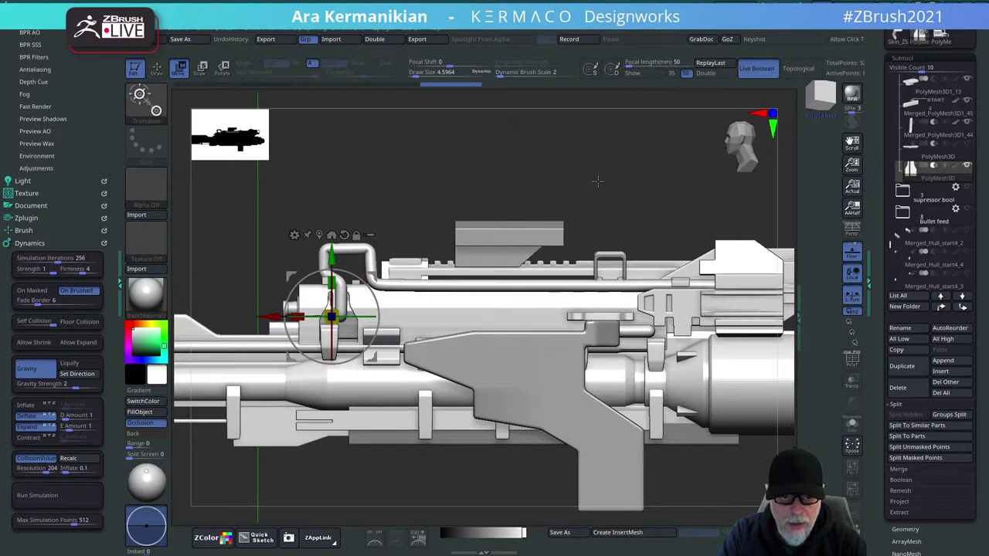
pyautogui.moveTo(598, 180); pyautogui.dragTo(572, 181)
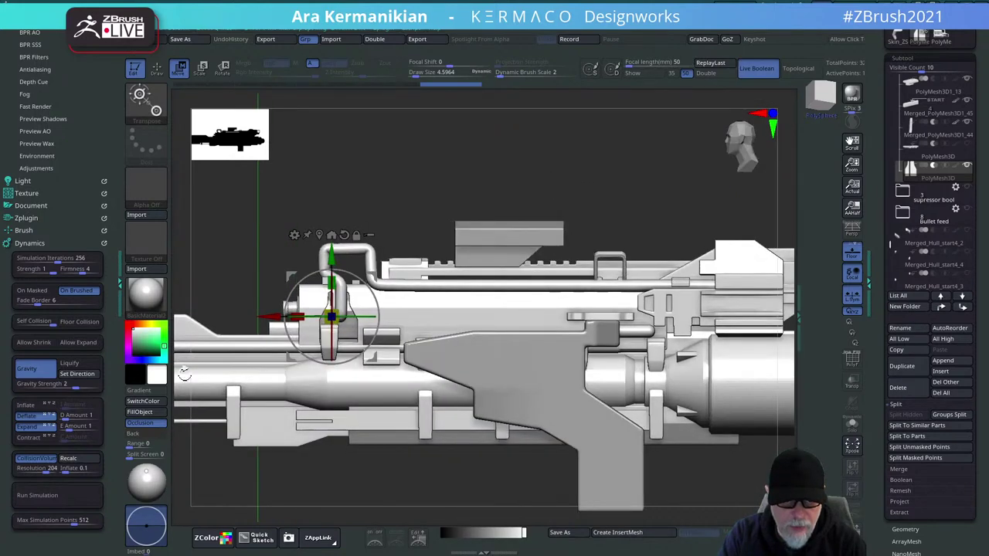
# Repeat the bottle-shaped cutter as evenly spaced copies along the receiver, clear the mask and nudge the cutters' height slightly.
pyautogui.moveTo(272, 316); pyautogui.dragTo(581, 340)
pyautogui.moveTo(564, 167); pyautogui.dragTo(610, 171)
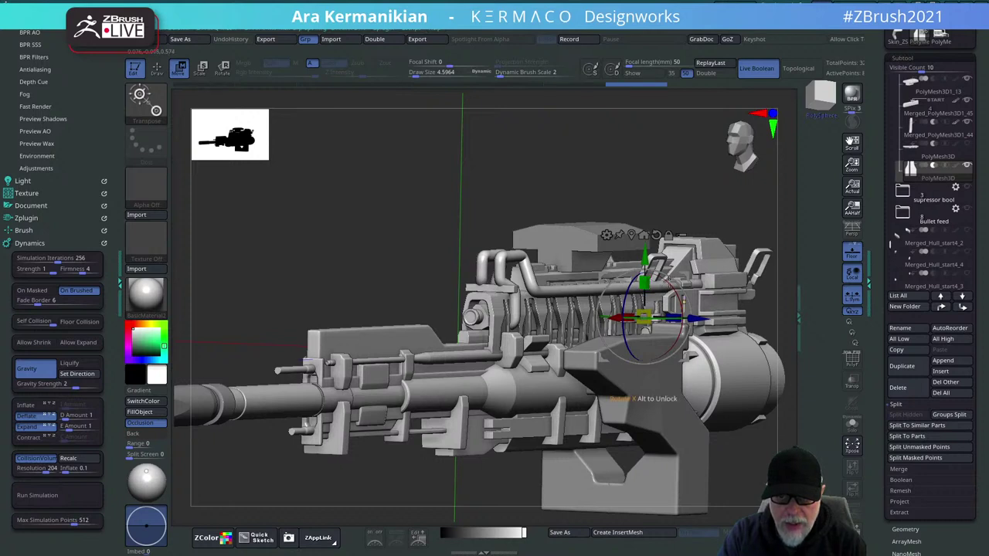
pyautogui.keyDown('ctrl'); pyautogui.moveTo(601, 165); pyautogui.dragTo(653, 187); pyautogui.keyUp('ctrl')
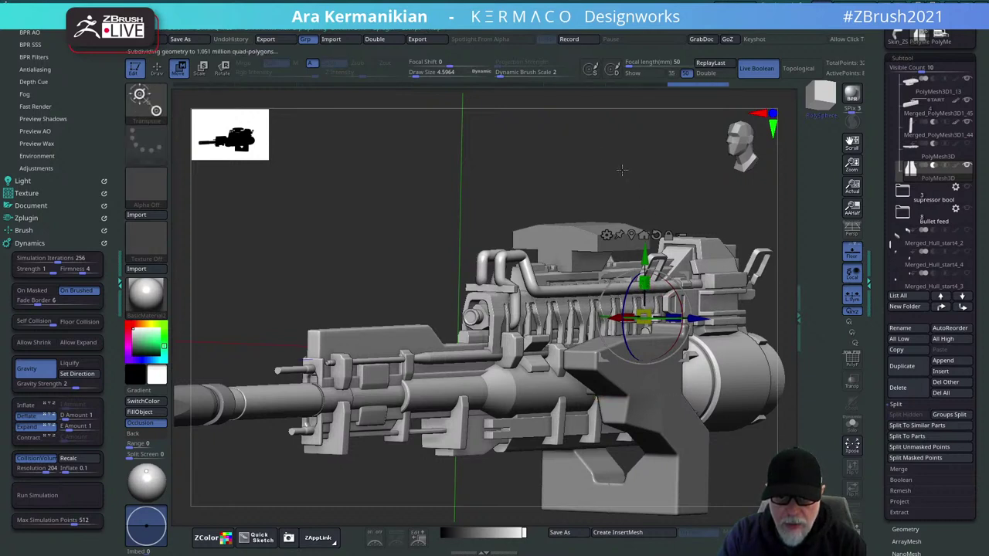
pyautogui.moveTo(622, 170); pyautogui.dragTo(587, 163)
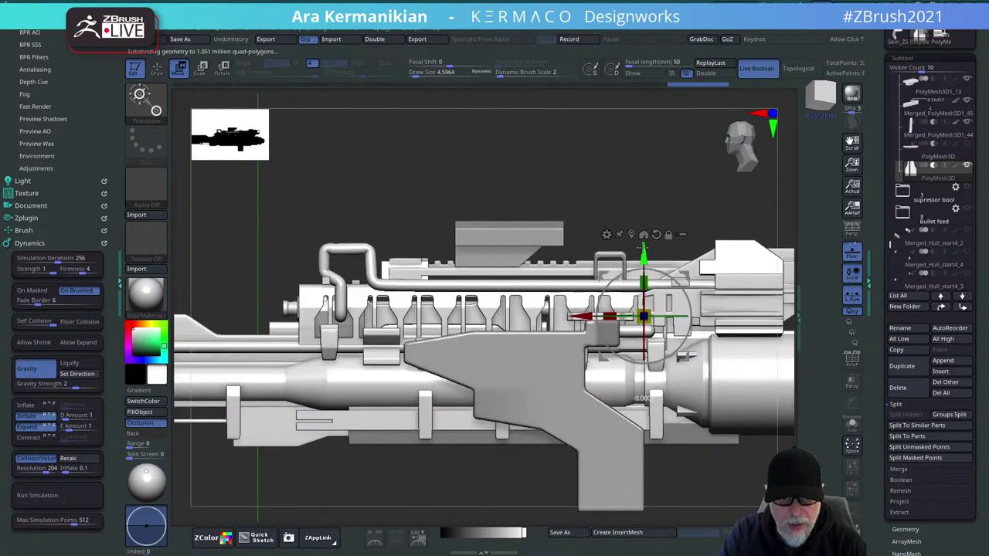
pyautogui.moveTo(644, 257); pyautogui.dragTo(644, 251)
# Choose a gray colour for filling the cutters and the receiver body Merged_PolyMesh3D1_45, subdividing the body for the fill.
pyautogui.moveTo(566, 159)
pyautogui.keyDown('alt'); pyautogui.mouseDown()
pyautogui.moveTo(540, 161)
pyautogui.moveTo(600, 192)
pyautogui.moveTo(568, 186)
pyautogui.moveTo(598, 185)
pyautogui.moveTo(278, 259)
pyautogui.mouseUp(); pyautogui.keyUp('alt')
pyautogui.press('q')
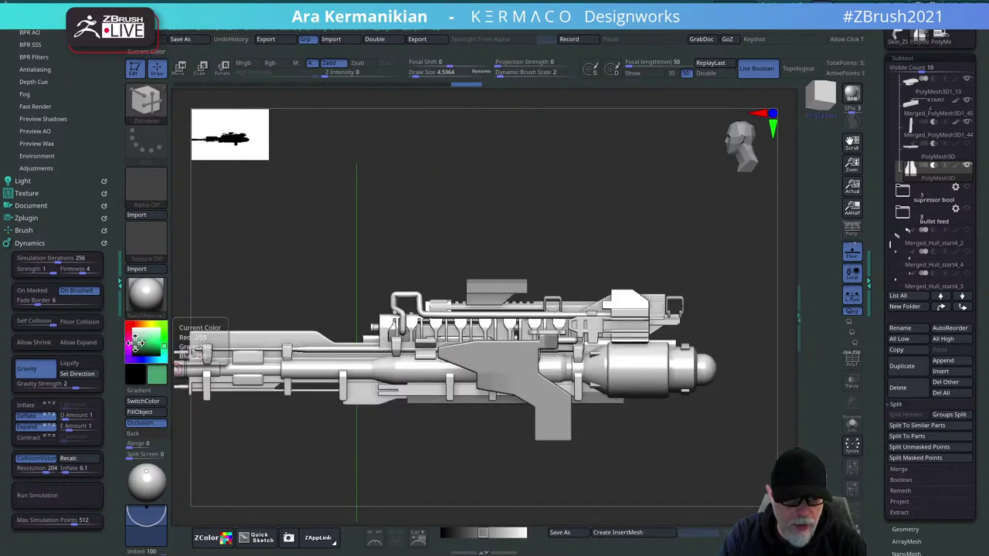
pyautogui.moveTo(118, 344); pyautogui.dragTo(129, 342)
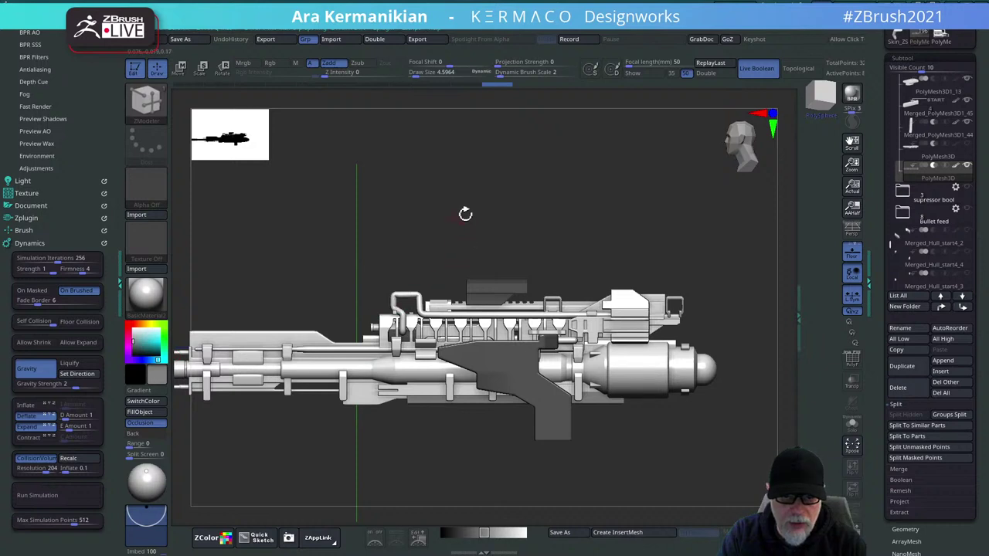
pyautogui.moveTo(465, 214); pyautogui.dragTo(510, 185)
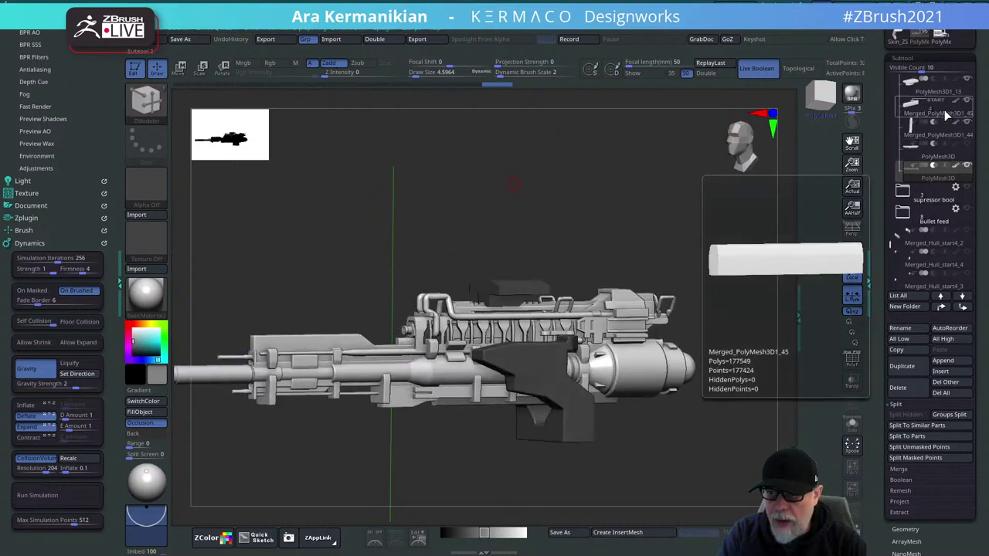
pyautogui.hotkey('ctrl', 'd')
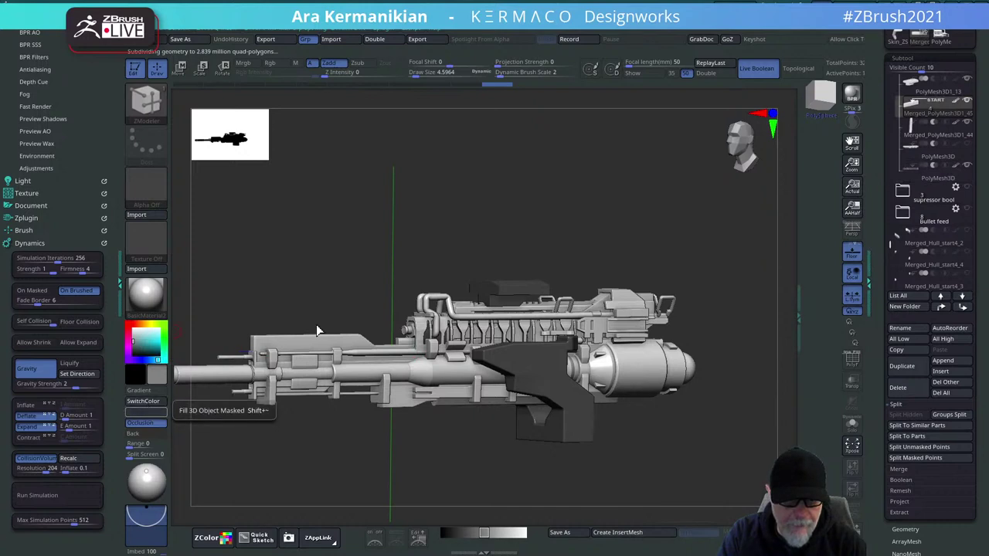
pyautogui.moveTo(585, 190); pyautogui.dragTo(580, 196)
pyautogui.keyDown('alt'); pyautogui.moveTo(178, 334); pyautogui.dragTo(127, 326); pyautogui.keyUp('alt')
pyautogui.moveTo(644, 192)
pyautogui.mouseDown()
pyautogui.moveTo(630, 183)
pyautogui.moveTo(600, 194)
pyautogui.moveTo(609, 187)
pyautogui.moveTo(594, 182)
pyautogui.moveTo(558, 192)
pyautogui.moveTo(617, 201)
pyautogui.moveTo(548, 203)
pyautogui.moveTo(628, 181)
pyautogui.mouseUp()
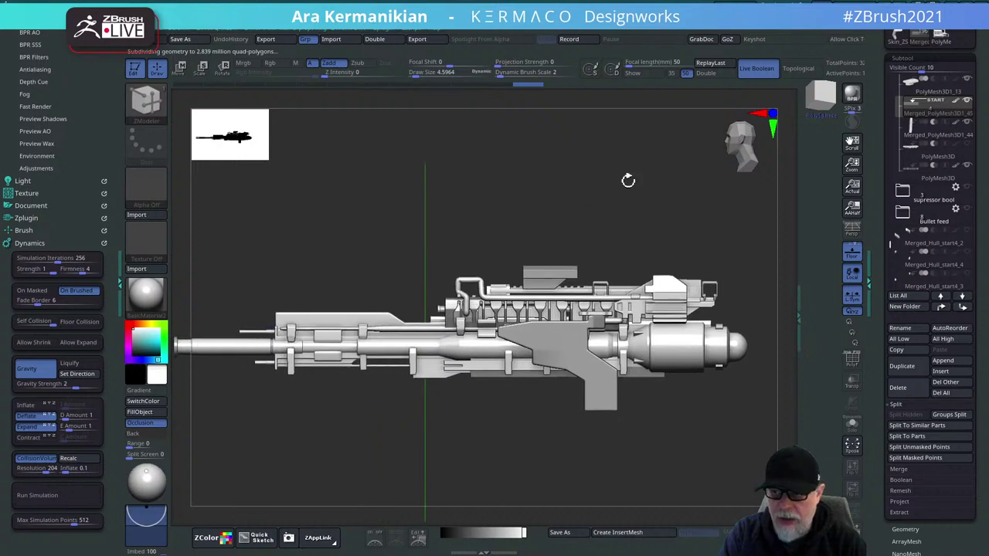
# Hide the row of bottle-shaped cutters and make the hidden hexagonal cutter subtool active.
pyautogui.click(931, 176)
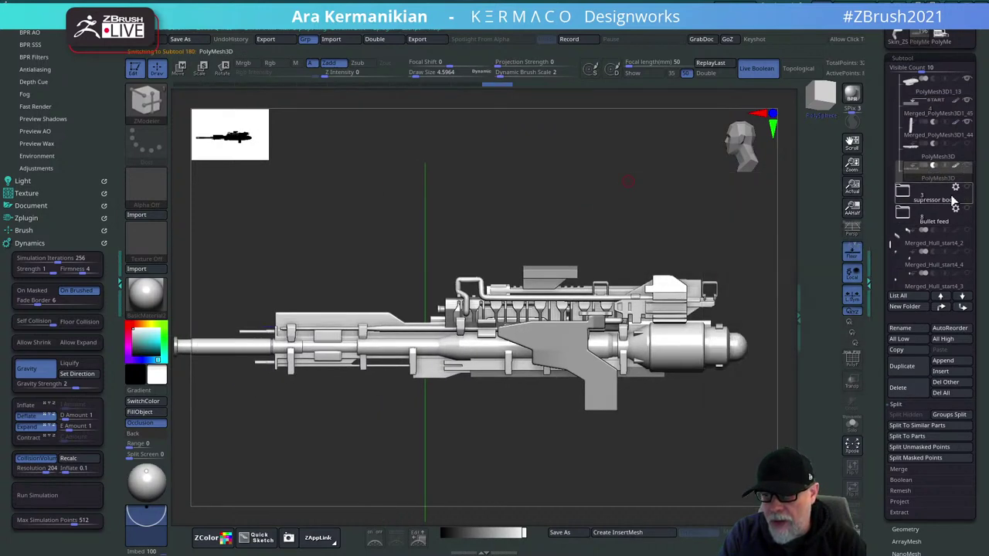
pyautogui.click(931, 154)
pyautogui.click(931, 155)
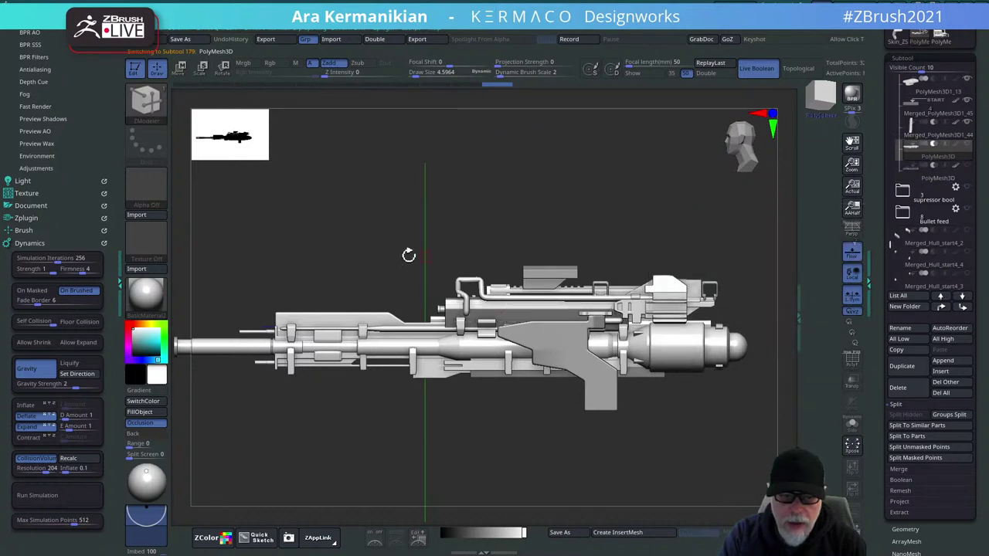
# Load the AK_HardSurface Spotlight set with the rounded X shape and scale it to fit the view.
pyautogui.press(',')
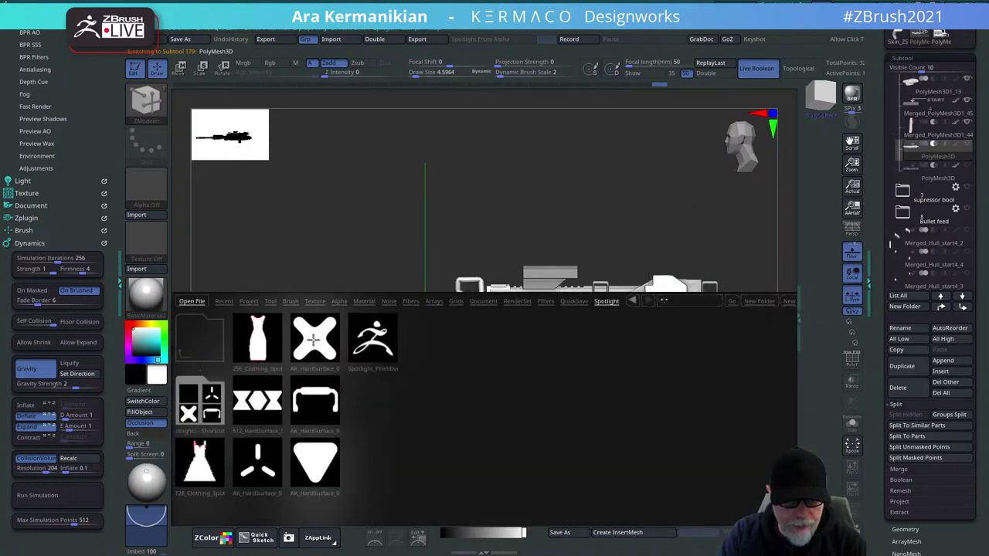
pyautogui.doubleClick(312, 338)
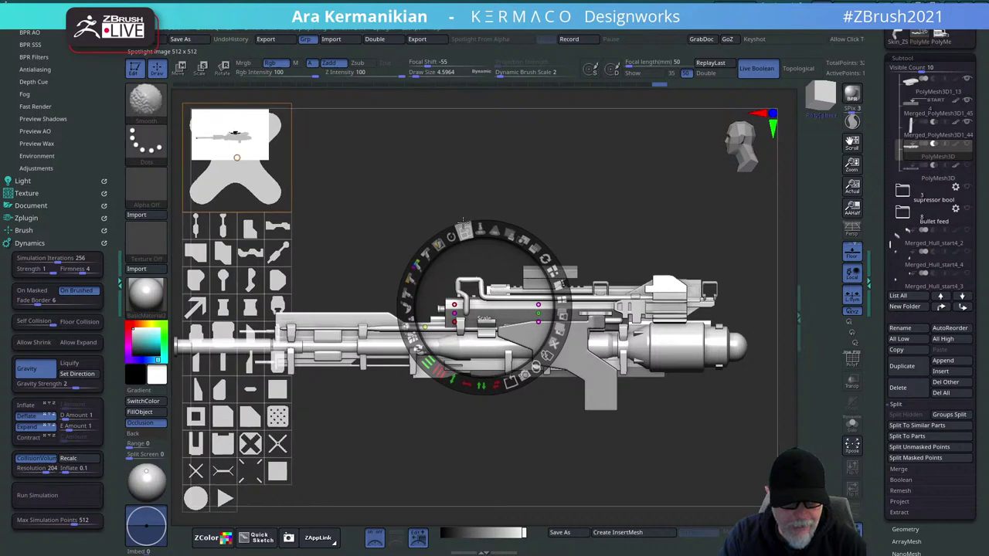
pyautogui.keyDown('shift'); pyautogui.moveTo(463, 224); pyautogui.dragTo(417, 221); pyautogui.keyUp('shift')
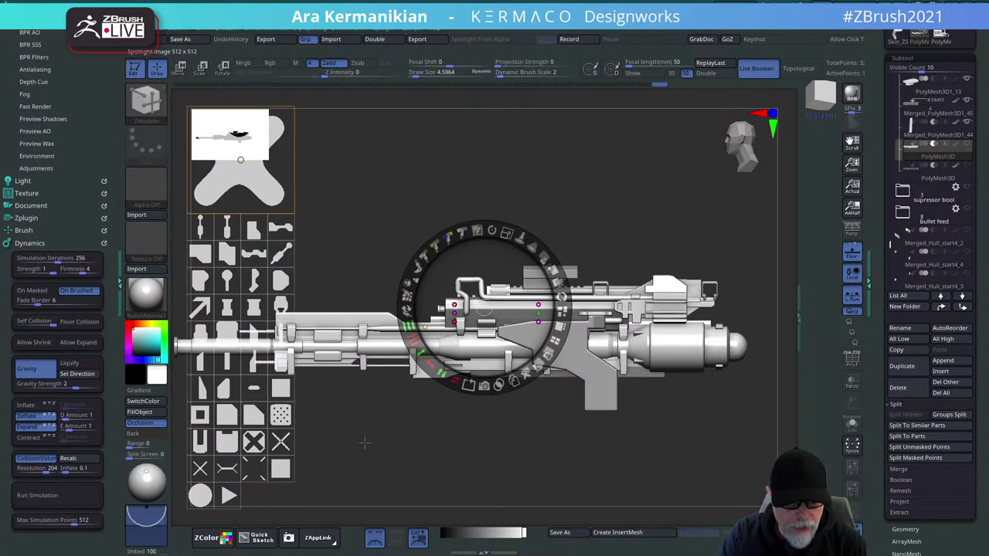
# Load the AK_HardSurface Spotlight set with the rounded triangle and scale it until all its shapes fit in view.
pyautogui.press(',')
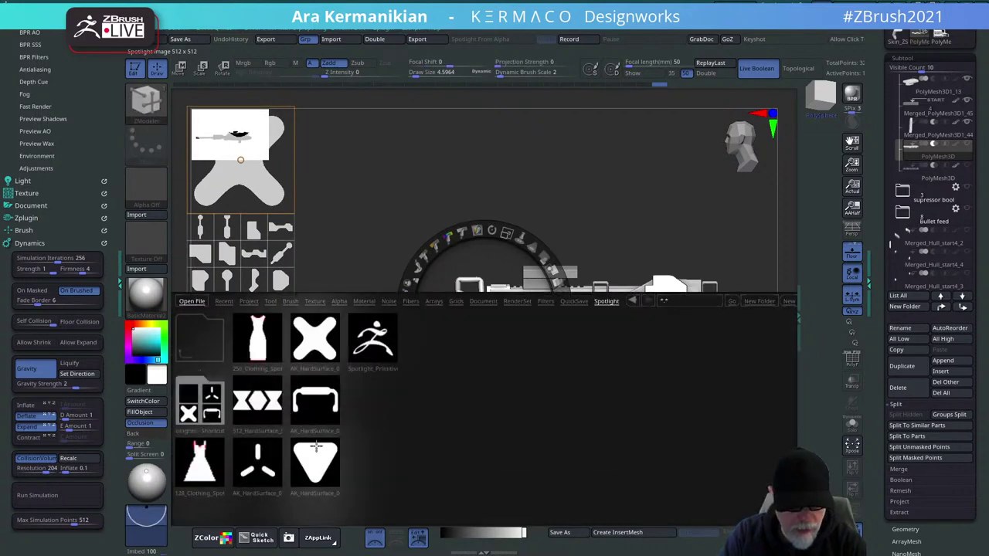
pyautogui.doubleClick(318, 475)
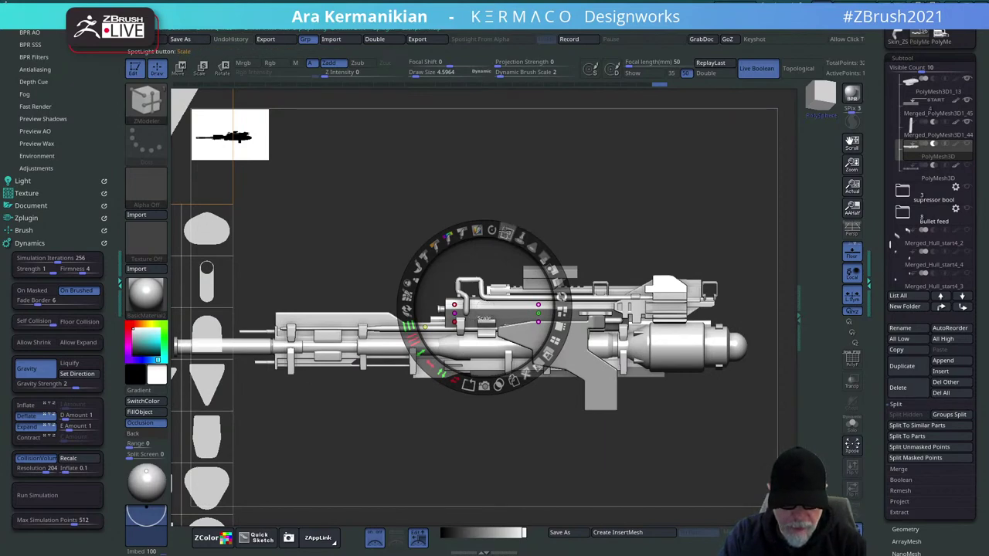
pyautogui.keyDown('shift'); pyautogui.moveTo(505, 232); pyautogui.dragTo(459, 219); pyautogui.keyUp('shift')
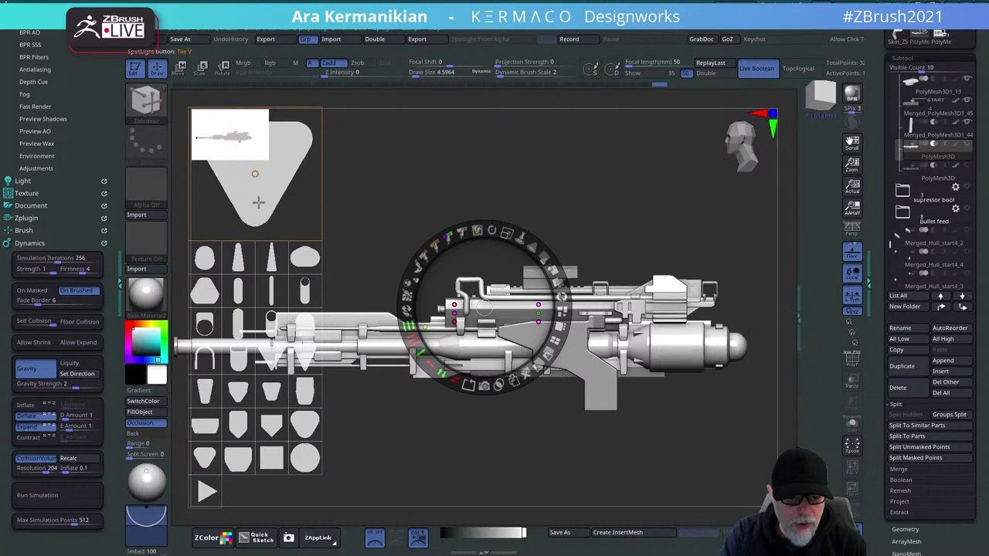
# Pick the small rounded-triangle shape from the Spotlight set and place it over the front of the receiver.
pyautogui.click(225, 463)
pyautogui.click(204, 460)
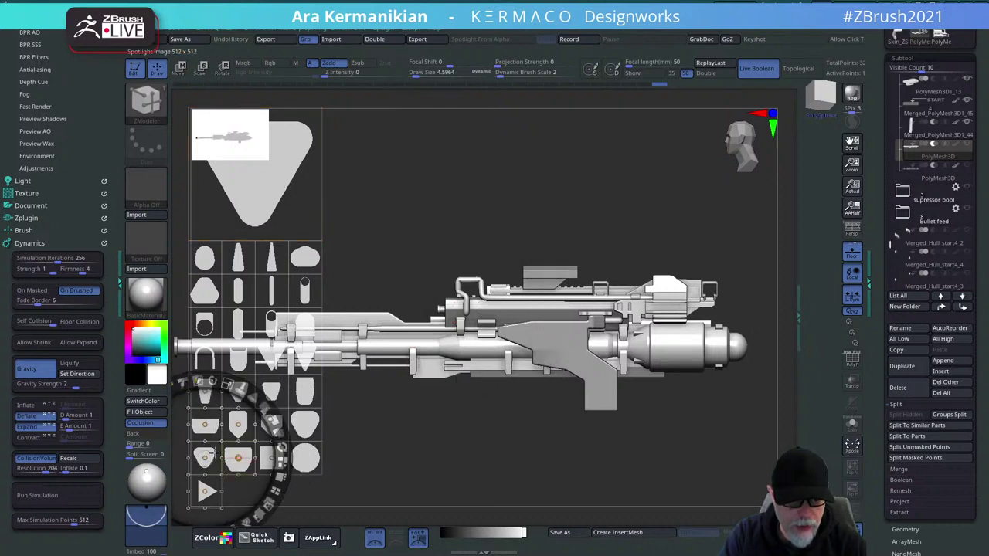
pyautogui.moveTo(211, 453); pyautogui.dragTo(312, 442)
pyautogui.click(216, 455)
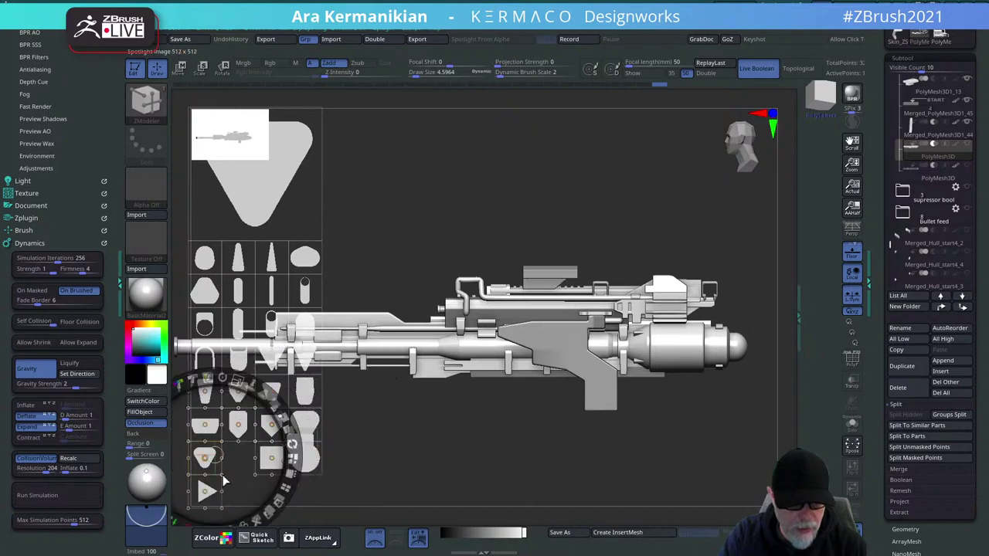
pyautogui.moveTo(224, 483); pyautogui.dragTo(473, 193)
pyautogui.moveTo(498, 114); pyautogui.dragTo(445, 210)
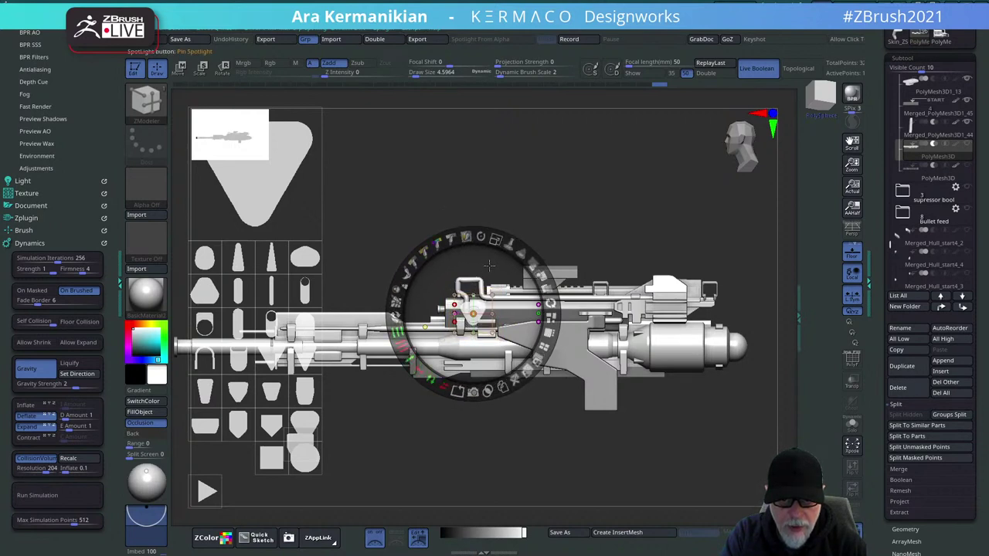
pyautogui.moveTo(489, 266); pyautogui.dragTo(482, 267)
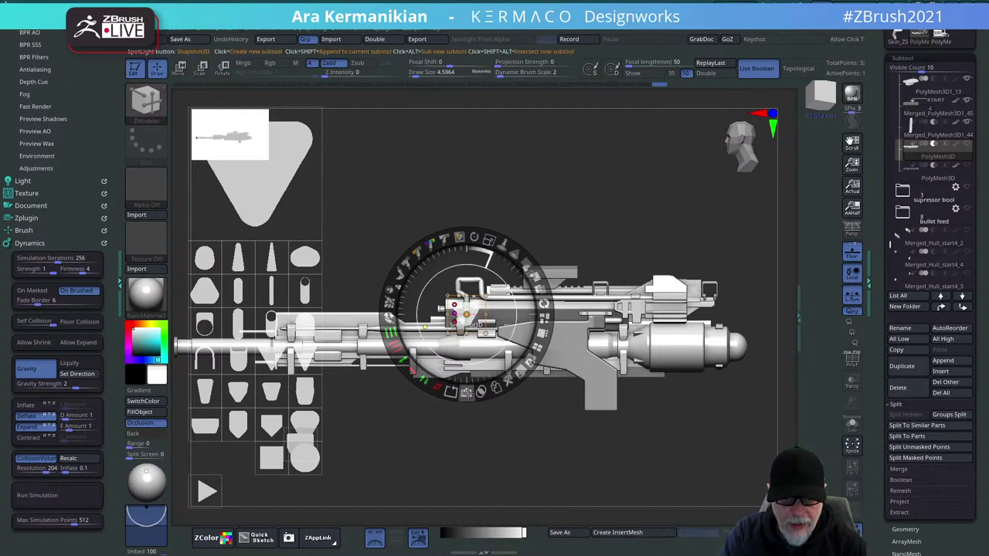
# Convert the rounded triangle to a mesh with Snapshot3D, hide Spotlight and show the Move gizmo on the mesh.
pyautogui.click(467, 392)
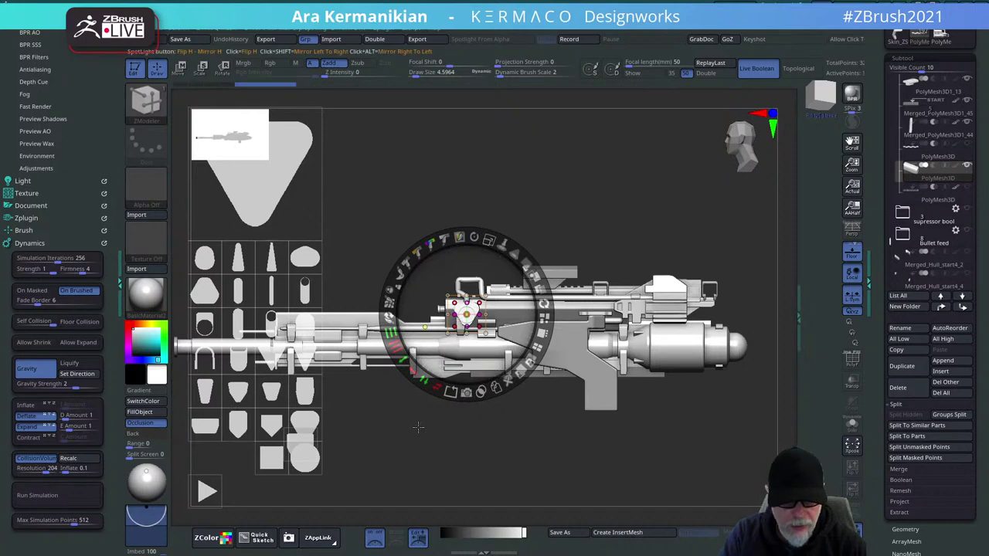
pyautogui.hotkey('shift', 'z')
pyautogui.moveTo(532, 208)
pyautogui.mouseDown()
pyautogui.moveTo(578, 213)
pyautogui.moveTo(549, 211)
pyautogui.mouseUp()
pyautogui.press('w')
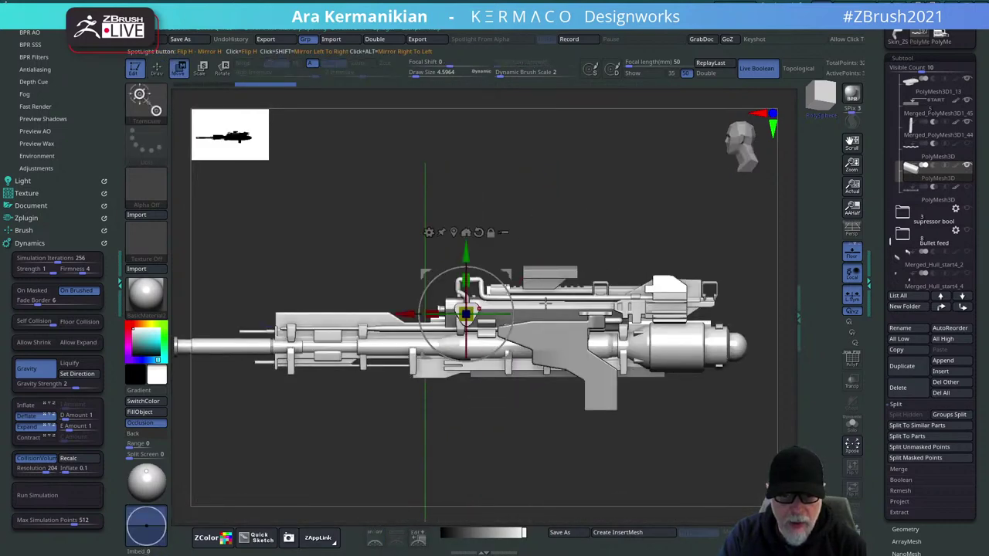
# Duplicate the rounded triangle along the receiver, rotate the copy 180 degrees and shift it back toward the original.
pyautogui.press('ctrl')
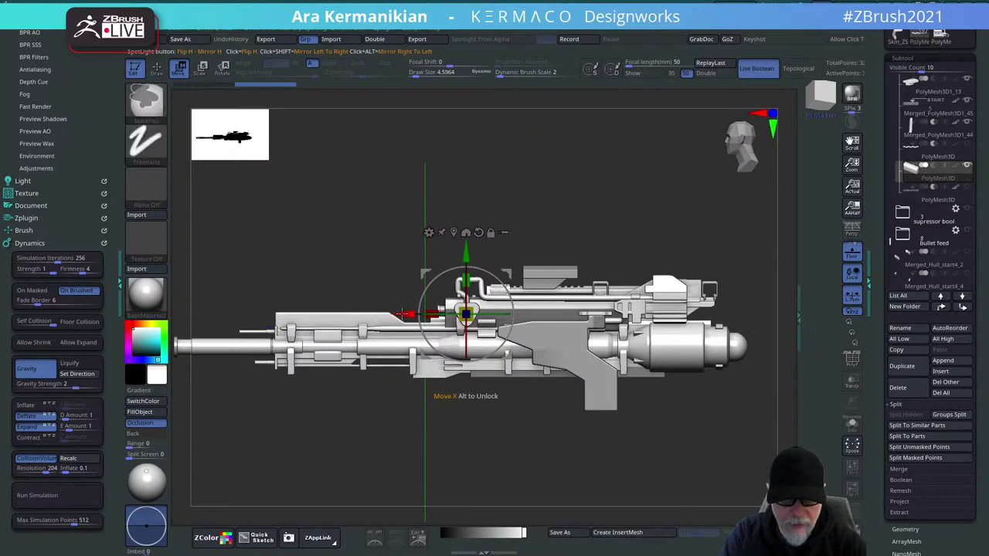
pyautogui.moveTo(403, 313); pyautogui.dragTo(431, 316)
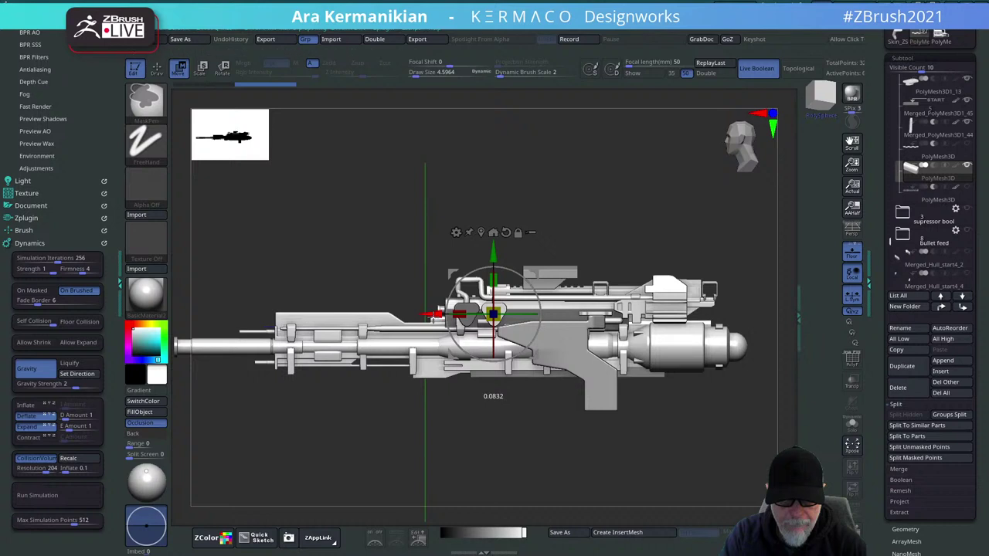
pyautogui.keyDown('shift'); pyautogui.moveTo(534, 283); pyautogui.dragTo(442, 354); pyautogui.keyUp('shift')
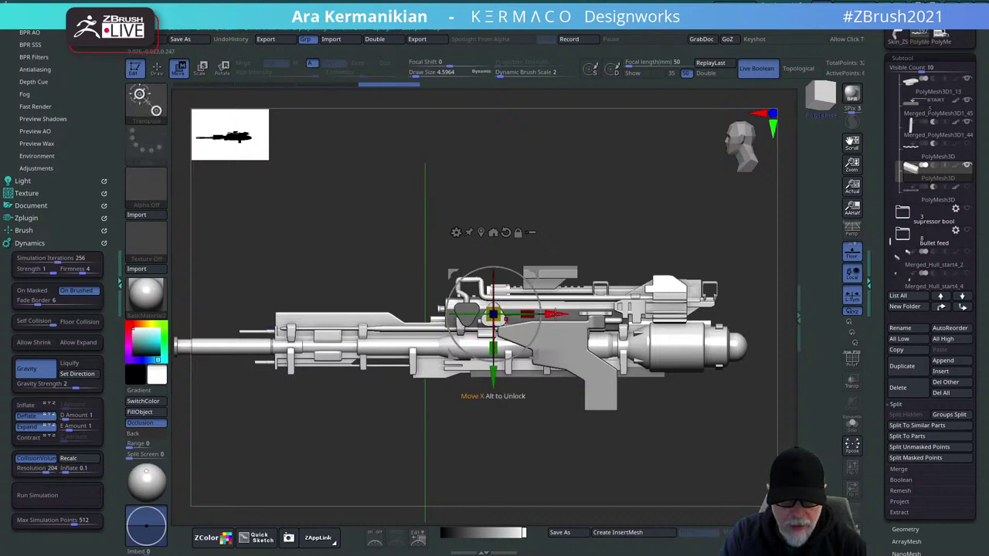
pyautogui.moveTo(551, 315); pyautogui.dragTo(547, 315)
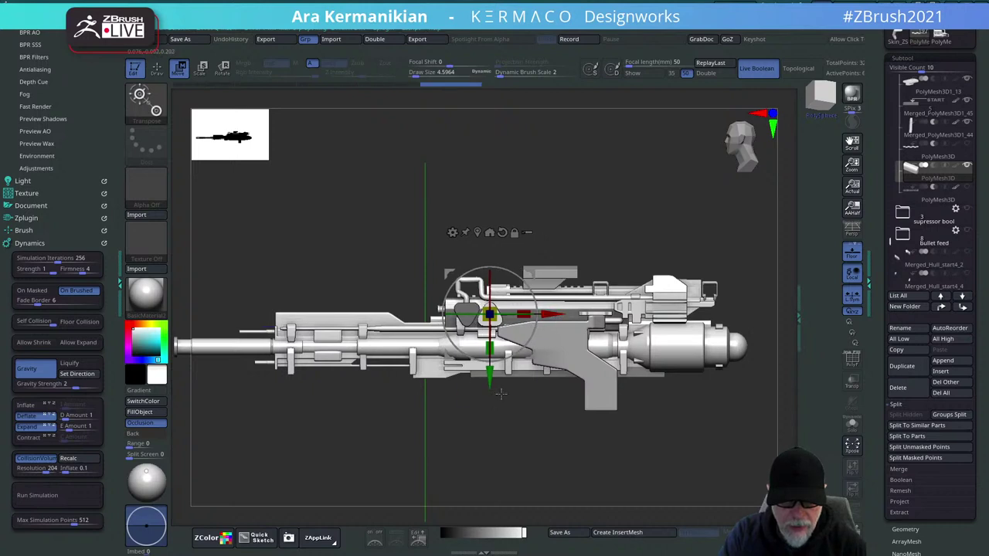
# Slightly enlarge the flipped rounded triangle and nudge its position so it nests evenly beside the original on the receiver.
pyautogui.keyDown('alt'); pyautogui.moveTo(485, 380); pyautogui.dragTo(485, 384); pyautogui.keyUp('alt')
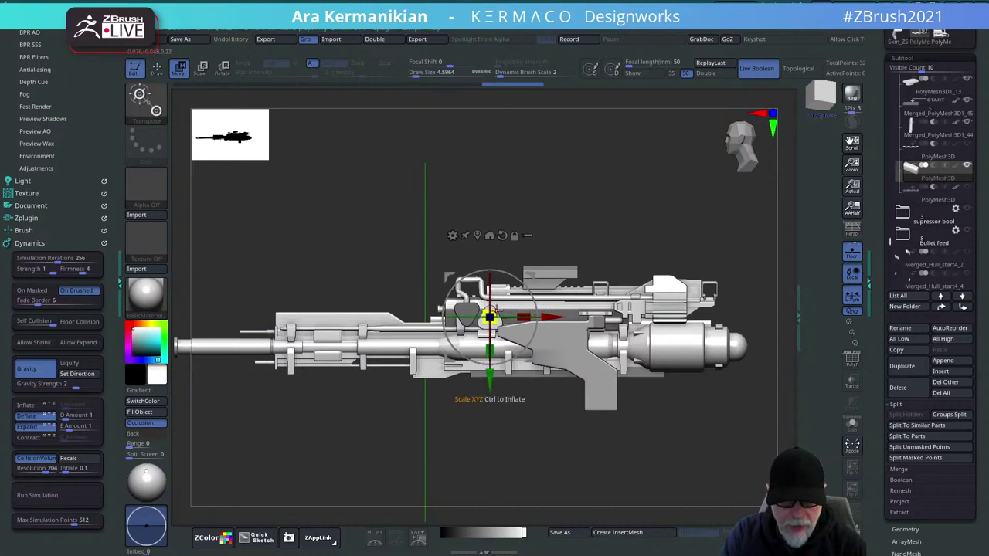
pyautogui.moveTo(490, 316); pyautogui.dragTo(493, 317)
pyautogui.moveTo(558, 316); pyautogui.dragTo(555, 315)
pyautogui.keyDown('ctrl'); pyautogui.moveTo(568, 207); pyautogui.dragTo(694, 216, button='right'); pyautogui.keyUp('ctrl')
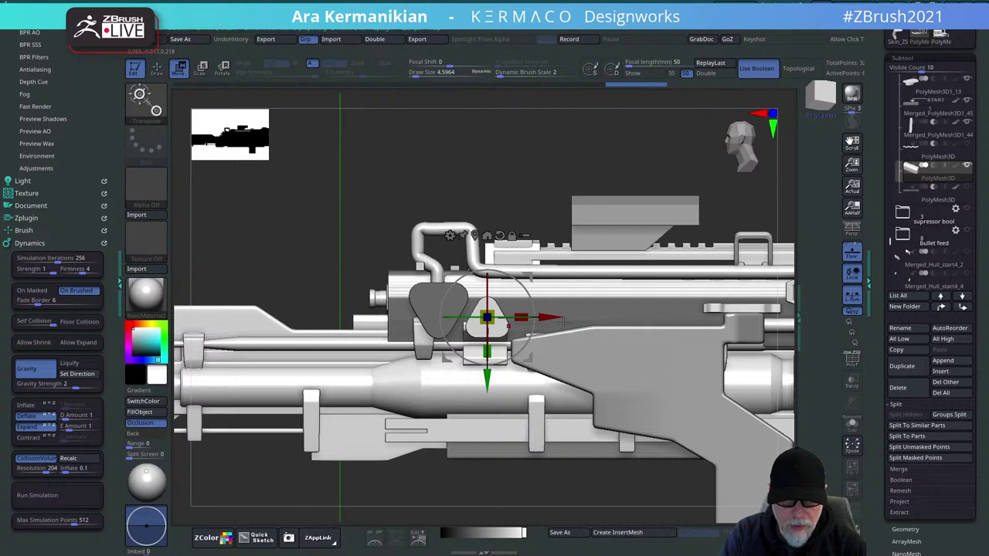
pyautogui.moveTo(552, 317); pyautogui.dragTo(549, 316)
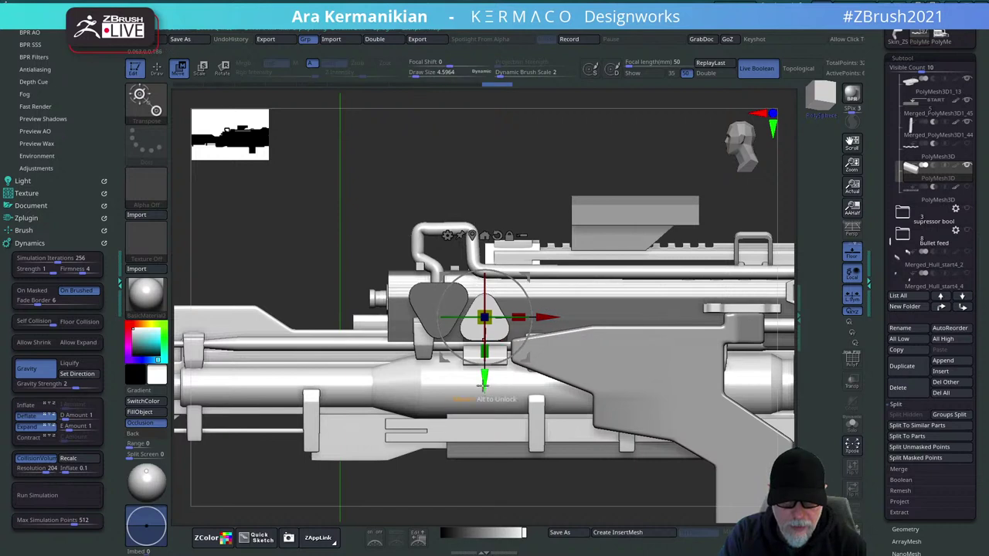
pyautogui.moveTo(483, 384); pyautogui.dragTo(483, 381)
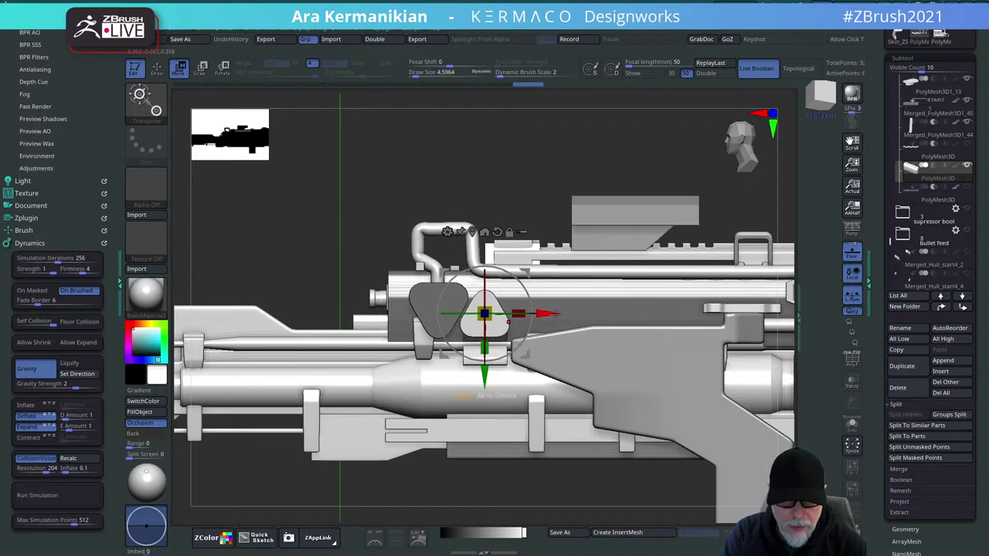
pyautogui.moveTo(546, 313); pyautogui.dragTo(548, 313)
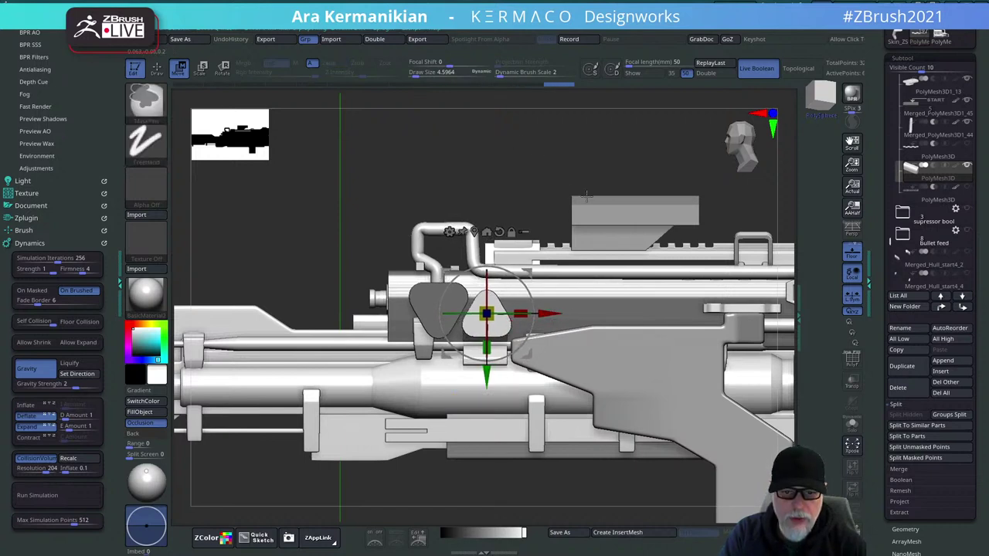
# Repeat the rounded-triangle pair in a row along the full receiver and fine-tune the spacing between the copies.
pyautogui.keyDown('alt'); pyautogui.moveTo(612, 145); pyautogui.dragTo(547, 146); pyautogui.keyUp('alt')
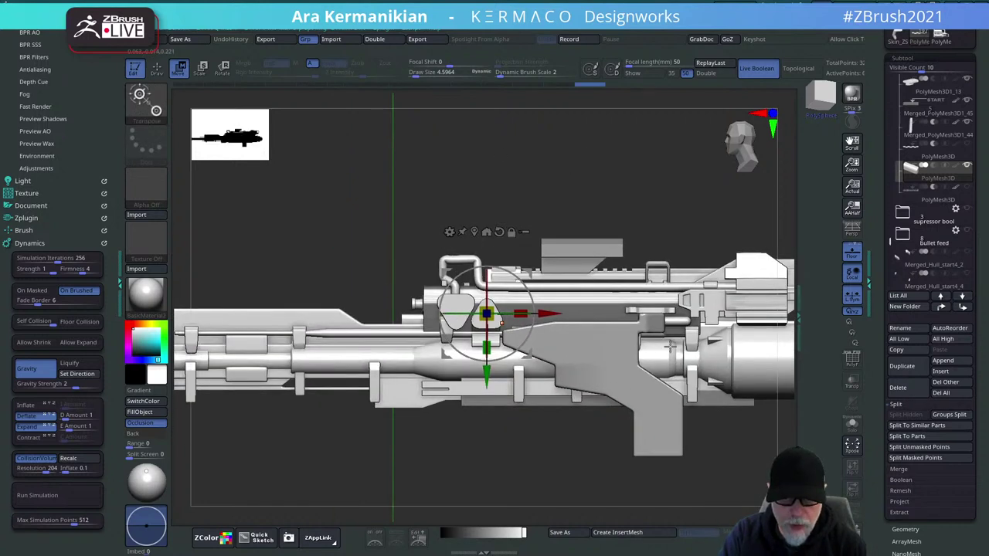
pyautogui.moveTo(548, 313); pyautogui.dragTo(740, 334)
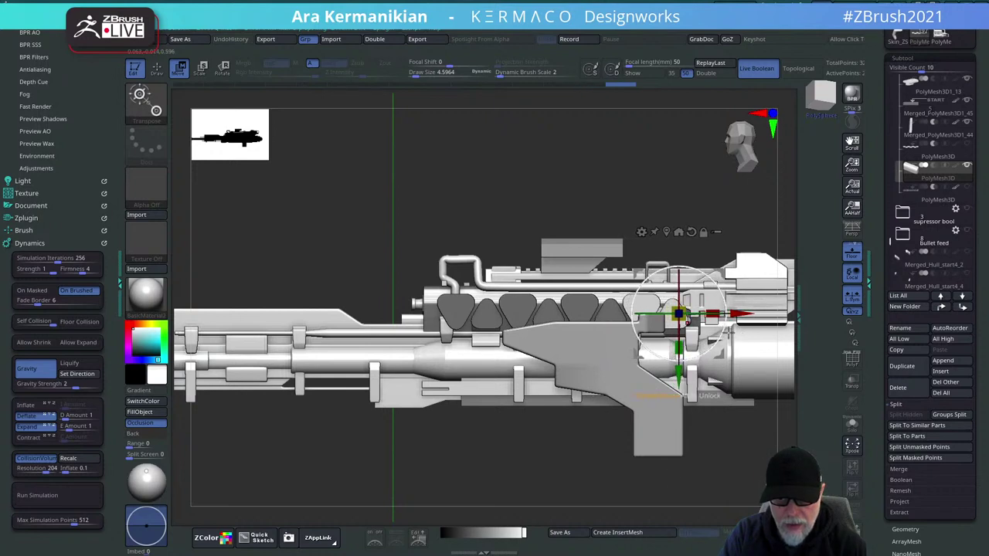
pyautogui.press('ctrl')
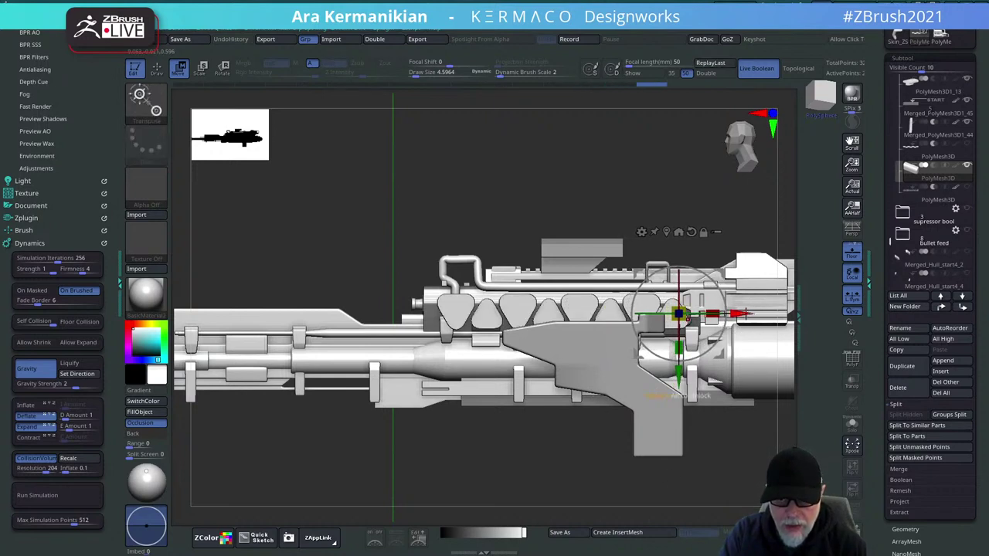
pyautogui.moveTo(746, 310); pyautogui.dragTo(749, 310)
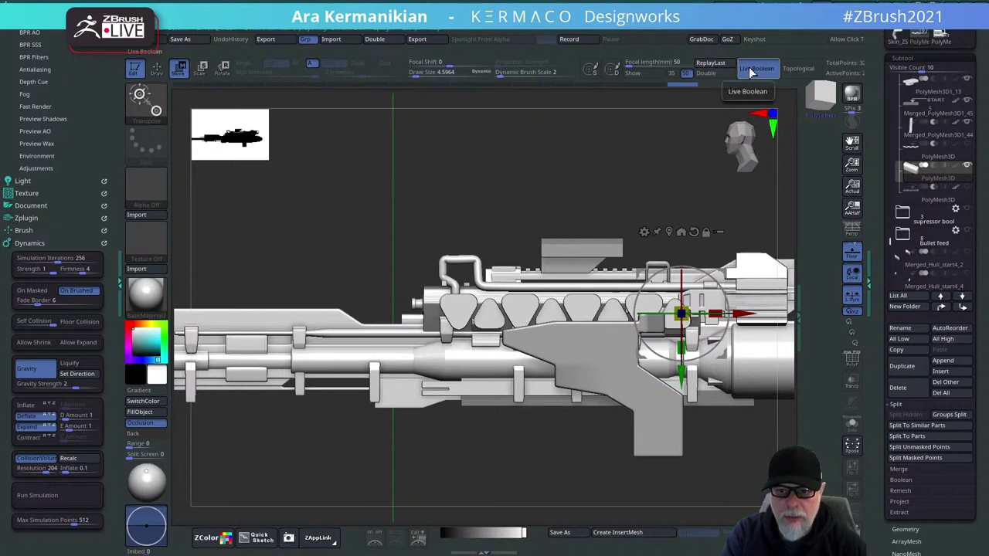
# Subtract the rounded-triangle row from the receiver with Live Boolean, return to Draw mode and toggle the row's visibility to check the cutouts.
pyautogui.click(751, 69)
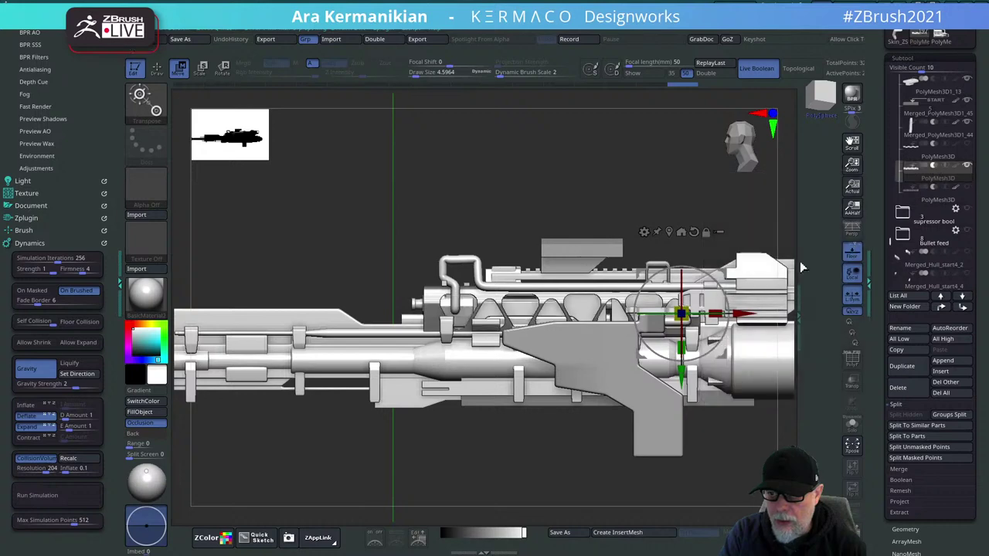
pyautogui.moveTo(578, 172)
pyautogui.mouseDown()
pyautogui.moveTo(654, 170)
pyautogui.moveTo(565, 159)
pyautogui.moveTo(580, 155)
pyautogui.mouseUp()
pyautogui.press('q')
pyautogui.moveTo(648, 209)
pyautogui.mouseDown()
pyautogui.moveTo(647, 237)
pyautogui.moveTo(678, 224)
pyautogui.moveTo(565, 196)
pyautogui.moveTo(657, 199)
pyautogui.moveTo(592, 198)
pyautogui.moveTo(636, 194)
pyautogui.moveTo(473, 298)
pyautogui.mouseUp()
pyautogui.keyDown('alt'); pyautogui.moveTo(603, 197); pyautogui.dragTo(643, 202); pyautogui.keyUp('alt')
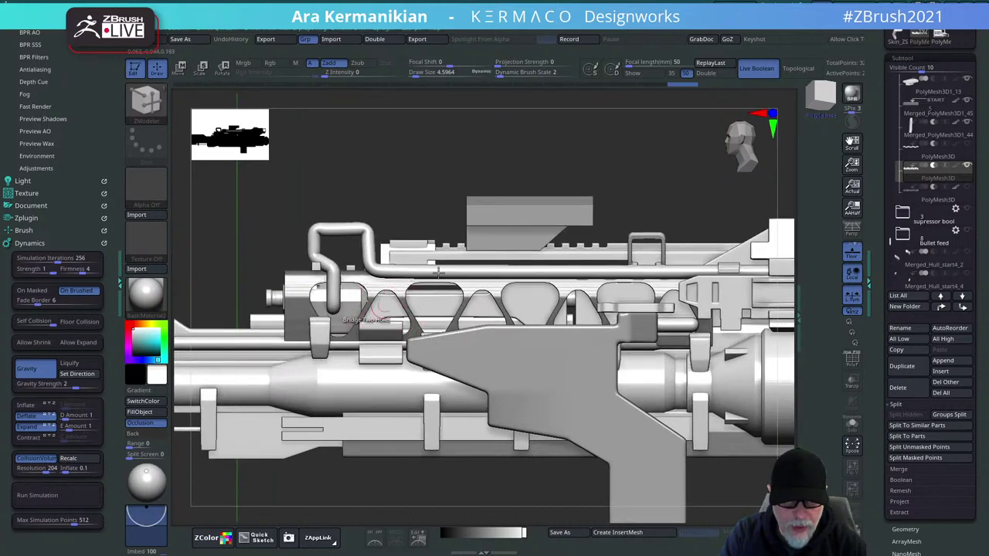
pyautogui.keyDown('alt'); pyautogui.moveTo(567, 152); pyautogui.dragTo(746, 221); pyautogui.keyUp('alt')
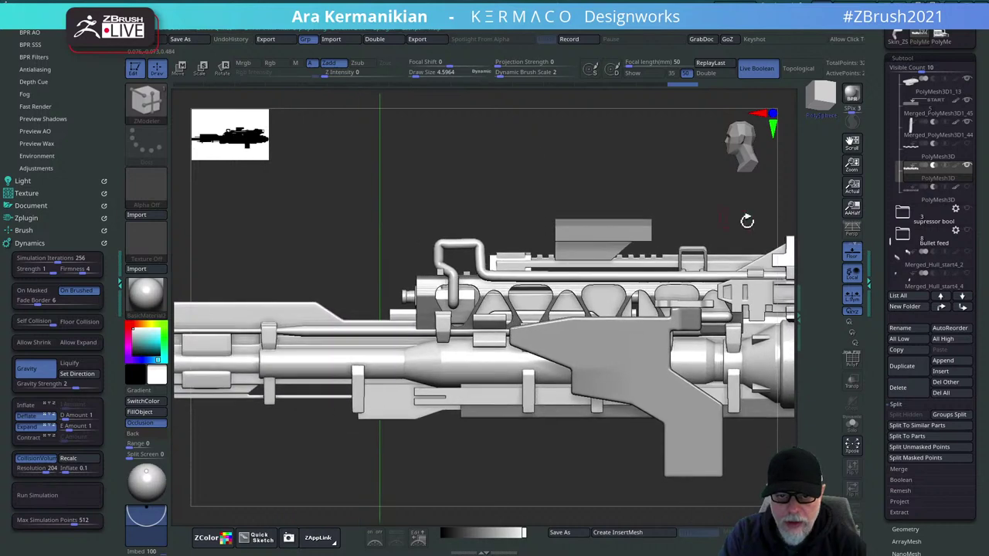
pyautogui.keyDown('alt'); pyautogui.moveTo(699, 176); pyautogui.dragTo(703, 272); pyautogui.keyUp('alt')
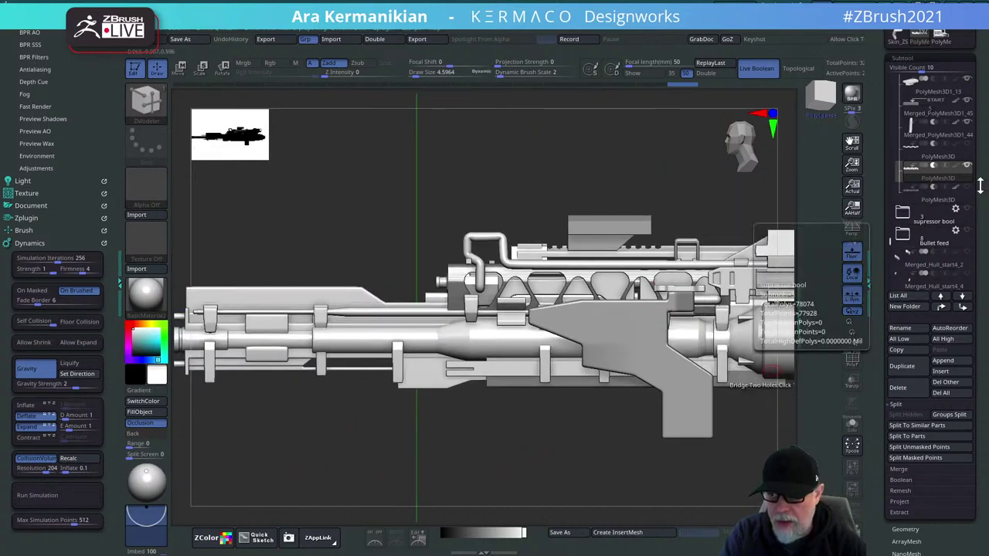
pyautogui.click(968, 166)
pyautogui.click(968, 166)
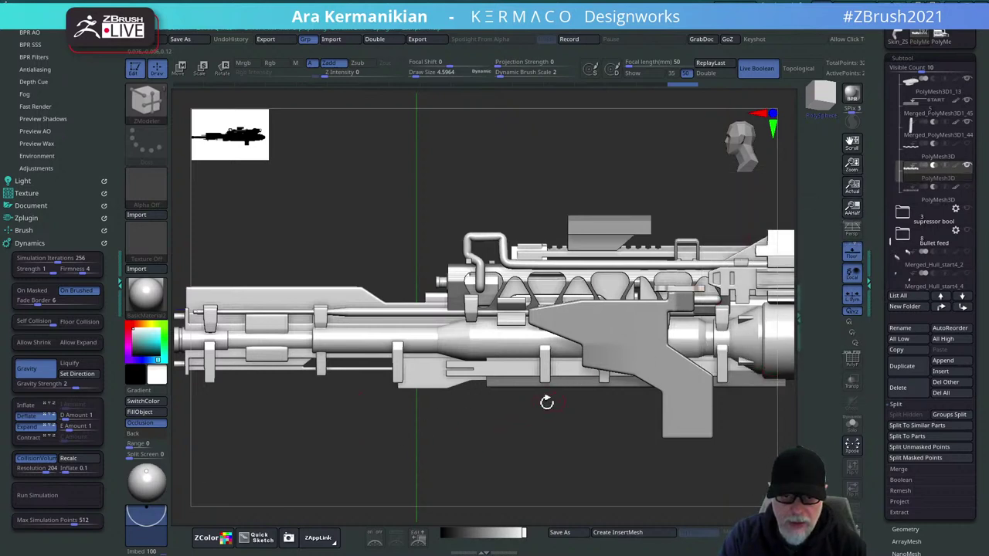
# Open the LightBox library on its Spotlight files.
pyautogui.press(',')
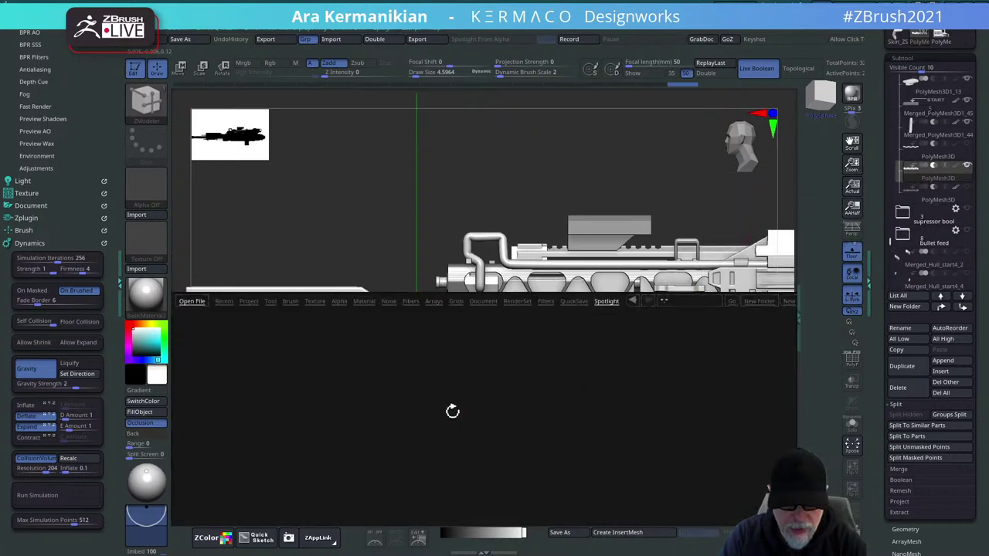
# Load the Spotlight shape set and place its rounded triangle in the empty area above the gun.
pyautogui.doubleClick(314, 465)
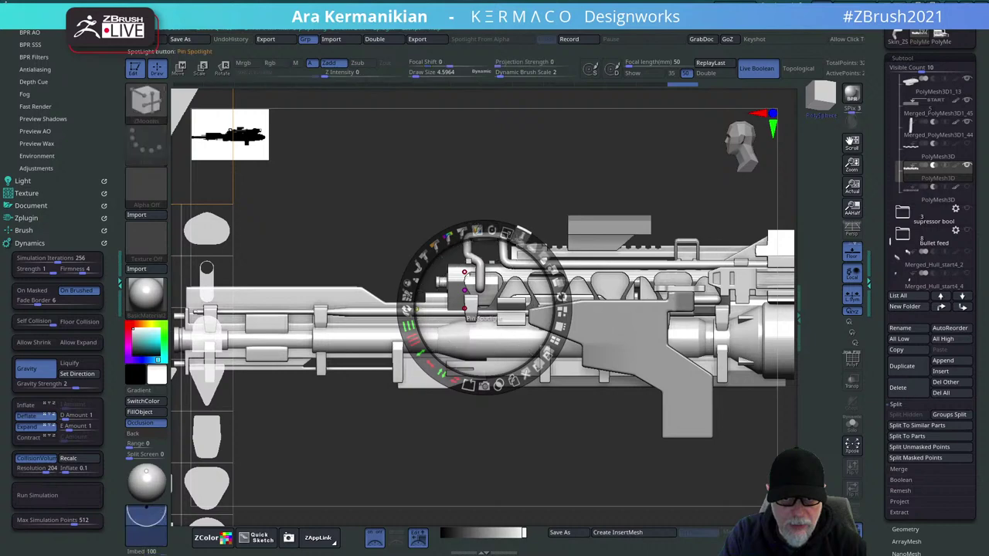
pyautogui.moveTo(508, 234); pyautogui.dragTo(442, 246)
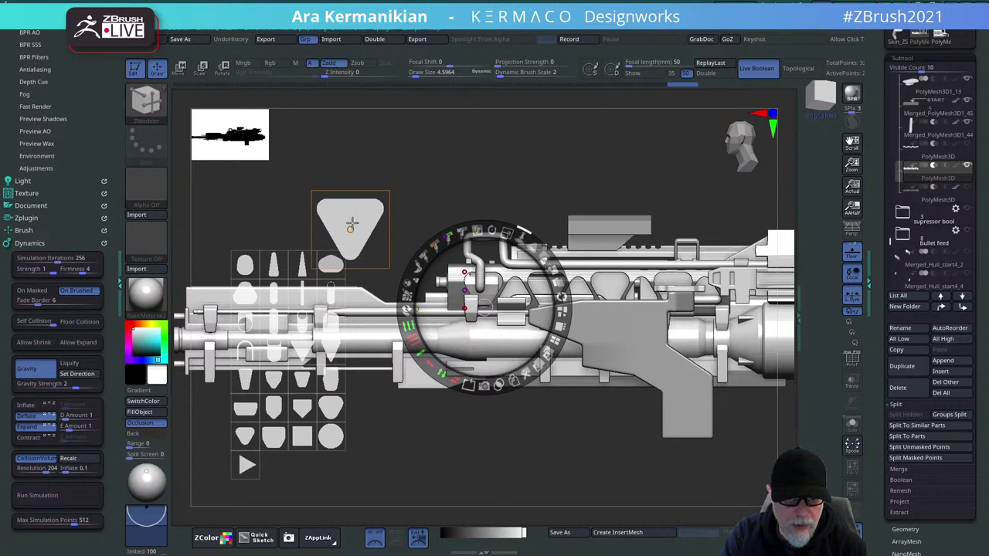
pyautogui.moveTo(351, 226); pyautogui.dragTo(416, 181)
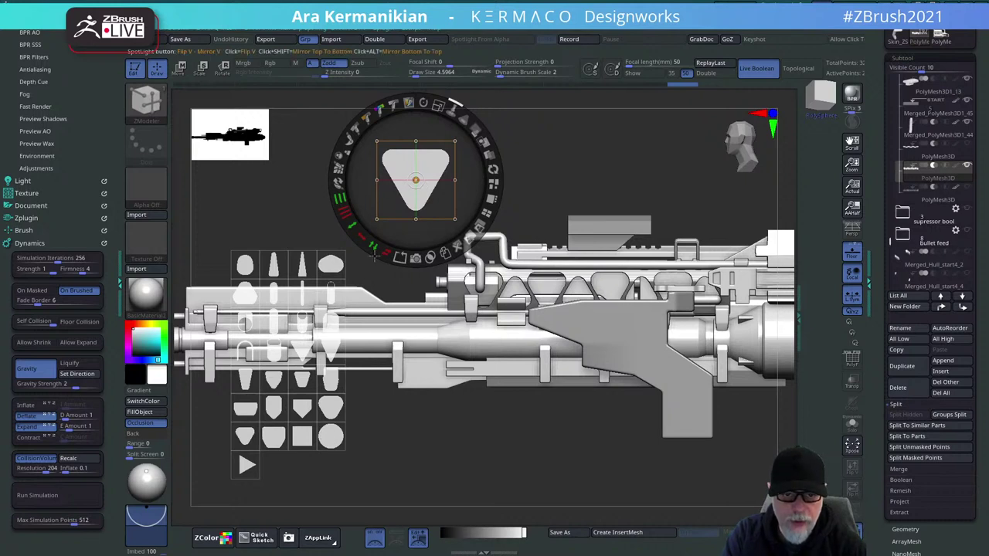
# Stretch the rounded triangle wider, convert it to a mesh with Snapshot3D, and leave Spotlight.
pyautogui.moveTo(364, 238); pyautogui.dragTo(327, 227)
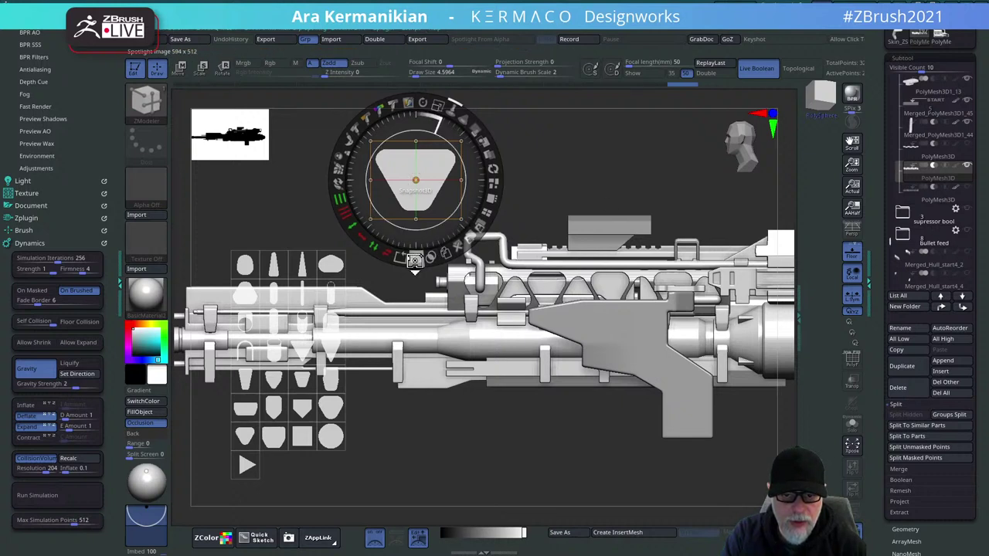
pyautogui.click(416, 259)
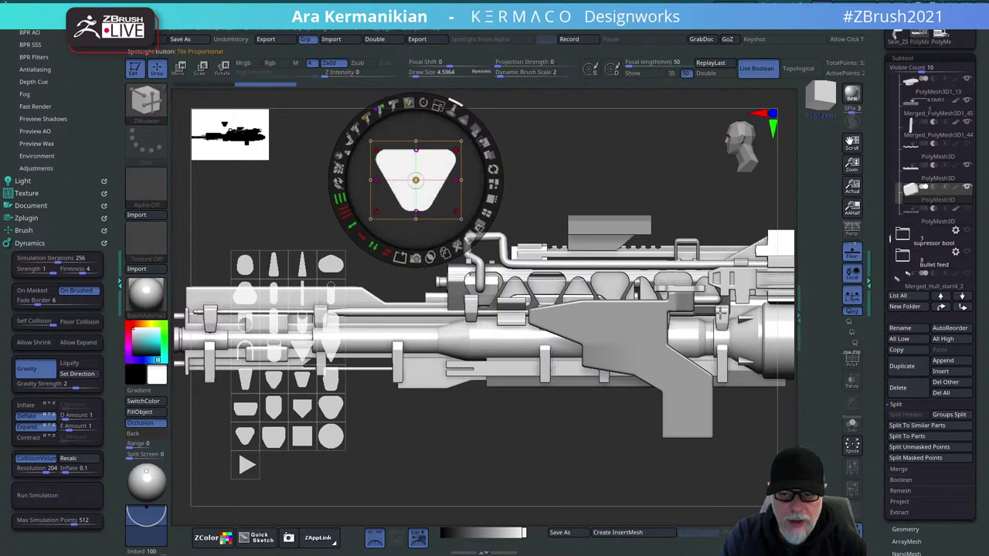
pyautogui.press('z')
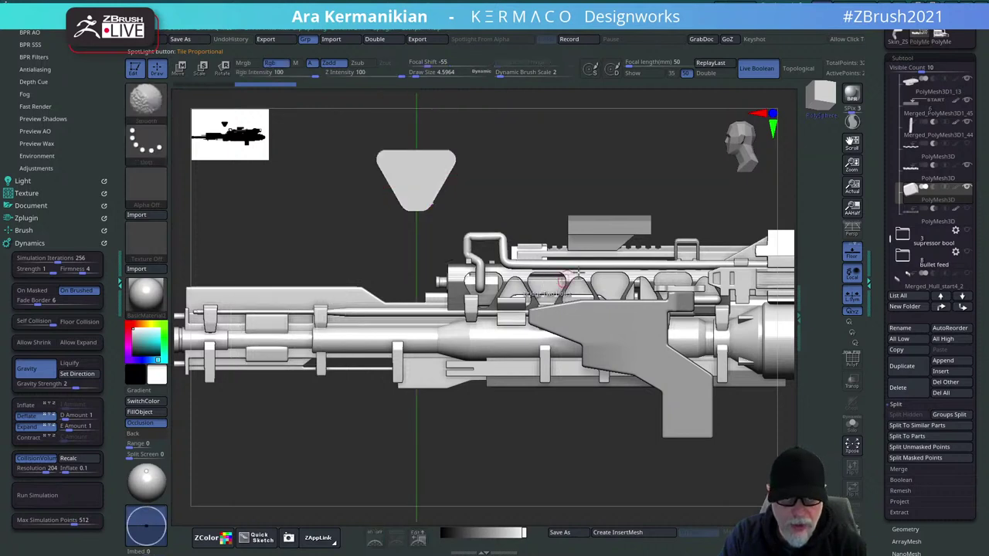
# Move the triangle mesh down onto the gun and along to the front of the receiver.
pyautogui.press('w')
pyautogui.moveTo(555, 148)
pyautogui.keyDown('alt'); pyautogui.mouseDown()
pyautogui.moveTo(530, 193)
pyautogui.moveTo(506, 180)
pyautogui.mouseUp(); pyautogui.keyUp('alt')
pyautogui.moveTo(387, 256); pyautogui.dragTo(330, 262)
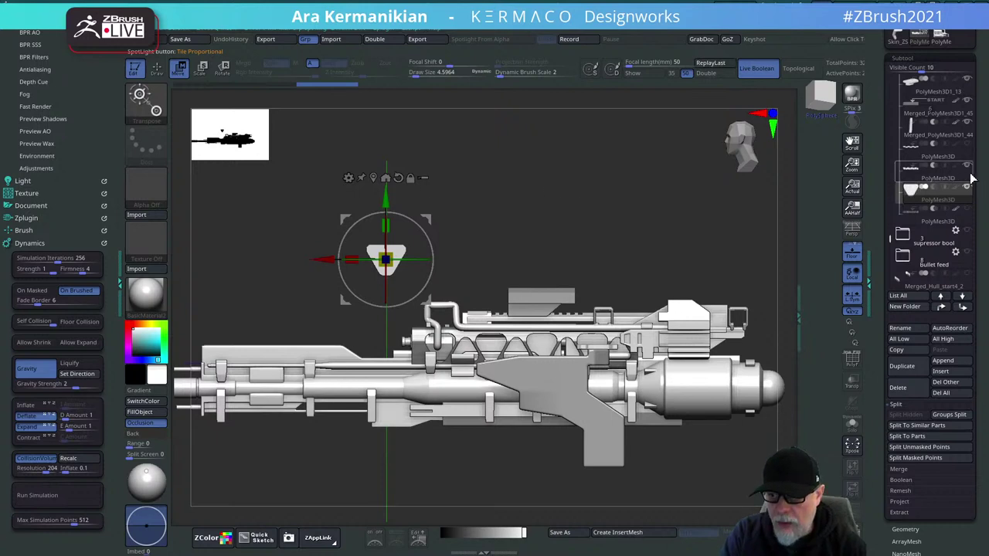
pyautogui.moveTo(386, 203); pyautogui.dragTo(385, 288)
pyautogui.moveTo(319, 347); pyautogui.dragTo(373, 348)
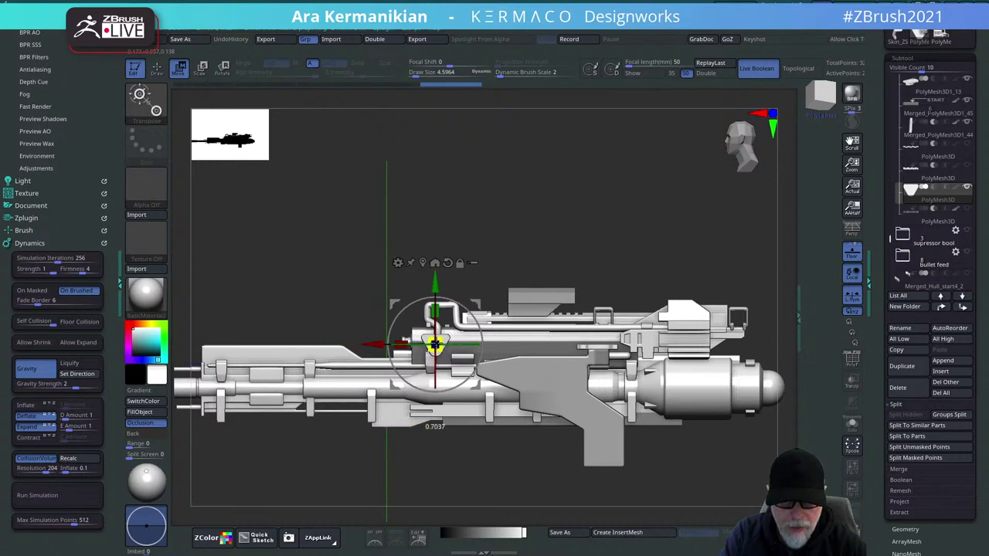
# Center the gizmo on the triangle mesh and send the mesh to the gun's center plane.
pyautogui.keyDown('shift'); pyautogui.moveTo(432, 282); pyautogui.dragTo(620, 318); pyautogui.keyUp('shift')
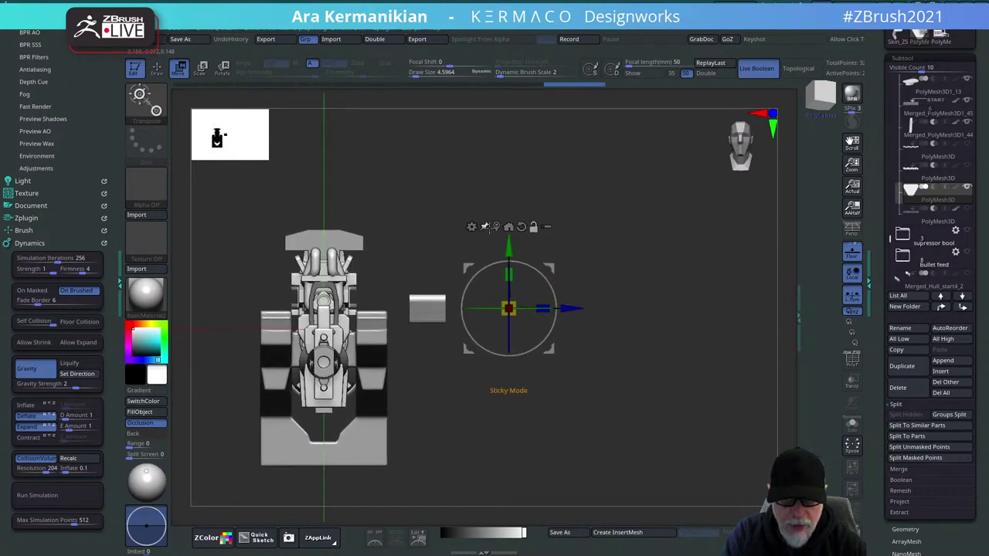
pyautogui.click(496, 227)
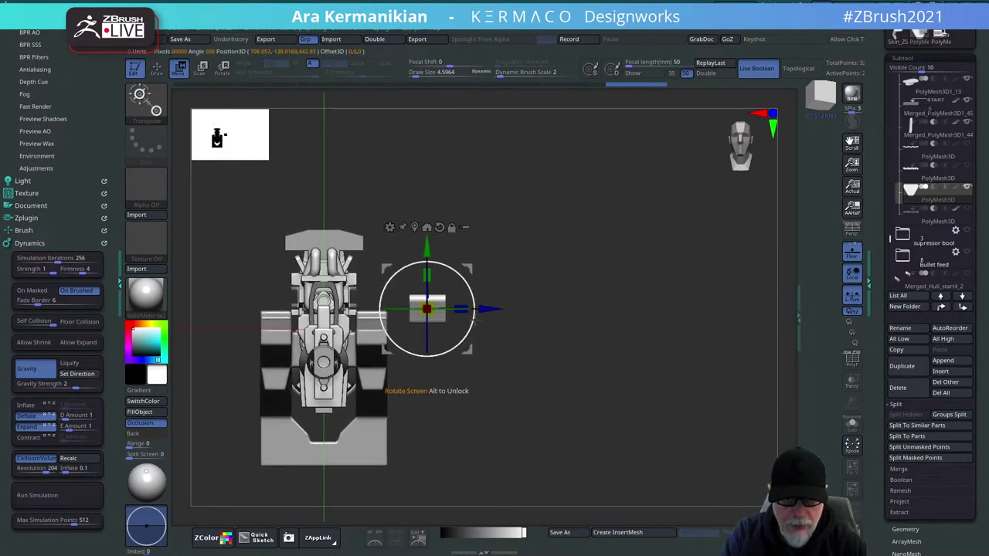
pyautogui.click(427, 228)
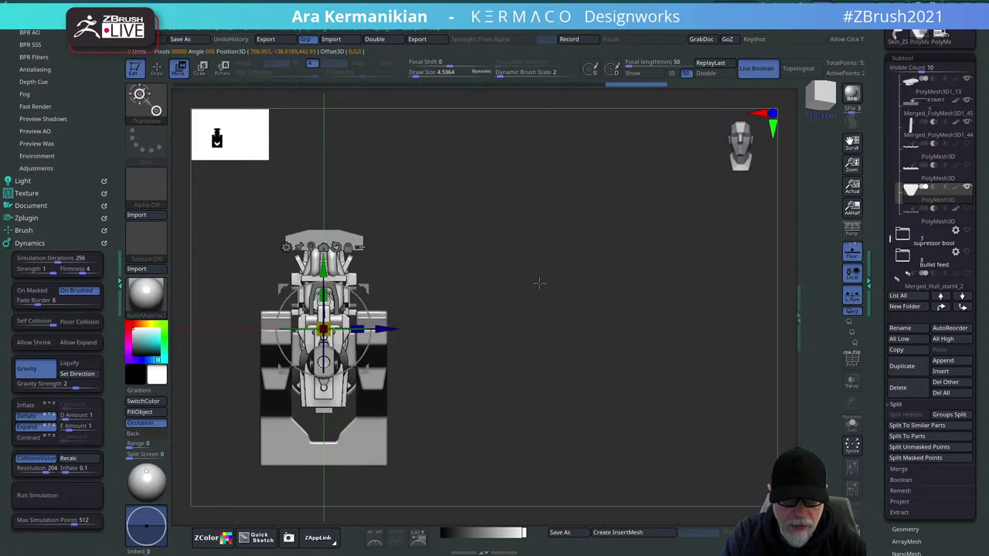
# Raise the centered triangle slightly and slide it back onto the front end of the receiver.
pyautogui.moveTo(539, 284); pyautogui.dragTo(417, 288)
pyautogui.moveTo(332, 266); pyautogui.dragTo(333, 243)
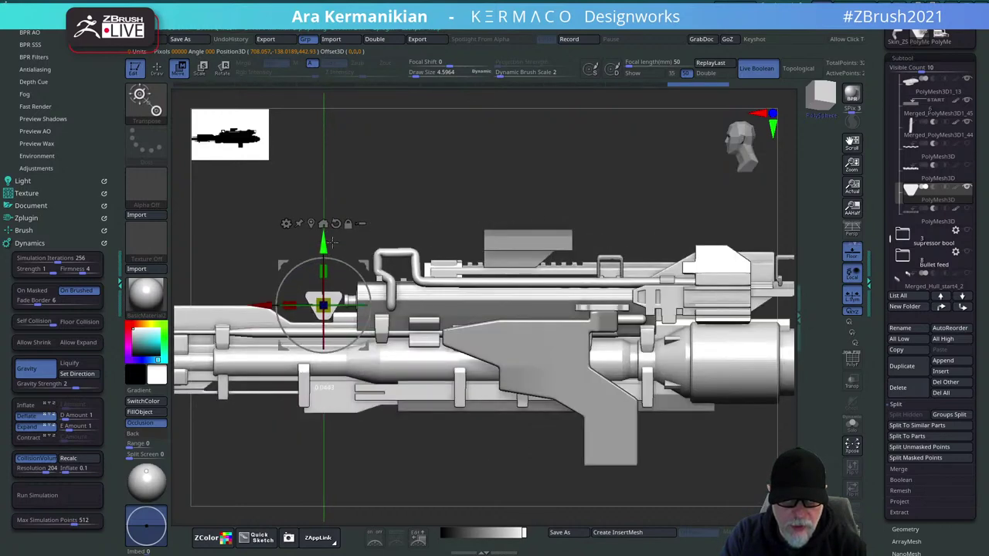
pyautogui.moveTo(269, 306); pyautogui.dragTo(334, 303)
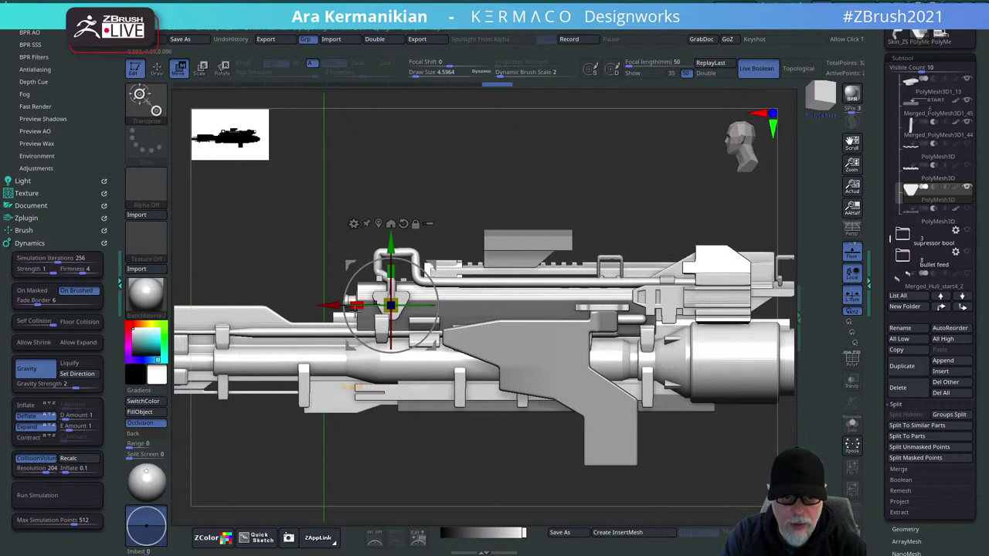
# Duplicate the triangle rearward along the receiver, rotate the copy 180 degrees, and fit it closely beside the first one.
pyautogui.keyDown('ctrl'); pyautogui.moveTo(329, 306); pyautogui.dragTo(377, 305); pyautogui.keyUp('ctrl')
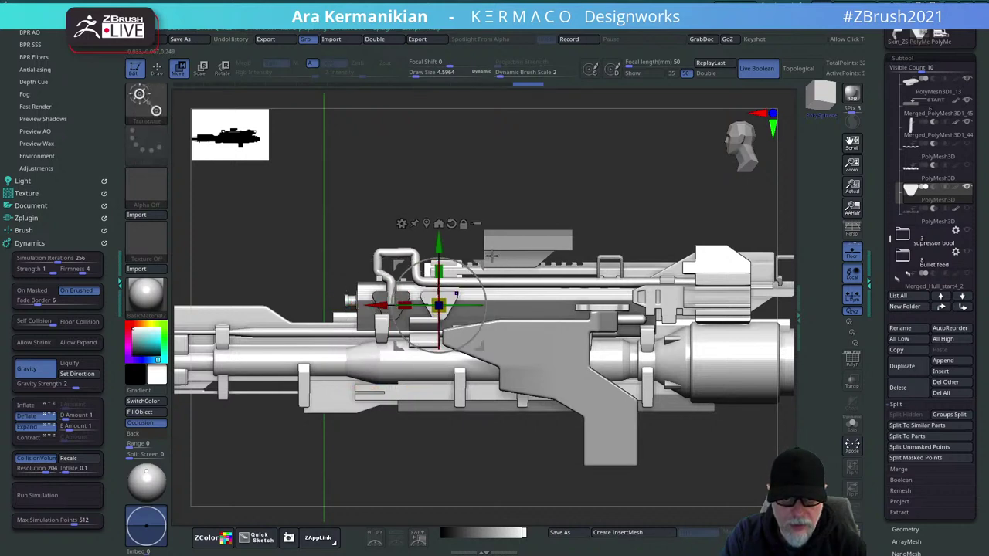
pyautogui.keyDown('shift'); pyautogui.moveTo(464, 267); pyautogui.dragTo(438, 380); pyautogui.keyUp('shift')
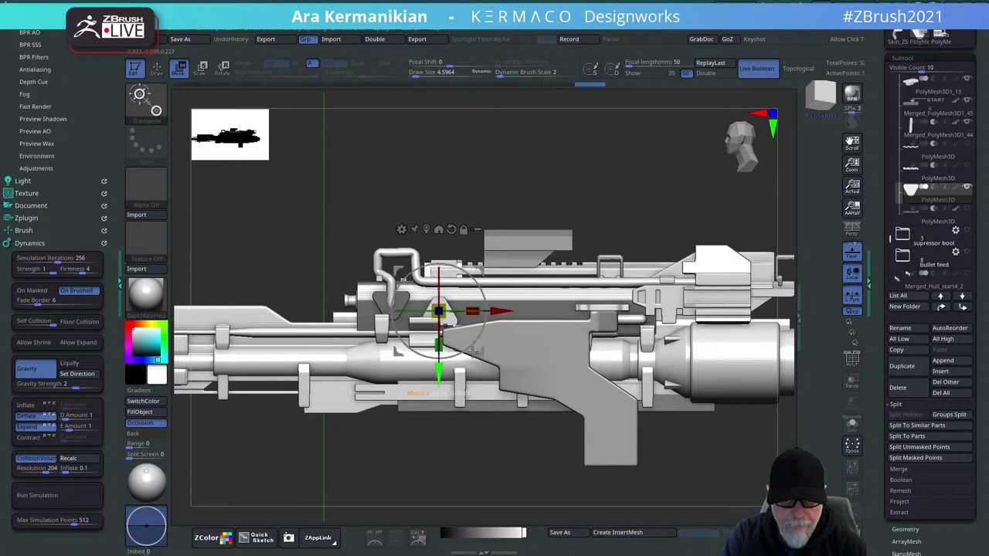
pyautogui.moveTo(498, 311); pyautogui.dragTo(485, 312)
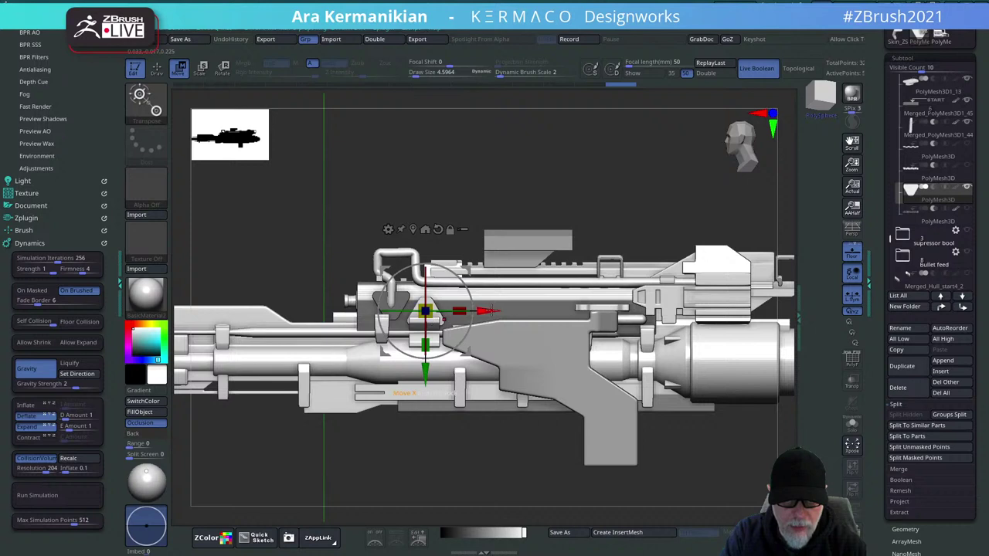
pyautogui.moveTo(492, 312); pyautogui.dragTo(485, 312)
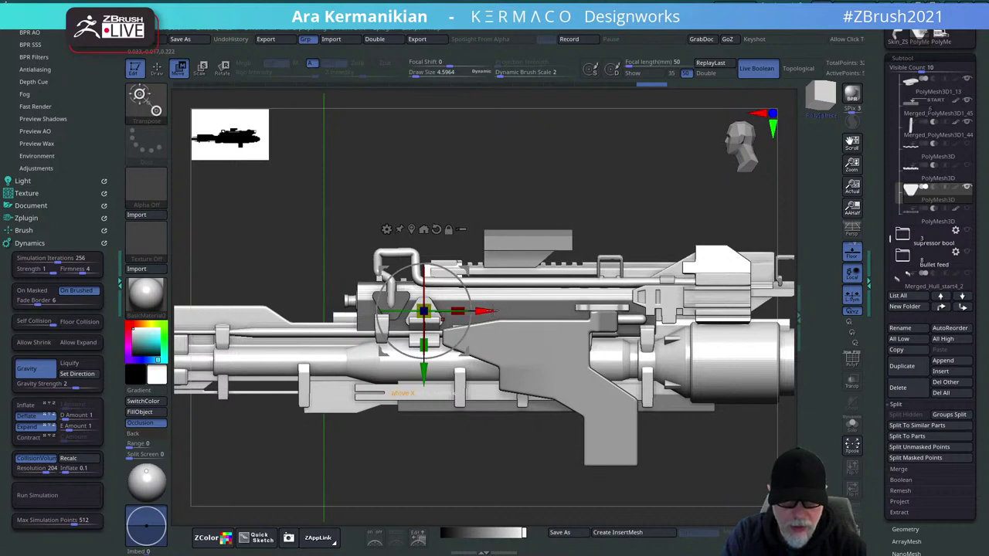
pyautogui.keyDown('alt'); pyautogui.moveTo(480, 310); pyautogui.dragTo(489, 305); pyautogui.keyUp('alt')
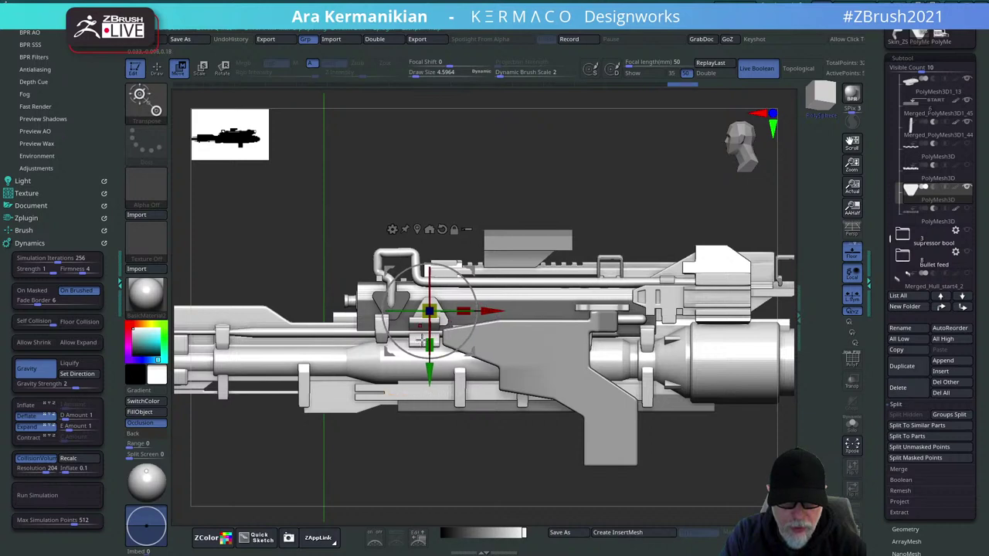
# Select the small blocks below the inverted triangle and shift them rearward to line up with it.
pyautogui.keyDown('alt'); pyautogui.click(416, 326); pyautogui.keyUp('alt')
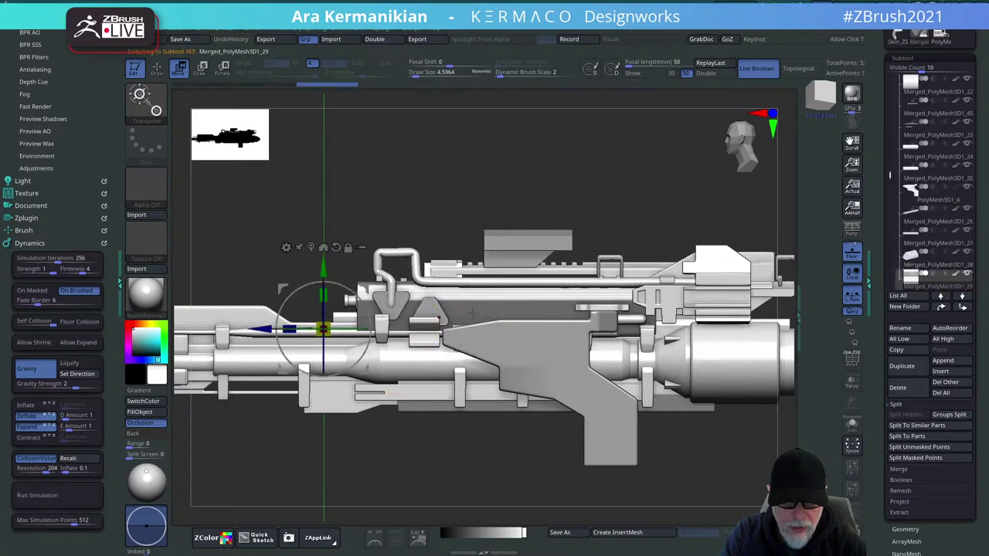
pyautogui.moveTo(323, 329); pyautogui.dragTo(429, 332)
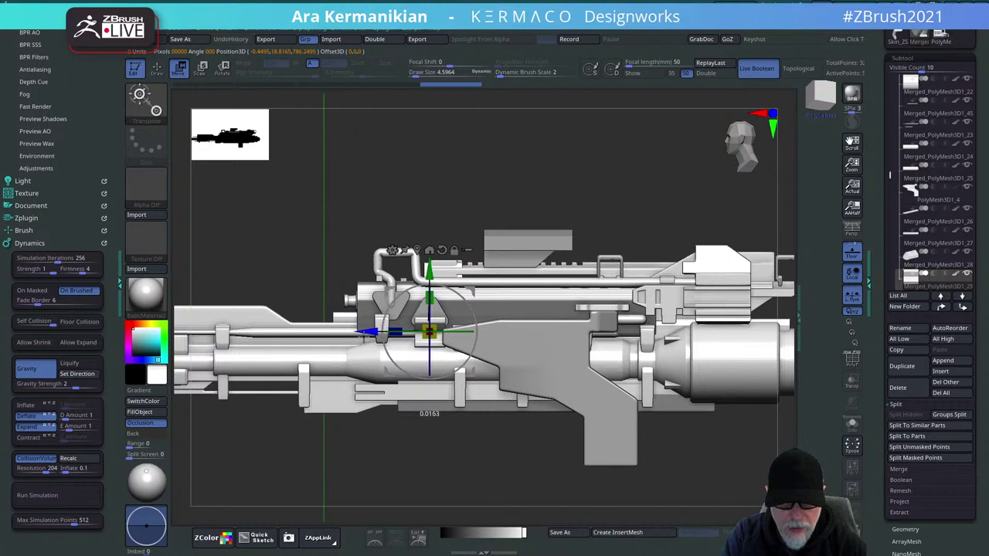
pyautogui.moveTo(363, 337); pyautogui.dragTo(365, 334)
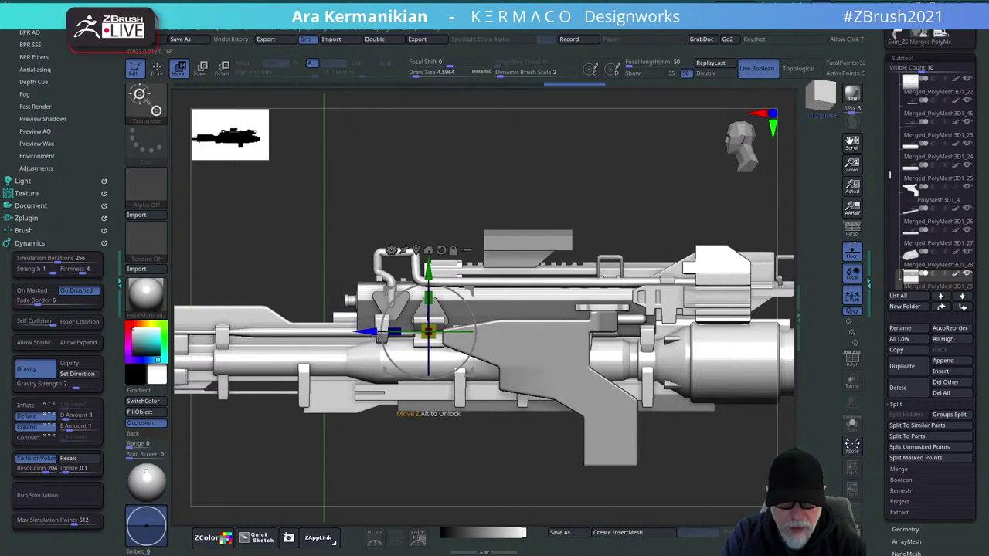
pyautogui.moveTo(372, 333); pyautogui.dragTo(366, 334)
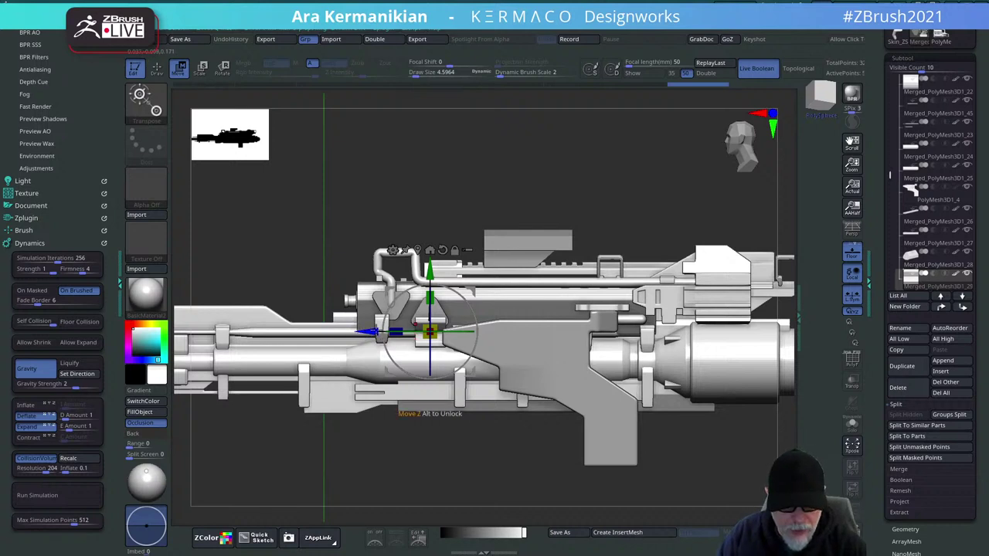
pyautogui.moveTo(366, 333); pyautogui.dragTo(367, 332)
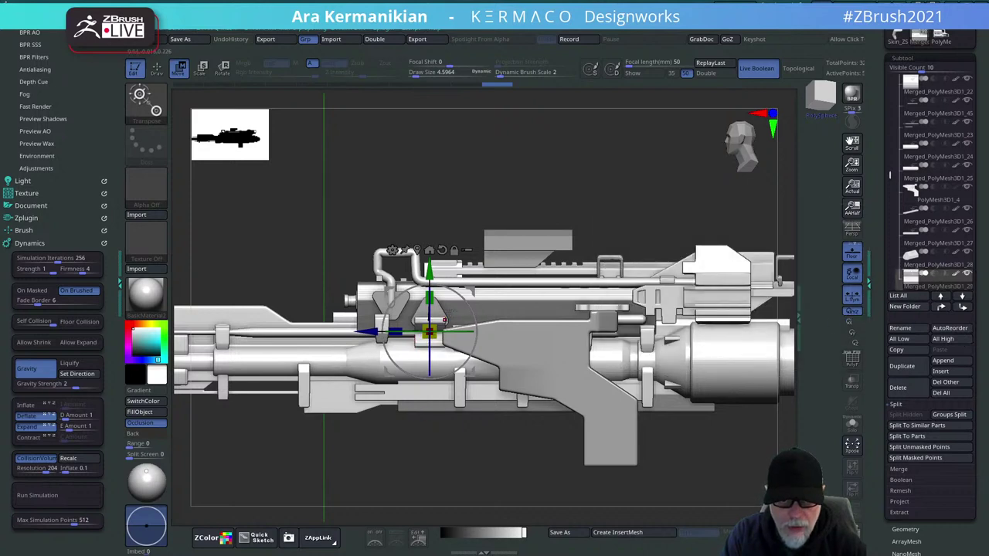
# Reselect the triangle pair's subtool and set it to Boolean subtraction so it cuts the receiver.
pyautogui.click(375, 298)
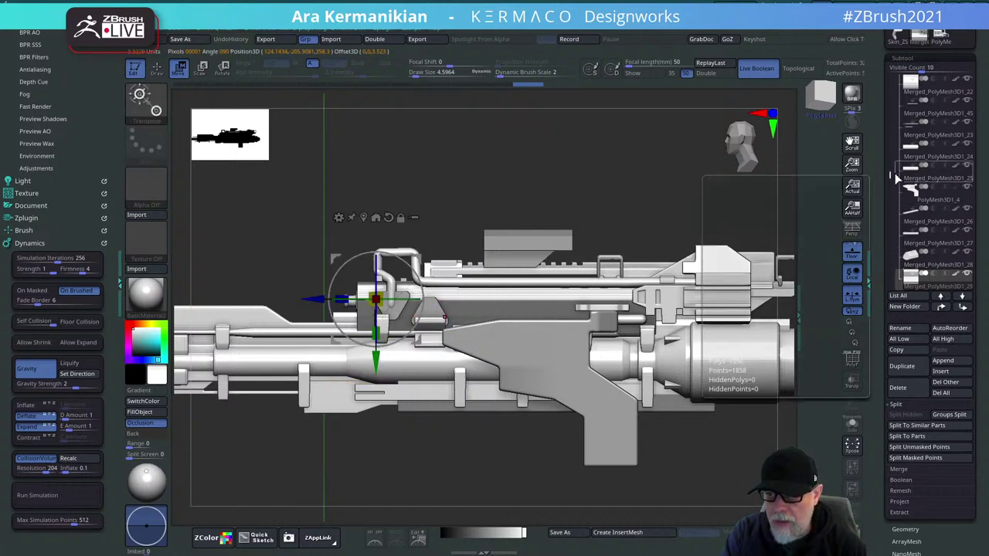
pyautogui.moveTo(889, 173); pyautogui.dragTo(889, 208)
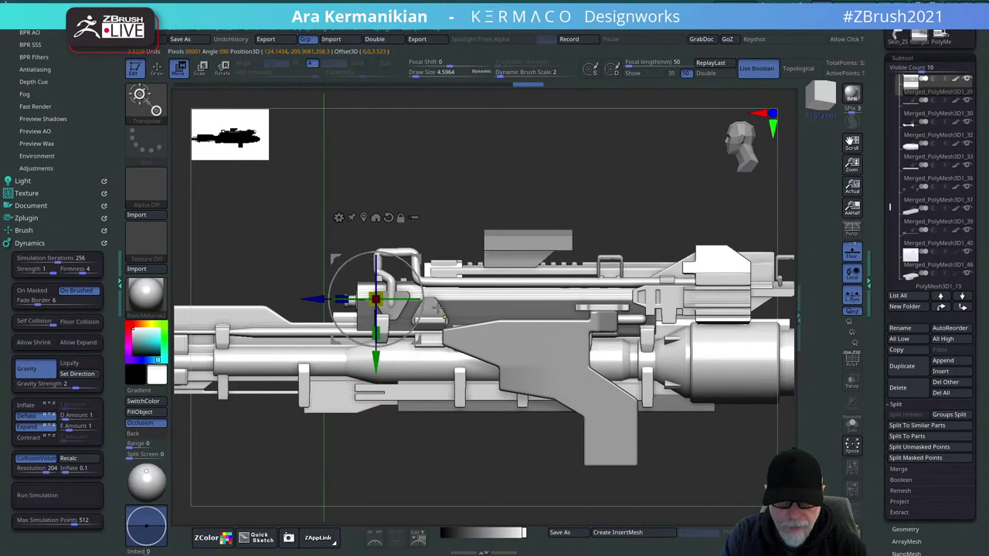
pyautogui.click(436, 309)
pyautogui.hotkey('ctrl', 'shift', 'z')
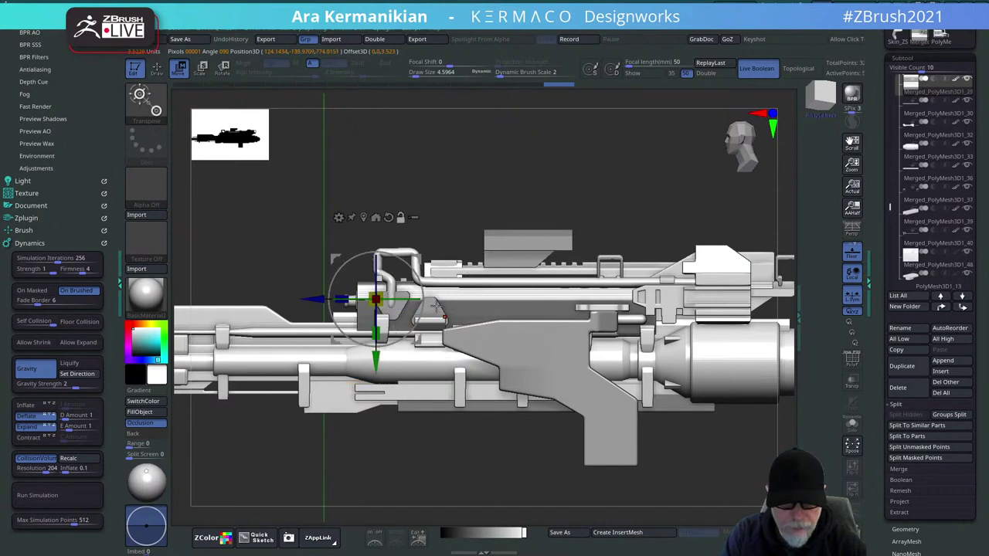
pyautogui.keyDown('alt'); pyautogui.click(433, 312); pyautogui.keyUp('alt')
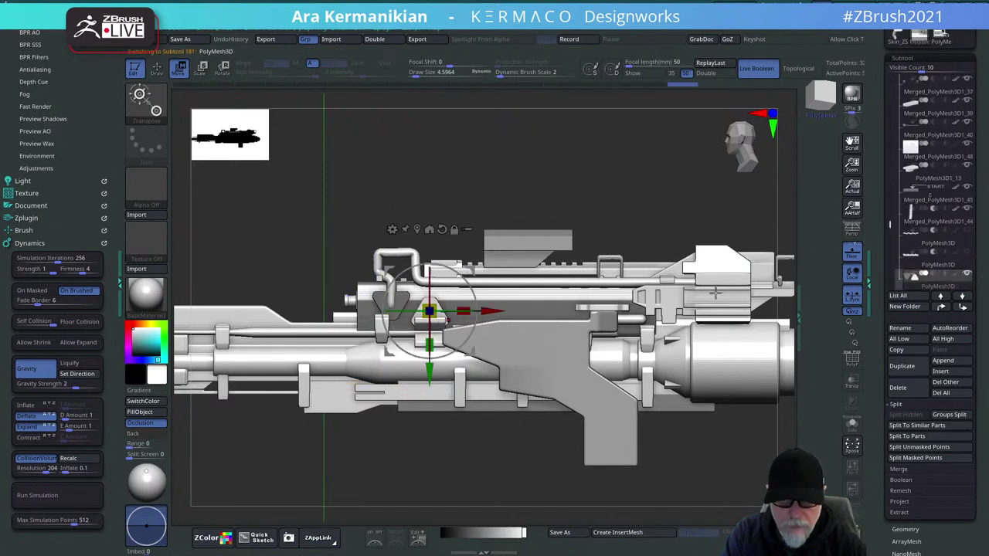
pyautogui.click(933, 274)
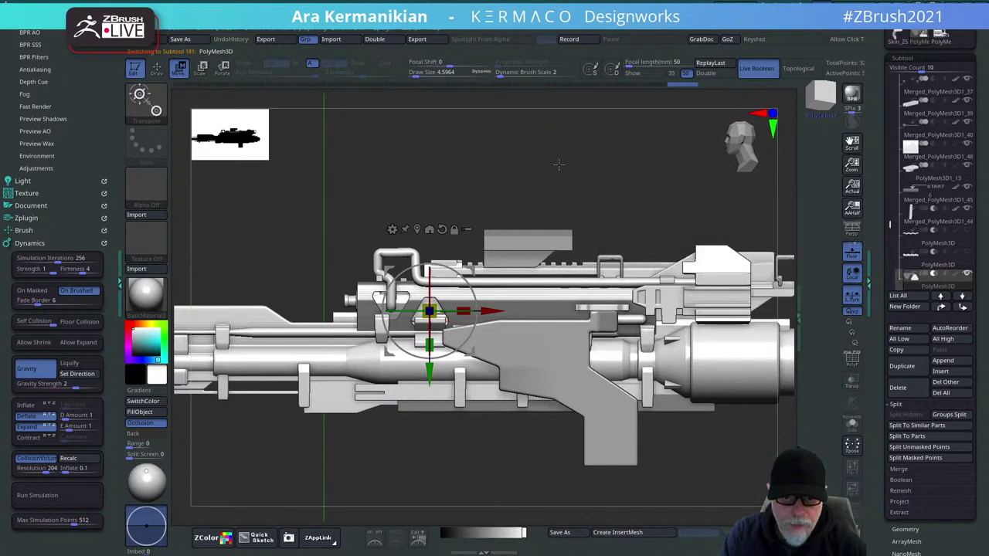
# Repeat the subtractive triangle pair along the receiver to form a row of eight alternating cutouts.
pyautogui.moveTo(494, 312); pyautogui.dragTo(571, 309)
pyautogui.hotkey('ctrl', 'z')
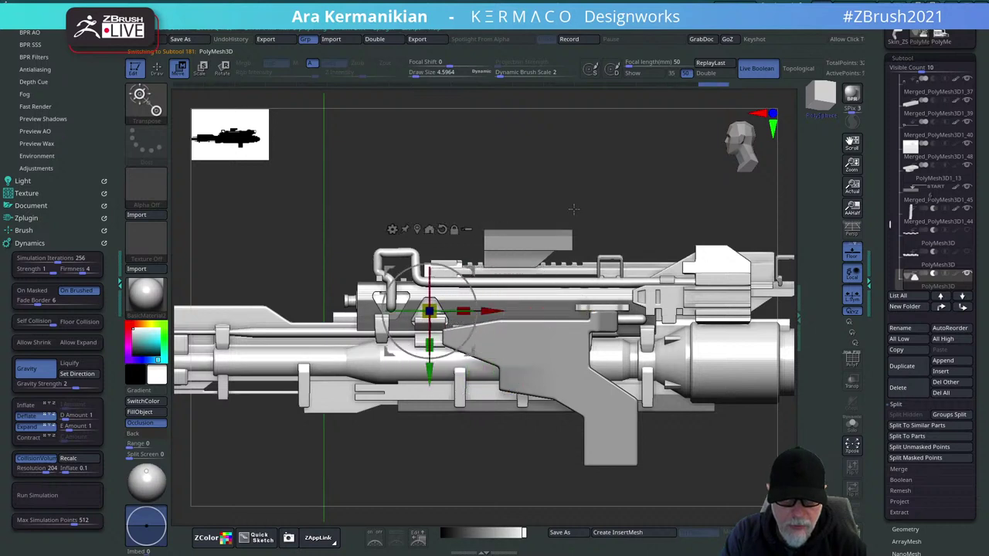
pyautogui.moveTo(499, 310); pyautogui.dragTo(742, 328)
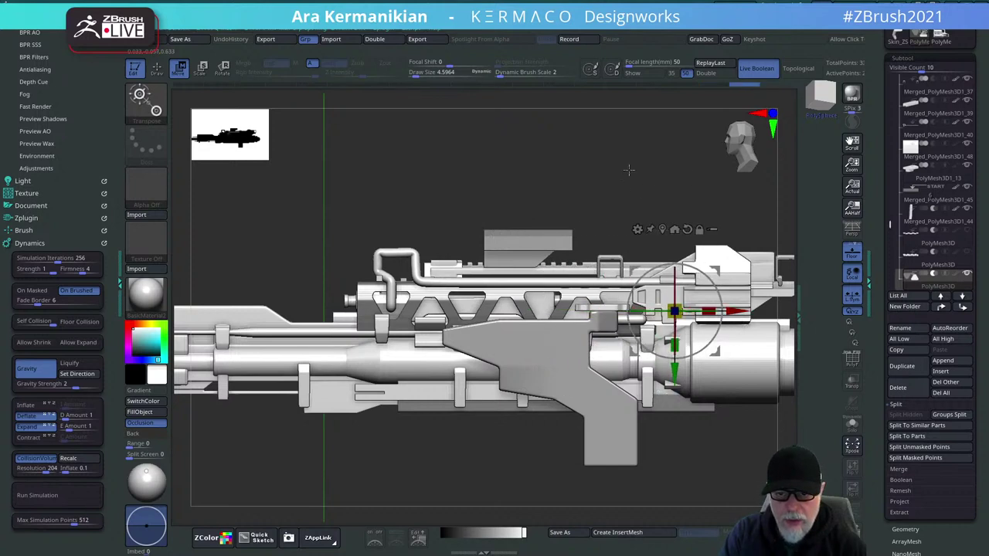
pyautogui.moveTo(629, 169); pyautogui.dragTo(644, 170)
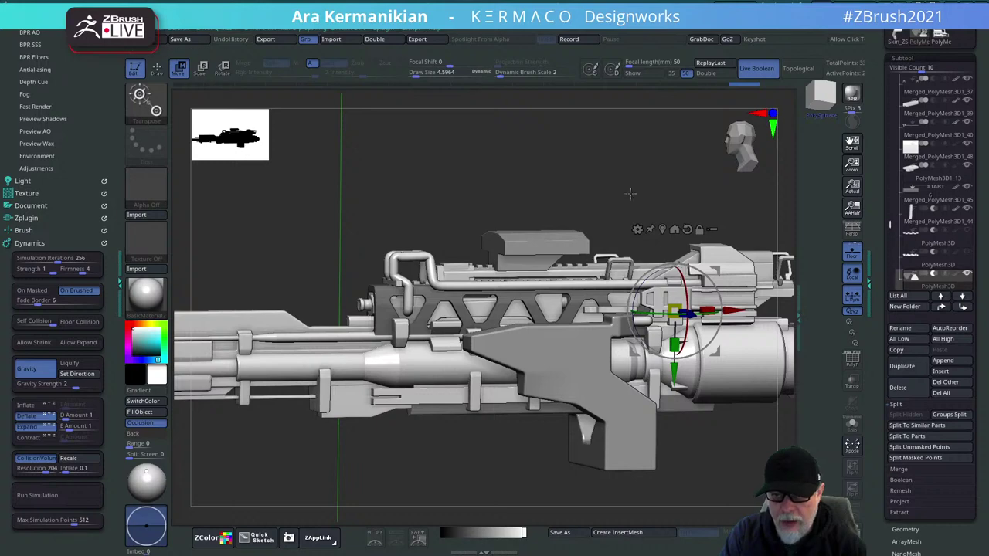
pyautogui.keyDown('shift'); pyautogui.moveTo(623, 179); pyautogui.dragTo(652, 159); pyautogui.keyUp('shift')
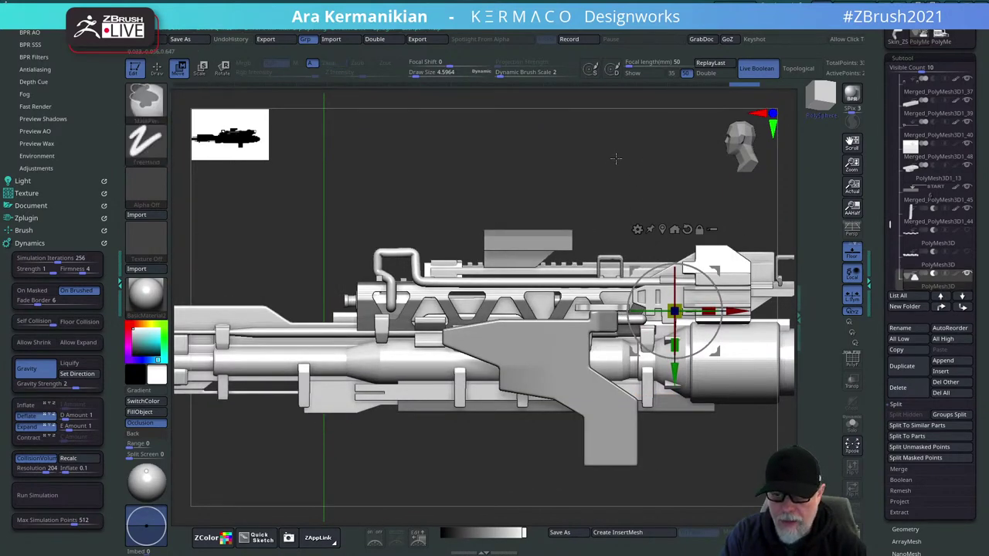
# Isolate the triangle cutter row, hide its rearmost triangle, delete the hidden geometry and show the whole gun again.
pyautogui.click(851, 424)
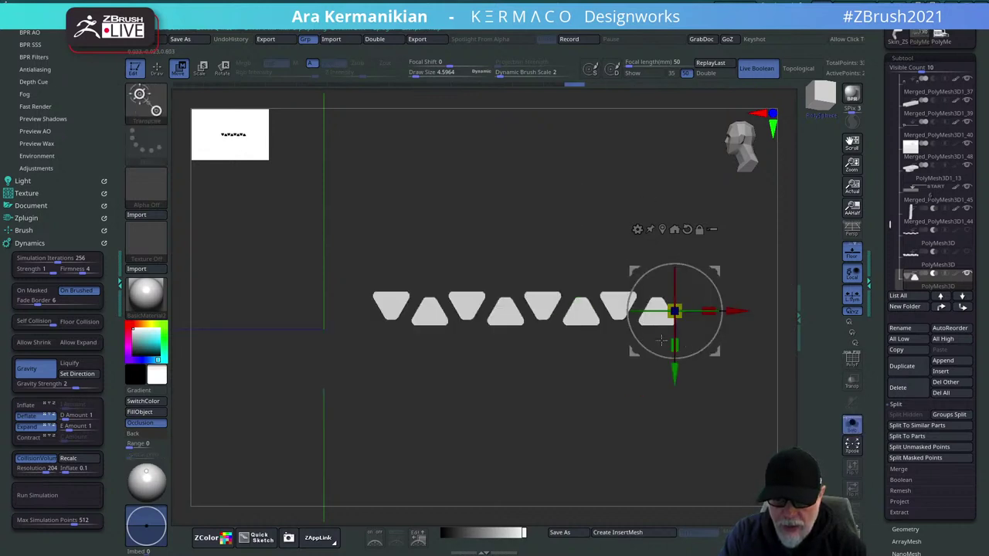
pyautogui.press('q')
pyautogui.hotkey('ctrl', 'shift')
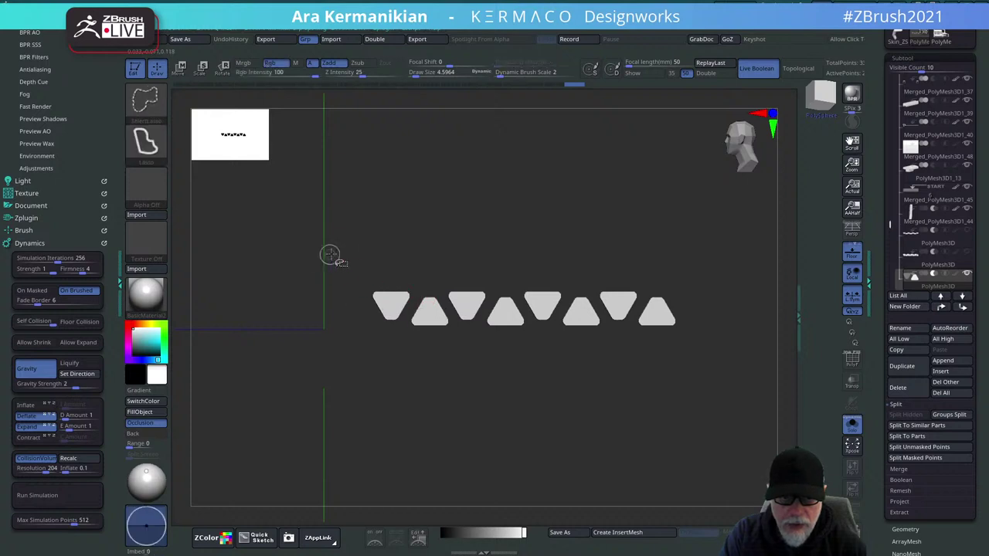
pyautogui.moveTo(349, 256)
pyautogui.keyDown('ctrl'); pyautogui.keyDown('shift'); pyautogui.mouseDown()
pyautogui.moveTo(525, 381)
pyautogui.moveTo(536, 379)
pyautogui.moveTo(531, 224)
pyautogui.moveTo(570, 298)
pyautogui.mouseUp(); pyautogui.keyUp('shift'); pyautogui.keyUp('ctrl')
pyautogui.keyDown('ctrl'); pyautogui.keyDown('shift'); pyautogui.click(570, 298); pyautogui.keyUp('shift'); pyautogui.keyUp('ctrl')
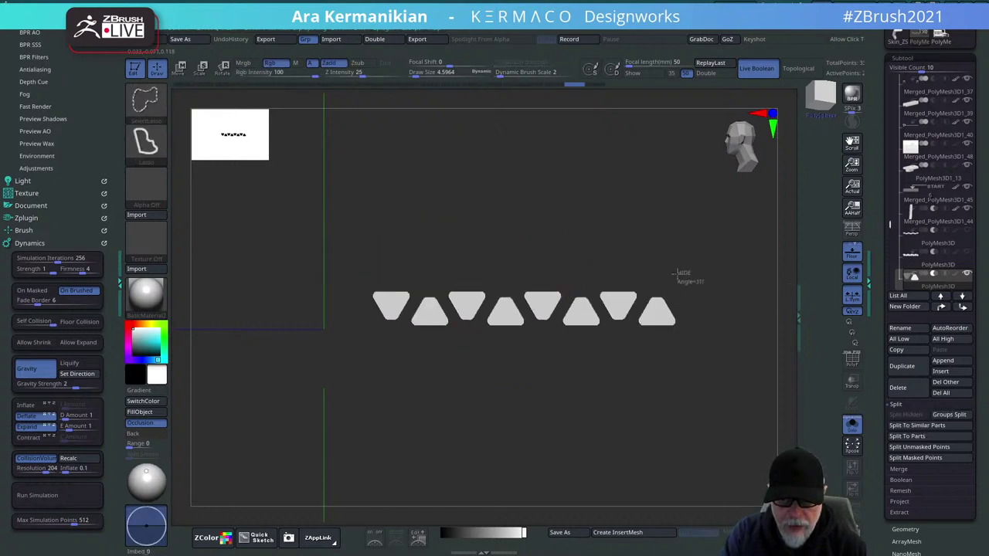
pyautogui.moveTo(643, 301)
pyautogui.keyDown('ctrl'); pyautogui.keyDown('shift'); pyautogui.mouseDown()
pyautogui.moveTo(633, 324)
pyautogui.moveTo(736, 362)
pyautogui.mouseUp(); pyautogui.keyUp('shift'); pyautogui.keyUp('ctrl')
pyautogui.press('space')
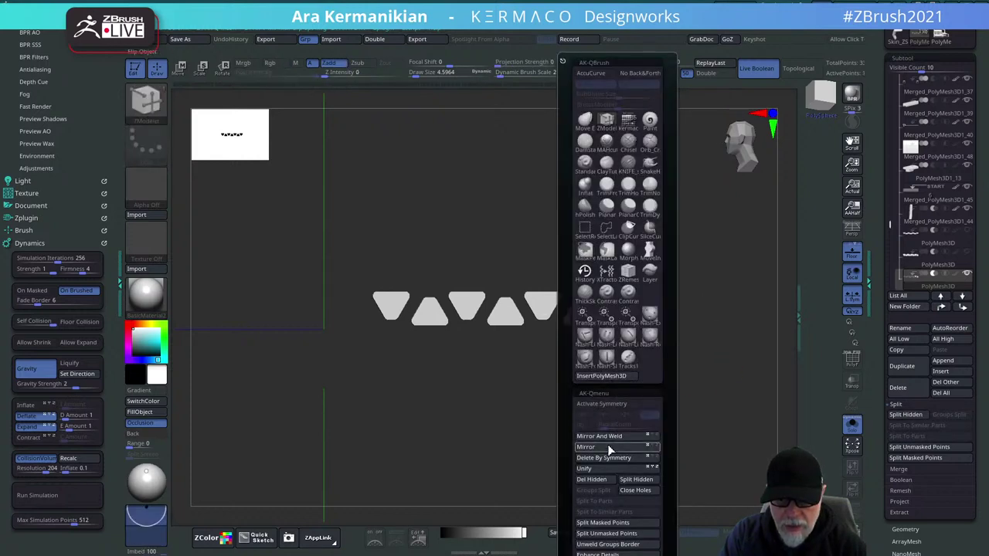
pyautogui.click(607, 480)
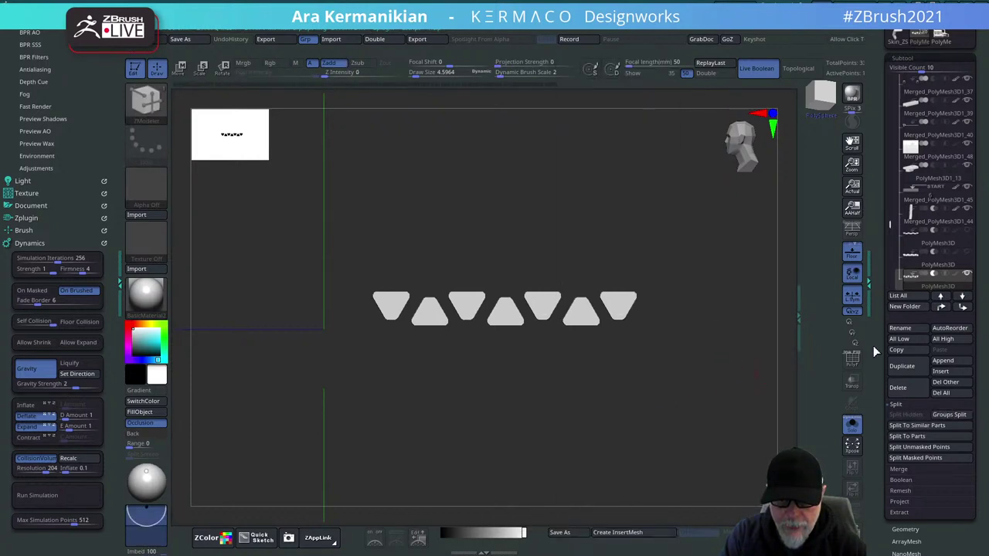
pyautogui.click(853, 425)
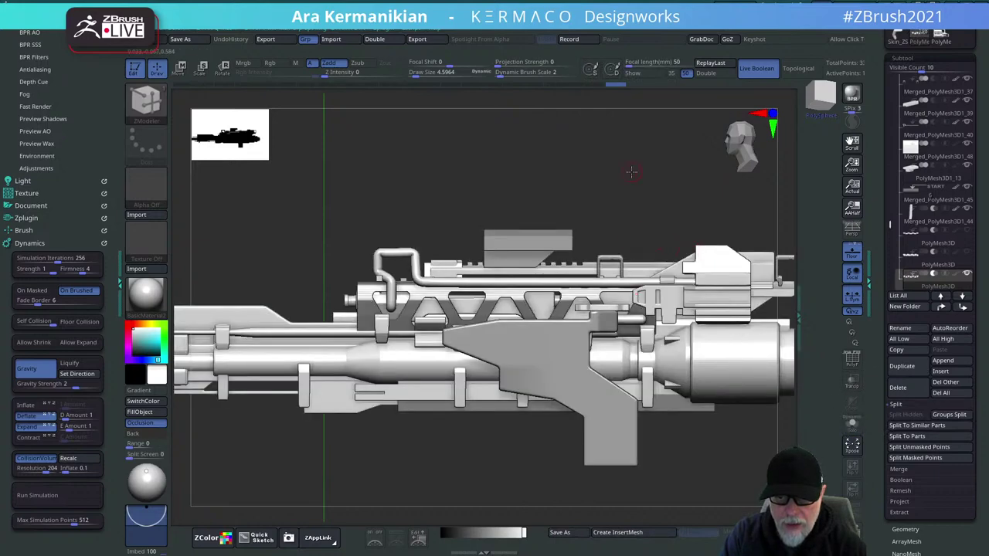
# Hide the triangle row and show the alternative vertical slot cutter subtool to compare how it cuts the receiver.
pyautogui.moveTo(632, 172); pyautogui.dragTo(730, 195)
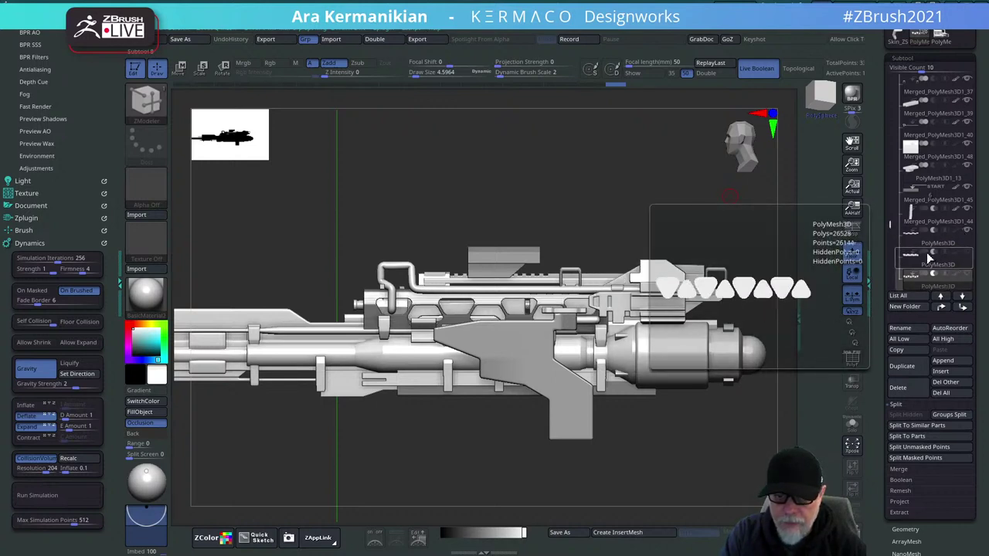
pyautogui.moveTo(630, 176)
pyautogui.mouseDown()
pyautogui.moveTo(646, 182)
pyautogui.moveTo(638, 185)
pyautogui.mouseUp()
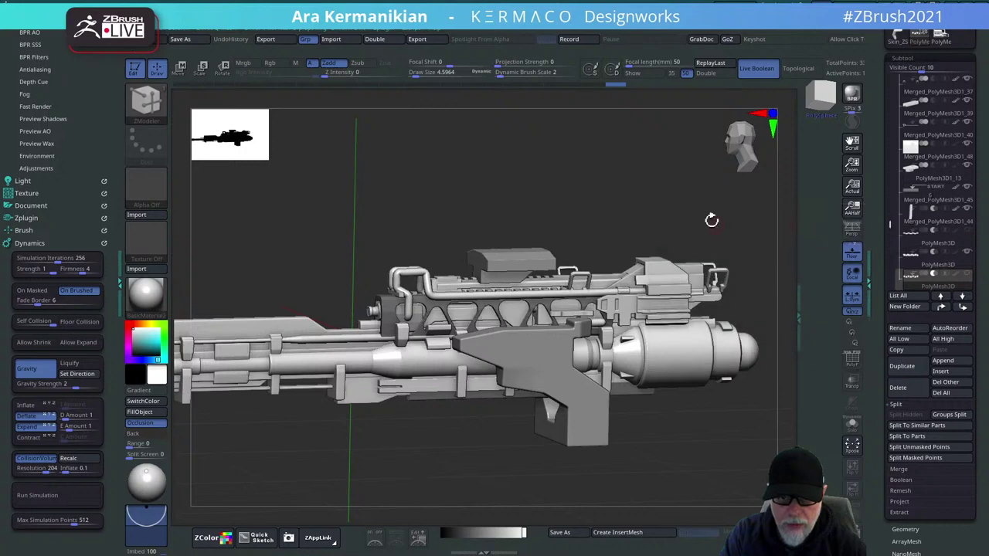
pyautogui.moveTo(709, 199); pyautogui.dragTo(718, 348)
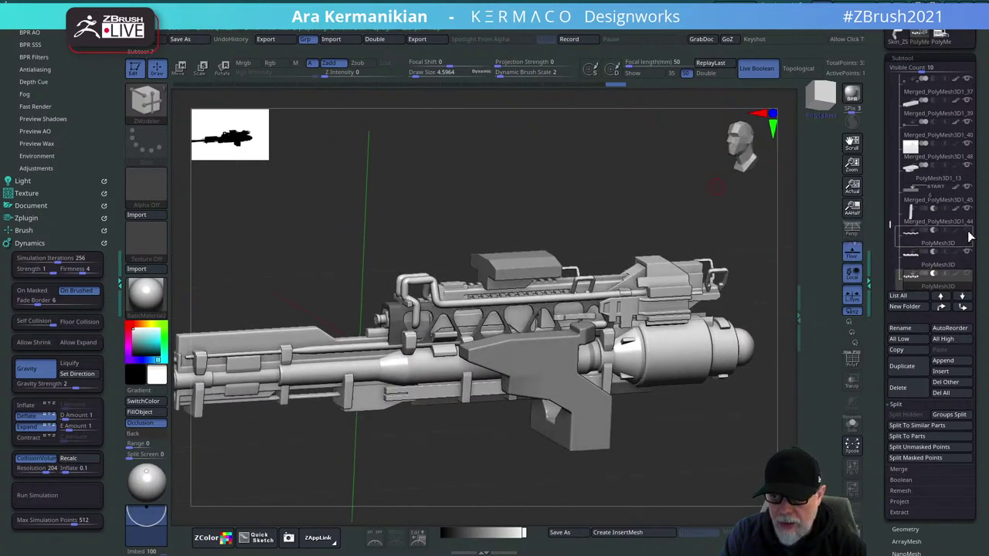
pyautogui.click(967, 253)
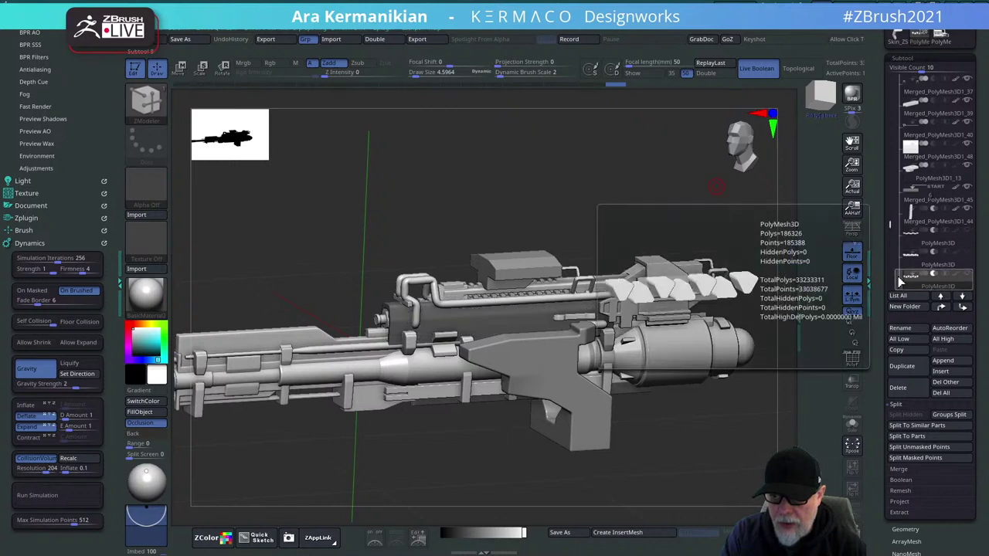
pyautogui.moveTo(887, 224); pyautogui.dragTo(886, 234)
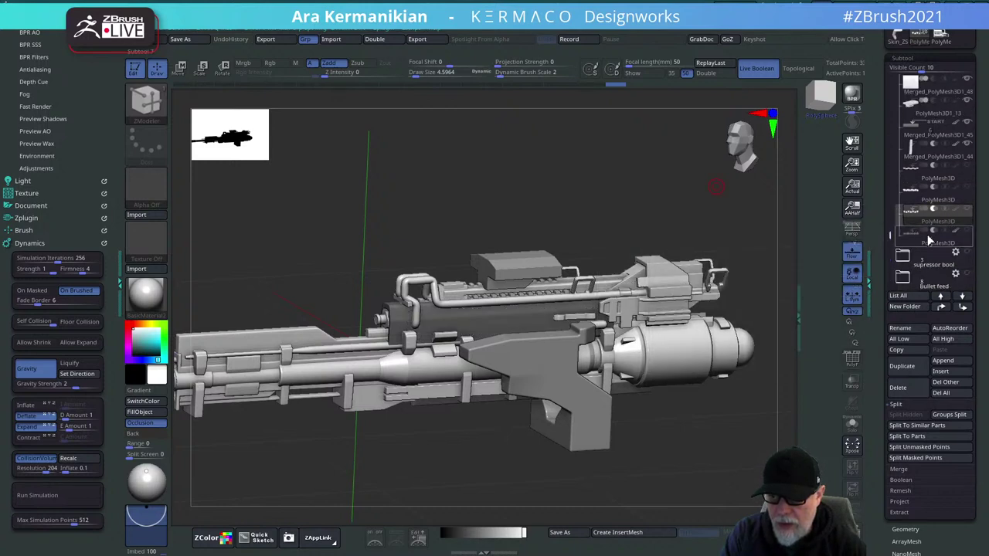
pyautogui.click(942, 241)
pyautogui.click(968, 231)
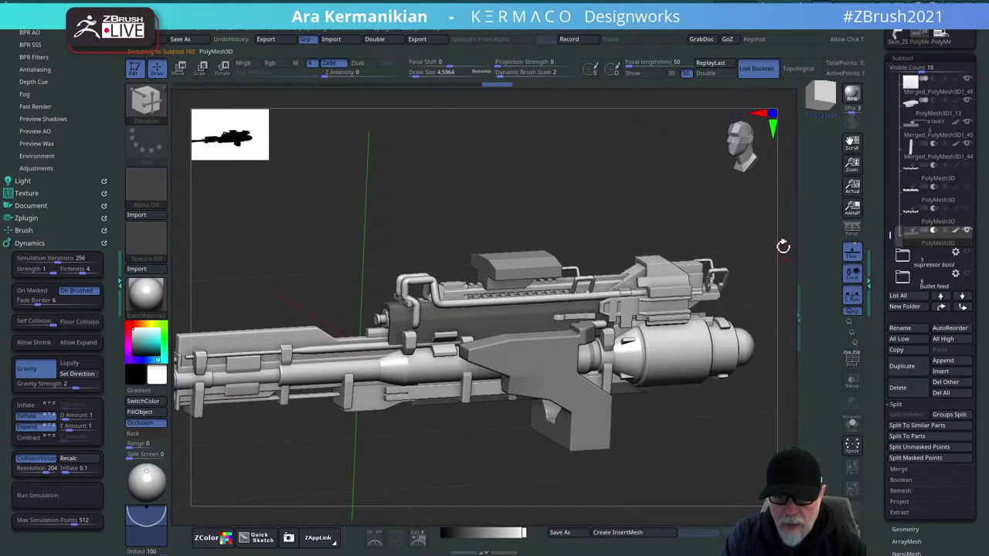
pyautogui.moveTo(757, 208); pyautogui.dragTo(750, 193)
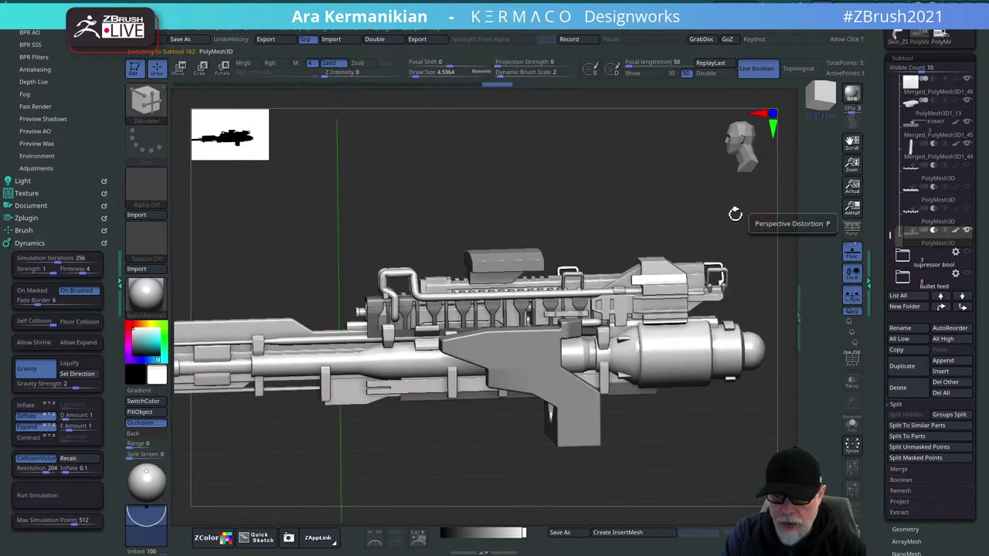
pyautogui.moveTo(680, 191); pyautogui.dragTo(708, 219)
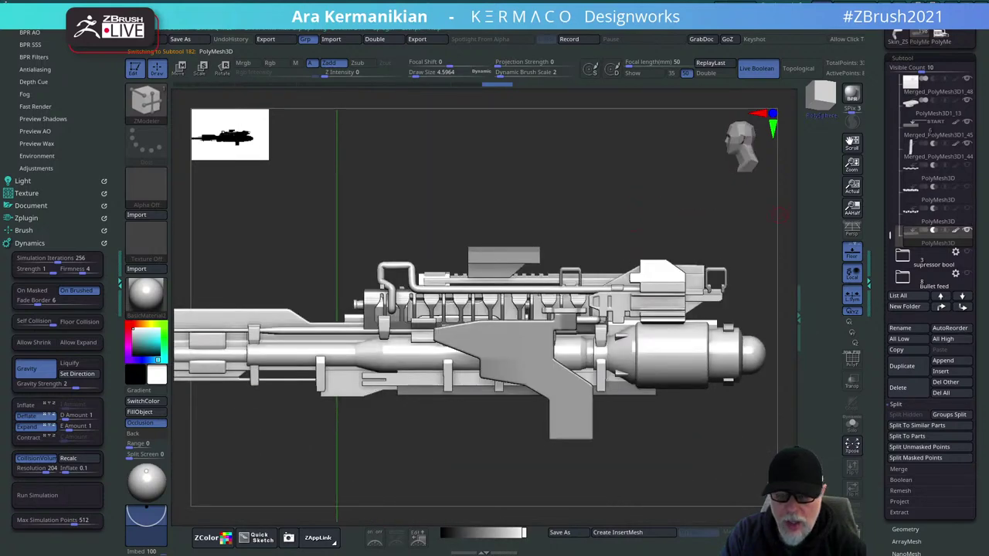
# Show the triangle cutter row again and hide the vertical slot cutter, keeping the slot subtool selected.
pyautogui.moveTo(932, 199)
pyautogui.click(932, 223)
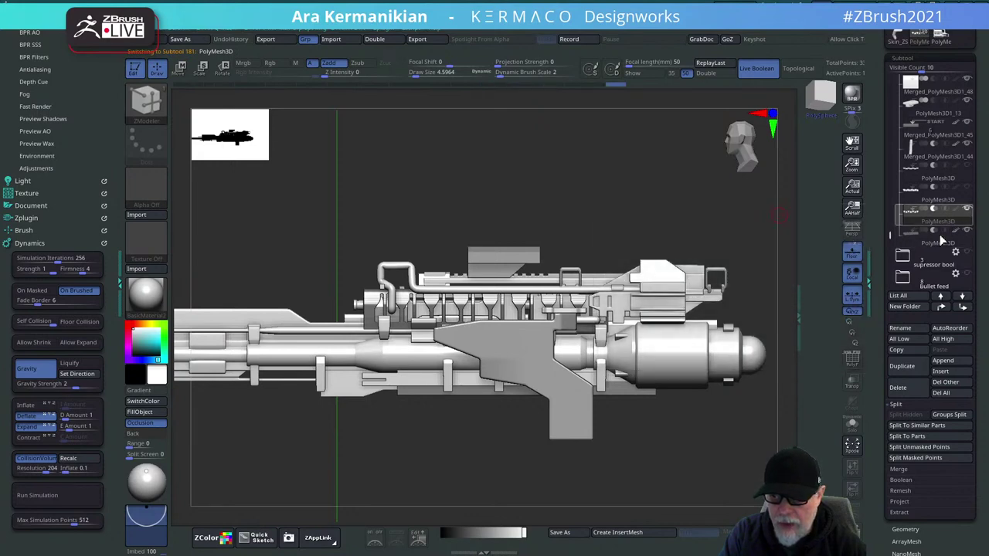
pyautogui.click(938, 237)
pyautogui.moveTo(648, 204); pyautogui.dragTo(736, 216)
# Set the subtool list's visible count to 18 and move the three unused cutter subtools into the Builders folder.
pyautogui.moveTo(685, 193)
pyautogui.mouseDown()
pyautogui.moveTo(704, 189)
pyautogui.moveTo(888, 242)
pyautogui.moveTo(875, 68)
pyautogui.moveTo(949, 68)
pyautogui.mouseUp()
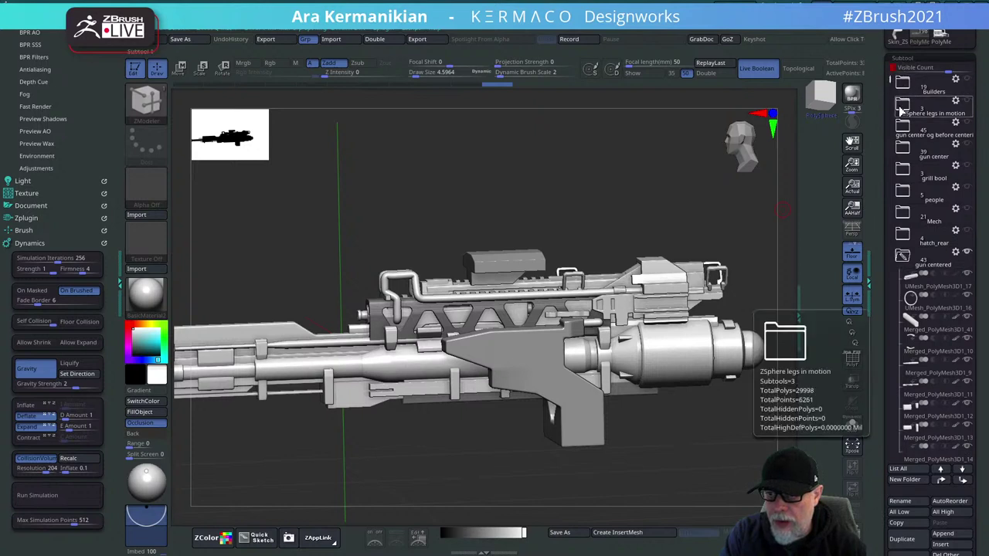
pyautogui.moveTo(887, 88)
pyautogui.mouseDown()
pyautogui.moveTo(886, 311)
pyautogui.moveTo(881, 158)
pyautogui.moveTo(867, 108)
pyautogui.moveTo(889, 155)
pyautogui.moveTo(896, 323)
pyautogui.moveTo(945, 269)
pyautogui.moveTo(947, 45)
pyautogui.mouseUp()
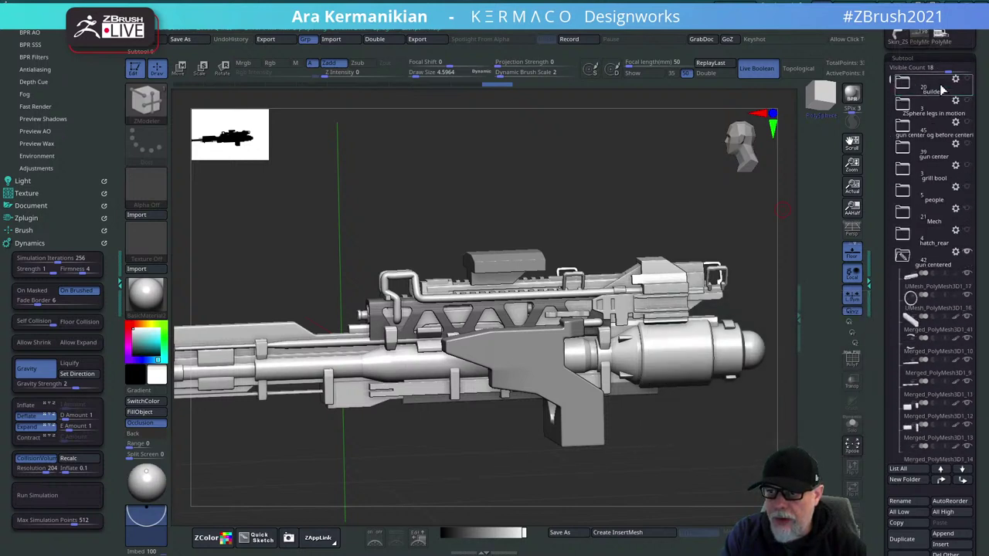
pyautogui.moveTo(888, 80); pyautogui.dragTo(897, 329)
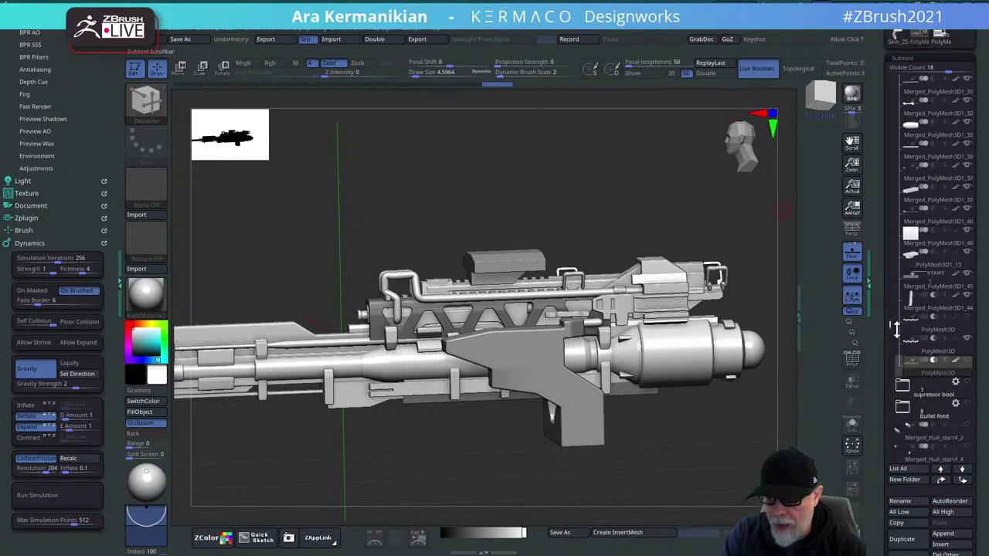
pyautogui.moveTo(936, 371); pyautogui.dragTo(950, 57)
pyautogui.moveTo(940, 97); pyautogui.dragTo(876, 349)
pyautogui.moveTo(935, 269)
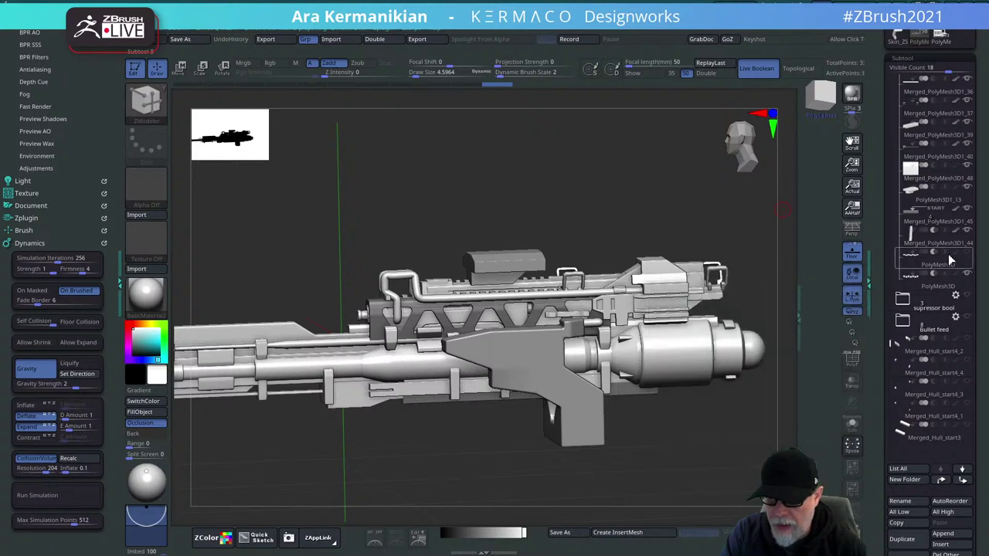
pyautogui.moveTo(890, 343); pyautogui.dragTo(903, 84)
pyautogui.click(902, 82)
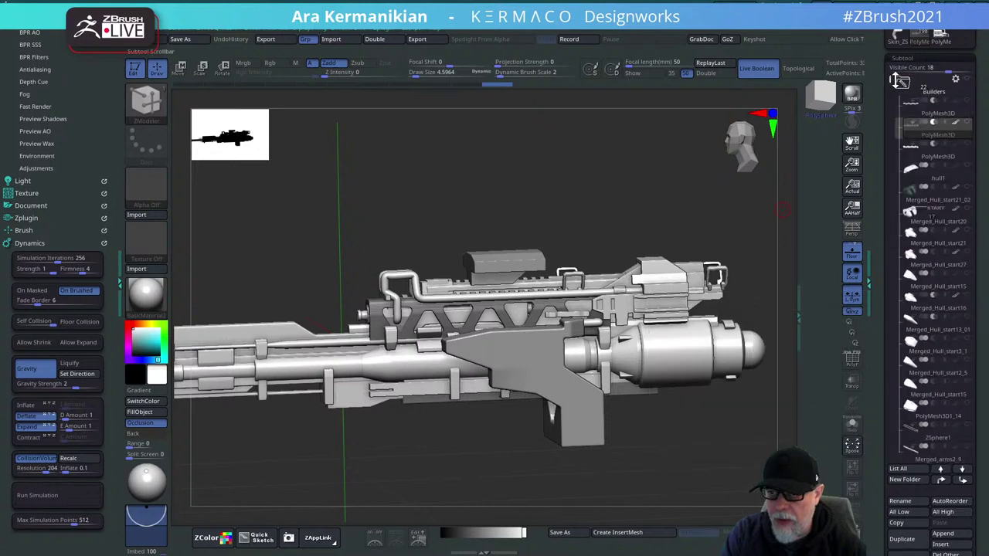
pyautogui.click(901, 82)
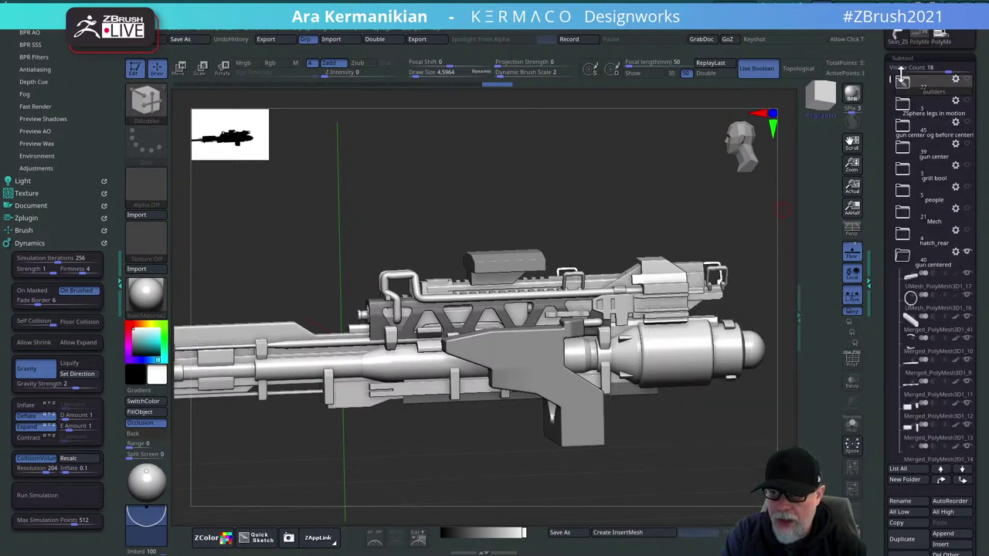
# Select the gun's grip subtool, PolyMesh3D1_4, show its polyframe and turn off Live Boolean.
pyautogui.moveTo(894, 77); pyautogui.dragTo(906, 285)
pyautogui.moveTo(596, 222); pyautogui.dragTo(625, 174)
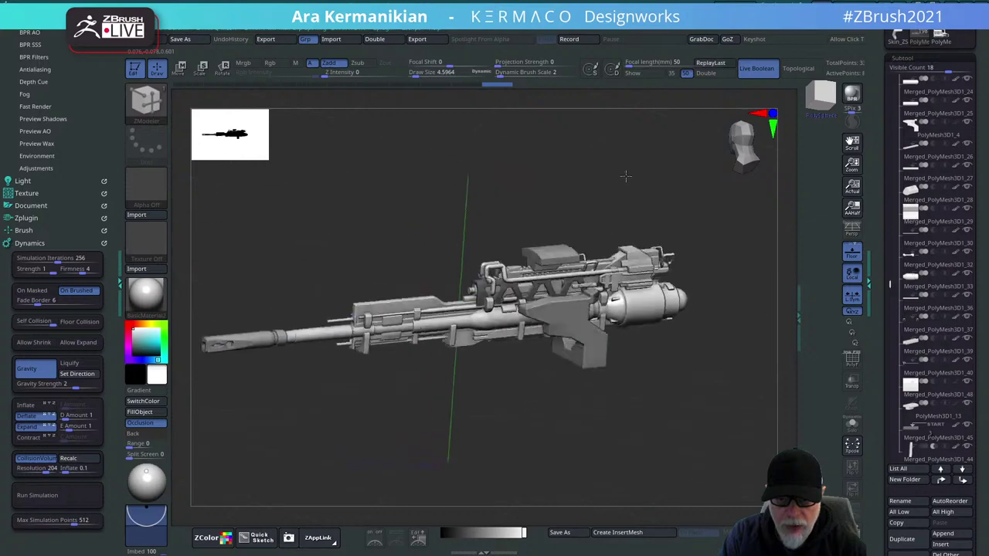
pyautogui.moveTo(620, 402); pyautogui.dragTo(656, 397)
pyautogui.moveTo(655, 459)
pyautogui.keyDown('alt'); pyautogui.mouseDown()
pyautogui.moveTo(644, 413)
pyautogui.moveTo(638, 456)
pyautogui.mouseUp(); pyautogui.keyUp('alt')
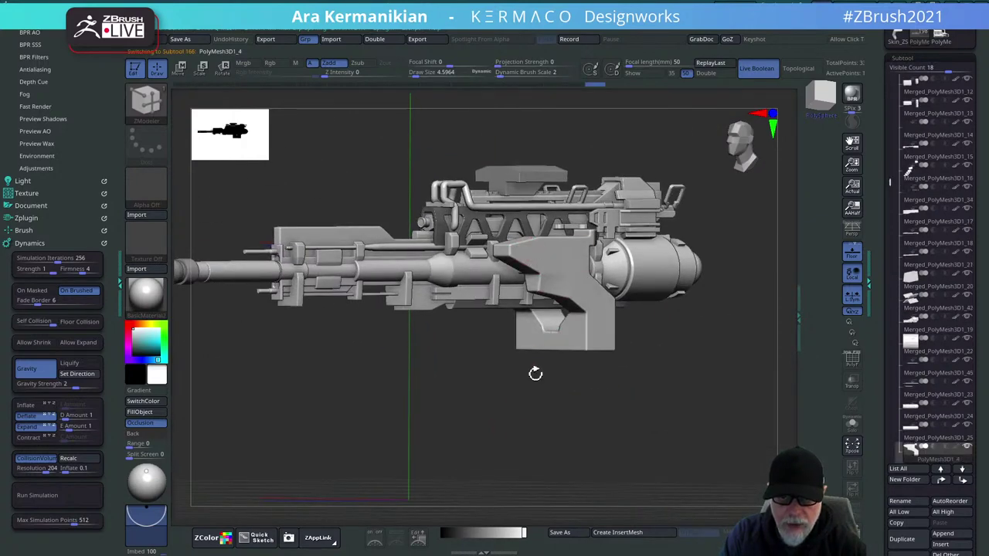
pyautogui.moveTo(669, 384); pyautogui.dragTo(608, 324)
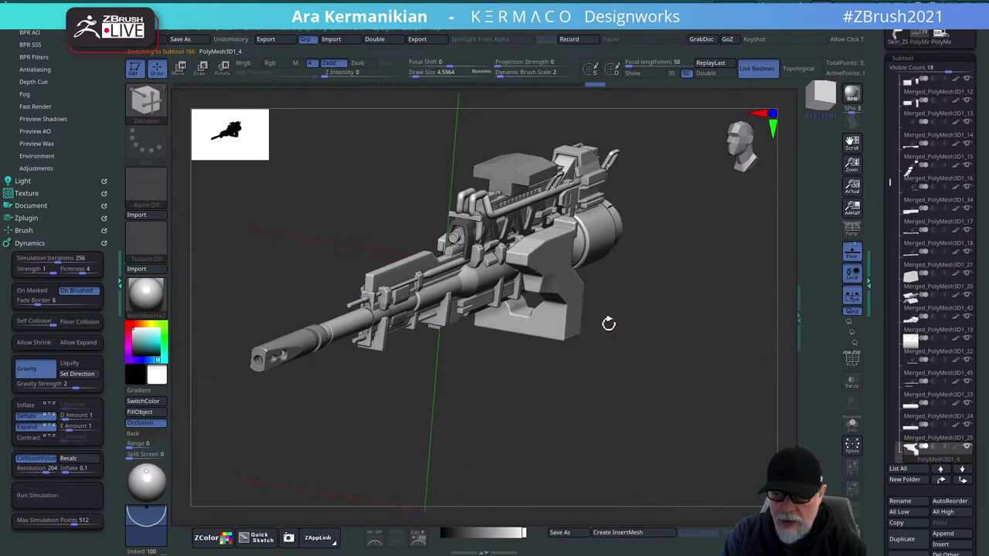
pyautogui.moveTo(912, 344)
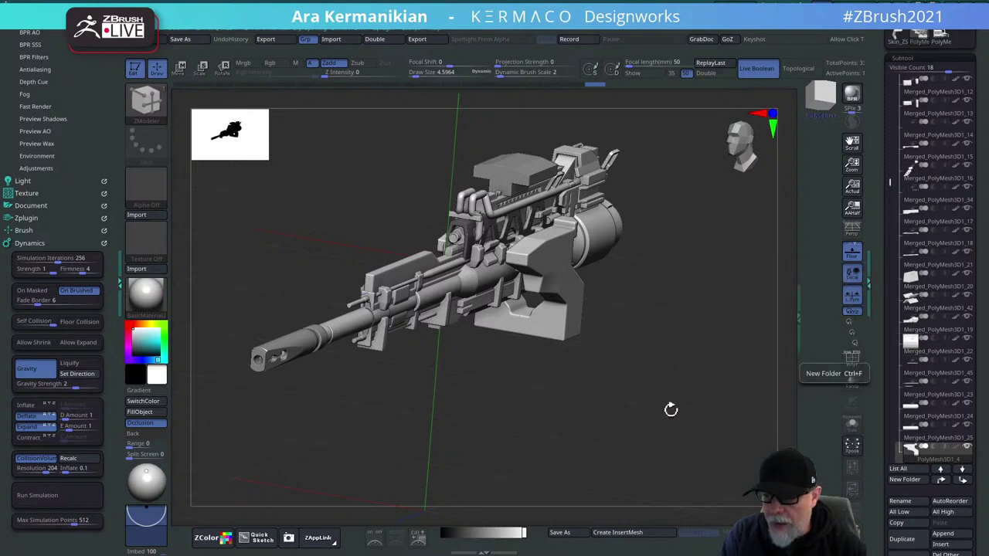
pyautogui.keyDown('shift'); pyautogui.moveTo(691, 411); pyautogui.dragTo(471, 261); pyautogui.keyUp('shift')
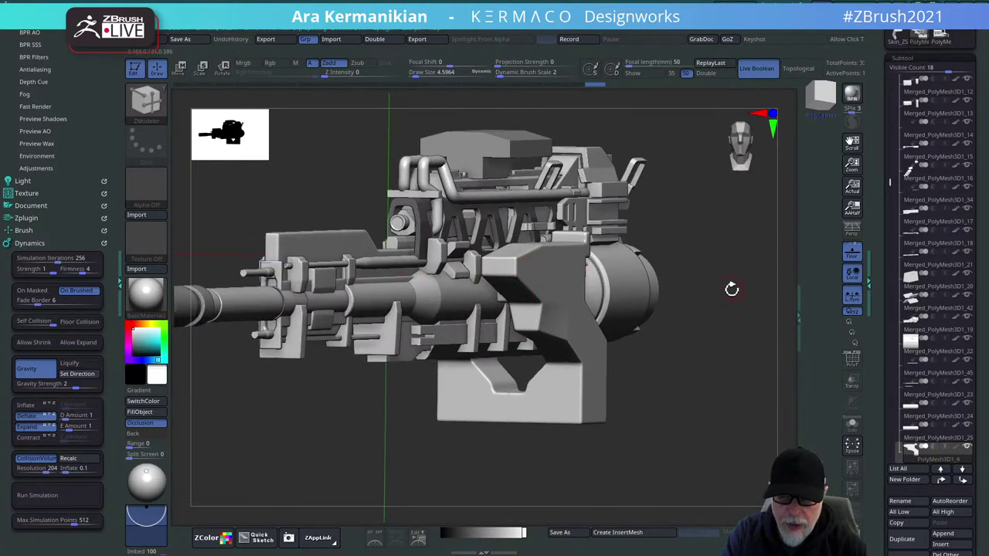
pyautogui.moveTo(731, 289); pyautogui.dragTo(829, 302)
pyautogui.click(854, 357)
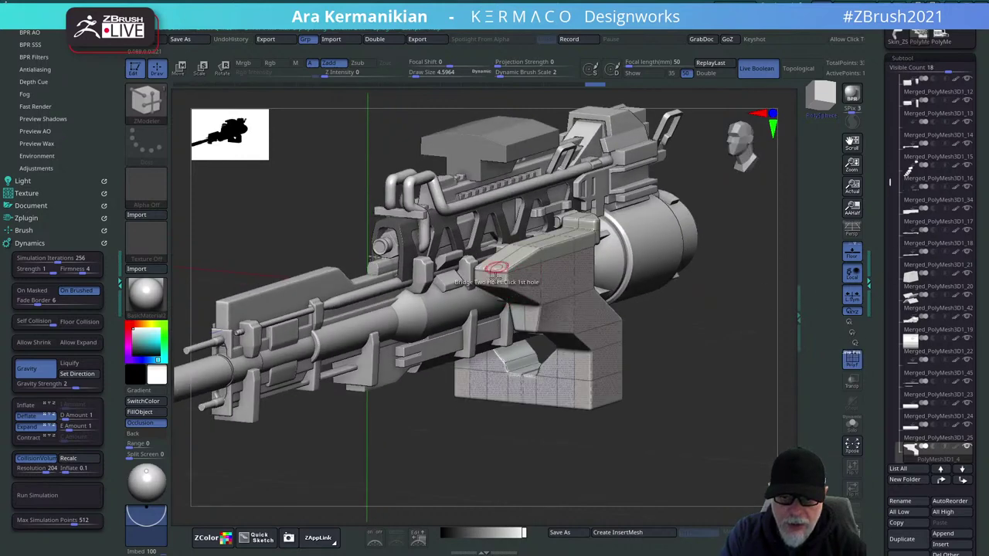
pyautogui.click(770, 69)
pyautogui.keyDown('alt'); pyautogui.moveTo(671, 347); pyautogui.dragTo(642, 287); pyautogui.keyUp('alt')
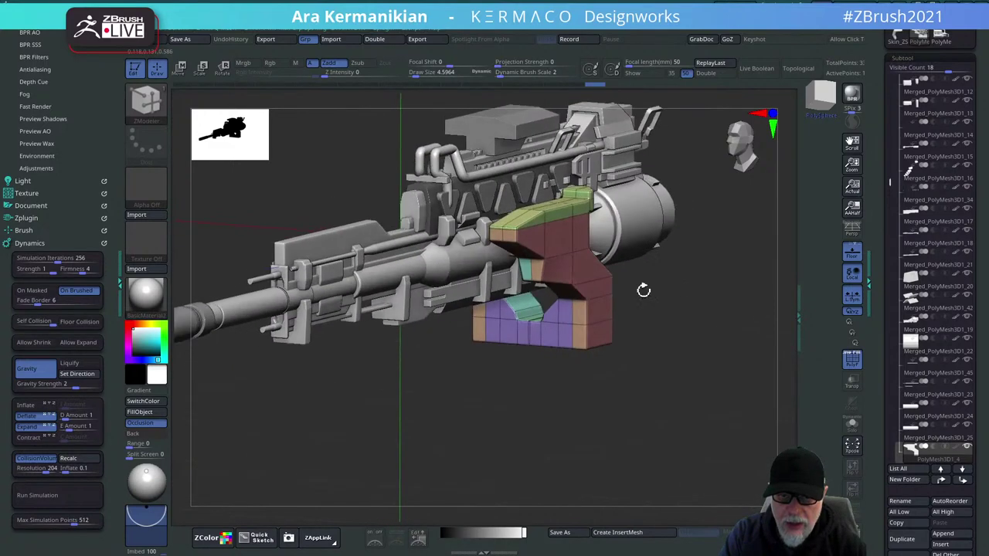
# Step the grip through its undo history to an earlier low-poly stage and examine its shape around the handle opening.
pyautogui.moveTo(593, 85)
pyautogui.mouseDown()
pyautogui.moveTo(238, 130)
pyautogui.moveTo(148, 130)
pyautogui.moveTo(377, 113)
pyautogui.moveTo(355, 110)
pyautogui.mouseUp()
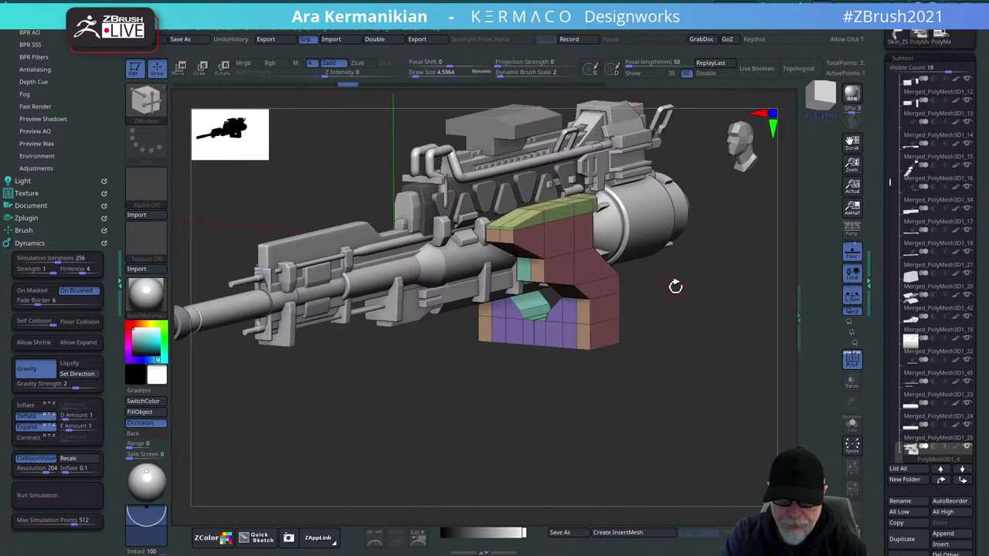
pyautogui.moveTo(675, 287); pyautogui.dragTo(640, 345)
pyautogui.keyDown('alt'); pyautogui.moveTo(657, 393); pyautogui.dragTo(632, 392); pyautogui.keyUp('alt')
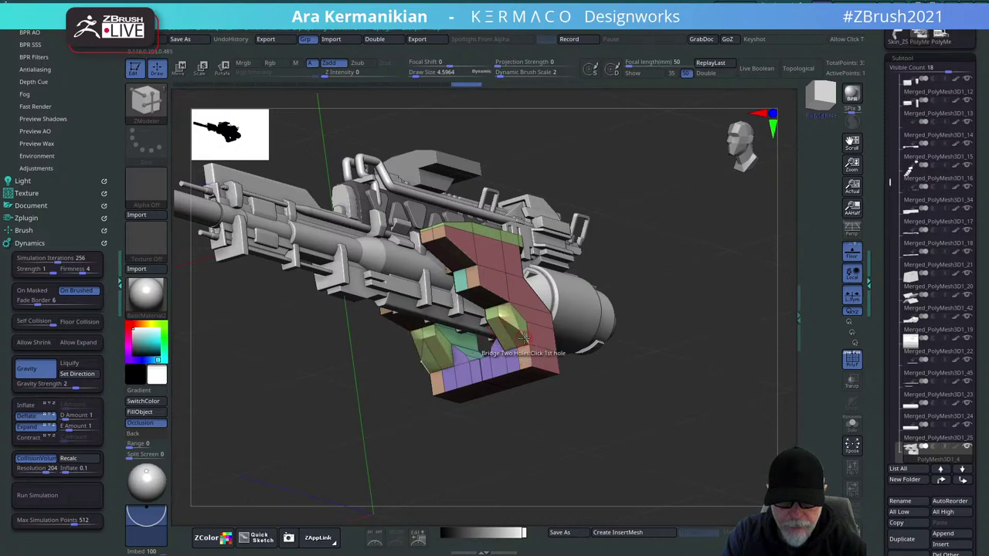
pyautogui.keyDown('shift'); pyautogui.moveTo(679, 409); pyautogui.dragTo(494, 336); pyautogui.keyUp('shift')
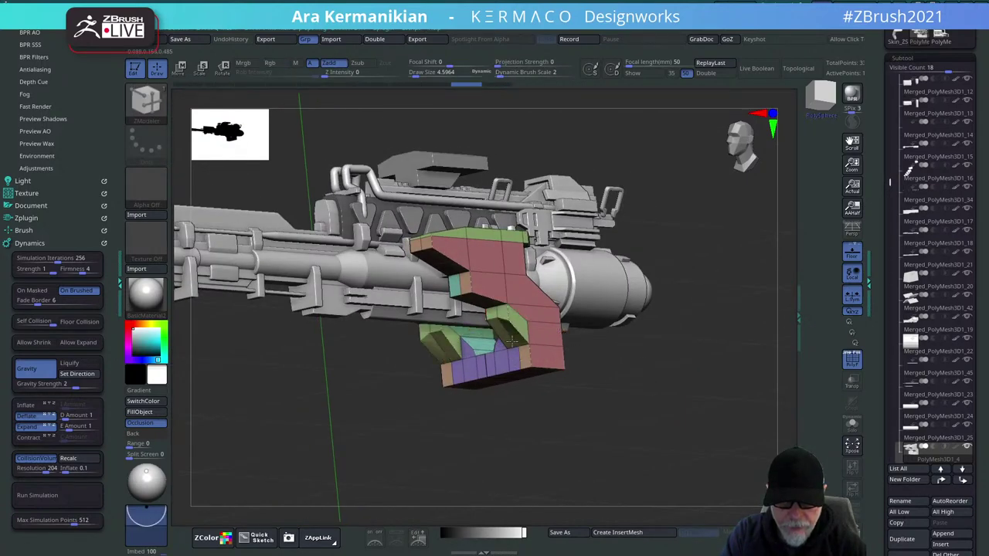
pyautogui.keyDown('shift'); pyautogui.moveTo(713, 388); pyautogui.dragTo(625, 391); pyautogui.keyUp('shift')
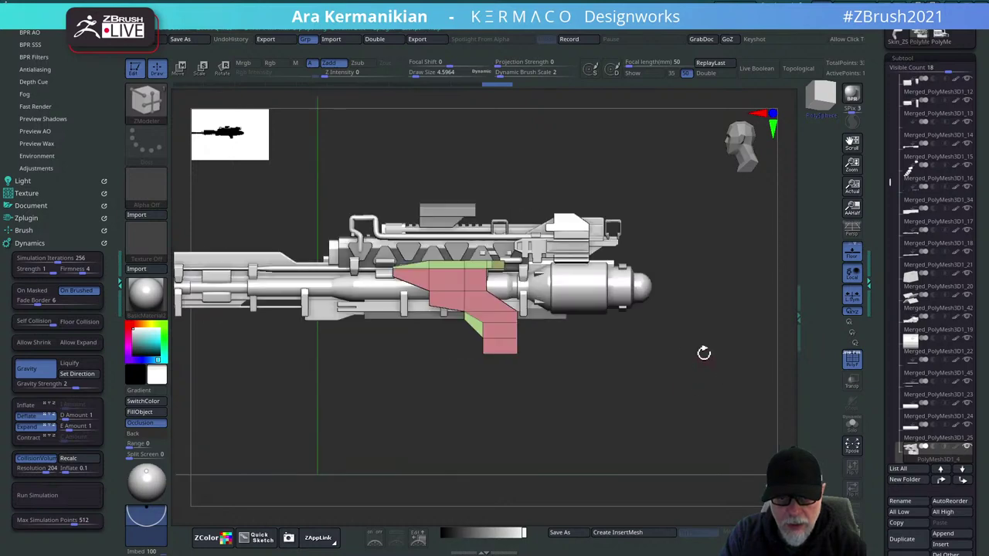
pyautogui.moveTo(701, 349)
pyautogui.mouseDown()
pyautogui.moveTo(684, 348)
pyautogui.moveTo(675, 327)
pyautogui.moveTo(705, 345)
pyautogui.mouseUp()
# Turn on Dynamic Subdivision for the grip and raise QGrid to give its edges a bevel with 0.02 coverage.
pyautogui.hotkey('ctrl', 'space')
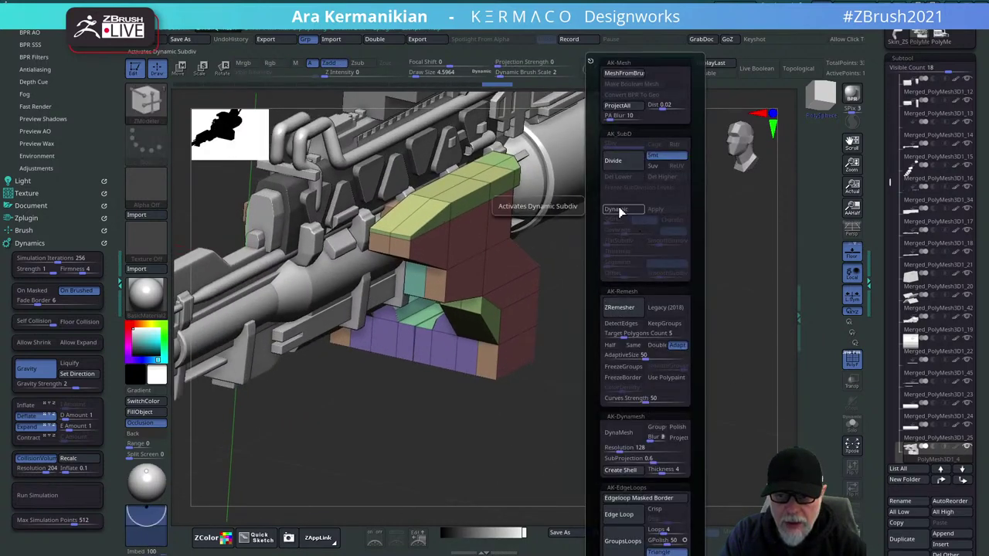
pyautogui.click(616, 209)
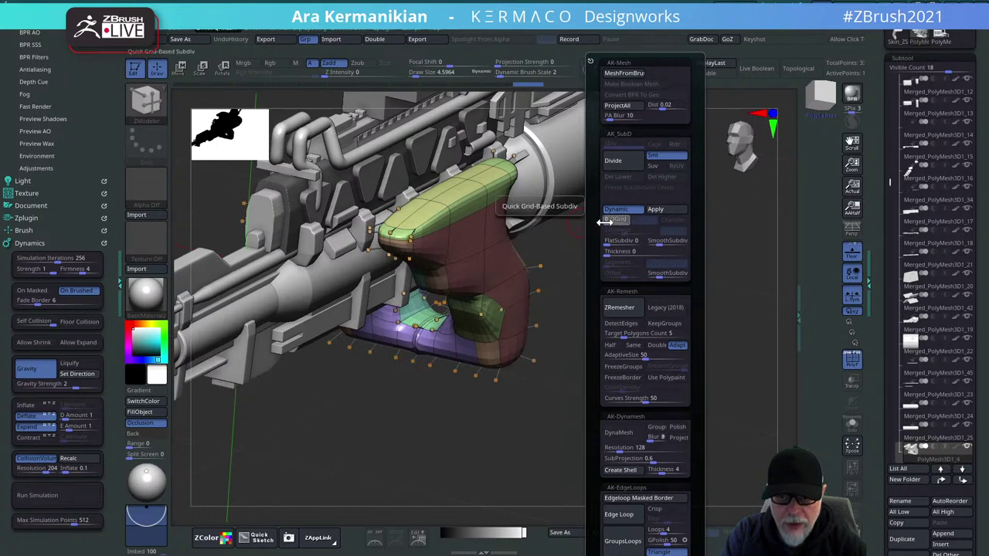
pyautogui.moveTo(603, 222); pyautogui.dragTo(608, 222)
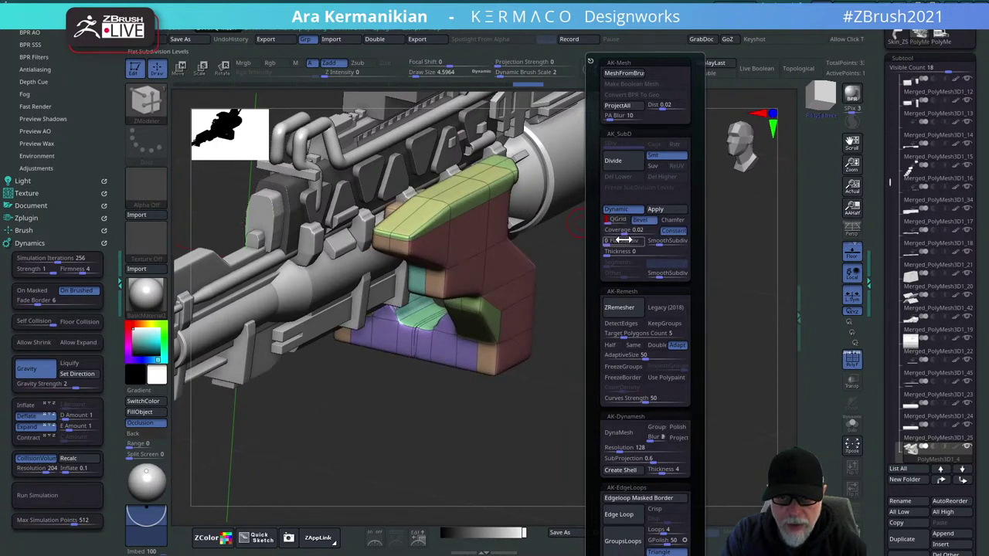
# Switch the grip's Dynamic Subdivision edges from bevel to Chamfer, with QGrid at 2 and coverage at about 0.005.
pyautogui.moveTo(623, 232); pyautogui.dragTo(620, 233)
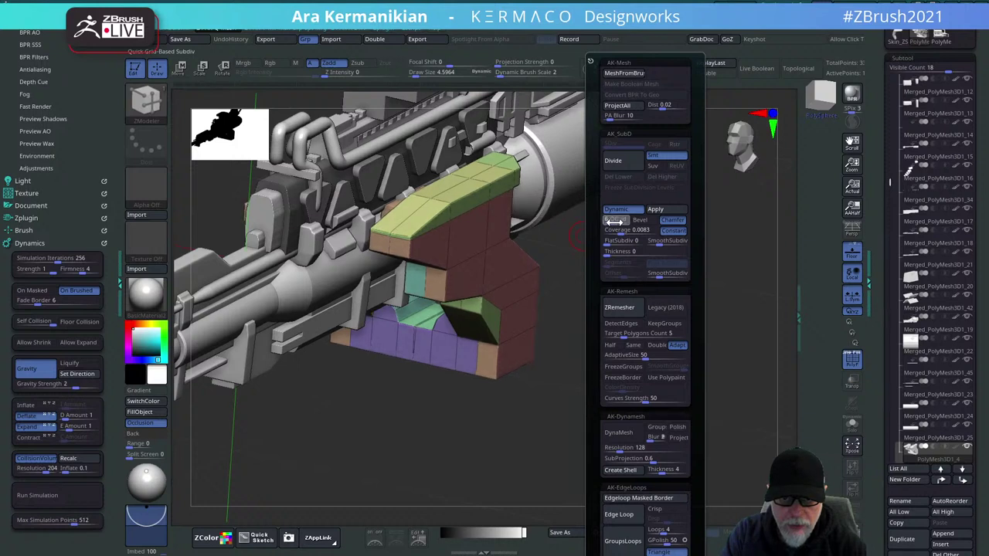
pyautogui.moveTo(620, 222); pyautogui.dragTo(607, 222)
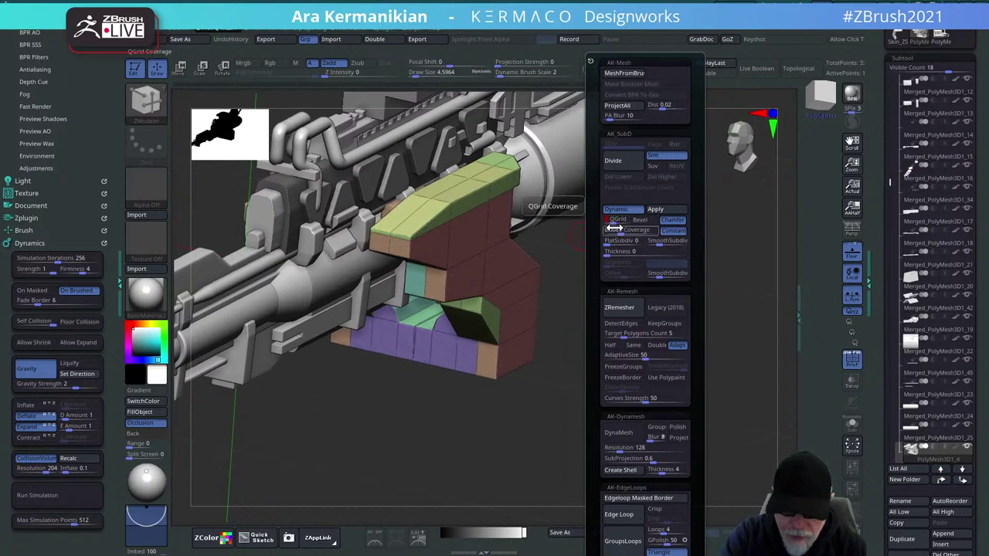
pyautogui.hotkey('ctrl', '1')
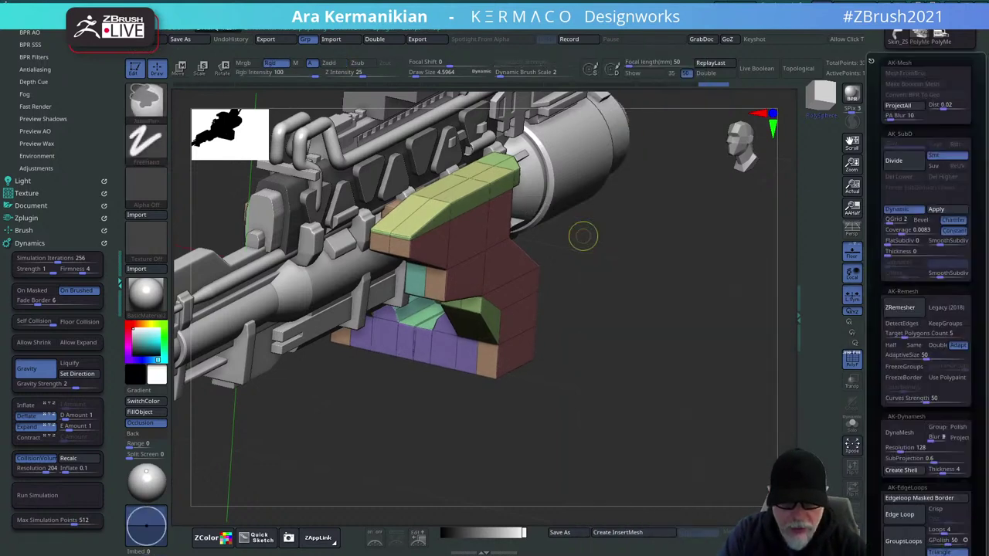
pyautogui.hotkey('ctrl', '1')
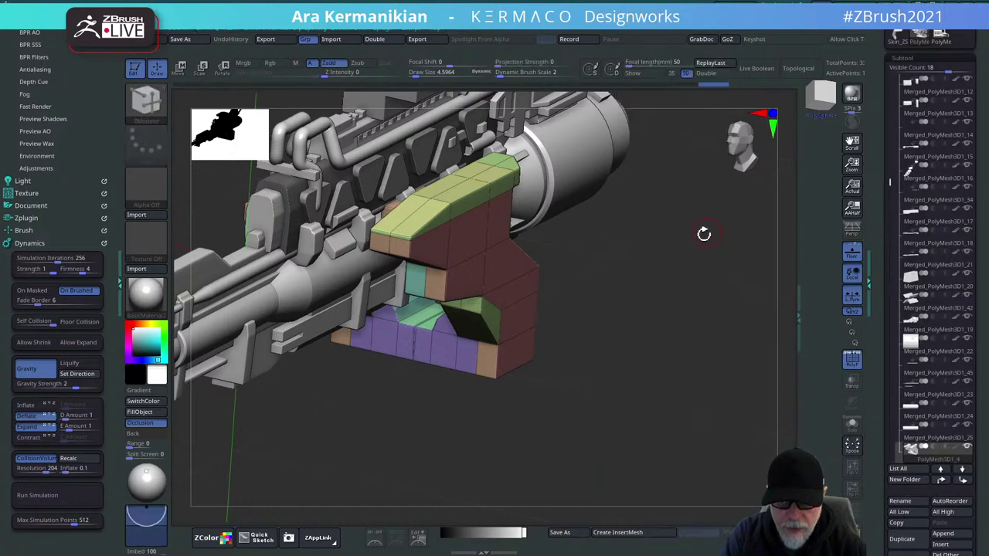
pyautogui.press('space')
pyautogui.moveTo(538, 232); pyautogui.dragTo(535, 234)
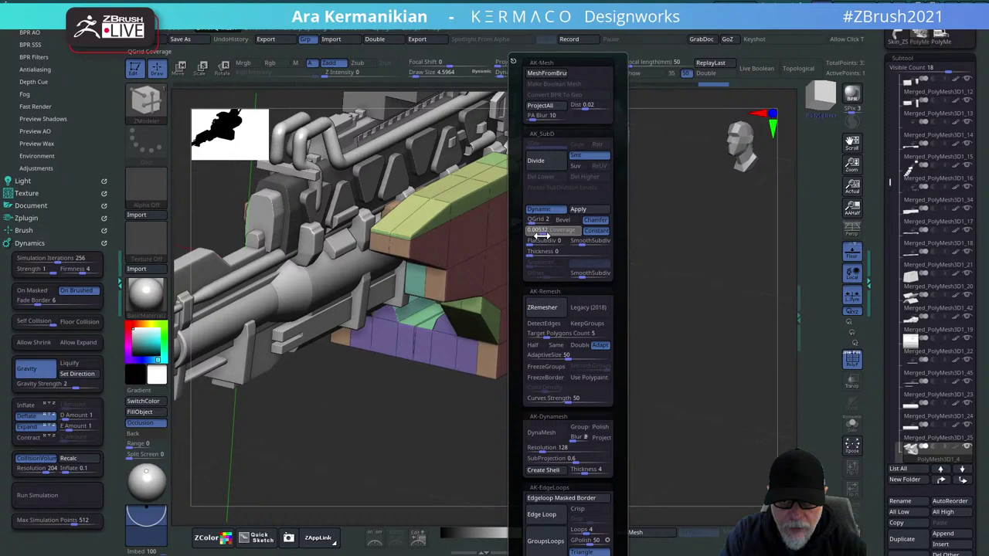
# Turn off the polyframe and cut along the grip's outer side from the top view with straight ClipCurve lines.
pyautogui.moveTo(687, 317); pyautogui.dragTo(700, 349)
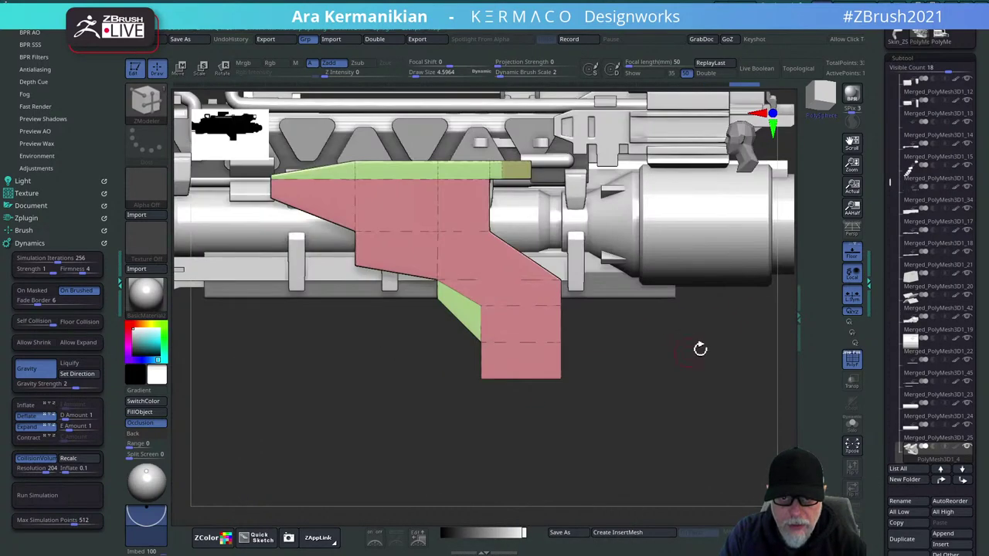
pyautogui.click(852, 359)
pyautogui.keyDown('alt'); pyautogui.moveTo(627, 417); pyautogui.dragTo(680, 420); pyautogui.keyUp('alt')
pyautogui.hotkey('ctrl', 'shift')
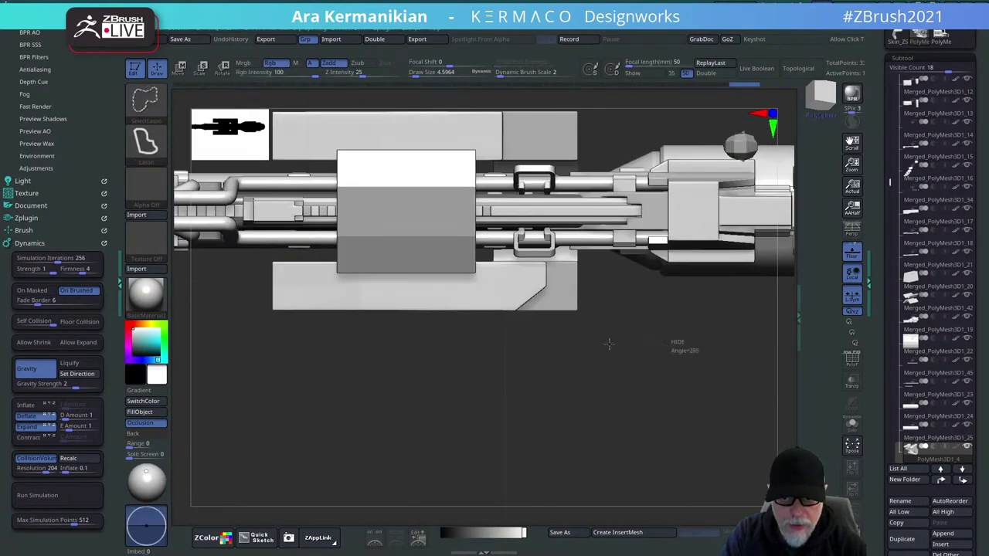
pyautogui.click(154, 99)
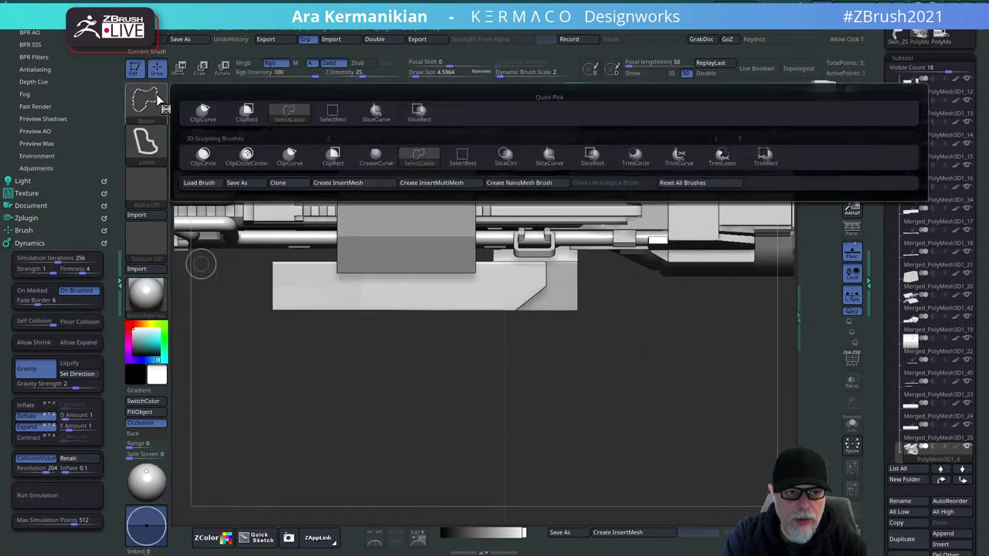
pyautogui.click(203, 113)
pyautogui.keyDown('ctrl'); pyautogui.keyDown('shift'); pyautogui.moveTo(680, 325); pyautogui.dragTo(190, 322); pyautogui.keyUp('shift'); pyautogui.keyUp('ctrl')
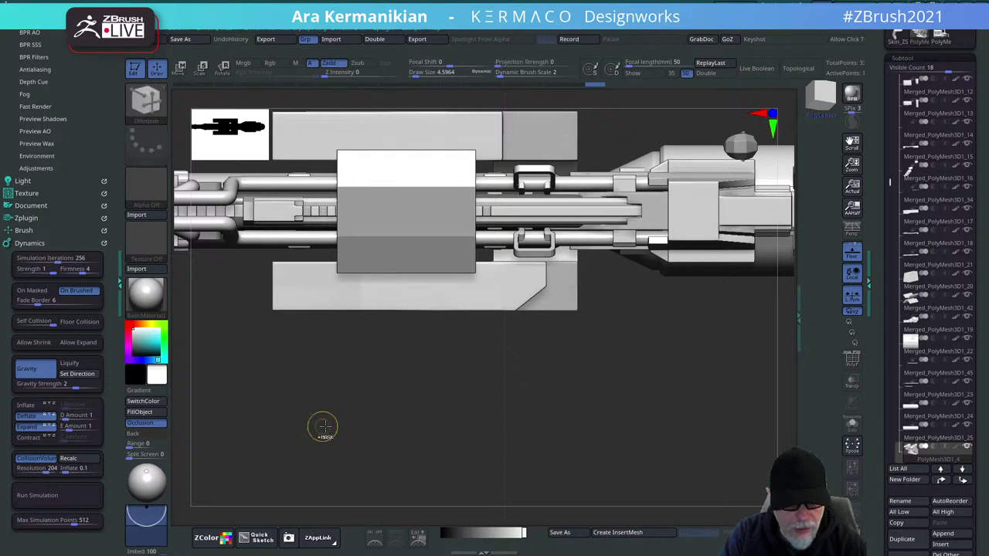
pyautogui.hotkey('ctrl', 'space')
pyautogui.click(351, 432)
pyautogui.keyDown('ctrl'); pyautogui.keyDown('shift'); pyautogui.moveTo(680, 312); pyautogui.dragTo(160, 321); pyautogui.keyUp('shift'); pyautogui.keyUp('ctrl')
# Extrude the side faces of the grip's midsection outward with ZModeler to build a raised panel reaching the upper section.
pyautogui.moveTo(496, 432)
pyautogui.mouseDown()
pyautogui.moveTo(575, 433)
pyautogui.moveTo(569, 357)
pyautogui.moveTo(559, 345)
pyautogui.moveTo(593, 321)
pyautogui.moveTo(686, 355)
pyautogui.moveTo(683, 399)
pyautogui.moveTo(686, 335)
pyautogui.mouseUp()
pyautogui.press('ctrl')
pyautogui.moveTo(695, 409); pyautogui.dragTo(504, 259)
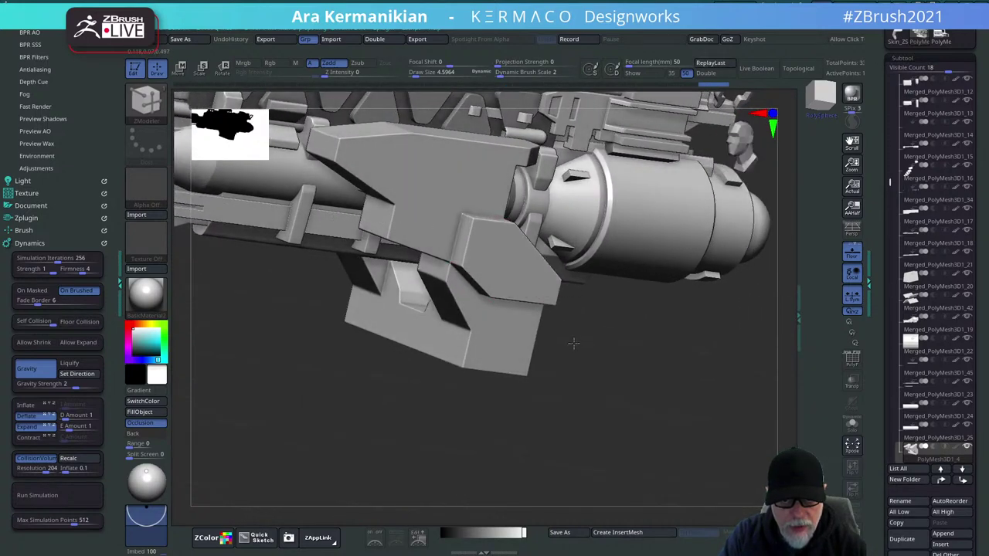
pyautogui.moveTo(694, 386); pyautogui.dragTo(494, 255)
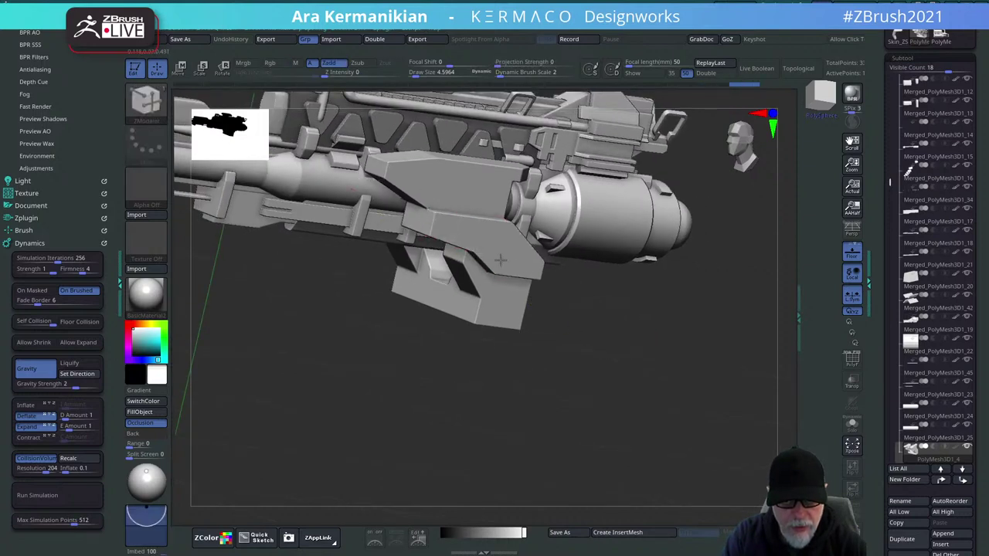
pyautogui.moveTo(649, 368); pyautogui.dragTo(653, 320)
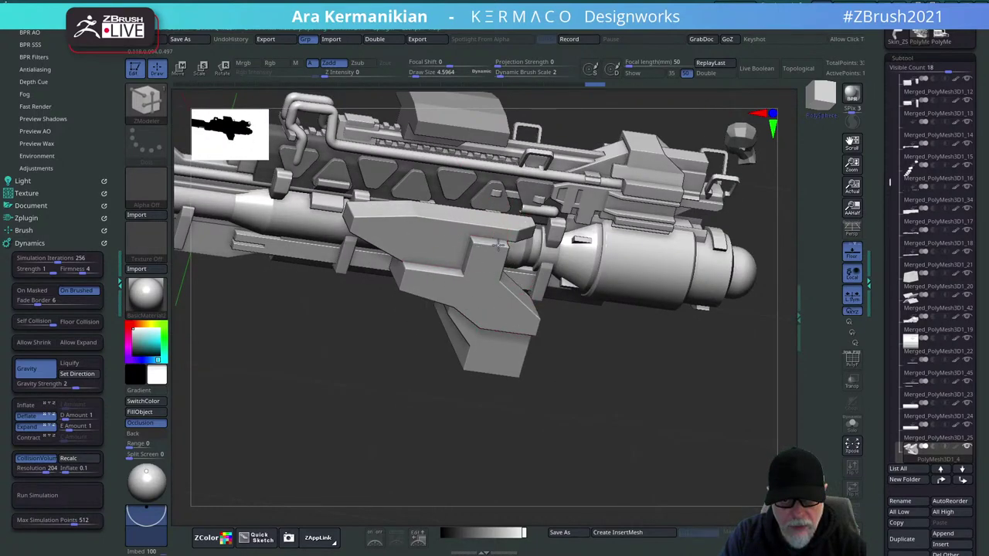
pyautogui.moveTo(604, 355); pyautogui.dragTo(568, 396)
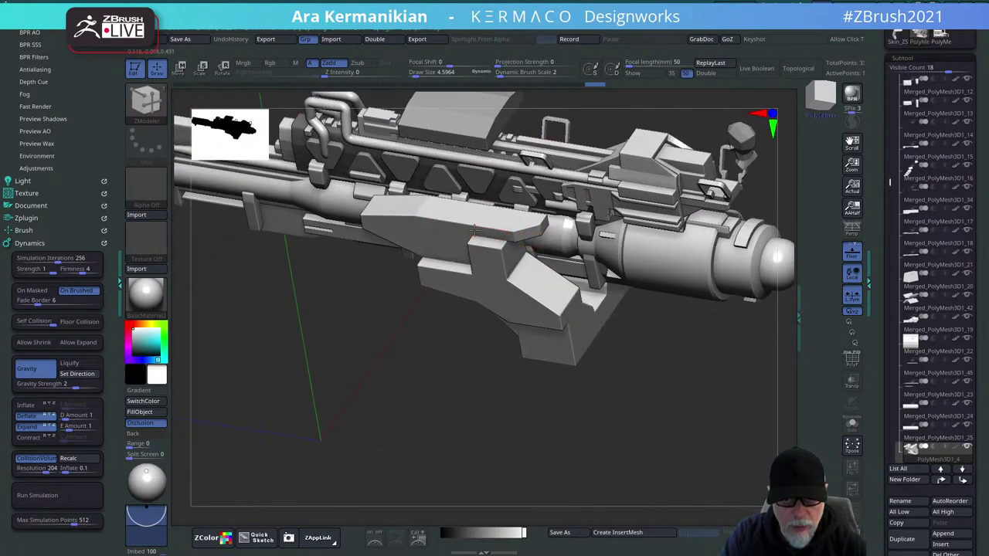
# Mirror and weld the grip across the gun's centre line from the front view.
pyautogui.moveTo(473, 385); pyautogui.dragTo(689, 398)
pyautogui.keyDown('alt'); pyautogui.moveTo(619, 394); pyautogui.dragTo(662, 353); pyautogui.keyUp('alt')
pyautogui.press('space')
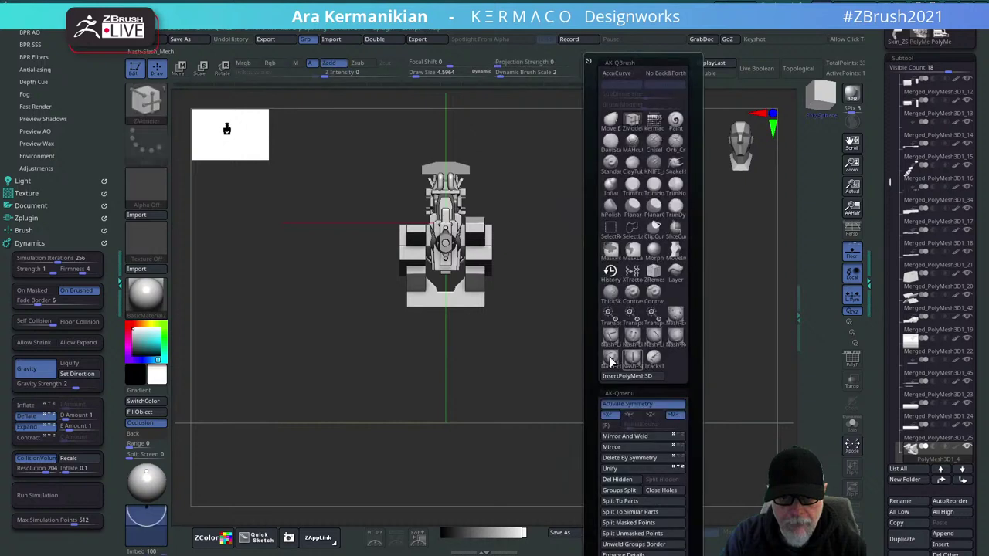
pyautogui.click(638, 438)
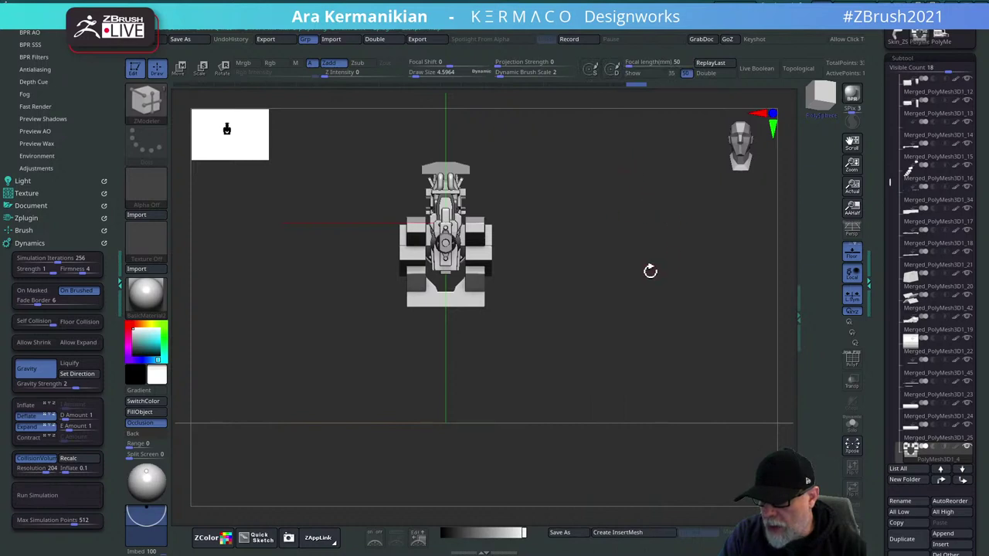
# Change the ZModeler edge action from Bridge to Slide and extend the raised side panel's front end forward.
pyautogui.moveTo(649, 270); pyautogui.dragTo(635, 289)
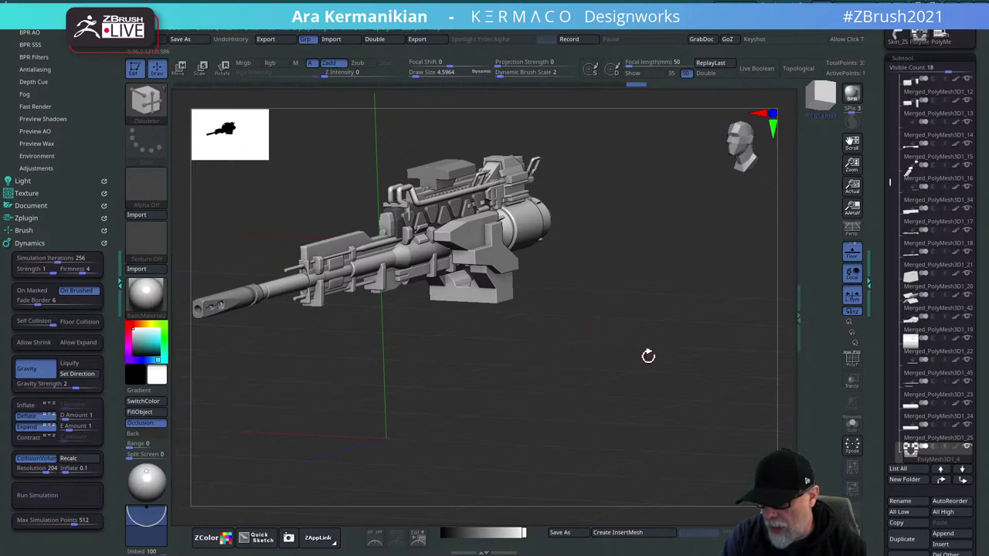
pyautogui.moveTo(622, 382); pyautogui.dragTo(690, 371)
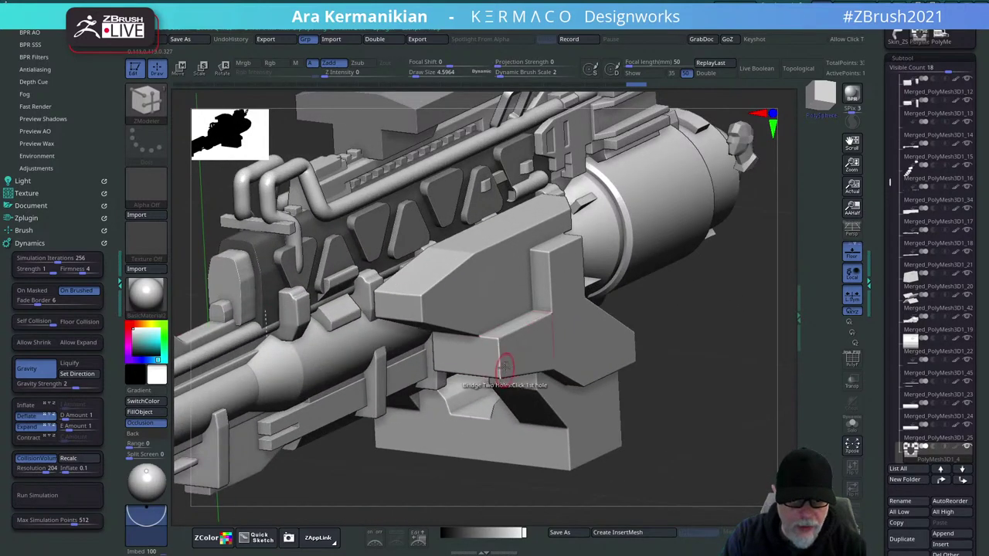
pyautogui.press('space')
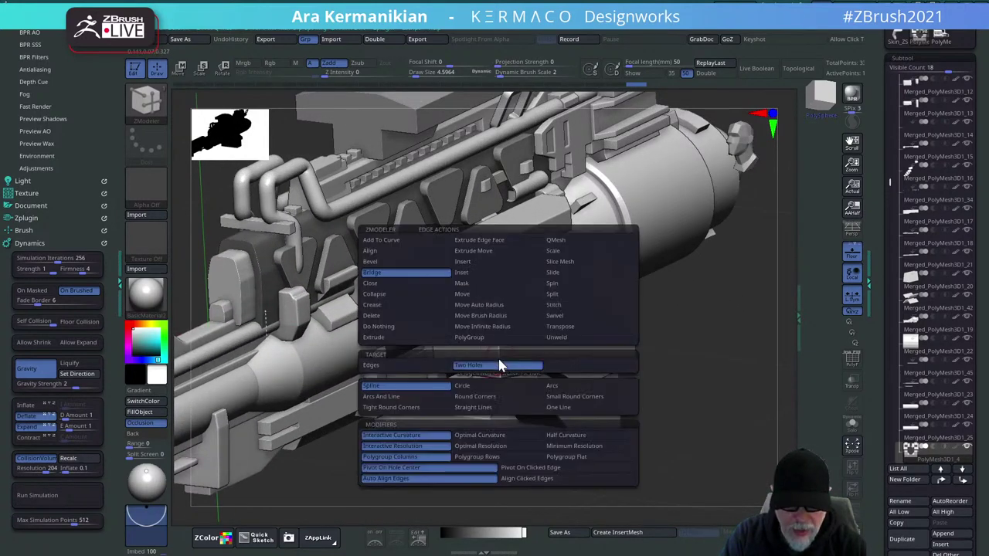
pyautogui.click(569, 275)
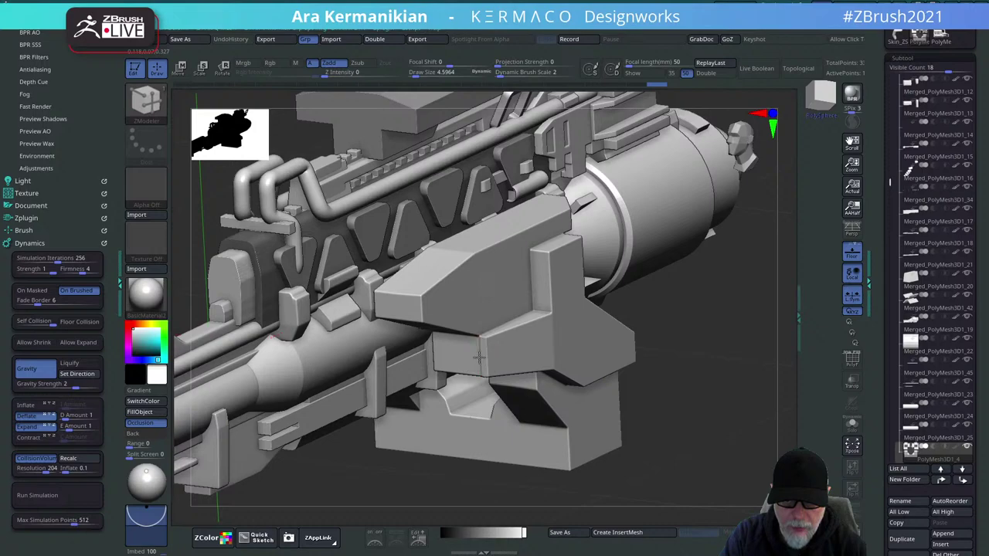
pyautogui.moveTo(479, 355); pyautogui.dragTo(392, 400)
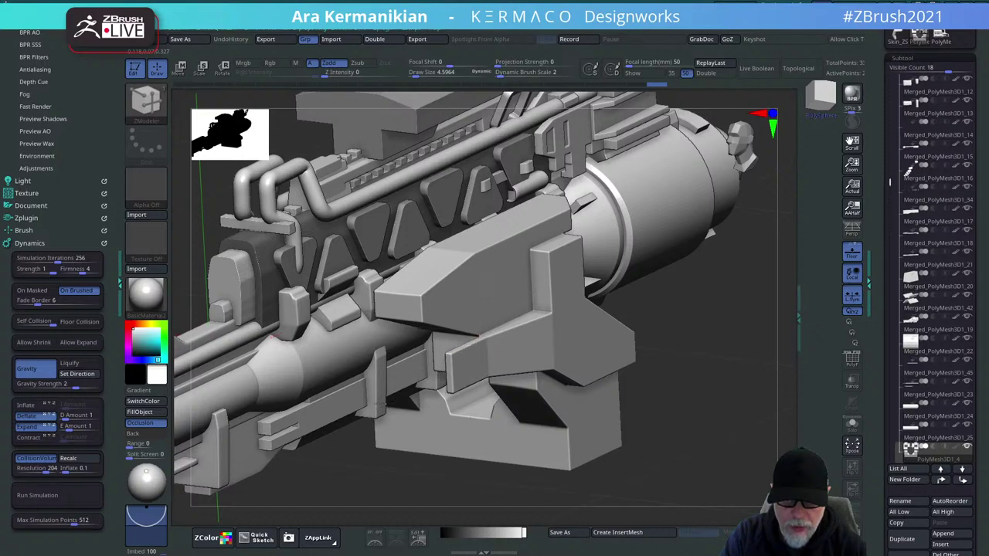
# Pull the front of the upper section's nose slightly forward, undoing the first, longer pull.
pyautogui.moveTo(709, 369)
pyautogui.mouseDown()
pyautogui.moveTo(704, 429)
pyautogui.moveTo(706, 371)
pyautogui.mouseUp()
pyautogui.moveTo(381, 313); pyautogui.dragTo(349, 333)
pyautogui.hotkey('ctrl', 'z')
pyautogui.moveTo(405, 308); pyautogui.dragTo(394, 312)
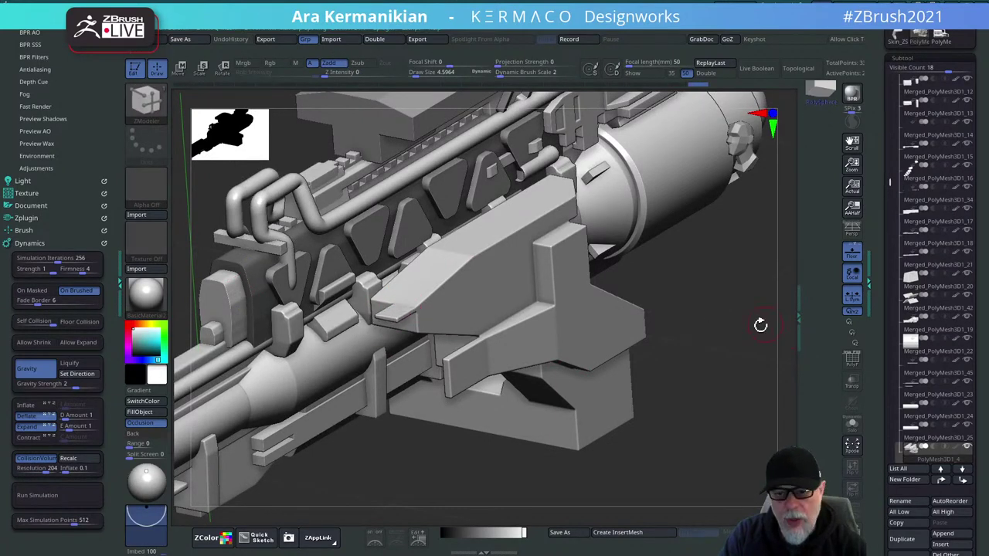
# Slide the nose's front edge outward to taper the corners of its lip.
pyautogui.keyDown('alt'); pyautogui.moveTo(737, 324); pyautogui.dragTo(648, 394); pyautogui.keyUp('alt')
pyautogui.moveTo(438, 468); pyautogui.dragTo(502, 468)
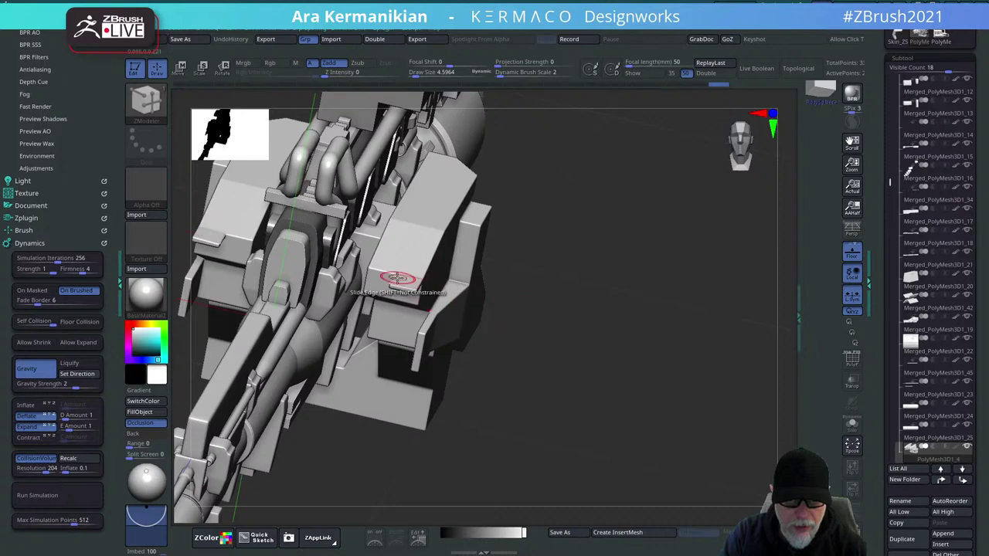
pyautogui.moveTo(384, 275); pyautogui.dragTo(369, 282)
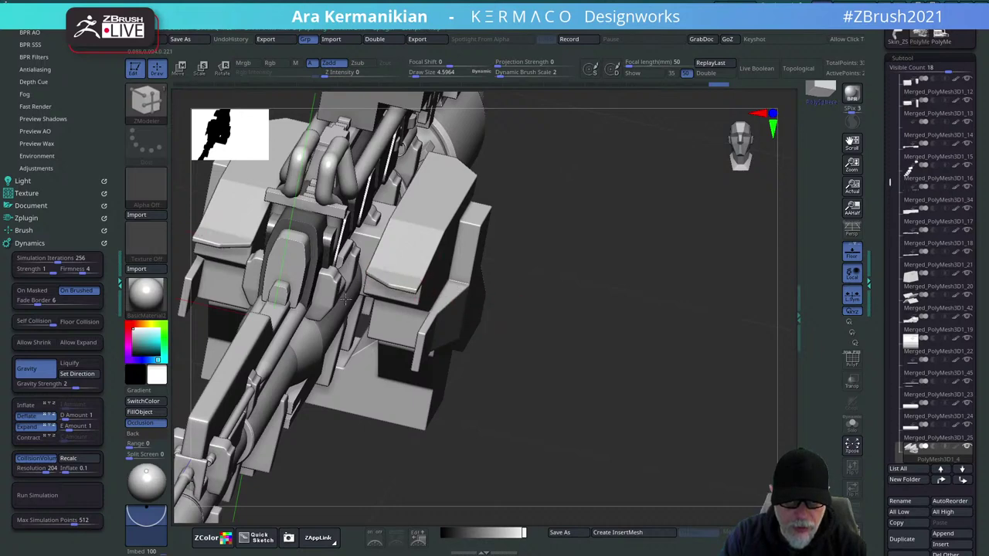
# Show the polyframe and thin the nose by raising the lower edge of its front face.
pyautogui.moveTo(656, 359); pyautogui.dragTo(417, 288)
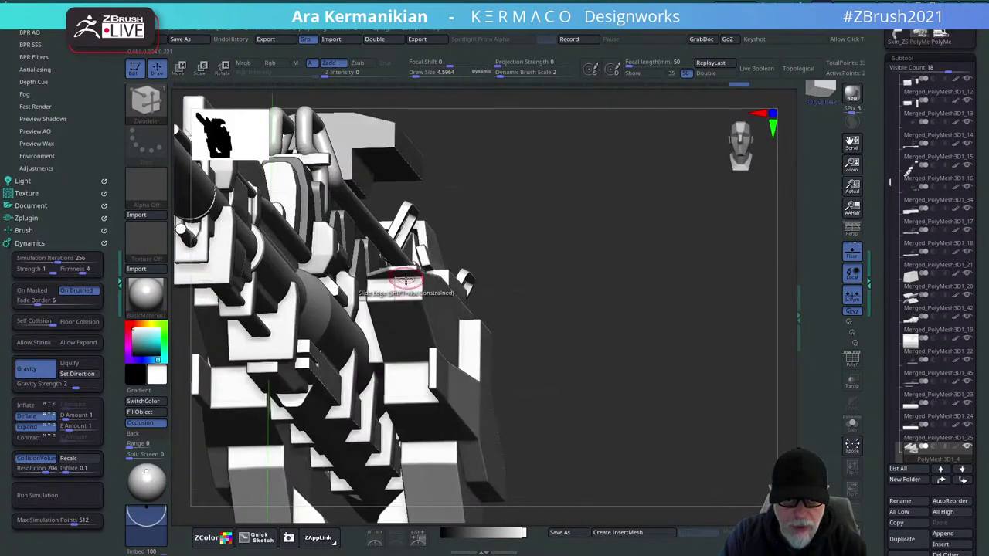
pyautogui.press('space')
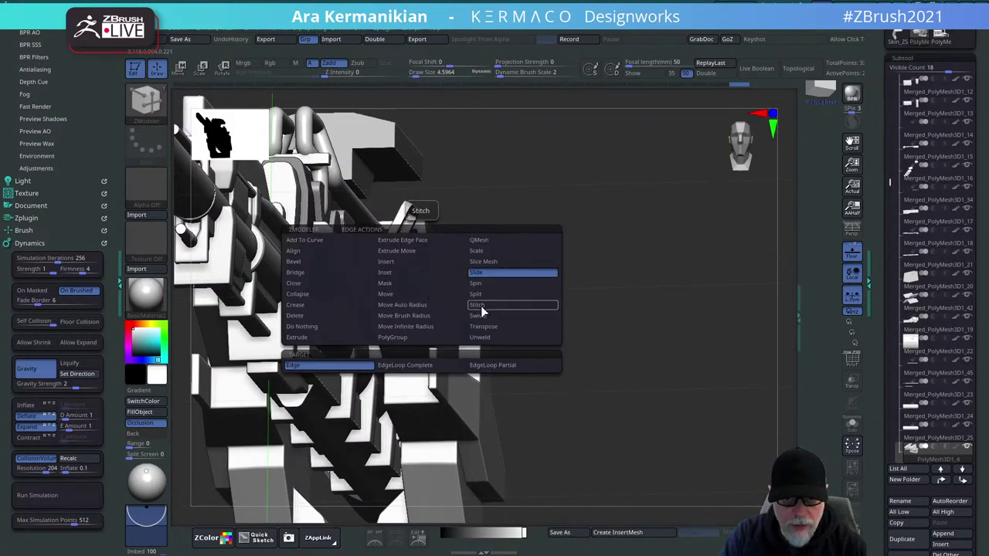
pyautogui.click(408, 272)
pyautogui.moveTo(592, 333); pyautogui.dragTo(404, 309)
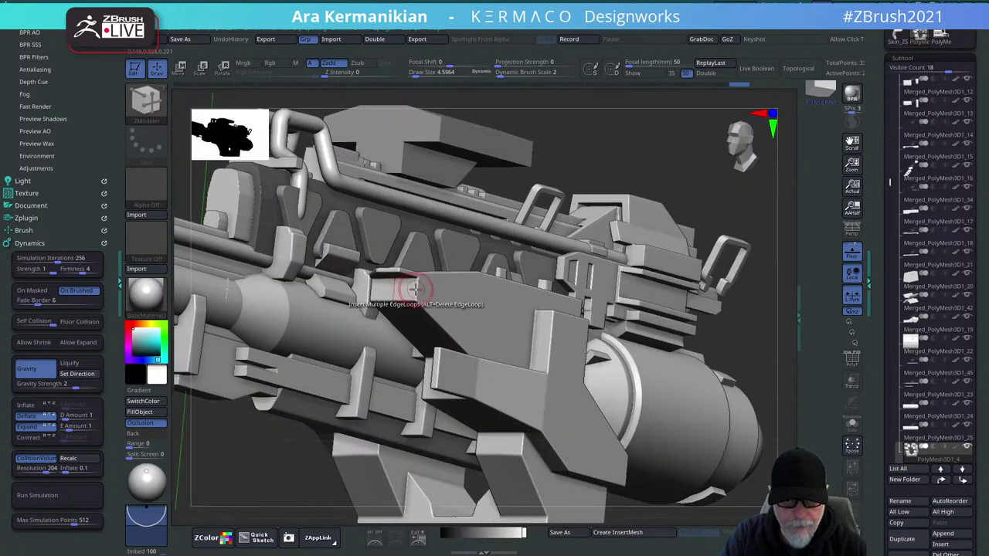
pyautogui.click(851, 360)
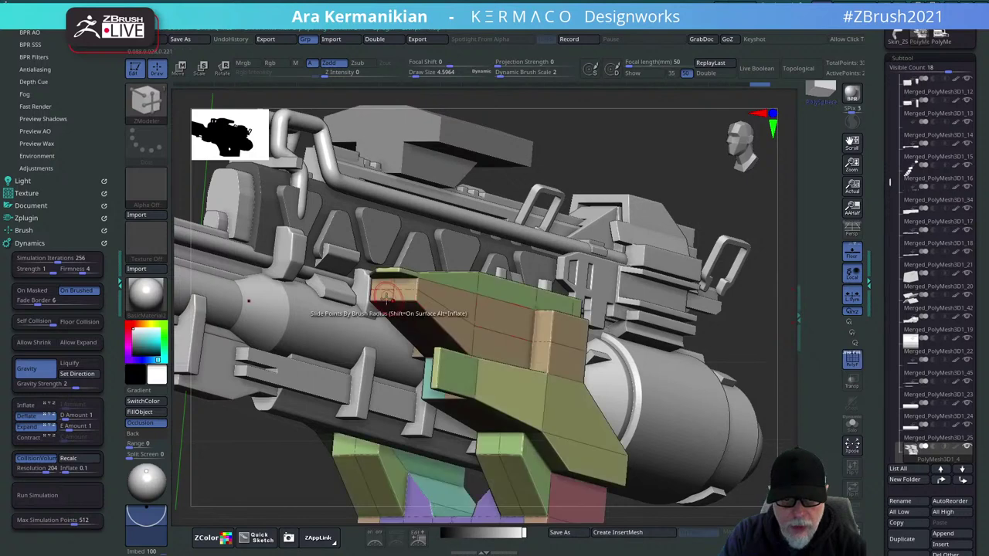
pyautogui.moveTo(404, 286); pyautogui.dragTo(389, 281)
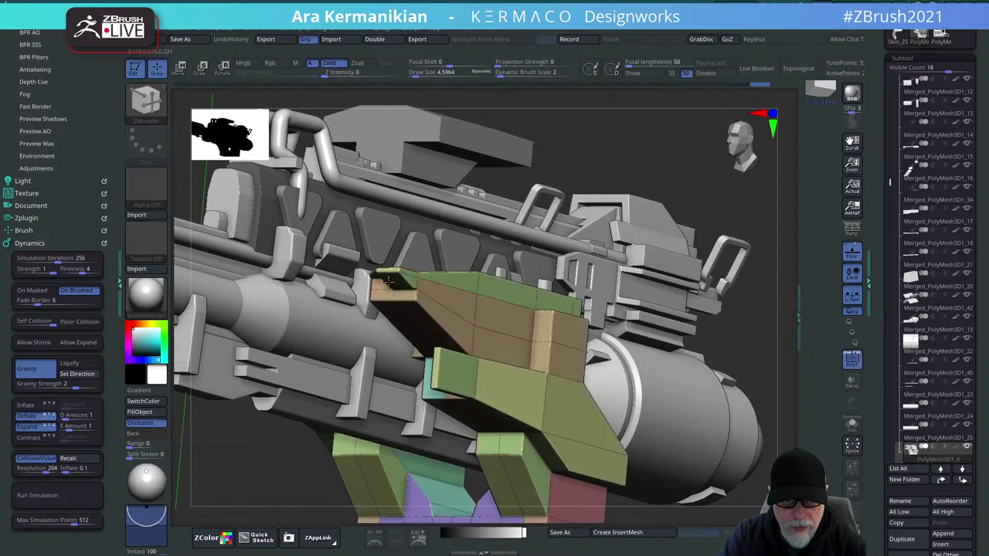
# Recess the middle faces along the upper section's sloped top edge with QMesh.
pyautogui.keyDown('alt'); pyautogui.moveTo(738, 191); pyautogui.dragTo(643, 234); pyautogui.keyUp('alt')
pyautogui.moveTo(641, 232)
pyautogui.mouseDown(button='right')
pyautogui.moveTo(658, 210)
pyautogui.moveTo(677, 207)
pyautogui.moveTo(653, 224)
pyautogui.mouseUp(button='right')
pyautogui.moveTo(489, 298); pyautogui.dragTo(675, 359, button='right')
pyautogui.keyDown('alt'); pyautogui.moveTo(676, 358); pyautogui.dragTo(685, 460); pyautogui.keyUp('alt')
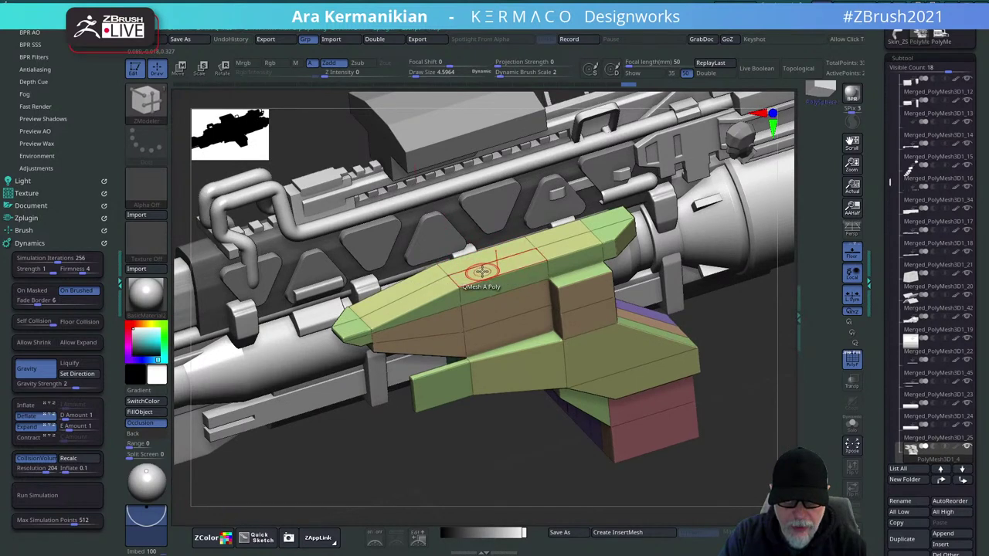
pyautogui.moveTo(480, 272); pyautogui.dragTo(480, 275)
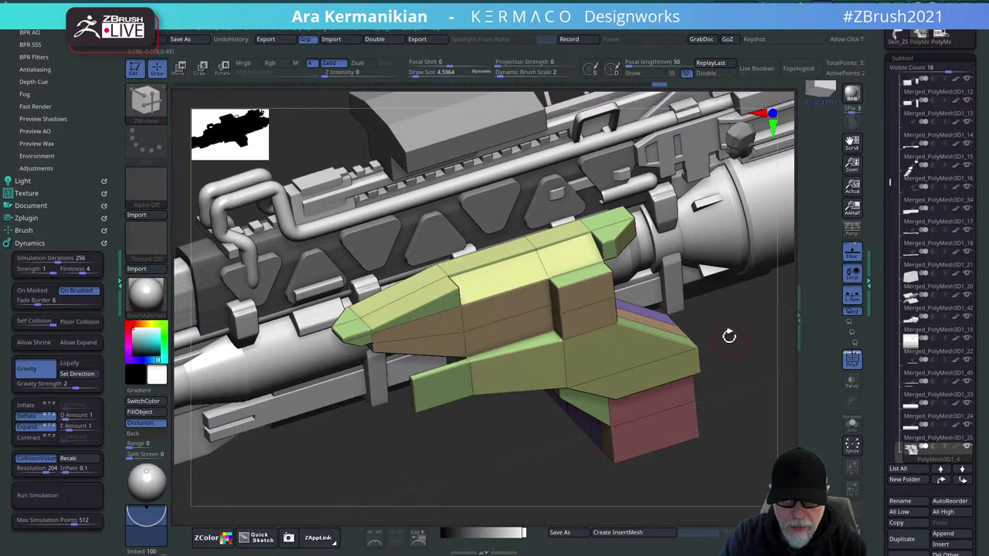
# Extrude the side strip below the recess outward with QMesh, continue it toward the nose, and hide the polyframe.
pyautogui.keyDown('alt'); pyautogui.moveTo(729, 336); pyautogui.dragTo(761, 336); pyautogui.keyUp('alt')
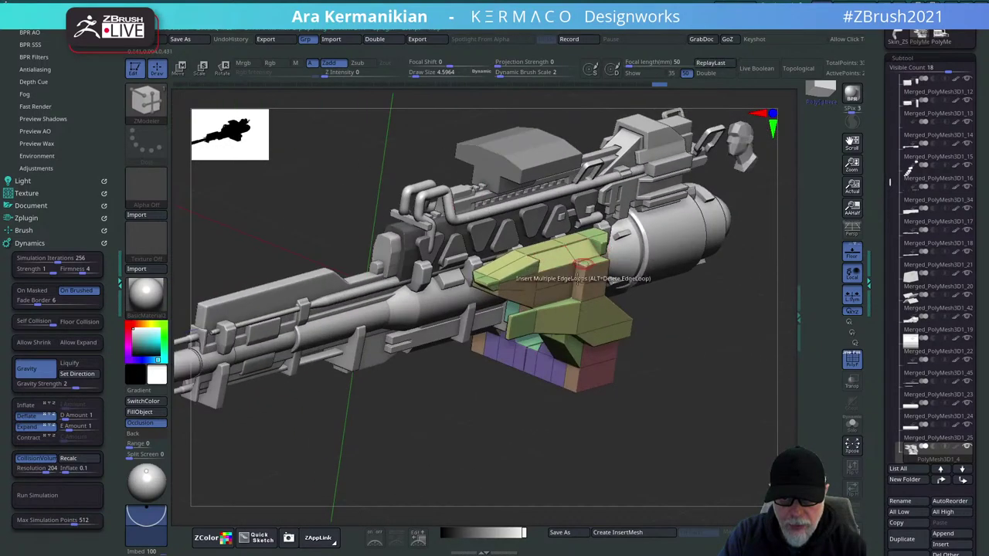
pyautogui.moveTo(685, 337)
pyautogui.mouseDown()
pyautogui.moveTo(695, 329)
pyautogui.moveTo(567, 282)
pyautogui.mouseUp()
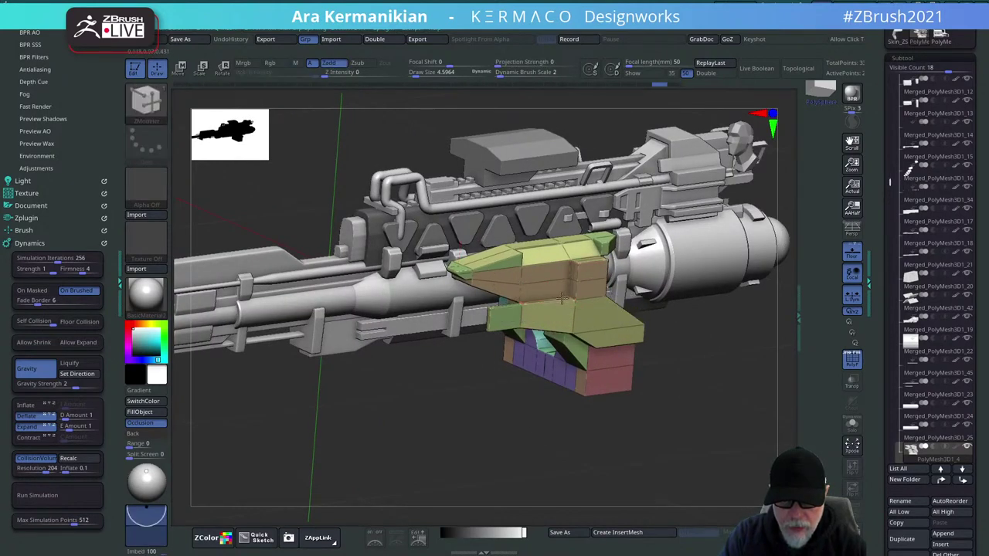
pyautogui.moveTo(709, 345)
pyautogui.mouseDown()
pyautogui.moveTo(638, 358)
pyautogui.moveTo(701, 376)
pyautogui.moveTo(717, 375)
pyautogui.moveTo(715, 363)
pyautogui.mouseUp()
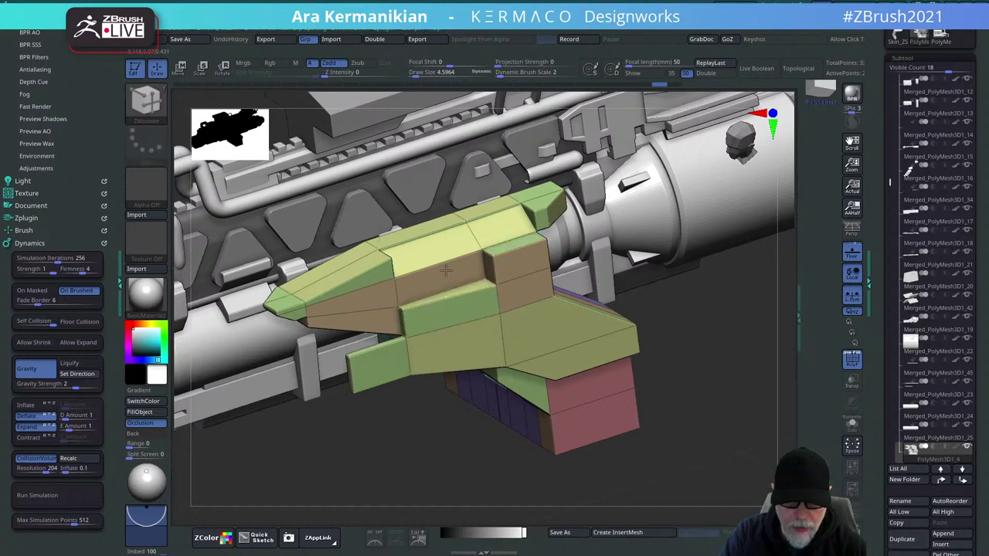
pyautogui.keyDown('alt'); pyautogui.moveTo(724, 358); pyautogui.dragTo(748, 370); pyautogui.keyUp('alt')
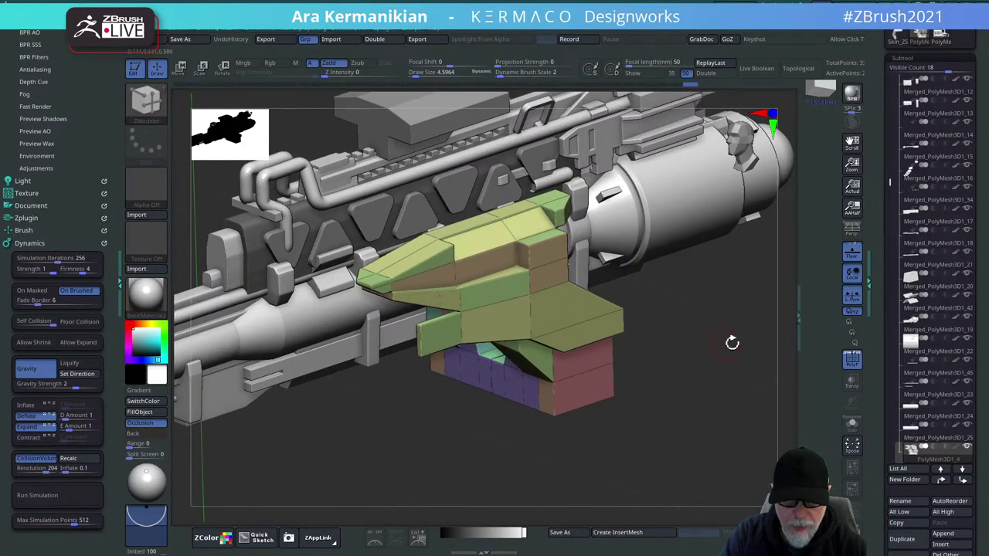
pyautogui.keyDown('alt'); pyautogui.moveTo(701, 344); pyautogui.dragTo(770, 324); pyautogui.keyUp('alt')
pyautogui.click(851, 368)
pyautogui.moveTo(691, 362)
pyautogui.mouseDown()
pyautogui.moveTo(713, 397)
pyautogui.moveTo(706, 338)
pyautogui.moveTo(653, 360)
pyautogui.moveTo(631, 350)
pyautogui.moveTo(662, 376)
pyautogui.mouseUp()
pyautogui.press('ctrl')
pyautogui.keyDown('alt'); pyautogui.moveTo(661, 391); pyautogui.dragTo(600, 341); pyautogui.keyUp('alt')
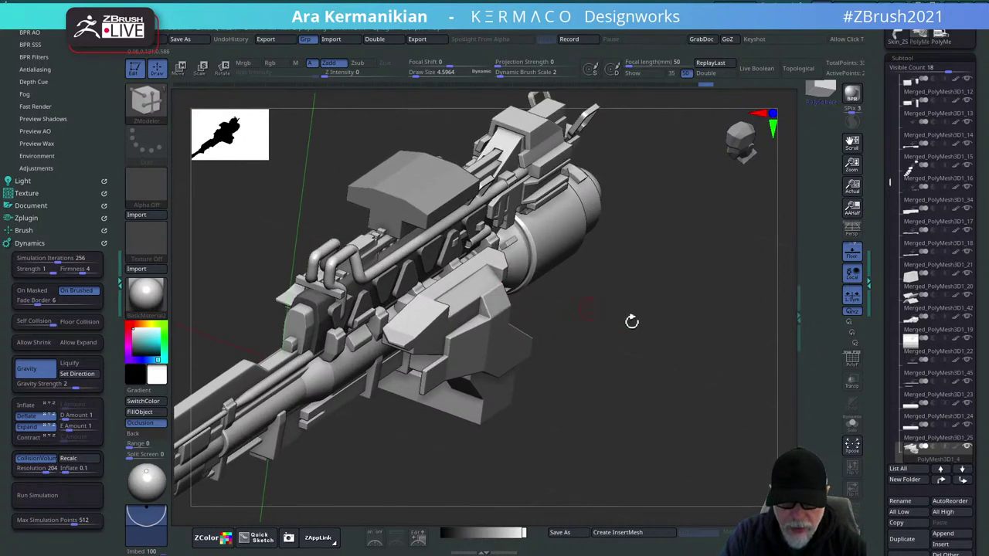
# Show the polyframe for the grip's front side.
pyautogui.moveTo(632, 321); pyautogui.dragTo(664, 314)
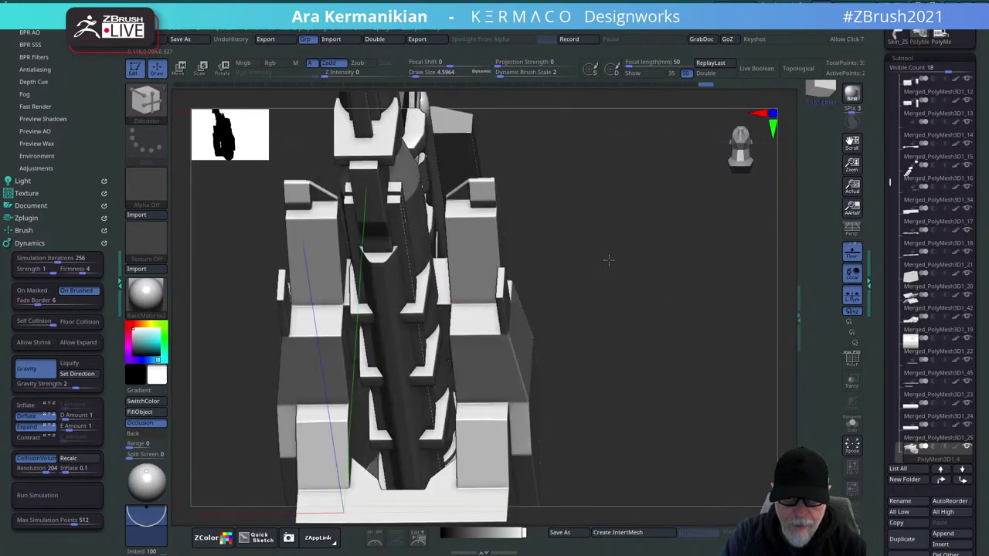
pyautogui.press('space')
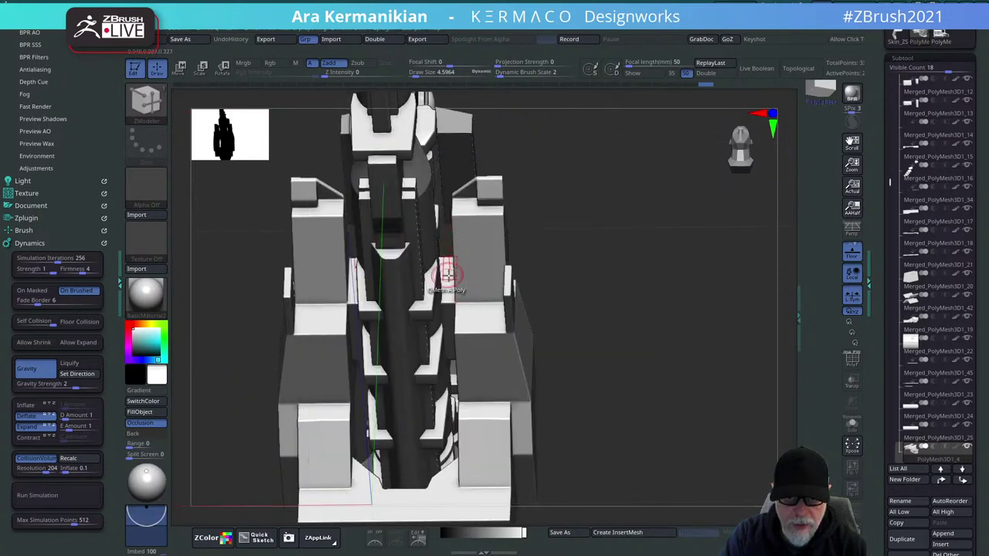
pyautogui.click(853, 360)
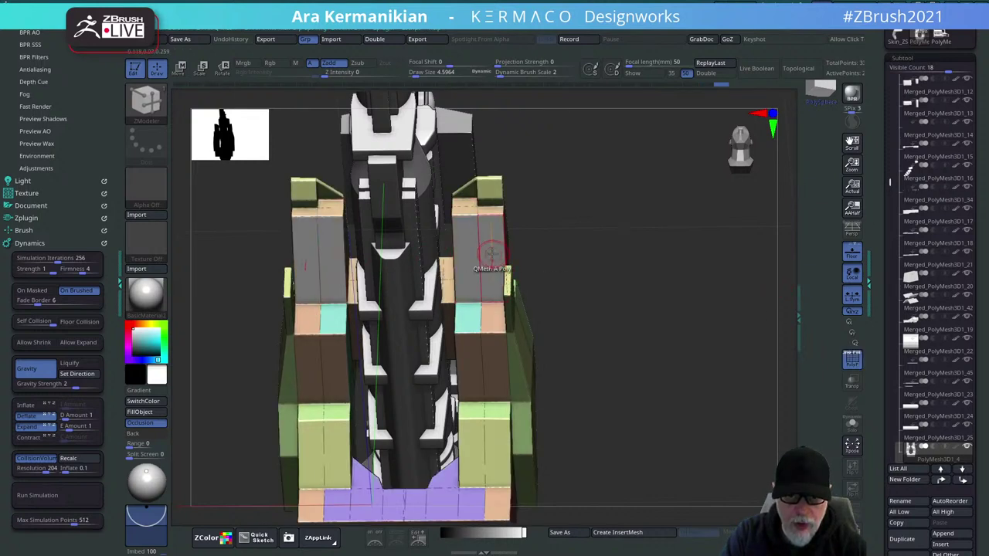
pyautogui.press('space')
pyautogui.click(457, 273)
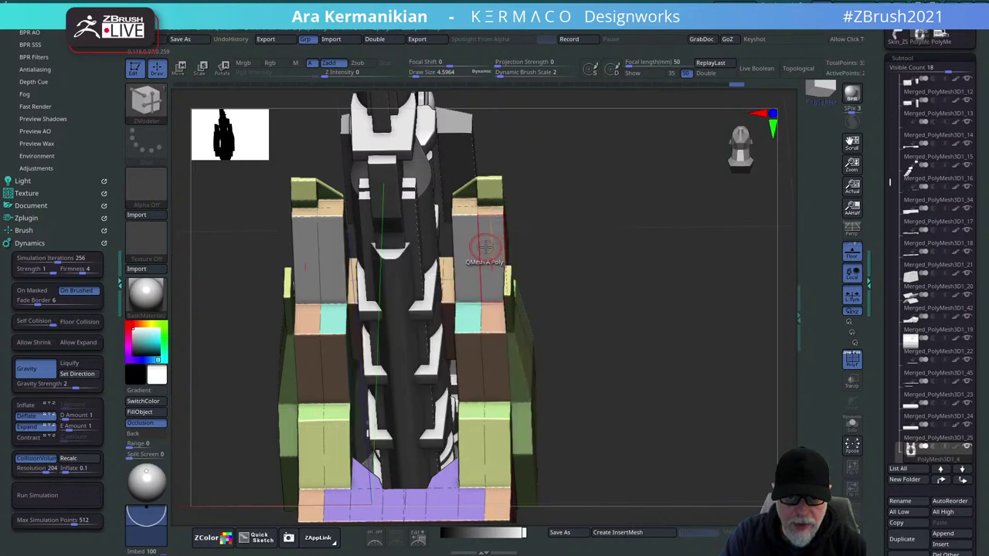
pyautogui.click(488, 246)
pyautogui.hotkey('ctrl', 'z')
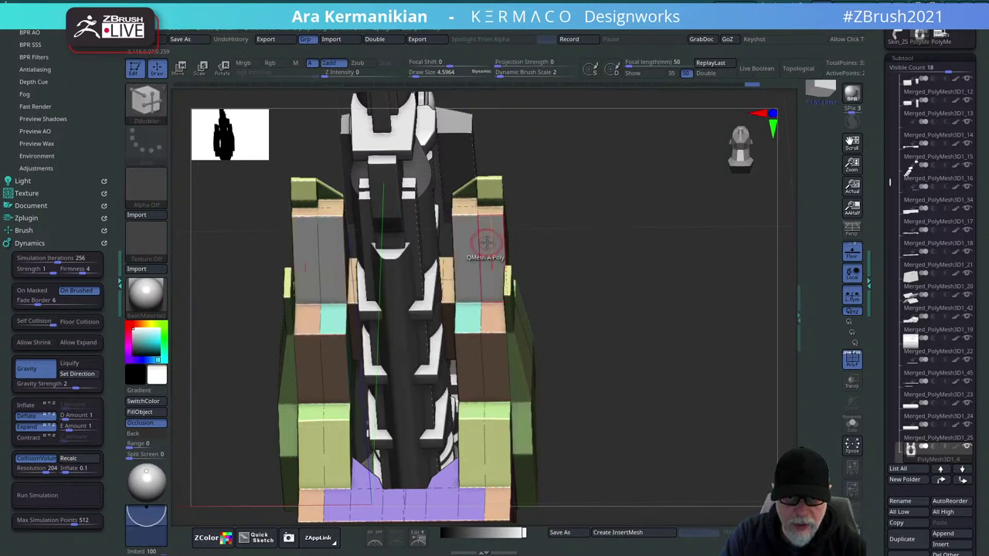
# Inset the marked tall front faces of the grip's upper section as one region on both sides of the barrel.
pyautogui.press('space')
pyautogui.click(455, 196)
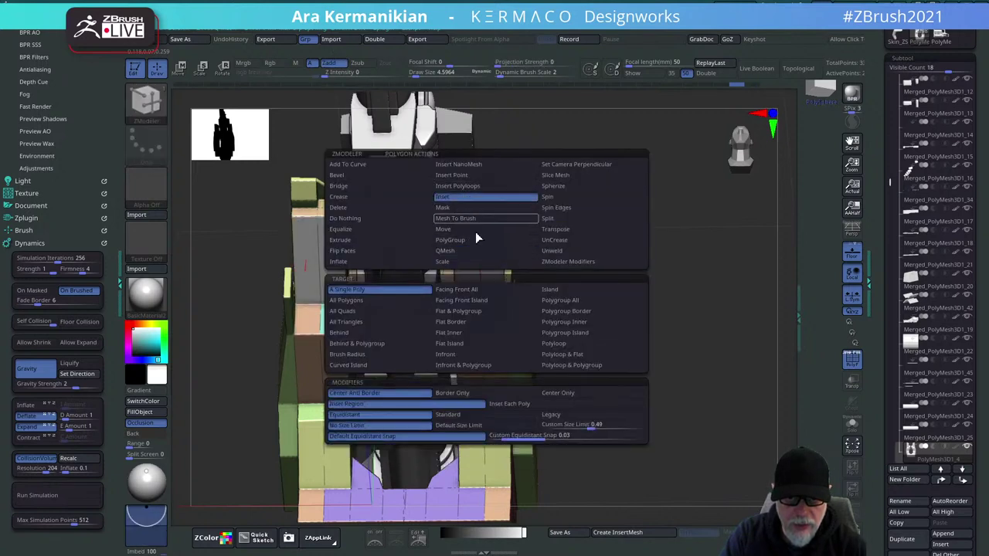
pyautogui.click(522, 406)
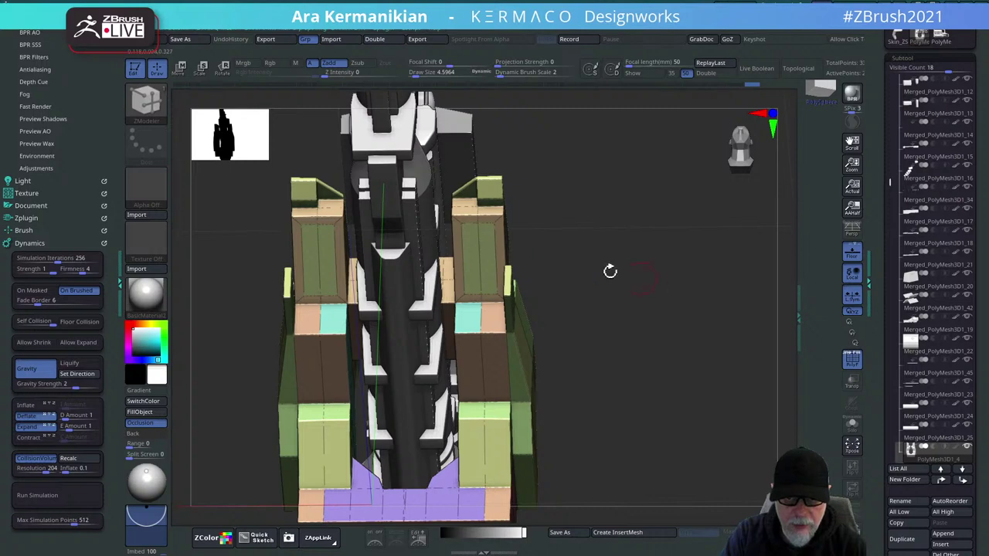
# Push the inset front faces inward with QMesh to recess them on both sides.
pyautogui.moveTo(666, 264); pyautogui.dragTo(657, 232)
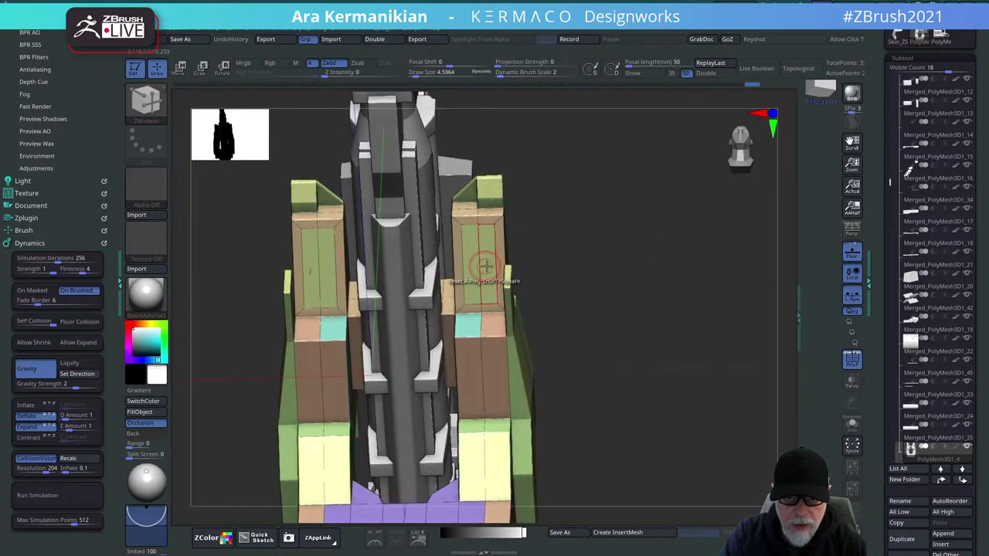
pyautogui.press('space')
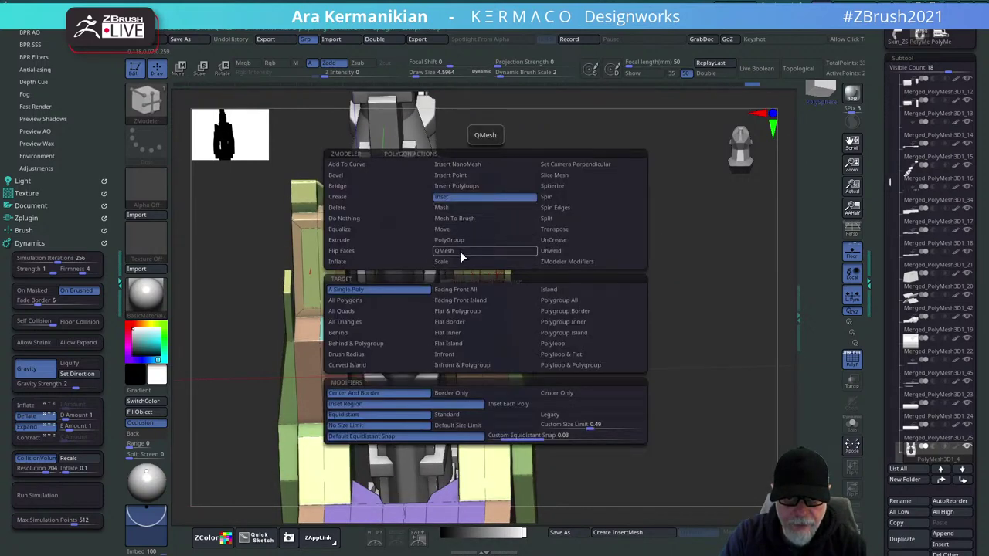
pyautogui.click(459, 251)
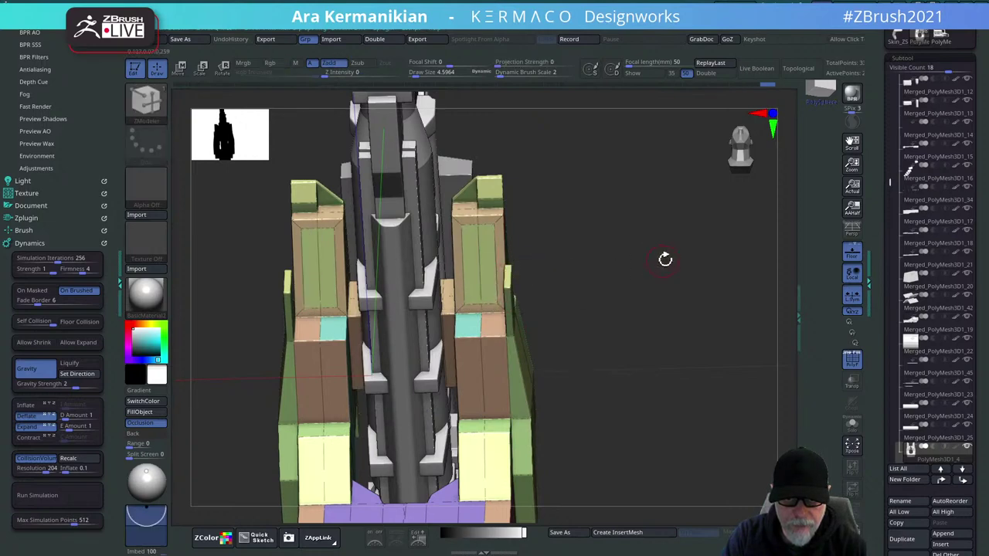
pyautogui.moveTo(662, 260); pyautogui.dragTo(649, 272)
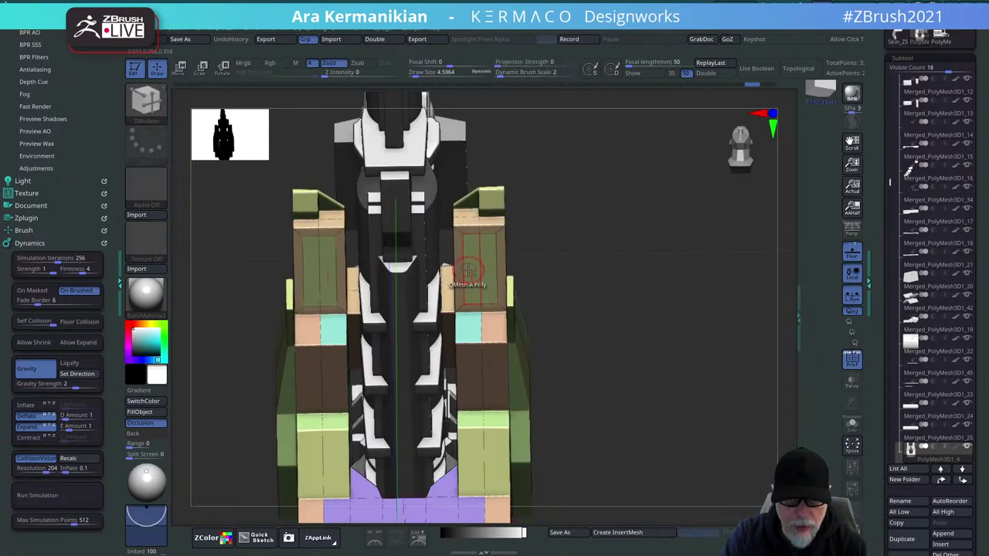
pyautogui.click(487, 268)
pyautogui.moveTo(641, 260); pyautogui.dragTo(564, 252)
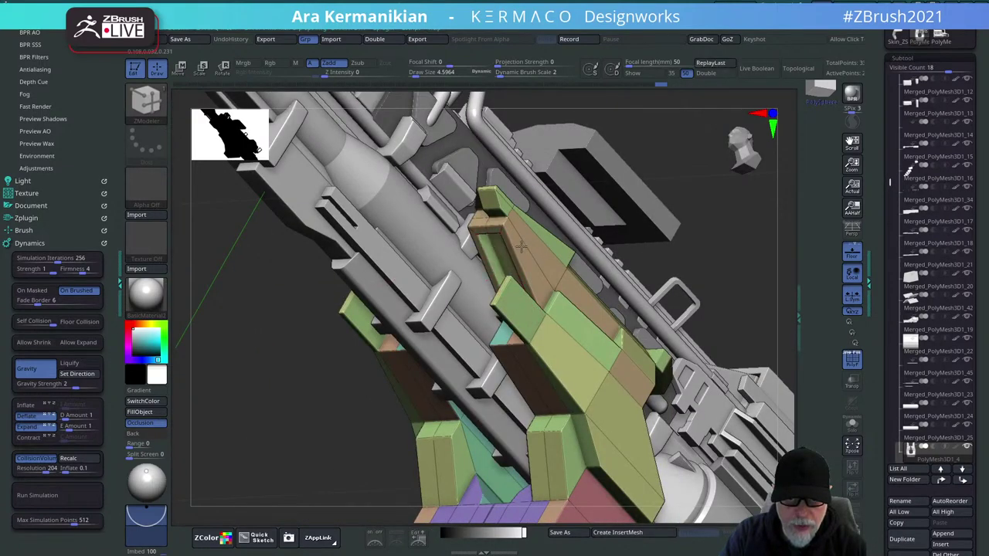
pyautogui.moveTo(711, 215); pyautogui.dragTo(657, 246)
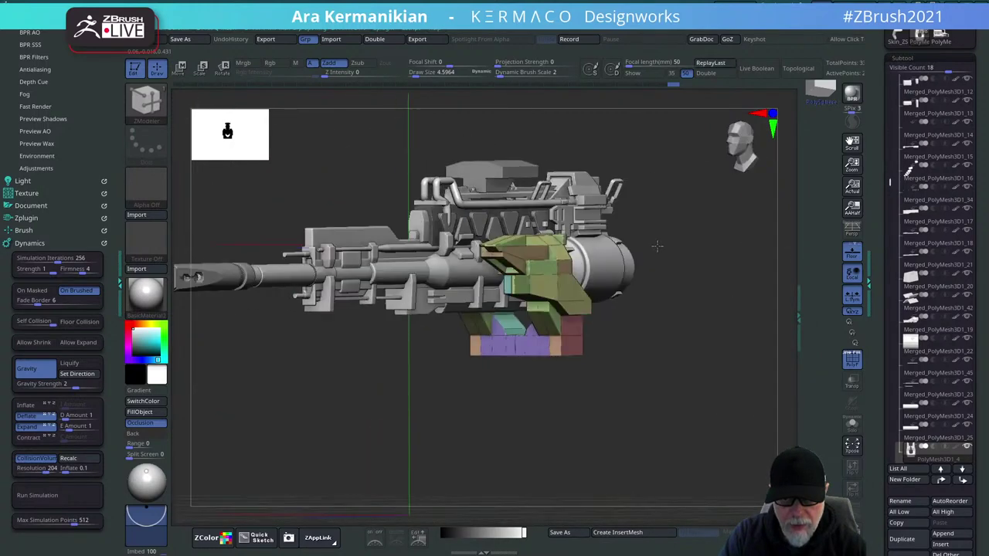
# Hide the polyframe and slide an edge of the front recess to cut its upper inner corner diagonally.
pyautogui.click(849, 358)
pyautogui.moveTo(746, 340)
pyautogui.mouseDown()
pyautogui.moveTo(713, 298)
pyautogui.moveTo(718, 250)
pyautogui.moveTo(711, 318)
pyautogui.moveTo(689, 240)
pyautogui.moveTo(639, 271)
pyautogui.moveTo(649, 273)
pyautogui.moveTo(575, 288)
pyautogui.moveTo(533, 309)
pyautogui.mouseUp()
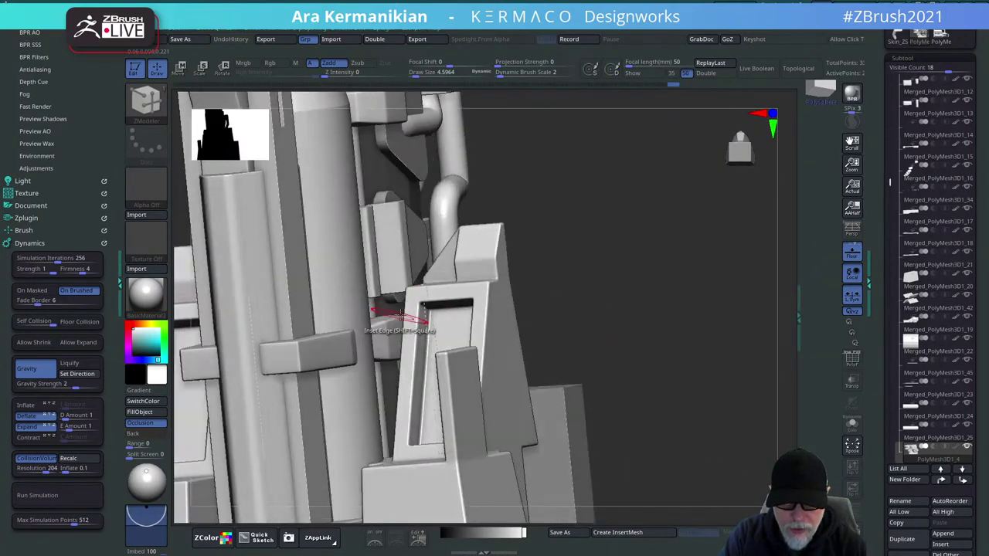
pyautogui.press('space')
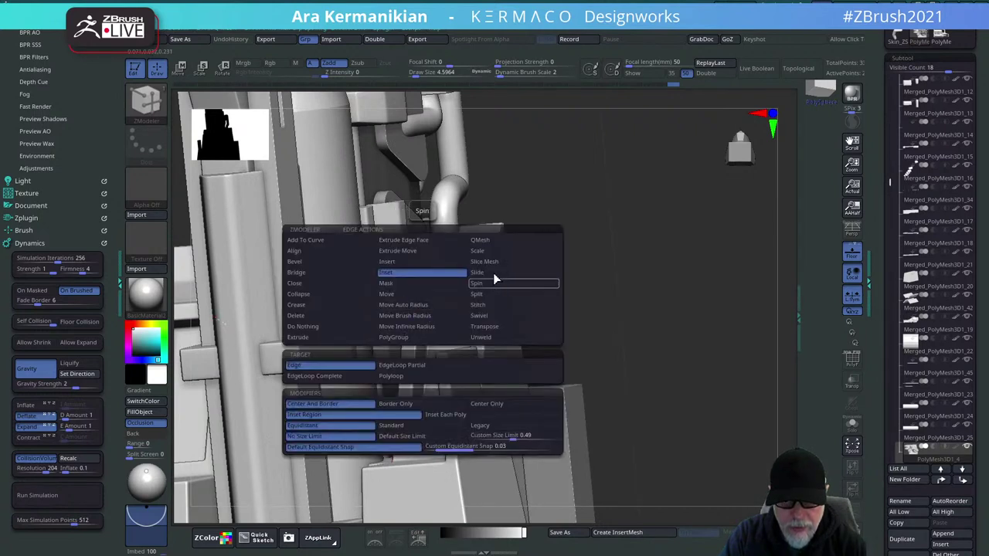
pyautogui.click(488, 276)
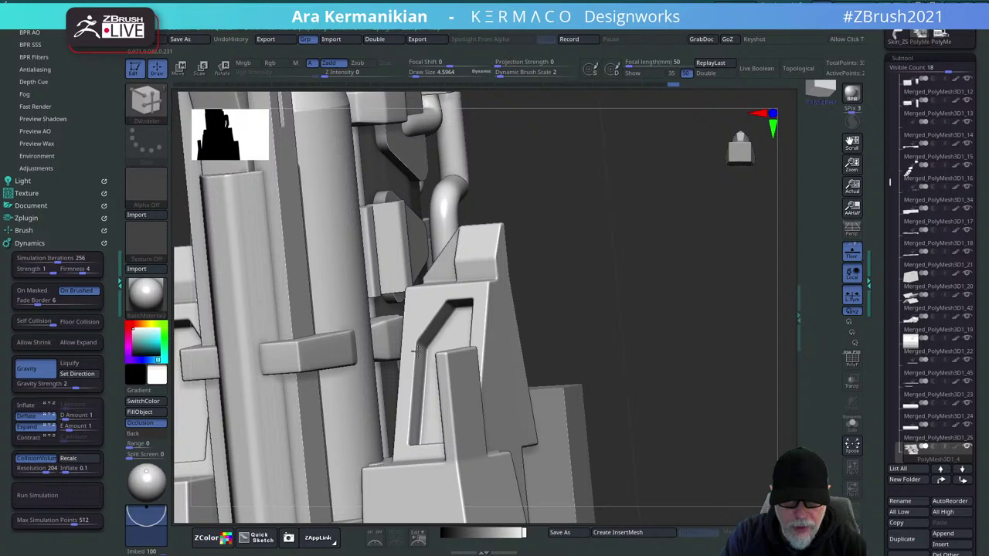
# Show the polyframe and inset the faces of the large side panel as one region with a thin border.
pyautogui.moveTo(639, 306); pyautogui.dragTo(542, 414)
pyautogui.keyDown('alt'); pyautogui.moveTo(538, 488); pyautogui.dragTo(468, 421); pyautogui.keyUp('alt')
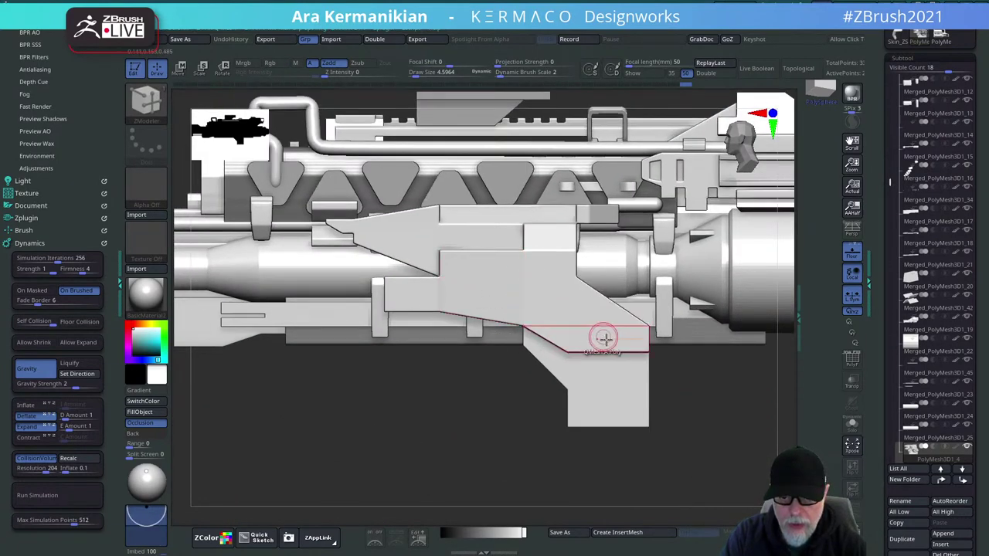
pyautogui.keyDown('ctrl'); pyautogui.keyDown('shift'); pyautogui.moveTo(604, 334); pyautogui.dragTo(604, 335); pyautogui.keyUp('shift'); pyautogui.keyUp('ctrl')
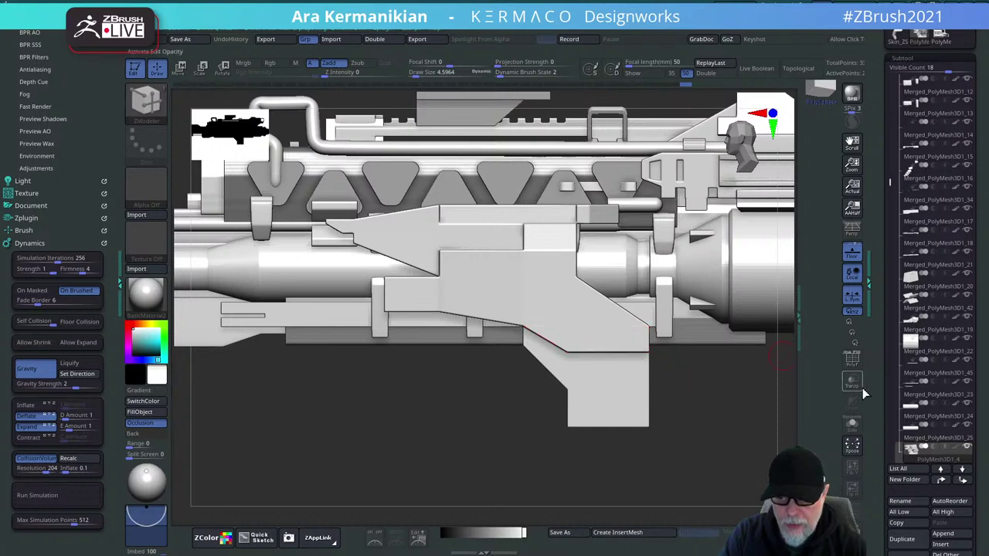
pyautogui.click(851, 360)
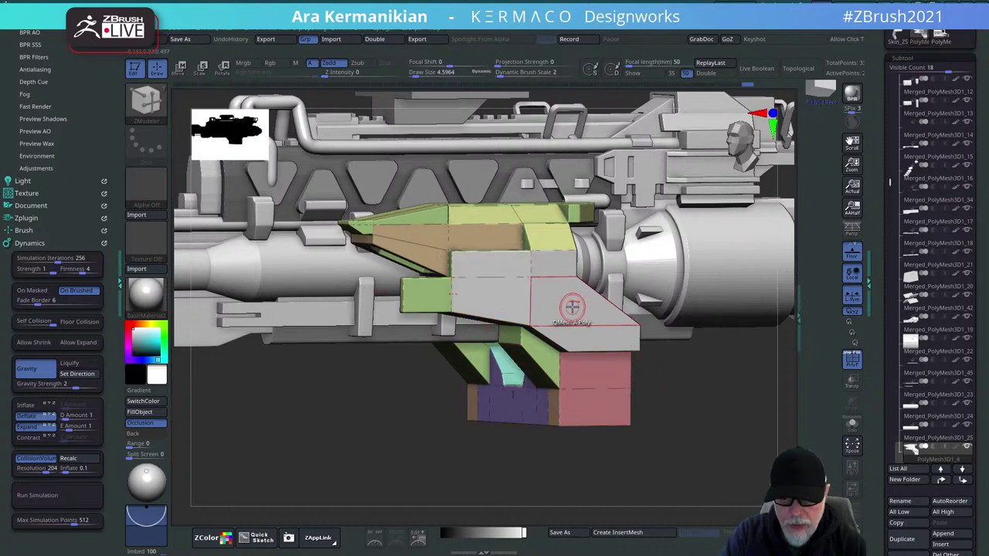
pyautogui.press('space')
pyautogui.click(554, 201)
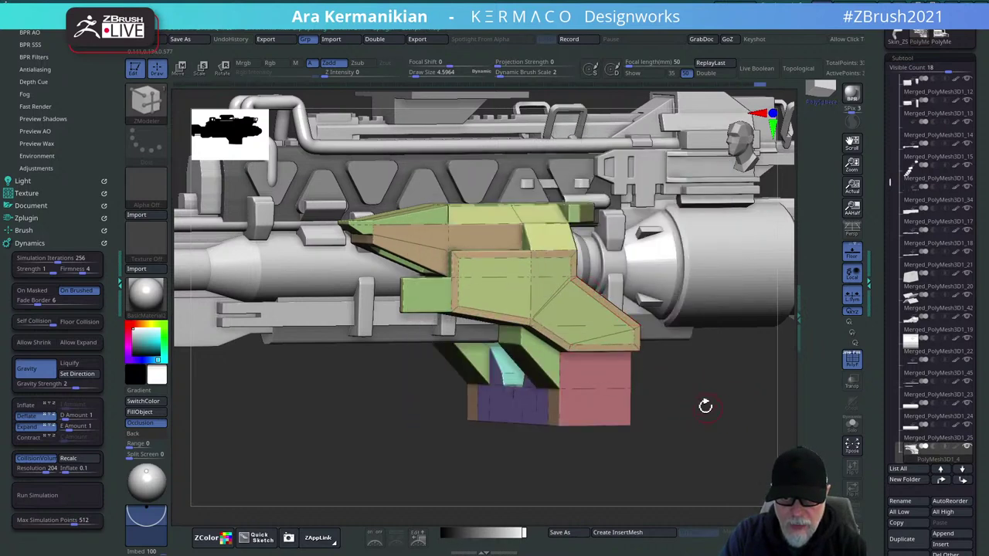
pyautogui.moveTo(703, 405); pyautogui.dragTo(680, 421)
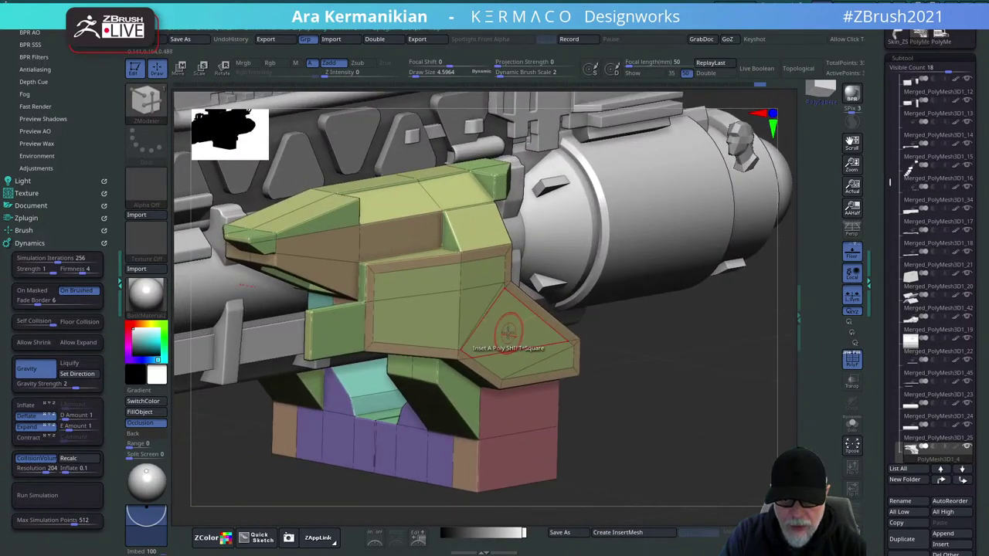
# Reselect the ZModeler brush and set its edge action to Do Nothing.
pyautogui.press('space')
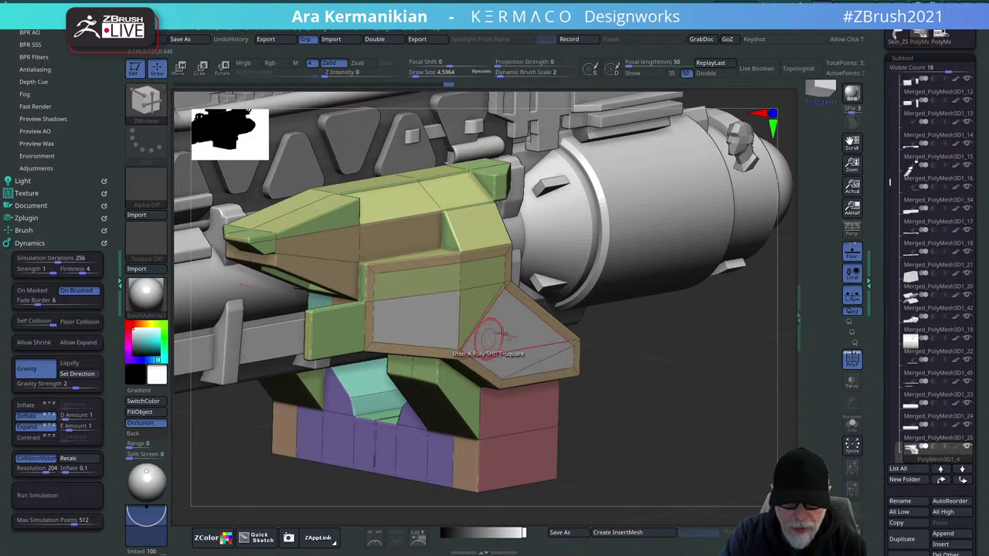
pyautogui.press('ctrl')
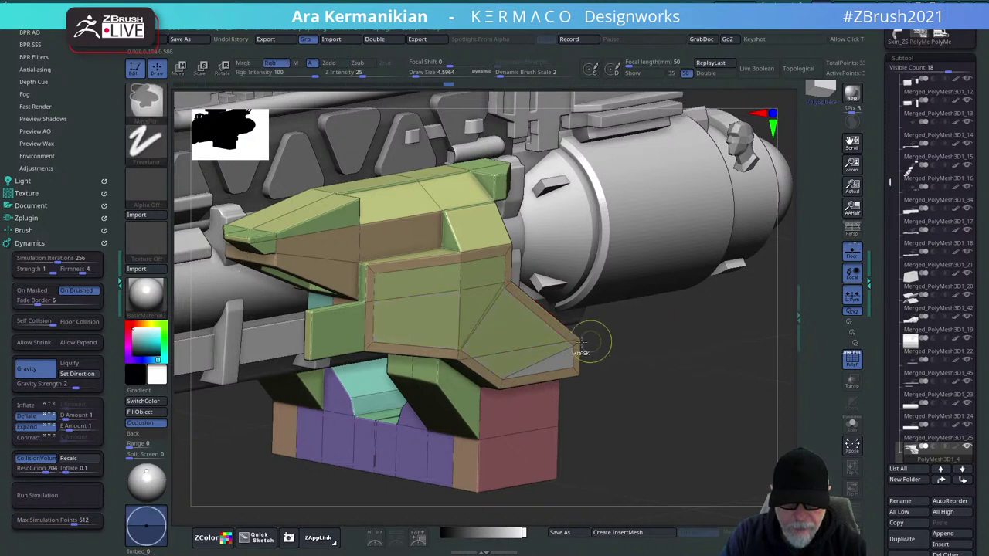
pyautogui.press('b')
pyautogui.press('z')
pyautogui.press('m')
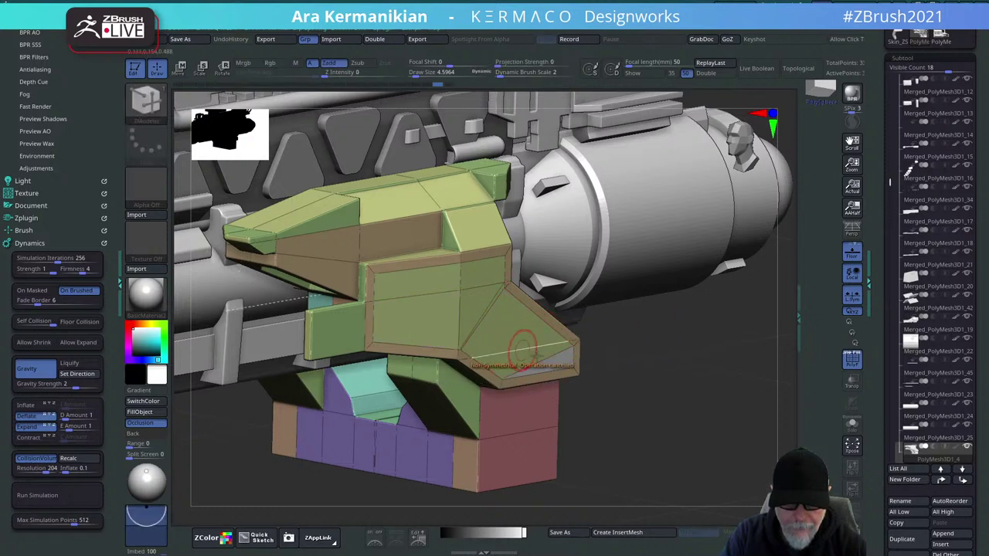
pyautogui.press('space')
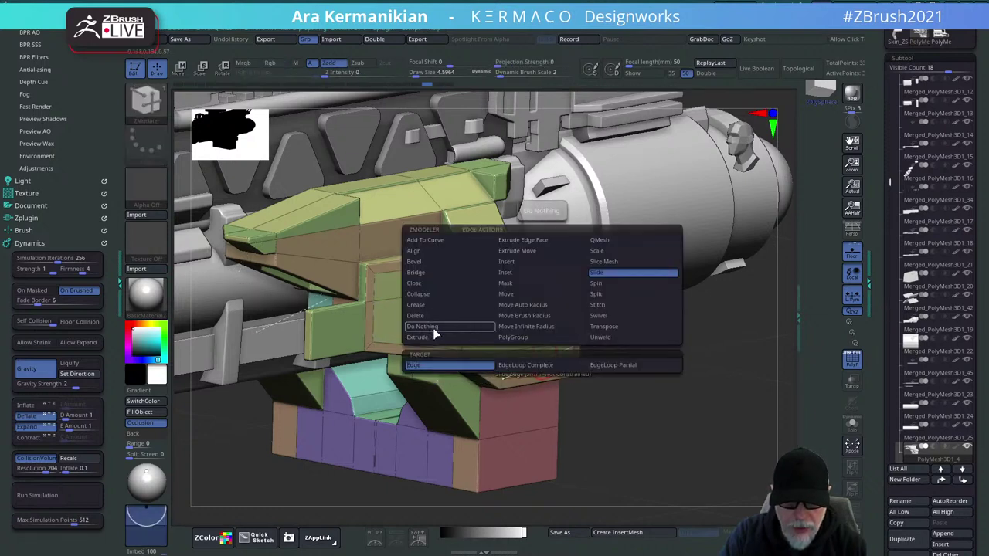
pyautogui.click(433, 327)
# Mark the lower rear faces inside the side panel's border and apply Mirror And Weld to the grip.
pyautogui.keyDown('alt'); pyautogui.click(514, 360); pyautogui.keyUp('alt')
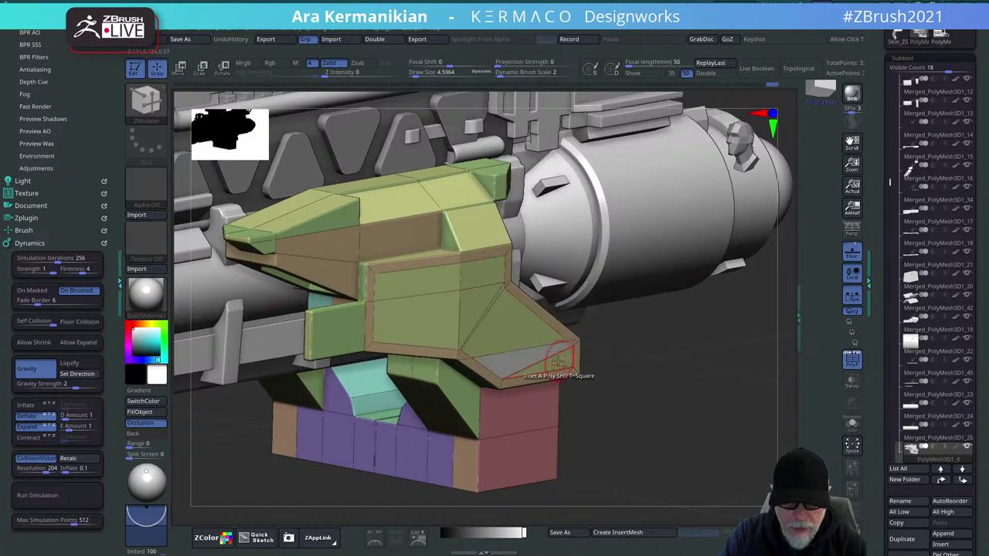
pyautogui.keyDown('alt'); pyautogui.click(533, 337); pyautogui.keyUp('alt')
pyautogui.moveTo(562, 357); pyautogui.dragTo(621, 357)
pyautogui.hotkey('ctrl', 'q')
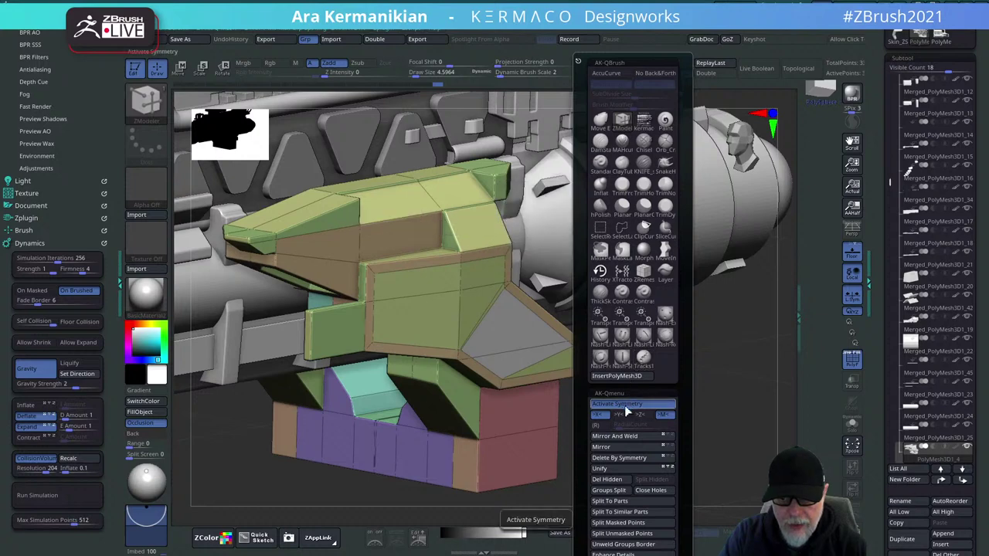
pyautogui.click(615, 437)
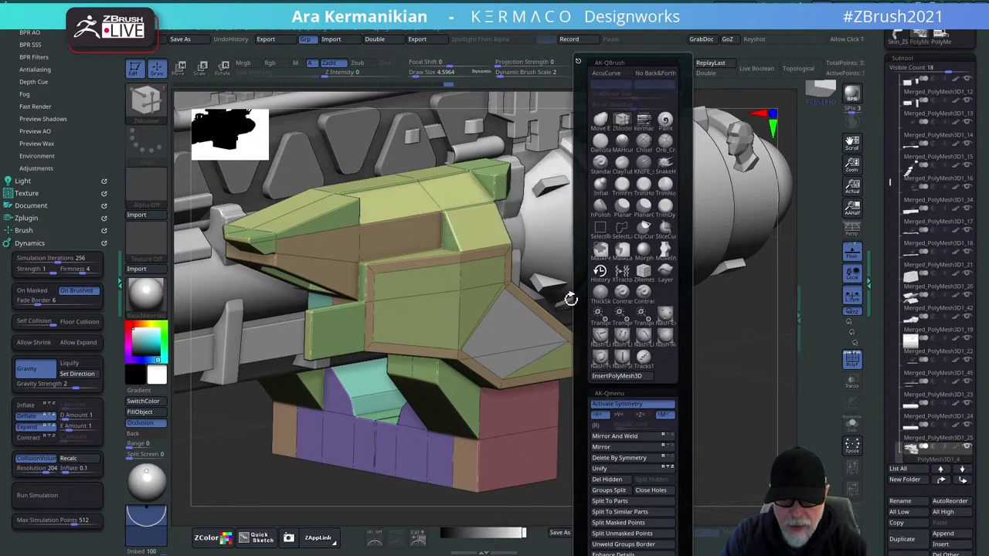
# Mark the remaining faces inside the side panel's border and recess the whole area inward with QMesh.
pyautogui.keyDown('alt'); pyautogui.click(557, 362); pyautogui.keyUp('alt')
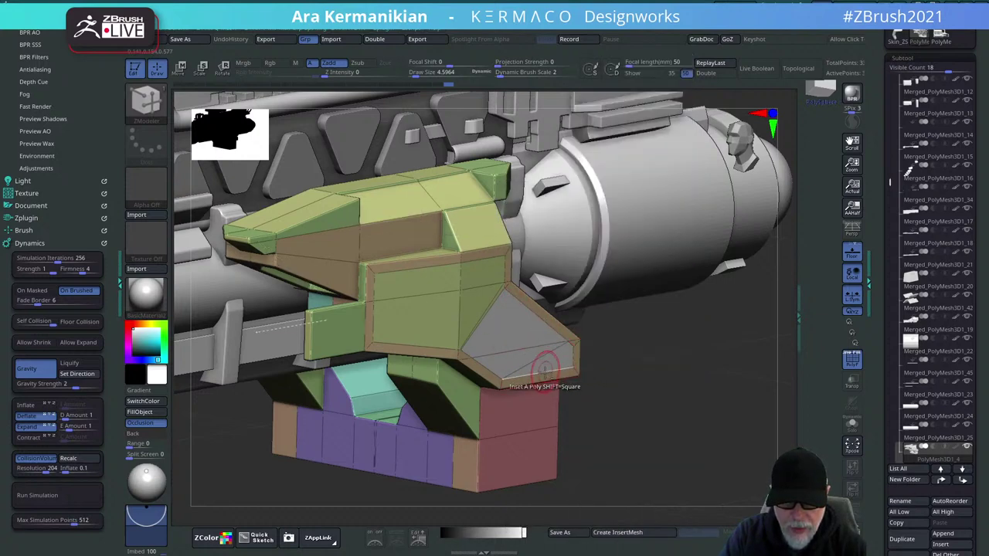
pyautogui.keyDown('alt'); pyautogui.click(483, 308); pyautogui.keyUp('alt')
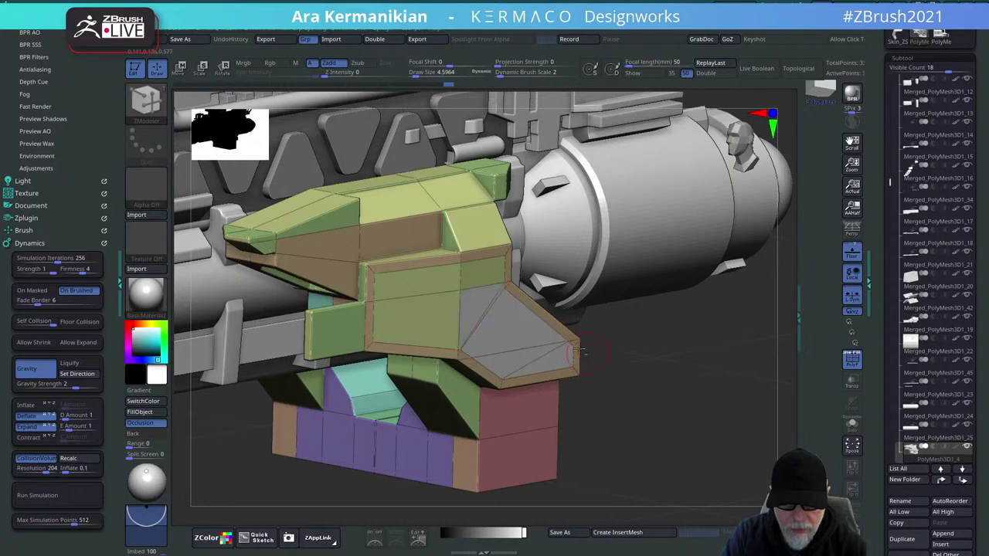
pyautogui.keyDown('alt'); pyautogui.click(422, 320); pyautogui.keyUp('alt')
pyautogui.moveTo(676, 385); pyautogui.dragTo(587, 355)
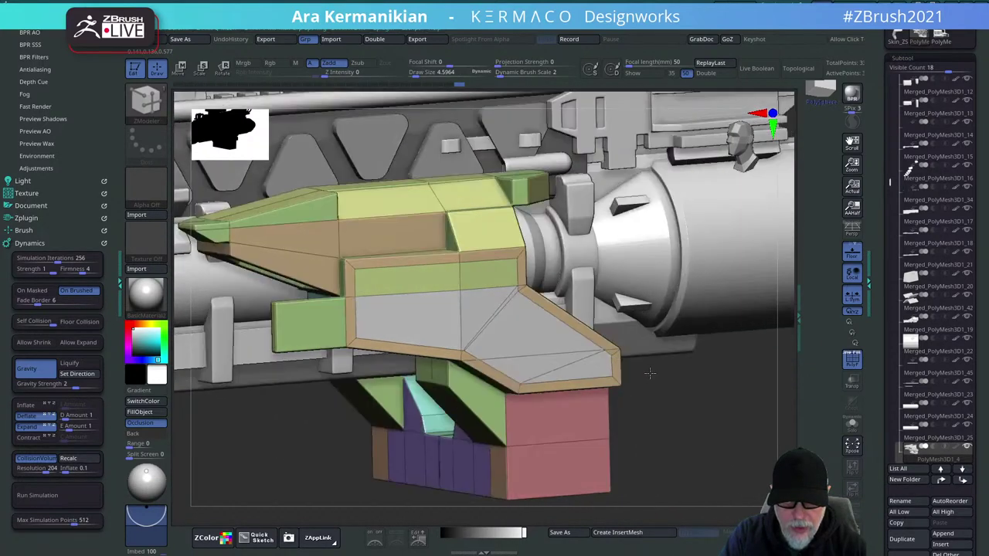
pyautogui.moveTo(705, 378); pyautogui.dragTo(468, 309)
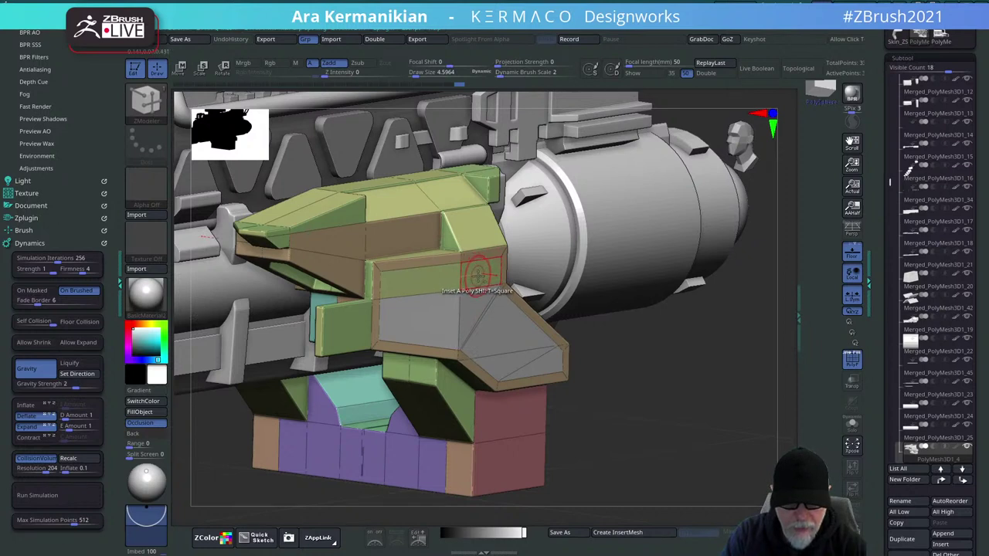
pyautogui.press('space')
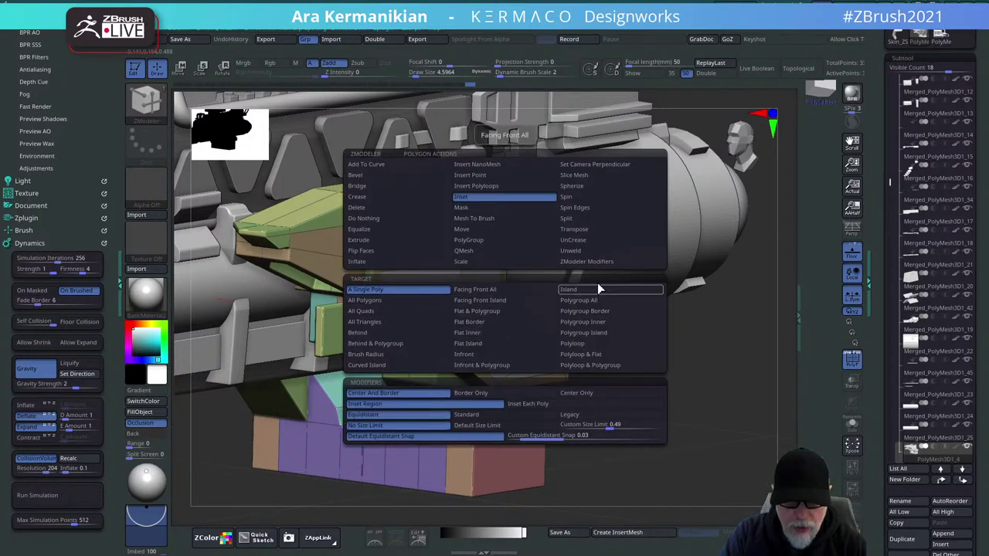
pyautogui.click(487, 251)
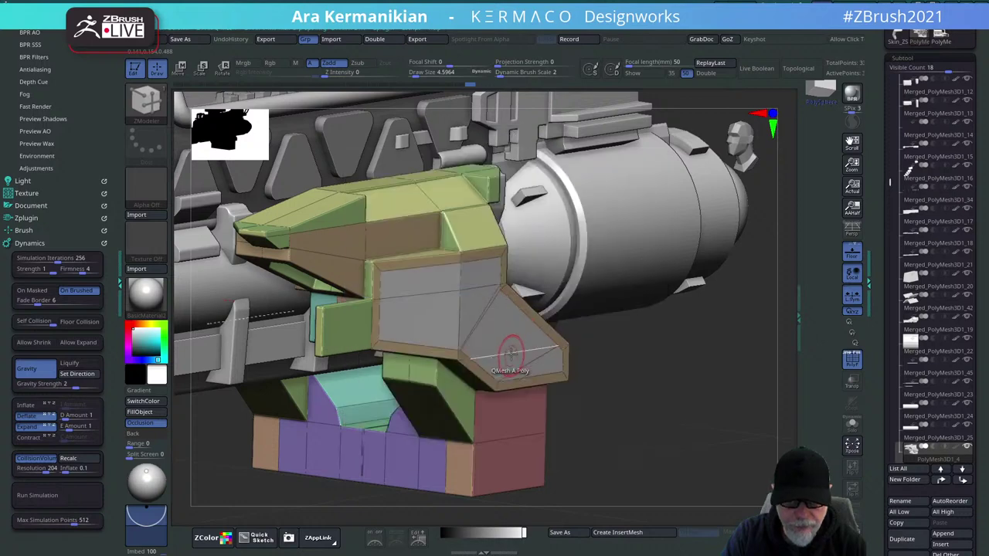
pyautogui.click(509, 333)
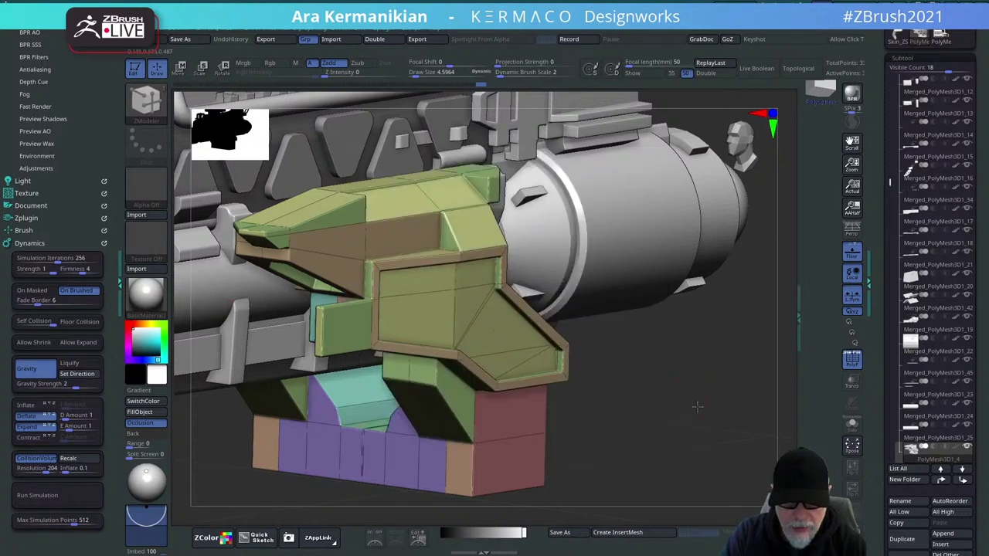
# Try sliding the lower front corner edge of the side panel's recess far up its front wall, and undo the slide.
pyautogui.moveTo(697, 407); pyautogui.dragTo(610, 408)
pyautogui.keyDown('alt'); pyautogui.moveTo(230, 465); pyautogui.dragTo(316, 480); pyautogui.keyUp('alt')
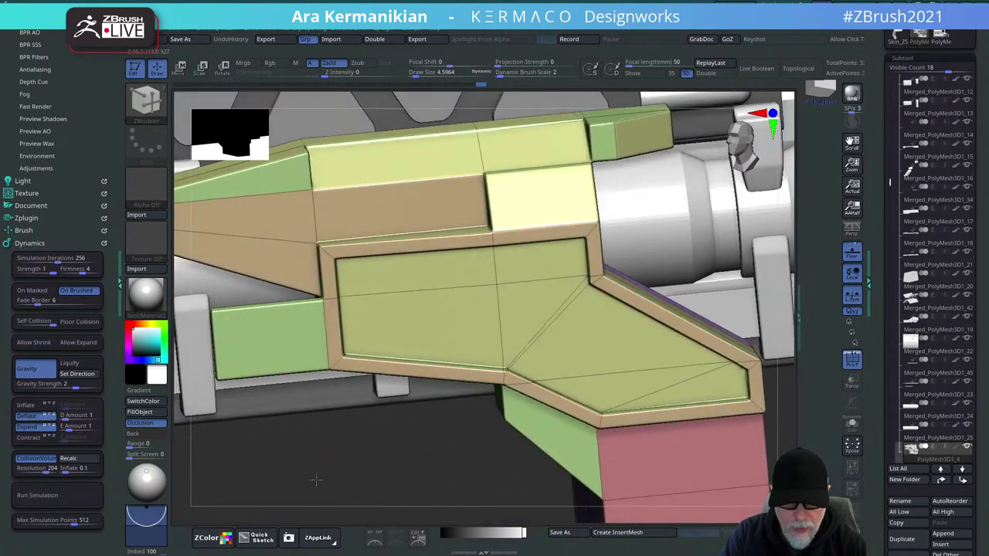
pyautogui.click(351, 333)
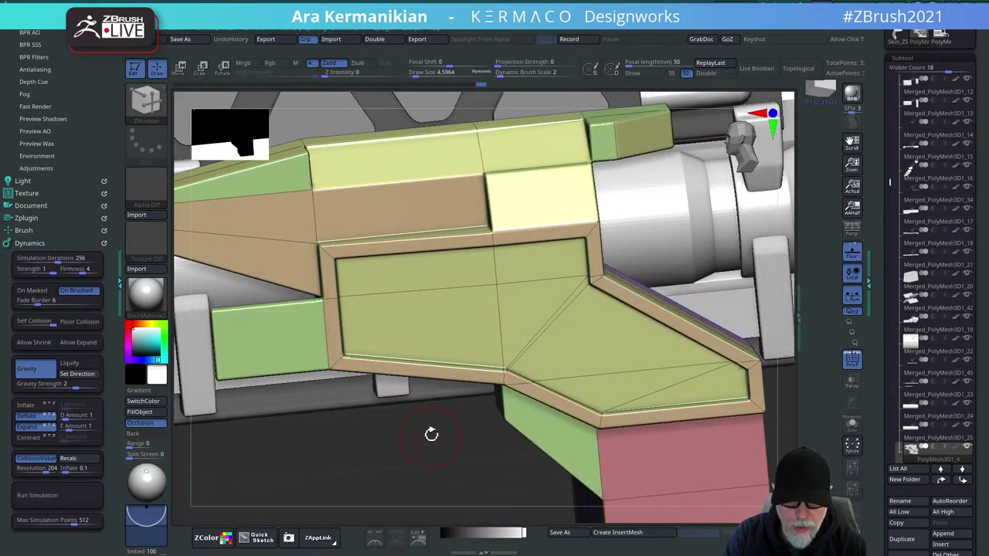
pyautogui.click(351, 365)
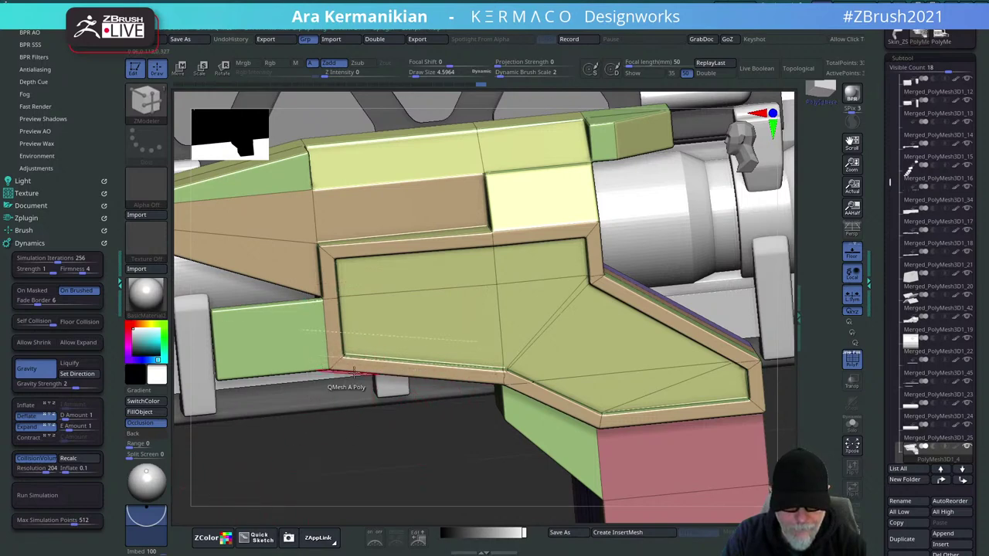
pyautogui.moveTo(370, 512); pyautogui.dragTo(450, 352)
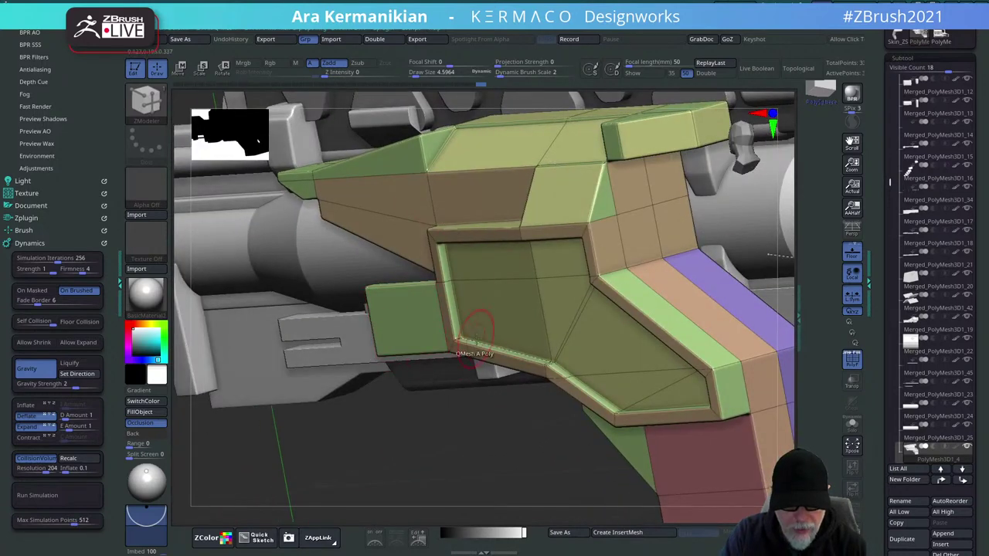
pyautogui.press('space')
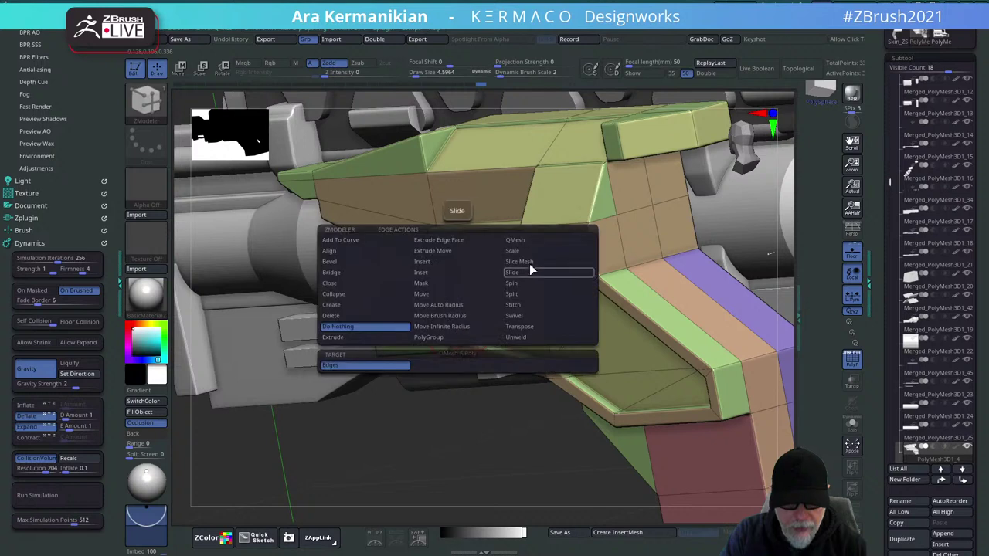
pyautogui.click(516, 277)
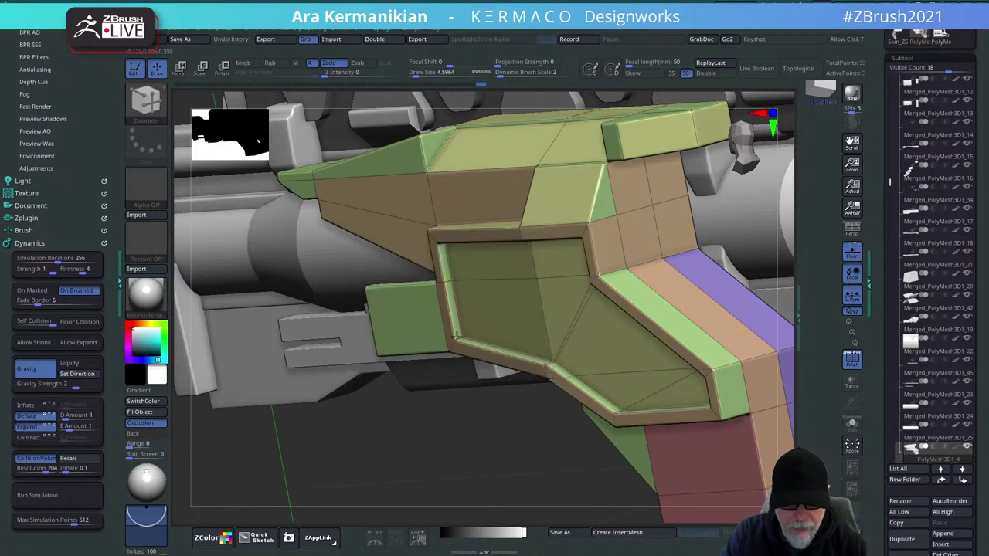
pyautogui.moveTo(455, 337); pyautogui.dragTo(442, 288)
pyautogui.moveTo(424, 500); pyautogui.dragTo(309, 457)
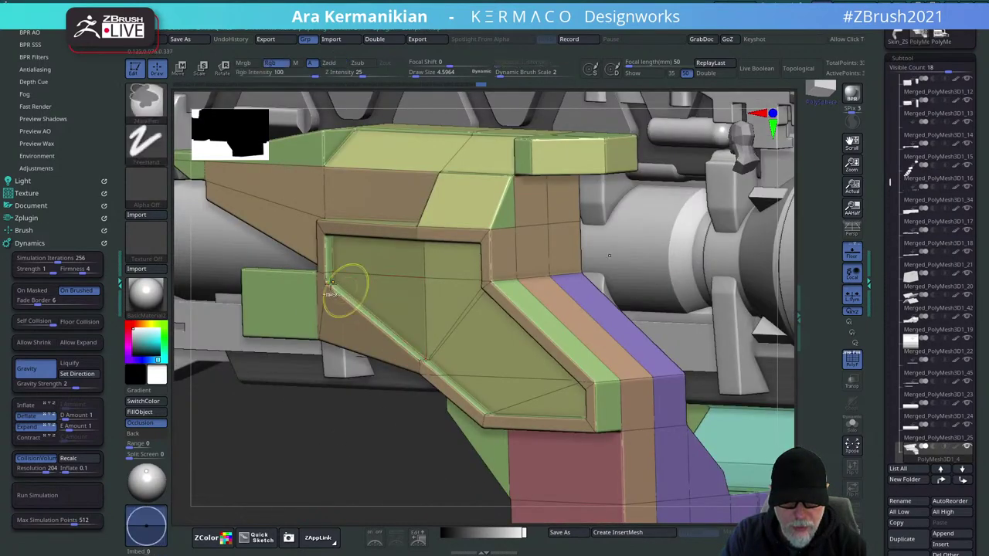
pyautogui.hotkey('ctrl', 'z')
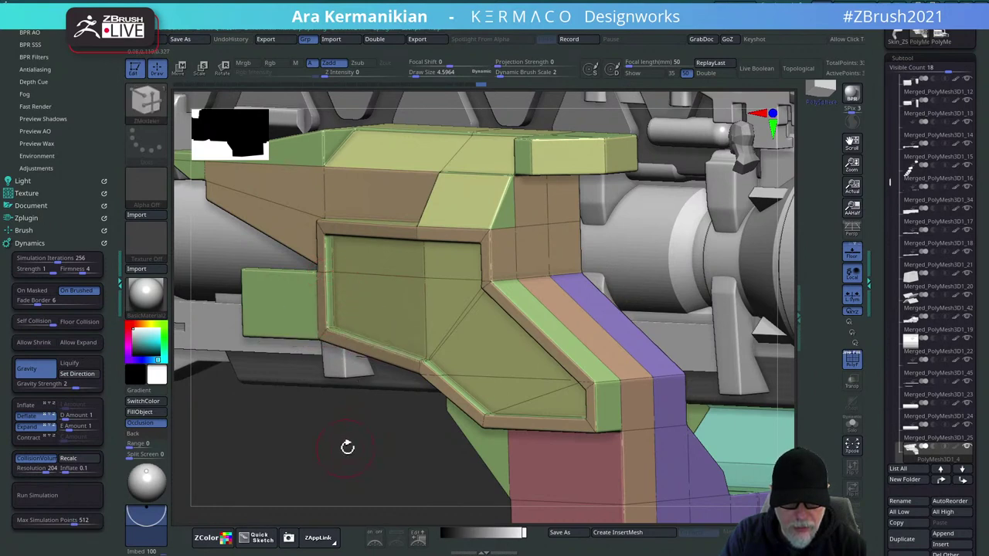
# Set the ZModeler edge action to Insert and add two vertical edge loops through the front half of the side panel.
pyautogui.keyDown('shift'); pyautogui.moveTo(347, 446); pyautogui.dragTo(363, 443); pyautogui.keyUp('shift')
pyautogui.press('space')
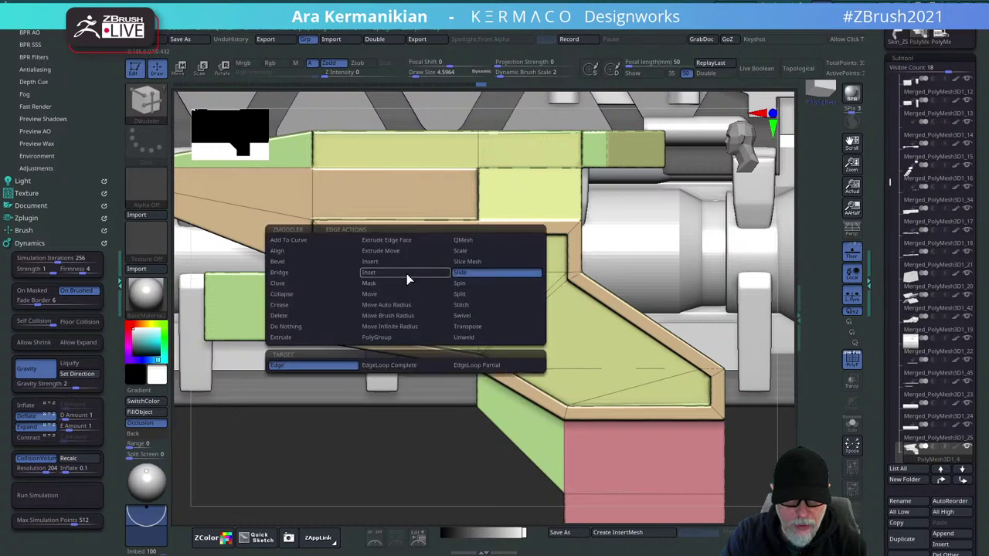
pyautogui.click(393, 261)
pyautogui.click(390, 275)
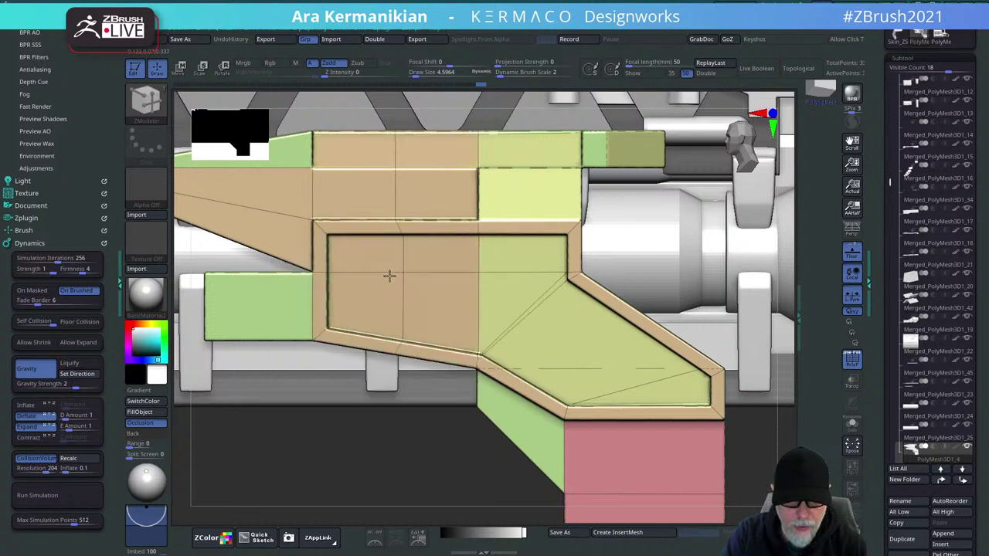
pyautogui.click(366, 272)
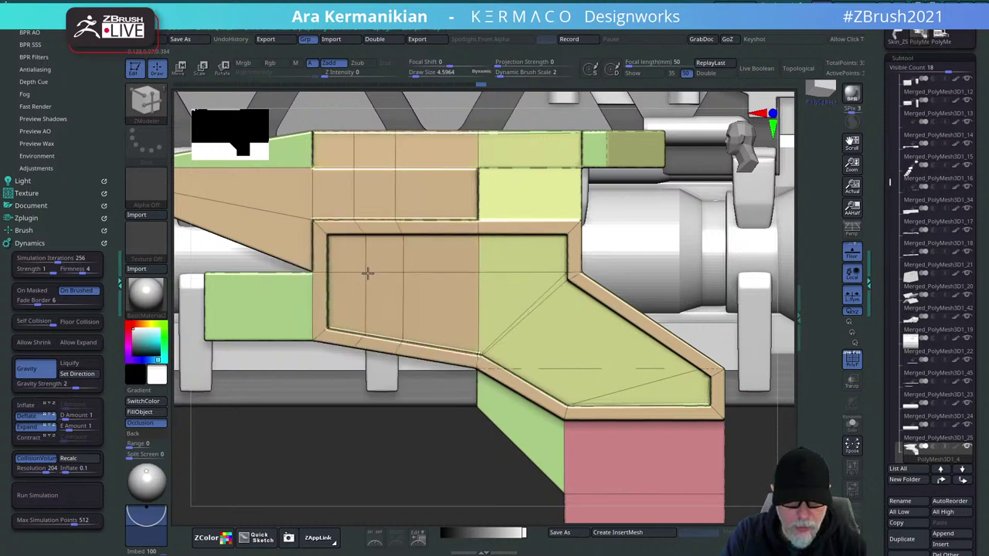
# Set the edge action to Slide and move the recess's lower front corner edge up the front wall to make an angled corner.
pyautogui.moveTo(336, 394); pyautogui.dragTo(336, 309)
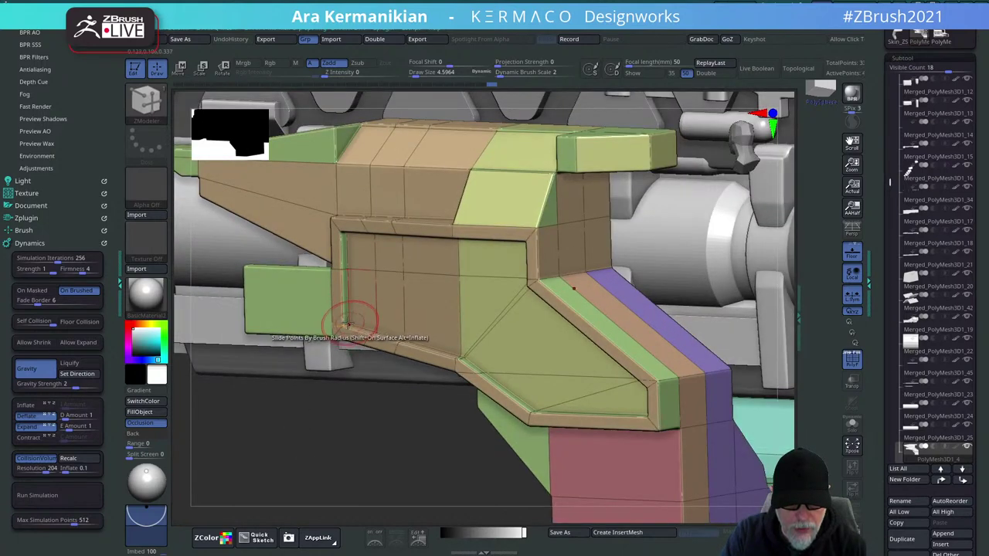
pyautogui.click(346, 322)
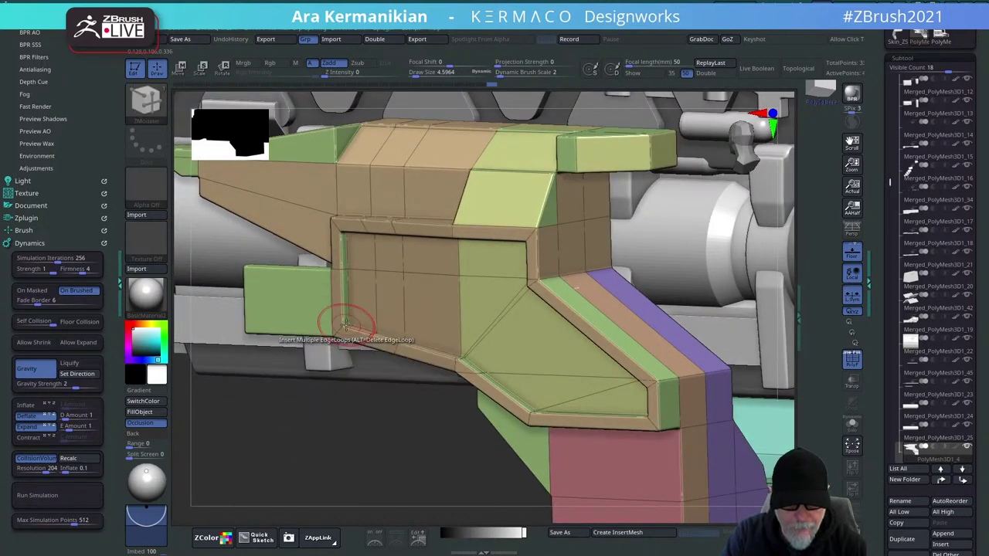
pyautogui.press('space')
pyautogui.click(405, 277)
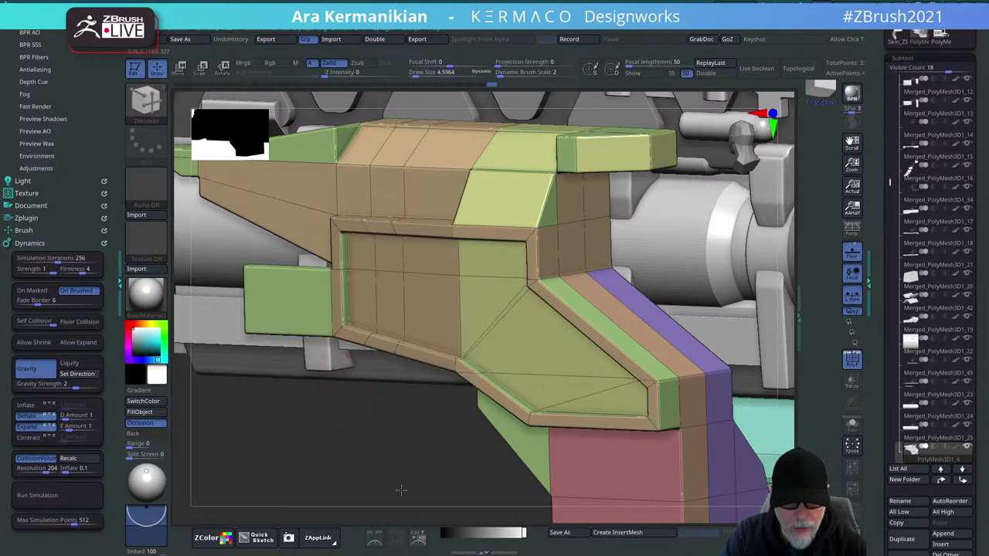
pyautogui.keyDown('alt'); pyautogui.moveTo(401, 491); pyautogui.dragTo(456, 541); pyautogui.keyUp('alt')
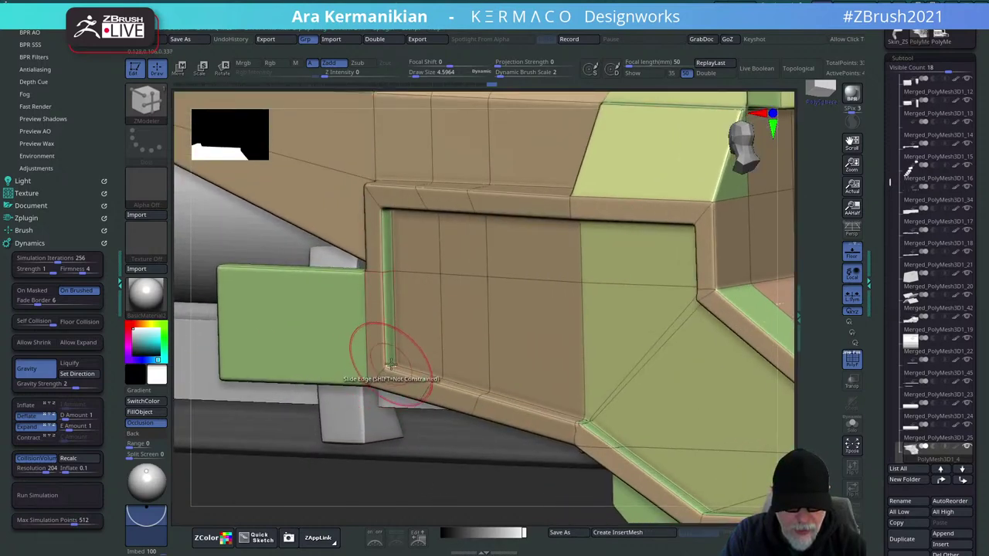
pyautogui.moveTo(391, 363); pyautogui.dragTo(394, 301)
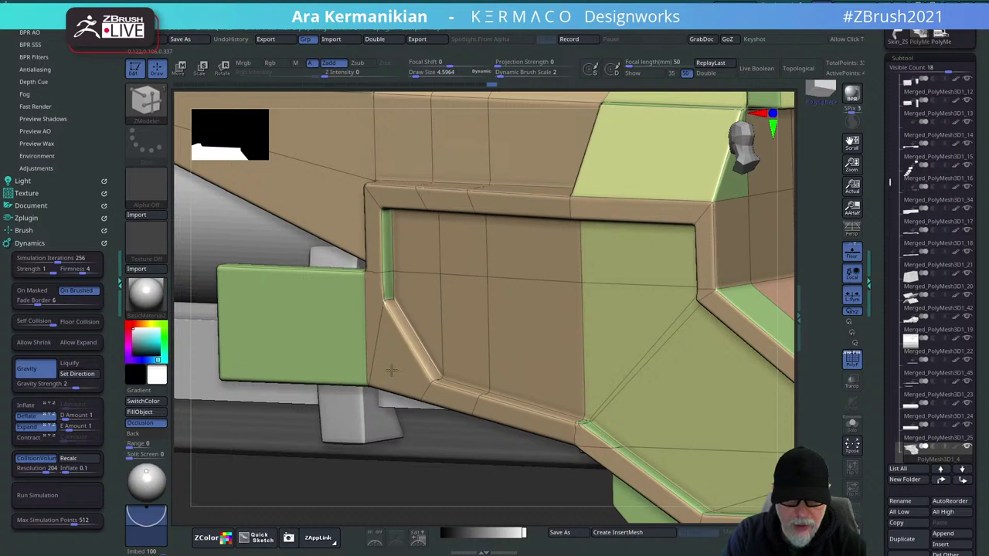
# Try inserting an edge loop through the rear part of the side panel, and undo the insertion.
pyautogui.keyDown('alt'); pyautogui.moveTo(418, 493); pyautogui.dragTo(247, 482); pyautogui.keyUp('alt')
pyautogui.keyDown('shift'); pyautogui.moveTo(314, 487); pyautogui.dragTo(354, 488); pyautogui.keyUp('shift')
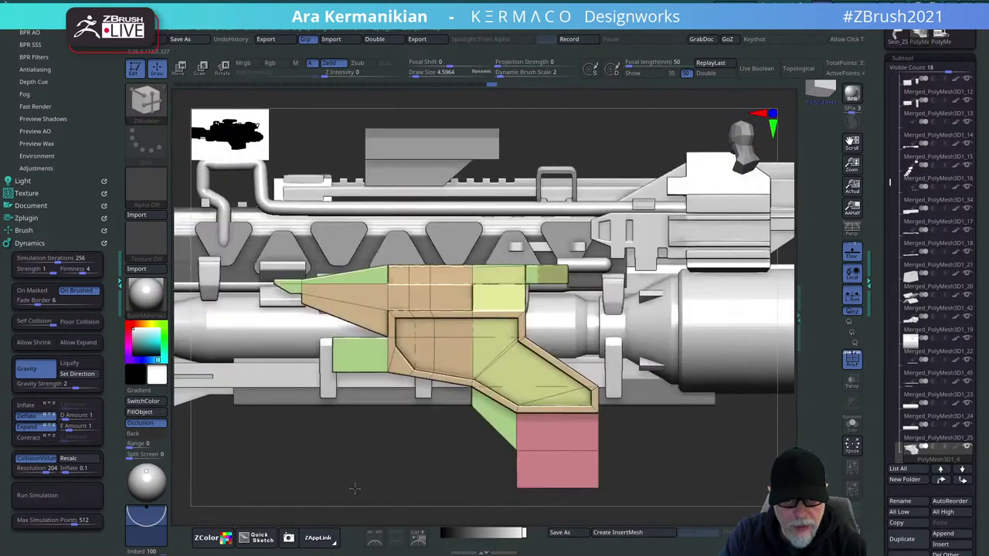
pyautogui.moveTo(412, 480); pyautogui.dragTo(645, 457, button='right')
pyautogui.keyDown('alt'); pyautogui.moveTo(621, 472); pyautogui.dragTo(674, 485); pyautogui.keyUp('alt')
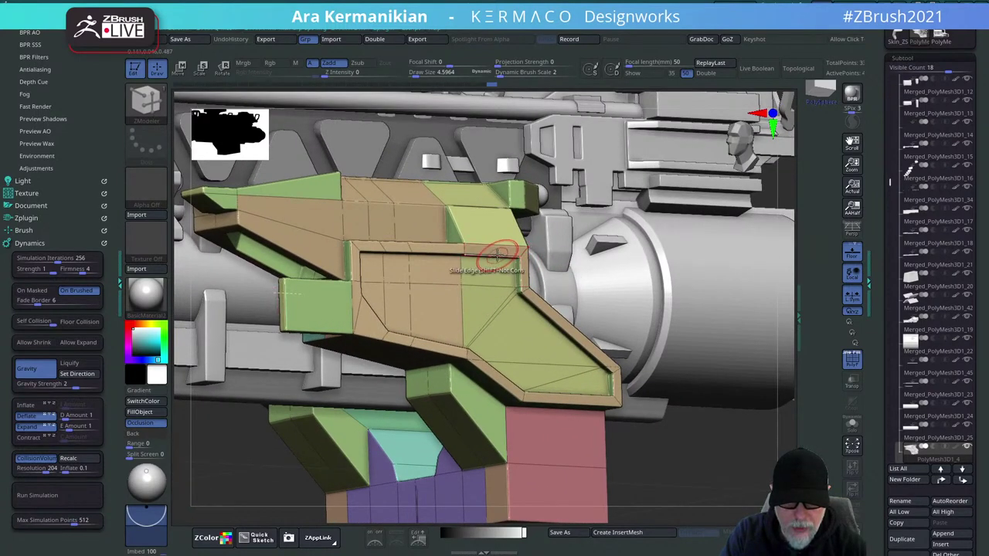
pyautogui.press('space')
pyautogui.click(476, 264)
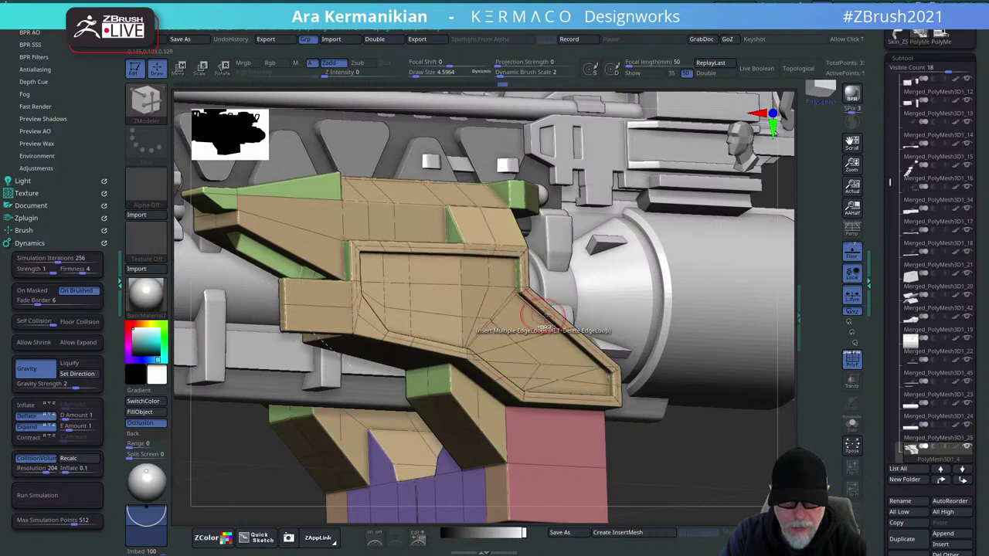
pyautogui.hotkey('ctrl', 'z')
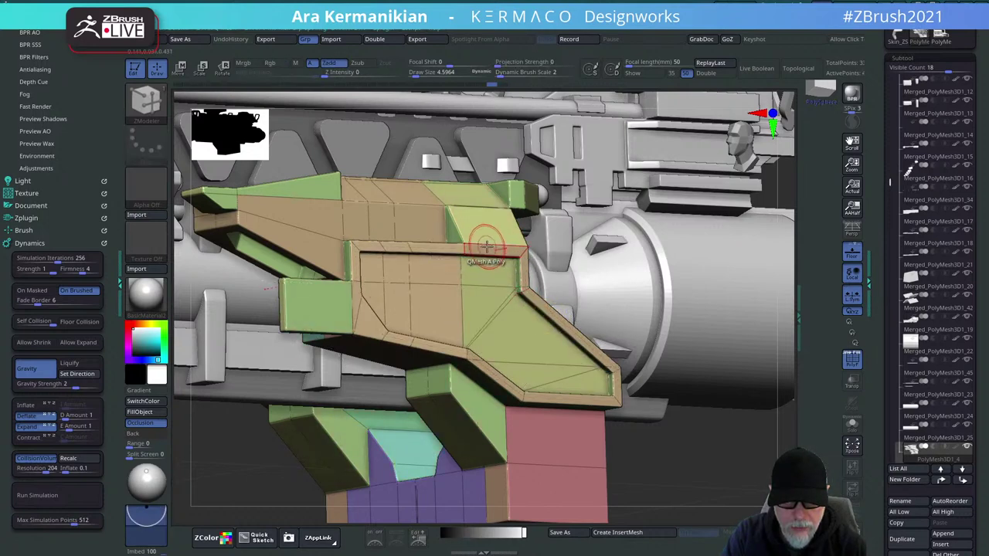
# Return the edge action to Slide and lower the recess's upper rear corner edge partway, giving the rear of its upper border a shallow slope.
pyautogui.click(488, 246)
pyautogui.moveTo(694, 484); pyautogui.dragTo(773, 452)
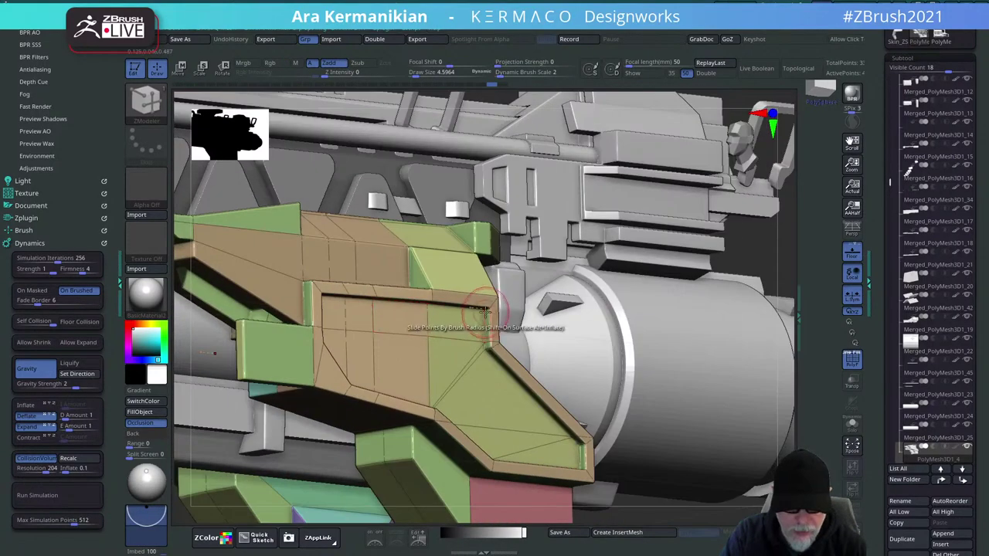
pyautogui.press('space')
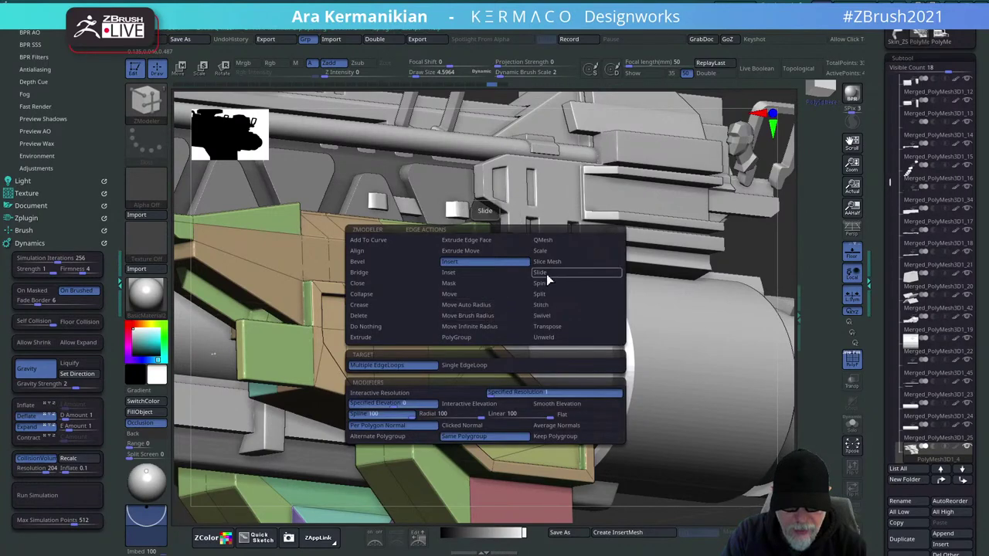
pyautogui.click(538, 274)
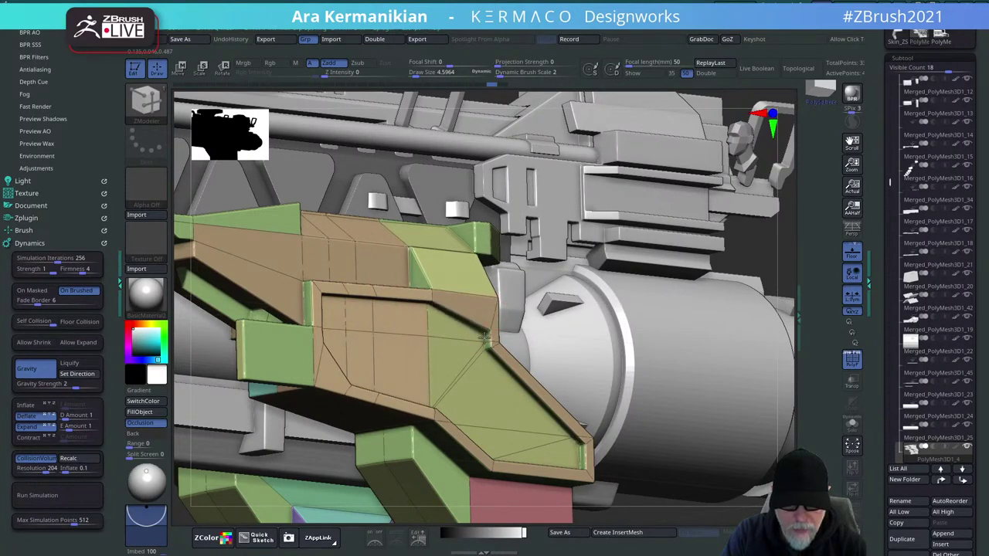
pyautogui.keyDown('alt'); pyautogui.moveTo(764, 257); pyautogui.dragTo(730, 178); pyautogui.keyUp('alt')
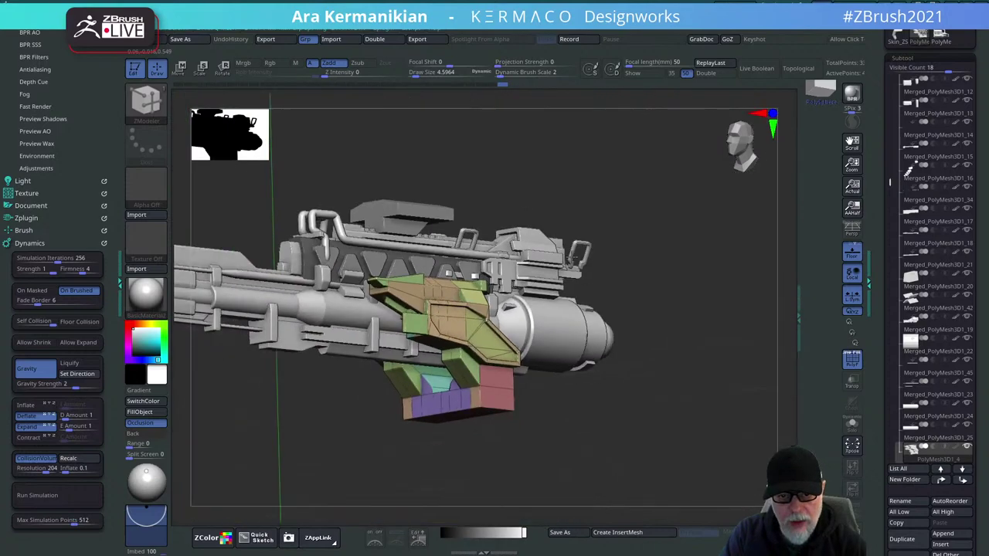
pyautogui.moveTo(730, 232); pyautogui.dragTo(709, 444)
pyautogui.keyDown('alt'); pyautogui.moveTo(672, 415); pyautogui.dragTo(719, 487); pyautogui.keyUp('alt')
pyautogui.moveTo(311, 515); pyautogui.dragTo(426, 473)
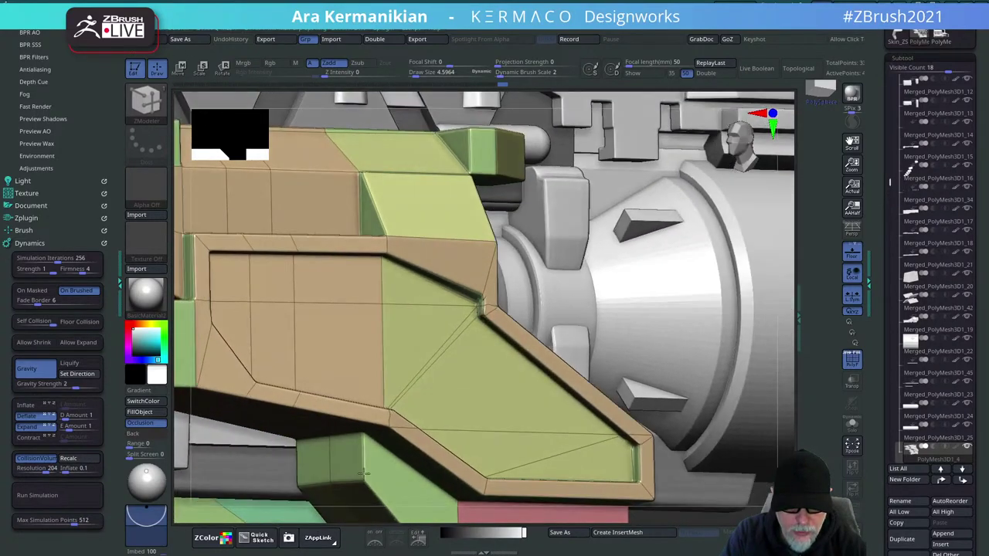
pyautogui.hotkey('ctrl', 'z')
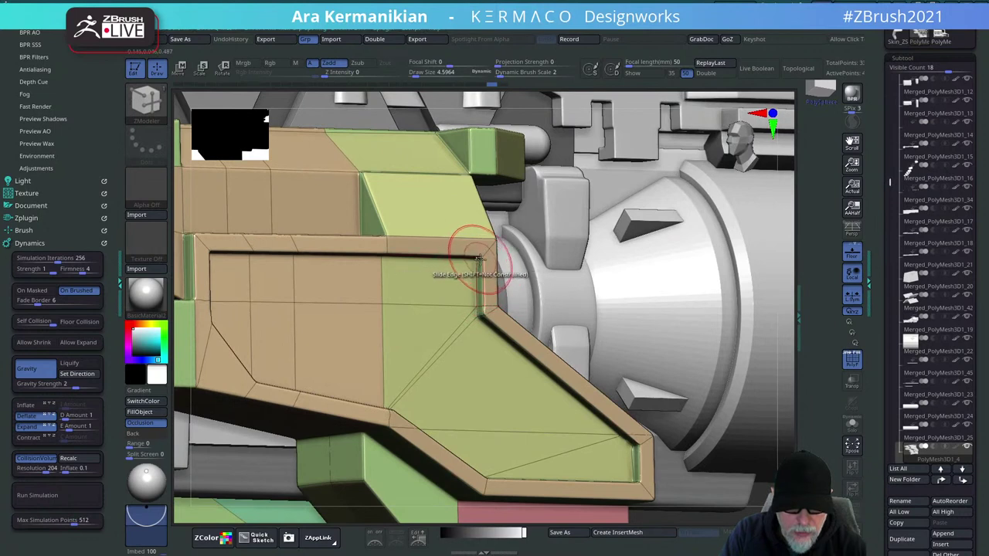
pyautogui.moveTo(479, 260); pyautogui.dragTo(478, 282)
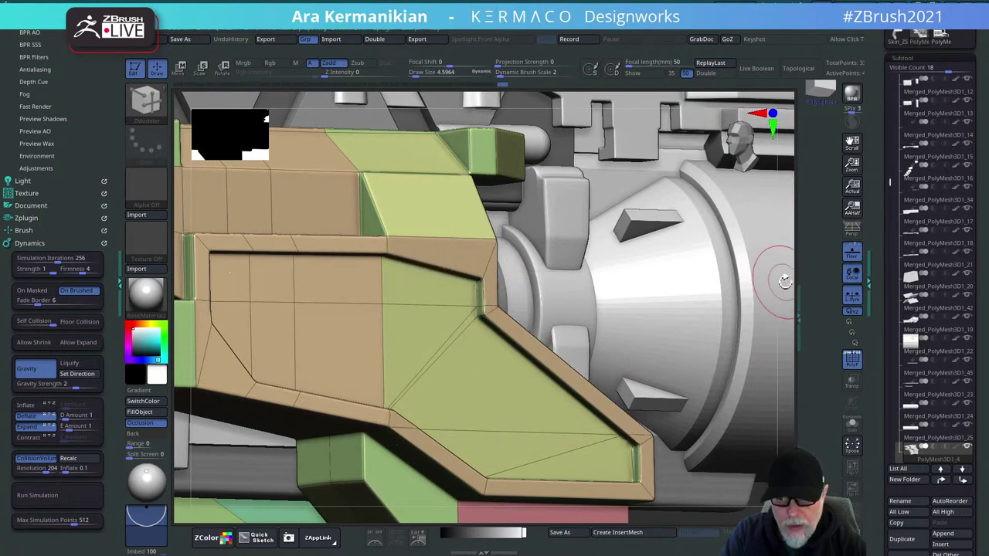
# Choose SliceCurve as the brush for slicing the grip.
pyautogui.keyDown('alt'); pyautogui.moveTo(710, 270); pyautogui.dragTo(549, 423); pyautogui.keyUp('alt')
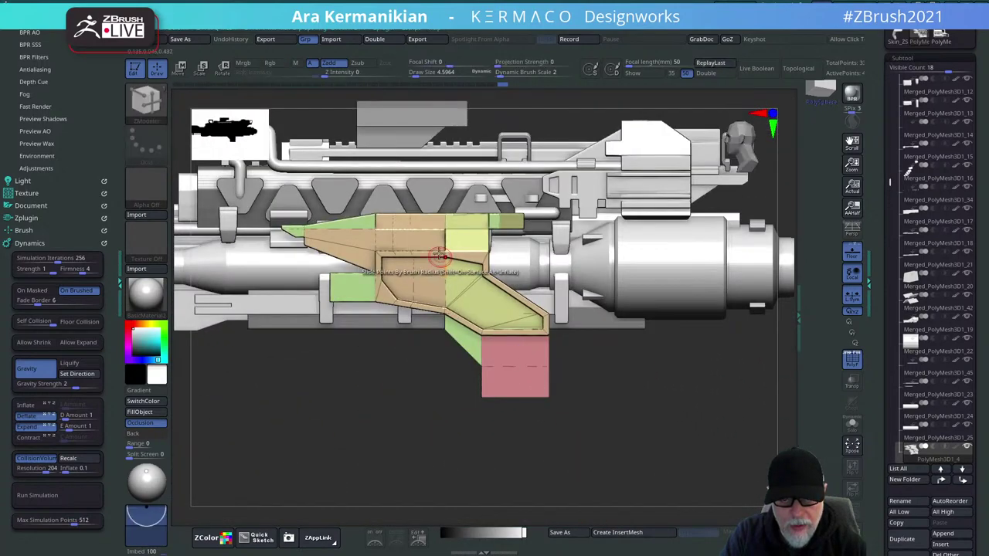
pyautogui.keyDown('alt'); pyautogui.moveTo(682, 431); pyautogui.dragTo(519, 388); pyautogui.keyUp('alt')
pyautogui.moveTo(322, 462); pyautogui.dragTo(458, 369)
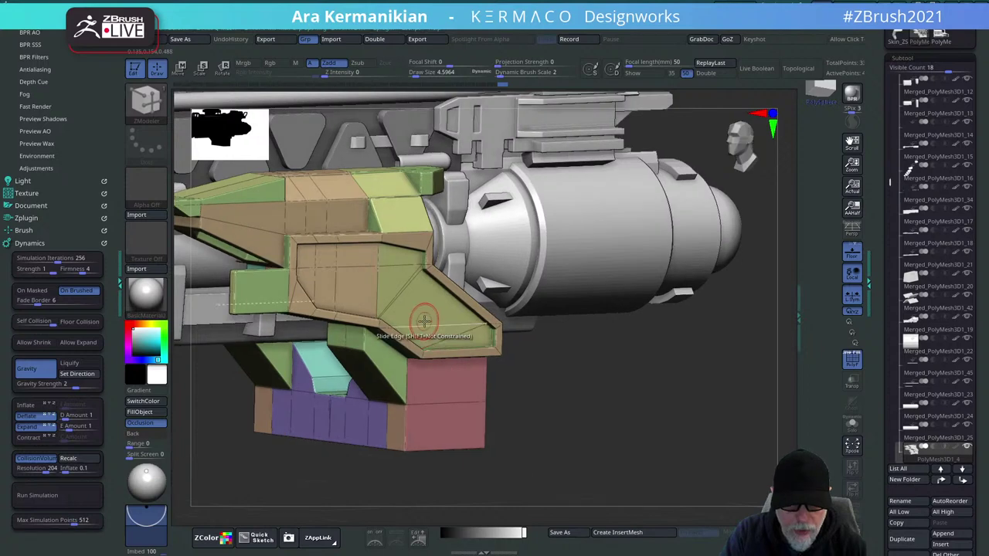
pyautogui.press('space')
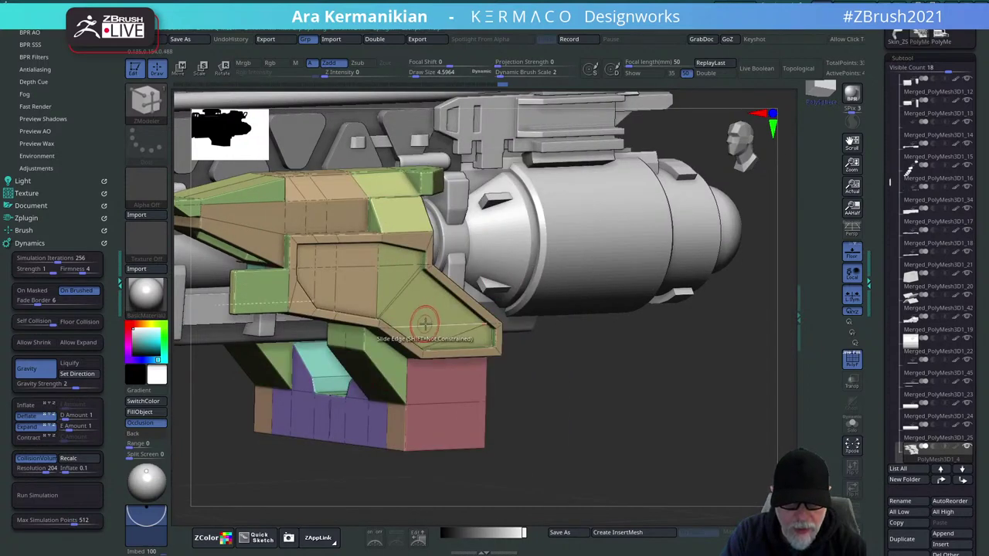
pyautogui.keyDown('shift'); pyautogui.moveTo(685, 418); pyautogui.dragTo(644, 436); pyautogui.keyUp('shift')
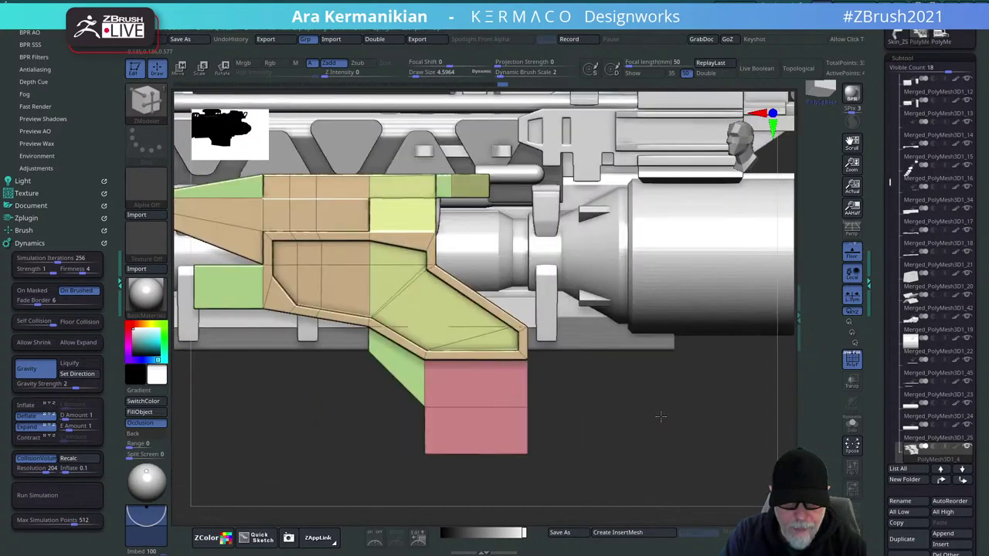
pyautogui.hotkey('ctrl', 'shift')
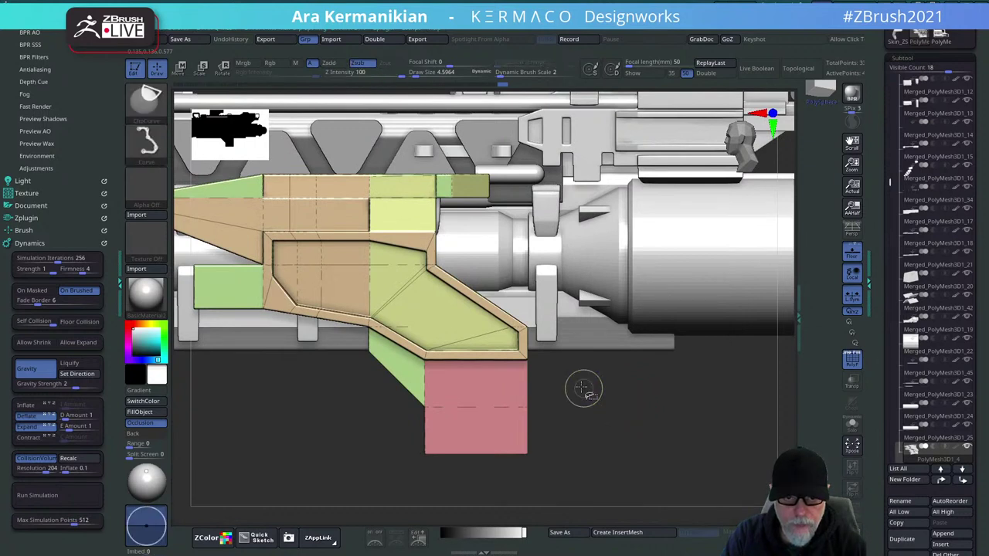
pyautogui.click(148, 99)
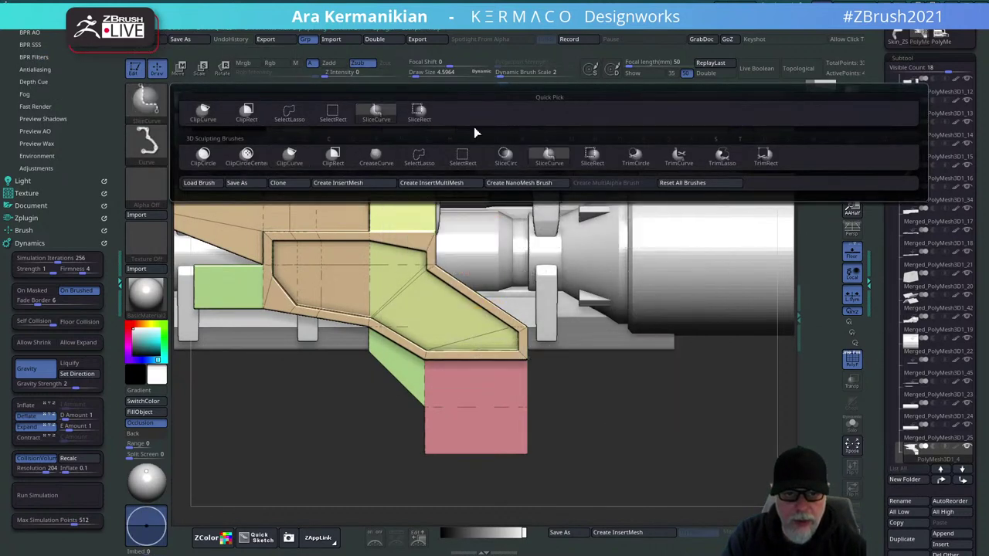
pyautogui.click(376, 111)
pyautogui.keyDown('alt'); pyautogui.moveTo(676, 469); pyautogui.dragTo(701, 463); pyautogui.keyUp('alt')
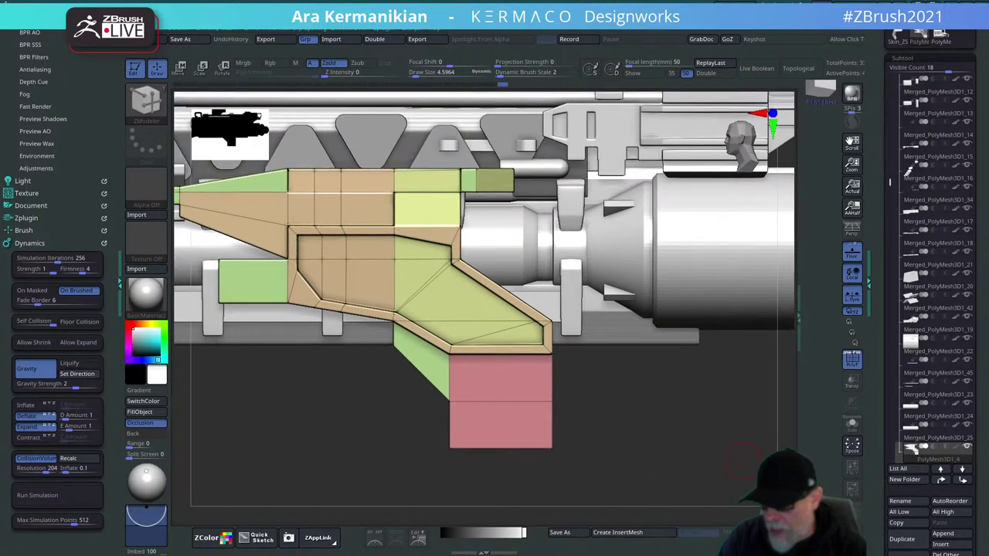
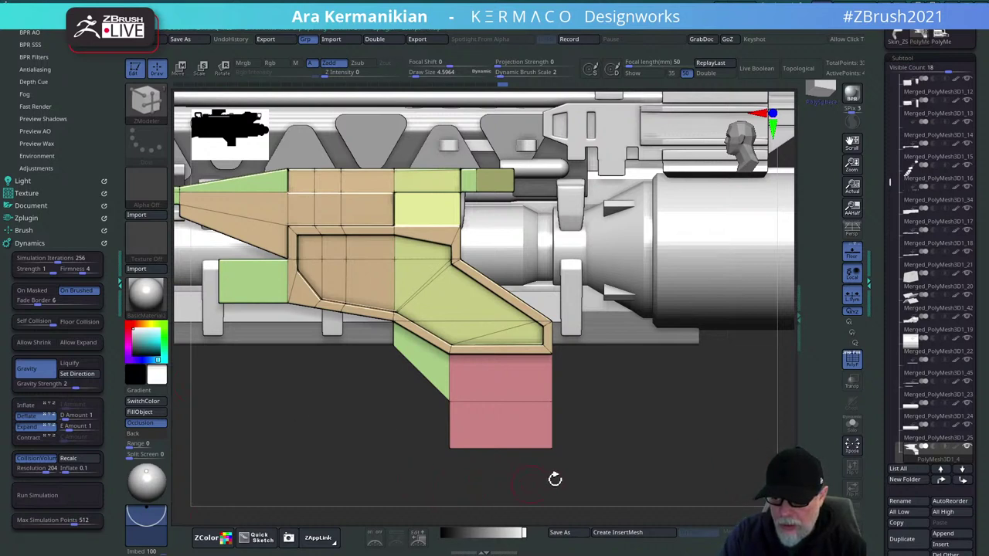
# Slice the grip with two closely spaced diagonal cuts through the rear part of the side recess, outlining a narrow slanted strip.
pyautogui.keyDown('alt'); pyautogui.moveTo(627, 426); pyautogui.dragTo(647, 408); pyautogui.keyUp('alt')
pyautogui.moveTo(568, 228)
pyautogui.keyDown('ctrl'); pyautogui.keyDown('shift'); pyautogui.mouseDown()
pyautogui.moveTo(300, 419)
pyautogui.moveTo(312, 395)
pyautogui.moveTo(335, 413)
pyautogui.moveTo(343, 398)
pyautogui.moveTo(368, 433)
pyautogui.moveTo(352, 415)
pyautogui.mouseUp(); pyautogui.keyUp('shift'); pyautogui.keyUp('ctrl')
pyautogui.moveTo(317, 462)
pyautogui.keyDown('ctrl'); pyautogui.keyDown('shift'); pyautogui.mouseDown()
pyautogui.moveTo(616, 209)
pyautogui.moveTo(624, 188)
pyautogui.moveTo(570, 198)
pyautogui.moveTo(578, 194)
pyautogui.mouseUp(); pyautogui.keyUp('shift'); pyautogui.keyUp('ctrl')
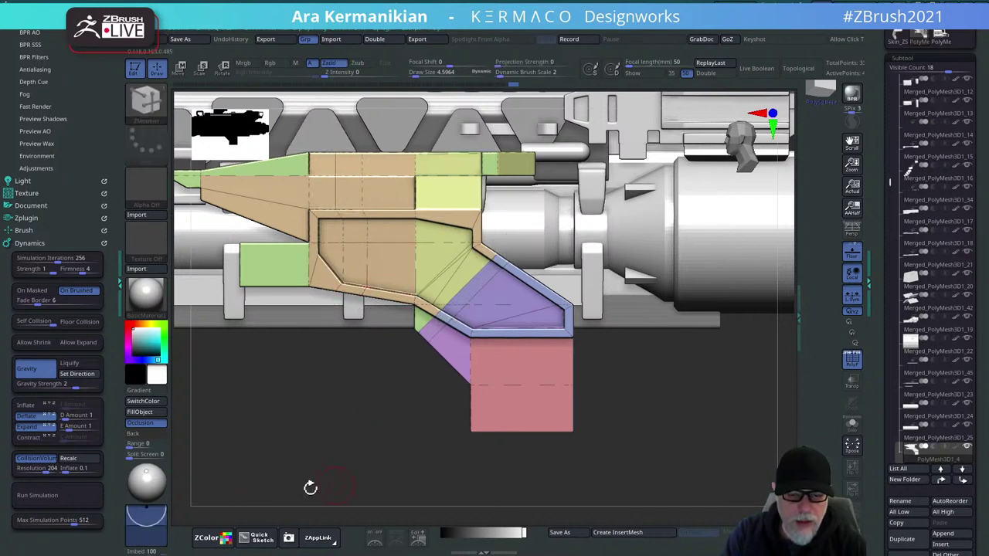
# Slice two close, oppositely slanted cuts through the front part of the grip's side recess to outline a second narrow strip.
pyautogui.moveTo(340, 469)
pyautogui.keyDown('alt'); pyautogui.mouseDown()
pyautogui.moveTo(351, 477)
pyautogui.moveTo(340, 466)
pyautogui.mouseUp(); pyautogui.keyUp('alt')
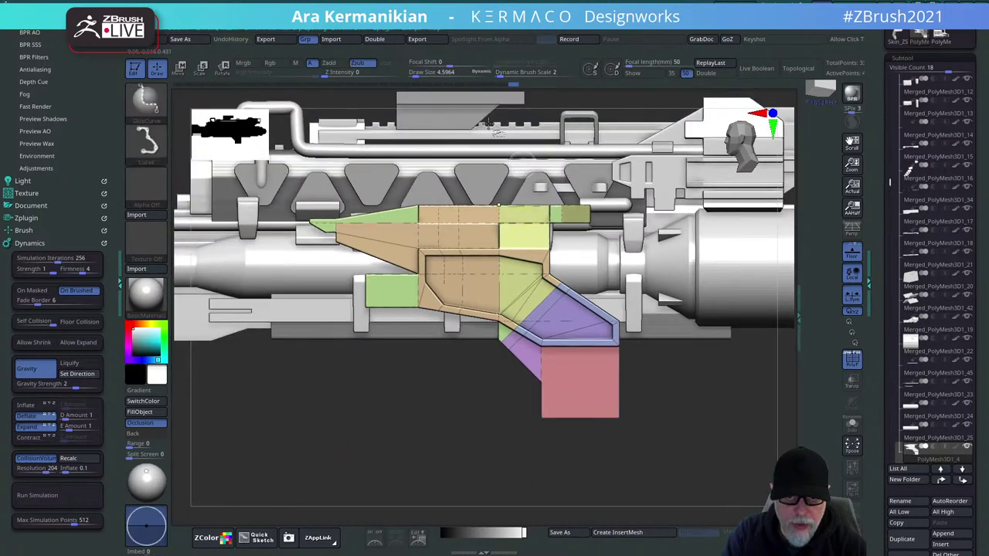
pyautogui.keyDown('alt'); pyautogui.moveTo(436, 359); pyautogui.dragTo(374, 411); pyautogui.keyUp('alt')
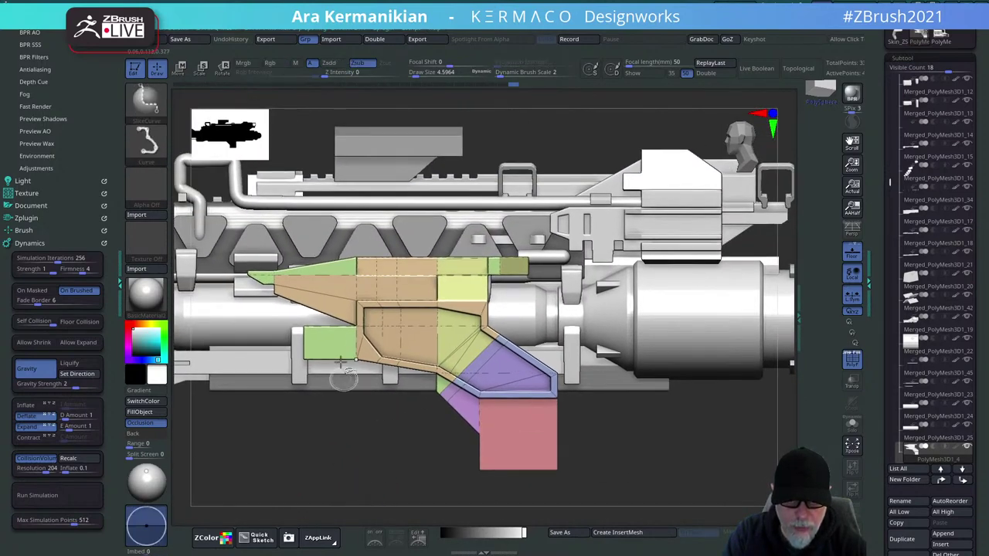
pyautogui.keyDown('ctrl'); pyautogui.keyDown('shift'); pyautogui.moveTo(306, 142); pyautogui.dragTo(446, 468); pyautogui.keyUp('shift'); pyautogui.keyUp('ctrl')
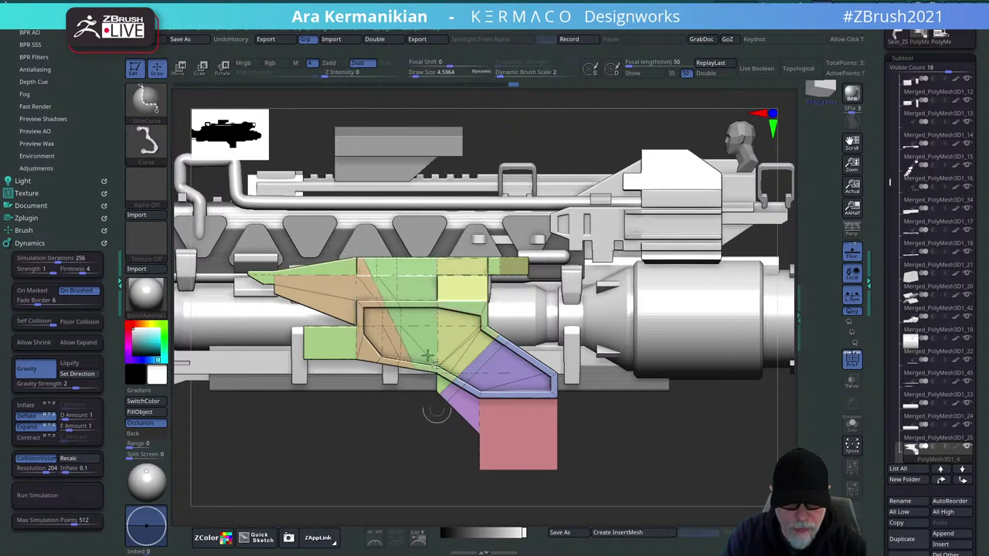
pyautogui.moveTo(346, 109)
pyautogui.keyDown('ctrl'); pyautogui.keyDown('shift'); pyautogui.mouseDown()
pyautogui.moveTo(479, 444)
pyautogui.moveTo(486, 488)
pyautogui.moveTo(470, 495)
pyautogui.mouseUp(); pyautogui.keyUp('shift'); pyautogui.keyUp('ctrl')
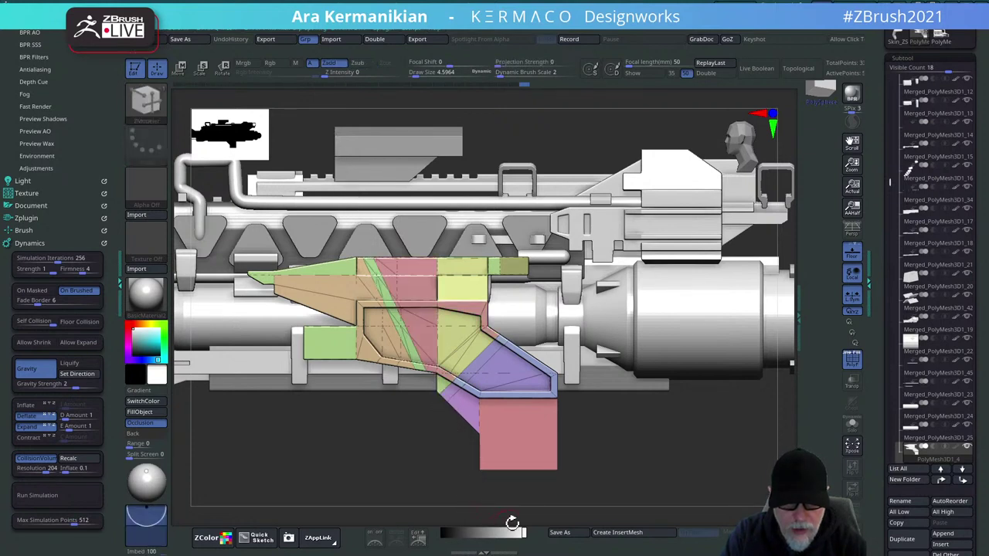
# Mark the faces of both narrow diagonal strips inside the side recess as a temporary polygroup.
pyautogui.keyDown('alt'); pyautogui.moveTo(413, 457); pyautogui.dragTo(417, 494); pyautogui.keyUp('alt')
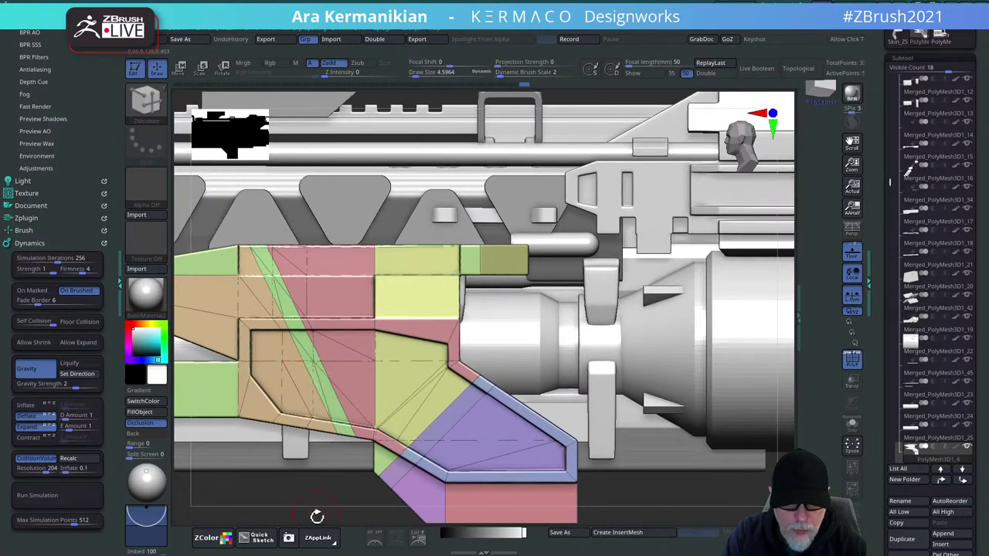
pyautogui.moveTo(323, 516); pyautogui.dragTo(365, 410)
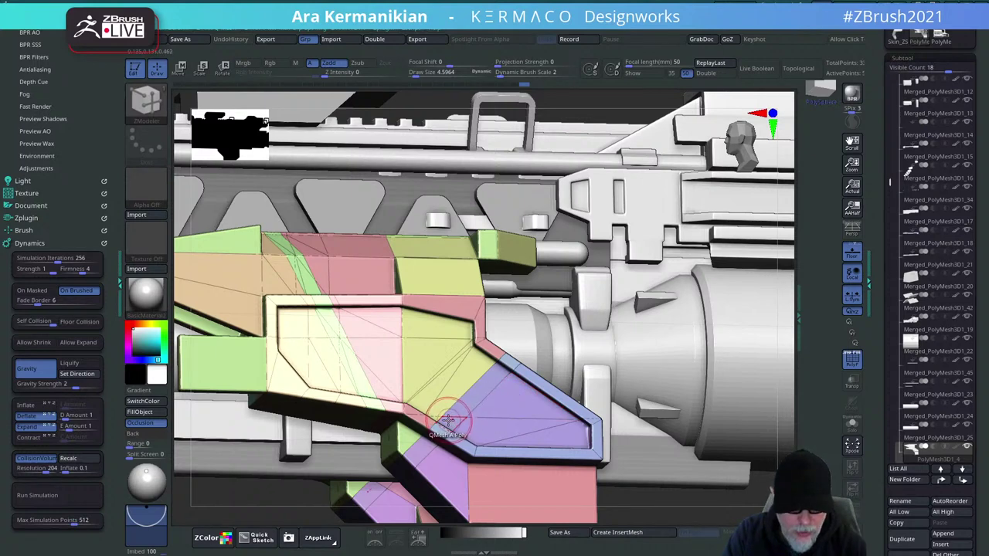
pyautogui.keyDown('alt'); pyautogui.click(479, 396); pyautogui.keyUp('alt')
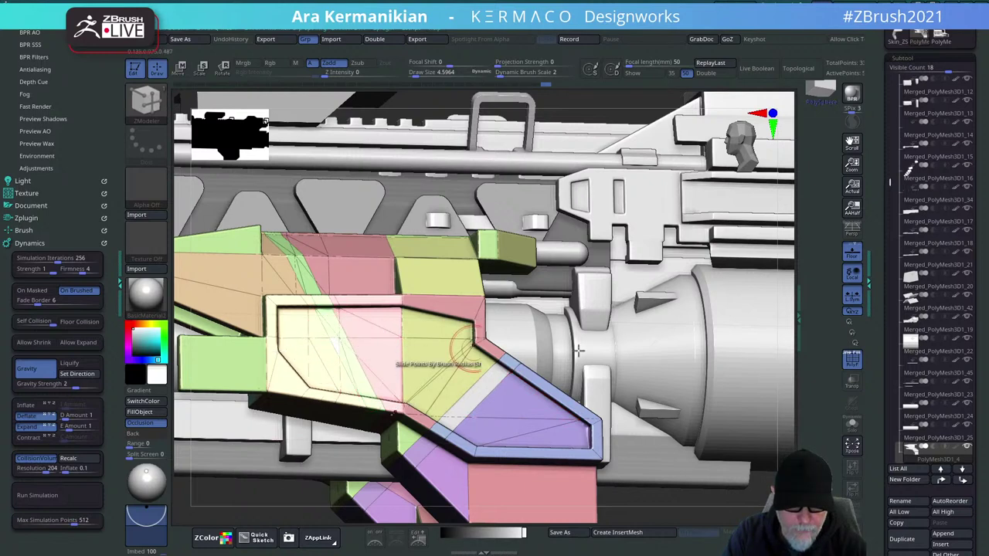
pyautogui.moveTo(783, 300); pyautogui.dragTo(840, 311)
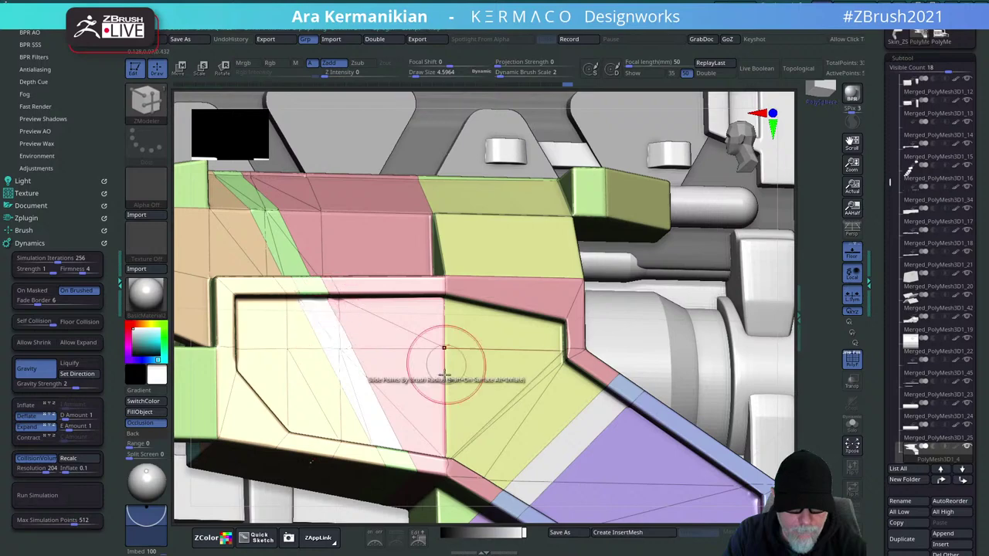
pyautogui.keyDown('alt'); pyautogui.moveTo(788, 292); pyautogui.dragTo(460, 267); pyautogui.keyUp('alt')
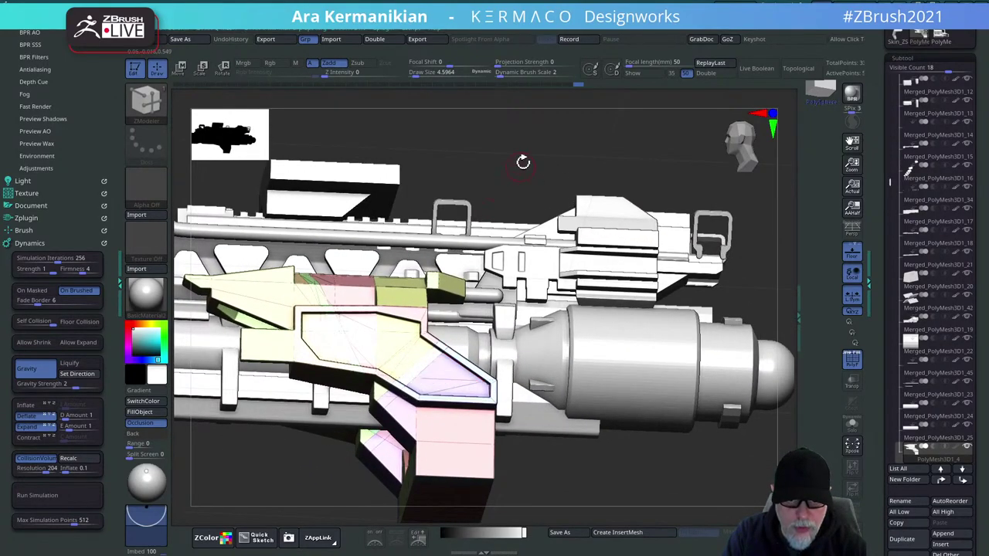
pyautogui.moveTo(523, 161); pyautogui.dragTo(574, 154)
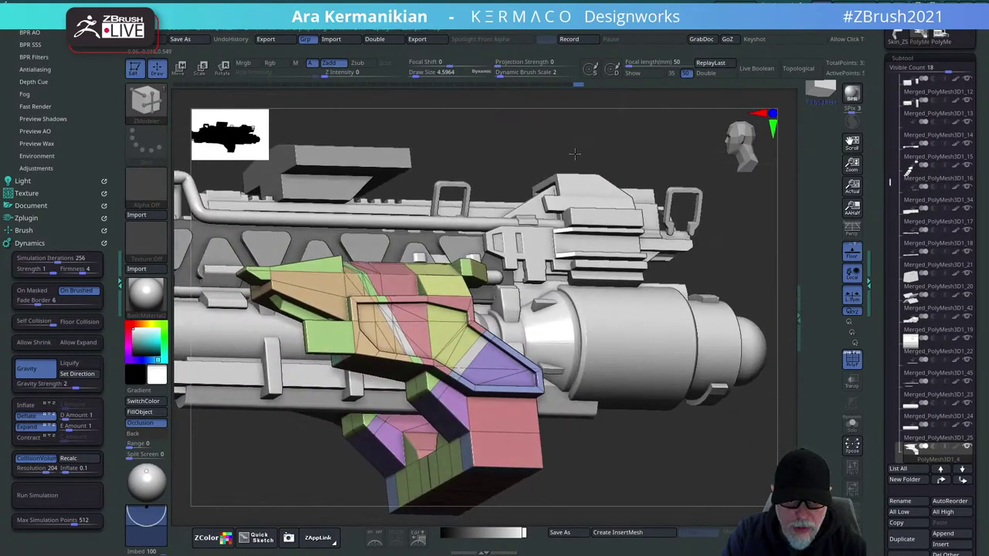
# Try BasicMaterial as the material on the gun.
pyautogui.click(147, 292)
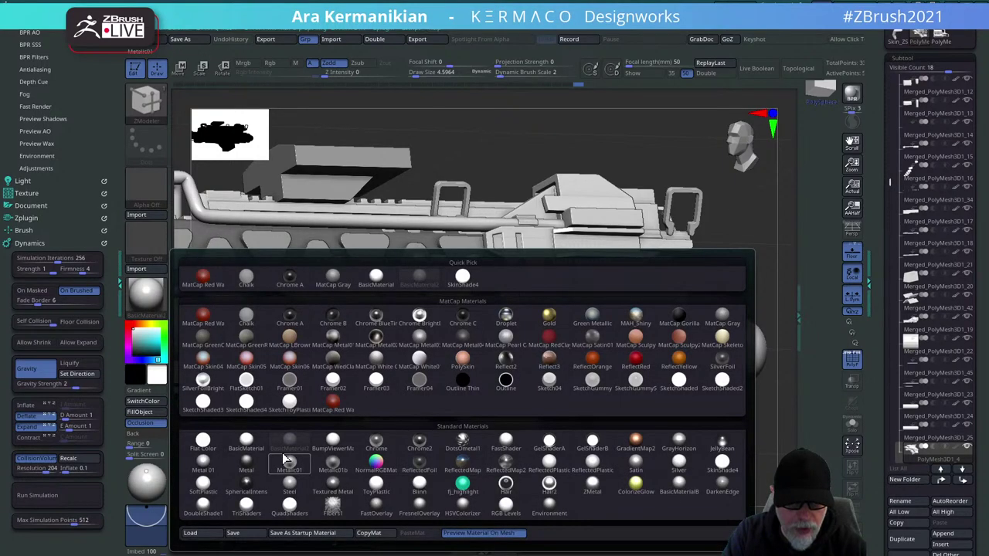
pyautogui.click(280, 452)
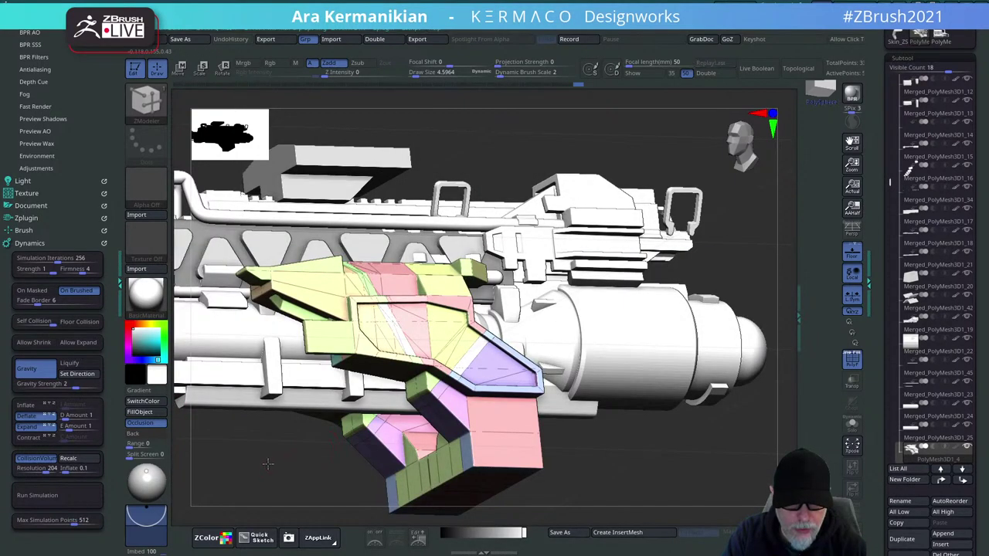
pyautogui.moveTo(268, 464); pyautogui.dragTo(266, 464)
# Lower the light intensity to 1 in the Light settings.
pyautogui.moveTo(80, 76); pyautogui.dragTo(71, 200)
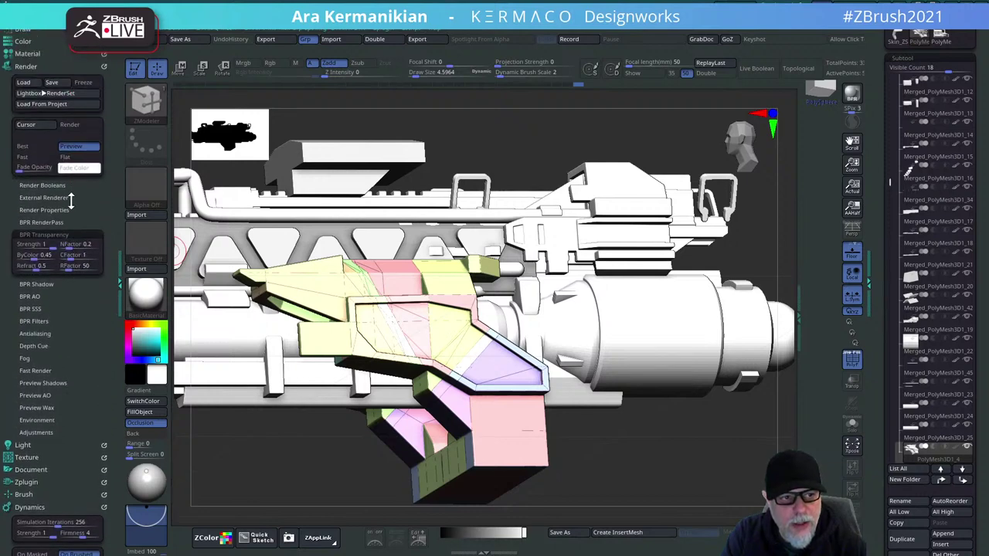
pyautogui.click(25, 66)
pyautogui.click(24, 78)
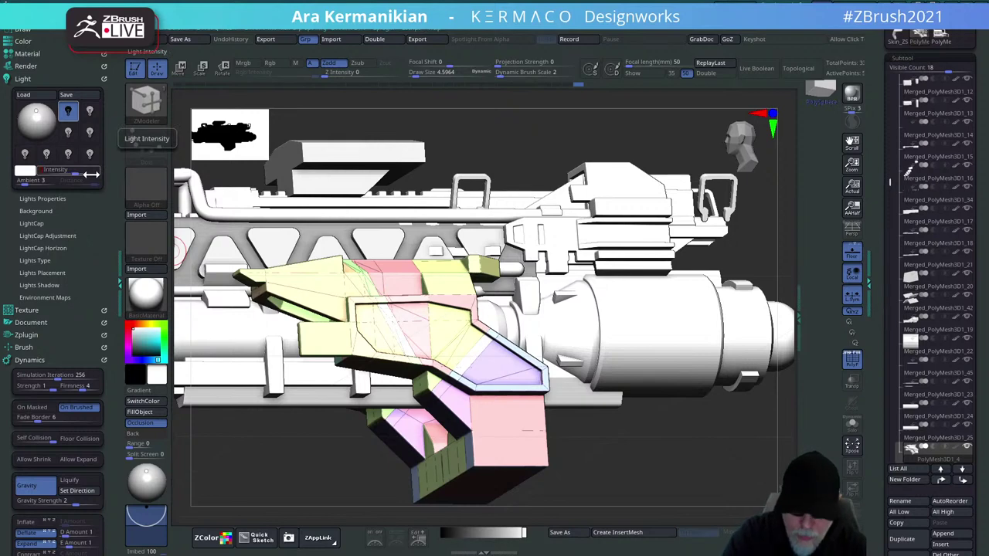
pyautogui.moveTo(91, 175); pyautogui.dragTo(76, 175)
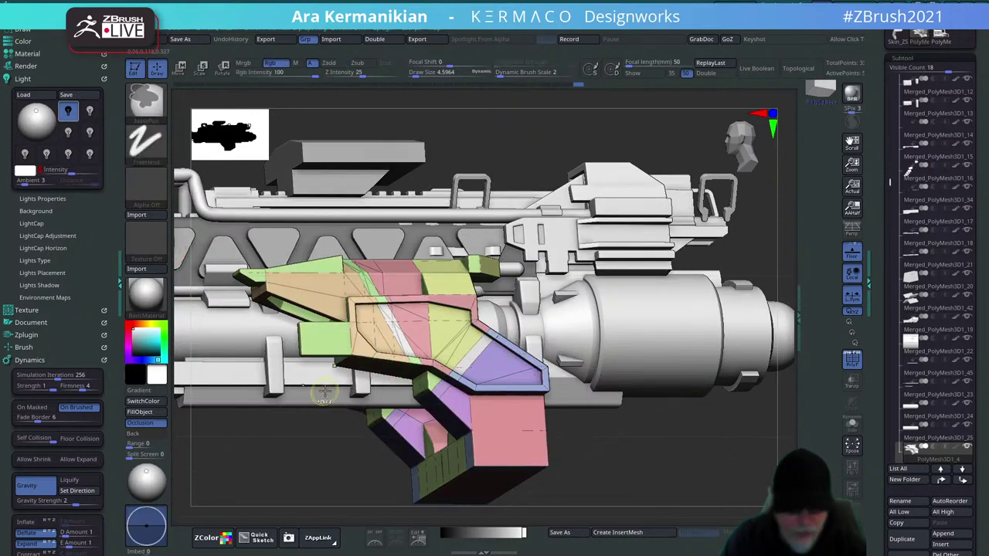
# Switch the gun's material to BasicMaterial2.
pyautogui.hotkey('ctrl', 'space')
pyautogui.click(150, 305)
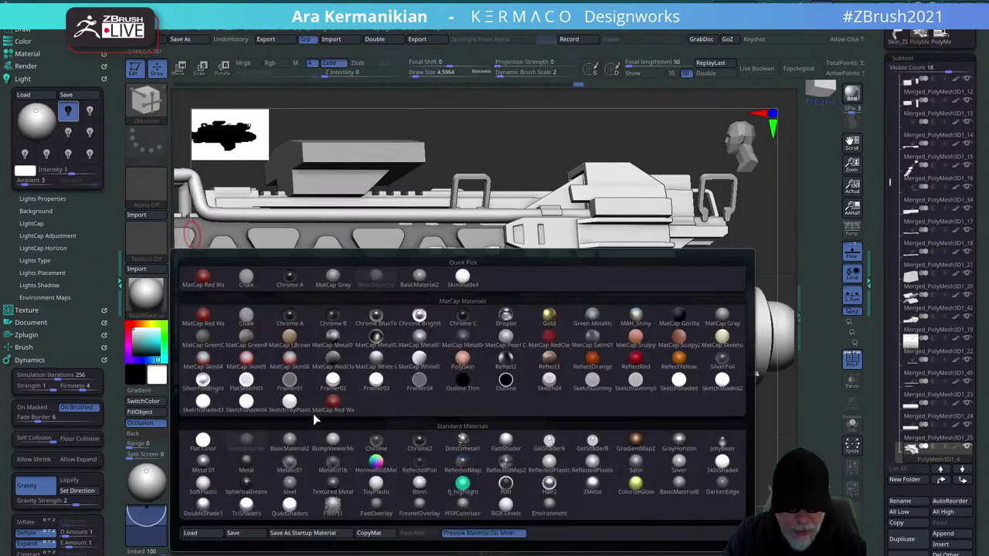
pyautogui.click(289, 447)
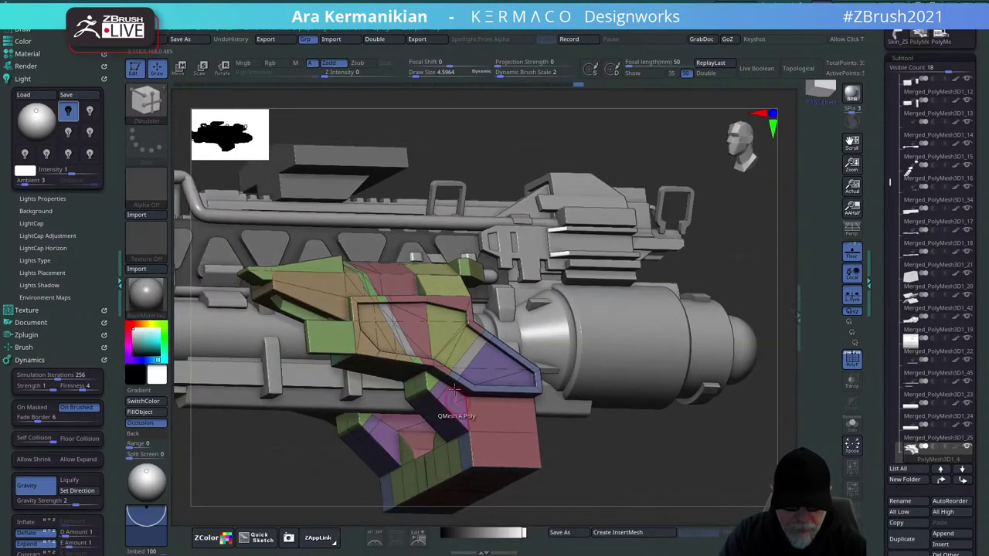
# QMesh the marked diagonal strips outward from the recess floor to form two slanted ribs across the side panel.
pyautogui.moveTo(646, 466); pyautogui.dragTo(503, 347)
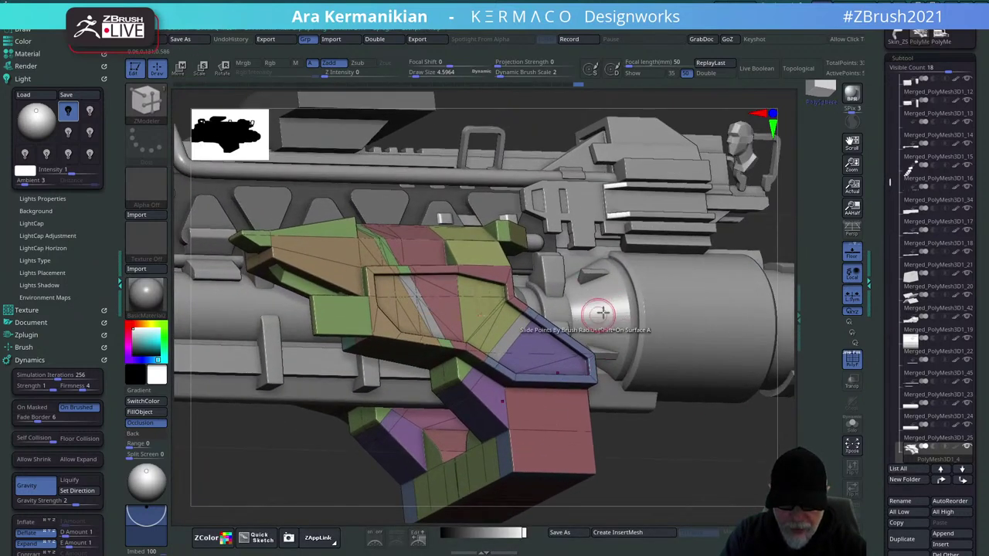
pyautogui.press('space')
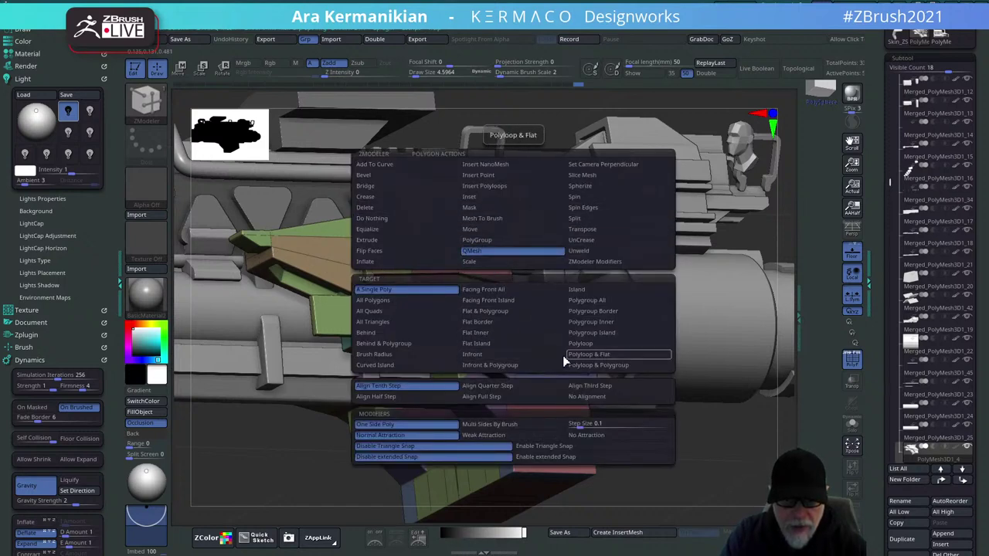
pyautogui.keyDown('alt'); pyautogui.moveTo(701, 476); pyautogui.dragTo(674, 498); pyautogui.keyUp('alt')
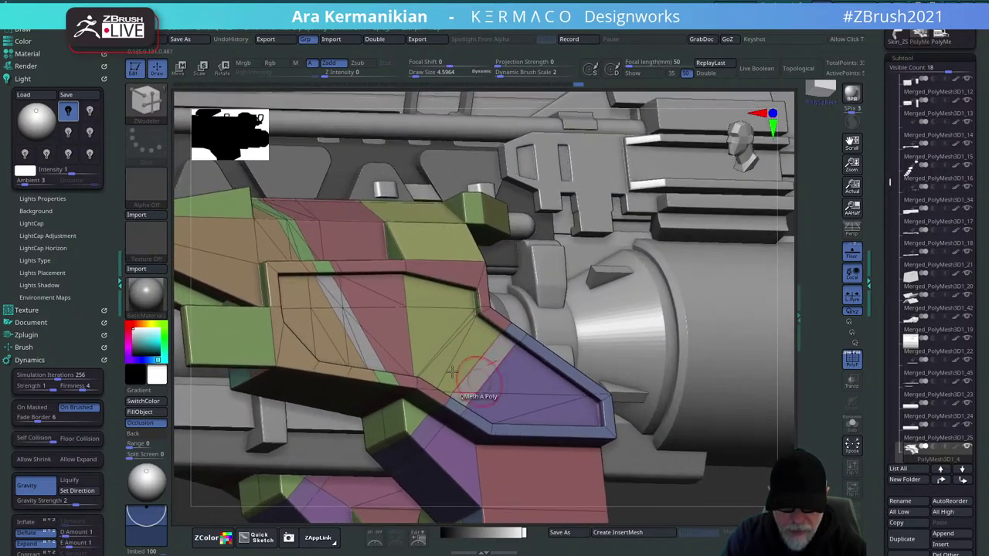
pyautogui.click(496, 358)
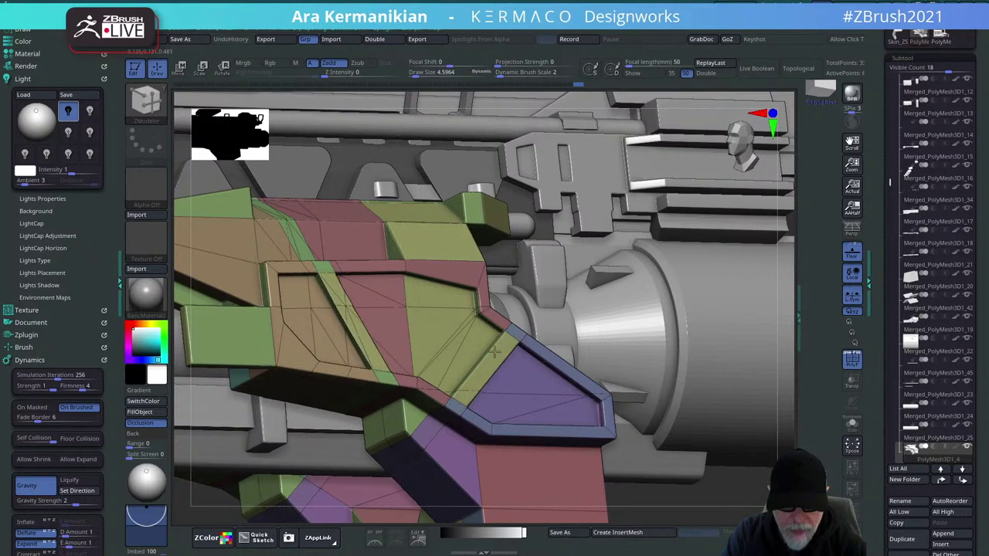
# Hide the polyframe to examine the ribbed grip from several sides, and turn the polyframe back on.
pyautogui.keyDown('alt'); pyautogui.moveTo(739, 516); pyautogui.dragTo(454, 386); pyautogui.keyUp('alt')
pyautogui.click(853, 361)
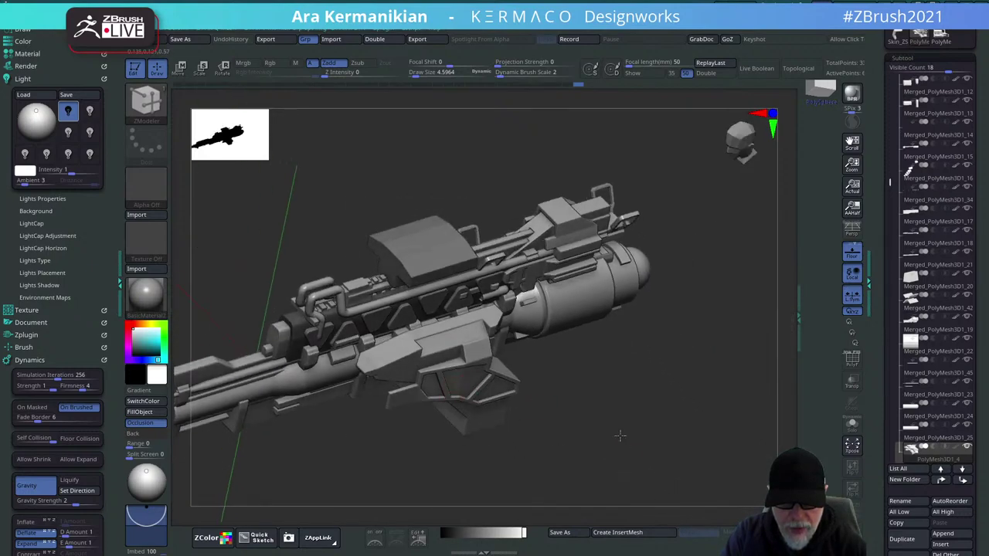
pyautogui.moveTo(620, 436); pyautogui.dragTo(541, 363)
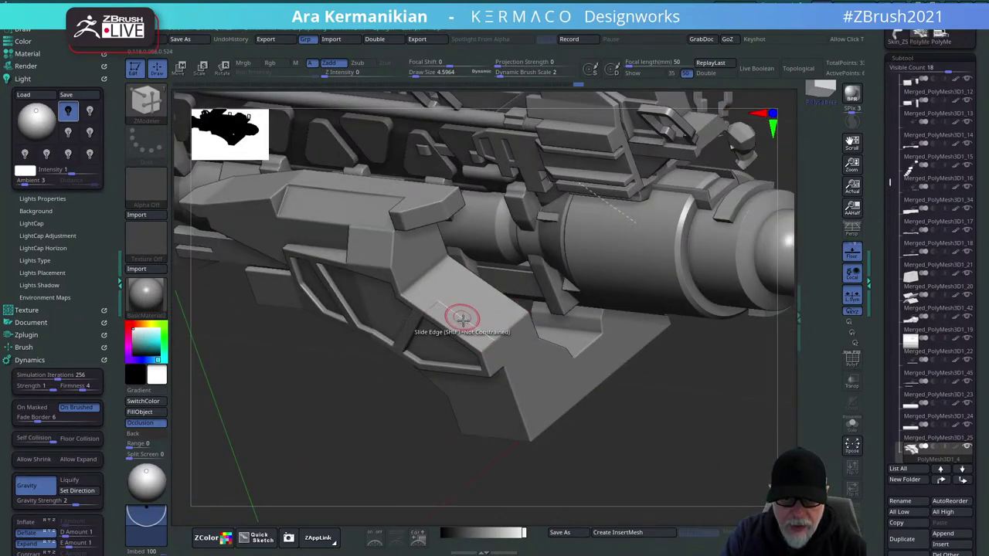
pyautogui.press('space')
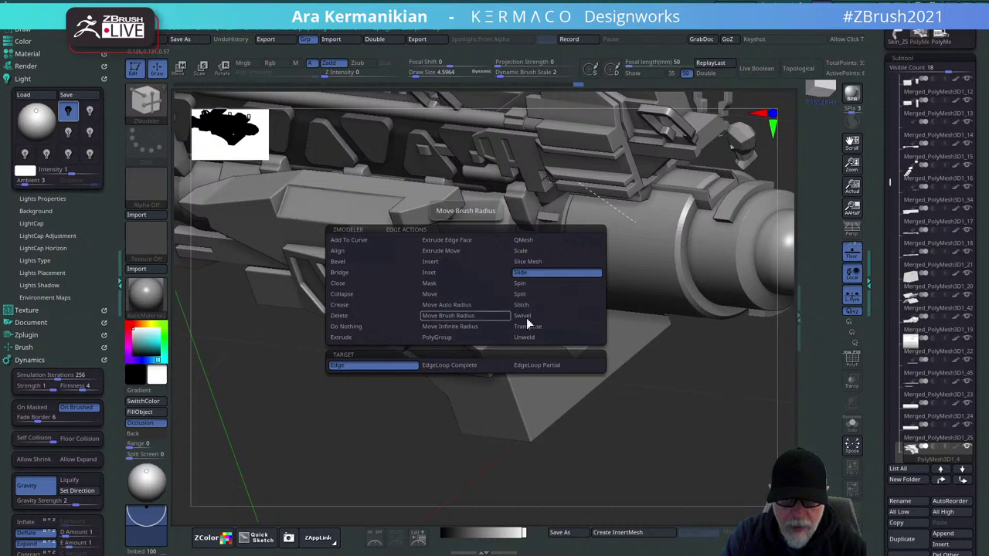
pyautogui.click(852, 359)
# Mark the stepped faces along the grip's rear side, from the top block down to the purple corner, as a temporary polygroup.
pyautogui.moveTo(662, 435)
pyautogui.mouseDown()
pyautogui.moveTo(688, 466)
pyautogui.moveTo(464, 344)
pyautogui.mouseUp()
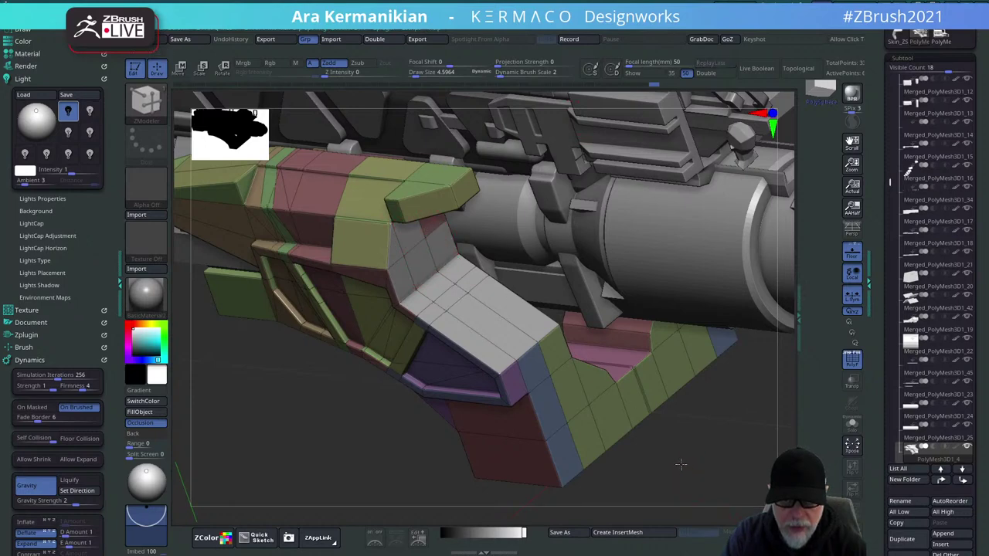
pyautogui.moveTo(680, 464); pyautogui.dragTo(433, 216)
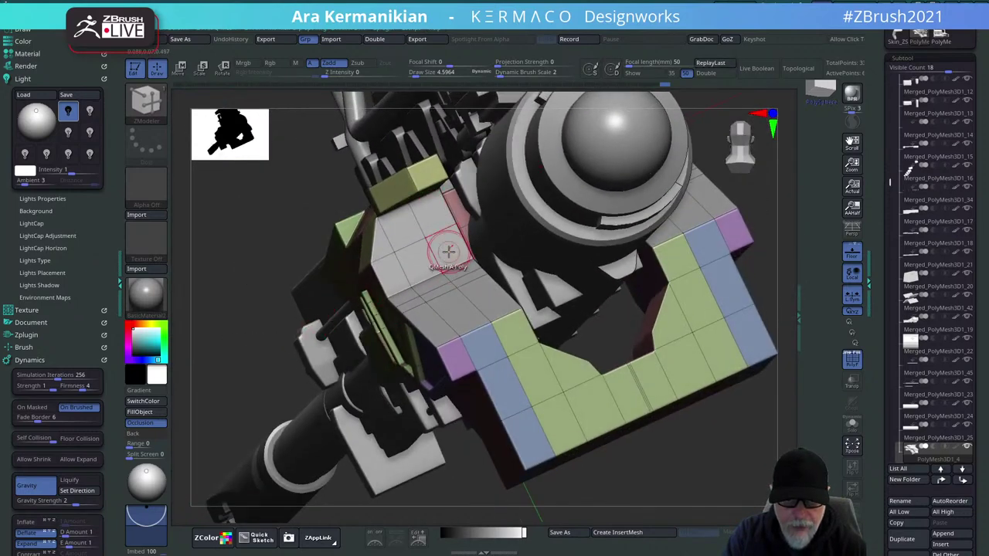
pyautogui.moveTo(250, 271); pyautogui.dragTo(420, 221)
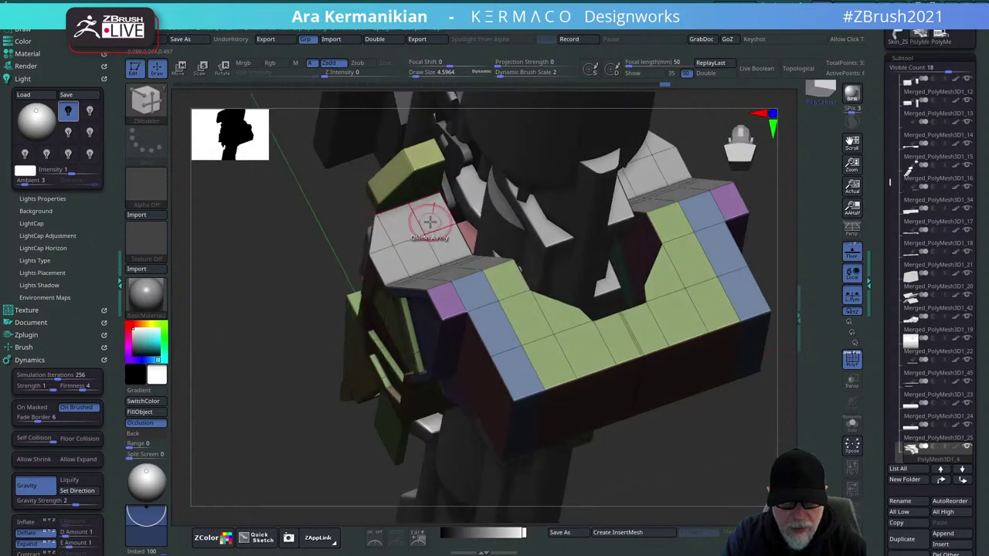
# Set the polygon action to Inset and try insetting the marked rear faces of the grip as one region.
pyautogui.press('space')
pyautogui.click(399, 198)
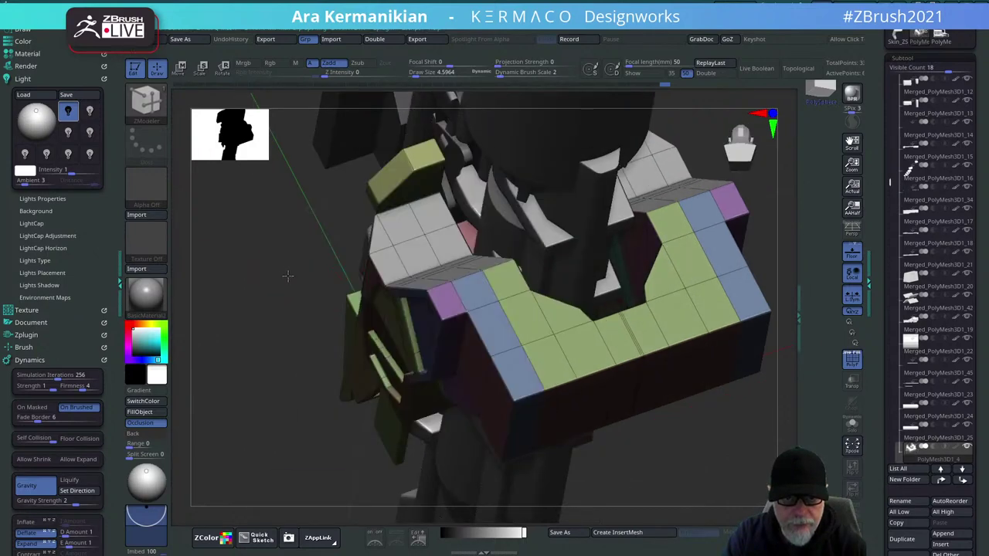
pyautogui.moveTo(286, 276); pyautogui.dragTo(351, 258)
pyautogui.click(431, 227)
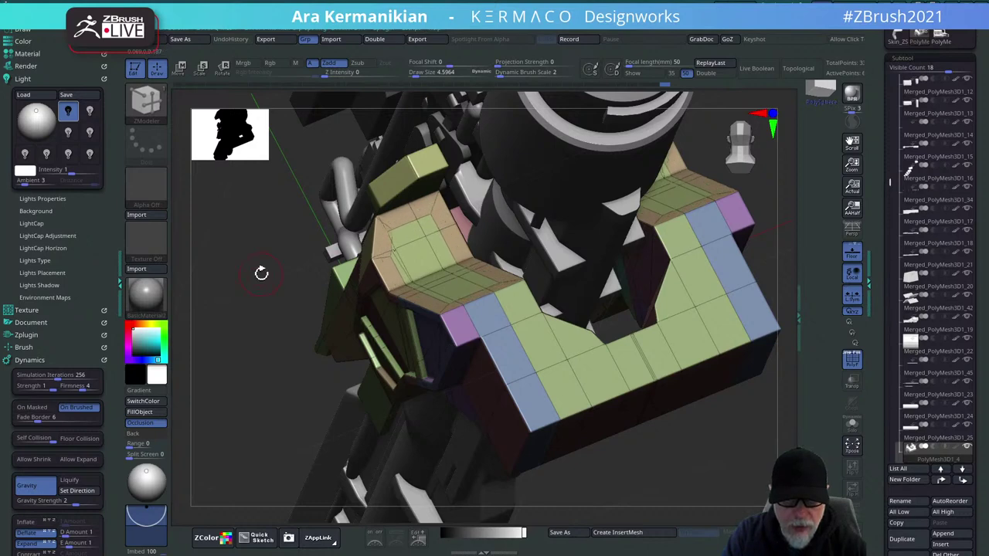
pyautogui.moveTo(261, 273); pyautogui.dragTo(435, 262)
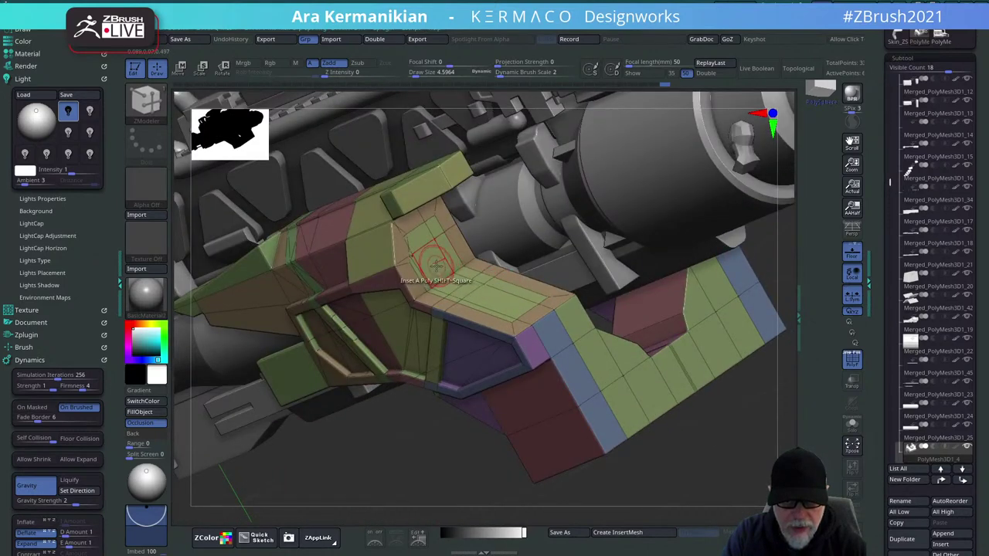
# Set the polygon action to QMesh with the Polygroup Island target, try it on the inset rear region, and undo the region's inset.
pyautogui.press('space')
pyautogui.click(421, 249)
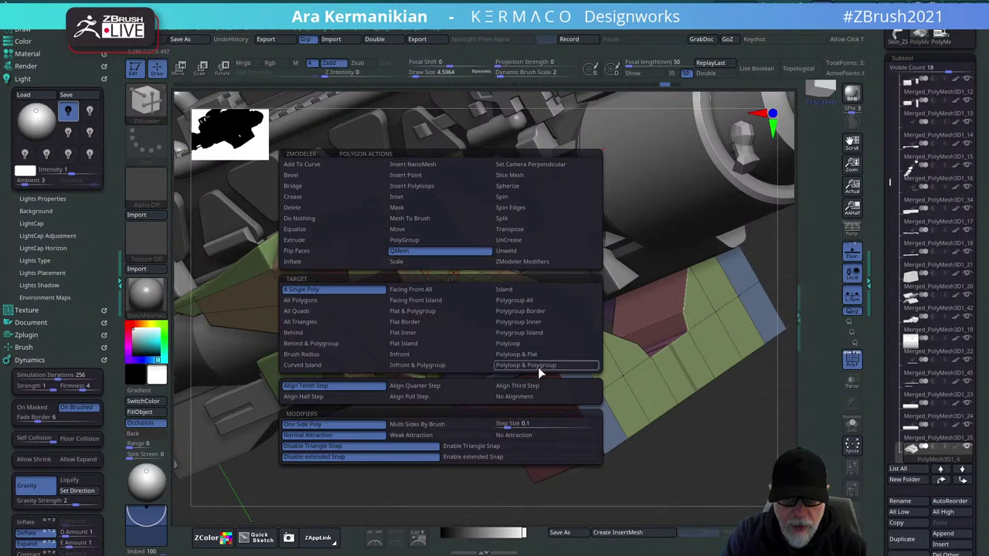
pyautogui.click(518, 332)
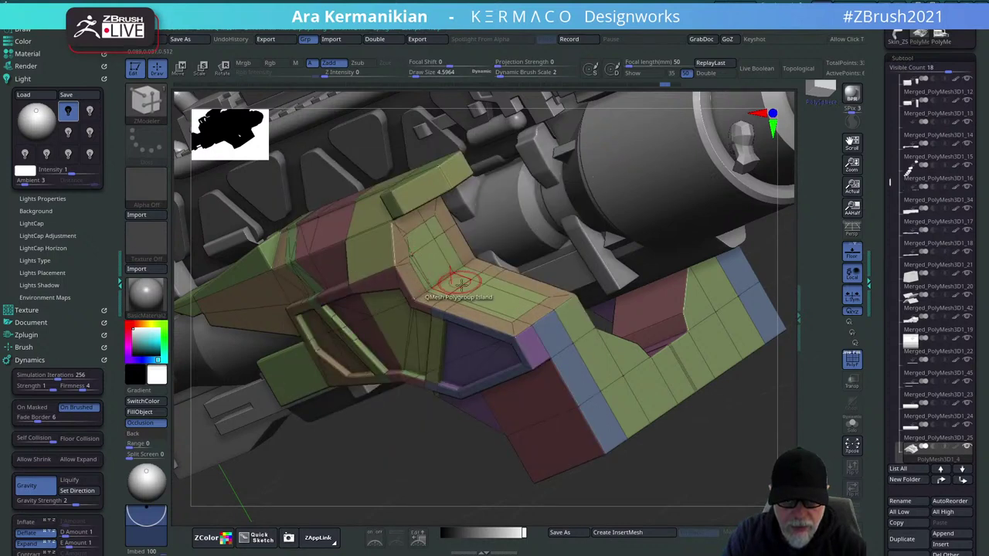
pyautogui.moveTo(491, 302); pyautogui.dragTo(486, 317)
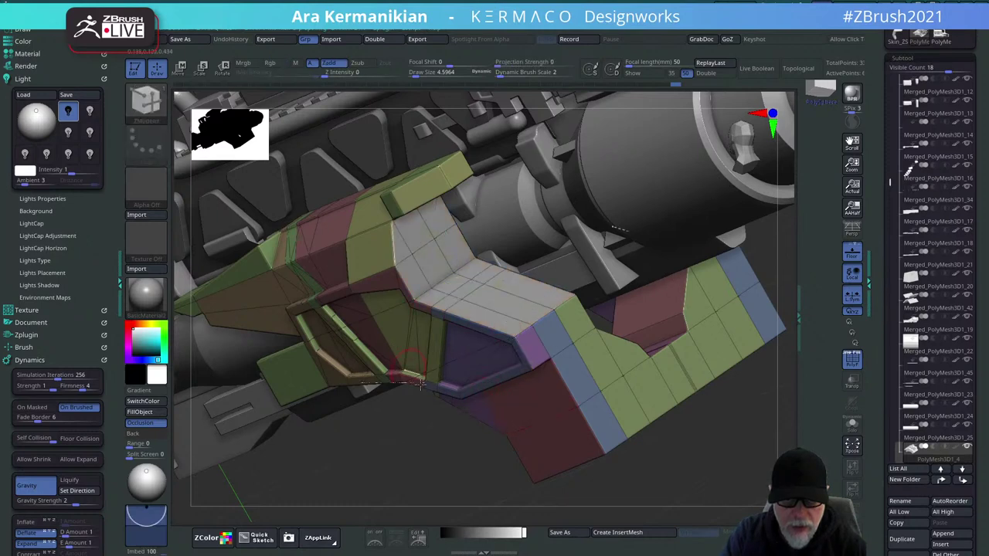
pyautogui.keyDown('alt'); pyautogui.moveTo(420, 461); pyautogui.dragTo(465, 488); pyautogui.keyUp('alt')
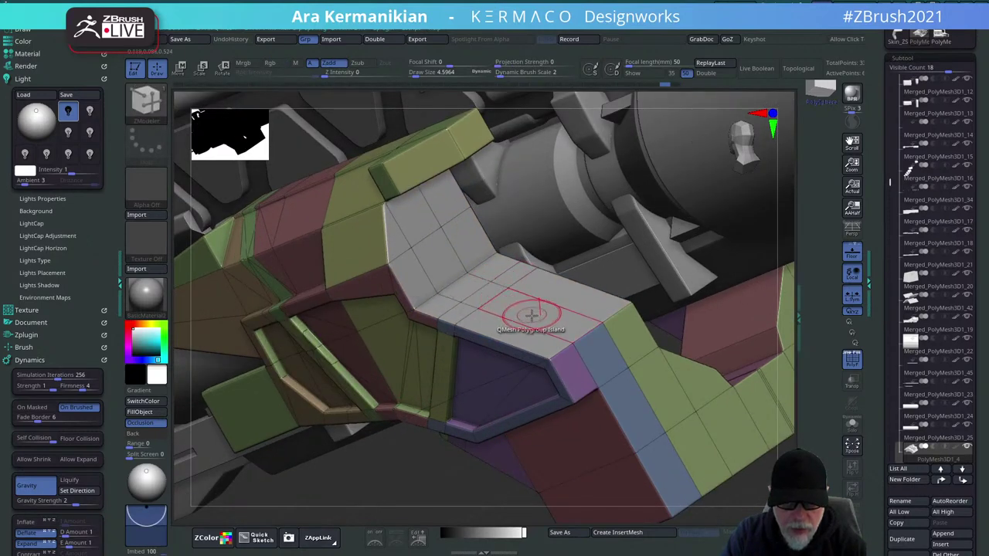
# Inset the marked rear faces of the grip as one region, using the Inset action with the Legacy modifier.
pyautogui.press('space')
pyautogui.click(488, 196)
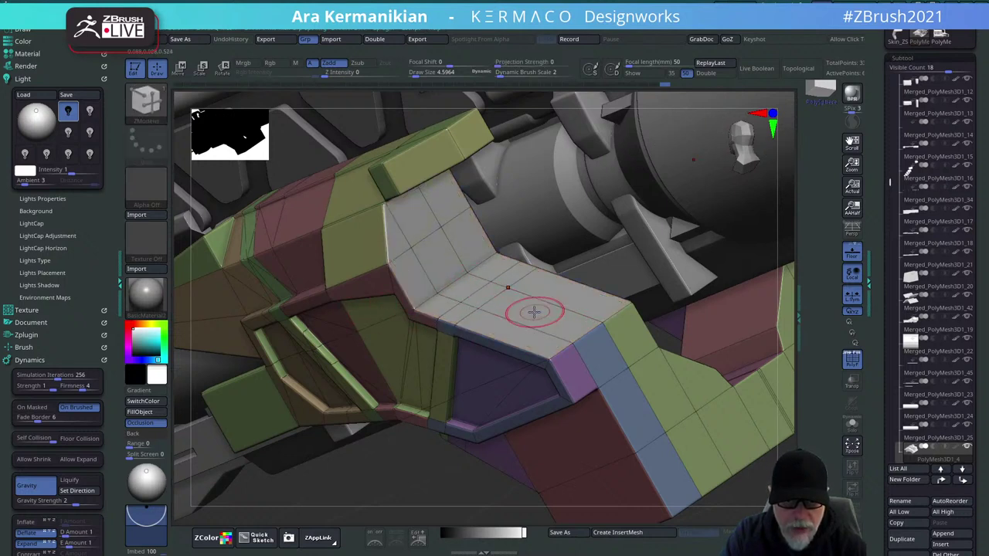
pyautogui.press('space')
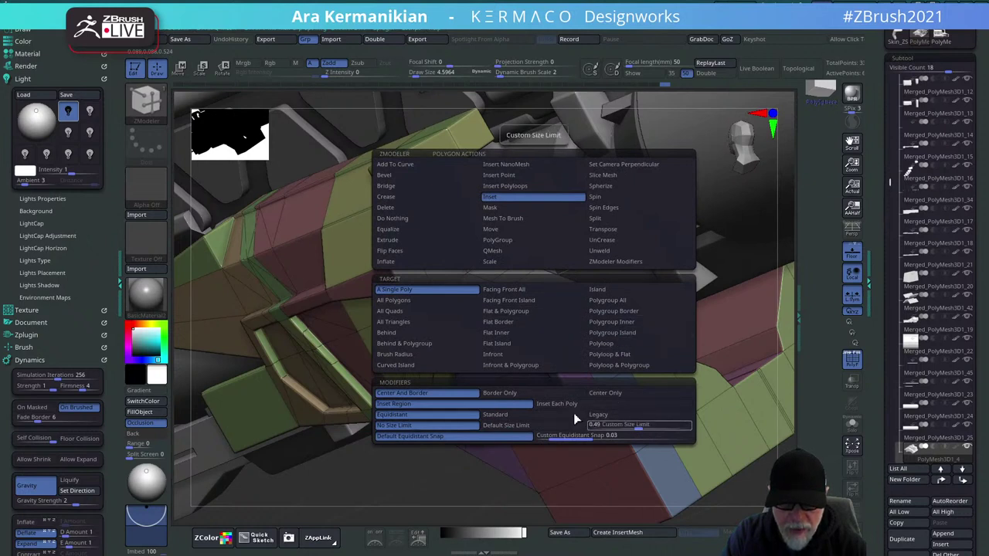
pyautogui.click(530, 416)
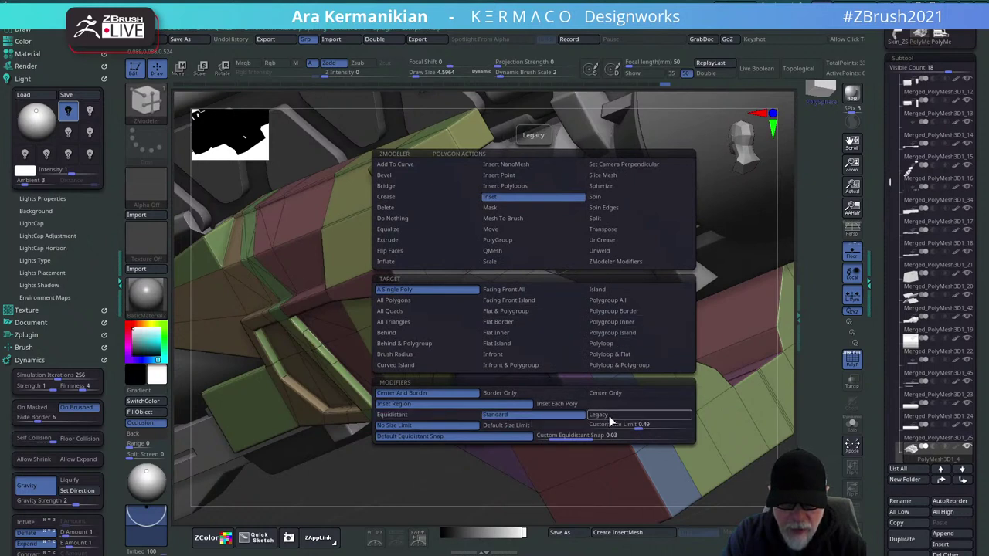
pyautogui.moveTo(525, 313); pyautogui.dragTo(514, 320)
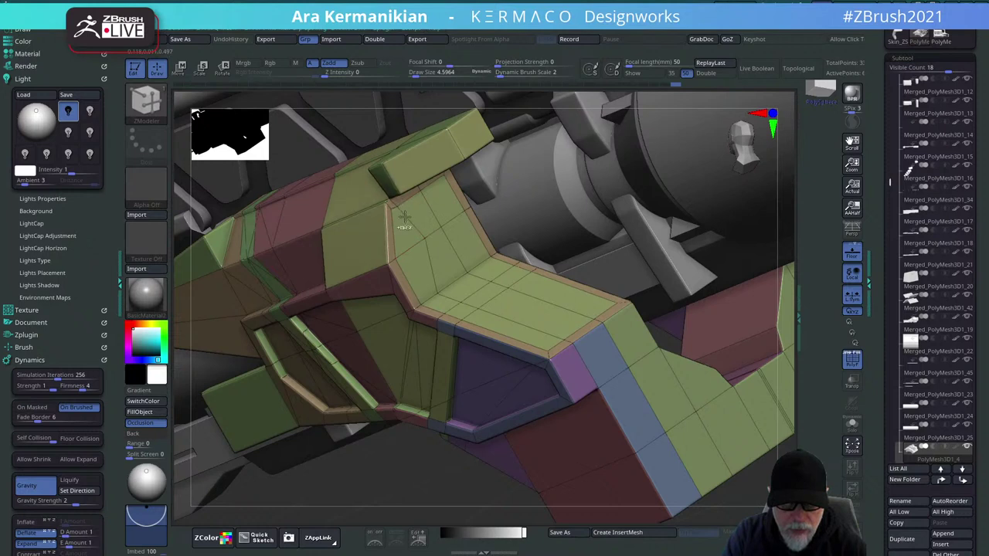
# Set the draw size to 1, try sliding the corner points of the inset border, and undo those changes.
pyautogui.press('s')
pyautogui.click(394, 217)
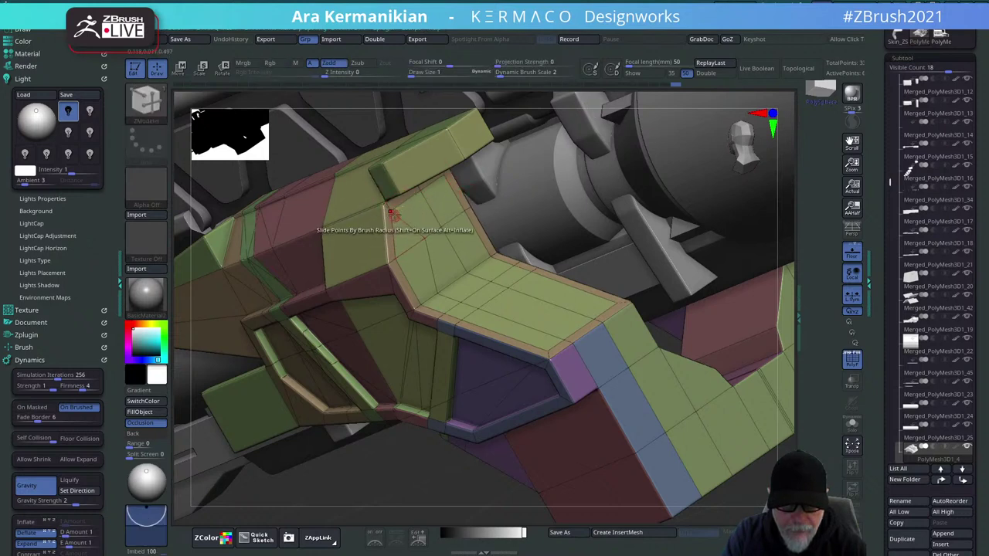
pyautogui.keyDown('alt'); pyautogui.moveTo(422, 472); pyautogui.dragTo(422, 531); pyautogui.keyUp('alt')
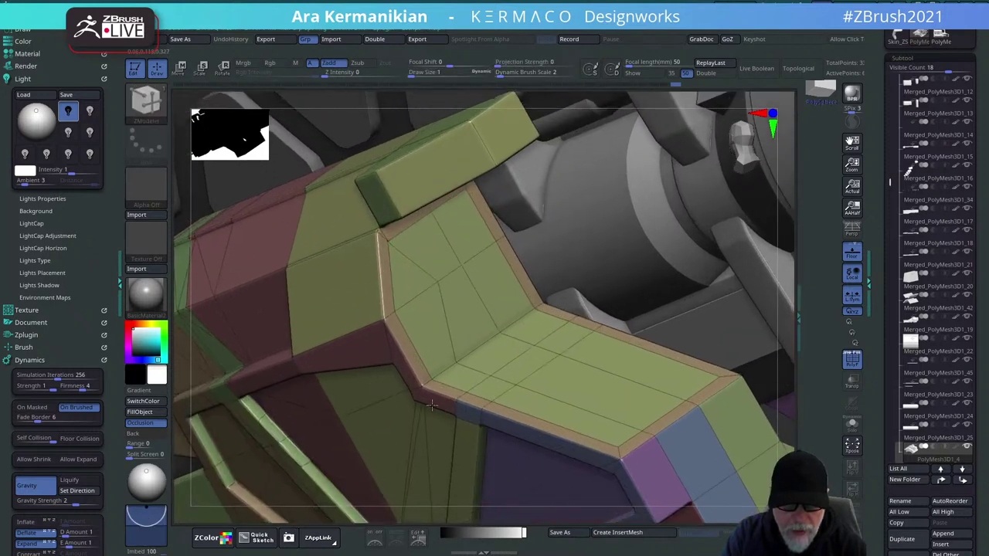
pyautogui.moveTo(432, 405); pyautogui.dragTo(435, 384)
pyautogui.hotkey('ctrl', 'z')
pyautogui.hotkey('ctrl', 'z')
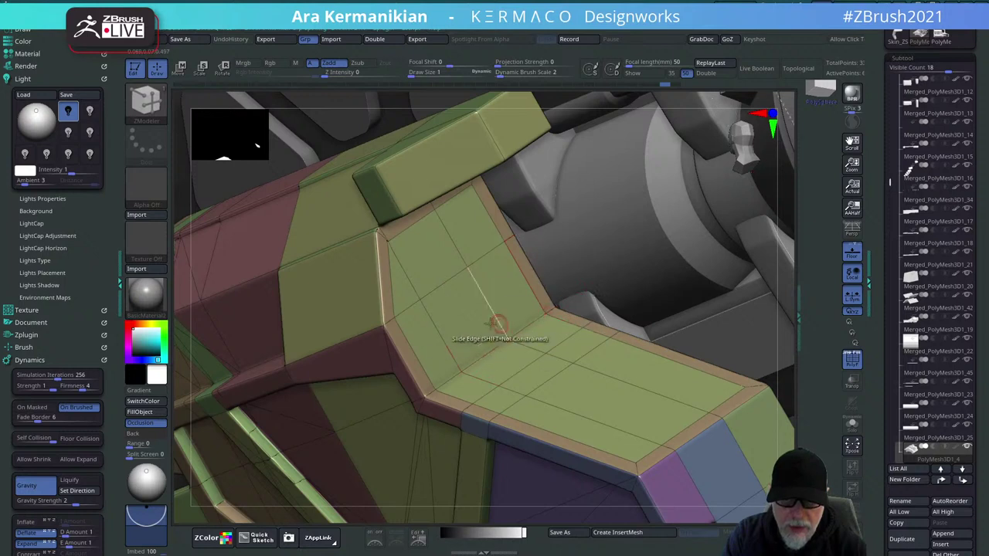
# Recess the inset rear region into the grip with QMesh on the Polygroup Island target, leaving the border as a raised frame.
pyautogui.press('space')
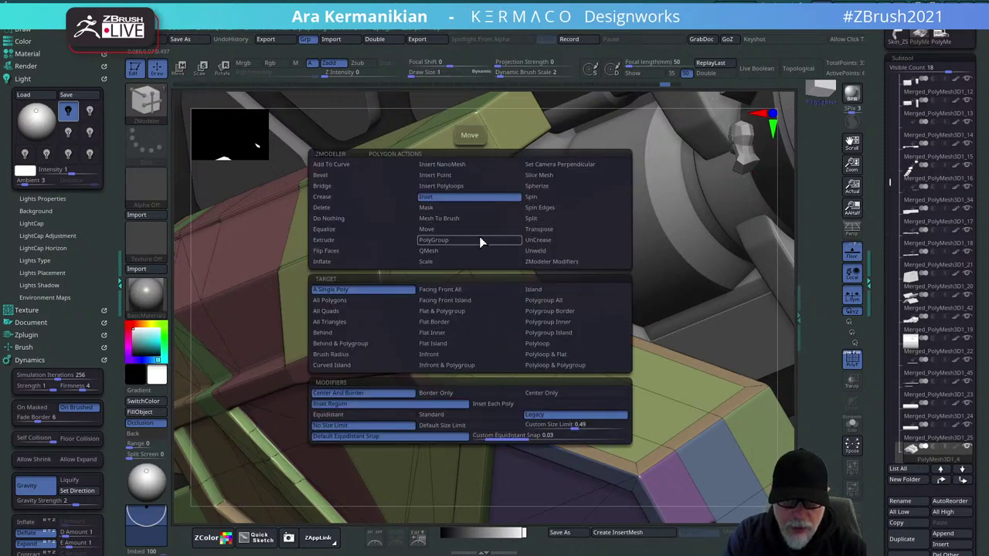
pyautogui.click(452, 252)
pyautogui.moveTo(466, 320); pyautogui.dragTo(435, 347)
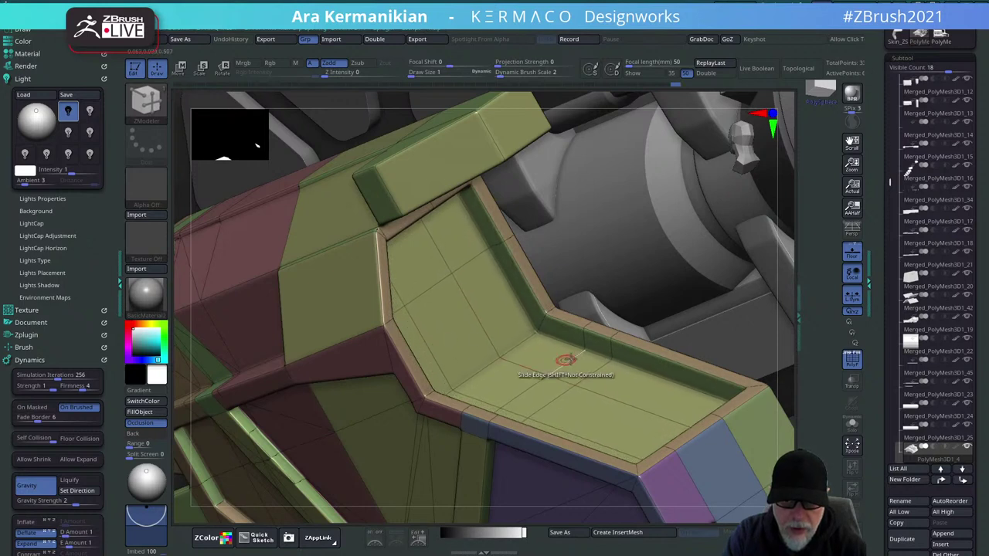
# Switch QMesh to the A Single Poly target and raise two neighbouring floor polygons into a rib across the recess.
pyautogui.press('space')
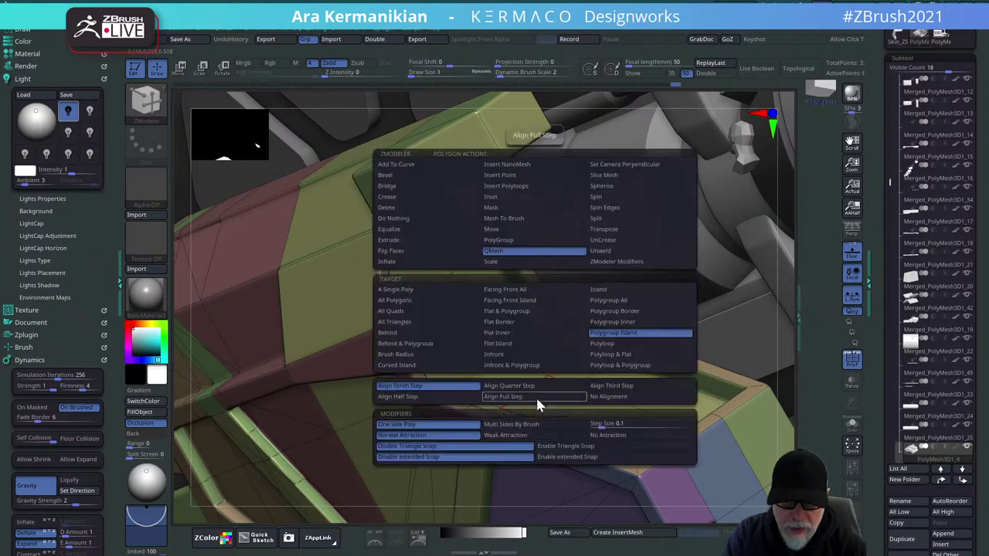
pyautogui.click(424, 291)
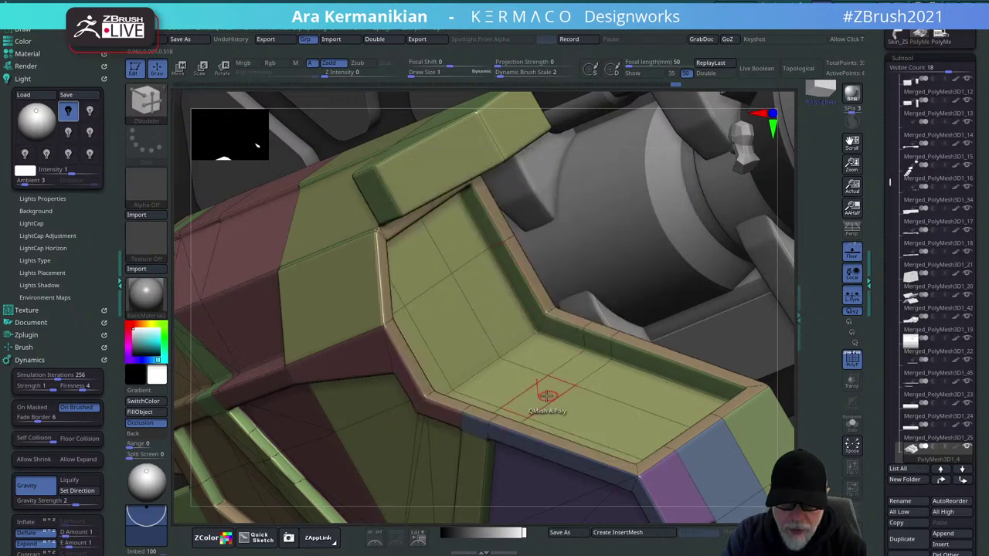
pyautogui.moveTo(606, 373); pyautogui.dragTo(601, 331)
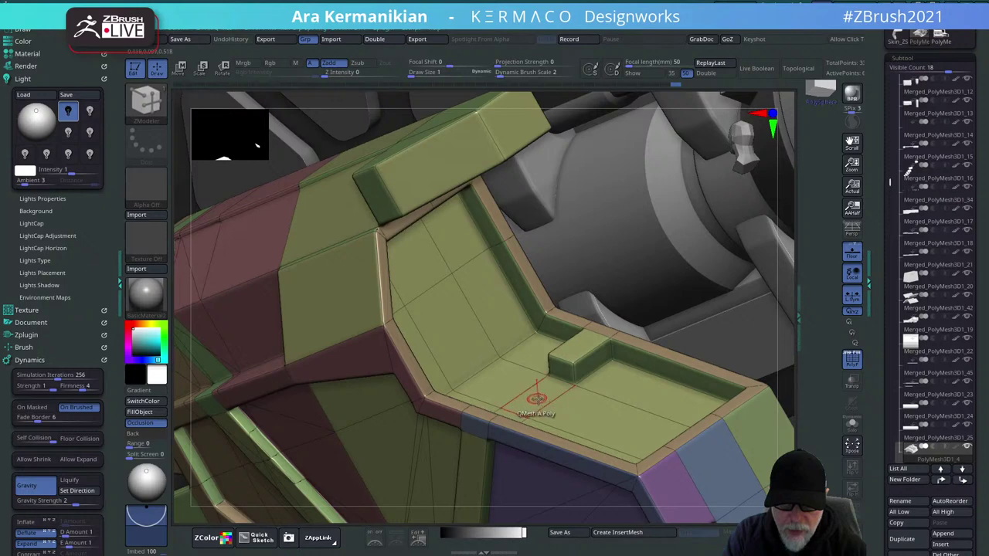
pyautogui.moveTo(537, 399); pyautogui.dragTo(536, 379)
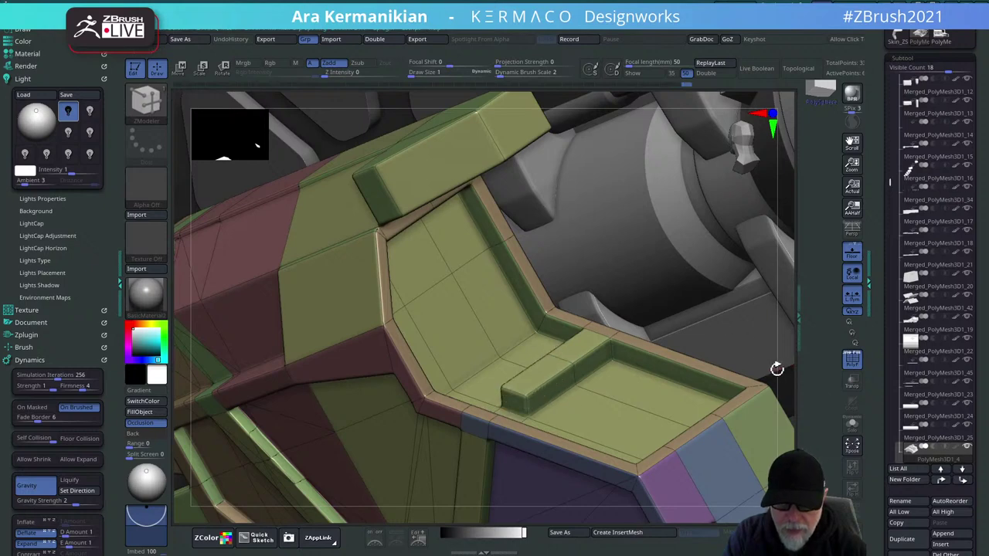
# Examine the rear recess and its cross rib from several sides with the polyframe hidden, and turn the polyframe back on.
pyautogui.keyDown('alt'); pyautogui.moveTo(777, 370); pyautogui.dragTo(593, 352); pyautogui.keyUp('alt')
pyautogui.moveTo(757, 410); pyautogui.dragTo(746, 471)
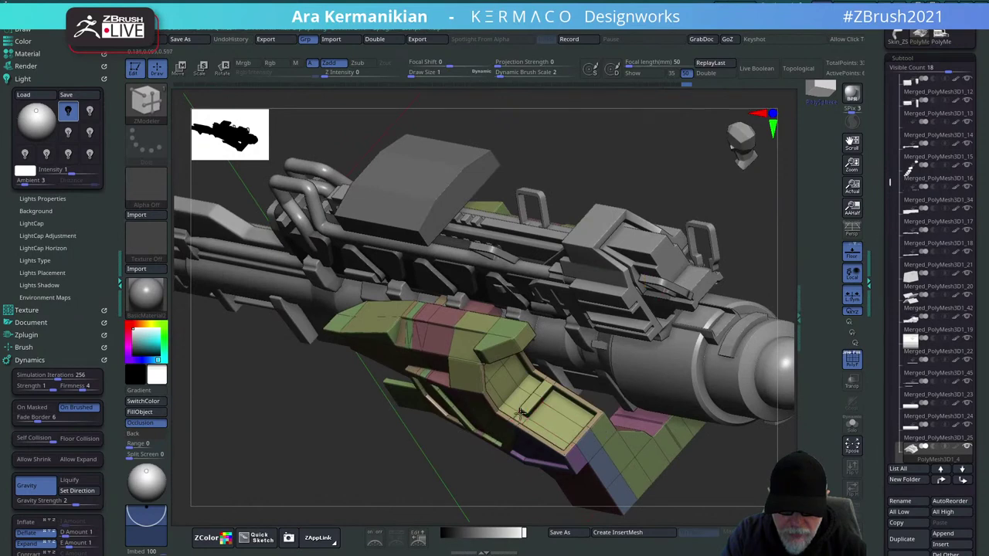
pyautogui.moveTo(385, 483); pyautogui.dragTo(853, 379)
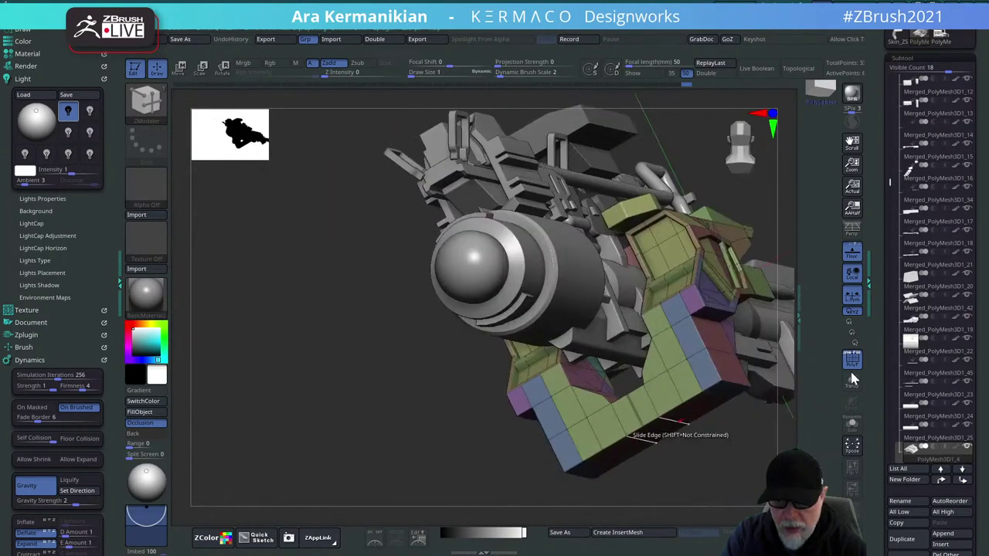
pyautogui.moveTo(369, 445); pyautogui.dragTo(541, 466)
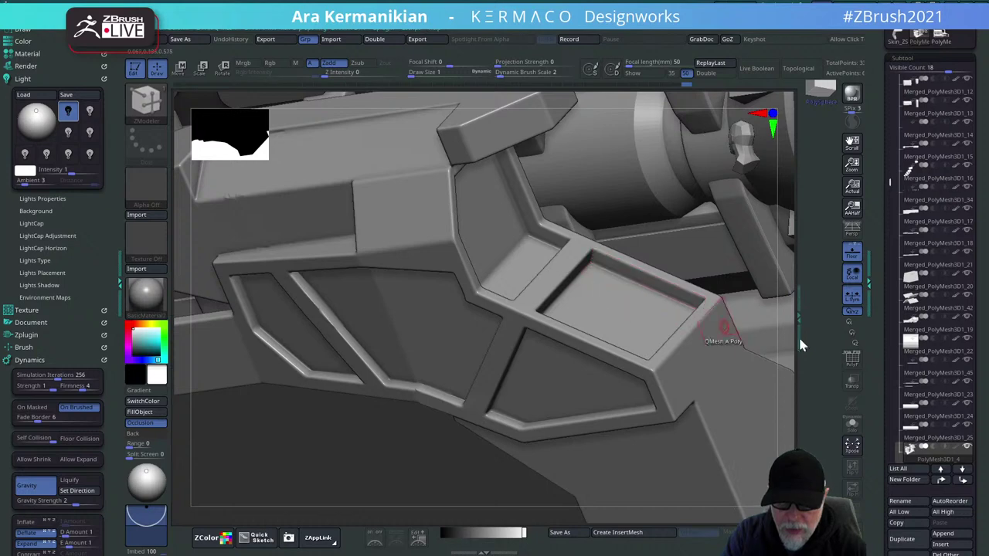
pyautogui.click(852, 361)
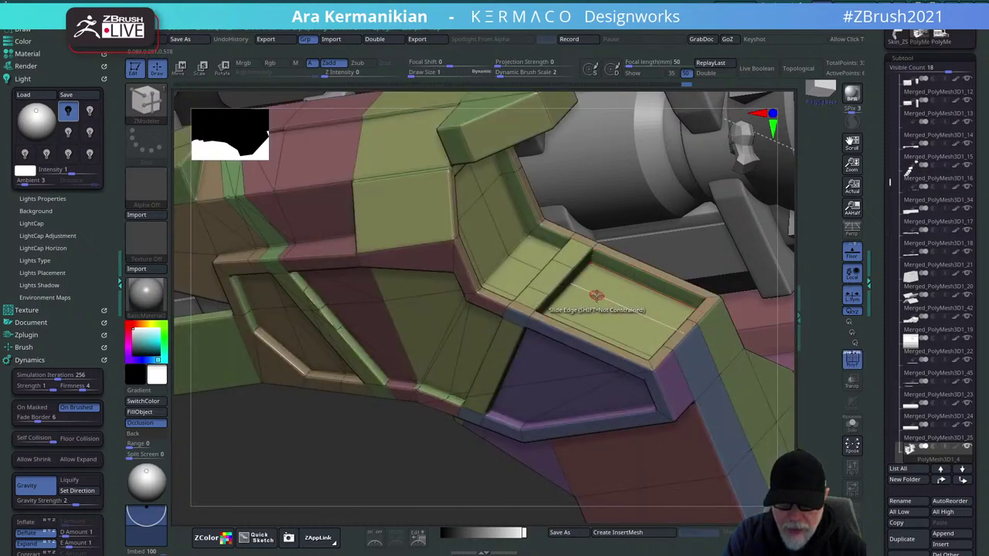
# Set the edge action to Insert with Multiple EdgeLoops and add an edge loop in the larger pocket beside the rib.
pyautogui.press('space')
pyautogui.press('space')
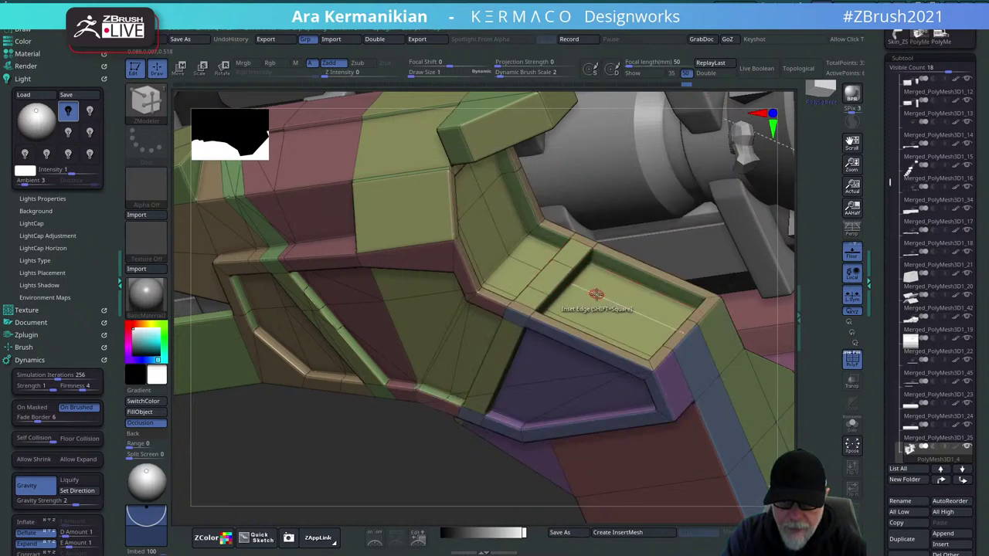
pyautogui.press('space')
pyautogui.click(576, 263)
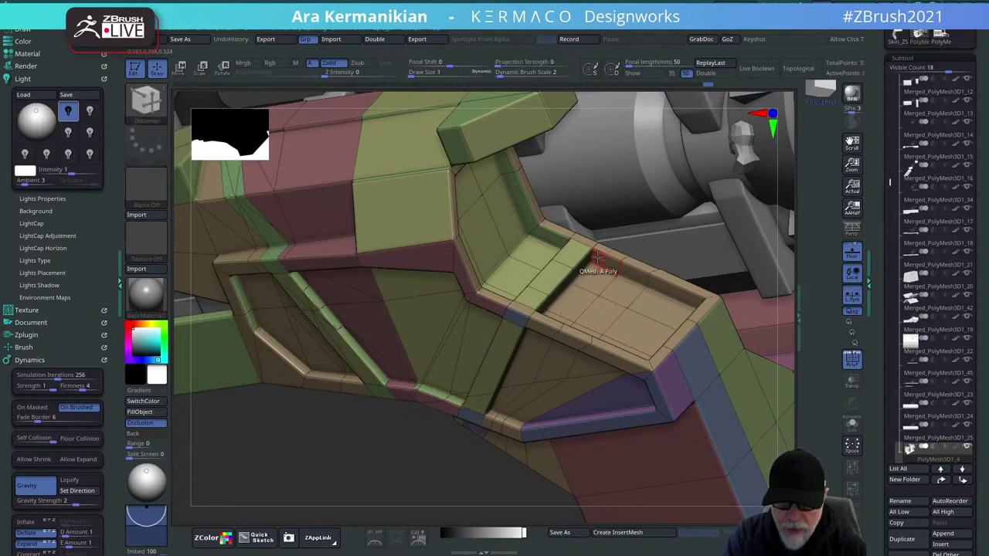
# Set the edge action to Slide, shape a diagonal corner where the rib meets the larger pocket's frame, and undo the last extra change.
pyautogui.press('space')
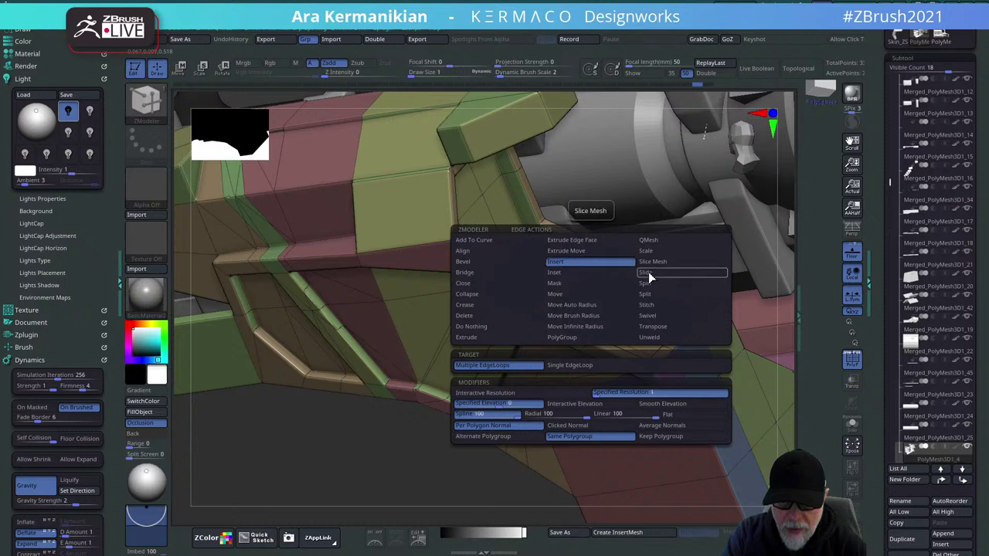
pyautogui.click(648, 272)
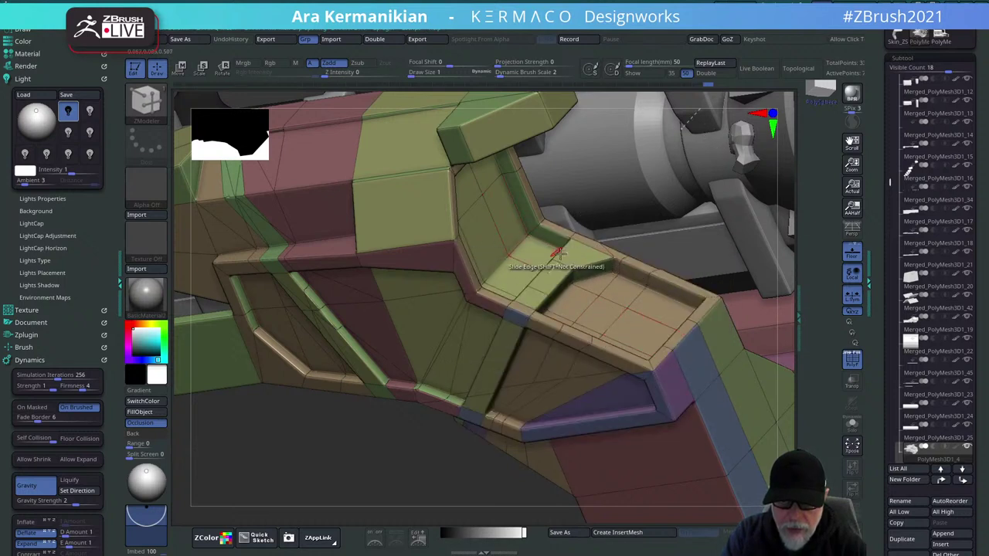
pyautogui.moveTo(283, 474); pyautogui.dragTo(315, 475)
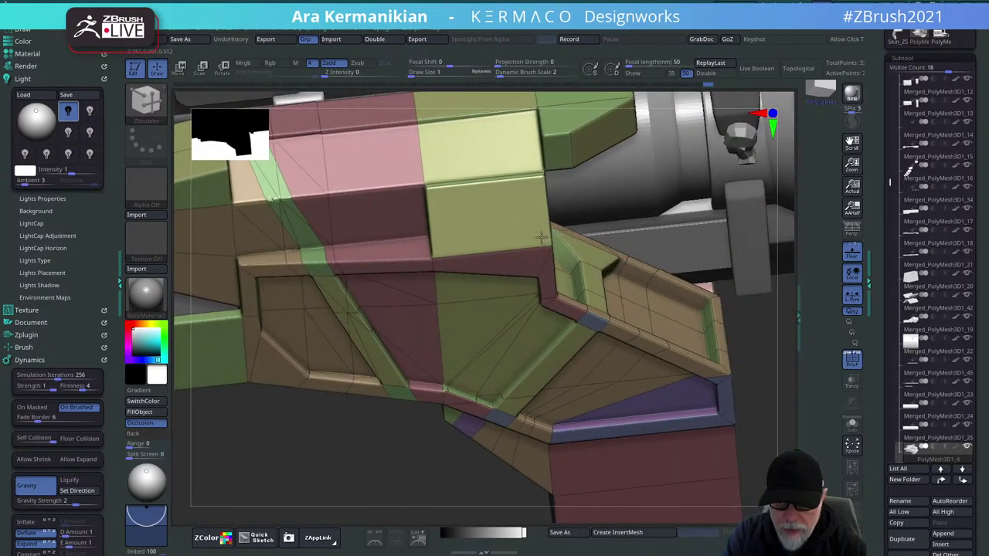
pyautogui.moveTo(787, 273); pyautogui.dragTo(777, 293)
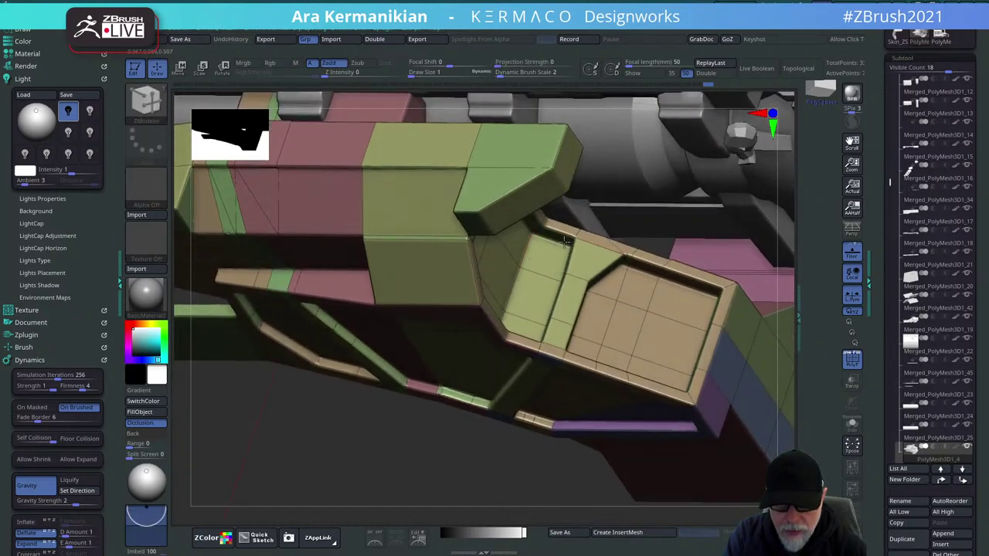
pyautogui.hotkey('ctrl', 'z')
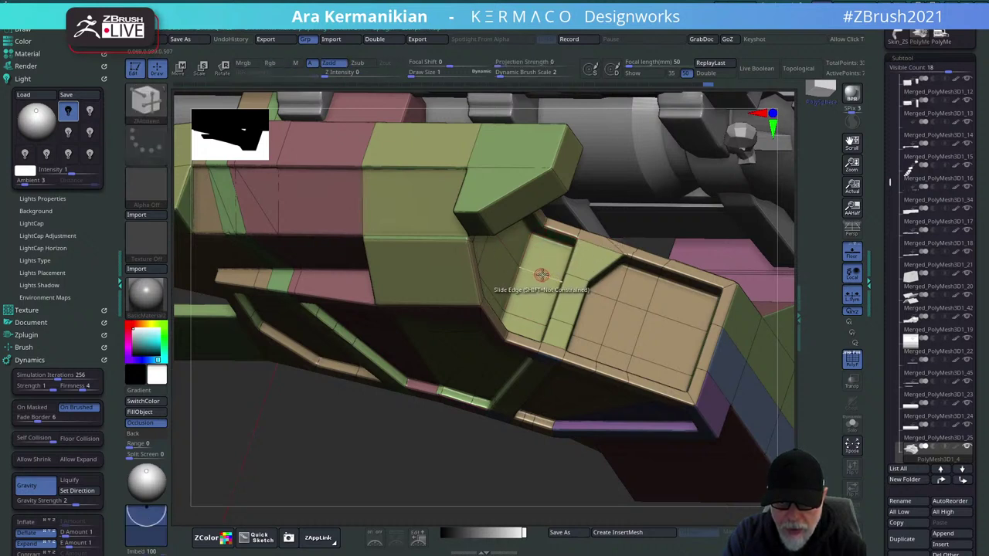
# Insert an edge loop through the smaller pocket on the other side of the rib and return the edge action to Slide.
pyautogui.press('space')
pyautogui.click(530, 263)
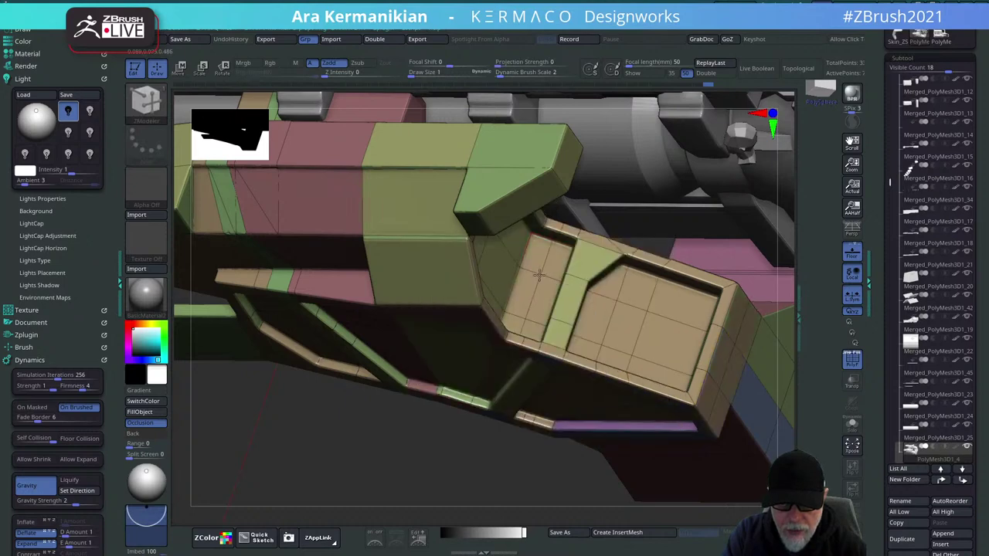
pyautogui.moveTo(317, 476); pyautogui.dragTo(382, 449)
pyautogui.click(557, 254)
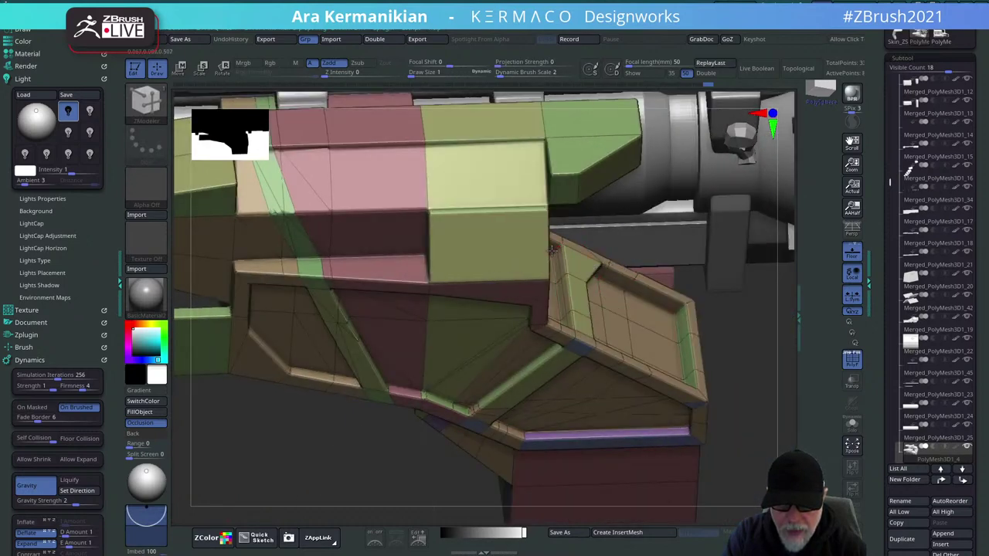
pyautogui.press('space')
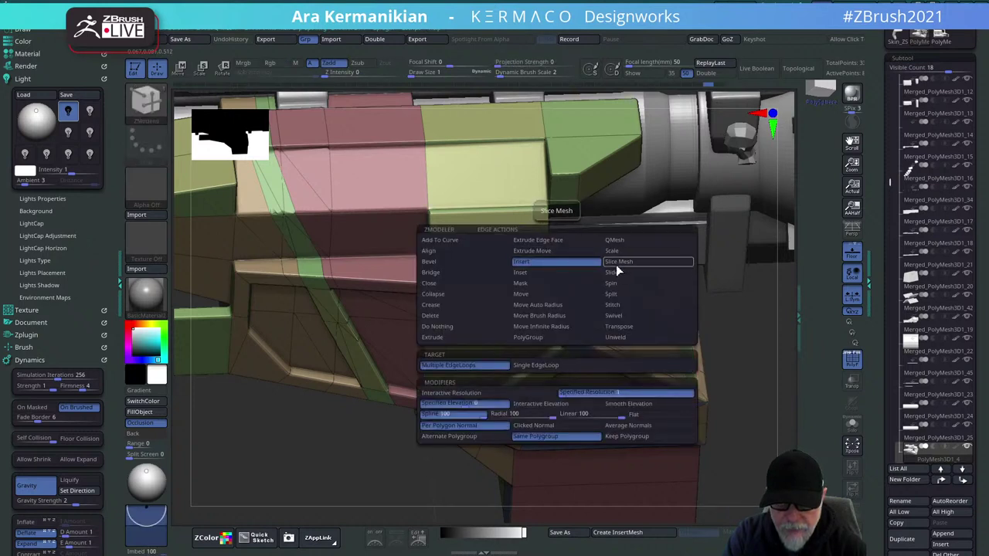
pyautogui.click(614, 239)
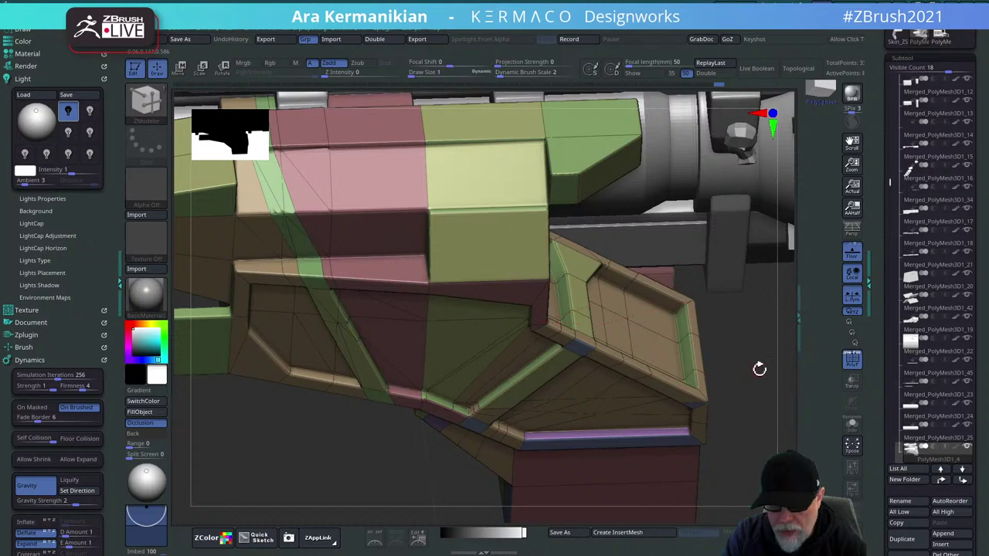
# Examine the ribbed rear recess up close and on the whole gun, with the polyframe on and hidden.
pyautogui.moveTo(760, 370); pyautogui.dragTo(740, 367)
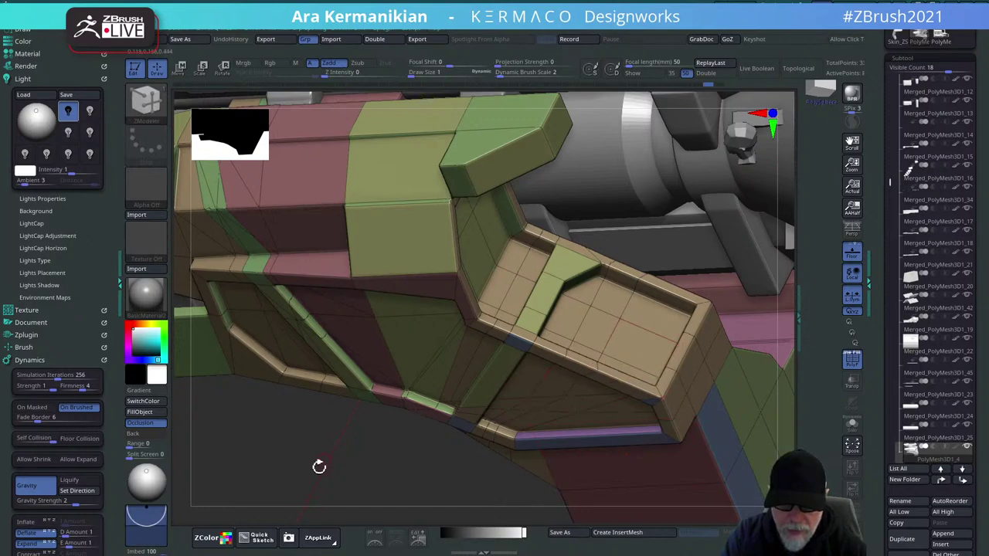
pyautogui.moveTo(265, 492); pyautogui.dragTo(501, 398)
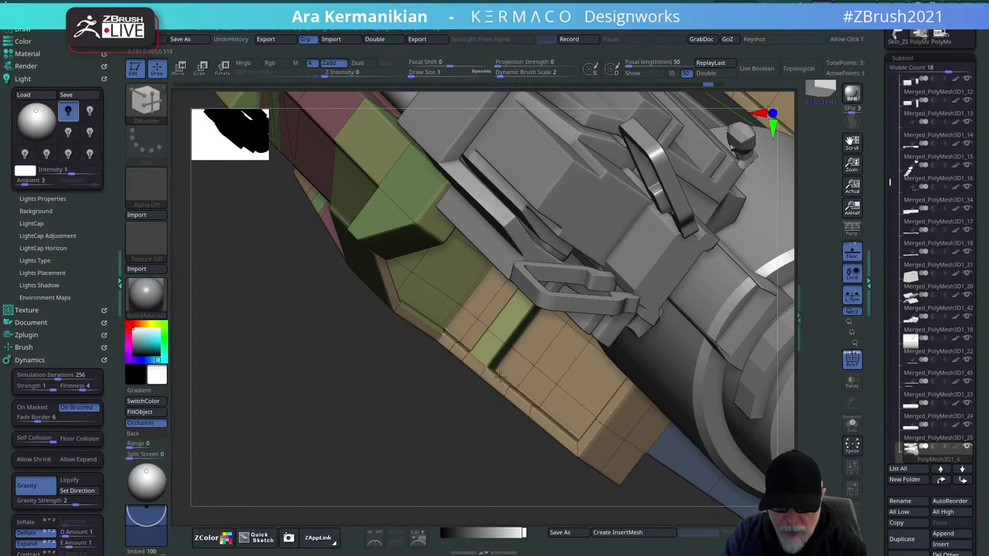
pyautogui.moveTo(405, 486); pyautogui.dragTo(425, 465)
pyautogui.moveTo(763, 478); pyautogui.dragTo(471, 312)
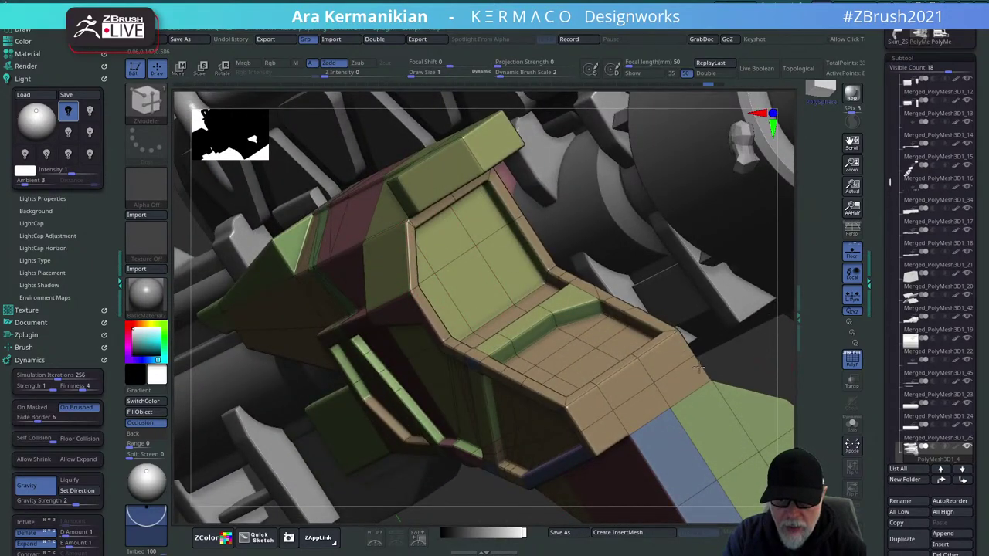
pyautogui.press('f')
pyautogui.press('f')
pyautogui.moveTo(698, 321); pyautogui.dragTo(859, 328)
pyautogui.click(845, 361)
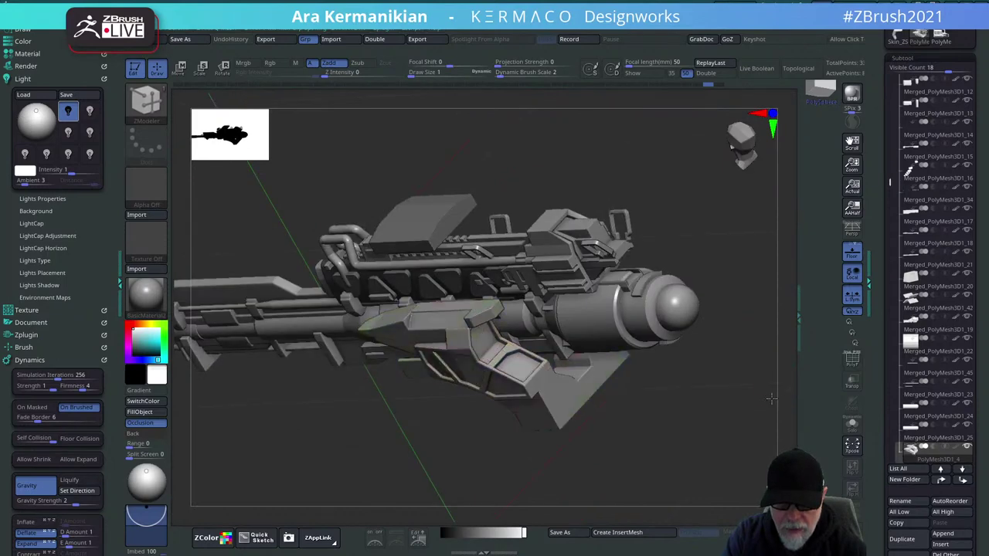
pyautogui.moveTo(773, 398); pyautogui.dragTo(820, 488)
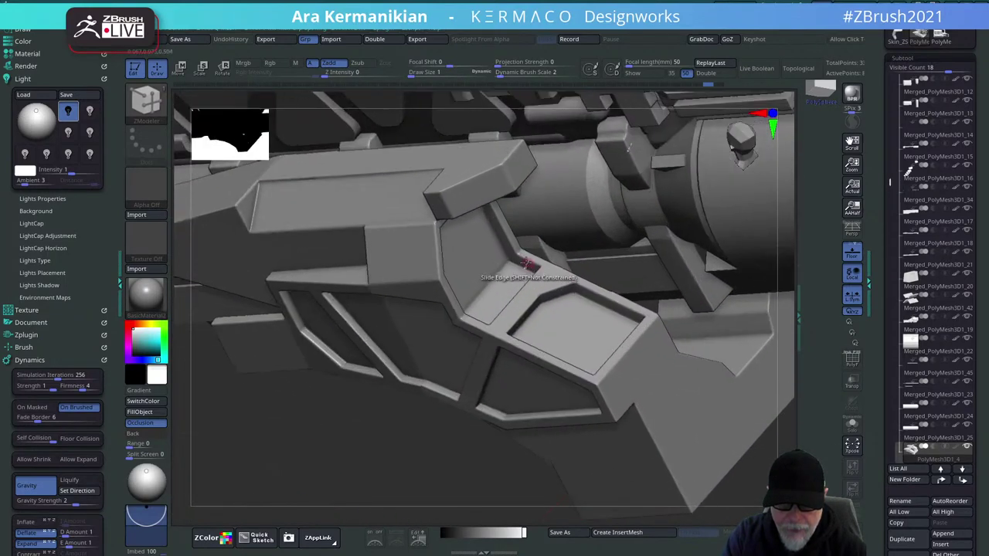
# Set the polygon action to Inset with Inset Each Poly and inset the diagonal corner face at the rear recess's rib.
pyautogui.press('space')
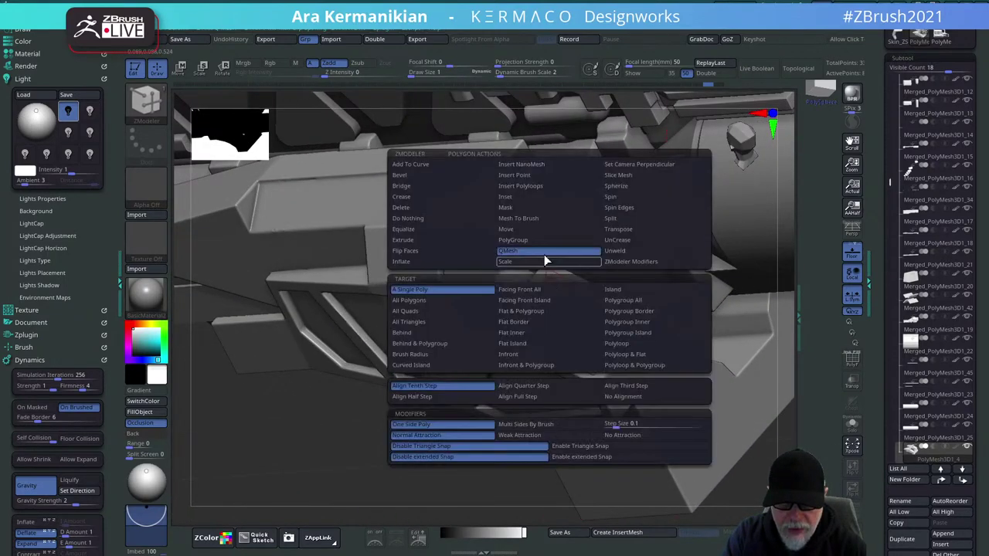
pyautogui.click(525, 199)
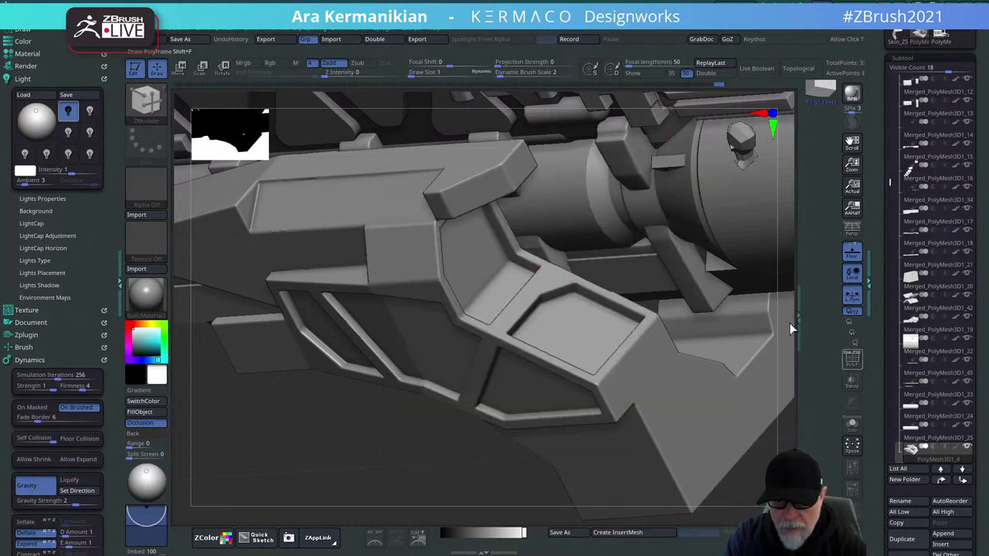
pyautogui.hotkey('shift', 'f')
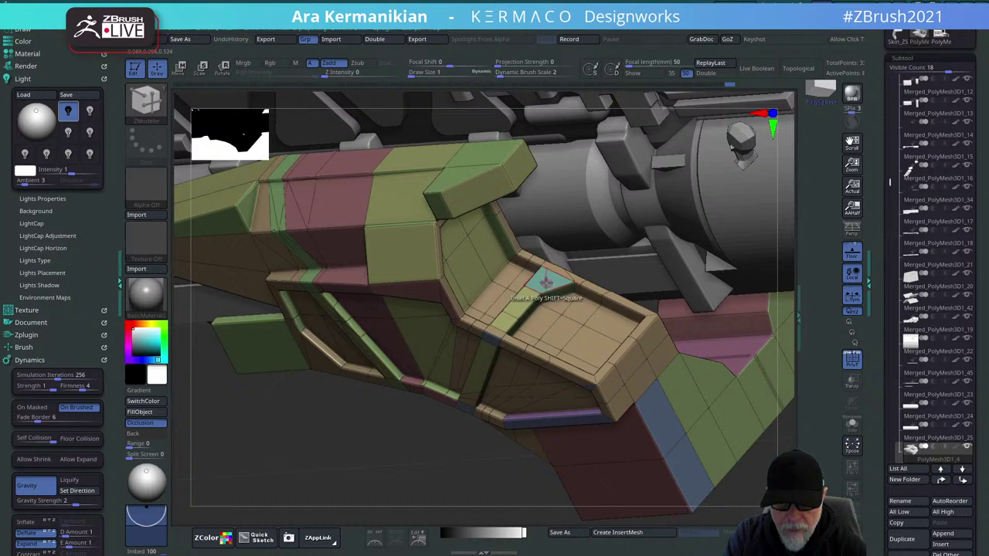
pyautogui.moveTo(385, 426); pyautogui.dragTo(410, 410)
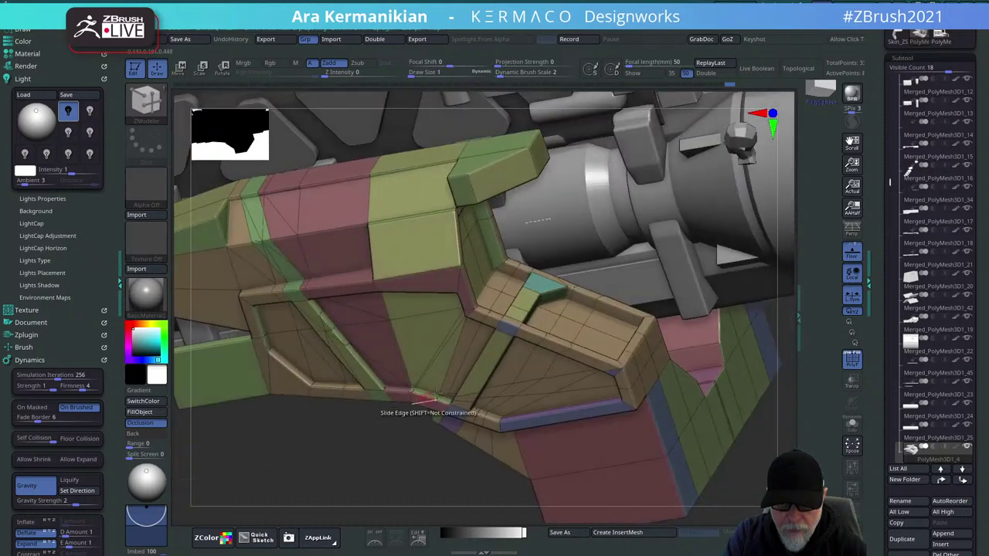
pyautogui.keyDown('alt'); pyautogui.moveTo(779, 434); pyautogui.dragTo(740, 483); pyautogui.keyUp('alt')
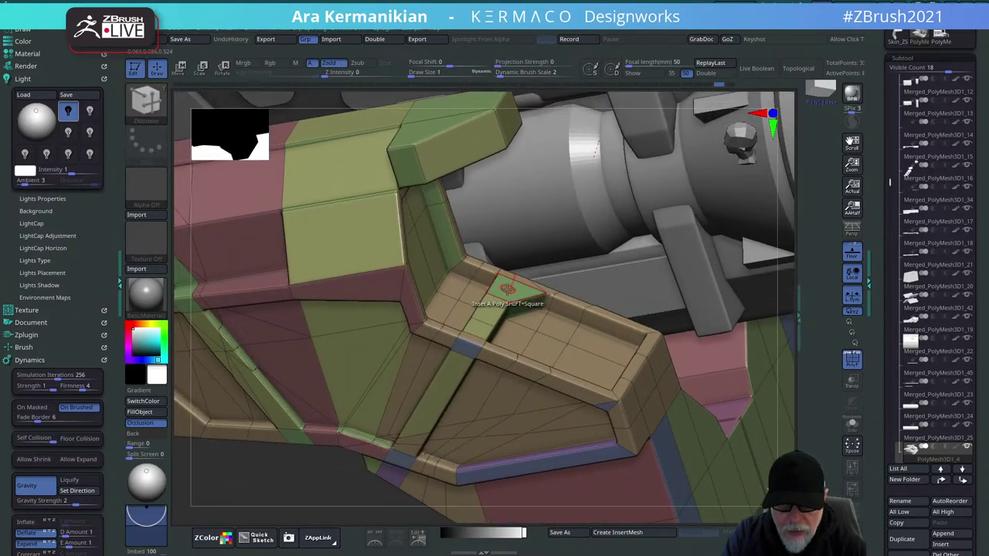
pyautogui.press('space')
pyautogui.click(559, 404)
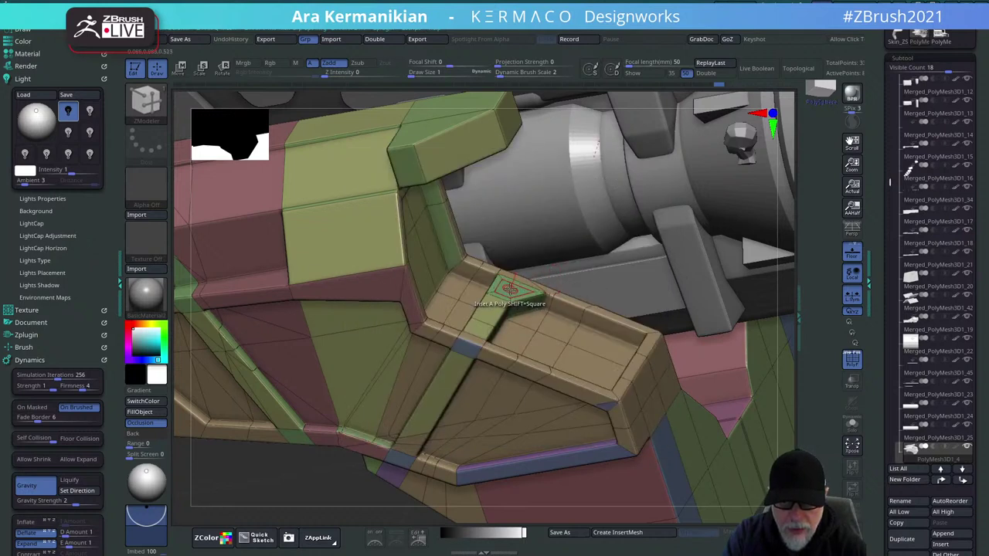
# Set the polygon action to QMesh and raise the inset face at the rib's corner into a small pad.
pyautogui.press('space')
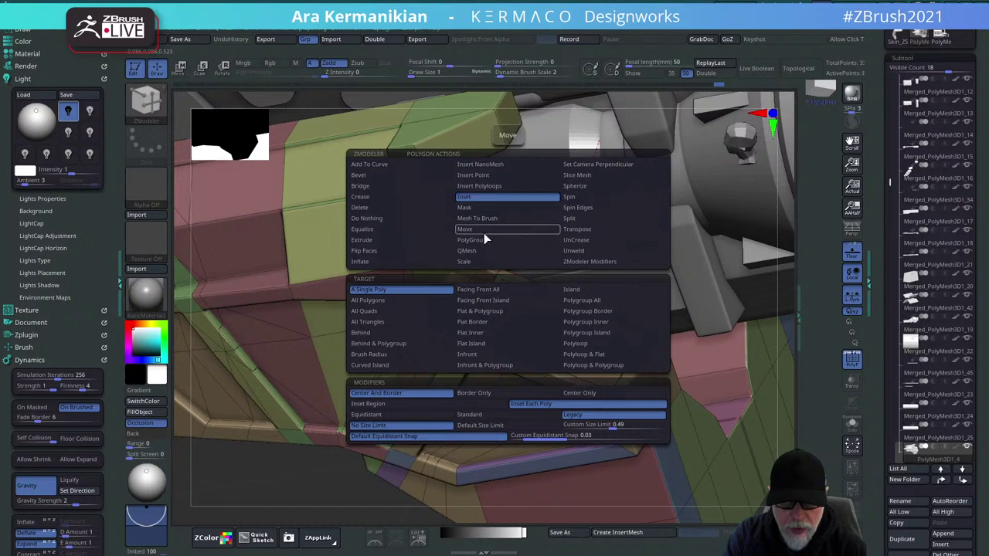
pyautogui.click(482, 251)
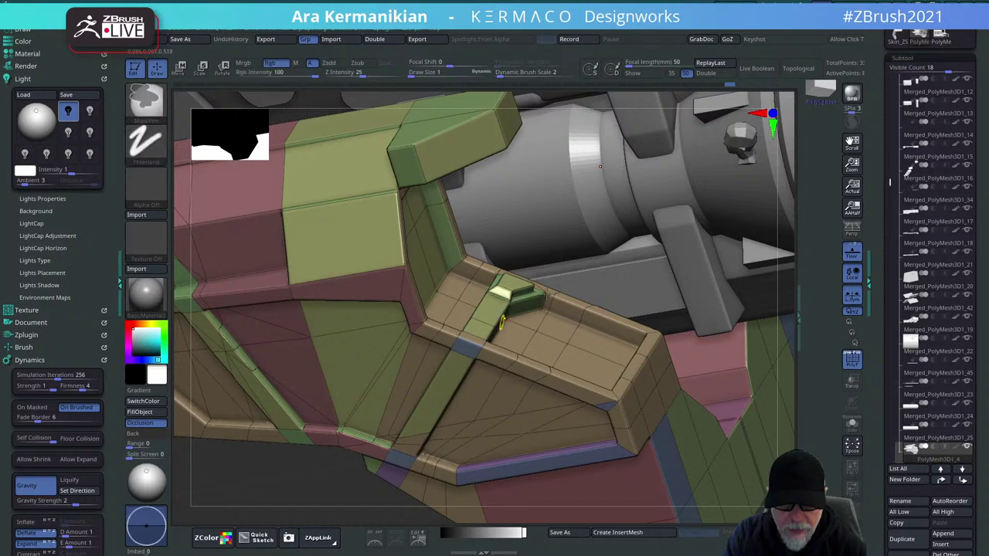
pyautogui.moveTo(283, 477); pyautogui.dragTo(312, 449)
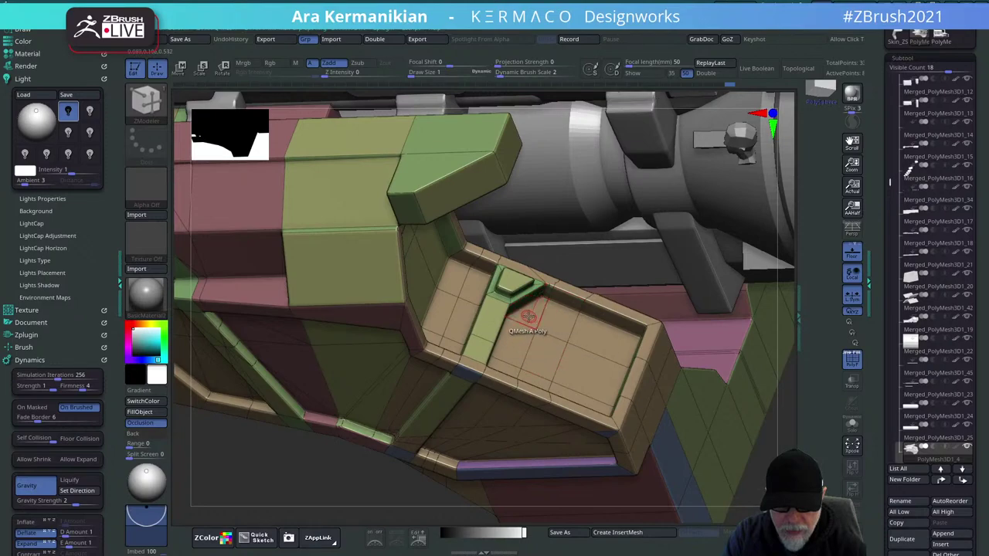
pyautogui.moveTo(793, 356); pyautogui.dragTo(343, 247)
pyautogui.moveTo(301, 288); pyautogui.dragTo(587, 378)
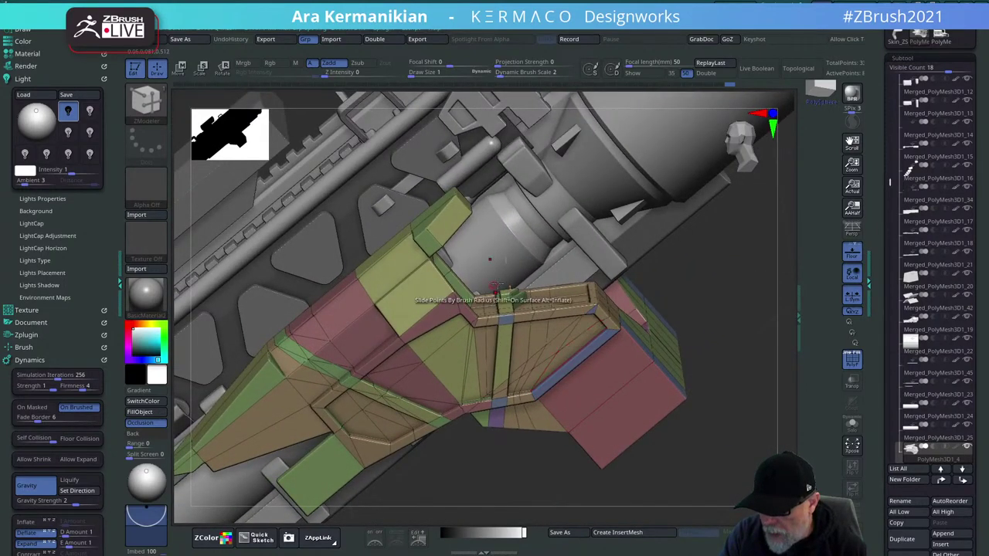
pyautogui.moveTo(754, 295); pyautogui.dragTo(468, 229)
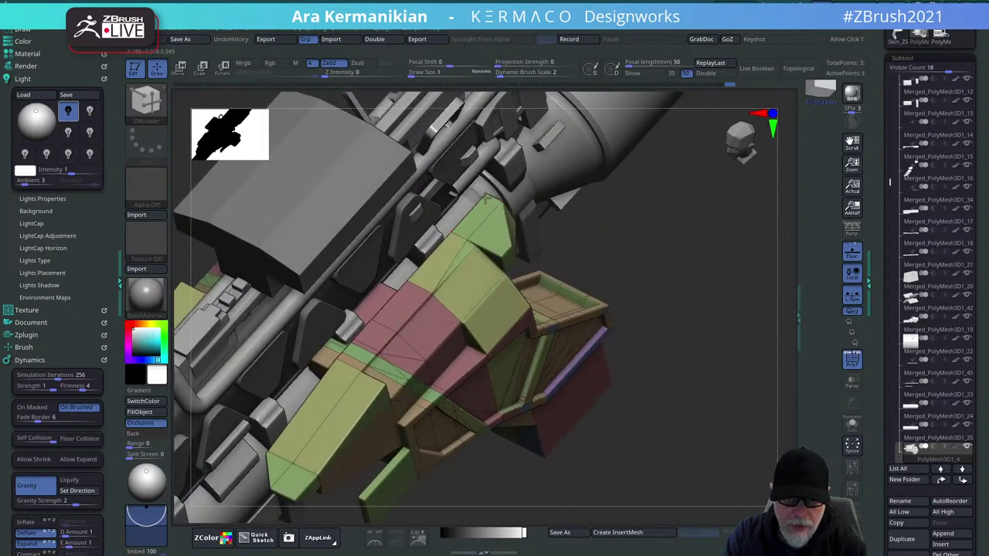
# Try raising the rear-tip face and its neighbouring top face with QMesh on A Single Poly.
pyautogui.press('space')
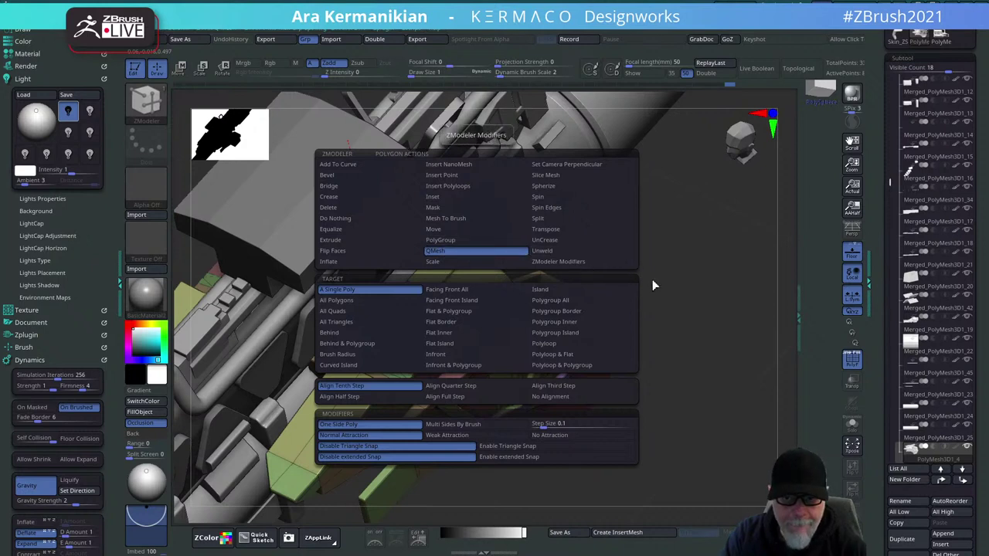
pyautogui.rightClick(469, 227)
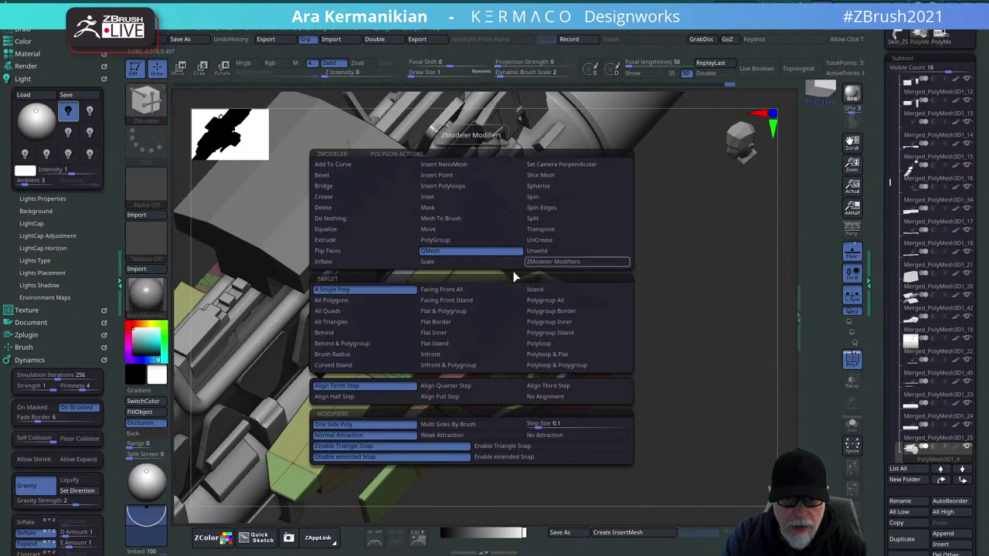
pyautogui.click(360, 290)
pyautogui.moveTo(473, 211); pyautogui.dragTo(470, 200)
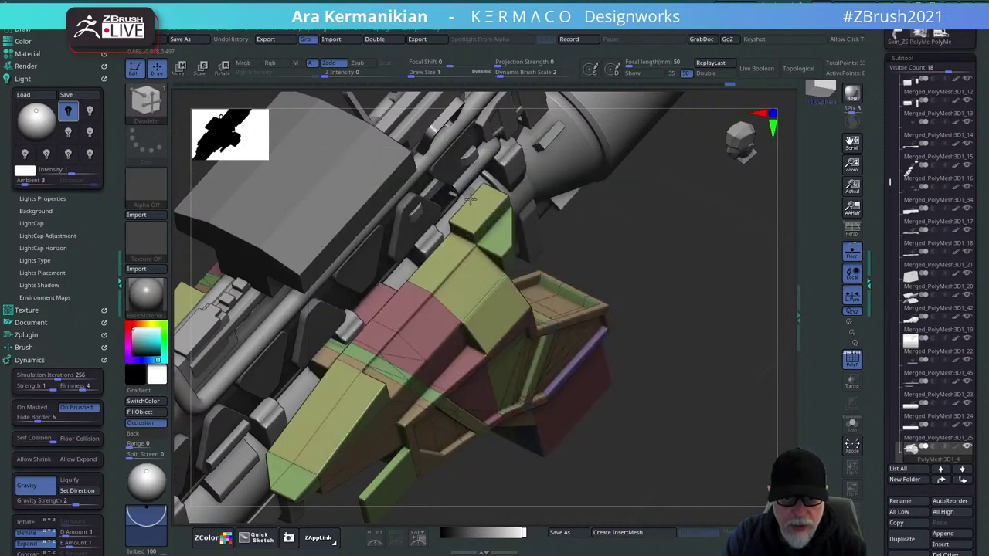
pyautogui.moveTo(445, 265); pyautogui.dragTo(437, 256)
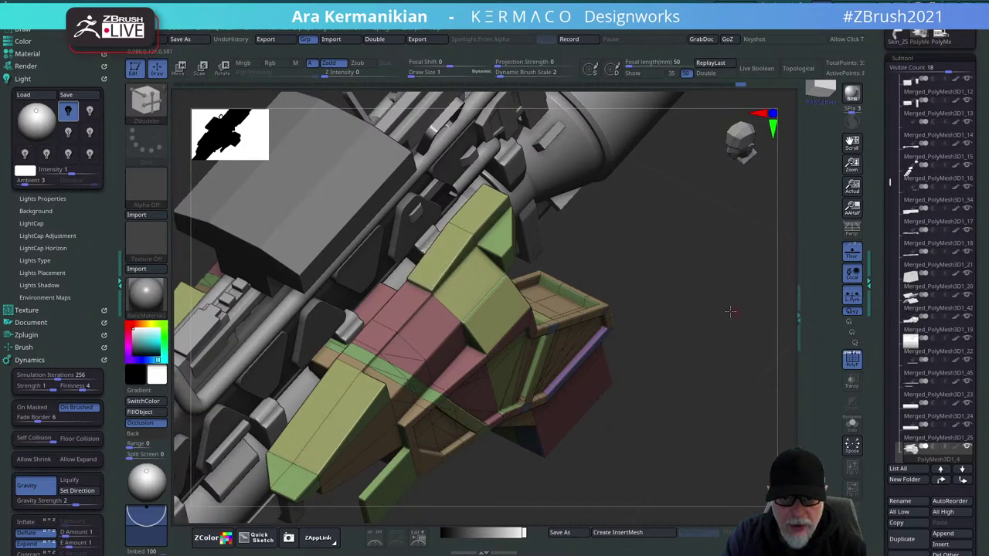
# Turn on transparency, hide the polyframe and examine the grip's top faces against the rest of the gun.
pyautogui.keyDown('alt'); pyautogui.moveTo(731, 311); pyautogui.dragTo(654, 264); pyautogui.keyUp('alt')
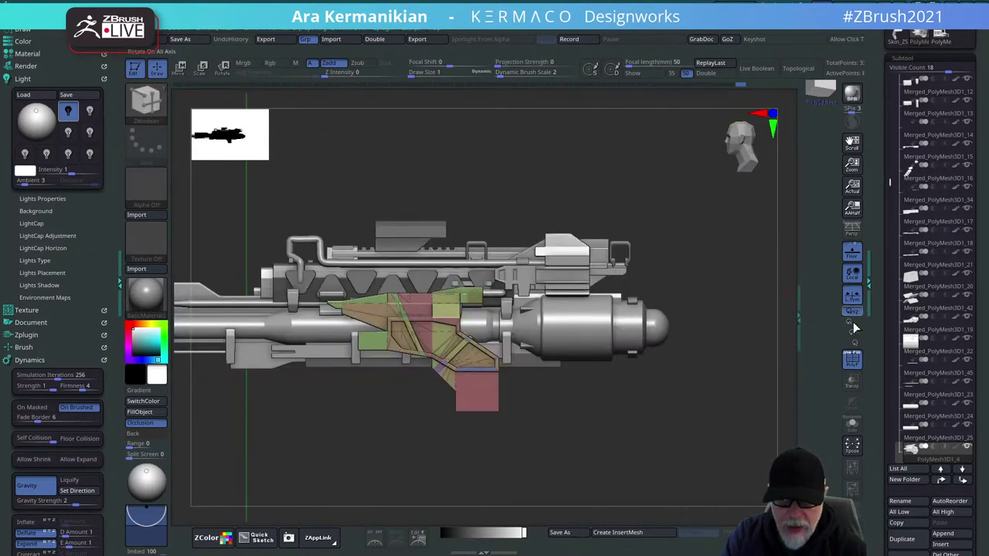
pyautogui.click(852, 381)
pyautogui.moveTo(668, 160); pyautogui.dragTo(652, 181)
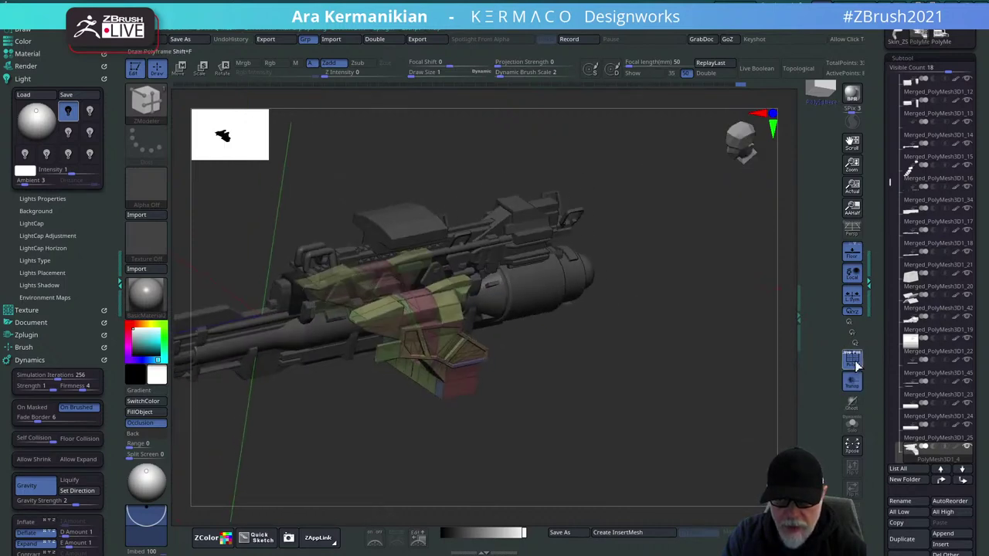
pyautogui.hotkey('shift', 'f')
pyautogui.moveTo(735, 363); pyautogui.dragTo(684, 334)
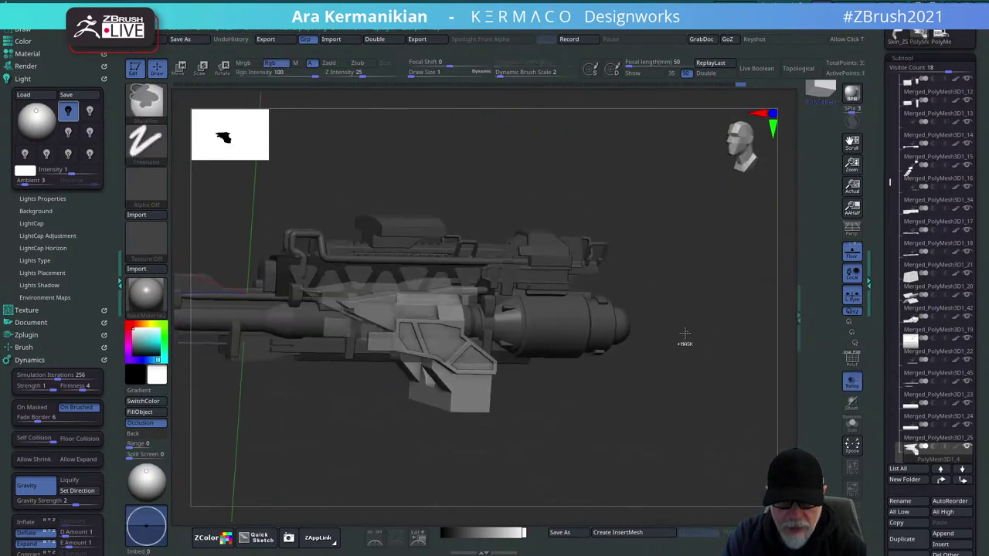
pyautogui.moveTo(698, 374)
pyautogui.mouseDown()
pyautogui.moveTo(685, 404)
pyautogui.moveTo(642, 402)
pyautogui.moveTo(681, 411)
pyautogui.moveTo(671, 450)
pyautogui.moveTo(697, 411)
pyautogui.moveTo(435, 371)
pyautogui.mouseUp()
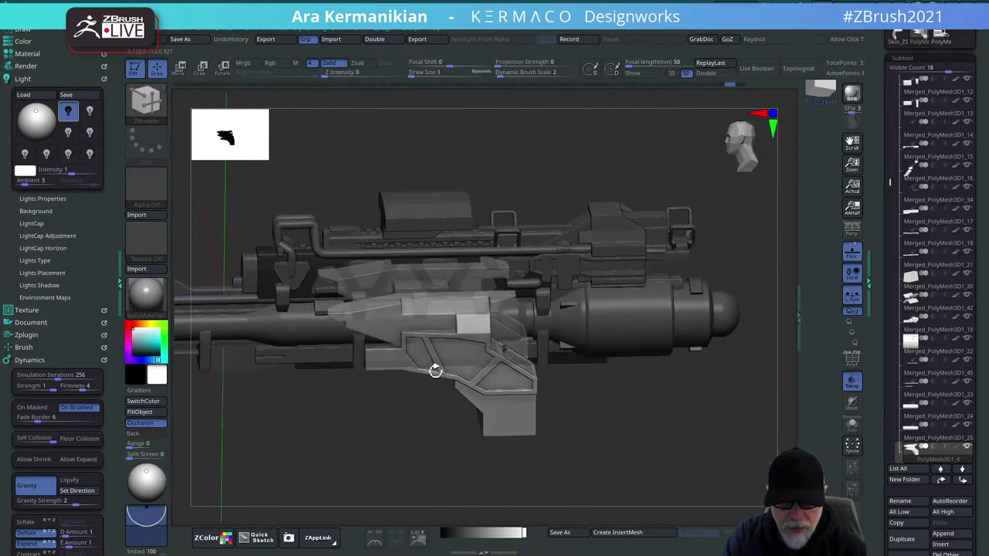
pyautogui.moveTo(620, 395); pyautogui.dragTo(655, 494)
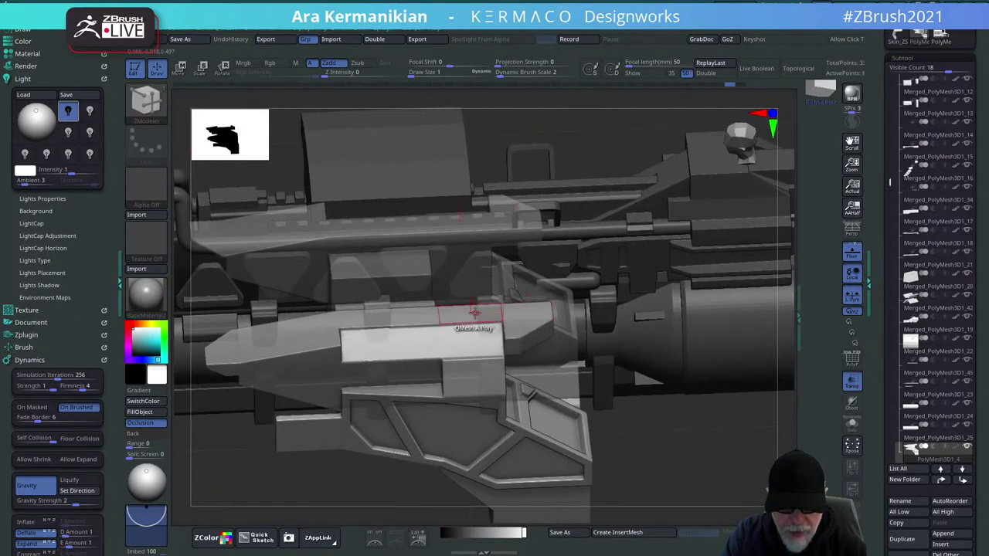
# Raise the two adjacent top faces just ahead of the grip's rear tip into one long block with QMesh.
pyautogui.moveTo(475, 313); pyautogui.dragTo(465, 295)
pyautogui.moveTo(412, 315); pyautogui.dragTo(414, 300)
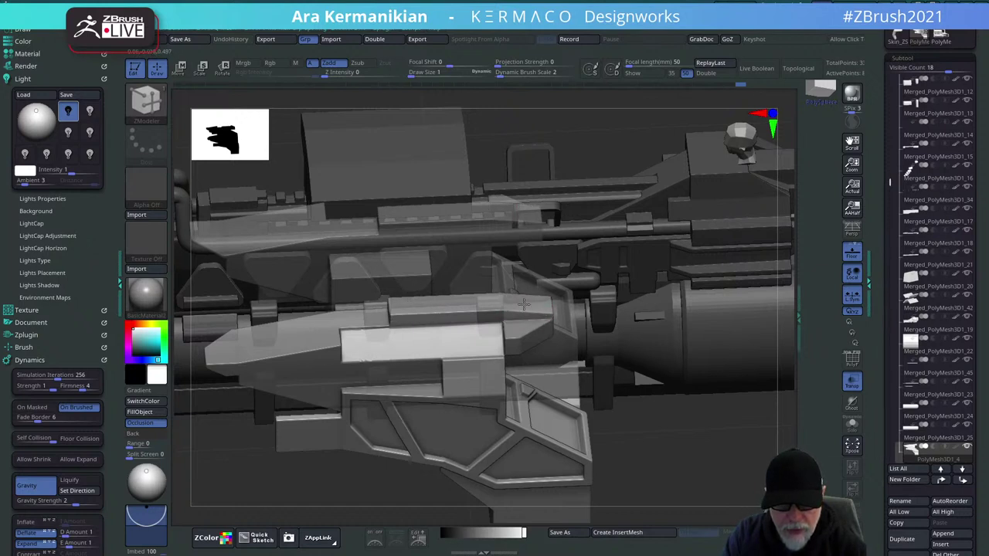
pyautogui.moveTo(688, 474); pyautogui.dragTo(519, 330)
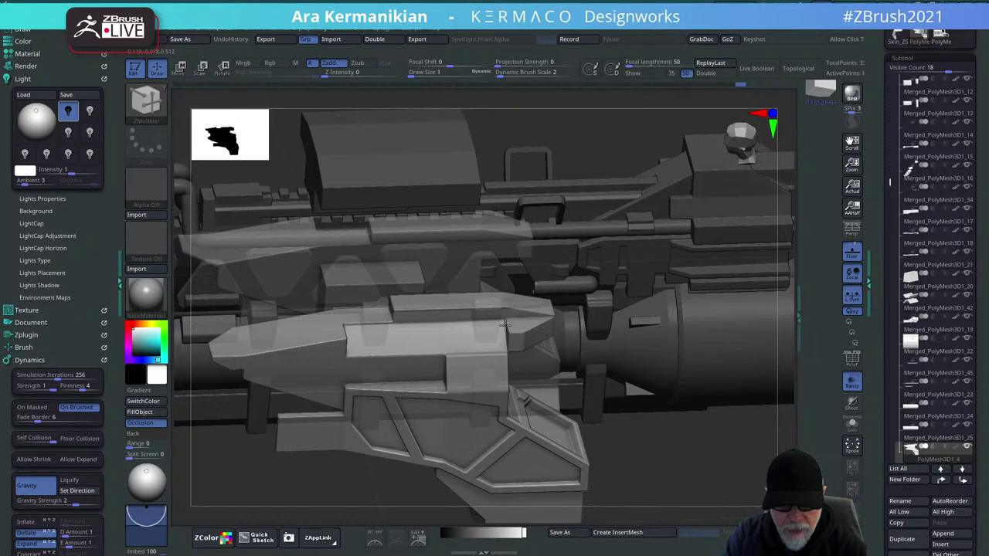
pyautogui.moveTo(689, 470); pyautogui.dragTo(624, 392)
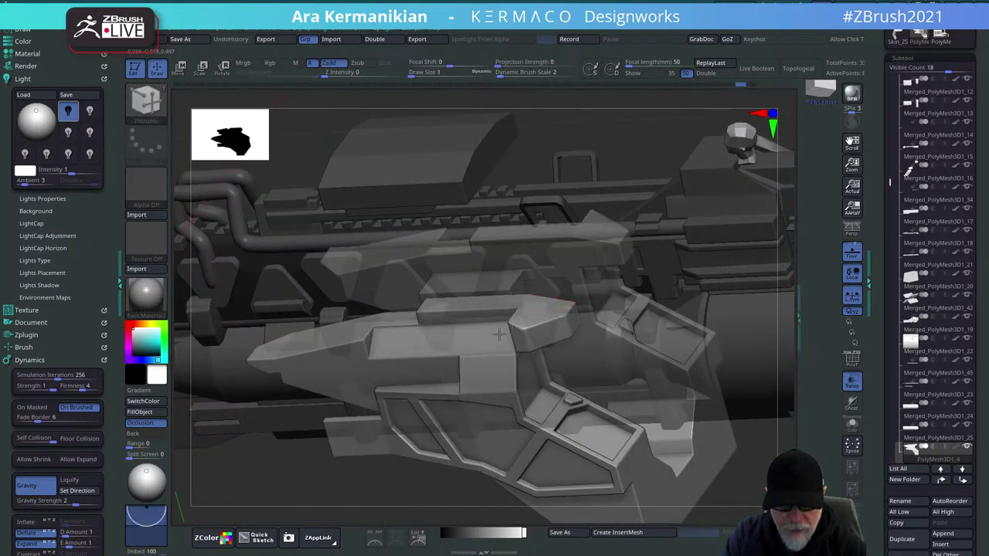
# Examine the raised top block on the whole gun and turn off transparency.
pyautogui.moveTo(744, 459)
pyautogui.keyDown('alt'); pyautogui.mouseDown()
pyautogui.moveTo(667, 433)
pyautogui.moveTo(704, 503)
pyautogui.moveTo(693, 515)
pyautogui.moveTo(677, 479)
pyautogui.moveTo(695, 399)
pyautogui.moveTo(674, 377)
pyautogui.mouseUp(); pyautogui.keyUp('alt')
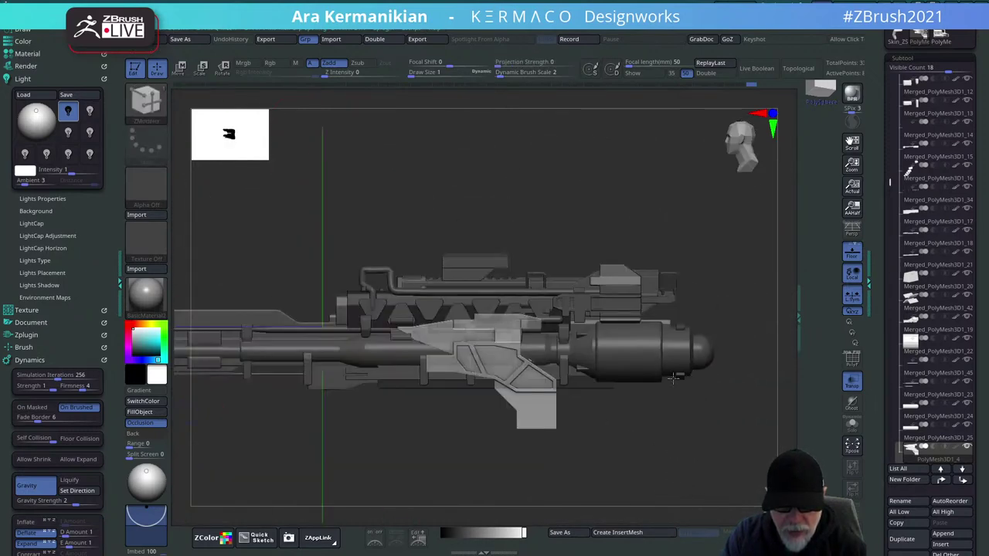
pyautogui.moveTo(697, 202); pyautogui.dragTo(726, 278)
pyautogui.moveTo(460, 294); pyautogui.dragTo(536, 345)
pyautogui.press('f')
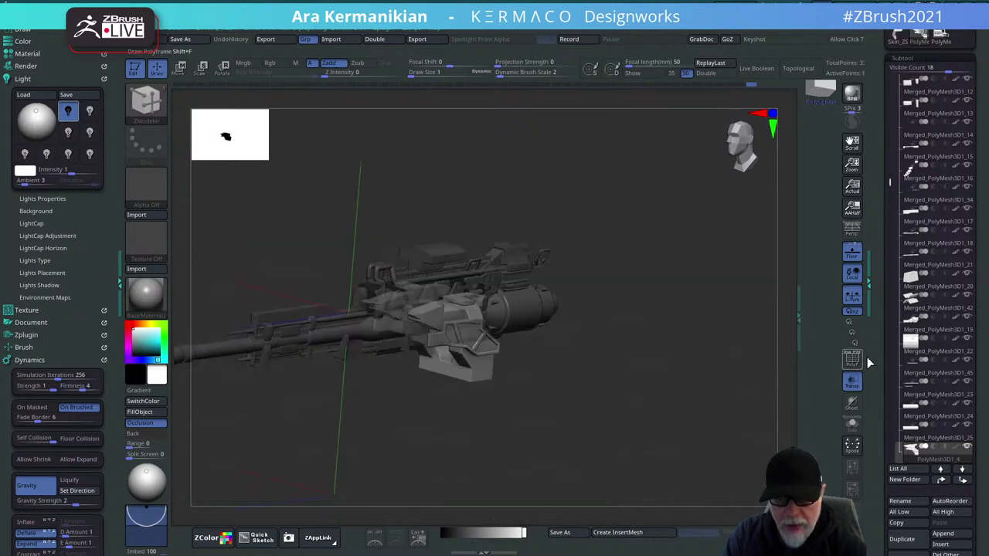
pyautogui.click(851, 380)
# Use the Slide edge action to cut back the outer corners of the grip's lower end block into symmetrical chamfers.
pyautogui.moveTo(769, 379); pyautogui.dragTo(665, 390)
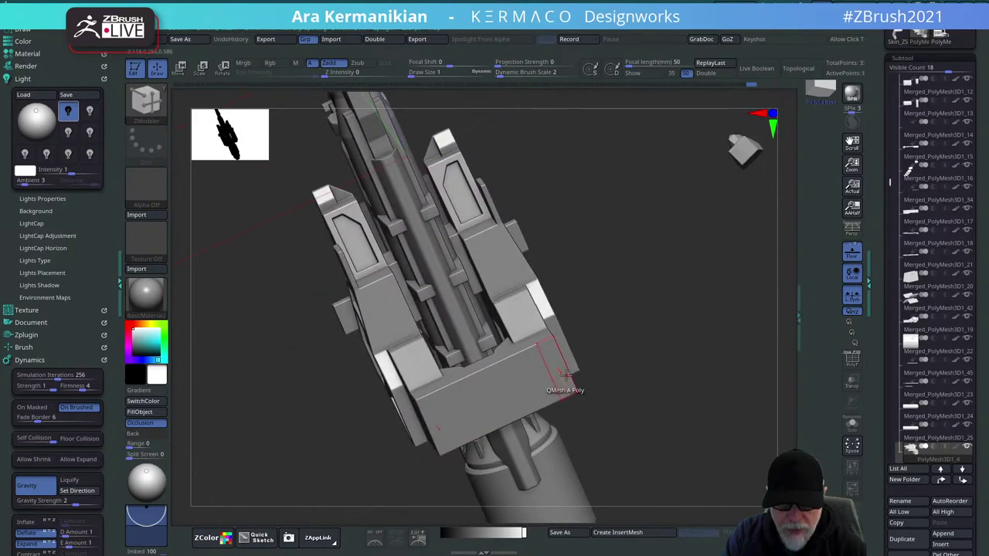
pyautogui.press('space')
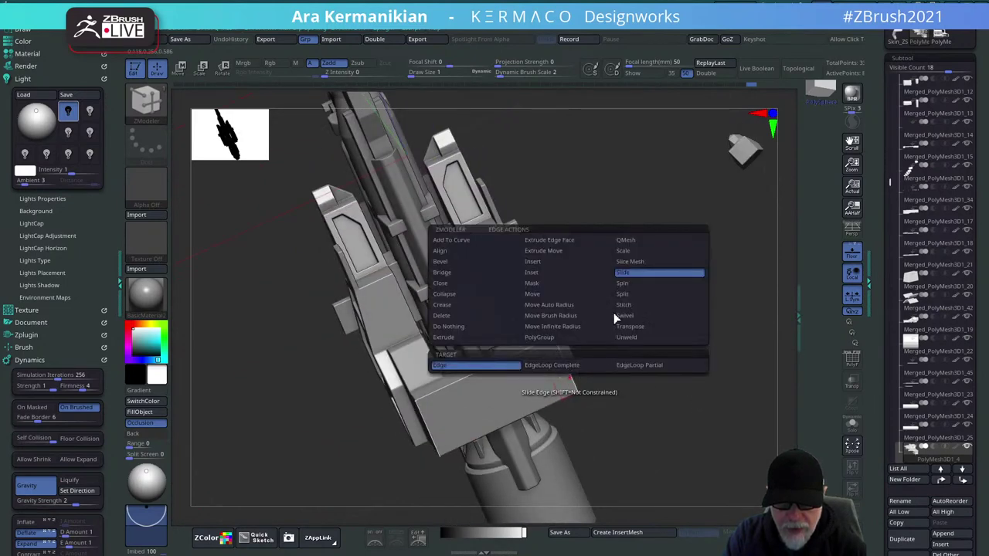
pyautogui.click(629, 274)
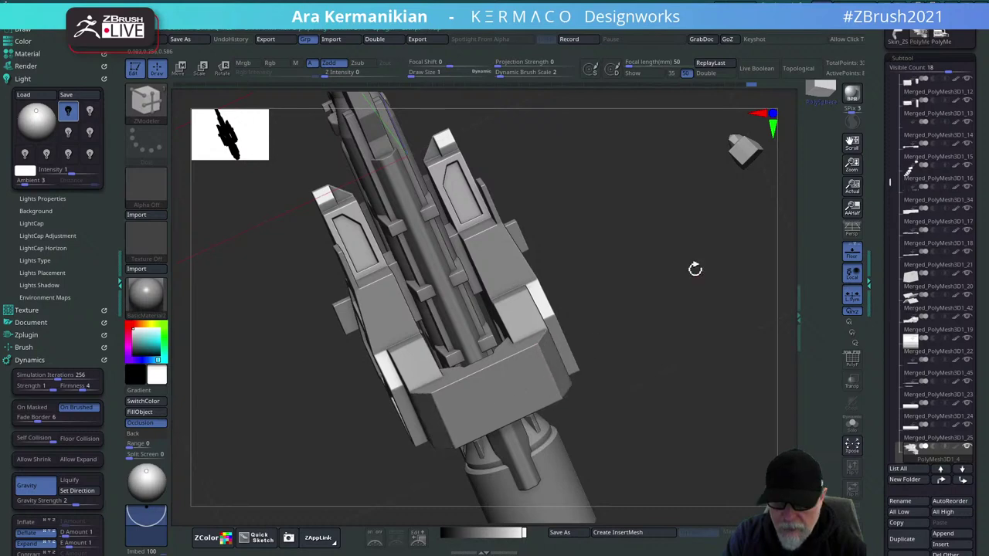
pyautogui.moveTo(693, 267); pyautogui.dragTo(699, 320)
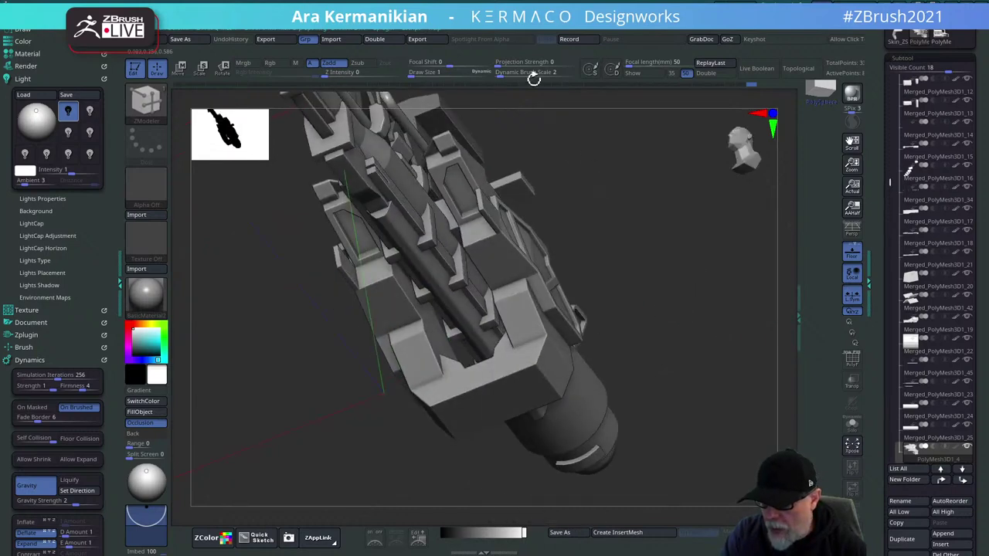
pyautogui.moveTo(700, 228); pyautogui.dragTo(700, 287)
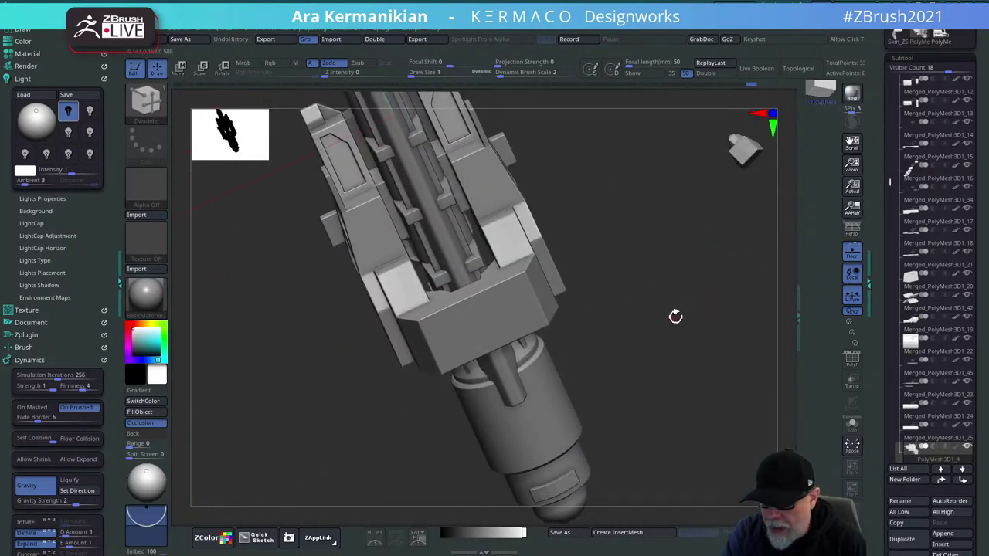
pyautogui.moveTo(675, 316)
pyautogui.mouseDown()
pyautogui.moveTo(655, 311)
pyautogui.moveTo(695, 321)
pyautogui.moveTo(657, 309)
pyautogui.mouseUp()
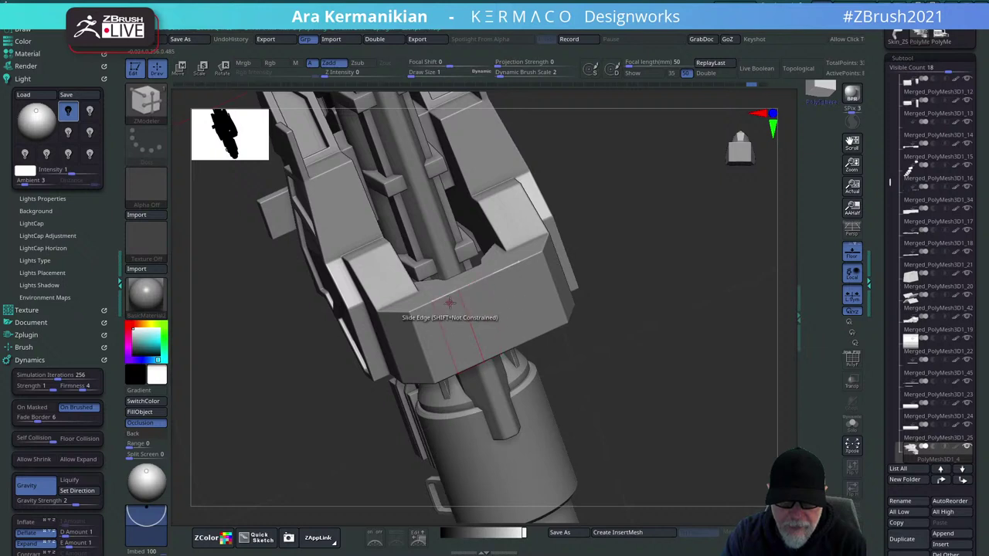
# Set the ZModeler edge action to Insert and display the grip's polyframe.
pyautogui.keyDown('shift'); pyautogui.moveTo(731, 314); pyautogui.dragTo(713, 301); pyautogui.keyUp('shift')
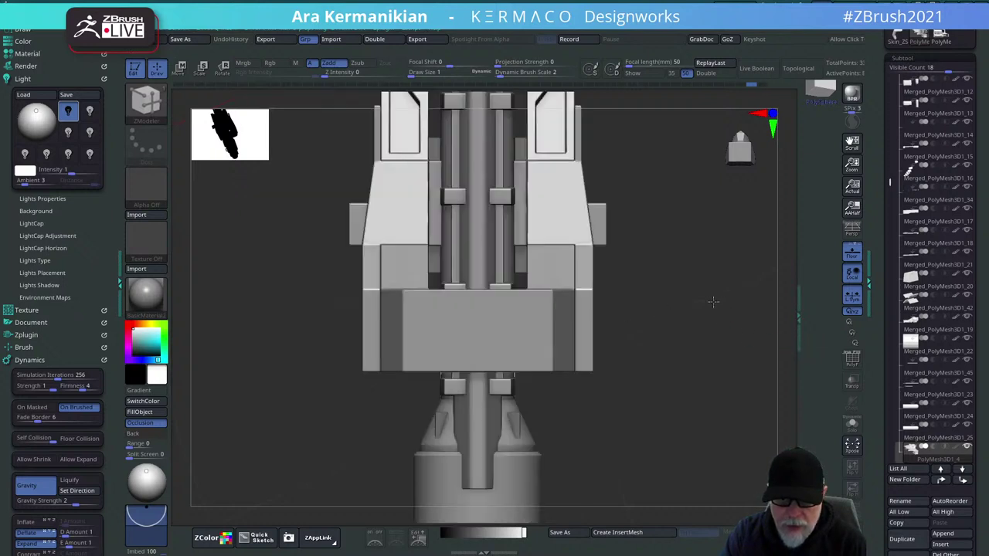
pyautogui.press('space')
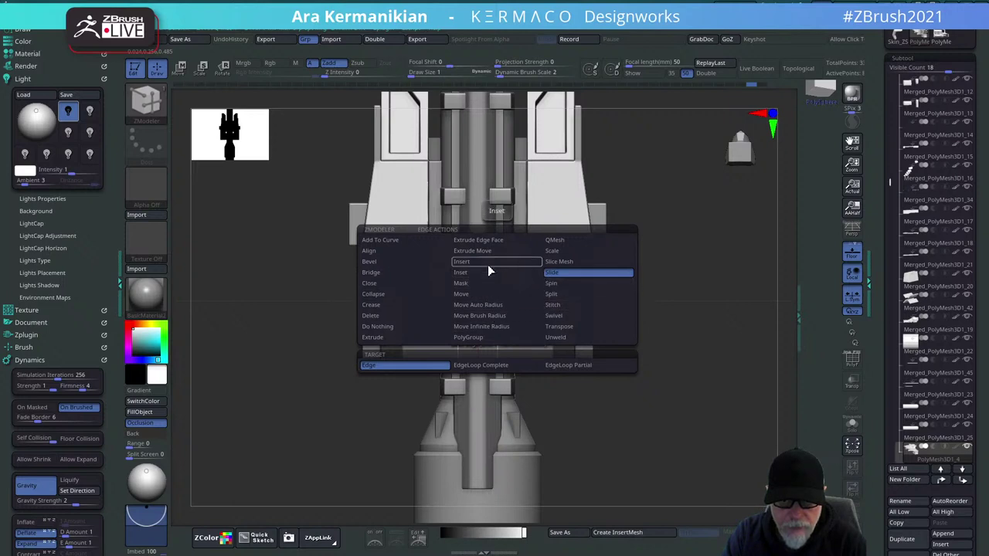
pyautogui.click(497, 261)
pyautogui.click(851, 358)
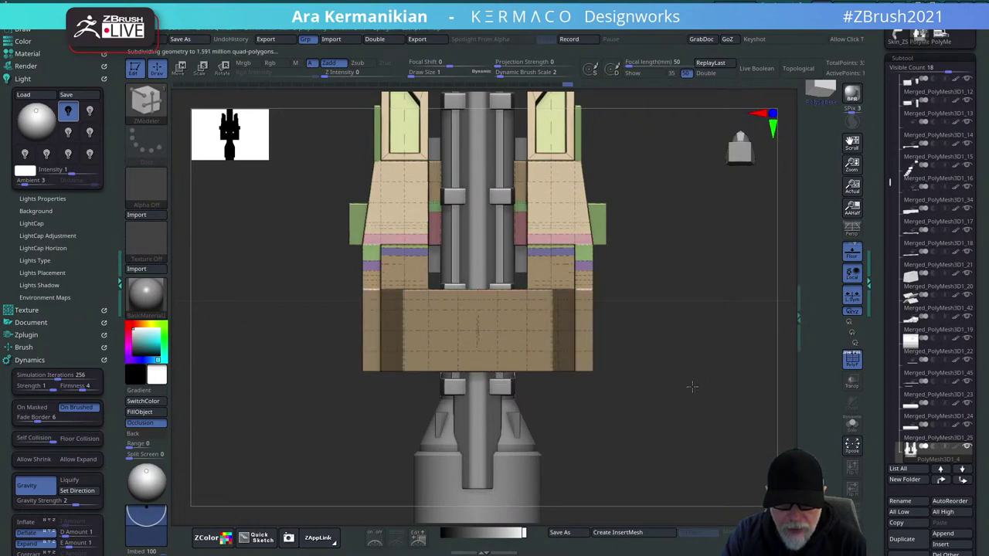
# Push in a mirrored pair of recesses with QMesh on the upper front faces beside the centre of the grip's end block.
pyautogui.moveTo(692, 387); pyautogui.dragTo(603, 387)
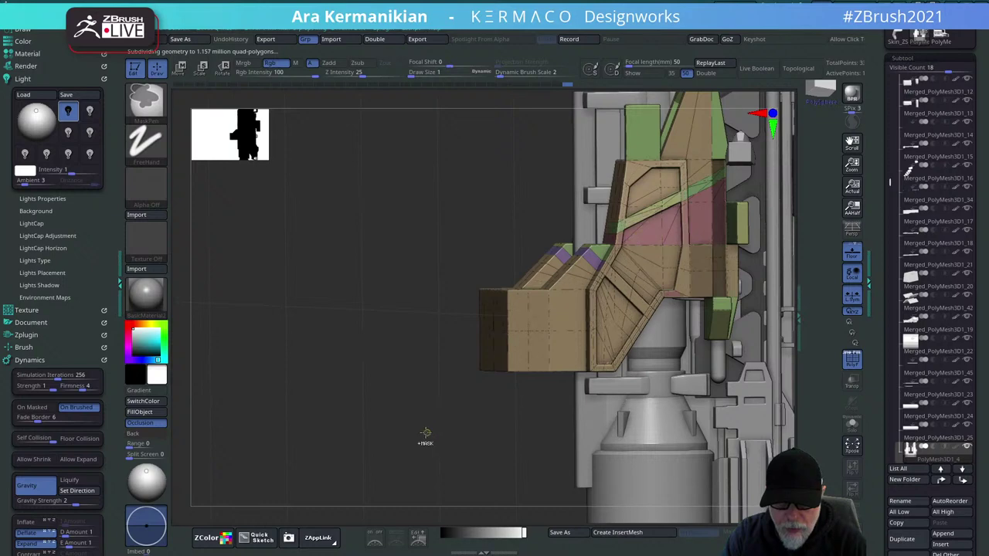
pyautogui.moveTo(379, 464); pyautogui.dragTo(413, 465)
pyautogui.moveTo(775, 358); pyautogui.dragTo(771, 366)
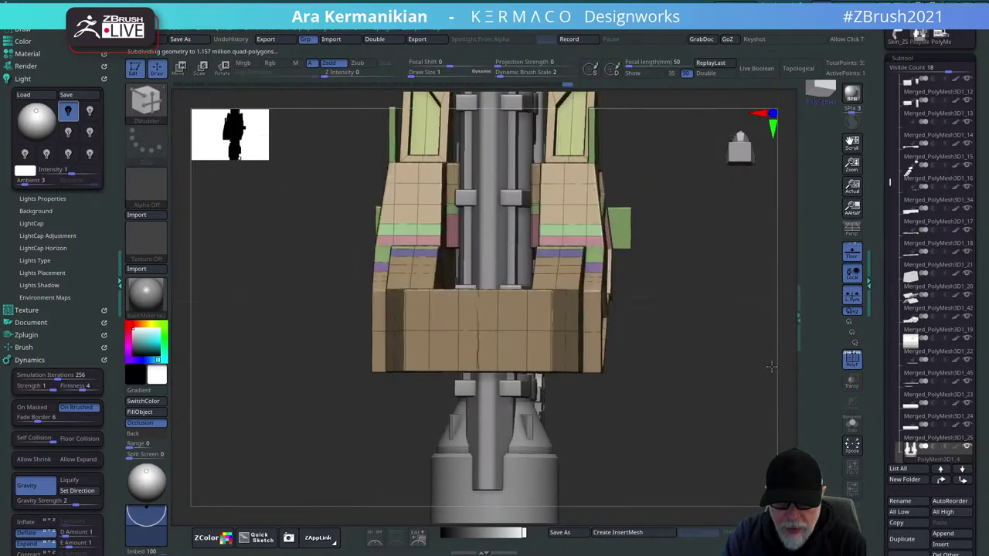
pyautogui.moveTo(700, 358); pyautogui.dragTo(602, 370)
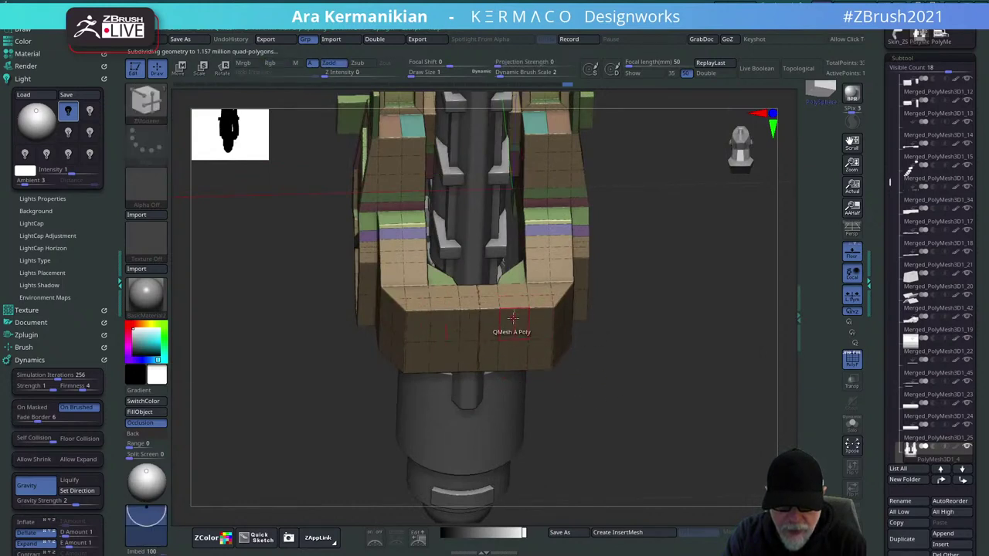
pyautogui.moveTo(512, 318); pyautogui.dragTo(508, 317)
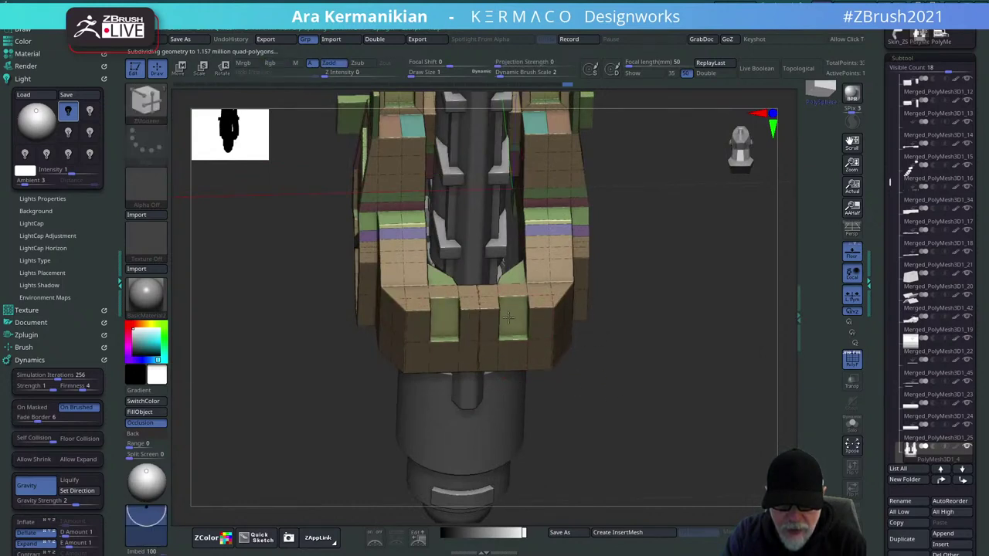
# Raise the lower faces beneath the two recesses of the end block into mirrored protruding blocks with QMesh.
pyautogui.moveTo(653, 344); pyautogui.dragTo(669, 428)
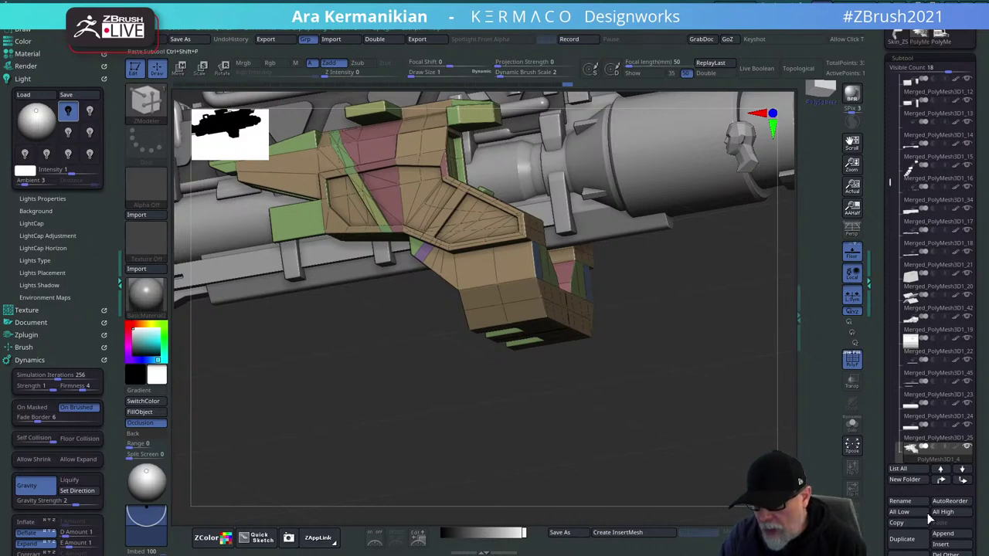
pyautogui.moveTo(678, 426); pyautogui.dragTo(604, 456)
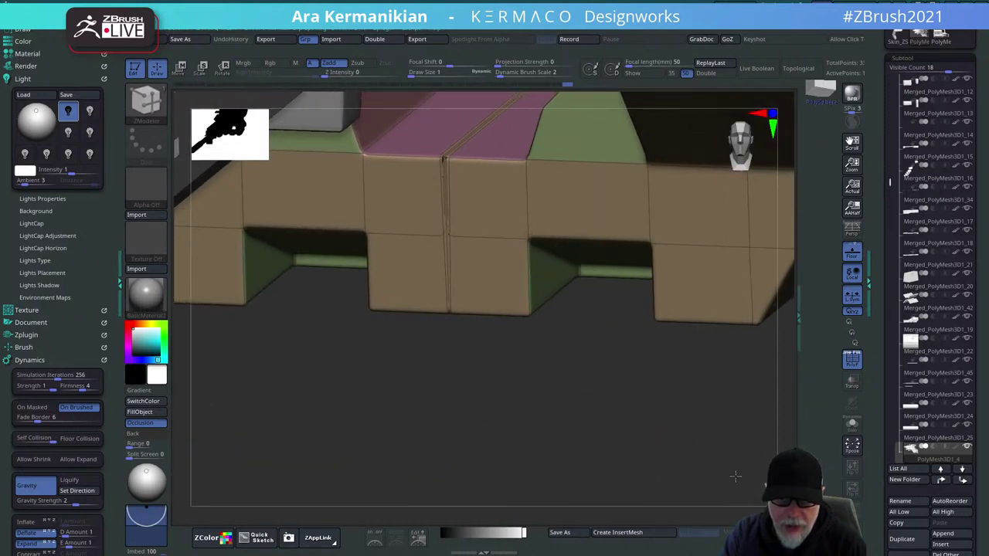
pyautogui.moveTo(550, 391); pyautogui.dragTo(514, 349)
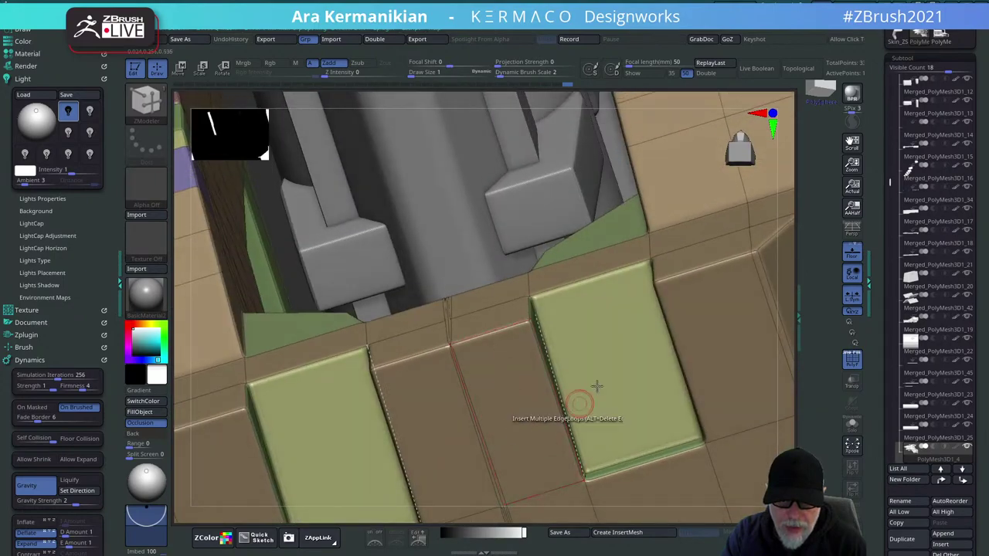
pyautogui.moveTo(791, 314); pyautogui.dragTo(426, 322)
pyautogui.moveTo(550, 313); pyautogui.dragTo(575, 385)
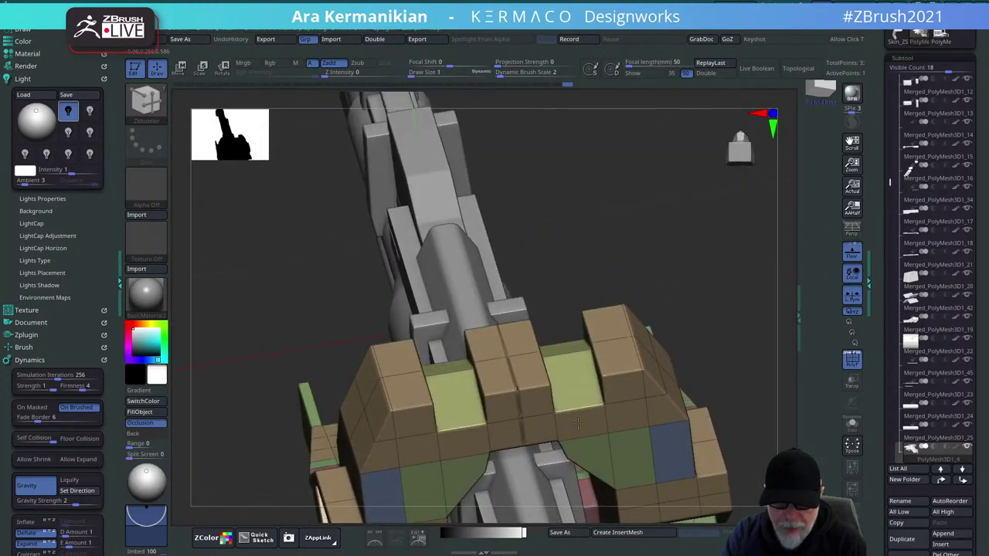
pyautogui.moveTo(742, 330); pyautogui.dragTo(571, 384)
pyautogui.moveTo(616, 361); pyautogui.dragTo(618, 362)
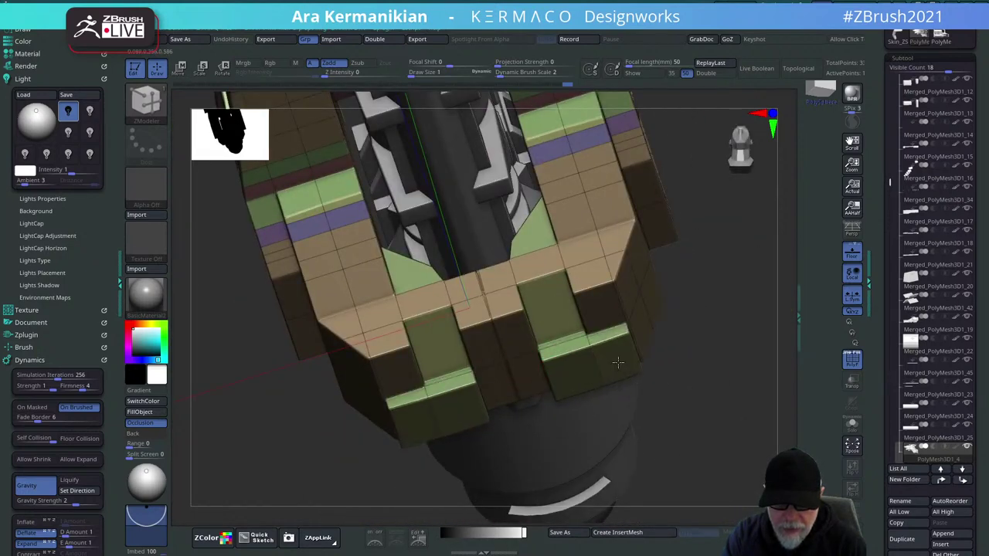
pyautogui.keyDown('alt'); pyautogui.moveTo(724, 366); pyautogui.dragTo(694, 398); pyautogui.keyUp('alt')
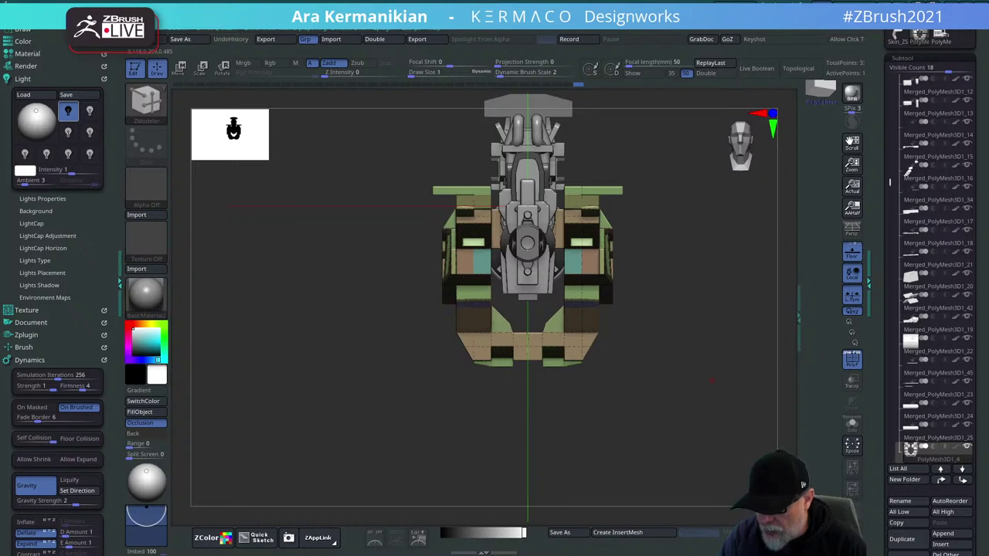
pyautogui.moveTo(658, 479); pyautogui.dragTo(682, 448)
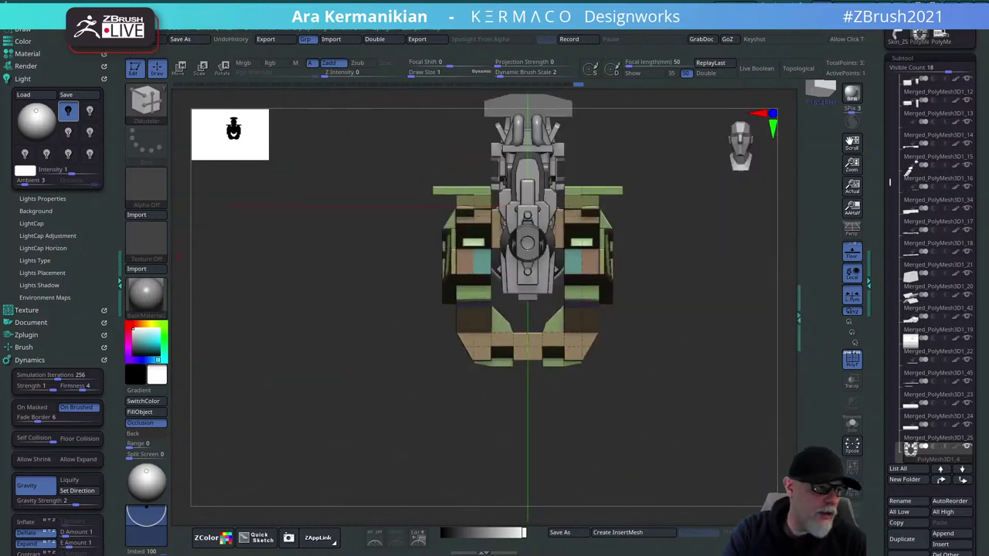
# Switch to the web browser, maximize it and look through the stream categories on the ZBrushLIVE home page.
pyautogui.moveTo(0, 440); pyautogui.dragTo(548, 319)
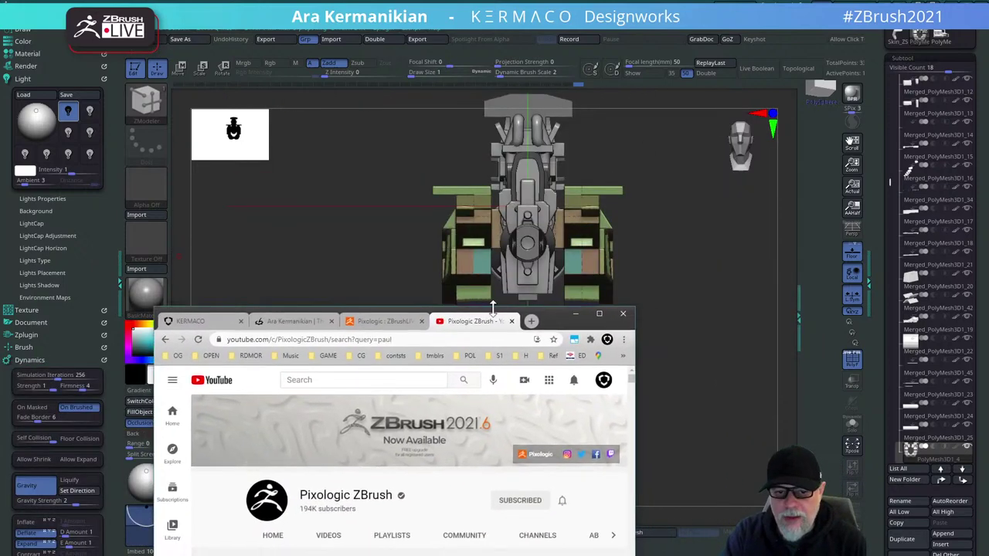
pyautogui.click(600, 314)
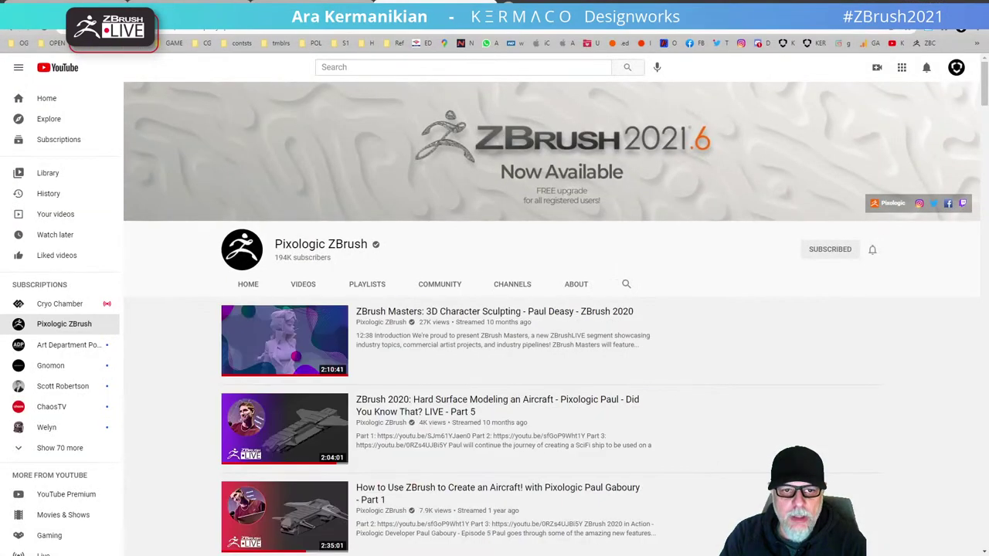
pyautogui.click(315, 8)
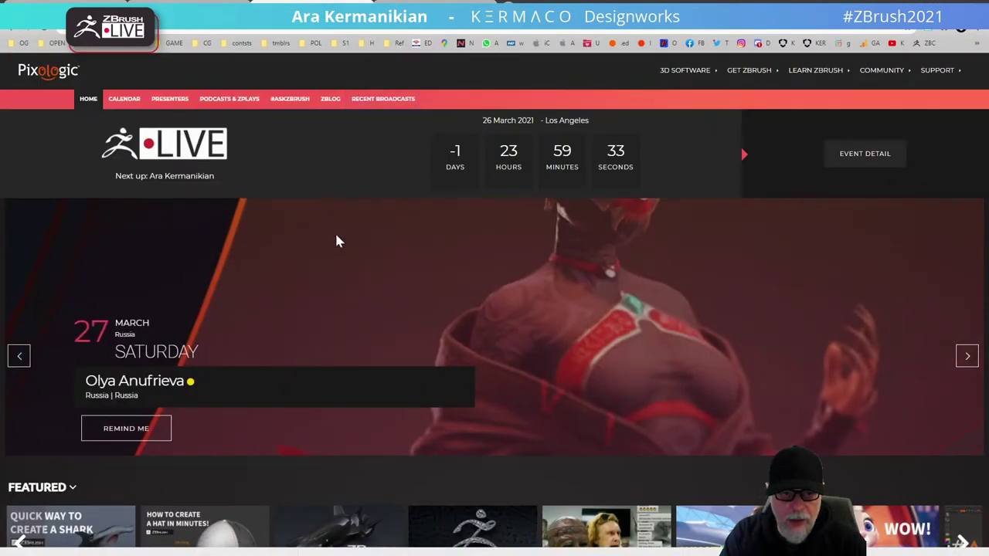
pyautogui.scroll(-5, 629, 391)
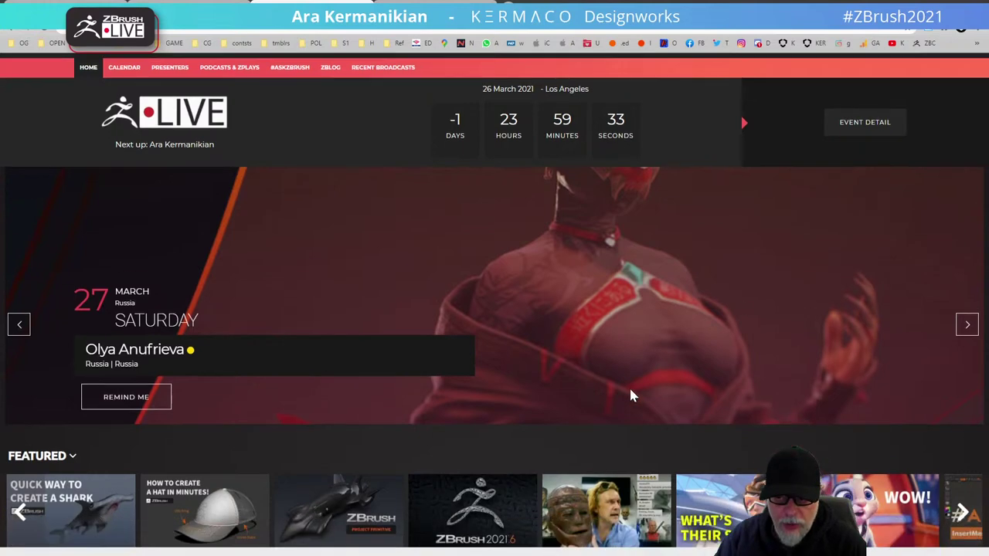
pyautogui.moveTo(535, 318)
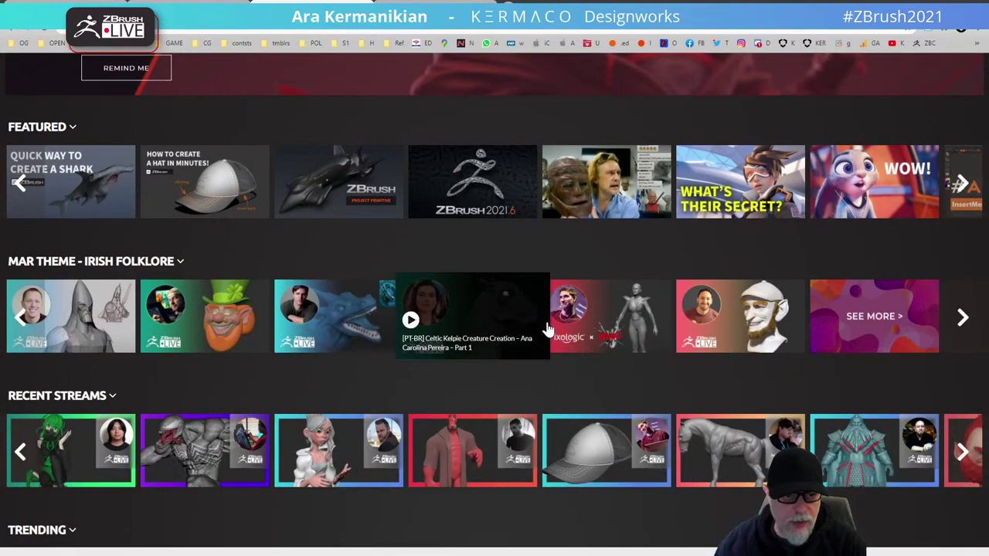
pyautogui.scroll(5, 533, 317)
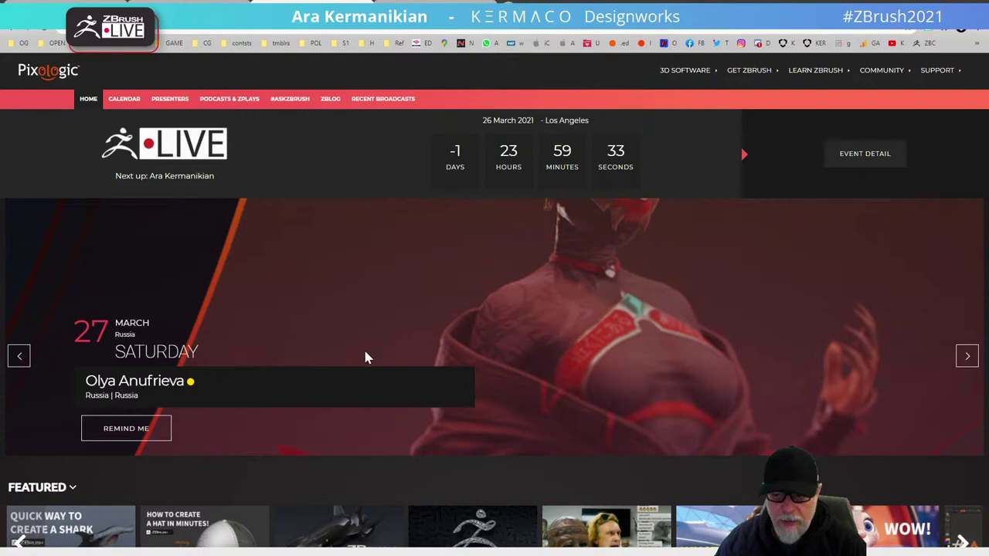
pyautogui.scroll(-5, 476, 350)
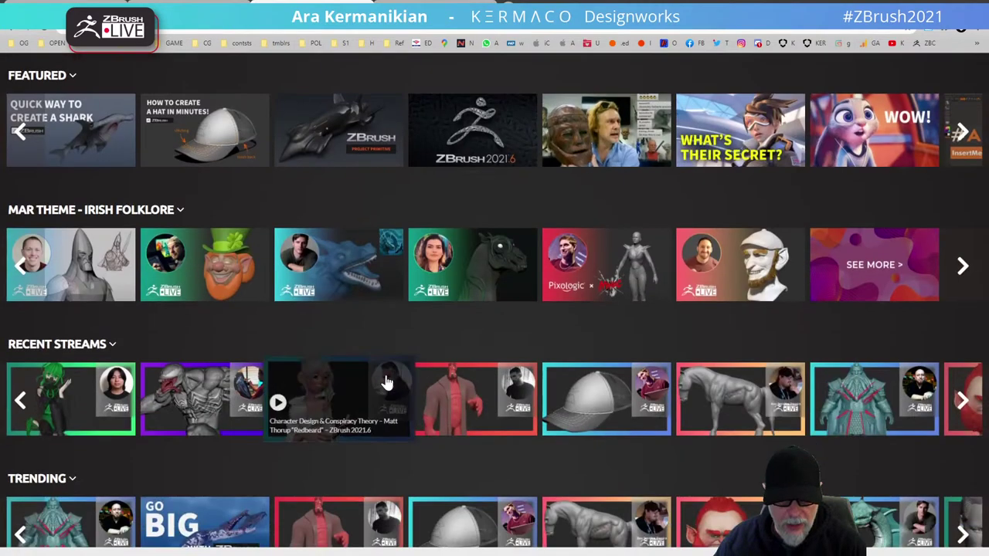
pyautogui.scroll(-5, 386, 382)
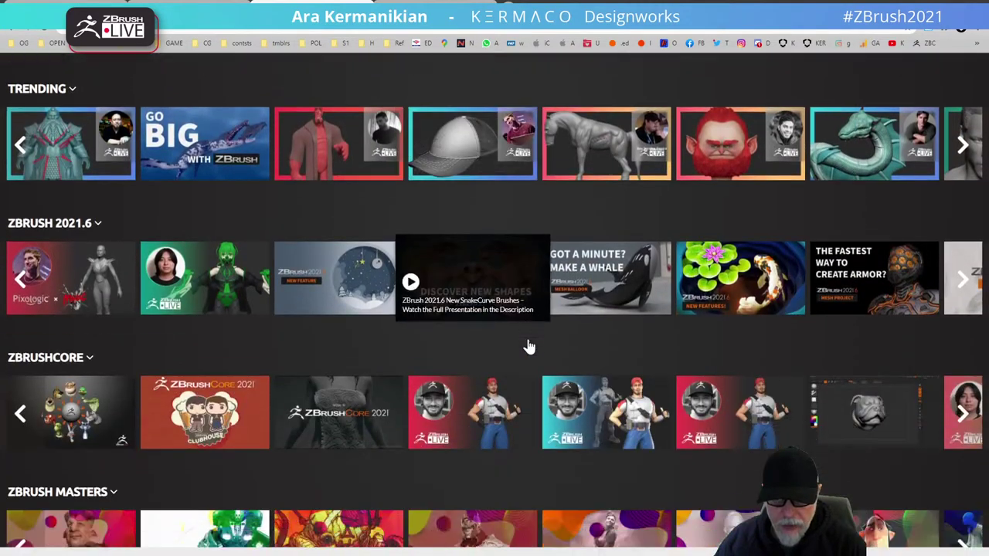
pyautogui.scroll(-2, 529, 347)
pyautogui.scroll(12, 530, 345)
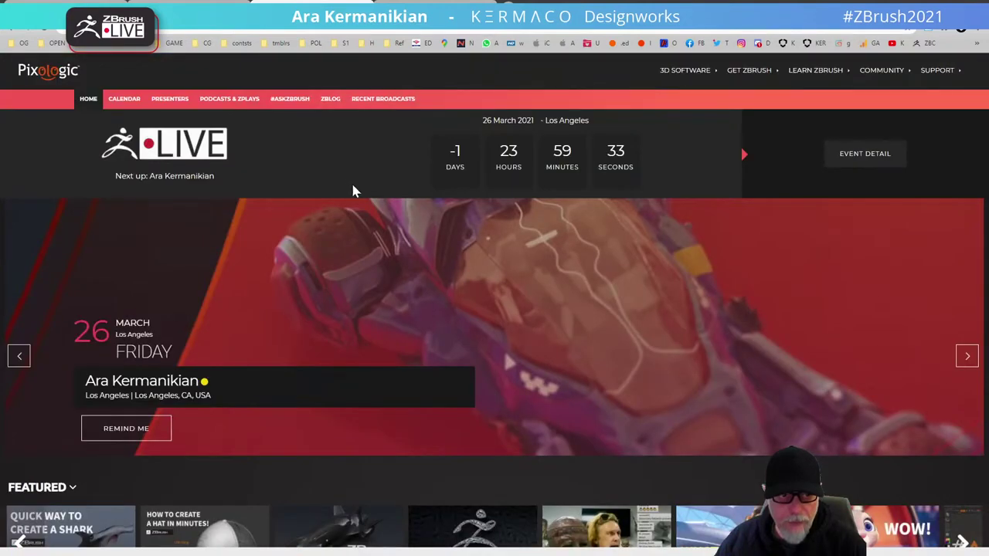
# Open the ZBrushLIVE presenters page and look through the presenter cards down to the end of the list.
pyautogui.click(589, 359)
pyautogui.scroll(-3, 588, 358)
pyautogui.scroll(-13, 589, 359)
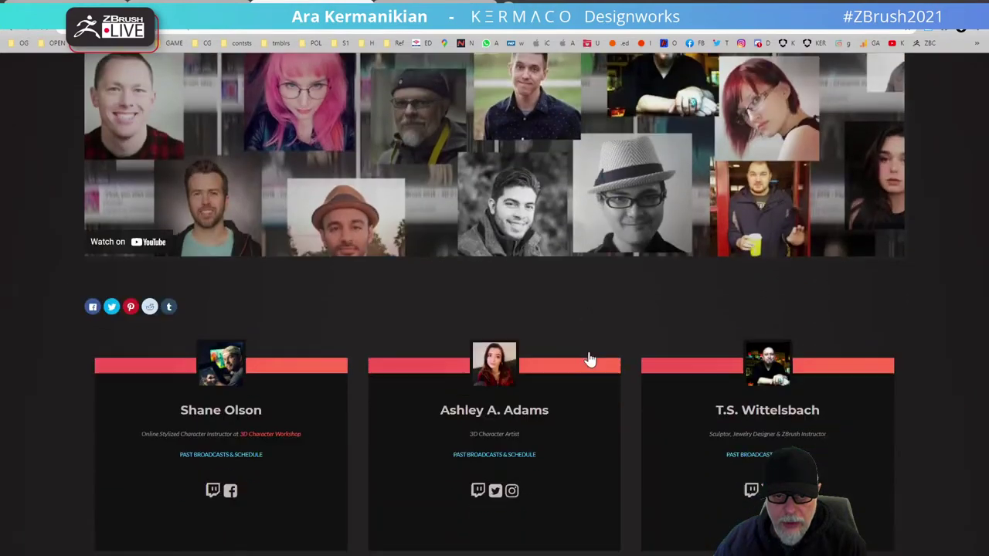
pyautogui.scroll(-16, 589, 358)
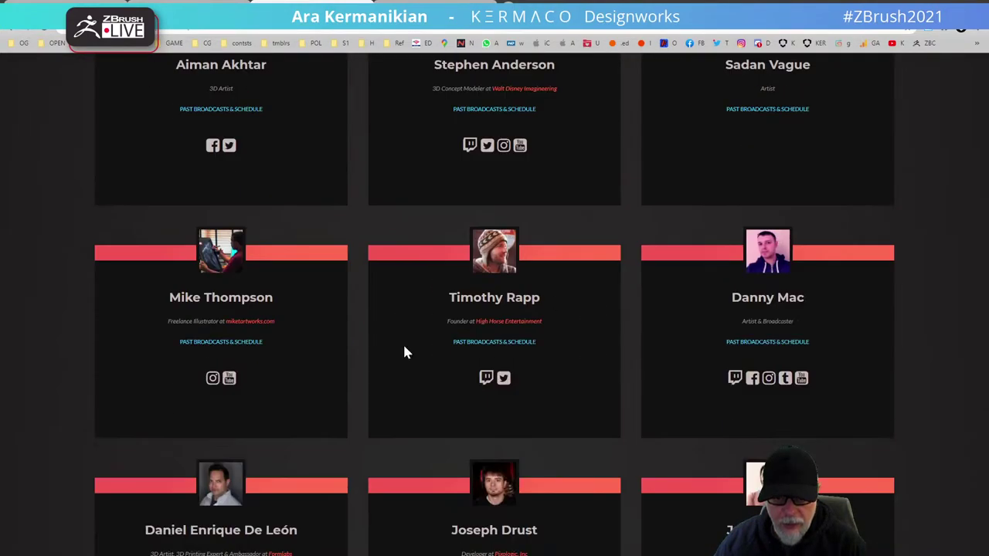
pyautogui.scroll(-6, 558, 372)
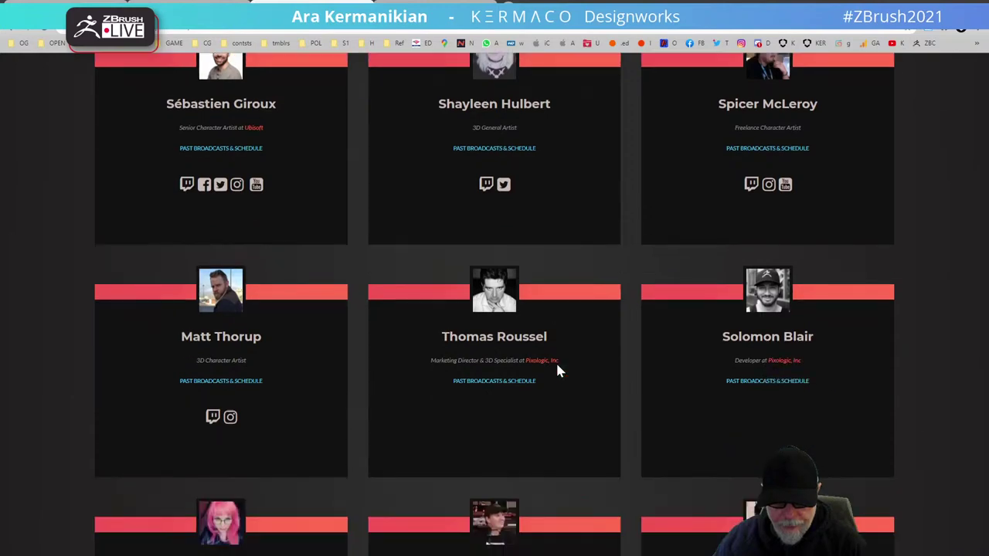
pyautogui.scroll(6, 557, 372)
pyautogui.scroll(16, 558, 372)
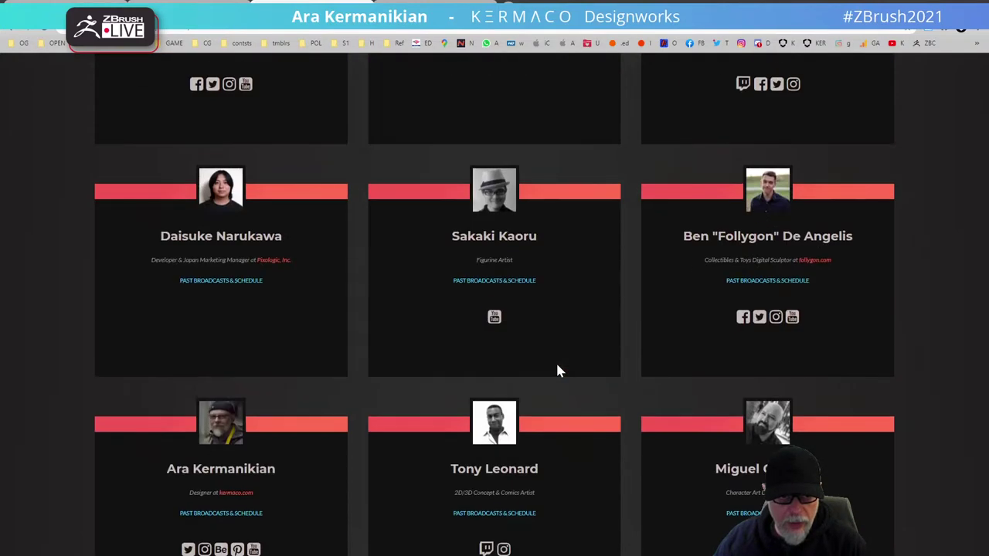
pyautogui.scroll(4, 559, 371)
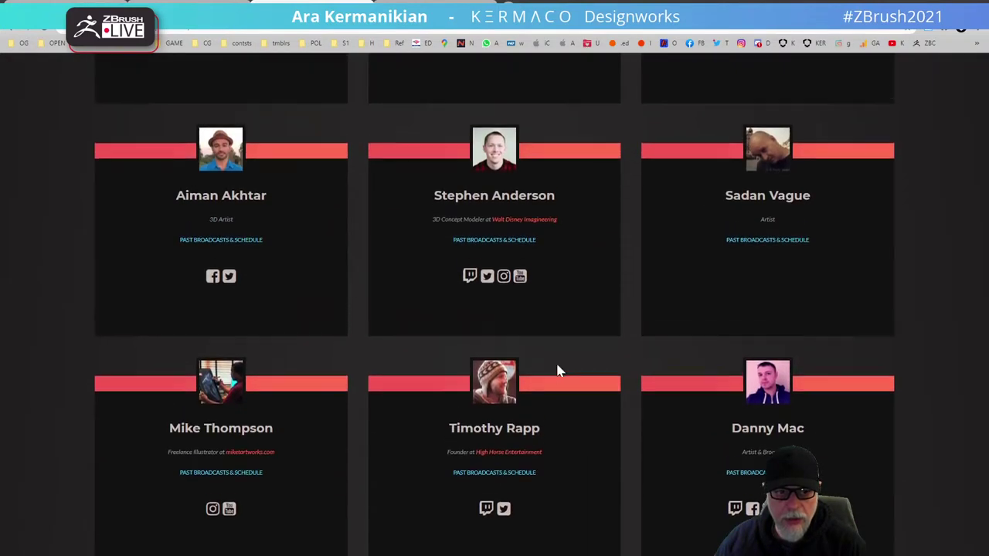
pyautogui.scroll(4, 560, 371)
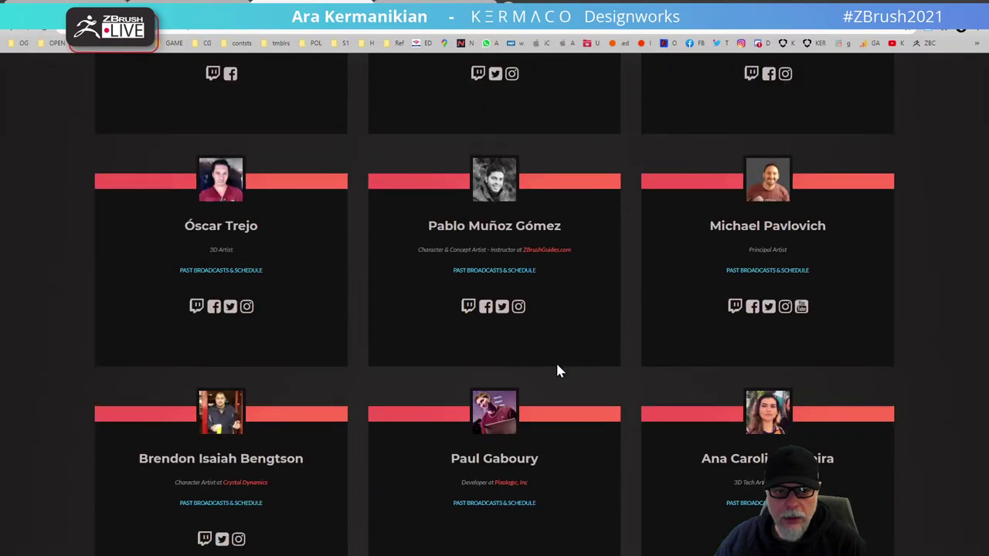
pyautogui.scroll(-8, 559, 371)
pyautogui.scroll(-11, 559, 372)
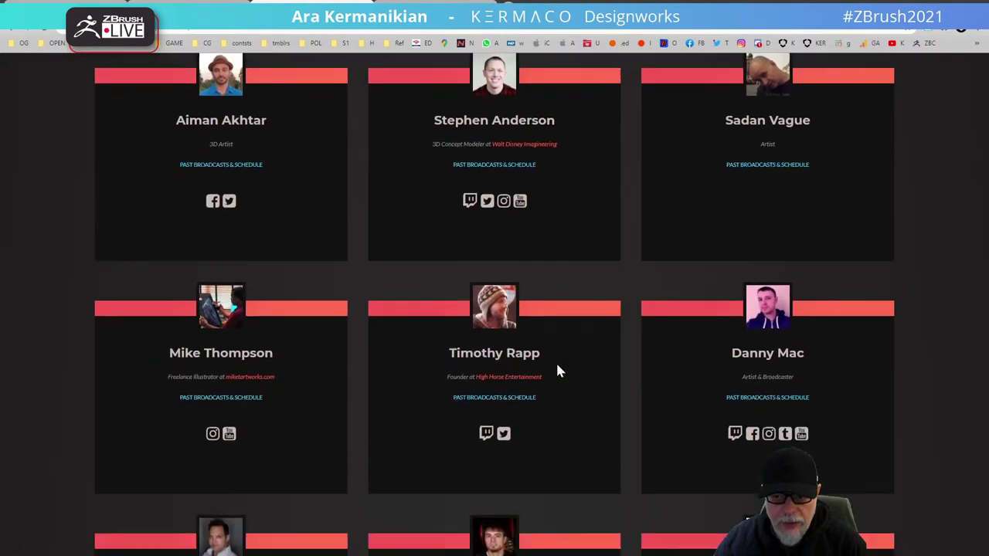
pyautogui.scroll(-8, 559, 371)
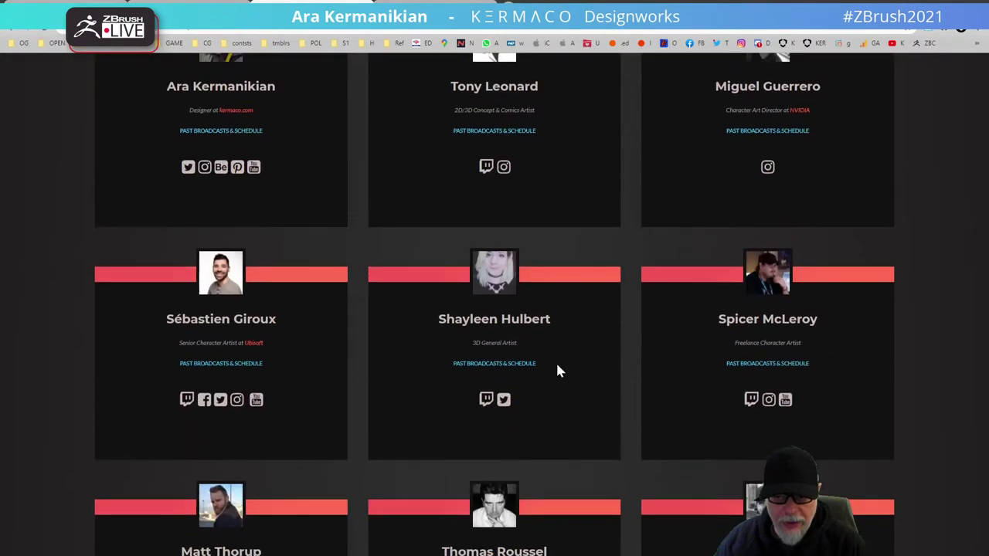
pyautogui.scroll(-9, 559, 372)
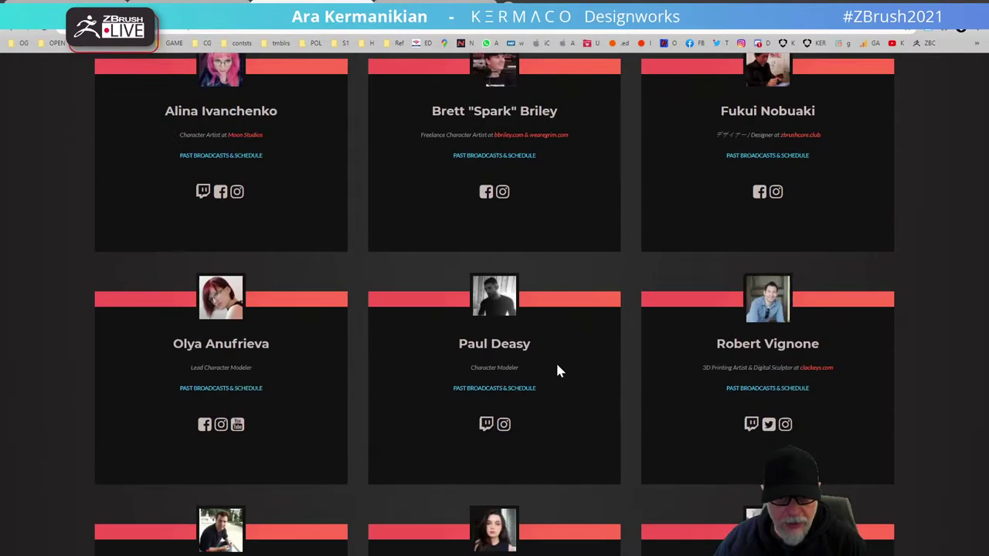
pyautogui.scroll(-7, 559, 372)
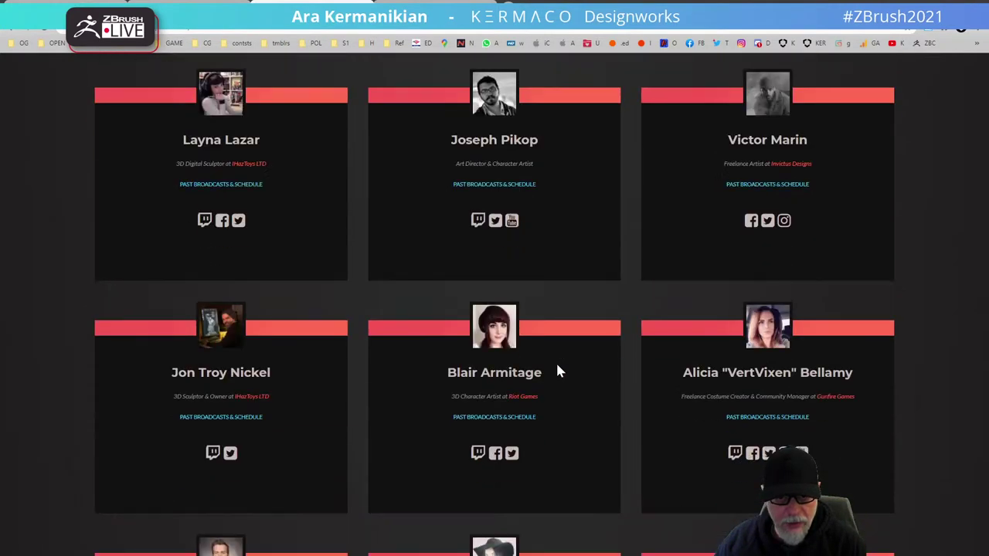
pyautogui.scroll(-8, 559, 372)
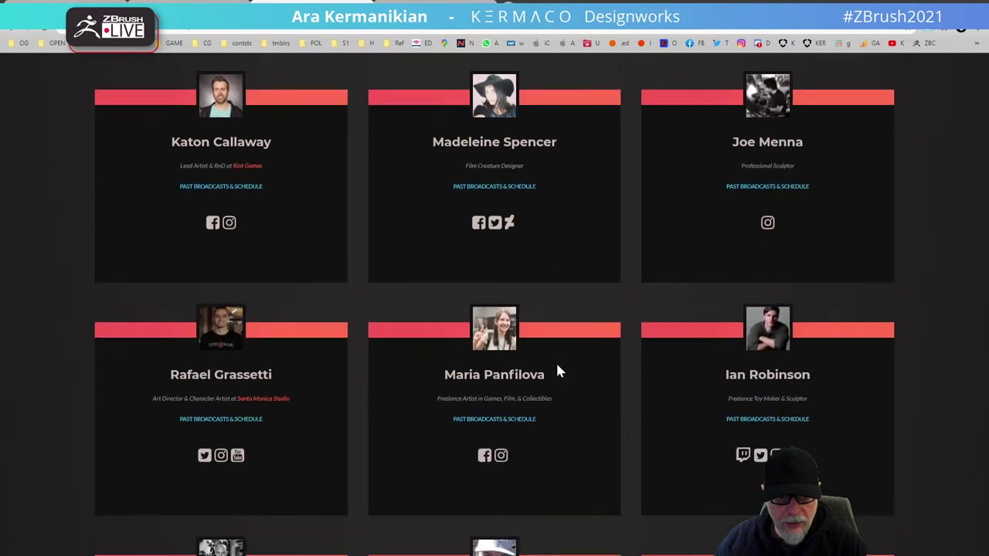
pyautogui.scroll(-8, 560, 371)
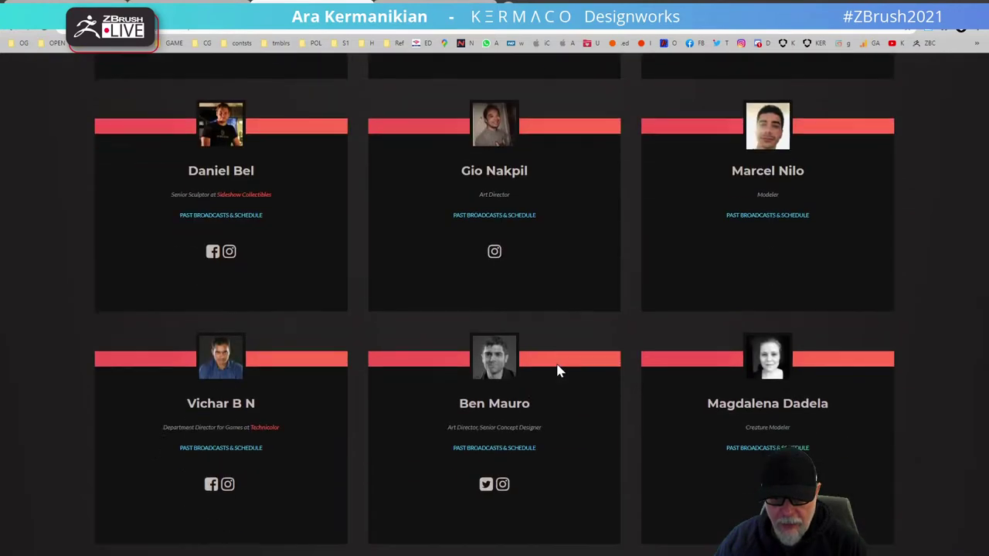
pyautogui.scroll(-8, 559, 372)
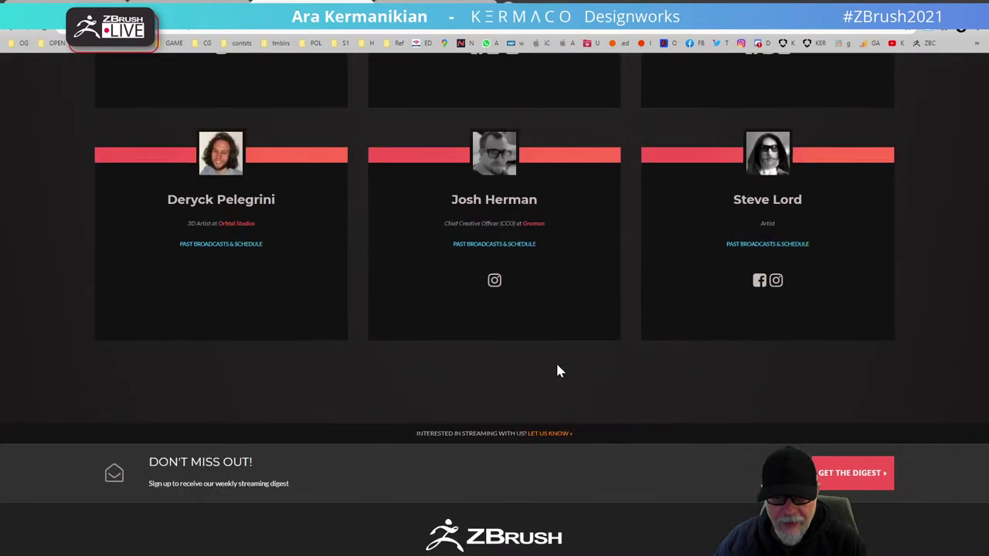
# Go back through the presenter list and open the profile of the Kermaco designer.
pyautogui.scroll(10, 558, 368)
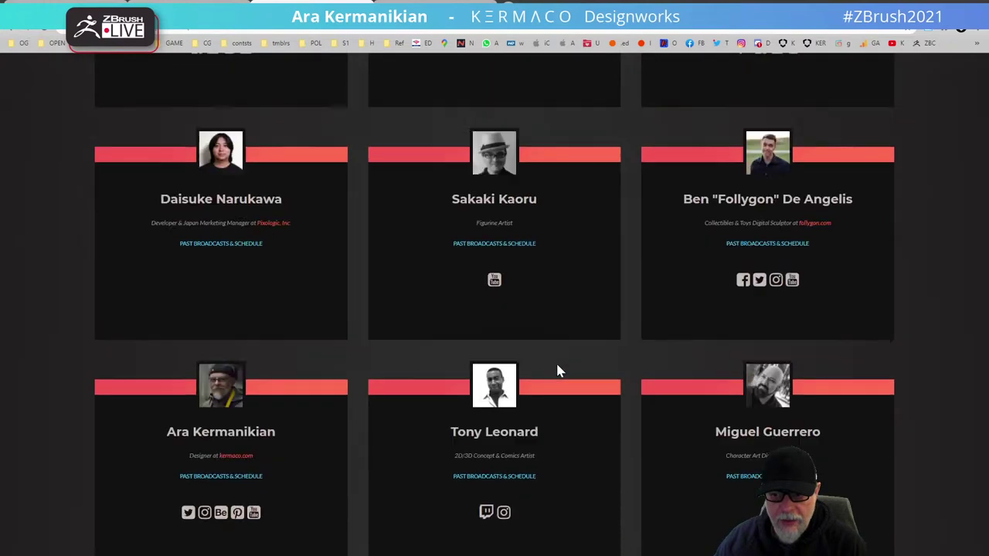
pyautogui.scroll(9, 559, 372)
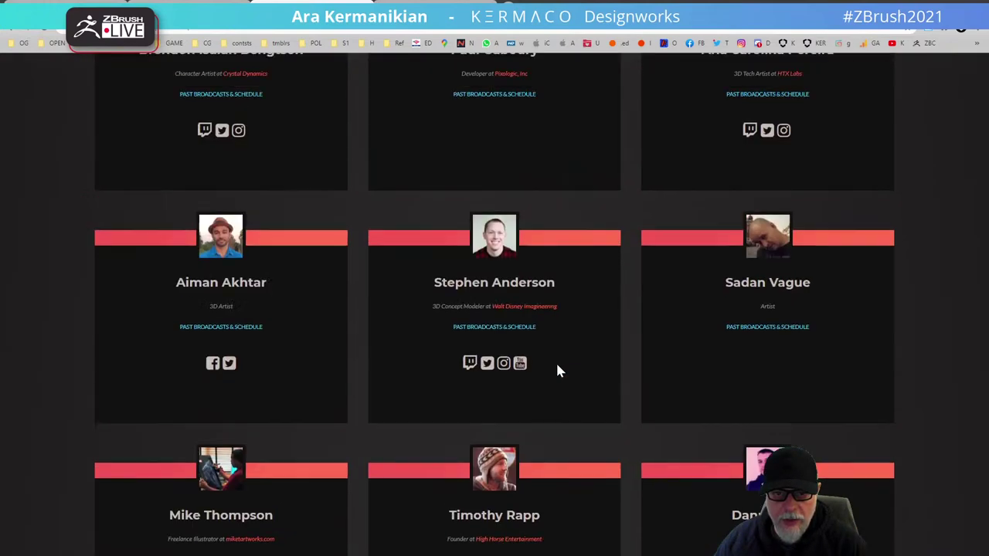
pyautogui.scroll(5, 560, 372)
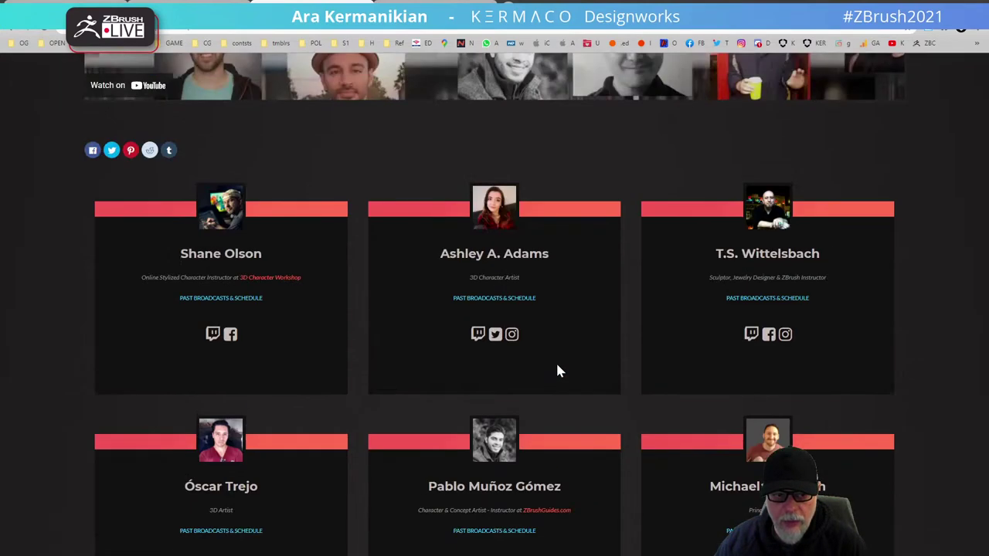
pyautogui.scroll(-5, 559, 372)
pyautogui.scroll(-8, 560, 372)
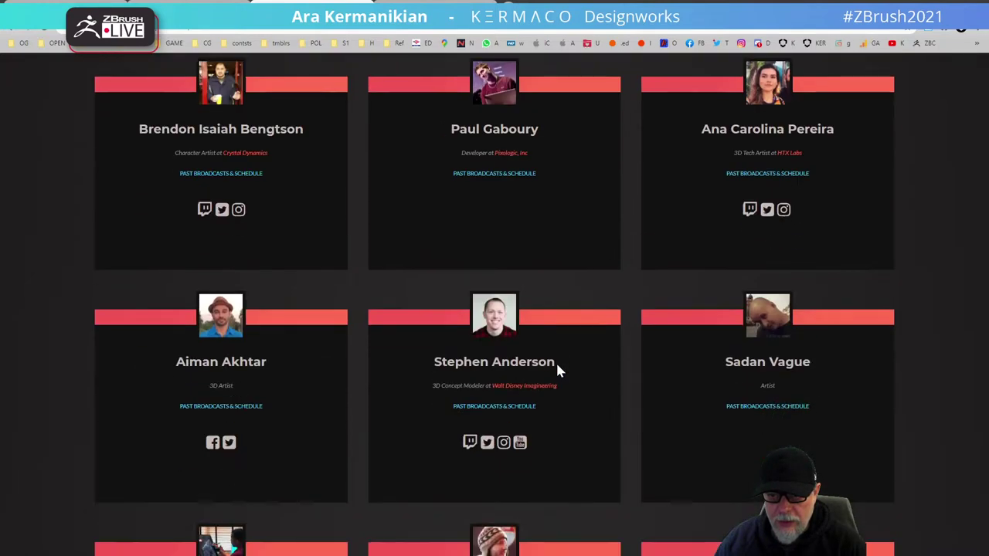
pyautogui.scroll(-9, 559, 371)
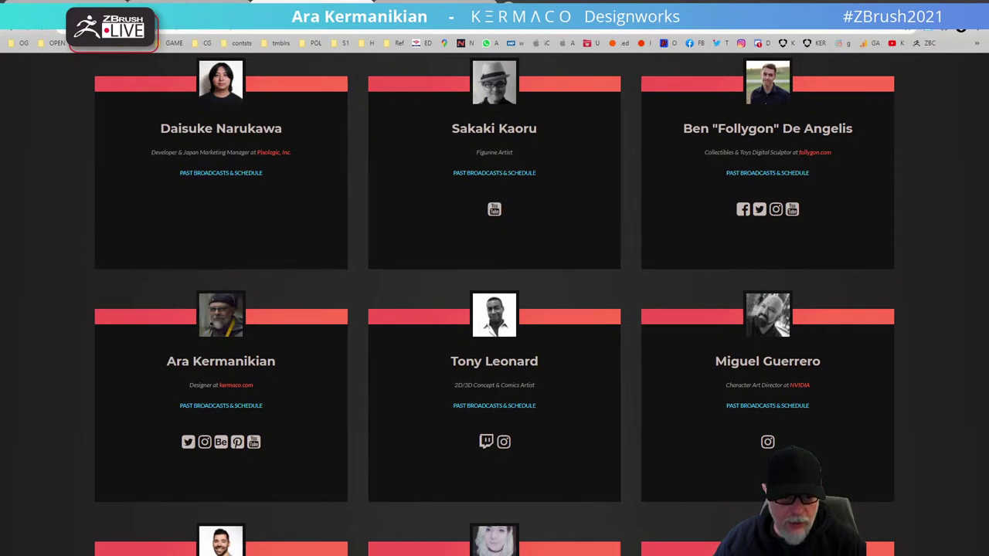
pyautogui.click(238, 311)
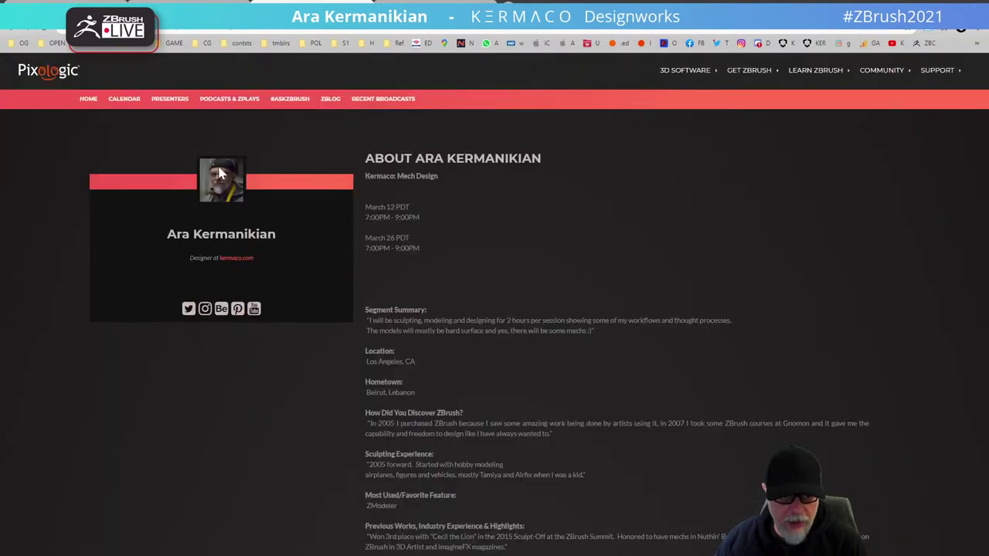
# Open the Mech Design Season 3: Episode 1 broadcast from the profile's posts and play it from near the beginning, dismissing the advert.
pyautogui.scroll(-6, 605, 397)
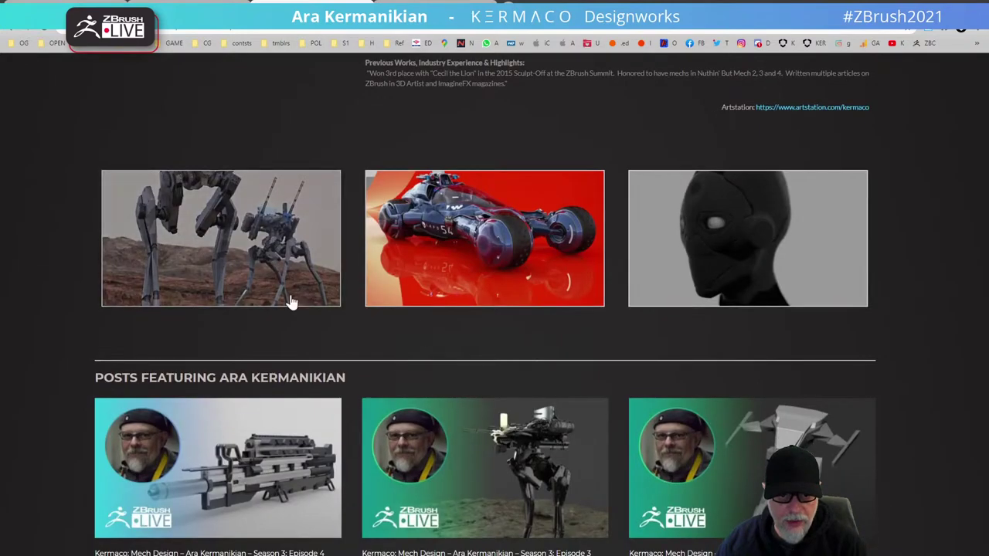
pyautogui.scroll(-2, 292, 302)
pyautogui.scroll(-3, 614, 368)
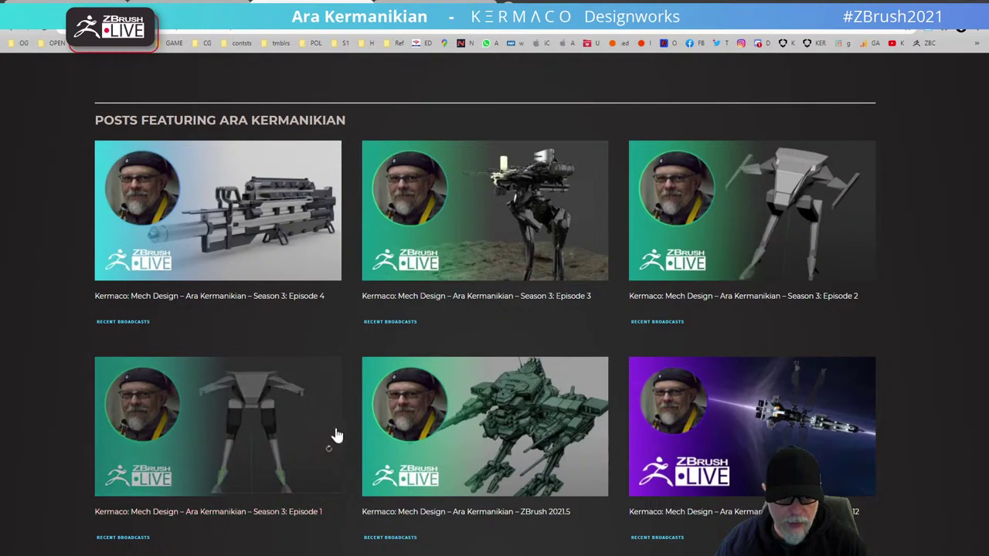
pyautogui.click(287, 429)
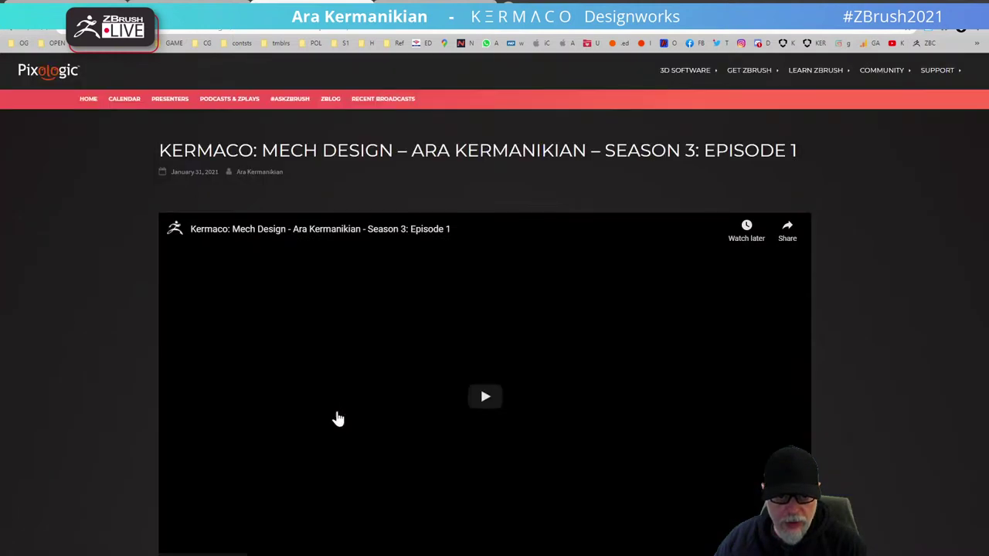
pyautogui.click(487, 410)
pyautogui.scroll(-1, 541, 406)
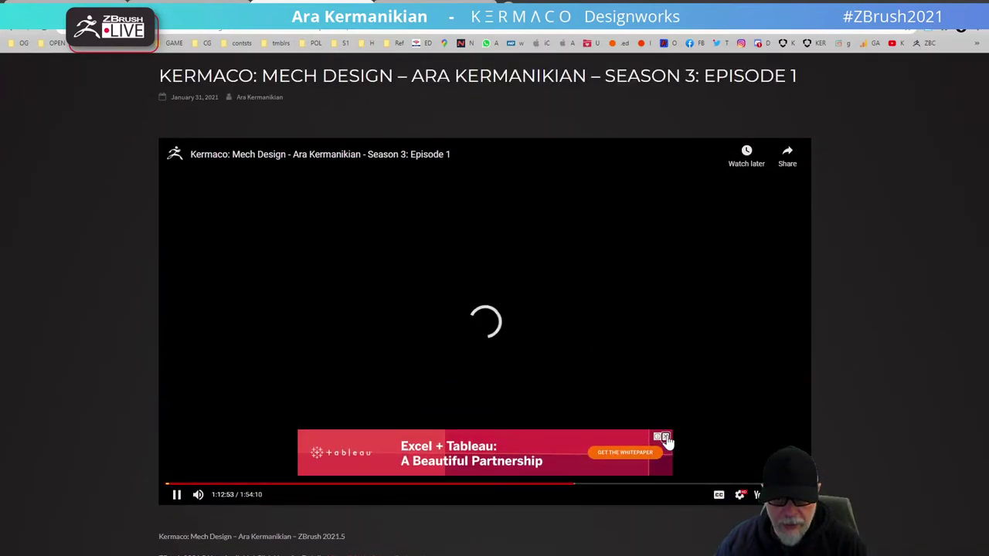
pyautogui.click(666, 437)
pyautogui.click(404, 485)
pyautogui.moveTo(404, 484); pyautogui.dragTo(168, 505)
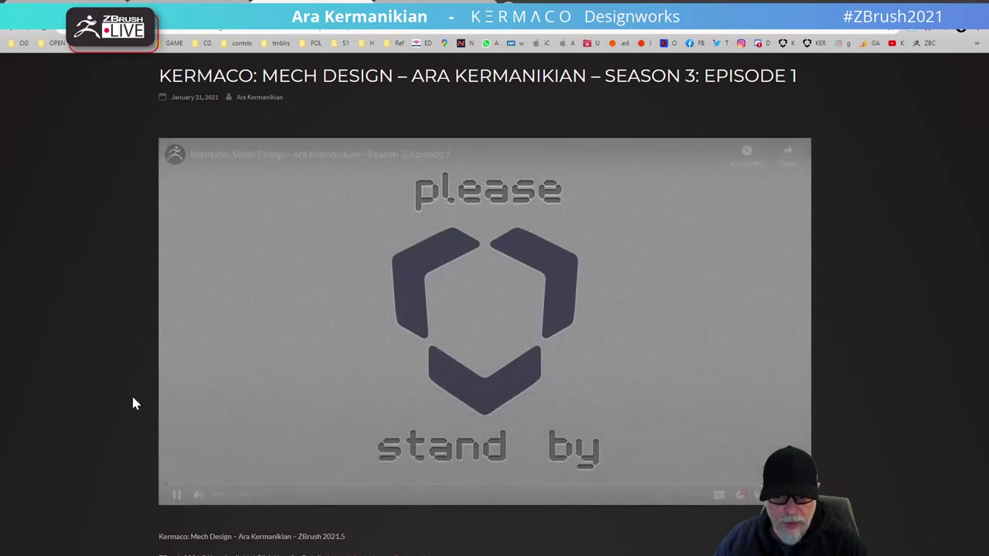
# Open the Mech Design ZBrush 2021.5 broadcast from the posts, view it at about 31:09, pause it and return to the posts.
pyautogui.scroll(-10, 124, 241)
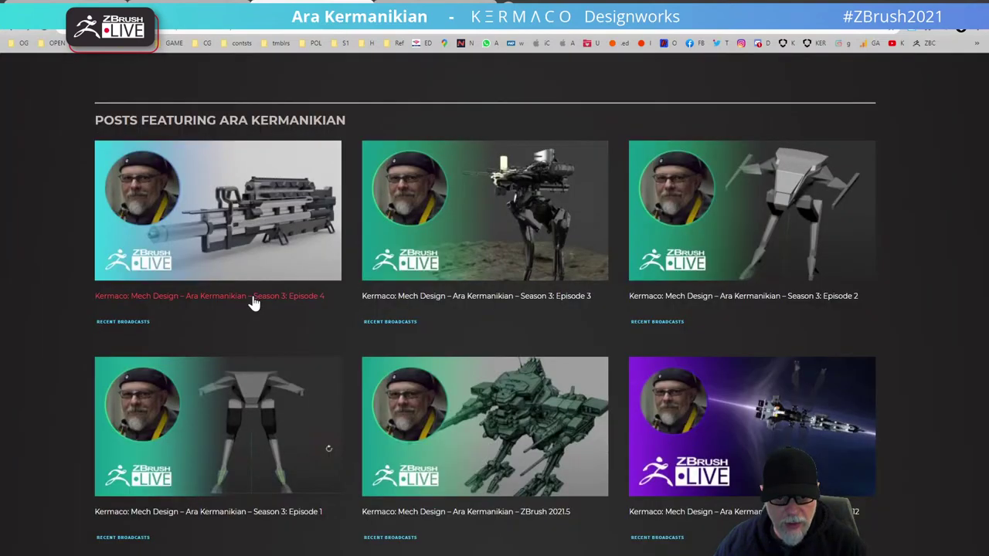
pyautogui.click(533, 429)
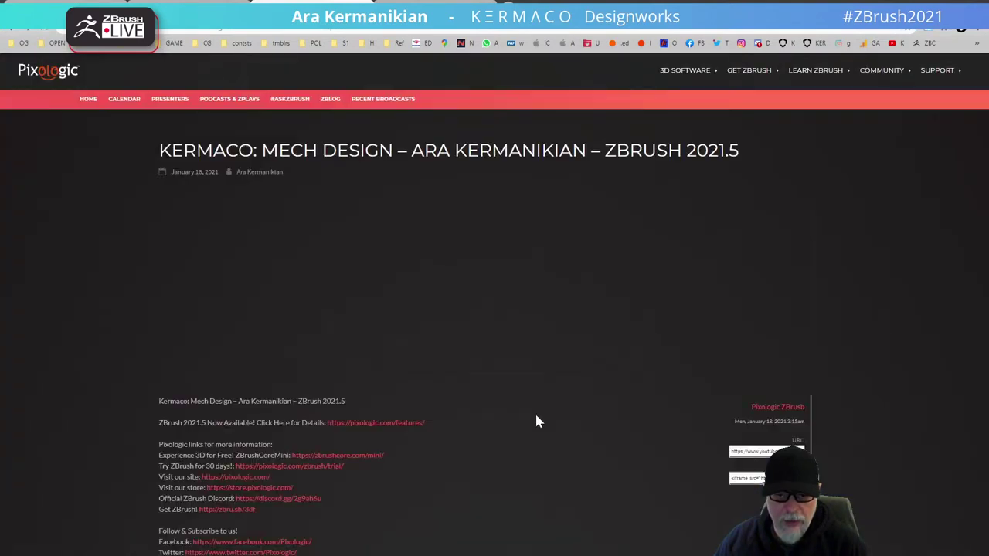
pyautogui.click(494, 401)
pyautogui.scroll(-1, 580, 419)
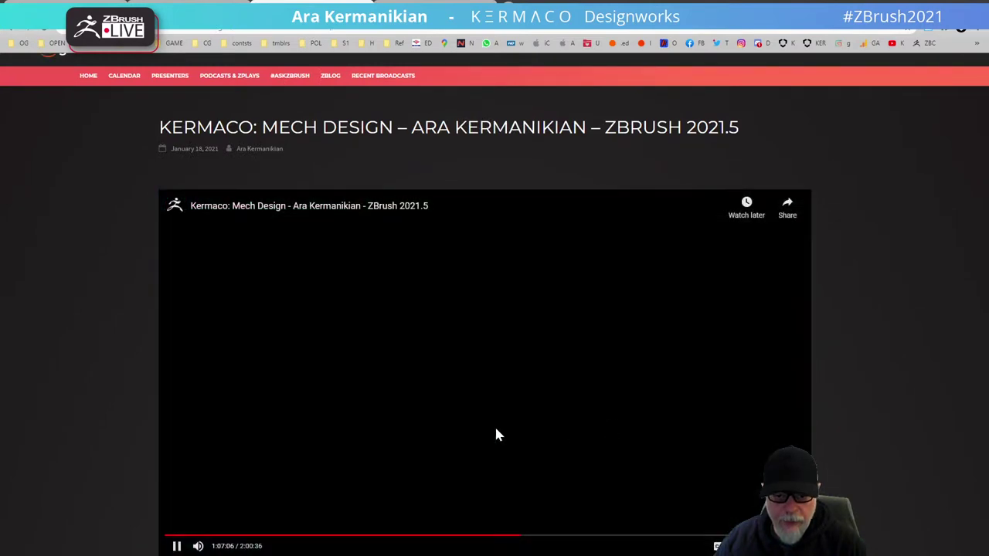
pyautogui.scroll(-1, 343, 448)
pyautogui.moveTo(268, 483); pyautogui.dragTo(331, 487)
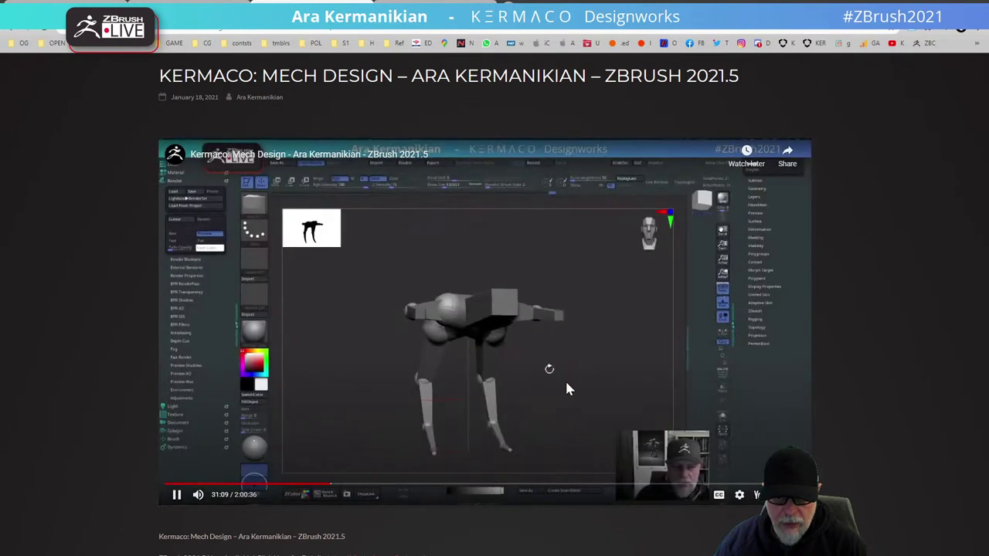
pyautogui.click(546, 397)
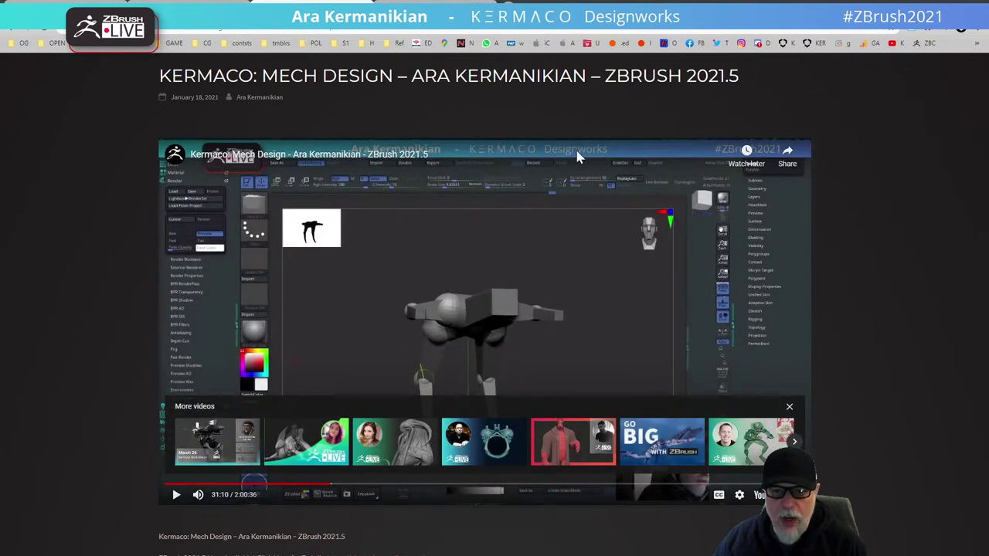
pyautogui.scroll(-10, 389, 232)
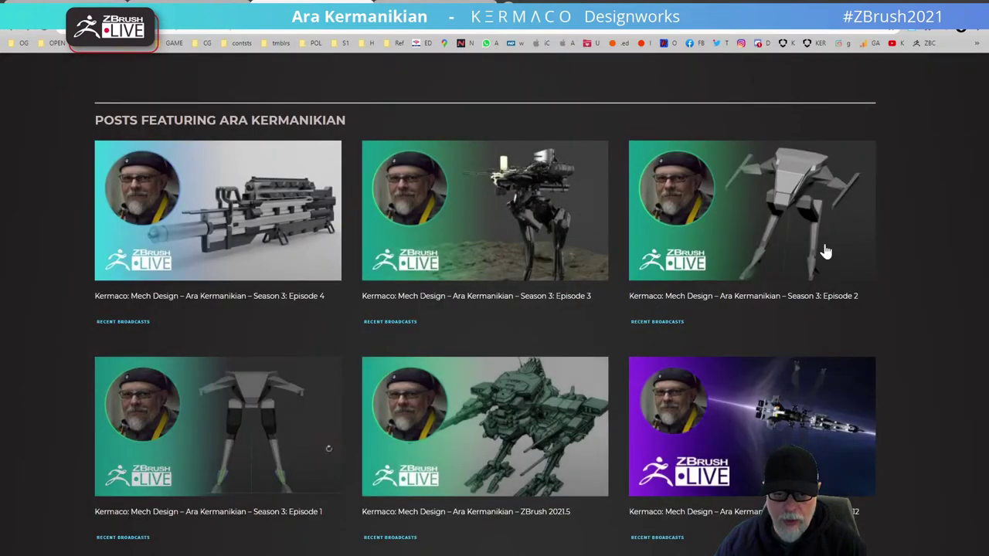
# Look through the presenter page from the featured posts up to the biography.
pyautogui.scroll(1, 415, 278)
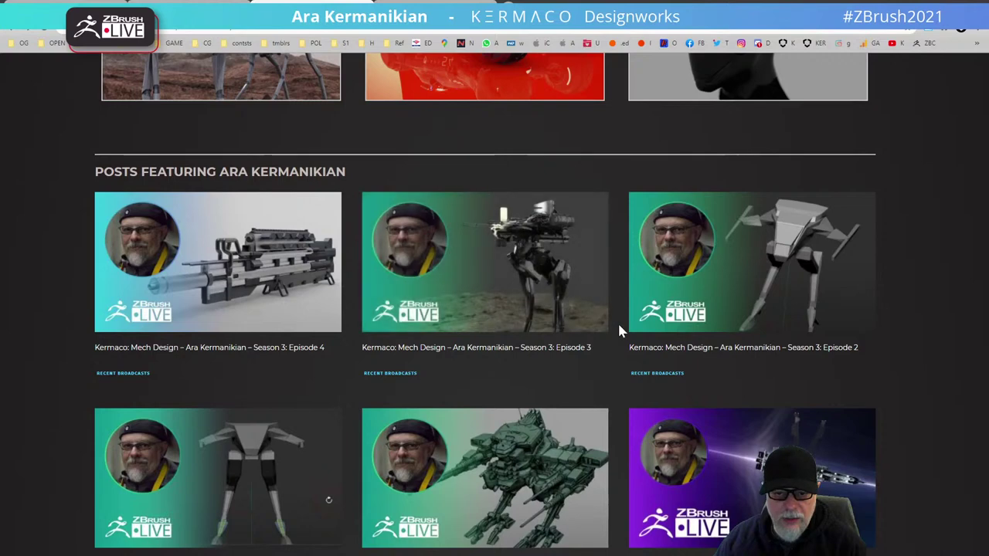
pyautogui.scroll(1, 569, 136)
pyautogui.scroll(7, 569, 135)
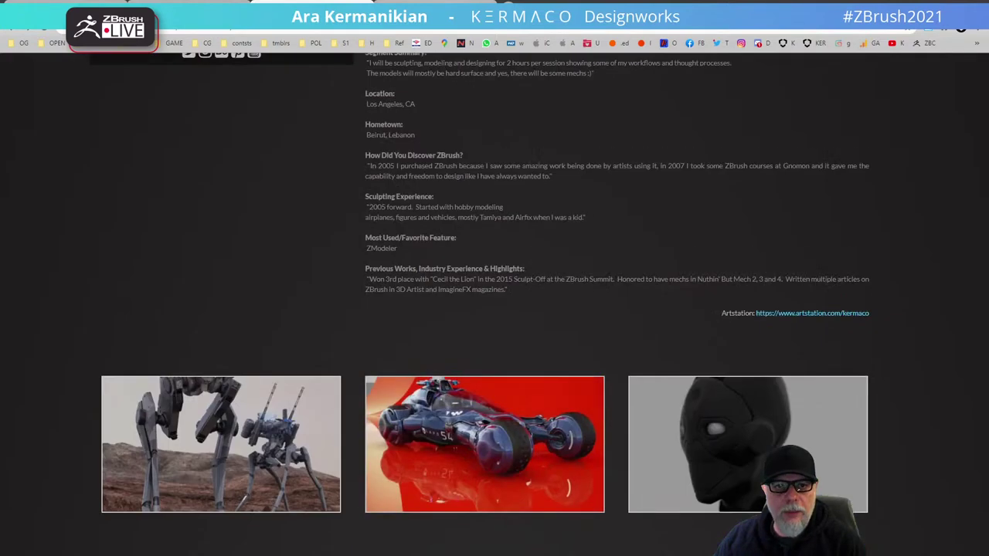
# Switch to the Pixologic ZBrush YouTube channel, search it for "ara" and look through the listed videos.
pyautogui.click(434, 6)
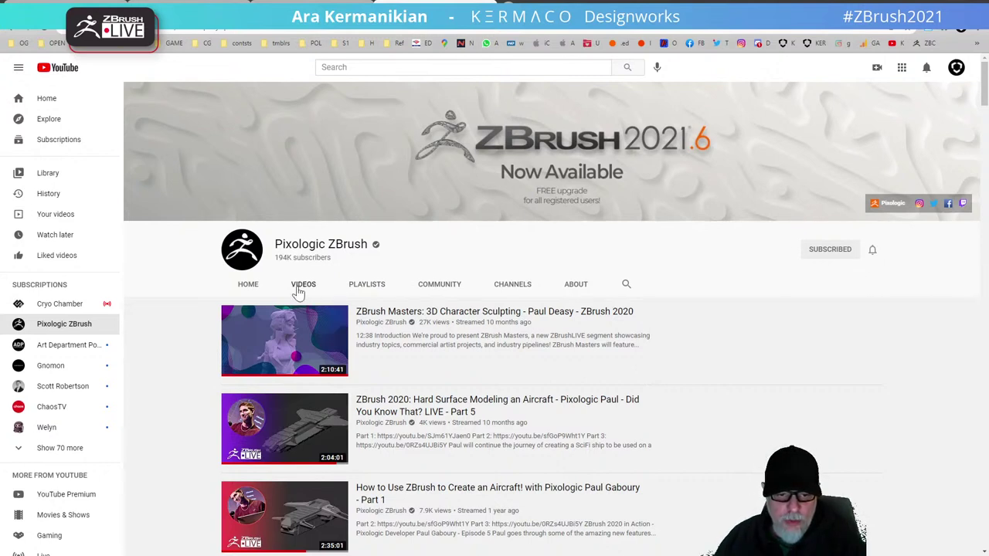
pyautogui.click(627, 286)
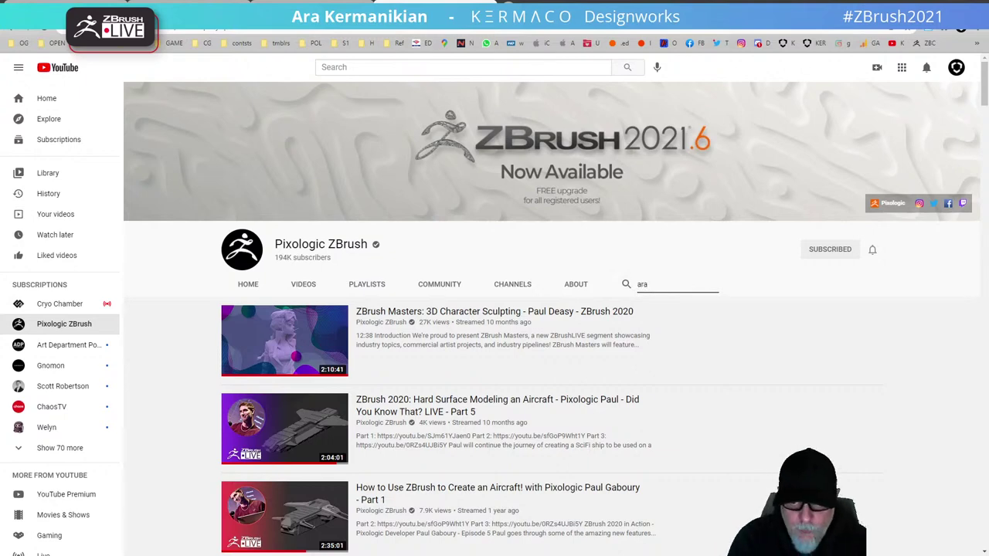
pyautogui.write('ara')
pyautogui.press('Return')
pyautogui.scroll(-2, 345, 348)
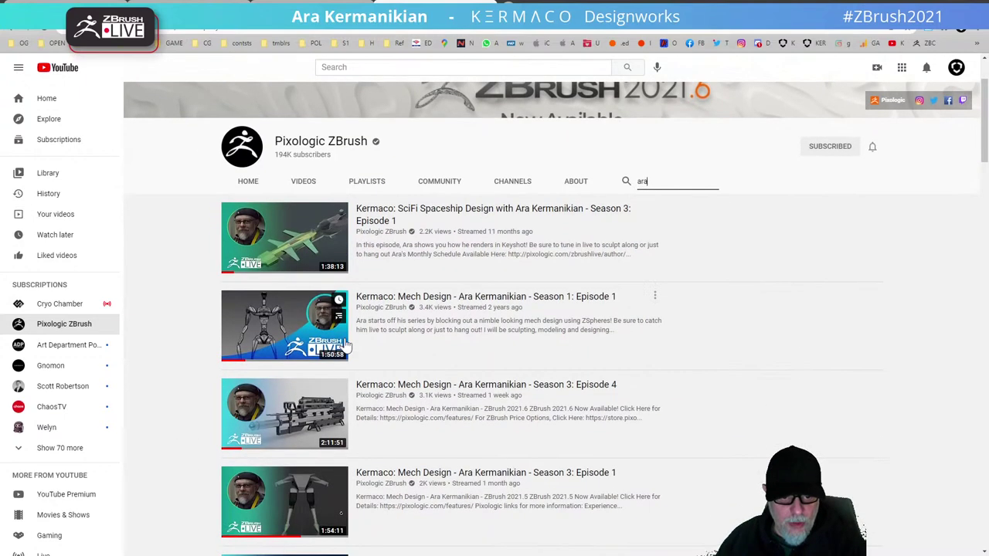
pyautogui.scroll(-10, 346, 348)
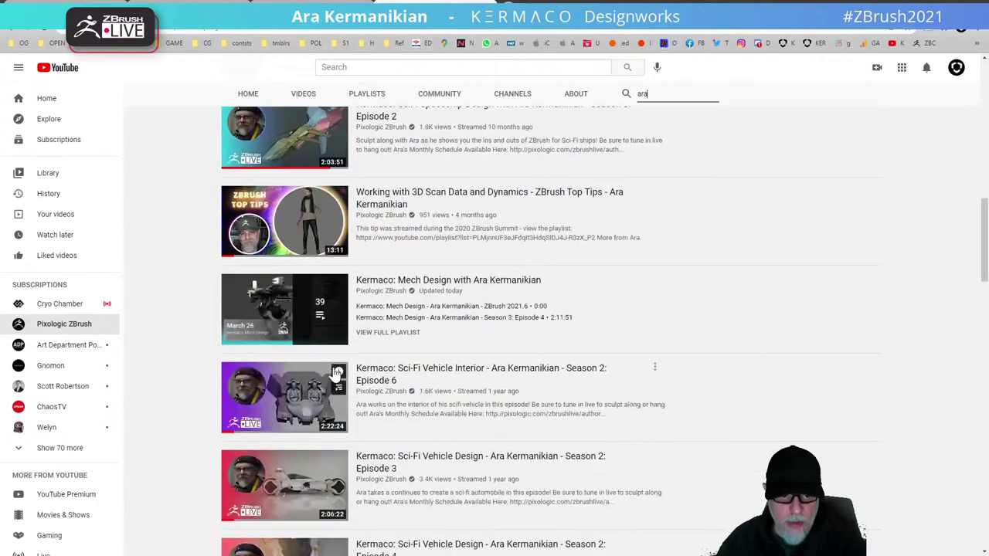
pyautogui.scroll(-10, 338, 373)
pyautogui.scroll(6, 402, 463)
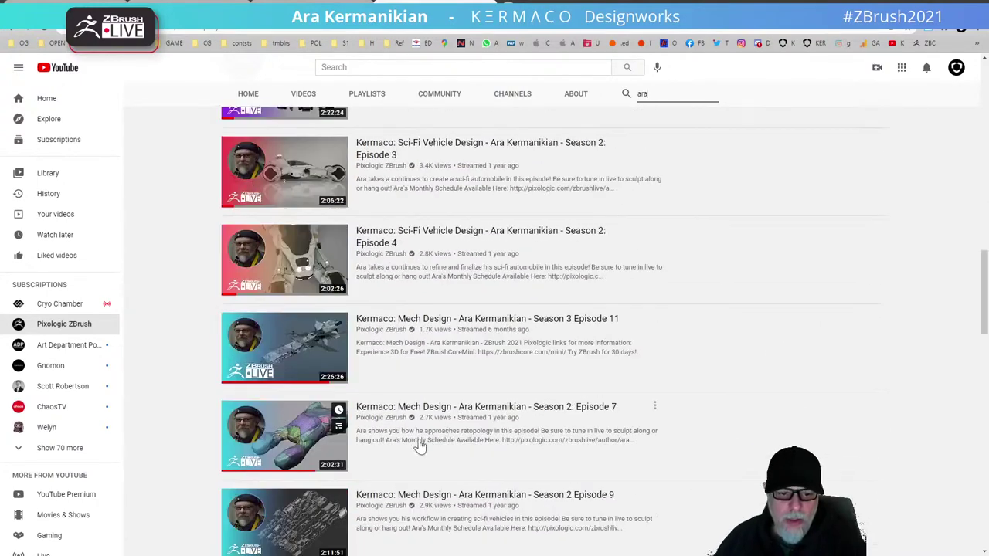
pyautogui.scroll(15, 419, 447)
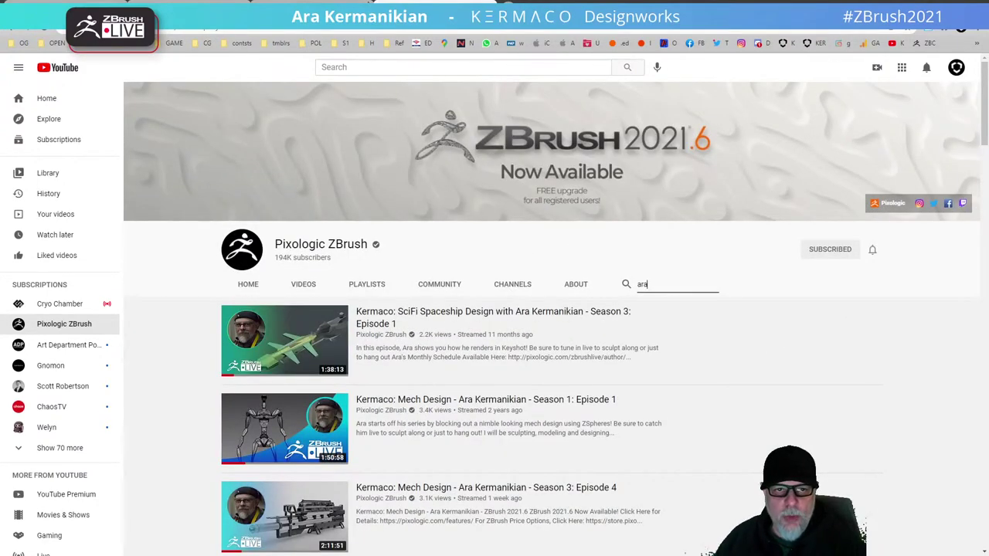
# Revisit the about section and broadcast dates on the presenter page, and switch to ZBrush.
pyautogui.click(313, 8)
pyautogui.scroll(3, 301, 234)
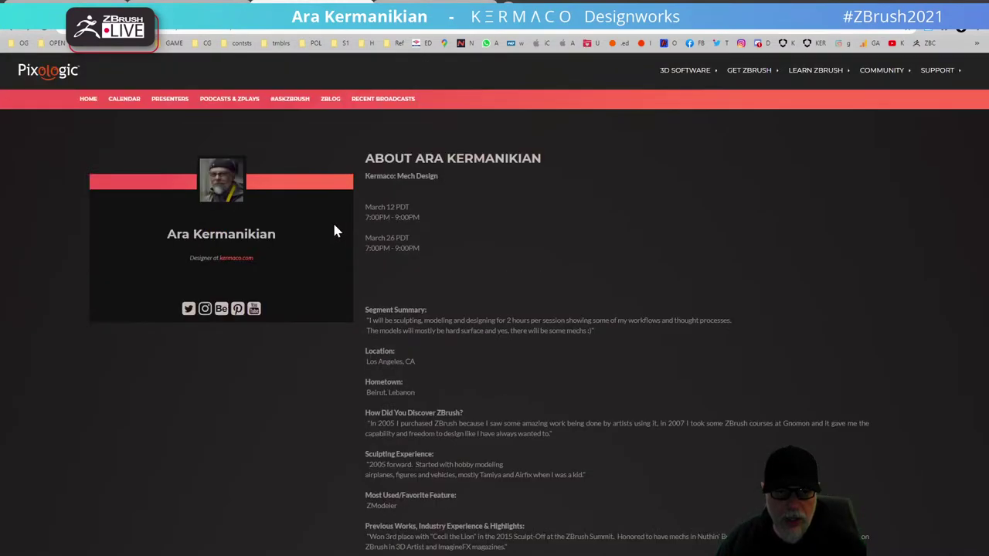
pyautogui.hotkey('ctrl', 'shift', 'Tab')
pyautogui.hotkey('alt', 'Tab')
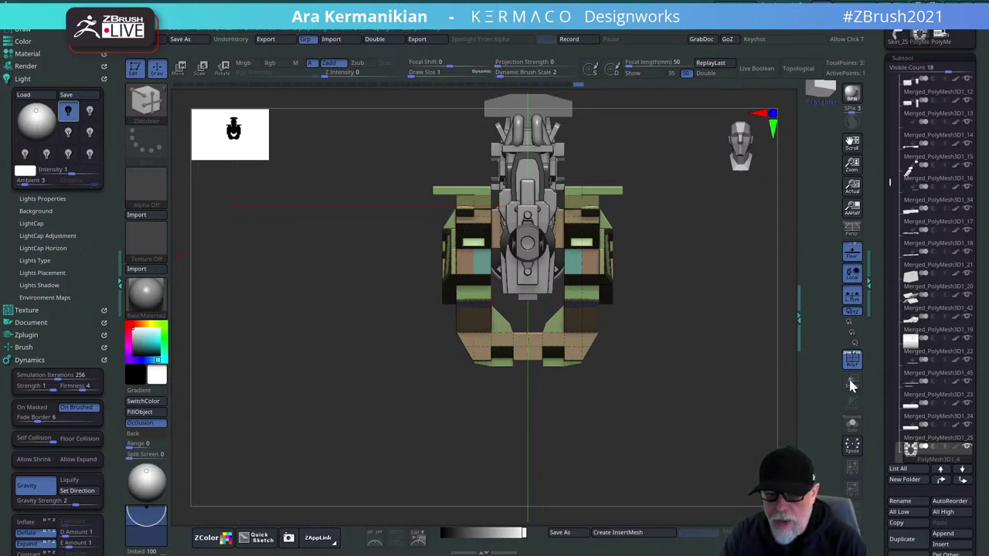
# Hide the polyframe display and view the whole gun in shaded form at an angle.
pyautogui.moveTo(606, 344); pyautogui.dragTo(886, 339)
pyautogui.keyDown('shift'); pyautogui.moveTo(744, 420); pyautogui.dragTo(722, 410); pyautogui.keyUp('shift')
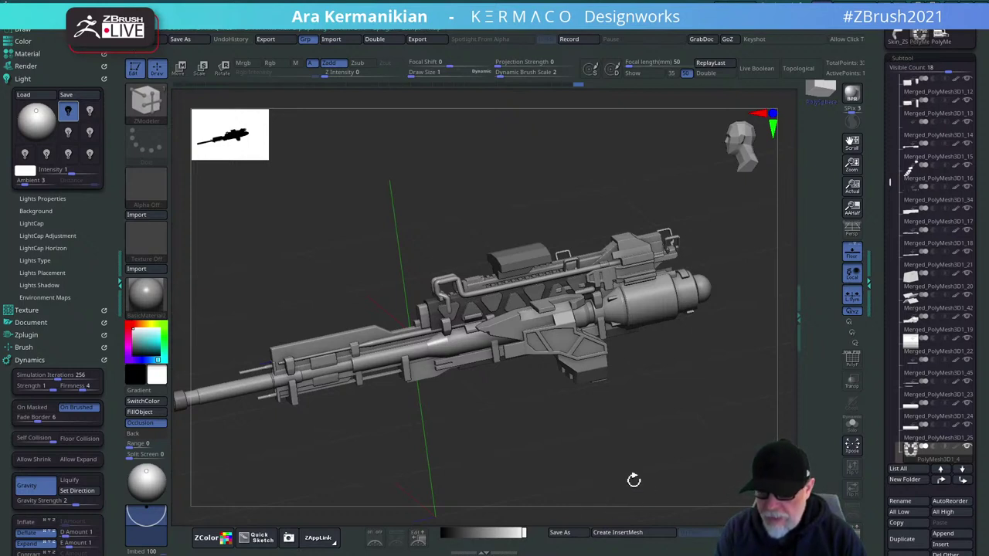
pyautogui.moveTo(633, 479); pyautogui.dragTo(710, 459)
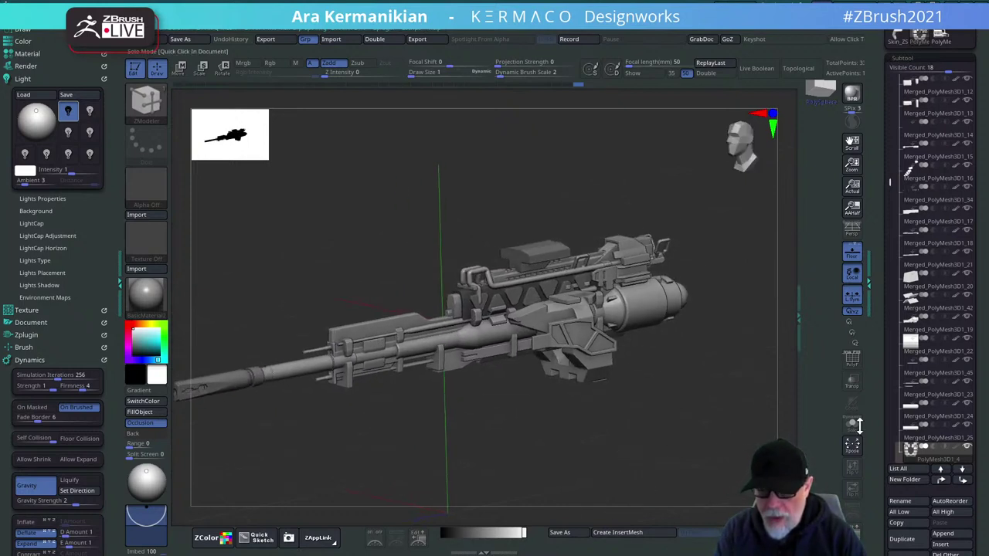
pyautogui.click(851, 358)
pyautogui.click(849, 360)
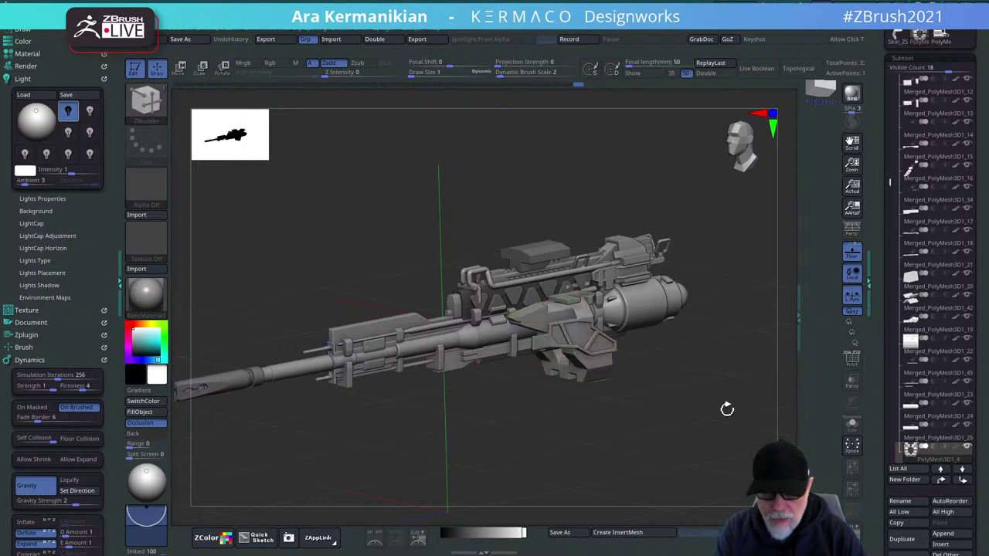
# Make the box-shaped part on top of the gun the active subtool.
pyautogui.hotkey('ctrl', 'g')
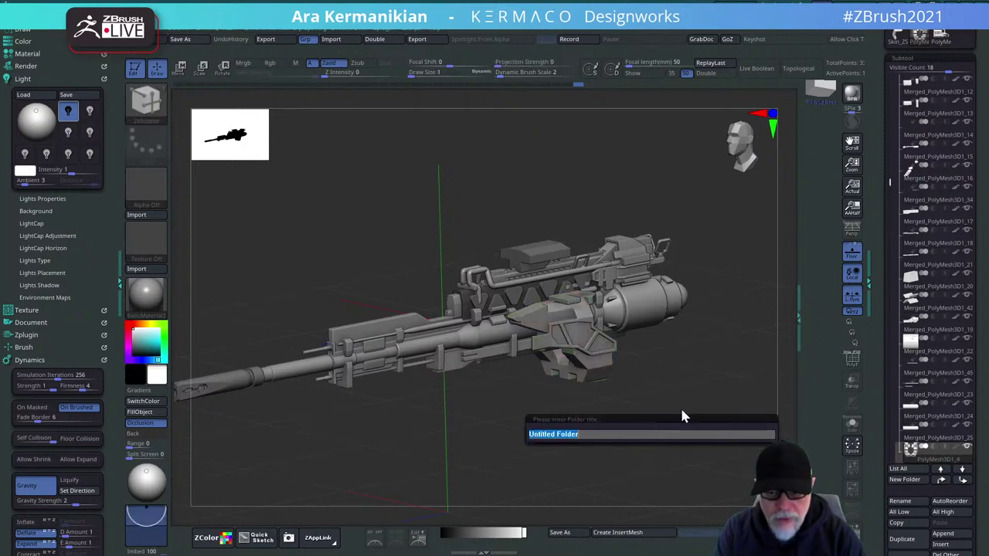
pyautogui.press('Escape')
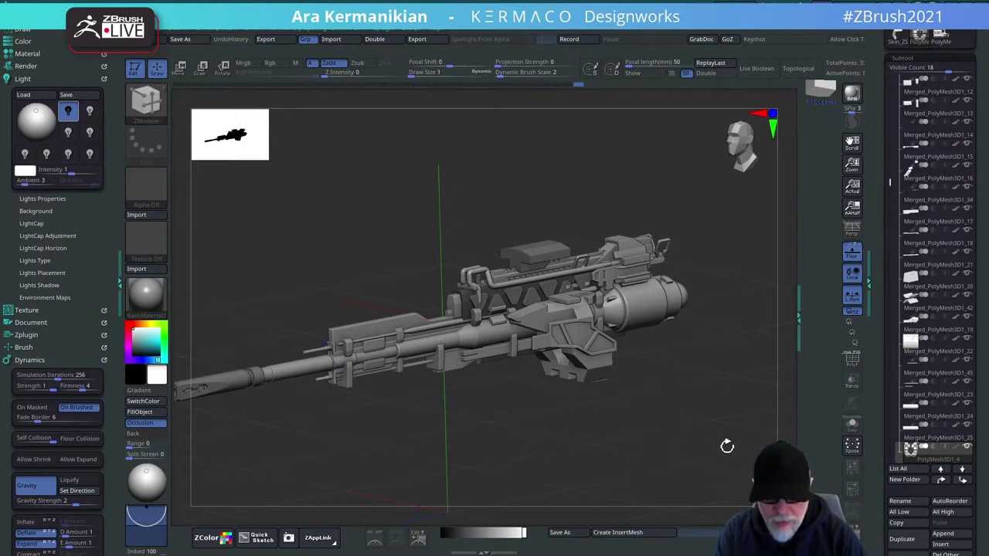
pyautogui.moveTo(727, 445); pyautogui.dragTo(888, 402)
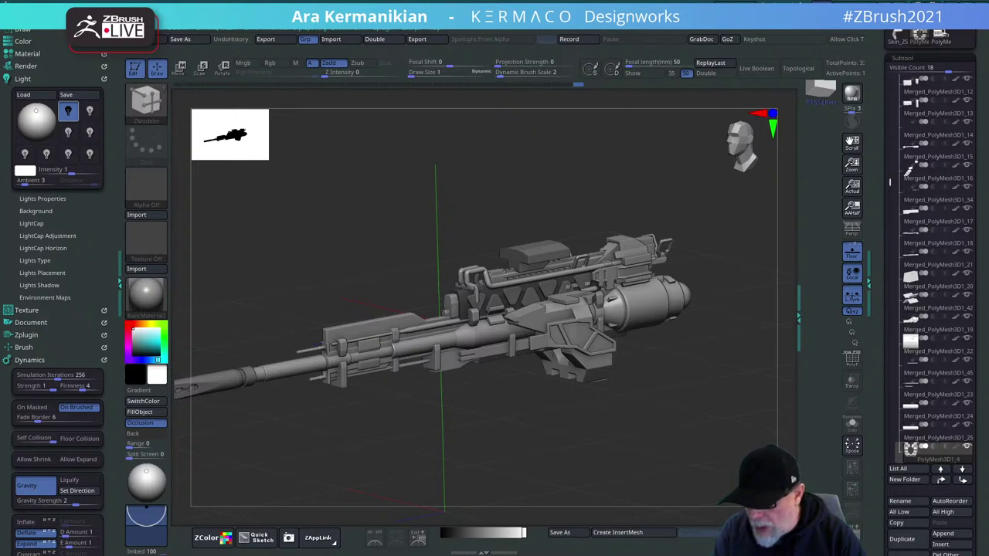
pyautogui.moveTo(709, 430); pyautogui.dragTo(712, 457)
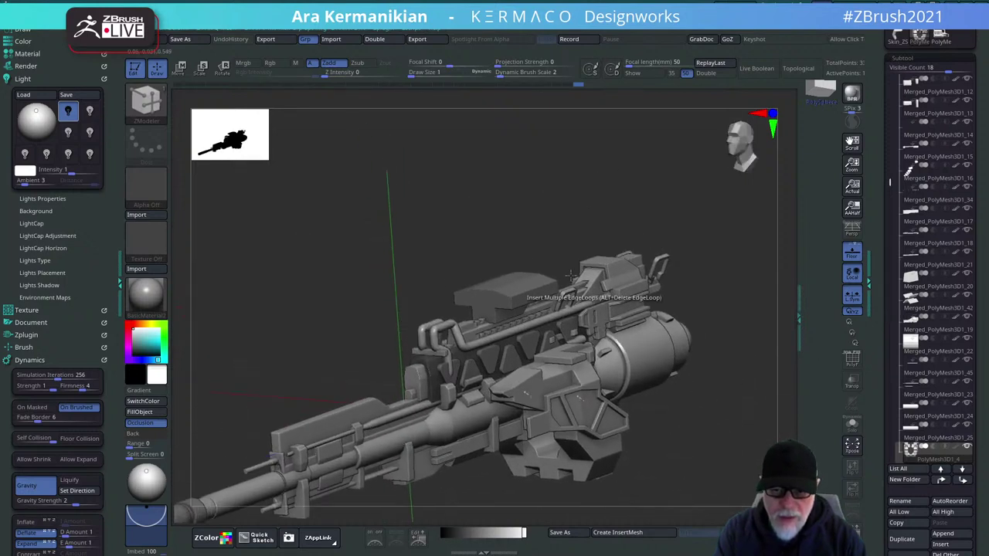
pyautogui.keyDown('alt'); pyautogui.click(511, 290); pyautogui.keyUp('alt')
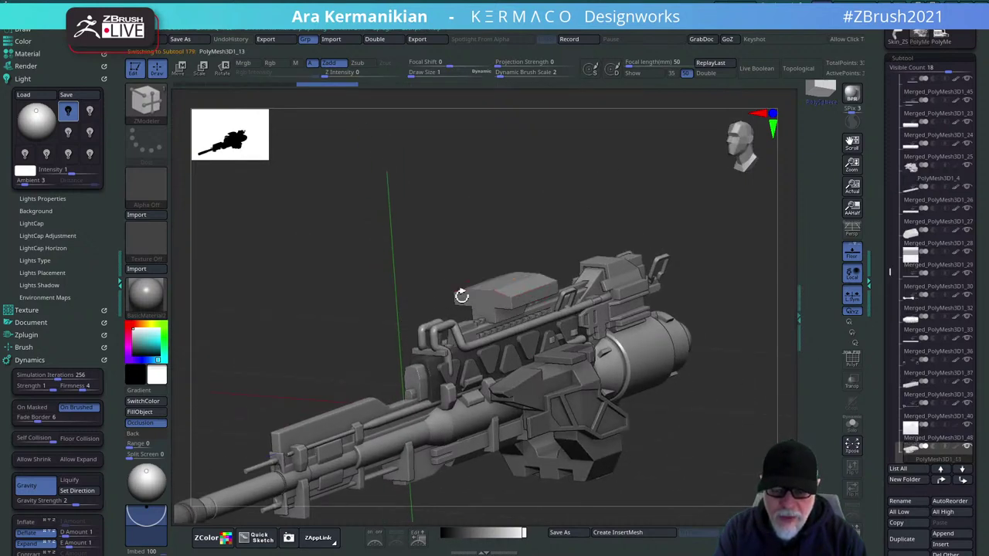
pyautogui.moveTo(727, 412); pyautogui.dragTo(723, 340)
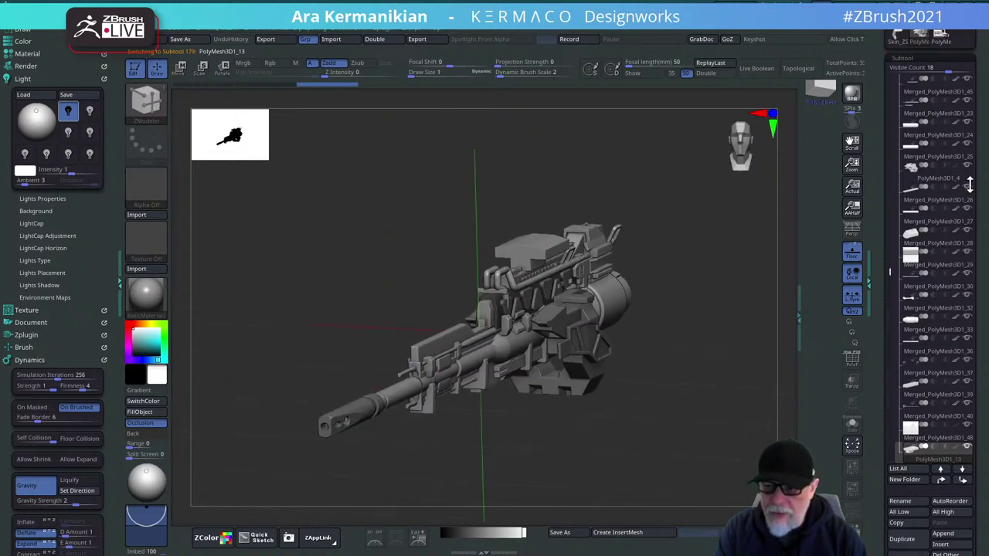
# Collapse the gun centered subtool folder and show the Mech folder together with the gun.
pyautogui.moveTo(881, 164); pyautogui.dragTo(901, 272)
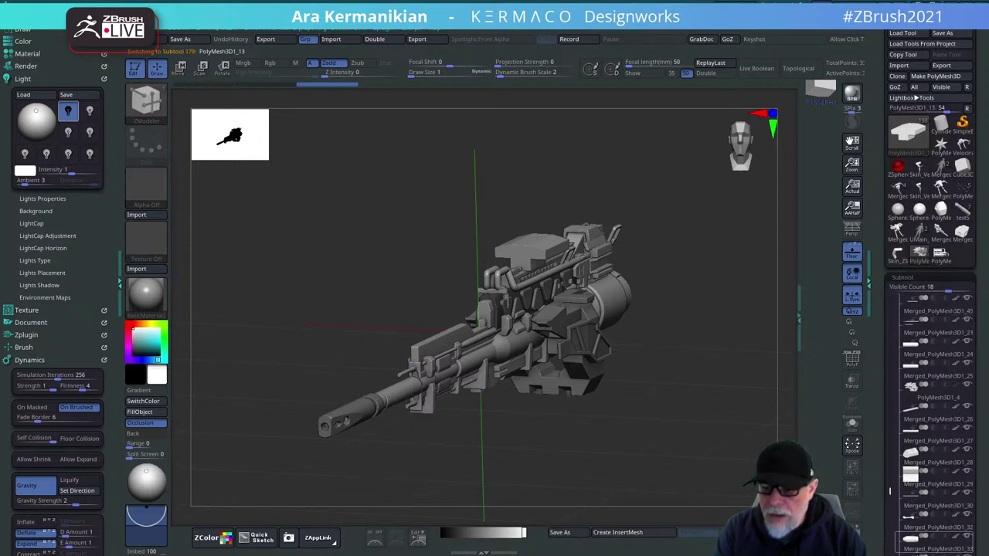
pyautogui.moveTo(888, 459)
pyautogui.mouseDown()
pyautogui.moveTo(887, 320)
pyautogui.moveTo(892, 351)
pyautogui.mouseUp()
pyautogui.click(904, 411)
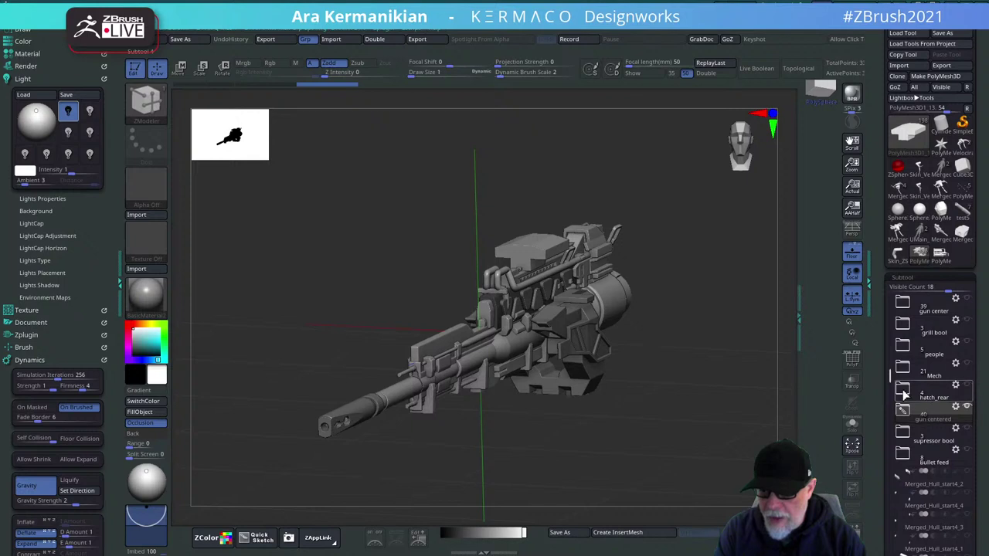
pyautogui.click(972, 363)
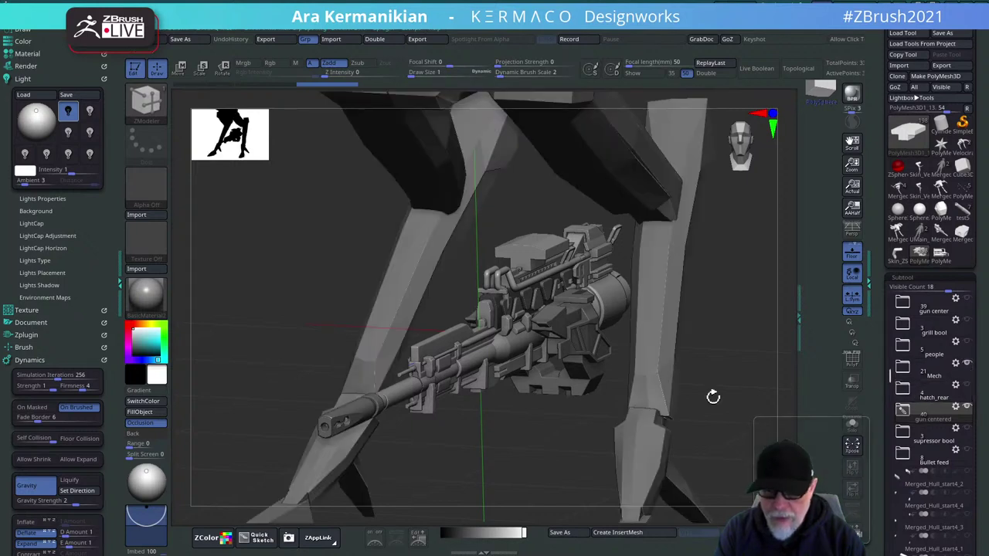
pyautogui.moveTo(713, 395); pyautogui.dragTo(535, 211)
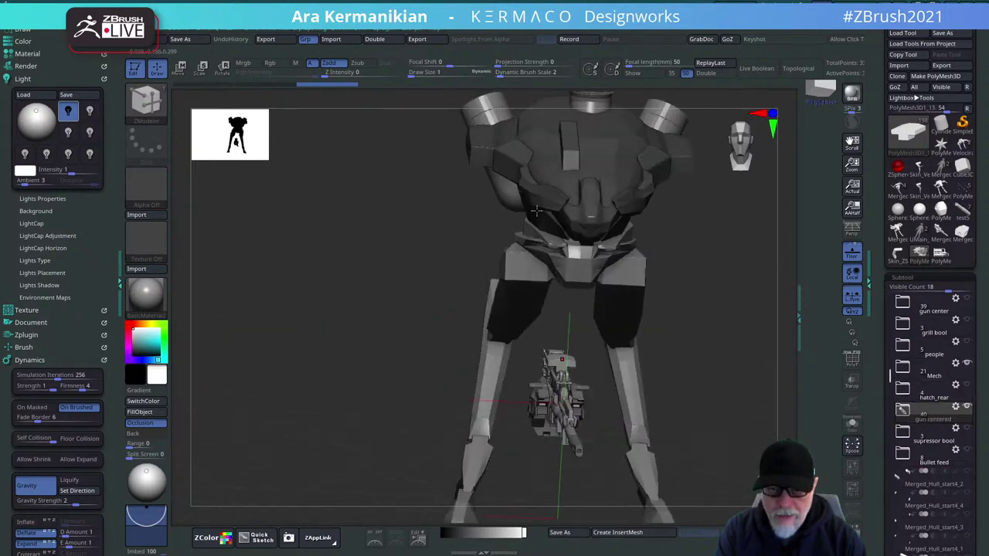
pyautogui.moveTo(721, 260); pyautogui.dragTo(682, 410)
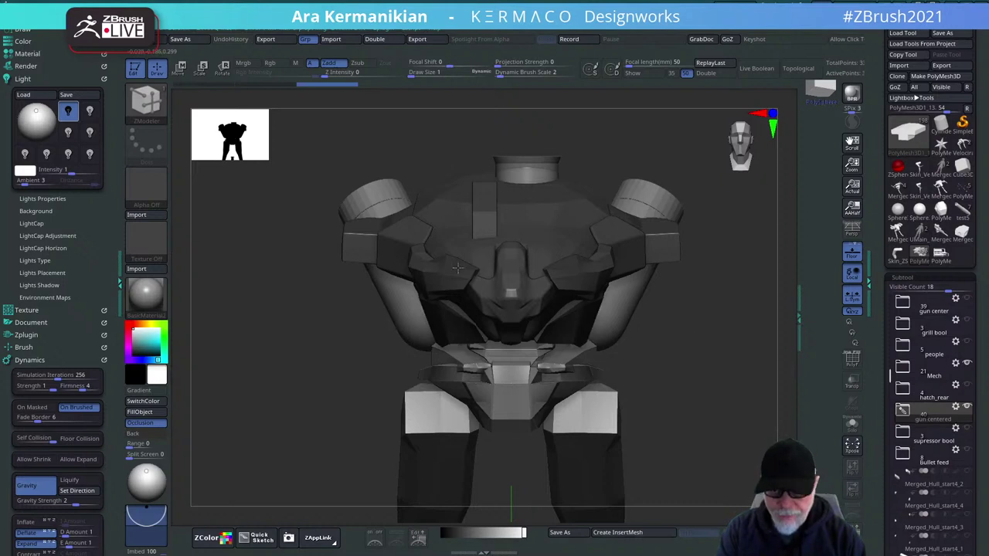
pyautogui.moveTo(678, 335); pyautogui.dragTo(683, 352)
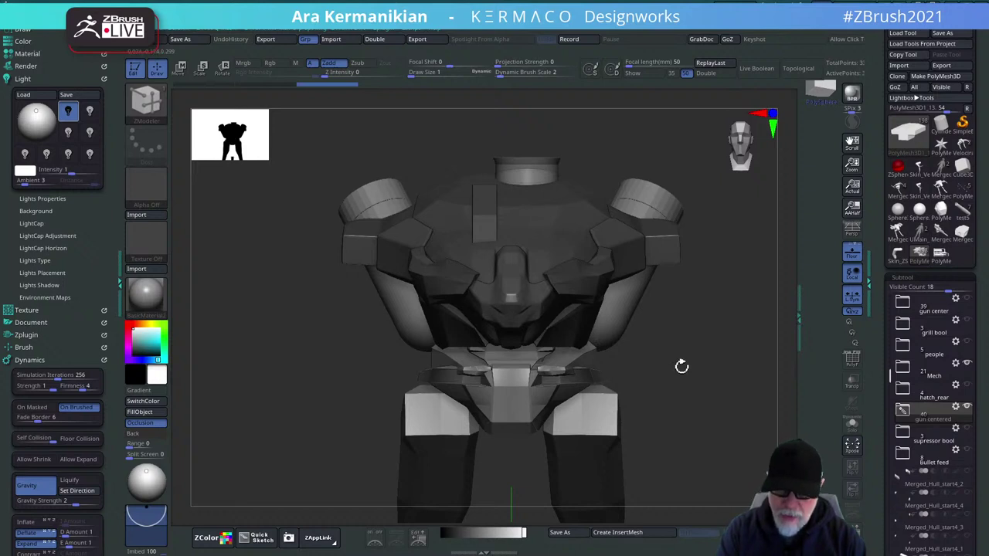
pyautogui.moveTo(681, 366); pyautogui.dragTo(705, 368)
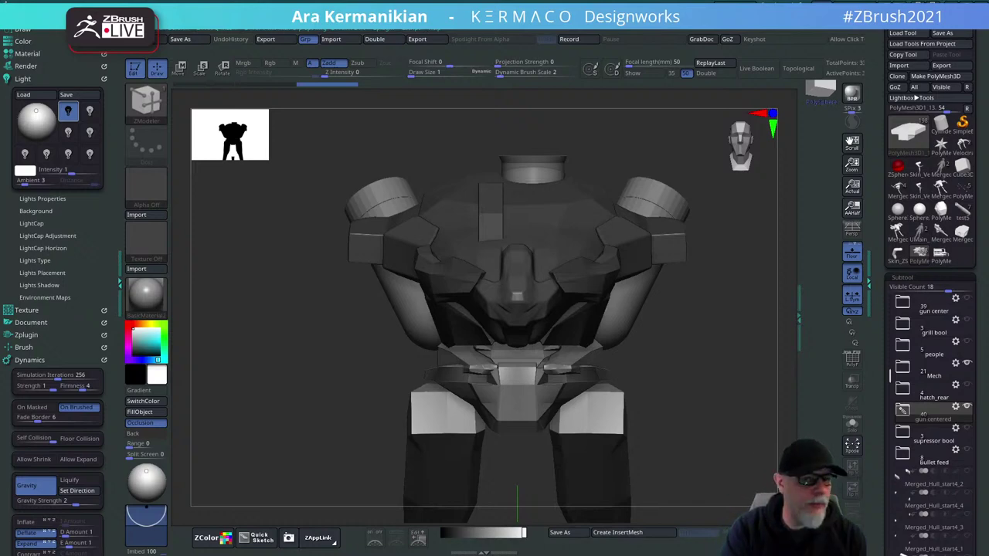
# Switch to the browser and revisit the presenter page and the Pixologic ZBrush YouTube channel.
pyautogui.moveTo(246, 111); pyautogui.dragTo(300, 2)
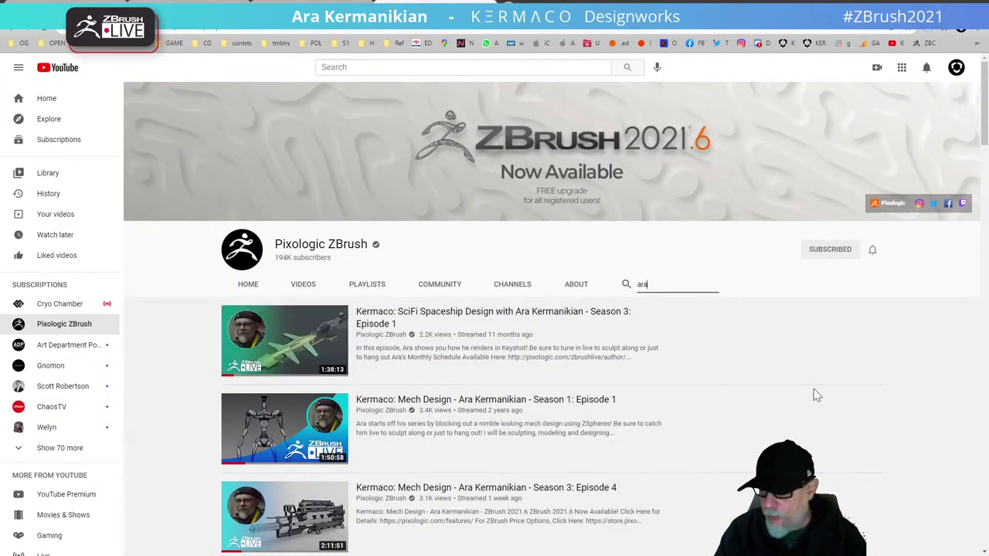
pyautogui.click(317, 8)
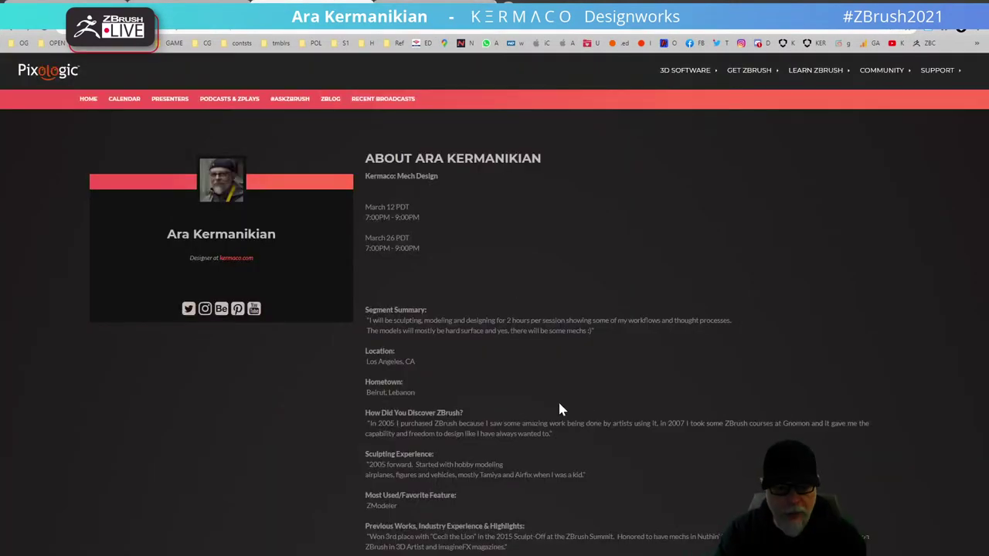
pyautogui.hotkey('ctrl', 'f')
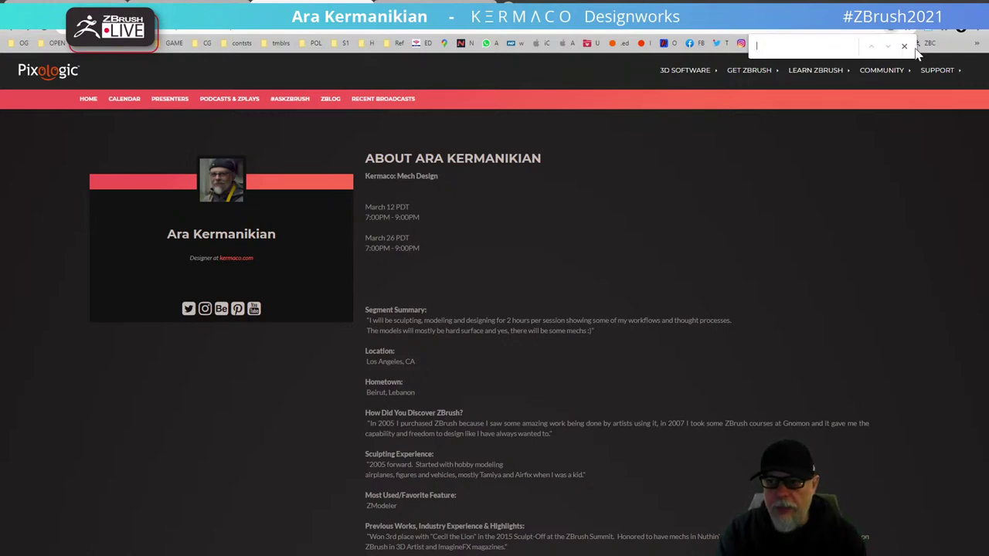
pyautogui.click(904, 47)
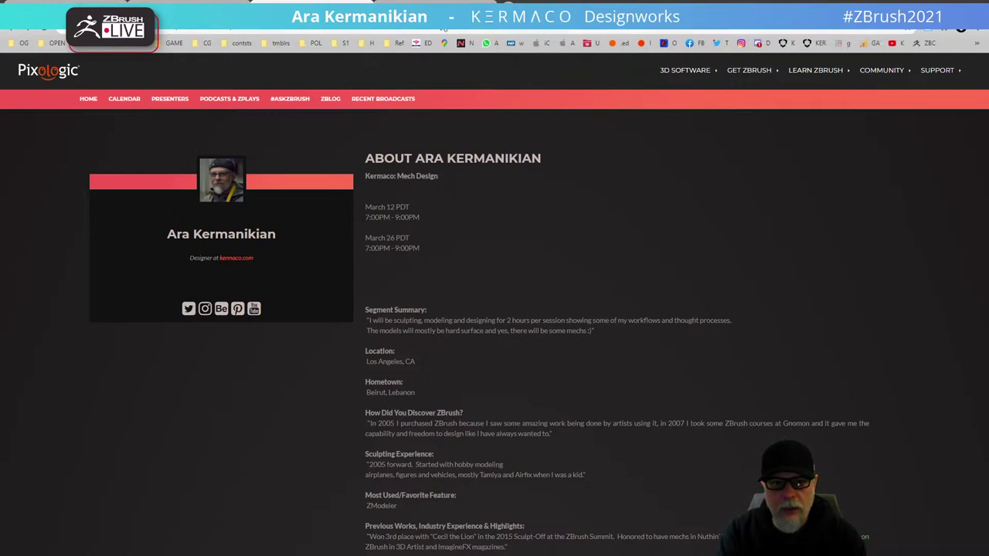
pyautogui.hotkey('ctrl', 'shift', 'Tab')
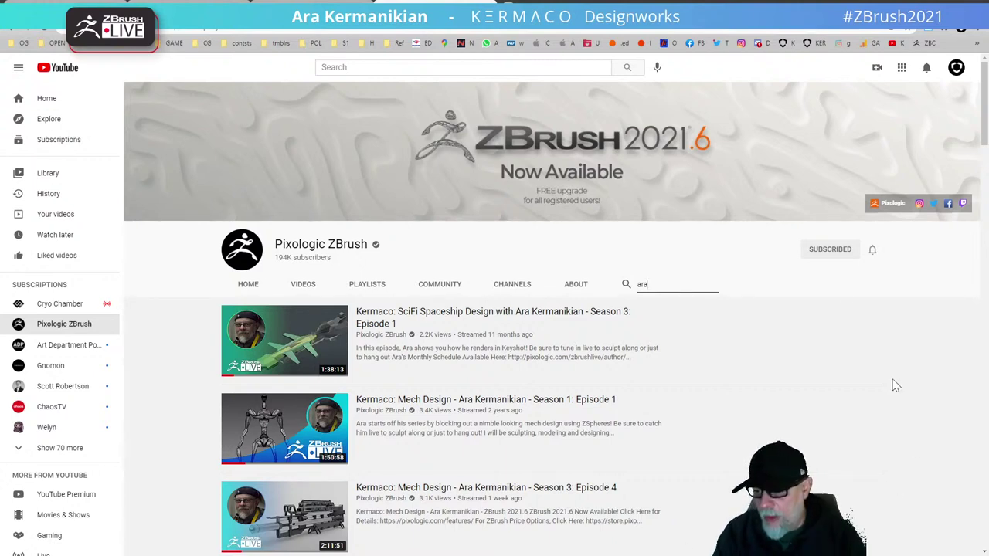
# Switch back to ZBrush and examine the gun's size and position against the mech's legs from the side and front.
pyautogui.moveTo(719, 8); pyautogui.dragTo(1, 278)
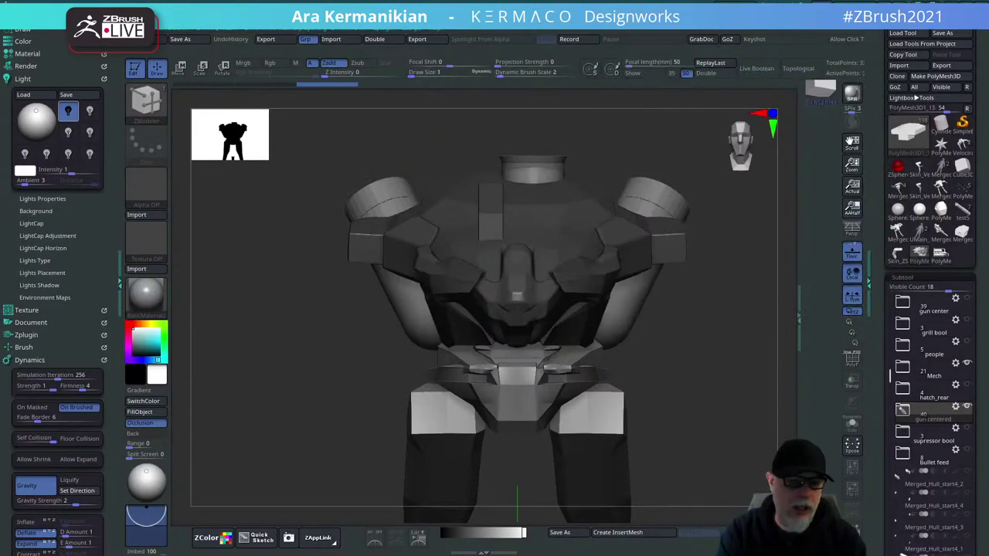
pyautogui.moveTo(759, 388); pyautogui.dragTo(421, 447)
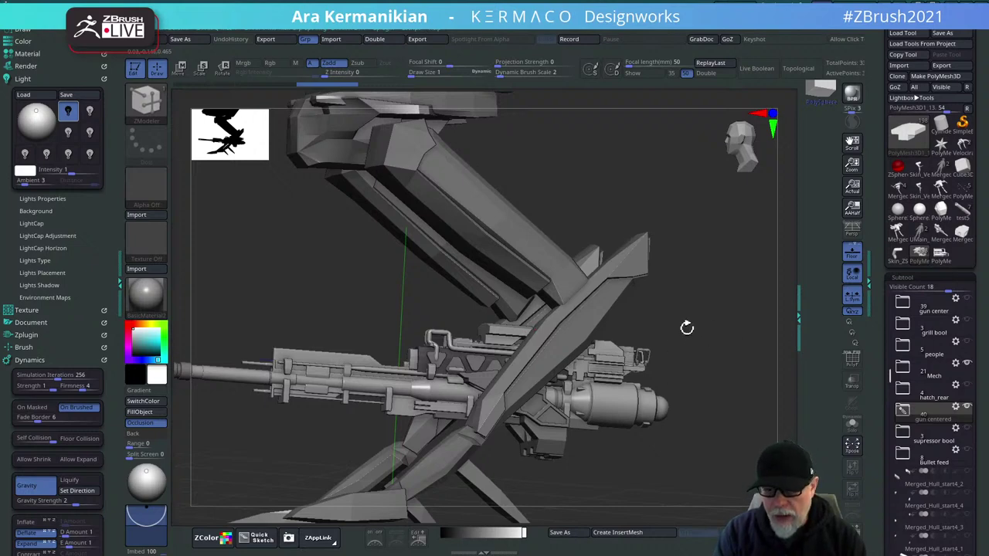
pyautogui.moveTo(687, 327); pyautogui.dragTo(660, 260)
pyautogui.keyDown('alt'); pyautogui.moveTo(655, 320); pyautogui.dragTo(575, 331); pyautogui.keyUp('alt')
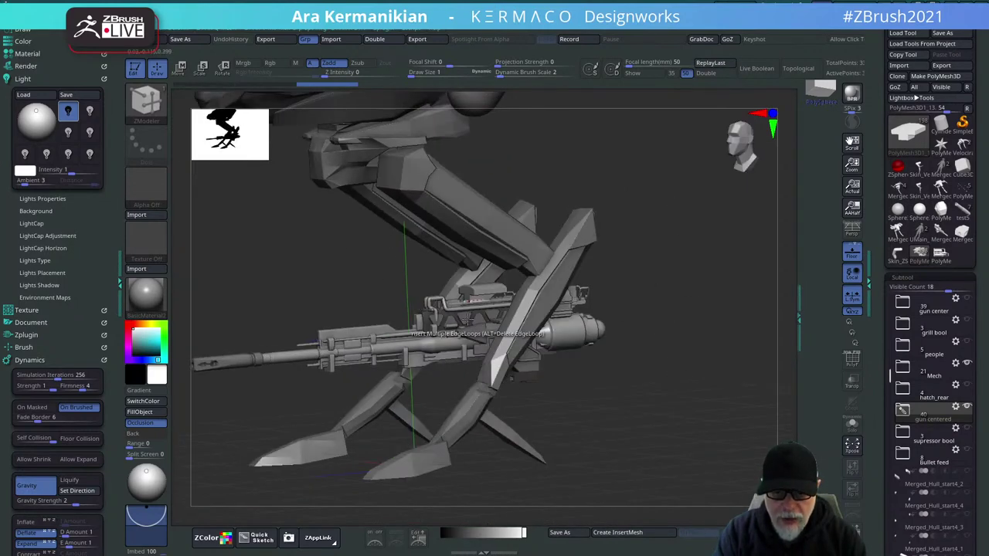
pyautogui.moveTo(645, 343); pyautogui.dragTo(700, 376)
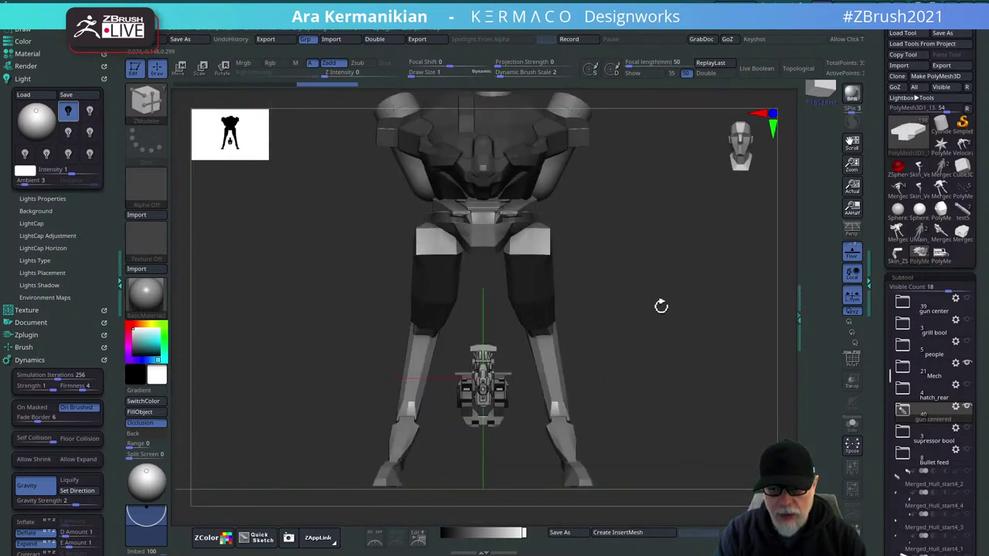
# Expand the gun centered subtool folder and hide the Mech folder to isolate the gun.
pyautogui.moveTo(672, 323); pyautogui.dragTo(721, 340)
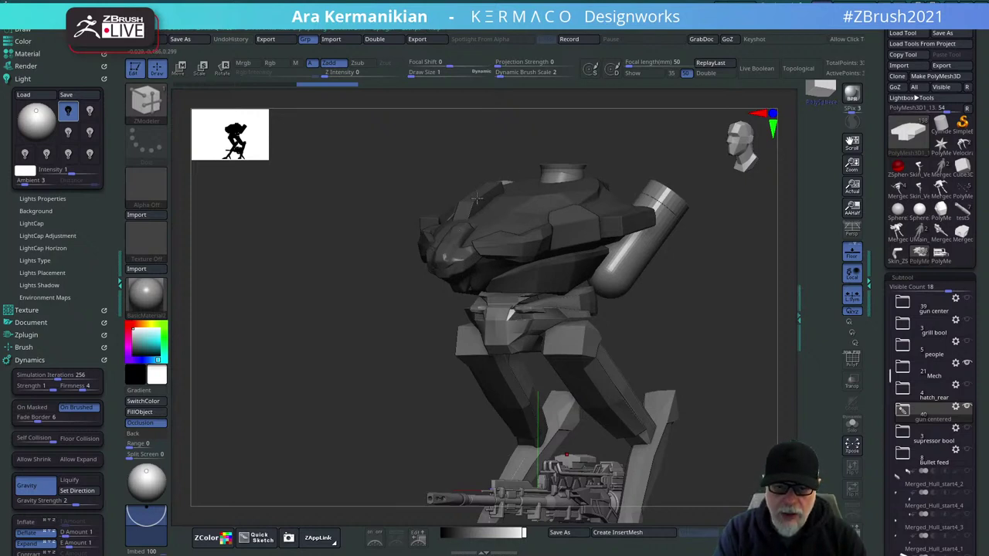
pyautogui.moveTo(373, 208); pyautogui.dragTo(516, 196)
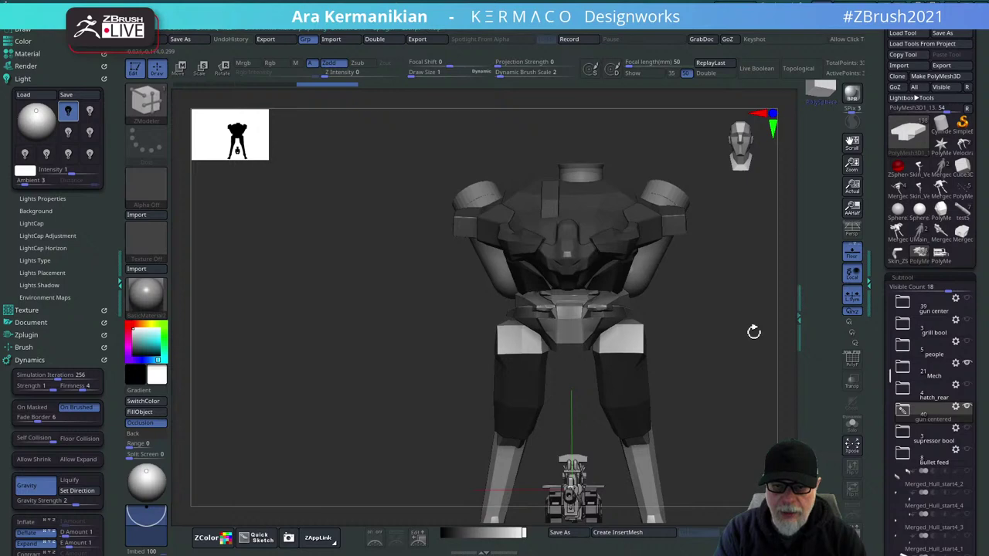
pyautogui.moveTo(753, 333); pyautogui.dragTo(572, 359)
pyautogui.moveTo(718, 345); pyautogui.dragTo(867, 294)
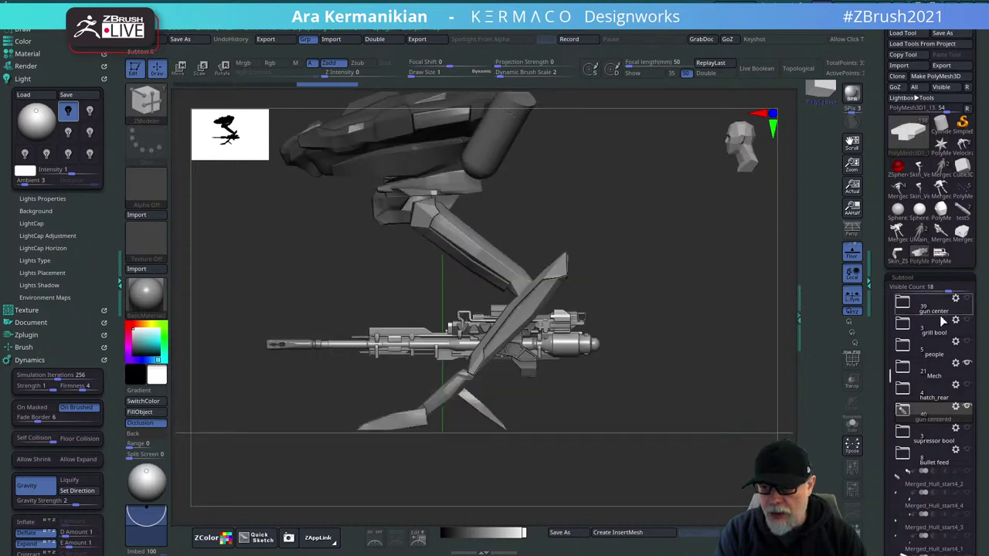
pyautogui.moveTo(887, 374); pyautogui.dragTo(883, 348)
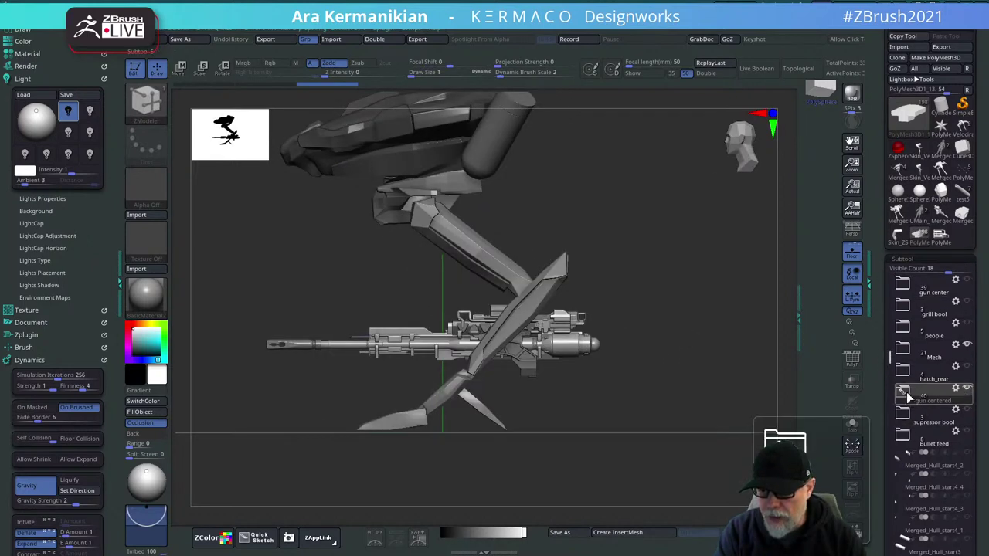
pyautogui.click(904, 392)
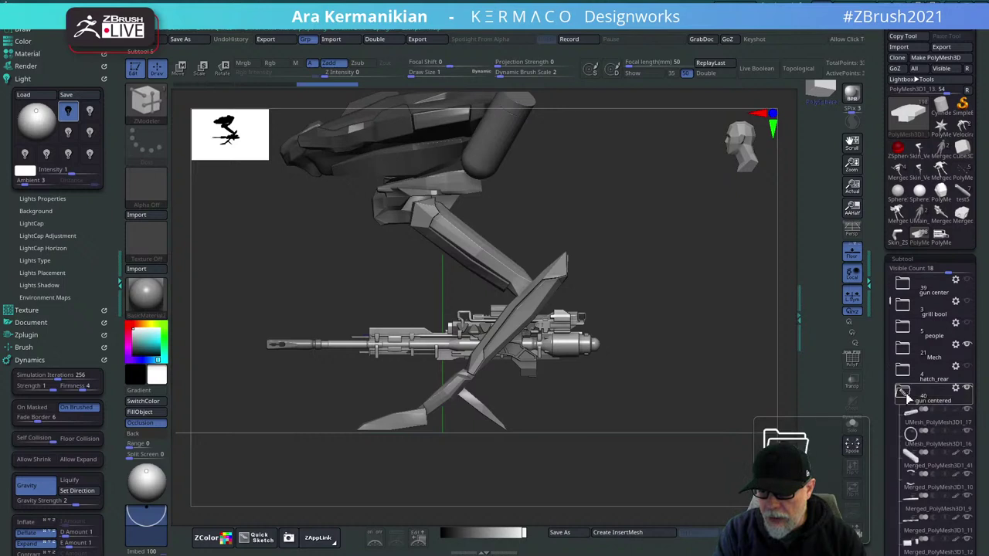
pyautogui.click(967, 345)
# Insert a ZSphere as a new subtool after the box-shaped part in the gun centered folder.
pyautogui.moveTo(698, 384); pyautogui.dragTo(673, 318)
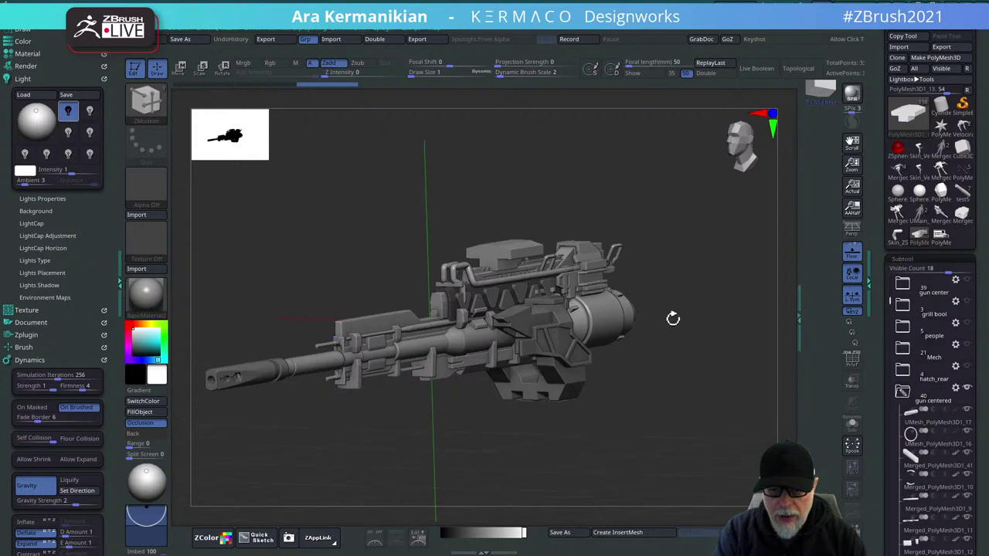
pyautogui.moveTo(688, 392); pyautogui.dragTo(598, 372)
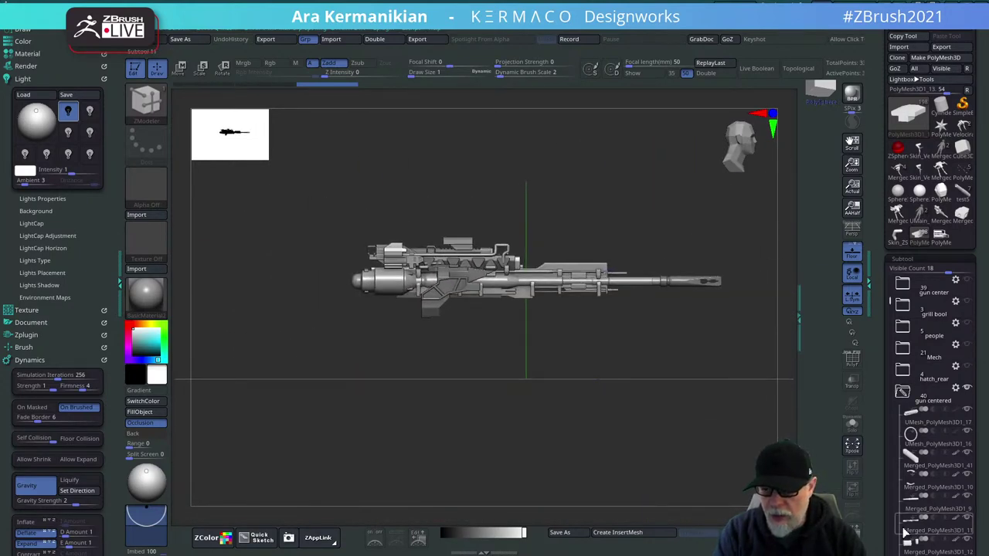
pyautogui.moveTo(889, 408); pyautogui.dragTo(922, 516)
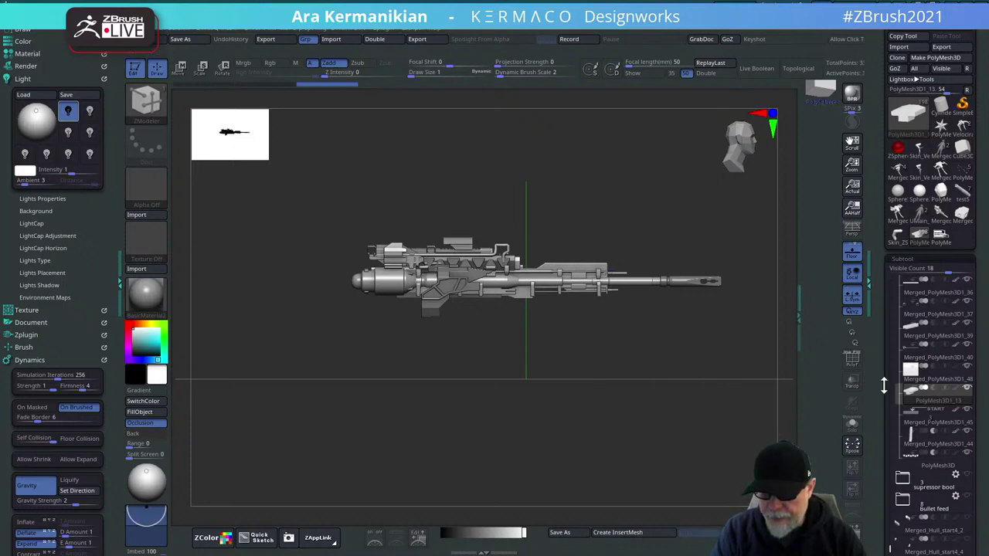
pyautogui.scroll(-5, 875, 400)
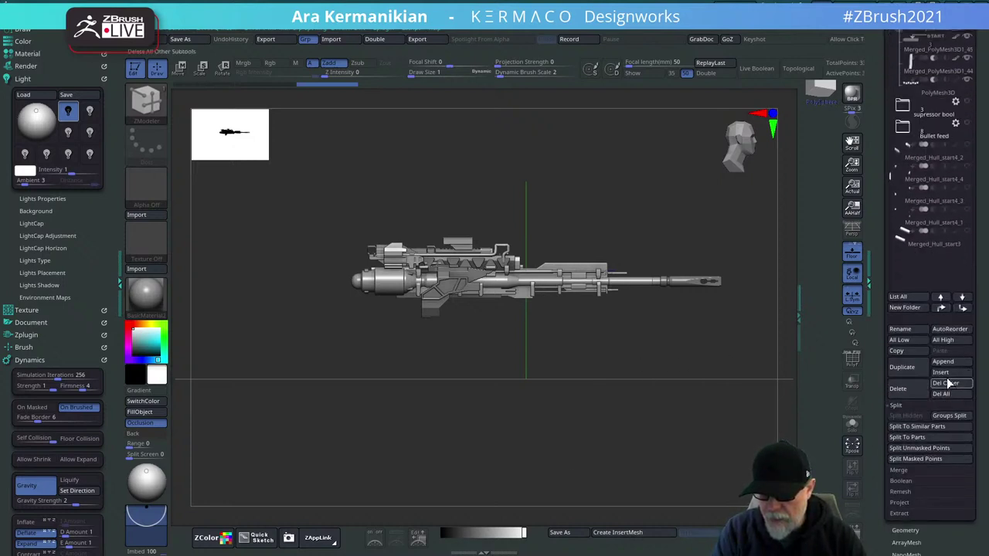
pyautogui.click(941, 372)
pyautogui.click(855, 408)
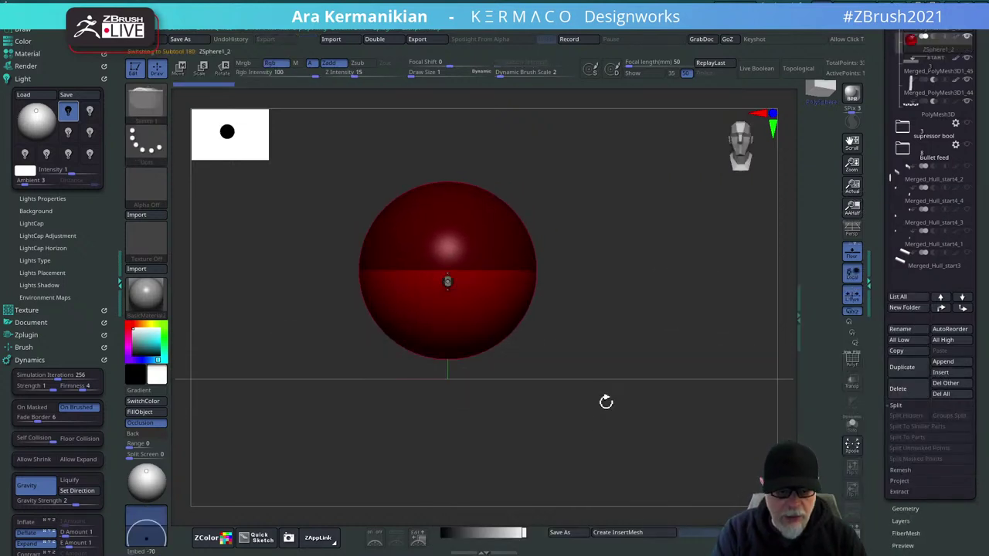
# Scale the ZSphere down until it is slightly smaller than the gun barrel's thickness.
pyautogui.press('e')
pyautogui.keyDown('alt'); pyautogui.moveTo(624, 235); pyautogui.dragTo(691, 249); pyautogui.keyUp('alt')
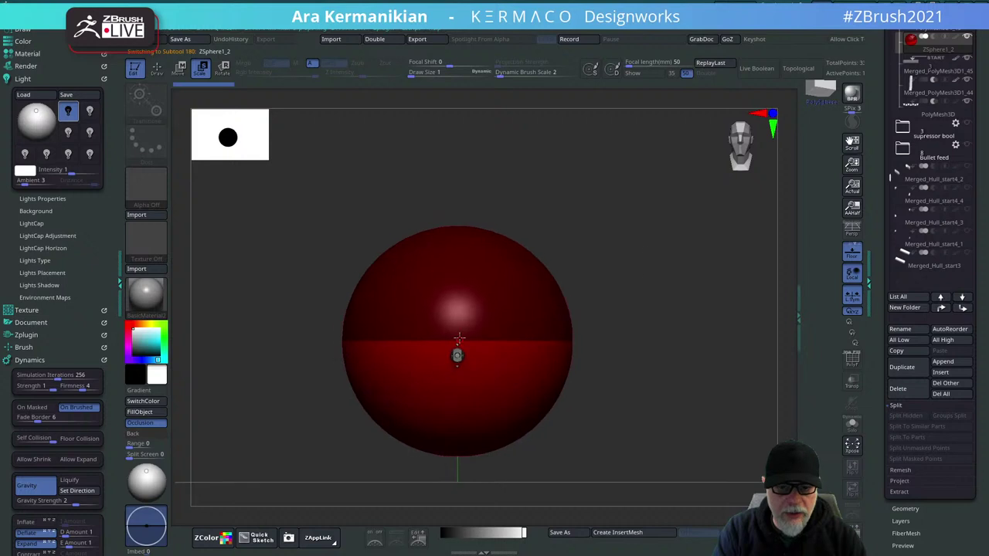
pyautogui.moveTo(485, 323); pyautogui.dragTo(506, 17)
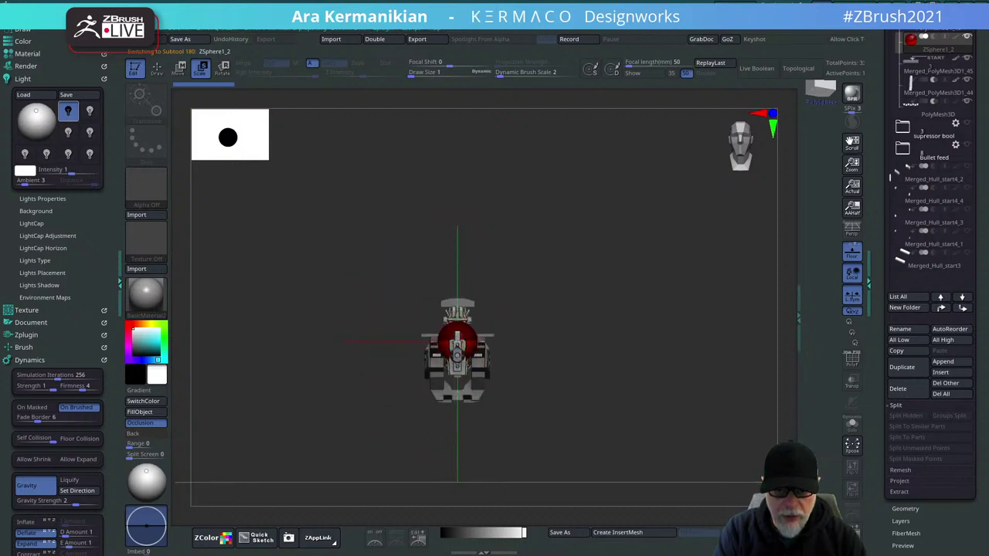
pyautogui.keyDown('shift'); pyautogui.moveTo(654, 309); pyautogui.dragTo(570, 306); pyautogui.keyUp('shift')
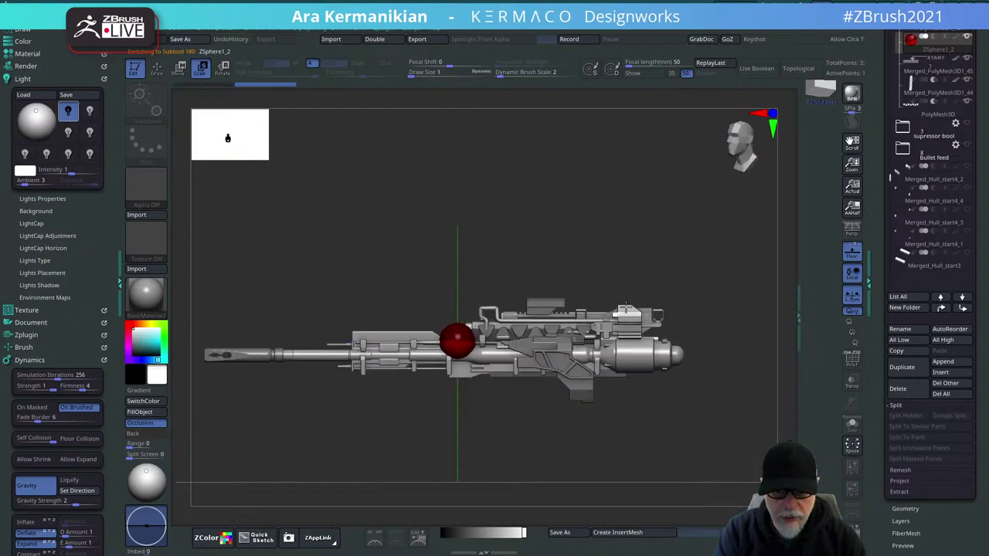
pyautogui.keyDown('alt'); pyautogui.moveTo(552, 214); pyautogui.dragTo(586, 286); pyautogui.keyUp('alt')
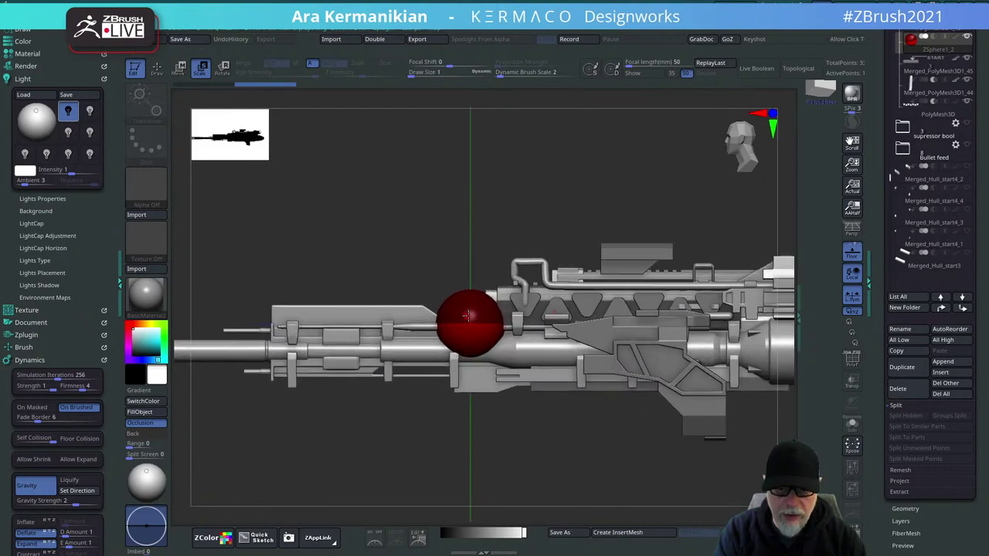
pyautogui.moveTo(468, 316); pyautogui.dragTo(471, 340)
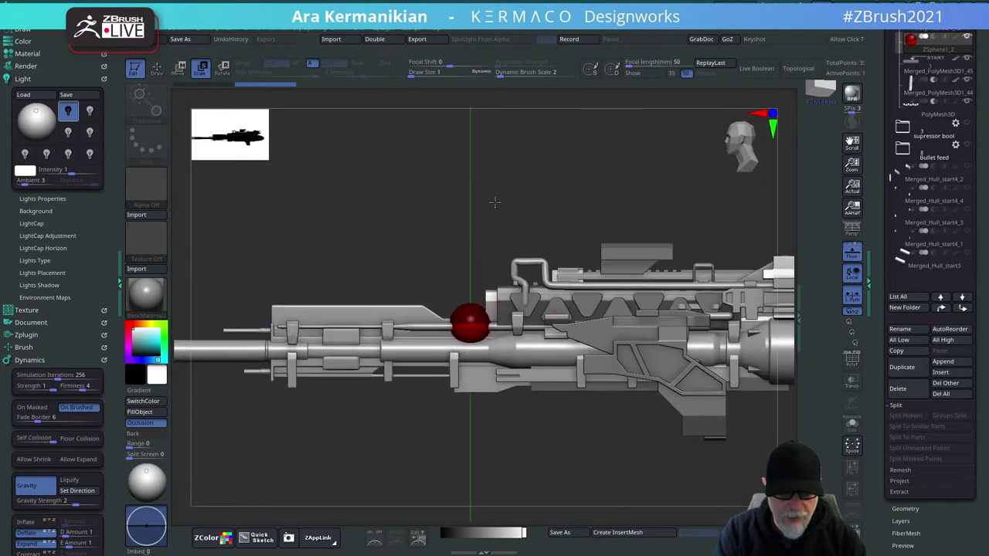
pyautogui.moveTo(504, 199); pyautogui.dragTo(550, 143)
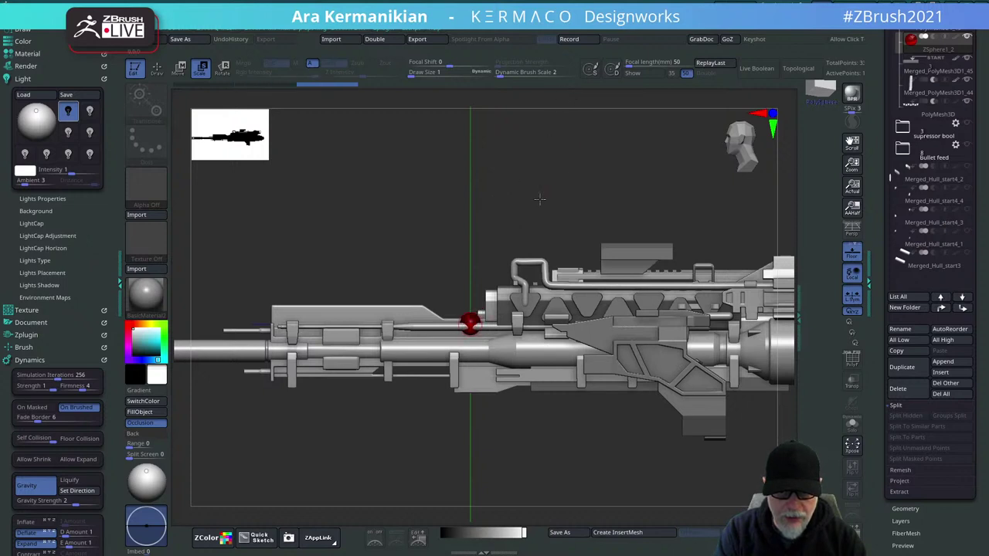
# Move the ZSphere below the gun body, just in front of the blocky lower housing.
pyautogui.press('w')
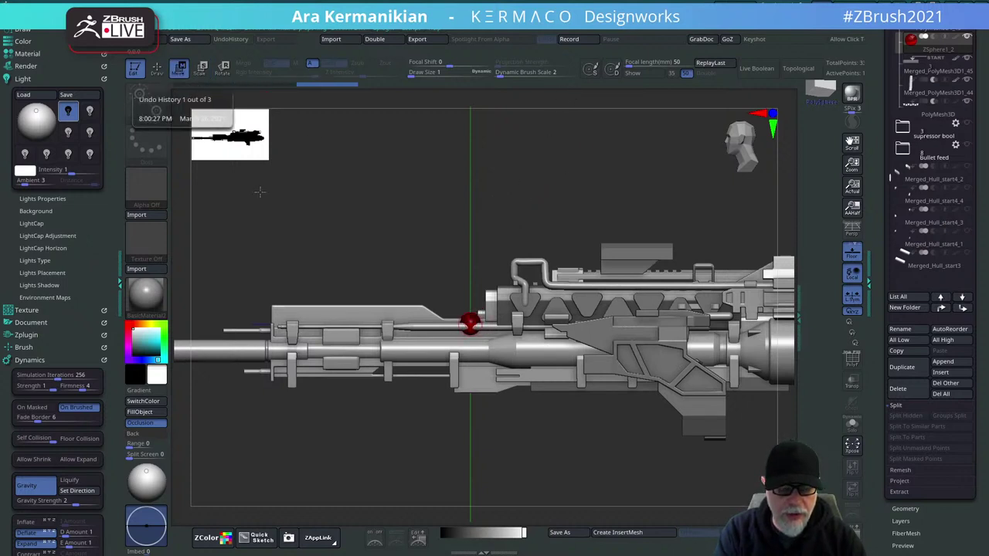
pyautogui.moveTo(417, 212); pyautogui.dragTo(519, 207)
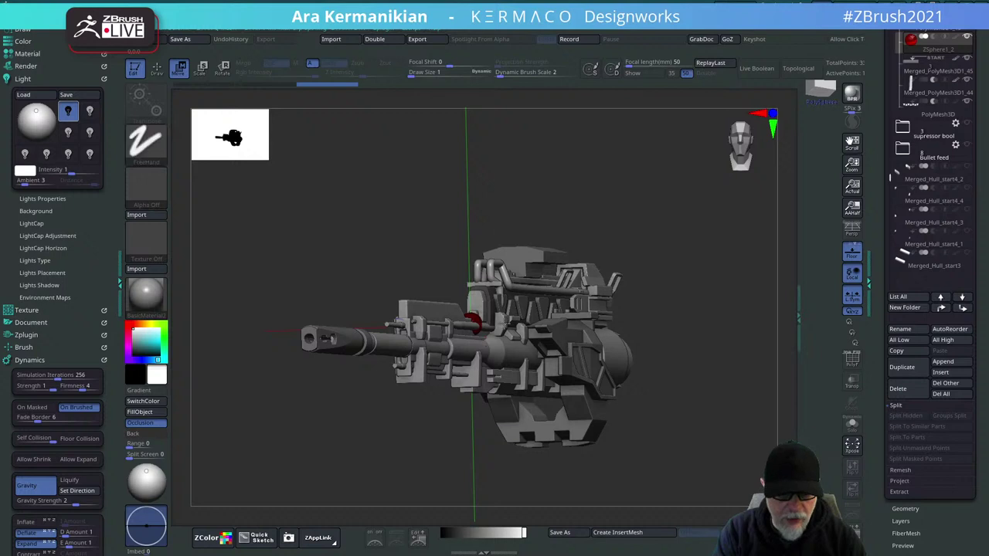
pyautogui.press('b')
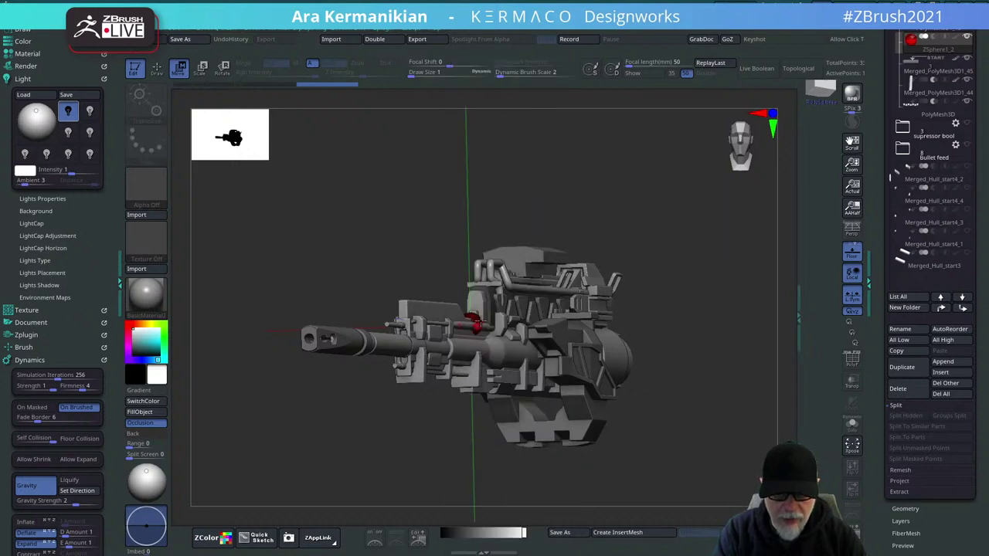
pyautogui.moveTo(473, 321); pyautogui.dragTo(477, 414)
pyautogui.keyDown('shift'); pyautogui.moveTo(737, 455); pyautogui.dragTo(695, 457); pyautogui.keyUp('shift')
pyautogui.keyDown('alt'); pyautogui.moveTo(572, 463); pyautogui.dragTo(419, 375); pyautogui.keyUp('alt')
pyautogui.moveTo(505, 456)
pyautogui.mouseDown()
pyautogui.moveTo(559, 448)
pyautogui.moveTo(640, 391)
pyautogui.moveTo(645, 400)
pyautogui.moveTo(597, 388)
pyautogui.mouseUp()
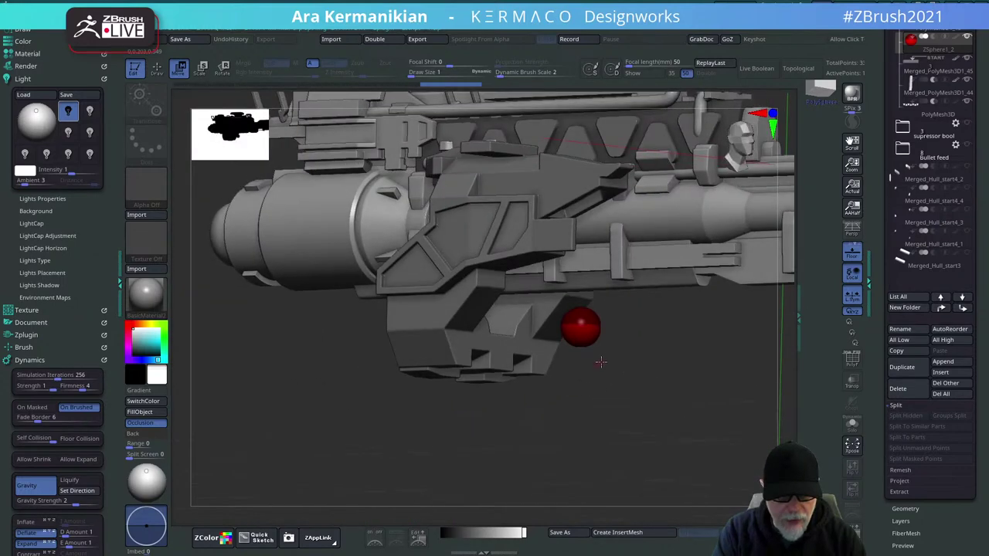
# Try drawing a child ZSphere on the side of the first one below the gun.
pyautogui.press('q')
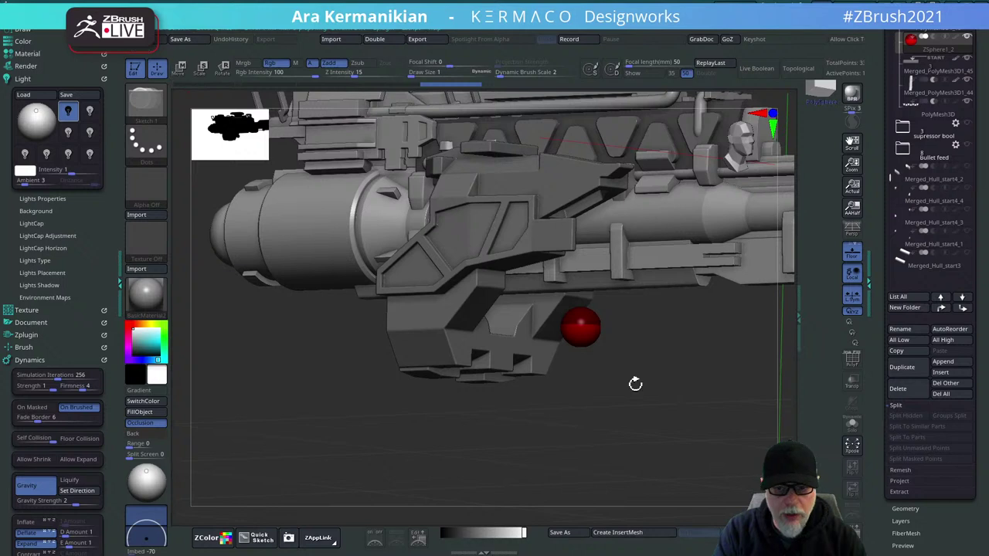
pyautogui.moveTo(676, 375); pyautogui.dragTo(662, 316)
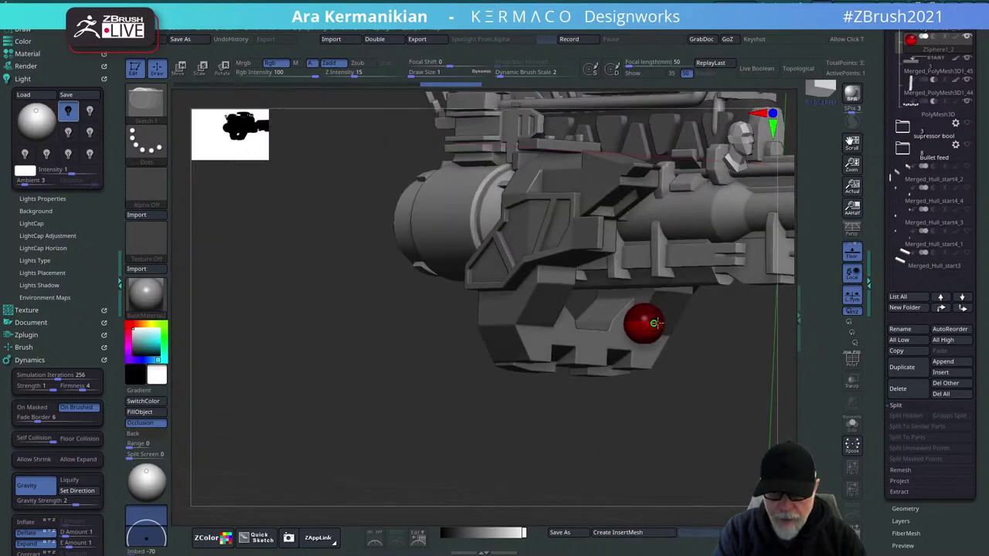
pyautogui.moveTo(653, 323); pyautogui.dragTo(665, 331)
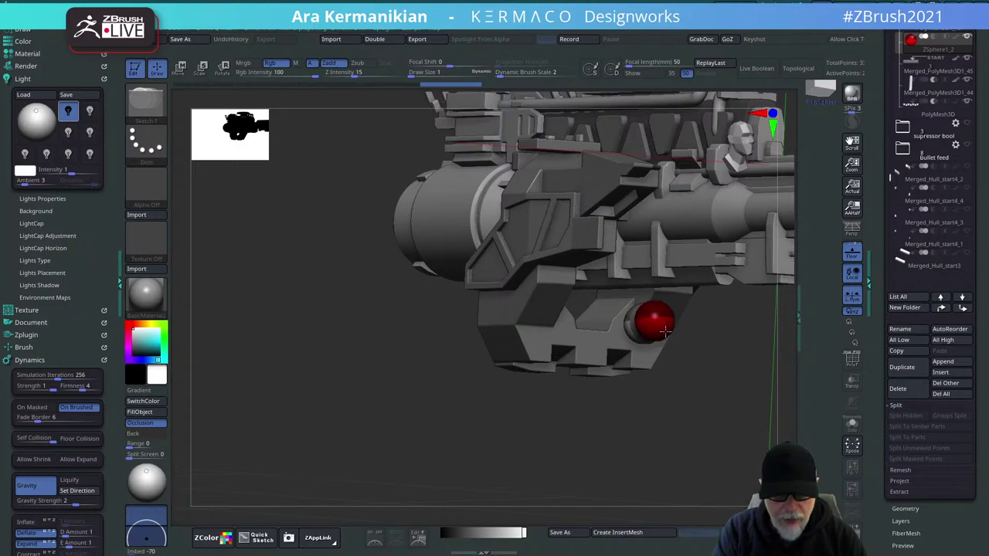
pyautogui.moveTo(698, 393); pyautogui.dragTo(629, 333)
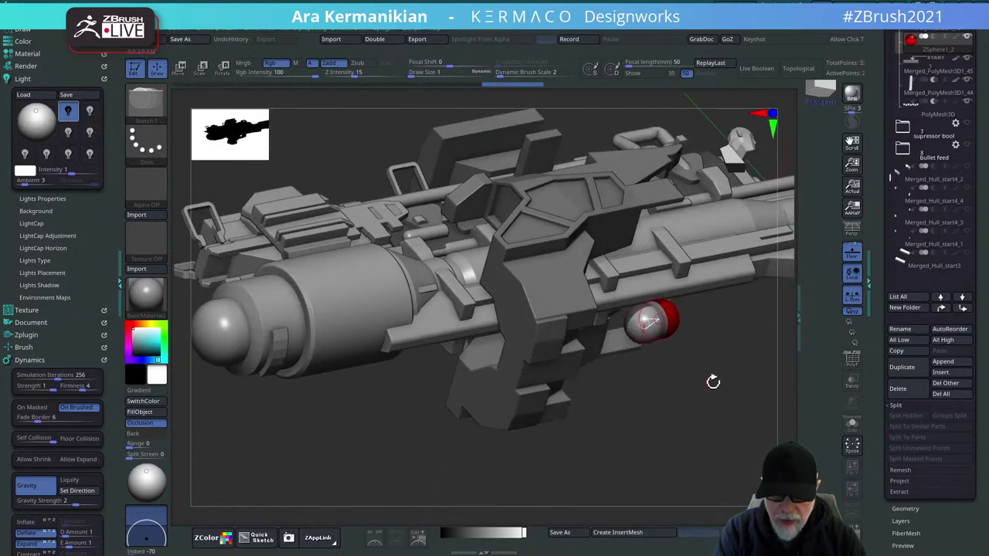
pyautogui.moveTo(713, 382); pyautogui.dragTo(693, 424)
pyautogui.moveTo(695, 381); pyautogui.dragTo(721, 406)
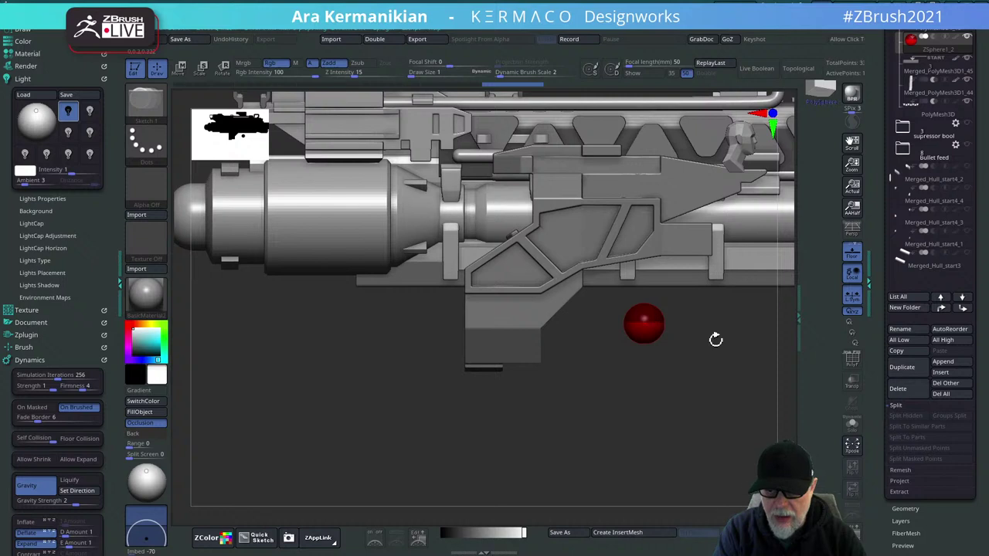
# Toggle Z symmetry for the ZSphere and try again to draw a child sphere from its side.
pyautogui.press('space')
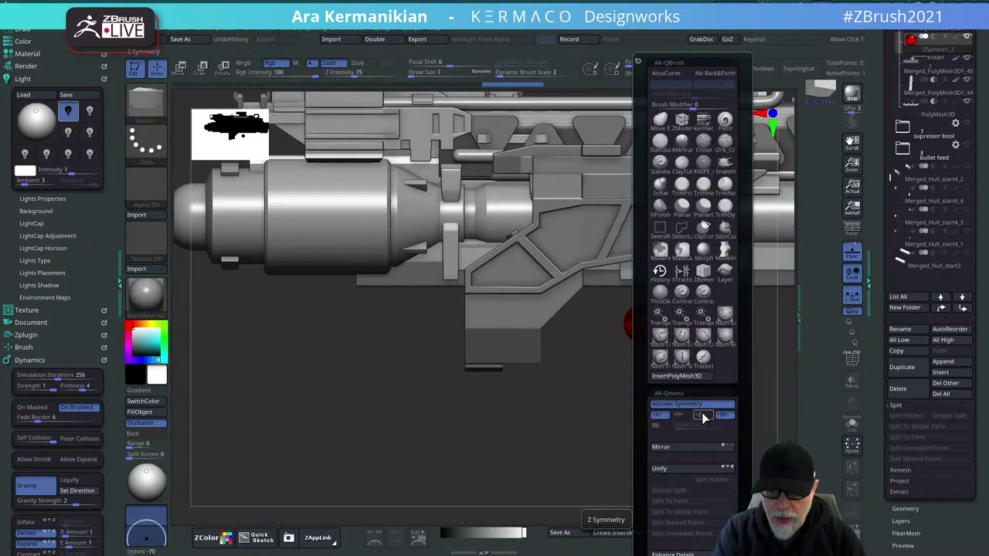
pyautogui.click(702, 416)
pyautogui.moveTo(599, 419); pyautogui.dragTo(571, 416)
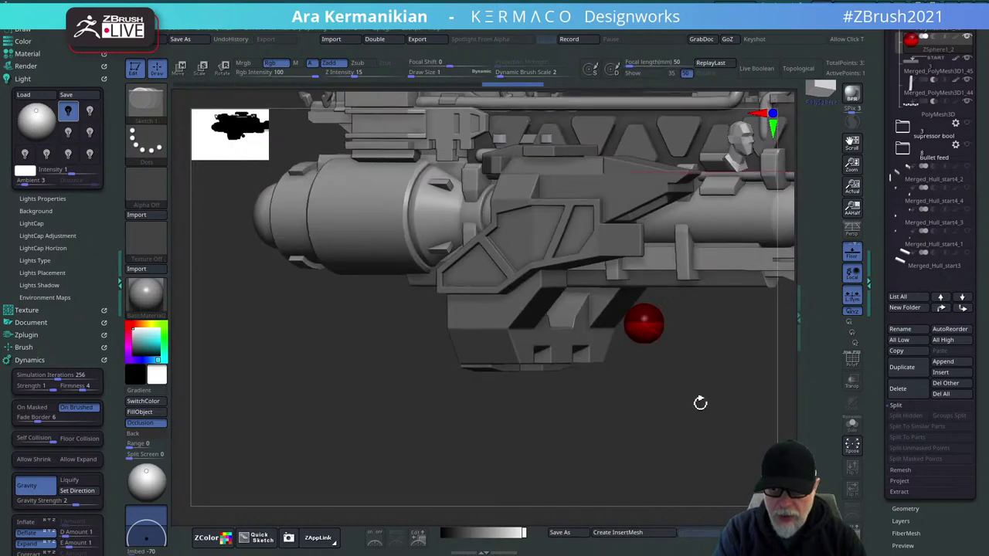
pyautogui.keyDown('shift'); pyautogui.moveTo(700, 402); pyautogui.dragTo(687, 400); pyautogui.keyUp('shift')
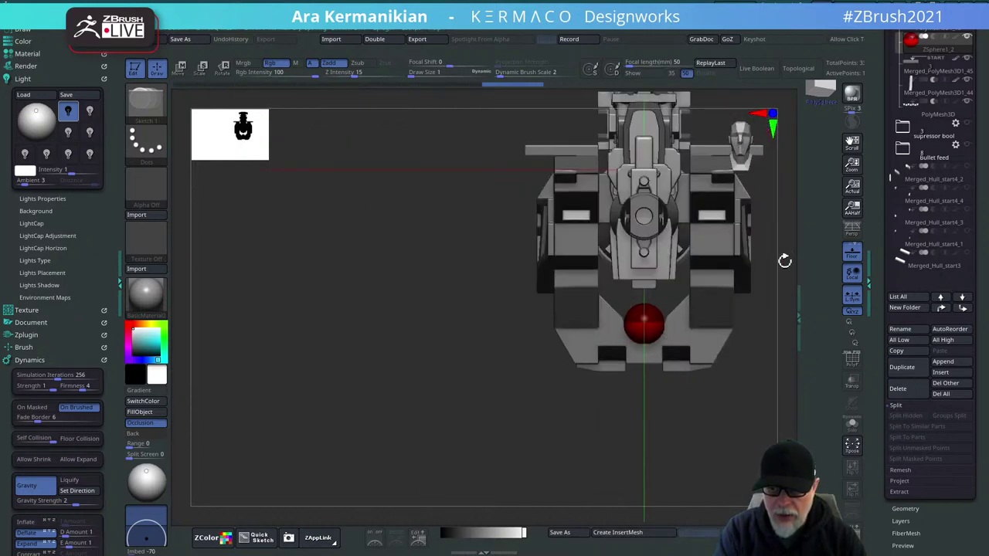
pyautogui.keyDown('alt'); pyautogui.moveTo(786, 142); pyautogui.dragTo(690, 163); pyautogui.keyUp('alt')
pyautogui.moveTo(760, 234); pyautogui.dragTo(865, 226)
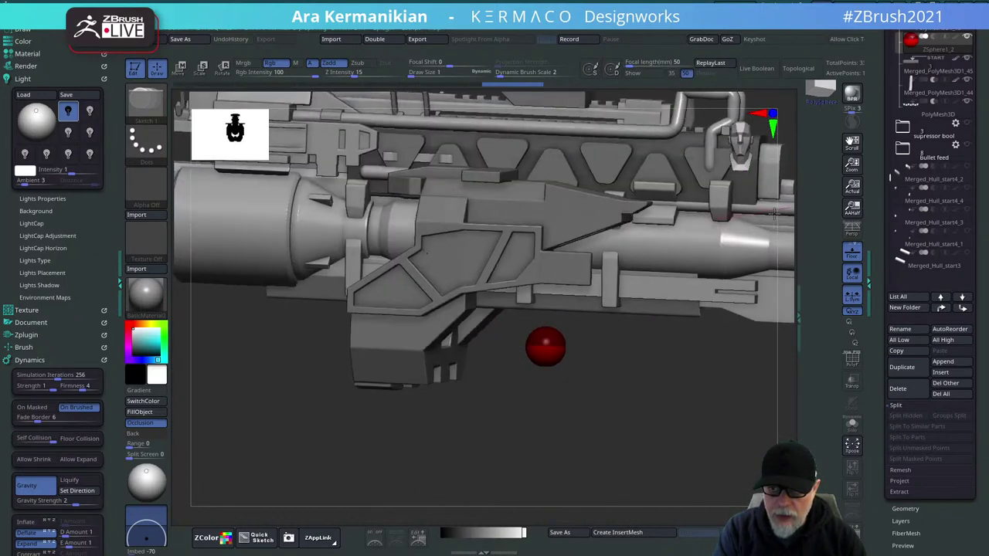
pyautogui.moveTo(618, 395); pyautogui.dragTo(567, 362)
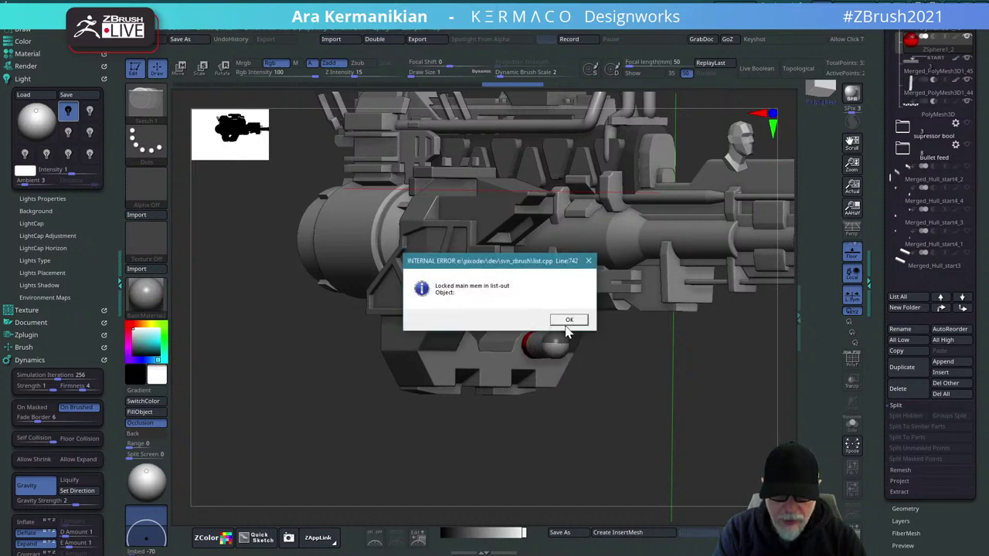
# Dismiss the internal error, restart ZBrush and open the QuickSave project QS_3957.zpr.
pyautogui.click(568, 321)
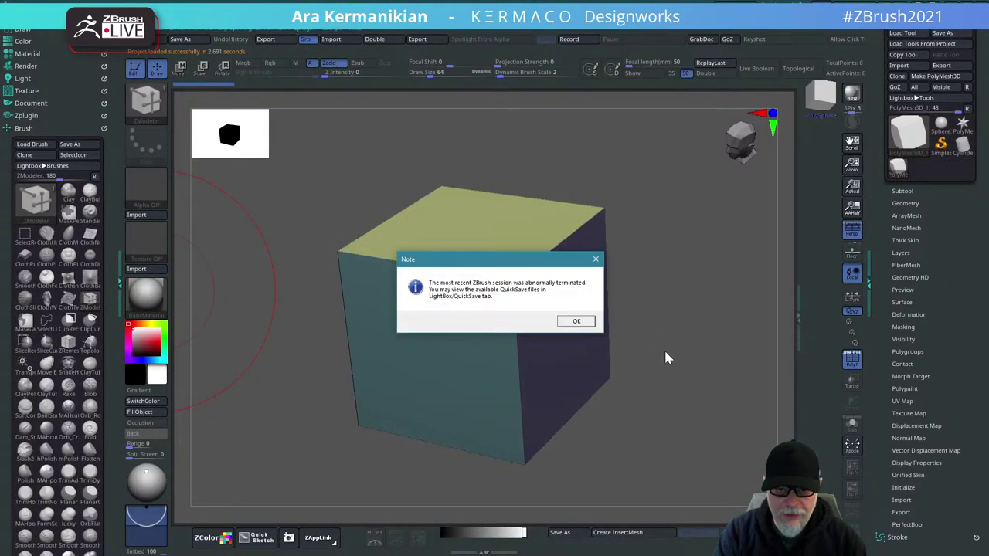
pyautogui.click(577, 323)
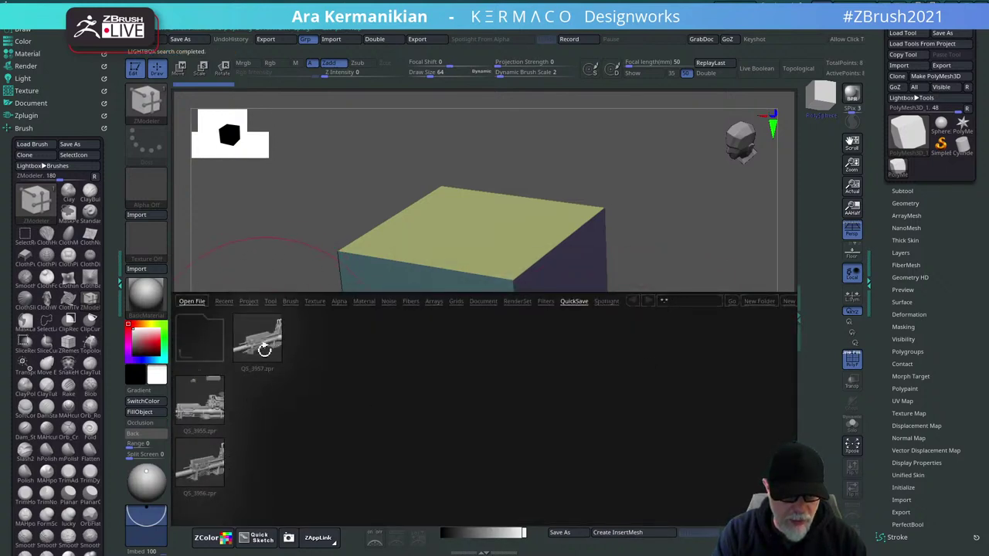
pyautogui.doubleClick(264, 349)
pyautogui.click(534, 320)
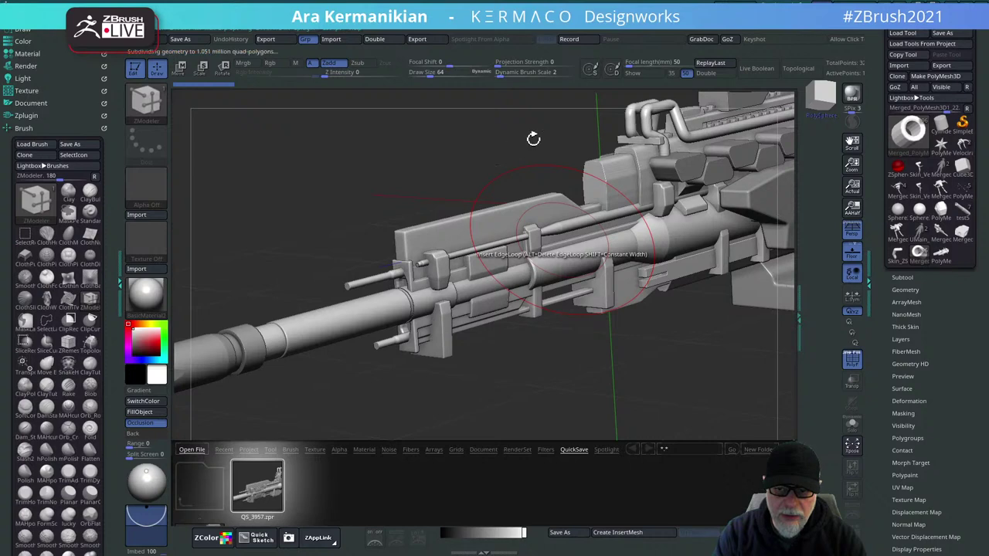
# Frame the active part of the recovered gun and set the draw size to about 17.
pyautogui.press('f')
pyautogui.moveTo(715, 363); pyautogui.dragTo(641, 421)
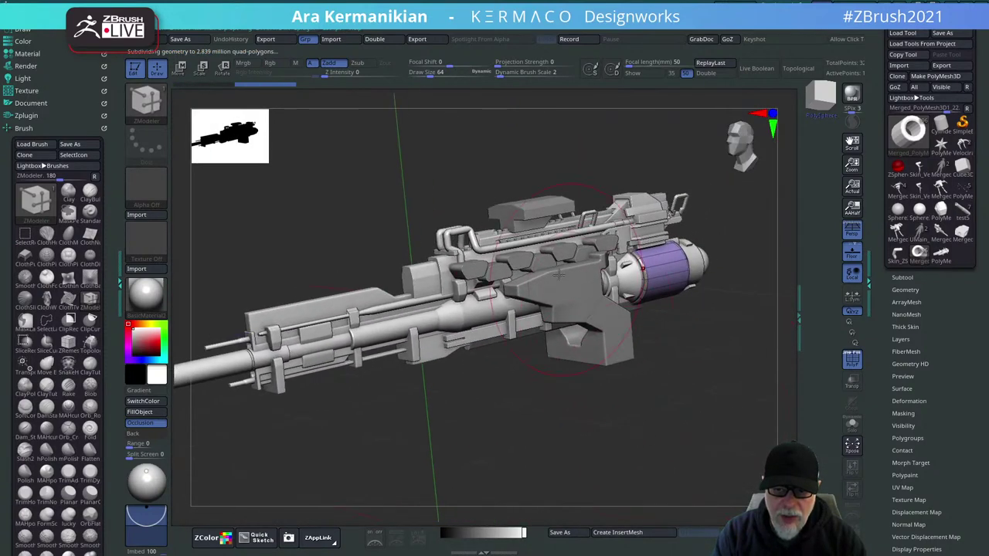
pyautogui.press('s')
pyautogui.moveTo(713, 400)
pyautogui.mouseDown()
pyautogui.moveTo(702, 404)
pyautogui.moveTo(737, 404)
pyautogui.moveTo(686, 405)
pyautogui.moveTo(706, 407)
pyautogui.moveTo(669, 421)
pyautogui.moveTo(699, 410)
pyautogui.moveTo(714, 389)
pyautogui.moveTo(716, 373)
pyautogui.moveTo(695, 376)
pyautogui.moveTo(721, 378)
pyautogui.moveTo(705, 366)
pyautogui.mouseUp()
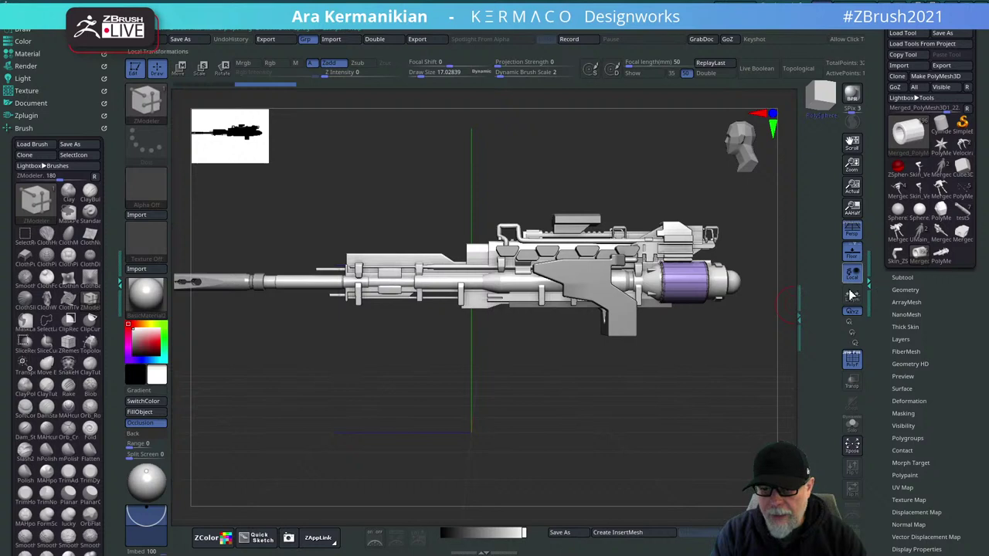
# Turn off perspective display and view the whole gun in a straight side view.
pyautogui.click(850, 230)
pyautogui.moveTo(704, 374); pyautogui.dragTo(782, 351)
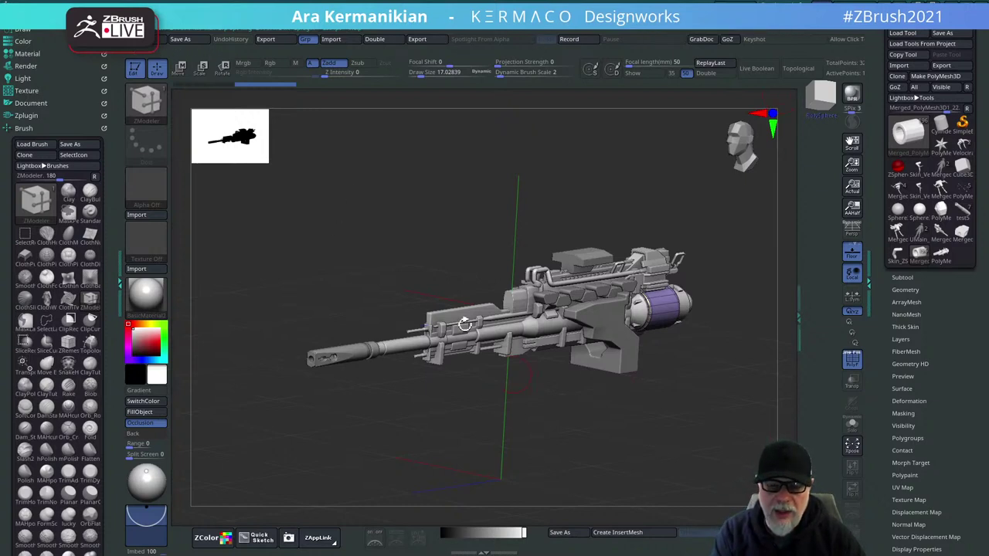
pyautogui.keyDown('shift'); pyautogui.moveTo(691, 430); pyautogui.dragTo(684, 411); pyautogui.keyUp('shift')
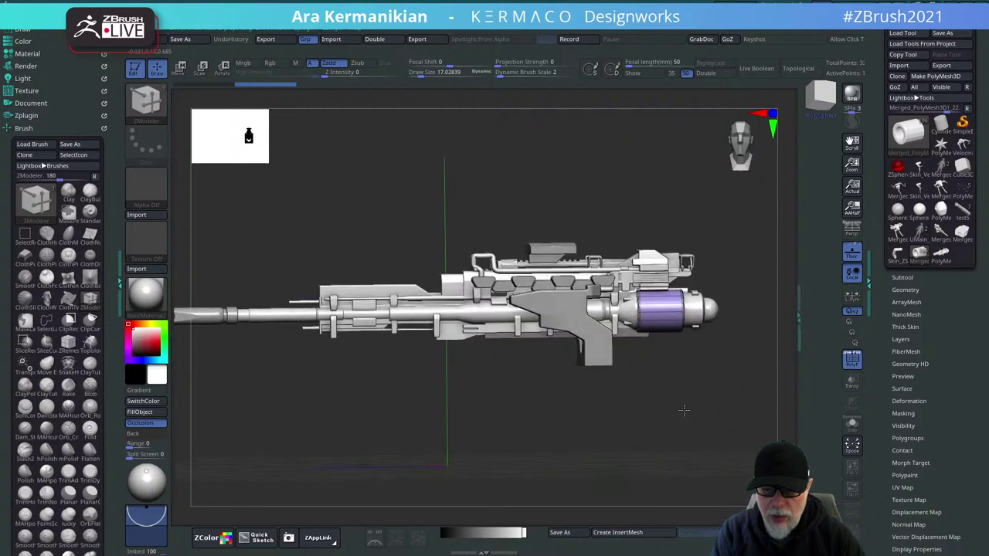
pyautogui.moveTo(592, 192); pyautogui.dragTo(619, 201)
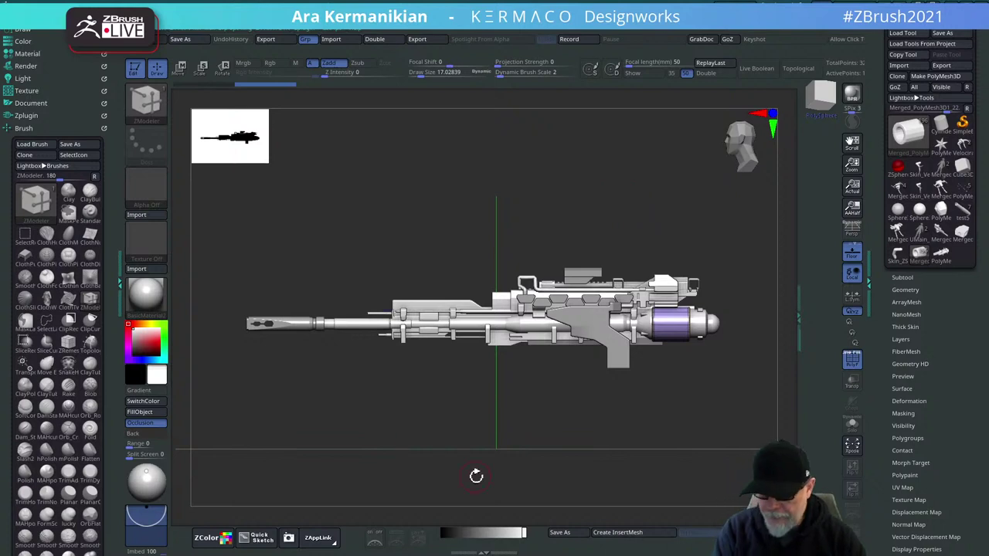
pyautogui.moveTo(585, 212); pyautogui.dragTo(649, 197)
pyautogui.moveTo(676, 362); pyautogui.dragTo(617, 218)
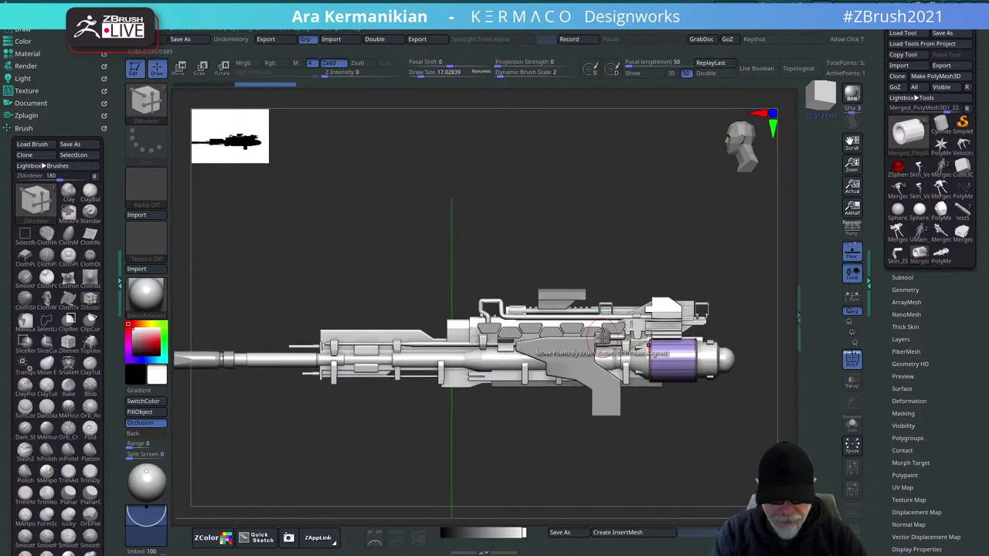
pyautogui.moveTo(551, 235)
pyautogui.keyDown('alt'); pyautogui.mouseDown()
pyautogui.moveTo(610, 224)
pyautogui.moveTo(573, 225)
pyautogui.moveTo(548, 247)
pyautogui.mouseUp(); pyautogui.keyUp('alt')
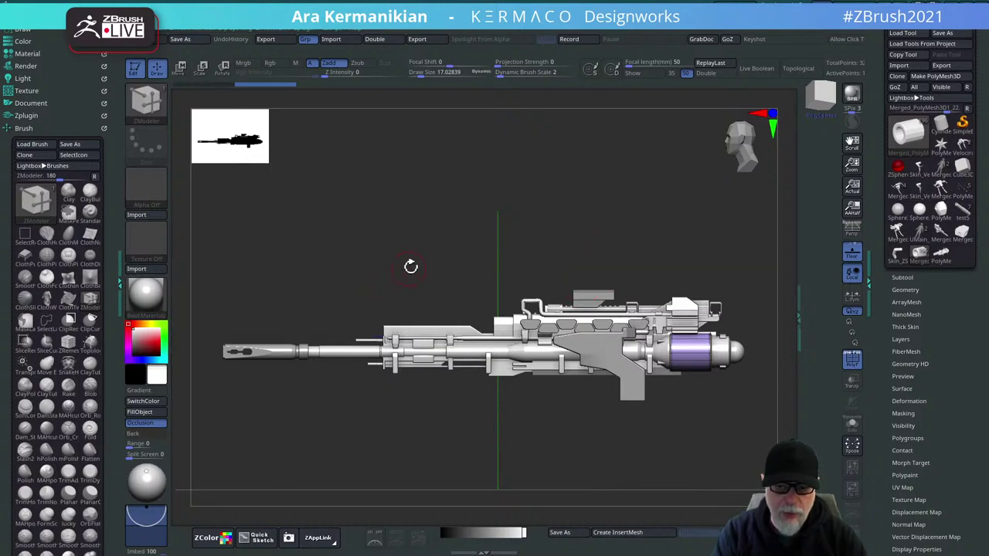
pyautogui.moveTo(410, 267)
pyautogui.mouseDown()
pyautogui.moveTo(433, 261)
pyautogui.moveTo(426, 270)
pyautogui.mouseUp()
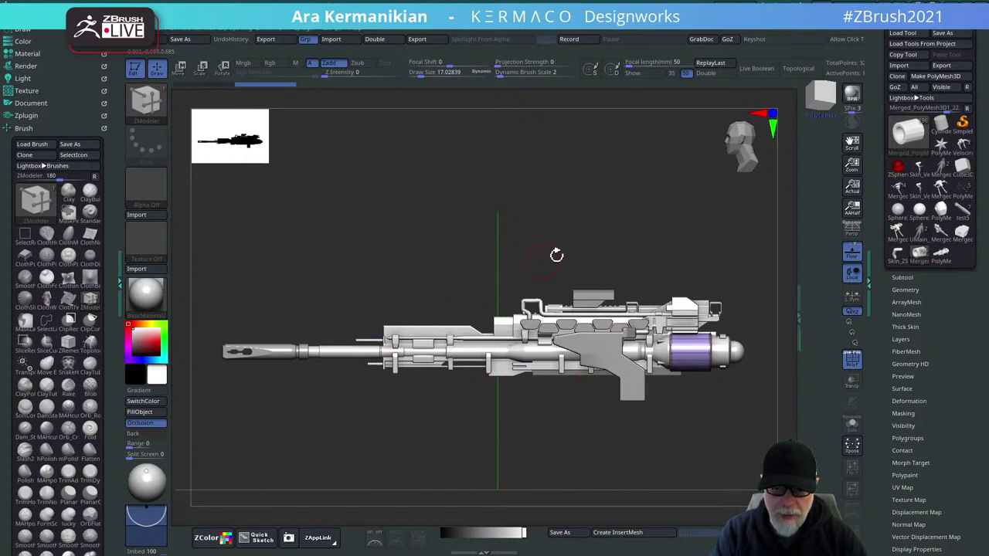
pyautogui.moveTo(599, 242)
pyautogui.mouseDown()
pyautogui.moveTo(613, 239)
pyautogui.moveTo(593, 242)
pyautogui.mouseUp()
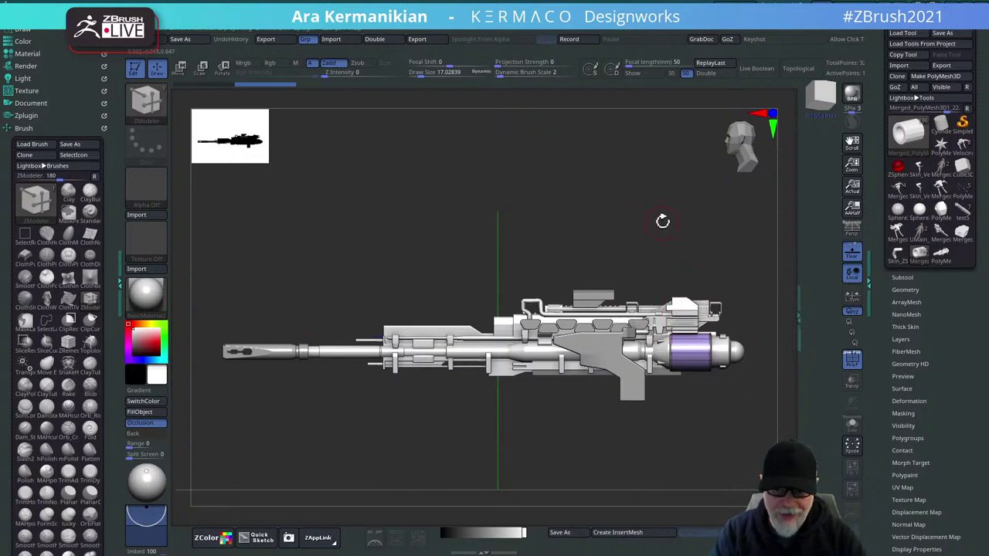
pyautogui.moveTo(647, 493); pyautogui.dragTo(672, 438)
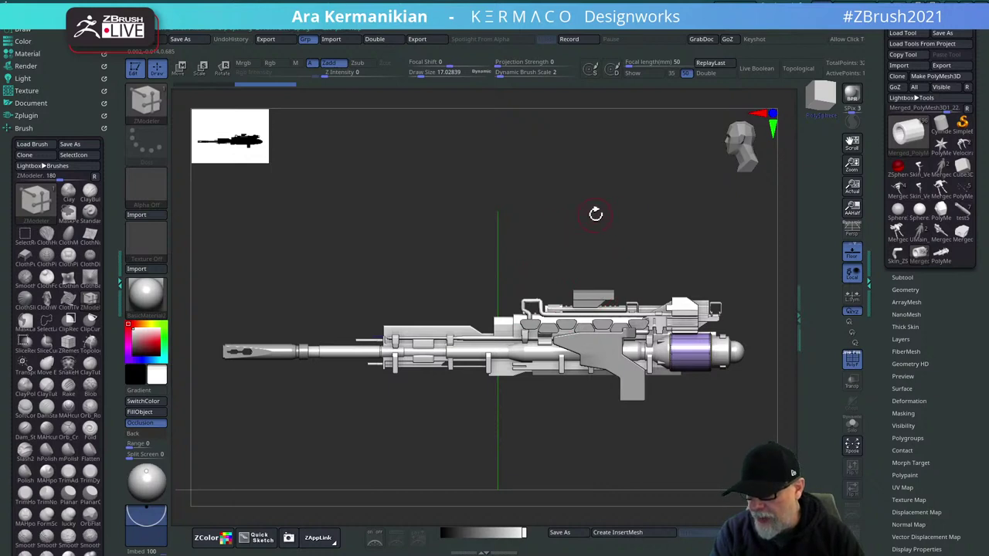
pyautogui.moveTo(594, 191); pyautogui.dragTo(671, 223)
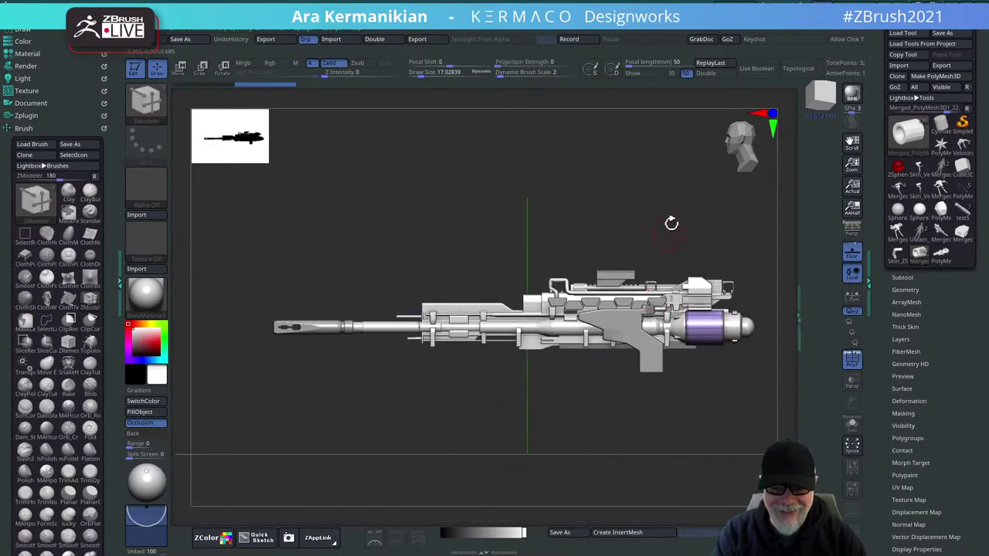
pyautogui.keyDown('alt'); pyautogui.moveTo(630, 182); pyautogui.dragTo(584, 184); pyautogui.keyUp('alt')
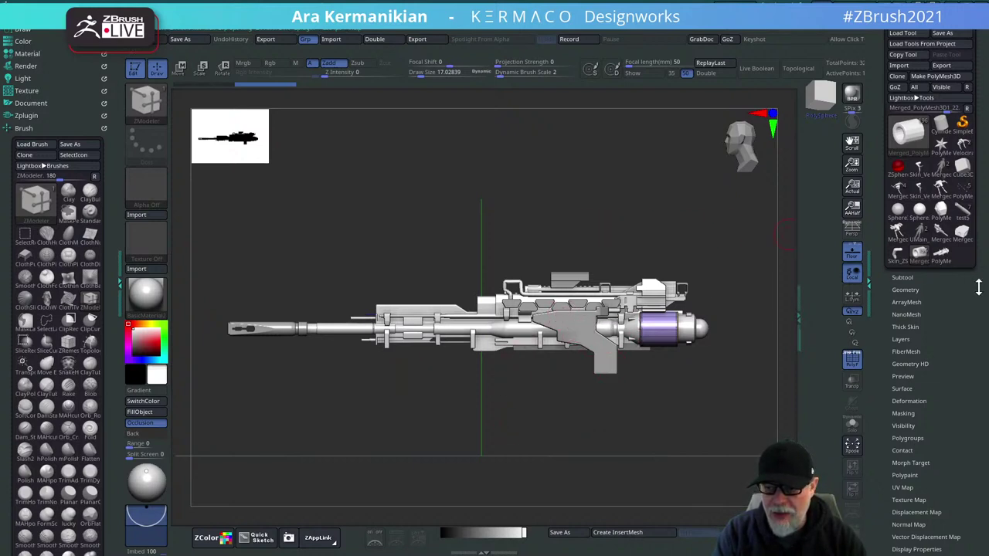
# Select the PolyMesh3D1_13 scope part in the subtool list and insert a ZSphere subtool after it.
pyautogui.click(903, 276)
pyautogui.moveTo(879, 379); pyautogui.dragTo(874, 279)
pyautogui.click(890, 344)
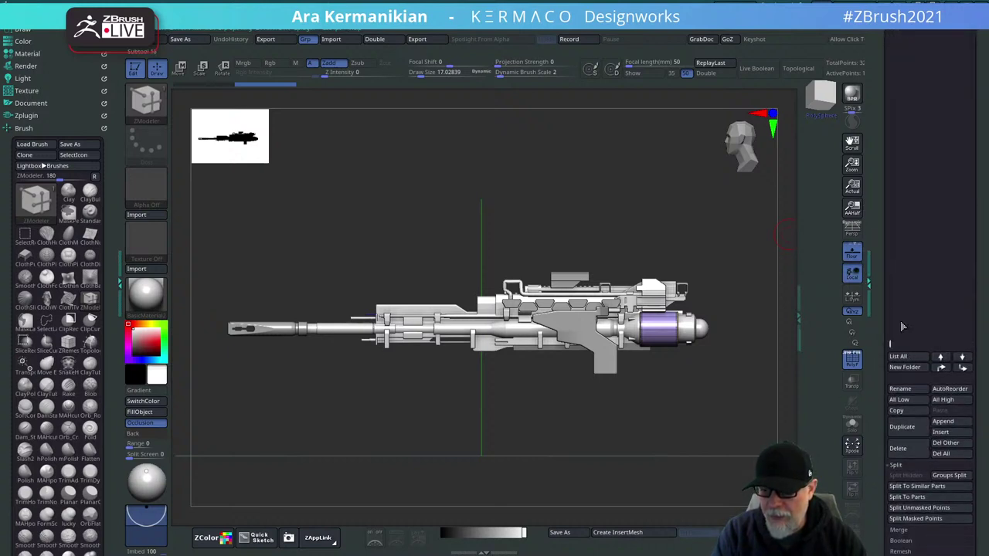
pyautogui.moveTo(891, 341); pyautogui.dragTo(888, 206)
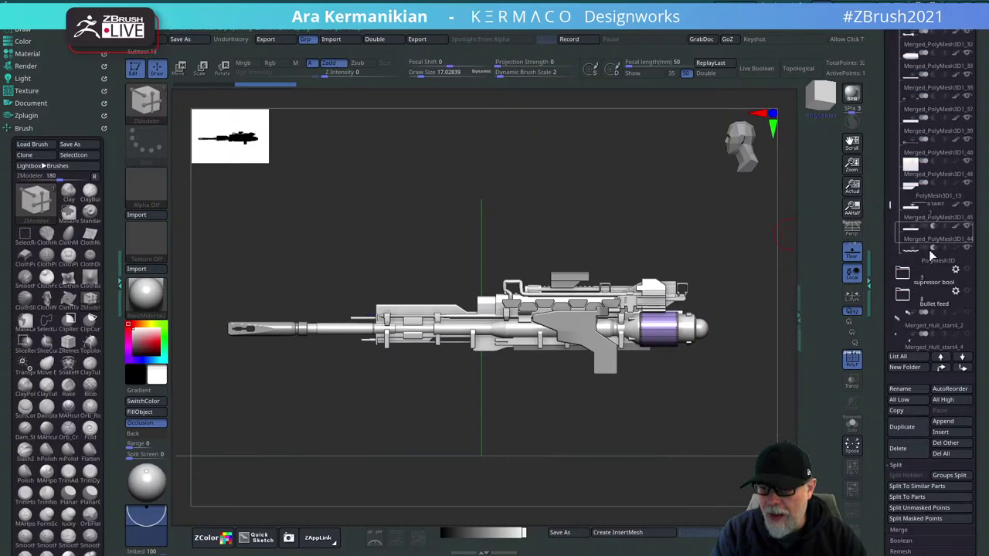
pyautogui.click(945, 198)
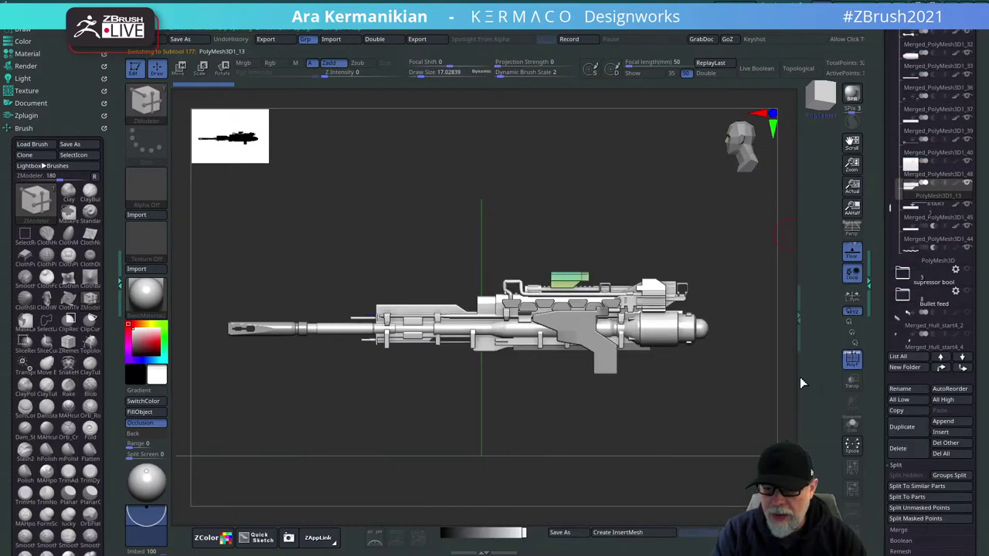
pyautogui.click(946, 437)
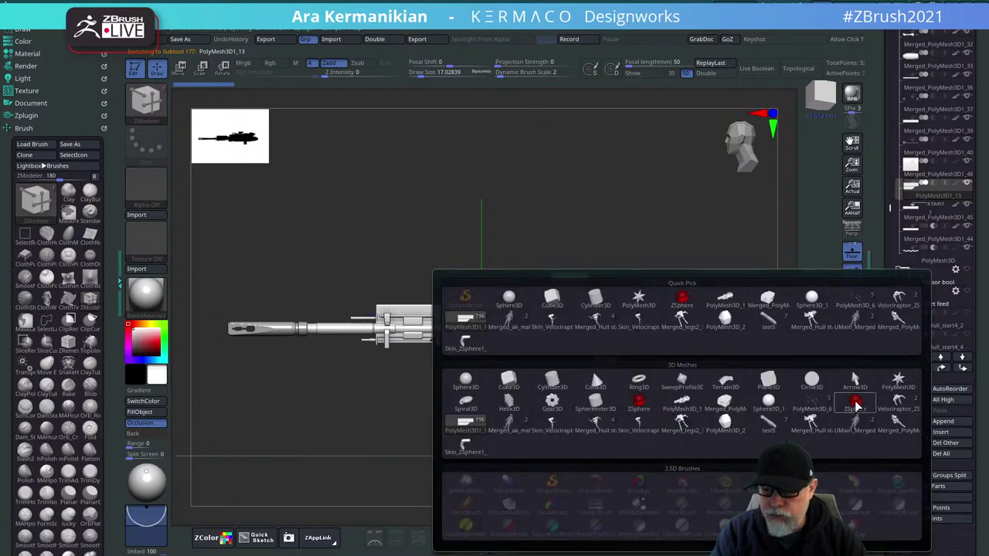
pyautogui.click(857, 399)
# Make the inserted ZSphere the active subtool and scale it down to a small ball on the gun.
pyautogui.moveTo(579, 433); pyautogui.dragTo(603, 397)
pyautogui.press('e')
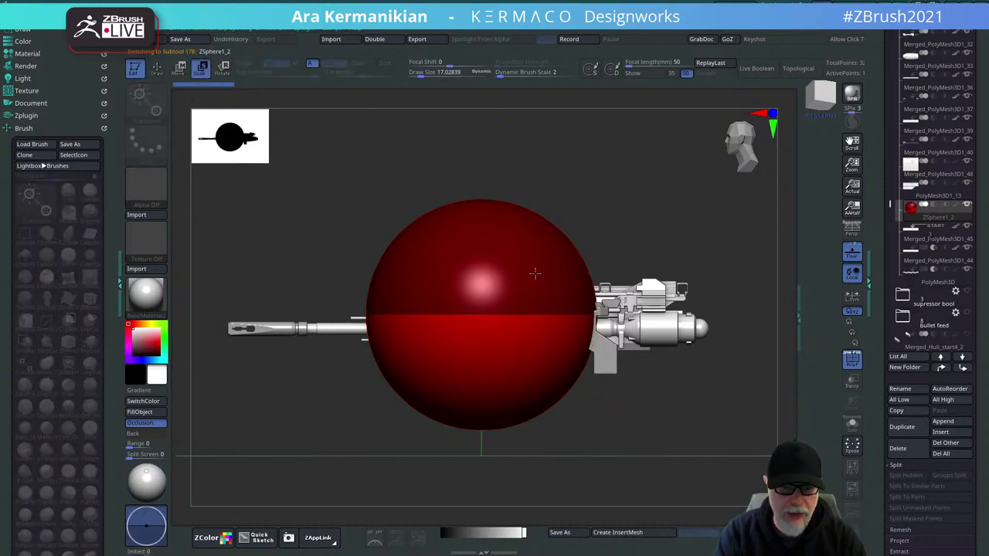
pyautogui.moveTo(535, 273); pyautogui.dragTo(505, 165)
pyautogui.press('space')
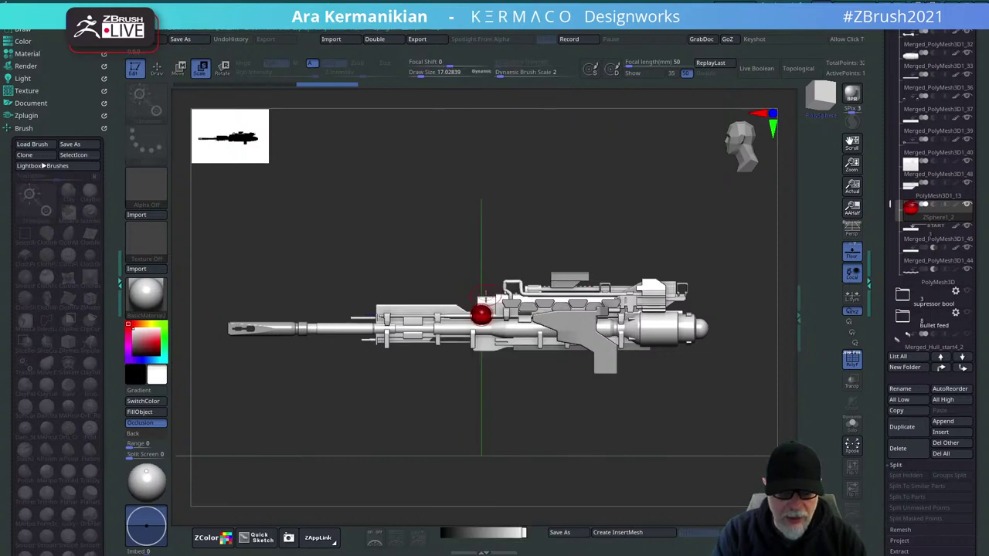
# Move the small ZSphere down so it sits just below the front of the gun's receiver.
pyautogui.press('w')
pyautogui.moveTo(480, 315); pyautogui.dragTo(490, 343)
pyautogui.moveTo(684, 406); pyautogui.dragTo(501, 303)
# Rescale the ZSphere below the gun to somewhat smaller than before.
pyautogui.press('e')
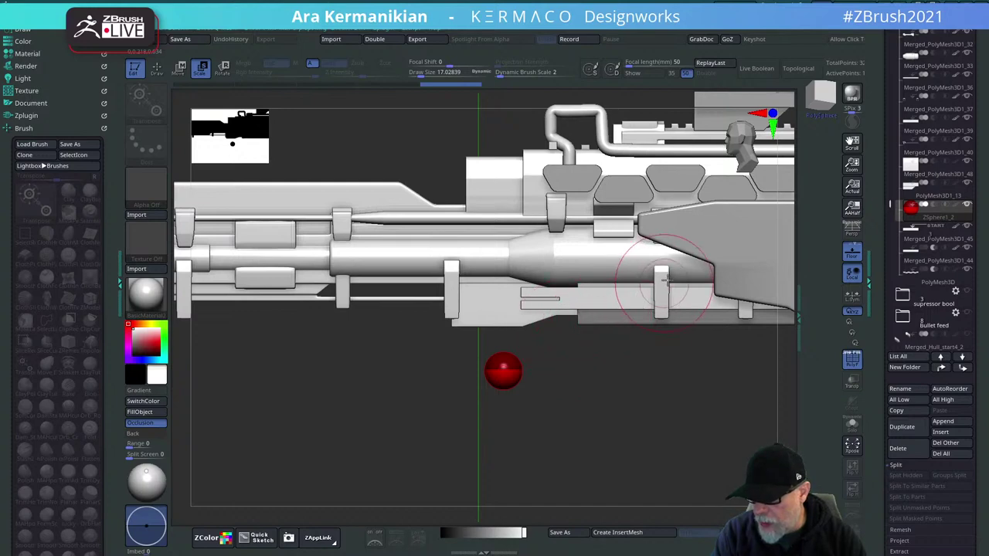
pyautogui.keyDown('alt'); pyautogui.moveTo(583, 451); pyautogui.dragTo(655, 451); pyautogui.keyUp('alt')
pyautogui.moveTo(539, 312); pyautogui.dragTo(548, 235)
pyautogui.keyDown('alt'); pyautogui.moveTo(676, 345); pyautogui.dragTo(704, 333); pyautogui.keyUp('alt')
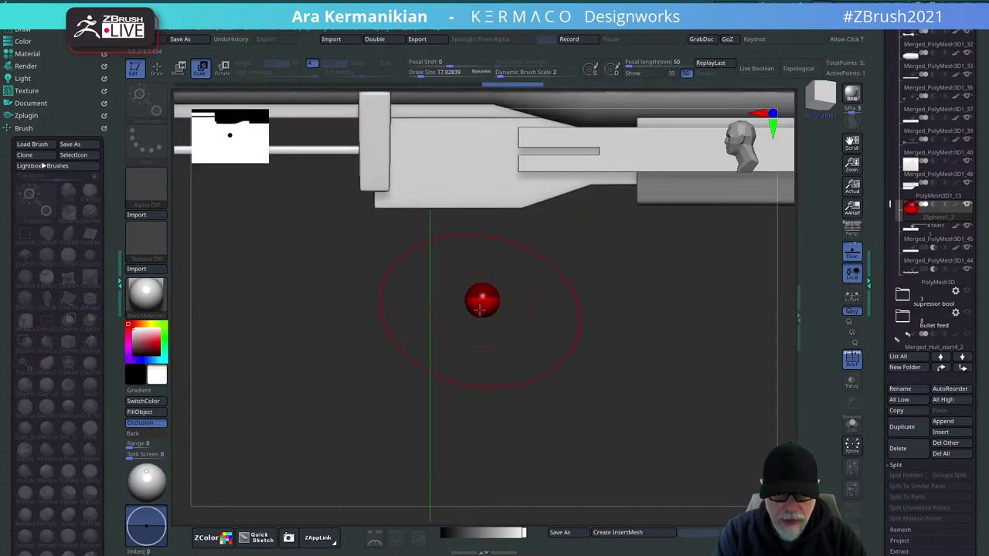
pyautogui.moveTo(480, 309); pyautogui.dragTo(534, 405)
pyautogui.keyDown('alt'); pyautogui.moveTo(615, 353); pyautogui.dragTo(596, 382); pyautogui.keyUp('alt')
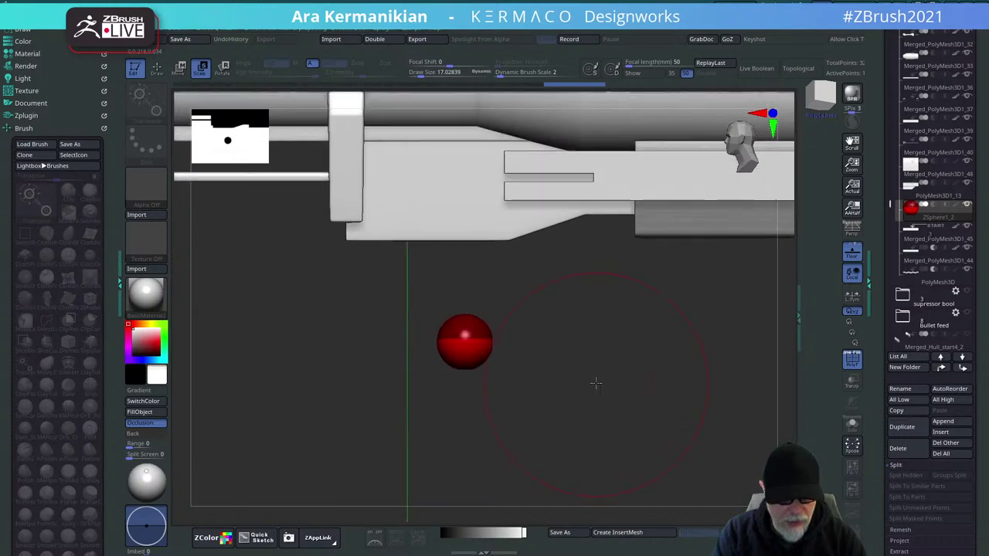
pyautogui.press('q')
pyautogui.moveTo(464, 341); pyautogui.dragTo(459, 302)
pyautogui.hotkey('ctrl', 'z')
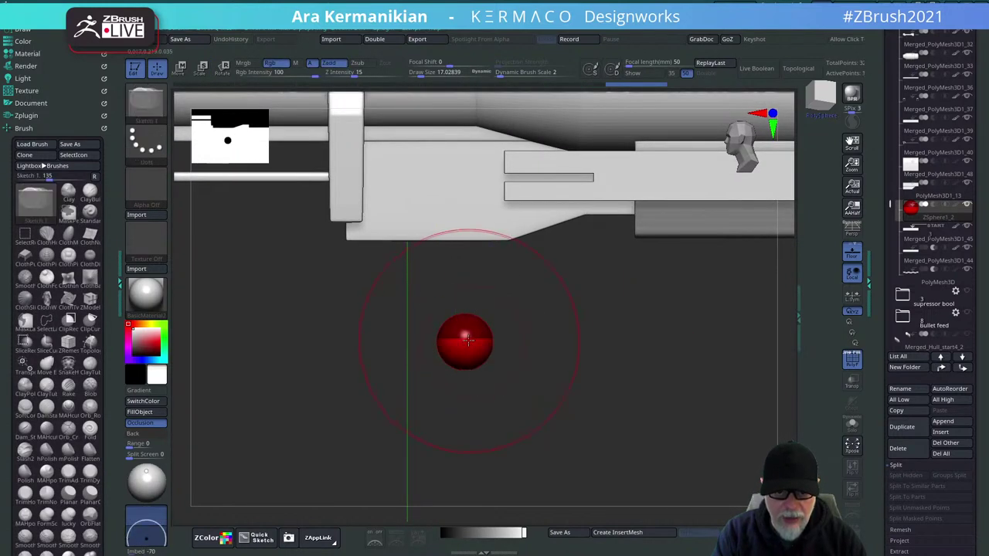
# Move the ZSphere closer to the gun's underside and back toward the grip, keeping it centred from the front.
pyautogui.press('w')
pyautogui.moveTo(465, 338)
pyautogui.mouseDown()
pyautogui.moveTo(469, 304)
pyautogui.moveTo(462, 319)
pyautogui.mouseUp()
pyautogui.keyDown('alt'); pyautogui.moveTo(638, 382); pyautogui.dragTo(508, 382); pyautogui.keyUp('alt')
pyautogui.keyDown('alt'); pyautogui.moveTo(583, 439); pyautogui.dragTo(494, 377); pyautogui.keyUp('alt')
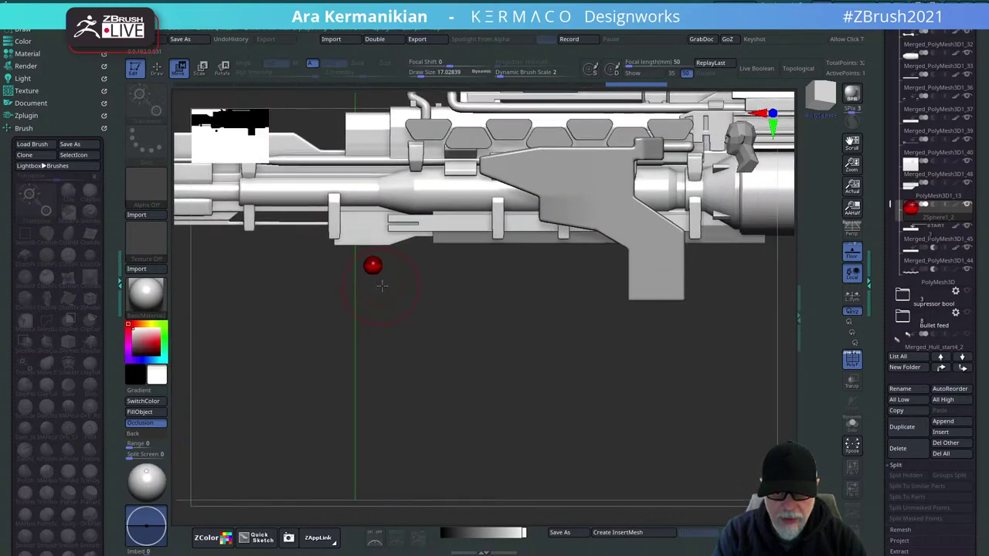
pyautogui.moveTo(374, 266); pyautogui.dragTo(431, 267)
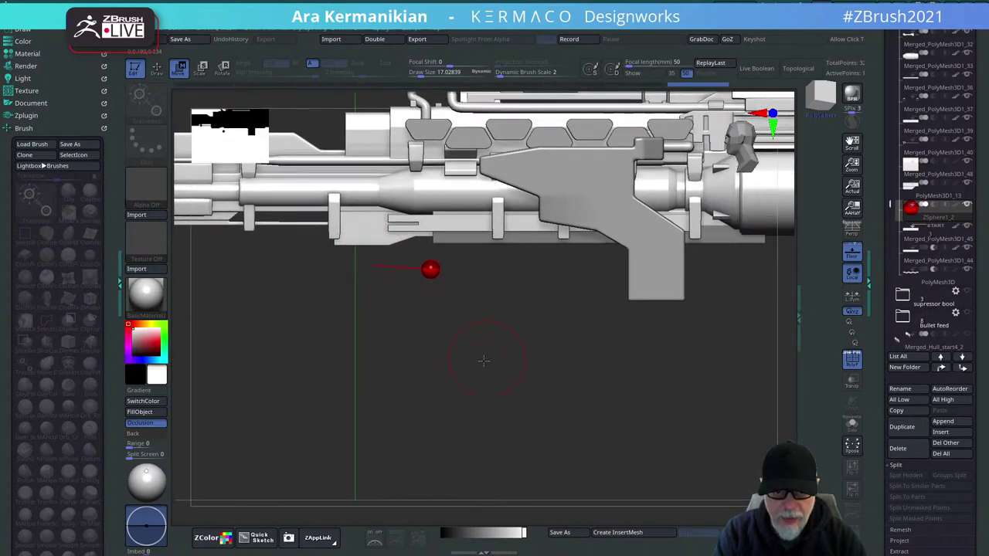
pyautogui.moveTo(484, 358); pyautogui.dragTo(616, 364)
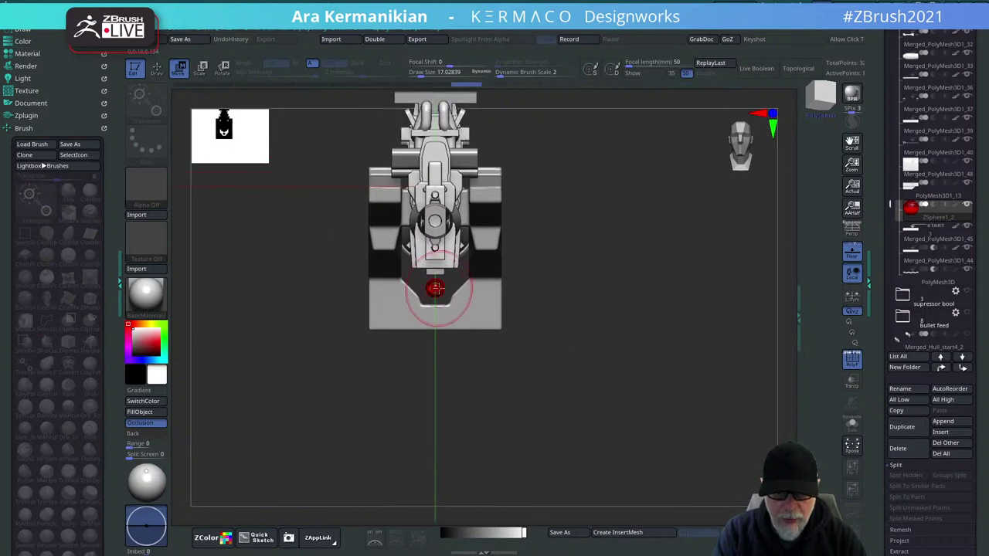
pyautogui.keyDown('shift'); pyautogui.moveTo(625, 314); pyautogui.dragTo(587, 314); pyautogui.keyUp('shift')
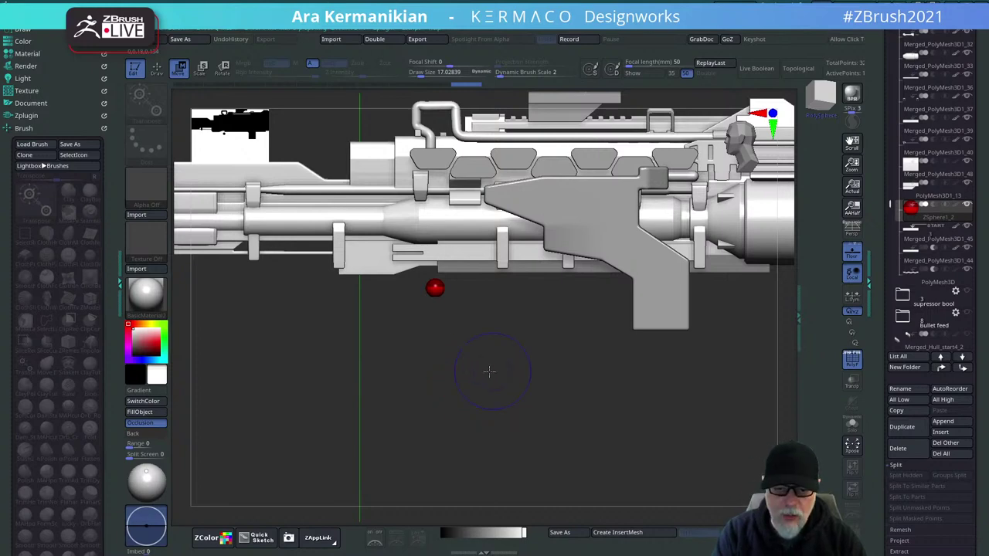
# Set the draw size to about 3.84 and inspect the ZSphere's symmetry points from the front and side.
pyautogui.moveTo(487, 352)
pyautogui.keyDown('alt'); pyautogui.mouseDown()
pyautogui.moveTo(492, 384)
pyautogui.moveTo(567, 404)
pyautogui.moveTo(565, 369)
pyautogui.moveTo(491, 327)
pyautogui.mouseUp(); pyautogui.keyUp('alt')
pyautogui.press('s')
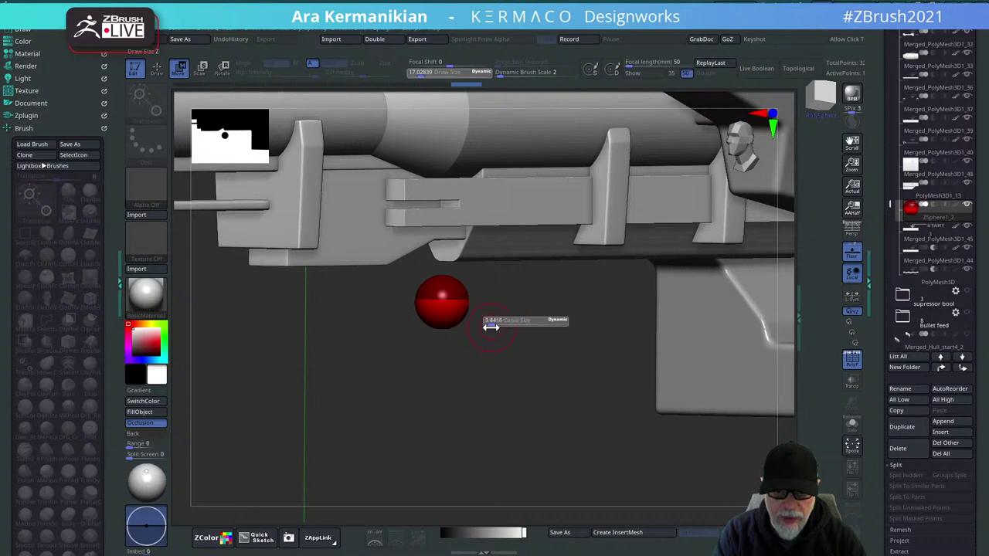
pyautogui.moveTo(550, 367); pyautogui.dragTo(564, 357)
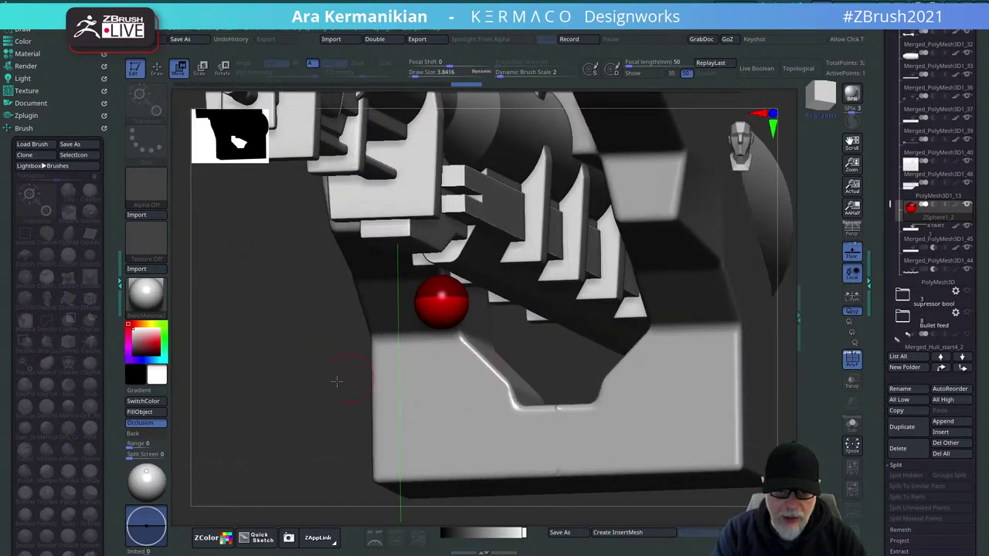
pyautogui.keyDown('alt'); pyautogui.moveTo(263, 373); pyautogui.dragTo(317, 413); pyautogui.keyUp('alt')
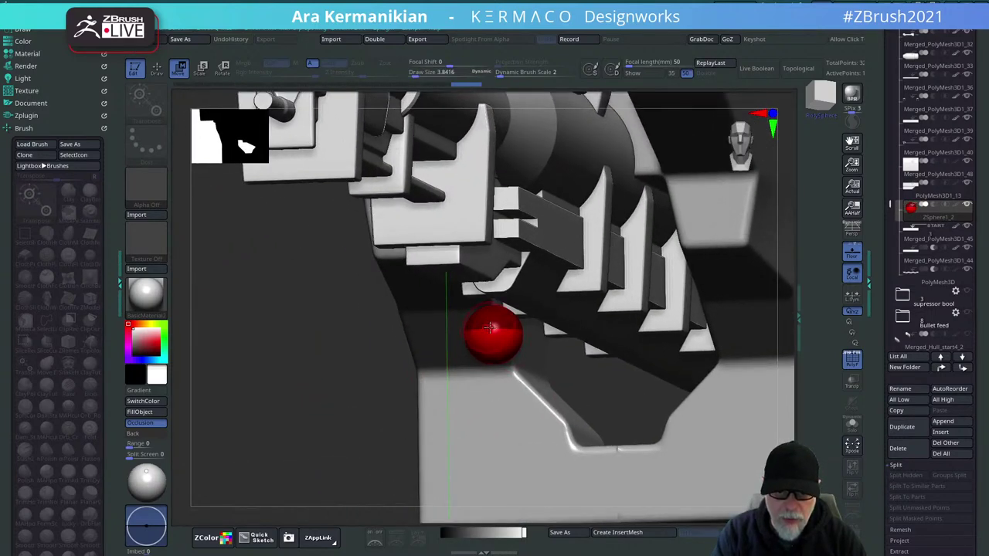
pyautogui.press('space')
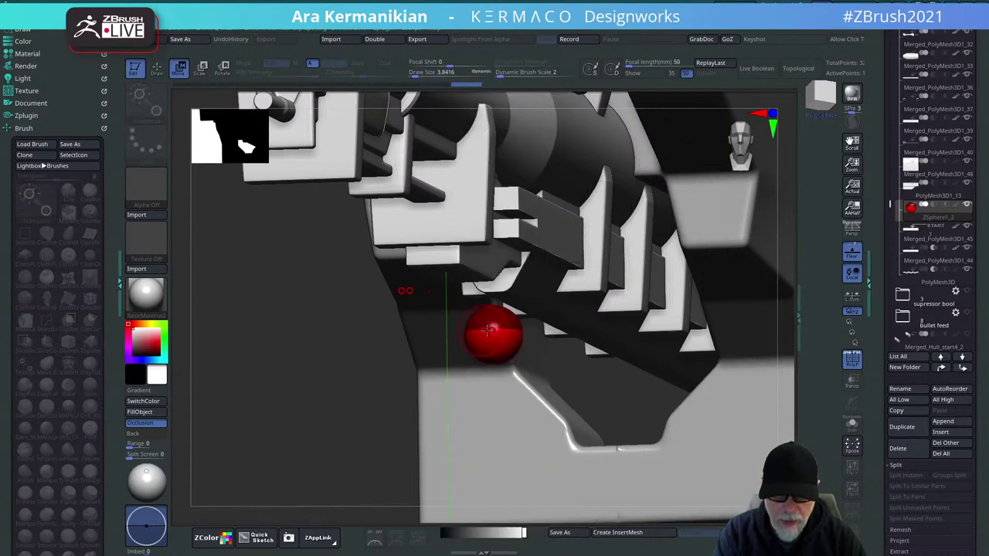
pyautogui.moveTo(394, 364); pyautogui.dragTo(270, 389)
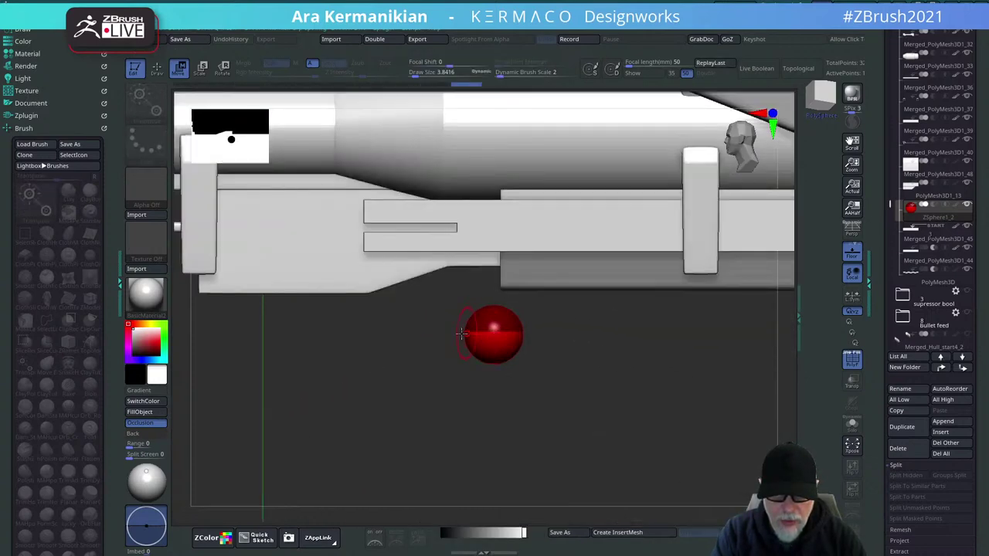
pyautogui.moveTo(581, 406); pyautogui.dragTo(639, 344)
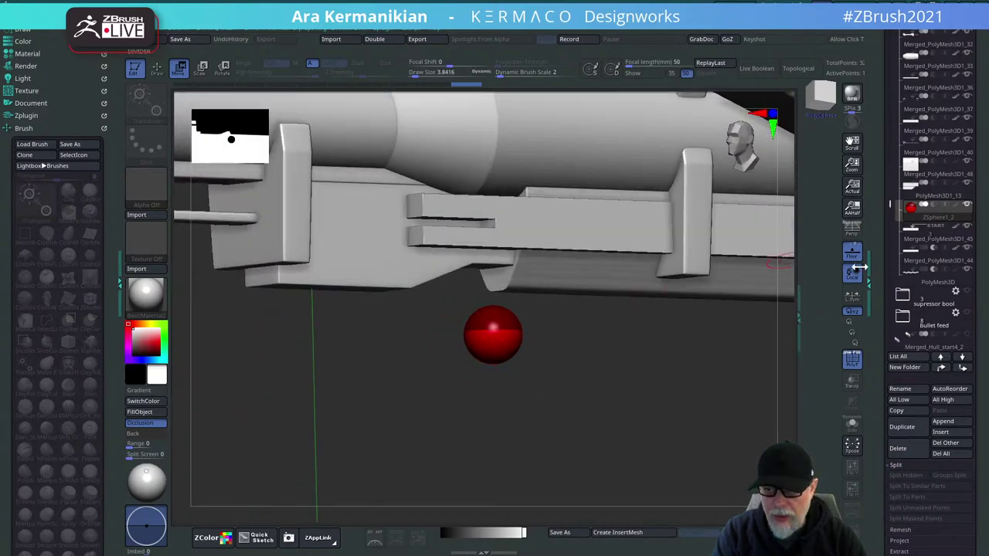
# Turn on local symmetry for the ZSphere and toggle Z symmetry.
pyautogui.click(857, 298)
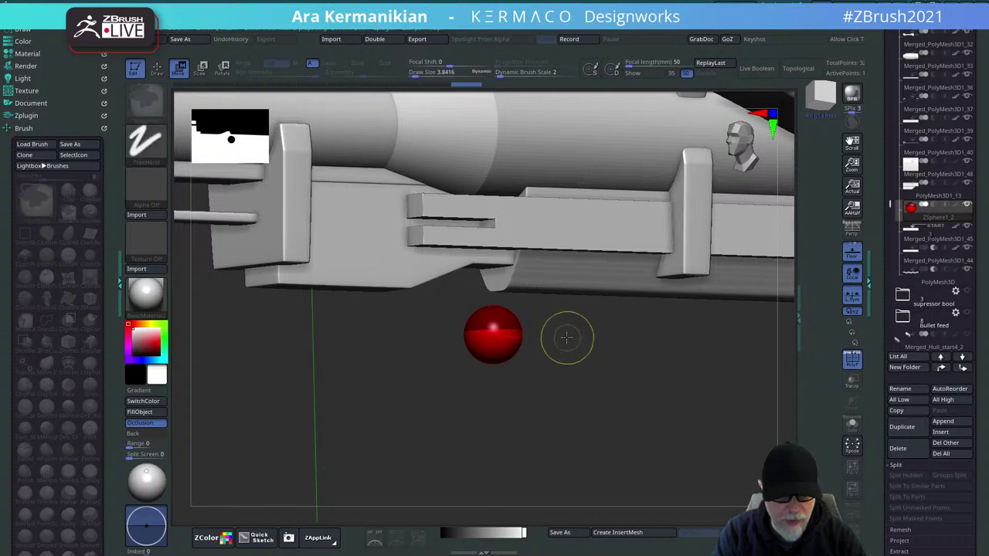
pyautogui.hotkey('ctrl', 'space')
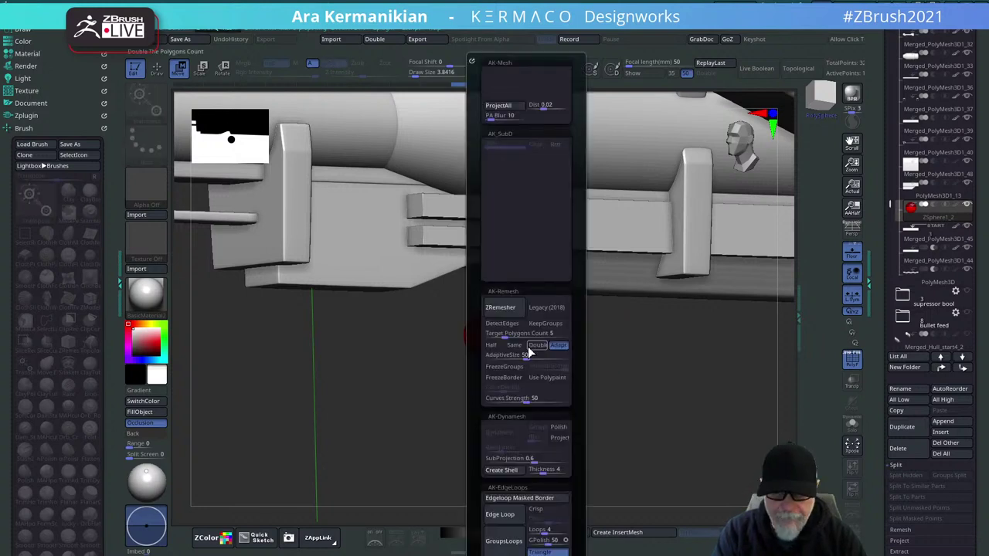
pyautogui.press('space')
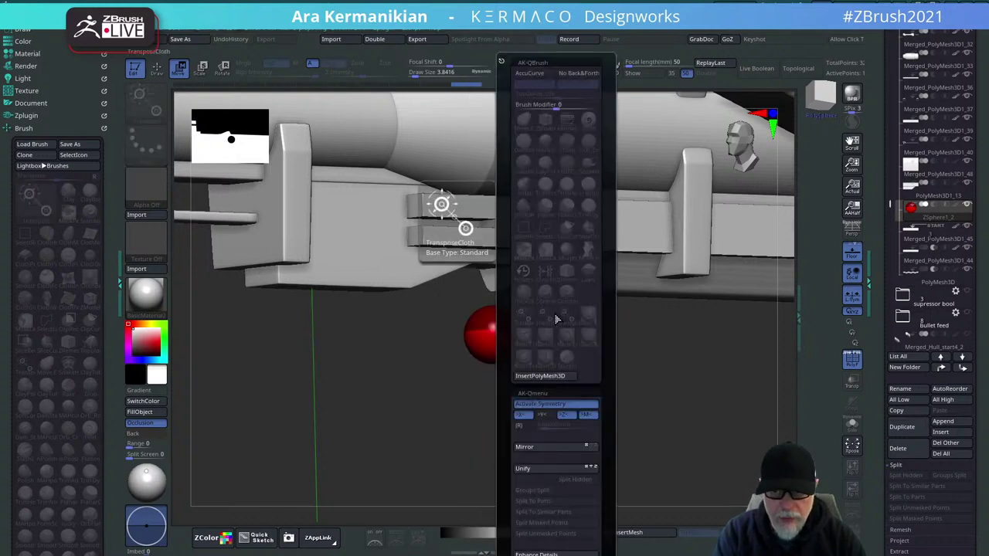
pyautogui.press('space')
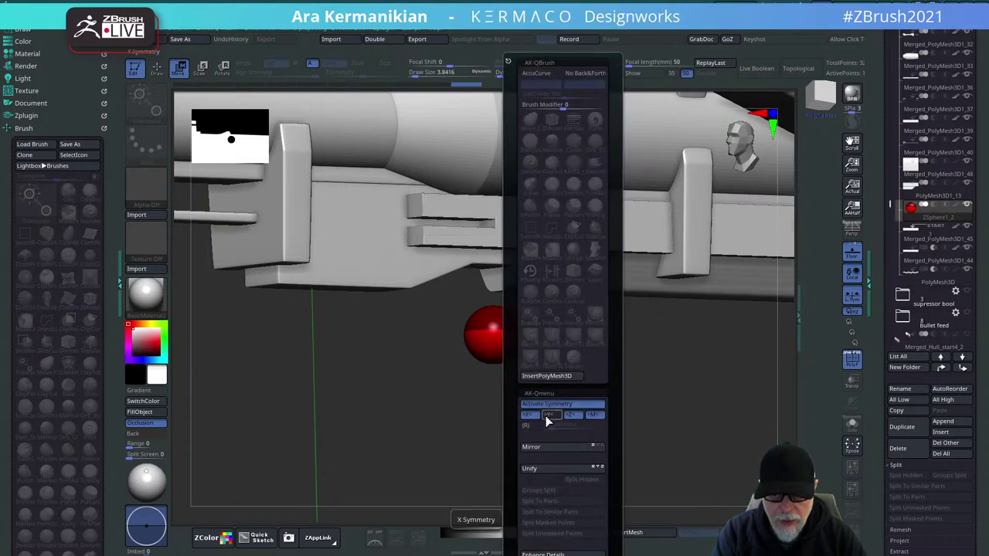
pyautogui.click(579, 417)
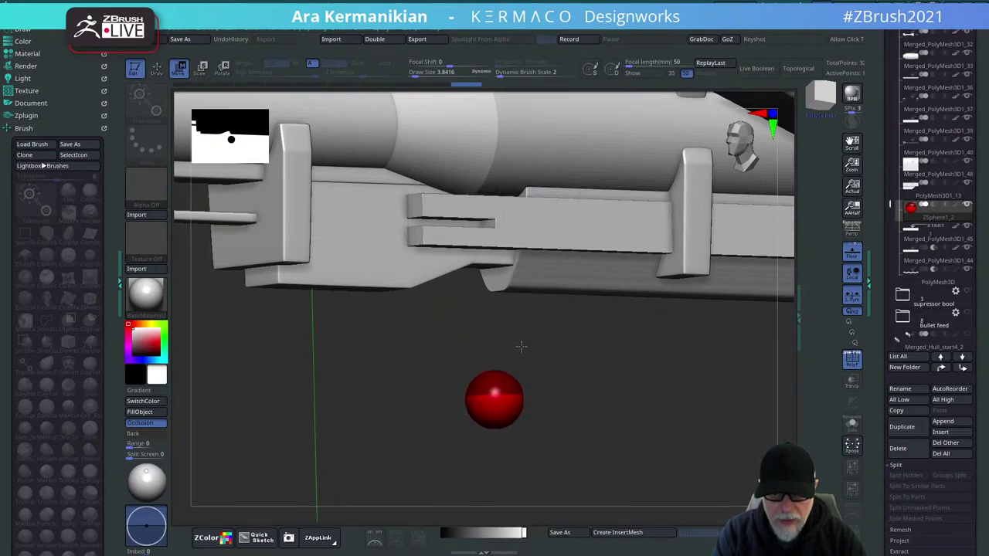
pyautogui.press('q')
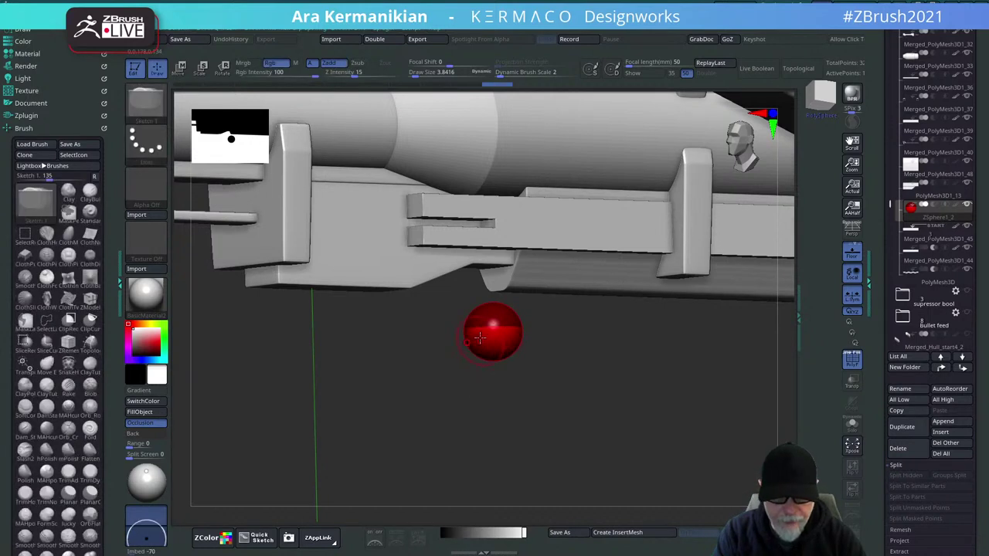
pyautogui.moveTo(470, 329); pyautogui.dragTo(470, 360)
pyautogui.keyDown('shift'); pyautogui.moveTo(574, 437); pyautogui.dragTo(550, 433); pyautogui.keyUp('shift')
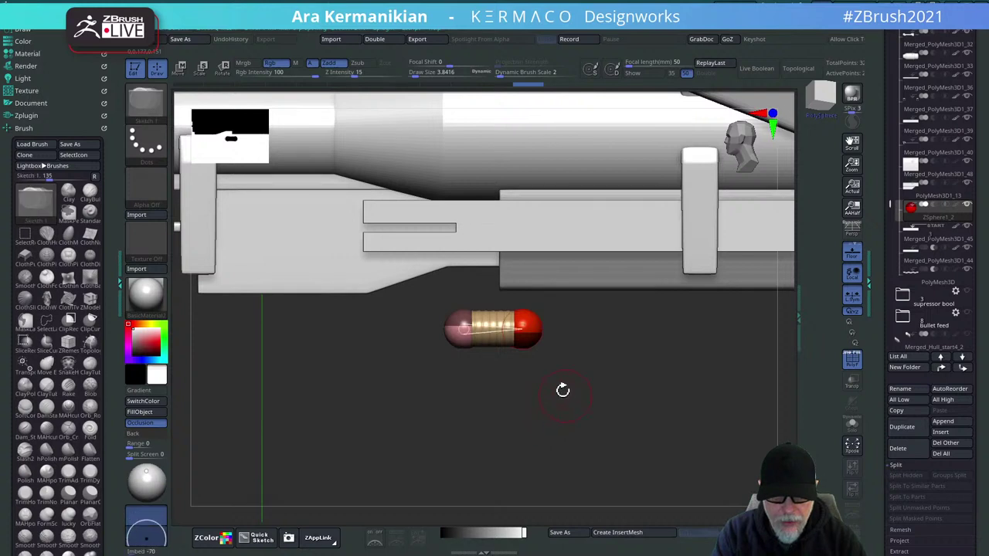
pyautogui.hotkey('ctrl', 'z')
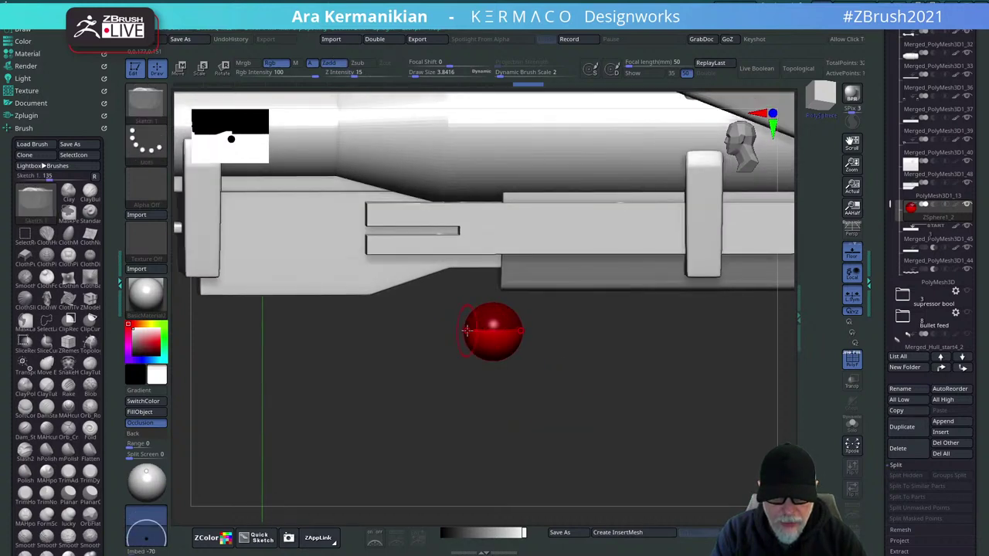
pyautogui.moveTo(464, 329)
pyautogui.mouseDown()
pyautogui.moveTo(441, 441)
pyautogui.moveTo(516, 371)
pyautogui.mouseUp()
pyautogui.hotkey('ctrl', 'z')
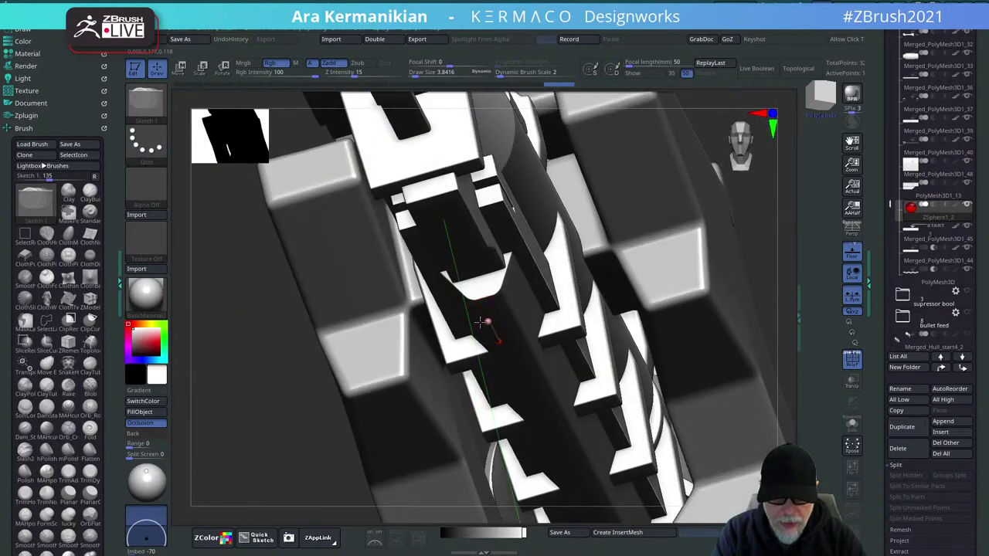
pyautogui.moveTo(765, 243); pyautogui.dragTo(539, 331)
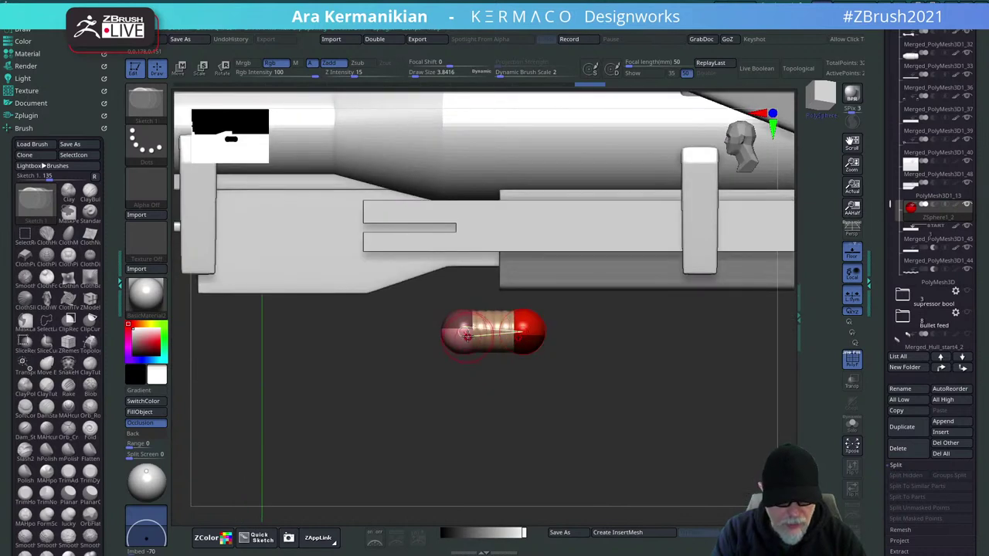
pyautogui.press('w')
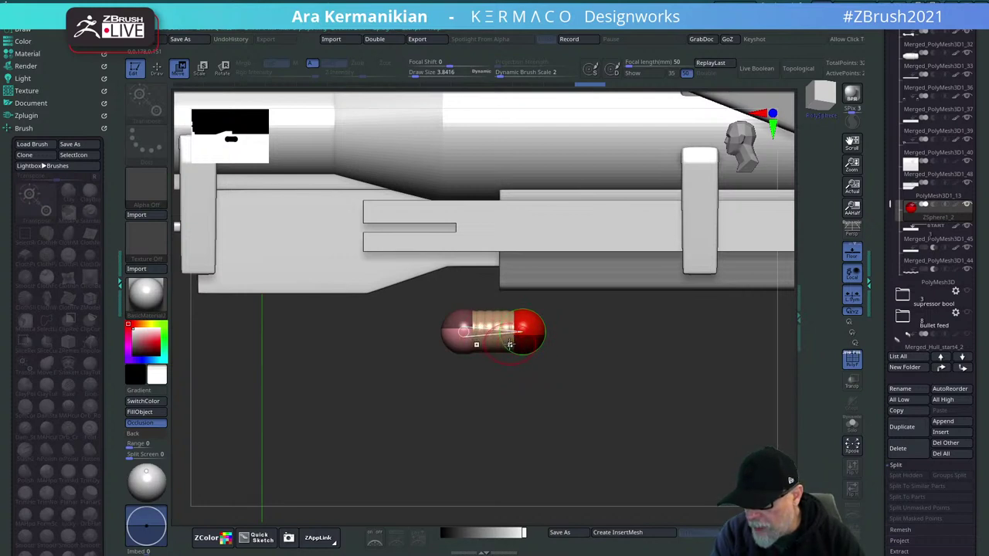
pyautogui.moveTo(526, 329)
pyautogui.mouseDown()
pyautogui.moveTo(565, 352)
pyautogui.moveTo(524, 373)
pyautogui.moveTo(516, 337)
pyautogui.mouseUp()
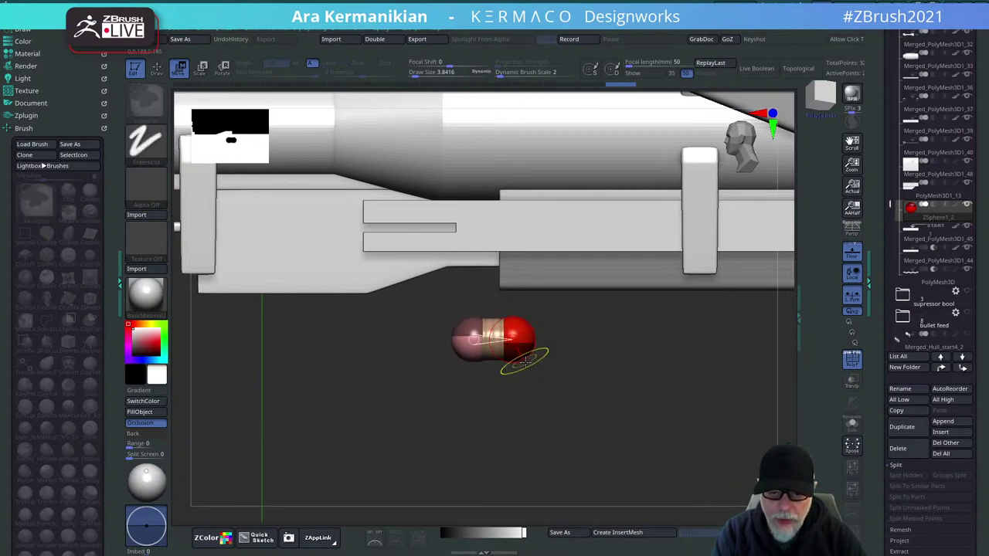
pyautogui.hotkey('ctrl', 'z')
pyautogui.hotkey('ctrl', 'z')
# Check the Y symmetry option and turn off Z symmetry for the ZSphere below the gun.
pyautogui.moveTo(594, 370)
pyautogui.mouseDown()
pyautogui.moveTo(569, 373)
pyautogui.moveTo(584, 358)
pyautogui.moveTo(509, 332)
pyautogui.mouseUp()
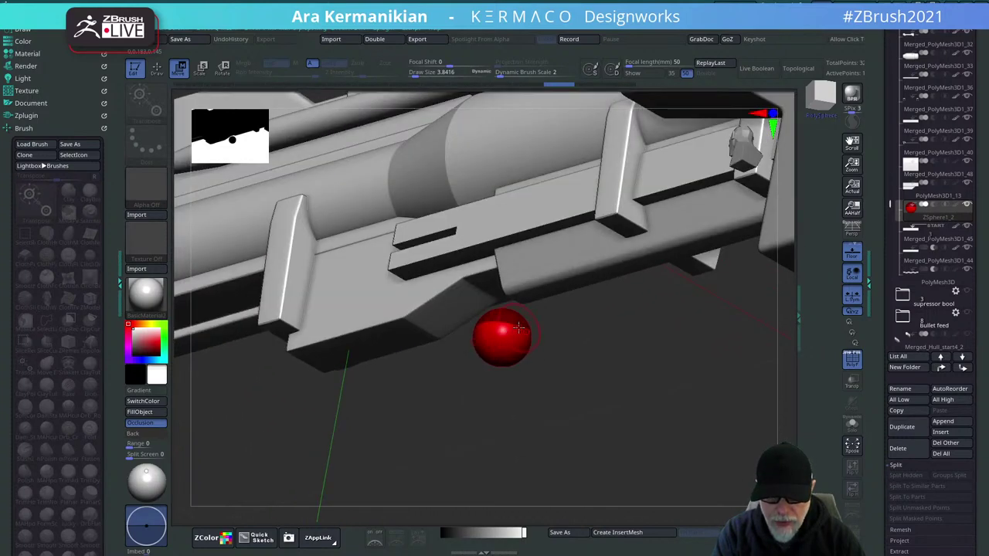
pyautogui.press('space')
pyautogui.click(500, 417)
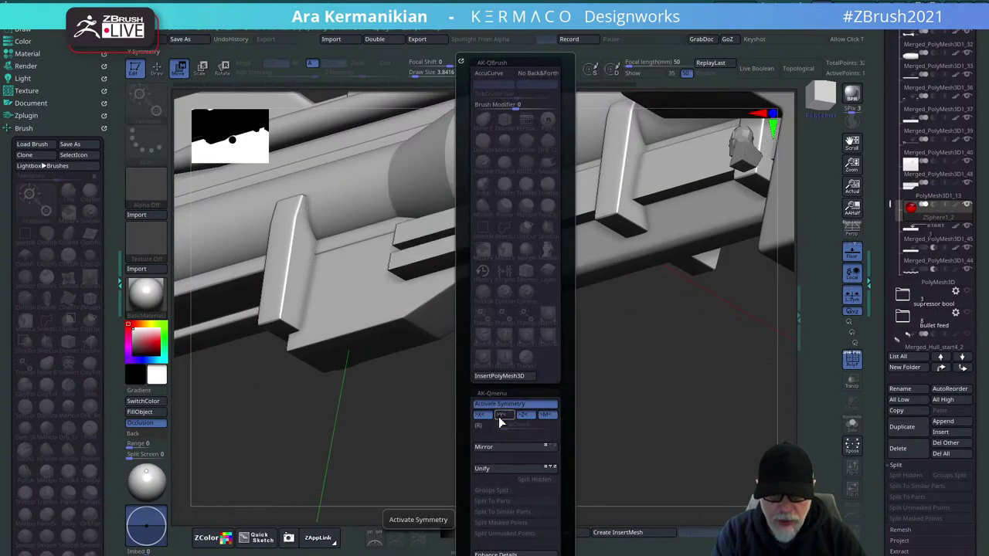
pyautogui.click(501, 417)
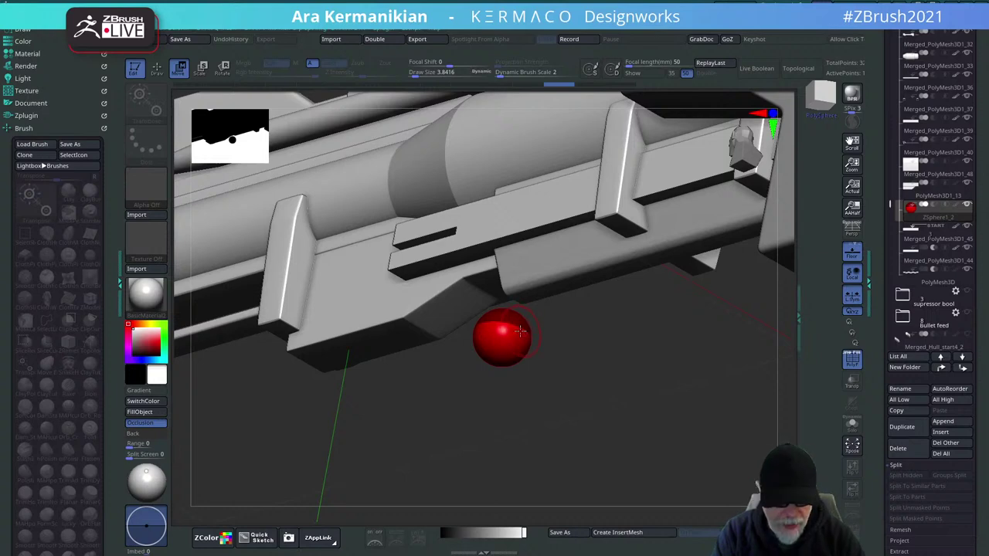
pyautogui.hotkey('ctrl', 'b')
pyautogui.click(532, 415)
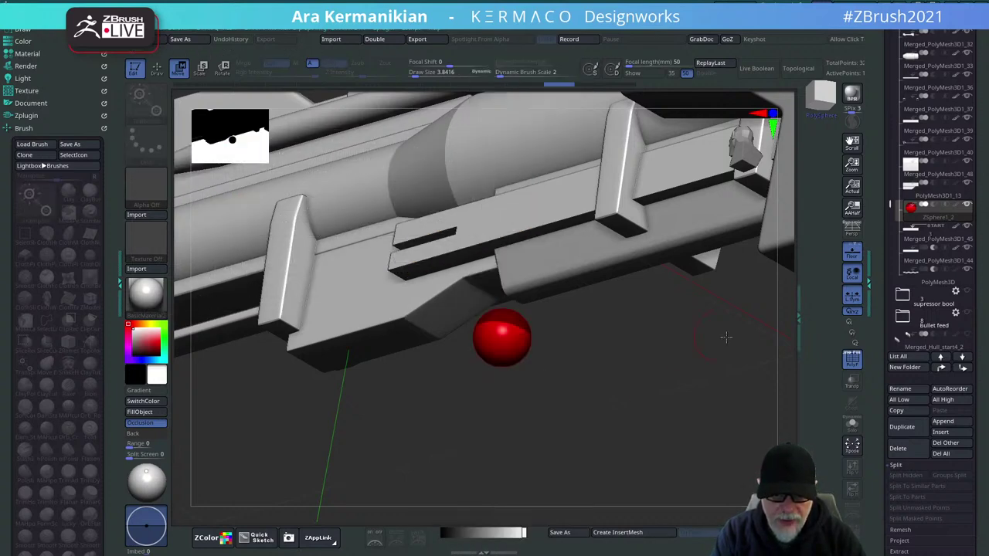
# Add a child ZSphere to the front and another to the back of the ZSphere, centred on its symmetry plane.
pyautogui.moveTo(726, 337); pyautogui.dragTo(522, 334)
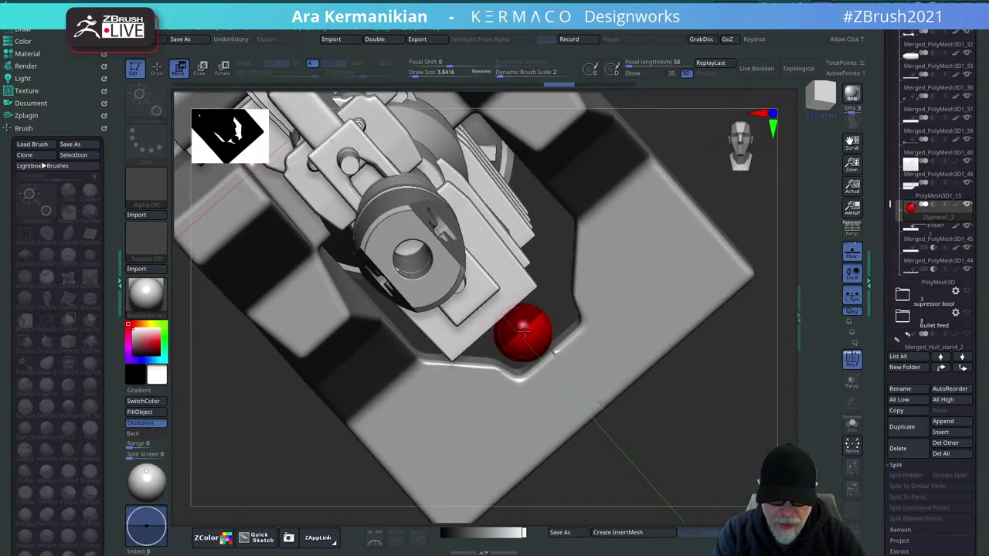
pyautogui.press('q')
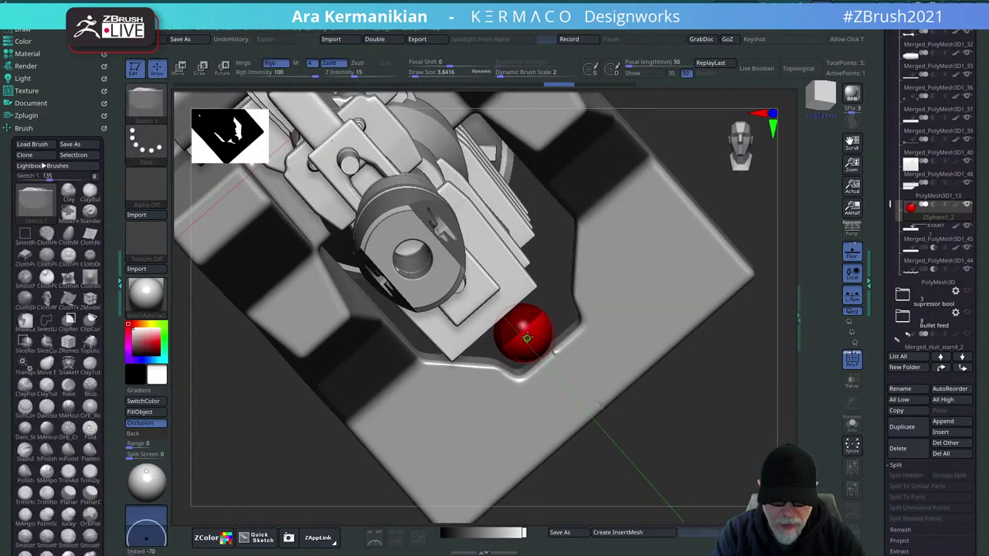
pyautogui.moveTo(522, 333); pyautogui.dragTo(522, 349)
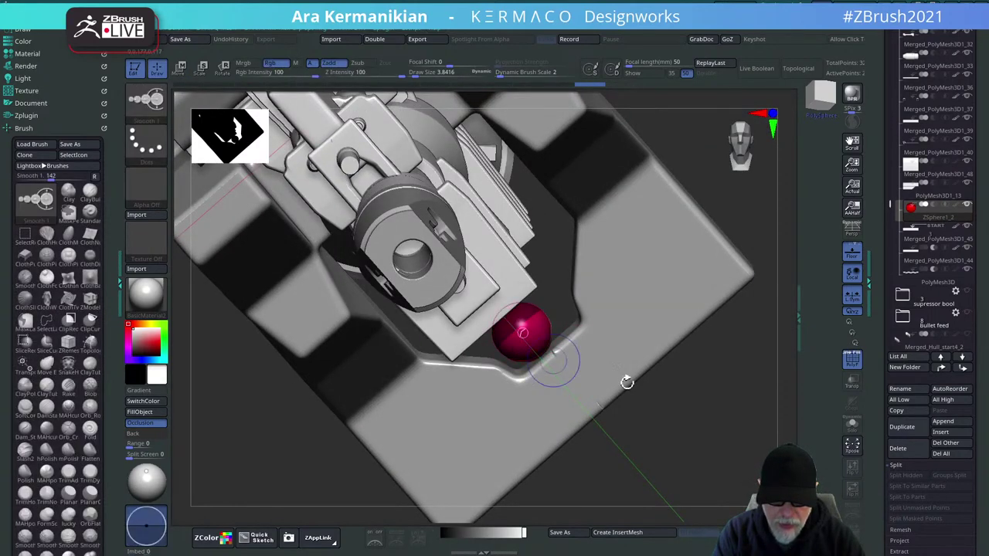
pyautogui.moveTo(632, 388)
pyautogui.mouseDown()
pyautogui.moveTo(696, 464)
pyautogui.moveTo(520, 358)
pyautogui.mouseUp()
pyautogui.click(496, 328)
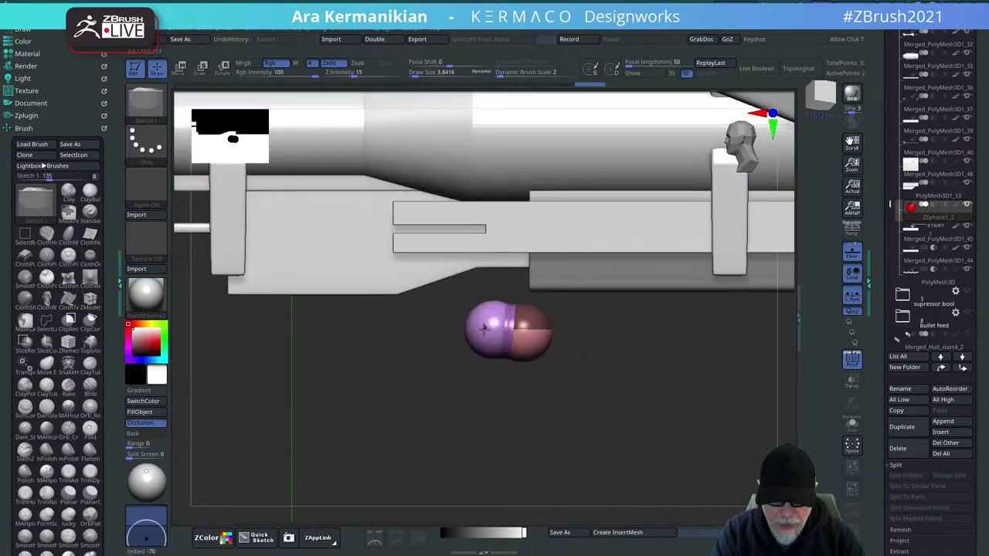
pyautogui.moveTo(638, 366); pyautogui.dragTo(557, 357)
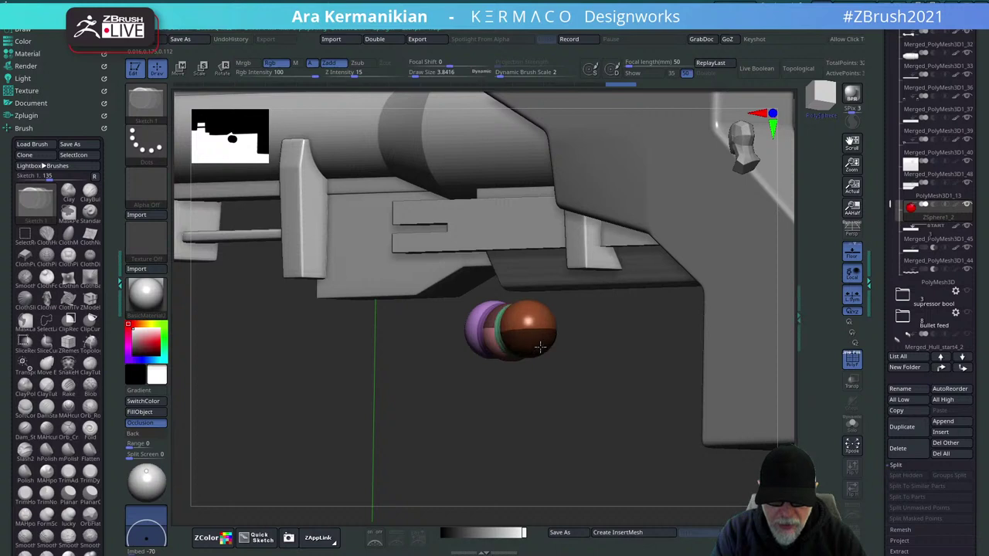
pyautogui.moveTo(609, 443)
pyautogui.keyDown('shift'); pyautogui.mouseDown(button='right')
pyautogui.moveTo(627, 400)
pyautogui.moveTo(557, 386)
pyautogui.moveTo(503, 360)
pyautogui.mouseUp(button='right'); pyautogui.keyUp('shift')
# Move the rear child ZSphere backward along the gun's underside to form a short horizontal tube.
pyautogui.press('w')
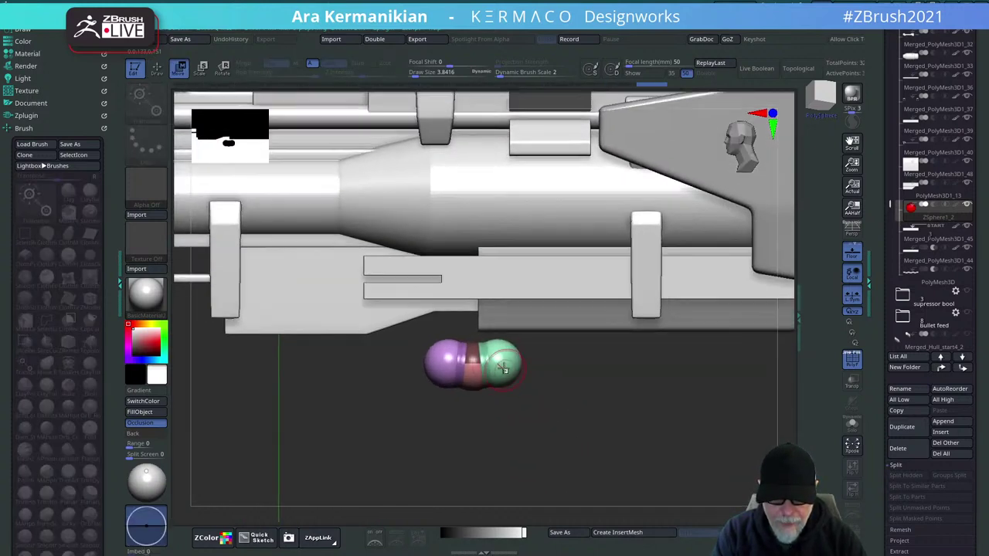
pyautogui.moveTo(502, 360); pyautogui.dragTo(608, 362)
pyautogui.keyDown('alt'); pyautogui.moveTo(636, 463); pyautogui.dragTo(631, 439, button='right'); pyautogui.keyUp('alt')
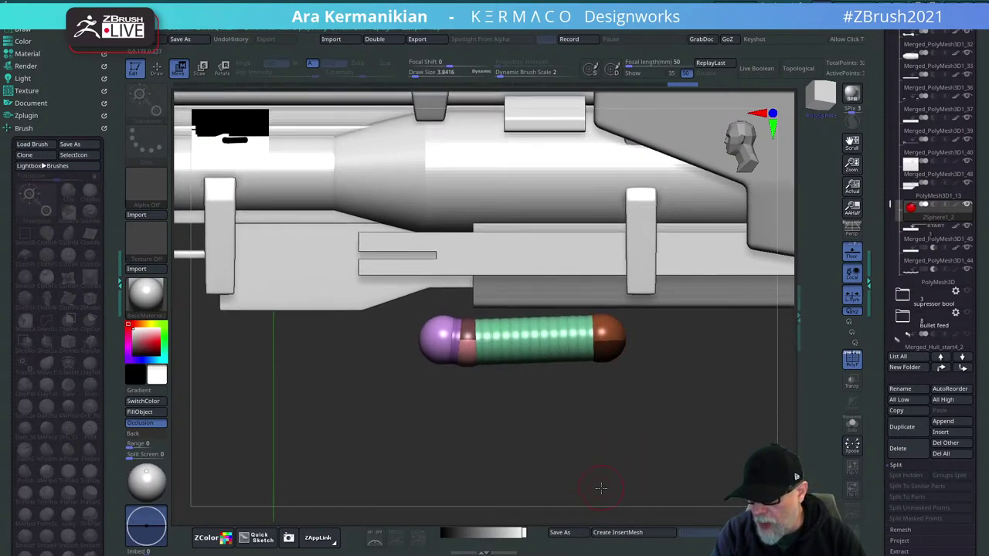
pyautogui.moveTo(600, 483); pyautogui.dragTo(611, 468, button='right')
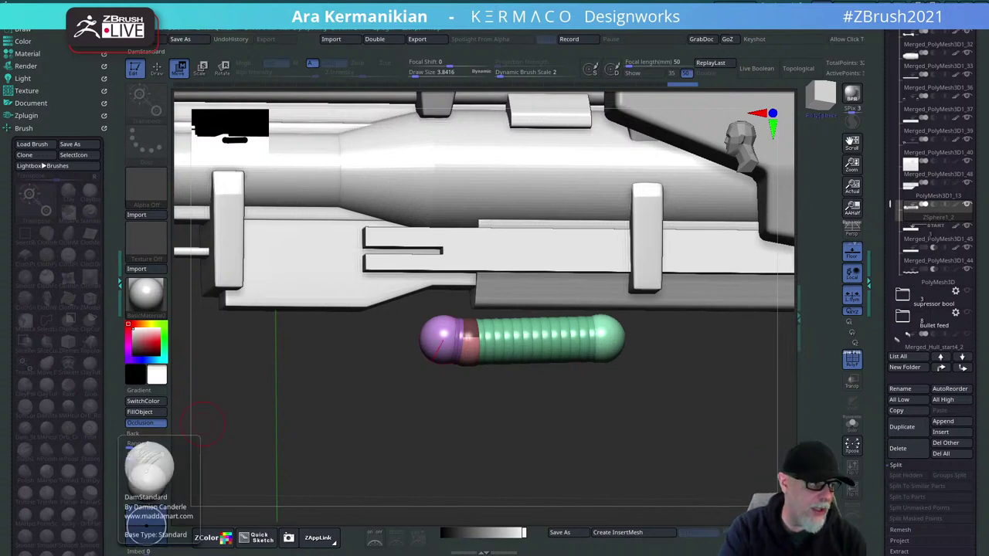
# Switch to the web browser, show the KERMACO portfolio site and open its linked Instagram profile.
pyautogui.moveTo(599, 553); pyautogui.dragTo(649, 136)
pyautogui.click(704, 139)
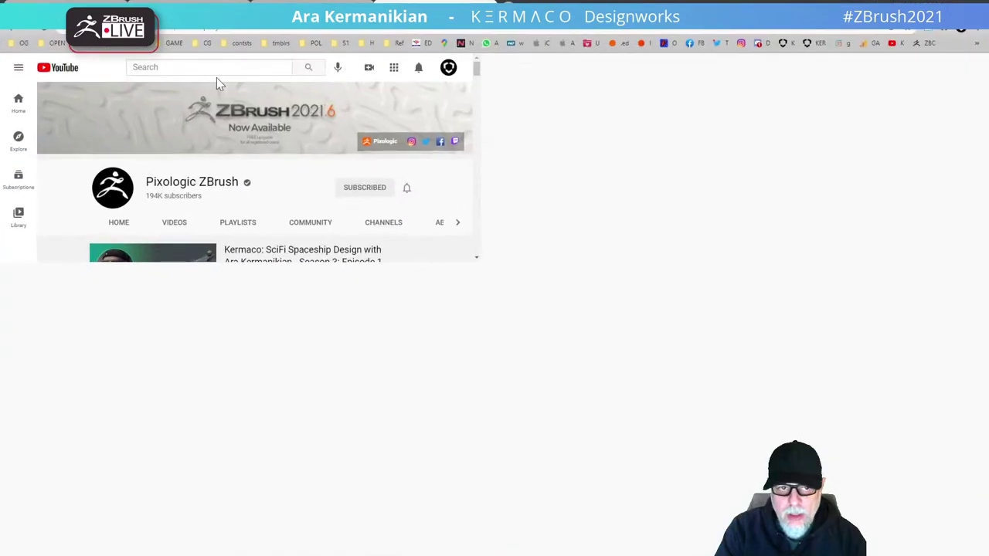
pyautogui.click(109, 14)
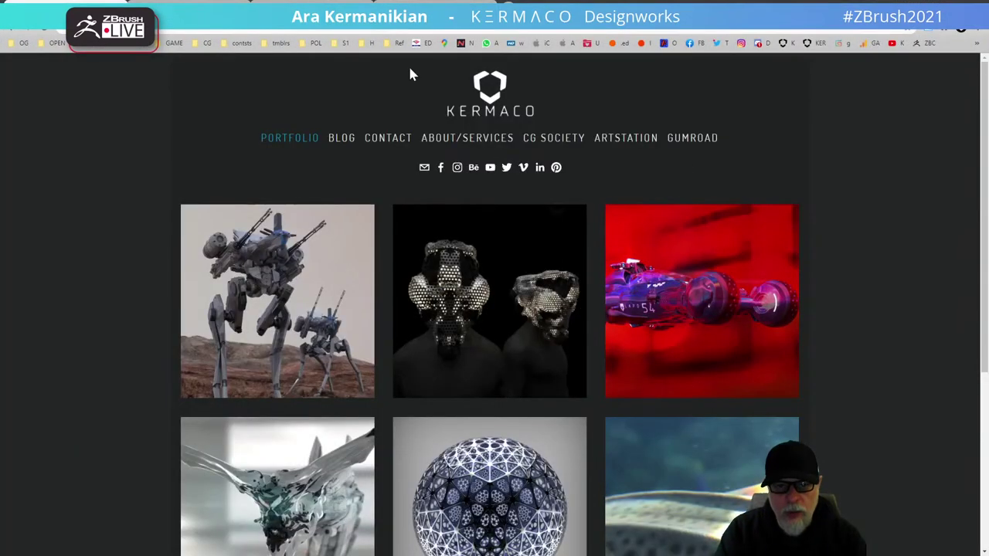
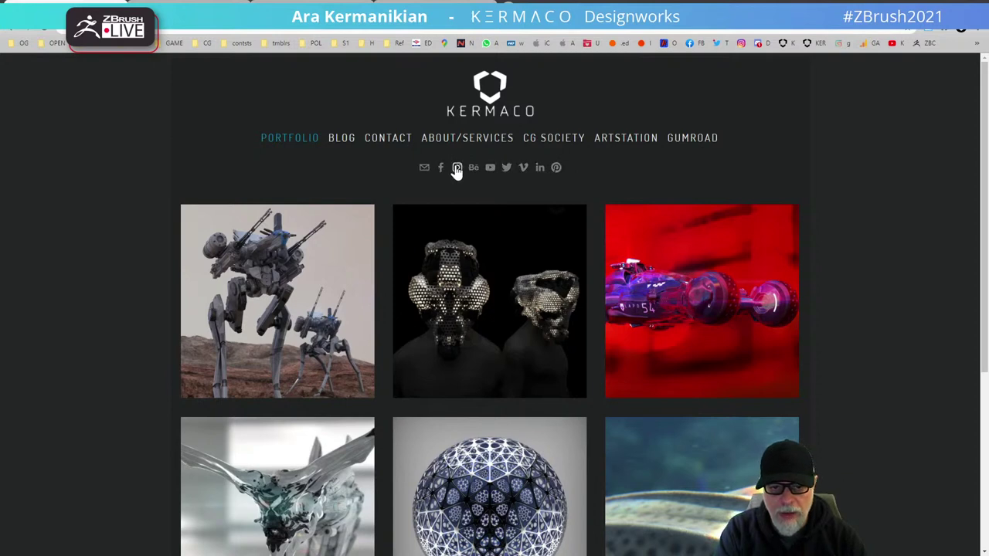
pyautogui.click(457, 168)
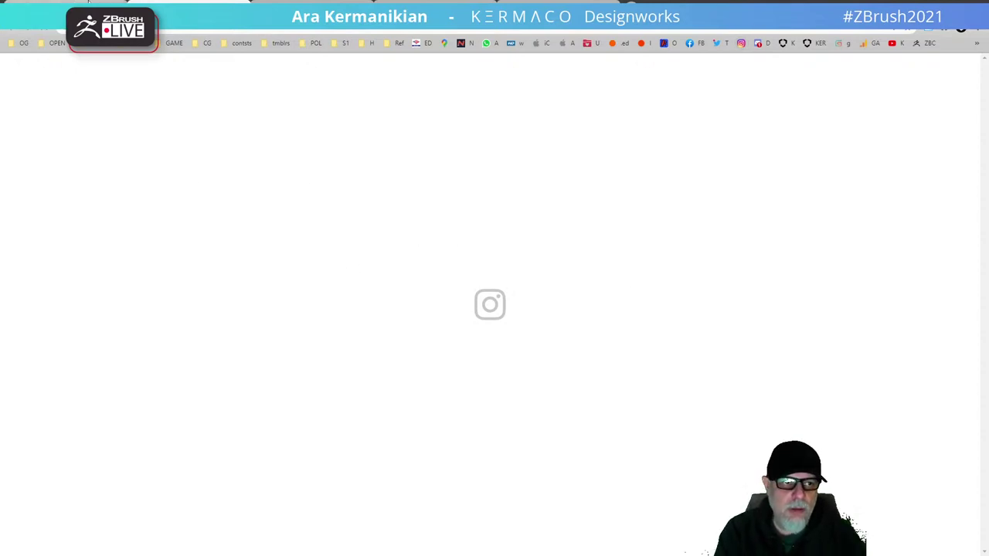
pyautogui.click(68, 3)
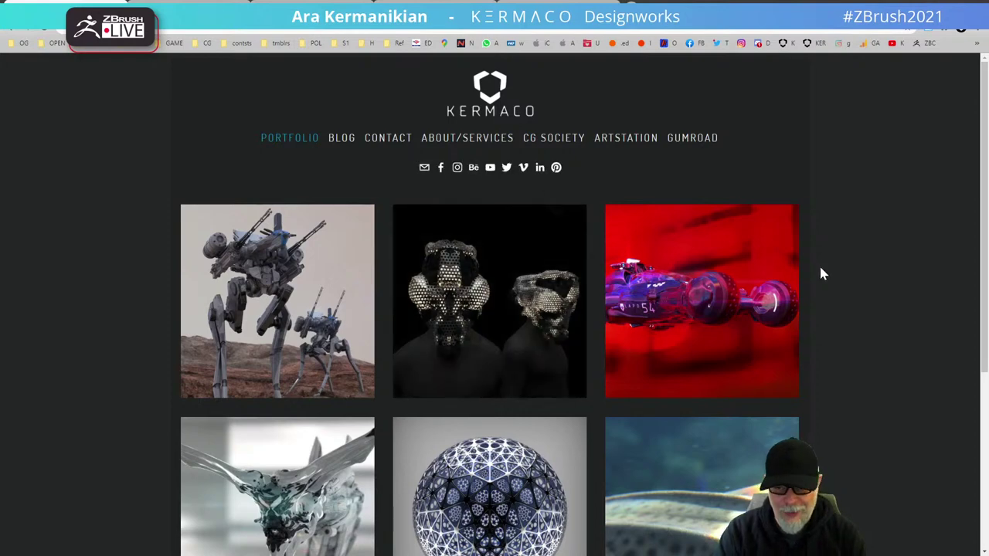
pyautogui.click(186, 2)
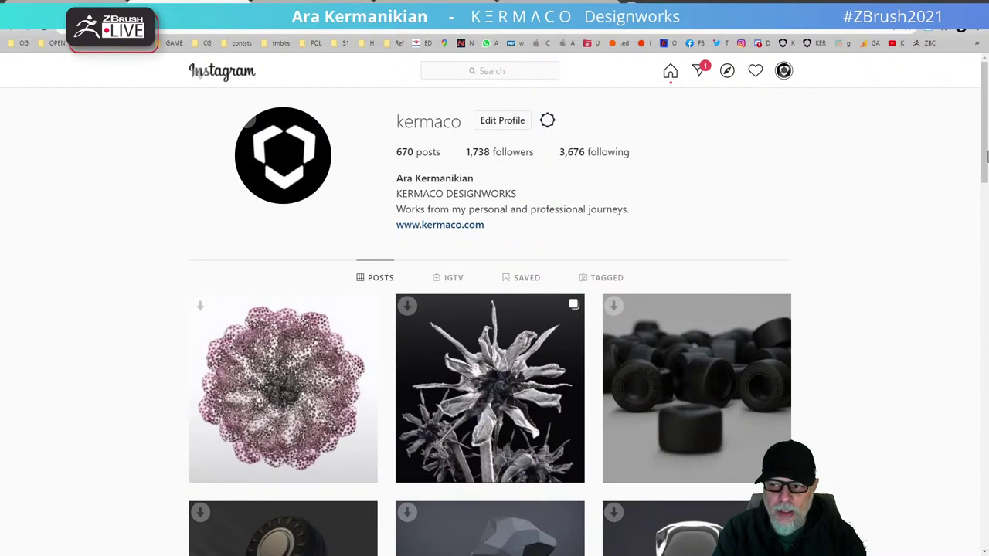
# Browse down through the Instagram profile's posts and return to the start of the page.
pyautogui.scroll(-2, 459, 506)
pyautogui.scroll(-2, 830, 217)
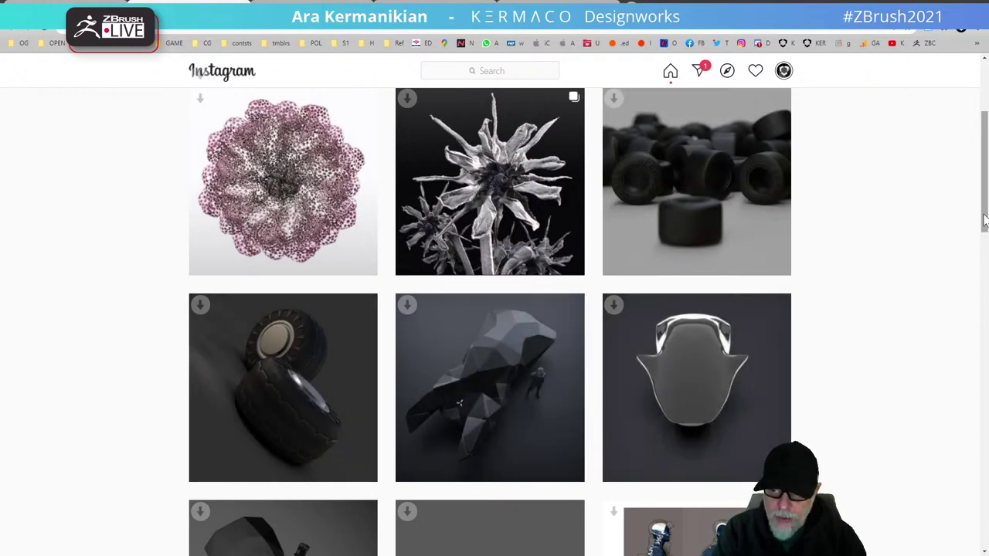
pyautogui.moveTo(984, 221); pyautogui.dragTo(984, 384)
pyautogui.moveTo(984, 336); pyautogui.dragTo(983, 506)
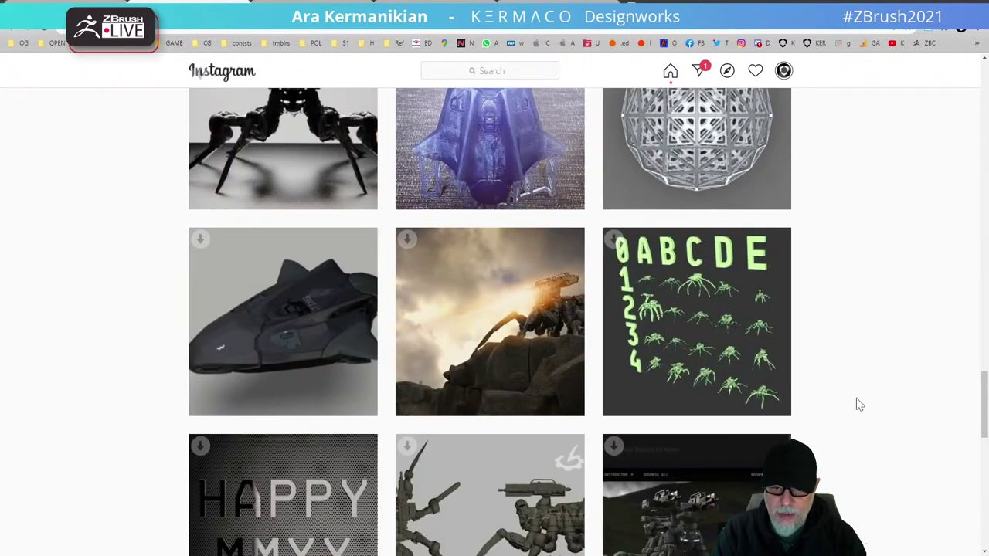
pyautogui.moveTo(985, 392); pyautogui.dragTo(980, 553)
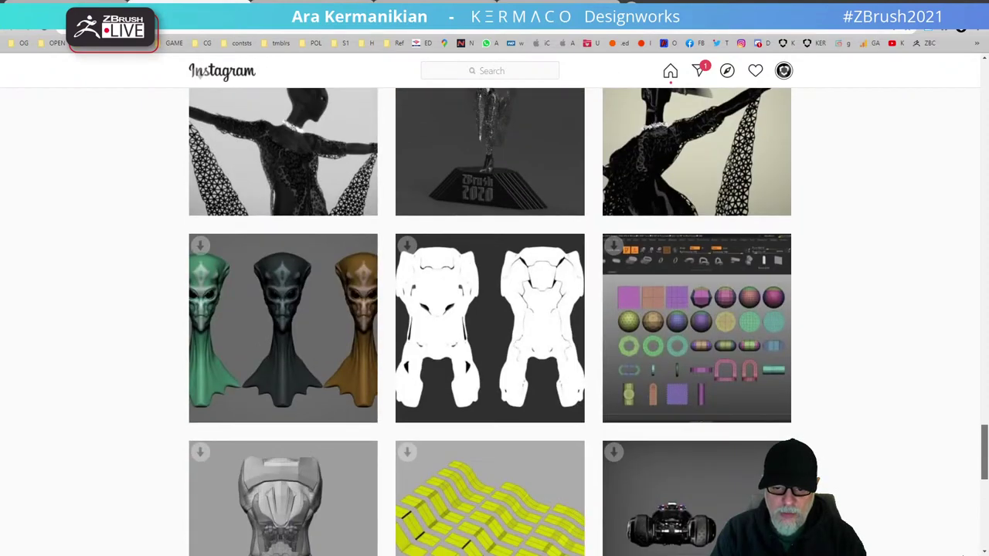
pyautogui.scroll(4, 960, 534)
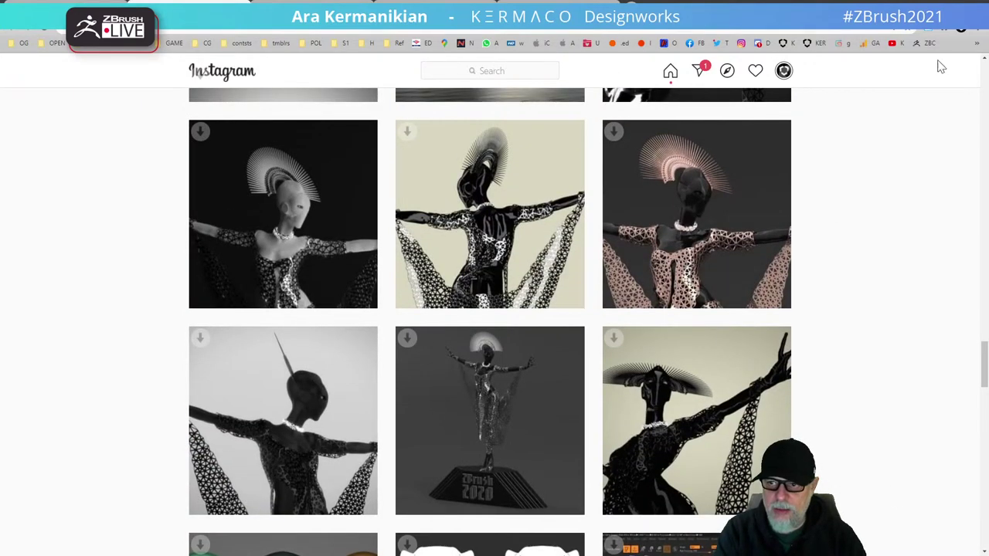
pyautogui.click(984, 77)
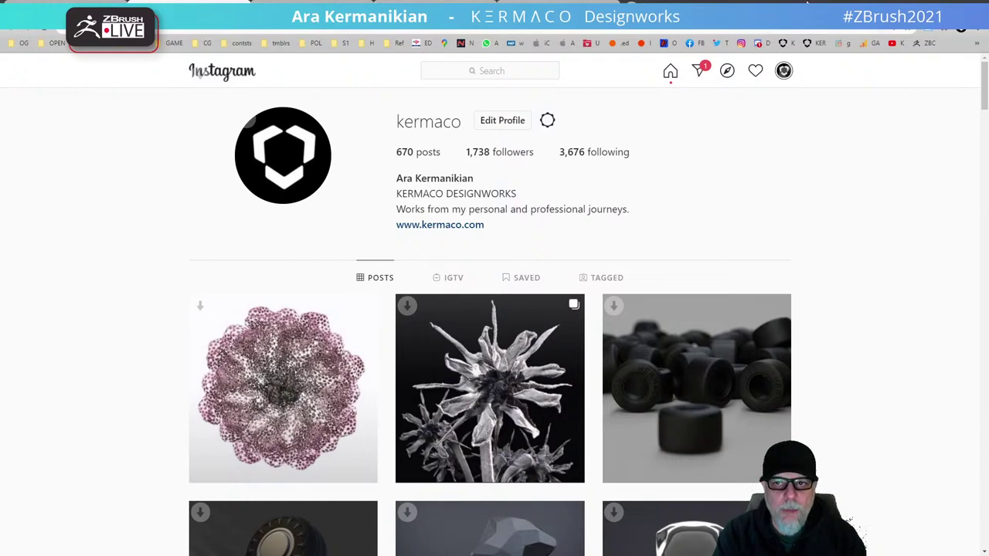
# Reduce the browser window, show the KERMACO portfolio page again and switch back to ZBrush.
pyautogui.moveTo(806, 5); pyautogui.dragTo(688, 101)
pyautogui.click(400, 118)
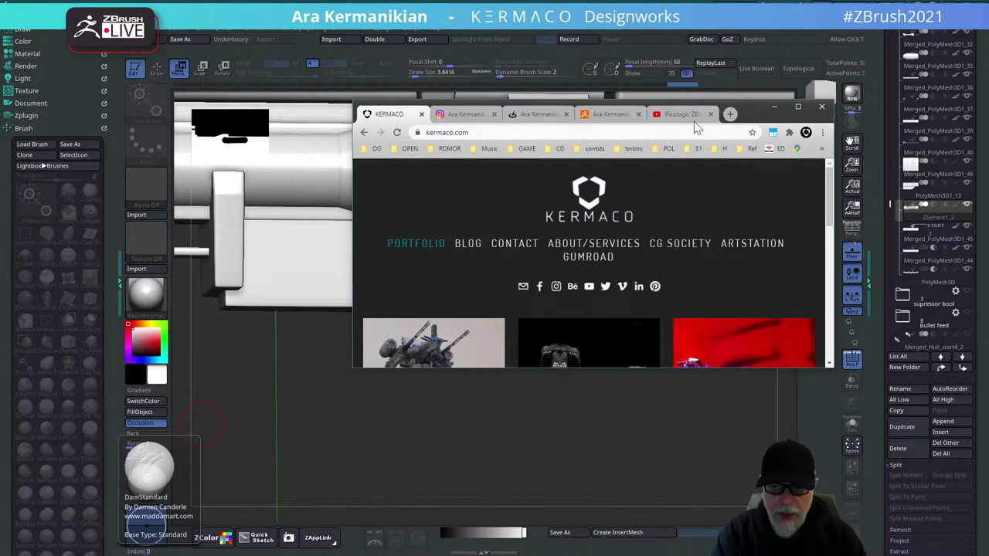
pyautogui.click(776, 106)
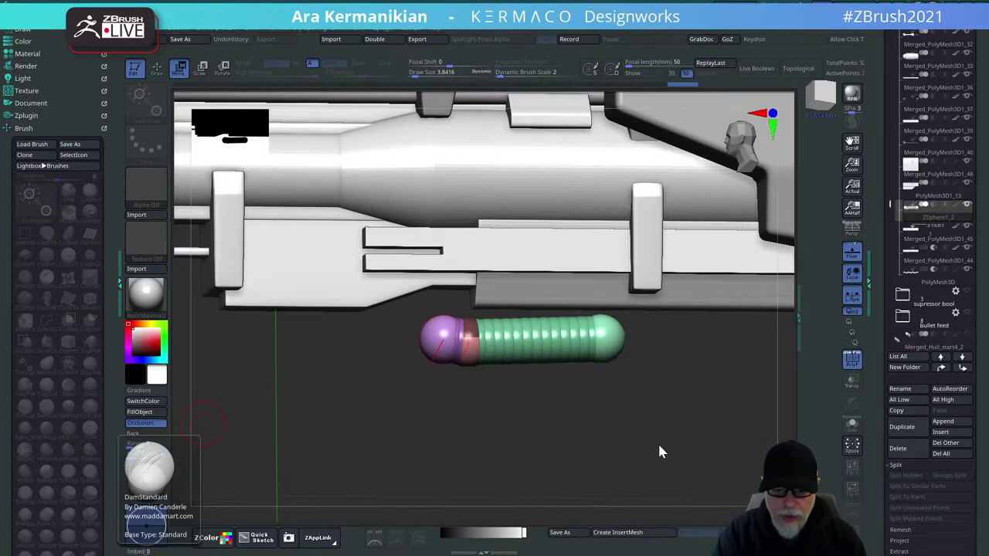
# Stretch the ZSphere tube backward along the gun's underside past the grip and angle its front end up toward the gun.
pyautogui.moveTo(684, 438)
pyautogui.mouseDown()
pyautogui.moveTo(561, 425)
pyautogui.moveTo(504, 395)
pyautogui.moveTo(519, 408)
pyautogui.moveTo(512, 332)
pyautogui.moveTo(729, 328)
pyautogui.mouseUp()
pyautogui.moveTo(596, 325); pyautogui.dragTo(576, 325)
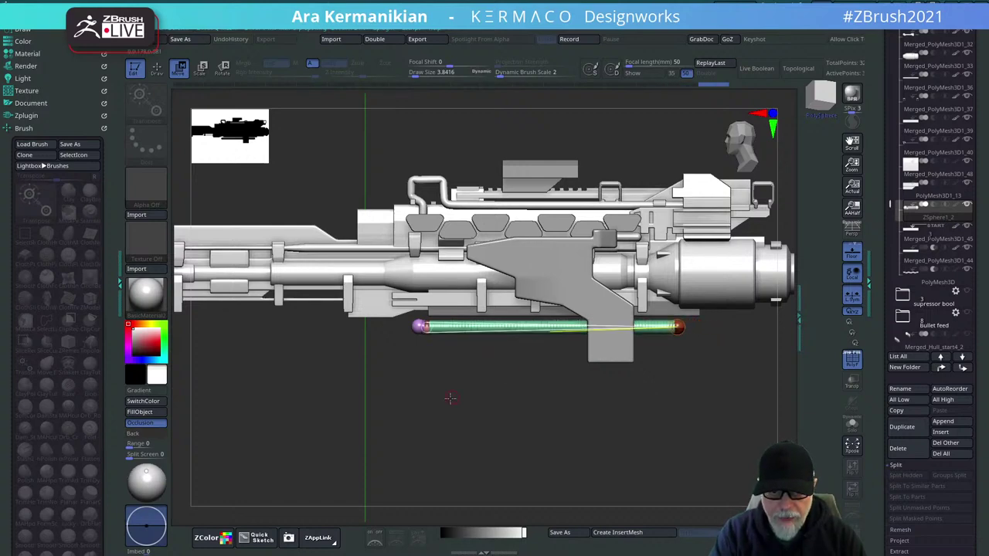
pyautogui.keyDown('alt'); pyautogui.moveTo(451, 397); pyautogui.dragTo(550, 394); pyautogui.keyUp('alt')
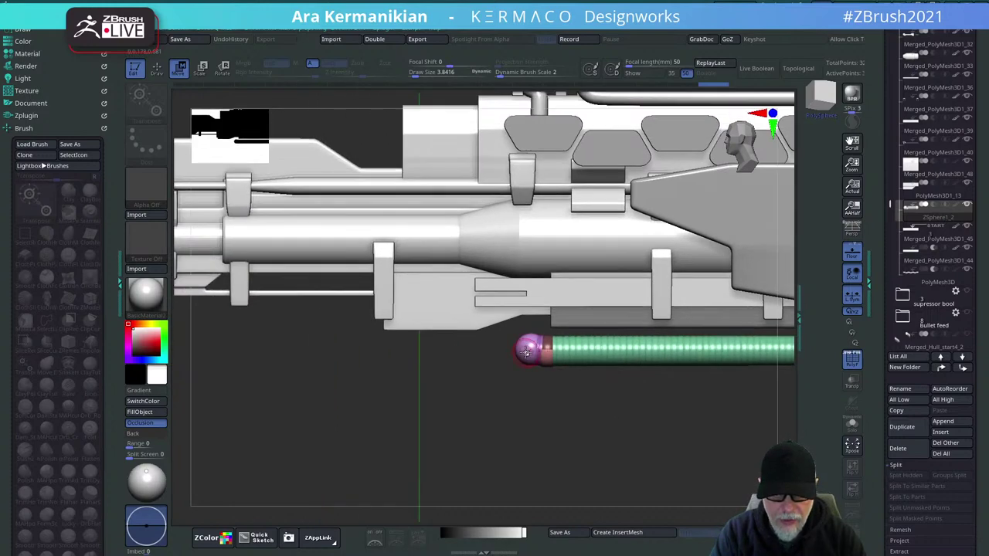
pyautogui.moveTo(531, 350); pyautogui.dragTo(411, 341)
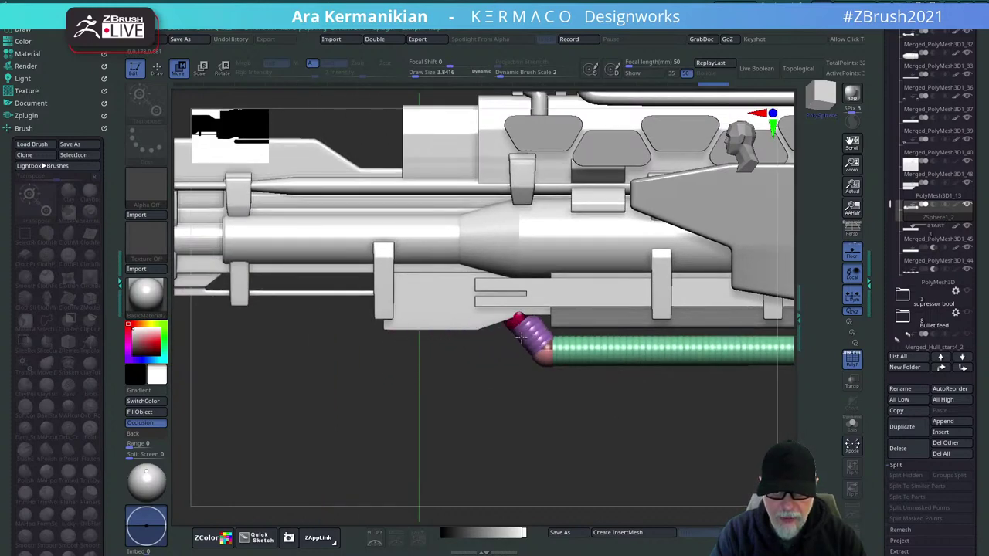
# Shorten the tube by moving its front bend and angled front end backward, closer to the grip.
pyautogui.scroll(-5, 522, 338)
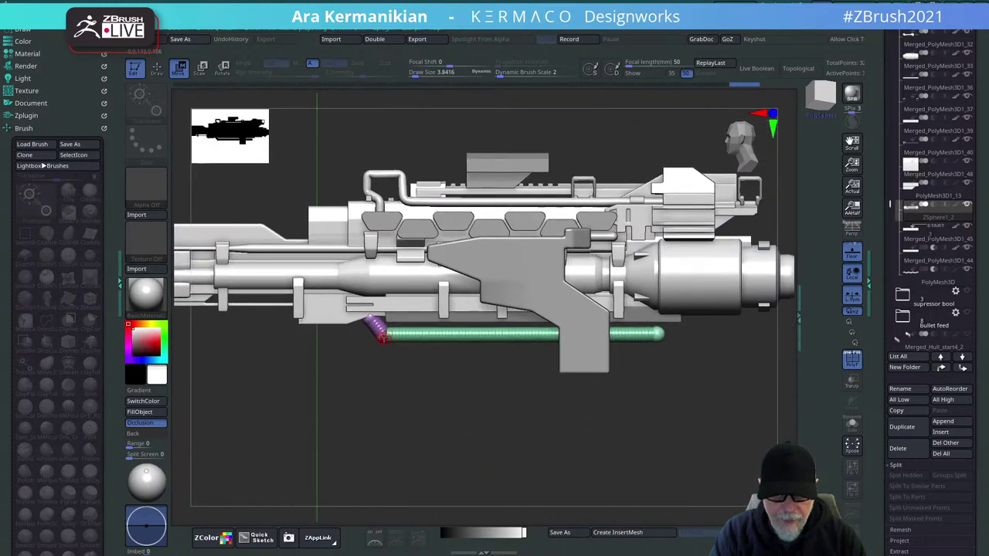
pyautogui.moveTo(384, 338); pyautogui.dragTo(436, 336)
pyautogui.moveTo(363, 319); pyautogui.dragTo(457, 339)
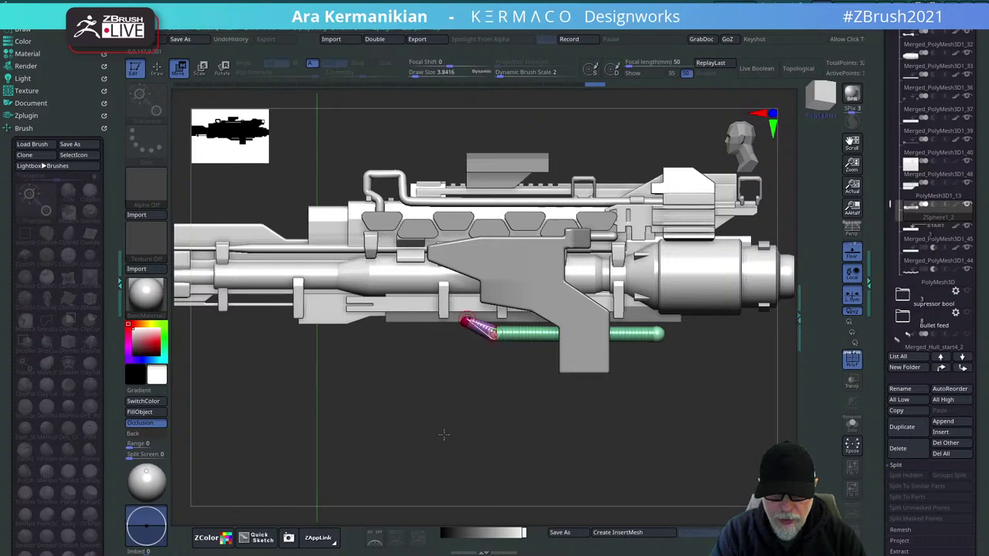
# Add a ZSphere to the tube's rear end and move it up and backward to form an angled end.
pyautogui.moveTo(444, 435); pyautogui.dragTo(593, 387)
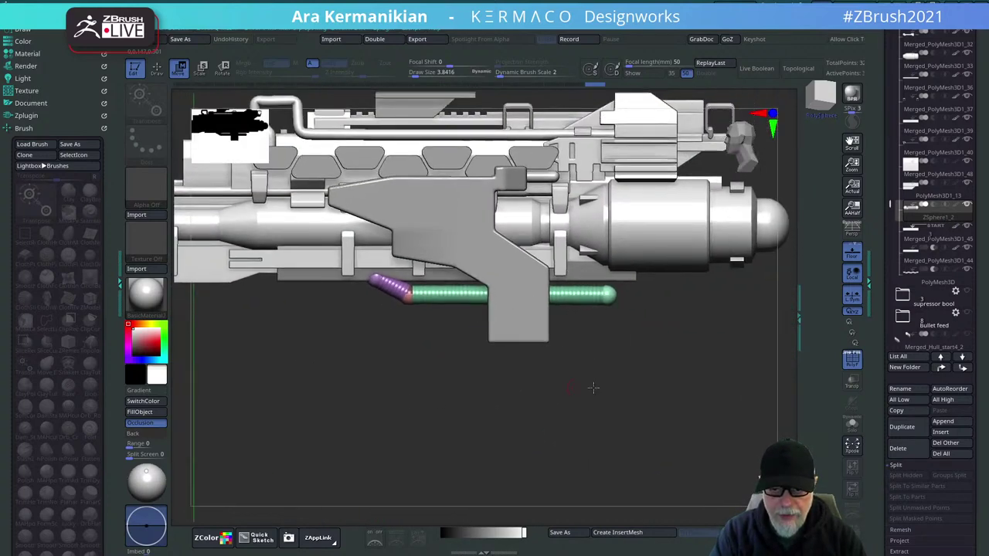
pyautogui.moveTo(669, 326); pyautogui.dragTo(680, 380)
pyautogui.moveTo(639, 333); pyautogui.dragTo(760, 364)
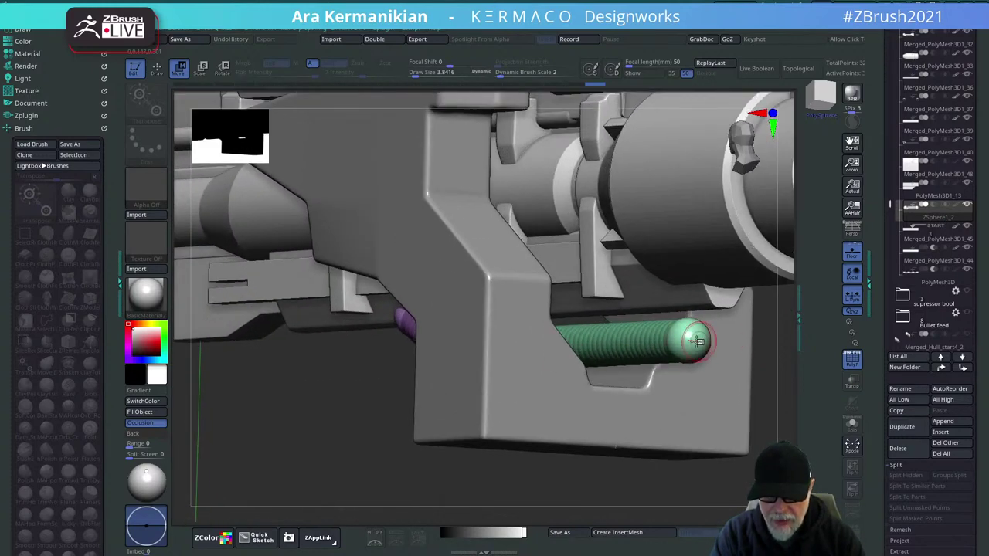
pyautogui.press('q')
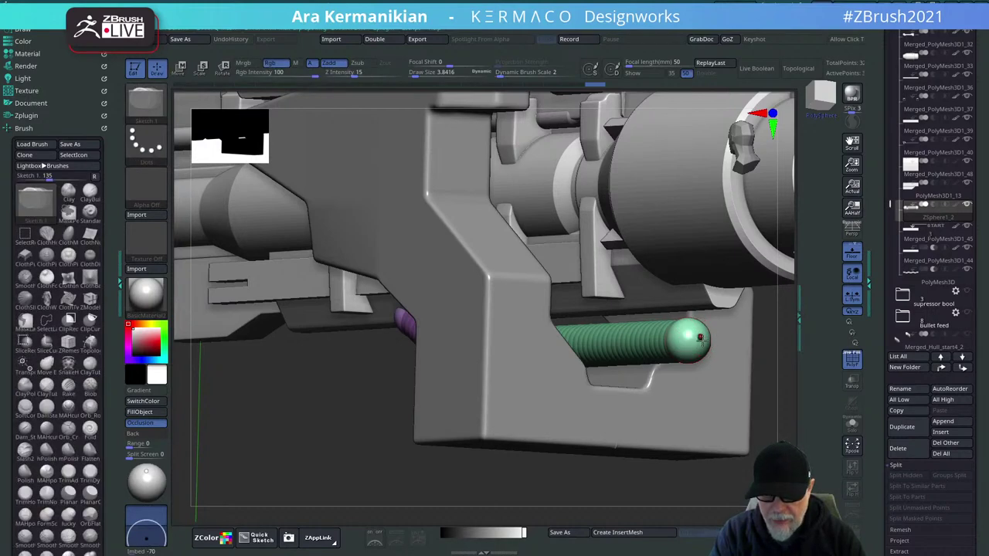
pyautogui.moveTo(700, 339)
pyautogui.mouseDown()
pyautogui.moveTo(769, 411)
pyautogui.moveTo(671, 423)
pyautogui.moveTo(590, 386)
pyautogui.mouseUp()
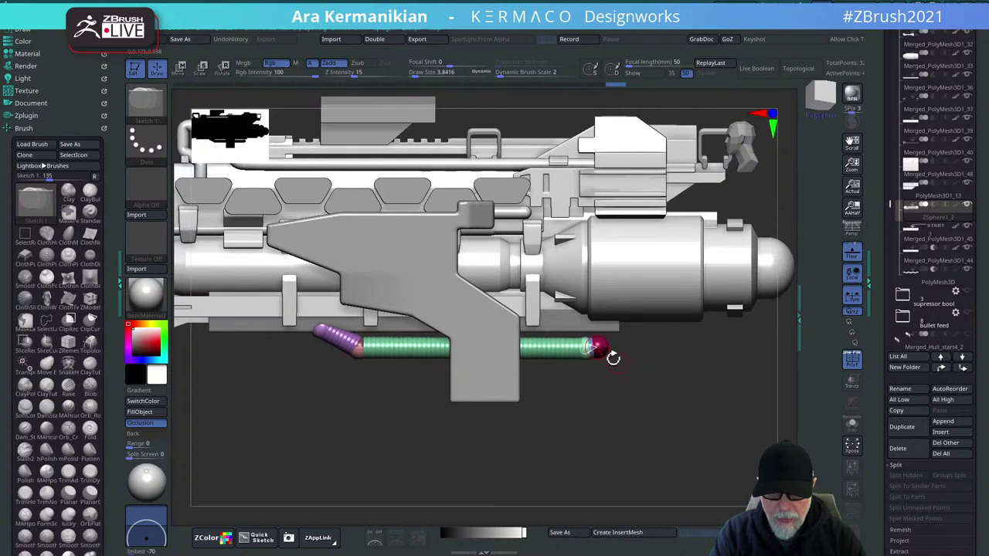
pyautogui.press('w')
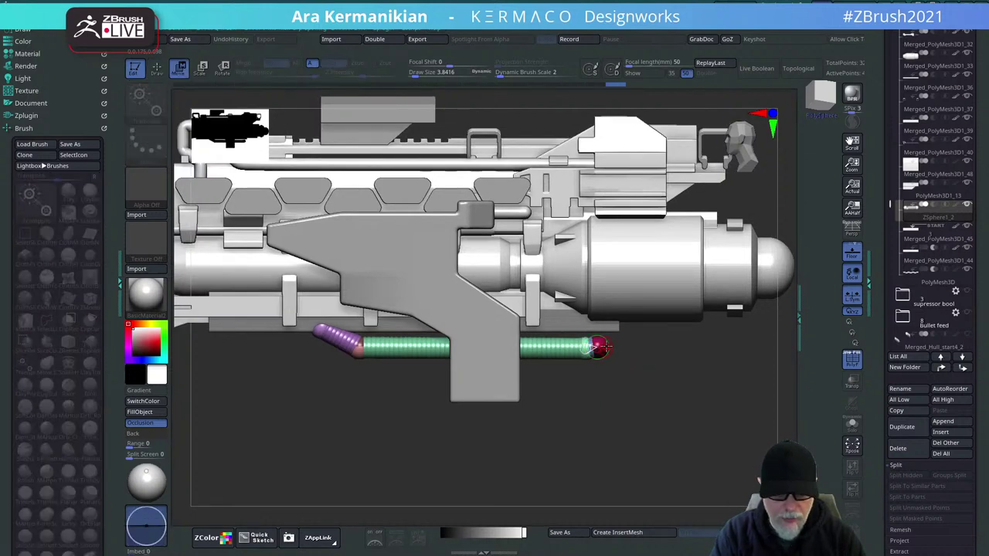
pyautogui.moveTo(600, 347); pyautogui.dragTo(629, 331)
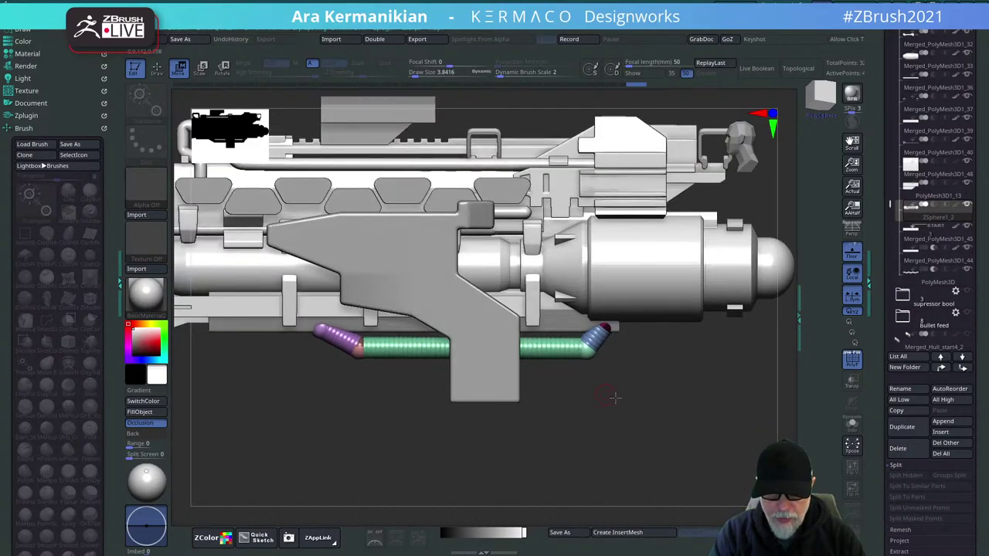
# Move the rear bend and angled end farther back under the large rear cylinder and level the tube's straight section.
pyautogui.moveTo(615, 398); pyautogui.dragTo(612, 378)
pyautogui.moveTo(608, 412); pyautogui.dragTo(712, 385)
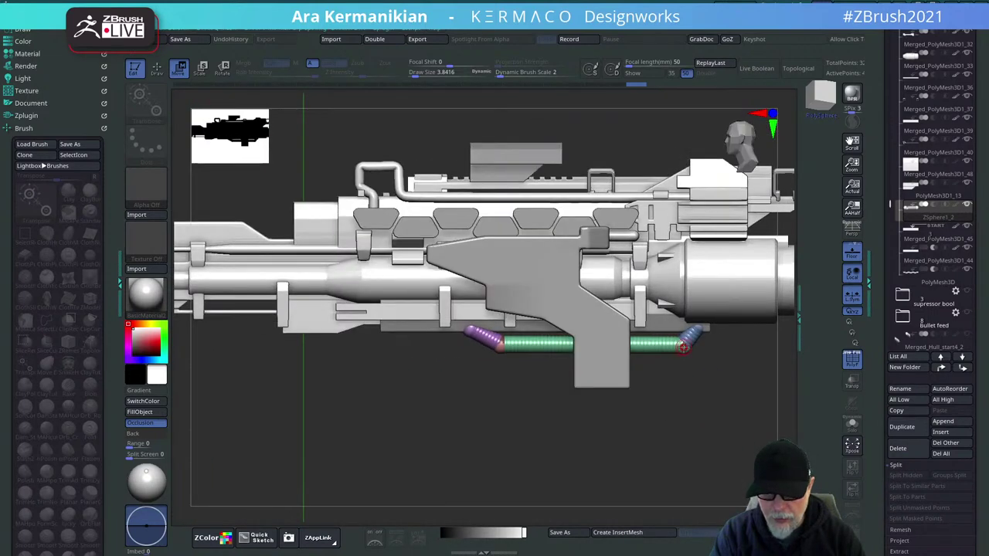
pyautogui.moveTo(684, 349); pyautogui.dragTo(712, 330)
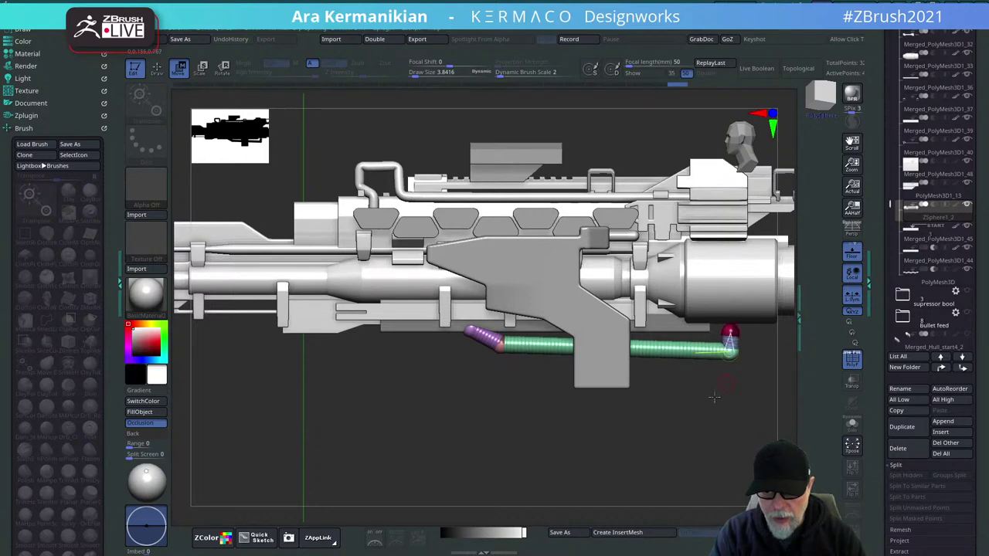
pyautogui.moveTo(695, 438); pyautogui.dragTo(471, 519)
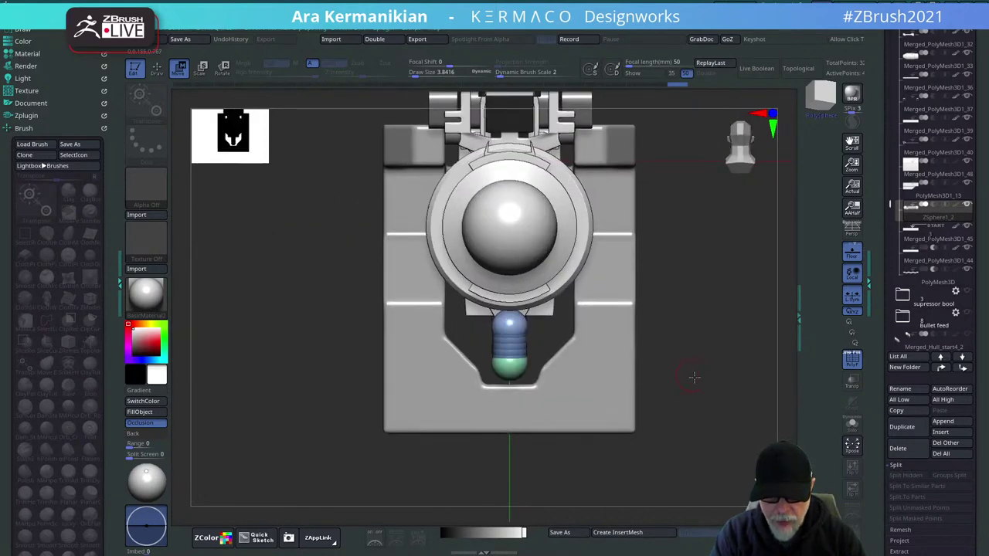
pyautogui.moveTo(693, 378); pyautogui.dragTo(579, 395)
pyautogui.moveTo(448, 364); pyautogui.dragTo(482, 358)
pyautogui.keyDown('alt'); pyautogui.moveTo(568, 482); pyautogui.dragTo(378, 456); pyautogui.keyUp('alt')
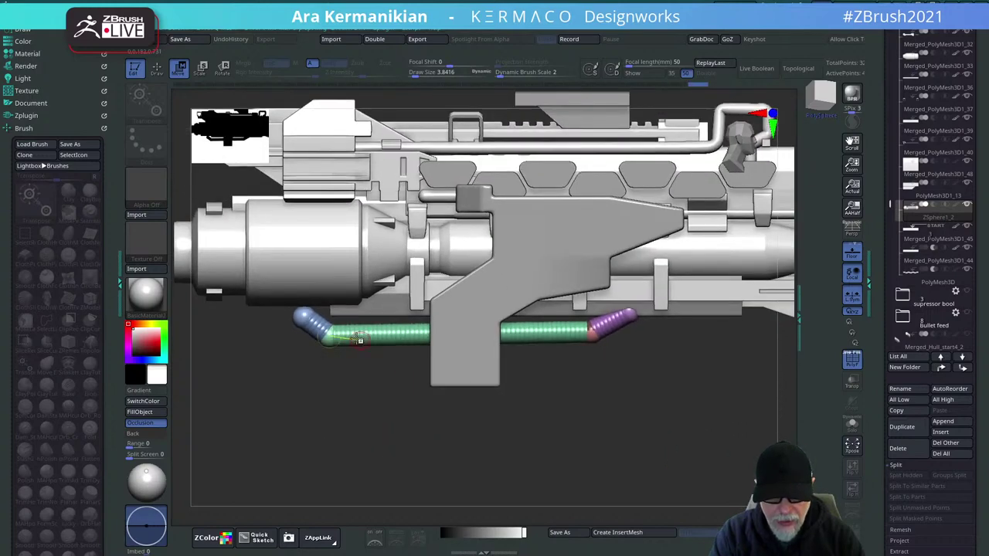
pyautogui.moveTo(329, 337); pyautogui.dragTo(333, 336)
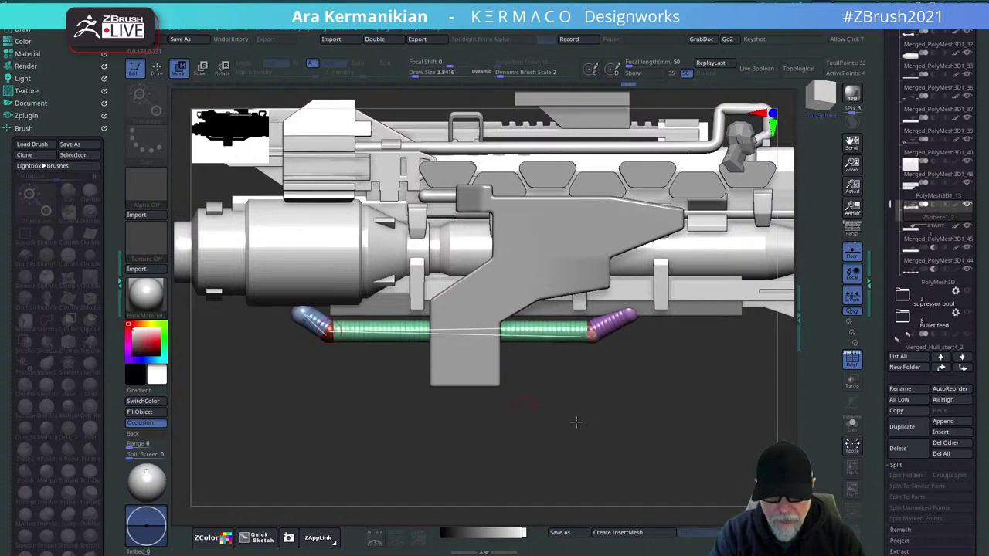
# Preview the ZSphere tube as a polygon skin and examine its shape from the side.
pyautogui.moveTo(576, 424); pyautogui.dragTo(606, 391)
pyautogui.moveTo(525, 403); pyautogui.dragTo(651, 406)
pyautogui.press('a')
pyautogui.keyDown('alt'); pyautogui.moveTo(594, 466); pyautogui.dragTo(581, 288); pyautogui.keyUp('alt')
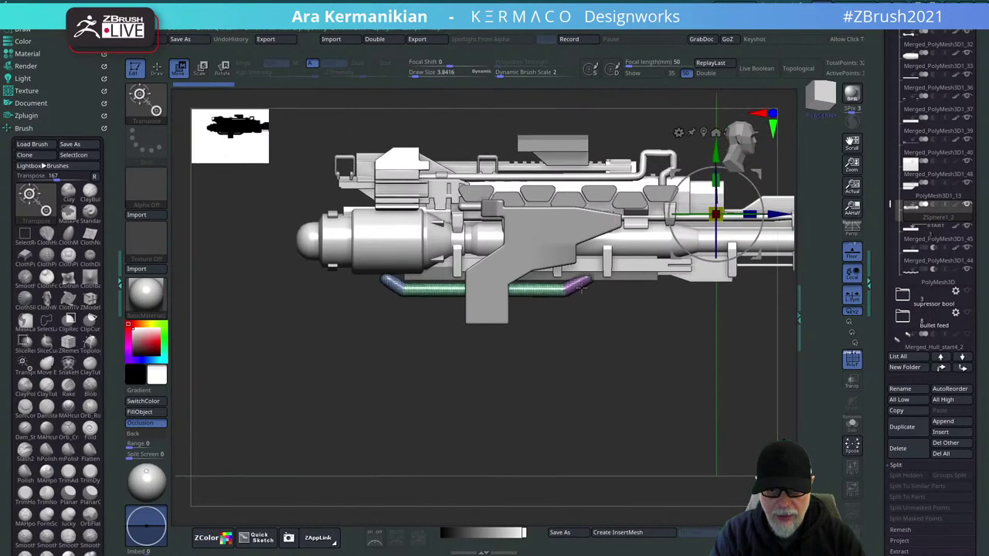
pyautogui.keyDown('alt'); pyautogui.moveTo(637, 367); pyautogui.dragTo(660, 353); pyautogui.keyUp('alt')
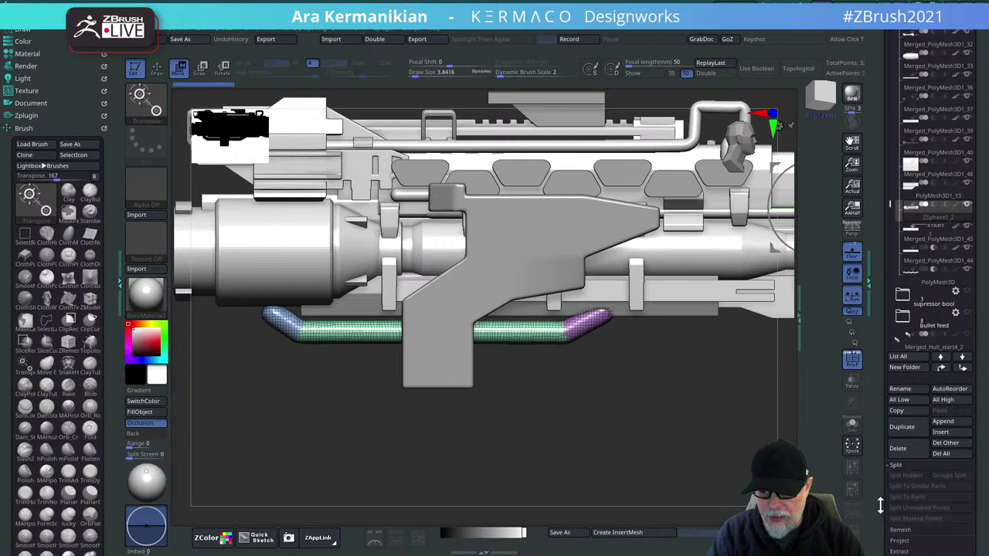
# Set the adaptive skin's DynaMesh Resolution to 0 for the tube and refresh its skin preview.
pyautogui.moveTo(879, 505); pyautogui.dragTo(916, 383)
pyautogui.click(920, 371)
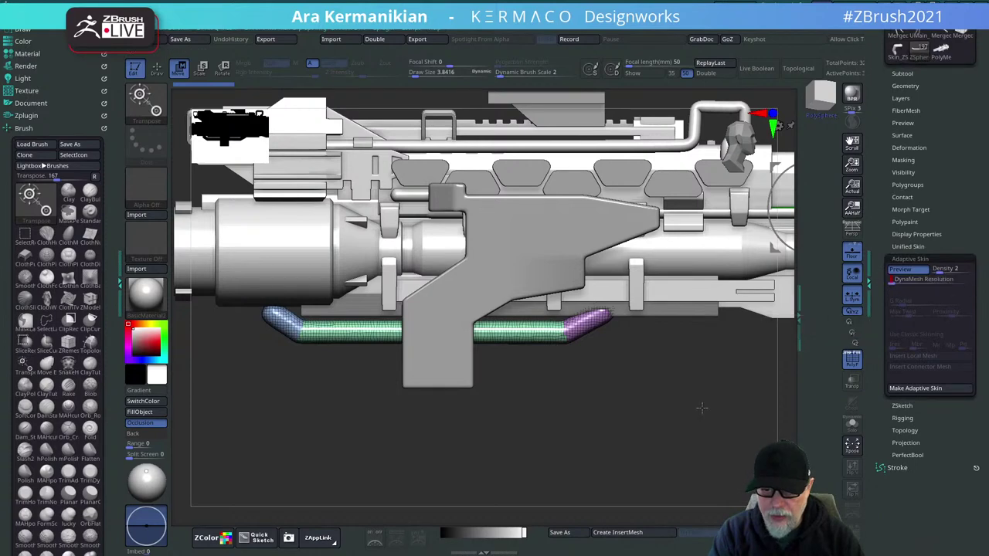
pyautogui.click(901, 271)
pyautogui.moveTo(674, 406)
pyautogui.mouseDown()
pyautogui.moveTo(698, 406)
pyautogui.moveTo(545, 344)
pyautogui.mouseUp()
pyautogui.moveTo(690, 374); pyautogui.dragTo(566, 363)
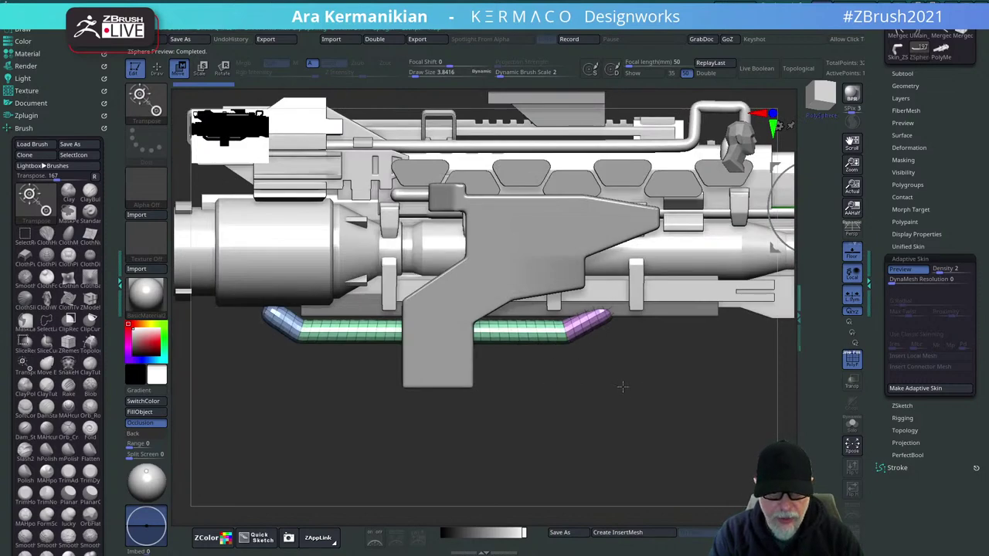
# Insert ZSpheres on both sides of the tube's front bend and preview the skin with the ZModeler brush selected.
pyautogui.keyDown('alt'); pyautogui.moveTo(602, 408); pyautogui.dragTo(678, 422); pyautogui.keyUp('alt')
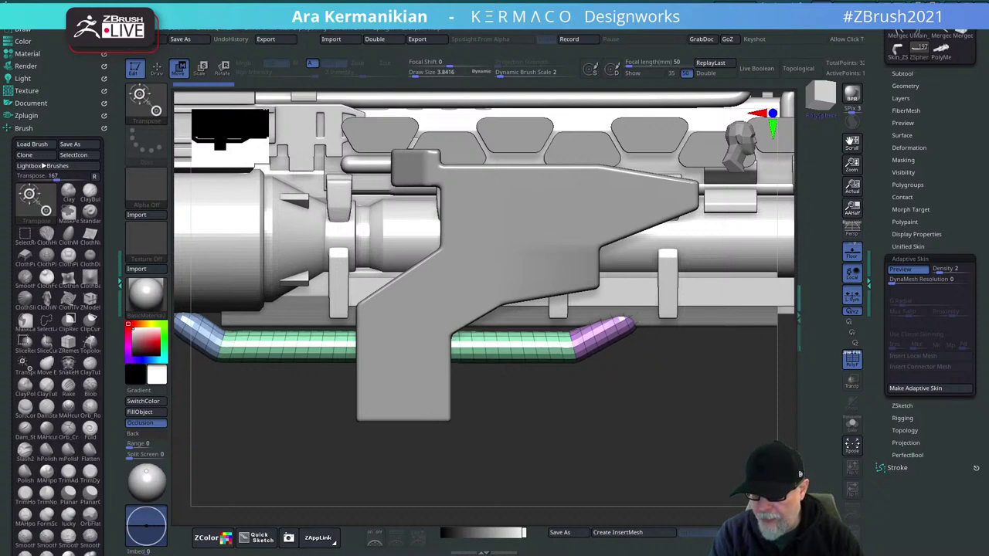
pyautogui.keyDown('alt'); pyautogui.moveTo(626, 463); pyautogui.dragTo(544, 435); pyautogui.keyUp('alt')
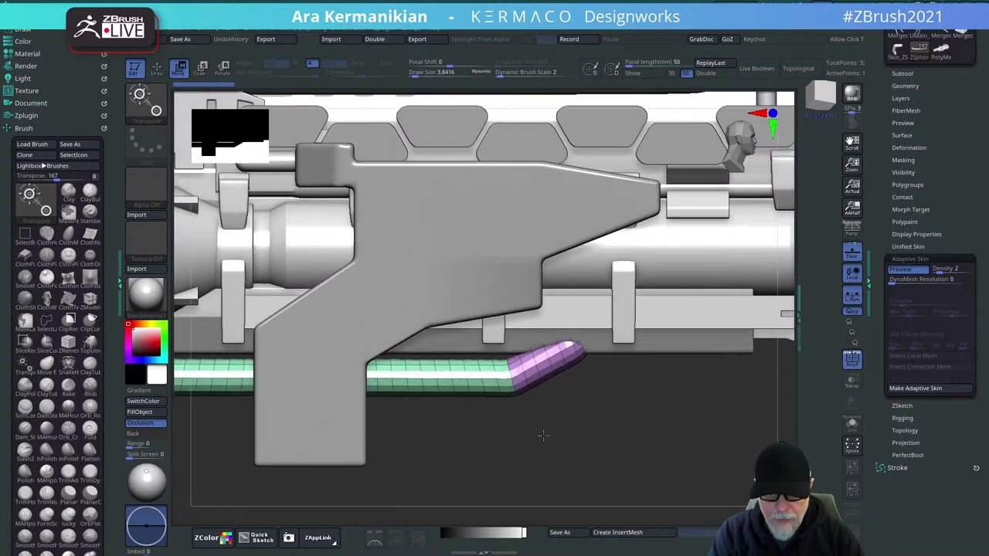
pyautogui.press('q')
pyautogui.press('a')
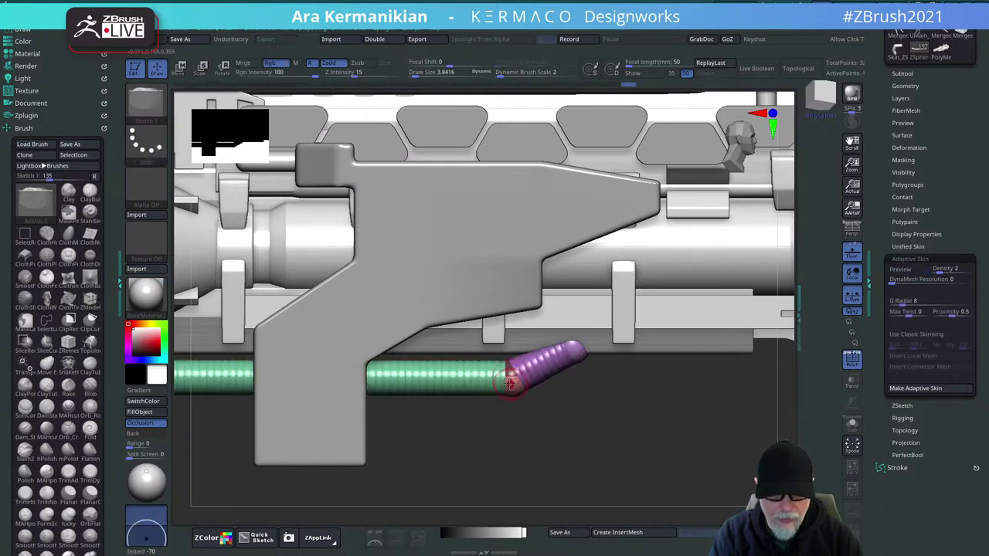
pyautogui.click(491, 379)
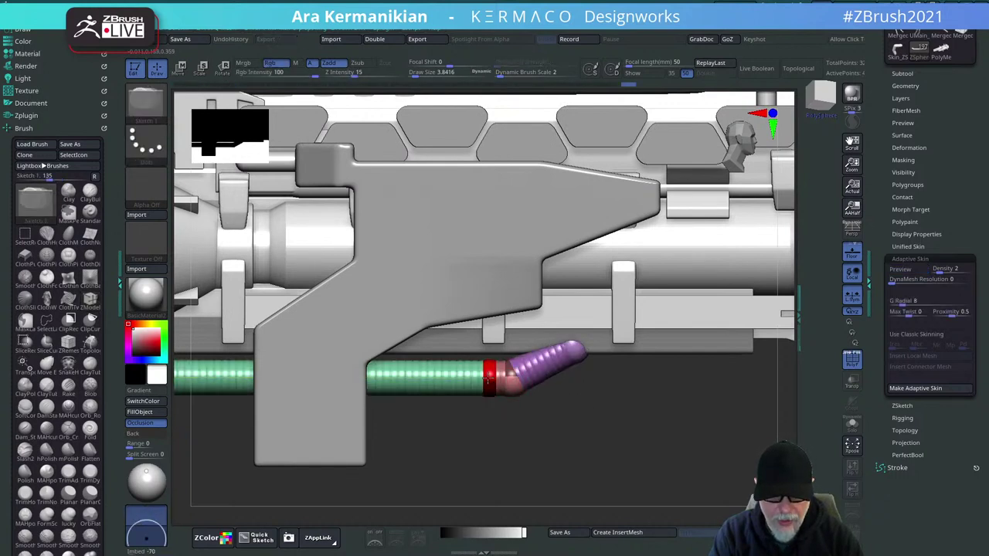
pyautogui.click(529, 368)
pyautogui.press('a')
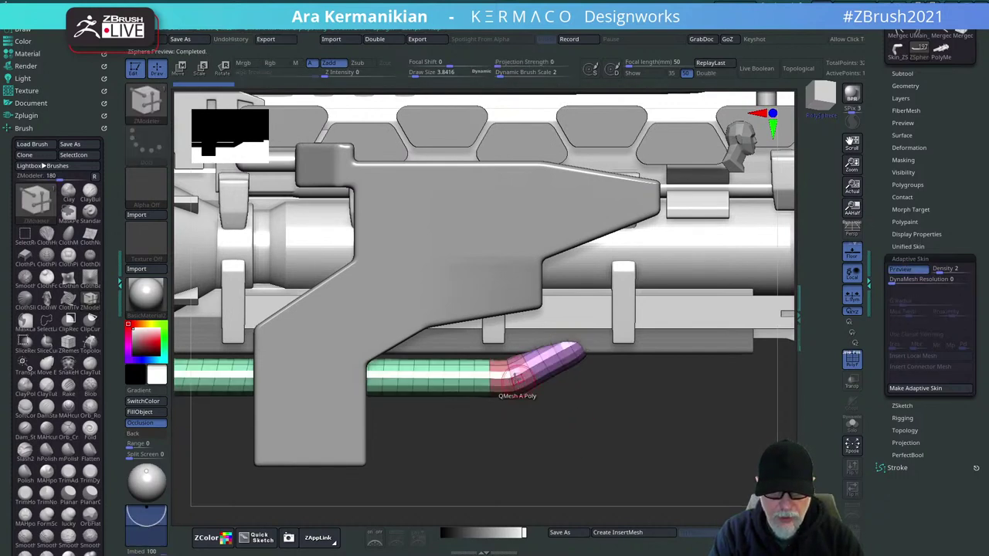
pyautogui.press('b')
pyautogui.press('z')
pyautogui.press('m')
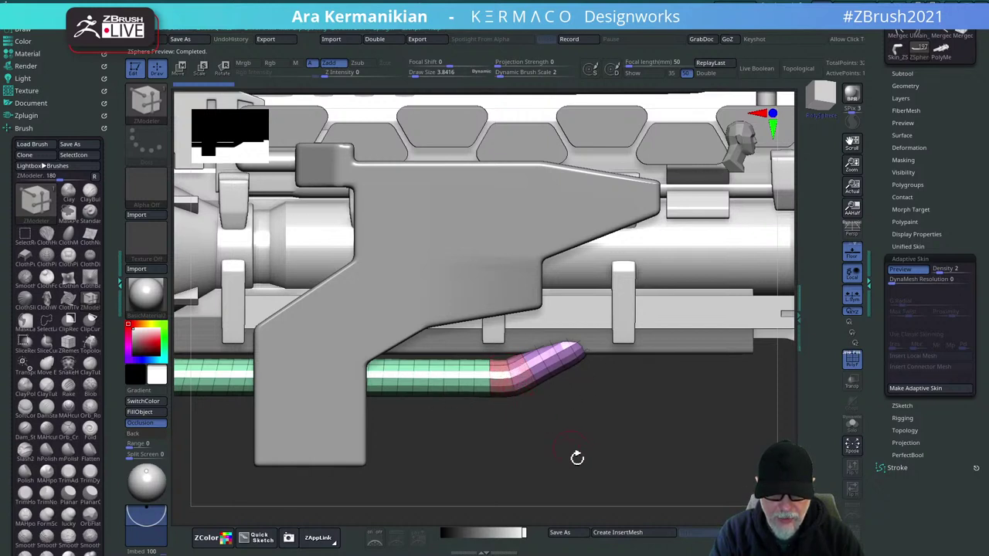
# Insert ZSpheres on both sides of the tube's rear bend, checking the skin preview between insertions.
pyautogui.moveTo(574, 457)
pyautogui.mouseDown()
pyautogui.moveTo(572, 440)
pyautogui.moveTo(217, 447)
pyautogui.moveTo(468, 417)
pyautogui.mouseUp()
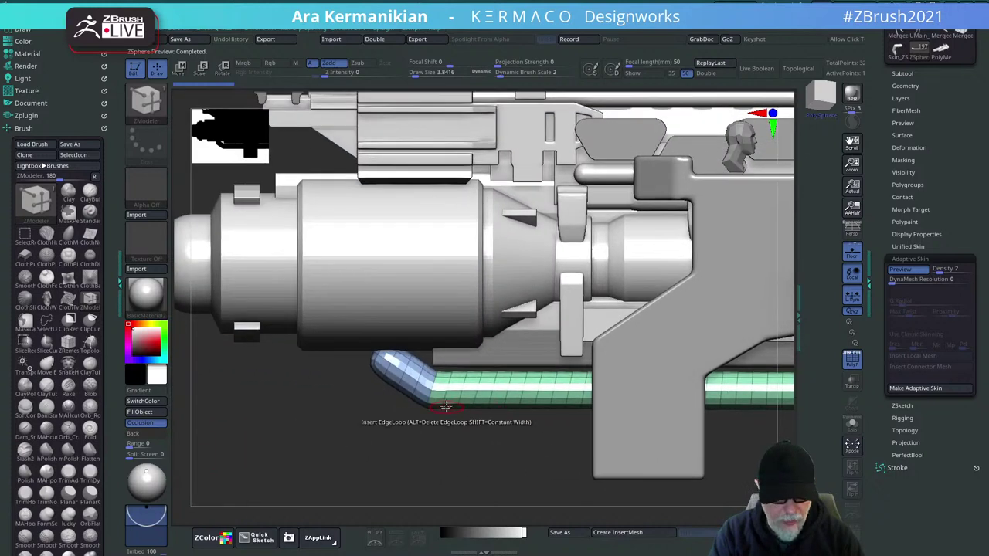
pyautogui.press('a')
pyautogui.press('a')
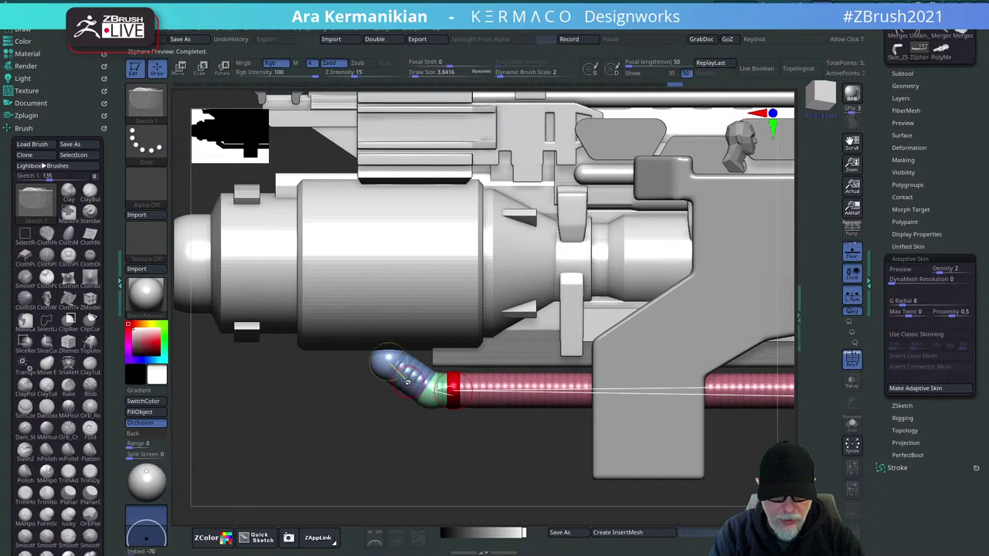
pyautogui.press('a')
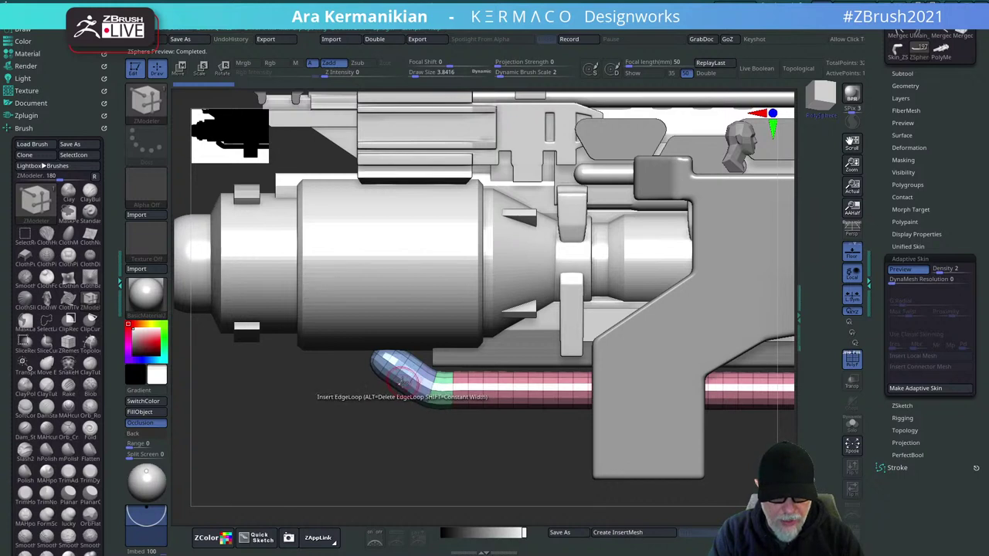
pyautogui.press('a')
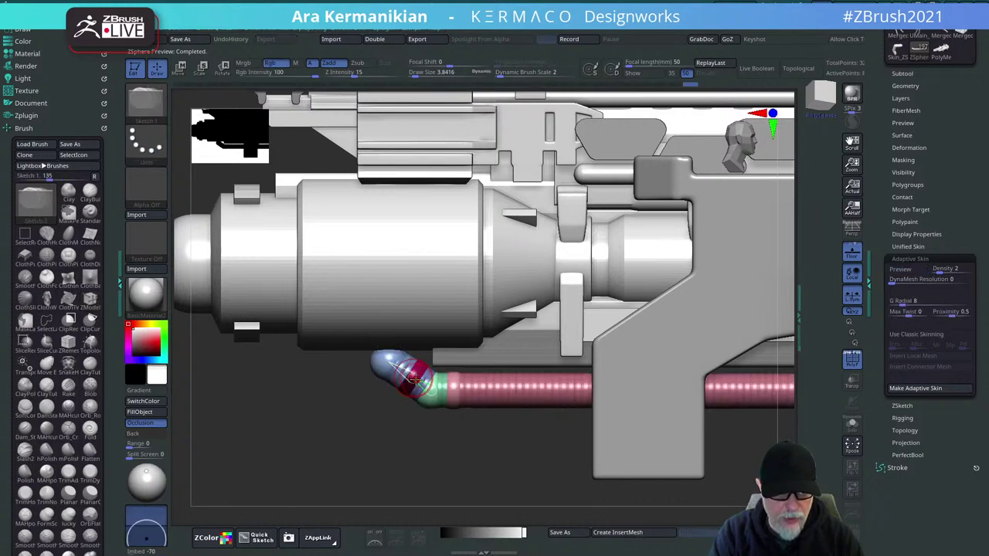
# Inspect the tube on the whole gun from several angles, preview its skin, and return to ZSphere drawing mode.
pyautogui.press('w')
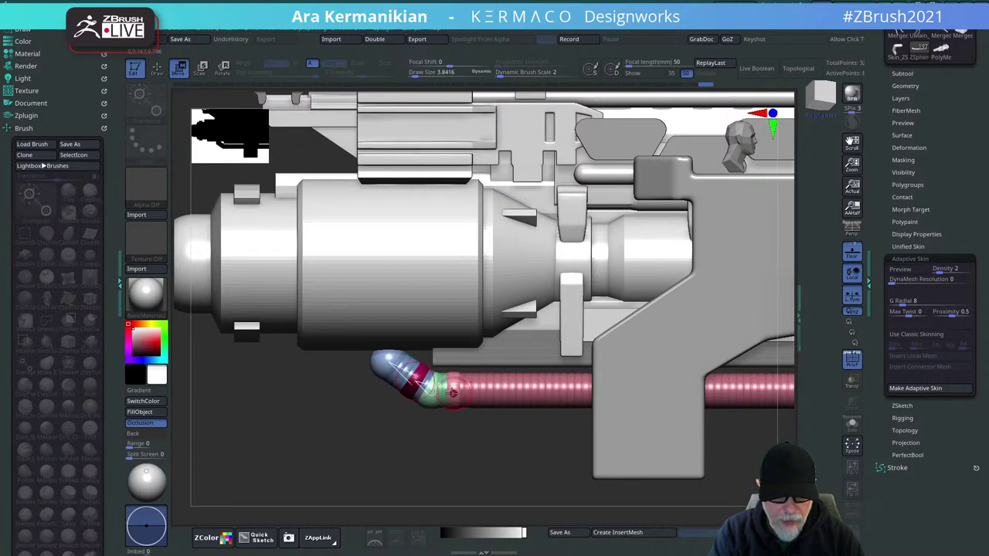
pyautogui.moveTo(461, 470); pyautogui.dragTo(645, 460)
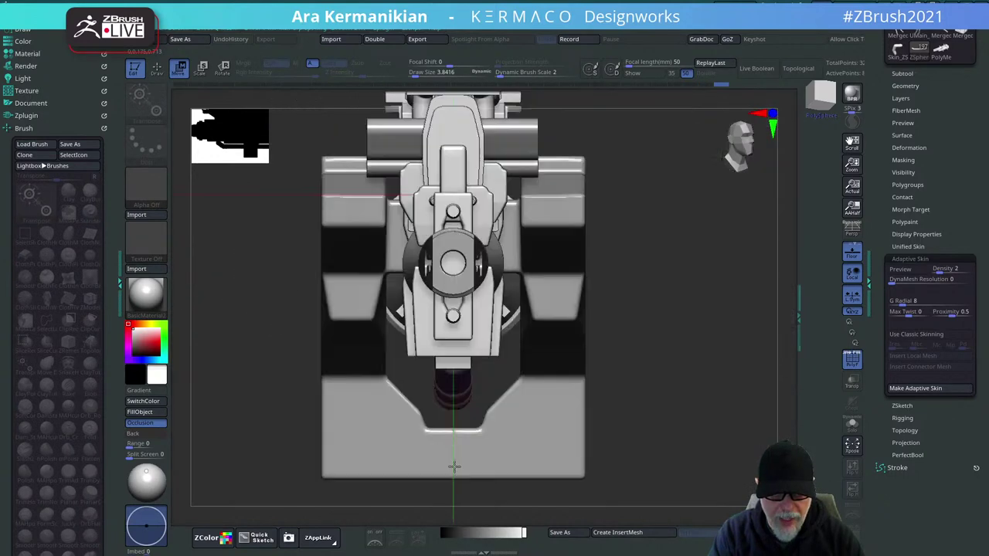
pyautogui.moveTo(665, 406); pyautogui.dragTo(603, 405)
pyautogui.moveTo(584, 456); pyautogui.dragTo(673, 433)
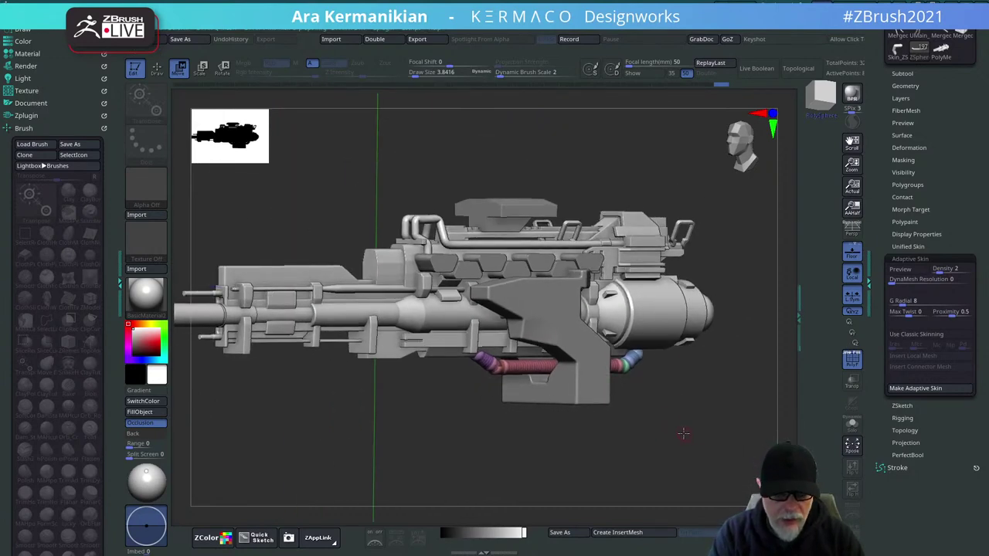
pyautogui.press('a')
pyautogui.moveTo(695, 444); pyautogui.dragTo(613, 371)
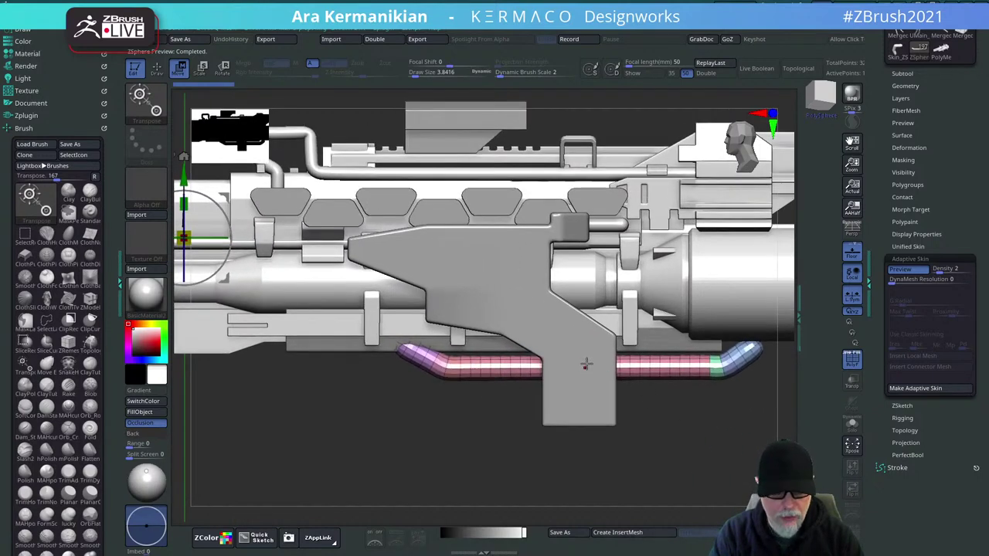
pyautogui.press('q')
pyautogui.press('a')
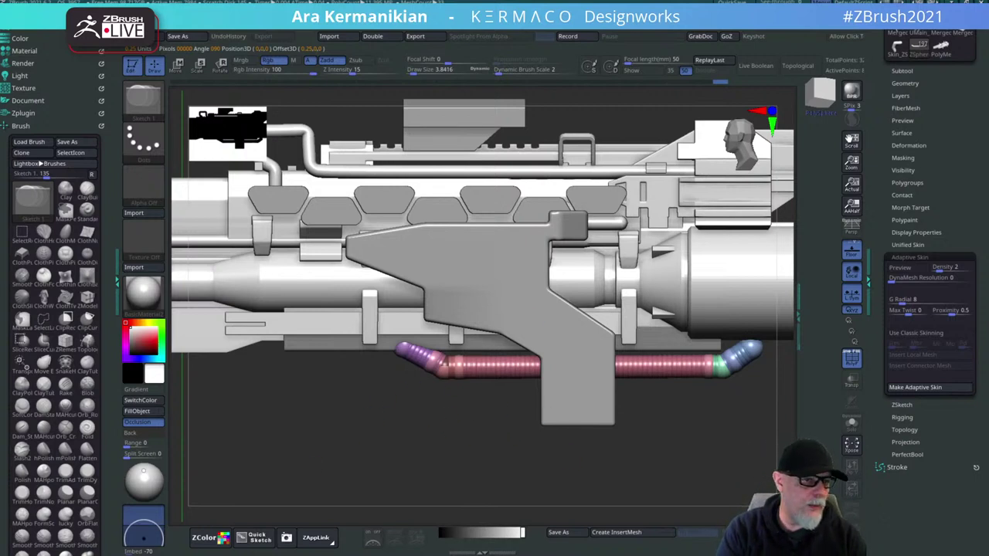
# Switch to the browser and view the artist's portfolio, Instagram profile and Pixologic presenter page down to the featured broadcast posts.
pyautogui.moveTo(0, 224); pyautogui.dragTo(401, 0)
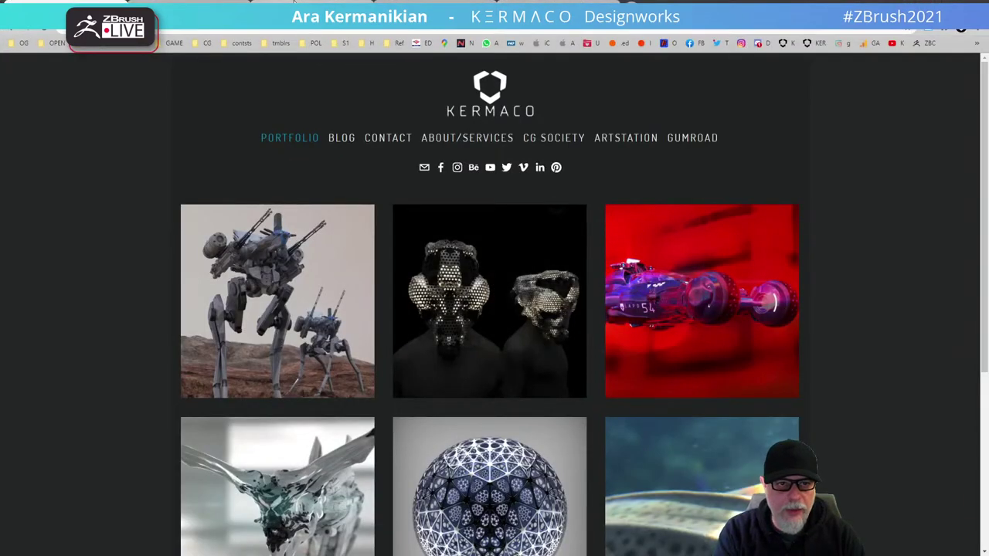
pyautogui.click(199, 7)
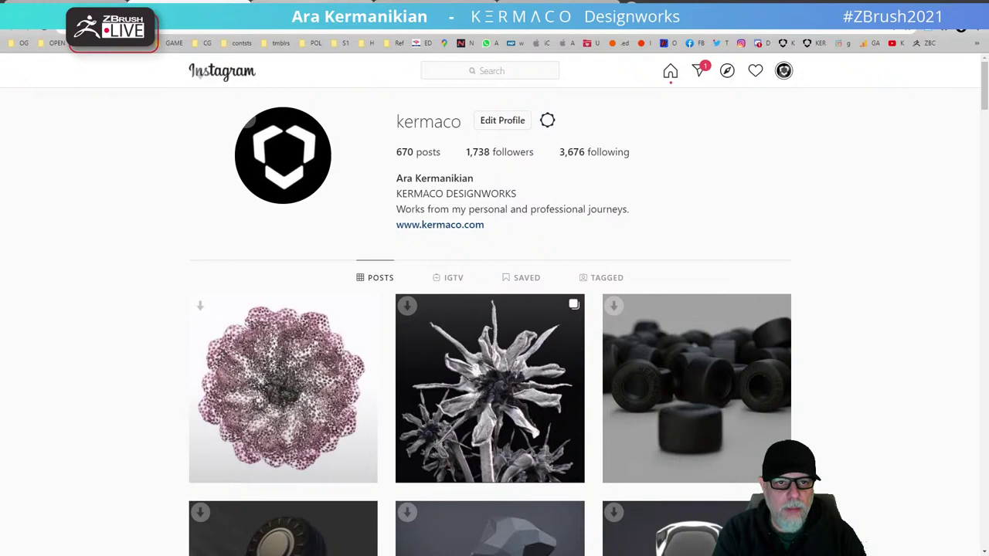
pyautogui.click(436, 6)
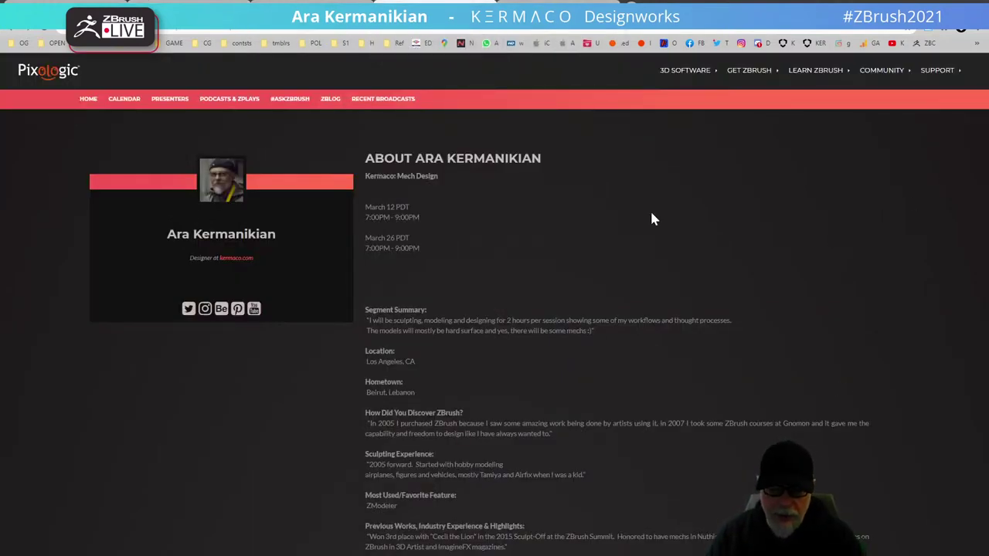
pyautogui.scroll(-10, 570, 366)
pyautogui.scroll(4, 467, 354)
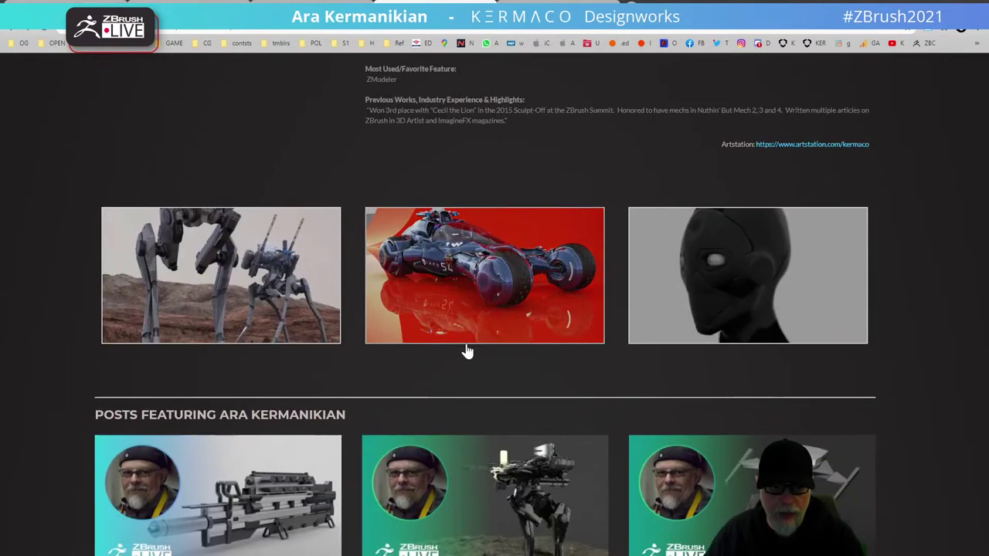
pyautogui.scroll(-1, 309, 394)
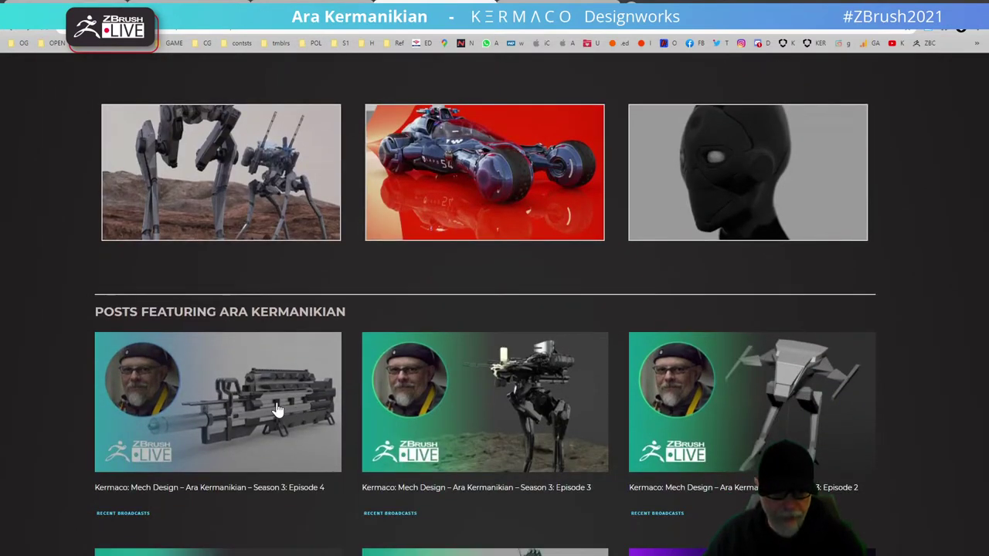
# Open the Mech Design Season 3: Episode 4 broadcast, skip the video to about 23 minutes and pause it.
pyautogui.click(277, 410)
pyautogui.scroll(-3, 534, 252)
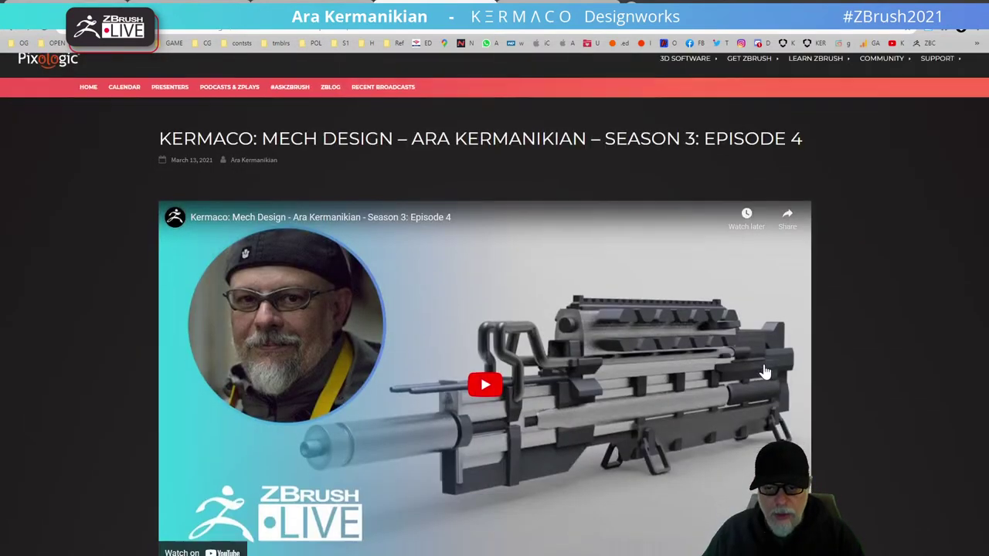
pyautogui.click(535, 252)
pyautogui.scroll(2, 532, 302)
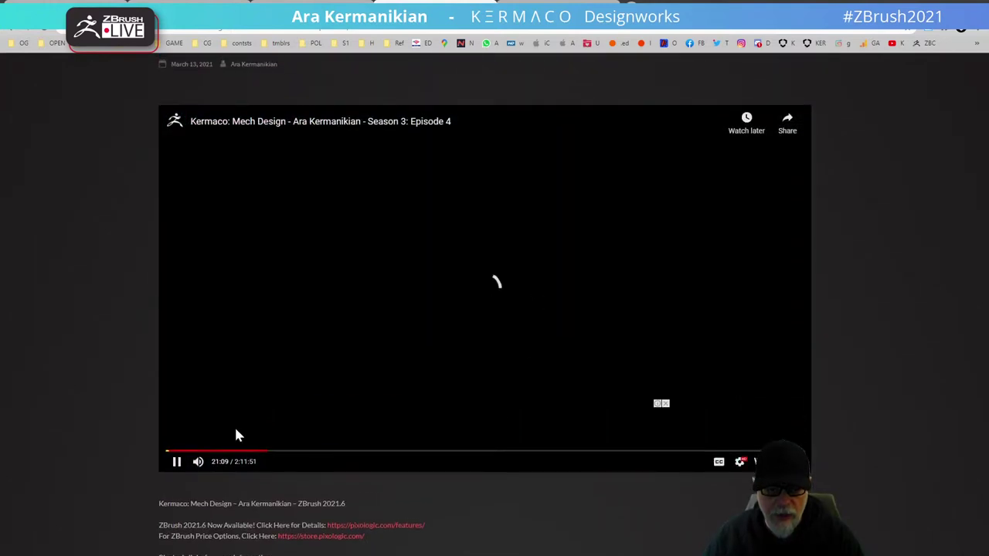
pyautogui.click(665, 404)
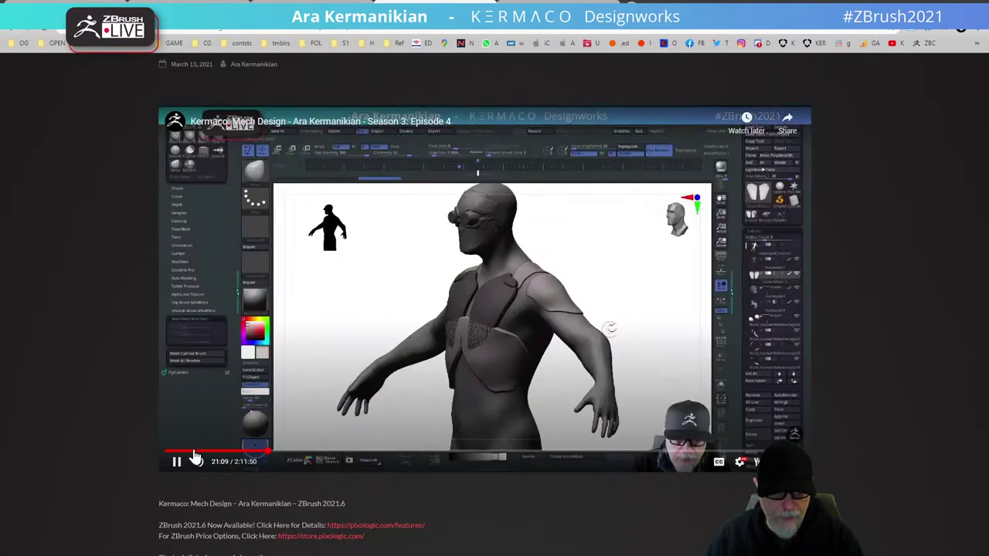
pyautogui.moveTo(186, 452); pyautogui.dragTo(287, 452)
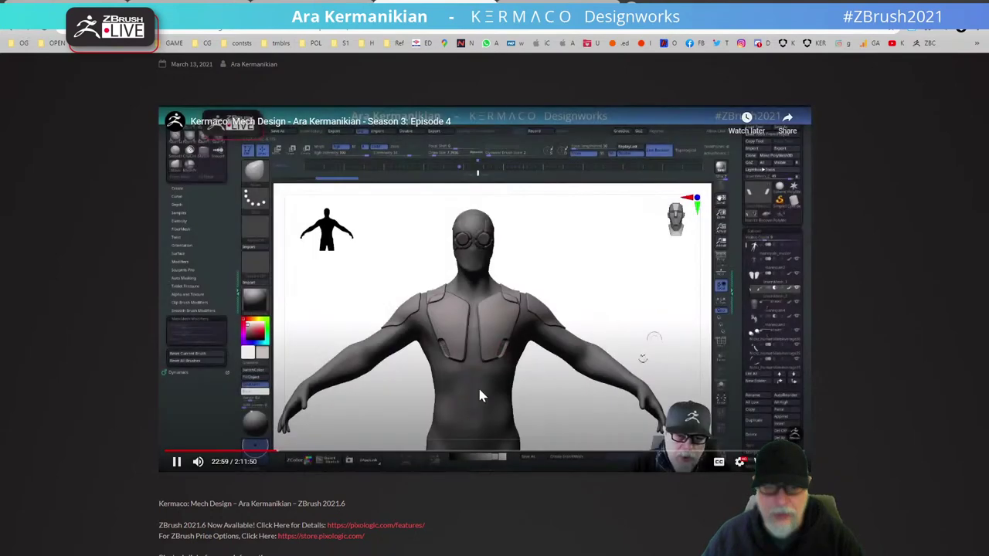
pyautogui.click(171, 463)
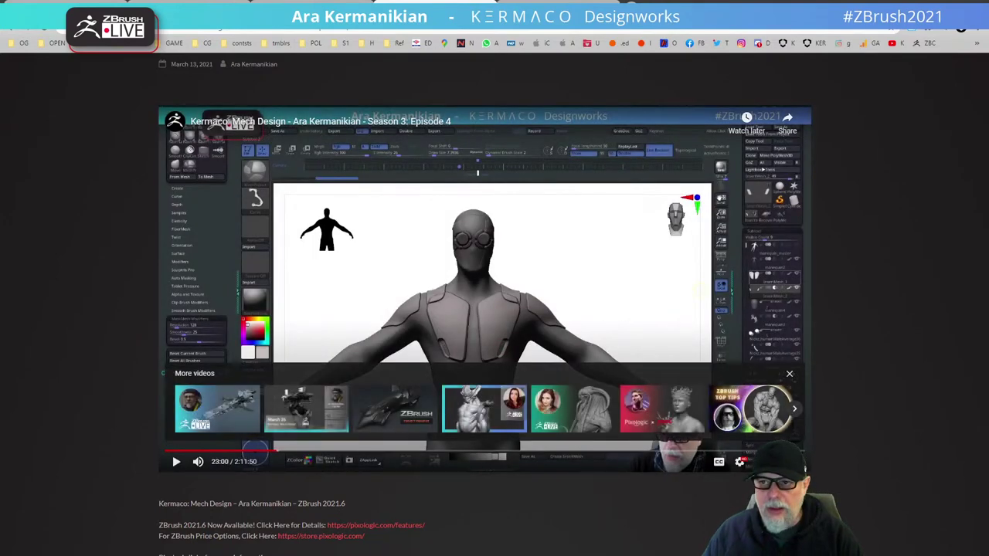
# Return to ZBrush, acknowledge the crash messages and open the recovered project Recovered_3958.zpr from the QuickSave files.
pyautogui.click(930, 5)
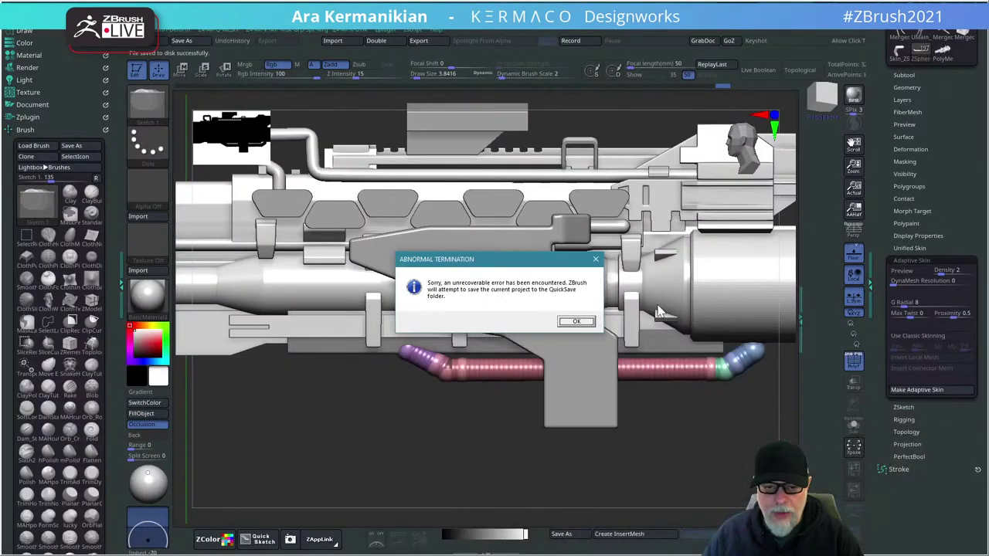
pyautogui.click(572, 323)
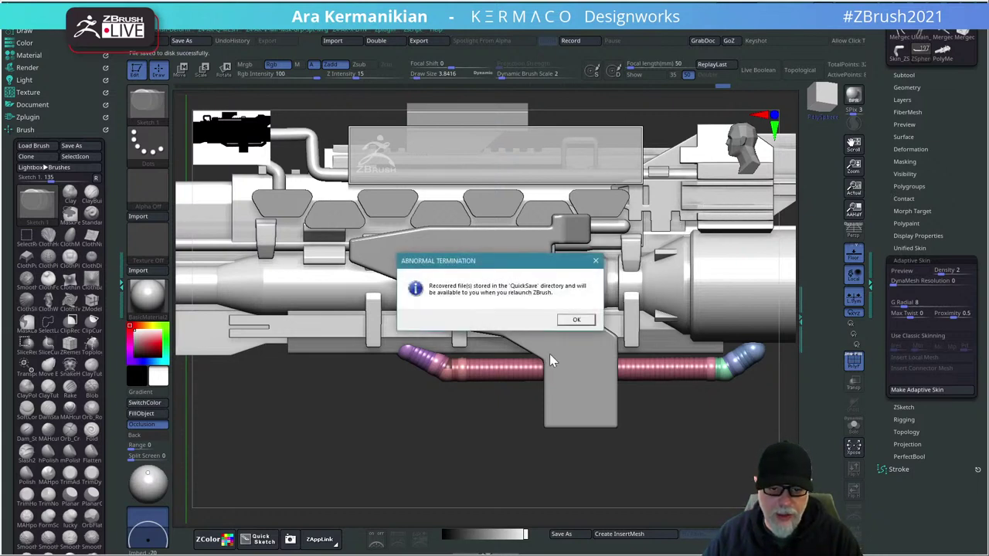
pyautogui.click(580, 323)
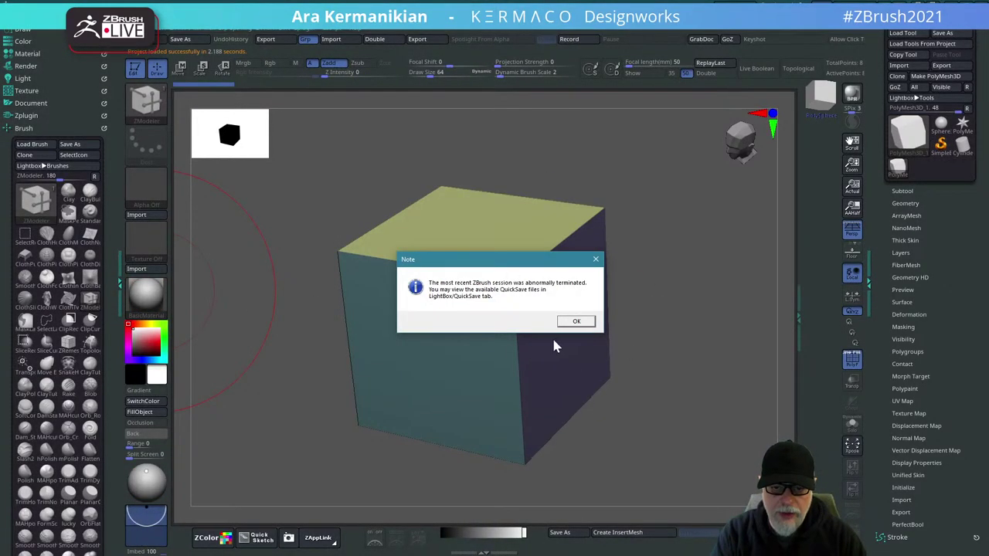
pyautogui.click(591, 322)
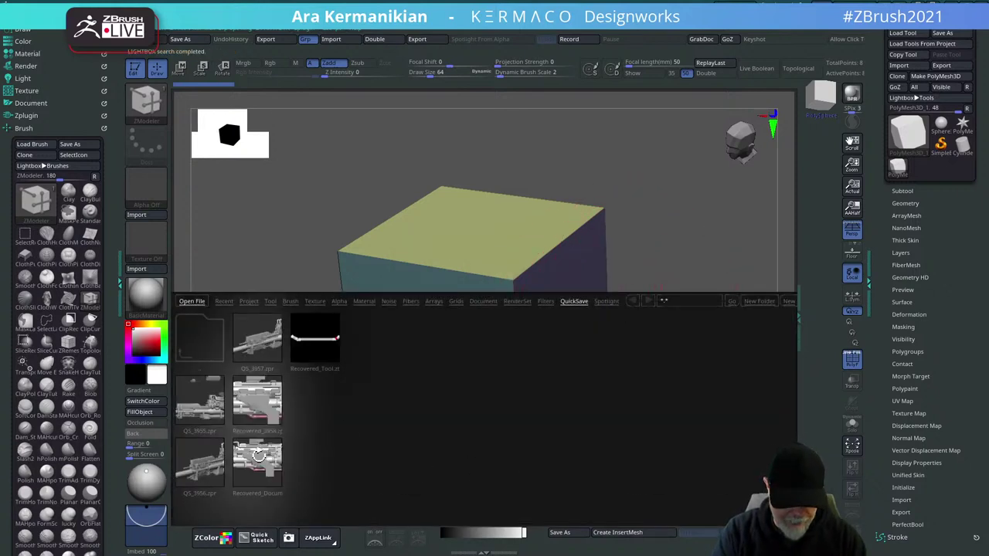
pyautogui.doubleClick(267, 409)
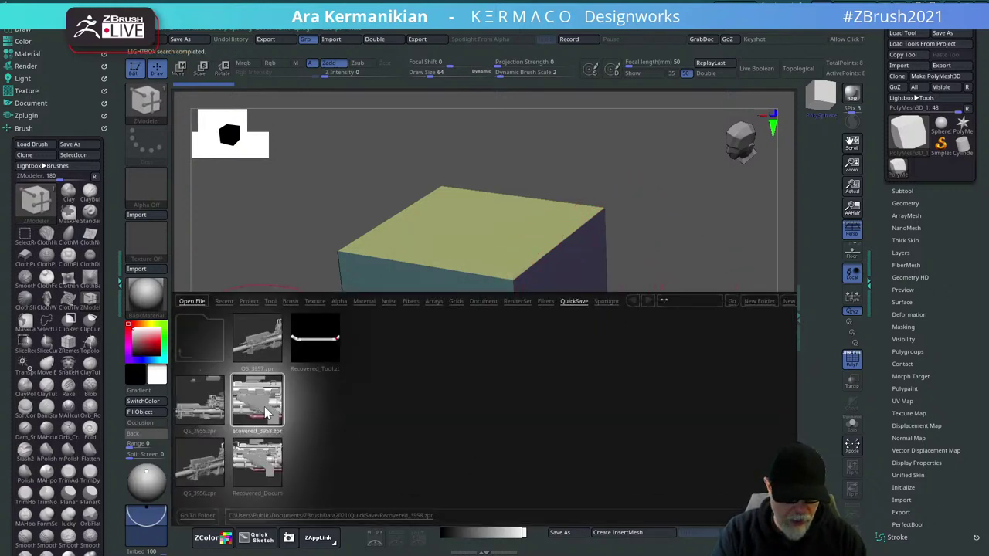
pyautogui.click(533, 321)
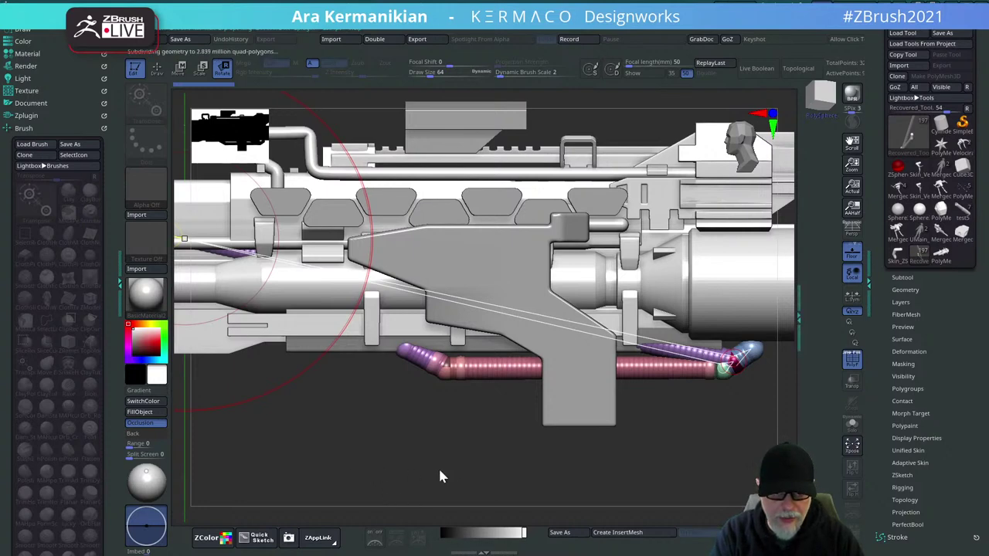
# Isolate the recovered ZSphere tube and remove the long stray ZSphere branch running off its bend.
pyautogui.keyDown('shift'); pyautogui.moveTo(435, 451); pyautogui.dragTo(554, 419); pyautogui.keyUp('shift')
pyautogui.keyDown('alt'); pyautogui.moveTo(615, 433); pyautogui.dragTo(660, 407); pyautogui.keyUp('alt')
pyautogui.click(851, 446)
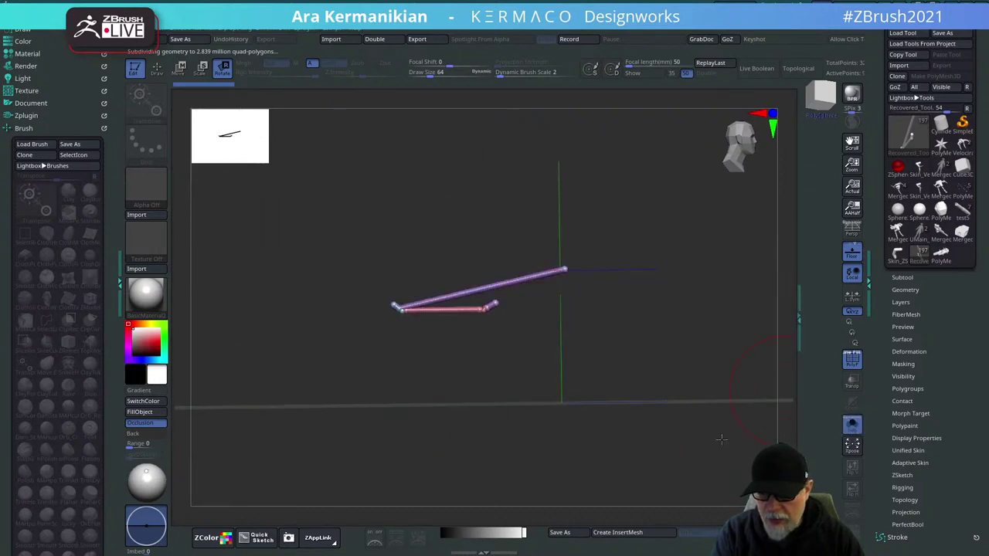
pyautogui.keyDown('alt'); pyautogui.moveTo(590, 395); pyautogui.dragTo(526, 391); pyautogui.keyUp('alt')
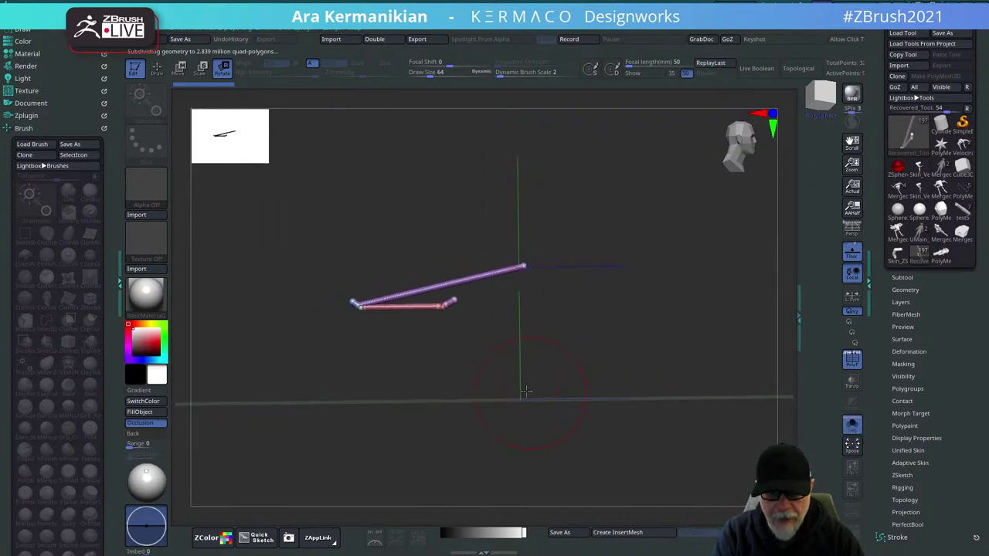
pyautogui.keyDown('alt'); pyautogui.moveTo(580, 312); pyautogui.dragTo(632, 330); pyautogui.keyUp('alt')
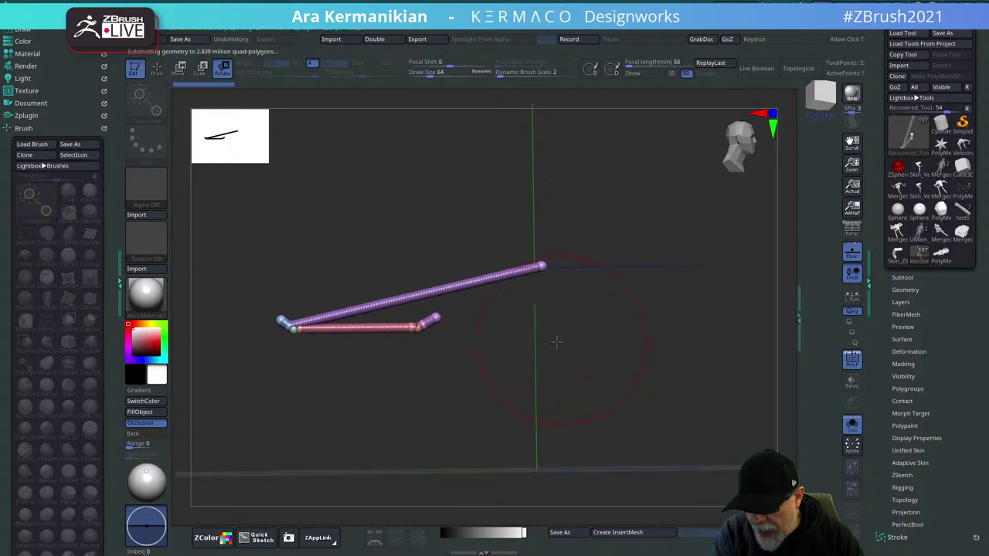
pyautogui.keyDown('alt'); pyautogui.moveTo(542, 356); pyautogui.dragTo(618, 346); pyautogui.keyUp('alt')
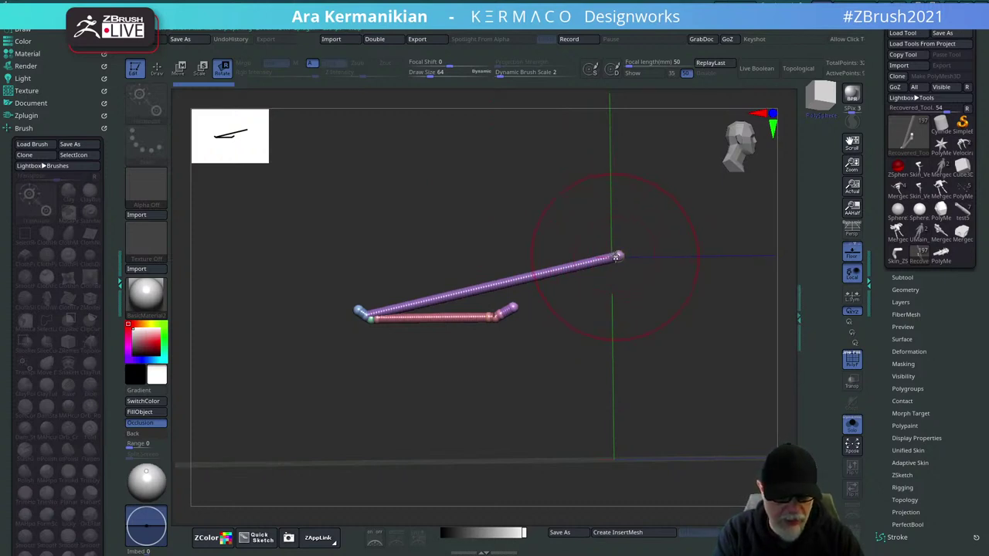
pyautogui.press('q')
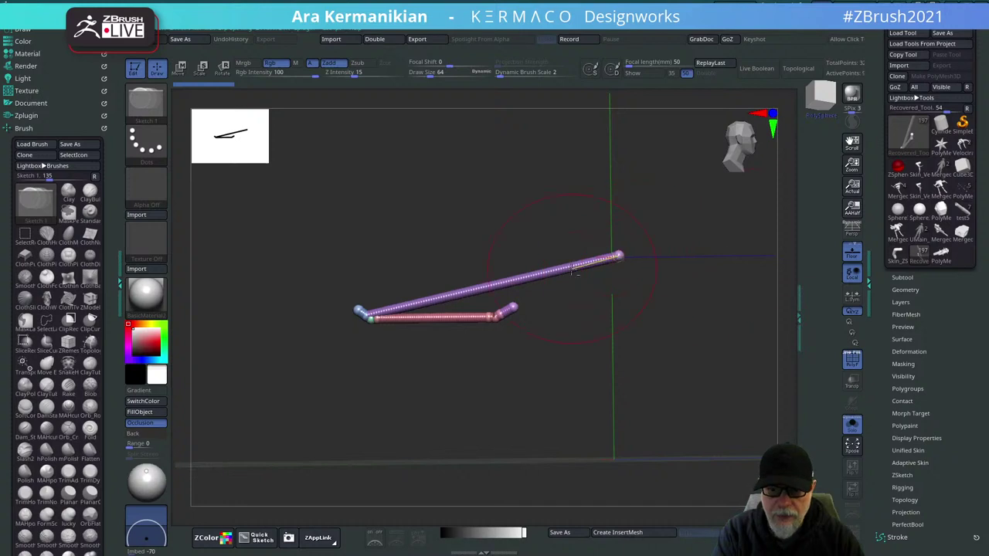
pyautogui.hotkey('ctrl', 'z')
pyautogui.keyDown('alt'); pyautogui.moveTo(490, 239); pyautogui.dragTo(421, 279); pyautogui.keyUp('alt')
pyautogui.keyDown('alt'); pyautogui.moveTo(352, 286); pyautogui.dragTo(517, 271); pyautogui.keyUp('alt')
# Preview the tube's adaptive skin, inspect its bends and check its fit against the whole gun.
pyautogui.press('a')
pyautogui.press('f')
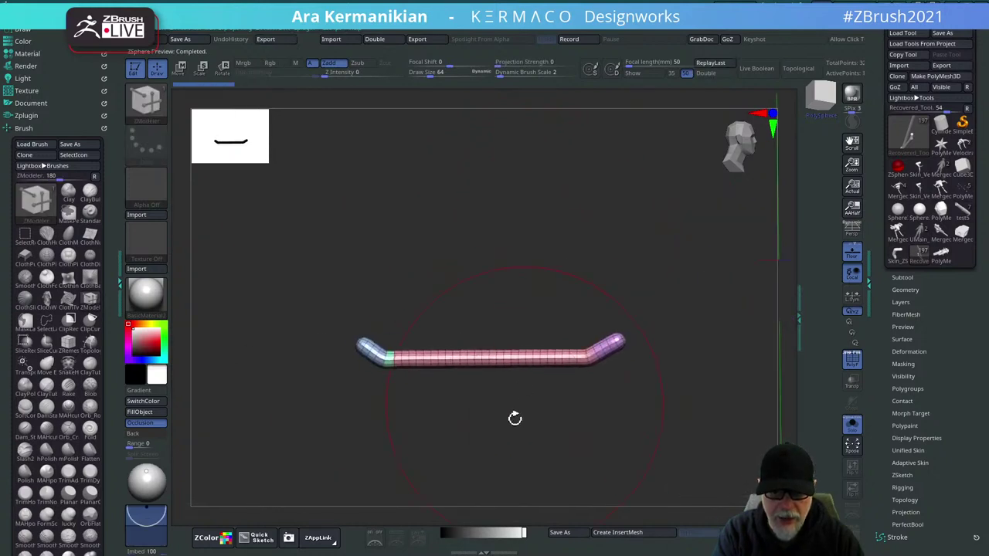
pyautogui.moveTo(680, 340); pyautogui.dragTo(637, 357)
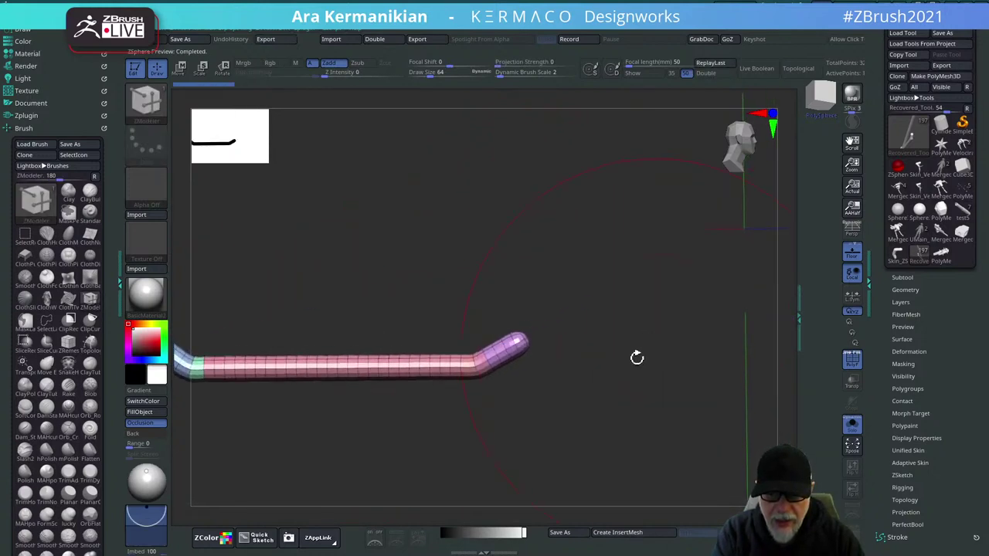
pyautogui.moveTo(538, 363); pyautogui.dragTo(660, 331)
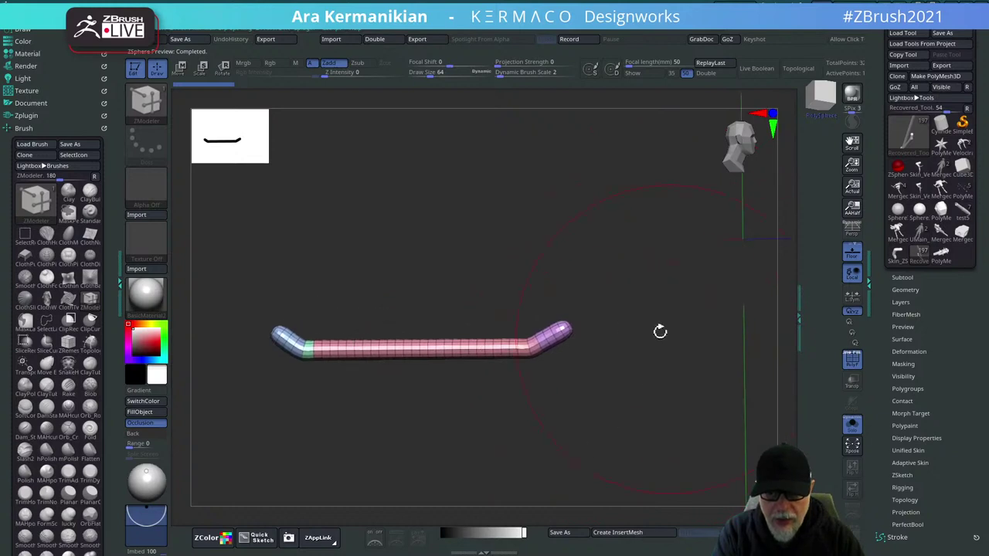
pyautogui.click(852, 425)
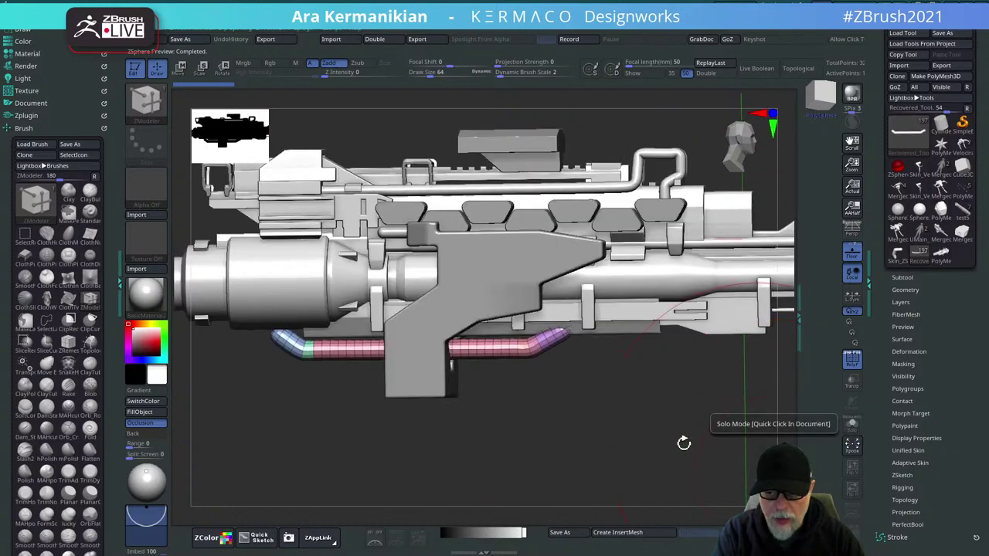
pyautogui.click(853, 427)
# Return to ZSphere editing and scale down the ZSpheres at both bends to slim the tube.
pyautogui.press('a')
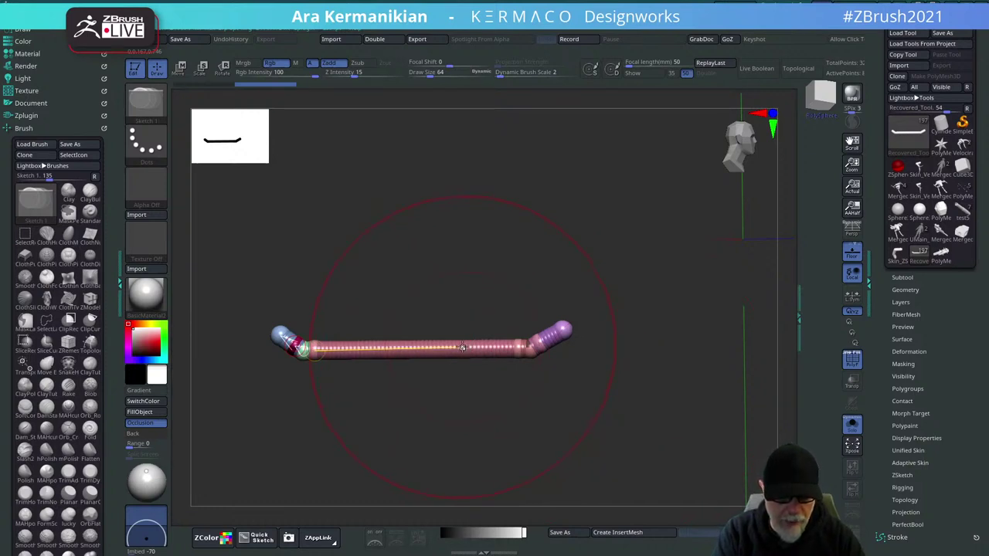
pyautogui.press('e')
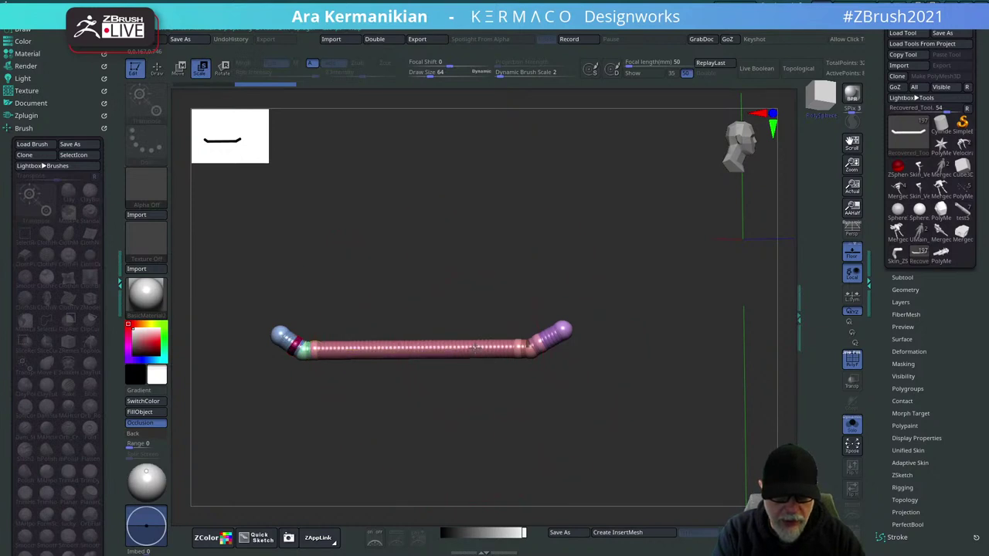
pyautogui.moveTo(475, 350); pyautogui.dragTo(457, 277)
pyautogui.hotkey('ctrl', 'z')
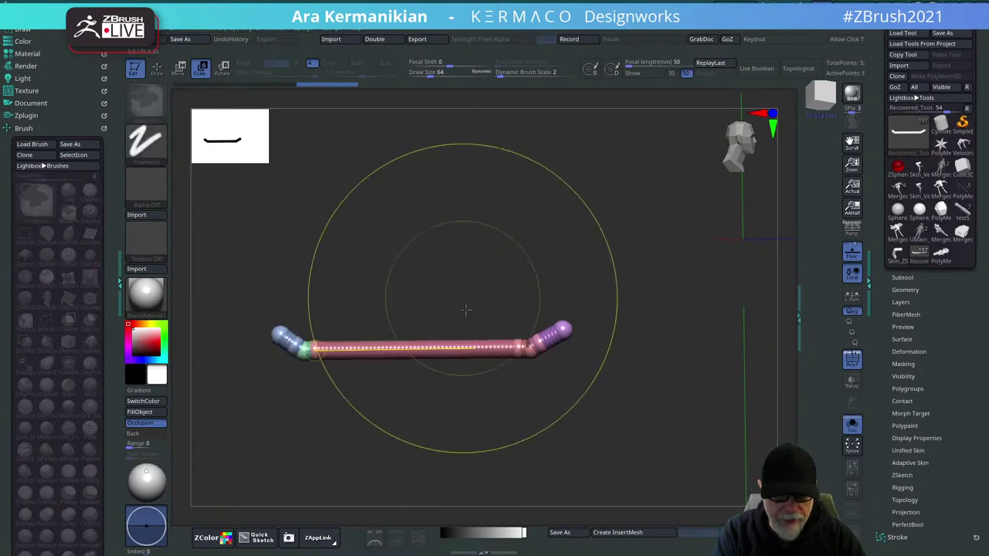
pyautogui.press('shift')
pyautogui.moveTo(531, 352); pyautogui.dragTo(508, 304)
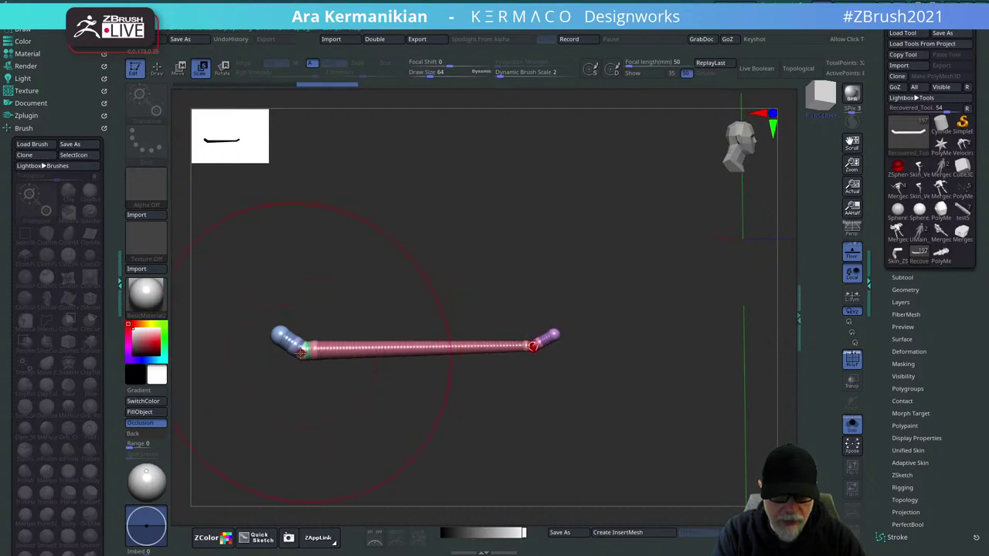
pyautogui.moveTo(301, 354); pyautogui.dragTo(301, 302)
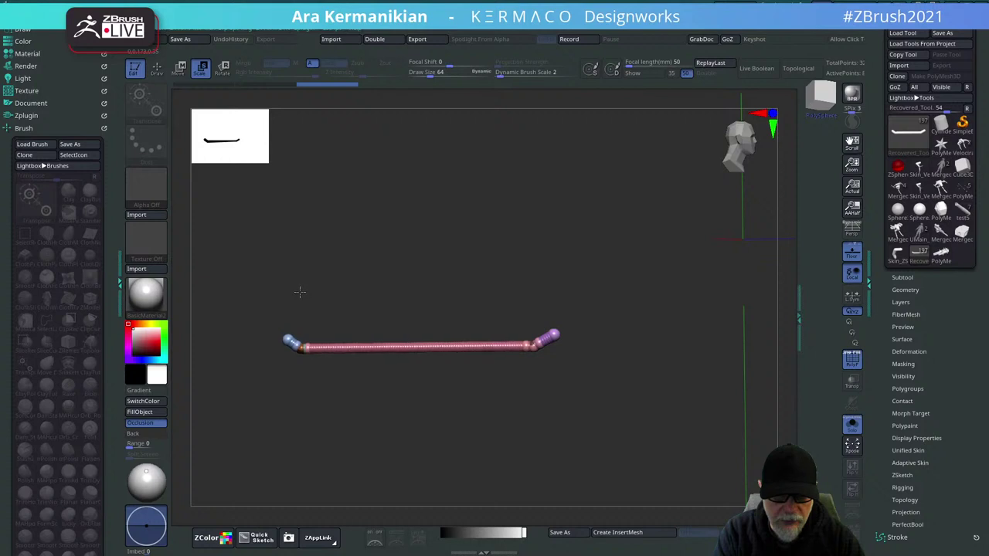
# Examine the slimmed tube's adaptive skin preview from the side and return to the ZSphere display.
pyautogui.keyDown('alt'); pyautogui.moveTo(351, 276); pyautogui.dragTo(495, 280); pyautogui.keyUp('alt')
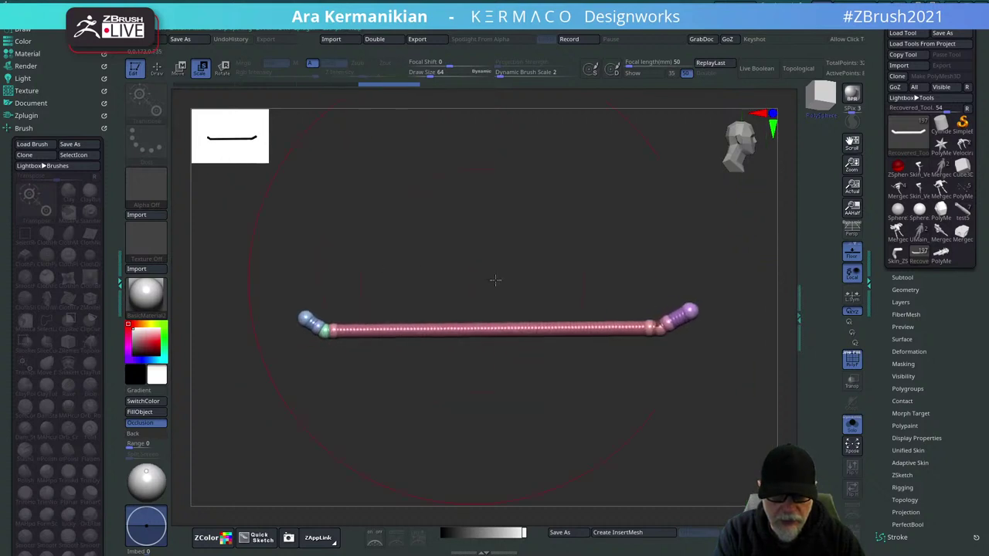
pyautogui.moveTo(612, 267)
pyautogui.mouseDown()
pyautogui.moveTo(499, 278)
pyautogui.moveTo(524, 299)
pyautogui.mouseUp()
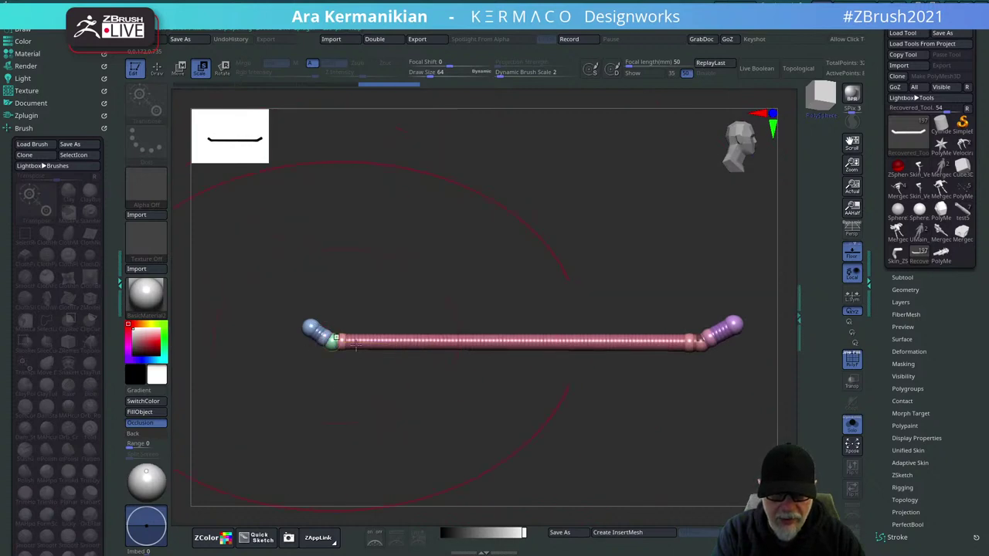
pyautogui.press('a')
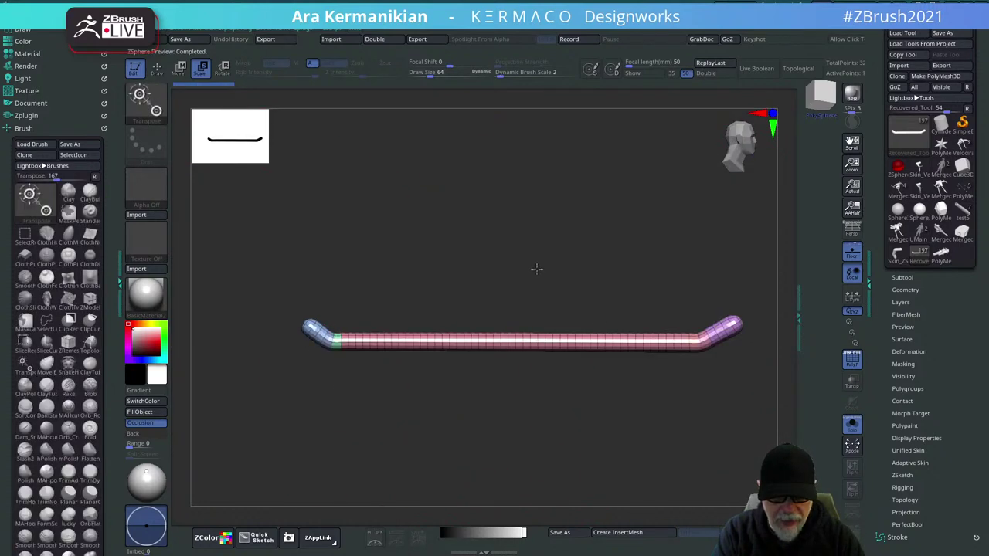
pyautogui.moveTo(621, 319); pyautogui.dragTo(583, 276)
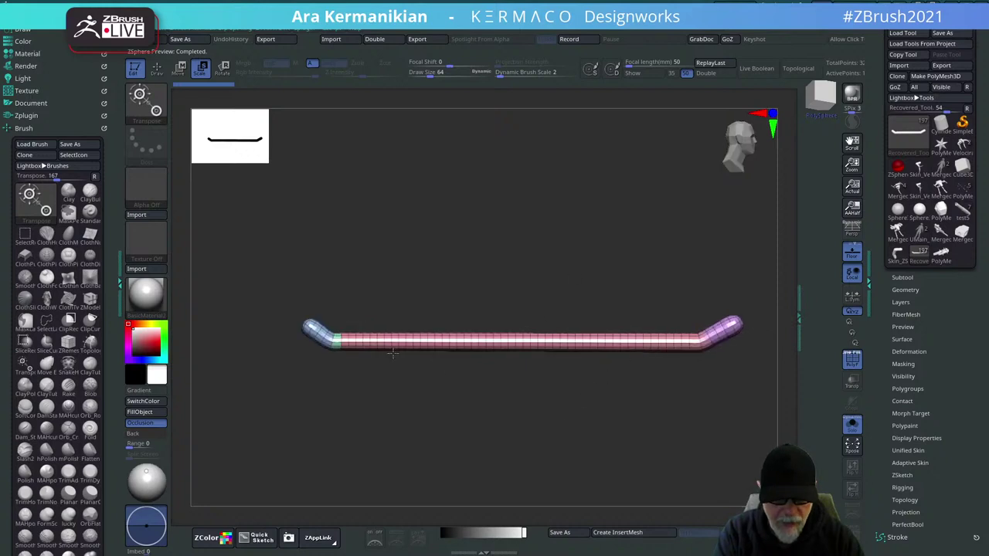
pyautogui.press('a')
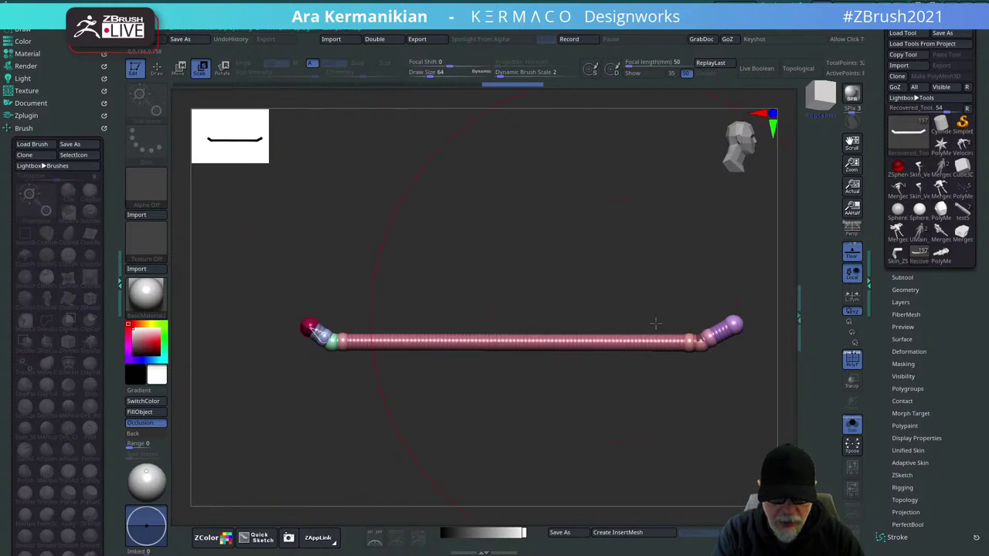
# Show the whole gun around the tube again and preview the tube's adaptive skin to check its fit beneath the receiver.
pyautogui.click(736, 323)
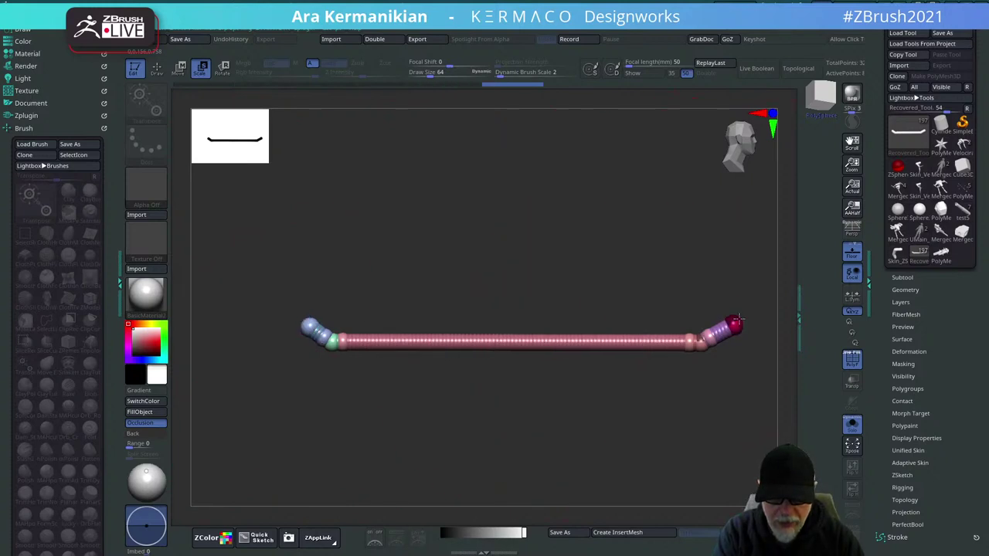
pyautogui.click(843, 424)
pyautogui.press('a')
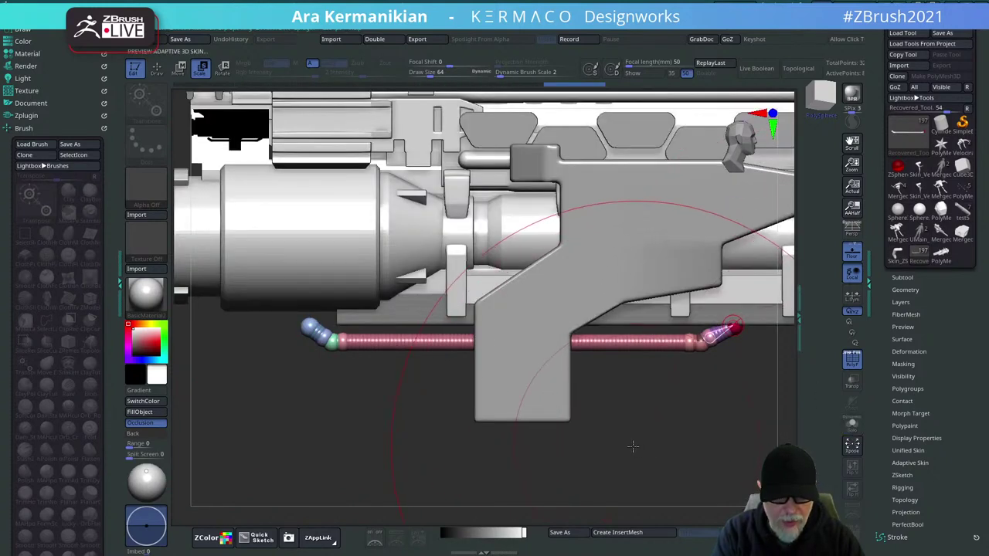
pyautogui.keyDown('alt'); pyautogui.moveTo(658, 431); pyautogui.dragTo(487, 281); pyautogui.keyUp('alt')
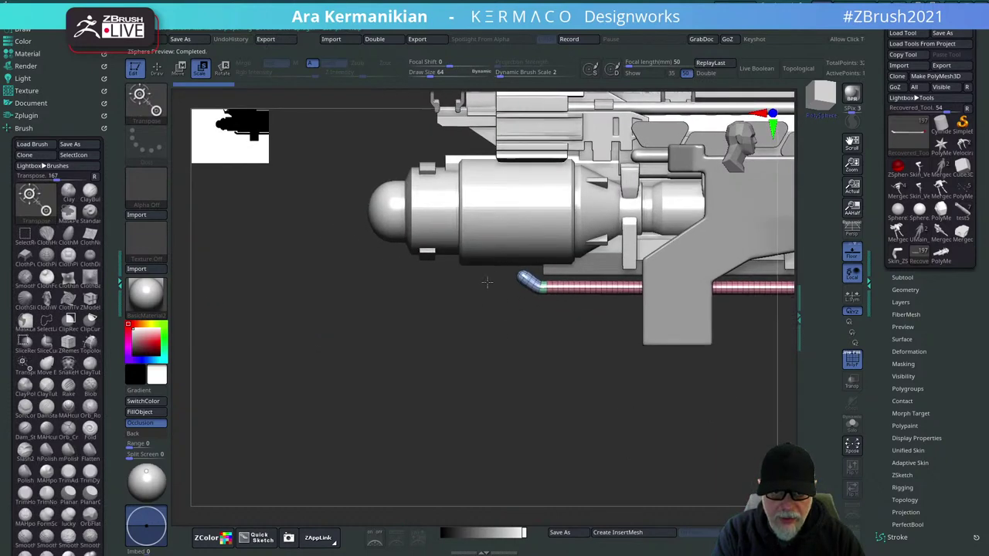
pyautogui.keyDown('alt'); pyautogui.moveTo(513, 401); pyautogui.dragTo(360, 480); pyautogui.keyUp('alt')
pyautogui.moveTo(630, 458); pyautogui.dragTo(716, 485)
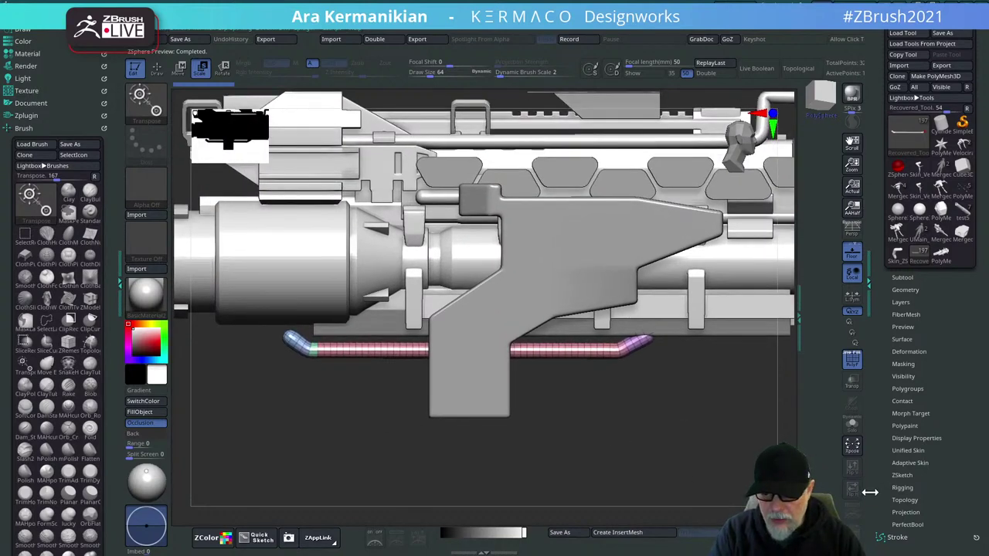
# Generate an adaptive skin mesh from the ZSphere tube, view the resulting mesh, and return to the gun tool.
pyautogui.scroll(-3, 916, 417)
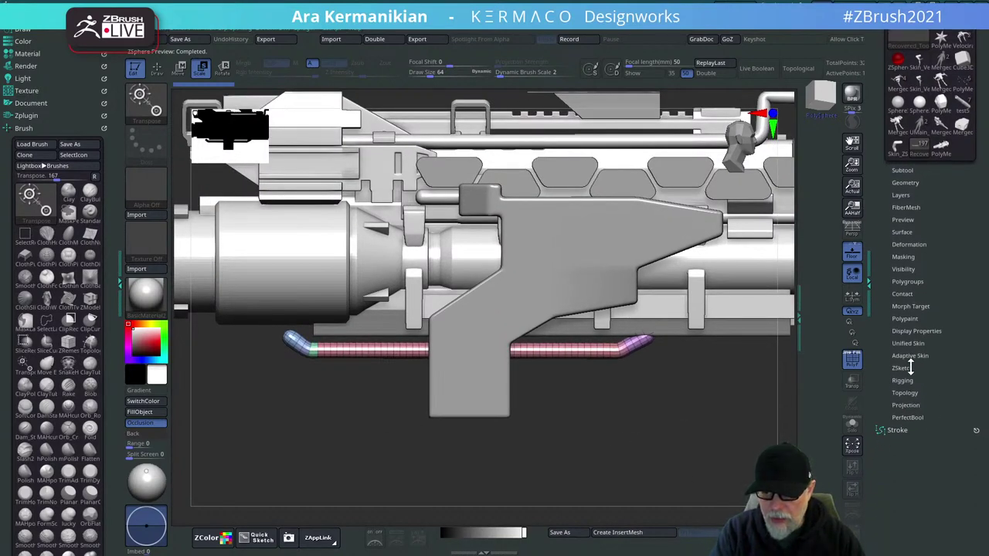
pyautogui.click(908, 355)
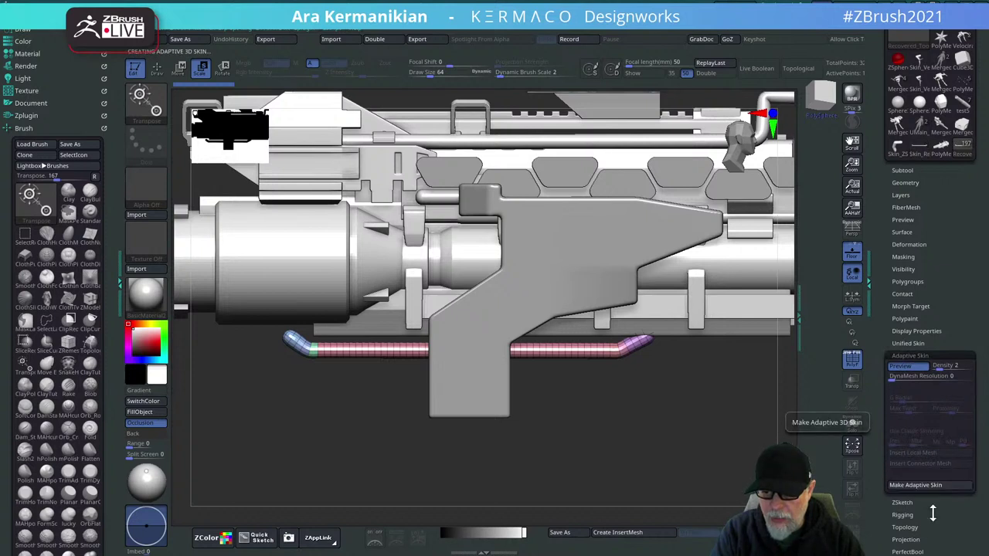
pyautogui.click(916, 485)
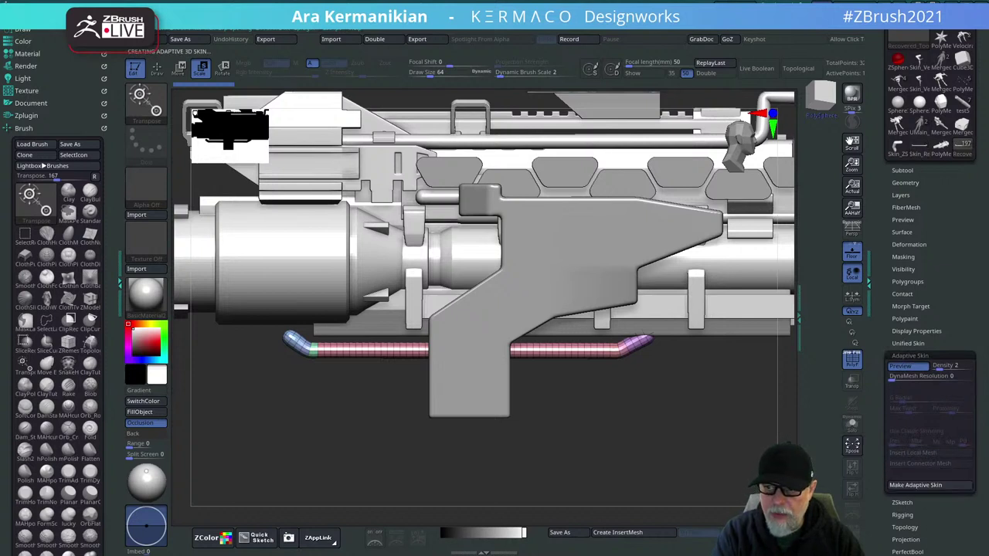
pyautogui.click(920, 148)
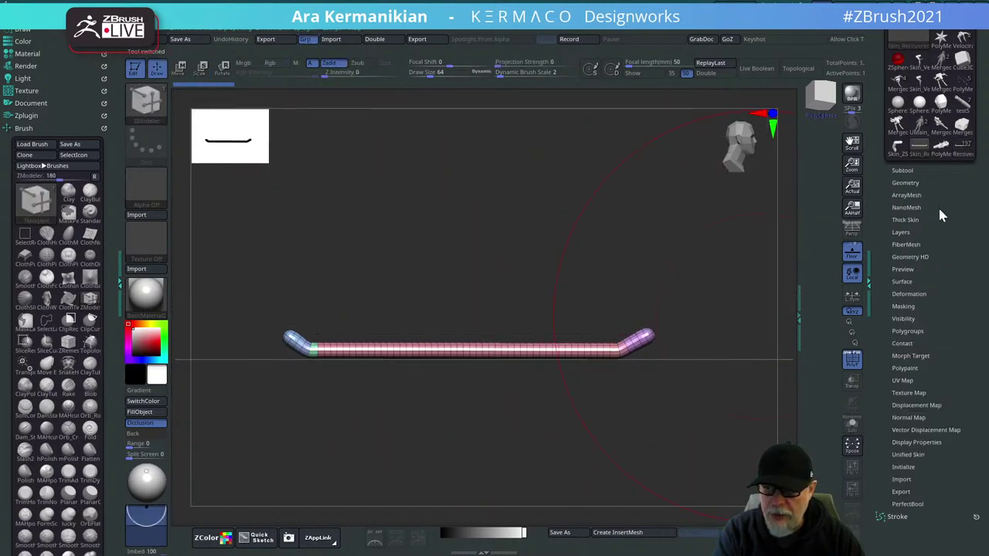
pyautogui.click(904, 147)
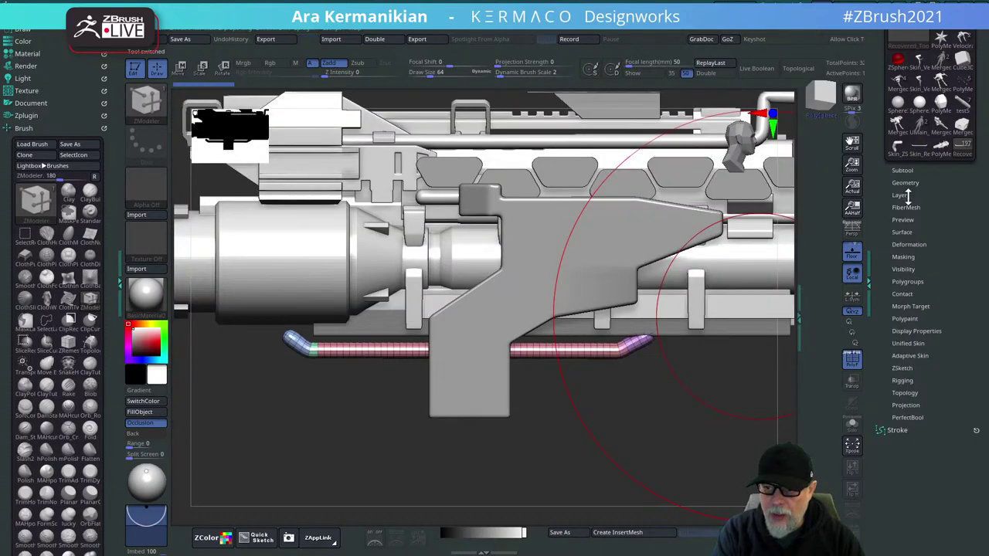
# Insert the Skin_Recovered tube mesh as a new subtool directly below the Recovered_Tool ZSphere subtool.
pyautogui.click(903, 170)
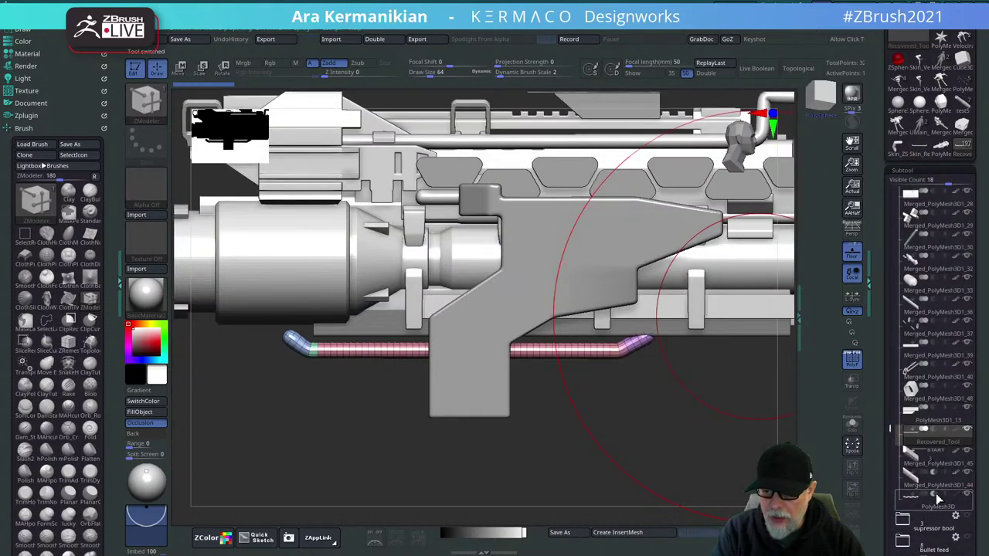
pyautogui.moveTo(881, 512); pyautogui.dragTo(890, 441)
pyautogui.click(953, 493)
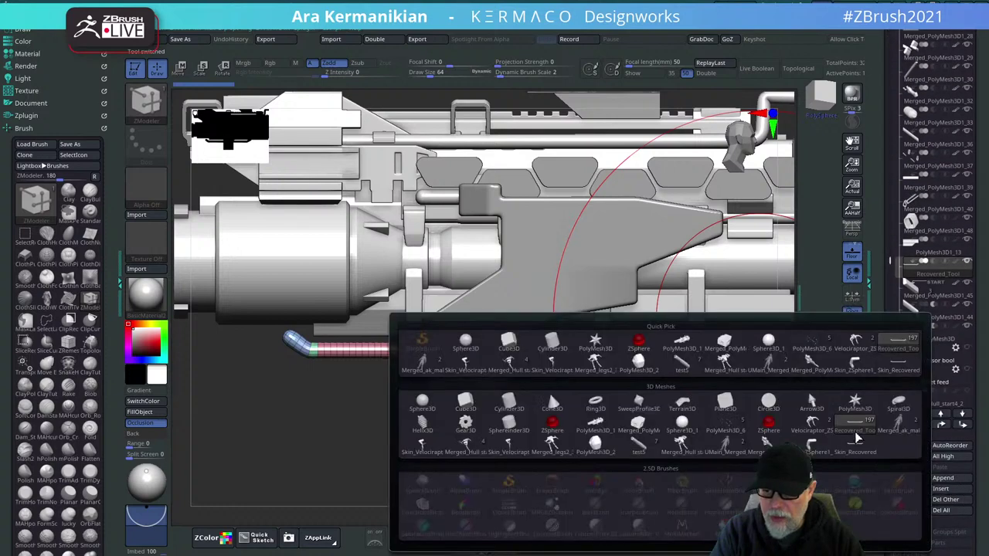
pyautogui.click(856, 448)
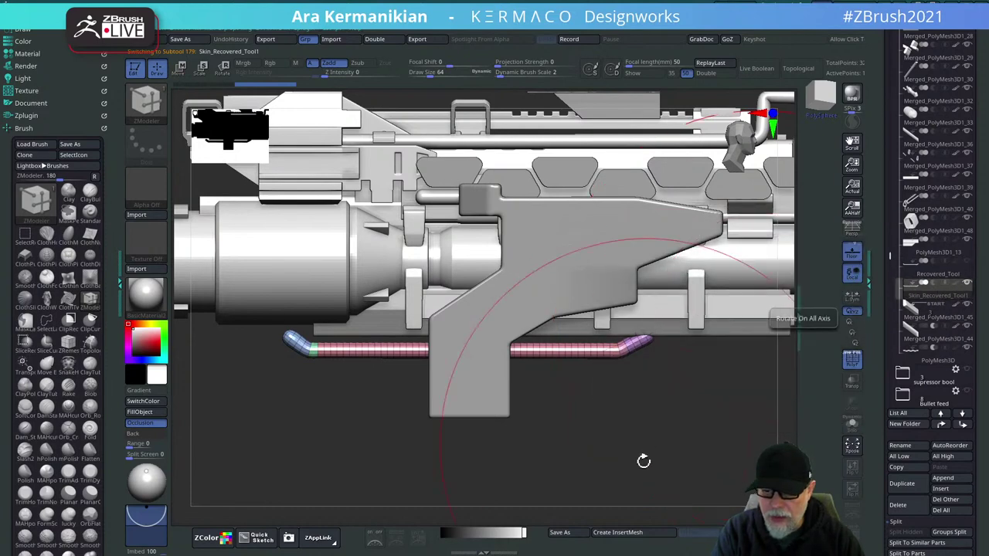
# Activate the move gizmo for the inserted tube mesh and centre it on the tube under the gun.
pyautogui.moveTo(643, 459)
pyautogui.mouseDown()
pyautogui.moveTo(650, 398)
pyautogui.moveTo(617, 411)
pyautogui.mouseUp()
pyautogui.press('s')
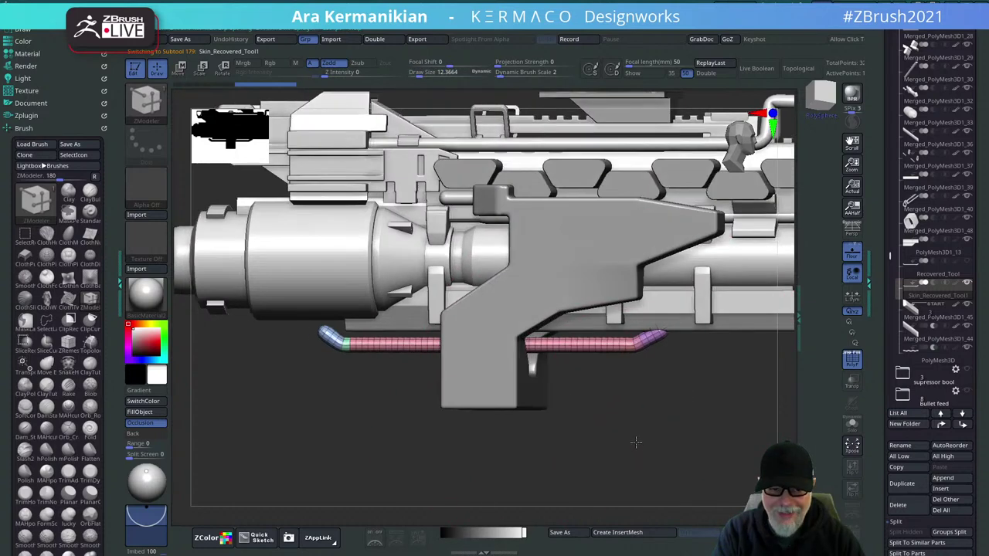
pyautogui.press('w')
pyautogui.keyDown('alt'); pyautogui.moveTo(656, 438); pyautogui.dragTo(549, 406); pyautogui.keyUp('alt')
pyautogui.keyDown('alt'); pyautogui.moveTo(503, 384); pyautogui.dragTo(581, 352); pyautogui.keyUp('alt')
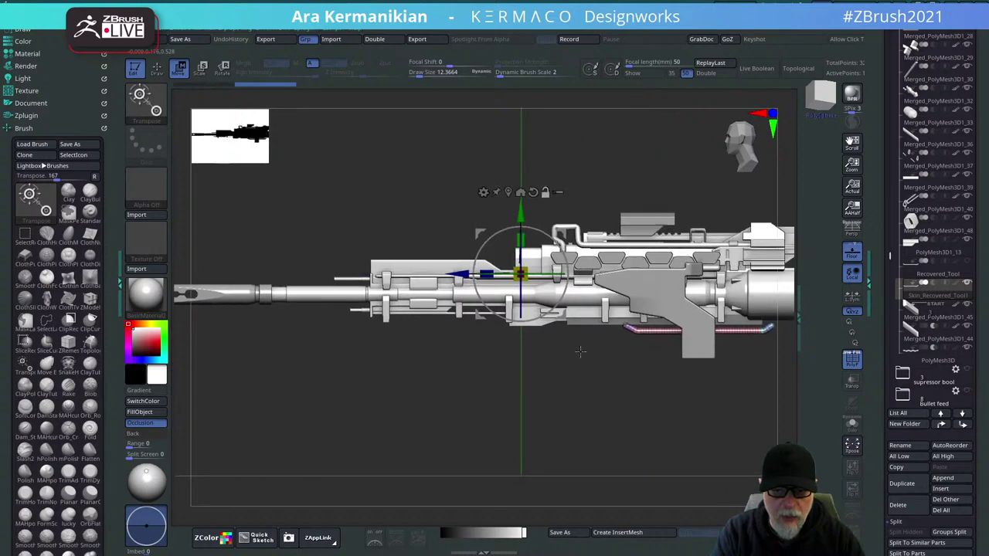
pyautogui.keyDown('alt'); pyautogui.click(509, 190); pyautogui.keyUp('alt')
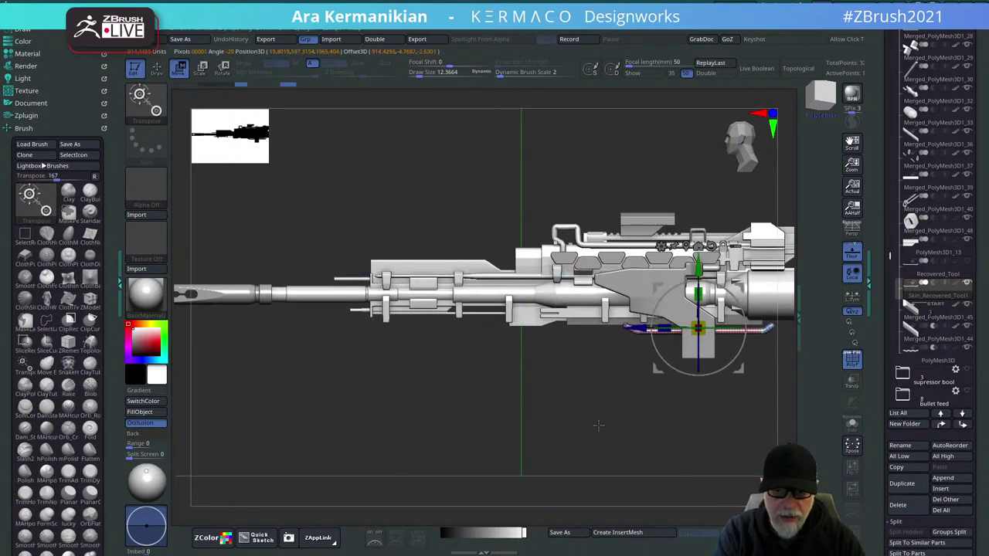
# Try to move the tube sideways in the front view and undo the change.
pyautogui.moveTo(658, 435)
pyautogui.keyDown('alt'); pyautogui.mouseDown()
pyautogui.moveTo(497, 420)
pyautogui.moveTo(630, 452)
pyautogui.mouseUp(); pyautogui.keyUp('alt')
pyautogui.moveTo(539, 249); pyautogui.dragTo(539, 259)
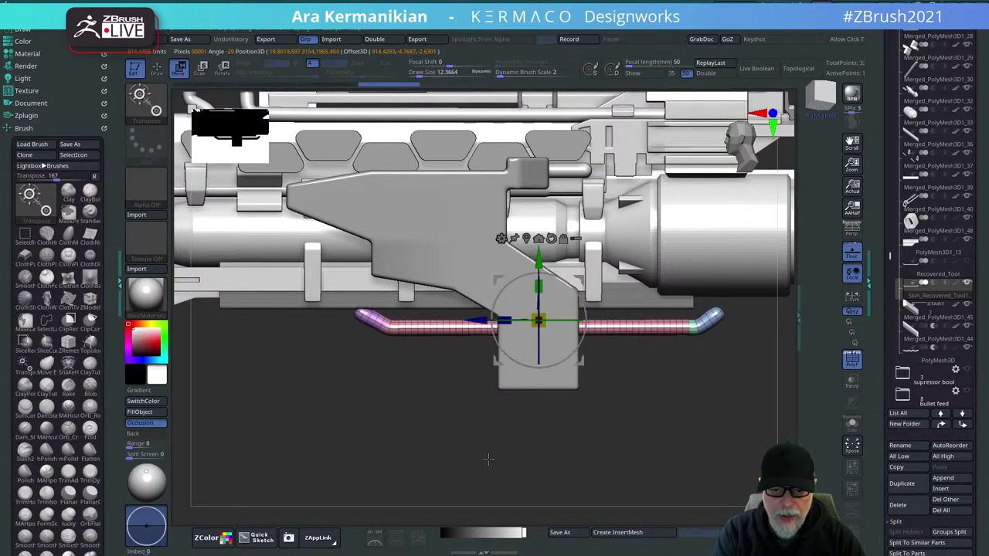
pyautogui.keyDown('shift'); pyautogui.moveTo(488, 459); pyautogui.dragTo(561, 397); pyautogui.keyUp('shift')
pyautogui.moveTo(473, 317); pyautogui.dragTo(550, 318)
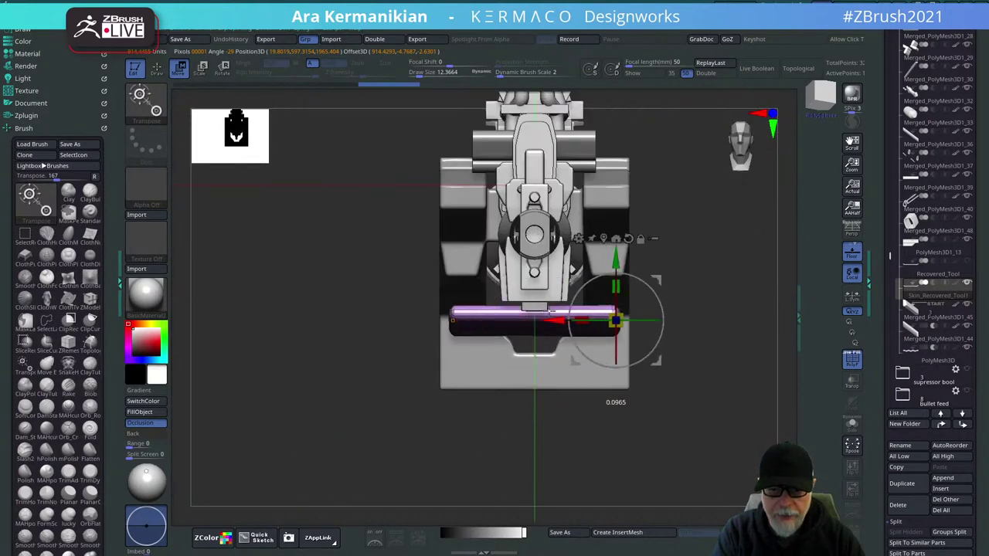
pyautogui.hotkey('ctrl', 'z')
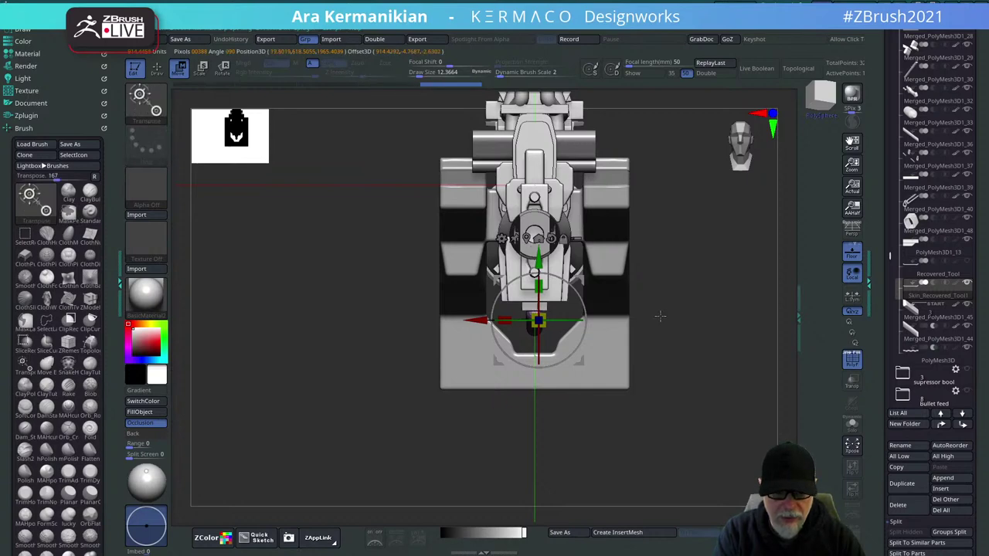
# Apply Mesh To Axis to the tube and move it sideways away from the gun's centre.
pyautogui.hotkey('ctrl', 'q')
pyautogui.click(640, 406)
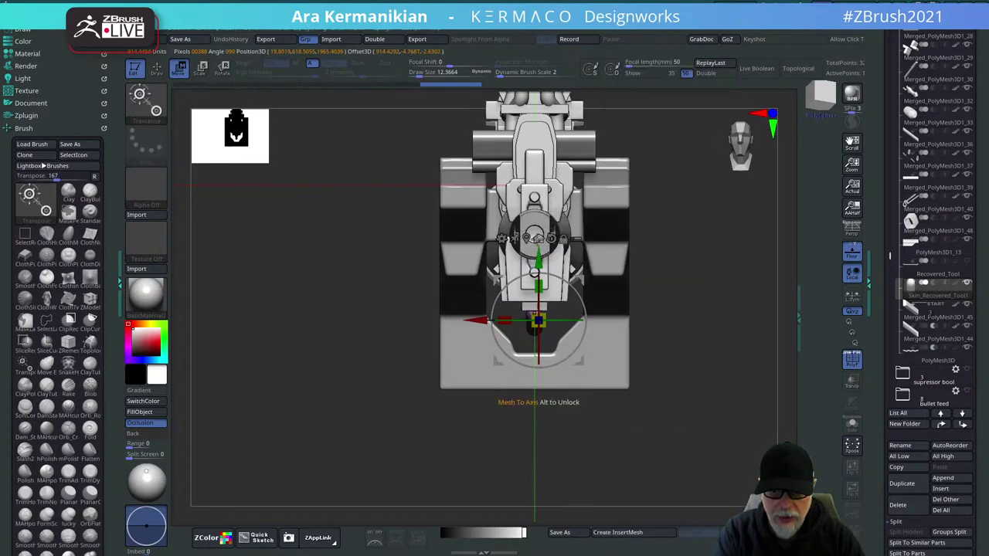
pyautogui.click(538, 239)
pyautogui.moveTo(706, 319); pyautogui.dragTo(628, 387)
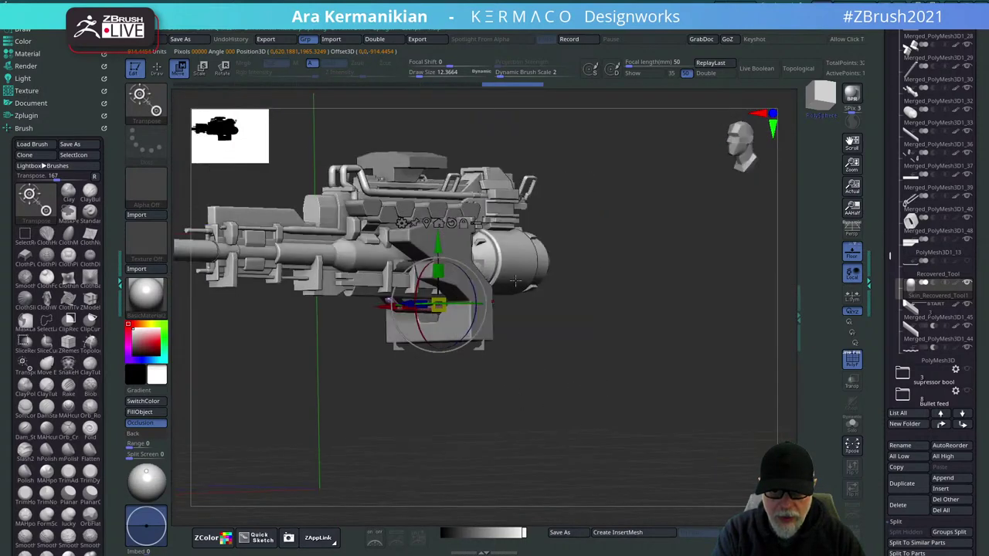
pyautogui.moveTo(384, 305); pyautogui.dragTo(451, 305)
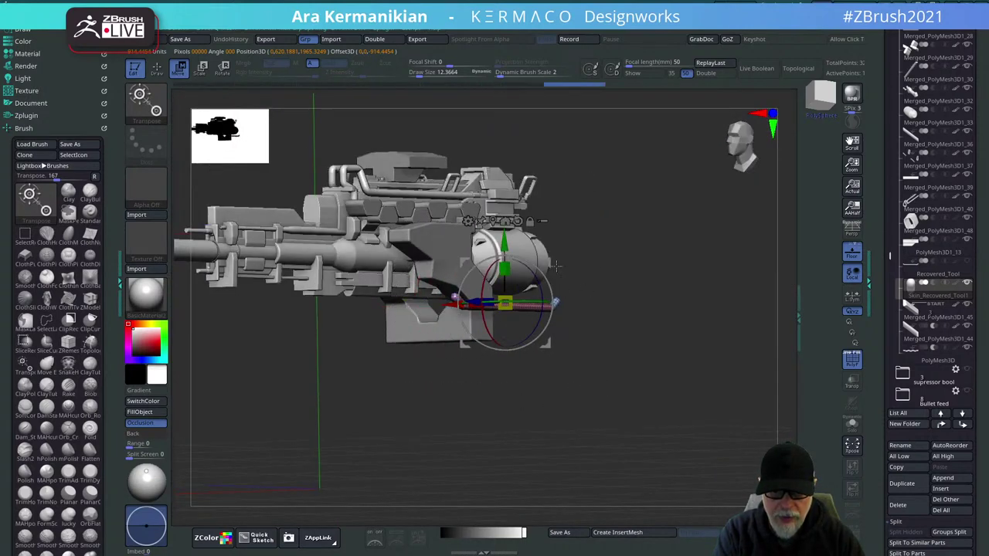
# Rotate the tube a quarter turn about its length and move it in against the side of the gun's lower rail.
pyautogui.moveTo(537, 288); pyautogui.dragTo(500, 179)
pyautogui.moveTo(664, 293); pyautogui.dragTo(638, 363)
pyautogui.moveTo(471, 269); pyautogui.dragTo(357, 182)
pyautogui.keyDown('shift'); pyautogui.moveTo(574, 281); pyautogui.dragTo(576, 220); pyautogui.keyUp('shift')
pyautogui.moveTo(602, 326); pyautogui.dragTo(391, 265)
pyautogui.hotkey('ctrl', 'z')
pyautogui.hotkey('ctrl', 'z')
pyautogui.moveTo(424, 348); pyautogui.dragTo(424, 318)
pyautogui.moveTo(366, 266); pyautogui.dragTo(260, 265)
pyautogui.moveTo(258, 417); pyautogui.dragTo(683, 349)
pyautogui.moveTo(372, 267); pyautogui.dragTo(257, 262)
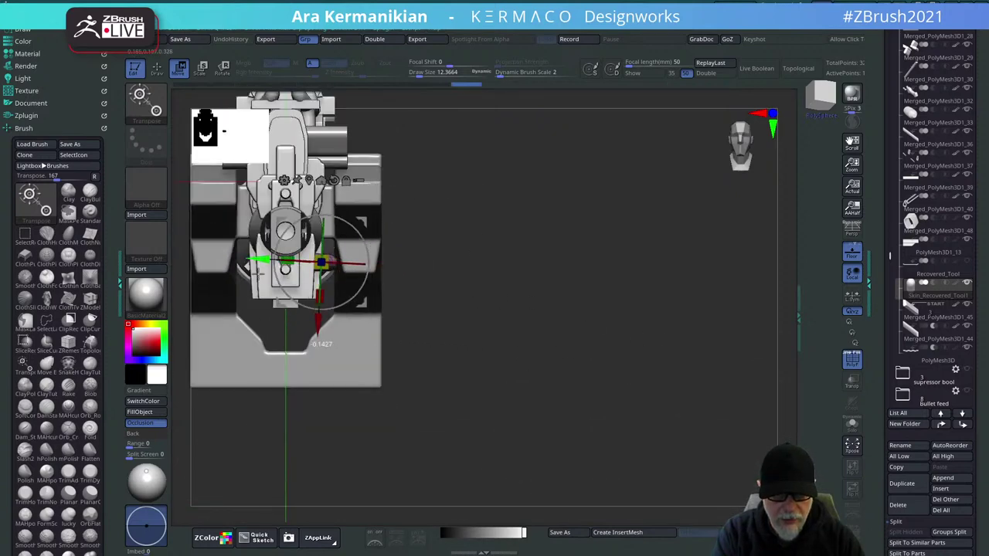
# Lower the tube to the bottom edge of the lower rail and slide it back toward the rear of the gun.
pyautogui.moveTo(688, 279); pyautogui.dragTo(568, 271)
pyautogui.keyDown('alt'); pyautogui.moveTo(412, 415); pyautogui.dragTo(461, 402); pyautogui.keyUp('alt')
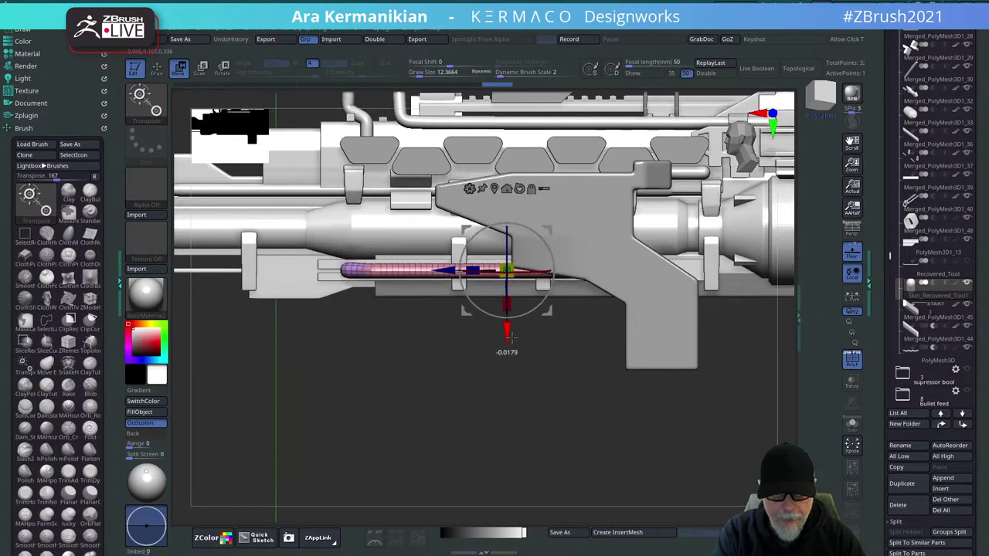
pyautogui.moveTo(506, 350)
pyautogui.mouseDown()
pyautogui.moveTo(482, 415)
pyautogui.moveTo(515, 390)
pyautogui.moveTo(534, 398)
pyautogui.moveTo(526, 391)
pyautogui.moveTo(539, 327)
pyautogui.moveTo(504, 369)
pyautogui.mouseUp()
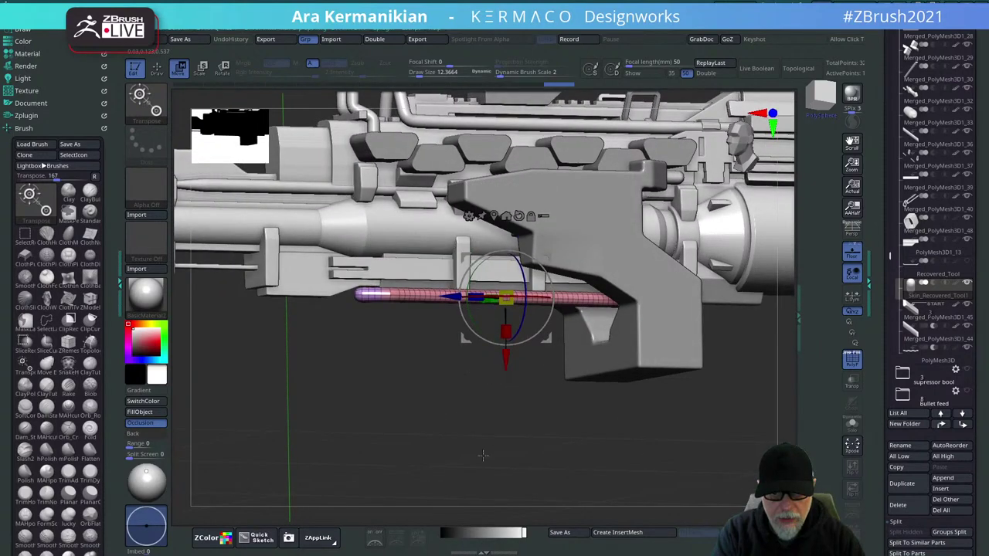
pyautogui.keyDown('shift'); pyautogui.moveTo(510, 410); pyautogui.dragTo(472, 425); pyautogui.keyUp('shift')
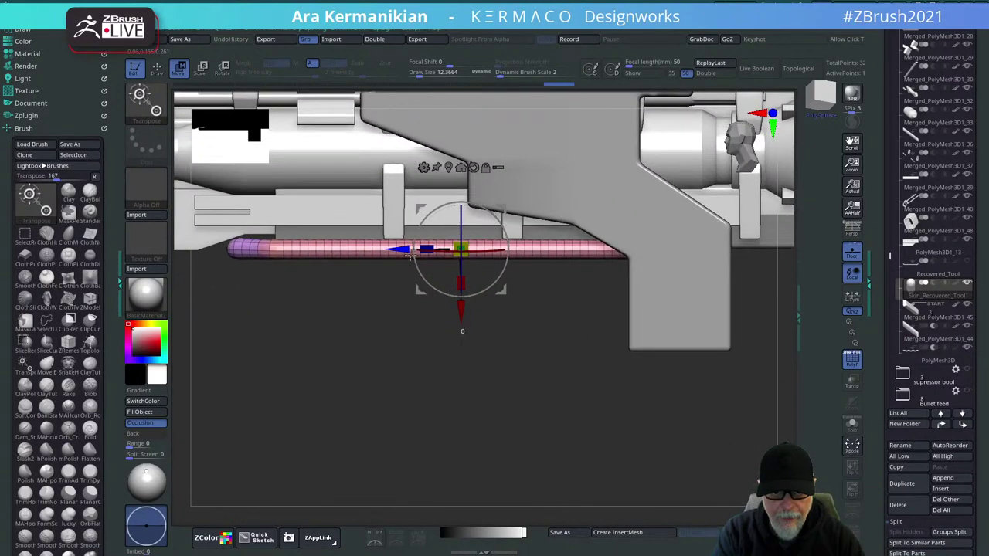
pyautogui.moveTo(410, 255); pyautogui.dragTo(459, 255)
# Rotate the tube about its length so its angled ends tilt diagonally up toward the gun's underside.
pyautogui.moveTo(447, 427); pyautogui.dragTo(510, 309)
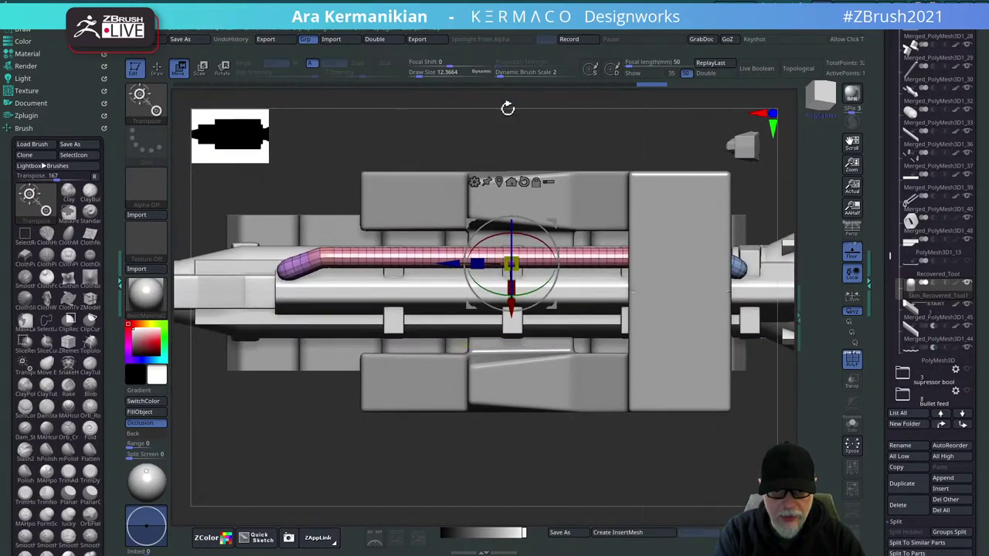
pyautogui.moveTo(508, 109); pyautogui.dragTo(517, 168)
pyautogui.keyDown('alt'); pyautogui.moveTo(470, 409); pyautogui.dragTo(651, 384); pyautogui.keyUp('alt')
pyautogui.keyDown('alt'); pyautogui.moveTo(651, 385); pyautogui.dragTo(561, 229); pyautogui.keyUp('alt')
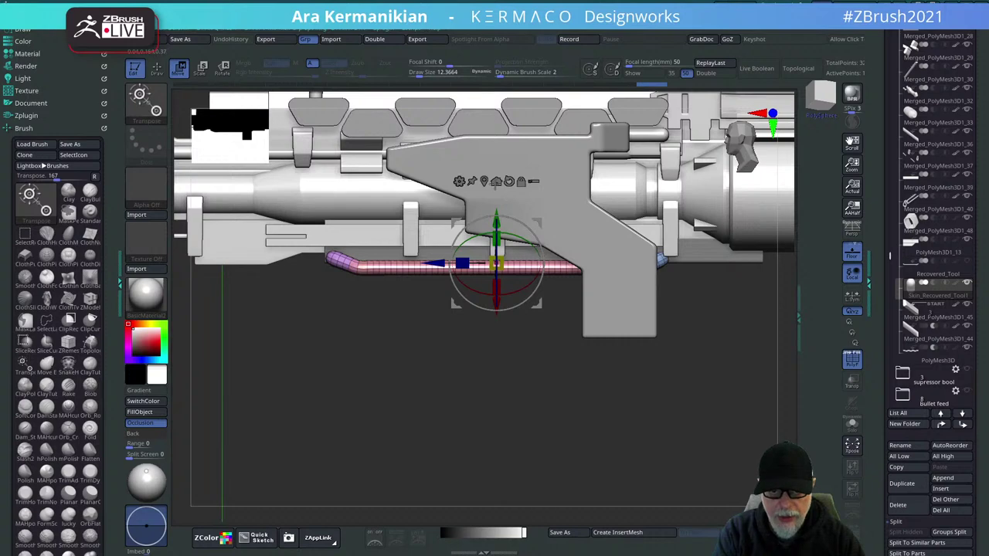
# Check the tube's fit from the rear and slide it farther back so its rear bend shows behind the grip.
pyautogui.moveTo(723, 358); pyautogui.dragTo(641, 322)
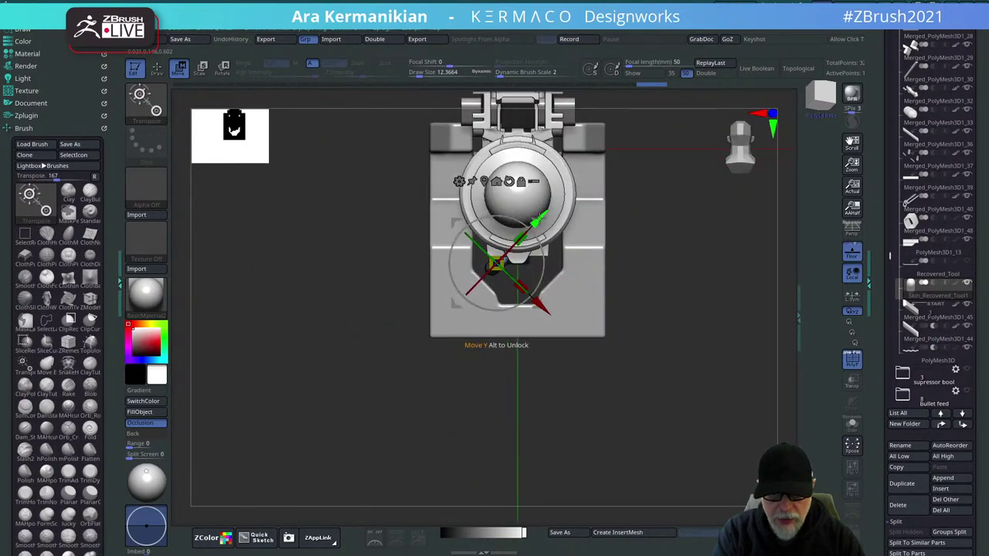
pyautogui.moveTo(733, 292); pyautogui.dragTo(772, 286)
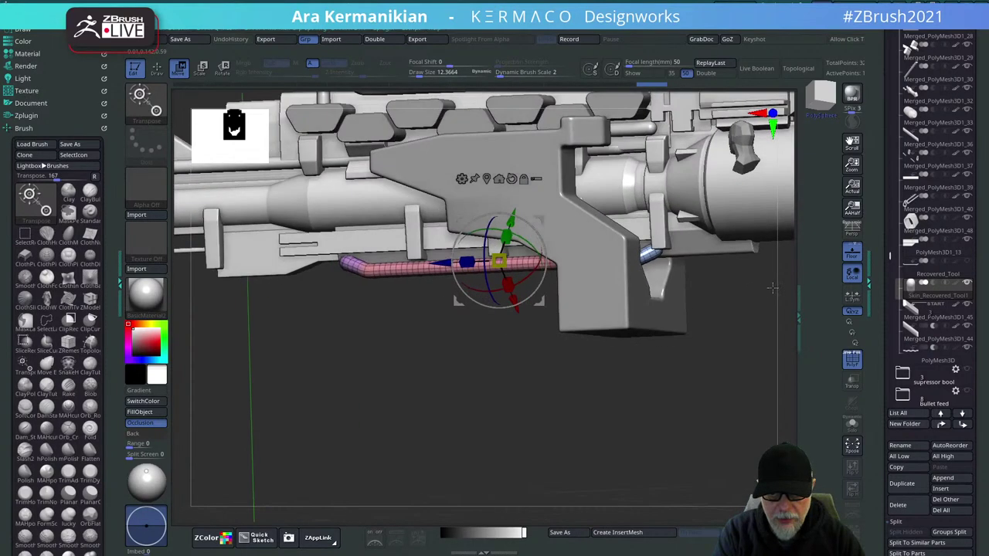
pyautogui.keyDown('shift'); pyautogui.moveTo(459, 302); pyautogui.dragTo(409, 420); pyautogui.keyUp('shift')
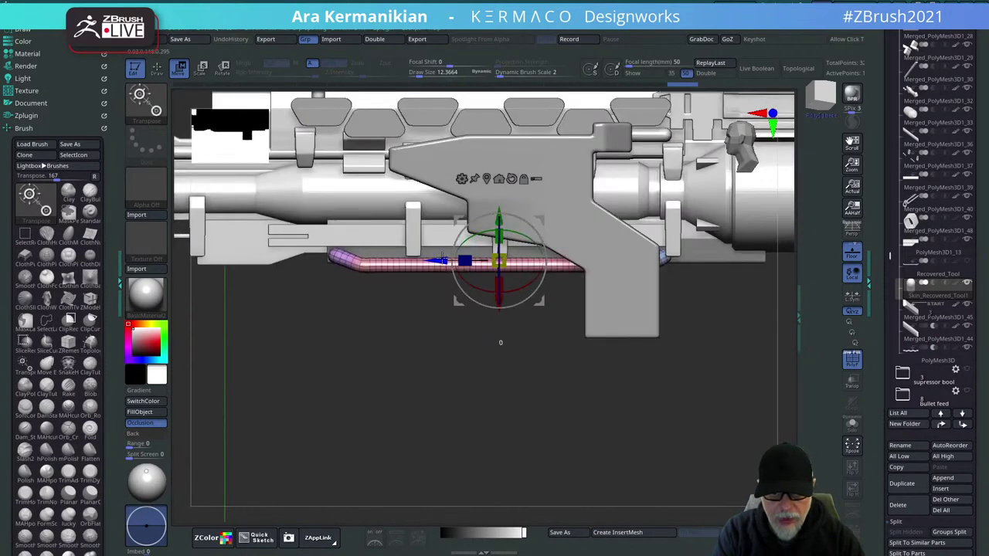
pyautogui.moveTo(442, 260); pyautogui.dragTo(472, 260)
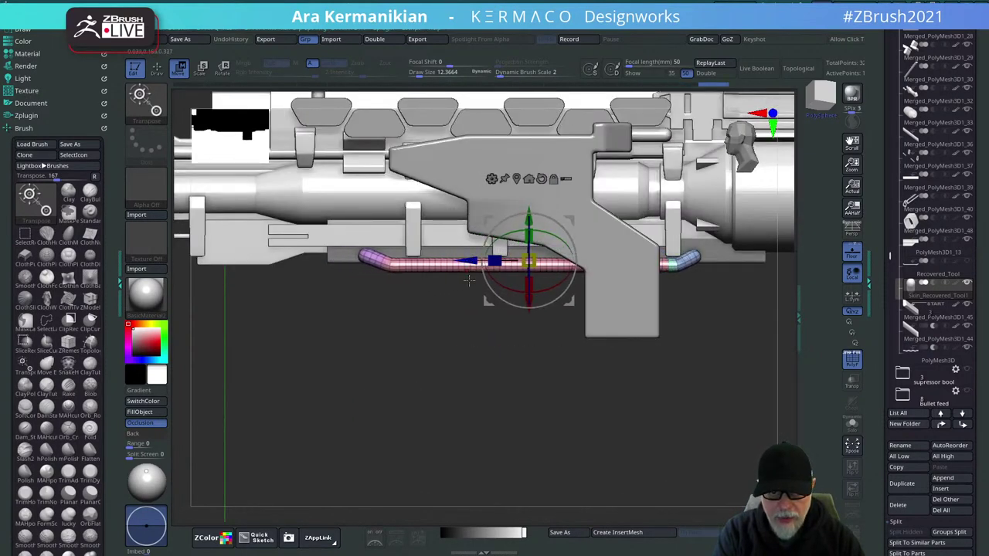
# Rotate the tube about its length by about 12.6 degrees and nudge it into place against the underside.
pyautogui.moveTo(529, 279); pyautogui.dragTo(528, 269)
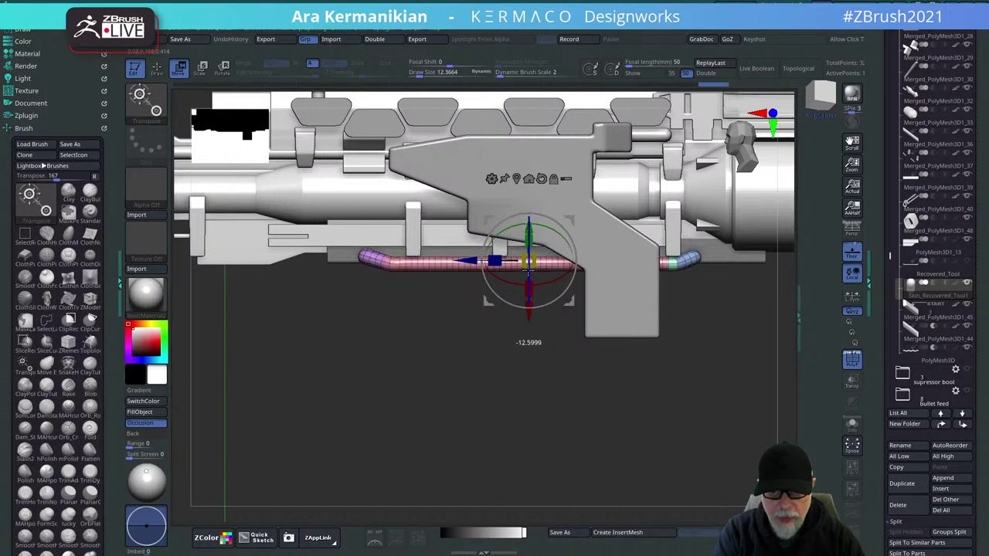
pyautogui.moveTo(537, 356); pyautogui.dragTo(611, 227)
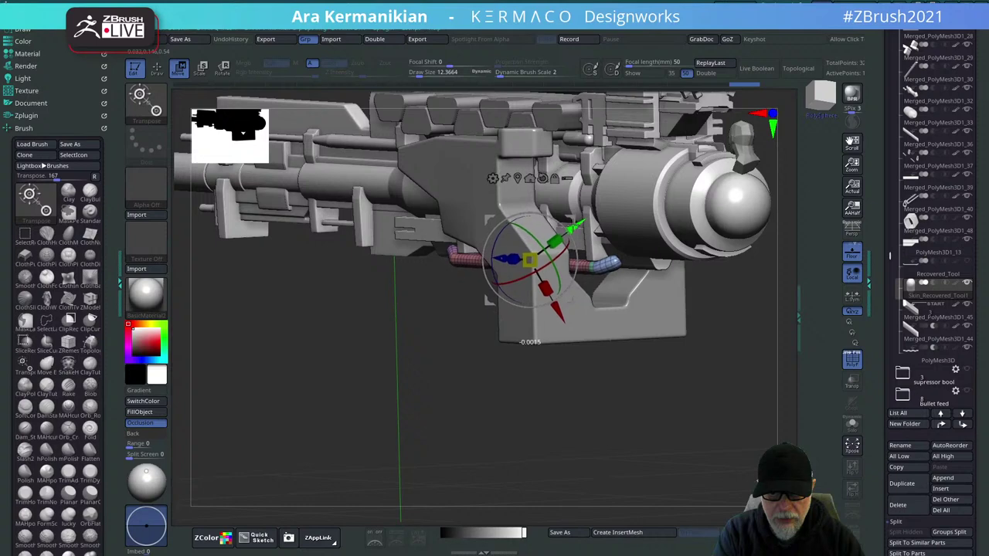
pyautogui.moveTo(417, 452); pyautogui.dragTo(460, 391)
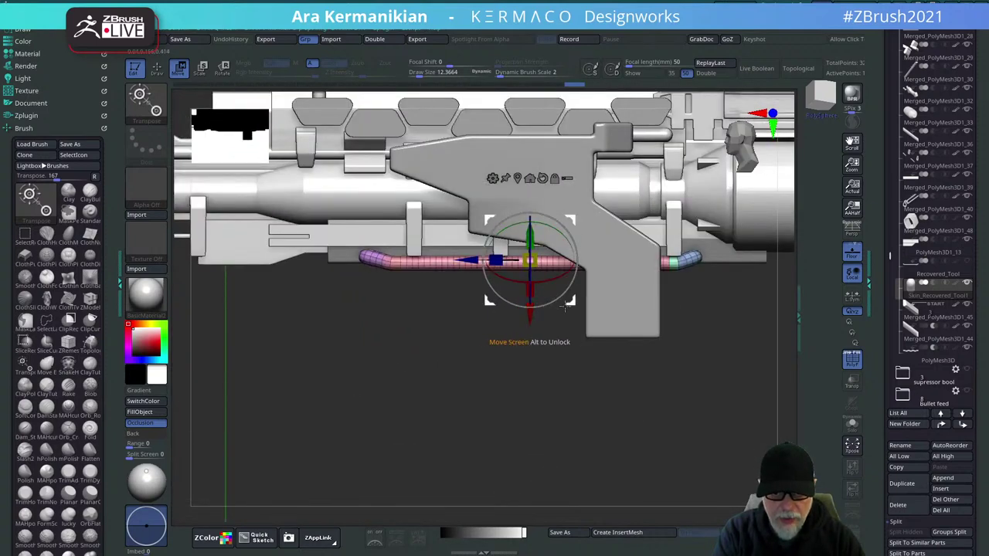
pyautogui.moveTo(566, 305); pyautogui.dragTo(562, 309)
pyautogui.moveTo(496, 454); pyautogui.dragTo(717, 394)
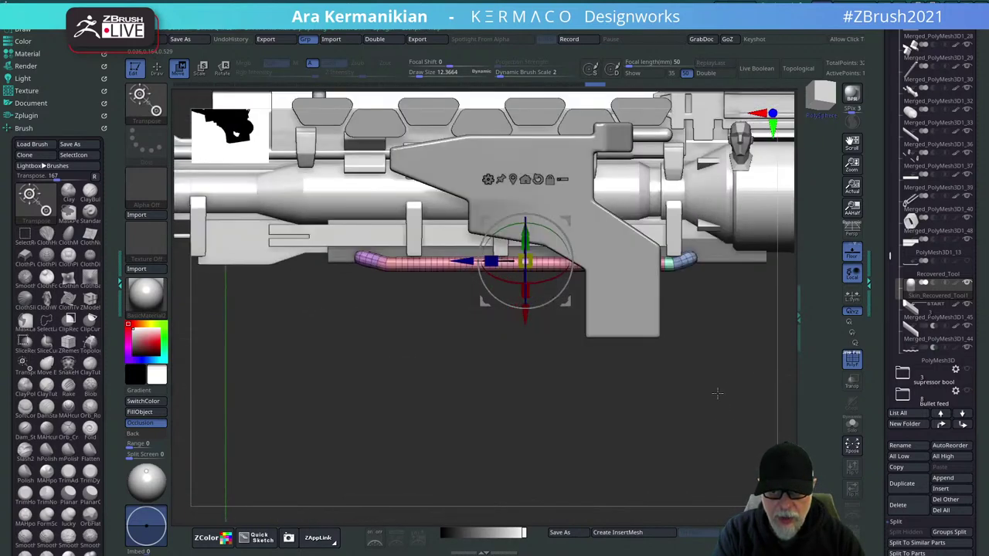
# Undo the tube's recent rotations and moves, back to its earlier placement below the gun's lower rail.
pyautogui.hotkey('ctrl', 'z')
pyautogui.hotkey('ctrl', 'z')
pyautogui.hotkey('ctrl', 'z')
pyautogui.hotkey('ctrl', 'z')
pyautogui.hotkey('ctrl', 'z')
pyautogui.hotkey('ctrl', 'z')
pyautogui.hotkey('ctrl', 'z')
pyautogui.hotkey('ctrl', 'z')
pyautogui.hotkey('ctrl', 'z')
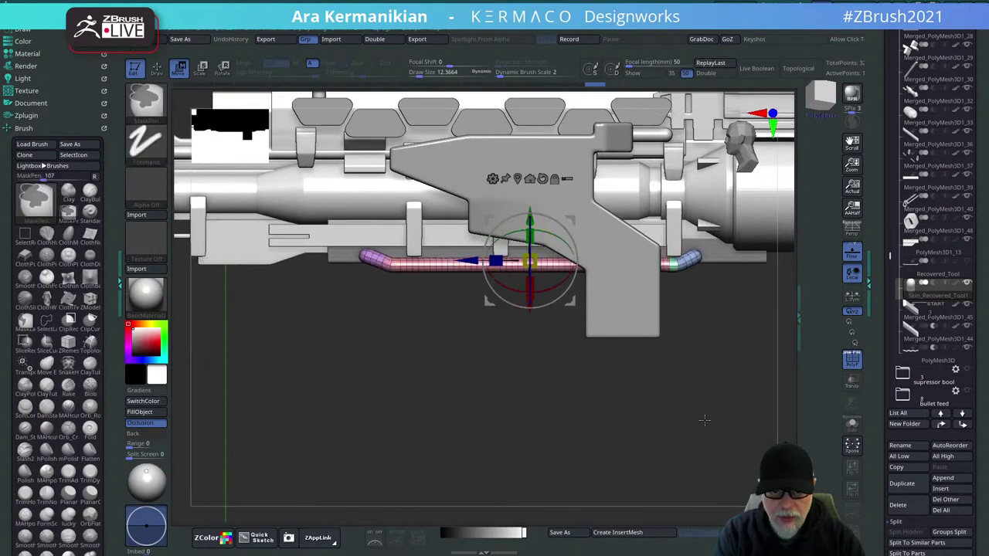
pyautogui.hotkey('ctrl', 'z')
pyautogui.hotkey('ctrl', 'z')
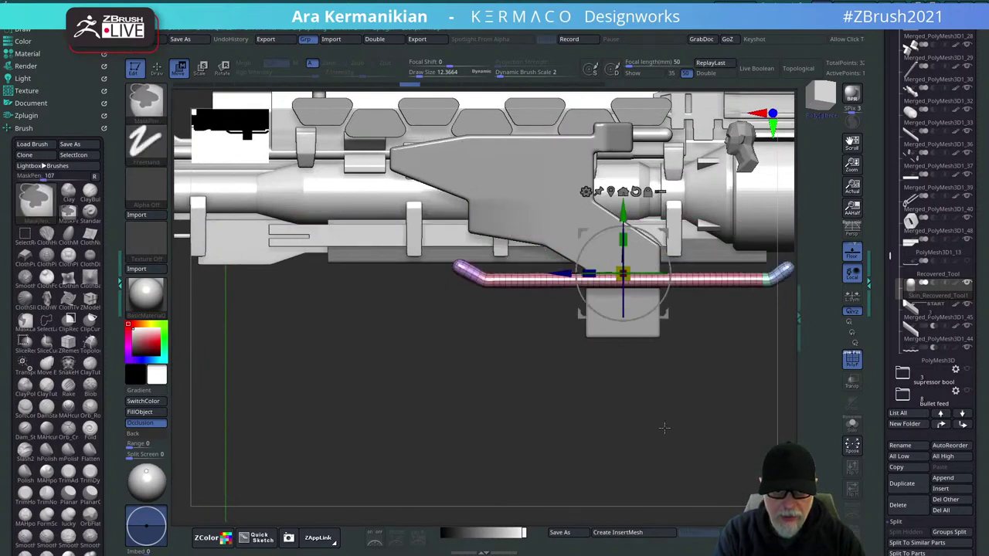
pyautogui.hotkey('ctrl', 'z')
pyautogui.hotkey('ctrl', 'shift', 'z')
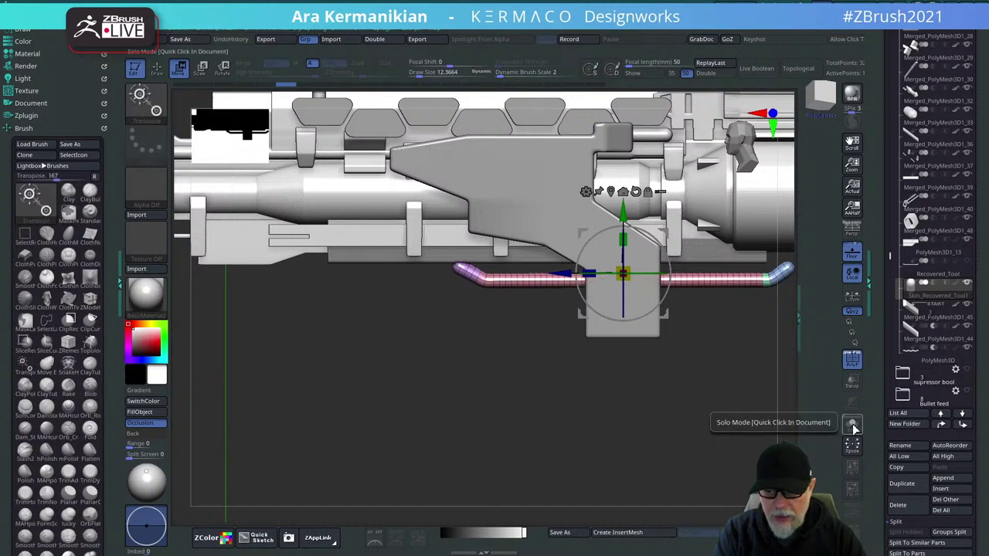
# Isolate the tube mesh from the rest of the gun and examine its blue bent end up close.
pyautogui.click(852, 423)
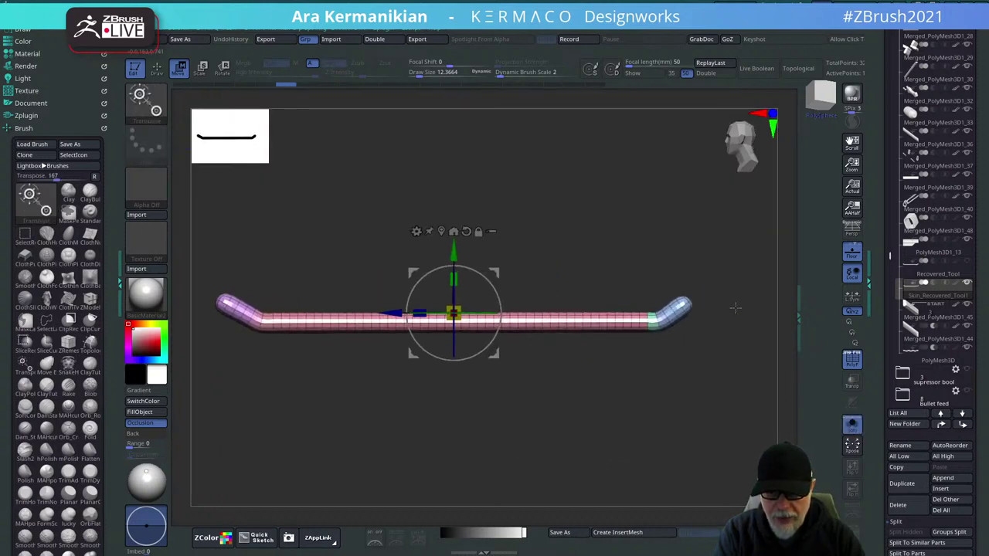
pyautogui.moveTo(735, 308); pyautogui.dragTo(679, 312)
pyautogui.moveTo(719, 361)
pyautogui.keyDown('shift'); pyautogui.mouseDown()
pyautogui.moveTo(735, 327)
pyautogui.moveTo(648, 321)
pyautogui.mouseUp(); pyautogui.keyUp('shift')
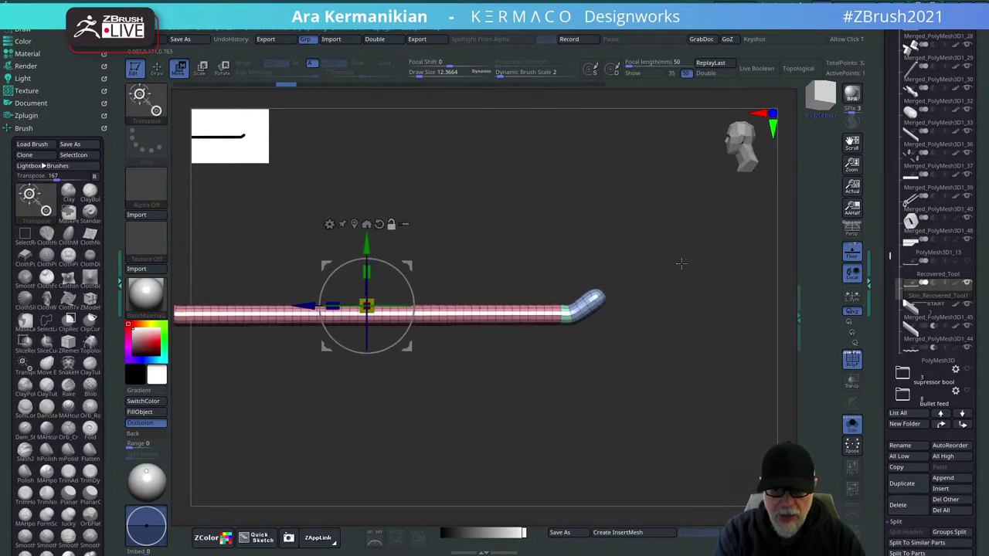
pyautogui.hotkey('ctrl', 'shift')
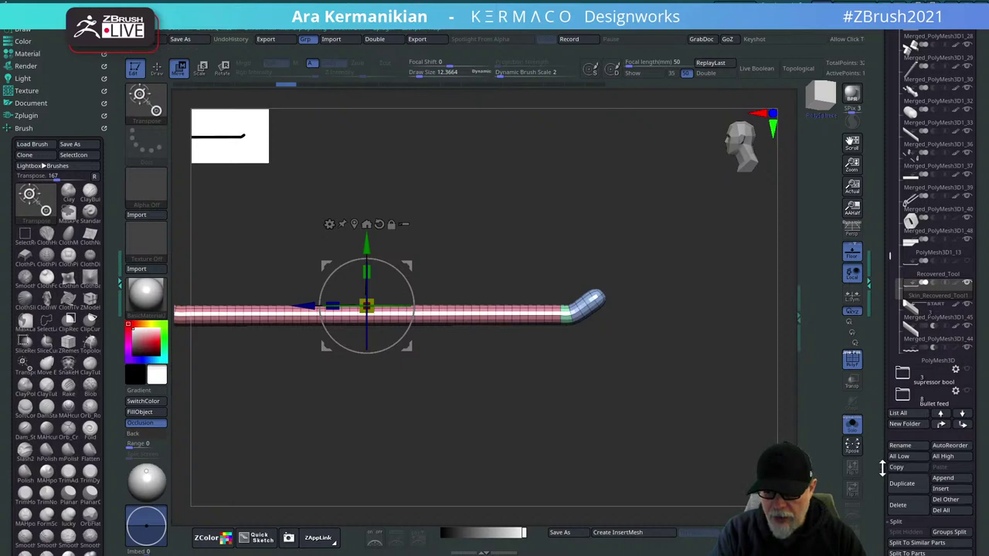
pyautogui.scroll(-10, 882, 467)
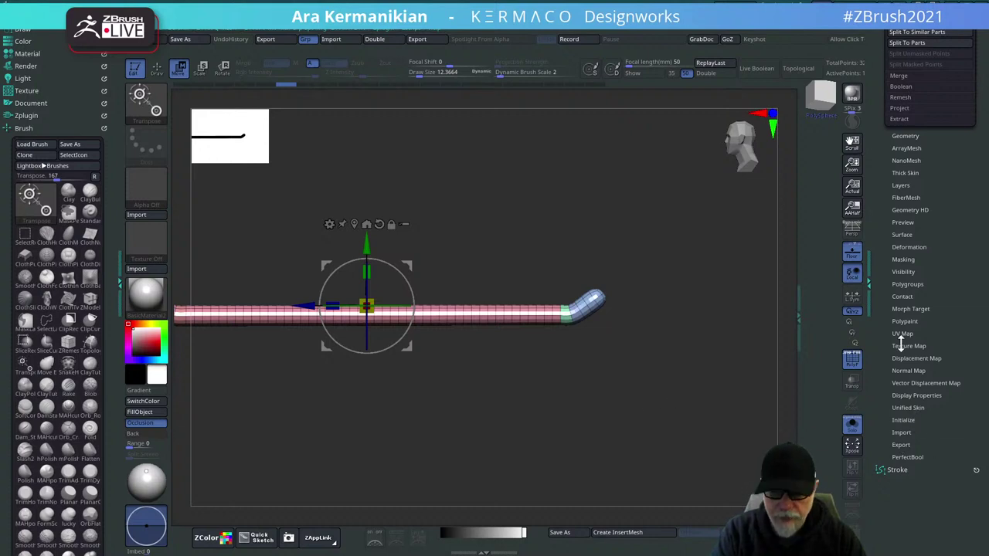
pyautogui.scroll(10, 935, 179)
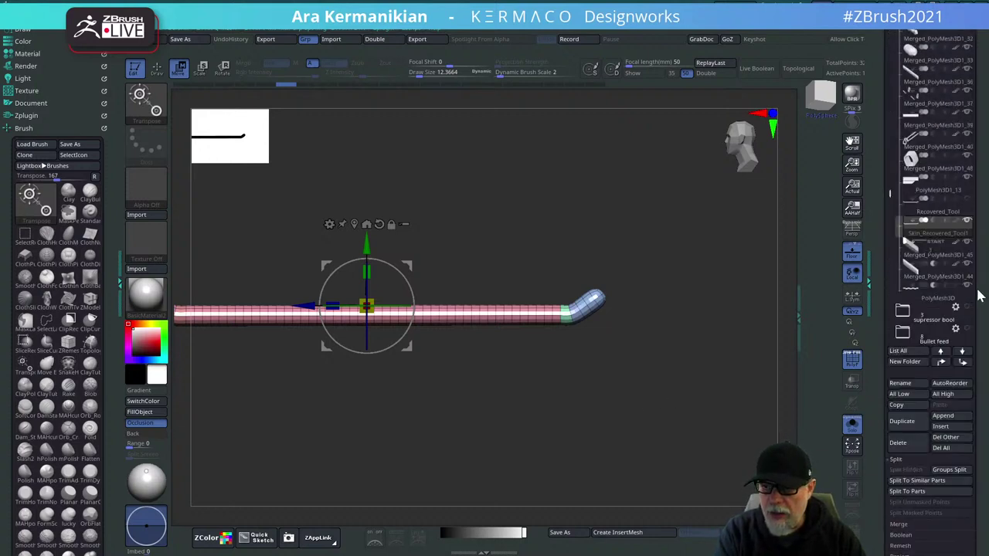
# Try a lower adaptive skin density on the Recovered_Tool ZSphere tube, and restore the density to 2.
pyautogui.click(944, 210)
pyautogui.scroll(-10, 908, 210)
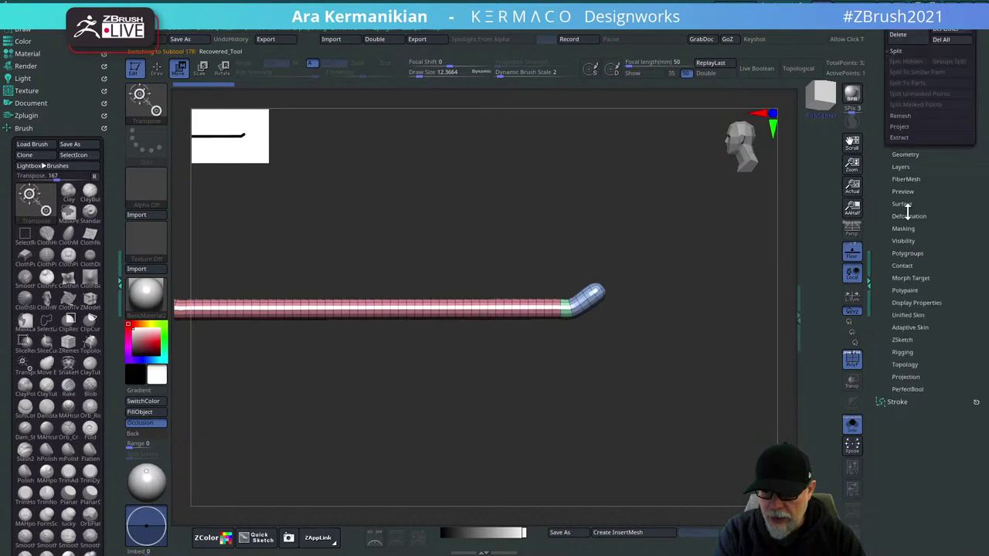
pyautogui.scroll(-1, 920, 255)
pyautogui.click(908, 317)
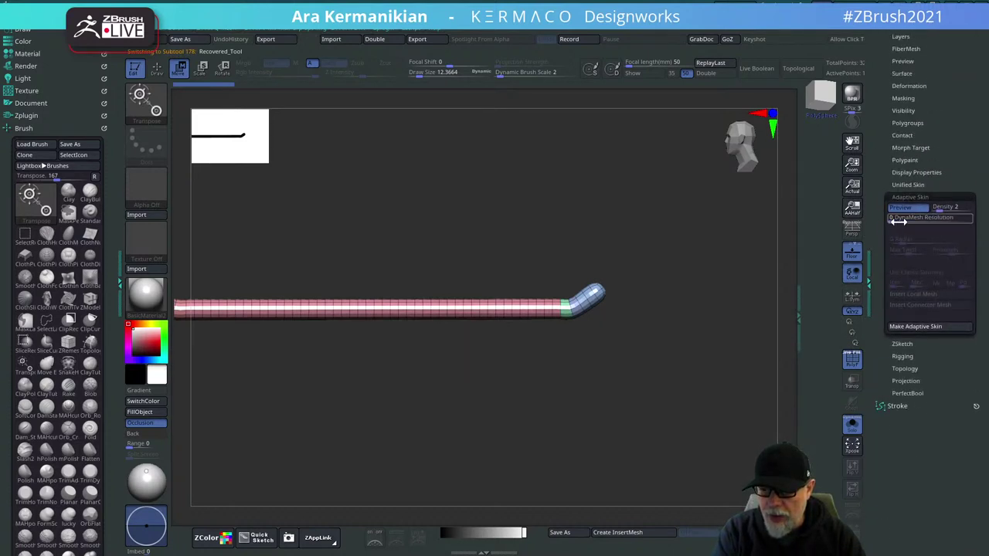
pyautogui.moveTo(943, 208); pyautogui.dragTo(926, 214)
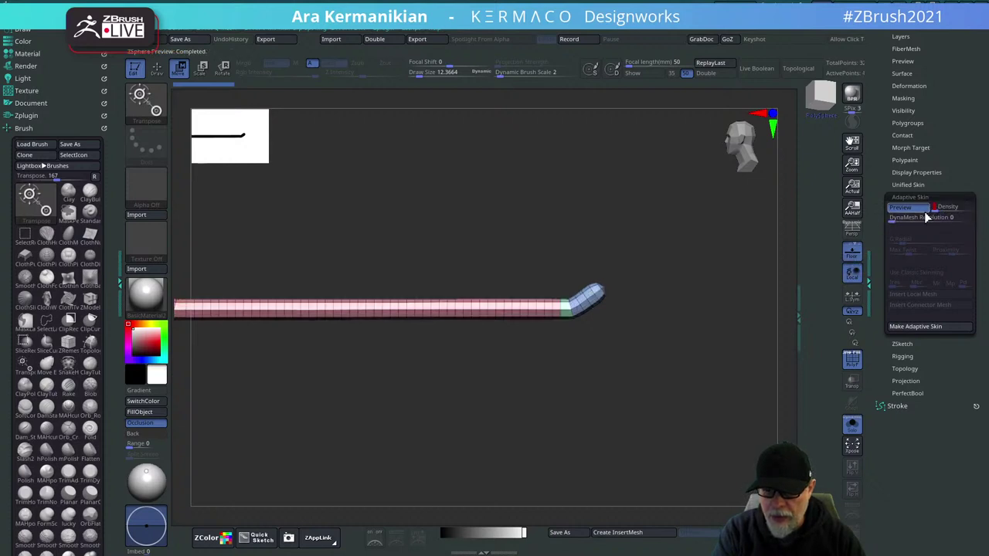
pyautogui.moveTo(696, 263)
pyautogui.mouseDown()
pyautogui.moveTo(724, 265)
pyautogui.moveTo(678, 267)
pyautogui.mouseUp()
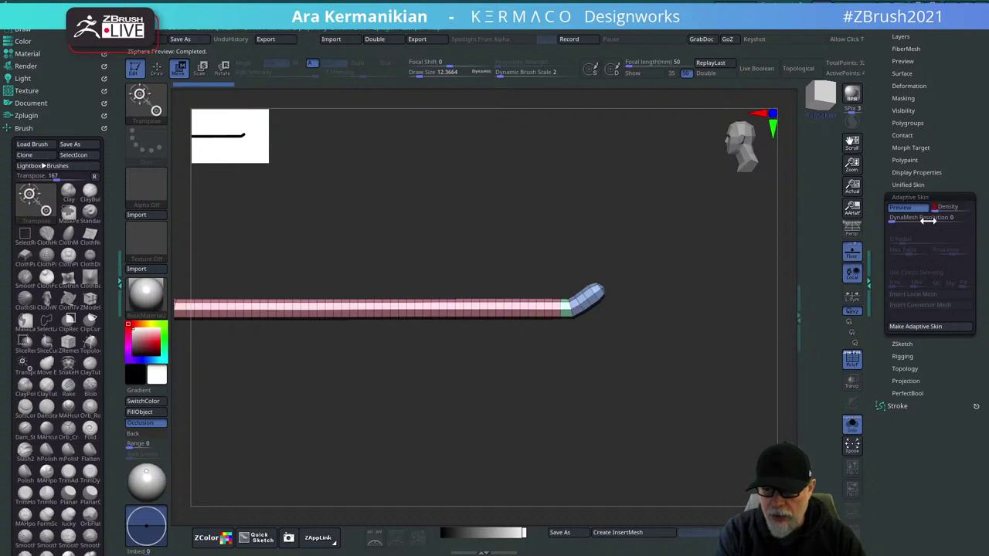
pyautogui.click(940, 211)
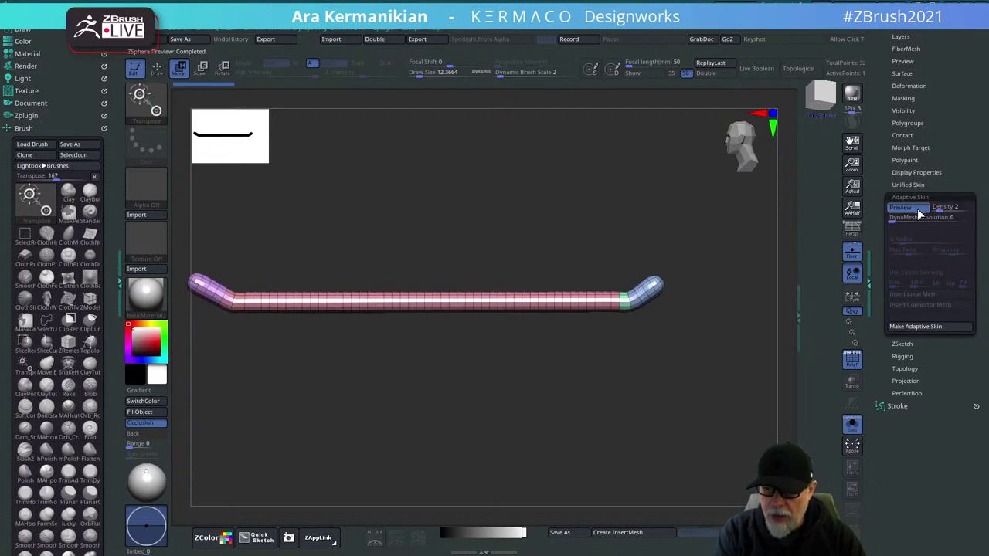
pyautogui.press('y')
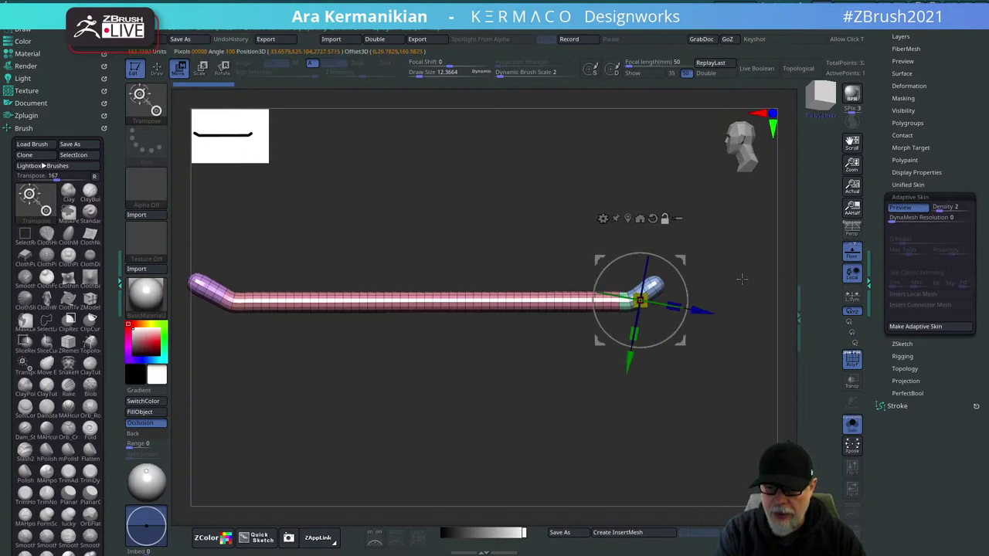
pyautogui.press('q')
pyautogui.press('w')
pyautogui.hotkey('ctrl', 'z')
pyautogui.hotkey('ctrl', 'z')
pyautogui.hotkey('ctrl', 'z')
pyautogui.hotkey('ctrl', 'z')
pyautogui.hotkey('ctrl', 'z')
pyautogui.hotkey('ctrl', 'z')
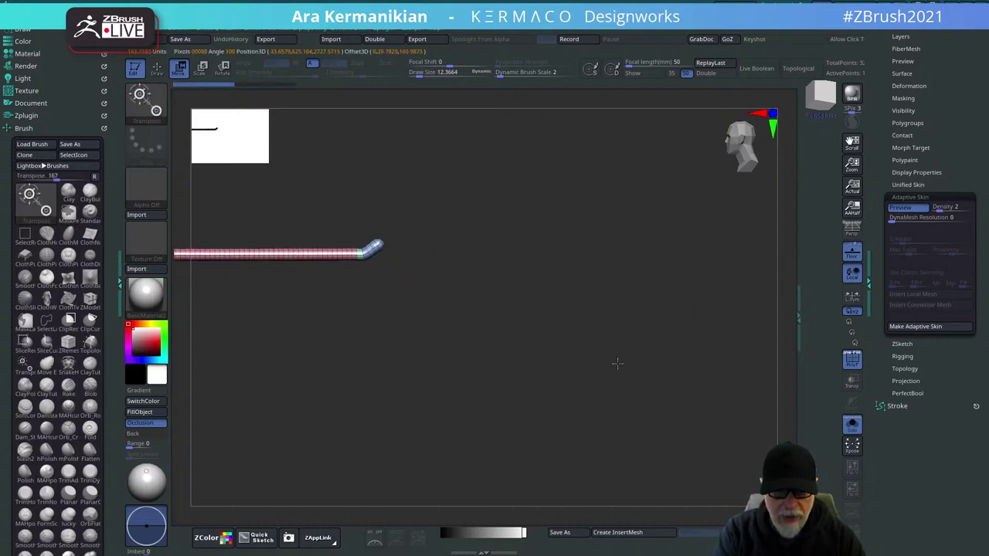
# Make the Skin_Recovered_Tool1 mesh the active subtool and frame it in view.
pyautogui.click(899, 198)
pyautogui.scroll(3, 960, 260)
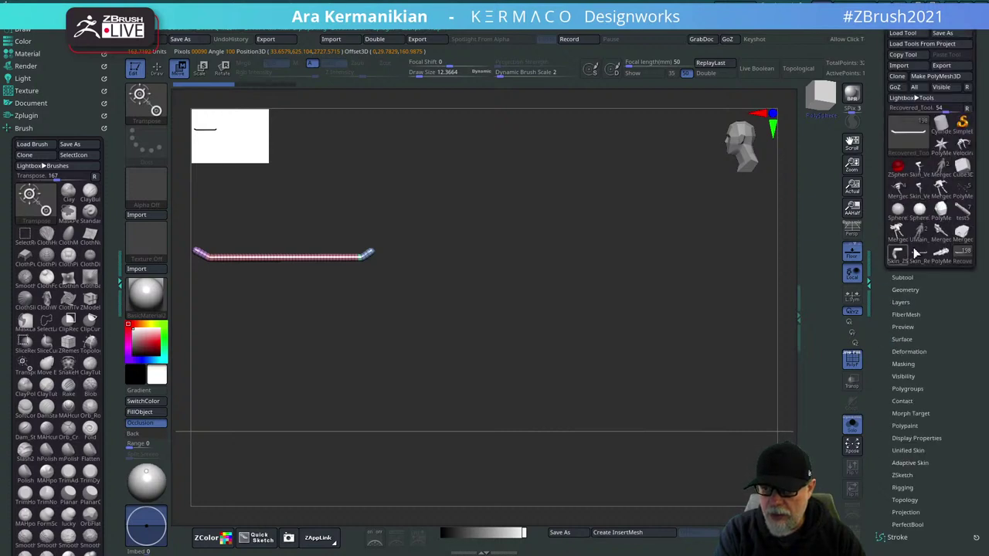
pyautogui.click(912, 276)
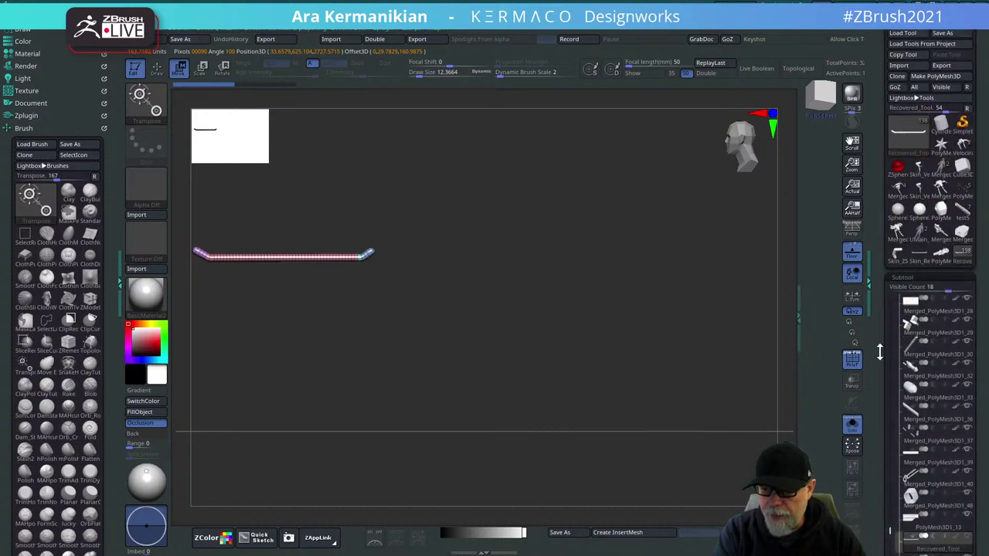
pyautogui.moveTo(879, 351); pyautogui.dragTo(881, 263)
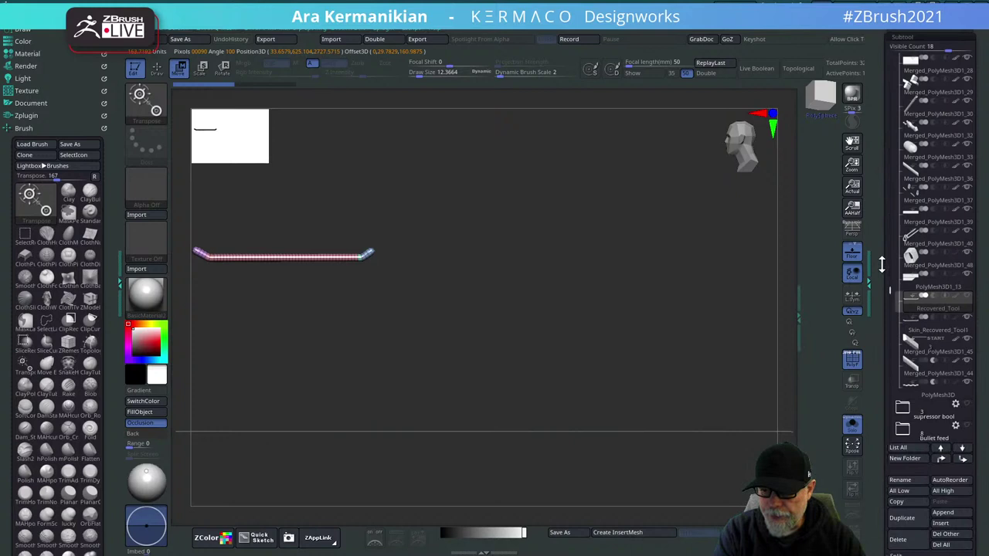
pyautogui.click(943, 332)
pyautogui.press('f')
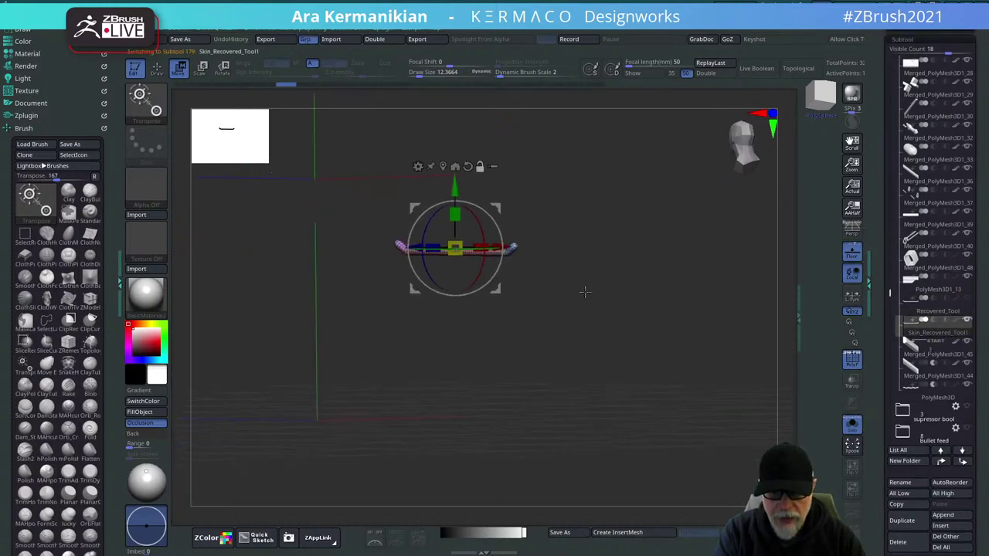
# Clip the rounded tip of the tube's blue end flat with a ClipCurve cut across the bend.
pyautogui.keyDown('alt'); pyautogui.moveTo(670, 336); pyautogui.dragTo(685, 307); pyautogui.keyUp('alt')
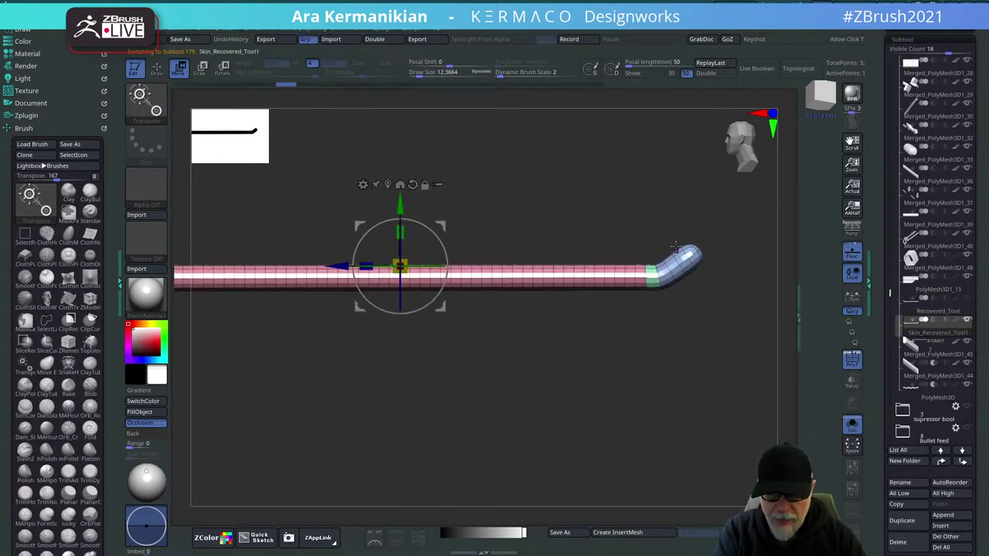
pyautogui.keyDown('alt'); pyautogui.moveTo(709, 265); pyautogui.dragTo(629, 311); pyautogui.keyUp('alt')
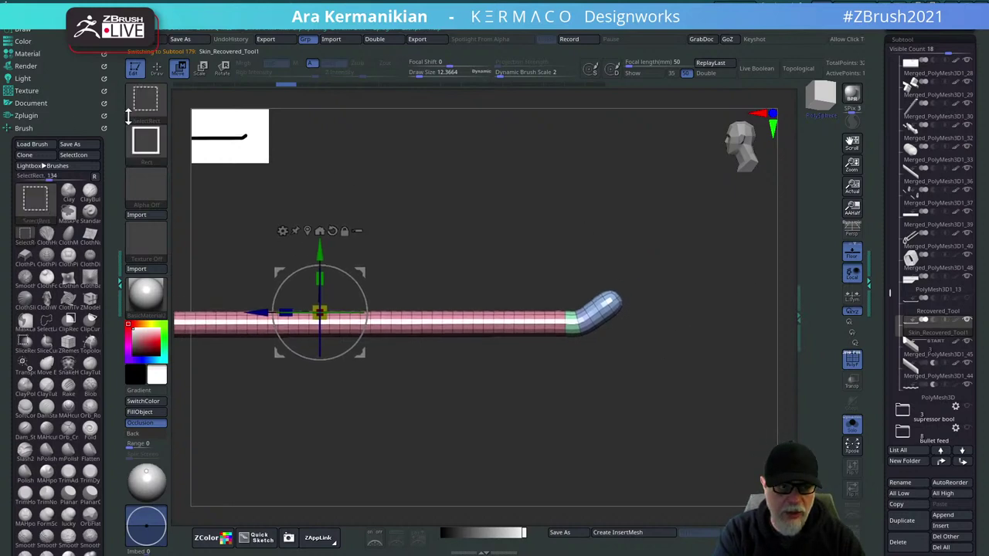
pyautogui.click(144, 100)
pyautogui.click(203, 113)
pyautogui.moveTo(541, 255)
pyautogui.keyDown('ctrl'); pyautogui.keyDown('shift'); pyautogui.mouseDown()
pyautogui.moveTo(634, 419)
pyautogui.moveTo(685, 391)
pyautogui.moveTo(656, 380)
pyautogui.moveTo(719, 442)
pyautogui.mouseUp(); pyautogui.keyUp('shift'); pyautogui.keyUp('ctrl')
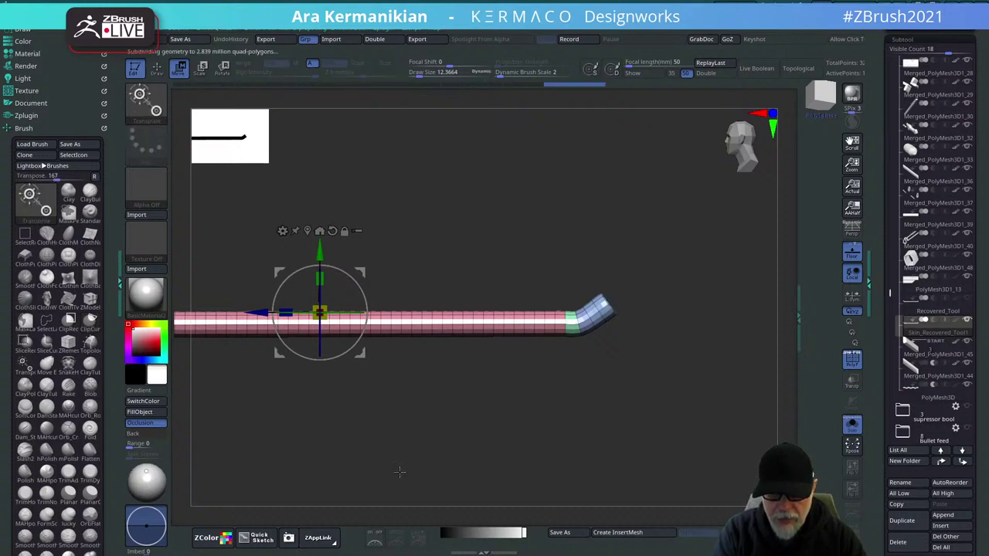
pyautogui.keyDown('alt'); pyautogui.moveTo(428, 374); pyautogui.dragTo(438, 428); pyautogui.keyUp('alt')
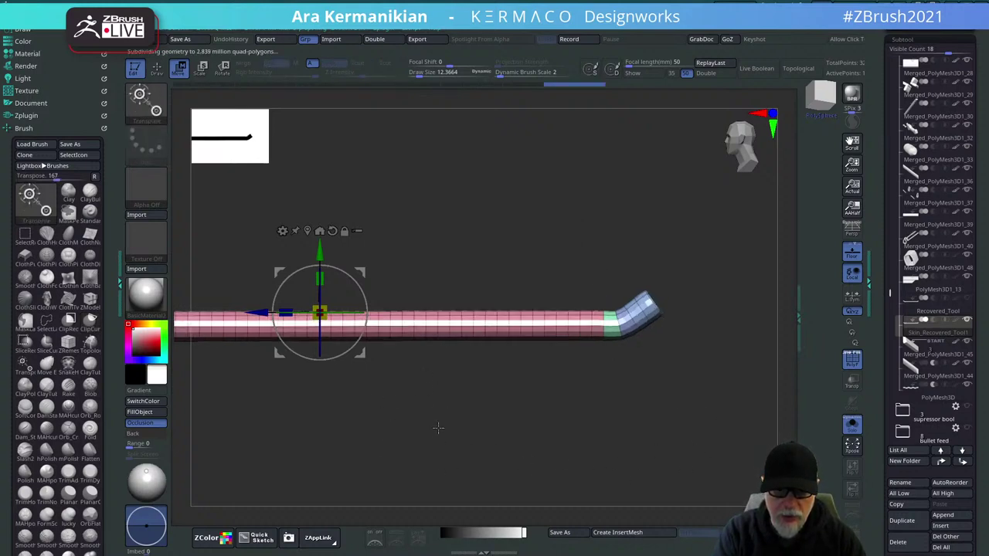
pyautogui.hotkey('ctrl', 'z')
pyautogui.hotkey('ctrl', 'z')
pyautogui.hotkey('ctrl', 'z')
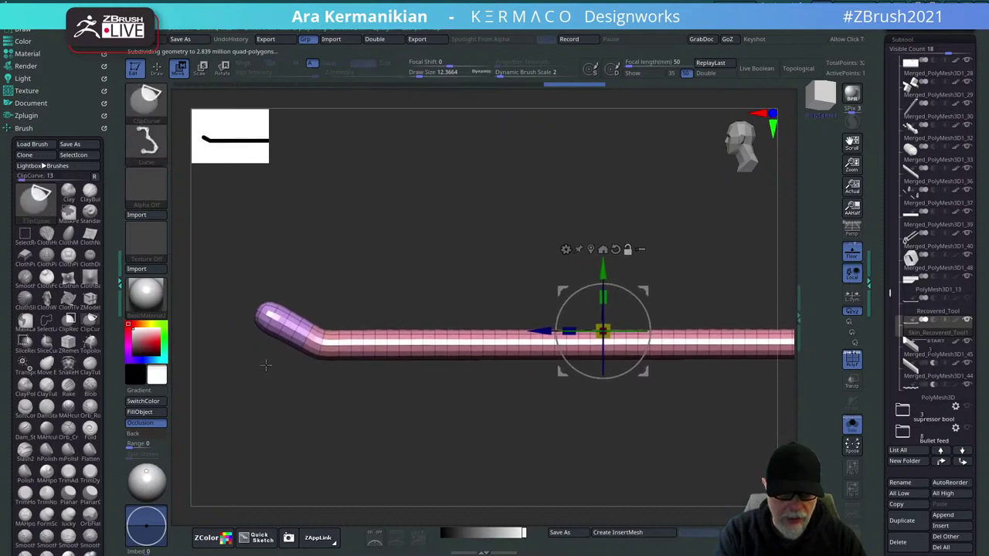
# Clip the tube's rounded purple end flat with angled ClipCurve cuts perpendicular to the bent section.
pyautogui.moveTo(204, 377)
pyautogui.keyDown('ctrl'); pyautogui.keyDown('shift'); pyautogui.mouseDown()
pyautogui.moveTo(263, 205)
pyautogui.moveTo(331, 196)
pyautogui.mouseUp(); pyautogui.keyUp('shift'); pyautogui.keyUp('ctrl')
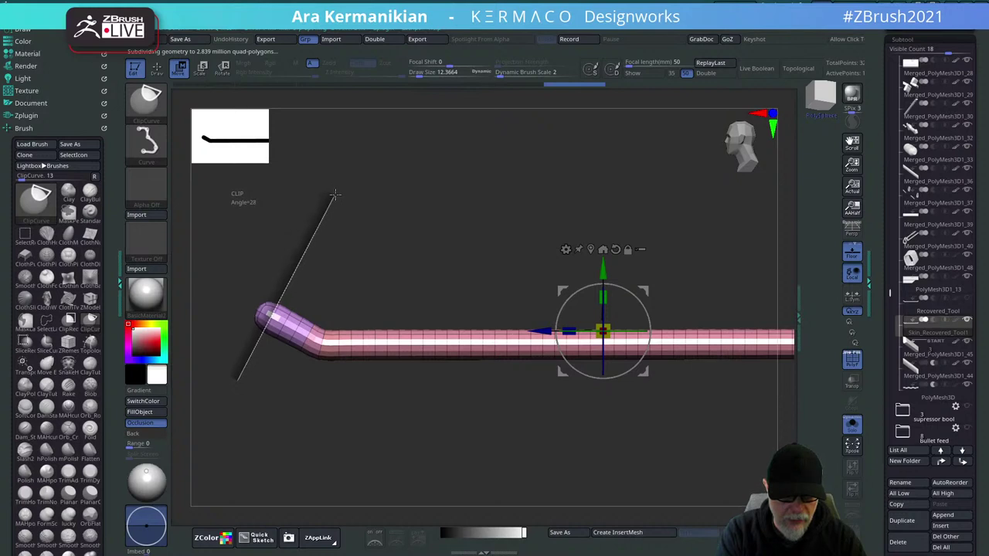
pyautogui.keyDown('ctrl'); pyautogui.keyDown('shift'); pyautogui.moveTo(336, 195); pyautogui.dragTo(337, 196); pyautogui.keyUp('shift'); pyautogui.keyUp('ctrl')
pyautogui.keyDown('alt'); pyautogui.moveTo(618, 199); pyautogui.dragTo(562, 163); pyautogui.keyUp('alt')
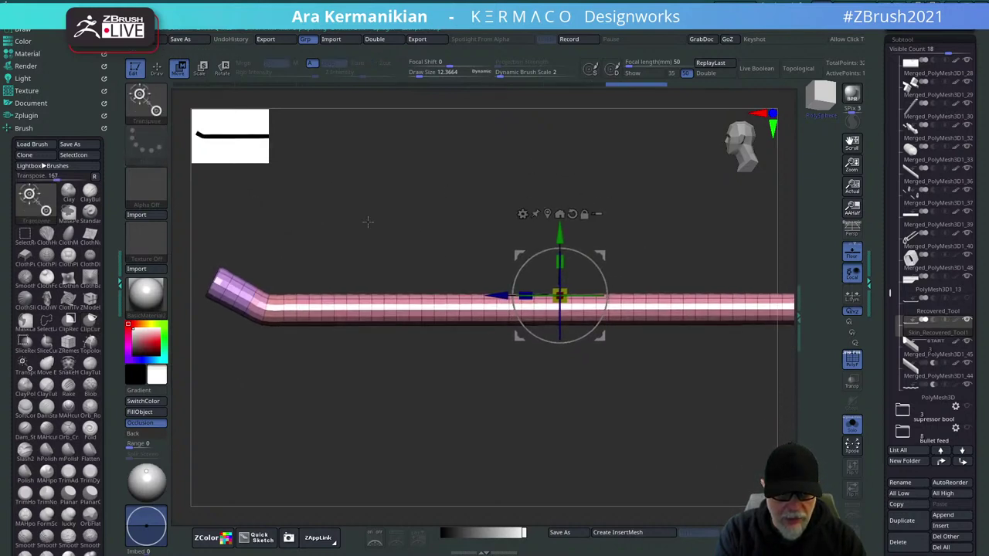
pyautogui.keyDown('alt'); pyautogui.moveTo(368, 222); pyautogui.dragTo(558, 219); pyautogui.keyUp('alt')
pyautogui.keyDown('ctrl'); pyautogui.keyDown('shift'); pyautogui.moveTo(272, 365); pyautogui.dragTo(464, 166); pyautogui.keyUp('shift'); pyautogui.keyUp('ctrl')
pyautogui.moveTo(305, 377)
pyautogui.keyDown('ctrl'); pyautogui.mouseDown()
pyautogui.moveTo(470, 165)
pyautogui.moveTo(340, 217)
pyautogui.moveTo(466, 119)
pyautogui.moveTo(482, 134)
pyautogui.mouseUp(); pyautogui.keyUp('ctrl')
pyautogui.moveTo(306, 333)
pyautogui.keyDown('ctrl'); pyautogui.keyDown('shift'); pyautogui.mouseDown()
pyautogui.moveTo(430, 148)
pyautogui.moveTo(410, 136)
pyautogui.moveTo(469, 159)
pyautogui.mouseUp(); pyautogui.keyUp('shift'); pyautogui.keyUp('ctrl')
pyautogui.keyDown('alt'); pyautogui.moveTo(637, 215); pyautogui.dragTo(510, 198); pyautogui.keyUp('alt')
pyautogui.keyDown('alt'); pyautogui.moveTo(666, 187); pyautogui.dragTo(517, 198); pyautogui.keyUp('alt')
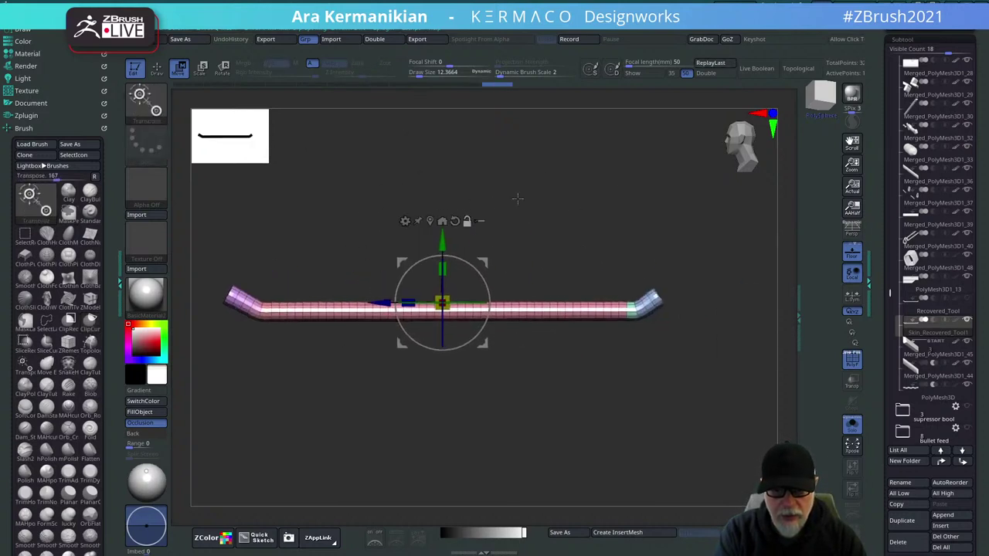
# Trim the tip of the tube's blue end again with another diagonal ClipCurve cut.
pyautogui.press('q')
pyautogui.keyDown('alt'); pyautogui.moveTo(677, 392); pyautogui.dragTo(703, 382); pyautogui.keyUp('alt')
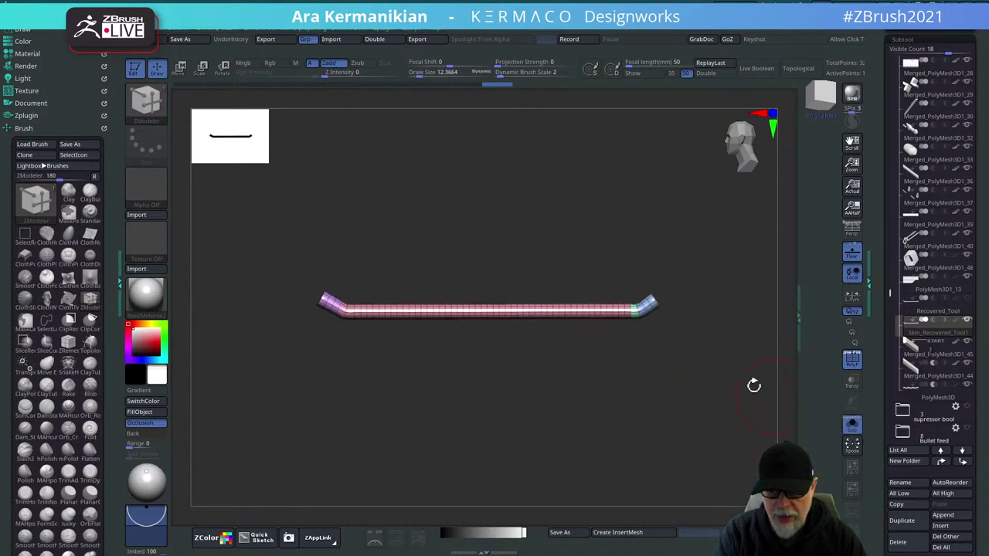
pyautogui.moveTo(686, 345)
pyautogui.keyDown('alt'); pyautogui.mouseDown()
pyautogui.moveTo(629, 347)
pyautogui.moveTo(673, 344)
pyautogui.mouseUp(); pyautogui.keyUp('alt')
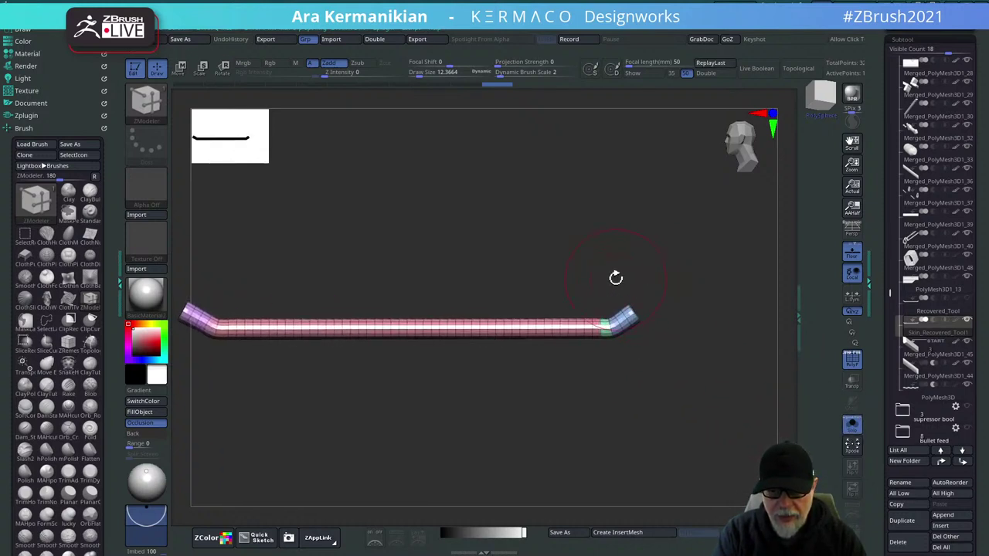
pyautogui.moveTo(617, 275)
pyautogui.keyDown('ctrl'); pyautogui.keyDown('shift'); pyautogui.mouseDown()
pyautogui.moveTo(695, 333)
pyautogui.moveTo(688, 353)
pyautogui.mouseUp(); pyautogui.keyUp('shift'); pyautogui.keyUp('ctrl')
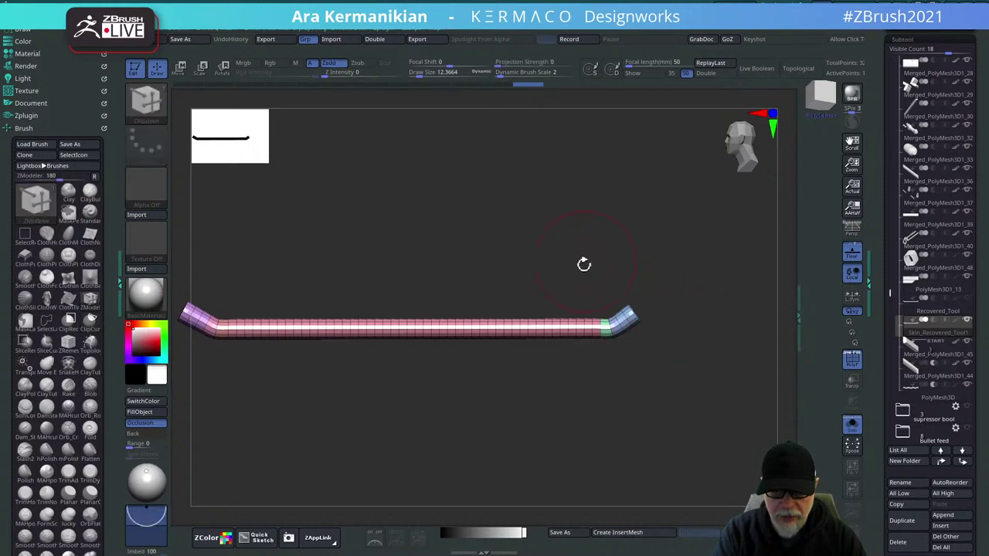
# Mask the tip of the blue end with MaskLasso and invert the mask so only that tip can be moved.
pyautogui.press('ctrl')
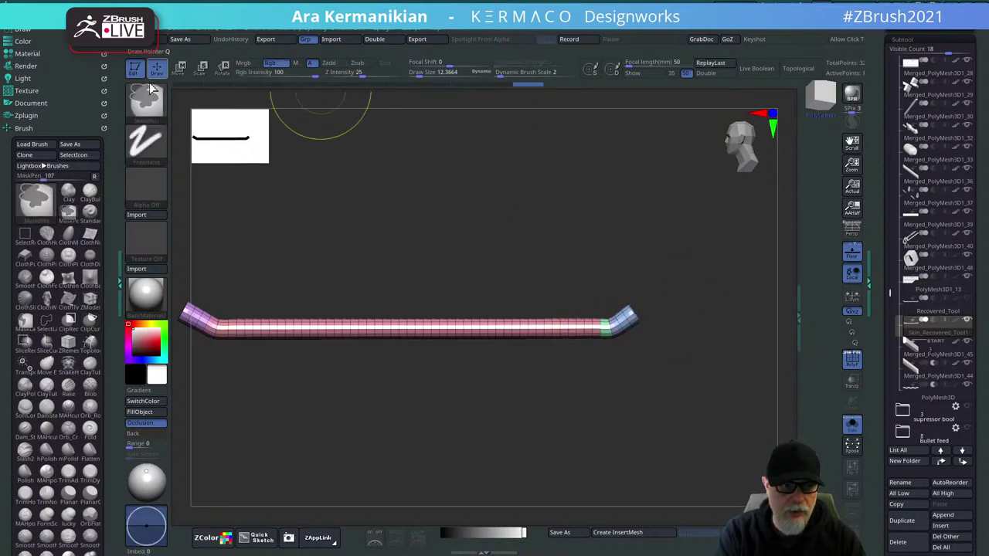
pyautogui.keyDown('ctrl'); pyautogui.click(152, 102); pyautogui.keyUp('ctrl')
pyautogui.click(202, 114)
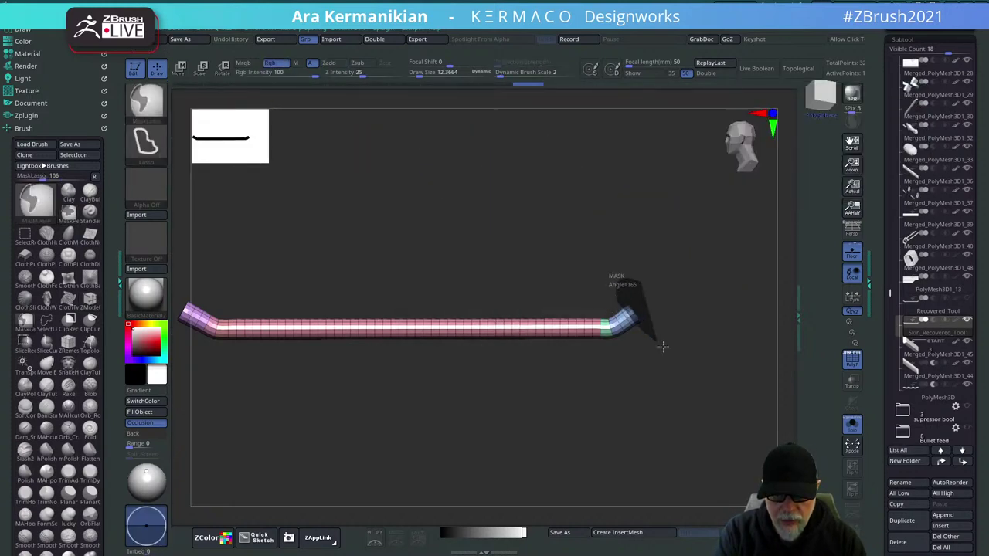
pyautogui.keyDown('ctrl'); pyautogui.moveTo(662, 346); pyautogui.dragTo(669, 355); pyautogui.keyUp('ctrl')
pyautogui.keyDown('ctrl'); pyautogui.click(713, 421); pyautogui.keyUp('ctrl')
pyautogui.press('w')
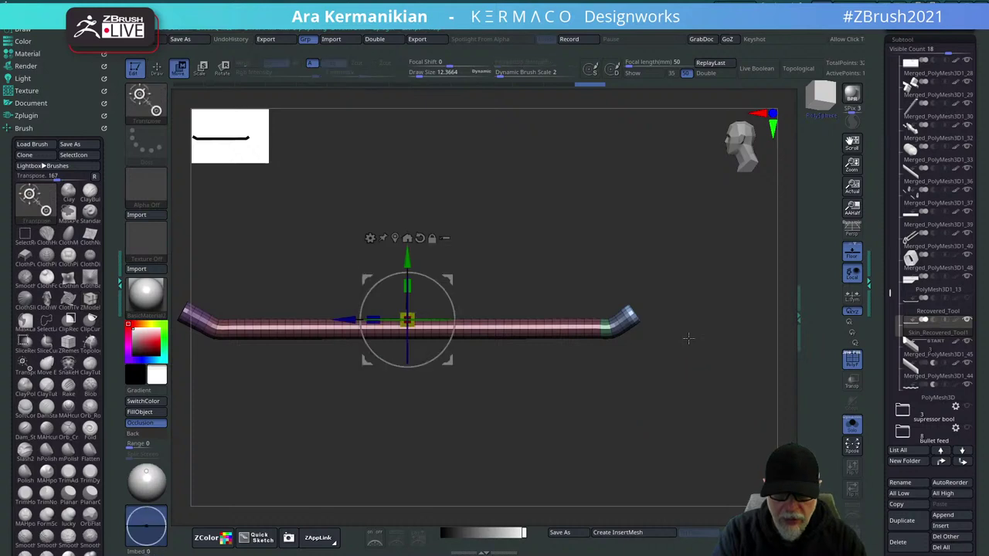
# Place the transform gizmo on the flat tip of the tube's blue end, aligned to its face.
pyautogui.moveTo(432, 268); pyautogui.dragTo(644, 273)
pyautogui.moveTo(421, 301); pyautogui.dragTo(423, 291)
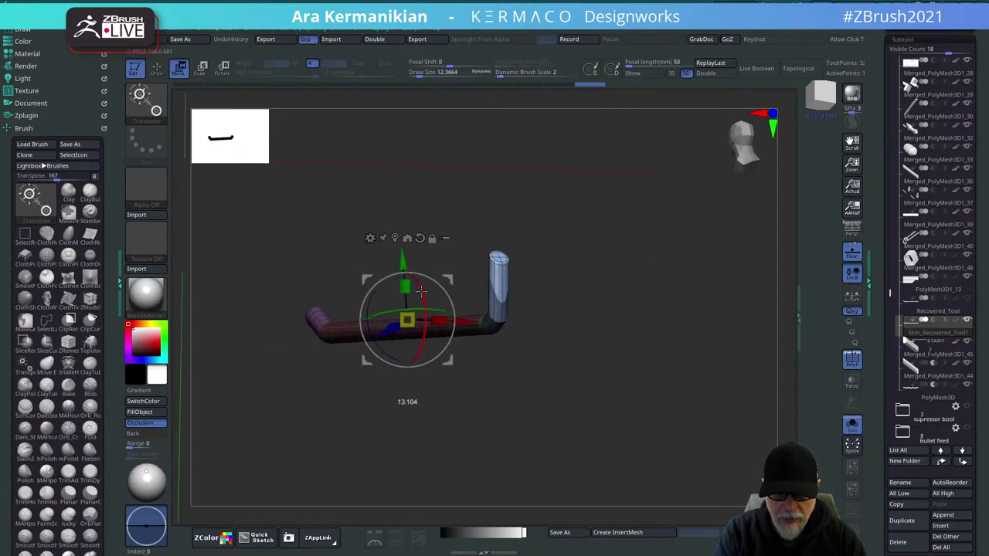
pyautogui.moveTo(486, 292); pyautogui.dragTo(526, 289)
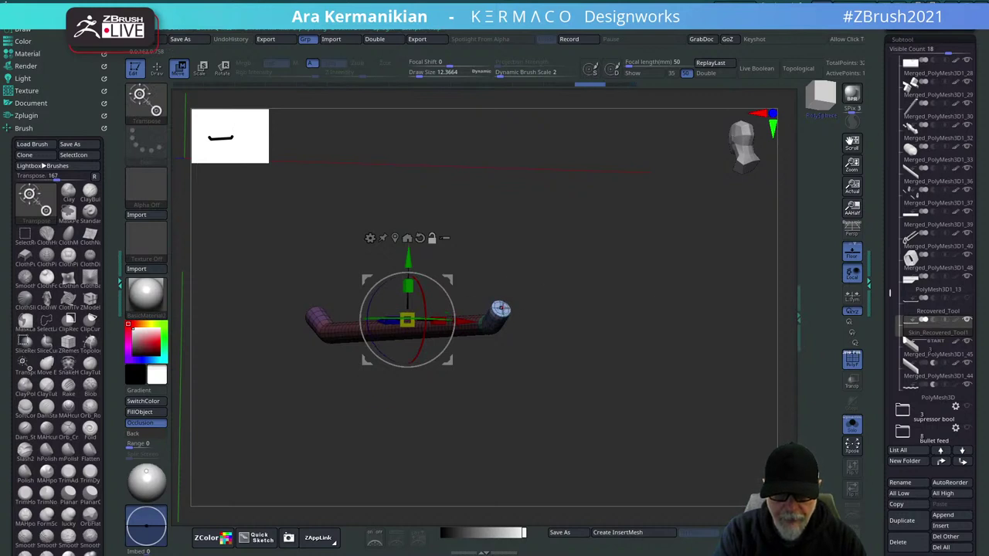
pyautogui.keyDown('alt'); pyautogui.click(501, 308); pyautogui.keyUp('alt')
pyautogui.keyDown('shift'); pyautogui.moveTo(631, 315); pyautogui.dragTo(665, 303); pyautogui.keyUp('shift')
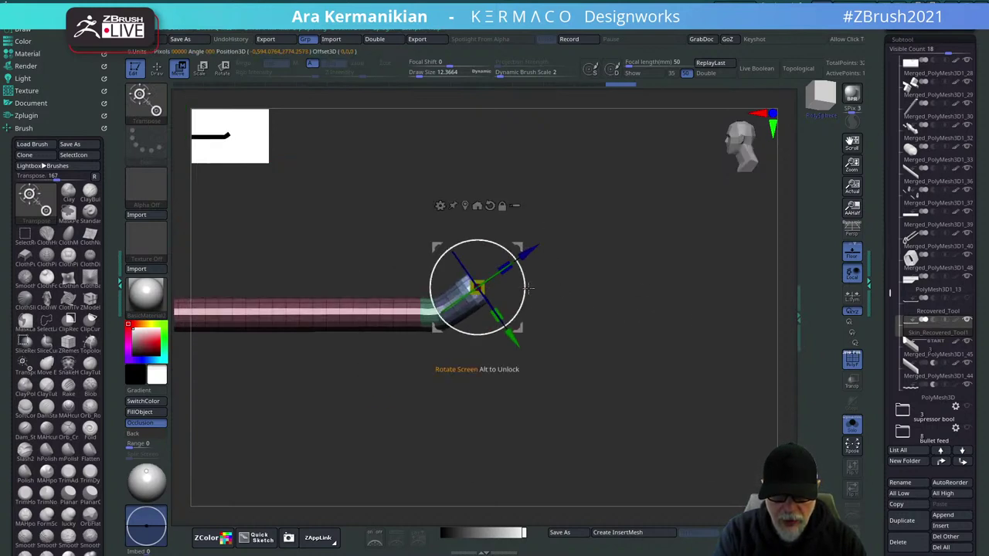
# Try rotating the tip of the tube's blue end more upright, and undo the rotation.
pyautogui.moveTo(528, 287); pyautogui.dragTo(456, 210)
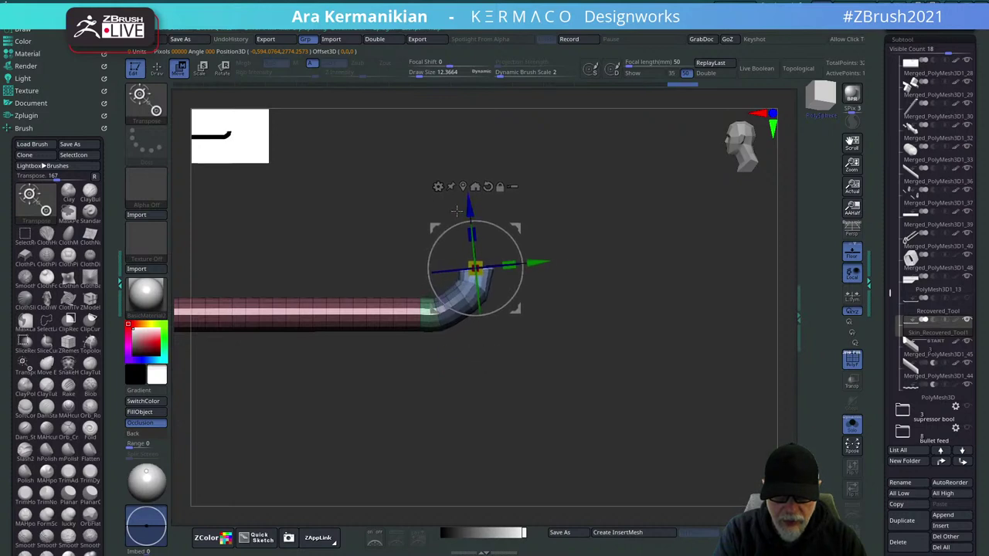
pyautogui.keyDown('alt'); pyautogui.moveTo(667, 312); pyautogui.dragTo(569, 297); pyautogui.keyUp('alt')
pyautogui.moveTo(435, 317); pyautogui.dragTo(665, 323)
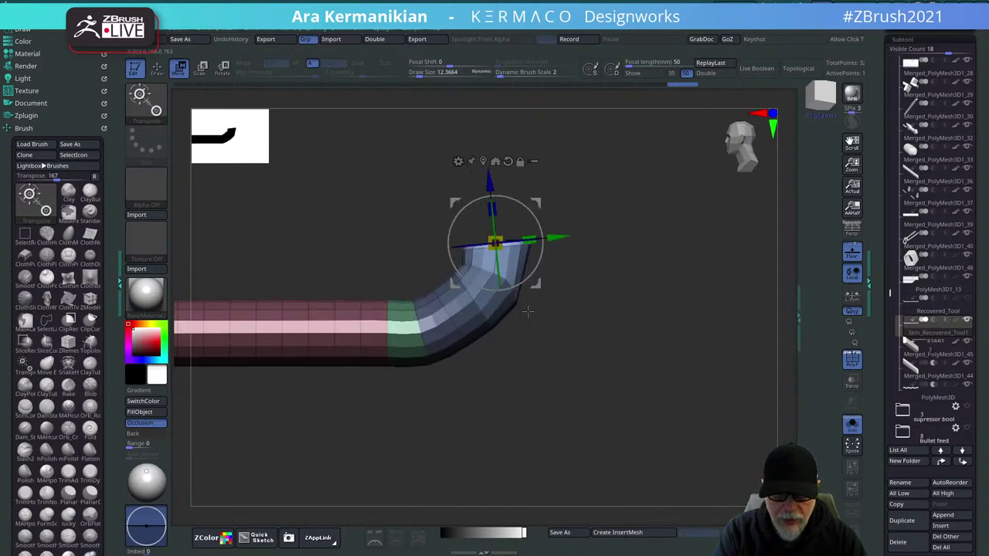
pyautogui.hotkey('ctrl', 'z')
pyautogui.hotkey('ctrl', 'z')
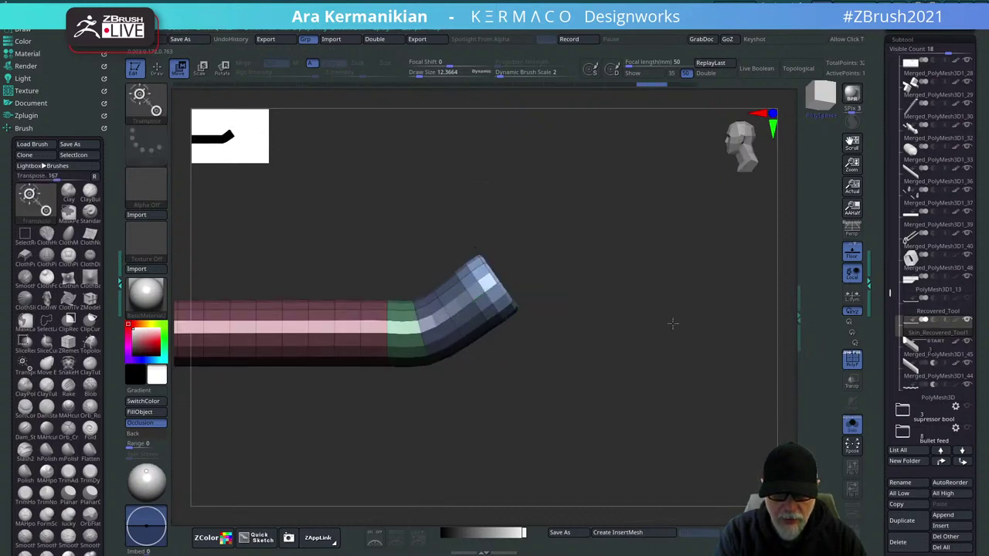
pyautogui.hotkey('ctrl', 'z')
# Try masking all but the tube's blue tip again and extending that tip along the bend direction.
pyautogui.keyDown('ctrl'); pyautogui.moveTo(671, 322); pyautogui.dragTo(712, 308); pyautogui.keyUp('ctrl')
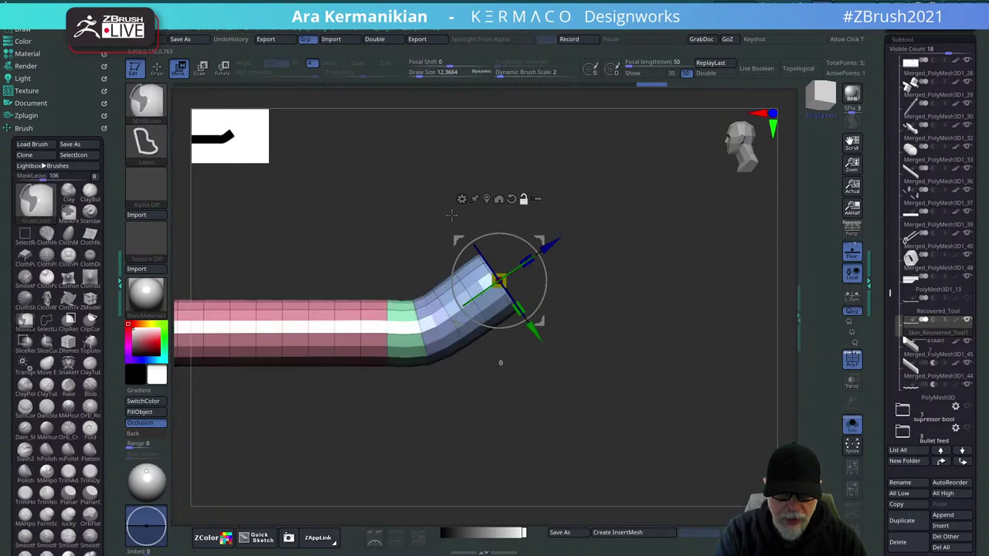
pyautogui.moveTo(617, 234)
pyautogui.keyDown('ctrl'); pyautogui.mouseDown()
pyautogui.moveTo(597, 212)
pyautogui.moveTo(456, 236)
pyautogui.moveTo(551, 344)
pyautogui.moveTo(587, 357)
pyautogui.moveTo(529, 265)
pyautogui.mouseUp(); pyautogui.keyUp('ctrl')
pyautogui.press('ctrl')
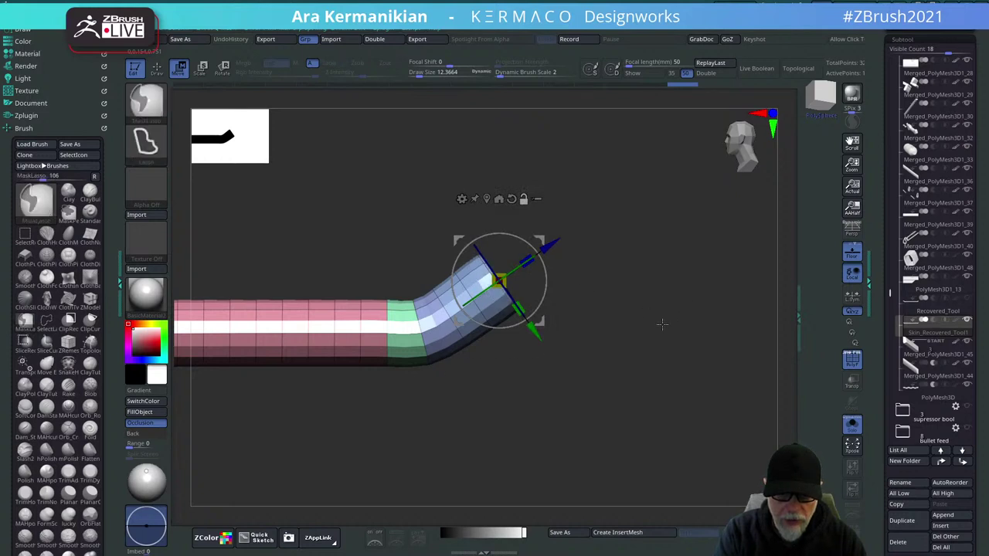
pyautogui.keyDown('ctrl'); pyautogui.click(687, 345); pyautogui.keyUp('ctrl')
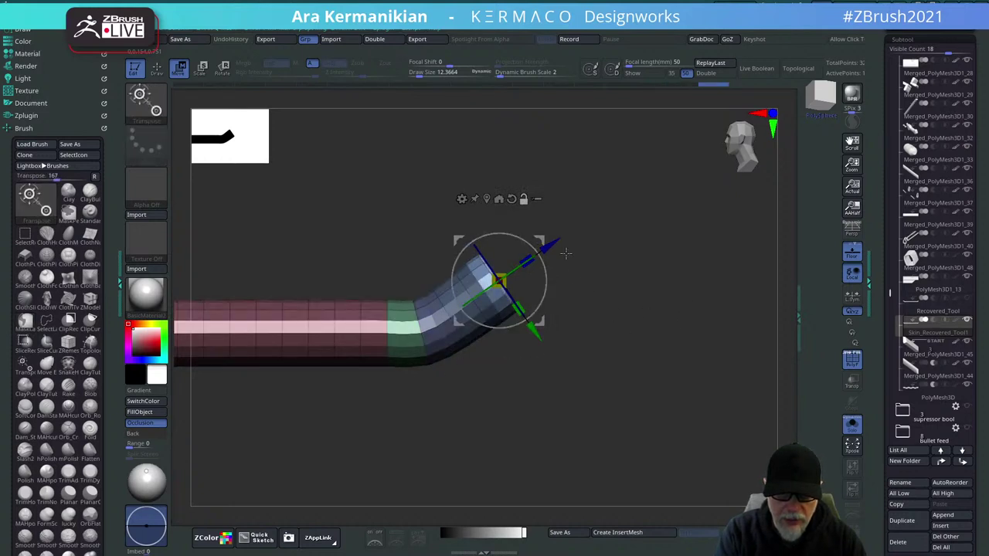
pyautogui.moveTo(551, 245); pyautogui.dragTo(566, 234)
pyautogui.moveTo(619, 264)
pyautogui.mouseDown()
pyautogui.moveTo(660, 284)
pyautogui.moveTo(612, 247)
pyautogui.moveTo(596, 249)
pyautogui.moveTo(638, 249)
pyautogui.mouseUp()
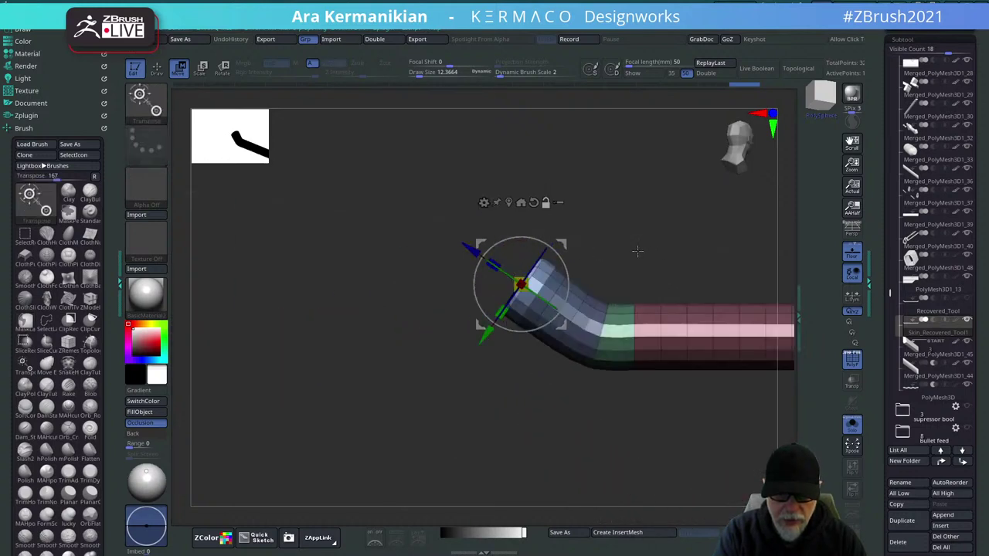
pyautogui.moveTo(470, 250); pyautogui.dragTo(443, 230)
pyautogui.hotkey('ctrl', 'z')
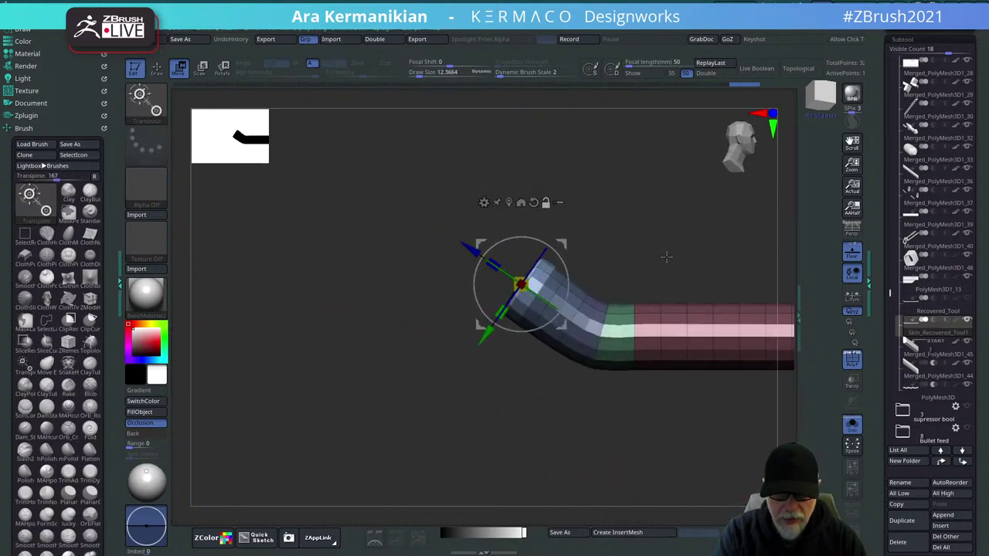
# Redo the MaskLasso mask around the tube's blue tip and straighten the gizmo's orientation there.
pyautogui.moveTo(701, 262)
pyautogui.keyDown('ctrl'); pyautogui.mouseDown()
pyautogui.moveTo(685, 241)
pyautogui.moveTo(616, 224)
pyautogui.mouseUp(); pyautogui.keyUp('ctrl')
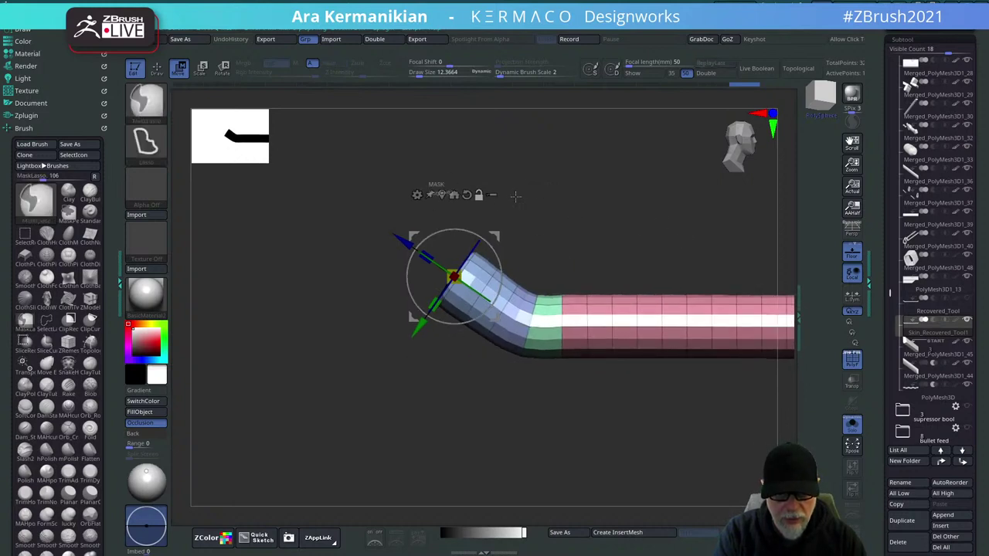
pyautogui.moveTo(515, 197)
pyautogui.keyDown('ctrl'); pyautogui.mouseDown()
pyautogui.moveTo(456, 278)
pyautogui.moveTo(326, 371)
pyautogui.moveTo(278, 271)
pyautogui.mouseUp(); pyautogui.keyUp('ctrl')
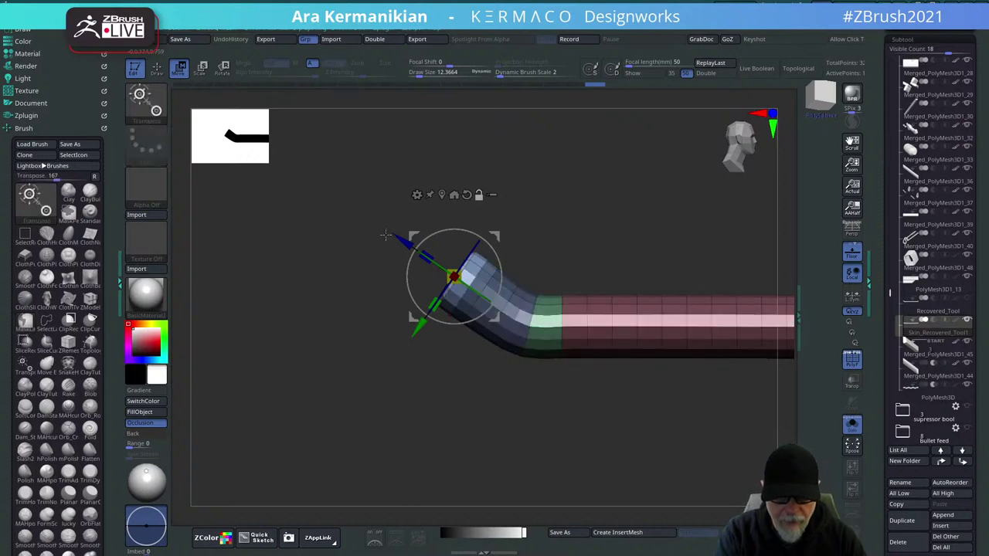
pyautogui.moveTo(481, 232); pyautogui.dragTo(506, 273)
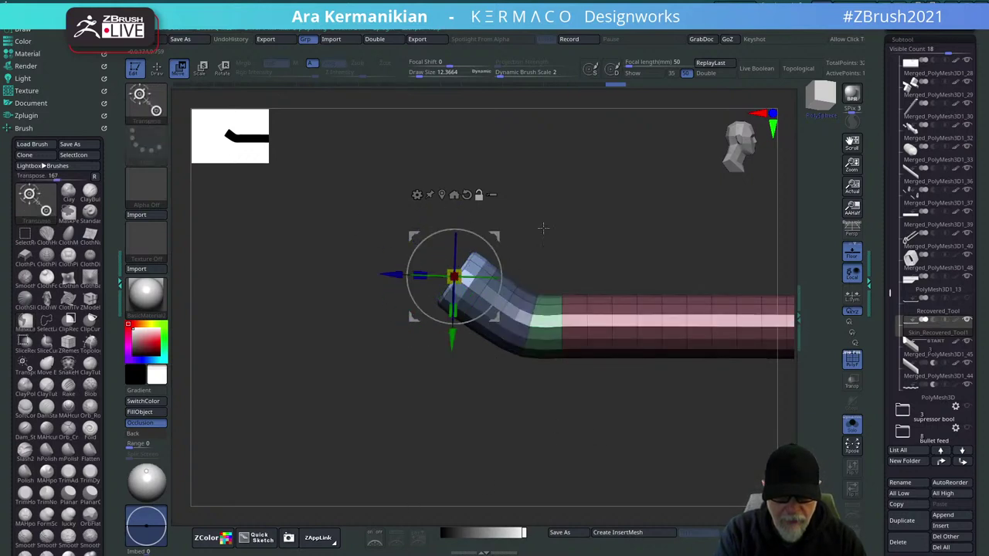
pyautogui.hotkey('ctrl', 'z')
pyautogui.keyDown('alt'); pyautogui.moveTo(644, 229); pyautogui.dragTo(528, 229); pyautogui.keyUp('alt')
pyautogui.click(489, 195)
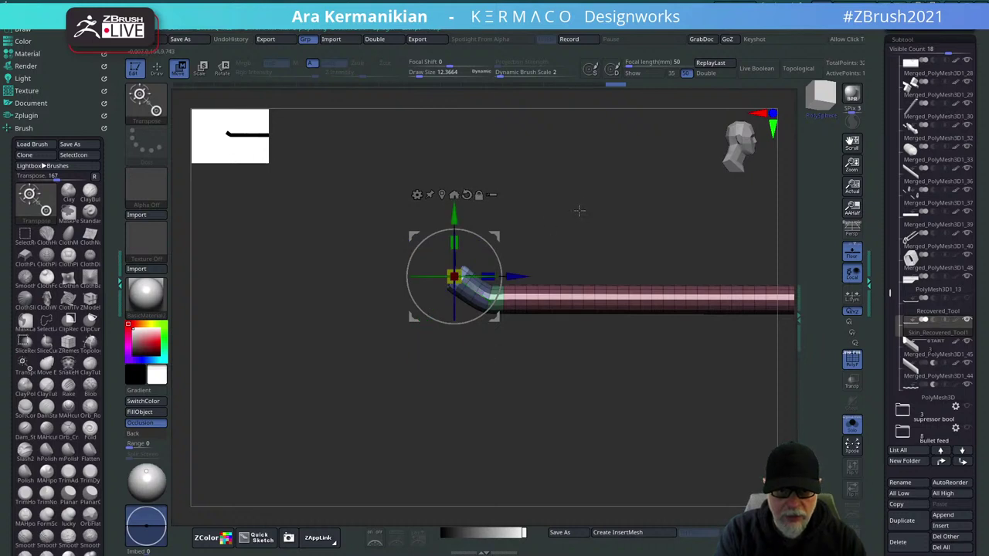
# Try to adjust the blue tip with the gizmo, and undo the recent mask and gizmo changes.
pyautogui.moveTo(486, 244)
pyautogui.mouseDown()
pyautogui.moveTo(475, 238)
pyautogui.moveTo(487, 213)
pyautogui.moveTo(490, 225)
pyautogui.mouseUp()
pyautogui.hotkey('ctrl', 'z')
pyautogui.hotkey('ctrl', 'z')
pyautogui.hotkey('ctrl', 'z')
pyautogui.hotkey('ctrl', 'z')
pyautogui.hotkey('ctrl', 'z')
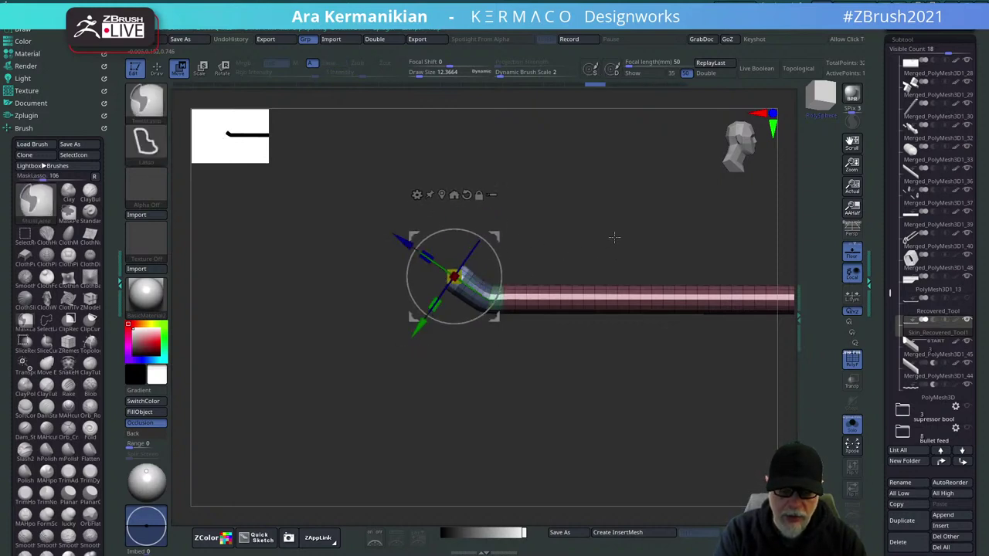
# Clear the mask from the tube and turn off Solo to bring back the rest of the gun.
pyautogui.keyDown('ctrl'); pyautogui.moveTo(632, 231); pyautogui.dragTo(606, 207); pyautogui.keyUp('ctrl')
pyautogui.keyDown('alt'); pyautogui.moveTo(622, 387); pyautogui.dragTo(508, 378); pyautogui.keyUp('alt')
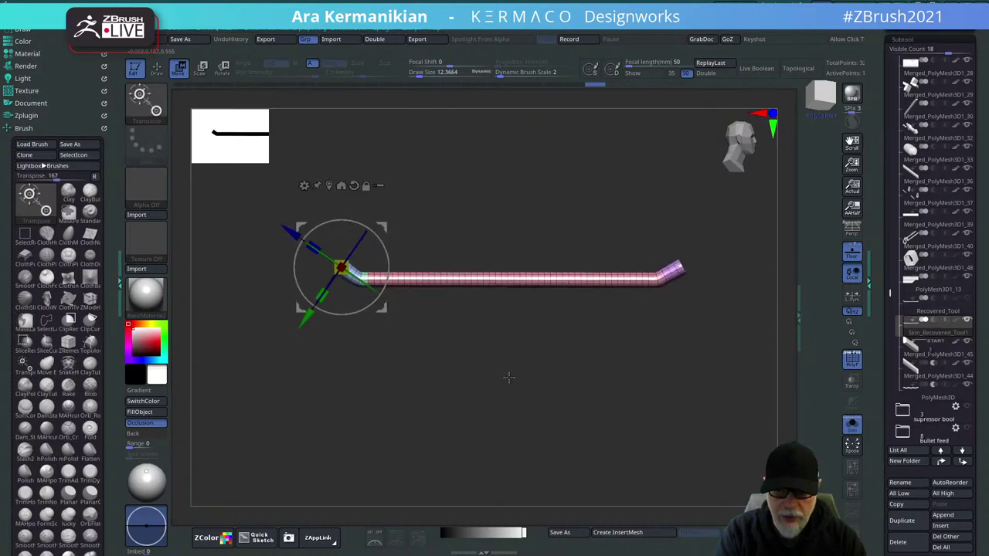
pyautogui.keyDown('alt'); pyautogui.moveTo(666, 310); pyautogui.dragTo(709, 343); pyautogui.keyUp('alt')
pyautogui.click(844, 429)
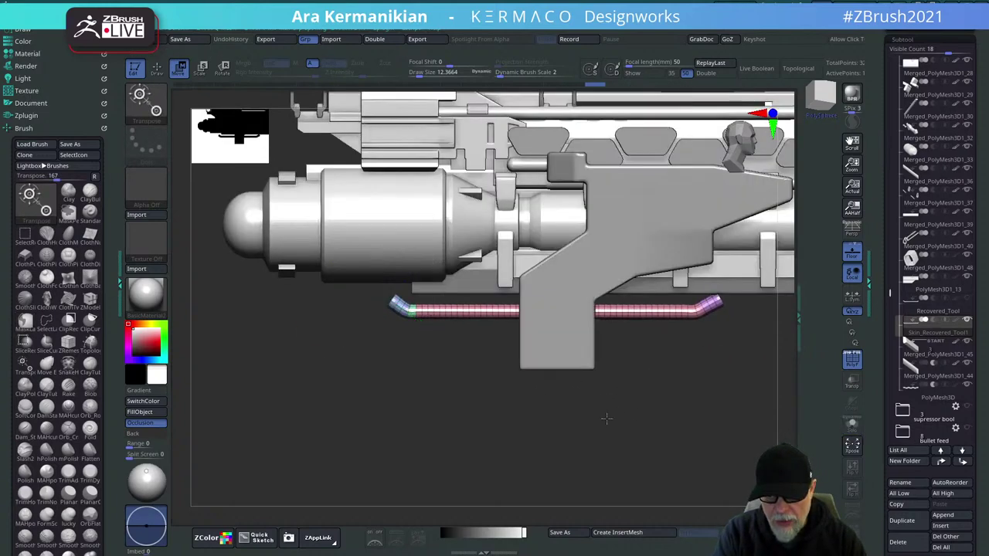
pyautogui.moveTo(605, 420); pyautogui.dragTo(603, 396)
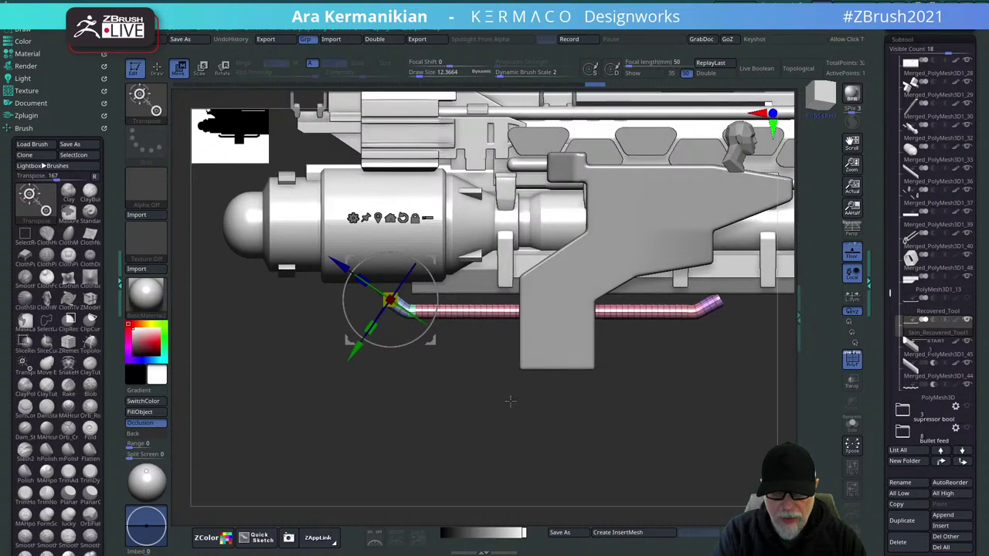
pyautogui.moveTo(441, 480); pyautogui.dragTo(544, 398)
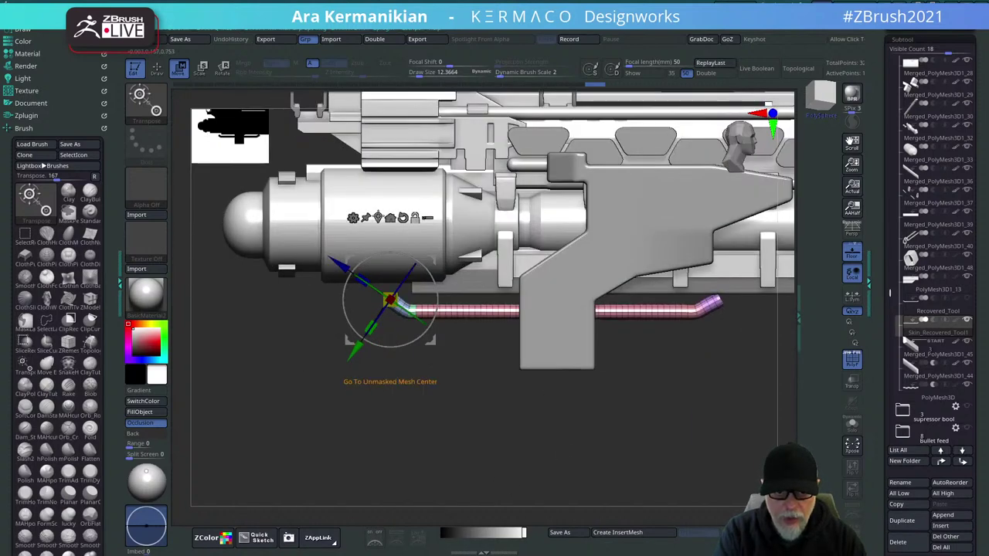
# Centre the gizmo on the unmasked tube and reset its orientation to the world axes.
pyautogui.click(391, 218)
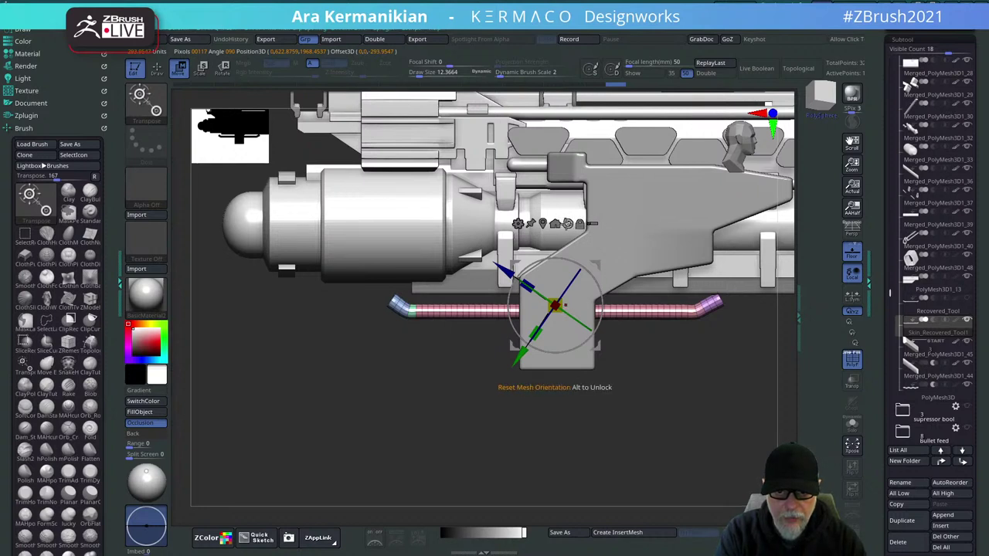
pyautogui.click(568, 224)
pyautogui.click(569, 223)
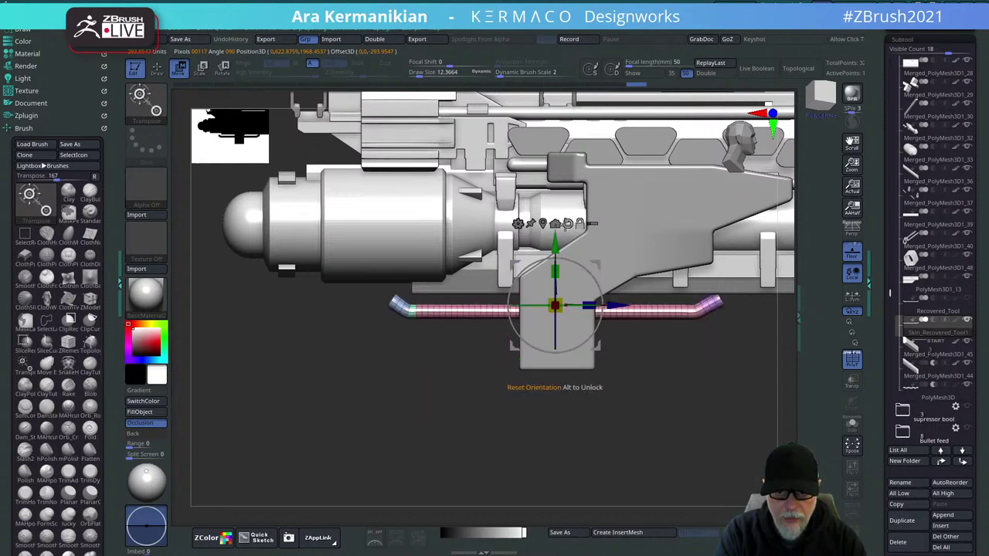
# Shift the tube slightly up and off the gun's centreline, and rotate it about its length so its bent ends angle inward.
pyautogui.keyDown('shift'); pyautogui.moveTo(634, 425); pyautogui.dragTo(657, 400); pyautogui.keyUp('shift')
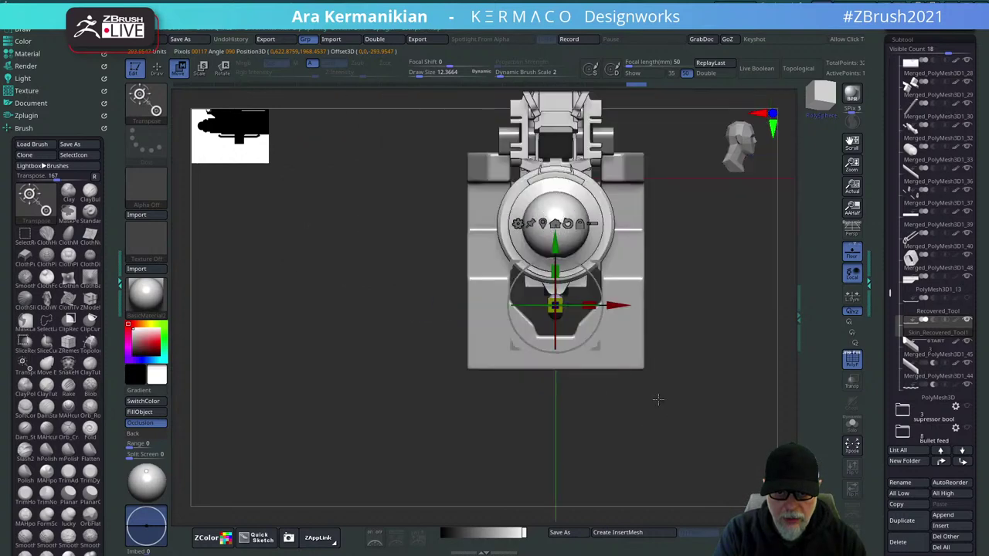
pyautogui.moveTo(555, 243)
pyautogui.mouseDown()
pyautogui.moveTo(554, 221)
pyautogui.moveTo(554, 237)
pyautogui.mouseUp()
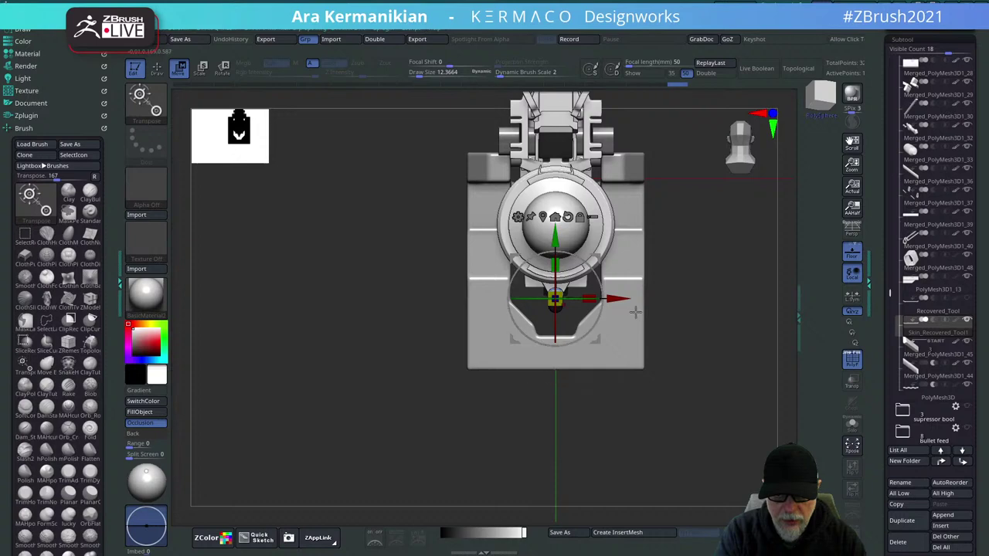
pyautogui.moveTo(625, 282); pyautogui.dragTo(607, 264)
# Slide the tube a little along the gun's underside, away from the rounded nose.
pyautogui.moveTo(692, 325); pyautogui.dragTo(703, 300)
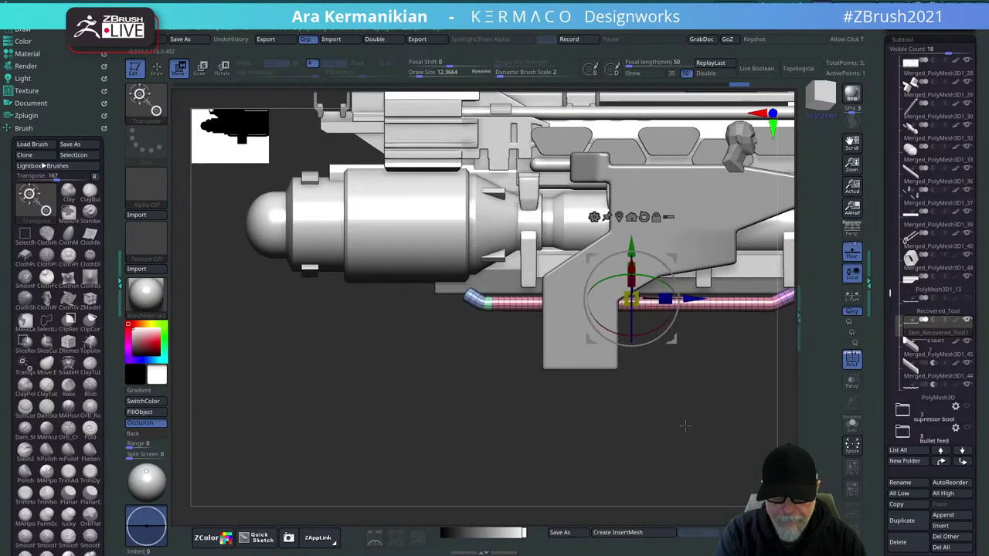
pyautogui.keyDown('alt'); pyautogui.moveTo(682, 427); pyautogui.dragTo(601, 366); pyautogui.keyUp('alt')
pyautogui.keyDown('alt'); pyautogui.moveTo(690, 357); pyautogui.dragTo(642, 417); pyautogui.keyUp('alt')
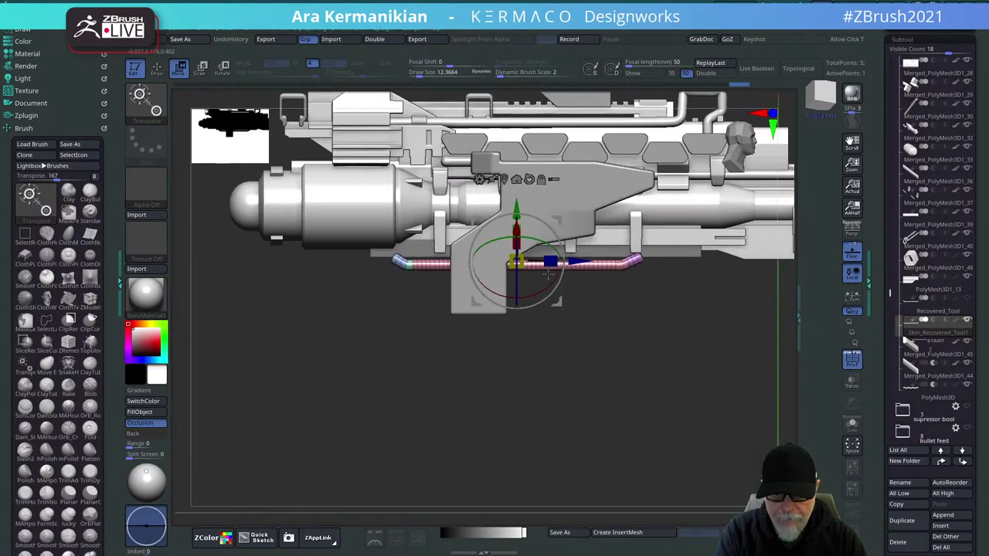
pyautogui.moveTo(584, 261); pyautogui.dragTo(595, 261)
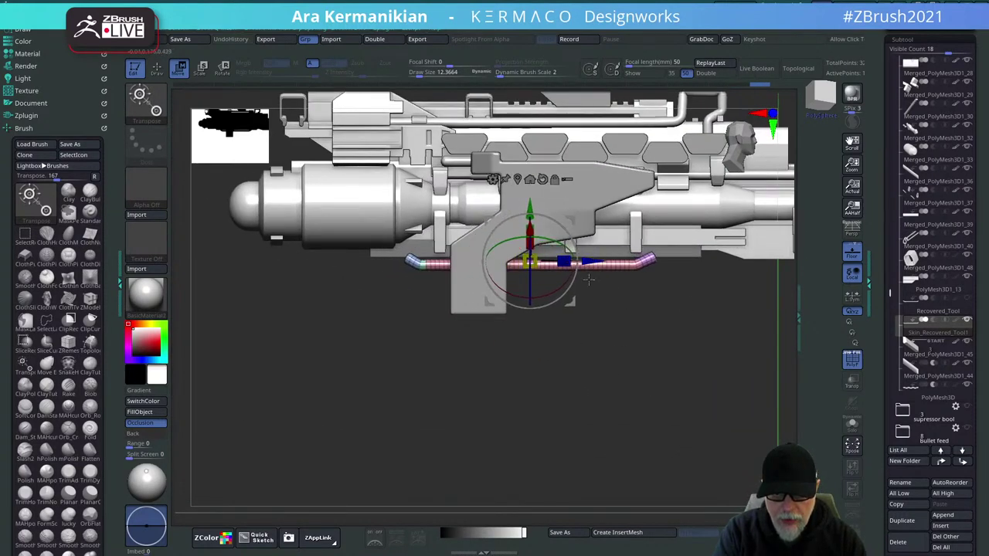
# Fine-tune the tube's height and sideways offset so it runs alongside the gun's lower rail.
pyautogui.moveTo(680, 385); pyautogui.dragTo(656, 285)
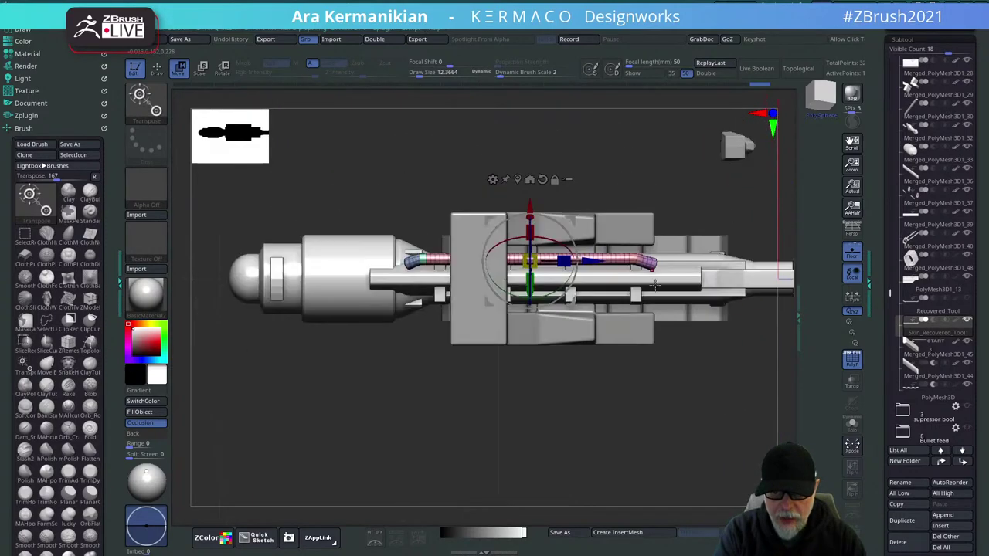
pyautogui.moveTo(677, 207); pyautogui.dragTo(627, 207)
pyautogui.moveTo(562, 212); pyautogui.dragTo(558, 218)
pyautogui.moveTo(578, 304); pyautogui.dragTo(581, 307)
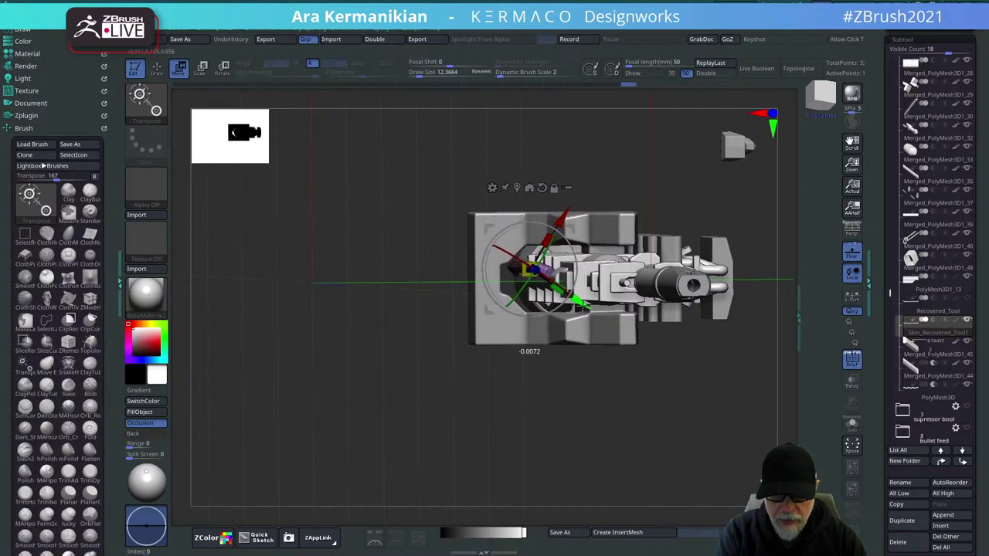
pyautogui.moveTo(533, 382); pyautogui.dragTo(605, 439)
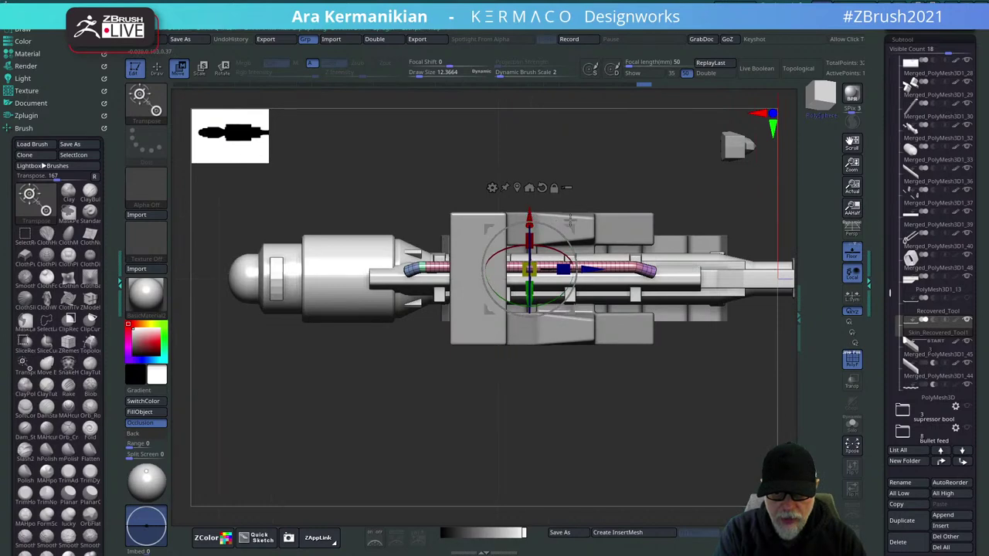
pyautogui.moveTo(572, 226); pyautogui.dragTo(572, 221)
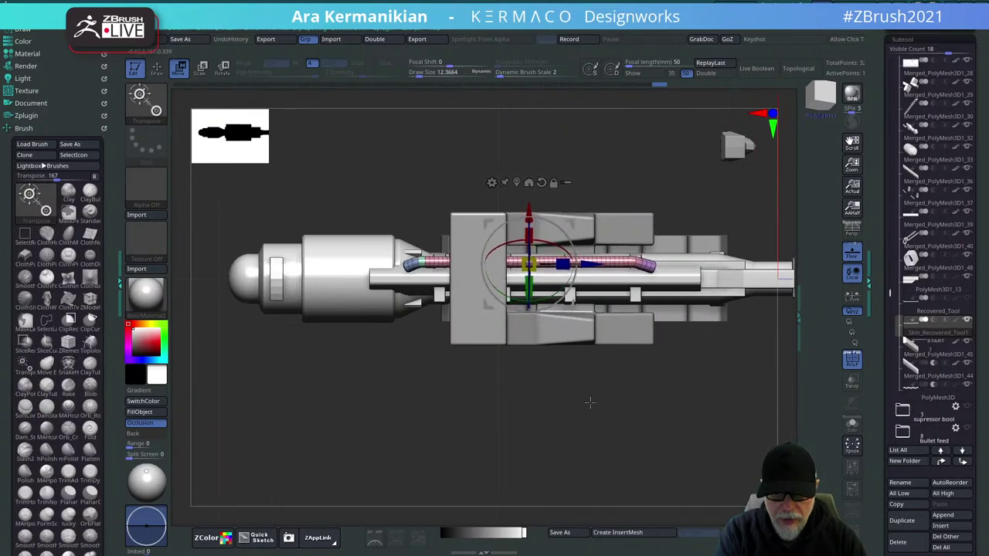
# Try to mirror and weld the bent tube across to the other side of the gun.
pyautogui.moveTo(590, 402); pyautogui.dragTo(618, 461)
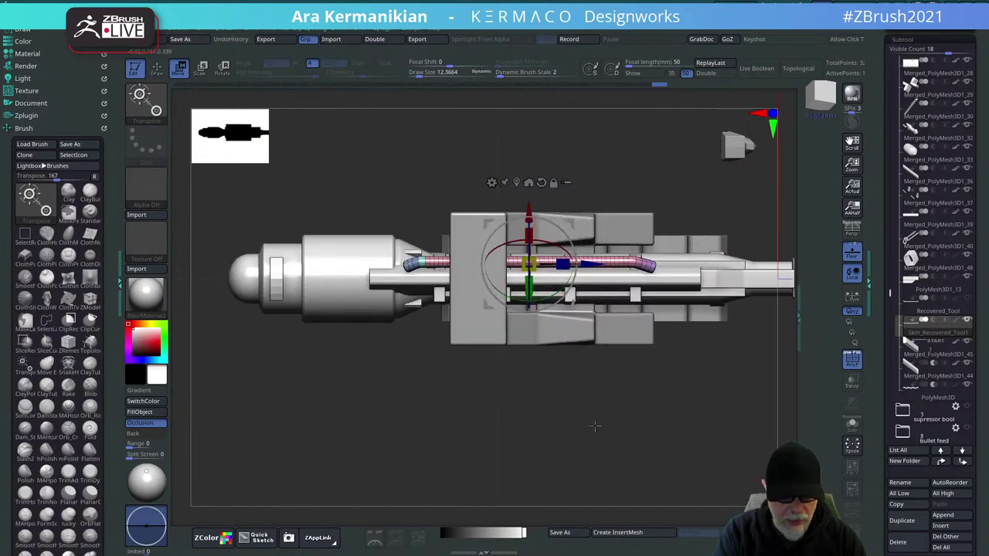
pyautogui.press('space')
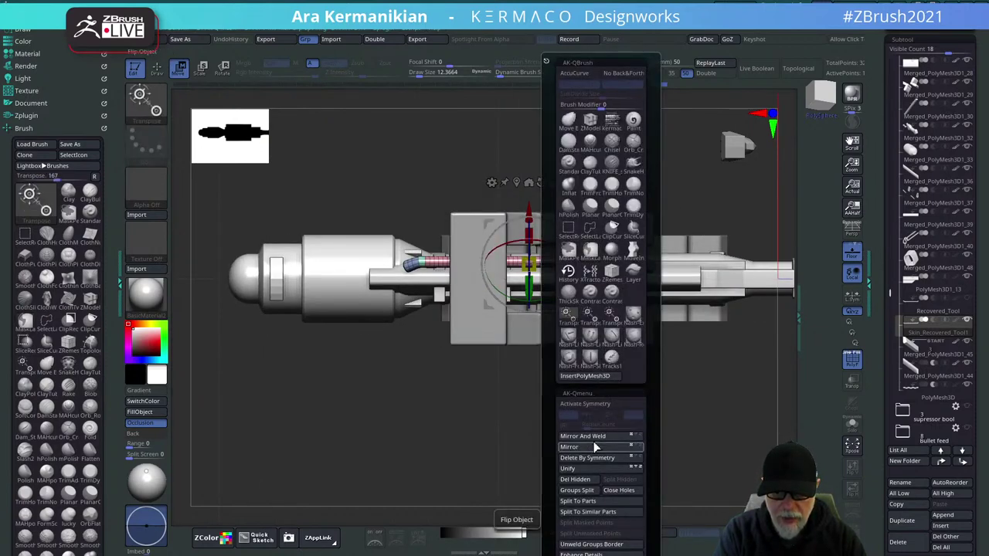
pyautogui.click(584, 435)
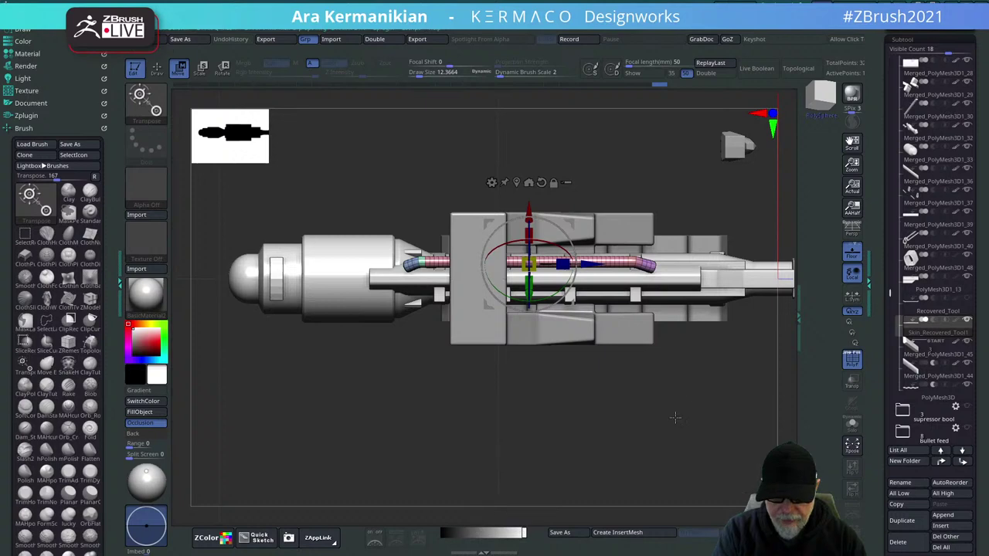
# Set the tube to subdivision level 1 and delete its higher subdivision levels.
pyautogui.hotkey('ctrl', 'space')
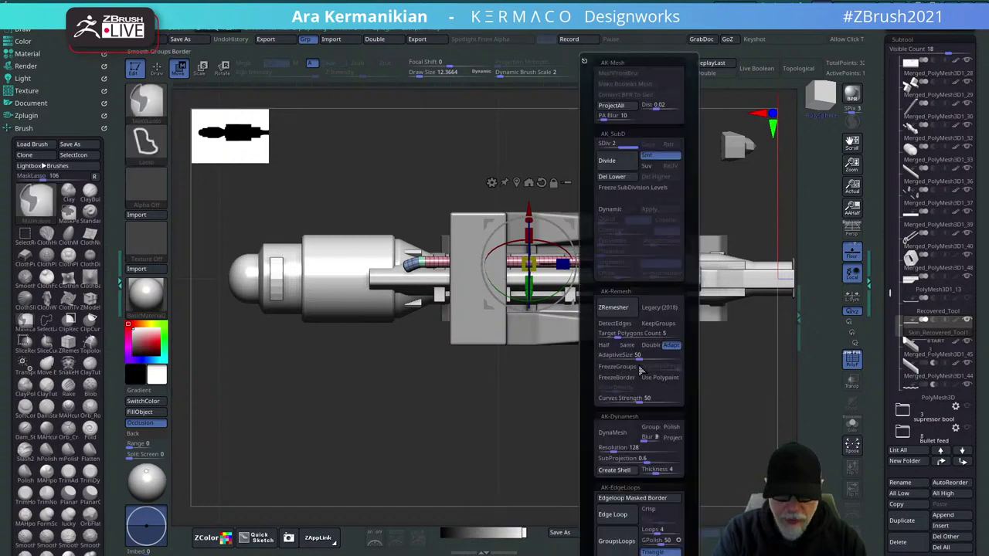
pyautogui.moveTo(623, 145); pyautogui.dragTo(598, 149)
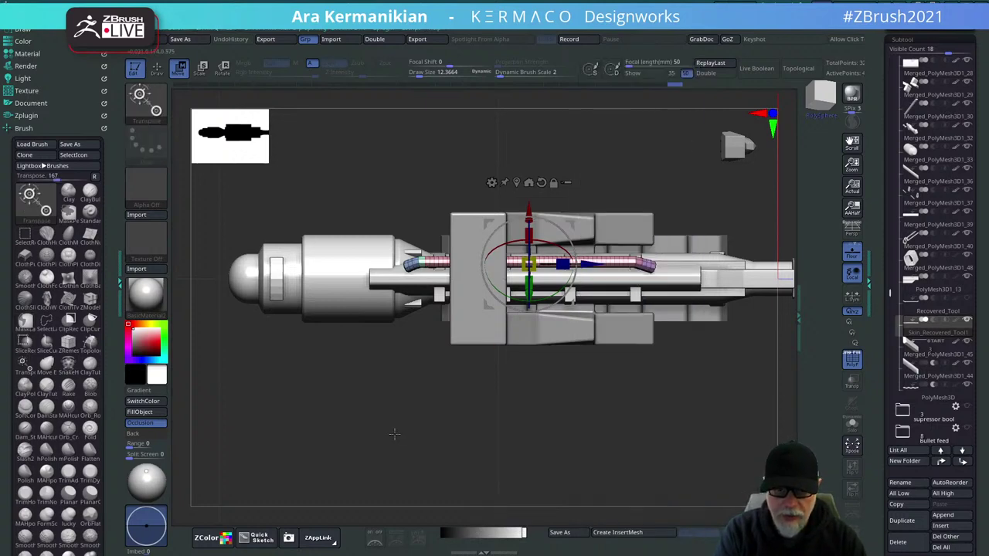
pyautogui.moveTo(395, 433); pyautogui.dragTo(580, 455)
pyautogui.moveTo(661, 395)
pyautogui.keyDown('alt'); pyautogui.mouseDown()
pyautogui.moveTo(707, 437)
pyautogui.moveTo(682, 399)
pyautogui.moveTo(657, 386)
pyautogui.mouseUp(); pyautogui.keyUp('alt')
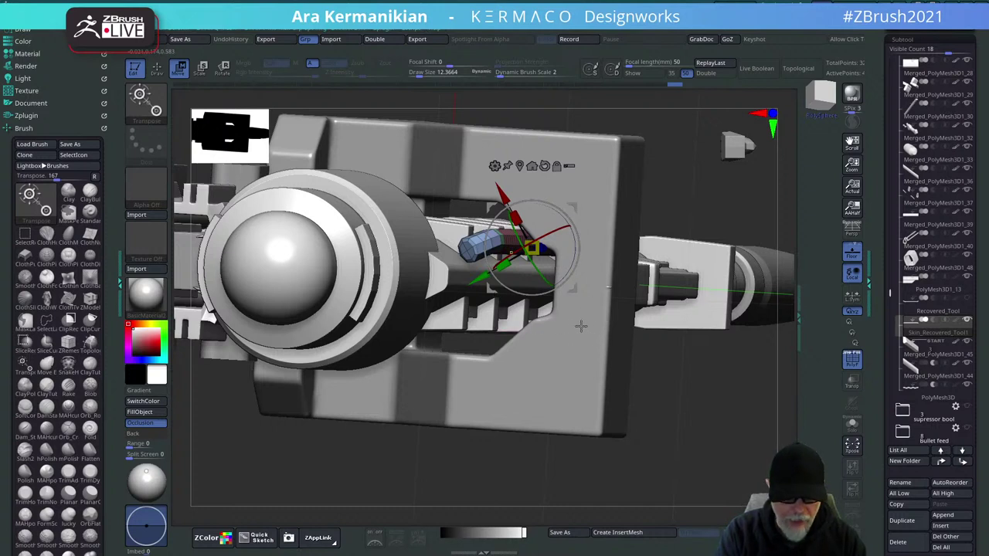
pyautogui.press('space')
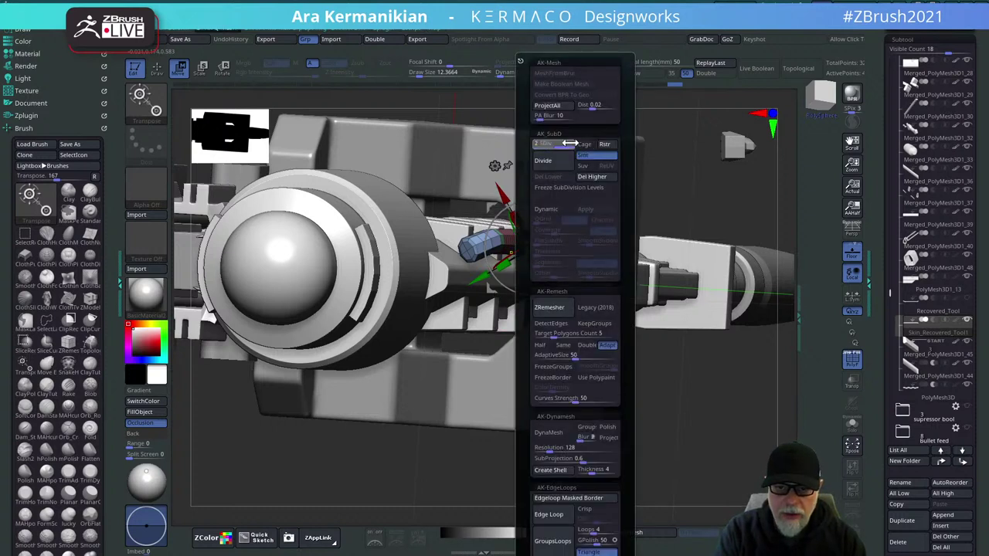
pyautogui.click(555, 163)
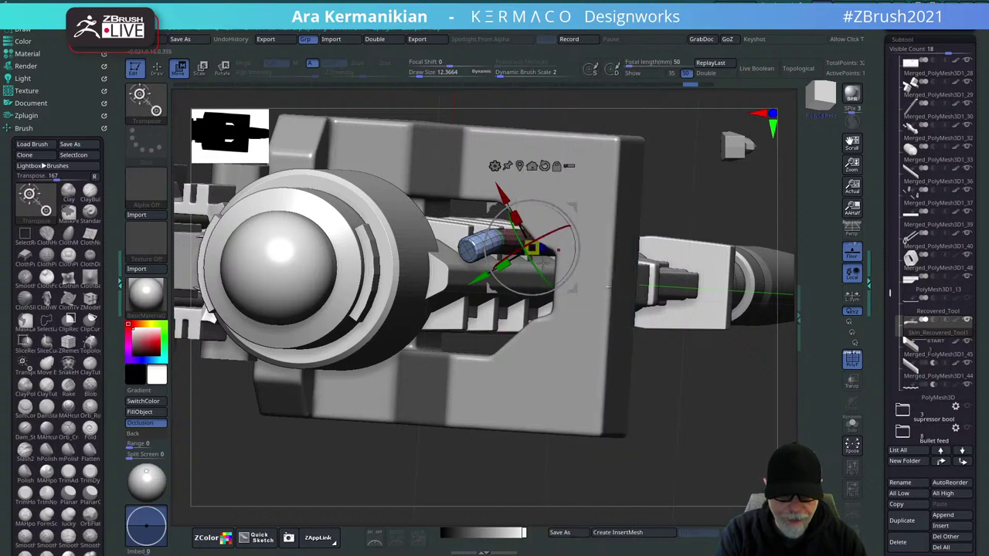
pyautogui.press('space')
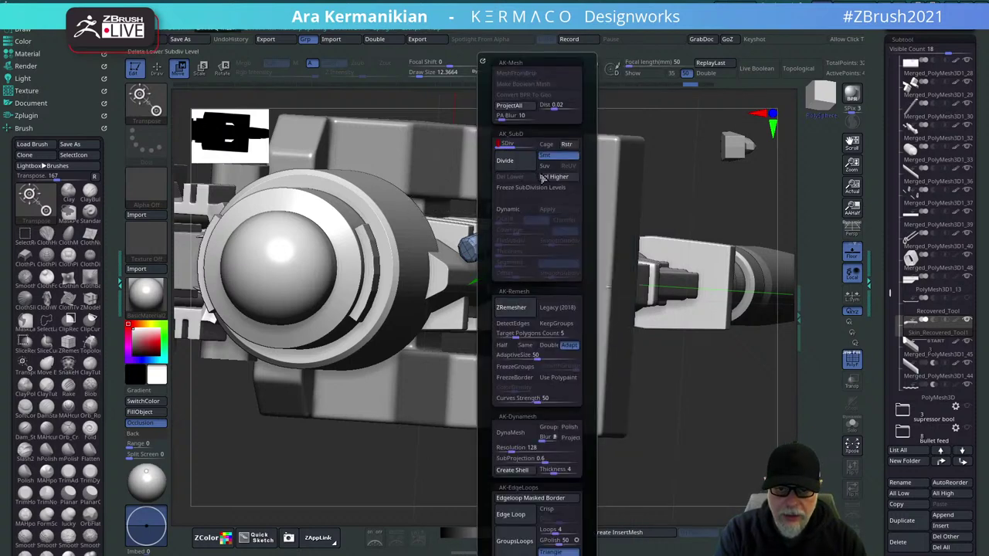
pyautogui.click(551, 180)
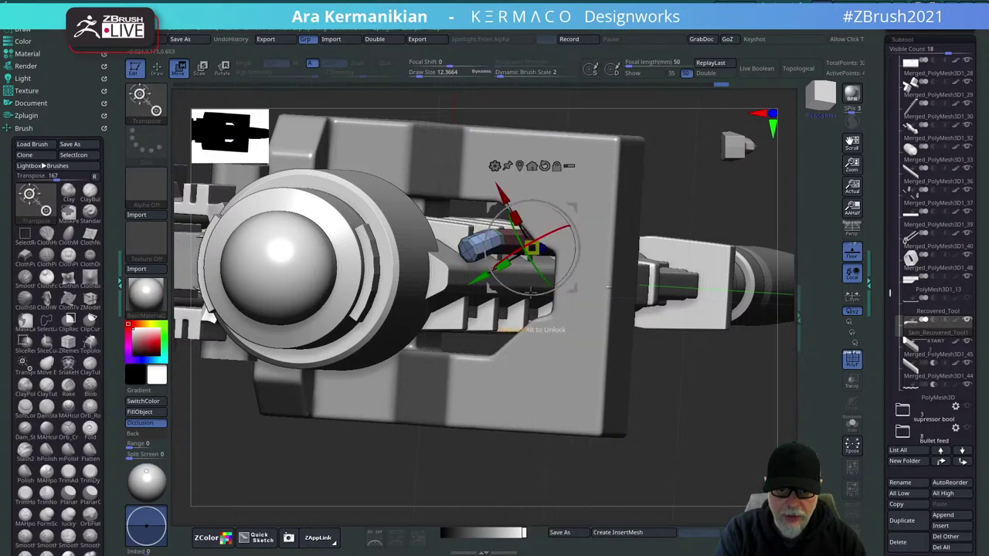
# Activate dynamic subdivision on the tube, answering Always Yes, and apply Mirror And Weld to copy it to the gun's other side.
pyautogui.press('d')
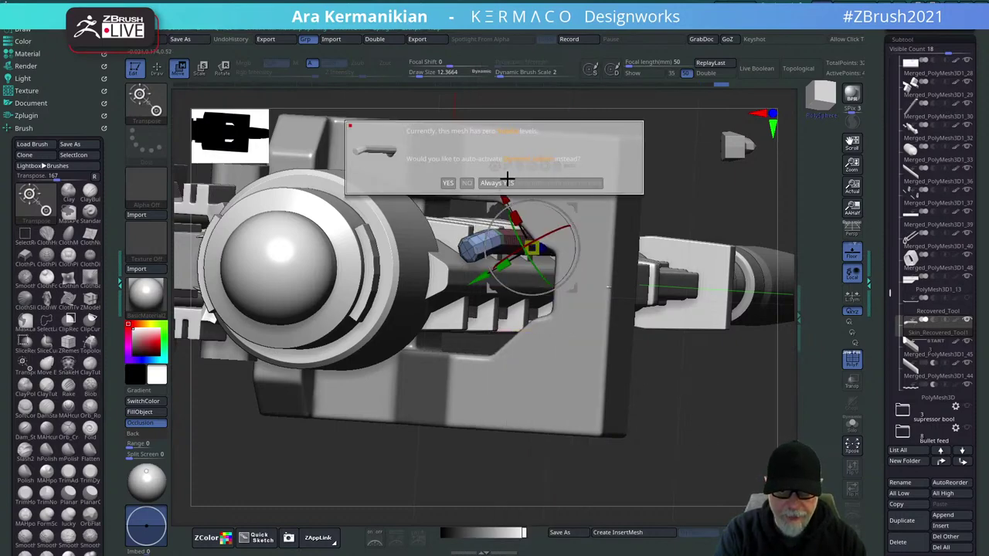
pyautogui.click(503, 183)
pyautogui.moveTo(688, 426)
pyautogui.mouseDown()
pyautogui.moveTo(618, 435)
pyautogui.moveTo(701, 426)
pyautogui.mouseUp()
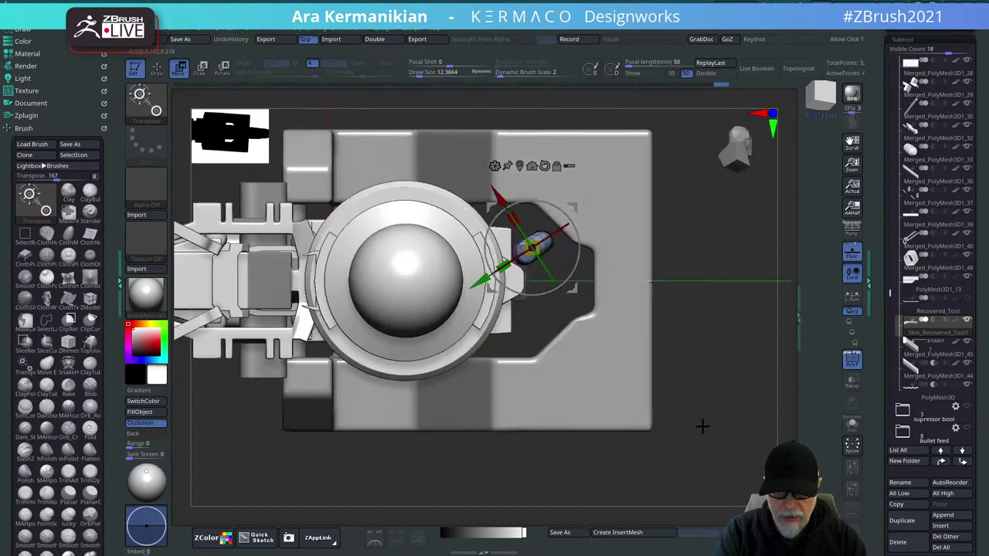
pyautogui.keyDown('alt'); pyautogui.moveTo(750, 340); pyautogui.dragTo(762, 344); pyautogui.keyUp('alt')
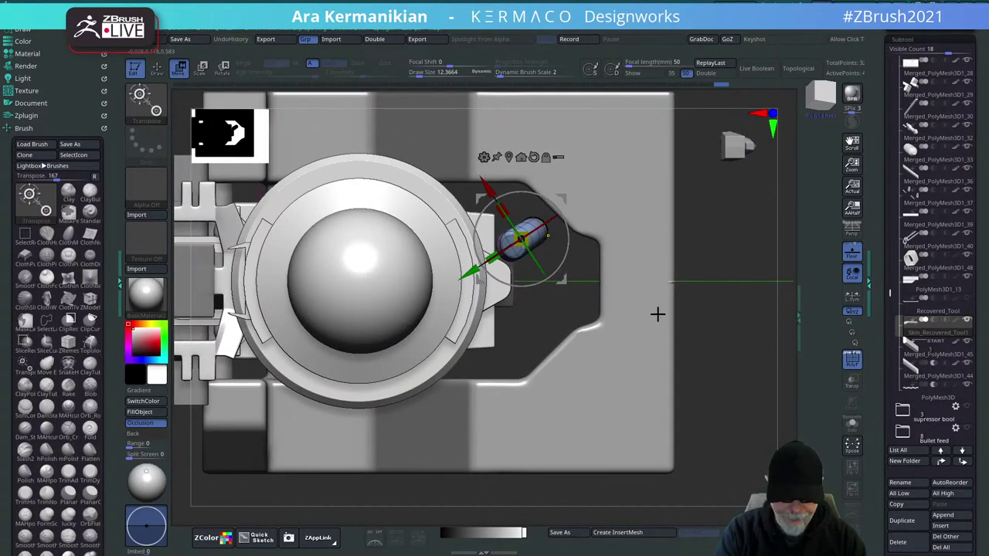
pyautogui.press('space')
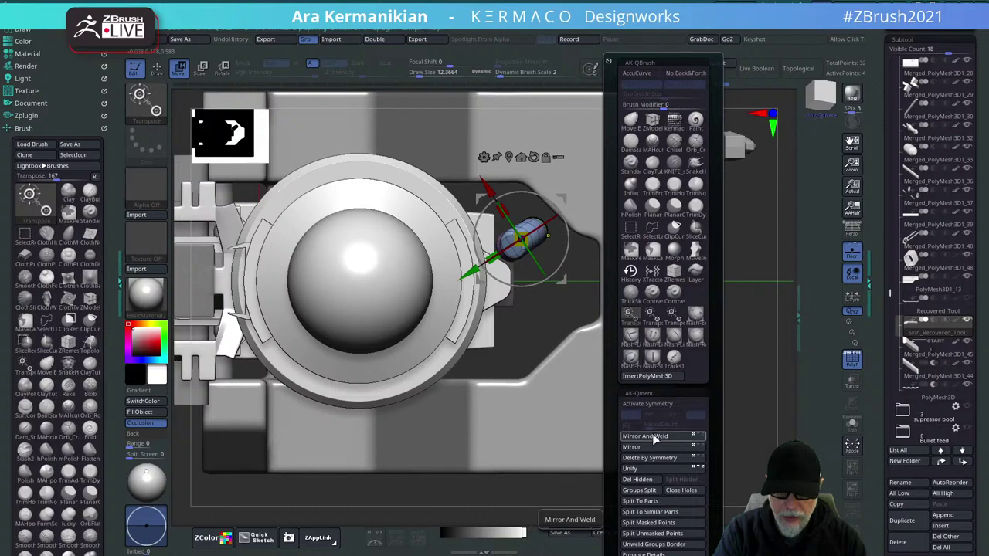
pyautogui.click(645, 436)
# Return to Draw mode, turn off the PolyFrame display and inspect the gun with its mirrored tubes from the side.
pyautogui.moveTo(740, 346); pyautogui.dragTo(390, 178)
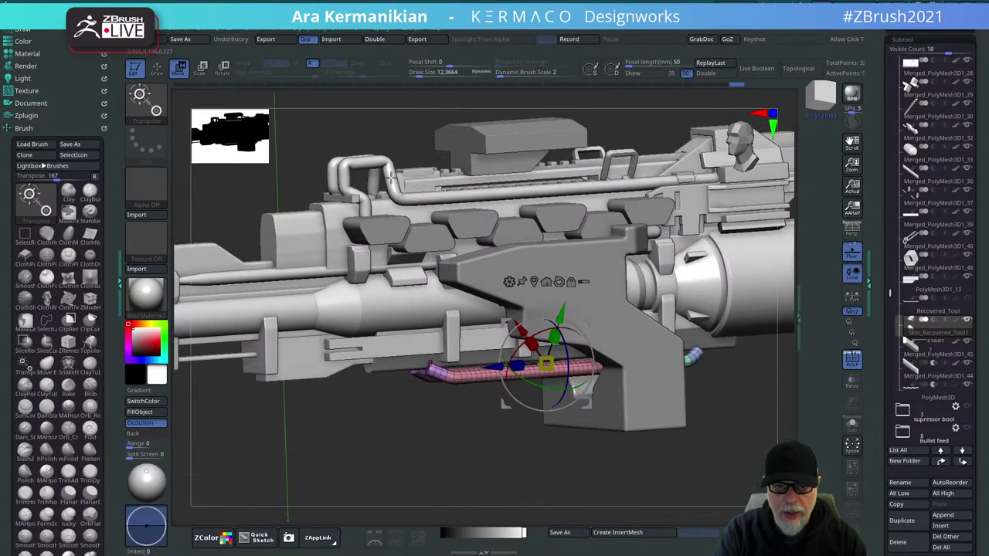
pyautogui.moveTo(431, 458)
pyautogui.keyDown('alt'); pyautogui.mouseDown()
pyautogui.moveTo(448, 435)
pyautogui.moveTo(517, 423)
pyautogui.moveTo(437, 422)
pyautogui.mouseUp(); pyautogui.keyUp('alt')
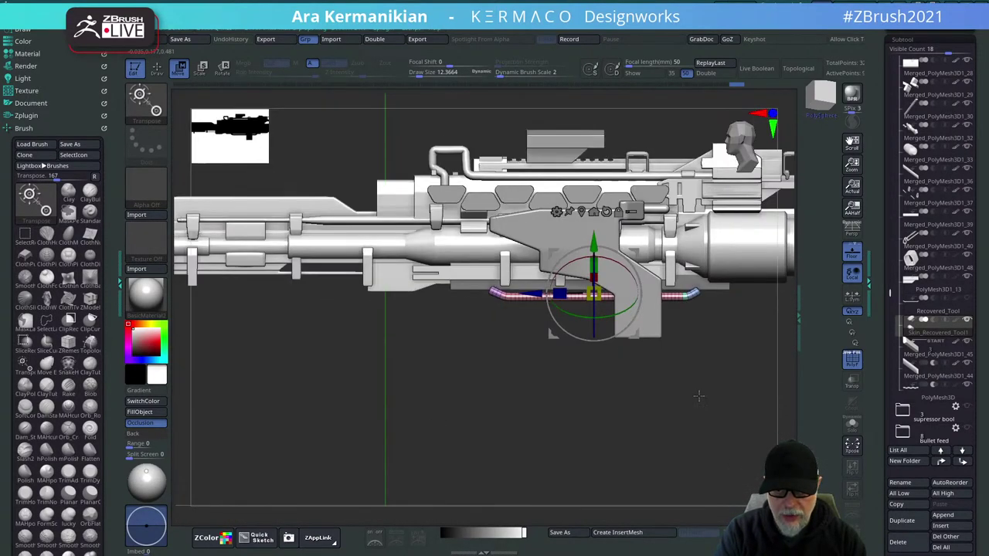
pyautogui.moveTo(700, 398)
pyautogui.keyDown('alt'); pyautogui.mouseDown()
pyautogui.moveTo(611, 395)
pyautogui.moveTo(592, 307)
pyautogui.mouseUp(); pyautogui.keyUp('alt')
pyautogui.press('q')
pyautogui.click(852, 362)
pyautogui.keyDown('shift'); pyautogui.moveTo(683, 360); pyautogui.dragTo(596, 346); pyautogui.keyUp('shift')
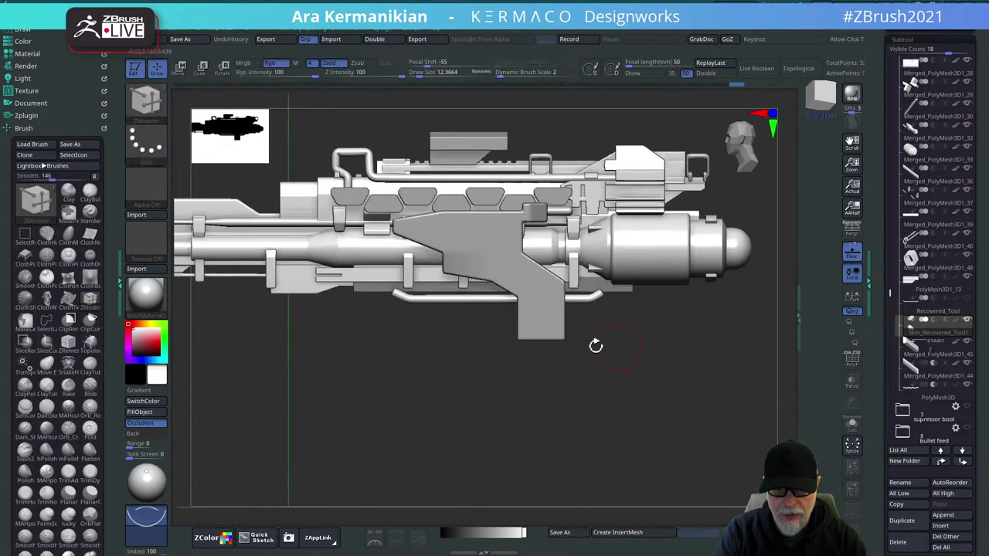
pyautogui.moveTo(406, 380); pyautogui.dragTo(701, 364)
pyautogui.keyDown('shift'); pyautogui.moveTo(608, 399); pyautogui.dragTo(536, 379); pyautogui.keyUp('shift')
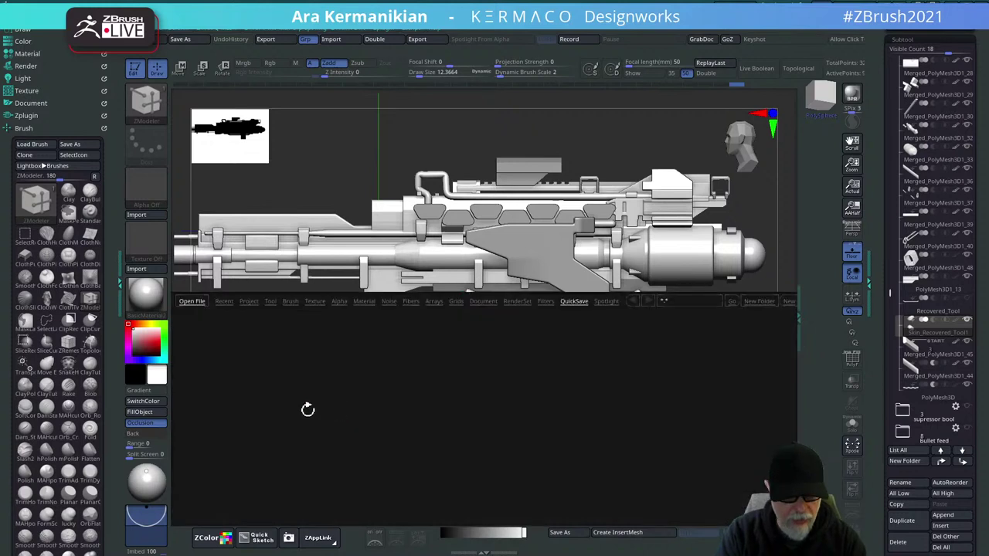
# Load the Spotlight set of bracket and cutout shapes and lay its images out as a tiled grid beside the gun.
pyautogui.click(601, 302)
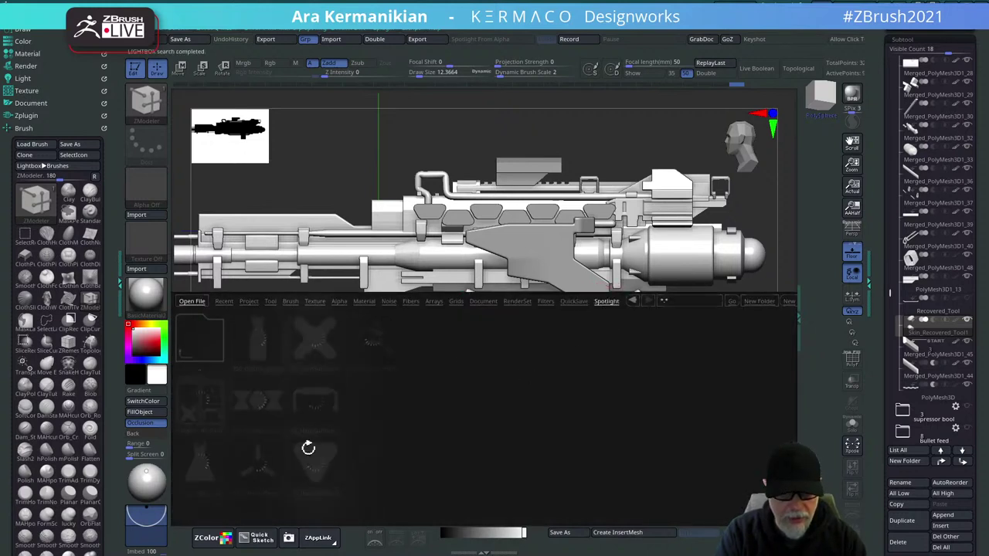
pyautogui.doubleClick(321, 392)
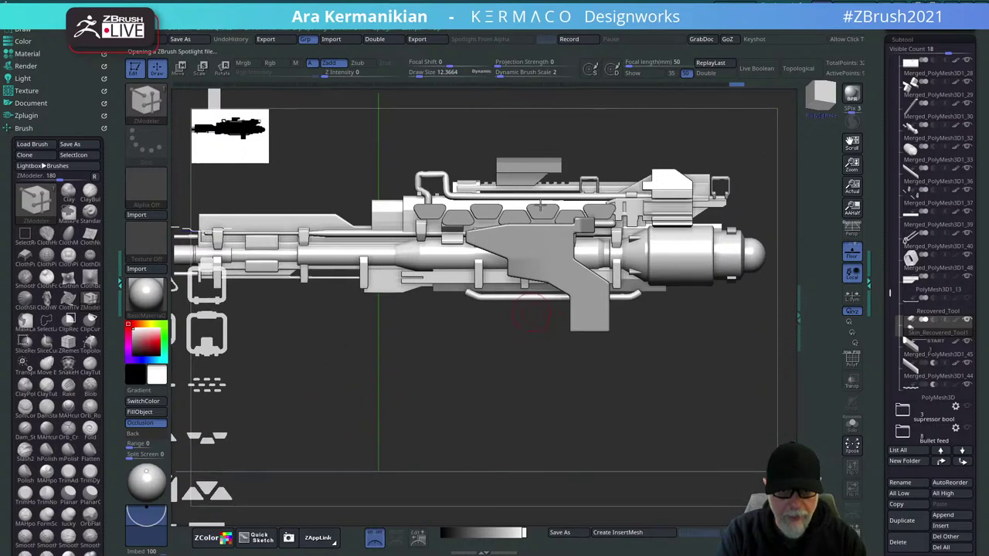
pyautogui.press('z')
pyautogui.moveTo(508, 231); pyautogui.dragTo(450, 221)
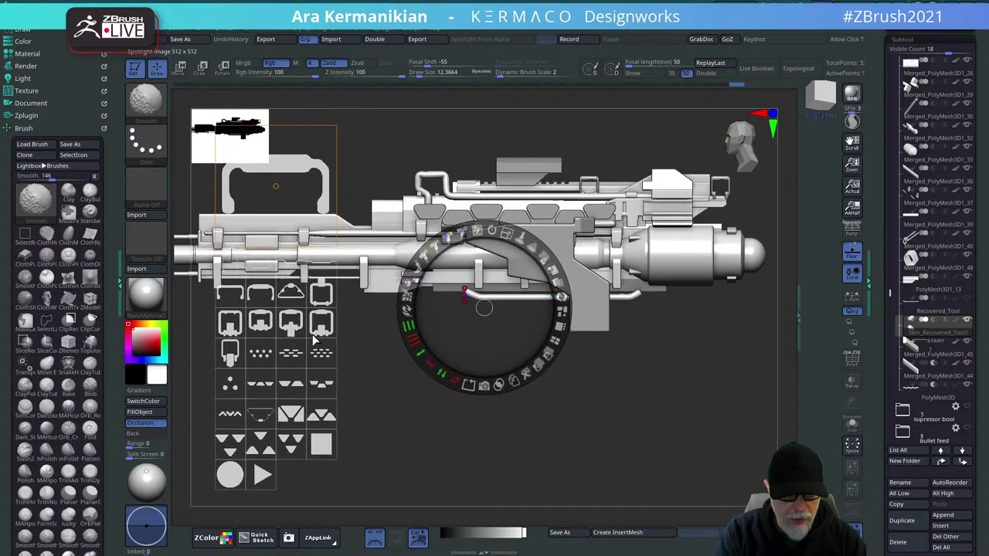
# Place the square clasp-shaped bracket image with the central tab below the gun and enlarge it to about twice its size.
pyautogui.press('shift')
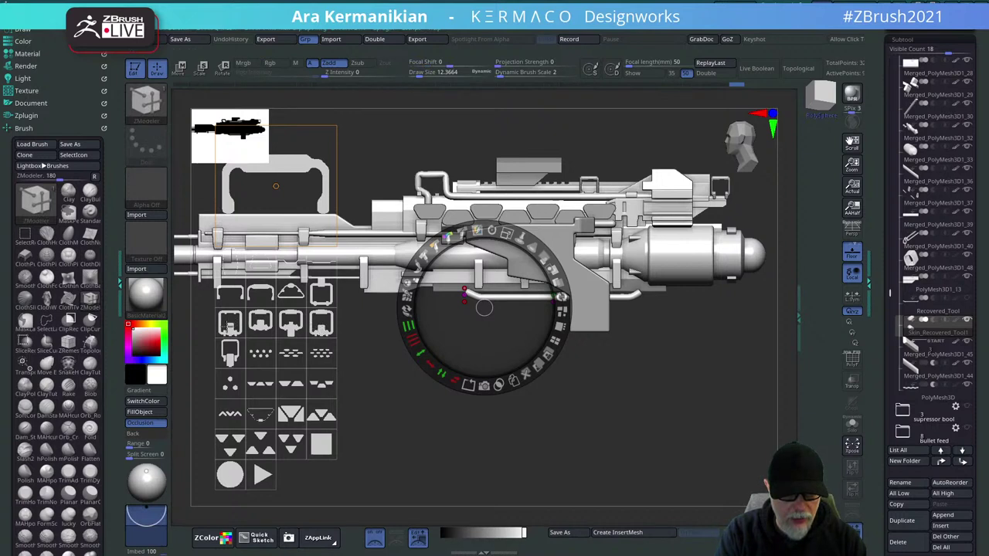
pyautogui.click(233, 327)
pyautogui.moveTo(234, 328); pyautogui.dragTo(573, 364)
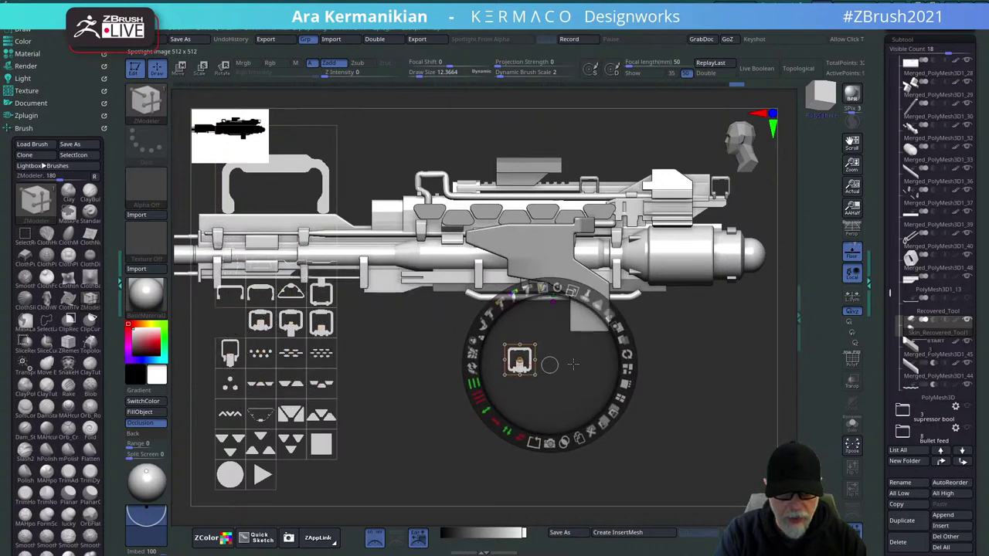
pyautogui.click(520, 359)
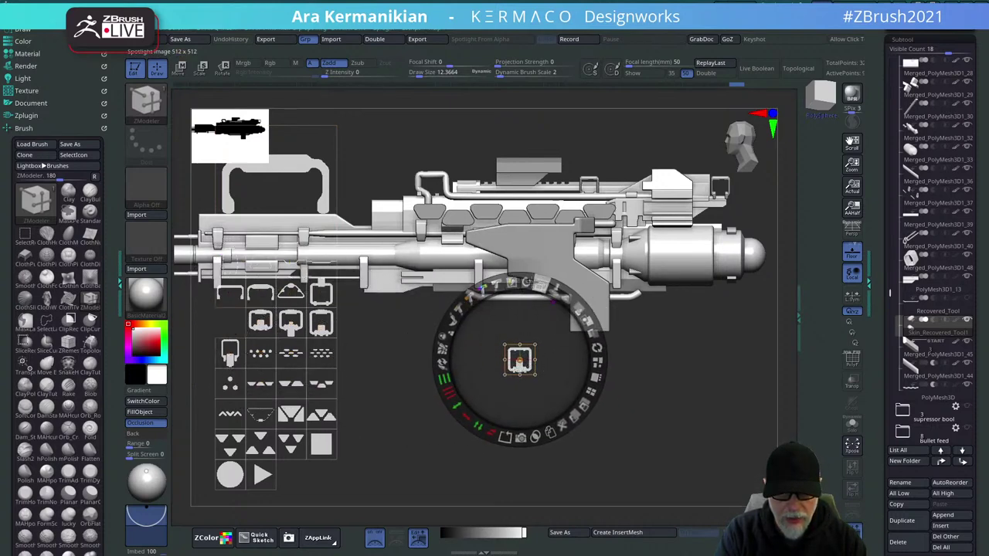
pyautogui.moveTo(533, 284); pyautogui.dragTo(580, 312)
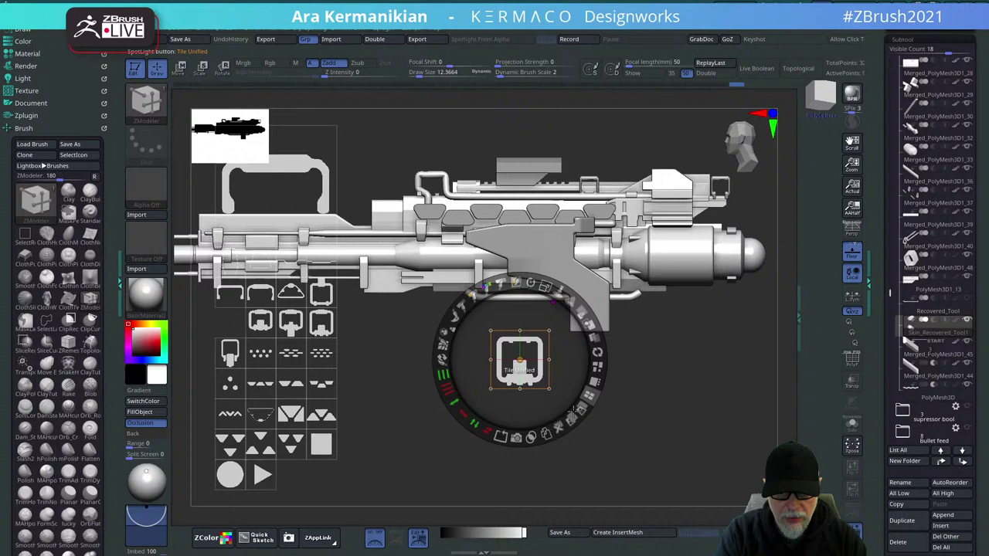
# Convert the bracket image into a 3D mesh subtool with Snapshot3D and hide Spotlight.
pyautogui.click(519, 438)
pyautogui.click(519, 438)
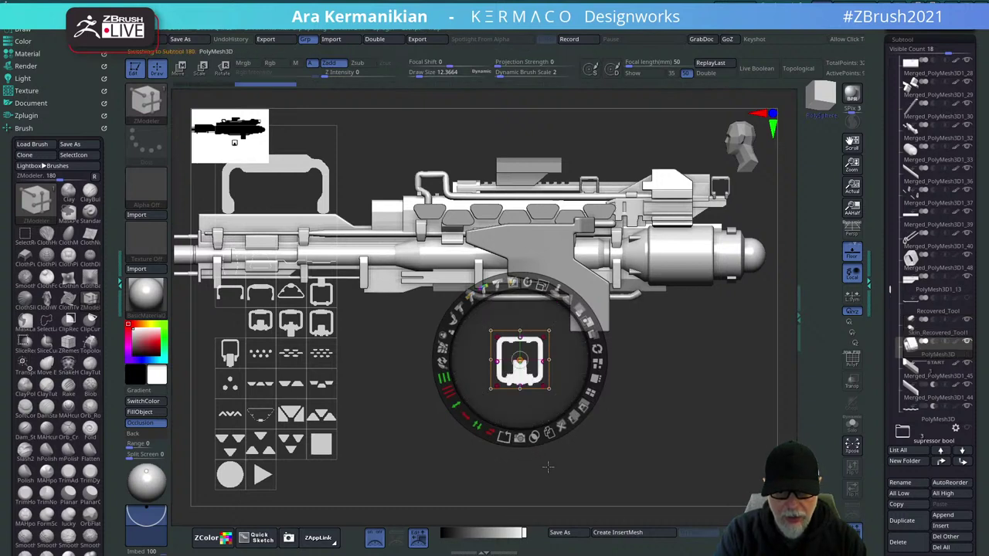
pyautogui.hotkey('shift', 'z')
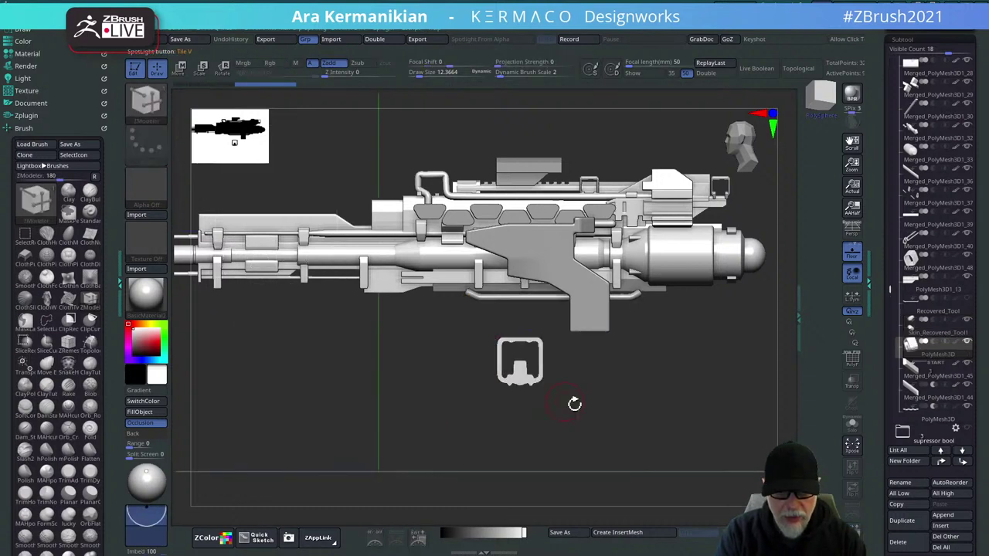
# Rotate the new bracket mesh a quarter turn about the gun's vertical axis to face its profile along the barrel.
pyautogui.press('w')
pyautogui.keyDown('shift'); pyautogui.moveTo(553, 358); pyautogui.dragTo(488, 360); pyautogui.keyUp('shift')
pyautogui.moveTo(671, 388); pyautogui.dragTo(662, 286)
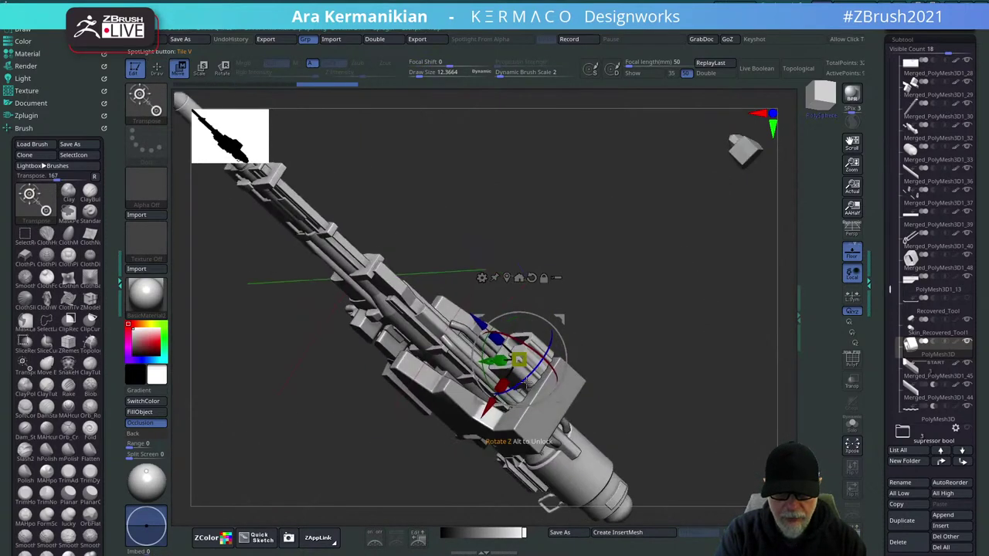
pyautogui.moveTo(551, 339); pyautogui.dragTo(452, 454)
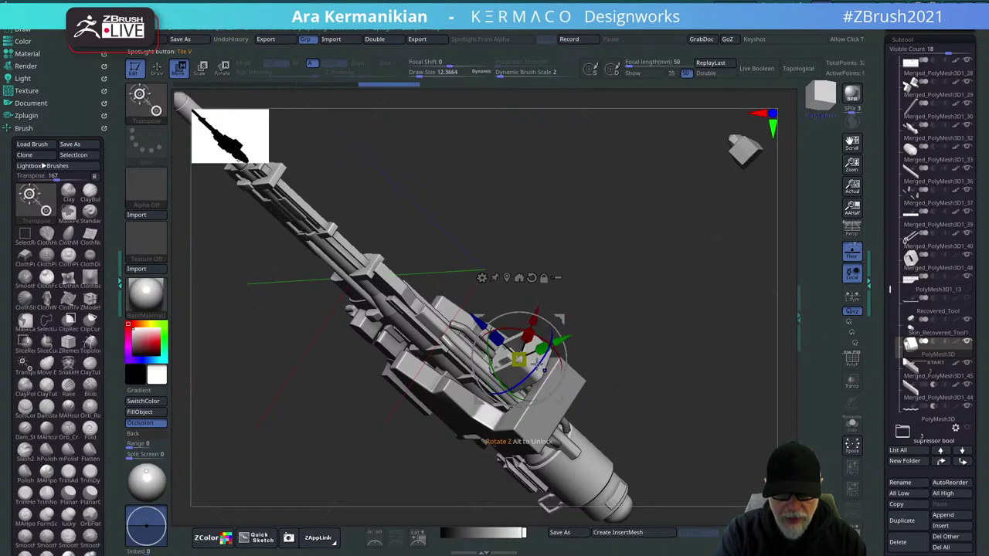
pyautogui.keyDown('shift'); pyautogui.moveTo(540, 365); pyautogui.dragTo(528, 375); pyautogui.keyUp('shift')
# Move the bracket up against the gun's underside in front of the grip and scale it down slightly.
pyautogui.moveTo(673, 325); pyautogui.dragTo(656, 441)
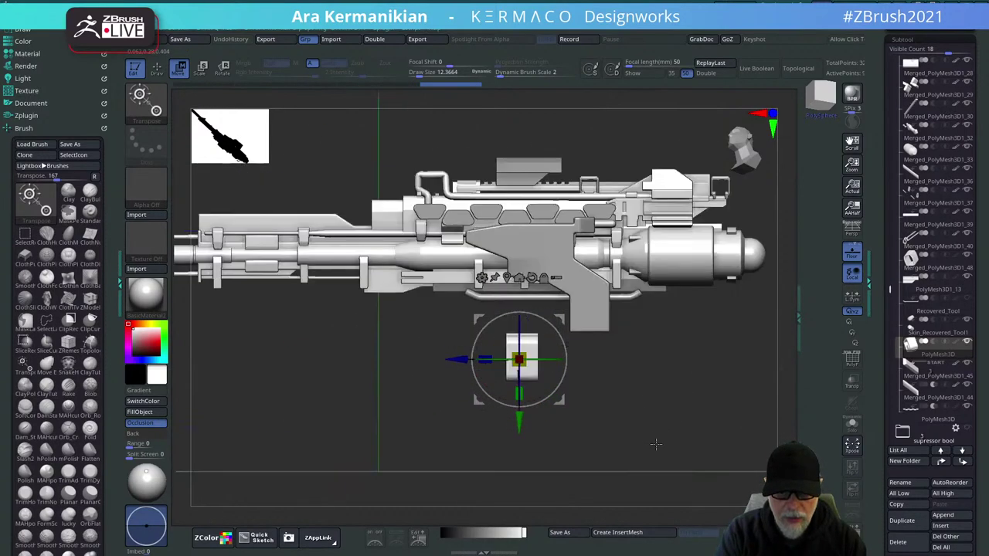
pyautogui.moveTo(526, 428); pyautogui.dragTo(524, 378)
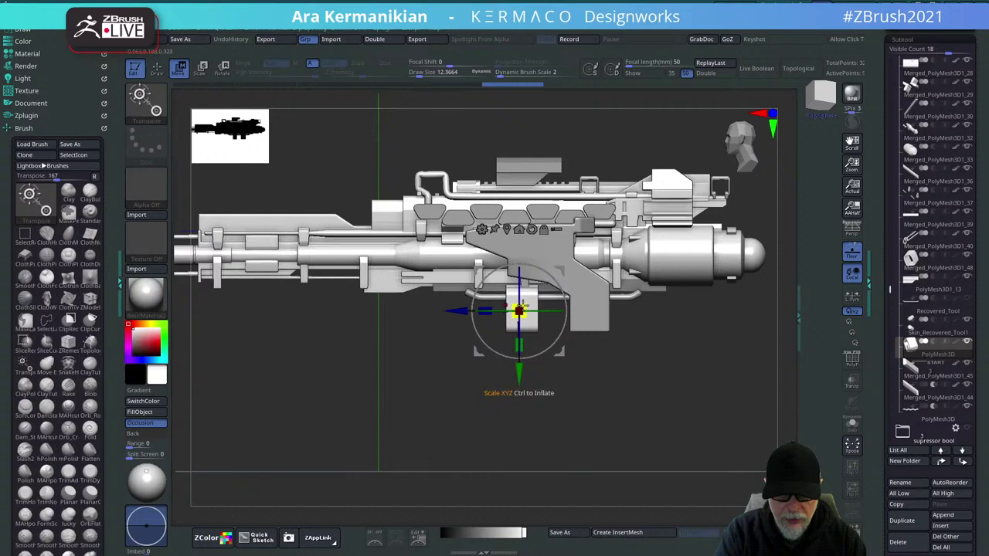
pyautogui.moveTo(523, 306); pyautogui.dragTo(415, 313)
pyautogui.moveTo(476, 378); pyautogui.dragTo(468, 349)
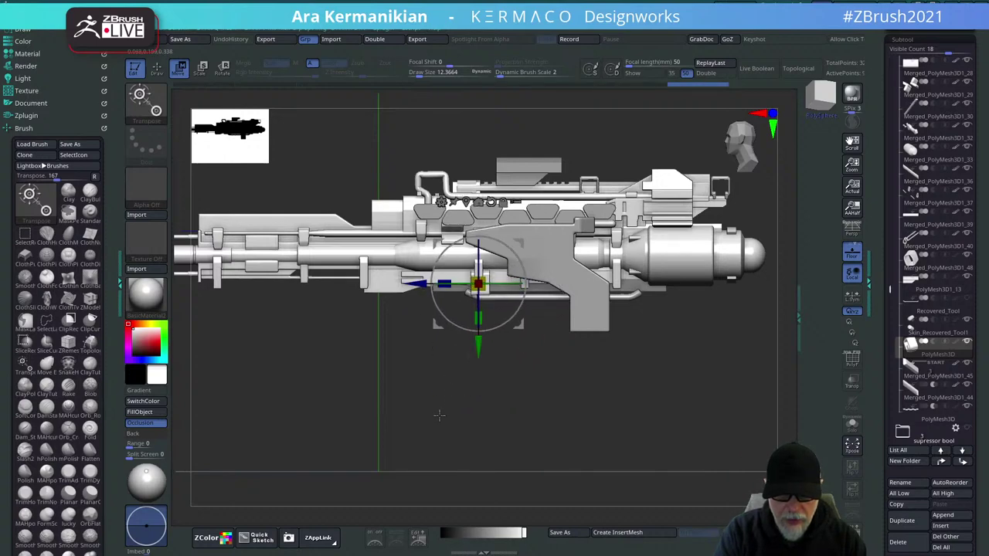
# Slide the bracket along the barrel's length to the front ends of the two lower pipes.
pyautogui.moveTo(439, 410); pyautogui.dragTo(645, 391)
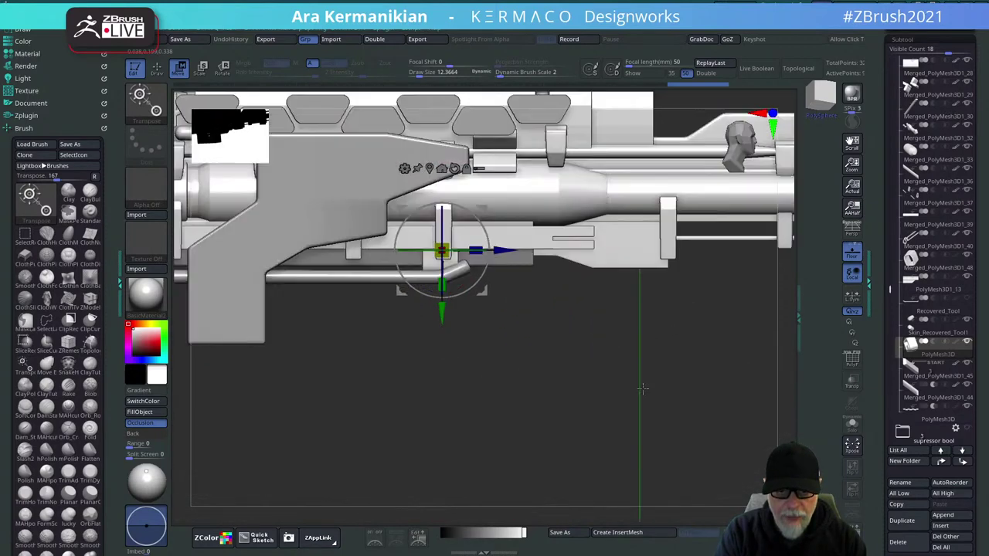
pyautogui.keyDown('alt'); pyautogui.moveTo(589, 418); pyautogui.dragTo(550, 456); pyautogui.keyUp('alt')
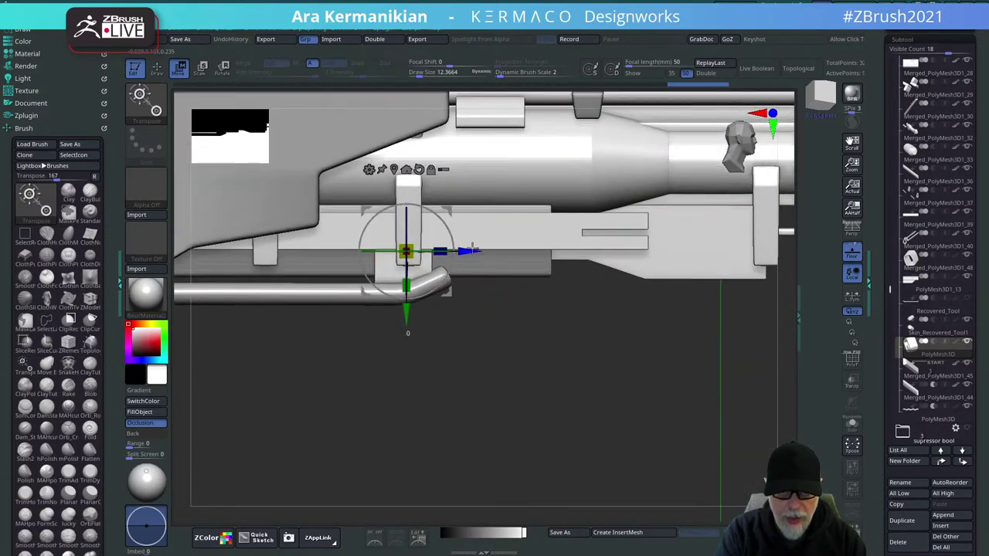
pyautogui.moveTo(473, 249); pyautogui.dragTo(558, 190)
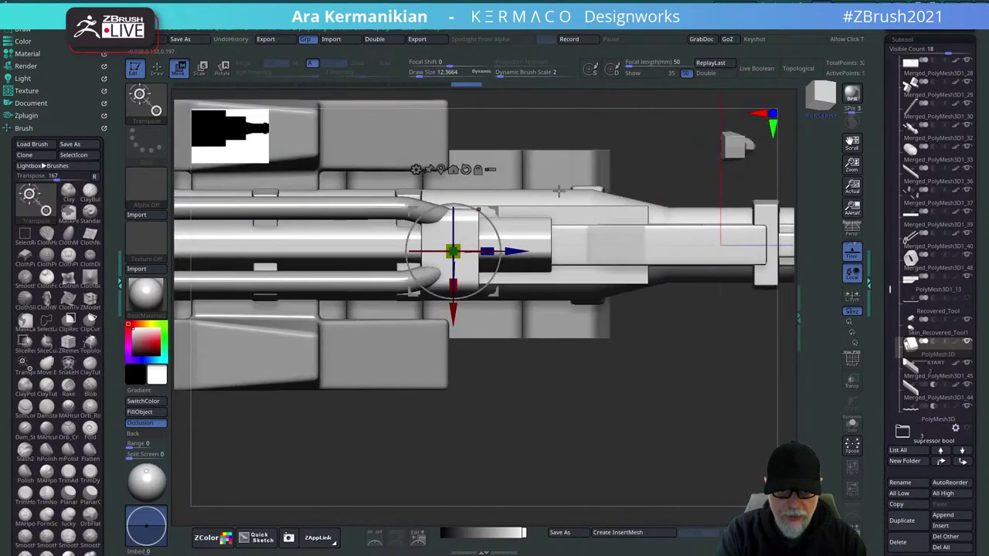
pyautogui.keyDown('alt'); pyautogui.moveTo(659, 155); pyautogui.dragTo(673, 217); pyautogui.keyUp('alt')
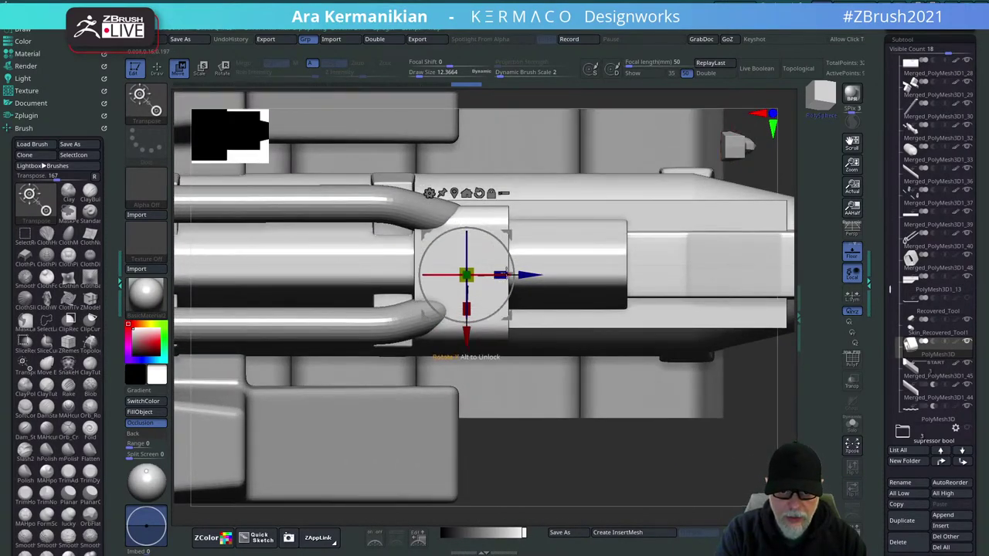
pyautogui.moveTo(529, 284); pyautogui.dragTo(519, 282)
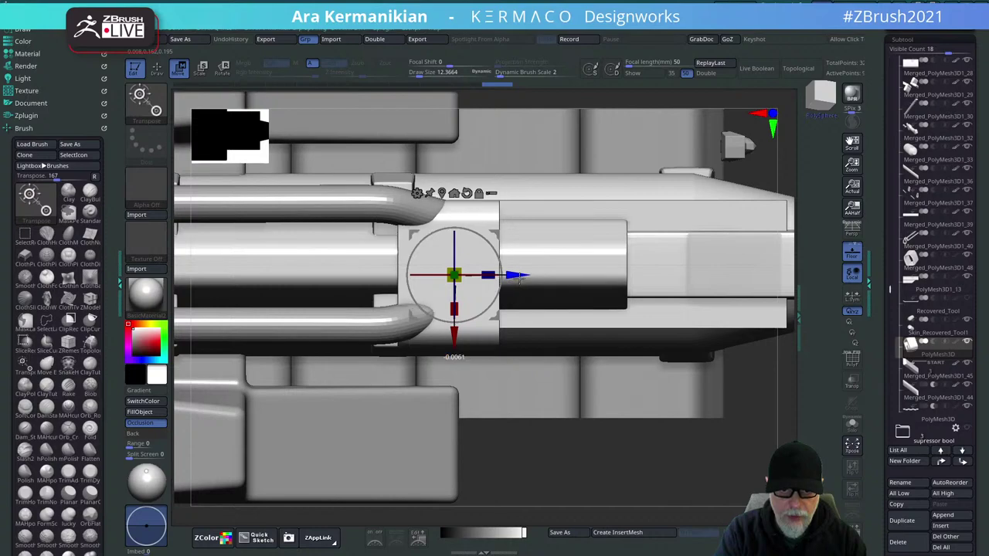
# Rotate the bracket 180 degrees about the barrel axis.
pyautogui.keyDown('alt'); pyautogui.moveTo(633, 457); pyautogui.dragTo(611, 503); pyautogui.keyUp('alt')
pyautogui.keyDown('alt'); pyautogui.moveTo(558, 447); pyautogui.dragTo(602, 442); pyautogui.keyUp('alt')
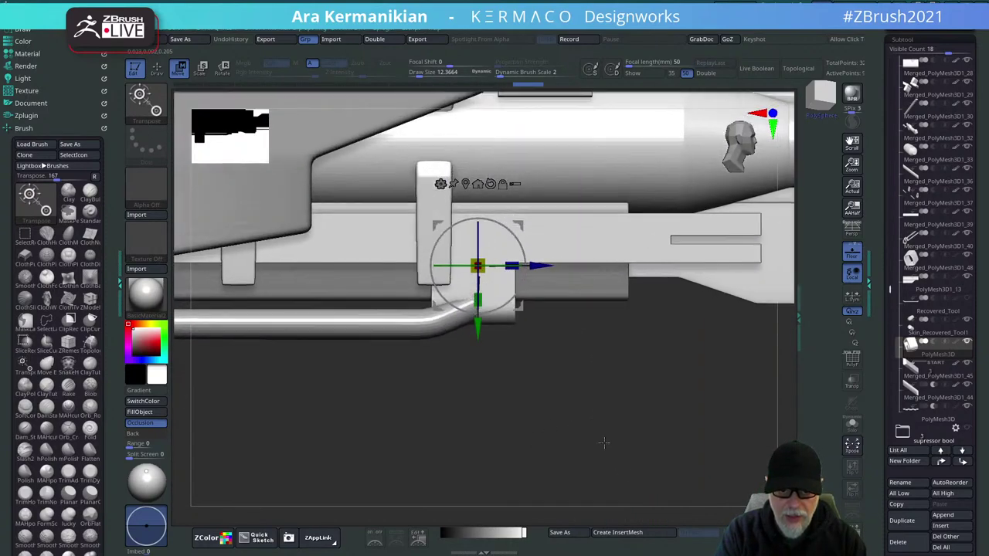
pyautogui.press('q')
pyautogui.moveTo(614, 398); pyautogui.dragTo(609, 397)
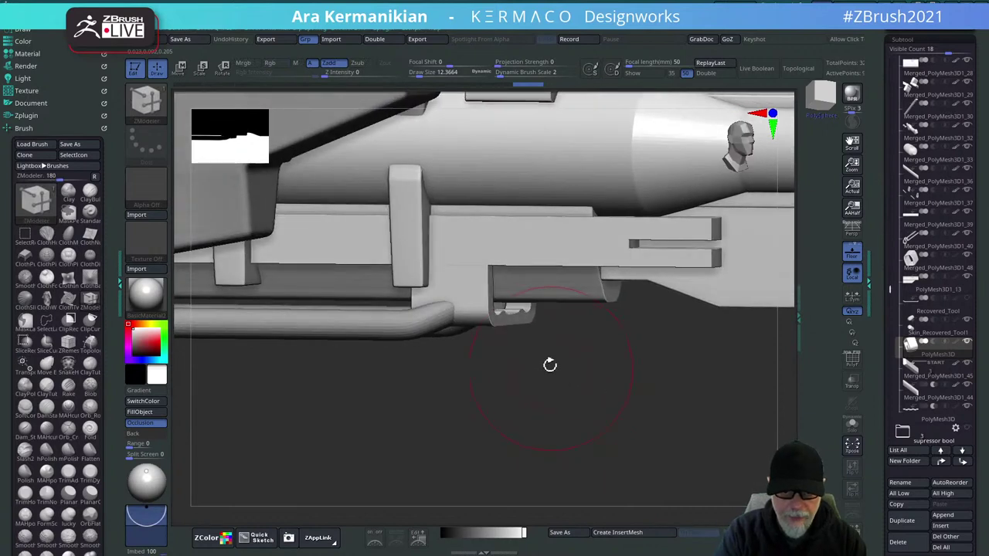
pyautogui.press('w')
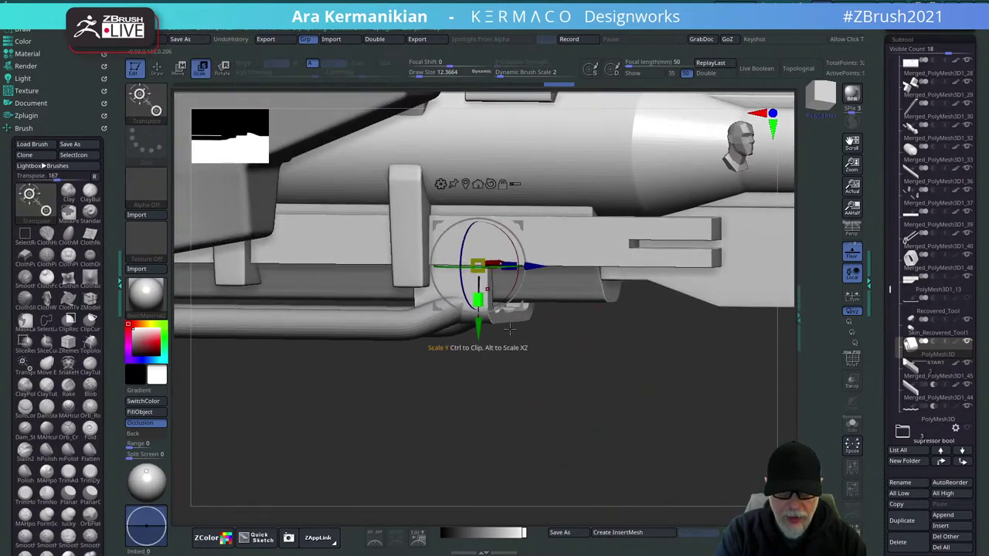
pyautogui.moveTo(509, 330); pyautogui.dragTo(533, 448)
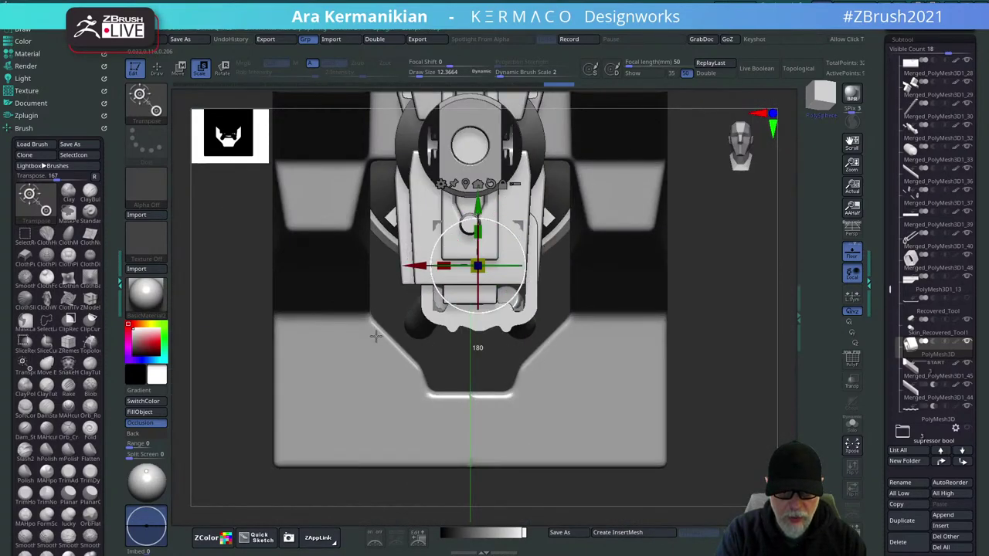
# Move the bracket slightly farther toward the muzzle along the barrel axis.
pyautogui.moveTo(694, 375); pyautogui.dragTo(661, 373)
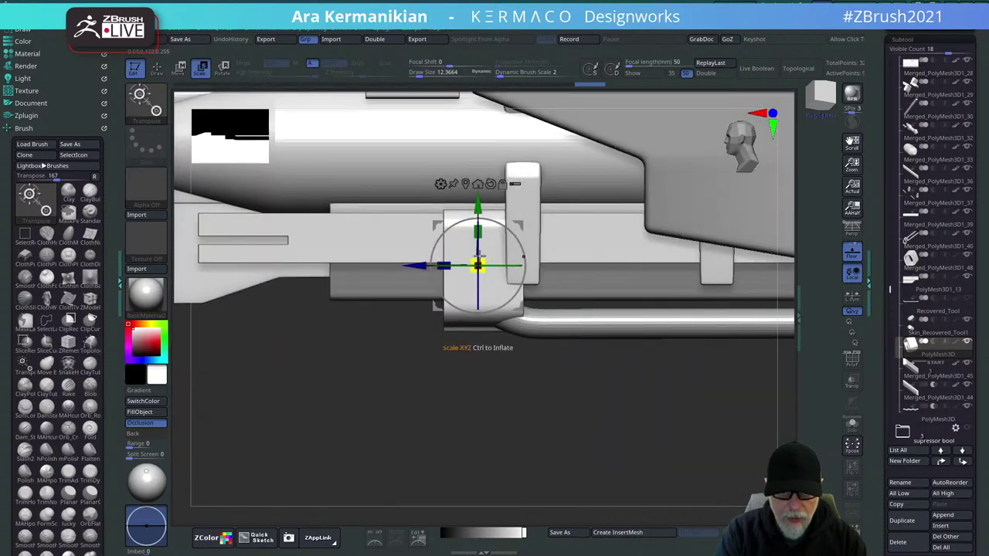
pyautogui.moveTo(407, 266); pyautogui.dragTo(374, 266)
pyautogui.moveTo(517, 418)
pyautogui.mouseDown()
pyautogui.moveTo(491, 431)
pyautogui.moveTo(538, 356)
pyautogui.moveTo(362, 427)
pyautogui.moveTo(250, 456)
pyautogui.moveTo(250, 378)
pyautogui.moveTo(564, 309)
pyautogui.moveTo(599, 141)
pyautogui.mouseUp()
# Center the gizmo on the bracket's unmasked mesh and nudge the bracket slightly downward, away from the barrel.
pyautogui.press('q')
pyautogui.moveTo(711, 106); pyautogui.dragTo(702, 276)
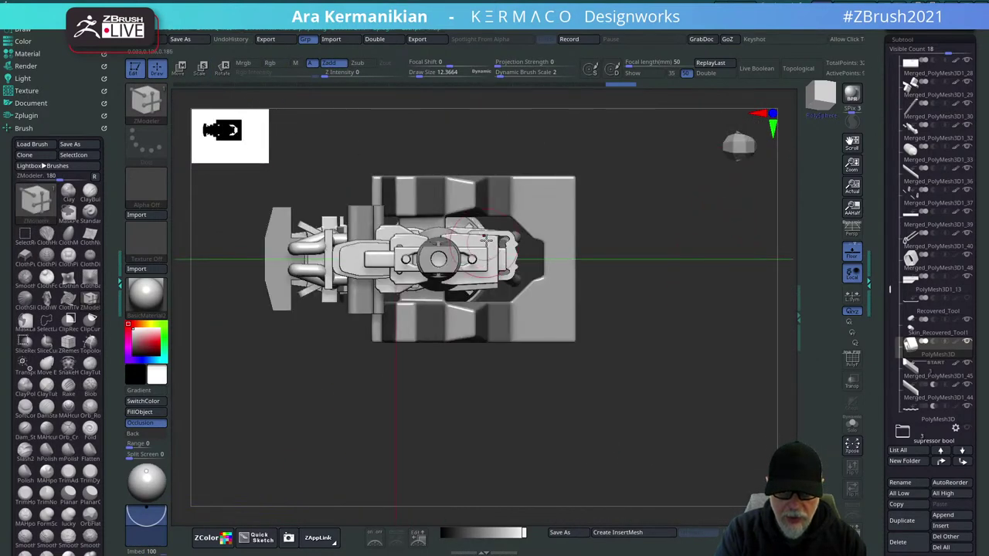
pyautogui.moveTo(731, 320)
pyautogui.mouseDown()
pyautogui.moveTo(716, 314)
pyautogui.moveTo(730, 321)
pyautogui.mouseUp()
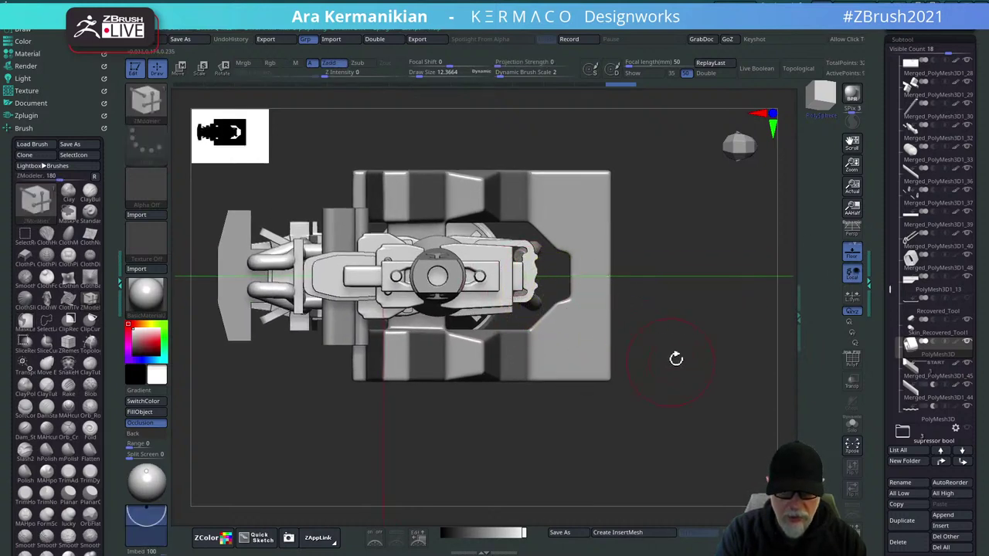
pyautogui.press('w')
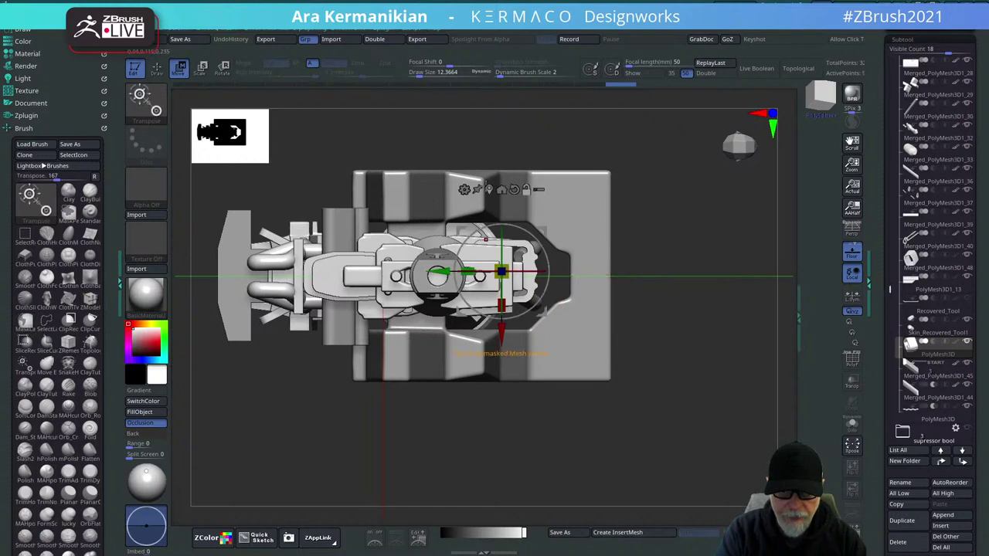
pyautogui.hotkey('ctrl', 'q')
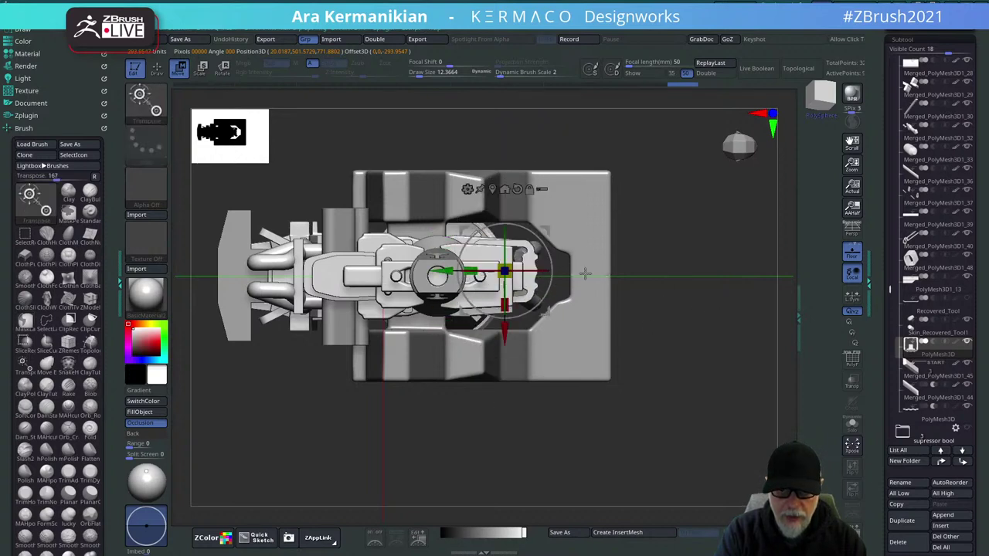
pyautogui.press('space')
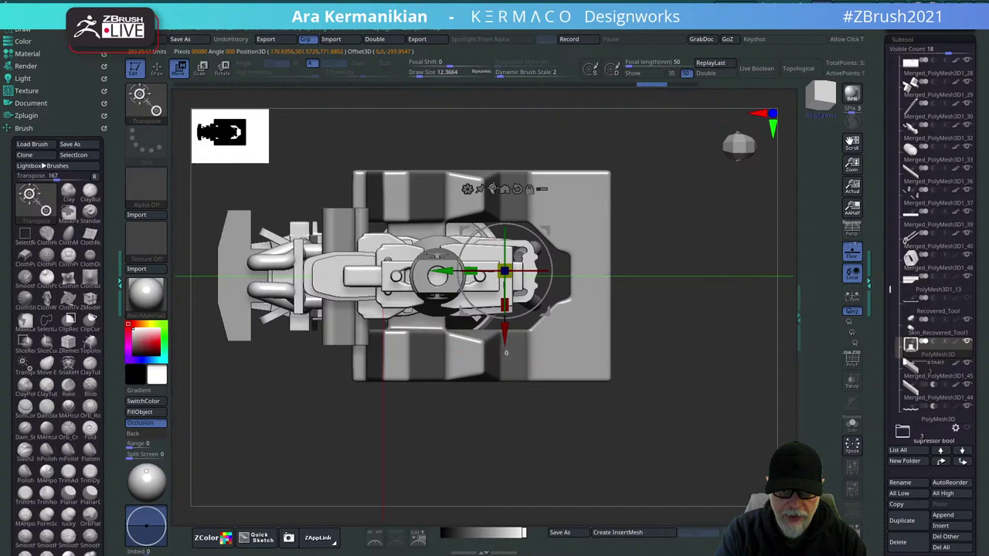
pyautogui.keyDown('alt'); pyautogui.click(556, 221); pyautogui.keyUp('alt')
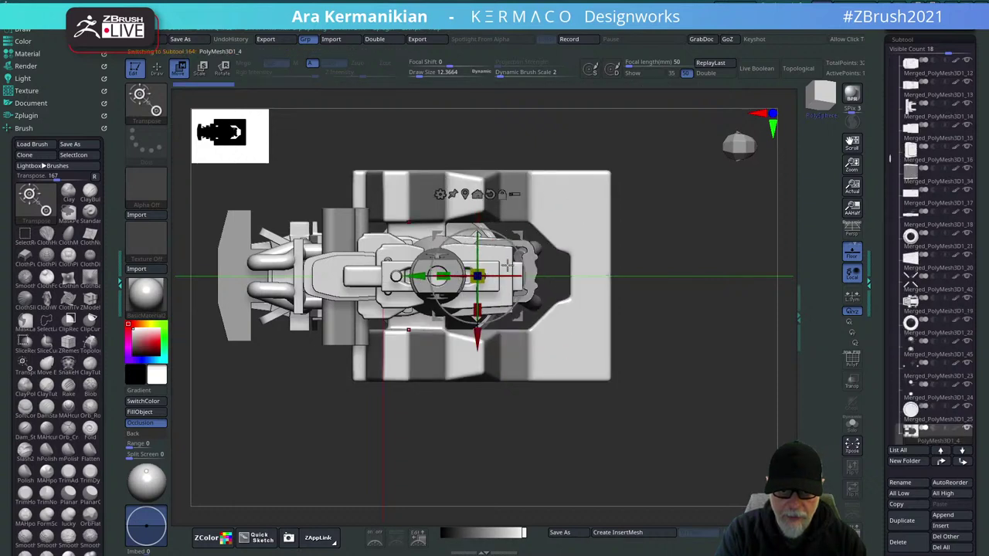
pyautogui.click(478, 197)
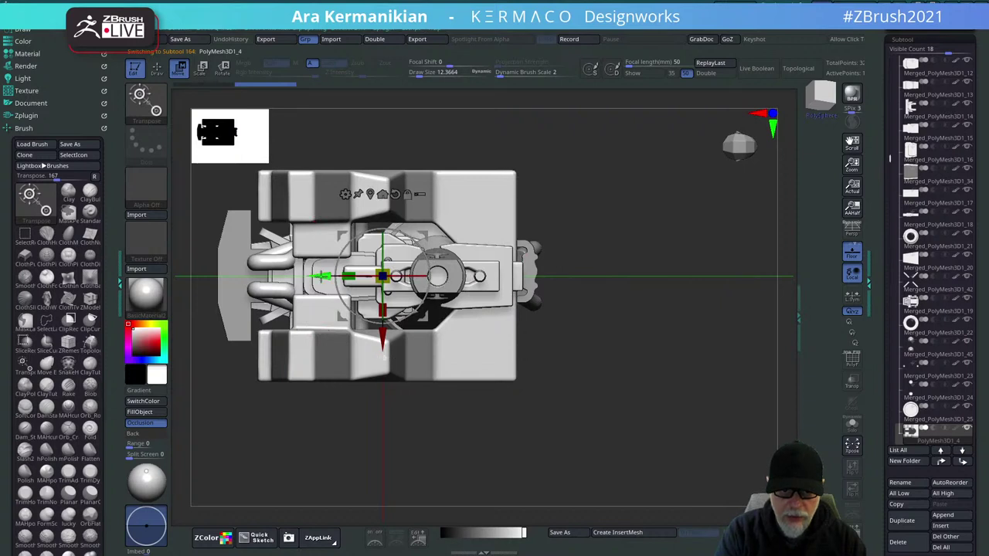
pyautogui.moveTo(365, 292); pyautogui.dragTo(592, 292)
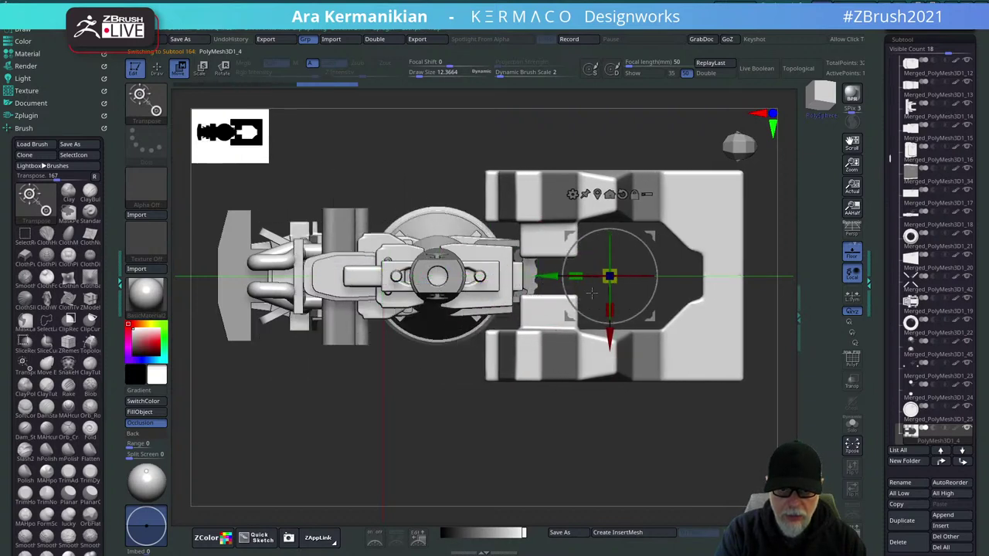
pyautogui.hotkey('ctrl', 'z')
pyautogui.hotkey('ctrl', 'z')
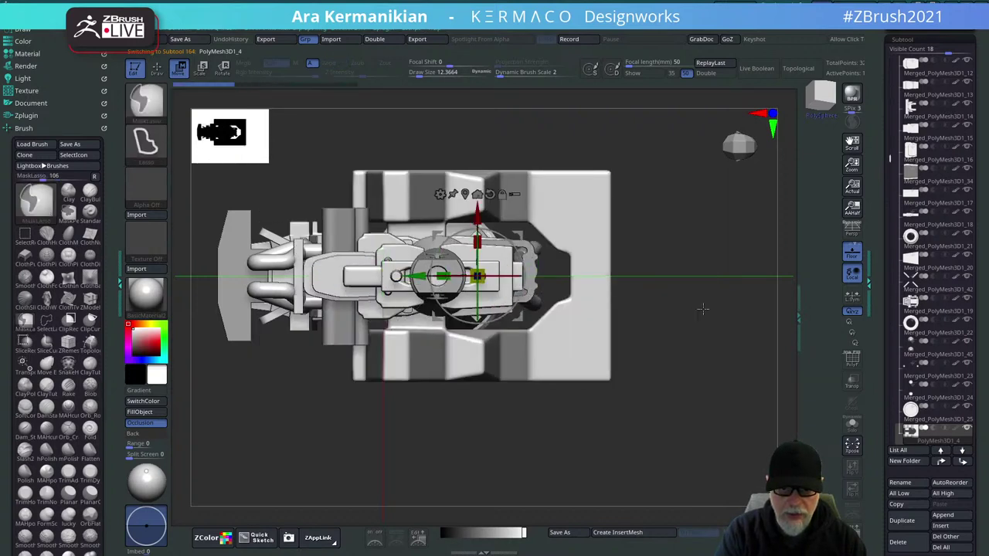
pyautogui.press('ctrl')
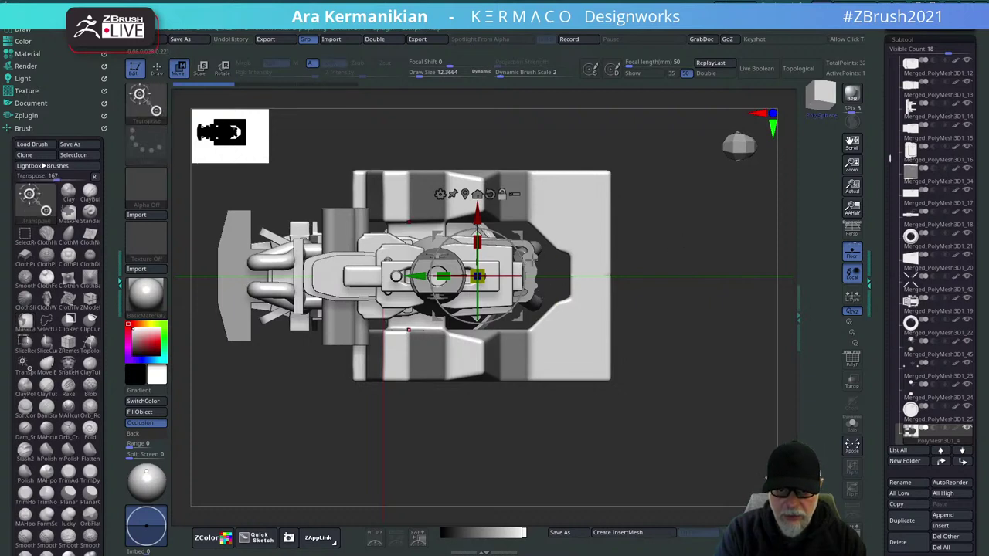
pyautogui.keyDown('alt'); pyautogui.click(539, 267); pyautogui.keyUp('alt')
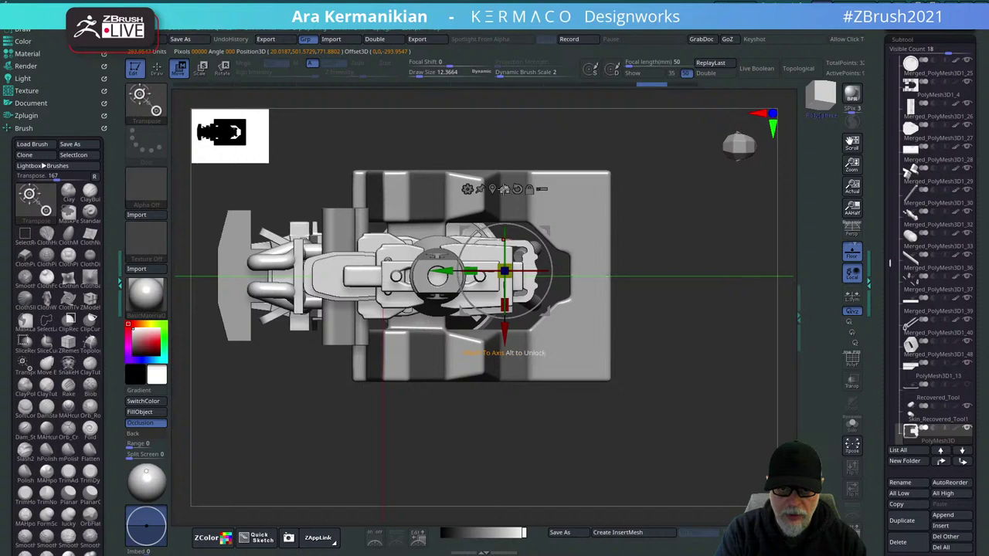
# Center the bracket across the gun and fine-tune its height against the front ends of the two lower pipes.
pyautogui.click(504, 189)
pyautogui.moveTo(323, 280); pyautogui.dragTo(435, 286)
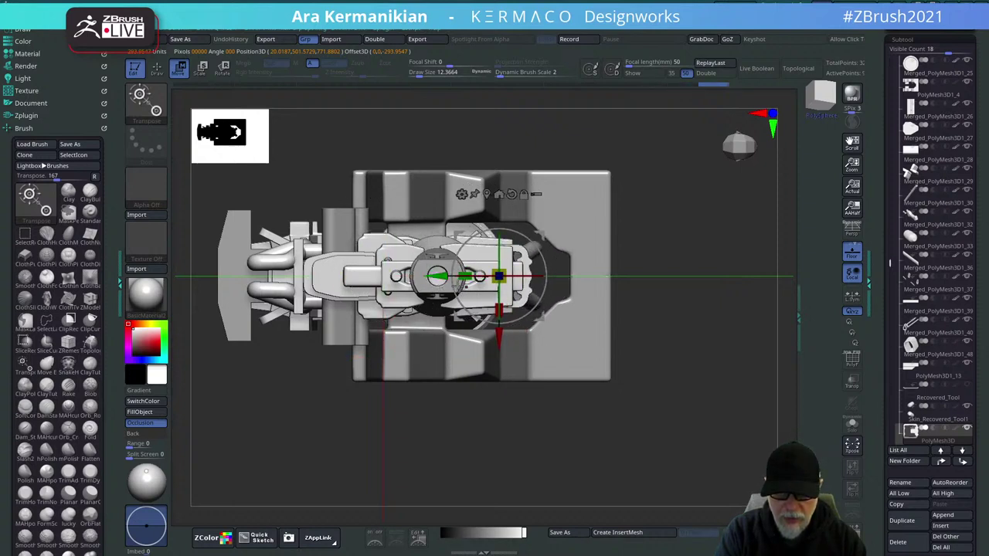
pyautogui.moveTo(716, 206); pyautogui.dragTo(619, 388)
pyautogui.moveTo(510, 426); pyautogui.dragTo(520, 325)
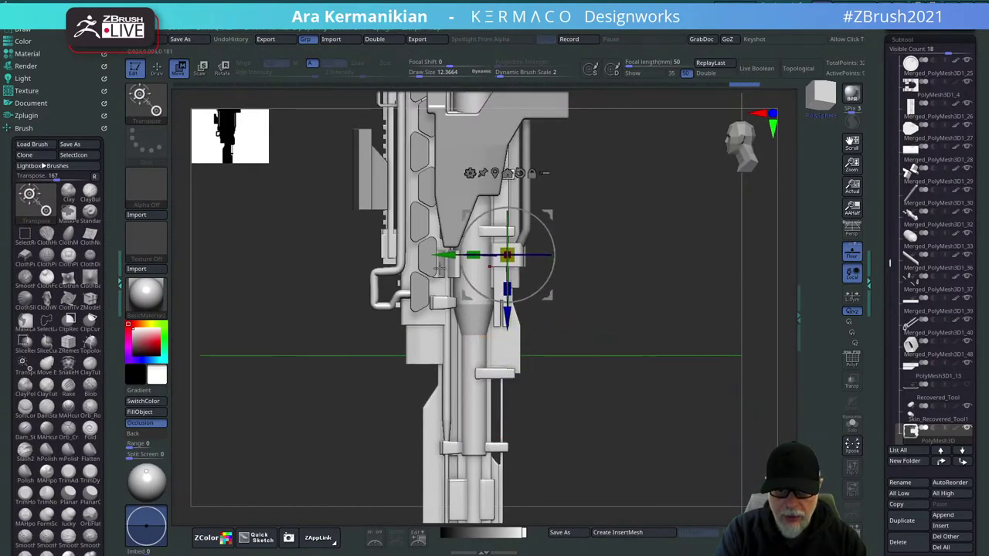
pyautogui.press('q')
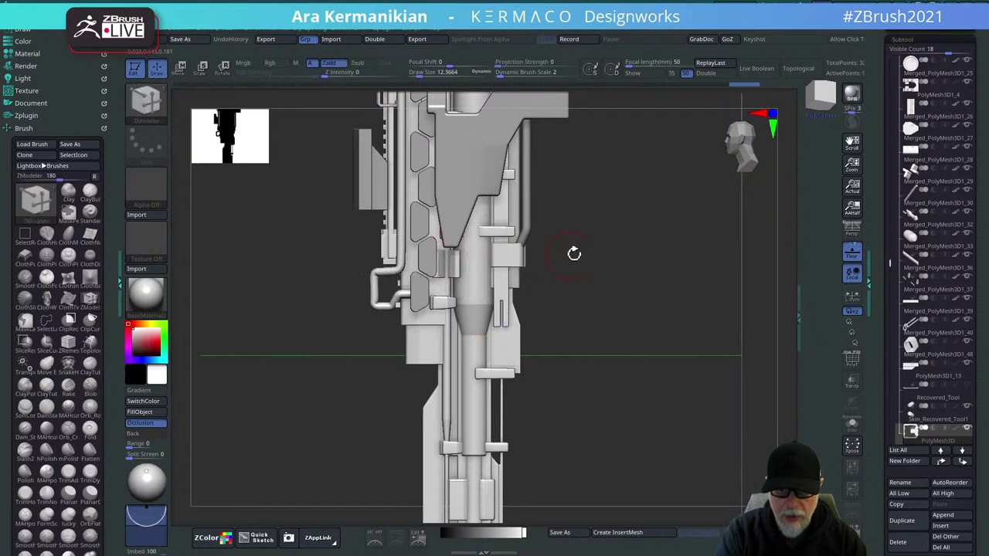
pyautogui.press('w')
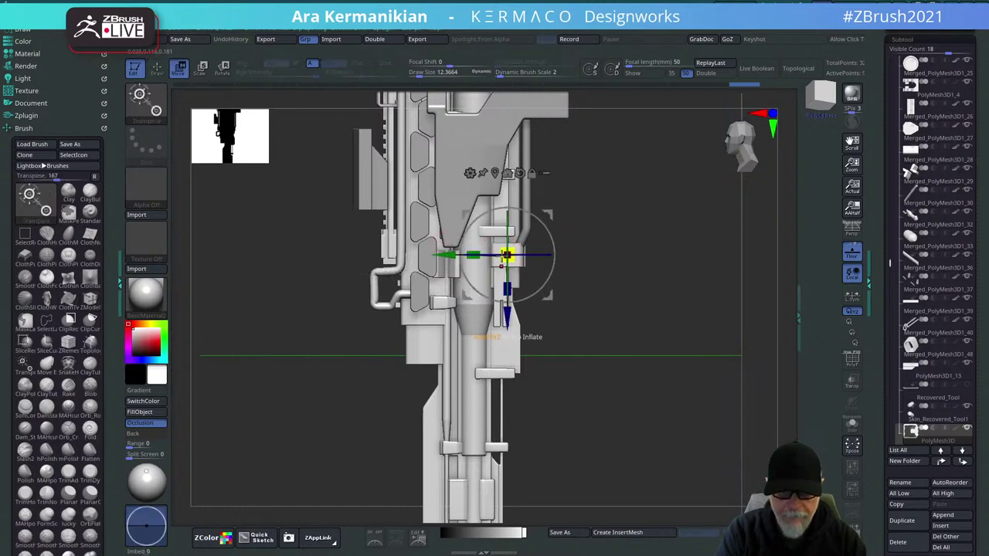
pyautogui.moveTo(438, 253); pyautogui.dragTo(441, 254)
pyautogui.moveTo(655, 237); pyautogui.dragTo(494, 330)
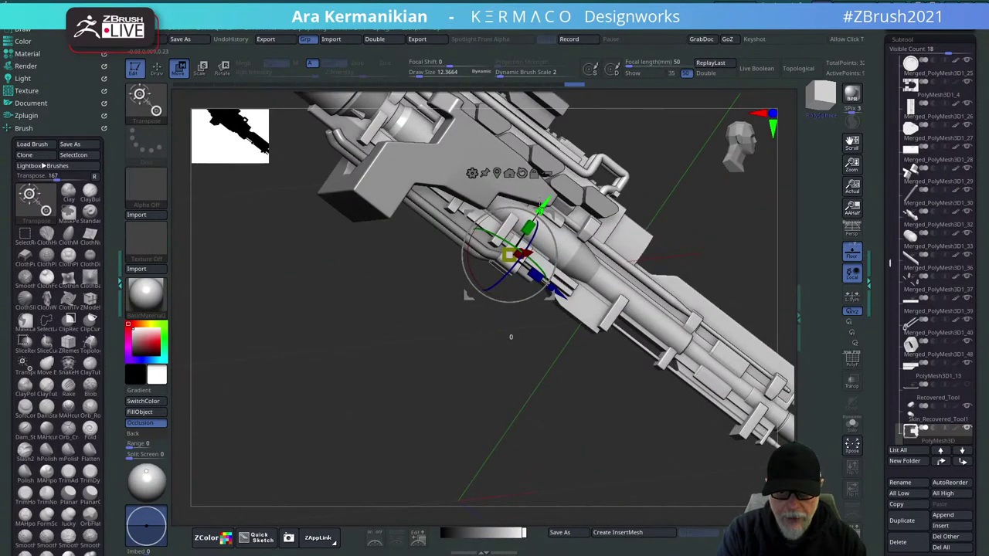
pyautogui.moveTo(542, 205); pyautogui.dragTo(539, 209)
# Duplicate the bracket along the barrel axis and seat the copy near the rear ends of the two lower pipes.
pyautogui.keyDown('shift'); pyautogui.moveTo(400, 417); pyautogui.dragTo(614, 390); pyautogui.keyUp('shift')
pyautogui.keyDown('ctrl'); pyautogui.moveTo(690, 261); pyautogui.dragTo(491, 261); pyautogui.keyUp('ctrl')
pyautogui.moveTo(428, 200); pyautogui.dragTo(427, 209)
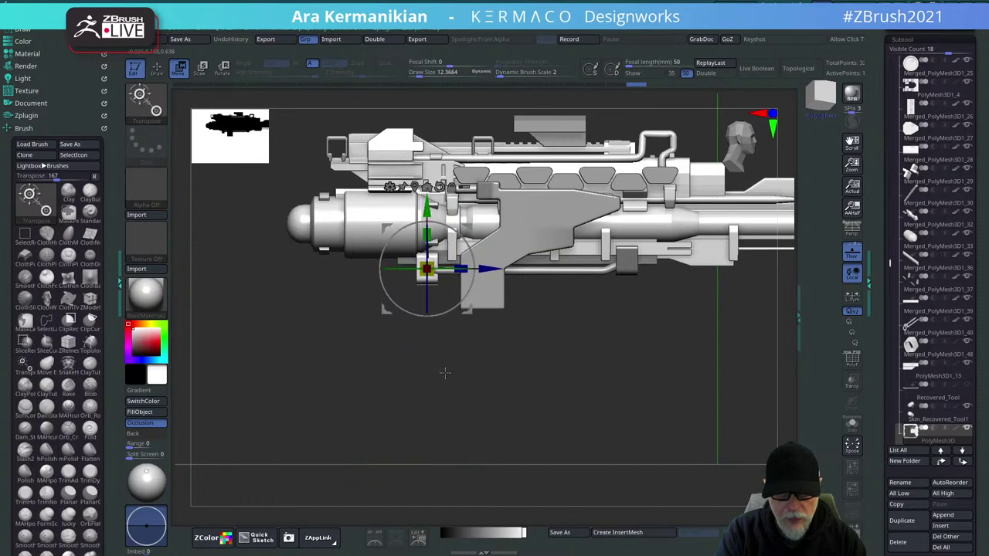
pyautogui.moveTo(445, 372); pyautogui.dragTo(659, 320)
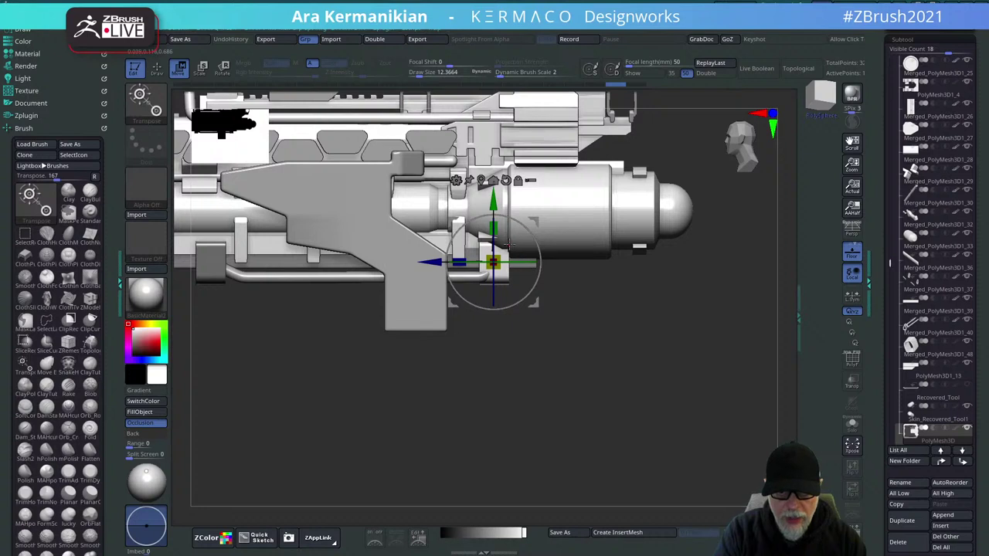
pyautogui.keyDown('alt'); pyautogui.moveTo(526, 234); pyautogui.dragTo(484, 207); pyautogui.keyUp('alt')
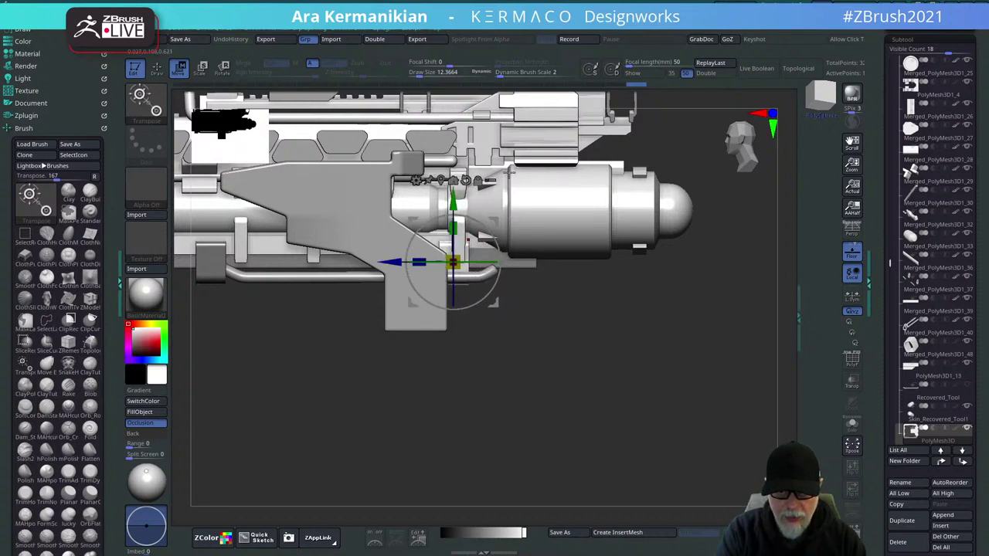
pyautogui.moveTo(393, 263); pyautogui.dragTo(398, 261)
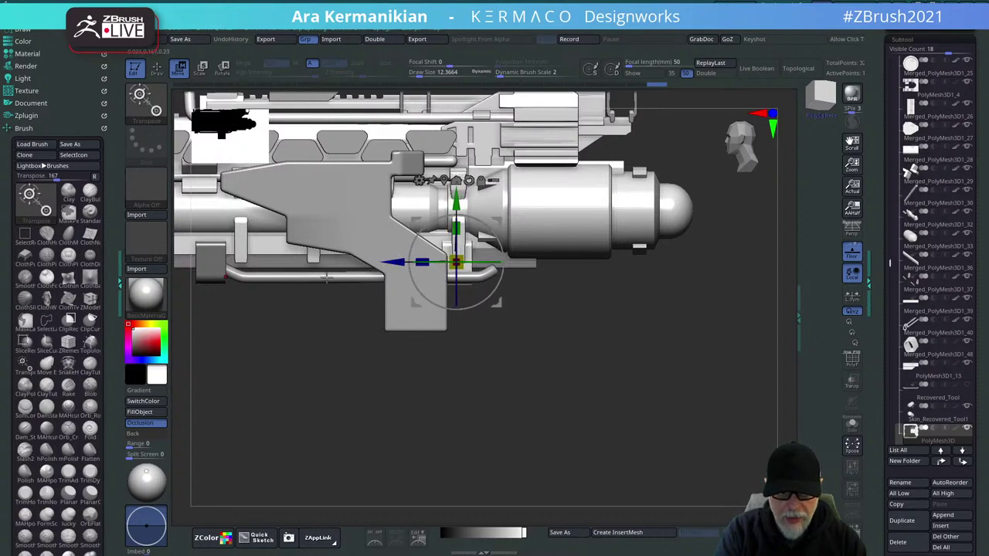
# Select the lower pipes' mesh and turn on the polyframe, transparency and ghost display.
pyautogui.click(341, 277)
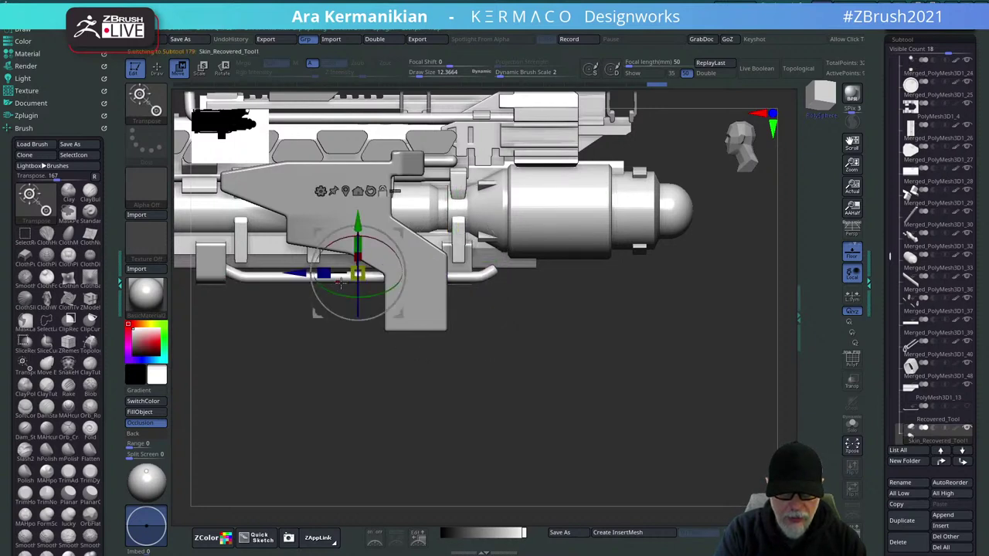
pyautogui.click(853, 364)
pyautogui.keyDown('alt'); pyautogui.moveTo(599, 379); pyautogui.dragTo(785, 382); pyautogui.keyUp('alt')
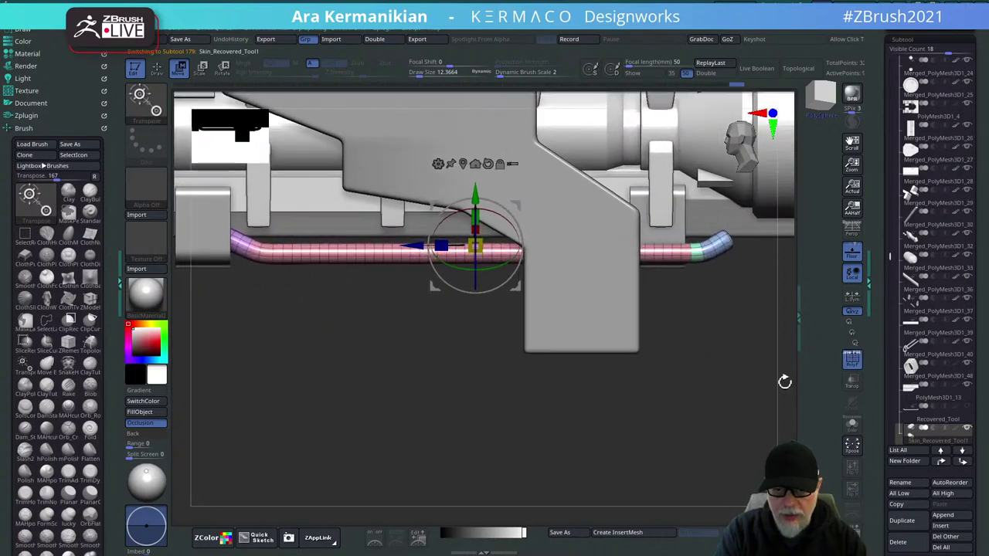
pyautogui.click(854, 382)
pyautogui.click(852, 403)
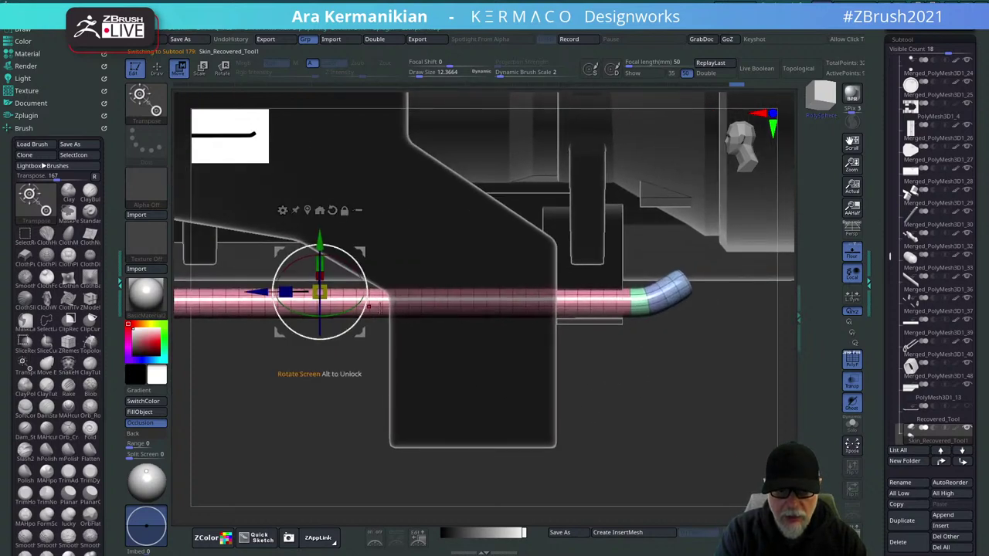
# Delete edge loops in the rear half of the lower pipes' straight section with ZModeler.
pyautogui.press('q')
pyautogui.keyDown('alt'); pyautogui.moveTo(320, 365); pyautogui.dragTo(387, 398); pyautogui.keyUp('alt')
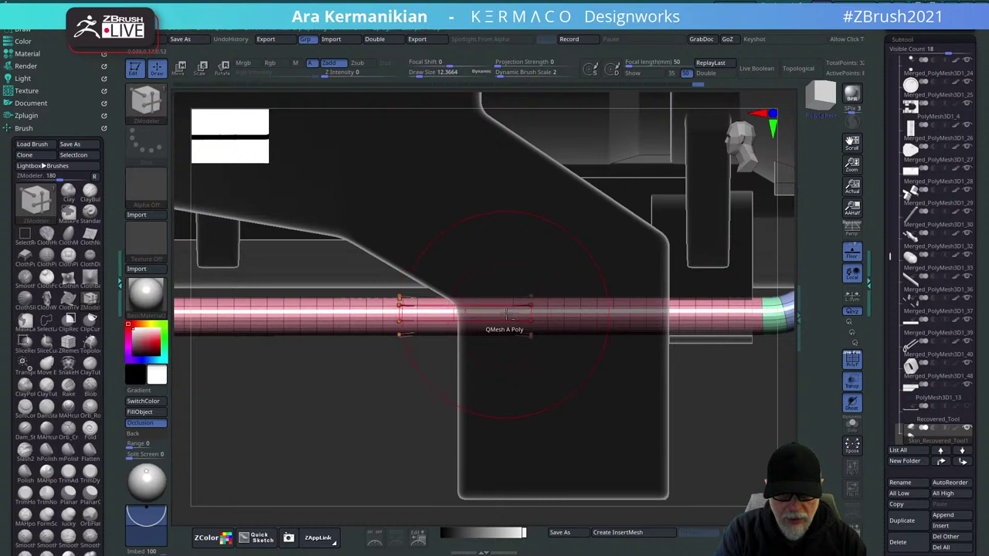
pyautogui.keyDown('alt'); pyautogui.click(561, 313); pyautogui.keyUp('alt')
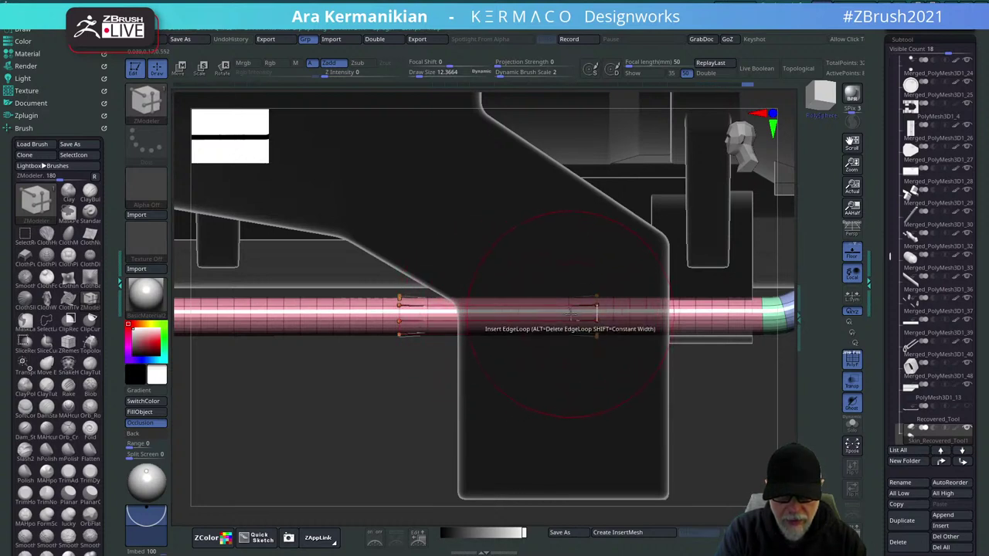
pyautogui.keyDown('alt'); pyautogui.click(573, 312); pyautogui.keyUp('alt')
# Mask the front part of the lower pipes and move their rear ends toward the muzzle to shorten them.
pyautogui.moveTo(408, 422)
pyautogui.keyDown('ctrl'); pyautogui.mouseDown(button='right')
pyautogui.moveTo(255, 396)
pyautogui.moveTo(257, 378)
pyautogui.mouseUp(button='right'); pyautogui.keyUp('ctrl')
pyautogui.keyDown('ctrl'); pyautogui.moveTo(333, 267); pyautogui.dragTo(372, 271); pyautogui.keyUp('ctrl')
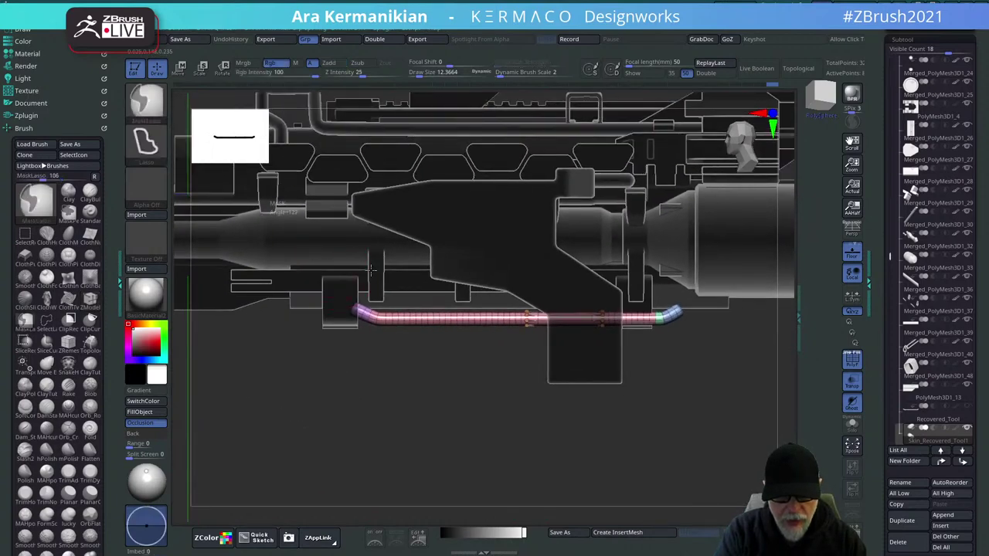
pyautogui.keyDown('ctrl'); pyautogui.moveTo(573, 418); pyautogui.dragTo(463, 467); pyautogui.keyUp('ctrl')
pyautogui.moveTo(406, 199)
pyautogui.keyDown('ctrl'); pyautogui.mouseDown()
pyautogui.moveTo(389, 223)
pyautogui.moveTo(562, 407)
pyautogui.moveTo(581, 298)
pyautogui.moveTo(554, 276)
pyautogui.mouseUp(); pyautogui.keyUp('ctrl')
pyautogui.press('w')
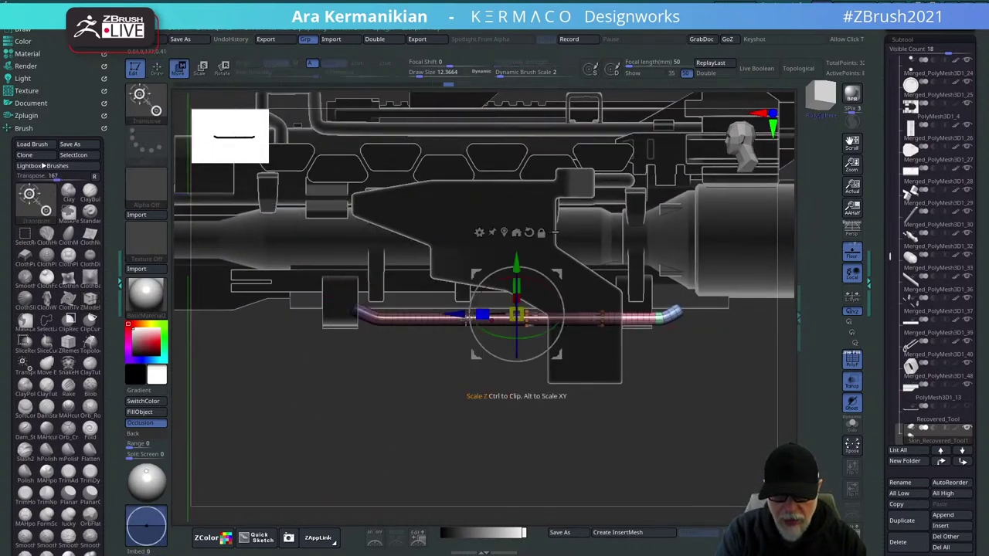
pyautogui.moveTo(455, 315); pyautogui.dragTo(414, 315)
pyautogui.moveTo(417, 388)
pyautogui.keyDown('ctrl'); pyautogui.mouseDown()
pyautogui.moveTo(492, 433)
pyautogui.moveTo(558, 433)
pyautogui.moveTo(567, 414)
pyautogui.moveTo(419, 414)
pyautogui.mouseUp(); pyautogui.keyUp('ctrl')
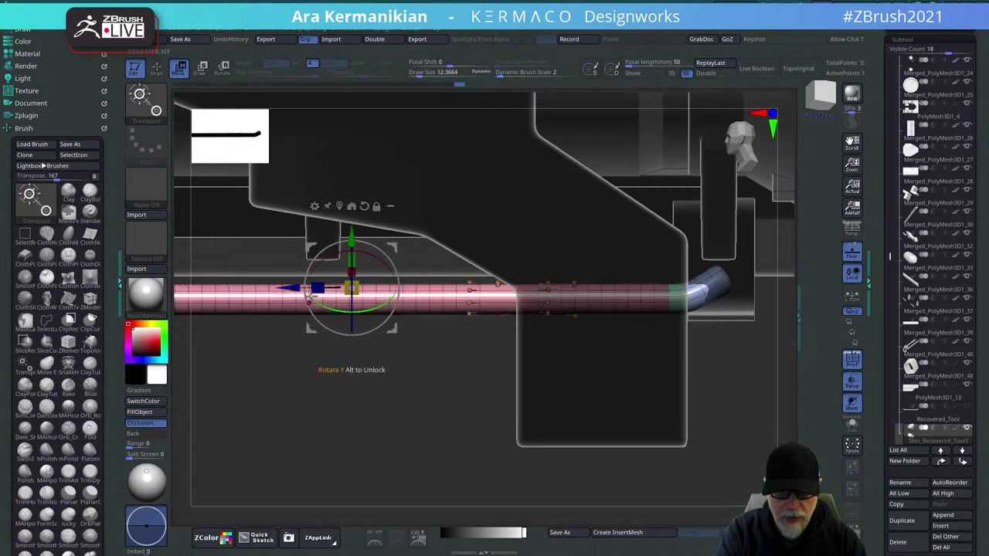
pyautogui.keyDown('ctrl'); pyautogui.click(365, 379); pyautogui.keyUp('ctrl')
pyautogui.moveTo(286, 288)
pyautogui.mouseDown()
pyautogui.moveTo(225, 287)
pyautogui.moveTo(281, 290)
pyautogui.mouseUp()
pyautogui.keyDown('ctrl'); pyautogui.moveTo(379, 402); pyautogui.dragTo(483, 462); pyautogui.keyUp('ctrl')
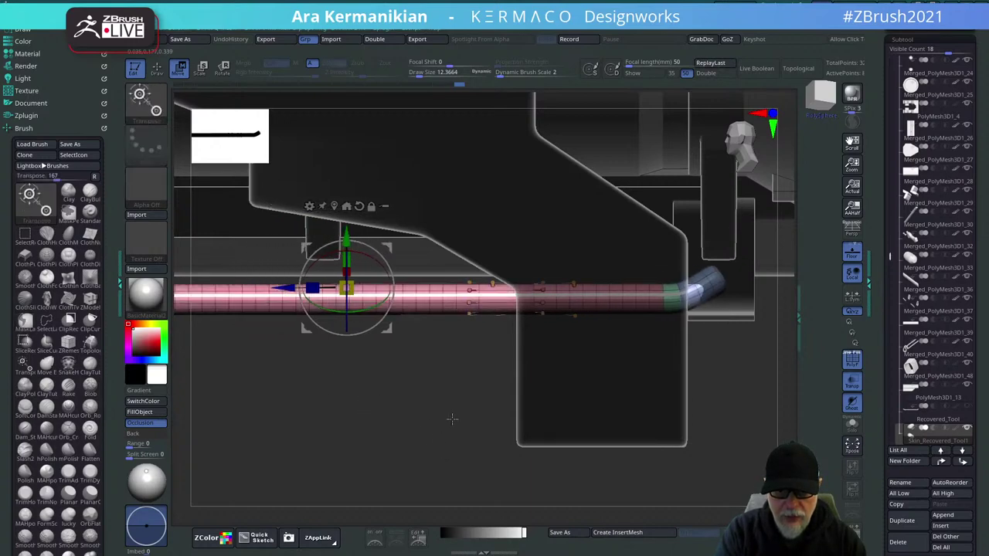
# Check the shortened pipes from several angles and turn off the polyframe, transparency and ghost display.
pyautogui.keyDown('alt'); pyautogui.moveTo(452, 419); pyautogui.dragTo(405, 368); pyautogui.keyUp('alt')
pyautogui.keyDown('alt'); pyautogui.moveTo(347, 397); pyautogui.dragTo(472, 441); pyautogui.keyUp('alt')
pyautogui.press('q')
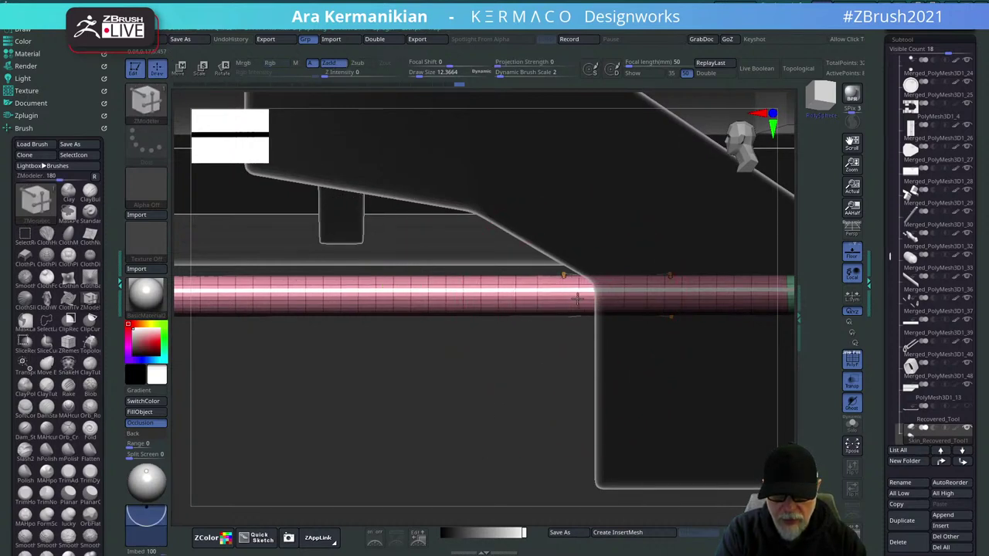
pyautogui.keyDown('alt'); pyautogui.moveTo(509, 419); pyautogui.dragTo(526, 283); pyautogui.keyUp('alt')
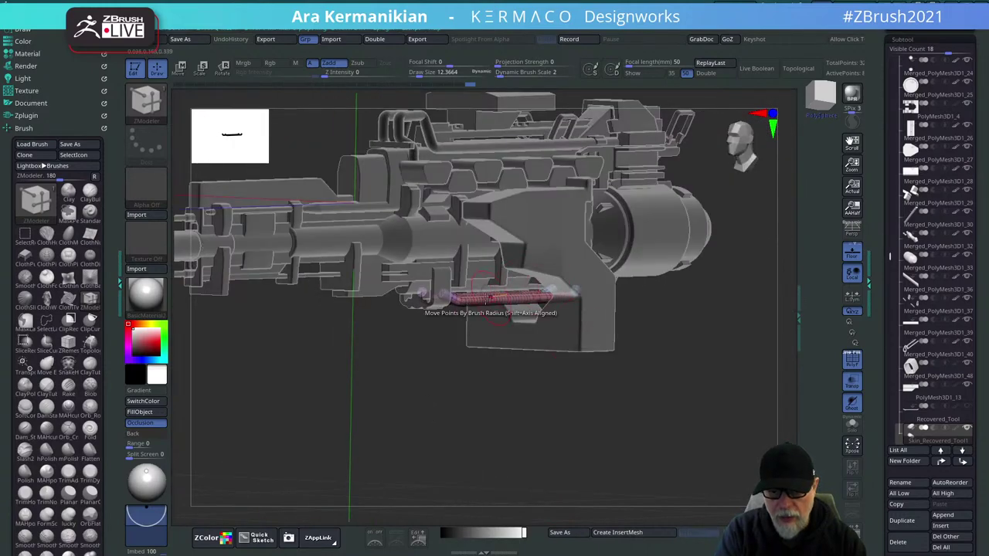
pyautogui.moveTo(660, 421); pyautogui.dragTo(689, 343)
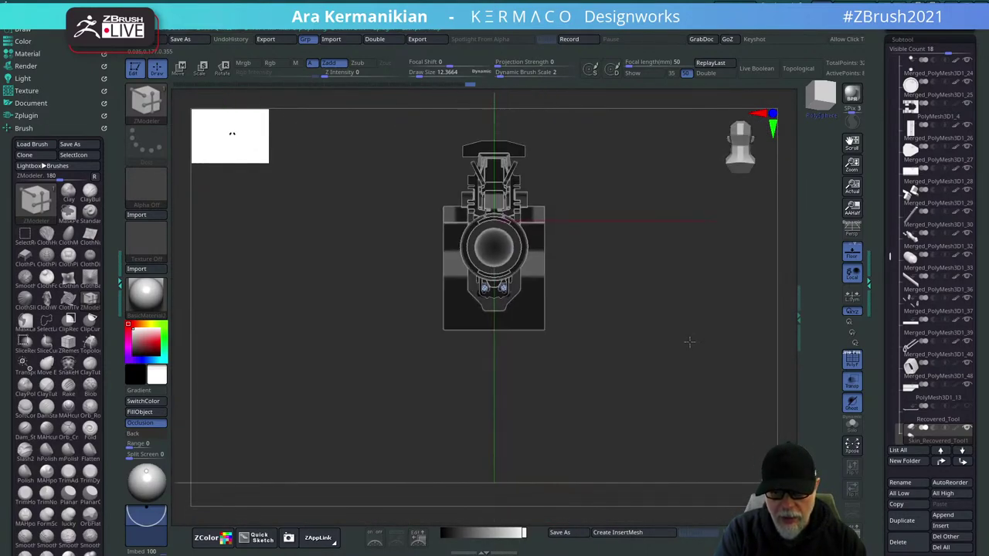
pyautogui.click(854, 363)
pyautogui.keyDown('shift'); pyautogui.moveTo(736, 379); pyautogui.dragTo(632, 385); pyautogui.keyUp('shift')
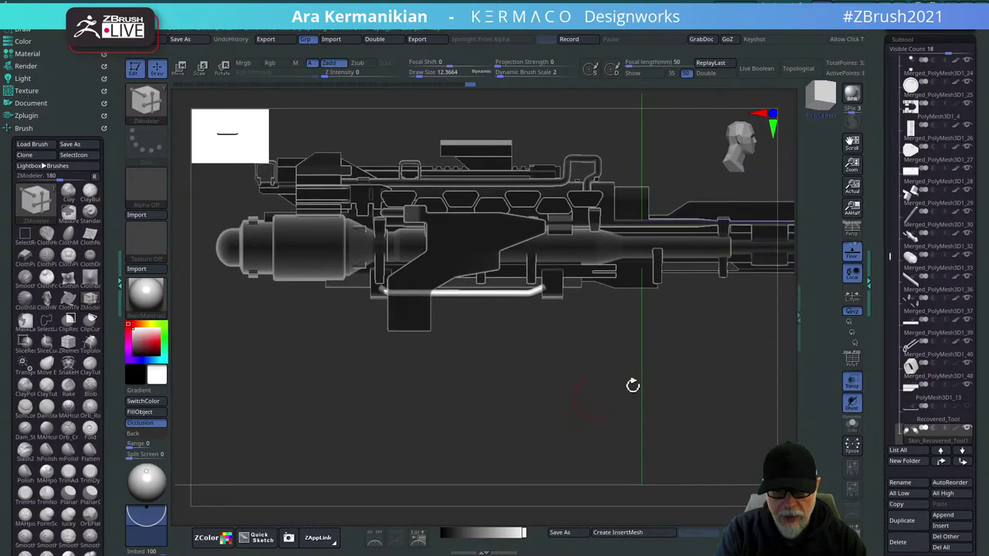
pyautogui.moveTo(739, 402)
pyautogui.mouseDown()
pyautogui.moveTo(607, 405)
pyautogui.moveTo(636, 369)
pyautogui.moveTo(653, 408)
pyautogui.mouseUp()
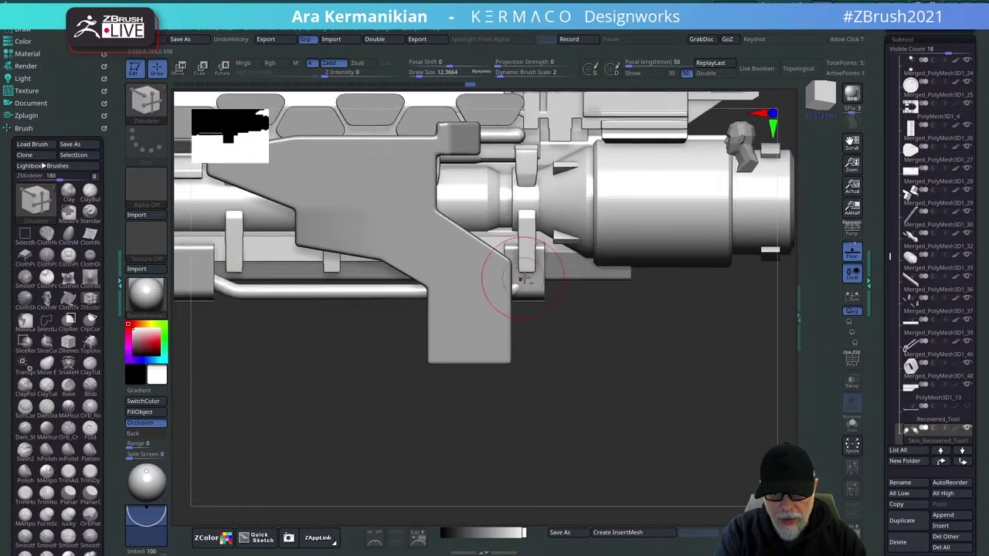
# Select the bracket mesh and shift its rear copy slightly toward the muzzle.
pyautogui.keyDown('alt'); pyautogui.click(530, 285); pyautogui.keyUp('alt')
pyautogui.press('w')
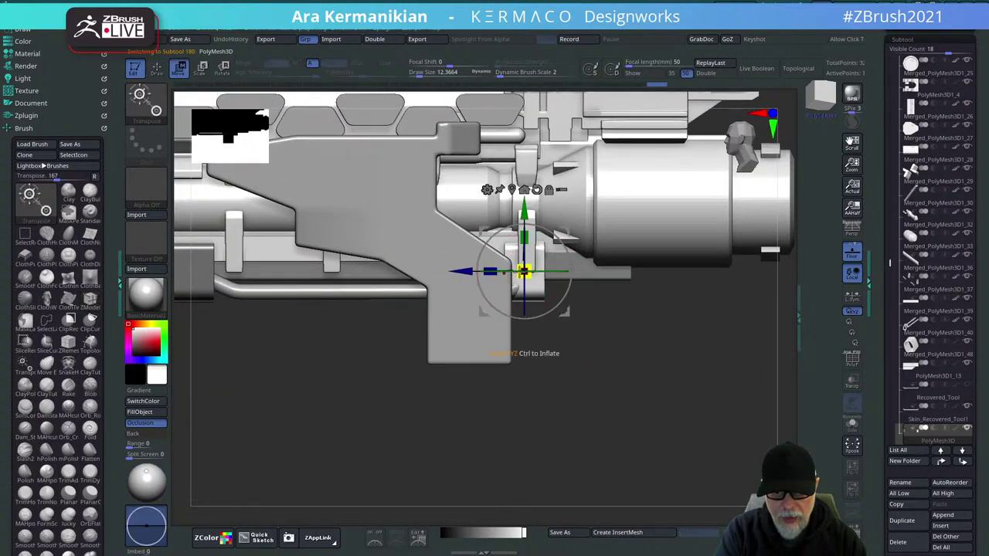
pyautogui.moveTo(467, 278); pyautogui.dragTo(459, 275)
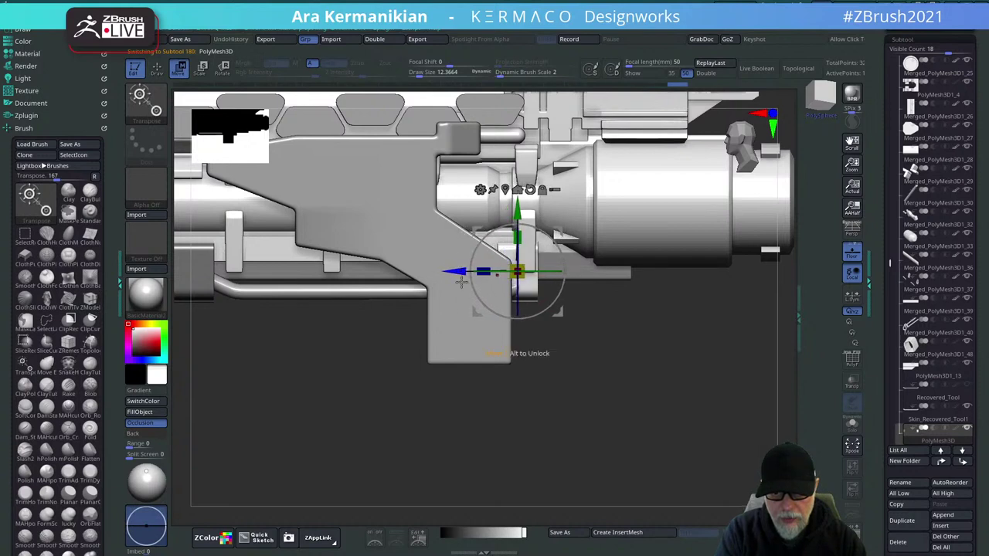
# Select the lower pipes, invert their mask and move the rear ends about 0.0125 toward the muzzle into the bracket.
pyautogui.keyDown('alt'); pyautogui.click(391, 290); pyautogui.keyUp('alt')
pyautogui.keyDown('alt'); pyautogui.moveTo(319, 384); pyautogui.dragTo(400, 419); pyautogui.keyUp('alt')
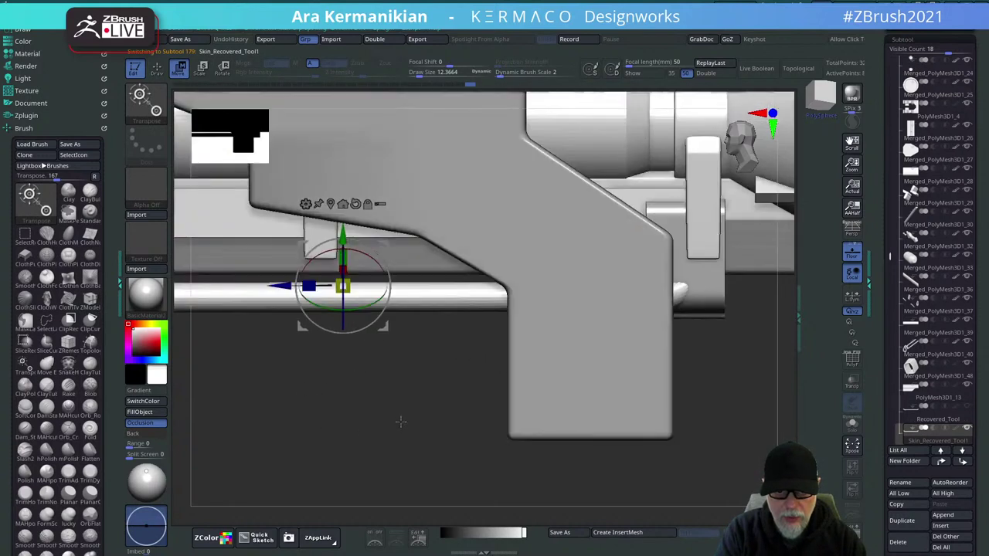
pyautogui.keyDown('ctrl'); pyautogui.click(418, 402); pyautogui.keyUp('ctrl')
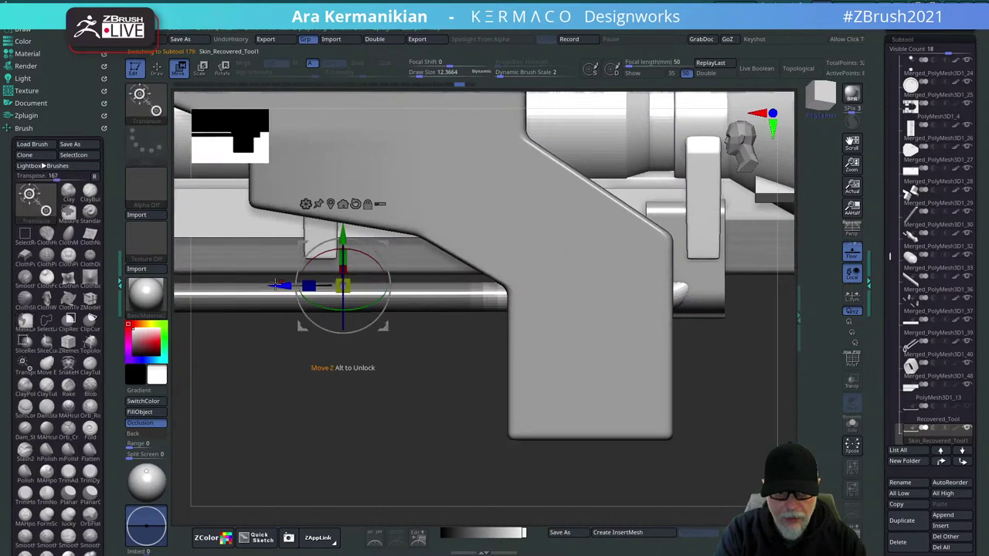
pyautogui.moveTo(275, 285); pyautogui.dragTo(256, 286)
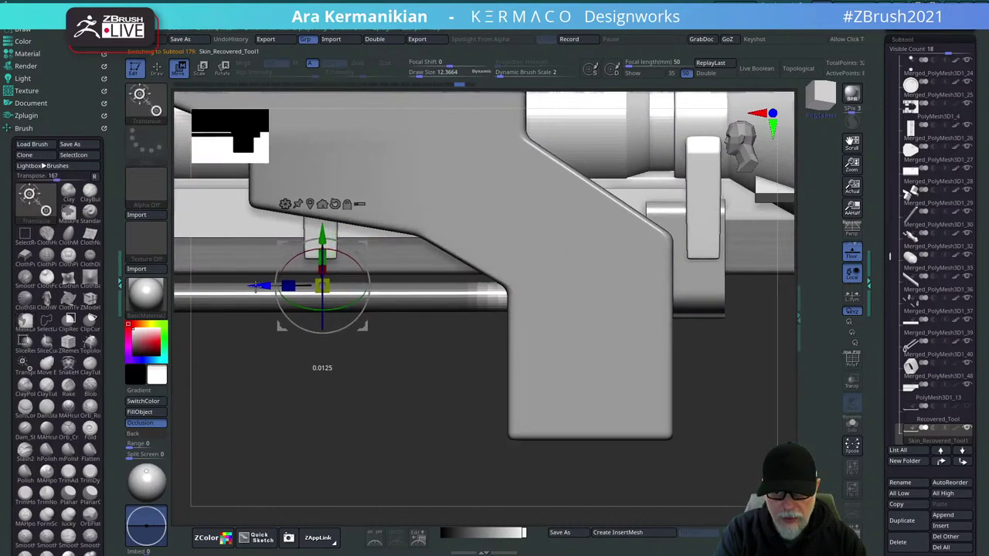
pyautogui.keyDown('alt'); pyautogui.moveTo(334, 414); pyautogui.dragTo(263, 410); pyautogui.keyUp('alt')
pyautogui.press('q')
pyautogui.keyDown('alt'); pyautogui.moveTo(618, 386); pyautogui.dragTo(661, 371); pyautogui.keyUp('alt')
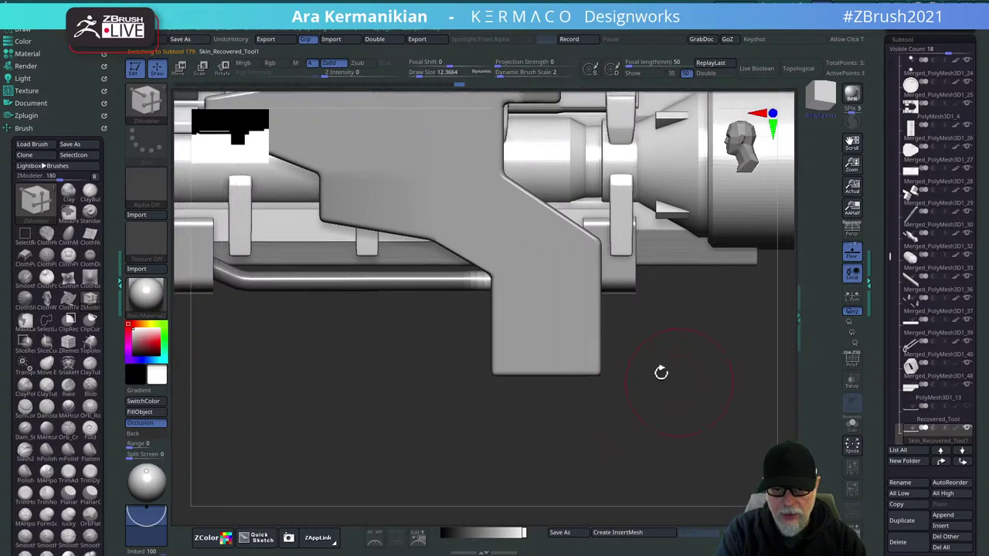
# View the gun's underside, load a Spotlight shape set from LightBox and scale the whole set down.
pyautogui.moveTo(377, 415); pyautogui.dragTo(608, 386)
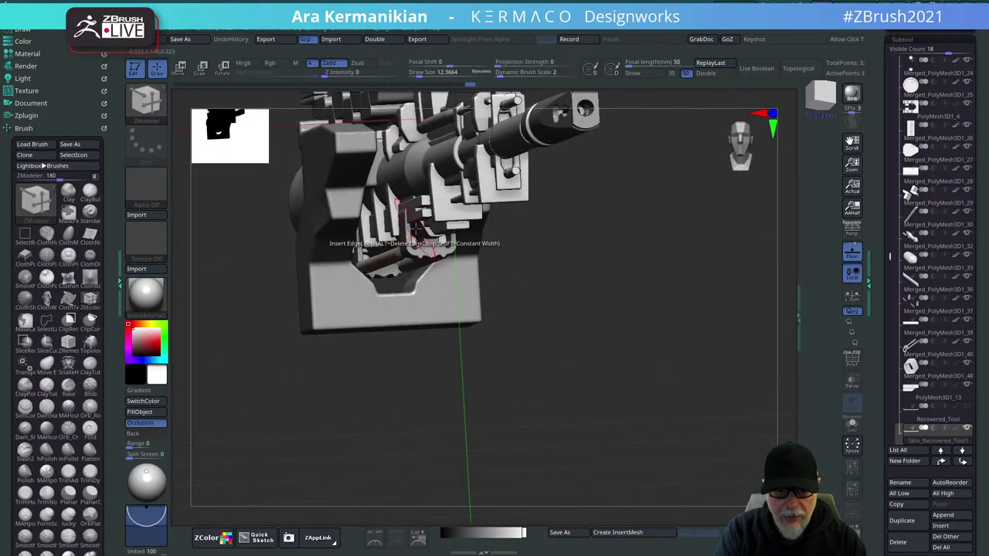
pyautogui.moveTo(646, 317); pyautogui.dragTo(584, 337)
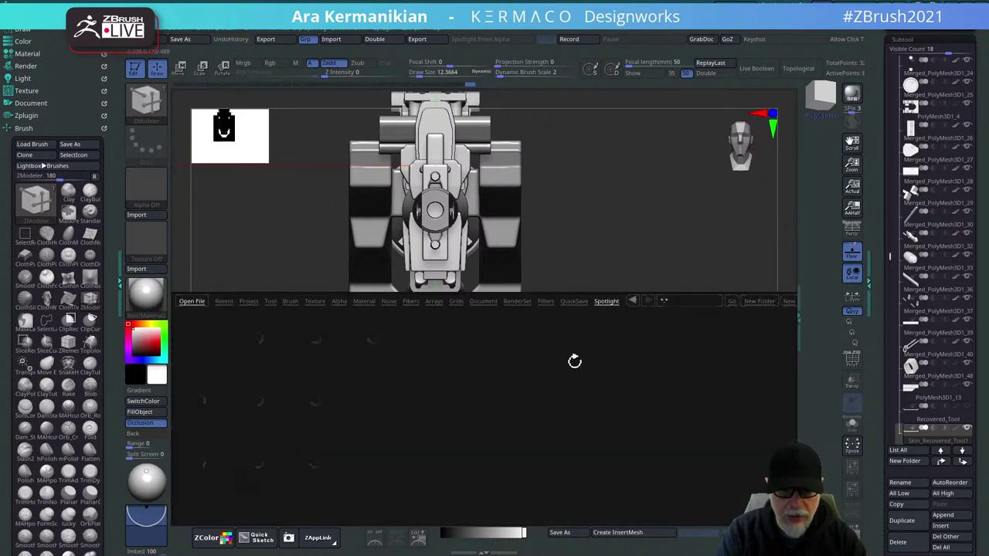
pyautogui.doubleClick(313, 464)
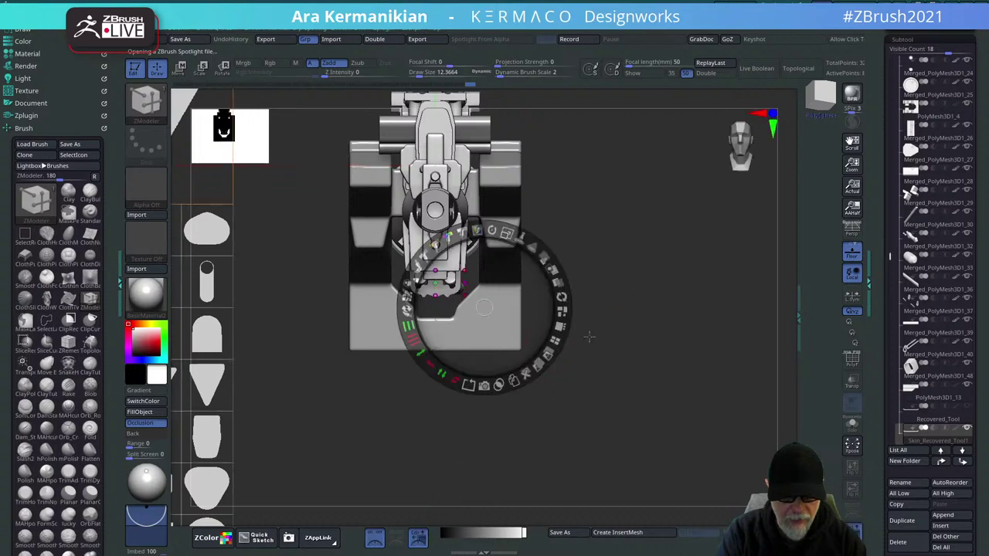
pyautogui.moveTo(506, 231)
pyautogui.keyDown('shift'); pyautogui.mouseDown()
pyautogui.moveTo(438, 232)
pyautogui.moveTo(451, 228)
pyautogui.mouseUp(); pyautogui.keyUp('shift')
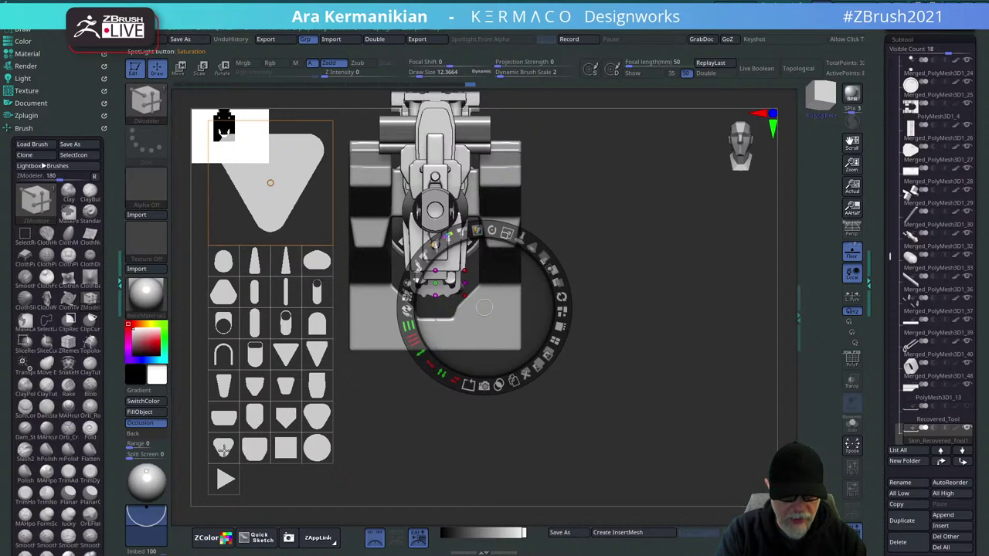
# Pick the narrow tapered shape from the Spotlight set and place it in the empty canvas beside the gun.
pyautogui.click(221, 385)
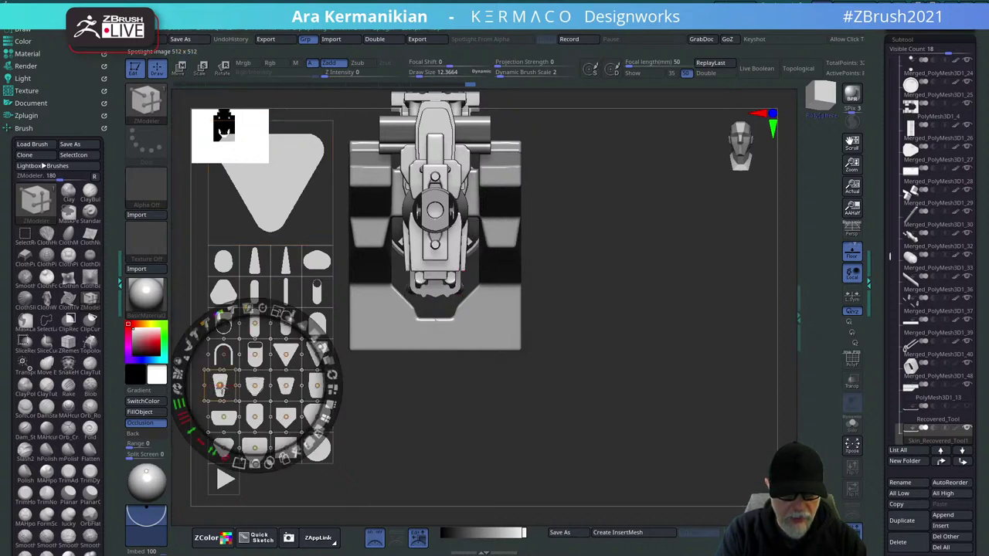
pyautogui.moveTo(222, 385); pyautogui.dragTo(609, 309)
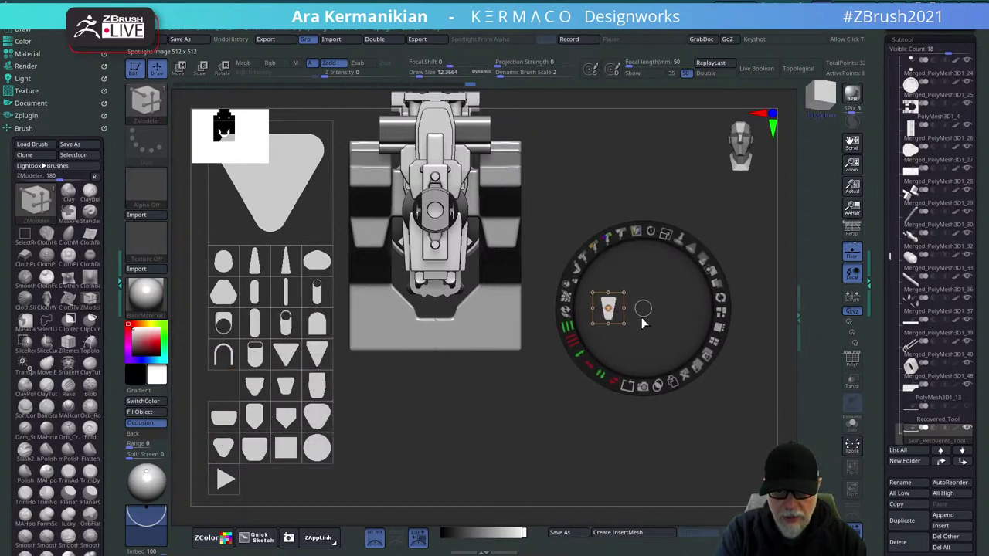
# Create a new subtool from the tapered Spotlight shape with Snapshot3D and hide the Spotlight shapes.
pyautogui.click(438, 292)
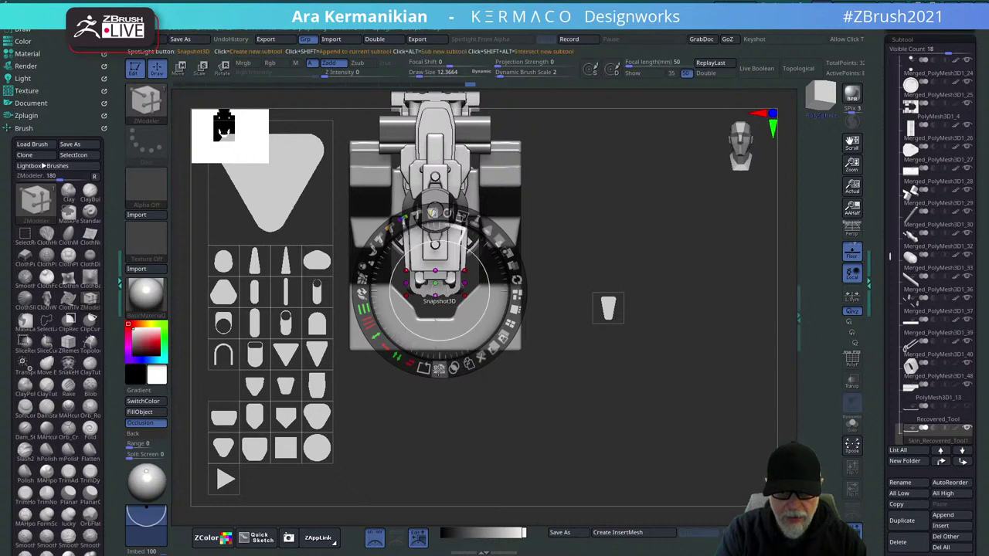
pyautogui.click(684, 331)
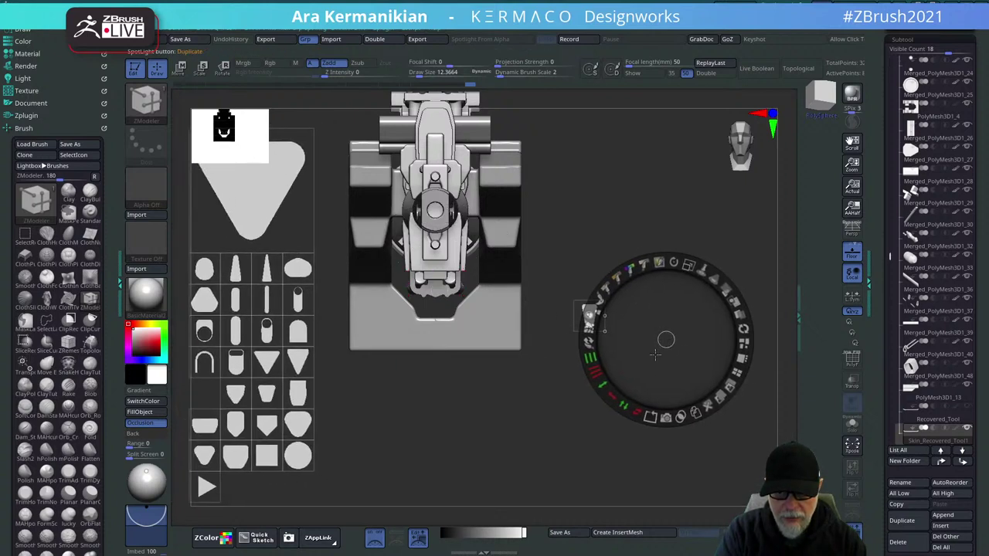
pyautogui.click(589, 317)
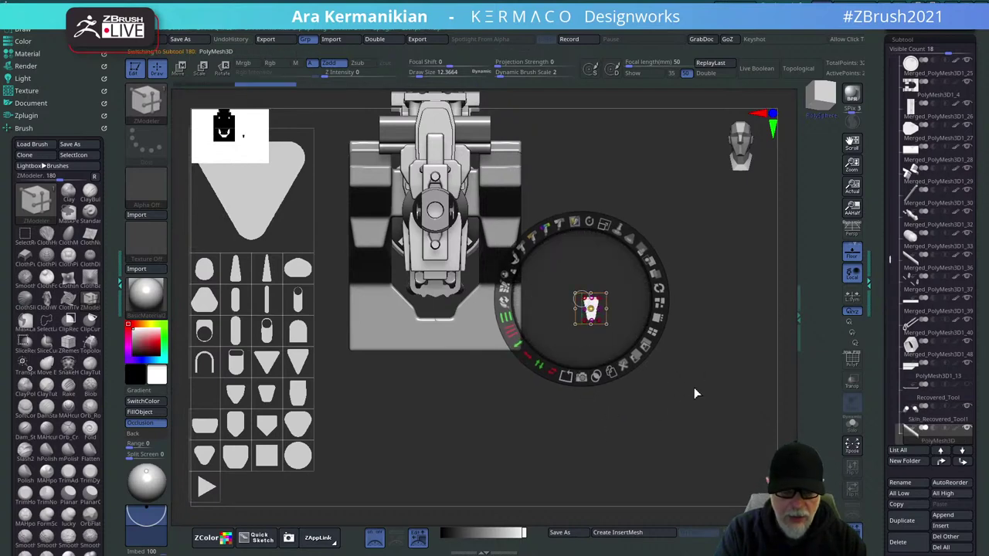
pyautogui.hotkey('shift', 'z')
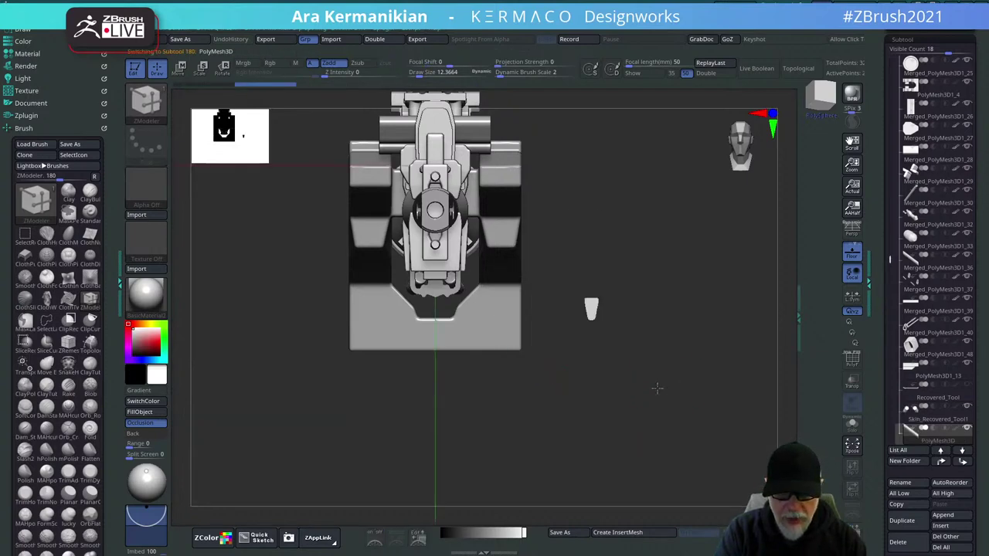
# Scale the extruded tapered shape down along the gun's length into a short block near the front bracket.
pyautogui.moveTo(614, 405); pyautogui.dragTo(532, 355)
pyautogui.press('e')
pyautogui.keyDown('shift'); pyautogui.moveTo(616, 342); pyautogui.dragTo(599, 344); pyautogui.keyUp('shift')
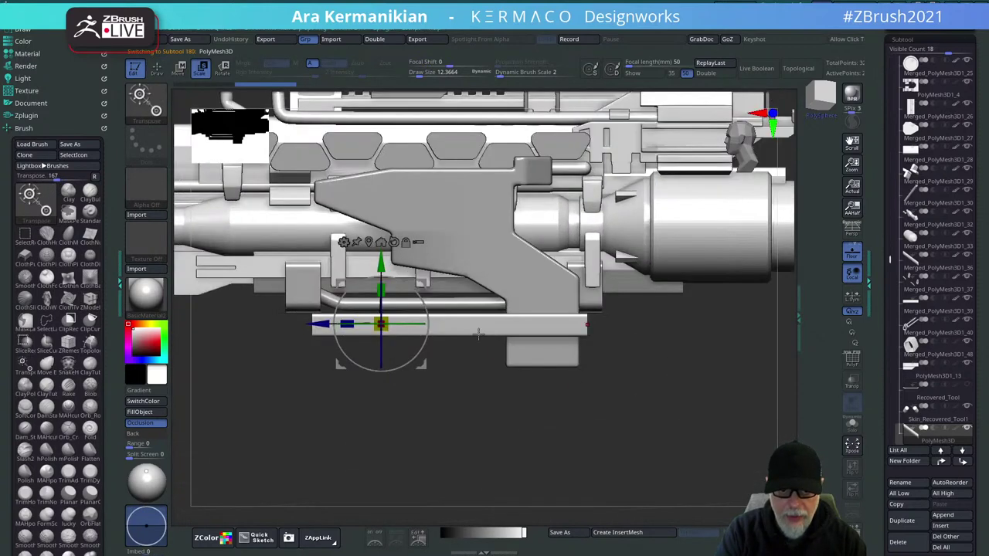
pyautogui.moveTo(350, 323); pyautogui.dragTo(486, 328)
pyautogui.keyDown('alt'); pyautogui.moveTo(432, 448); pyautogui.dragTo(677, 483); pyautogui.keyUp('alt')
pyautogui.click(852, 360)
pyautogui.keyDown('alt'); pyautogui.moveTo(679, 387); pyautogui.dragTo(650, 449); pyautogui.keyUp('alt')
pyautogui.moveTo(422, 288); pyautogui.dragTo(462, 295)
# Move the tapered block sideways about 0.19 to the gun's underside and raise it to the front bracket's height.
pyautogui.moveTo(595, 366); pyautogui.dragTo(721, 355)
pyautogui.keyDown('alt'); pyautogui.moveTo(639, 356); pyautogui.dragTo(781, 346); pyautogui.keyUp('alt')
pyautogui.moveTo(523, 308); pyautogui.dragTo(307, 286)
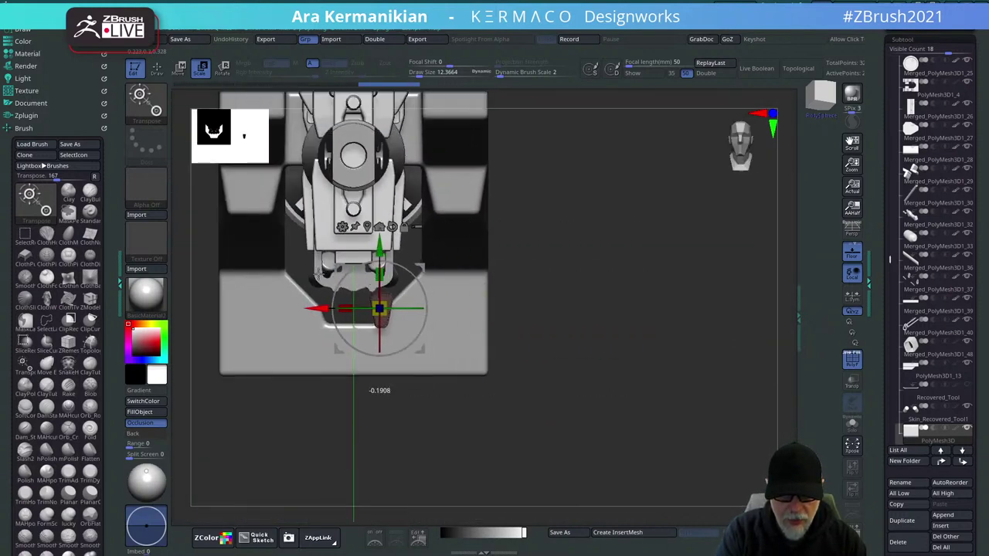
pyautogui.moveTo(373, 246); pyautogui.dragTo(373, 196)
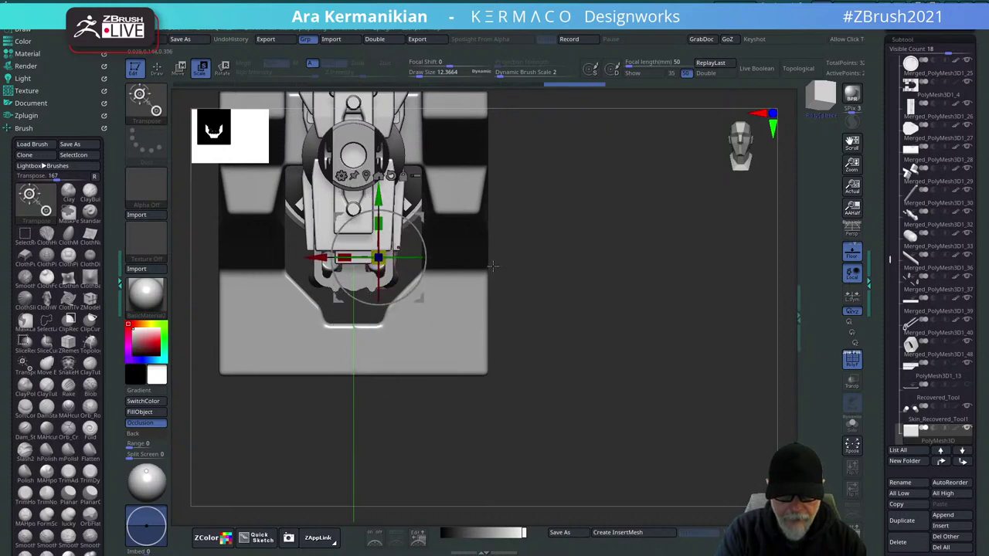
# Fine-tune the tapered block's height and sideways position so it sits over one half of the front bracket.
pyautogui.moveTo(493, 267); pyautogui.dragTo(602, 294)
pyautogui.moveTo(309, 259); pyautogui.dragTo(165, 259)
pyautogui.moveTo(243, 407); pyautogui.dragTo(378, 418)
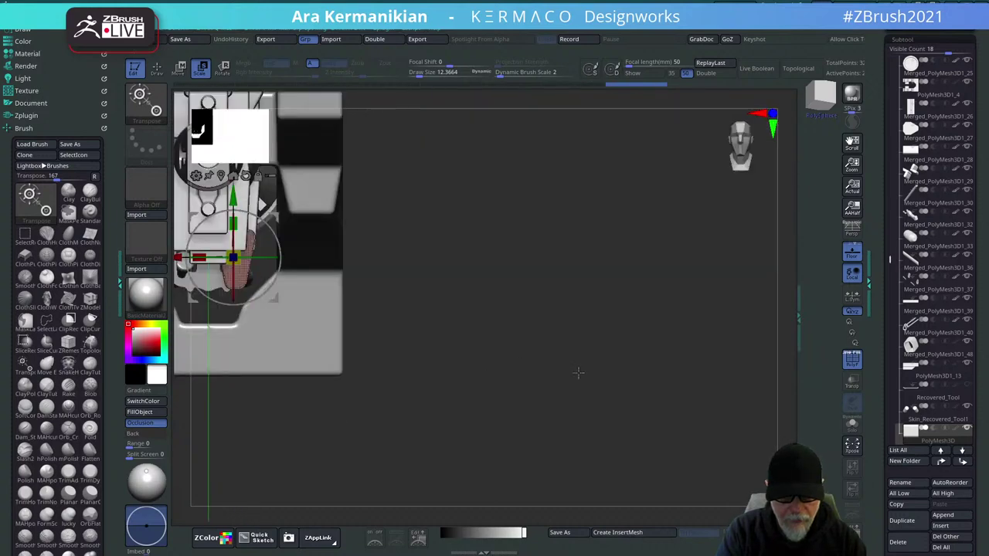
pyautogui.keyDown('alt'); pyautogui.moveTo(578, 373); pyautogui.dragTo(733, 395); pyautogui.keyUp('alt')
pyautogui.moveTo(733, 396); pyautogui.dragTo(729, 409)
pyautogui.moveTo(330, 280); pyautogui.dragTo(323, 280)
pyautogui.moveTo(382, 216); pyautogui.dragTo(373, 209)
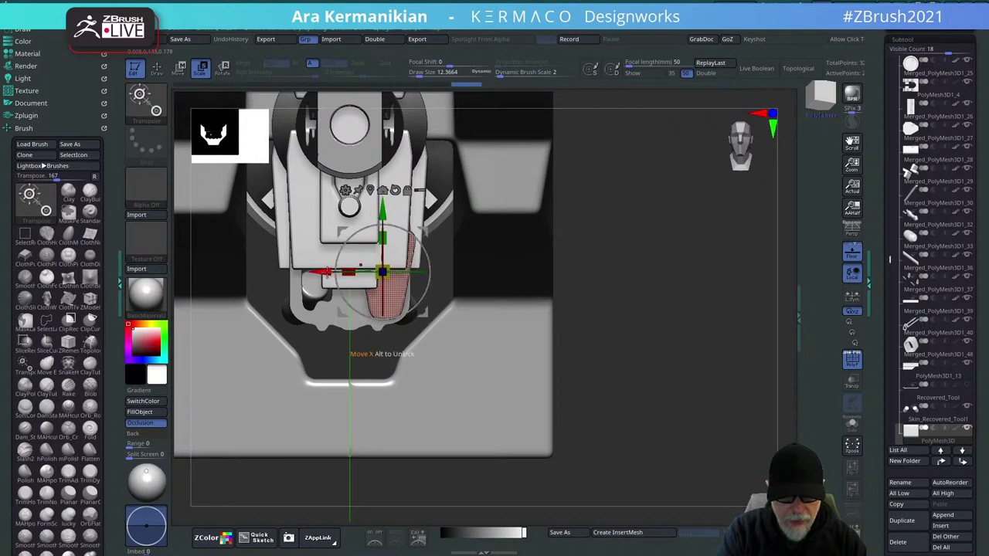
pyautogui.moveTo(325, 272); pyautogui.dragTo(329, 273)
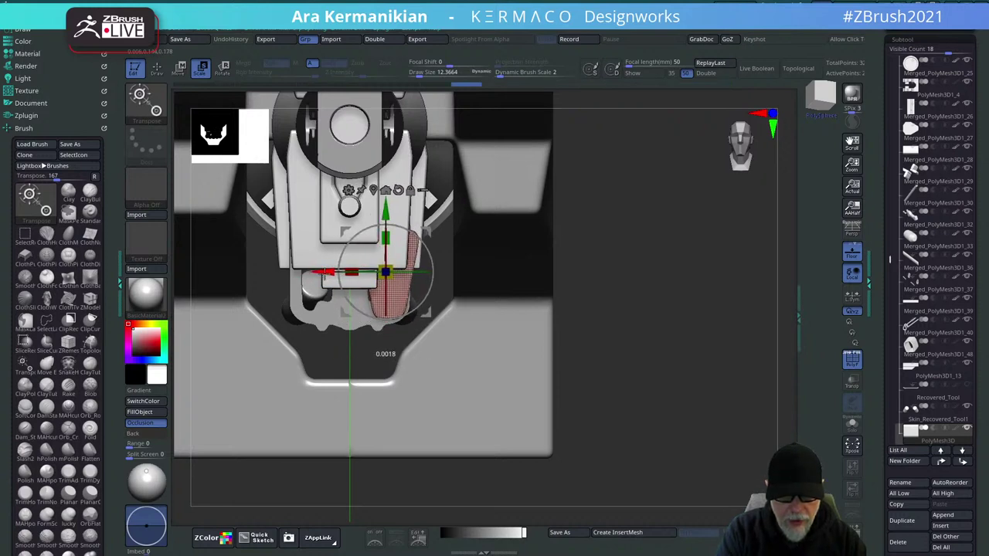
# Nudge the tapered block slightly upward and use Mirror And Weld to add its twin on the bracket's other half.
pyautogui.press('q')
pyautogui.keyDown('alt'); pyautogui.moveTo(716, 357); pyautogui.dragTo(771, 358); pyautogui.keyUp('alt')
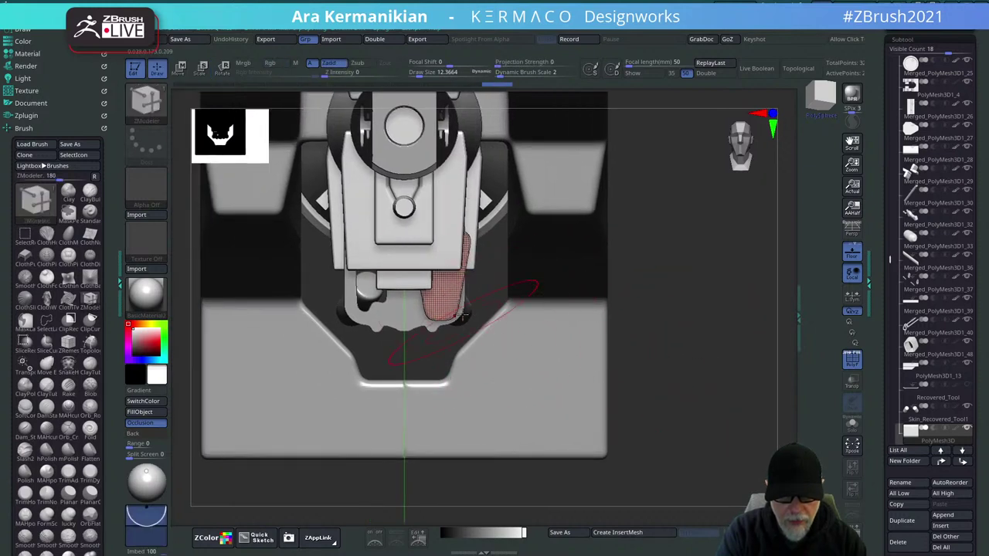
pyautogui.press('w')
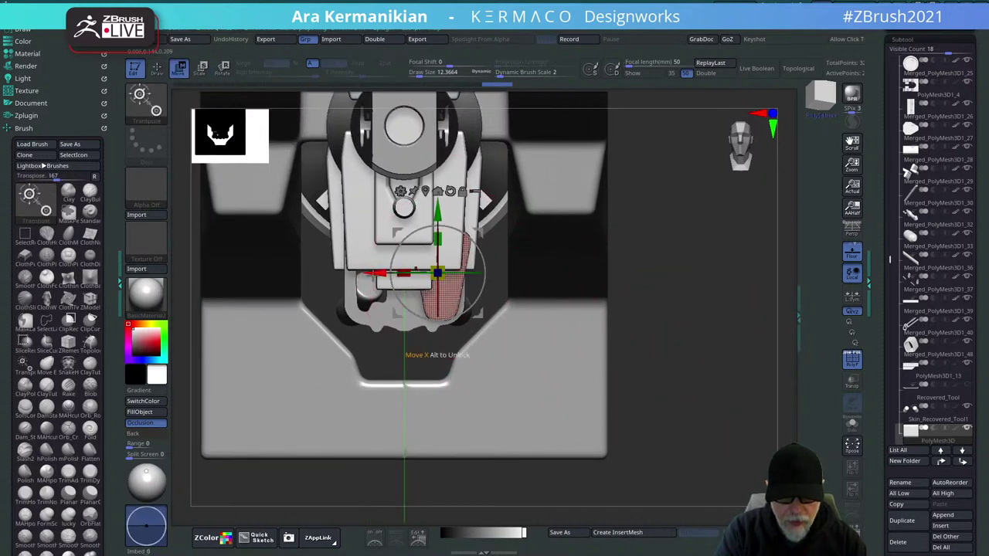
pyautogui.moveTo(443, 211); pyautogui.dragTo(443, 208)
pyautogui.press('space')
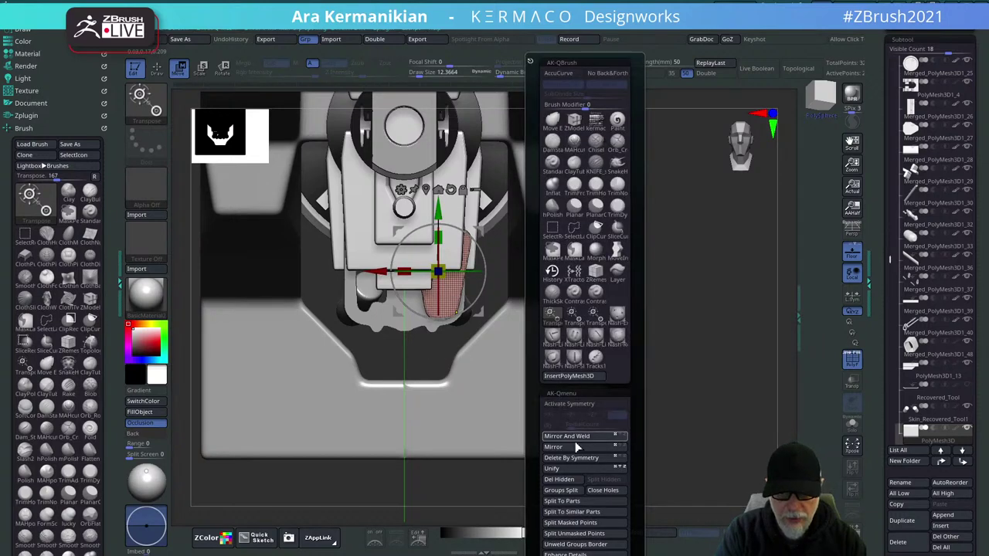
pyautogui.click(566, 436)
# Slide the mirrored pair of blocks slightly rearward along the gun into the front bracket.
pyautogui.moveTo(755, 369); pyautogui.dragTo(511, 403)
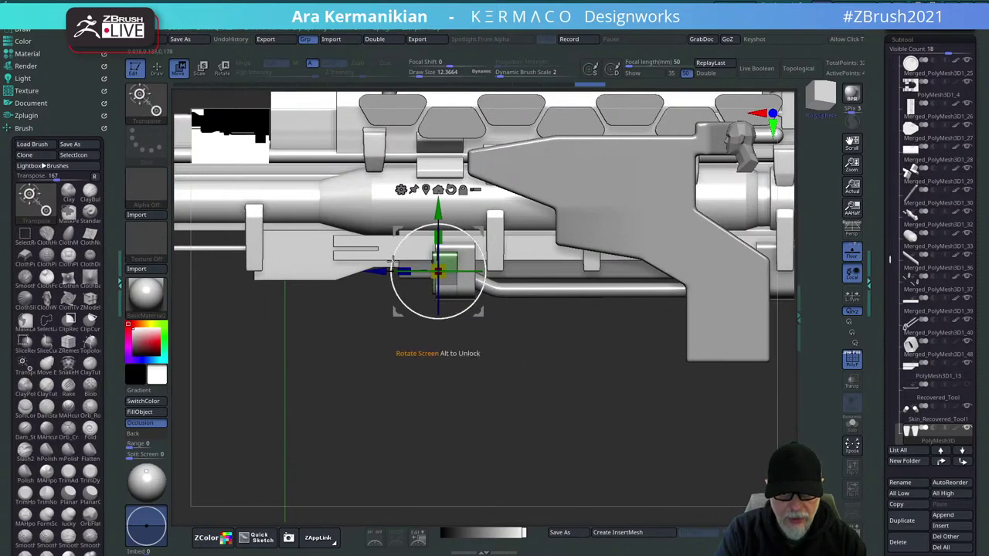
pyautogui.moveTo(404, 271)
pyautogui.mouseDown()
pyautogui.moveTo(368, 273)
pyautogui.moveTo(415, 270)
pyautogui.moveTo(386, 272)
pyautogui.mouseUp()
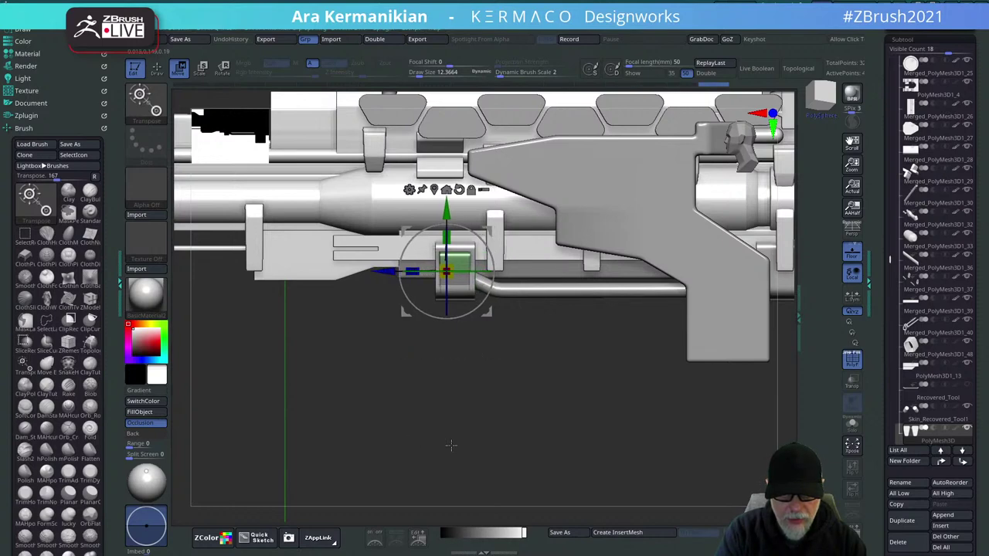
pyautogui.moveTo(453, 448); pyautogui.dragTo(525, 442)
# Activate symmetry and move the mirrored blocks about 0.005 inward toward the gun's centre line.
pyautogui.keyDown('alt'); pyautogui.moveTo(682, 398); pyautogui.dragTo(812, 345); pyautogui.keyUp('alt')
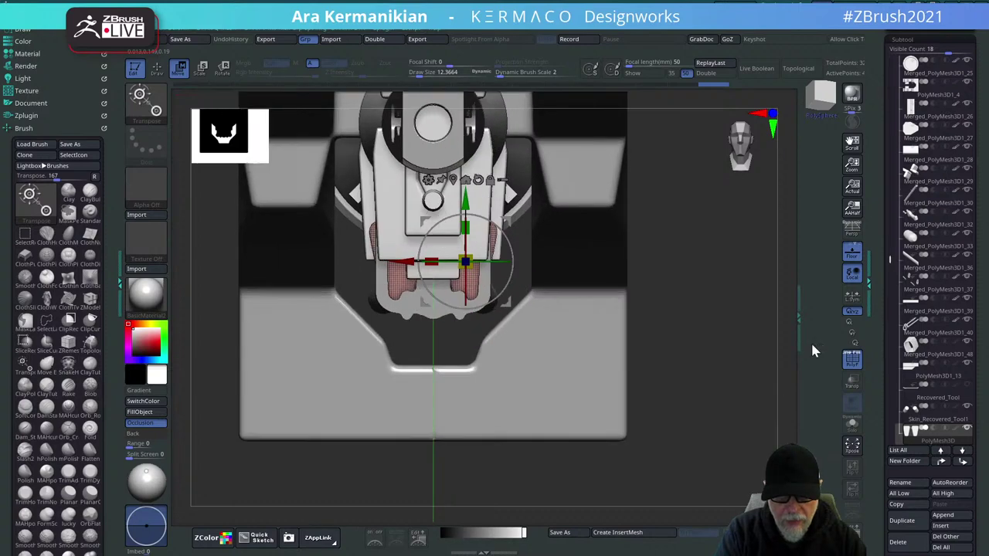
pyautogui.moveTo(743, 311); pyautogui.dragTo(706, 325)
pyautogui.moveTo(401, 262); pyautogui.dragTo(379, 262)
pyautogui.moveTo(387, 433); pyautogui.dragTo(419, 429)
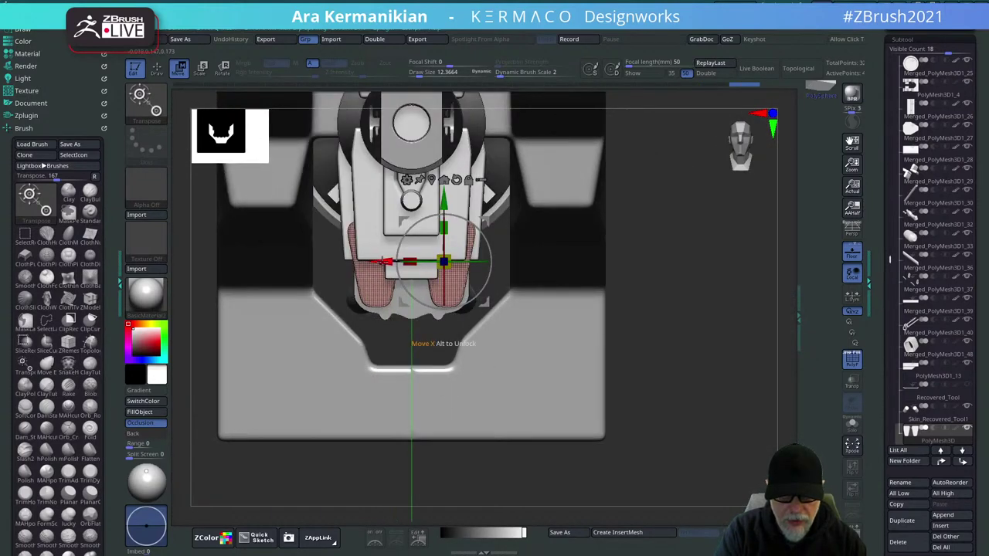
pyautogui.moveTo(383, 261); pyautogui.dragTo(379, 261)
pyautogui.hotkey('ctrl', 'z')
pyautogui.press('space')
pyautogui.click(464, 403)
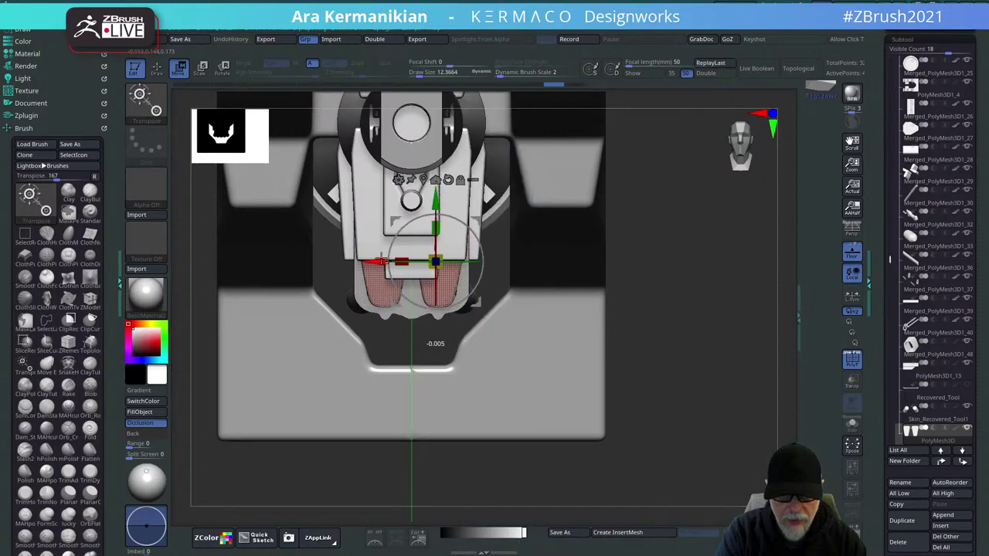
pyautogui.moveTo(382, 261); pyautogui.dragTo(383, 261)
# Shift the block pair about 0.0026 and rotate both blocks symmetrically about 13.7° within the bracket outline.
pyautogui.moveTo(700, 327)
pyautogui.mouseDown()
pyautogui.moveTo(669, 330)
pyautogui.moveTo(681, 331)
pyautogui.mouseUp()
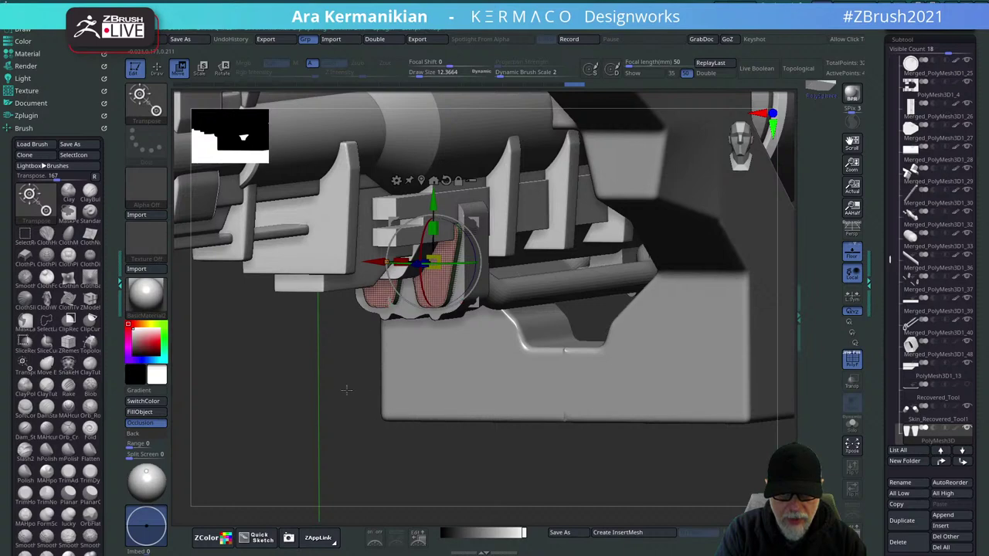
pyautogui.moveTo(346, 390); pyautogui.dragTo(365, 311)
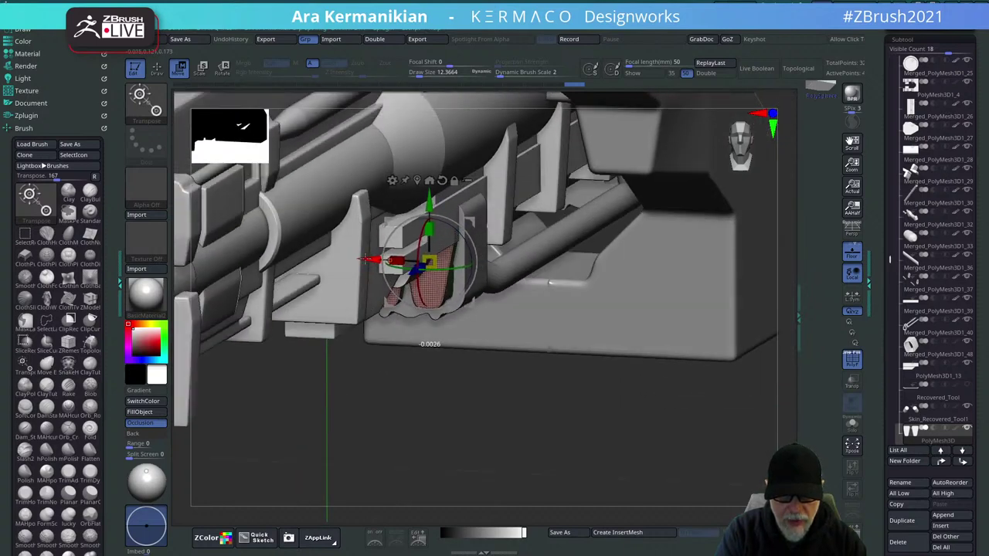
pyautogui.keyDown('shift'); pyautogui.moveTo(511, 424); pyautogui.dragTo(510, 398); pyautogui.keyUp('shift')
pyautogui.moveTo(710, 368); pyautogui.dragTo(669, 351)
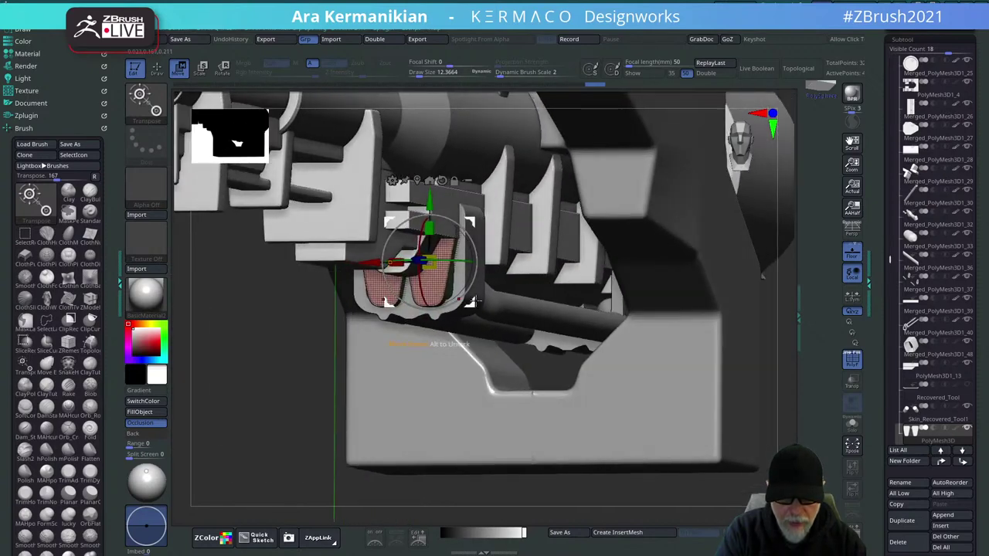
pyautogui.moveTo(467, 291); pyautogui.dragTo(467, 287)
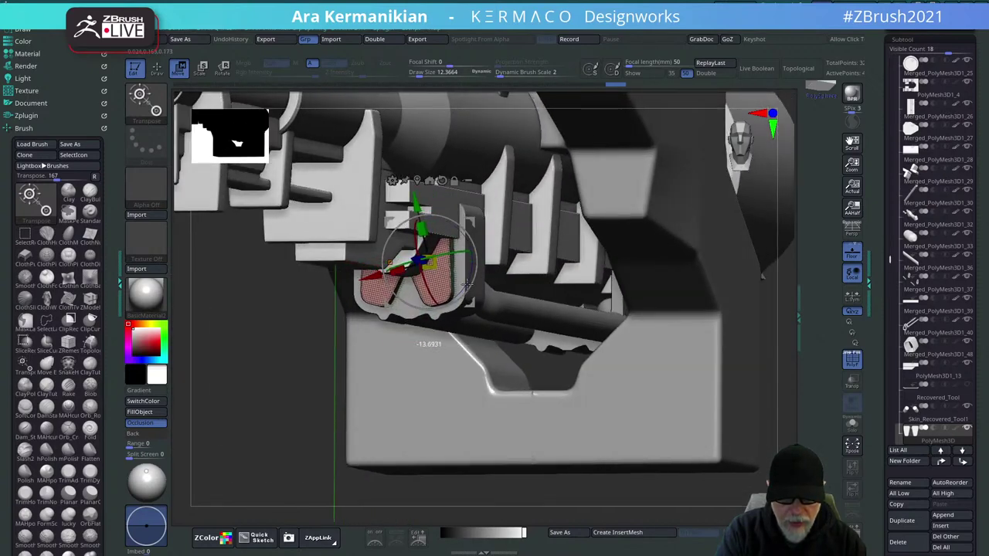
pyautogui.moveTo(798, 324)
pyautogui.mouseDown()
pyautogui.moveTo(704, 322)
pyautogui.moveTo(813, 316)
pyautogui.mouseUp()
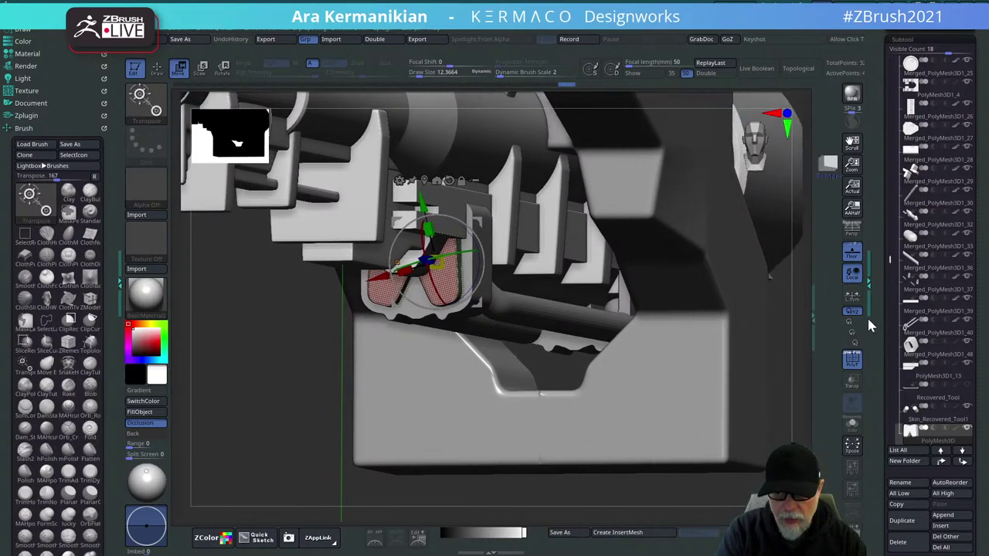
# Hide the wireframe display and duplicate the angled block pair along the gun's length to the rear bracket.
pyautogui.moveTo(585, 493)
pyautogui.mouseDown()
pyautogui.moveTo(665, 475)
pyautogui.moveTo(680, 430)
pyautogui.moveTo(660, 415)
pyautogui.mouseUp()
pyautogui.press('q')
pyautogui.moveTo(694, 377)
pyautogui.keyDown('alt'); pyautogui.mouseDown()
pyautogui.moveTo(717, 369)
pyautogui.moveTo(739, 382)
pyautogui.moveTo(698, 387)
pyautogui.mouseUp(); pyautogui.keyUp('alt')
pyautogui.click(849, 365)
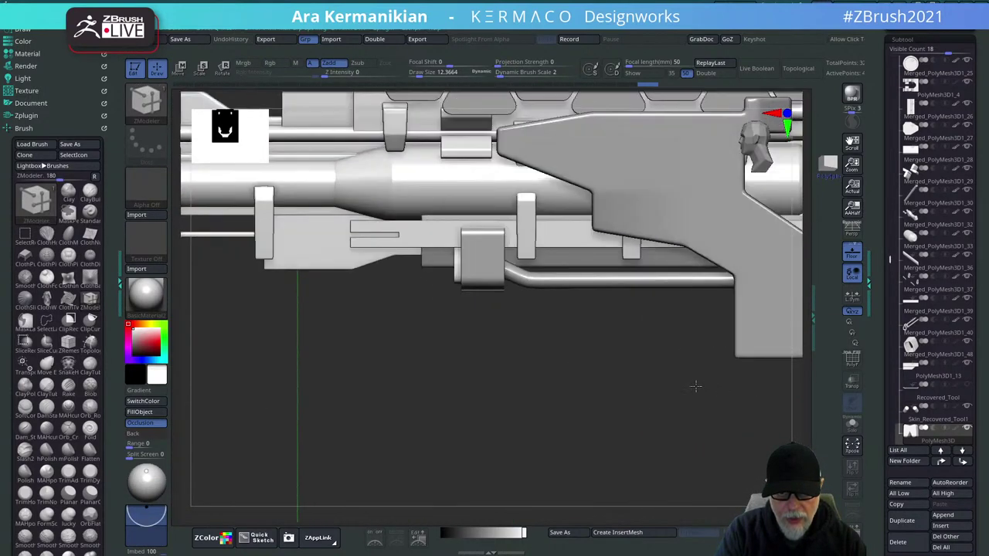
pyautogui.moveTo(598, 399)
pyautogui.keyDown('alt'); pyautogui.mouseDown()
pyautogui.moveTo(337, 412)
pyautogui.moveTo(415, 404)
pyautogui.mouseUp(); pyautogui.keyUp('alt')
pyautogui.press('w')
pyautogui.keyDown('ctrl'); pyautogui.moveTo(220, 278); pyautogui.dragTo(590, 306); pyautogui.keyUp('ctrl')
pyautogui.moveTo(692, 429); pyautogui.dragTo(592, 437)
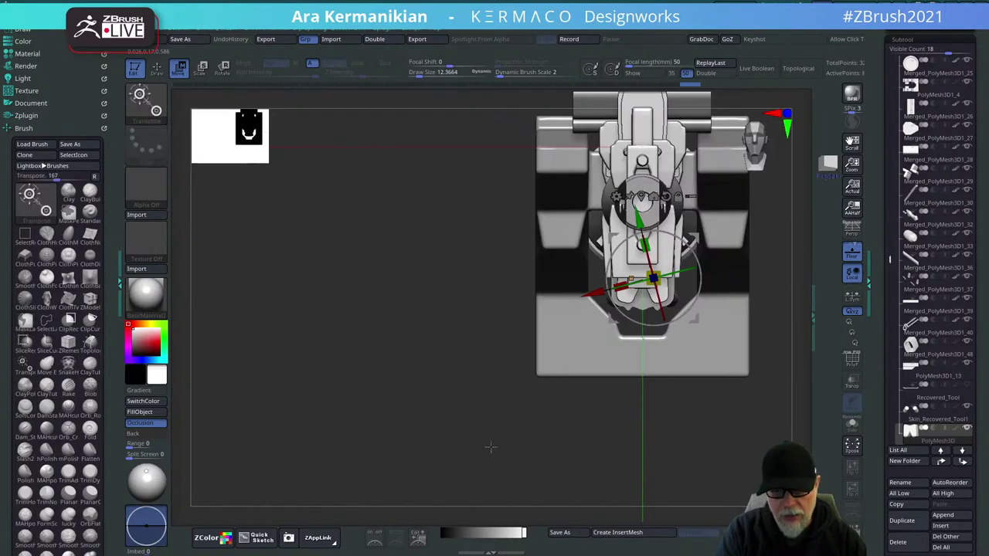
pyautogui.keyDown('alt'); pyautogui.moveTo(492, 446); pyautogui.dragTo(506, 370); pyautogui.keyUp('alt')
# Return to the full side view of the gun and save the project with QuickSave.
pyautogui.press('q')
pyautogui.moveTo(709, 369)
pyautogui.keyDown('alt'); pyautogui.mouseDown()
pyautogui.moveTo(684, 377)
pyautogui.moveTo(706, 351)
pyautogui.moveTo(724, 386)
pyautogui.moveTo(691, 378)
pyautogui.moveTo(706, 396)
pyautogui.moveTo(689, 386)
pyautogui.moveTo(715, 375)
pyautogui.mouseUp(); pyautogui.keyUp('alt')
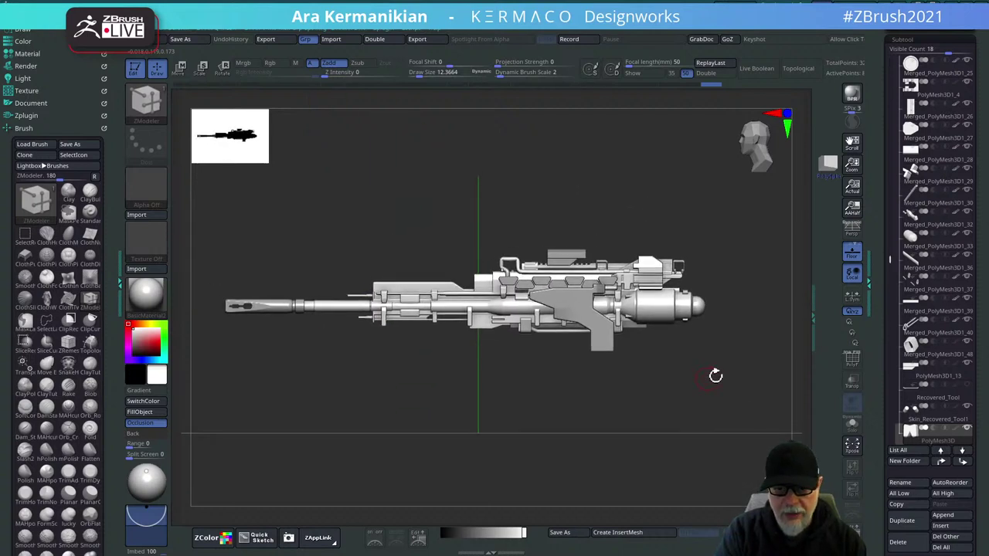
pyautogui.hotkey('ctrl', 's')
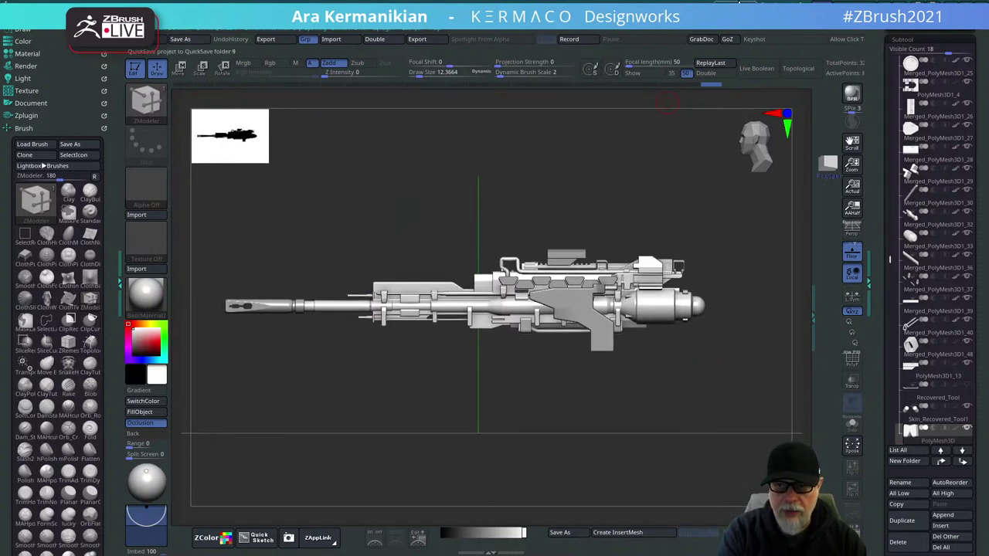
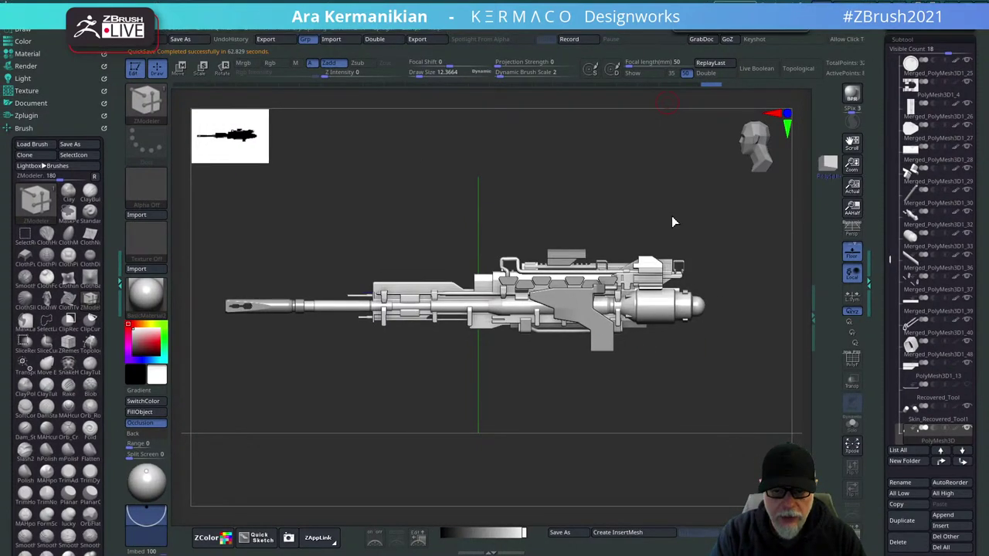
# Append a PolyMesh3D star to the gun as a new subtool and locate its entry in the subtool list.
pyautogui.moveTo(671, 217); pyautogui.dragTo(695, 230)
pyautogui.moveTo(744, 389)
pyautogui.keyDown('alt'); pyautogui.mouseDown()
pyautogui.moveTo(715, 379)
pyautogui.moveTo(729, 390)
pyautogui.mouseUp(); pyautogui.keyUp('alt')
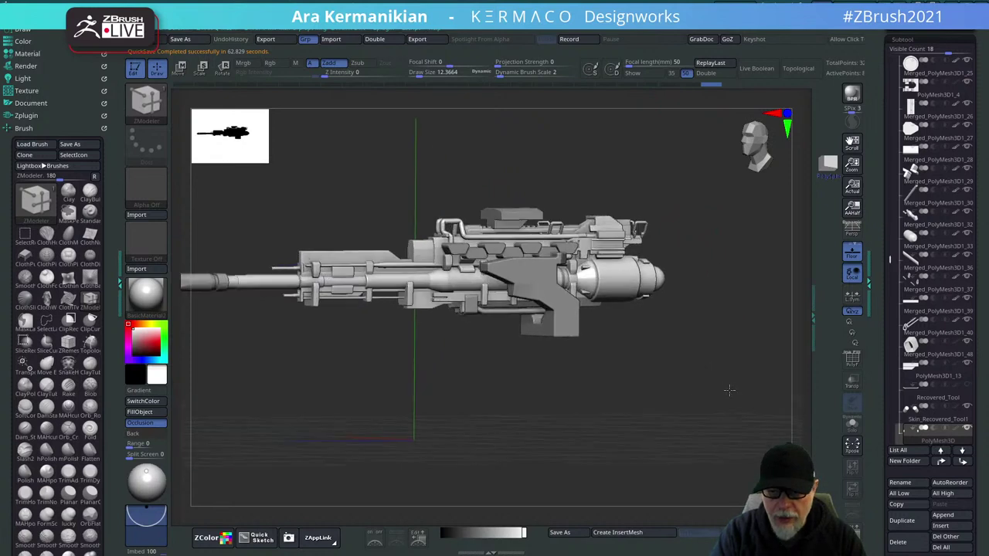
pyautogui.moveTo(890, 259); pyautogui.dragTo(892, 298)
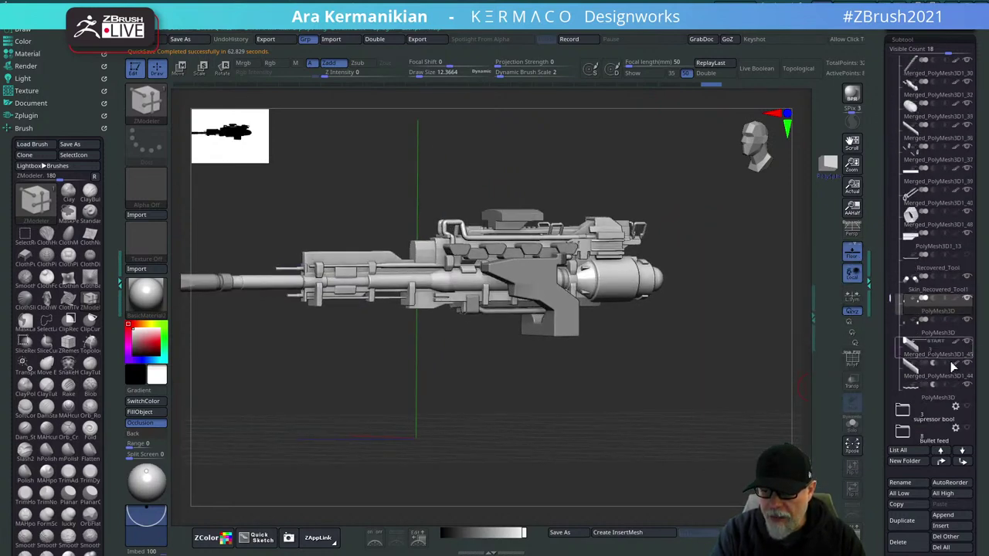
pyautogui.click(944, 515)
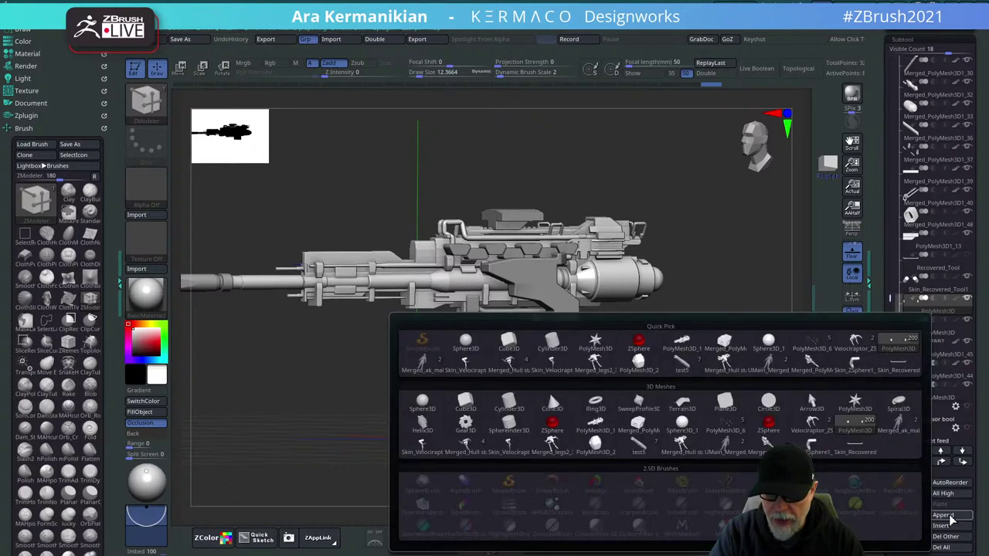
pyautogui.click(856, 405)
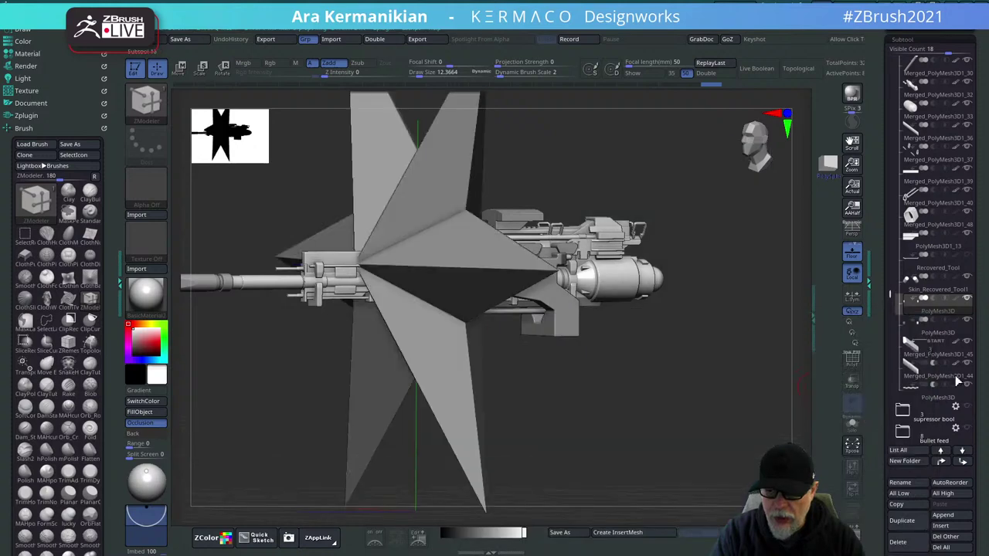
pyautogui.moveTo(890, 293); pyautogui.dragTo(902, 384)
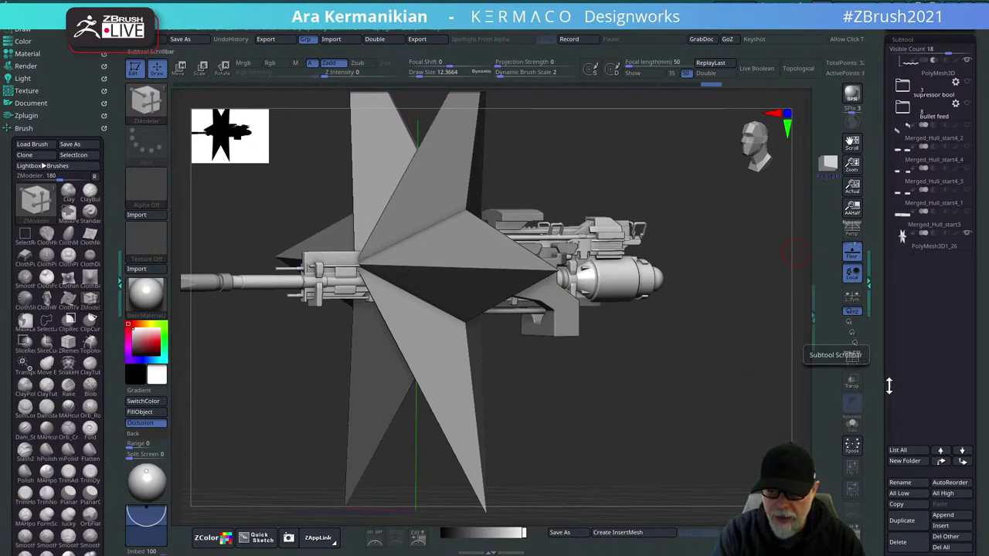
pyautogui.moveTo(885, 385); pyautogui.dragTo(879, 304)
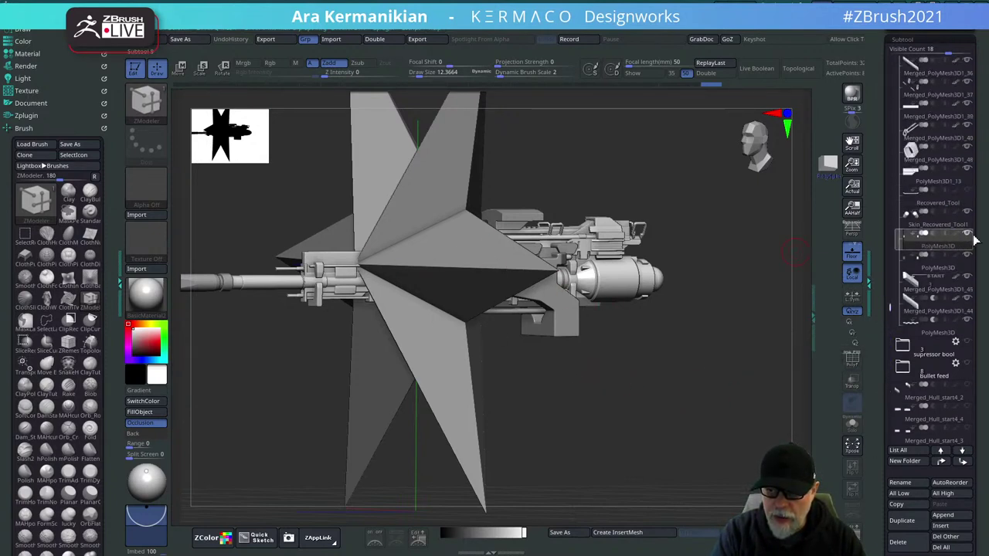
pyautogui.moveTo(939, 252)
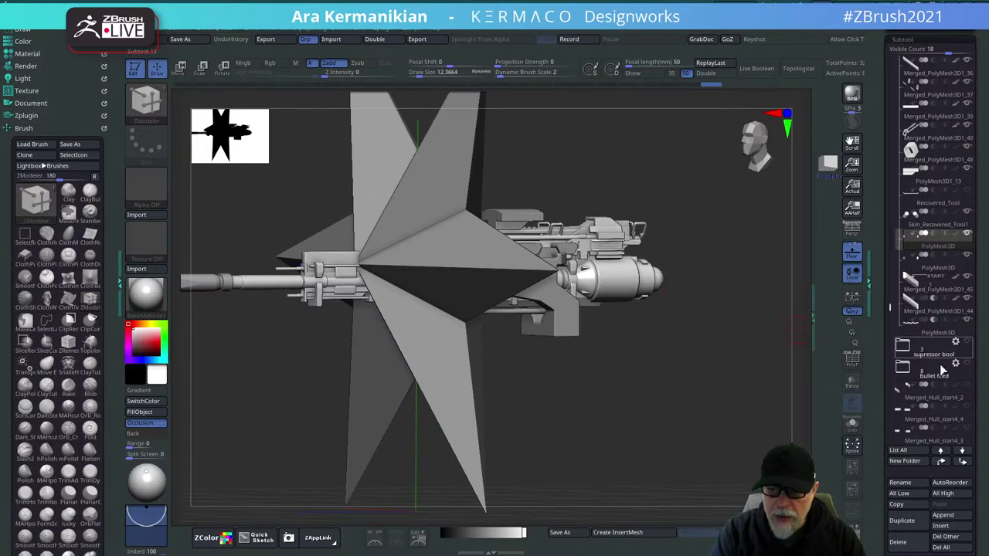
# Delete the appended PolyMesh3D star subtool at the end of the subtool list.
pyautogui.moveTo(884, 316); pyautogui.dragTo(872, 377)
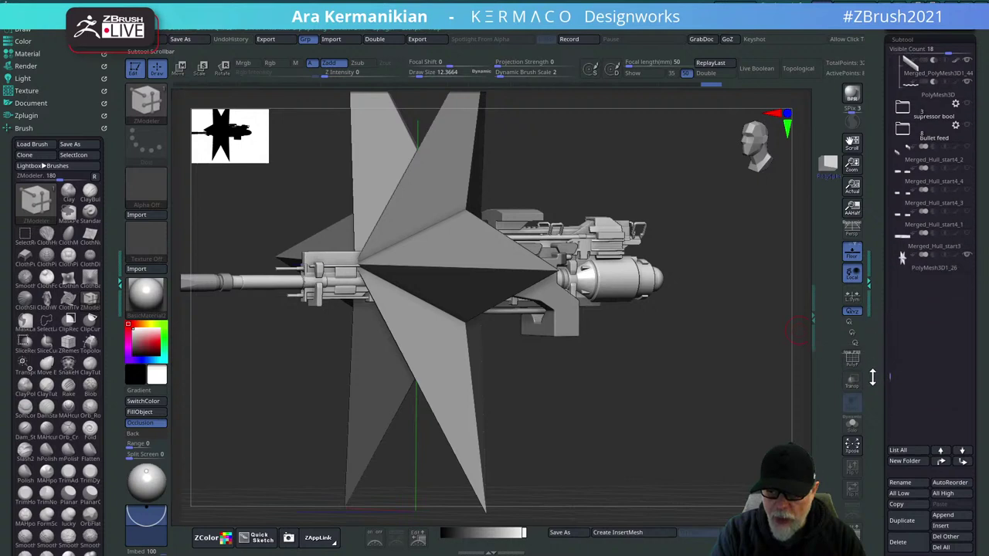
pyautogui.click(932, 272)
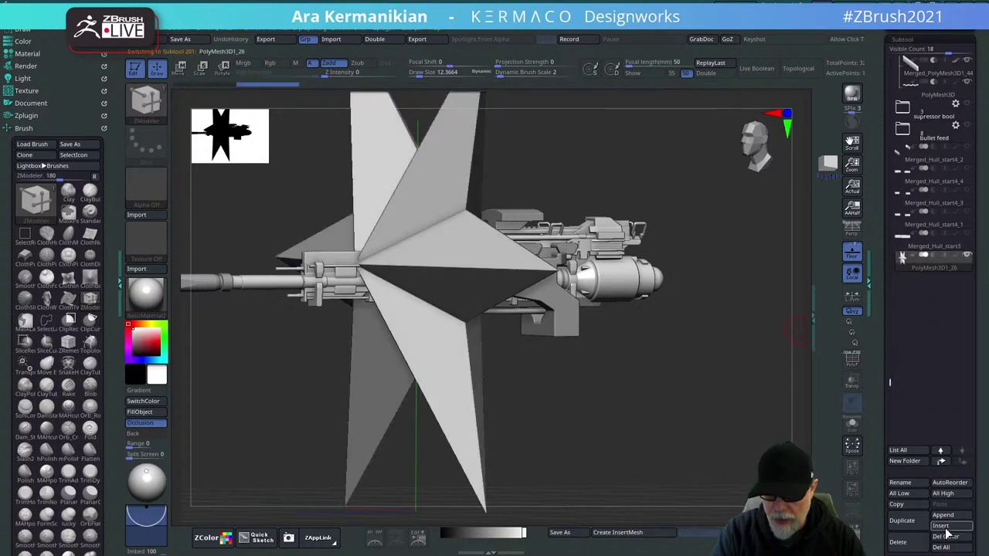
pyautogui.click(899, 544)
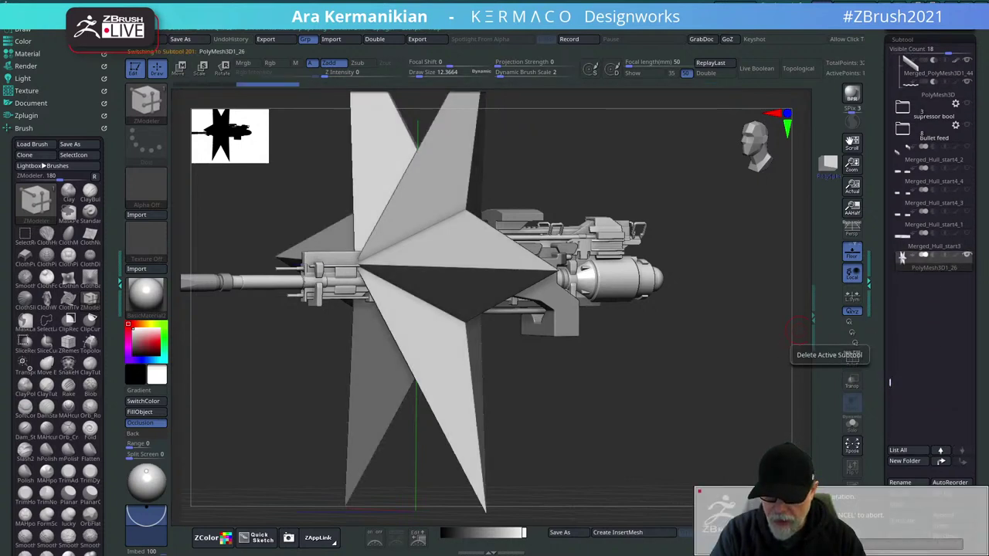
pyautogui.click(899, 544)
# Make the Recovered_Tool subtool active and check its pipe under the gun from the side.
pyautogui.moveTo(892, 389); pyautogui.dragTo(893, 283)
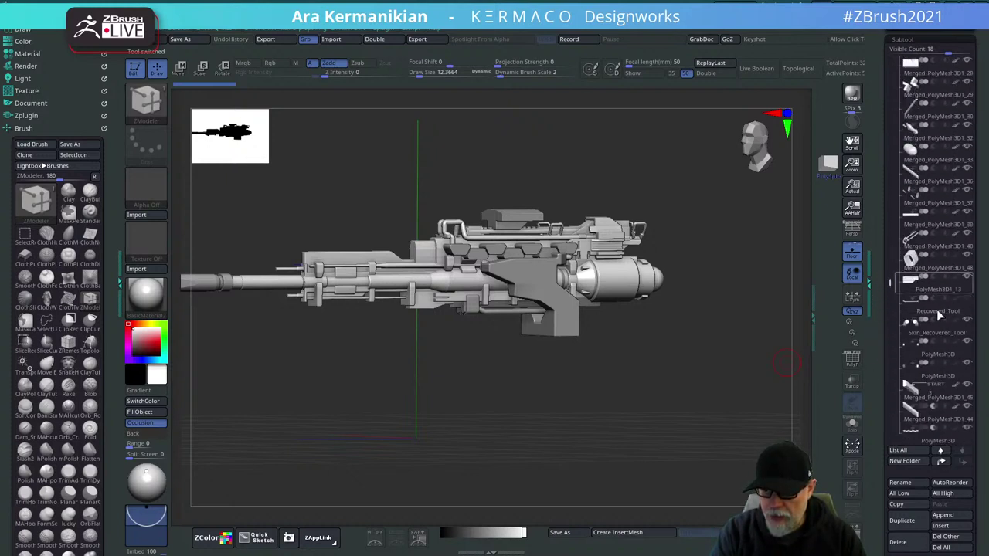
pyautogui.moveTo(890, 284); pyautogui.dragTo(891, 317)
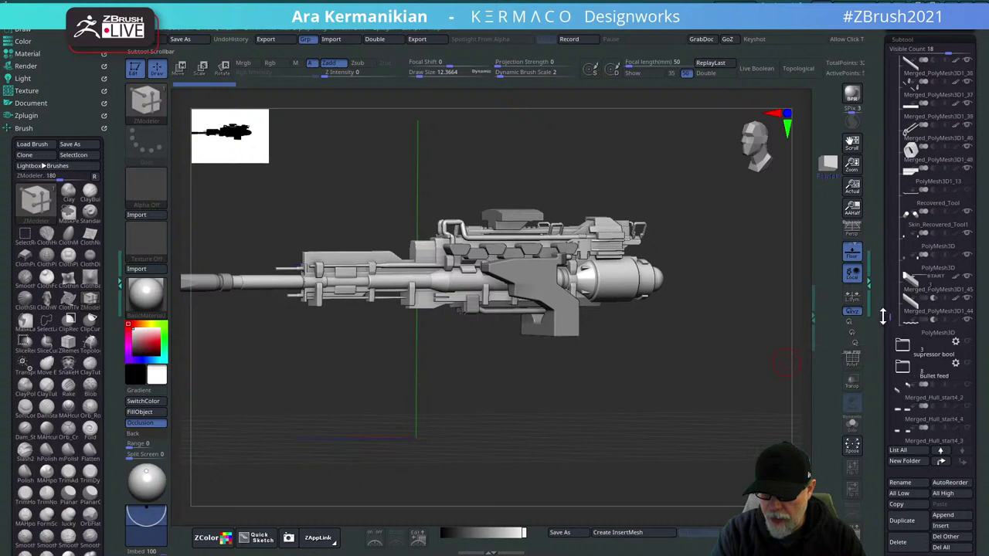
pyautogui.click(932, 199)
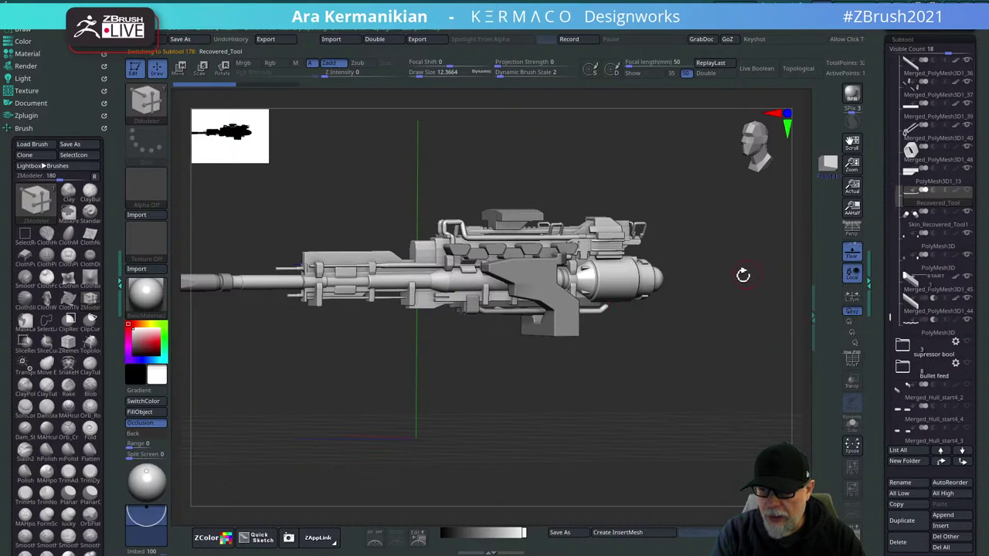
pyautogui.moveTo(742, 275); pyautogui.dragTo(781, 260)
pyautogui.moveTo(964, 264)
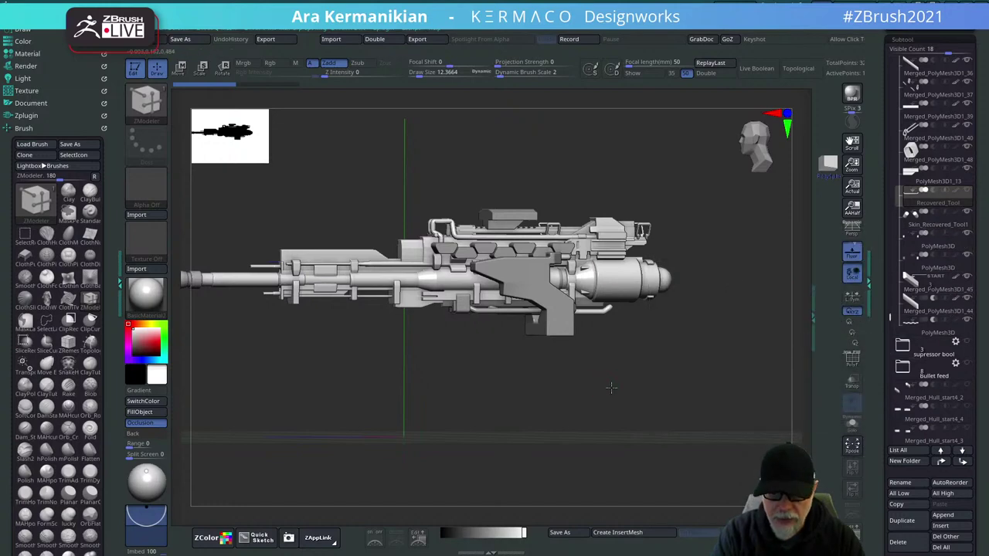
pyautogui.moveTo(617, 418); pyautogui.dragTo(666, 385)
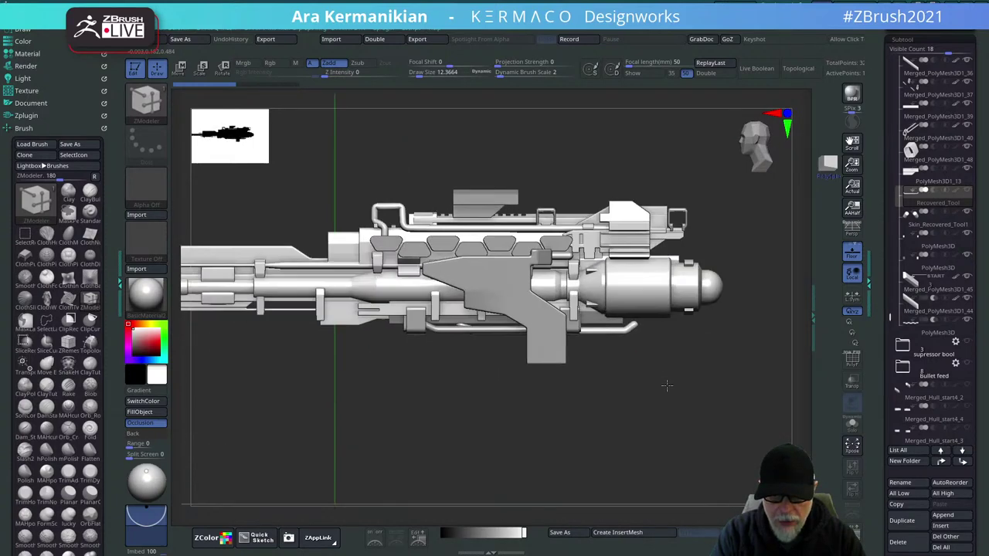
# Make the lower pipe subtool Skin_Recovered_Tool1 active and show its wireframe and polygroups.
pyautogui.moveTo(968, 193)
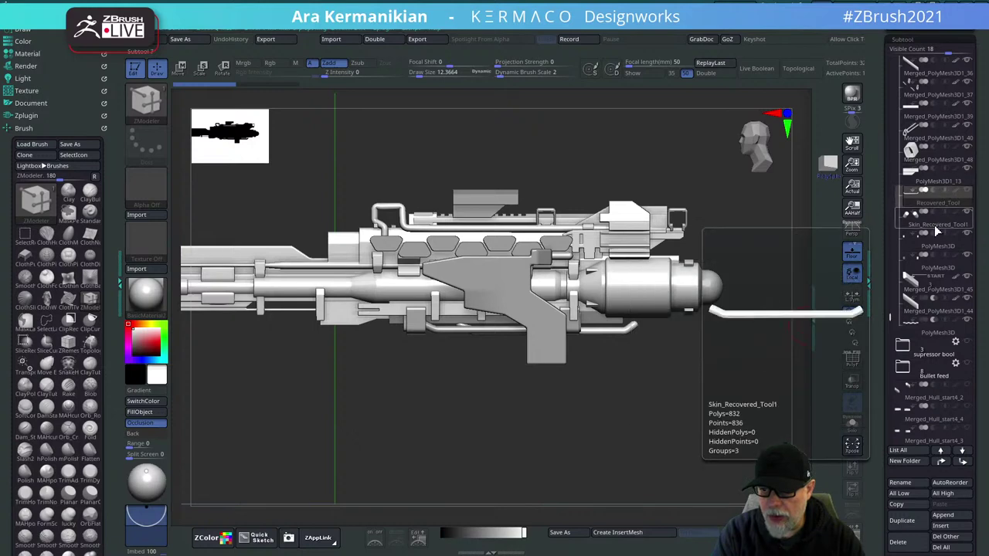
pyautogui.click(904, 230)
pyautogui.moveTo(614, 398); pyautogui.dragTo(486, 340)
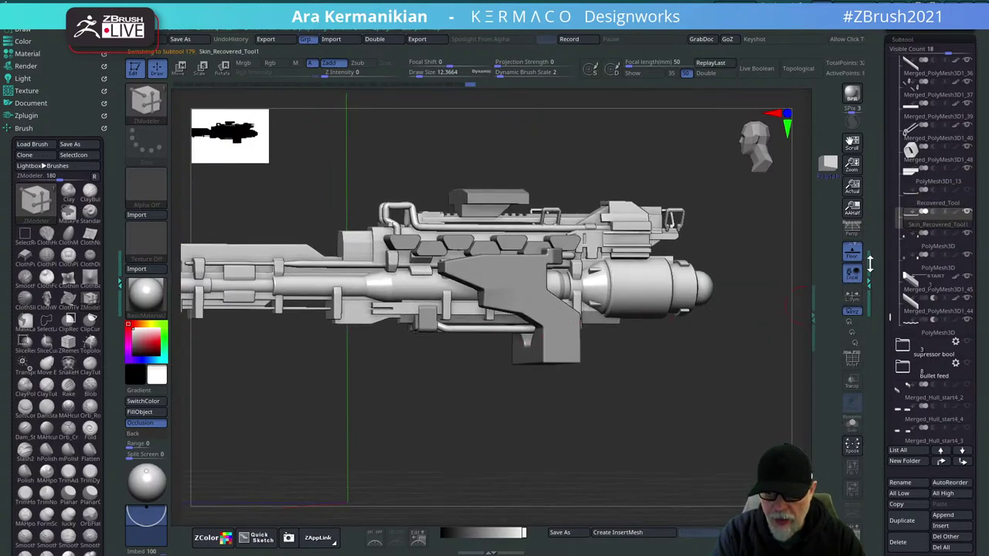
pyautogui.click(853, 361)
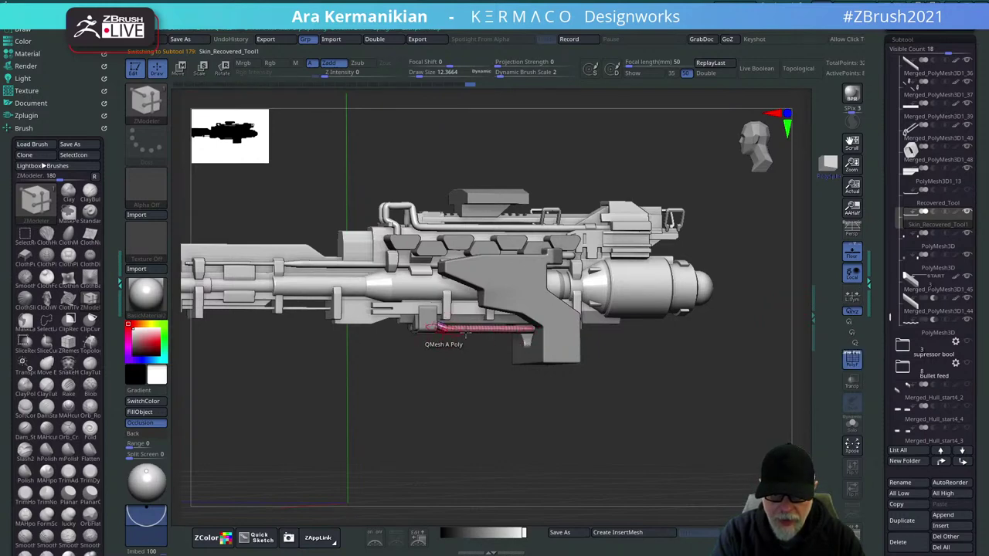
pyautogui.keyDown('alt'); pyautogui.moveTo(691, 388); pyautogui.dragTo(777, 374); pyautogui.keyUp('alt')
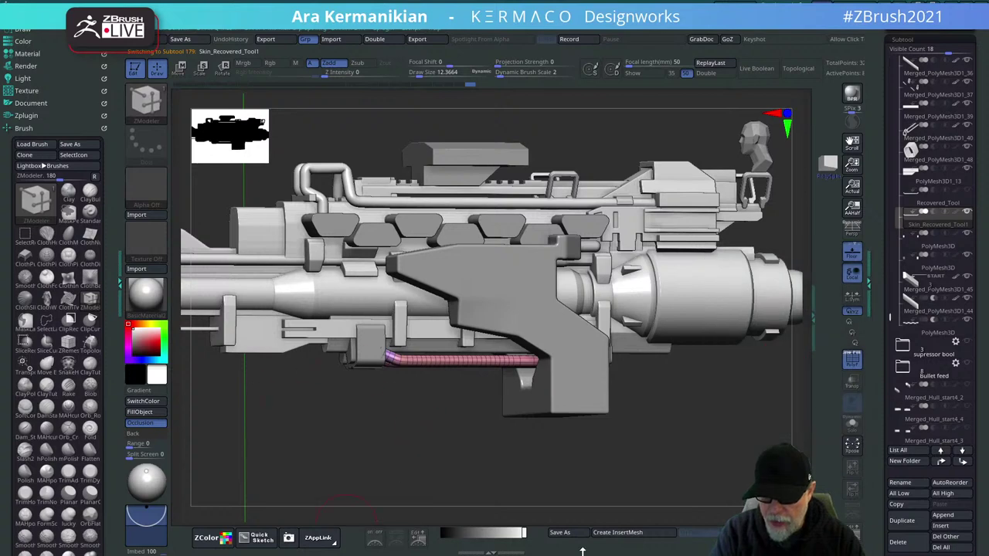
# Insert a PolyMesh3D star as a subtool directly below Skin_Recovered_Tool1 and compare its place with the end of the list.
pyautogui.click(940, 525)
pyautogui.click(832, 408)
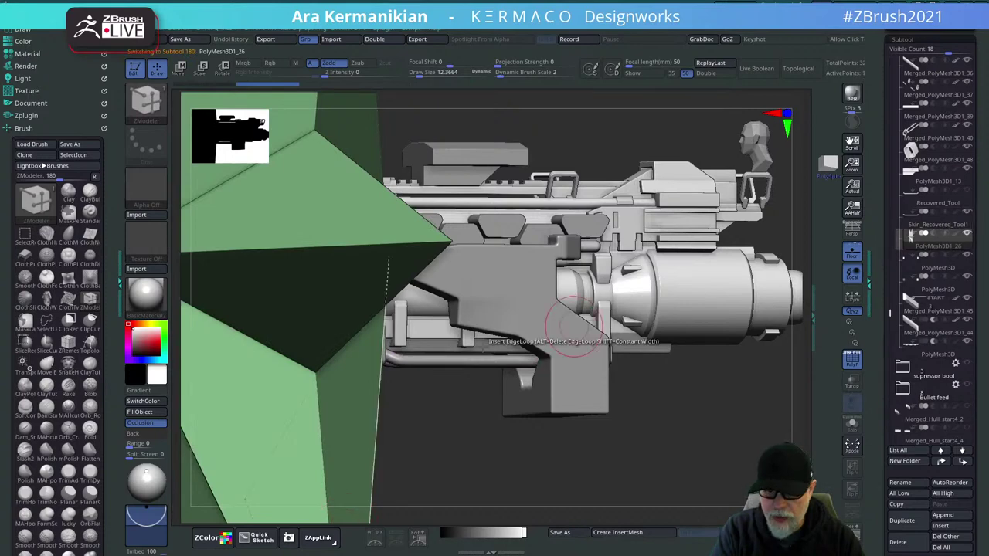
pyautogui.press('f')
pyautogui.moveTo(431, 328); pyautogui.dragTo(433, 318)
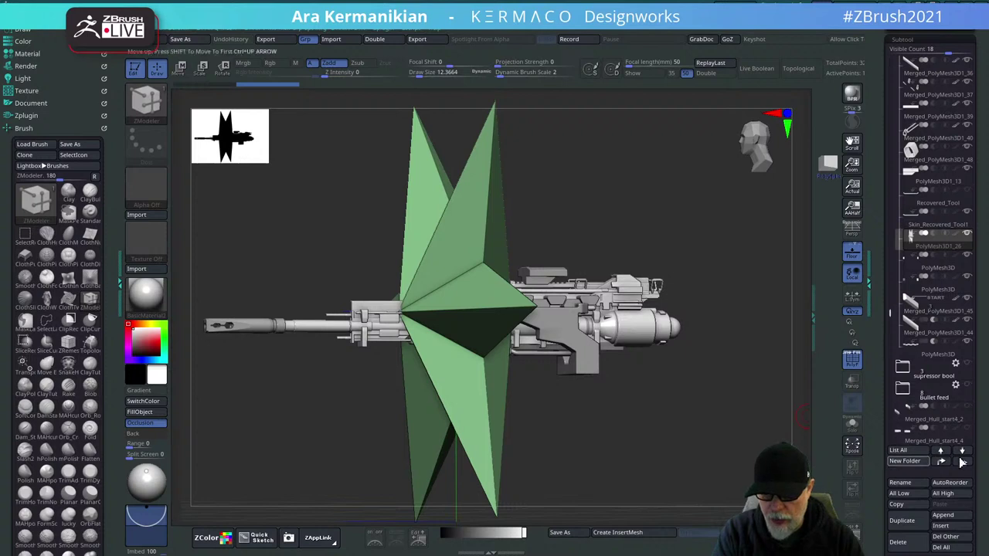
pyautogui.scroll(-5, 886, 370)
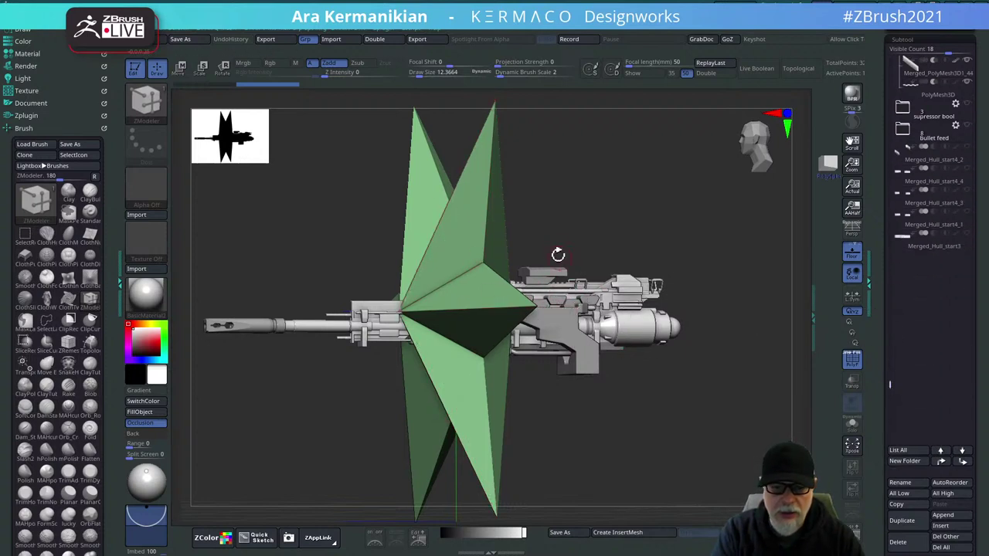
# Delete the star subtool inserted below Skin_Recovered_Tool1.
pyautogui.moveTo(889, 384); pyautogui.dragTo(896, 301)
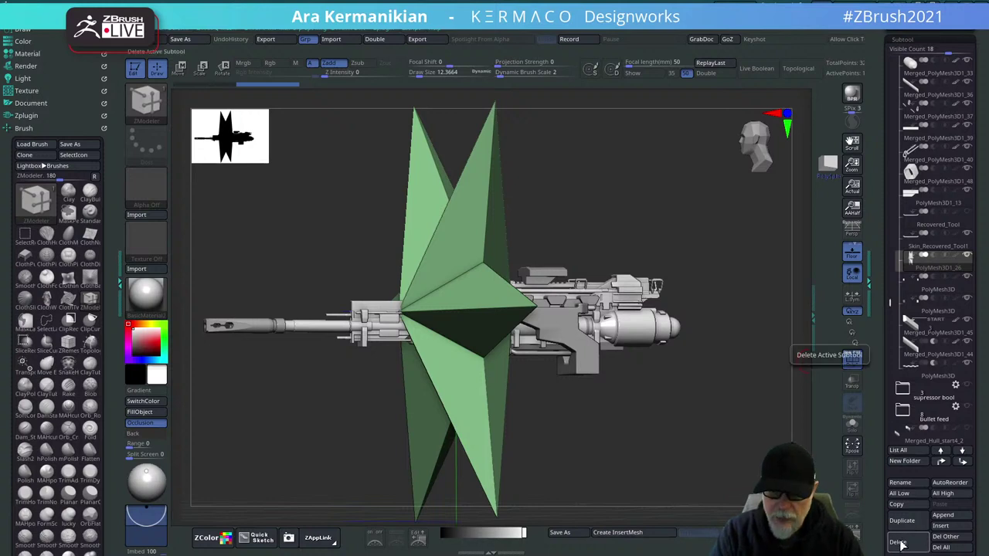
pyautogui.moveTo(658, 424); pyautogui.dragTo(802, 448)
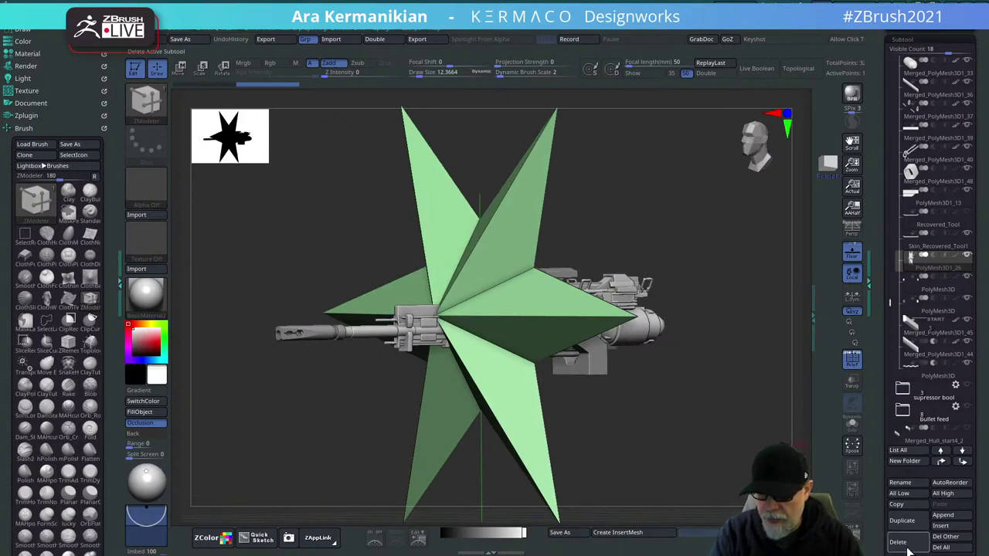
pyautogui.click(910, 543)
pyautogui.click(838, 545)
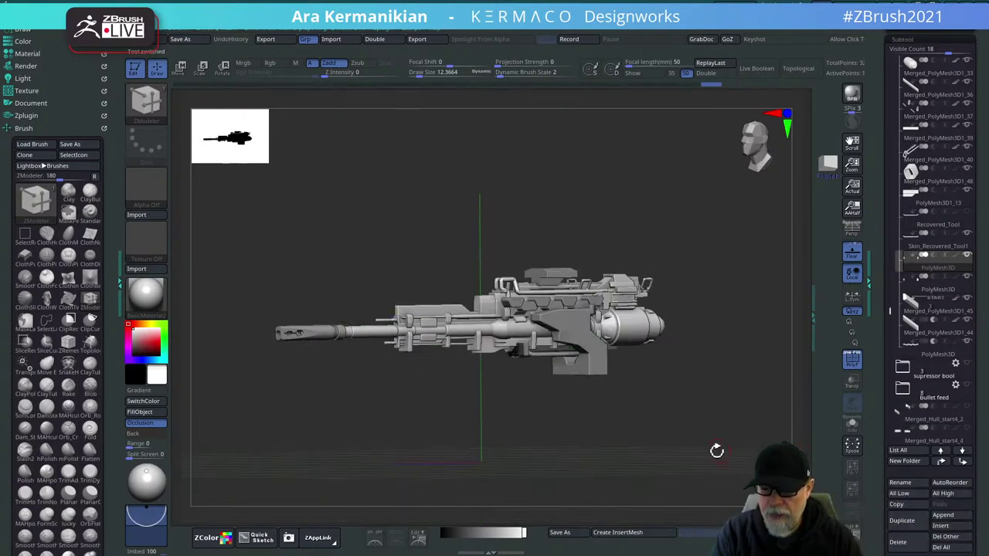
# Examine the gun from several angles and inspect the wireframe of the scope-like block on top, PolyMesh3D1_13.
pyautogui.moveTo(733, 452)
pyautogui.mouseDown()
pyautogui.moveTo(702, 448)
pyautogui.moveTo(719, 376)
pyautogui.moveTo(678, 381)
pyautogui.moveTo(684, 415)
pyautogui.moveTo(634, 373)
pyautogui.mouseUp()
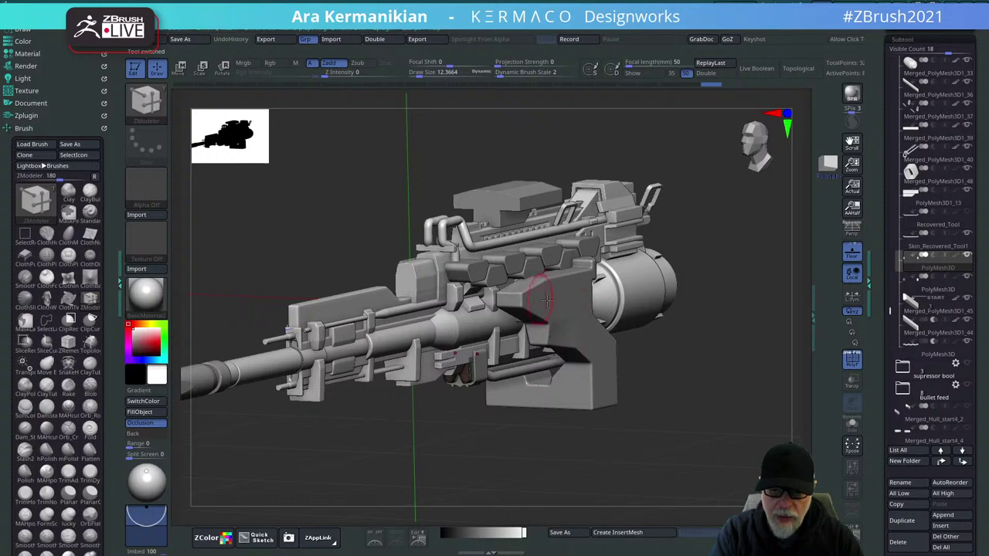
pyautogui.moveTo(723, 396)
pyautogui.mouseDown()
pyautogui.moveTo(687, 397)
pyautogui.moveTo(717, 411)
pyautogui.moveTo(675, 412)
pyautogui.moveTo(688, 446)
pyautogui.moveTo(626, 441)
pyautogui.moveTo(641, 450)
pyautogui.moveTo(693, 432)
pyautogui.mouseUp()
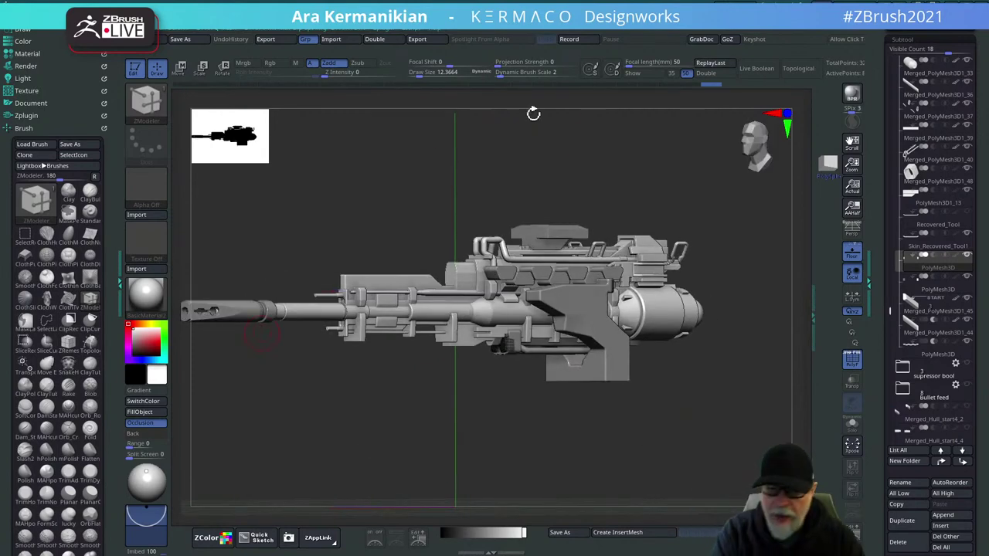
pyautogui.moveTo(627, 190)
pyautogui.mouseDown()
pyautogui.moveTo(615, 150)
pyautogui.moveTo(620, 173)
pyautogui.mouseUp()
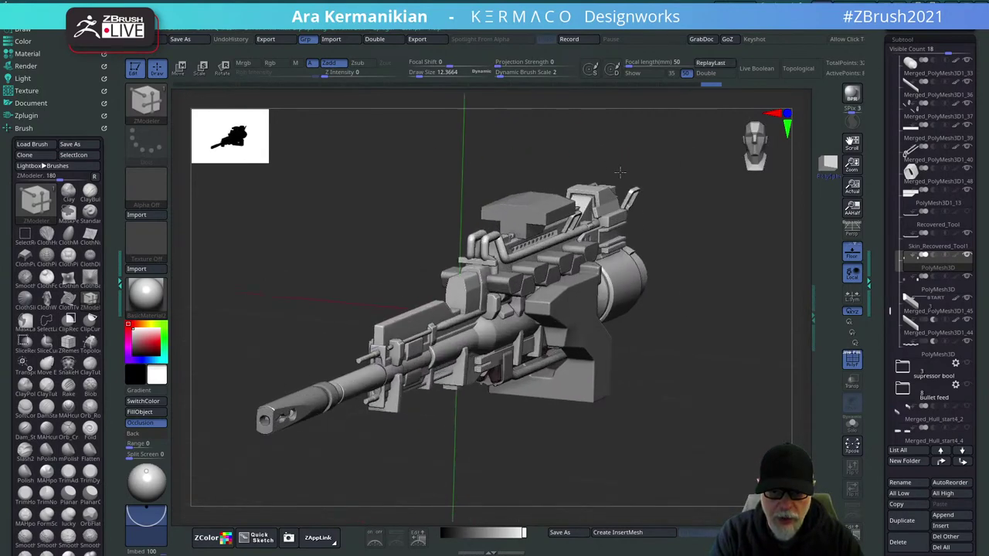
pyautogui.keyDown('alt'); pyautogui.click(542, 211); pyautogui.keyUp('alt')
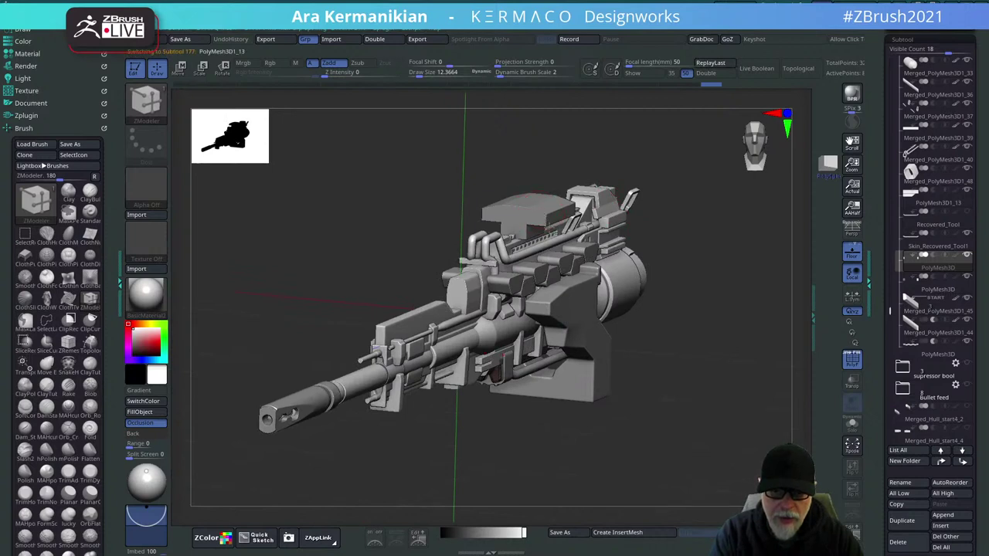
pyautogui.keyDown('alt'); pyautogui.moveTo(743, 312); pyautogui.dragTo(718, 320); pyautogui.keyUp('alt')
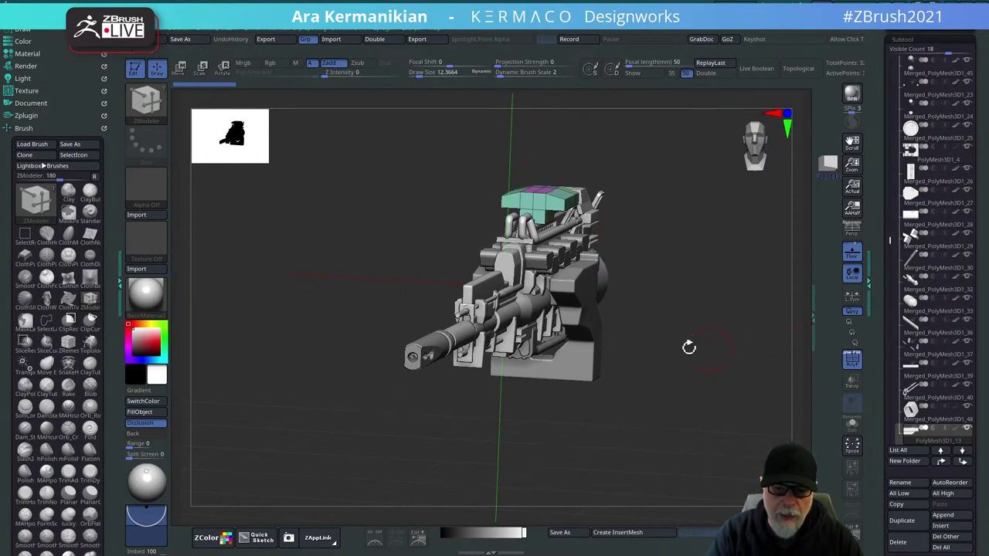
pyautogui.moveTo(741, 313); pyautogui.dragTo(686, 345)
pyautogui.keyDown('alt'); pyautogui.moveTo(736, 346); pyautogui.dragTo(733, 435); pyautogui.keyUp('alt')
pyautogui.moveTo(554, 166); pyautogui.dragTo(669, 211)
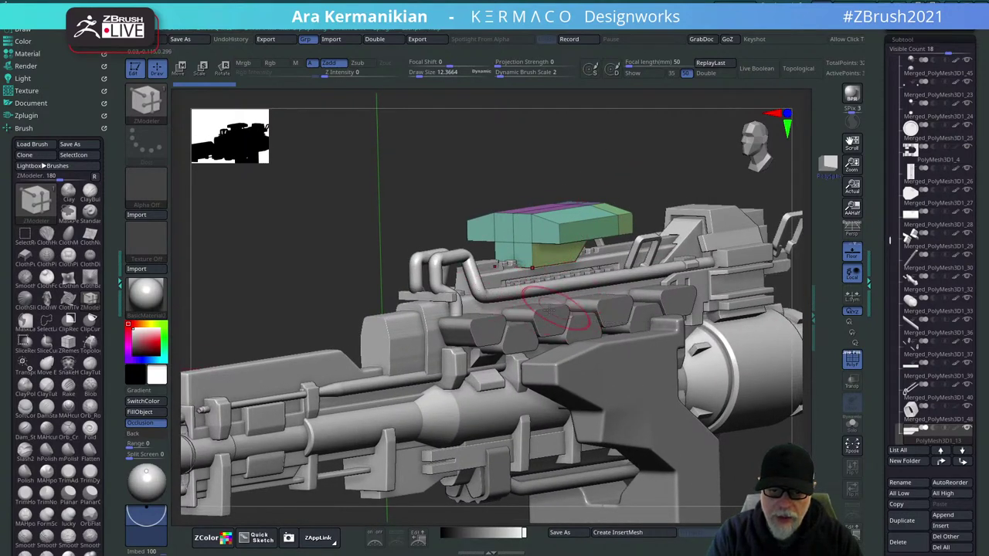
# Narrow the small rail details of Merged_PolyMesh3D1_14 across the gun's width and shift them slightly rearward.
pyautogui.keyDown('alt'); pyautogui.click(448, 298); pyautogui.keyUp('alt')
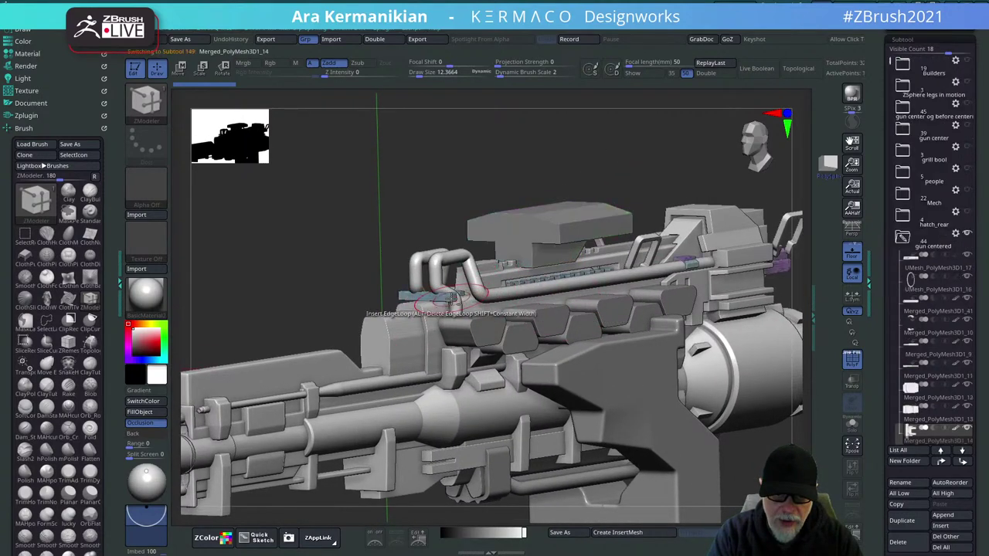
pyautogui.press('w')
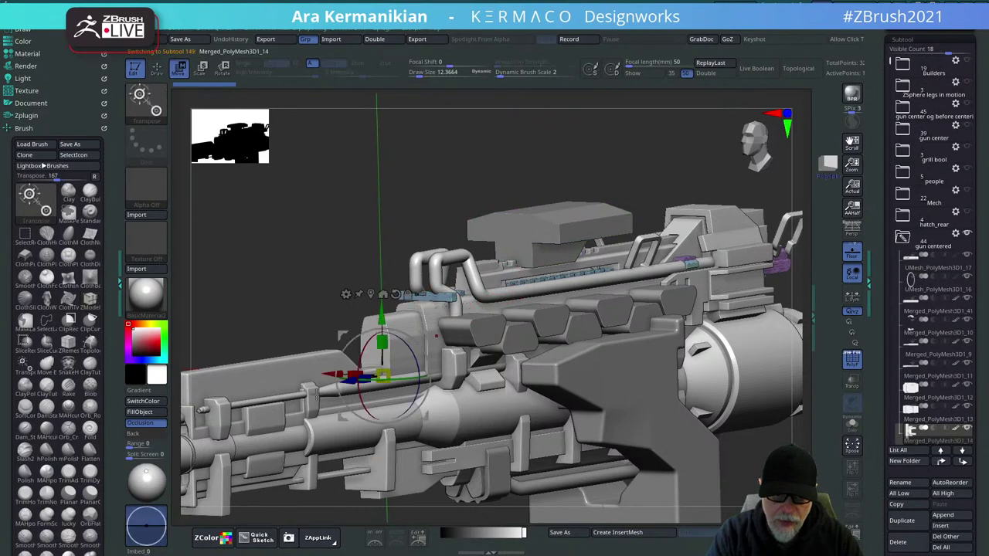
pyautogui.moveTo(349, 378); pyautogui.dragTo(365, 379)
pyautogui.moveTo(507, 166); pyautogui.dragTo(473, 214)
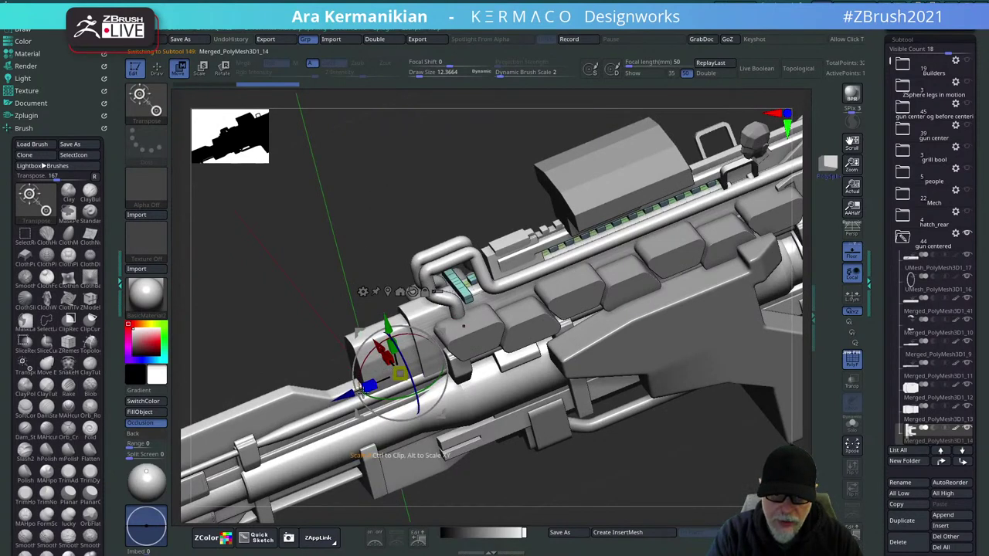
pyautogui.moveTo(347, 396); pyautogui.dragTo(353, 393)
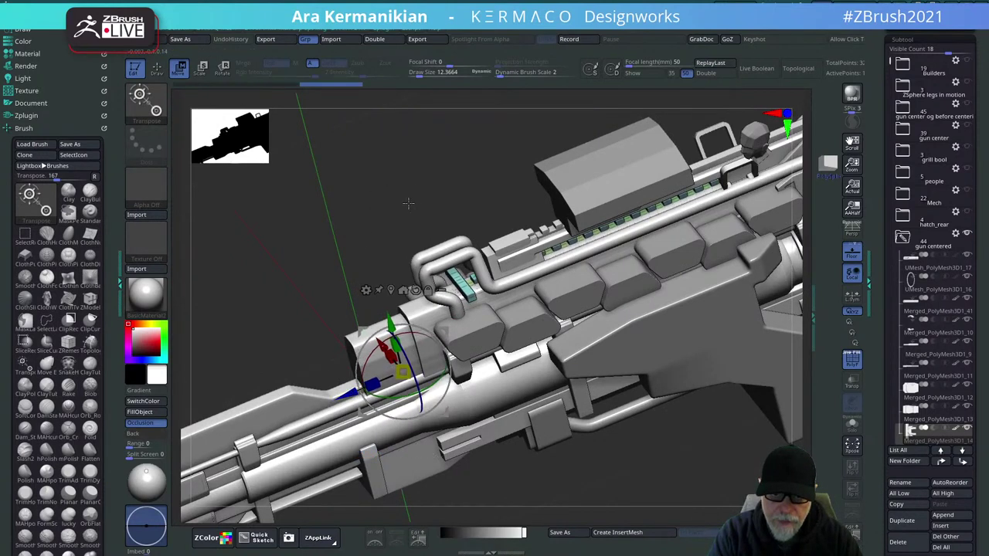
# Hide the wireframe display and raise the Merged_PolyMesh3D1_14 rail details slightly in side view.
pyautogui.click(857, 362)
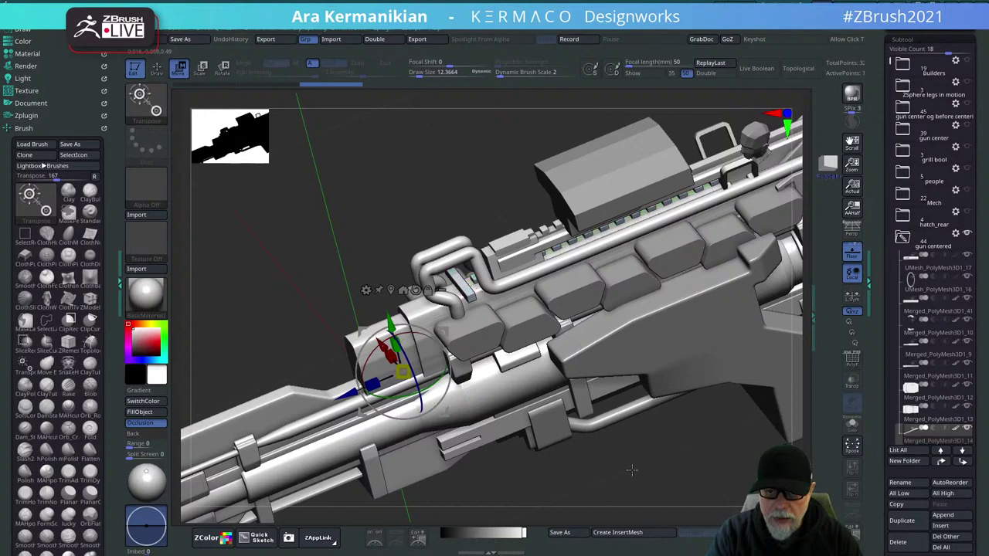
pyautogui.moveTo(632, 470); pyautogui.dragTo(628, 369)
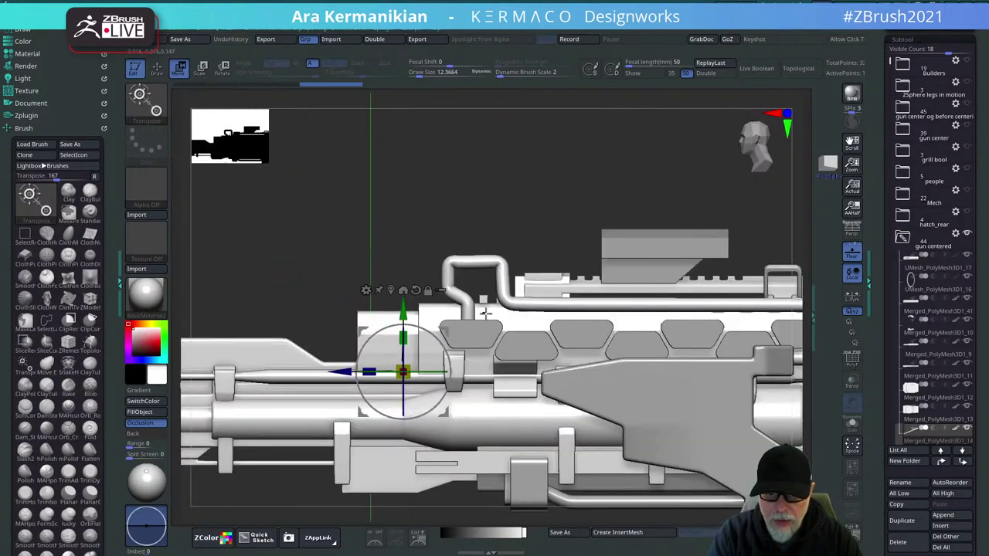
pyautogui.moveTo(398, 314); pyautogui.dragTo(401, 310)
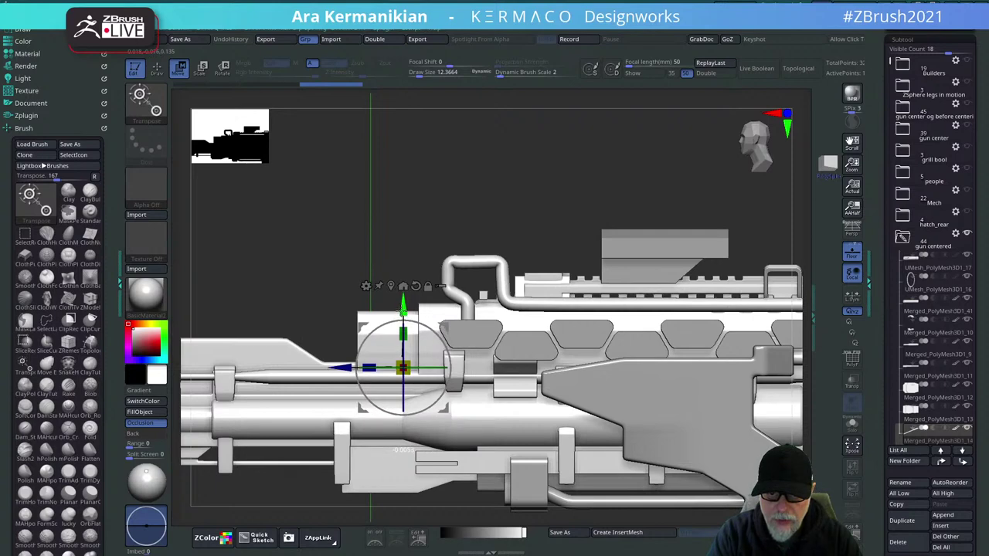
pyautogui.moveTo(563, 150); pyautogui.dragTo(605, 287)
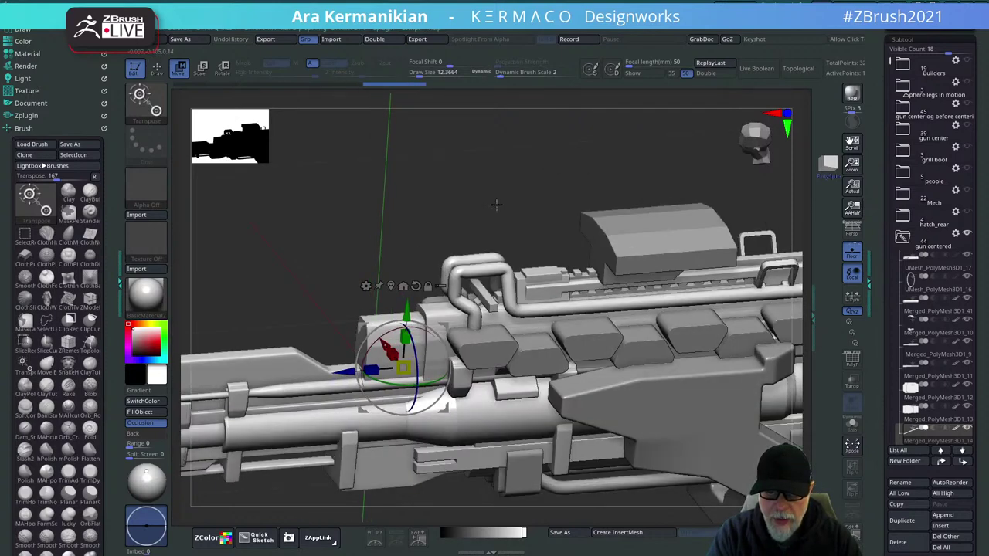
pyautogui.keyDown('shift'); pyautogui.moveTo(497, 205); pyautogui.dragTo(490, 164); pyautogui.keyUp('shift')
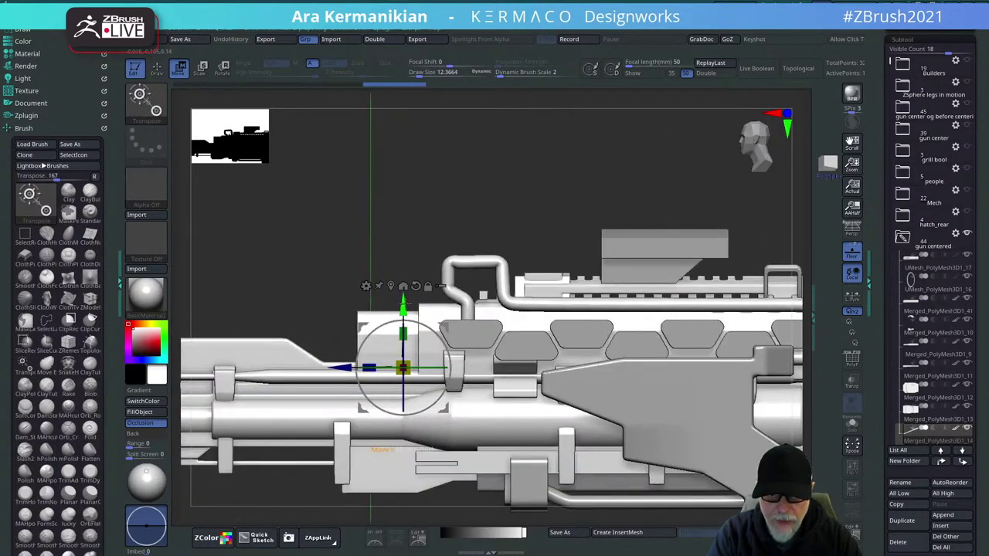
pyautogui.moveTo(403, 304); pyautogui.dragTo(403, 303)
pyautogui.keyDown('alt'); pyautogui.moveTo(592, 167); pyautogui.dragTo(596, 217); pyautogui.keyUp('alt')
pyautogui.keyDown('alt'); pyautogui.moveTo(698, 402); pyautogui.dragTo(724, 347); pyautogui.keyUp('alt')
pyautogui.keyDown('shift'); pyautogui.moveTo(728, 384); pyautogui.dragTo(685, 379); pyautogui.keyUp('shift')
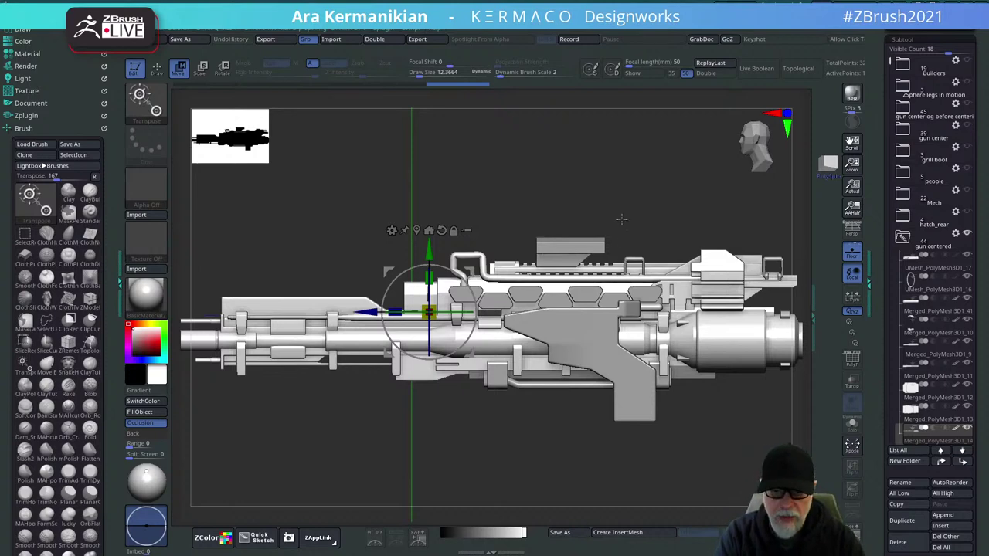
pyautogui.moveTo(621, 219); pyautogui.dragTo(631, 181)
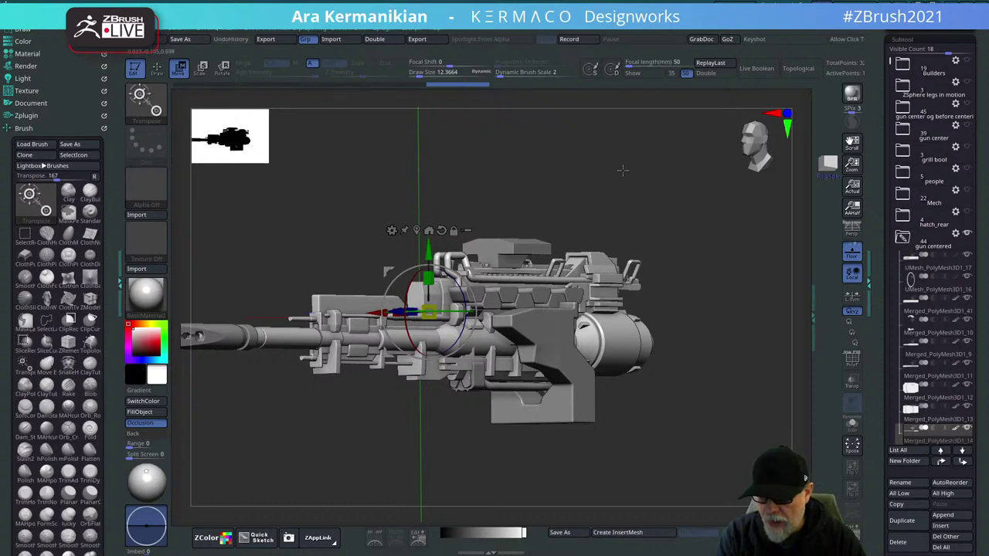
# Select the scope-like block PolyMesh3D1_13 on top of the gun and display its wireframe.
pyautogui.keyDown('alt'); pyautogui.moveTo(615, 175); pyautogui.dragTo(644, 159); pyautogui.keyUp('alt')
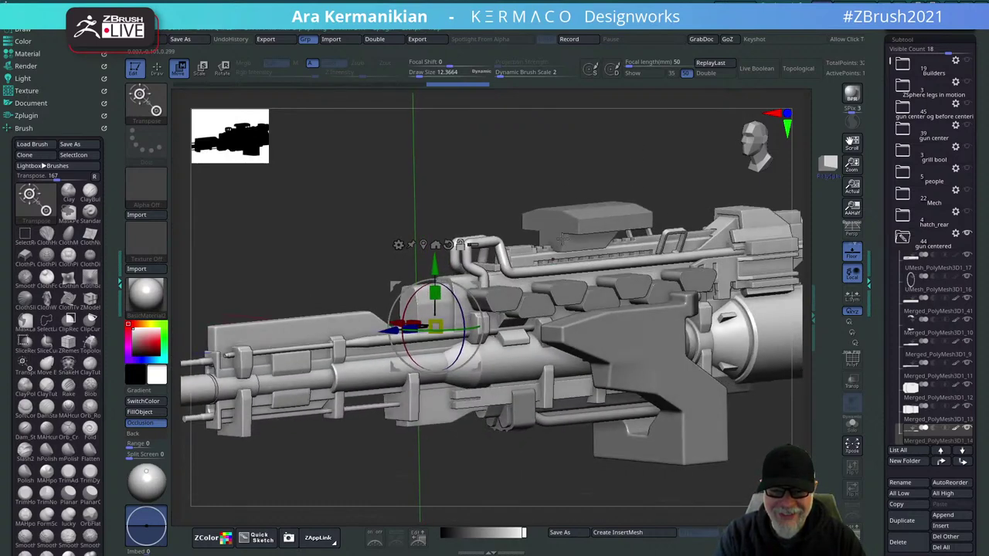
pyautogui.click(613, 225)
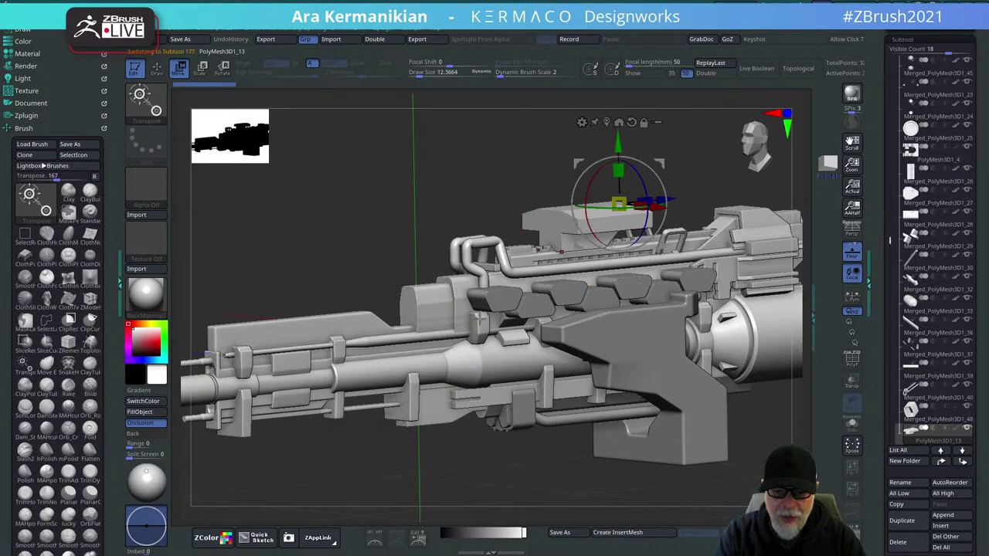
pyautogui.click(853, 361)
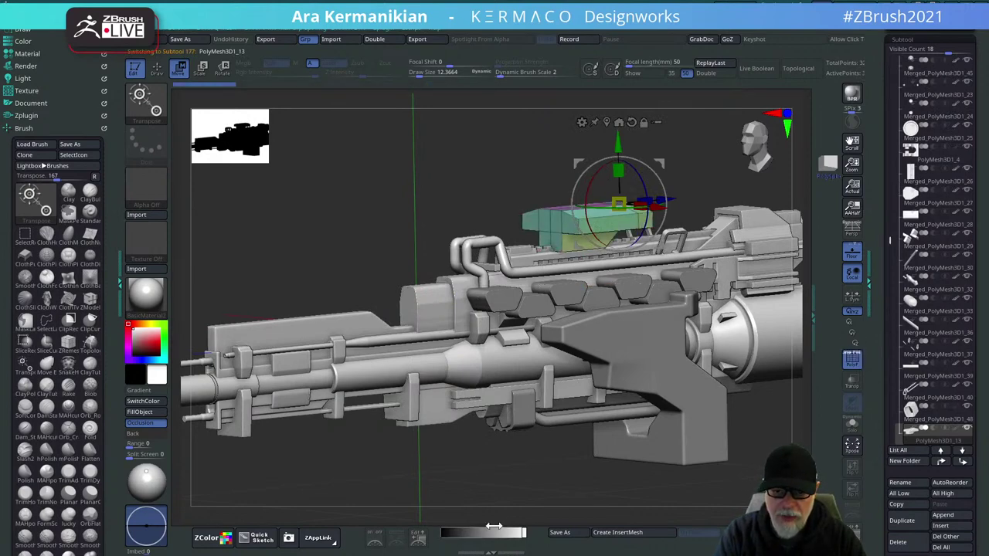
pyautogui.moveTo(493, 490); pyautogui.dragTo(560, 326)
pyautogui.moveTo(728, 409); pyautogui.dragTo(674, 495)
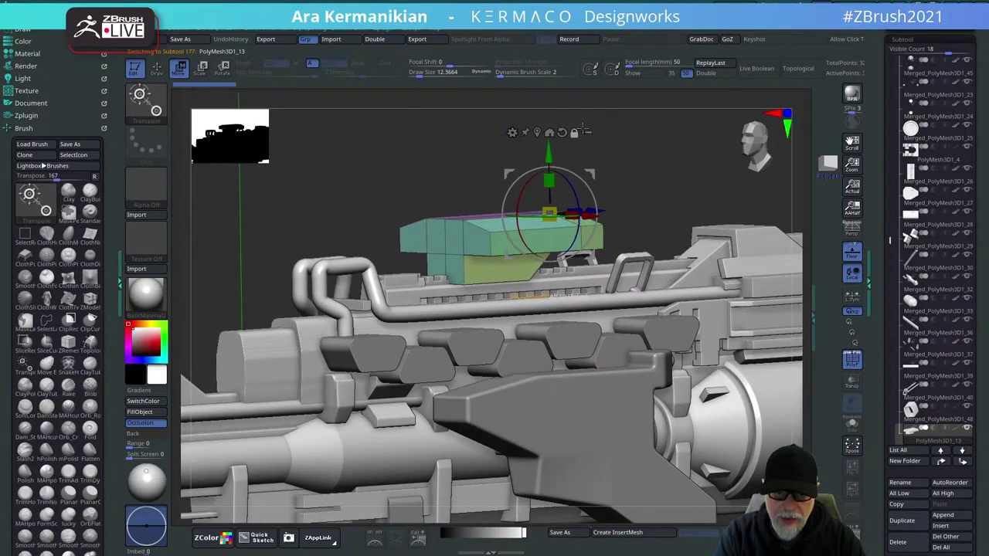
# Insert lengthwise edge loops on both sides of the block's centre line with the ZModeler brush, using the edge action Insert on a single edge loop.
pyautogui.moveTo(583, 130)
pyautogui.mouseDown()
pyautogui.moveTo(645, 150)
pyautogui.moveTo(696, 186)
pyautogui.mouseUp()
pyautogui.press('q')
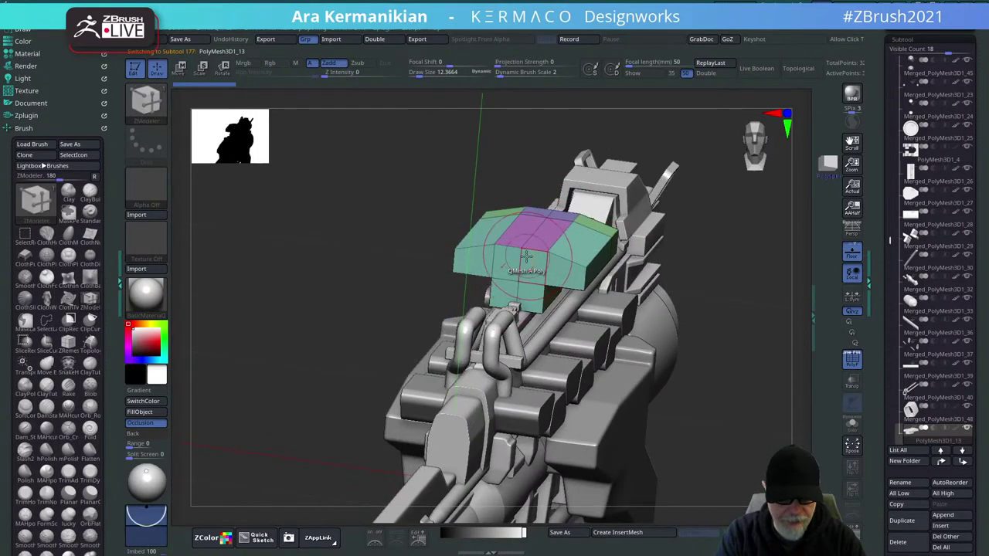
pyautogui.press('space')
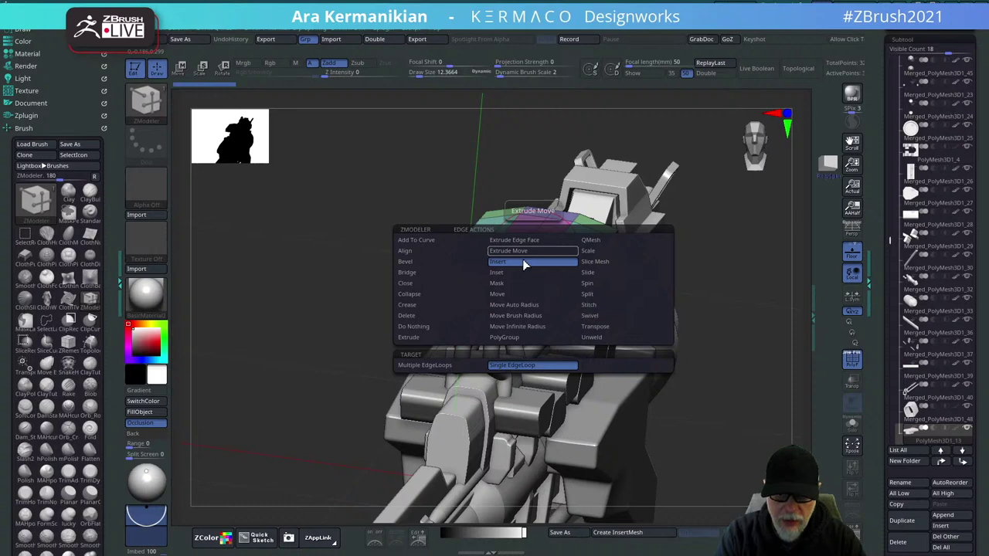
pyautogui.click(519, 263)
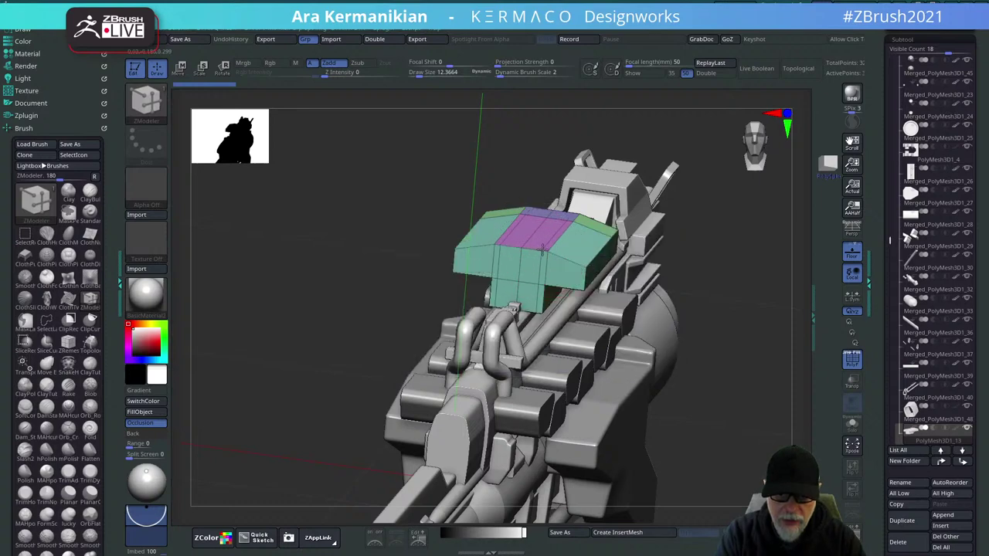
# Extrude the two outer strips of the block's underside downward with QMesh to form a pair of mounting legs, and isolate the block.
pyautogui.moveTo(770, 433); pyautogui.dragTo(649, 344)
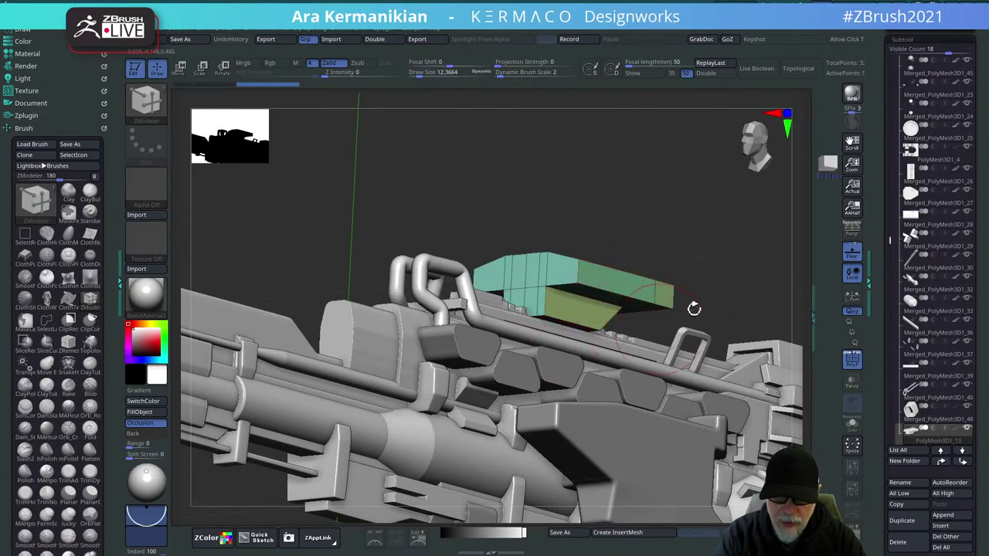
pyautogui.moveTo(694, 309); pyautogui.dragTo(581, 330)
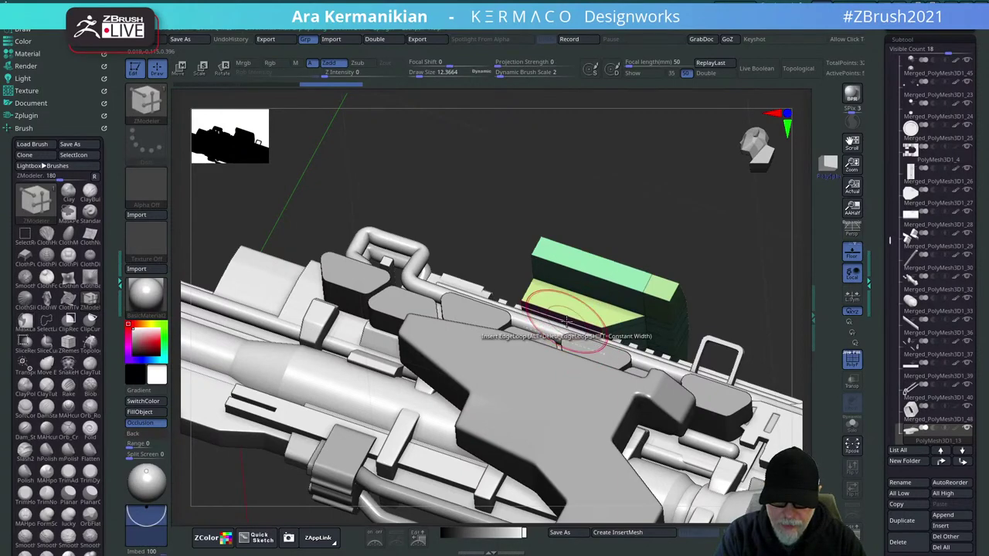
pyautogui.click(563, 329)
pyautogui.moveTo(631, 157); pyautogui.dragTo(696, 247)
pyautogui.click(858, 426)
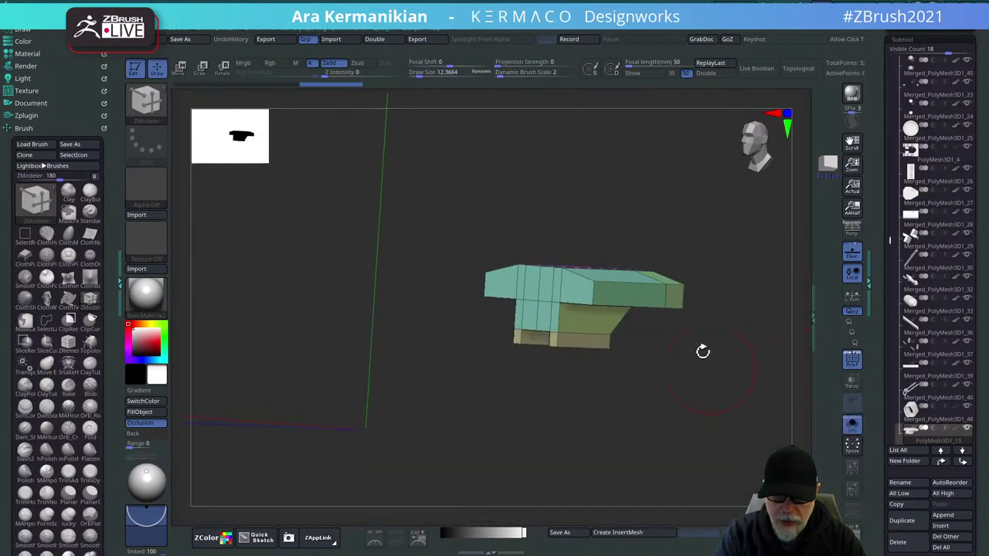
# Insert an edge loop along the mounting legs and extrude their lower inner faces inward as lips, restoring the full gun display.
pyautogui.moveTo(701, 348); pyautogui.dragTo(561, 357)
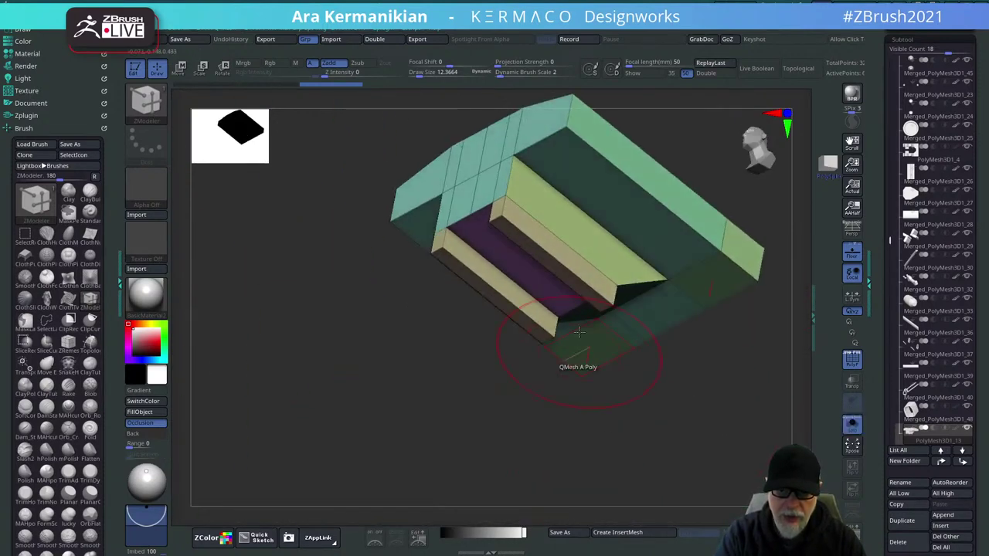
pyautogui.moveTo(565, 283); pyautogui.dragTo(555, 292)
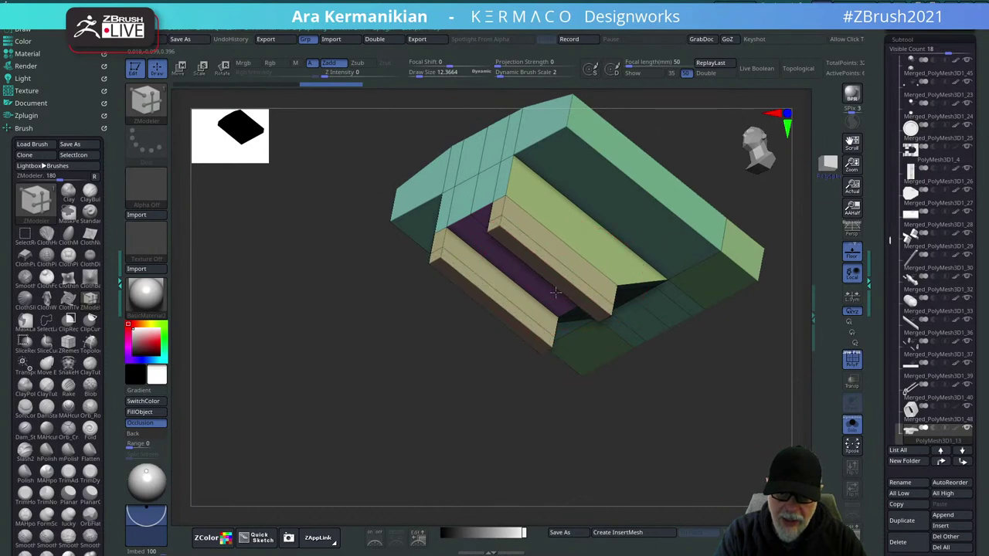
pyautogui.moveTo(519, 313); pyautogui.dragTo(522, 325)
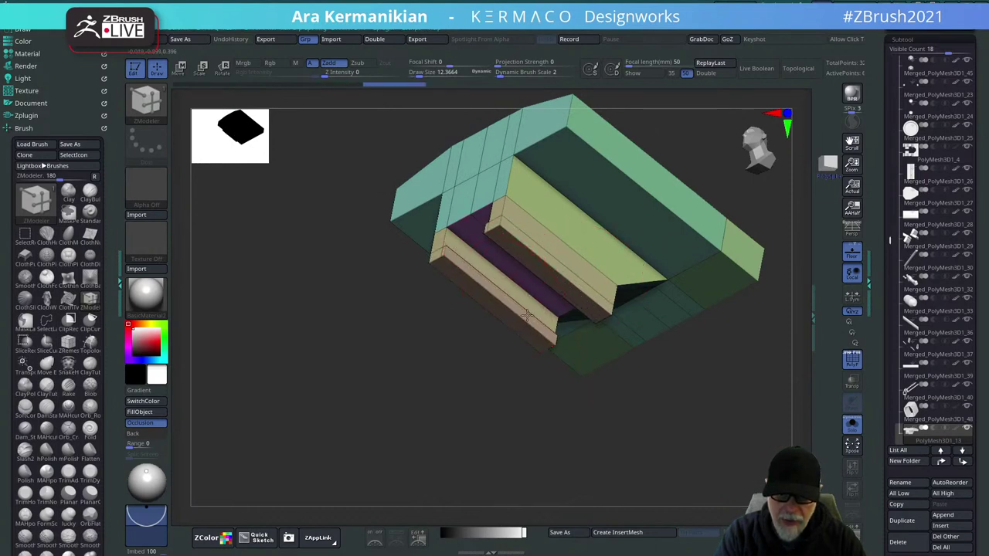
pyautogui.click(852, 431)
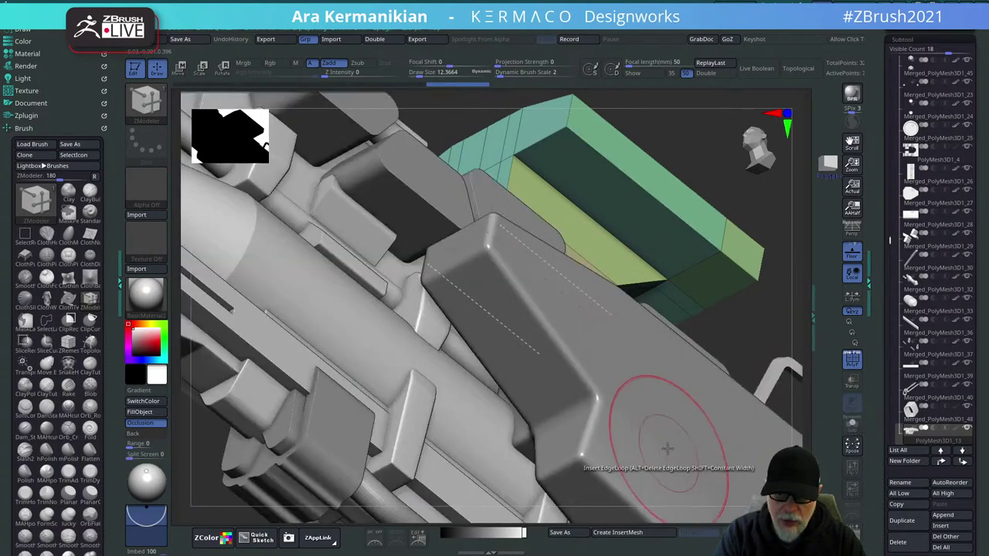
# Check the legs against the rail, isolate the block again and extend the inner lips further toward the centre with QMesh.
pyautogui.moveTo(748, 180); pyautogui.dragTo(761, 261)
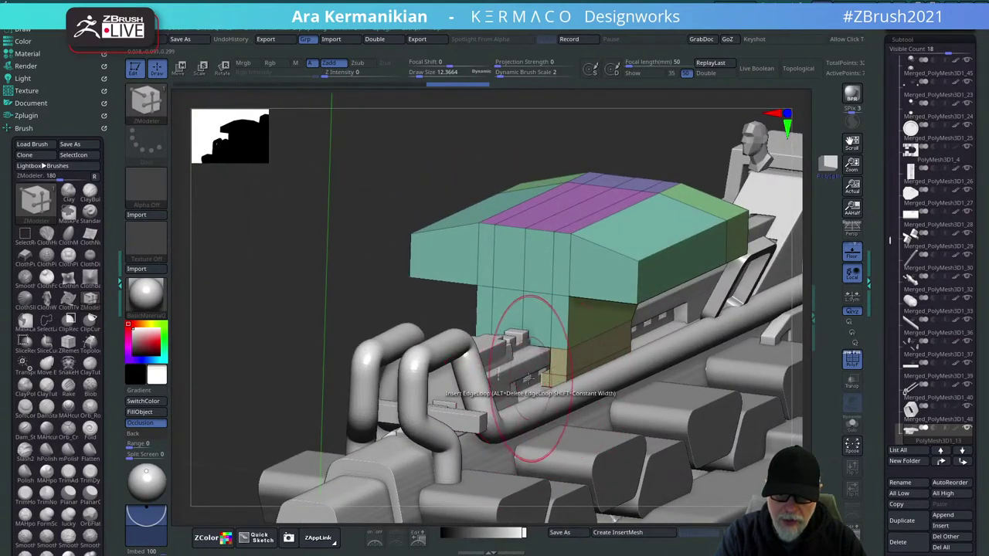
pyautogui.click(684, 239)
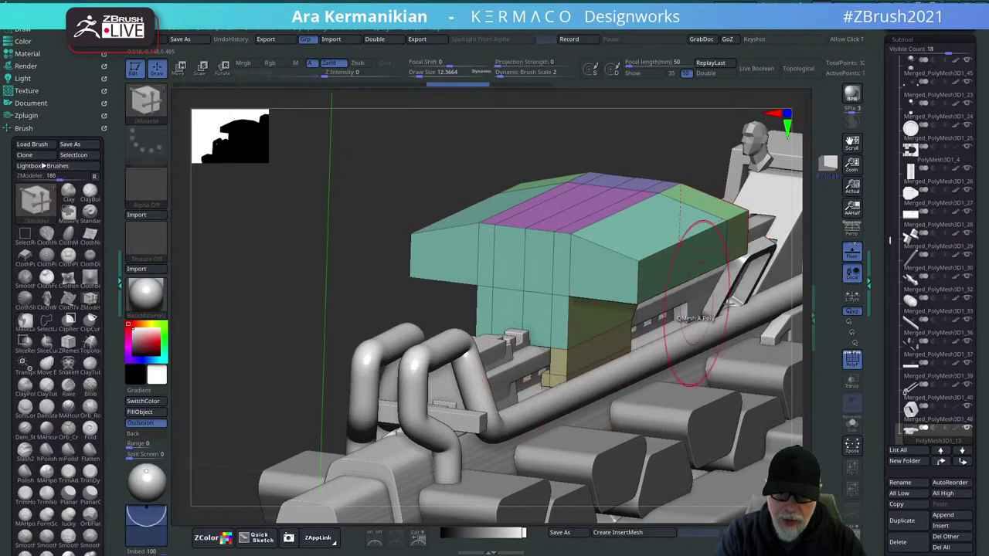
pyautogui.click(852, 424)
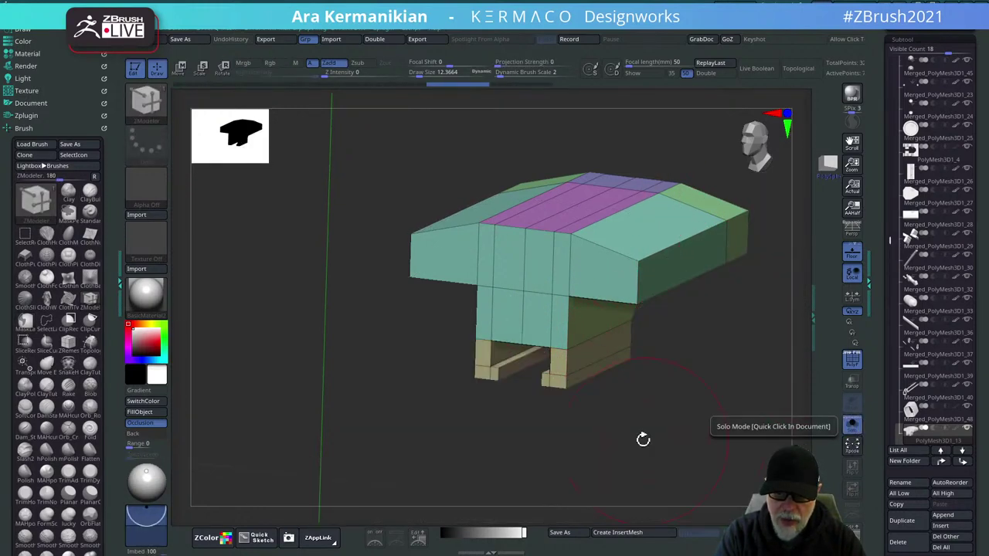
pyautogui.moveTo(642, 439)
pyautogui.mouseDown()
pyautogui.moveTo(698, 409)
pyautogui.moveTo(695, 400)
pyautogui.moveTo(641, 426)
pyautogui.moveTo(635, 442)
pyautogui.mouseUp()
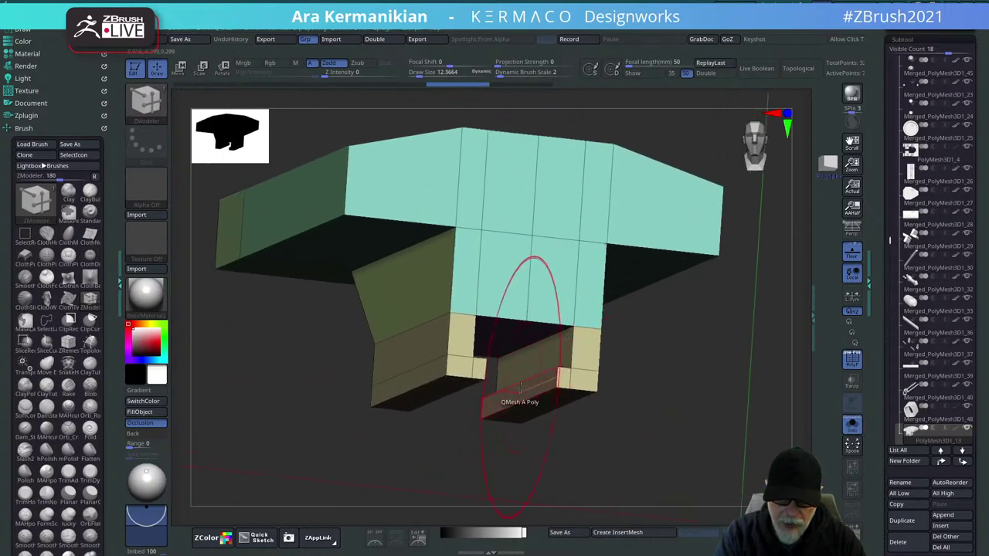
pyautogui.moveTo(525, 390); pyautogui.dragTo(510, 393)
pyautogui.moveTo(680, 456); pyautogui.dragTo(588, 459)
# Slide the outer bottom edges of the legs to chamfer their lower corners, and show the whole gun again.
pyautogui.press('space')
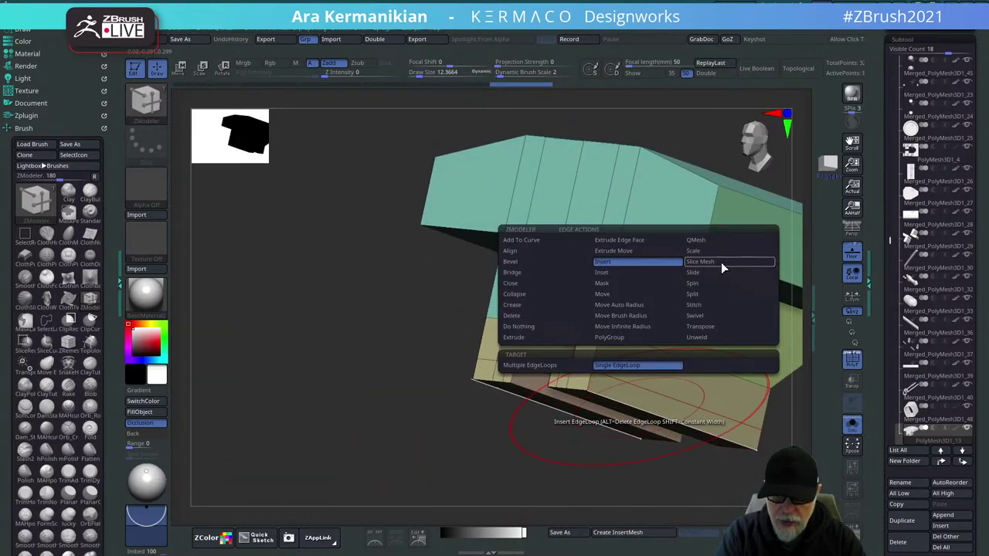
pyautogui.click(693, 272)
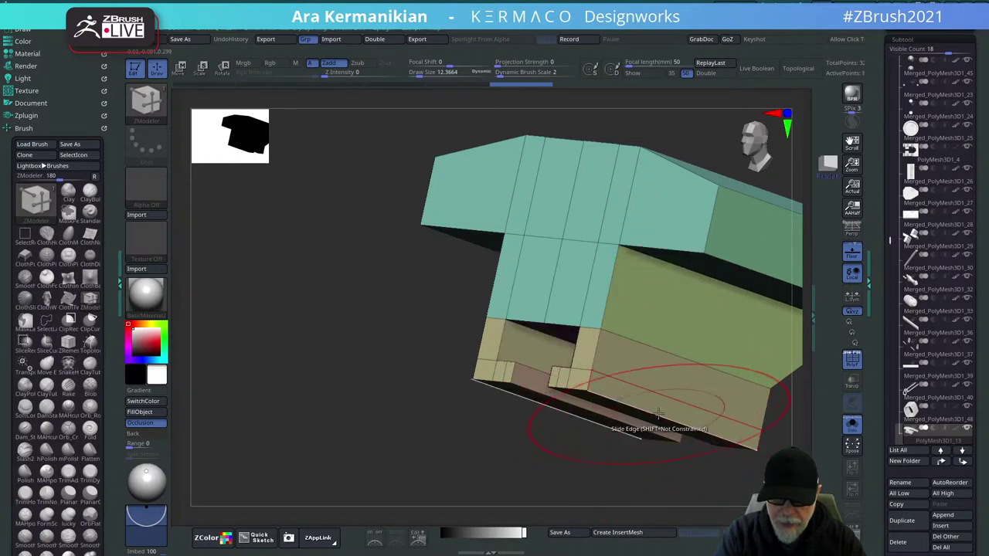
pyautogui.click(853, 427)
pyautogui.moveTo(664, 130); pyautogui.dragTo(651, 218)
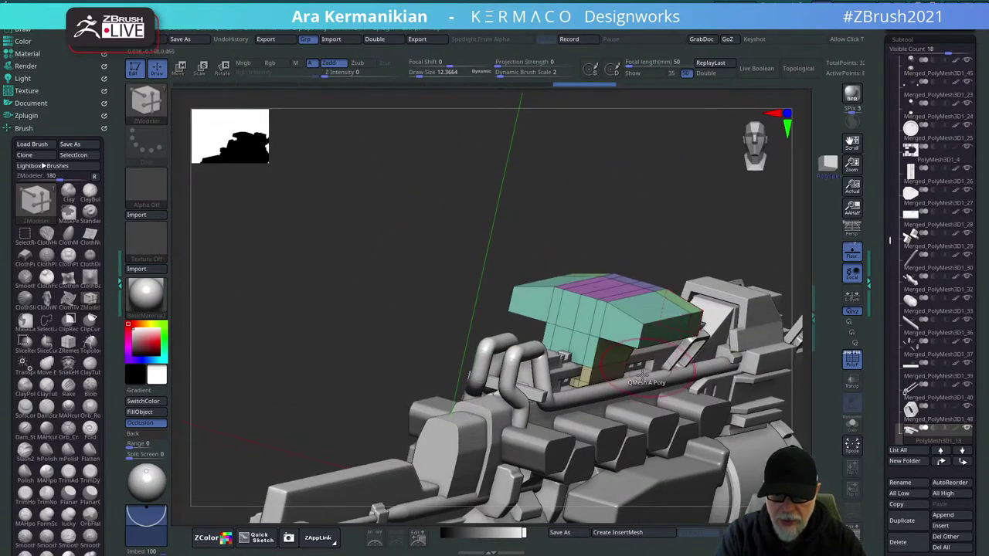
pyautogui.moveTo(748, 234)
pyautogui.mouseDown()
pyautogui.moveTo(673, 183)
pyautogui.moveTo(680, 187)
pyautogui.moveTo(656, 183)
pyautogui.moveTo(746, 222)
pyautogui.mouseUp()
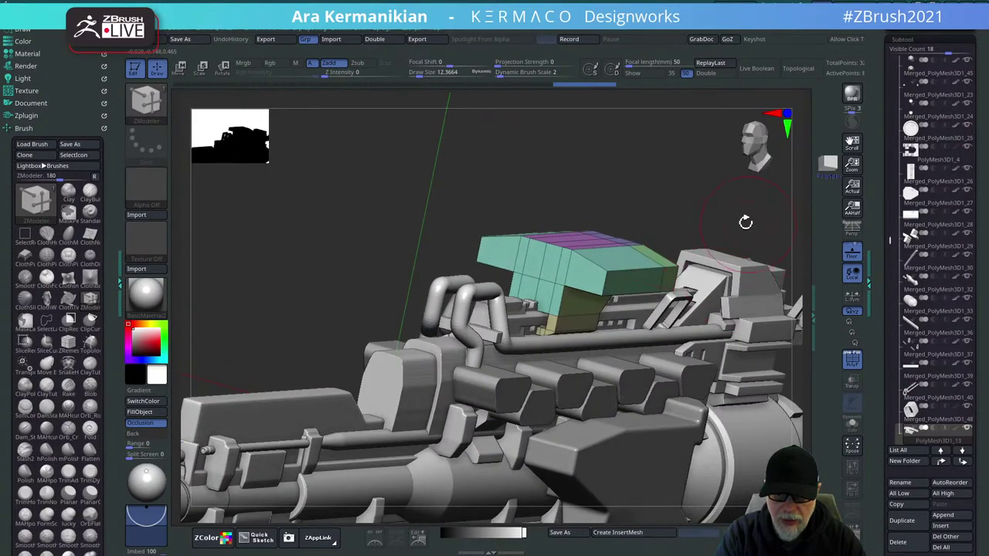
# Isolate the block, insert an edge loop above the lips and extrude the legs' inner wall faces into a sloped ledge above the lips.
pyautogui.click(854, 425)
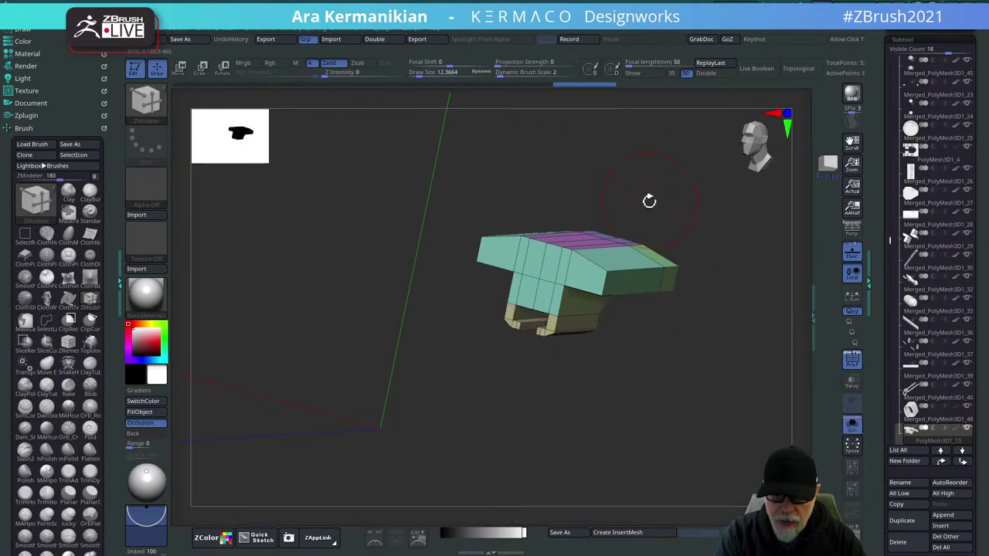
pyautogui.moveTo(649, 199); pyautogui.dragTo(669, 464)
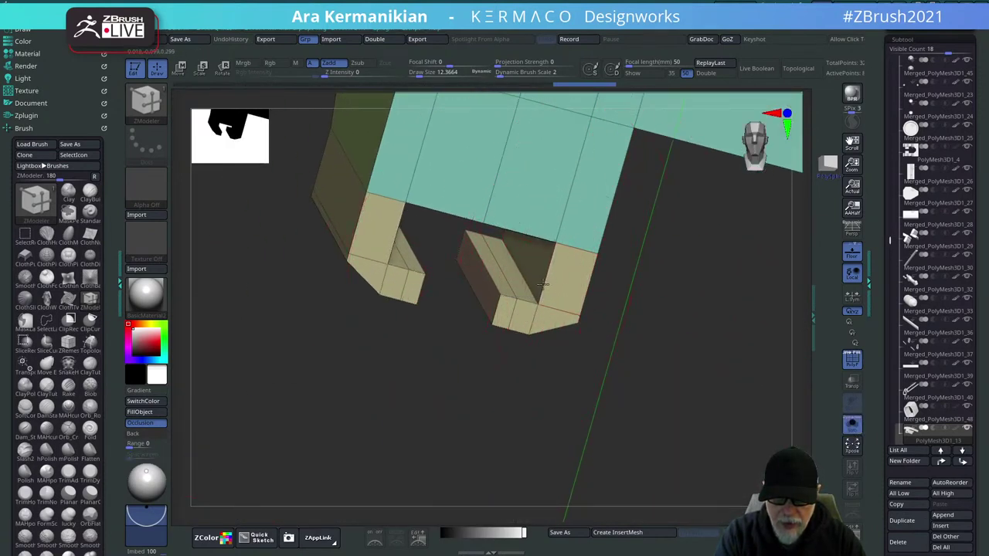
pyautogui.press('space')
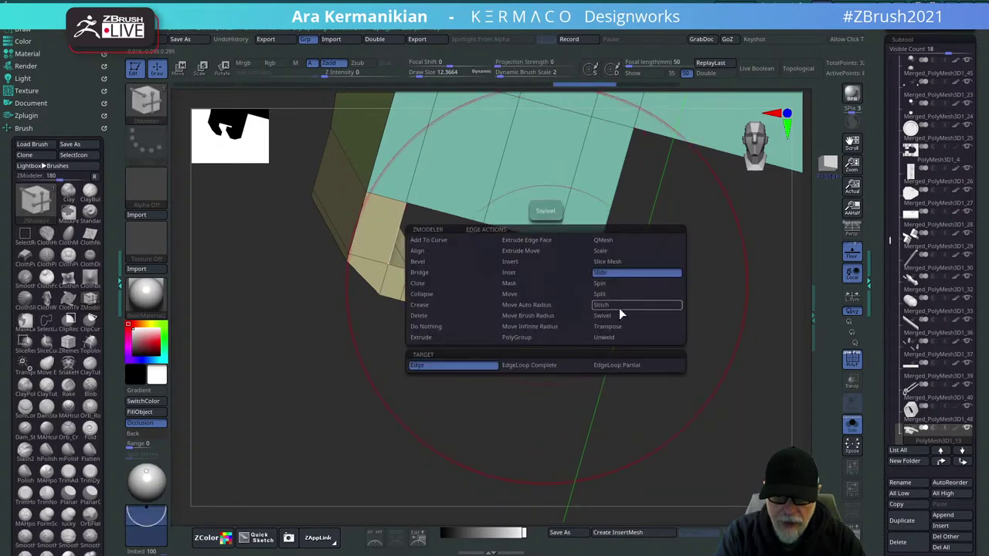
pyautogui.click(537, 261)
pyautogui.moveTo(545, 273); pyautogui.dragTo(539, 286)
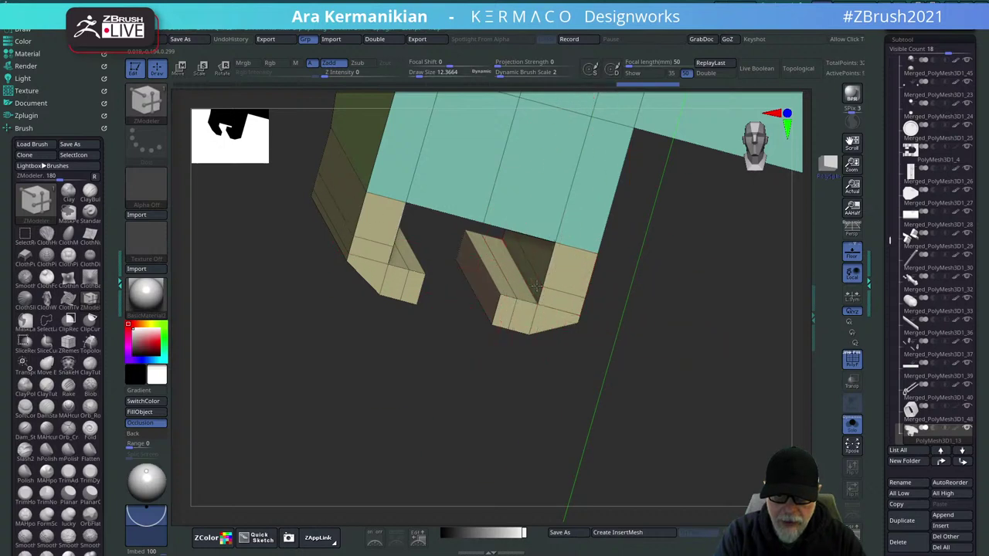
pyautogui.hotkey('ctrl', 'z')
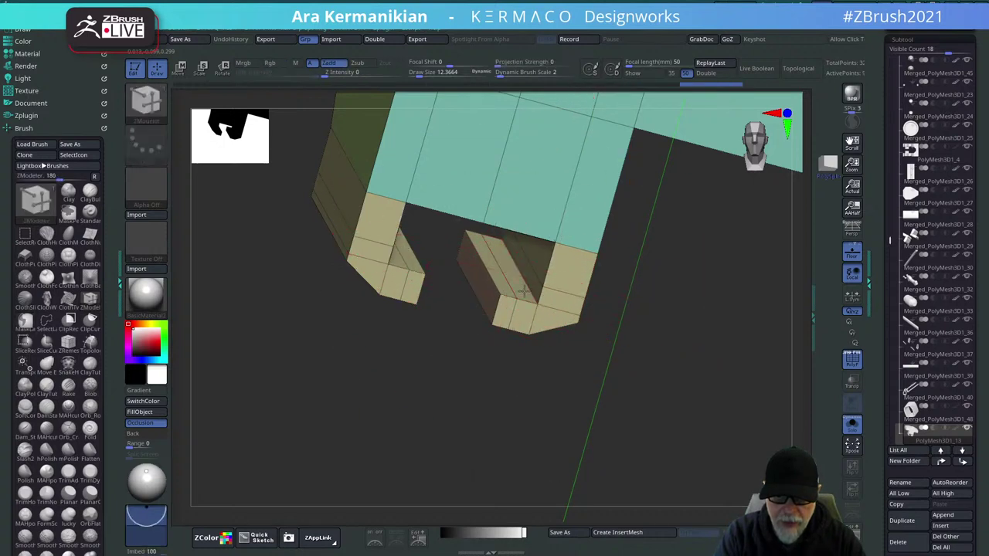
pyautogui.moveTo(521, 291); pyautogui.dragTo(533, 271)
# In front view, insert edge loops along the lips and extrude the middle strip of their inner ends inward as narrow ridges.
pyautogui.moveTo(777, 379)
pyautogui.mouseDown()
pyautogui.moveTo(754, 356)
pyautogui.moveTo(673, 363)
pyautogui.moveTo(693, 375)
pyautogui.moveTo(684, 360)
pyautogui.moveTo(681, 368)
pyautogui.moveTo(453, 283)
pyautogui.mouseUp()
pyautogui.press('p')
pyautogui.press('s')
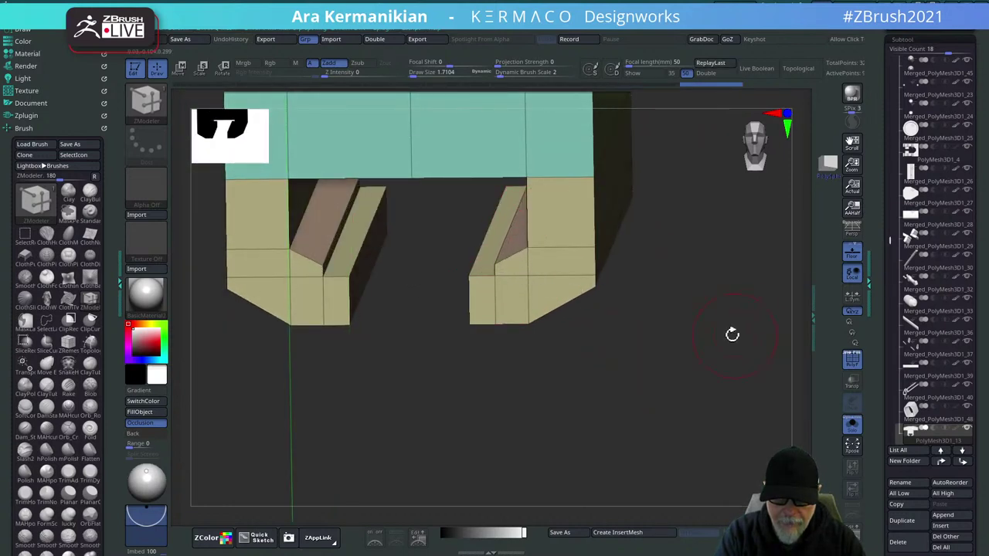
pyautogui.keyDown('shift'); pyautogui.moveTo(732, 334); pyautogui.dragTo(721, 300); pyautogui.keyUp('shift')
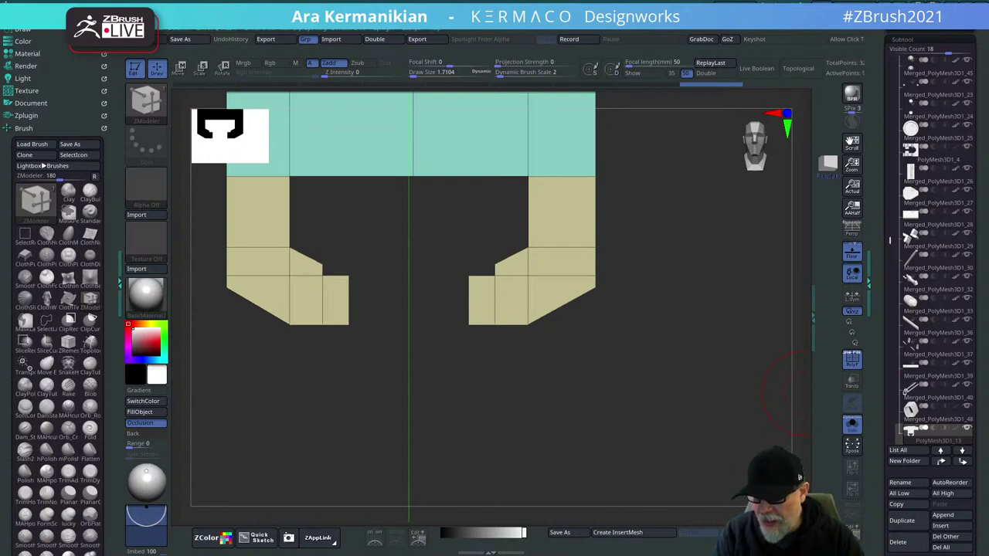
pyautogui.keyDown('alt'); pyautogui.moveTo(622, 416); pyautogui.dragTo(700, 426); pyautogui.keyUp('alt')
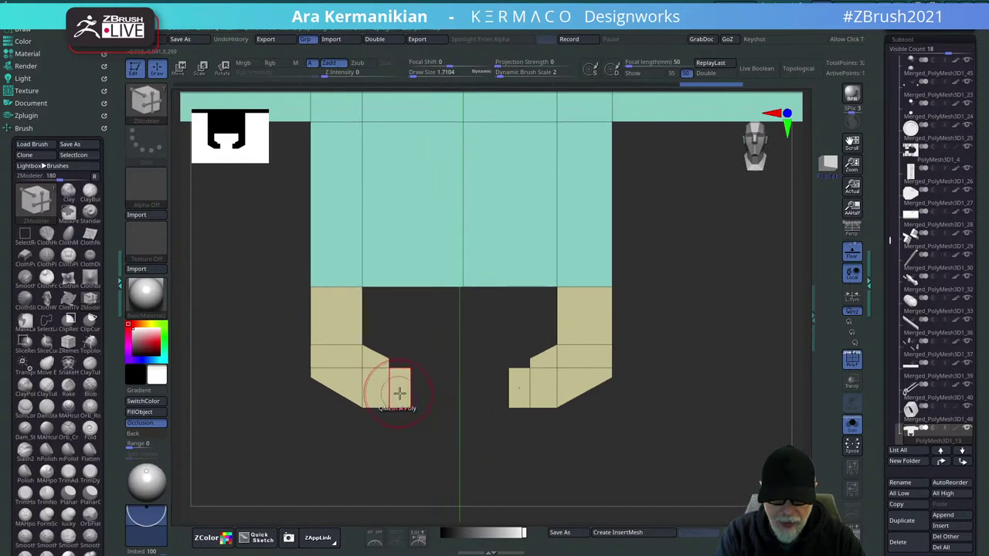
pyautogui.moveTo(399, 393); pyautogui.dragTo(392, 386)
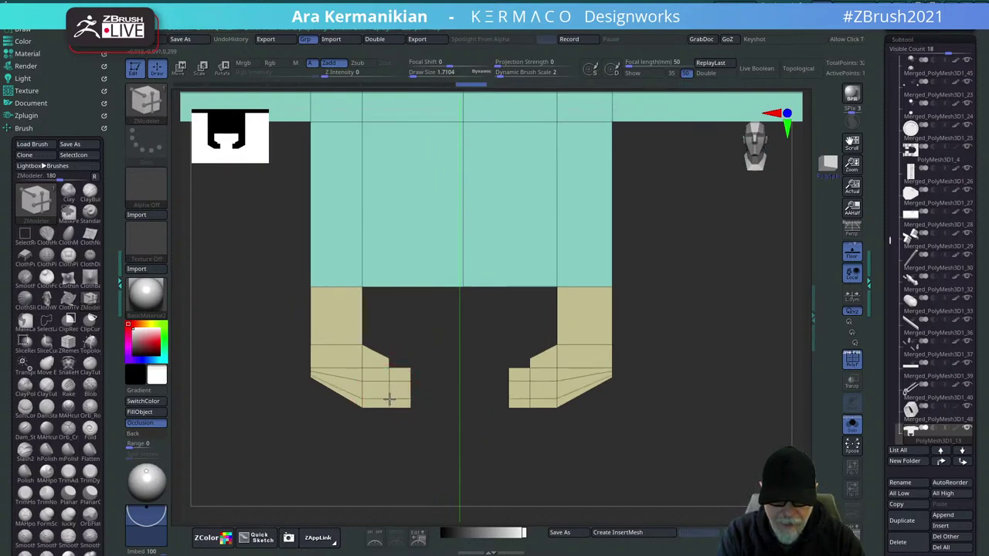
pyautogui.moveTo(442, 438); pyautogui.dragTo(442, 410)
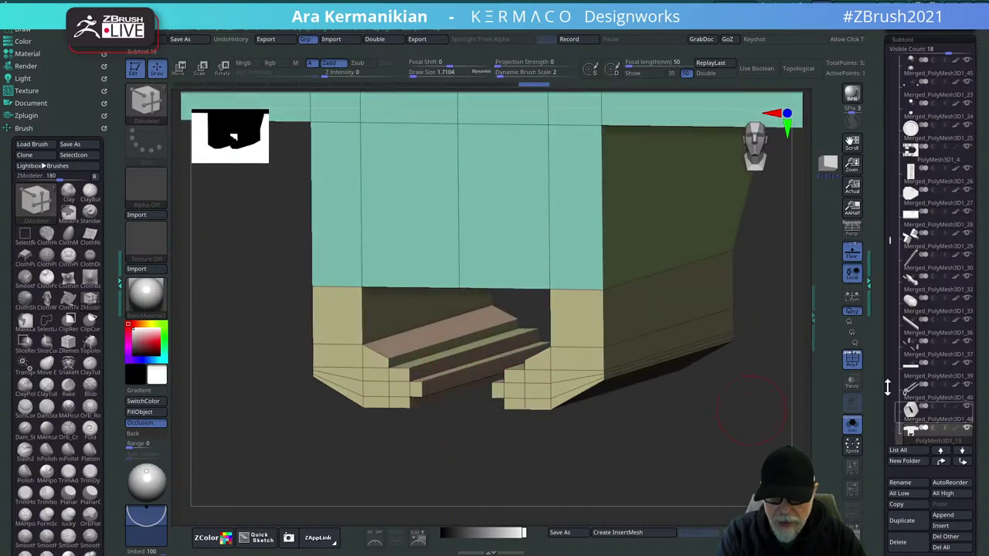
# Check how the block's clamp legs fit the rail by switching between the whole gun and the isolated part.
pyautogui.click(850, 425)
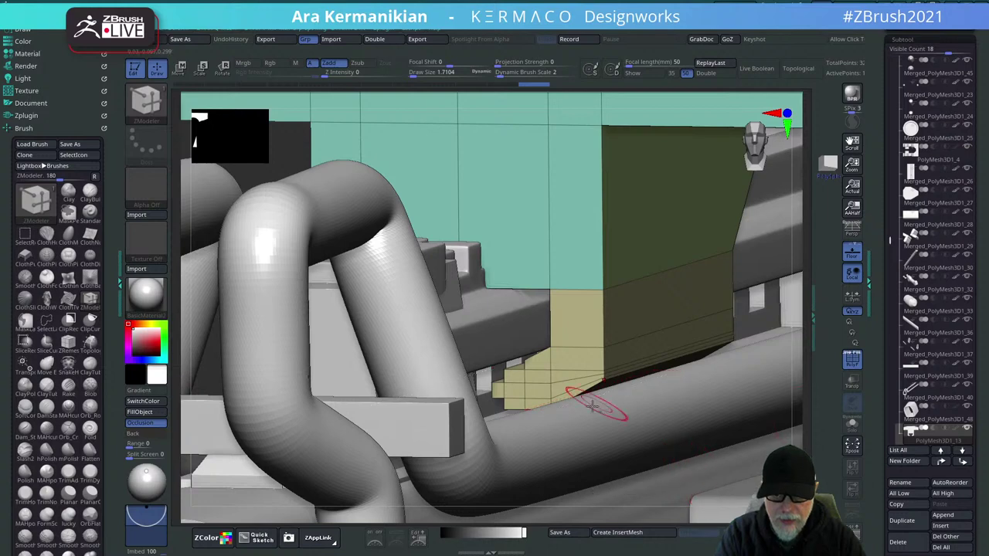
pyautogui.click(852, 427)
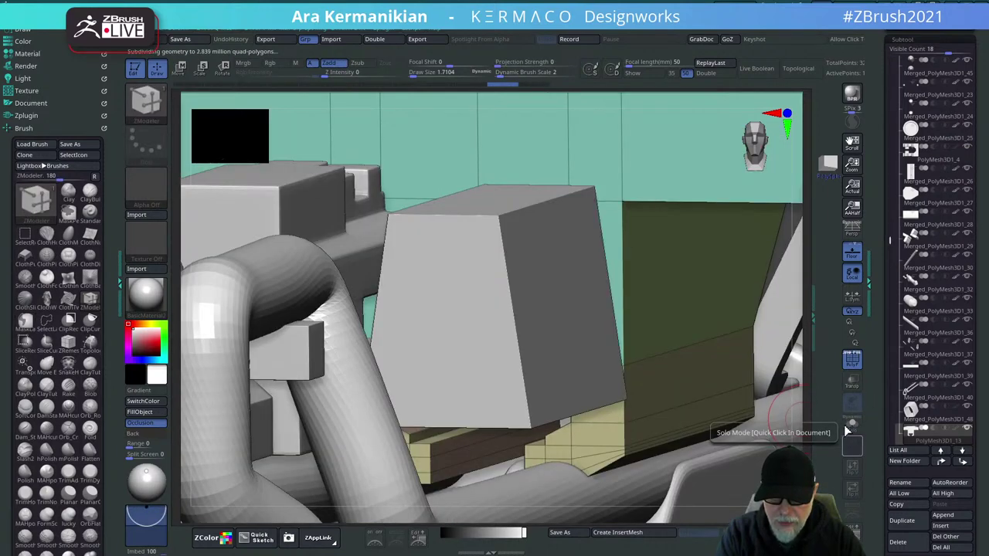
pyautogui.click(852, 430)
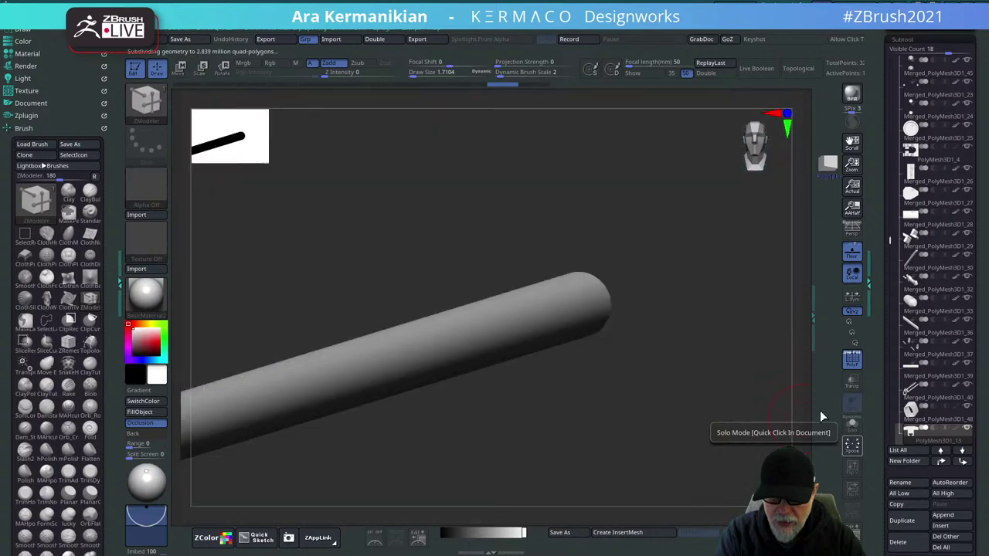
# Examine how the clamp legs' lips meet the rail, comparing the isolated block with the whole gun.
pyautogui.moveTo(818, 411); pyautogui.dragTo(709, 406)
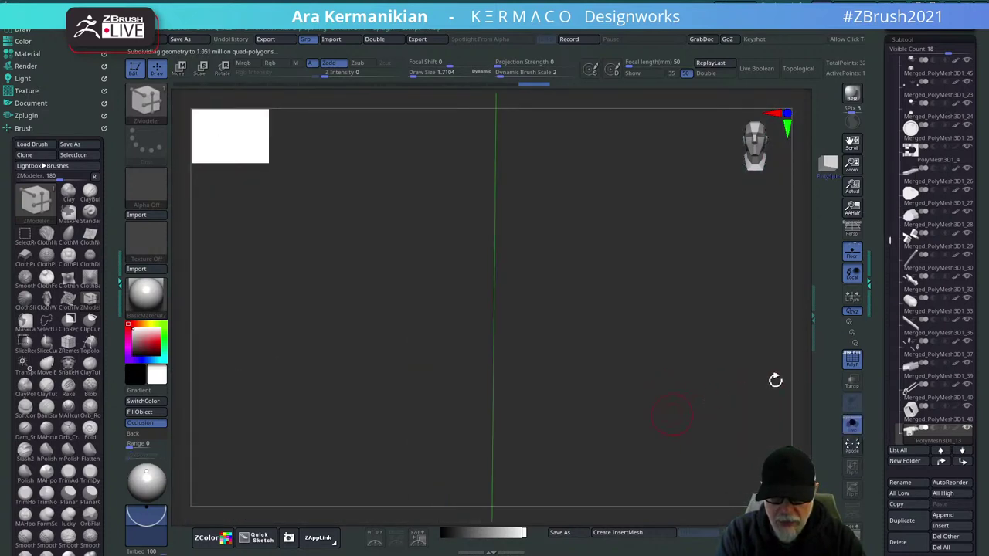
pyautogui.click(908, 423)
pyautogui.moveTo(717, 409); pyautogui.dragTo(451, 492)
pyautogui.press('f')
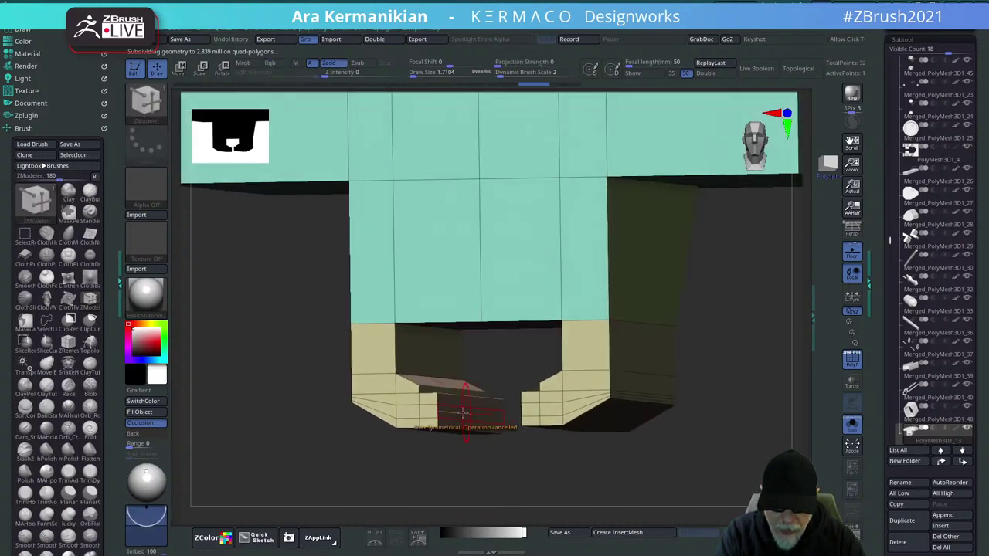
pyautogui.keyDown('shift'); pyautogui.moveTo(463, 413); pyautogui.dragTo(469, 414, button='right'); pyautogui.keyUp('shift')
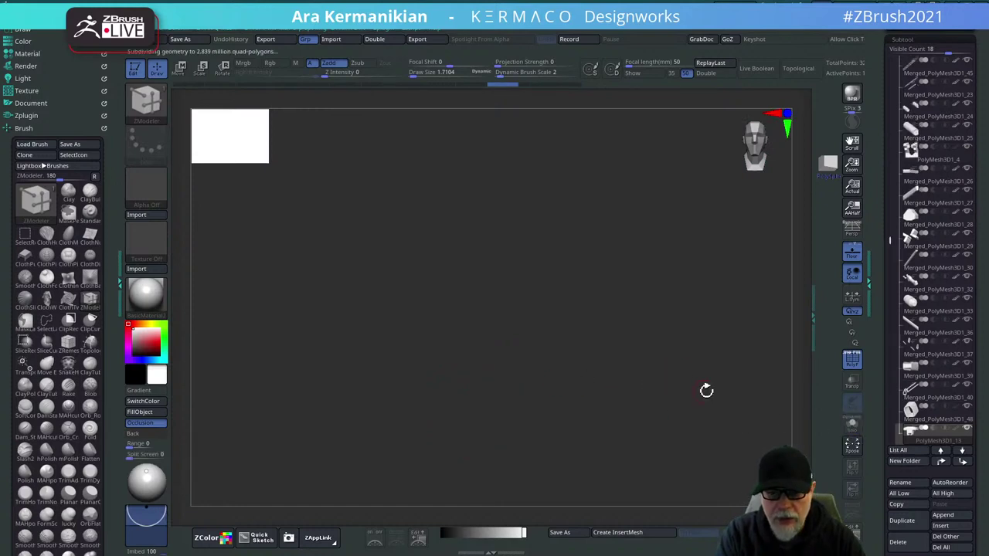
pyautogui.moveTo(745, 389); pyautogui.dragTo(705, 404)
pyautogui.press('f')
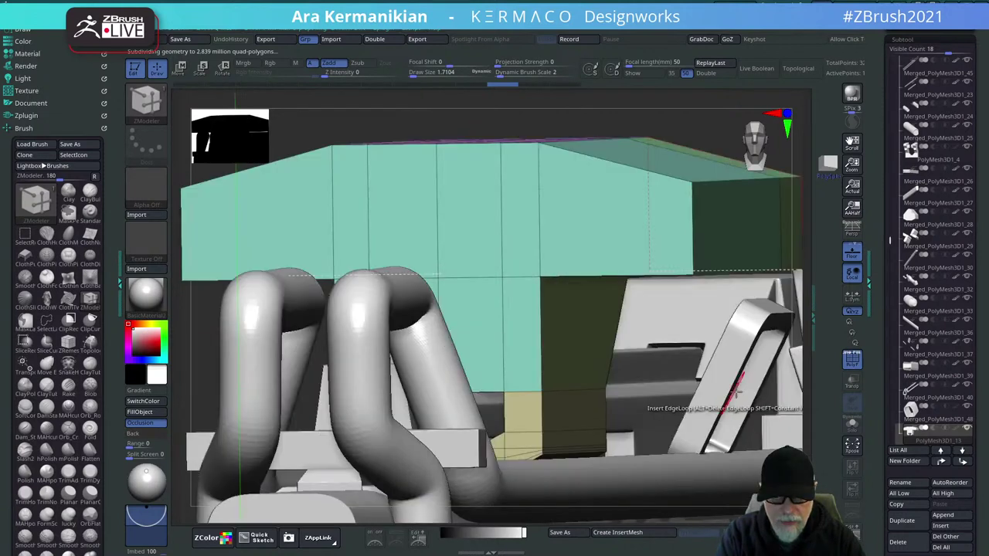
pyautogui.click(851, 423)
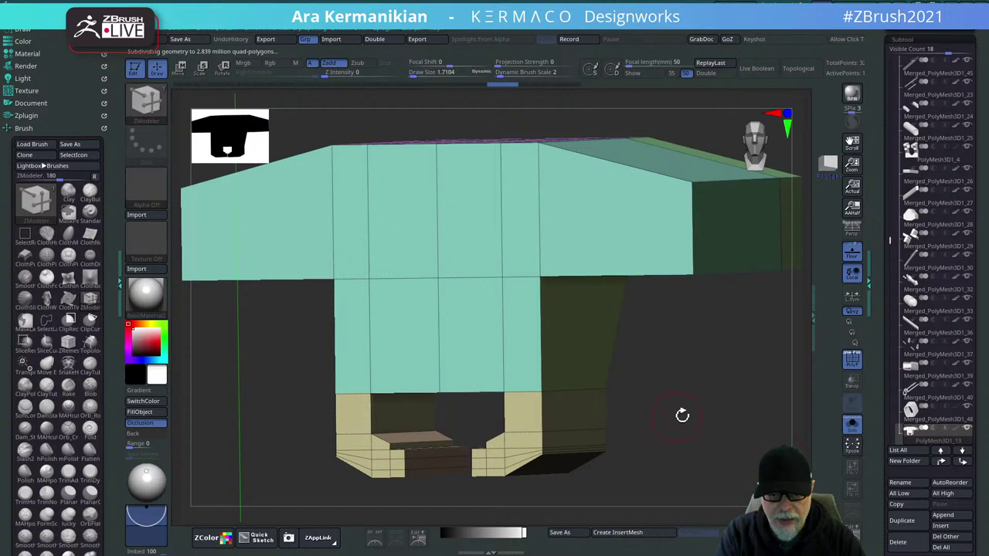
# Extrude the middle strip of the clamp lips' inner end faces further inward as small ridges.
pyautogui.moveTo(682, 416); pyautogui.dragTo(495, 364)
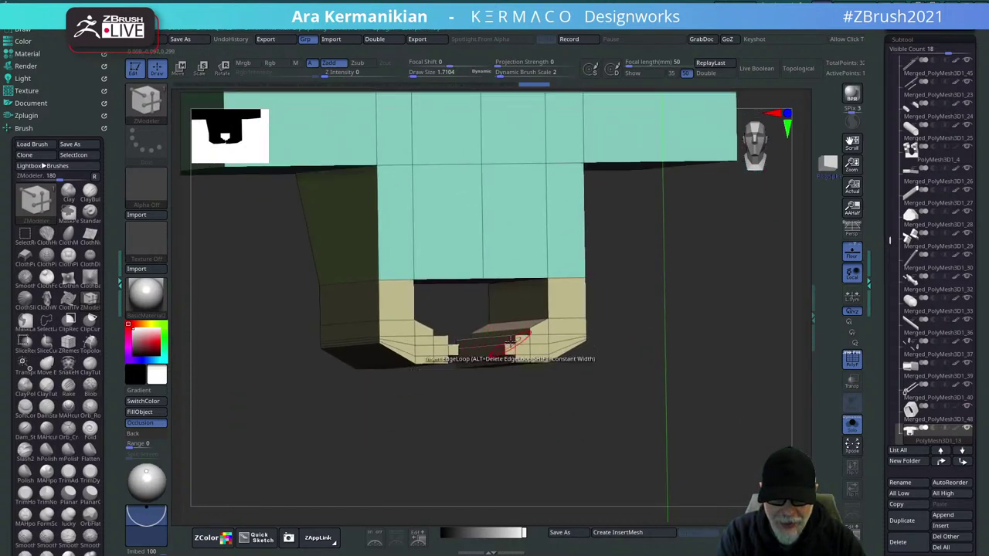
pyautogui.moveTo(540, 438); pyautogui.dragTo(477, 388)
pyautogui.moveTo(340, 455); pyautogui.dragTo(473, 371)
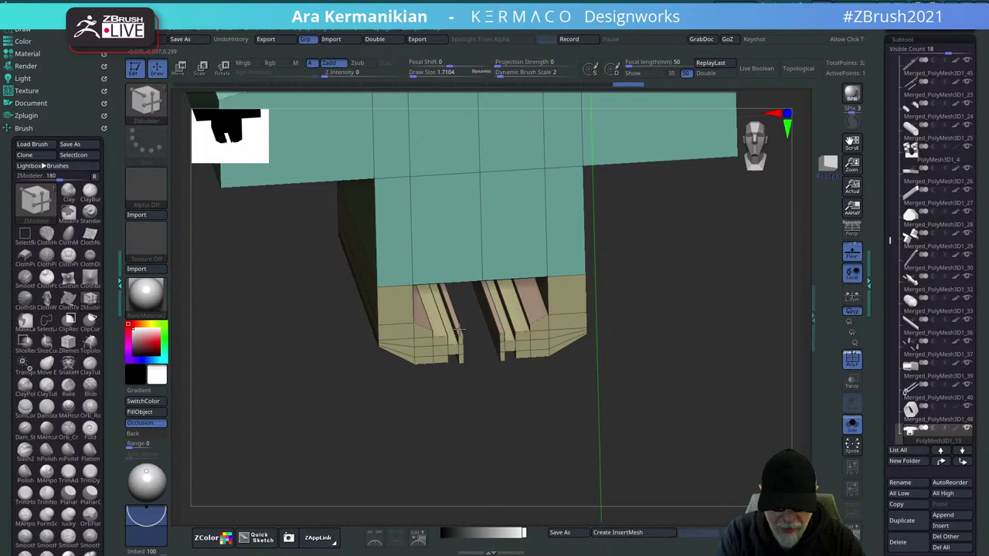
# Inspect the ridged clamp legs from the front, below and side, alone and mounted on the gun's top rail.
pyautogui.moveTo(736, 385); pyautogui.dragTo(695, 388)
pyautogui.click(852, 433)
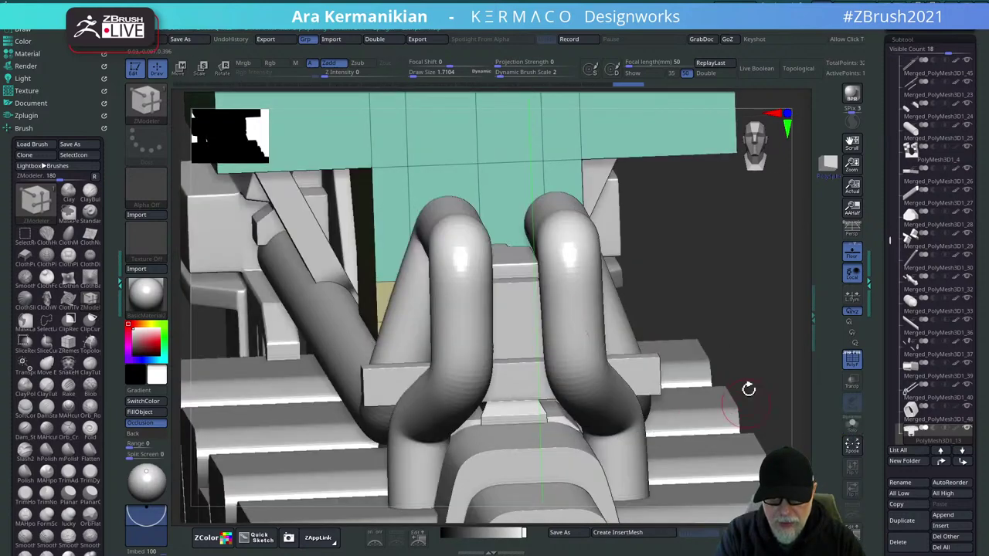
pyautogui.moveTo(729, 293)
pyautogui.keyDown('alt'); pyautogui.mouseDown()
pyautogui.moveTo(726, 320)
pyautogui.moveTo(724, 313)
pyautogui.moveTo(680, 340)
pyautogui.mouseUp(); pyautogui.keyUp('alt')
pyautogui.press('ctrl')
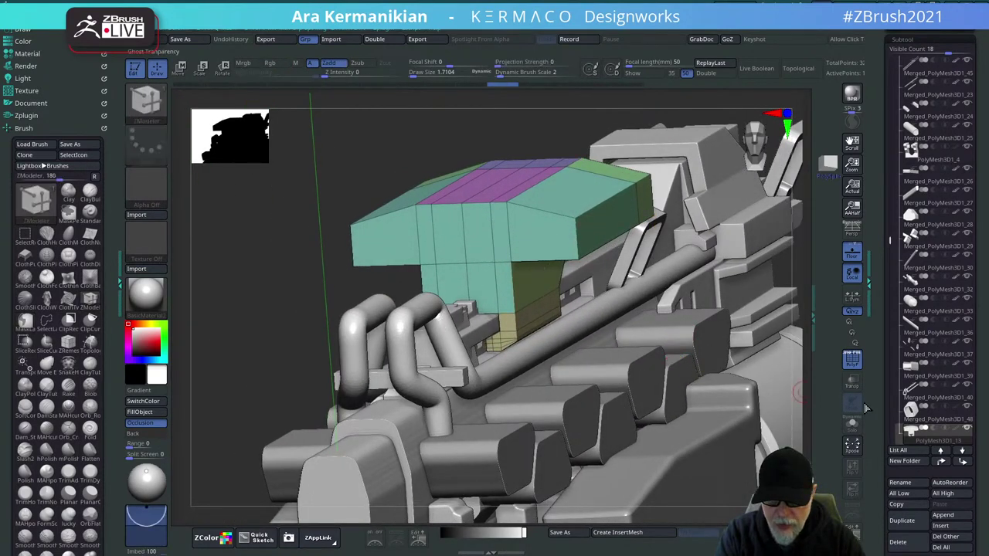
pyautogui.click(852, 425)
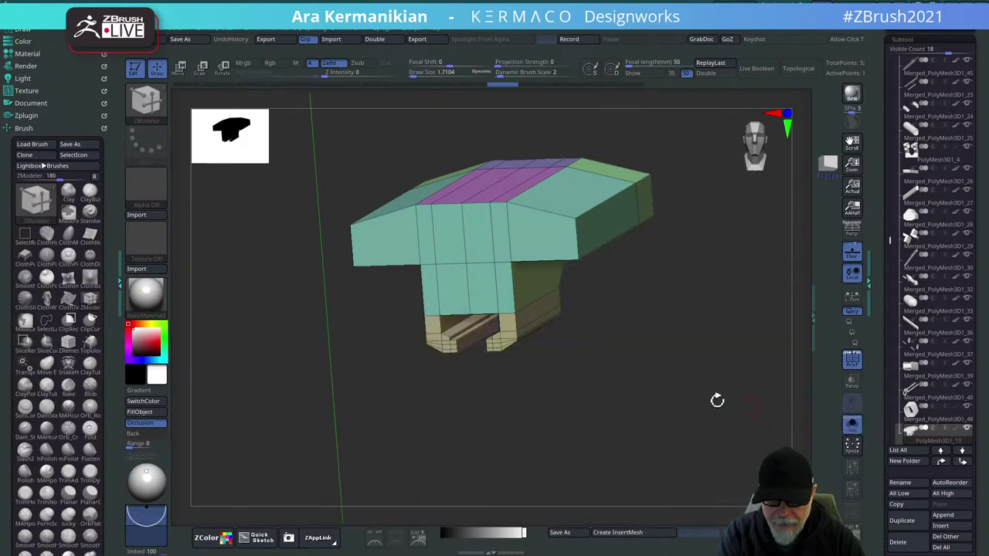
pyautogui.moveTo(717, 399); pyautogui.dragTo(526, 333)
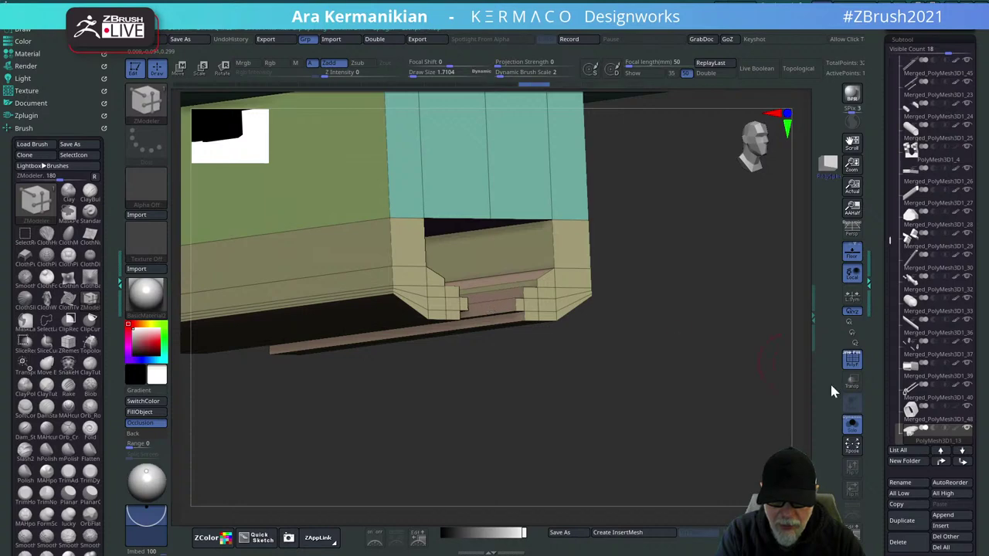
pyautogui.moveTo(727, 394); pyautogui.dragTo(788, 437)
pyautogui.click(851, 429)
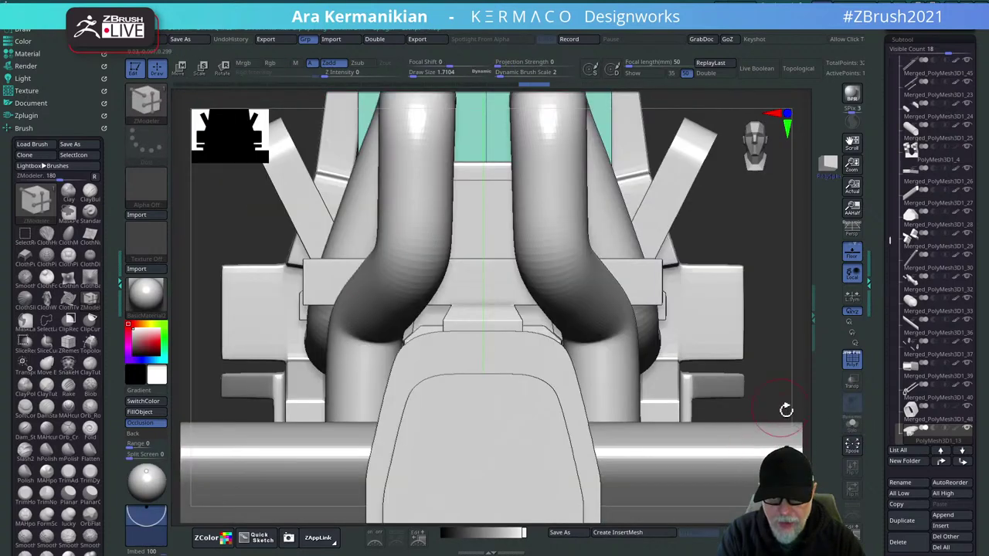
pyautogui.moveTo(760, 398); pyautogui.dragTo(749, 417)
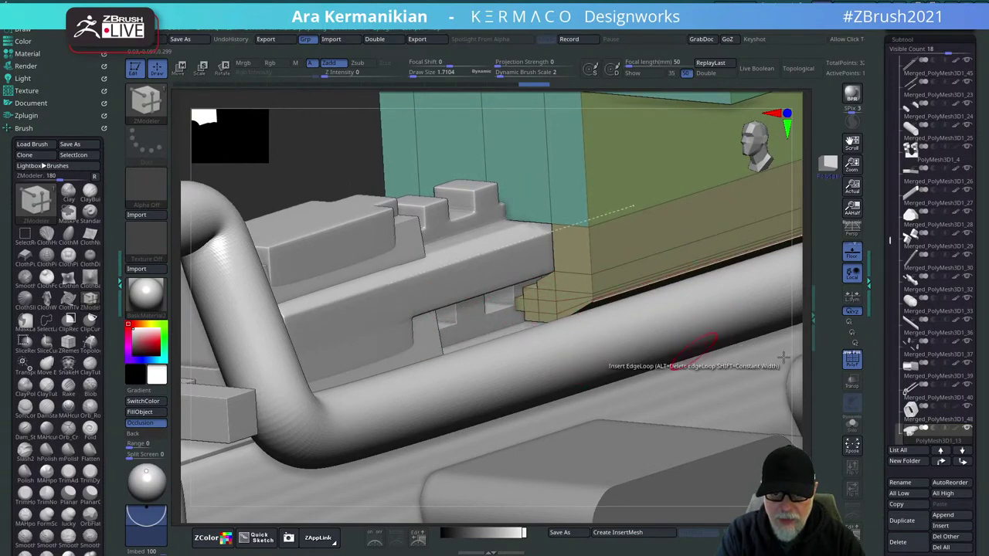
pyautogui.keyDown('alt'); pyautogui.moveTo(796, 381); pyautogui.dragTo(773, 329); pyautogui.keyUp('alt')
pyautogui.keyDown('shift'); pyautogui.moveTo(313, 247); pyautogui.dragTo(479, 274); pyautogui.keyUp('shift')
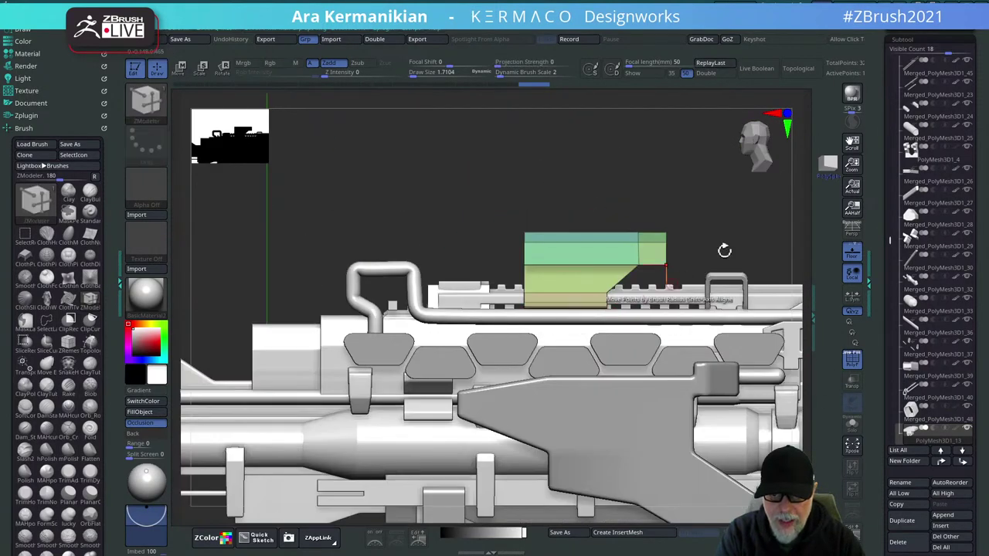
# Extrude the central strip of the block's front and rear faces outward with QMesh.
pyautogui.moveTo(662, 187); pyautogui.dragTo(487, 214)
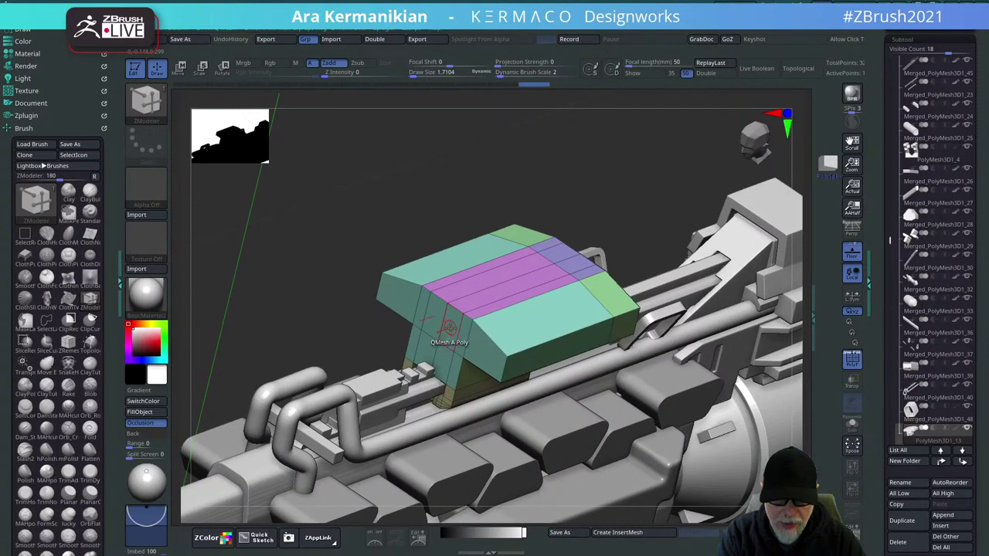
pyautogui.moveTo(449, 328); pyautogui.dragTo(418, 341)
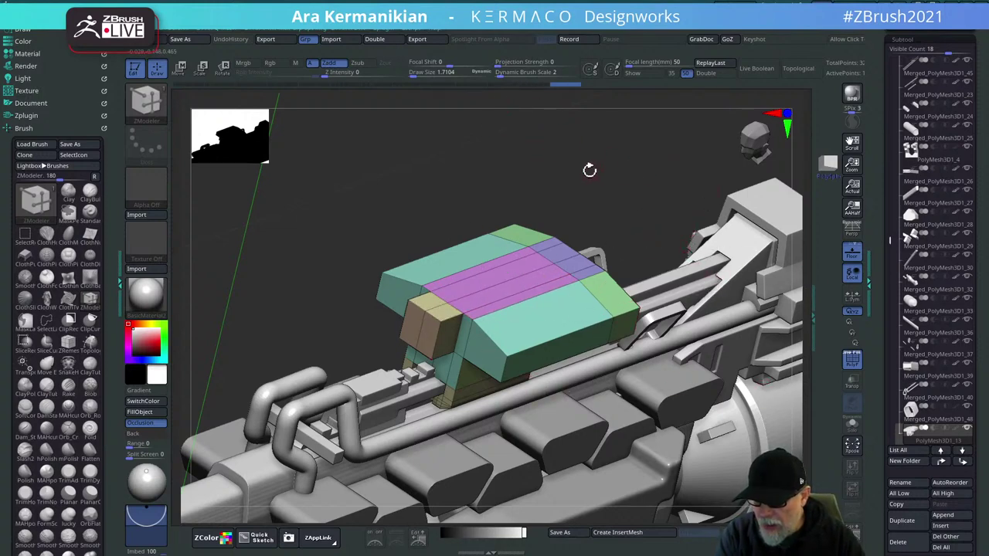
pyautogui.moveTo(606, 172); pyautogui.dragTo(471, 363)
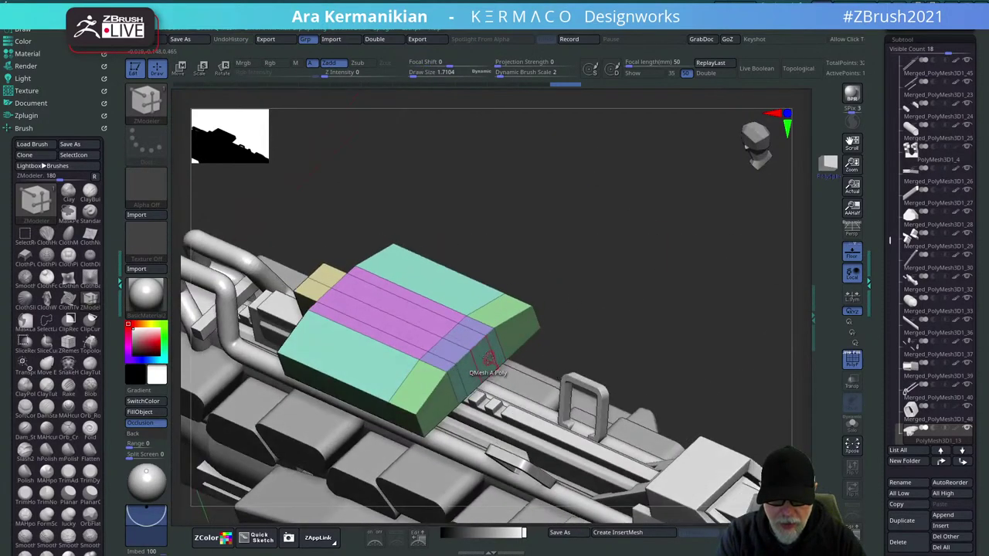
pyautogui.moveTo(657, 303); pyautogui.dragTo(565, 286)
pyautogui.moveTo(265, 313)
pyautogui.keyDown('ctrl'); pyautogui.keyDown('shift'); pyautogui.mouseDown()
pyautogui.moveTo(688, 305)
pyautogui.moveTo(696, 340)
pyautogui.mouseUp(); pyautogui.keyUp('shift'); pyautogui.keyUp('ctrl')
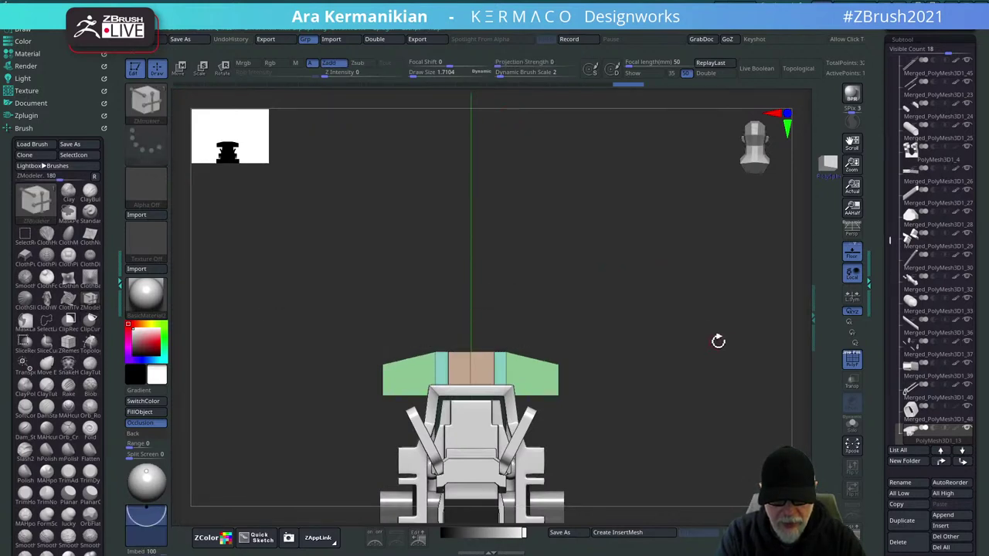
# Extrude the central top strip of the block upward as a raised bar and extend its rear end over the rear extension.
pyautogui.moveTo(734, 302); pyautogui.dragTo(345, 301)
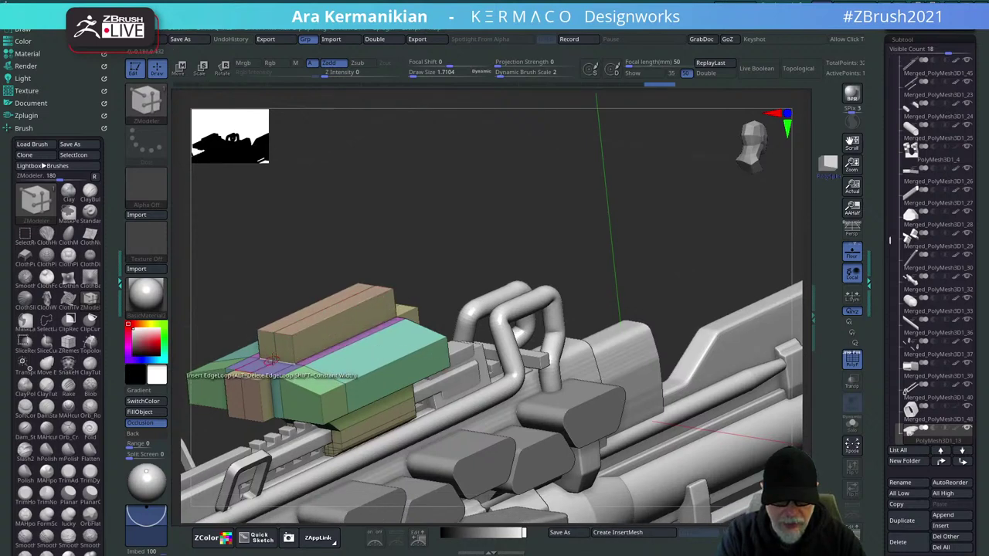
pyautogui.moveTo(283, 345); pyautogui.dragTo(244, 363)
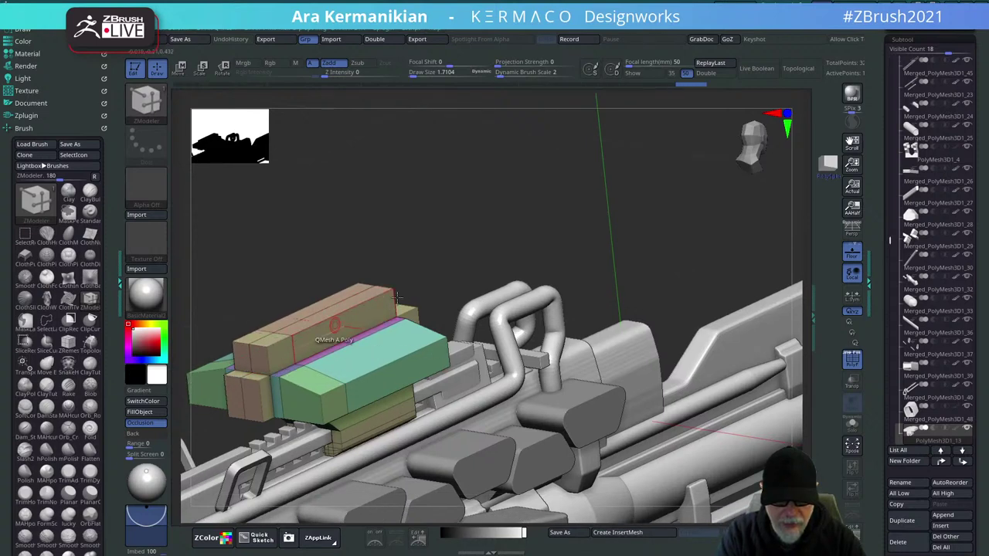
pyautogui.moveTo(456, 224); pyautogui.dragTo(541, 220)
pyautogui.moveTo(496, 266); pyautogui.dragTo(630, 293)
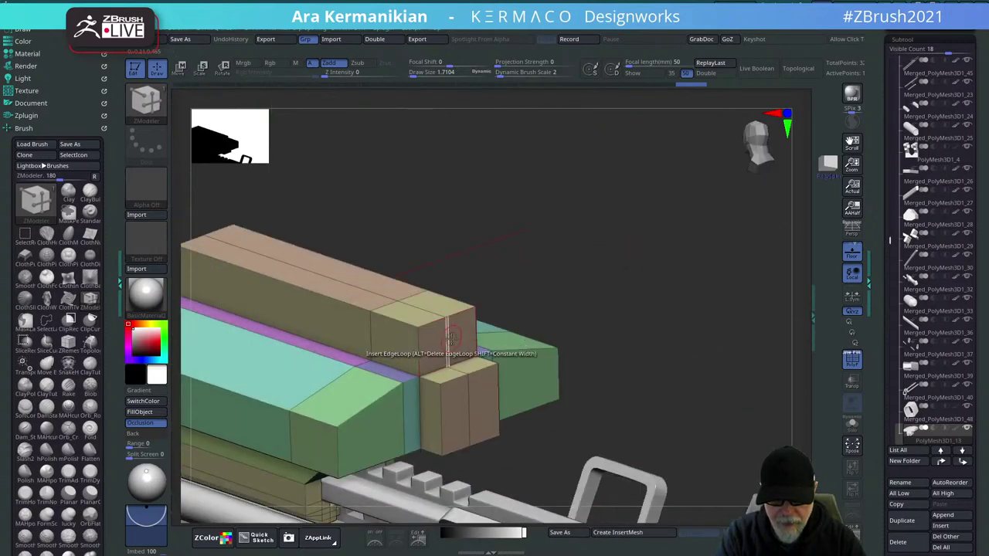
pyautogui.moveTo(462, 341); pyautogui.dragTo(543, 379)
pyautogui.moveTo(641, 331)
pyautogui.mouseDown()
pyautogui.moveTo(627, 295)
pyautogui.moveTo(613, 302)
pyautogui.mouseUp()
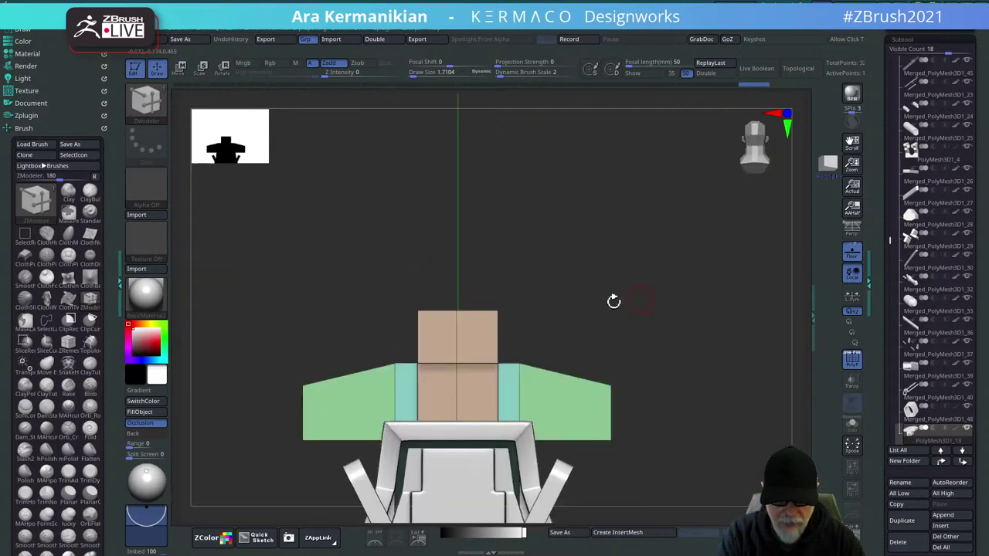
# Clip the raised bar's top slightly lower in rear view with ClipCurve, and apply Mirror And Weld to the block.
pyautogui.moveTo(275, 275)
pyautogui.keyDown('ctrl'); pyautogui.keyDown('shift'); pyautogui.mouseDown()
pyautogui.moveTo(693, 286)
pyautogui.moveTo(718, 260)
pyautogui.moveTo(707, 314)
pyautogui.mouseUp(); pyautogui.keyUp('shift'); pyautogui.keyUp('ctrl')
pyautogui.keyDown('ctrl'); pyautogui.keyDown('shift'); pyautogui.moveTo(707, 316); pyautogui.dragTo(707, 317); pyautogui.keyUp('shift'); pyautogui.keyUp('ctrl')
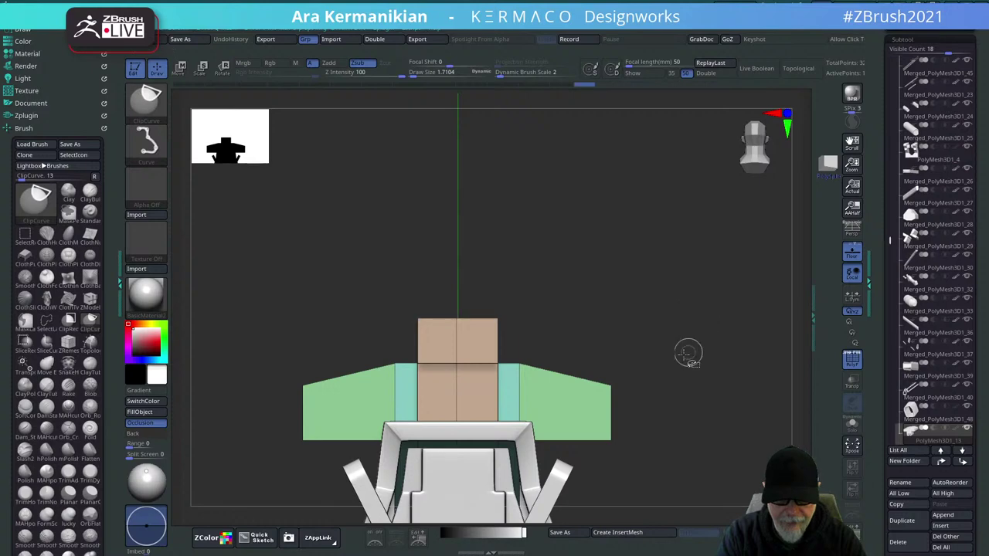
pyautogui.keyDown('alt'); pyautogui.moveTo(634, 306); pyautogui.dragTo(715, 310); pyautogui.keyUp('alt')
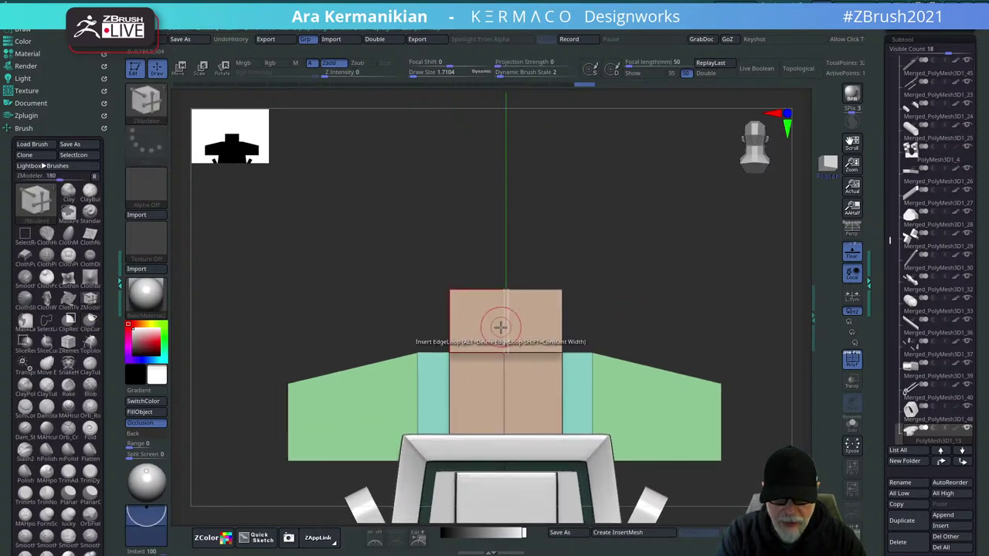
pyautogui.moveTo(733, 246); pyautogui.dragTo(618, 294)
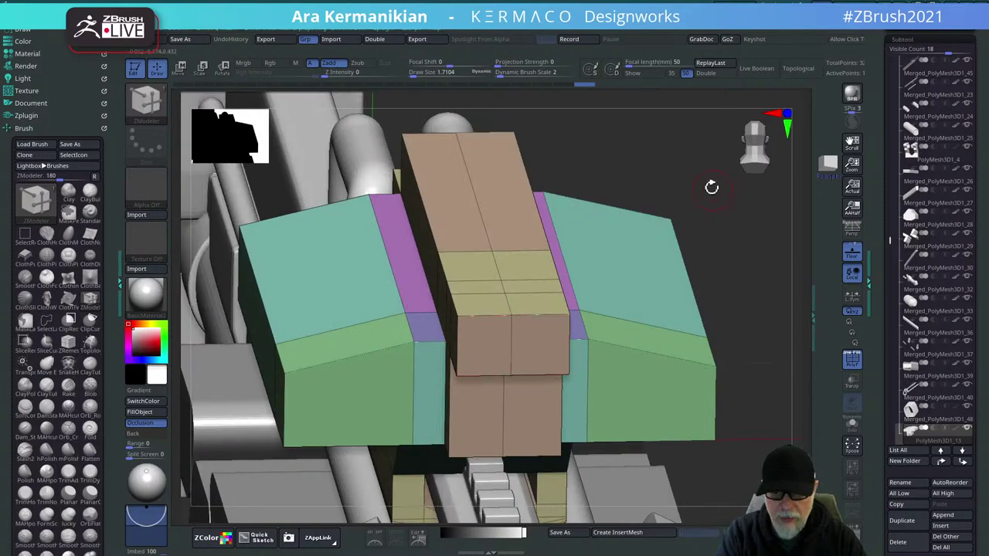
pyautogui.keyDown('shift'); pyautogui.moveTo(711, 187); pyautogui.dragTo(649, 291); pyautogui.keyUp('shift')
pyautogui.press('space')
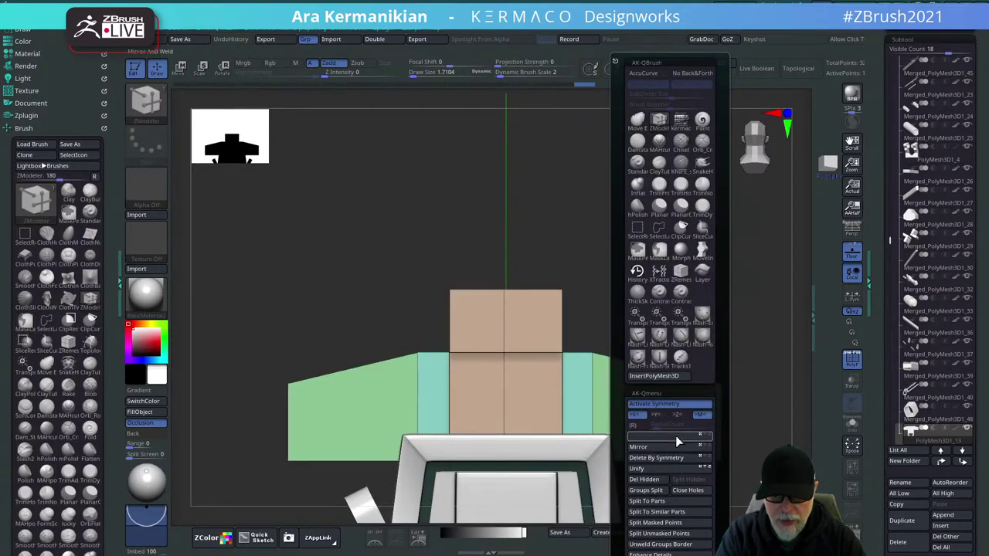
pyautogui.click(676, 436)
# Set the edge Insert action to Multiple EdgeLoops with a specified resolution of 1 and subdivide the bar's rear end face.
pyautogui.keyDown('alt'); pyautogui.moveTo(638, 240); pyautogui.dragTo(664, 297); pyautogui.keyUp('alt')
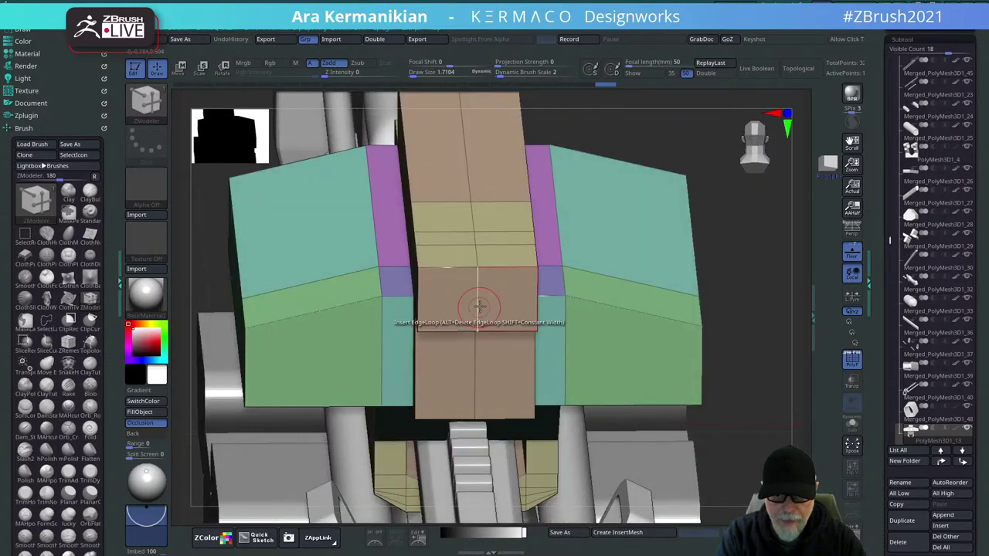
pyautogui.press('space')
pyautogui.click(461, 274)
pyautogui.click(465, 263)
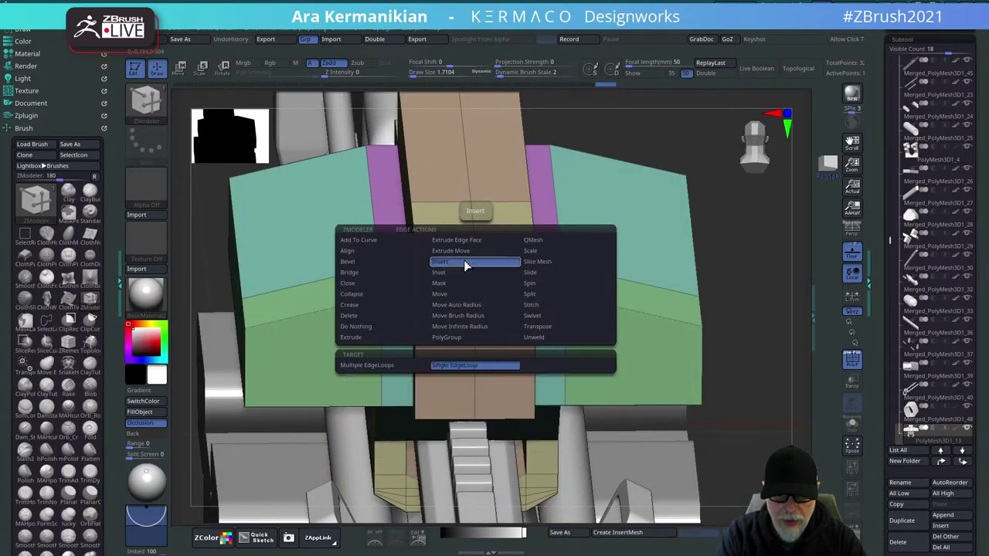
pyautogui.press('space')
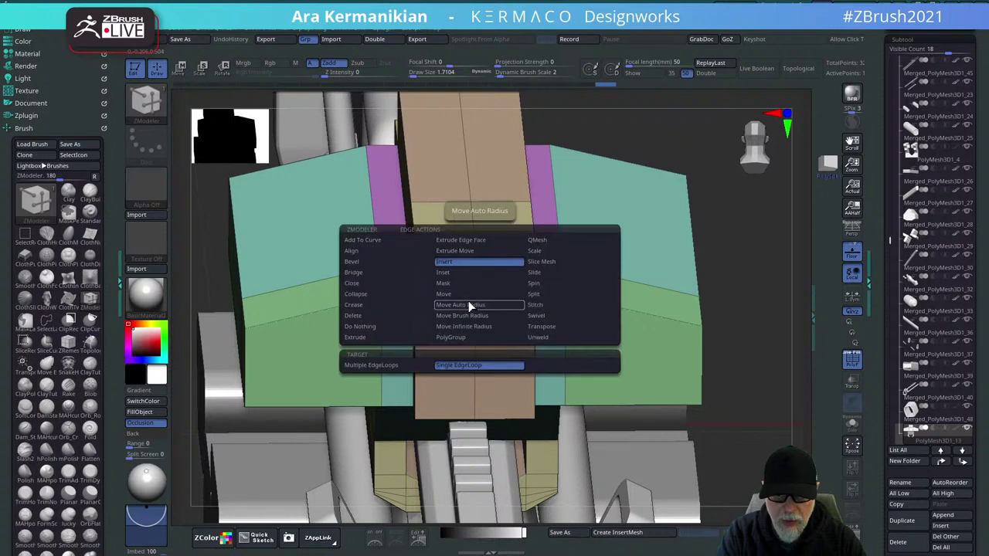
pyautogui.click(387, 366)
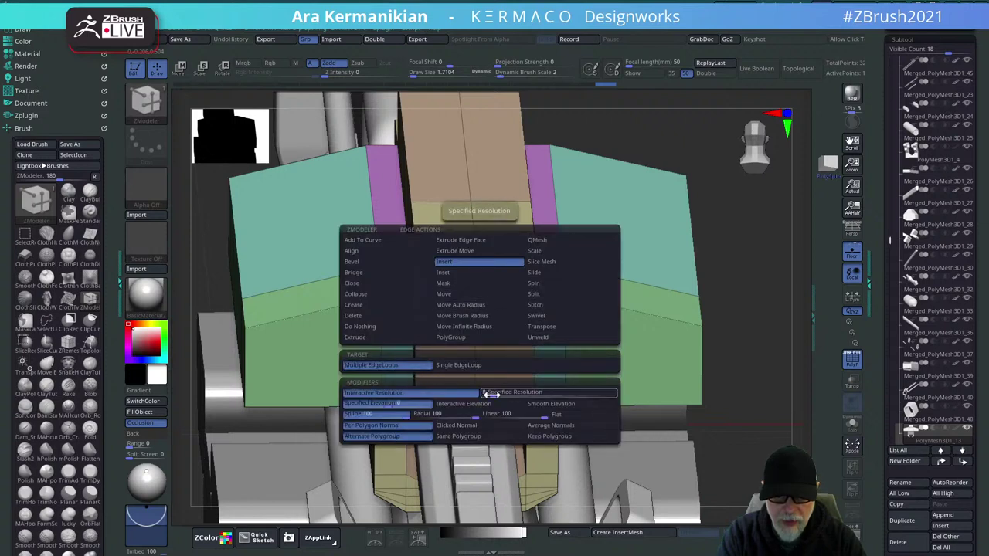
pyautogui.moveTo(492, 394); pyautogui.dragTo(482, 392)
pyautogui.click(495, 393)
pyautogui.write('1')
pyautogui.press('Return')
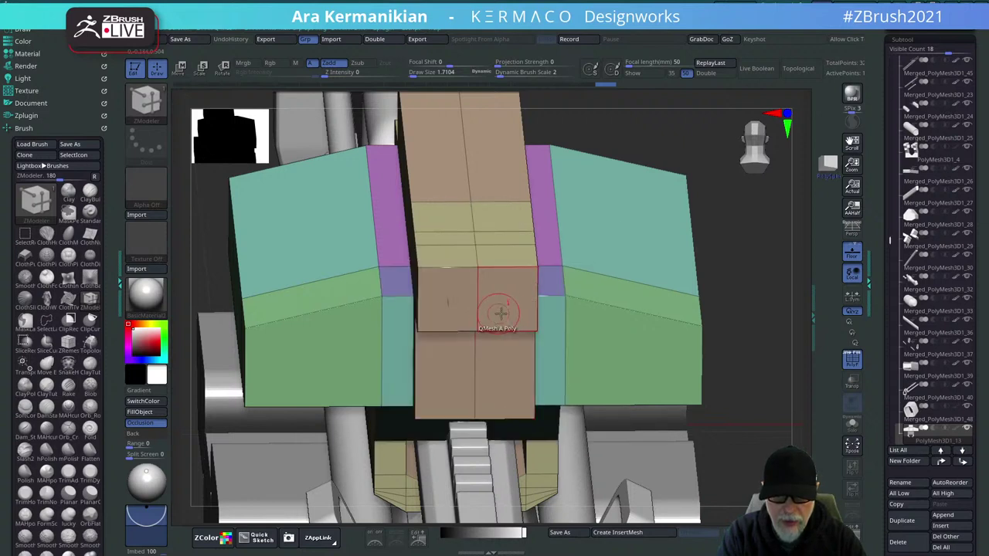
pyautogui.click(478, 303)
# Use the point Split action to create a circular face at the centre of the bar's rear end.
pyautogui.keyDown('shift'); pyautogui.moveTo(777, 210); pyautogui.dragTo(775, 187); pyautogui.keyUp('shift')
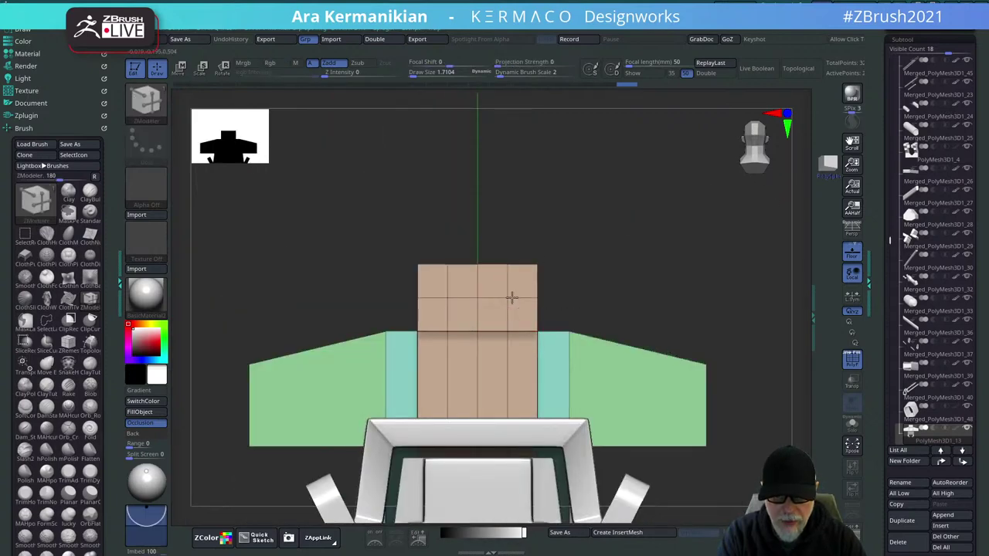
pyautogui.keyDown('alt'); pyautogui.moveTo(684, 291); pyautogui.dragTo(516, 296); pyautogui.keyUp('alt')
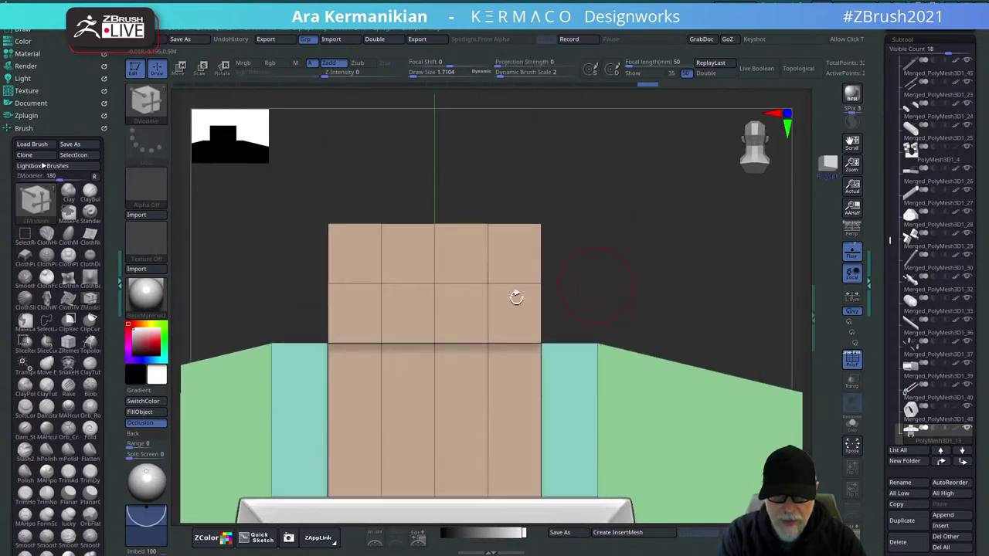
pyautogui.press('space')
pyautogui.click(481, 294)
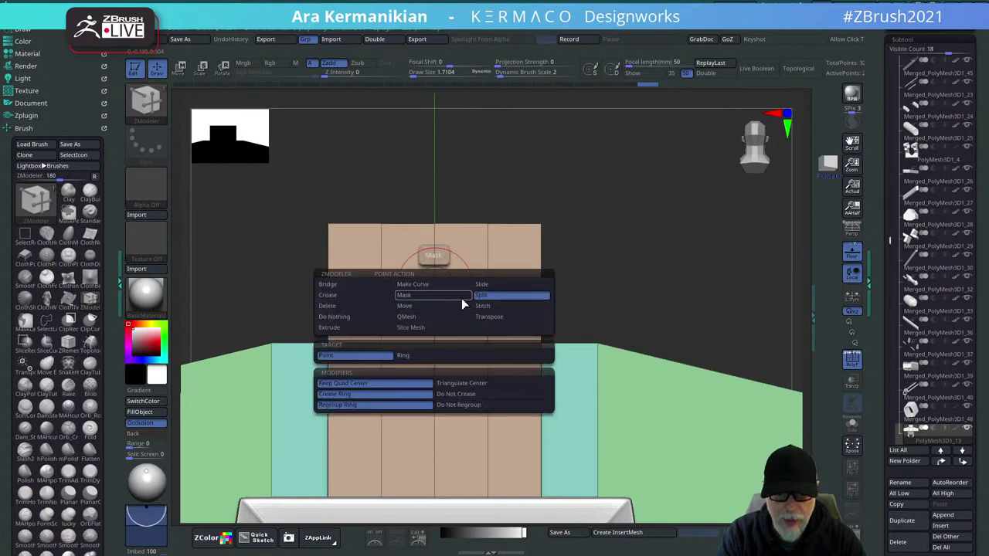
pyautogui.moveTo(434, 284); pyautogui.dragTo(462, 316)
pyautogui.moveTo(687, 290); pyautogui.dragTo(630, 282)
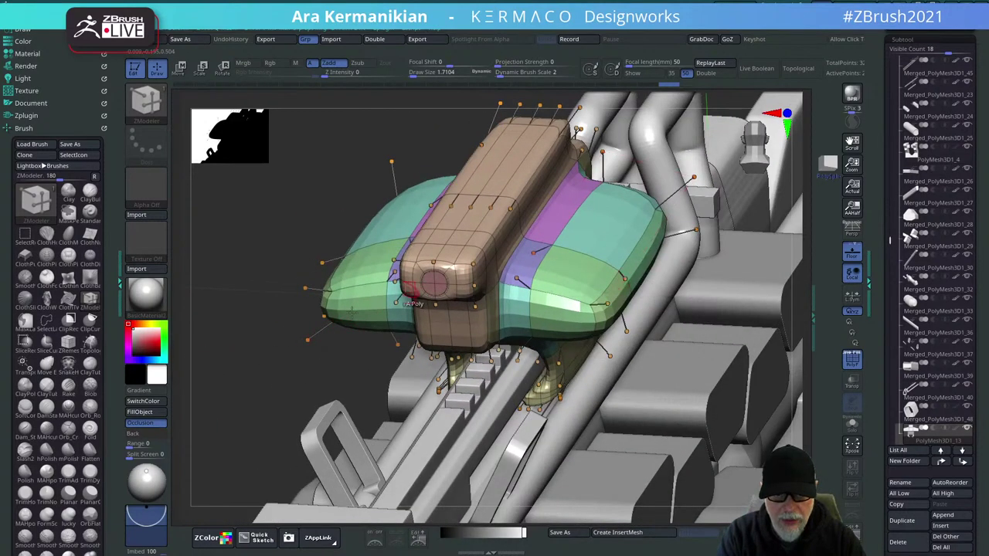
# Set the scope block's dynamic subdivision to QGrid 1 with Bevel and lower the Coverage for tighter edges.
pyautogui.keyDown('shift'); pyautogui.moveTo(228, 270); pyautogui.dragTo(261, 238); pyautogui.keyUp('shift')
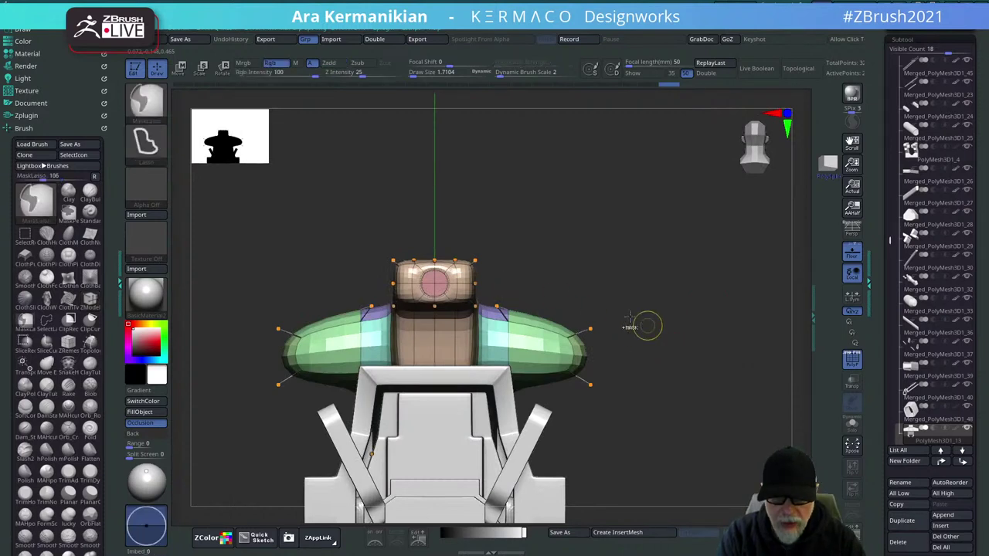
pyautogui.hotkey('ctrl', '1')
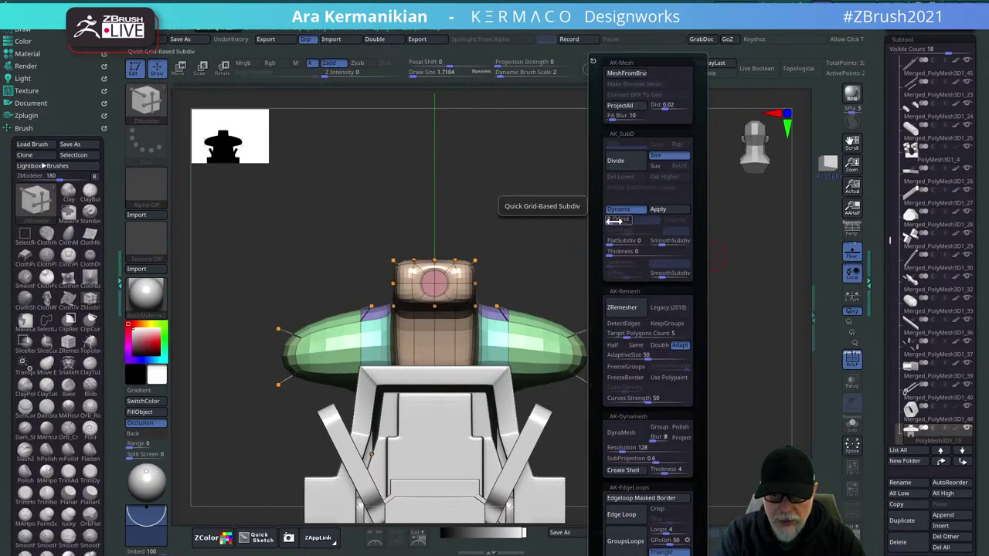
pyautogui.click(612, 222)
pyautogui.click(613, 224)
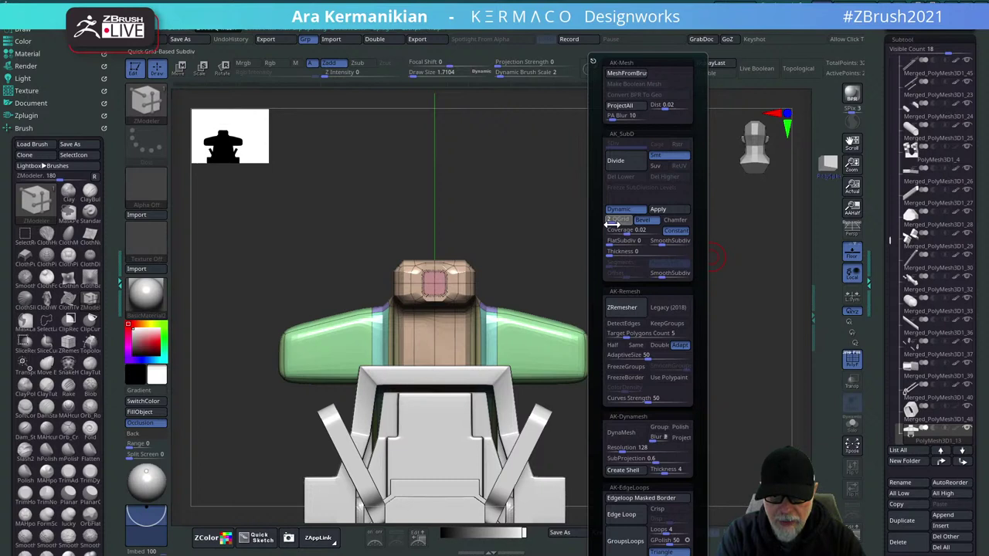
pyautogui.moveTo(611, 223)
pyautogui.mouseDown()
pyautogui.moveTo(634, 234)
pyautogui.moveTo(615, 232)
pyautogui.mouseUp()
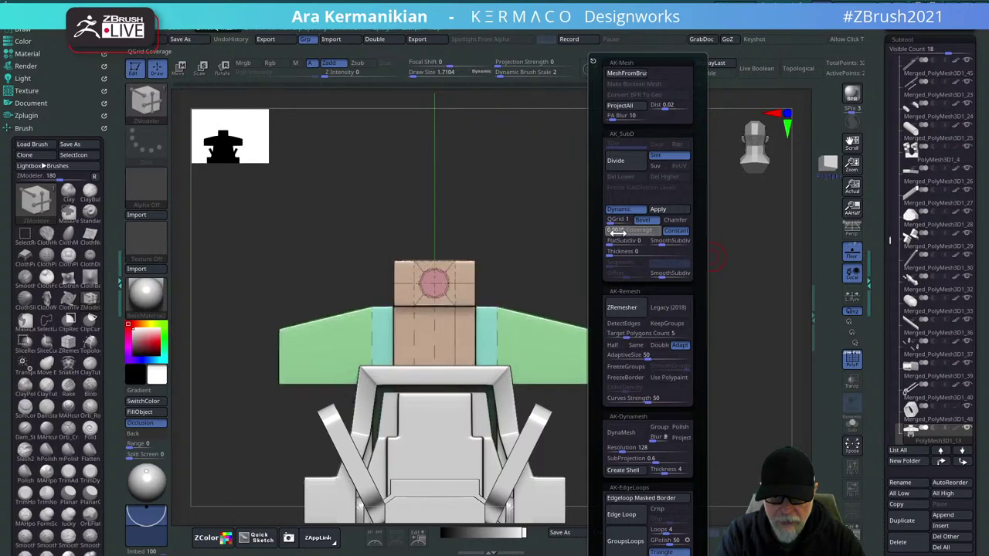
# Extrude the circular face at the bar's rear end outward into a stepped, hollow eyepiece ring.
pyautogui.moveTo(515, 273); pyautogui.dragTo(556, 287)
pyautogui.keyDown('alt'); pyautogui.moveTo(692, 183); pyautogui.dragTo(666, 251); pyautogui.keyUp('alt')
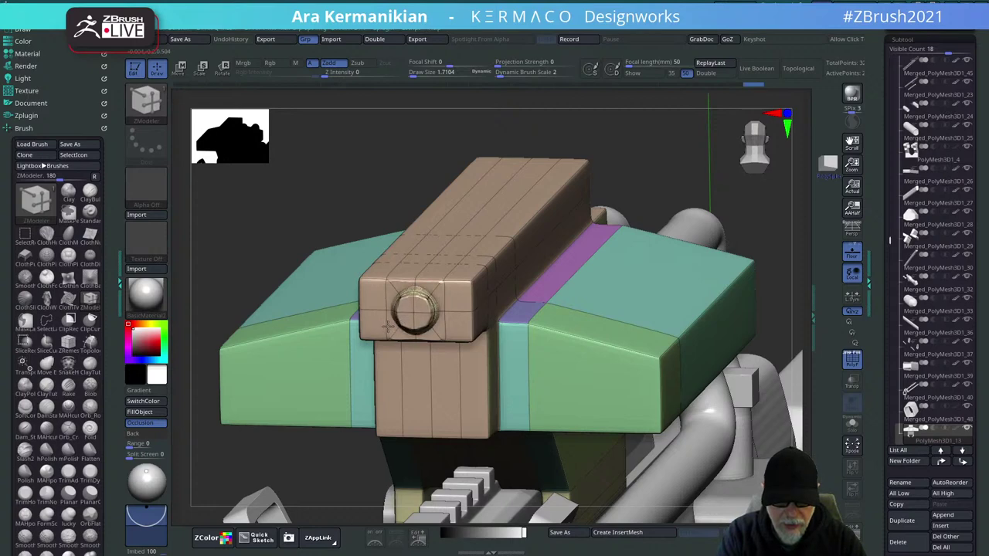
pyautogui.moveTo(342, 220); pyautogui.dragTo(364, 222)
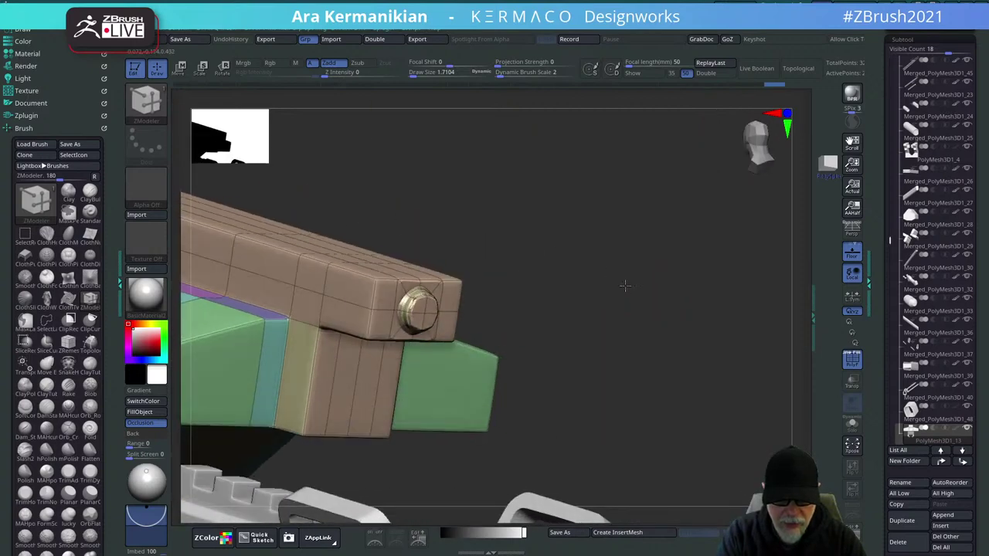
pyautogui.moveTo(638, 287); pyautogui.dragTo(633, 336)
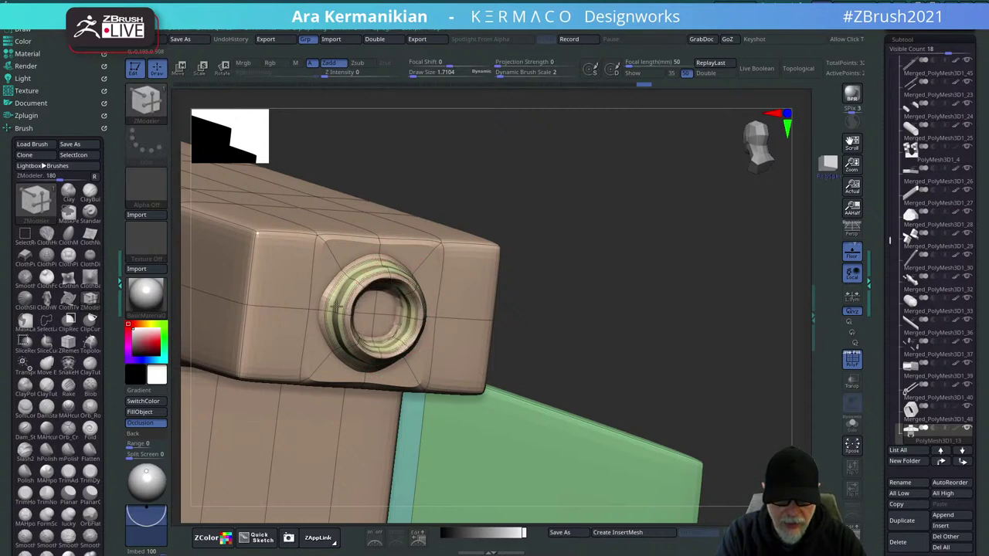
pyautogui.moveTo(643, 270)
pyautogui.mouseDown()
pyautogui.moveTo(580, 224)
pyautogui.moveTo(665, 232)
pyautogui.moveTo(694, 248)
pyautogui.moveTo(569, 173)
pyautogui.moveTo(685, 243)
pyautogui.moveTo(615, 250)
pyautogui.moveTo(650, 255)
pyautogui.moveTo(642, 227)
pyautogui.moveTo(619, 240)
pyautogui.moveTo(656, 276)
pyautogui.mouseUp()
pyautogui.click(852, 358)
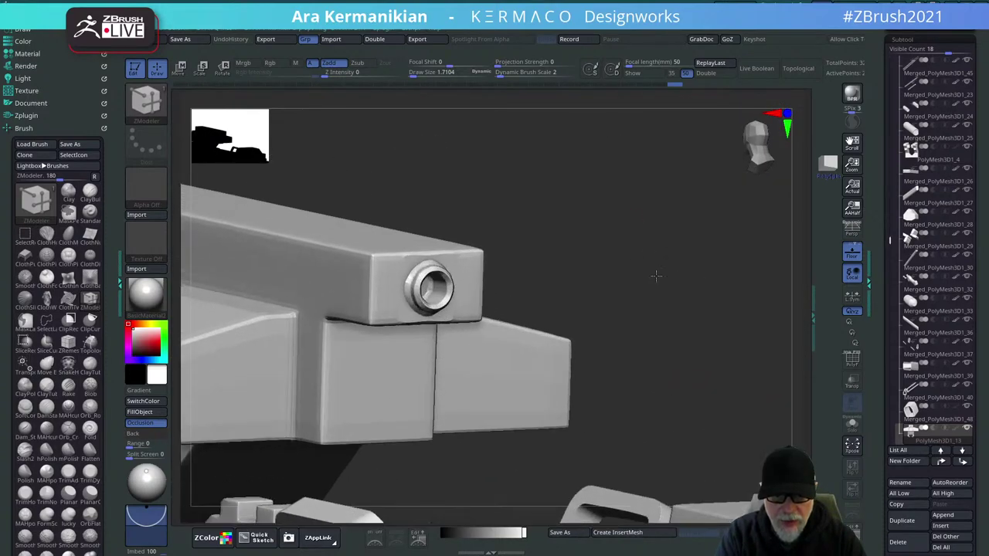
# Undo the eyepiece and circular split on the bar's rear end, and turn off dynamic subdivision.
pyautogui.press('ctrl')
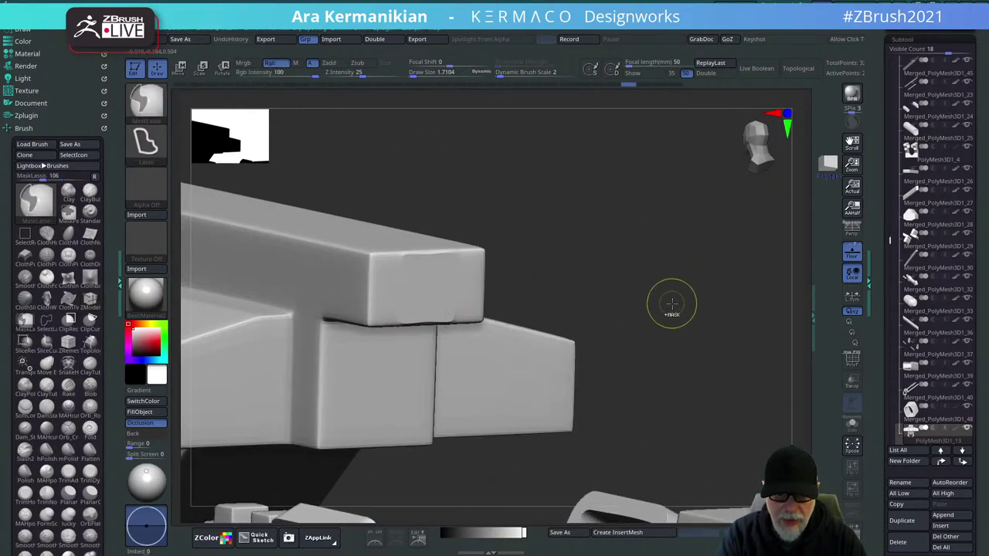
pyautogui.hotkey('shift', 'd')
pyautogui.moveTo(677, 277); pyautogui.dragTo(636, 273)
pyautogui.click(851, 360)
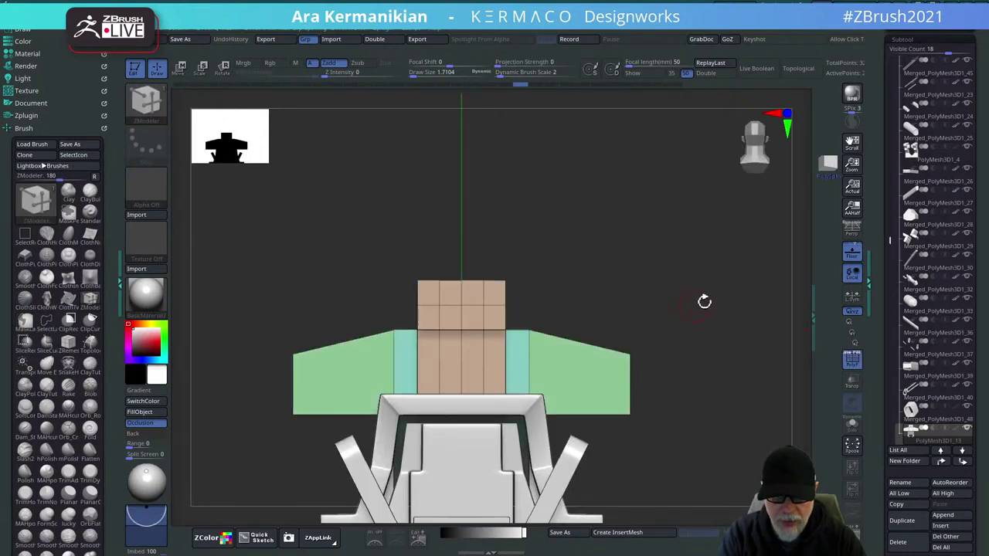
pyautogui.keyDown('alt'); pyautogui.moveTo(703, 300); pyautogui.dragTo(530, 309); pyautogui.keyUp('alt')
pyautogui.keyDown('alt'); pyautogui.moveTo(680, 283); pyautogui.dragTo(713, 303); pyautogui.keyUp('alt')
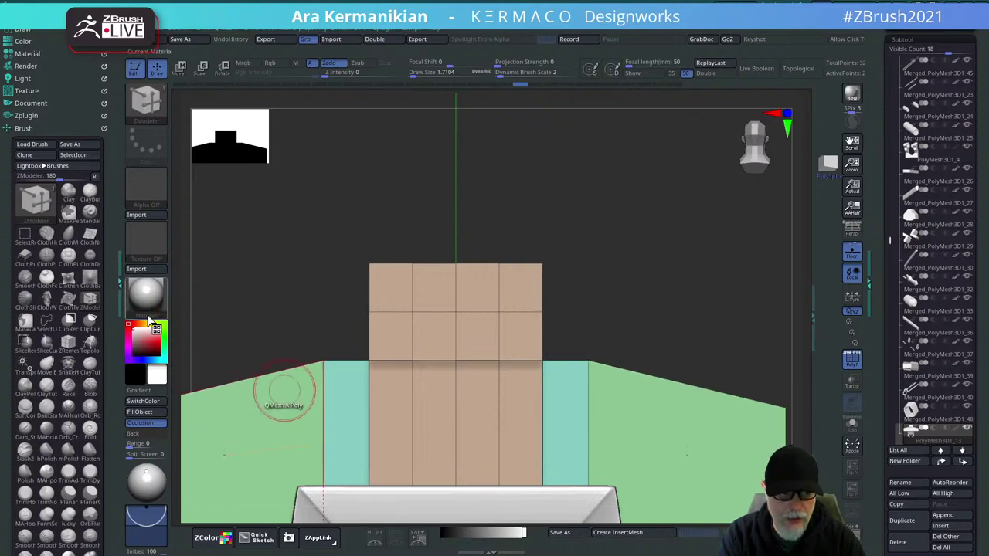
# Insert a new PolyMesh3D subtool and replace its star shape with a cylinder primitive.
pyautogui.scroll(-5, 114, 401)
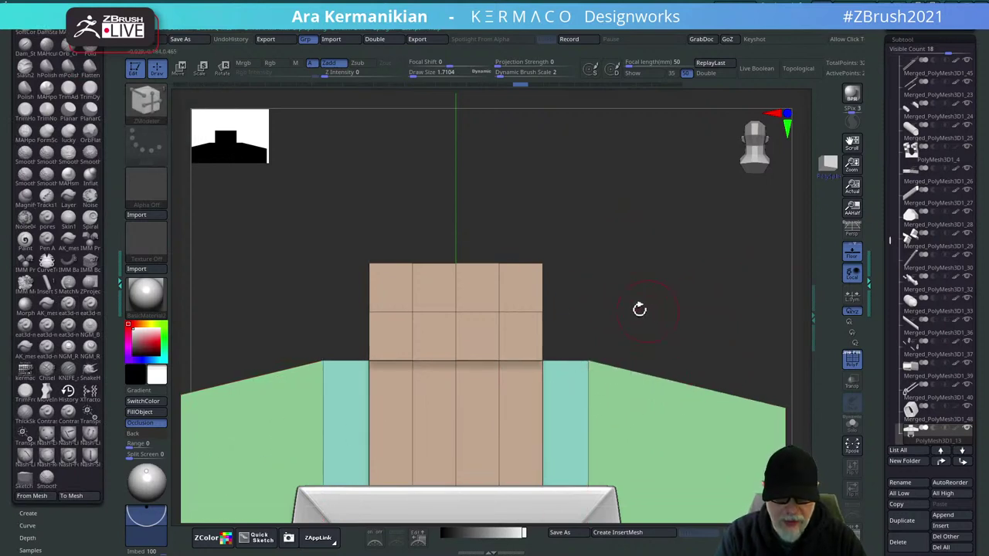
pyautogui.moveTo(657, 318); pyautogui.dragTo(656, 309)
pyautogui.hotkey('ctrl', 'space')
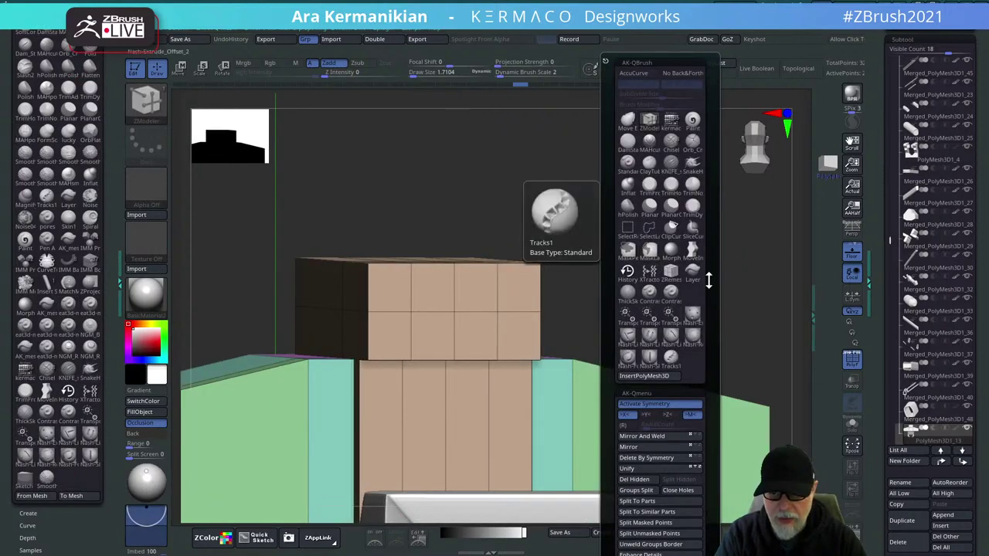
pyautogui.press('space')
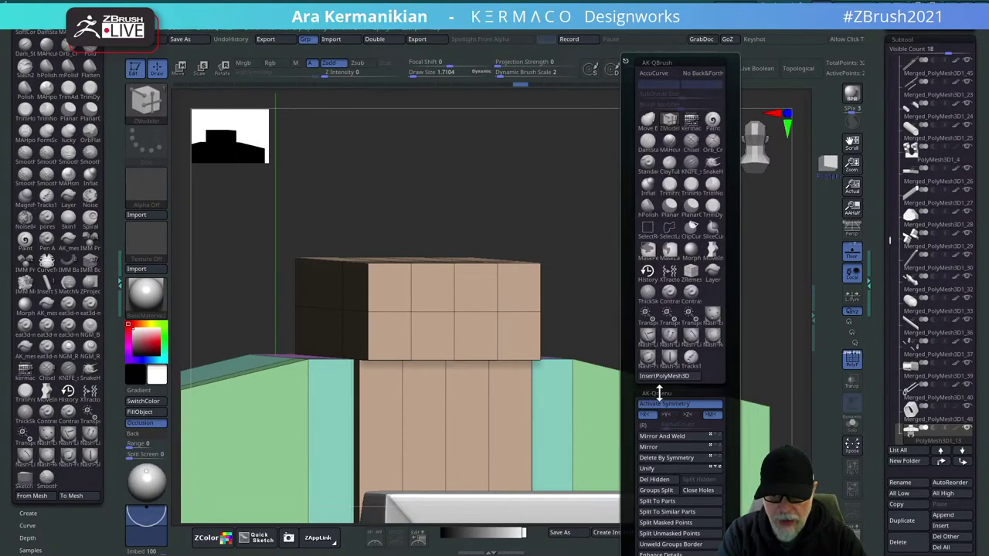
pyautogui.click(664, 376)
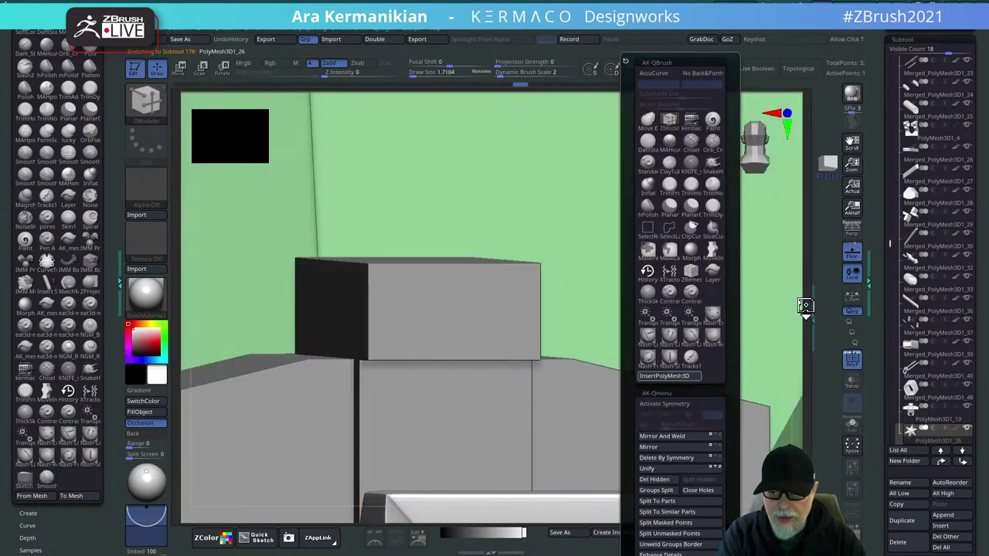
pyautogui.press('w')
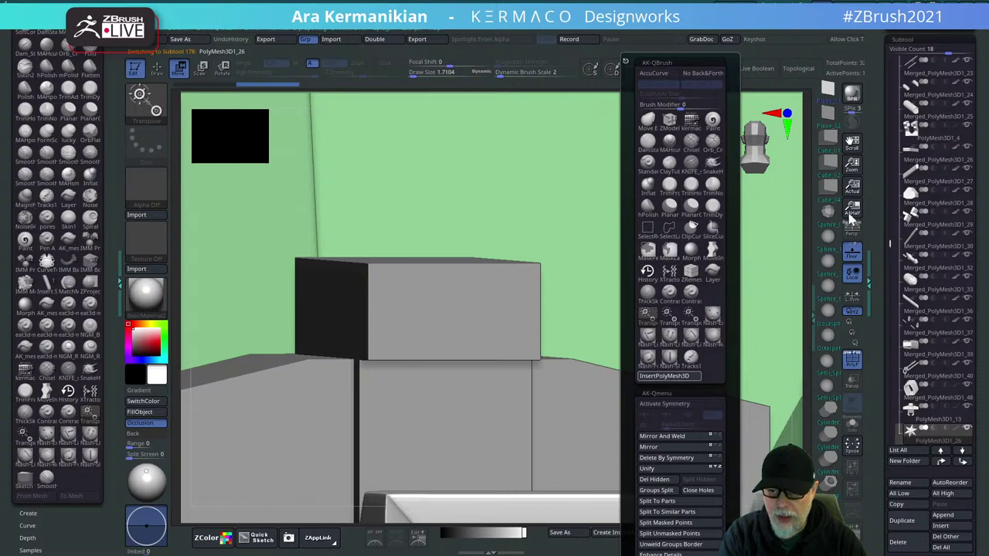
pyautogui.click(832, 463)
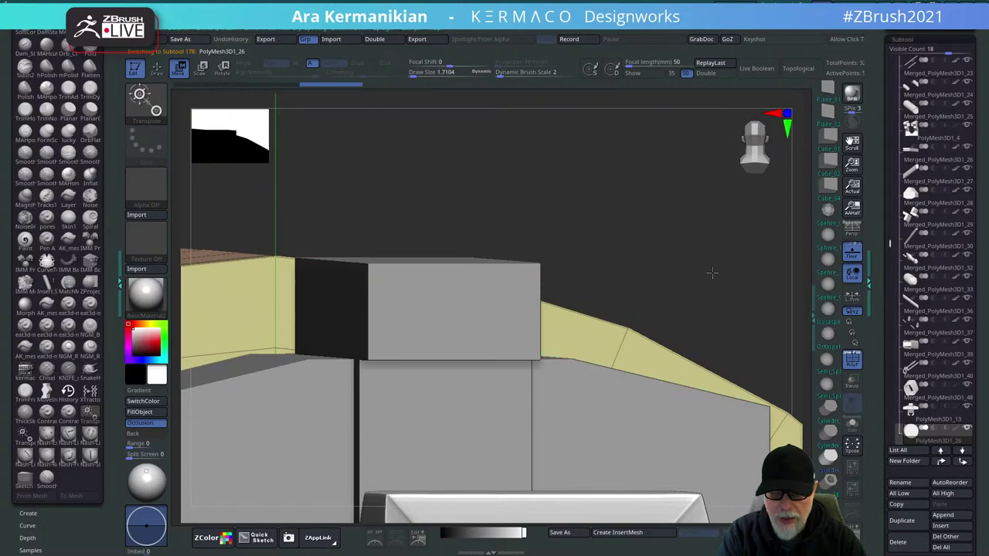
pyautogui.press('f')
pyautogui.press('f')
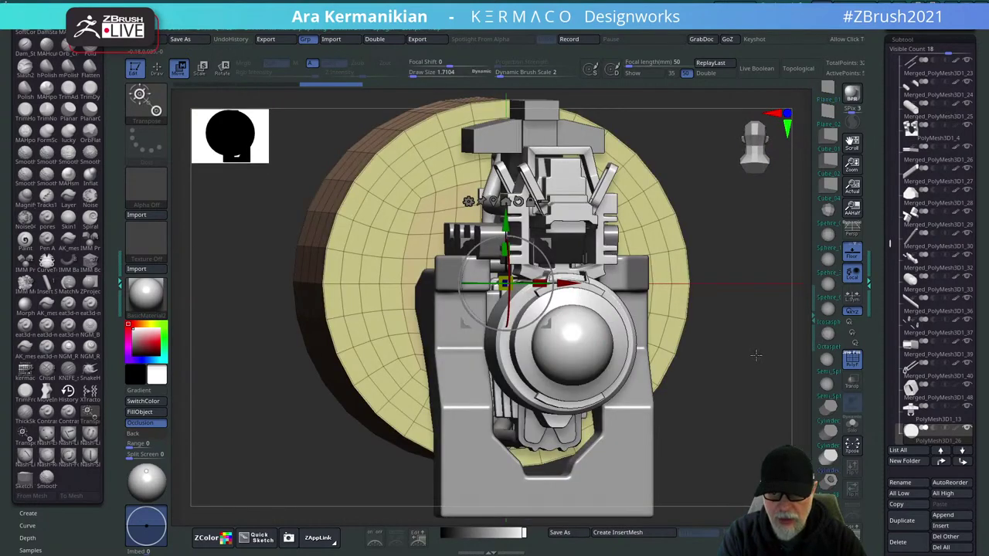
pyautogui.moveTo(755, 355); pyautogui.dragTo(575, 330)
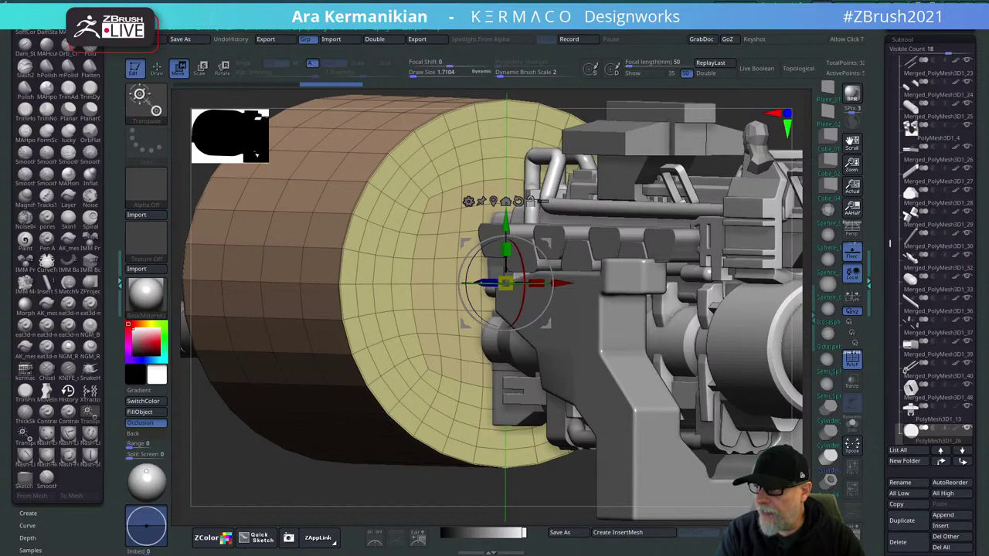
# Switch to the web browser to show the Kermaco portfolio's Gumroad product listing, and return to ZBrush.
pyautogui.hotkey('alt', 'Tab')
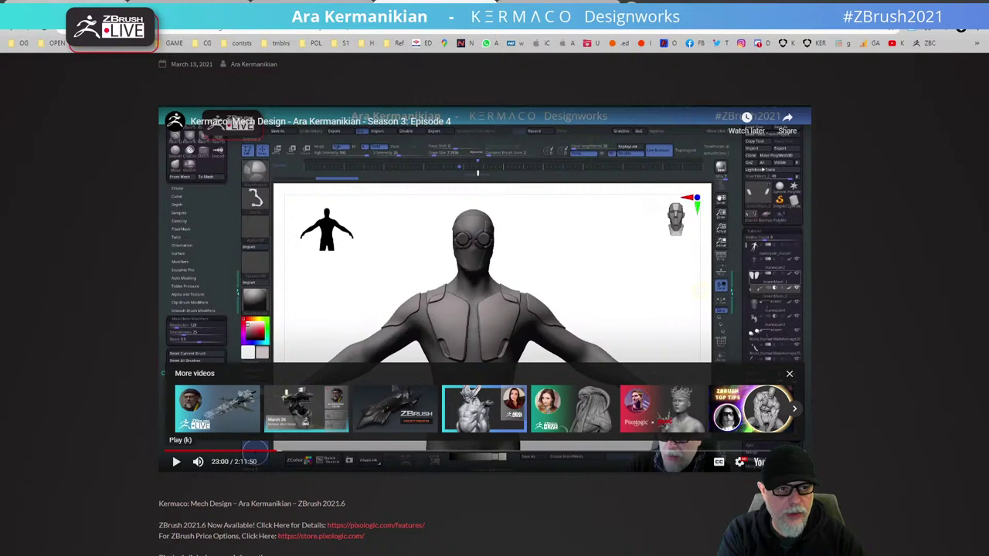
pyautogui.click(294, 6)
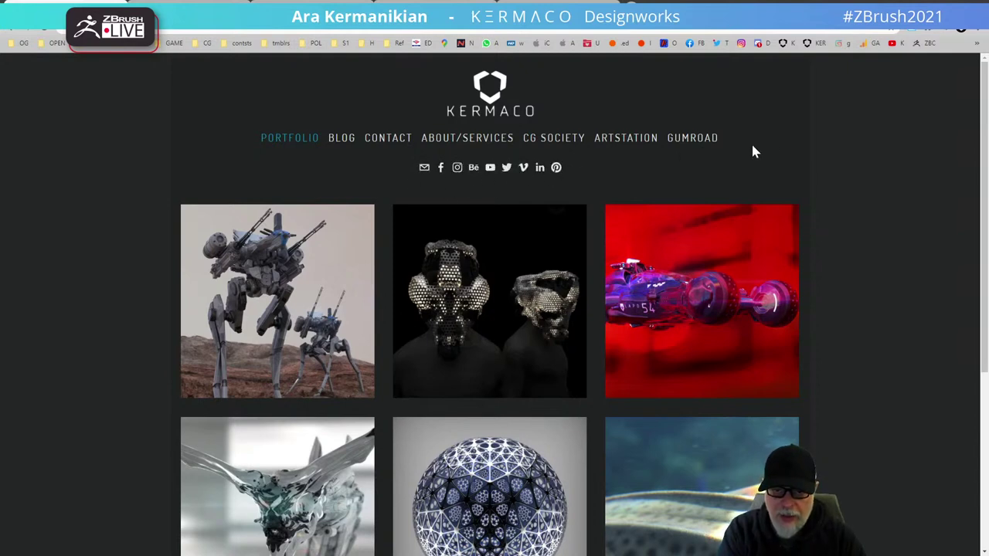
pyautogui.click(698, 141)
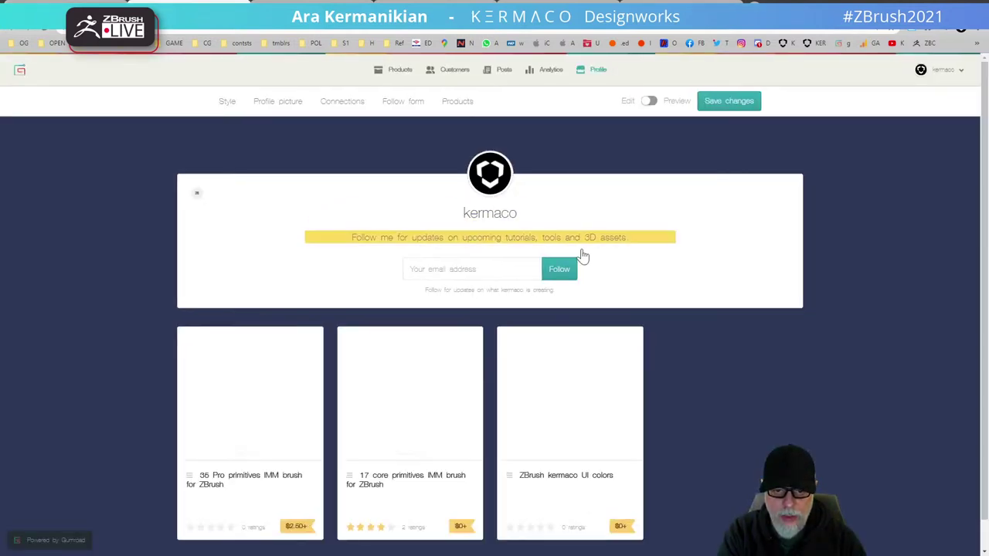
pyautogui.scroll(-1, 985, 288)
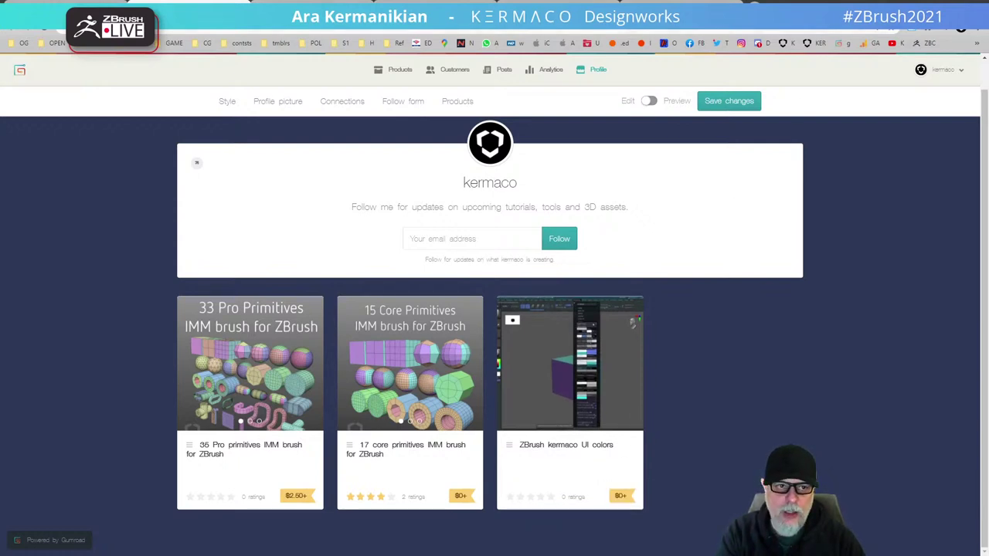
pyautogui.click(70, 9)
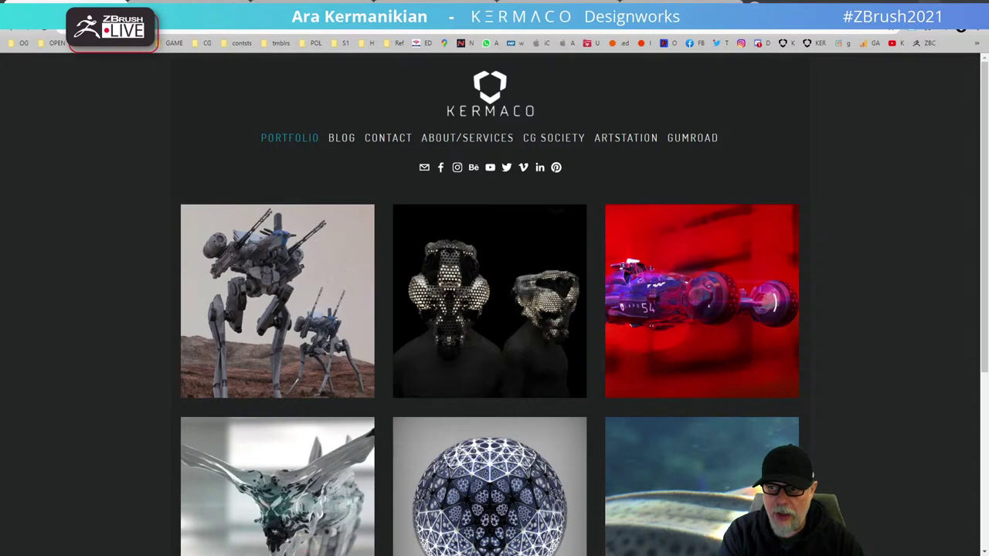
pyautogui.click(929, 7)
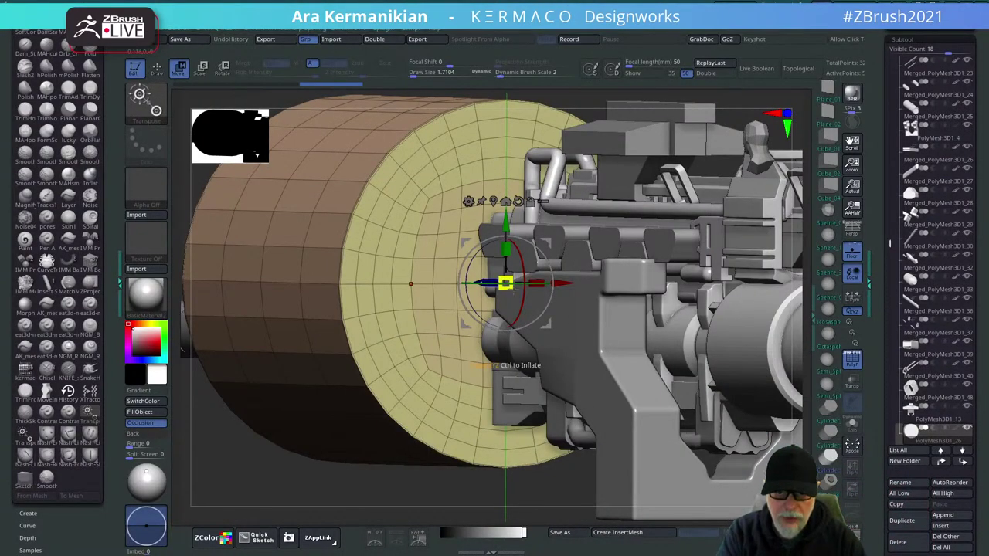
# Replace the cylinder subtool with a thick-walled hollow tube primitive.
pyautogui.keyDown('ctrl'); pyautogui.moveTo(392, 489); pyautogui.dragTo(394, 421, button='right'); pyautogui.keyUp('ctrl')
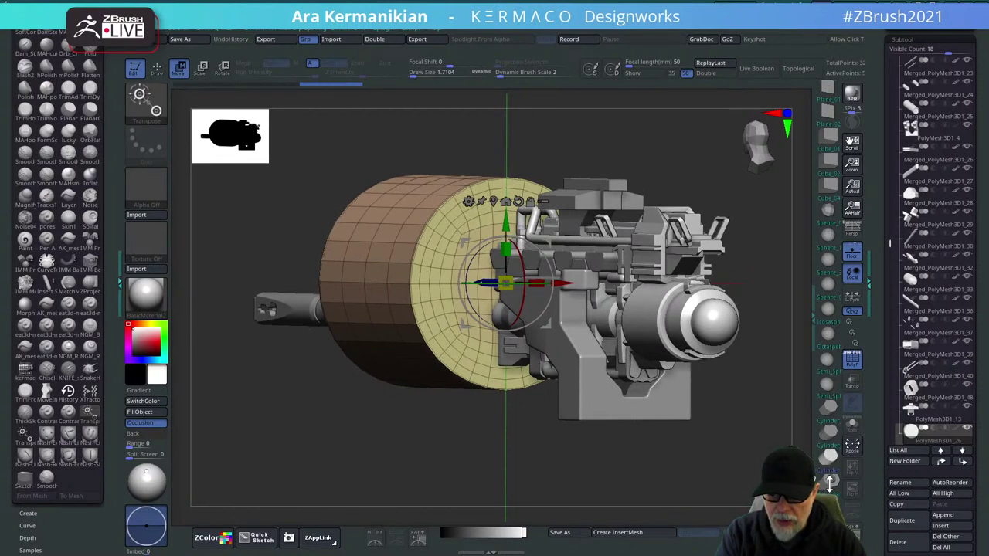
pyautogui.hotkey('ctrl', 'shift', 'z')
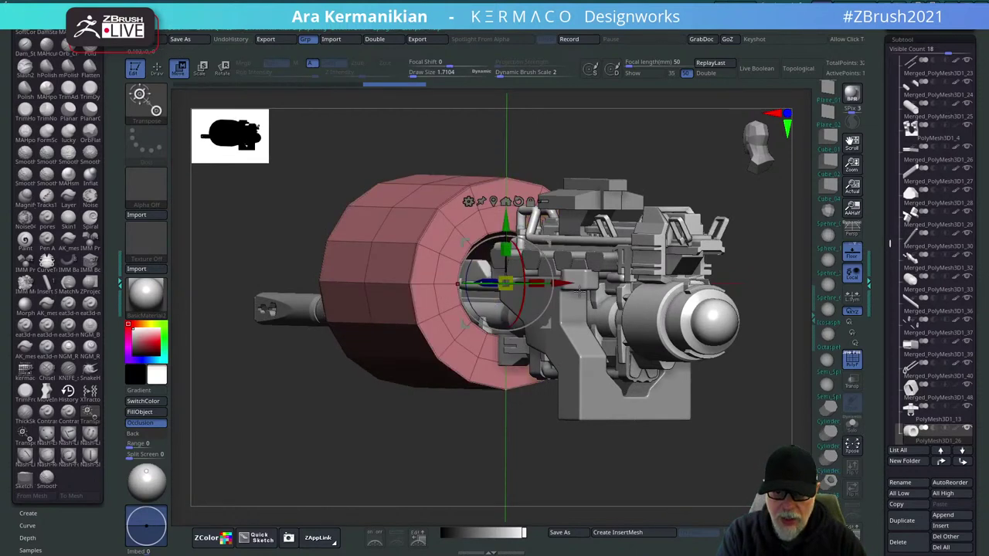
pyautogui.moveTo(563, 284); pyautogui.dragTo(755, 284)
pyautogui.hotkey('ctrl', 'z')
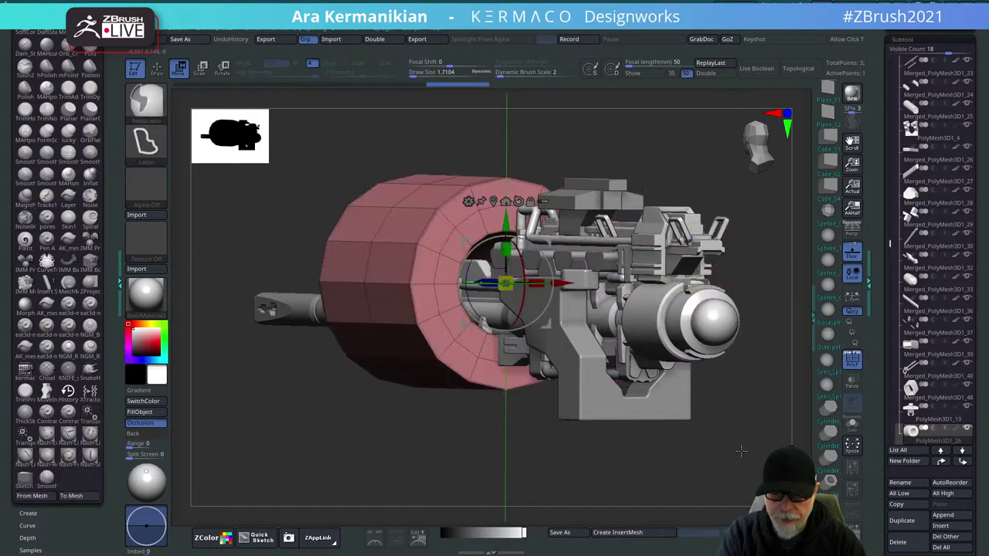
# Scale the tube down uniformly in side view and move it up and back to the rear of the scope block.
pyautogui.moveTo(739, 451); pyautogui.dragTo(710, 446)
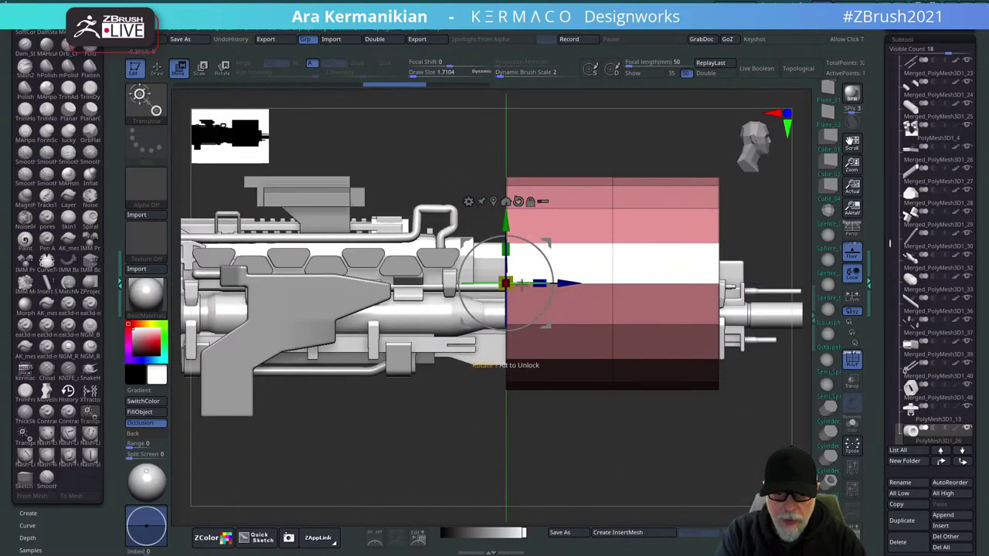
pyautogui.moveTo(512, 280); pyautogui.dragTo(526, 266)
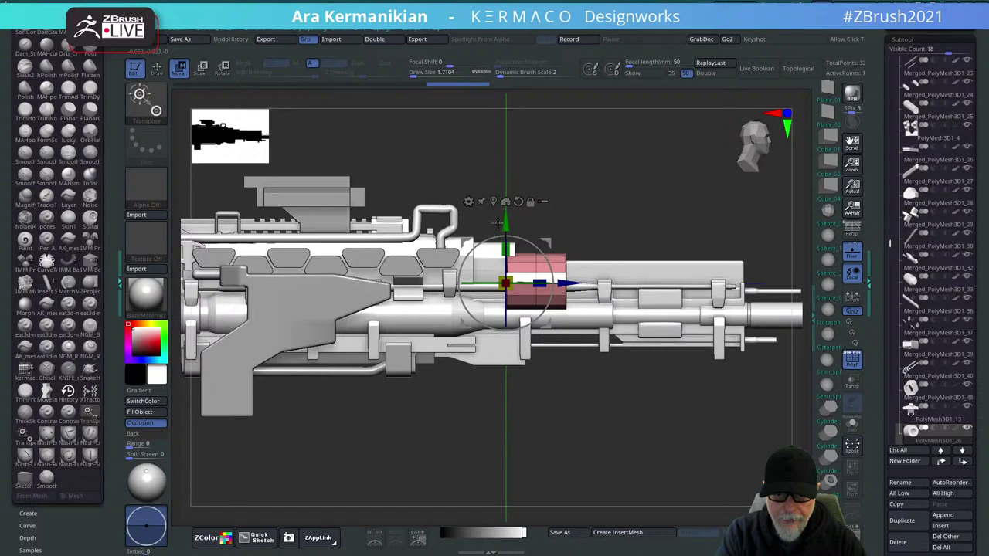
pyautogui.moveTo(506, 222); pyautogui.dragTo(506, 149)
pyautogui.moveTo(566, 211); pyautogui.dragTo(366, 211)
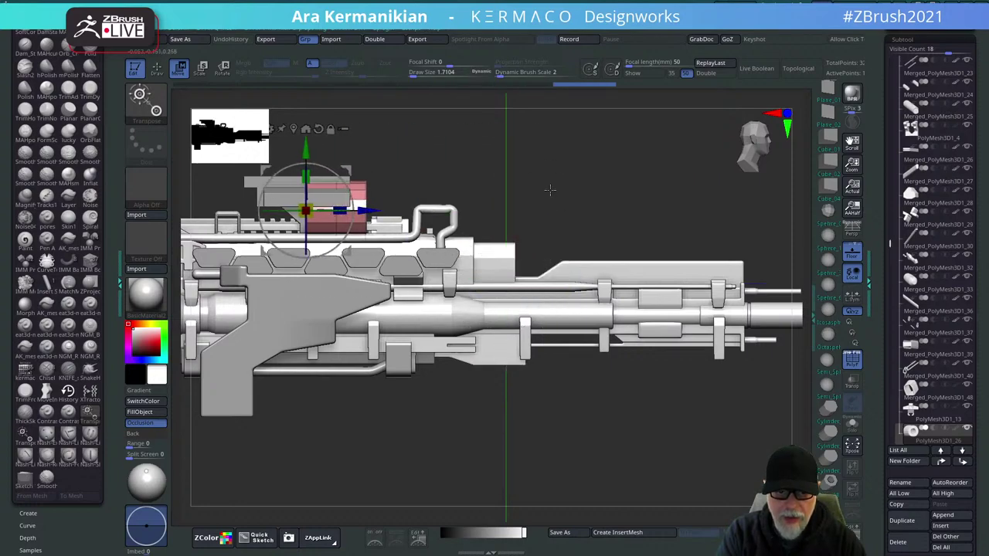
pyautogui.keyDown('alt'); pyautogui.moveTo(550, 190); pyautogui.dragTo(567, 234); pyautogui.keyUp('alt')
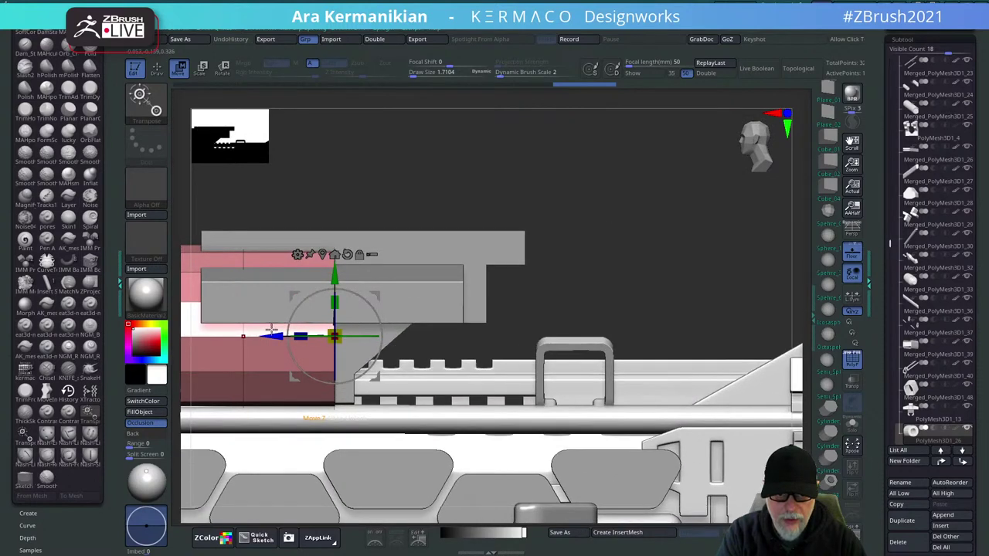
pyautogui.moveTo(272, 329); pyautogui.dragTo(536, 278)
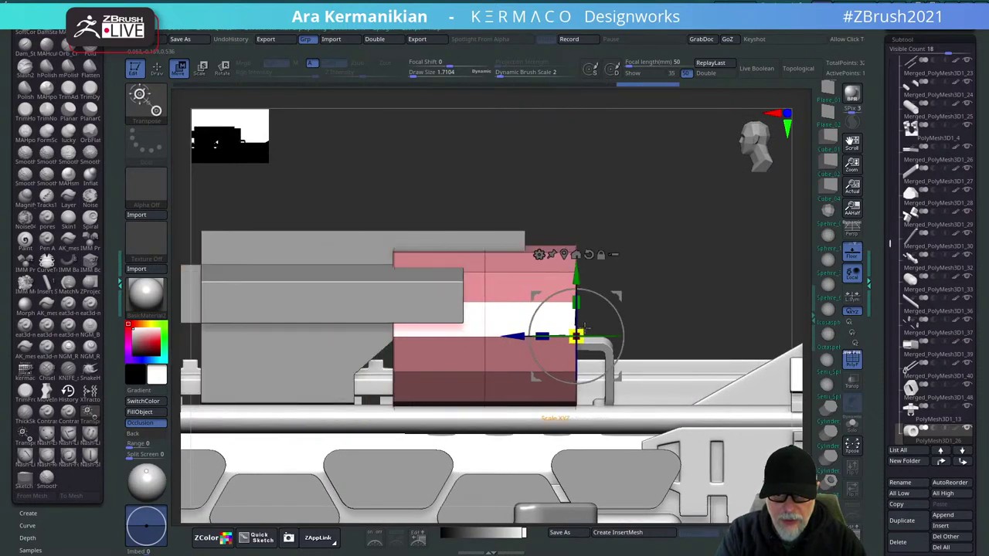
# Shrink the tube further and raise it behind the scope block, checking its alignment in rear view.
pyautogui.moveTo(578, 334); pyautogui.dragTo(538, 317)
pyautogui.moveTo(577, 276); pyautogui.dragTo(576, 227)
pyautogui.keyDown('alt'); pyautogui.moveTo(734, 296); pyautogui.dragTo(756, 343); pyautogui.keyUp('alt')
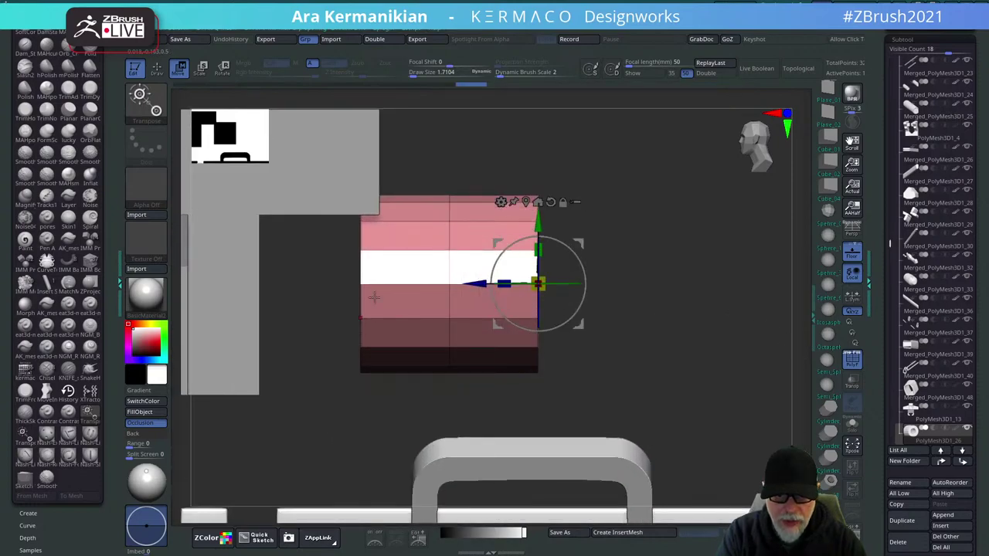
pyautogui.moveTo(374, 298); pyautogui.dragTo(706, 294)
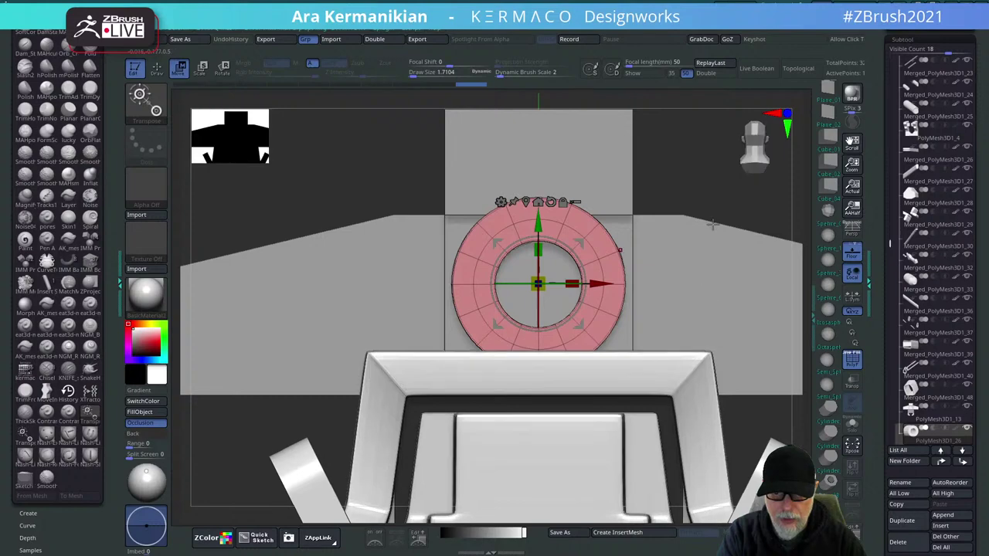
# Shrink the tube and seat it against the block's upright end face in side view, lowering its subdivision level.
pyautogui.keyDown('shift'); pyautogui.moveTo(681, 187); pyautogui.dragTo(719, 194); pyautogui.keyUp('shift')
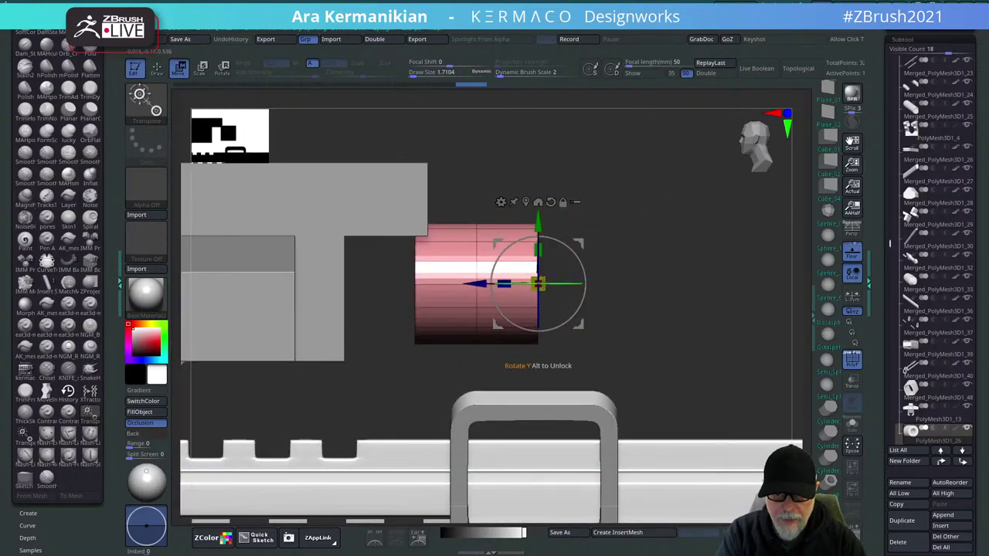
pyautogui.moveTo(539, 284); pyautogui.dragTo(341, 284)
pyautogui.hotkey('shift', 'd')
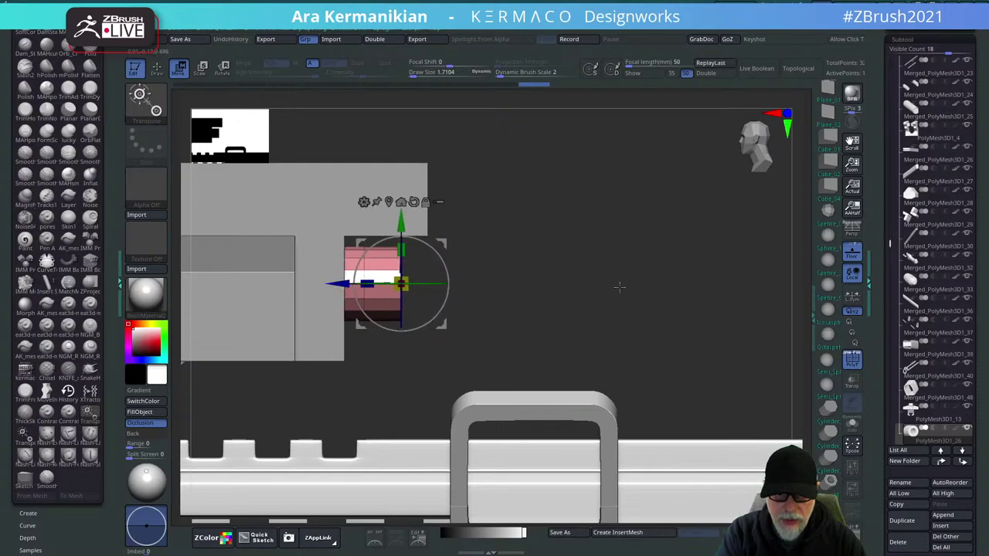
pyautogui.keyDown('shift'); pyautogui.moveTo(620, 287); pyautogui.dragTo(567, 286); pyautogui.keyUp('shift')
pyautogui.keyDown('alt'); pyautogui.moveTo(617, 193); pyautogui.dragTo(576, 184); pyautogui.keyUp('alt')
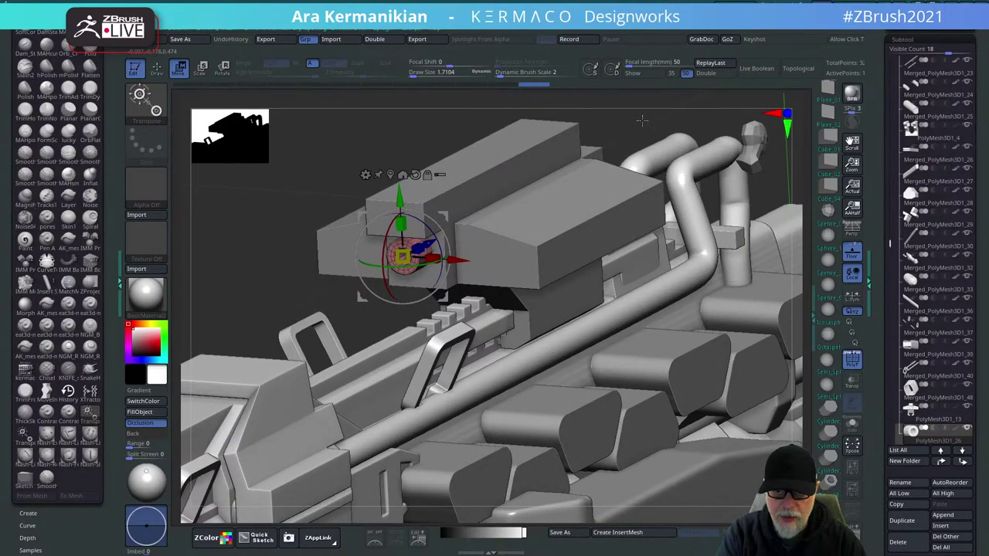
# Move the tube to the opposite end of the scope block and enlarge it uniformly in end view.
pyautogui.moveTo(641, 120); pyautogui.dragTo(711, 195)
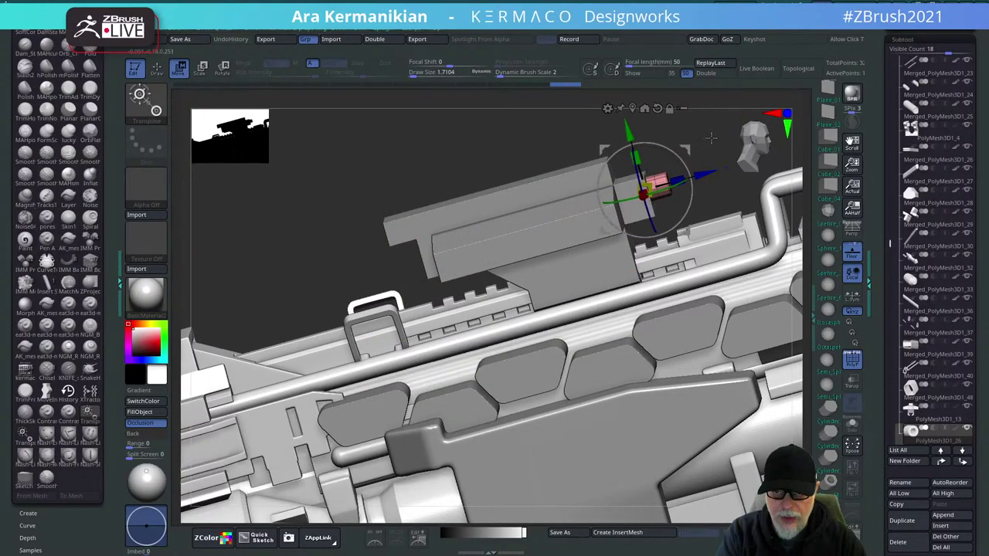
pyautogui.keyDown('shift'); pyautogui.moveTo(711, 138); pyautogui.dragTo(742, 255); pyautogui.keyUp('shift')
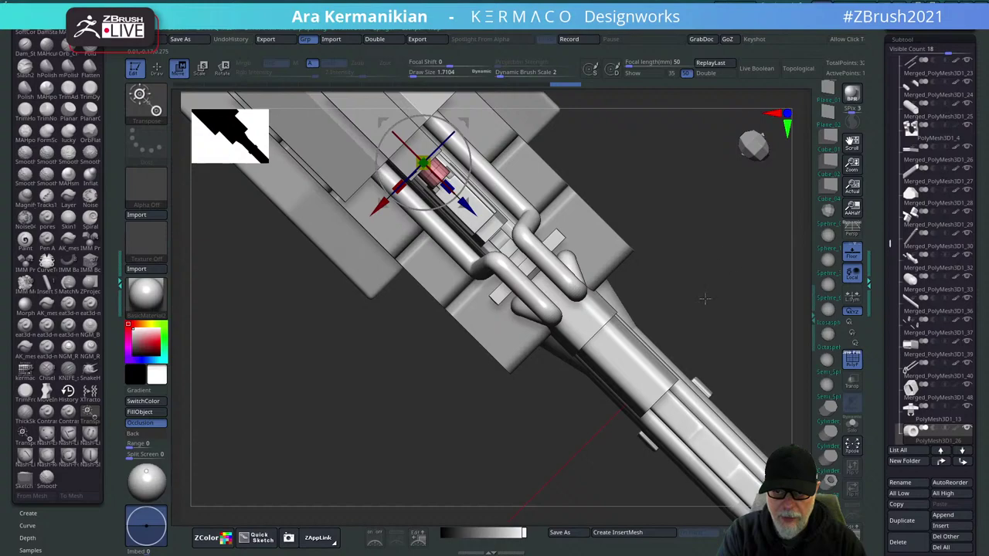
pyautogui.moveTo(705, 299); pyautogui.dragTo(775, 456)
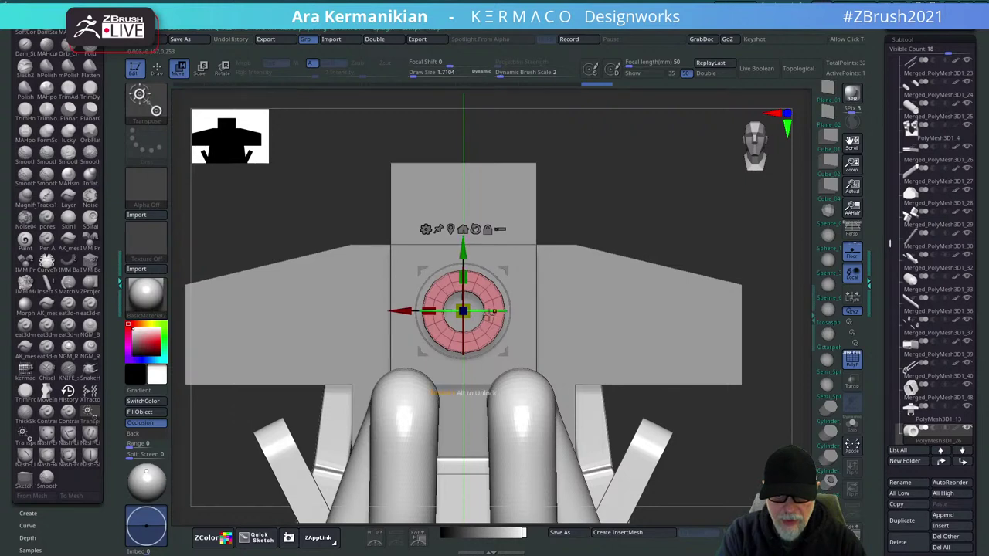
pyautogui.moveTo(472, 304); pyautogui.dragTo(497, 290)
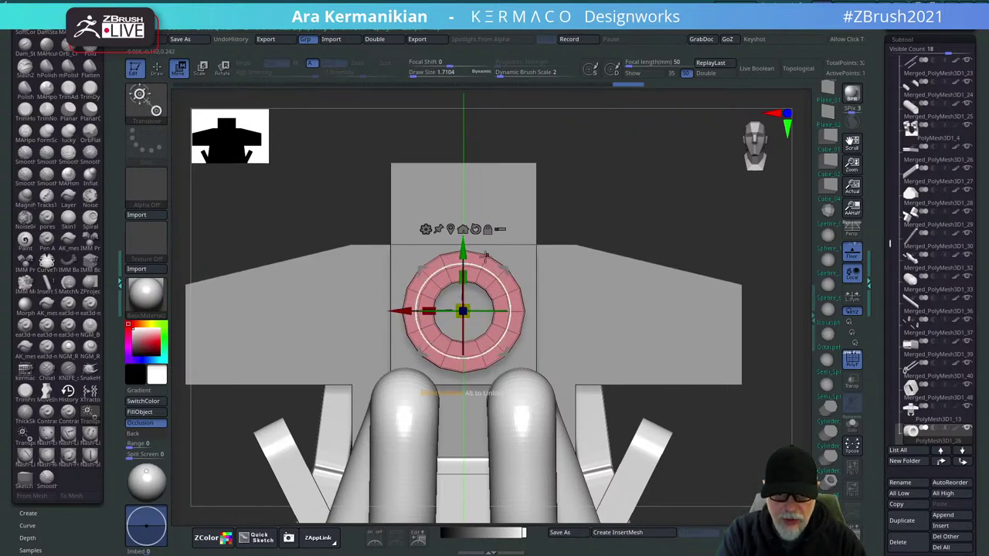
# Lower the tube slightly in side view against the end of the scope block.
pyautogui.moveTo(715, 191); pyautogui.dragTo(533, 221)
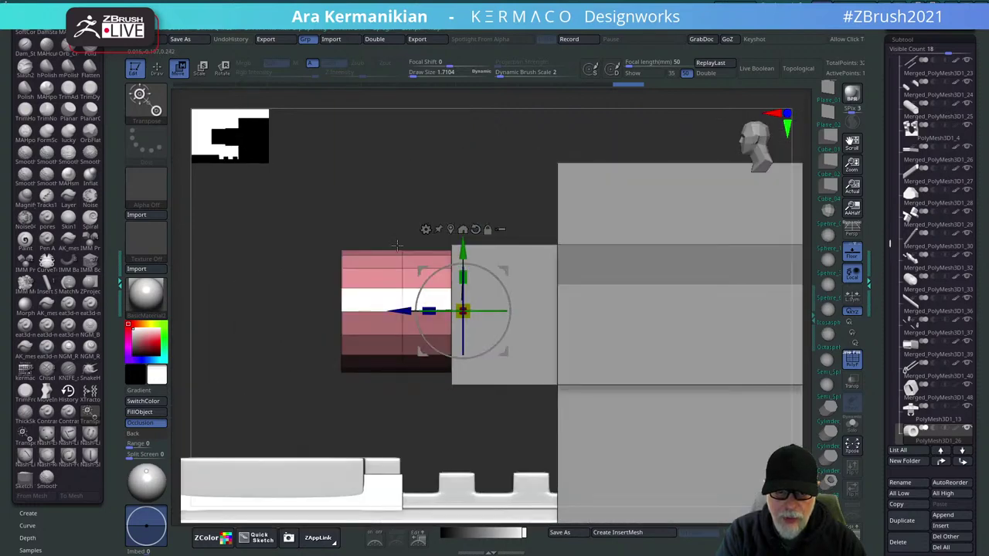
pyautogui.moveTo(463, 249); pyautogui.dragTo(463, 258)
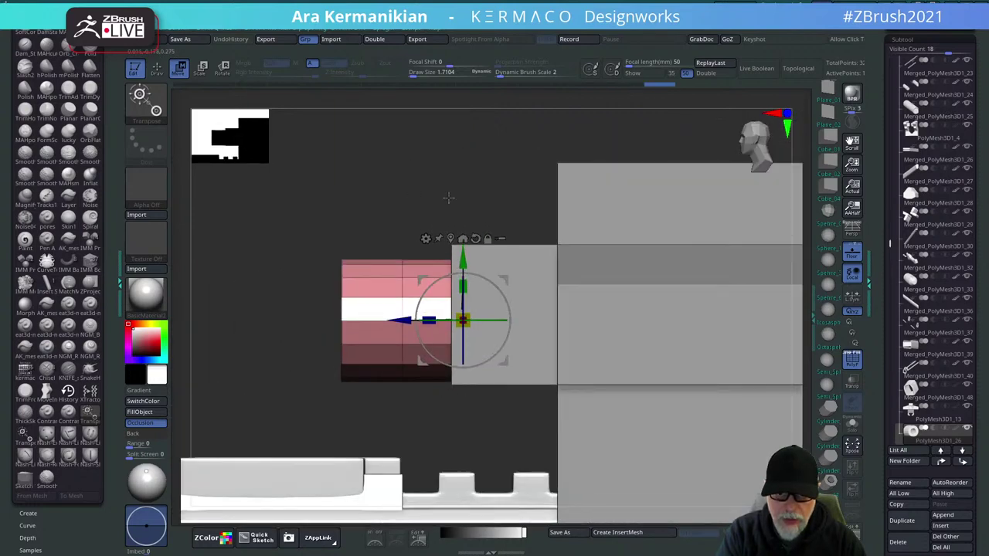
pyautogui.moveTo(448, 197); pyautogui.dragTo(518, 338)
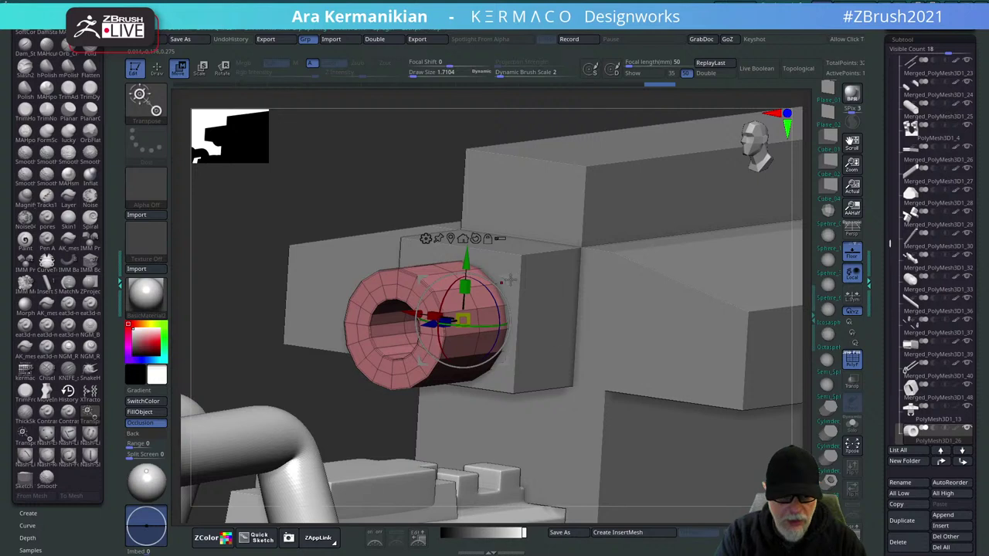
# Raise the tube's subdivision level and extrude its block-side polygon loop outward as a collar with ZModeler QMesh Polyloop.
pyautogui.press('q')
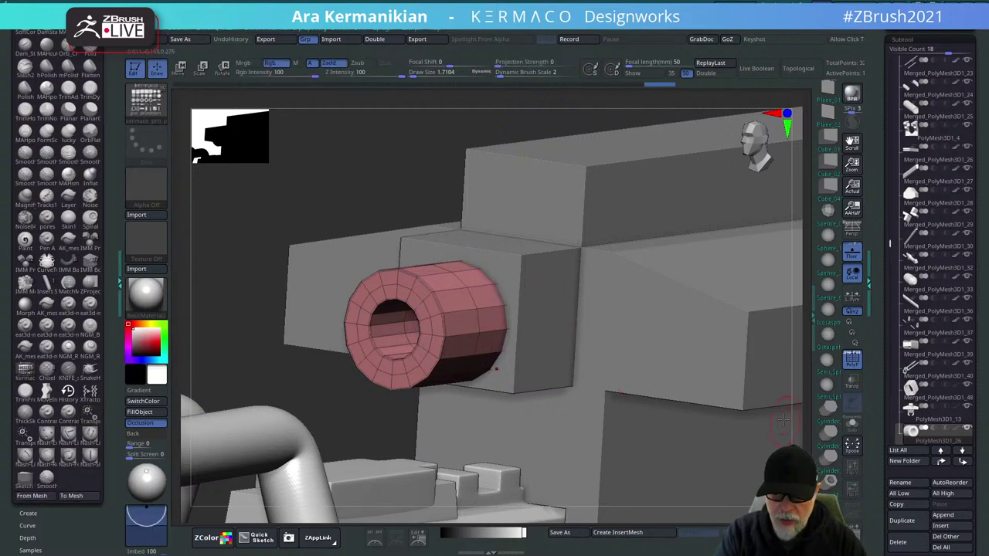
pyautogui.press('d')
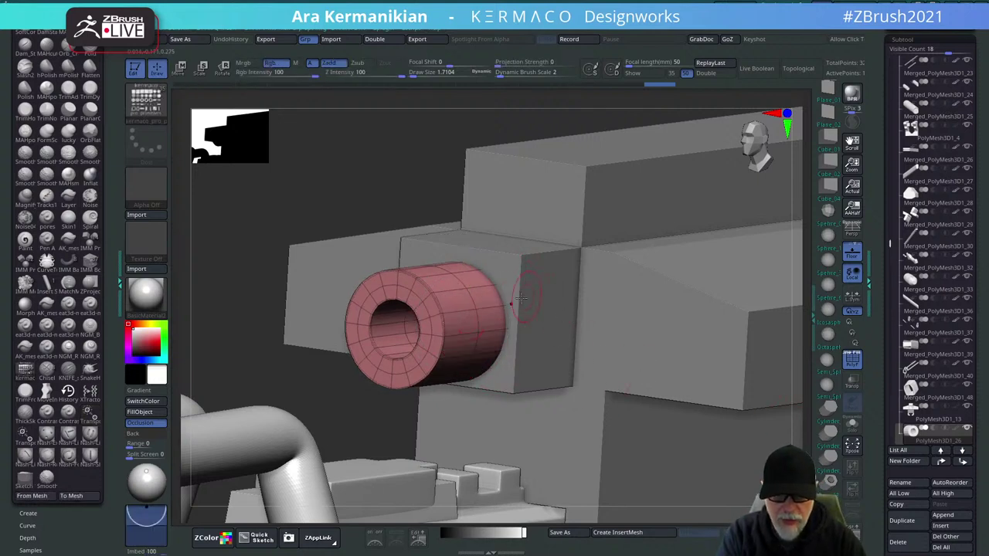
pyautogui.press('b')
pyautogui.press('z')
pyautogui.press('m')
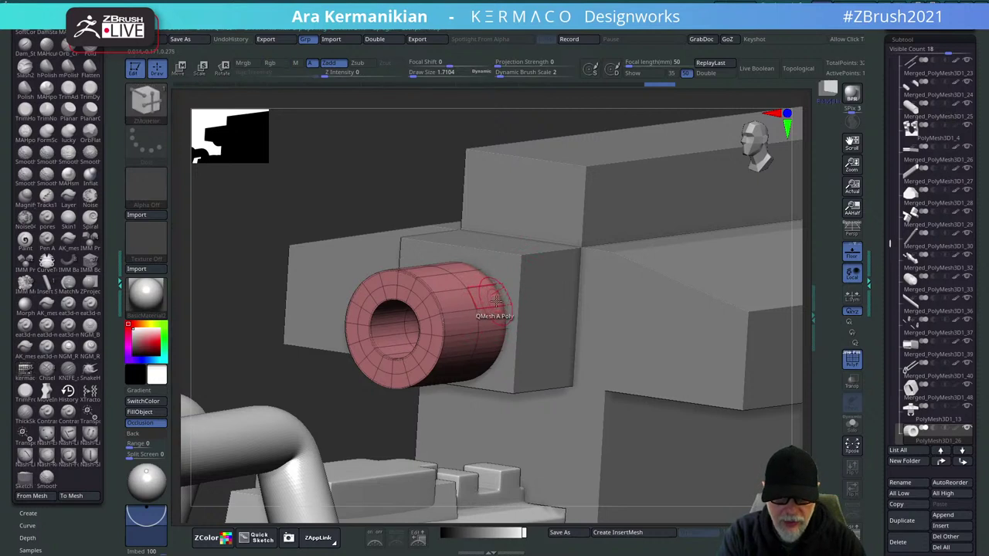
pyautogui.press('space')
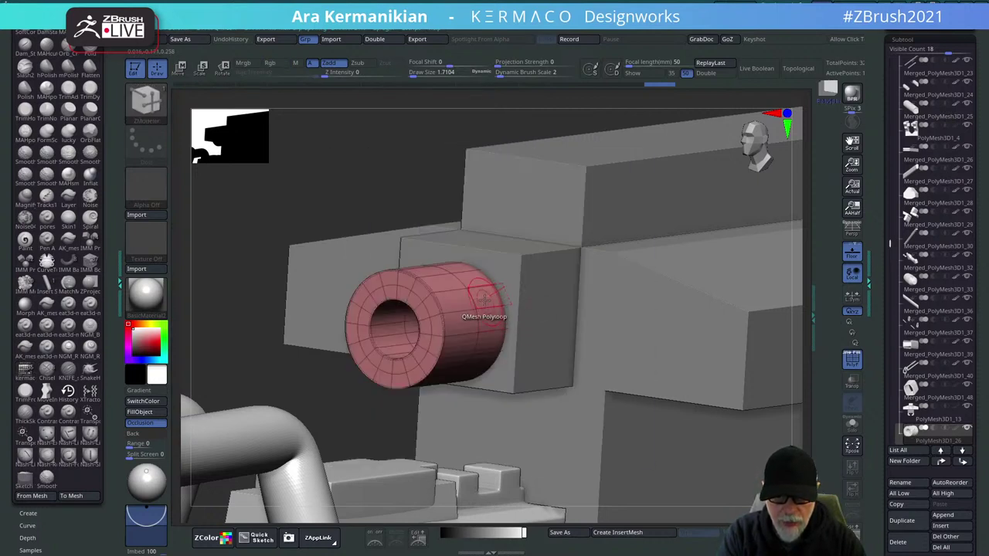
pyautogui.moveTo(491, 300); pyautogui.dragTo(504, 294)
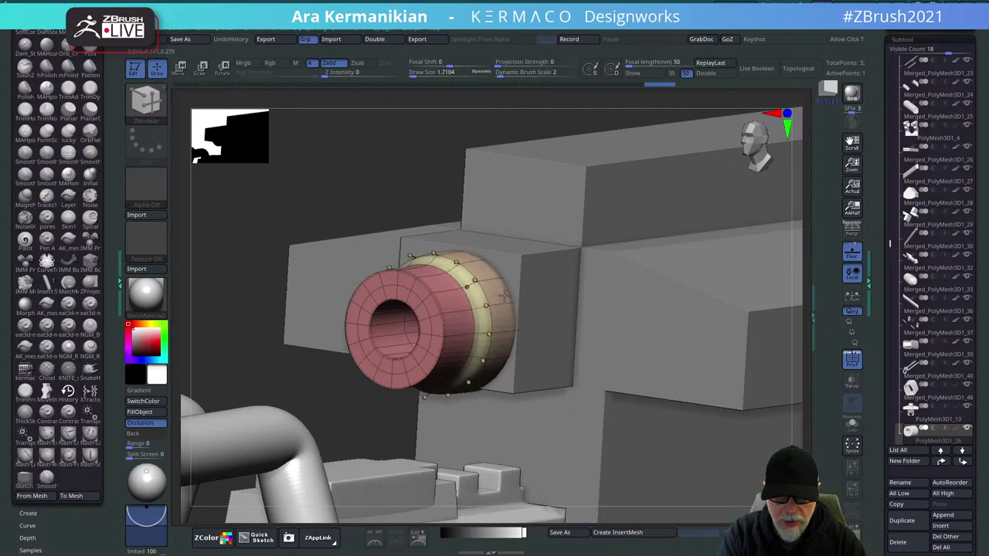
# Try inserting an edge loop around both the collar and the narrower section of the tube.
pyautogui.keyDown('shift'); pyautogui.moveTo(397, 181); pyautogui.dragTo(431, 186); pyautogui.keyUp('shift')
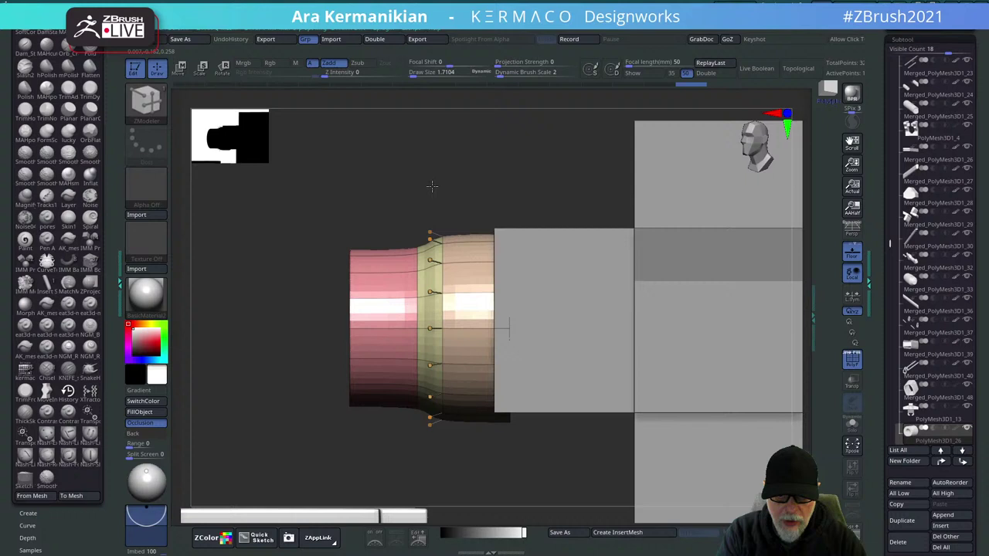
pyautogui.press('space')
pyautogui.click(471, 292)
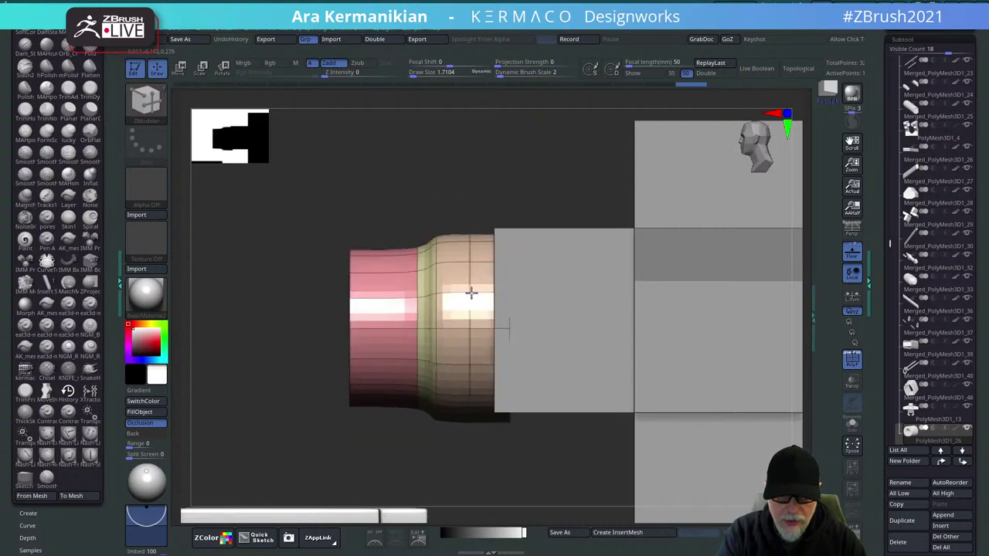
pyautogui.click(392, 298)
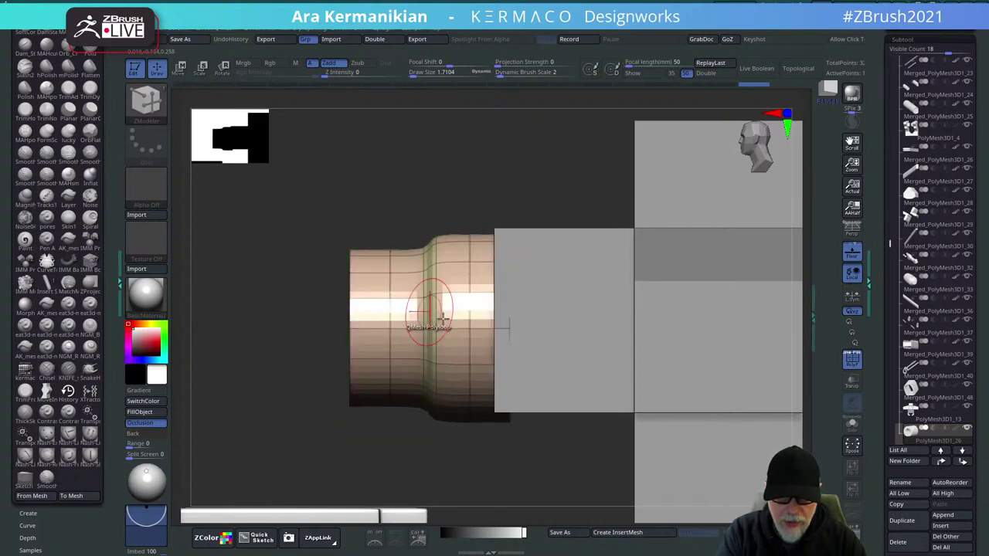
pyautogui.moveTo(432, 199); pyautogui.dragTo(457, 206)
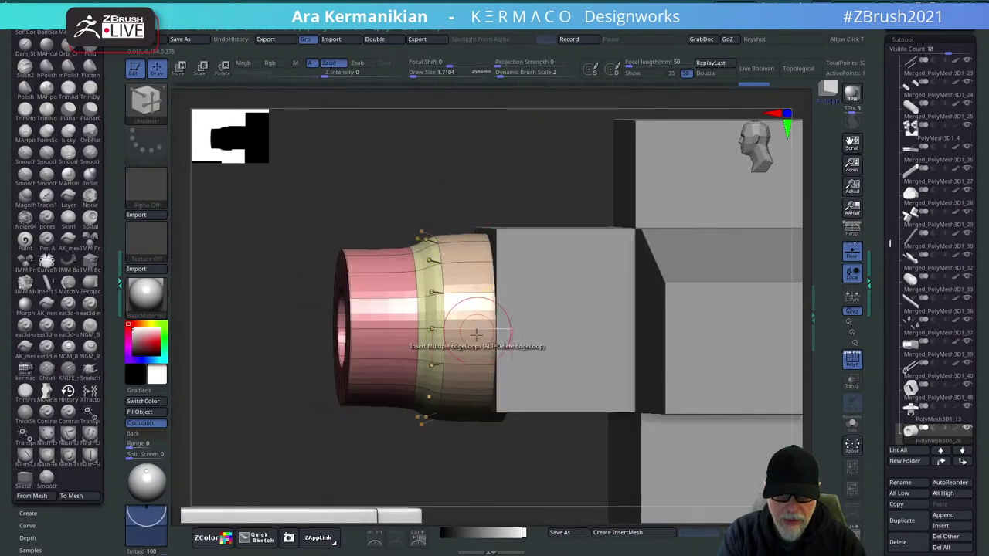
# Set ZModeler's edge Insert target to Single EdgeLoop and insert supporting loops beside the step between the collar and narrower section.
pyautogui.press('space')
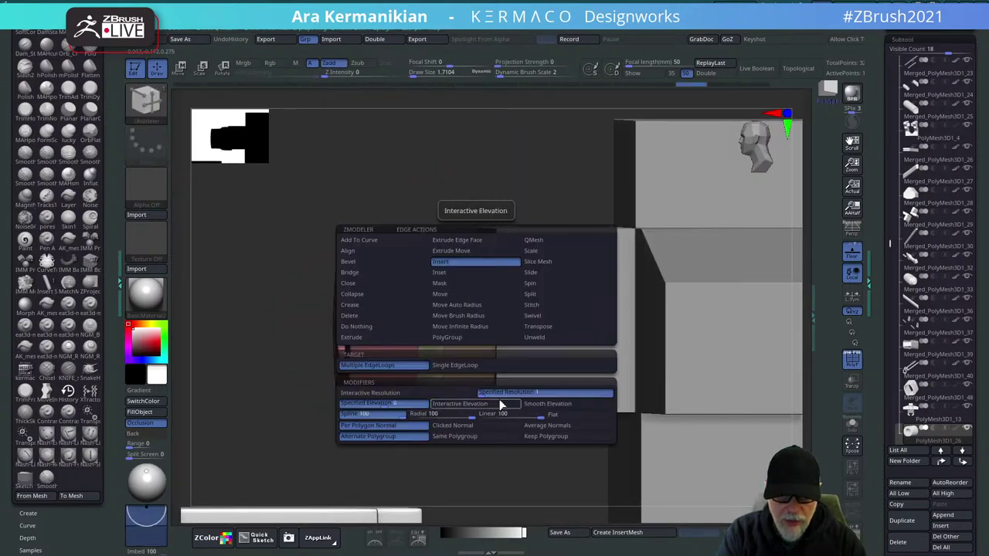
pyautogui.click(402, 392)
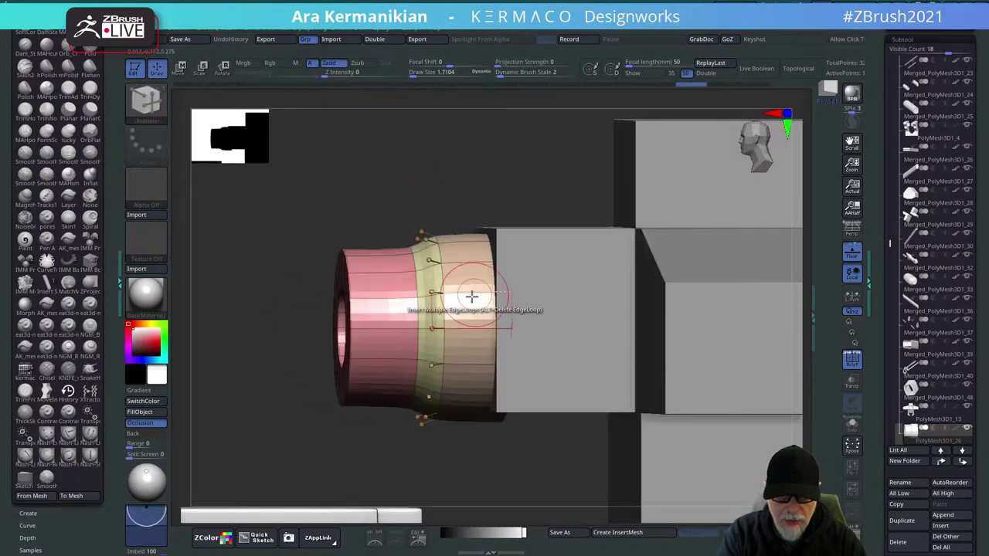
pyautogui.press('space')
pyautogui.click(444, 361)
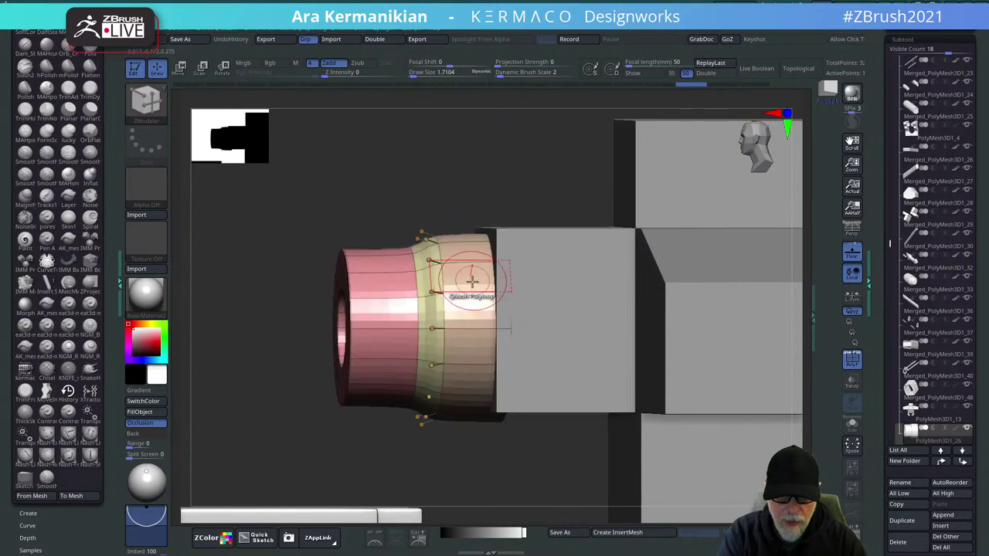
pyautogui.click(466, 292)
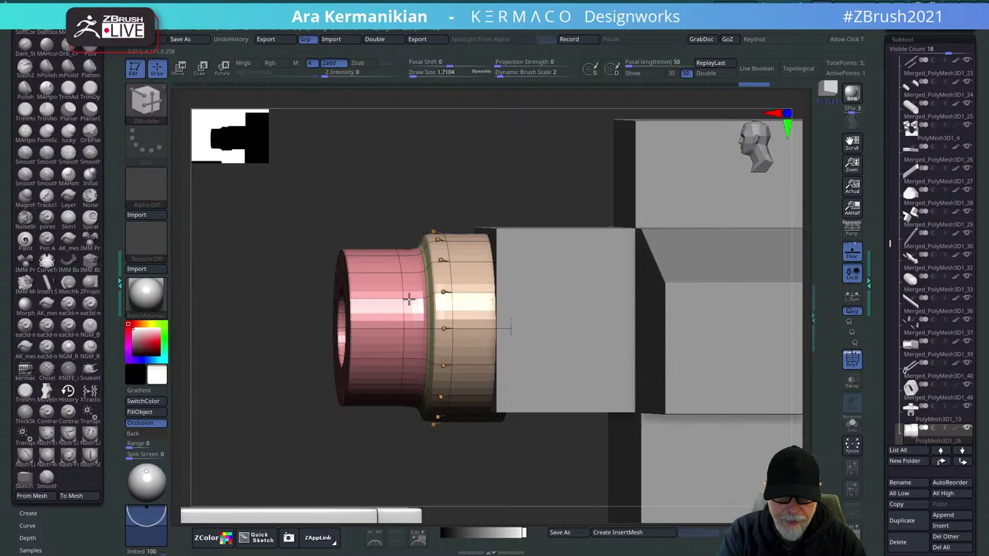
pyautogui.moveTo(406, 298); pyautogui.dragTo(383, 264, button='right')
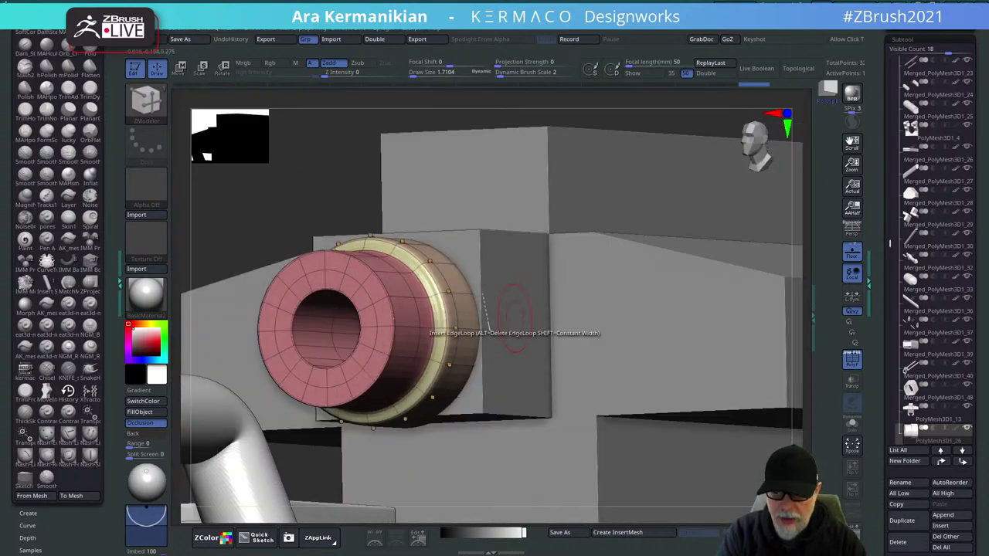
# Set the crease Bevel Width to 0.00108 and form a raised inner lip around the tube's open end.
pyautogui.moveTo(887, 433); pyautogui.dragTo(884, 351)
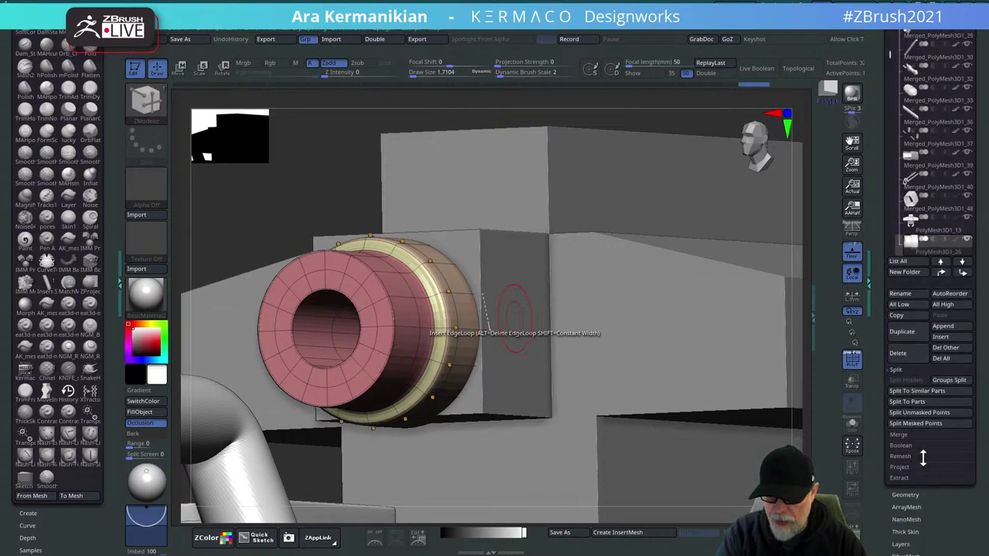
pyautogui.click(919, 496)
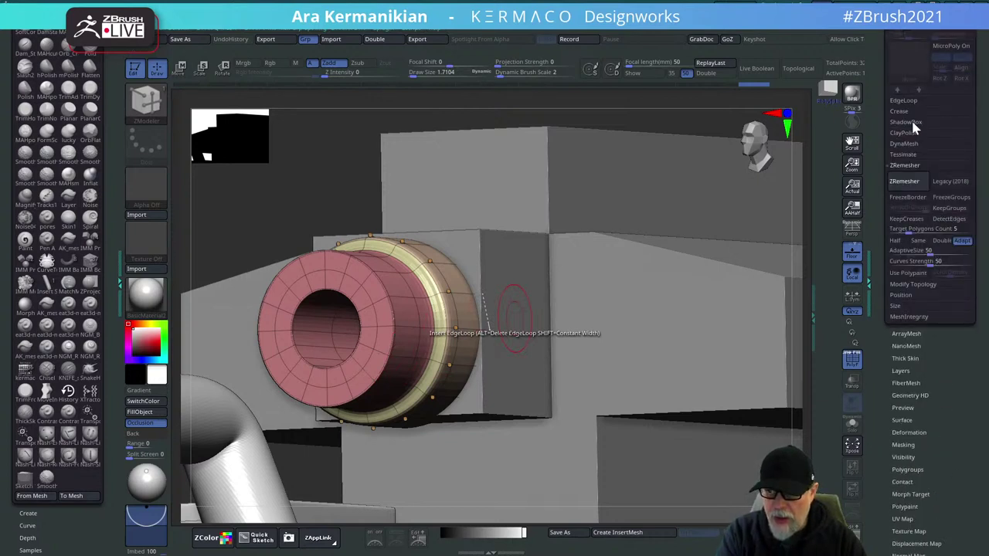
pyautogui.click(908, 113)
pyautogui.scroll(4, 912, 176)
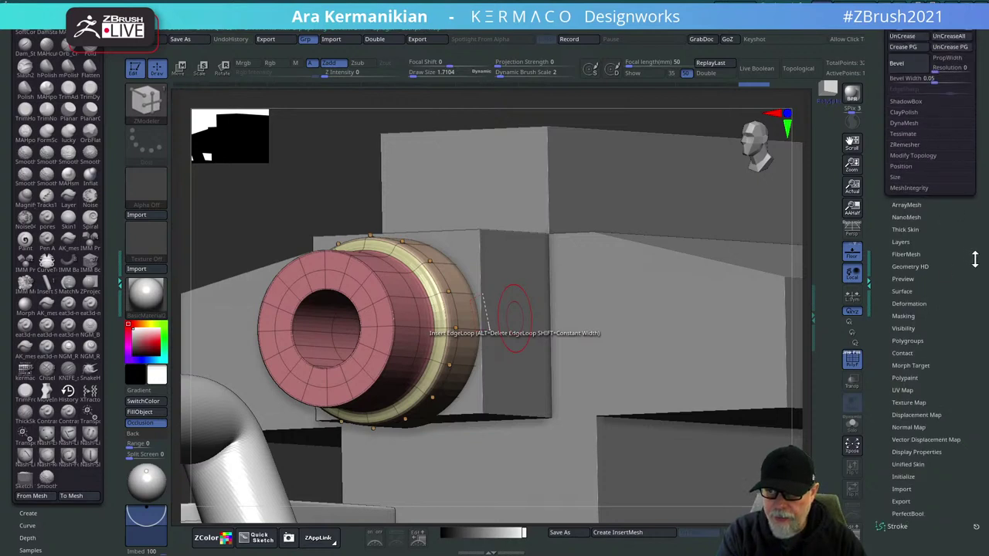
pyautogui.moveTo(936, 194); pyautogui.dragTo(881, 198)
pyautogui.moveTo(286, 191); pyautogui.dragTo(558, 202)
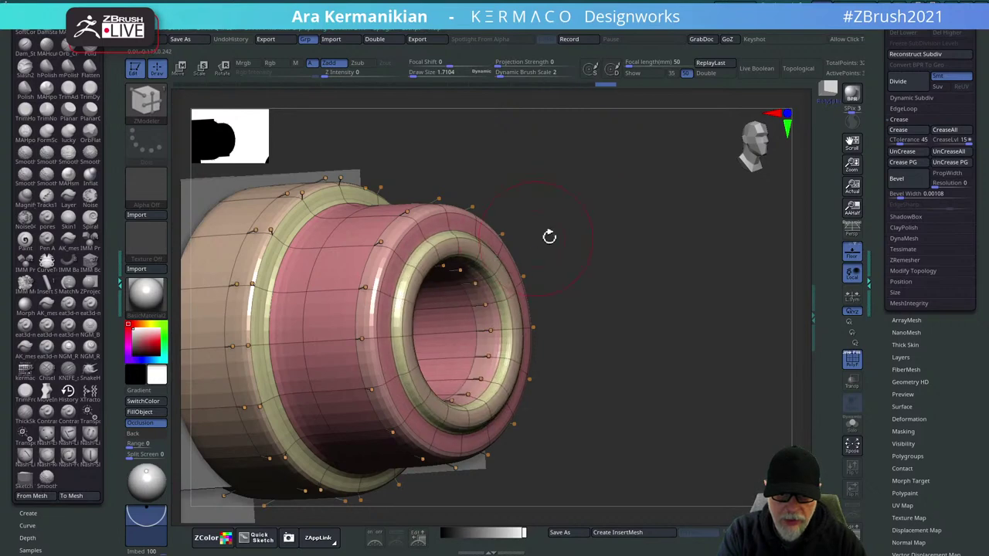
# Set the Draw Size to 1 and try a QMesh Polyloop on the inner wall of the tube's bore.
pyautogui.moveTo(548, 236); pyautogui.dragTo(578, 287)
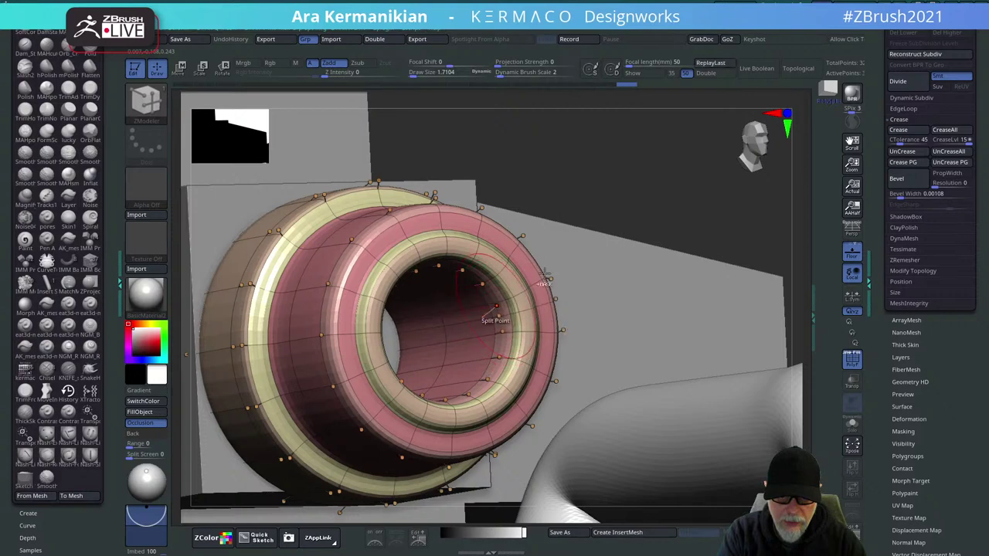
pyautogui.moveTo(666, 193)
pyautogui.keyDown('alt'); pyautogui.mouseDown()
pyautogui.moveTo(588, 189)
pyautogui.moveTo(576, 265)
pyautogui.mouseUp(); pyautogui.keyUp('alt')
pyautogui.press('s')
pyautogui.moveTo(469, 296)
pyautogui.mouseDown()
pyautogui.moveTo(411, 329)
pyautogui.moveTo(437, 325)
pyautogui.mouseUp()
pyautogui.keyDown('alt'); pyautogui.moveTo(646, 148); pyautogui.dragTo(629, 246); pyautogui.keyUp('alt')
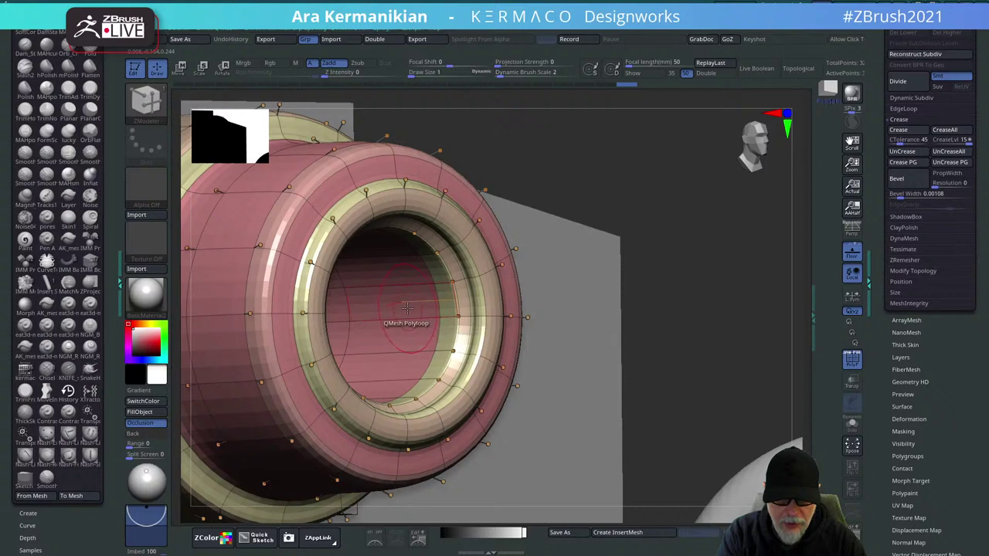
pyautogui.moveTo(407, 308); pyautogui.dragTo(403, 310)
pyautogui.hotkey('ctrl', 'z')
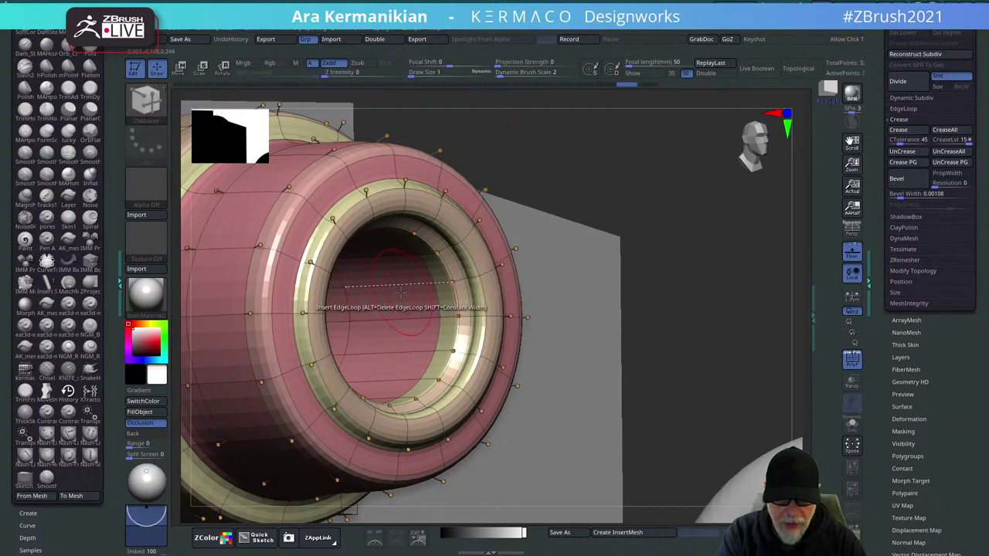
# Insert an edge loop around the inner wall of the tube's bore.
pyautogui.moveTo(397, 293); pyautogui.dragTo(356, 325)
pyautogui.moveTo(595, 205)
pyautogui.mouseDown()
pyautogui.moveTo(618, 186)
pyautogui.moveTo(605, 199)
pyautogui.mouseUp()
pyautogui.moveTo(732, 111); pyautogui.dragTo(607, 280)
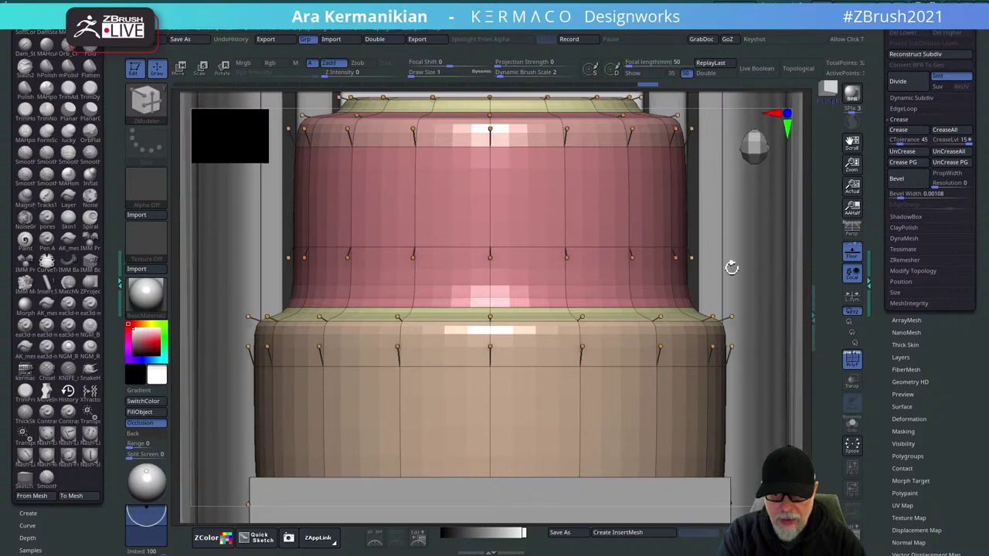
# Isolate the eyepiece tube, choose ZModeler's polygon Crease action, and crease all of the tube's polygroup borders.
pyautogui.keyDown('alt'); pyautogui.moveTo(731, 265); pyautogui.dragTo(692, 275); pyautogui.keyUp('alt')
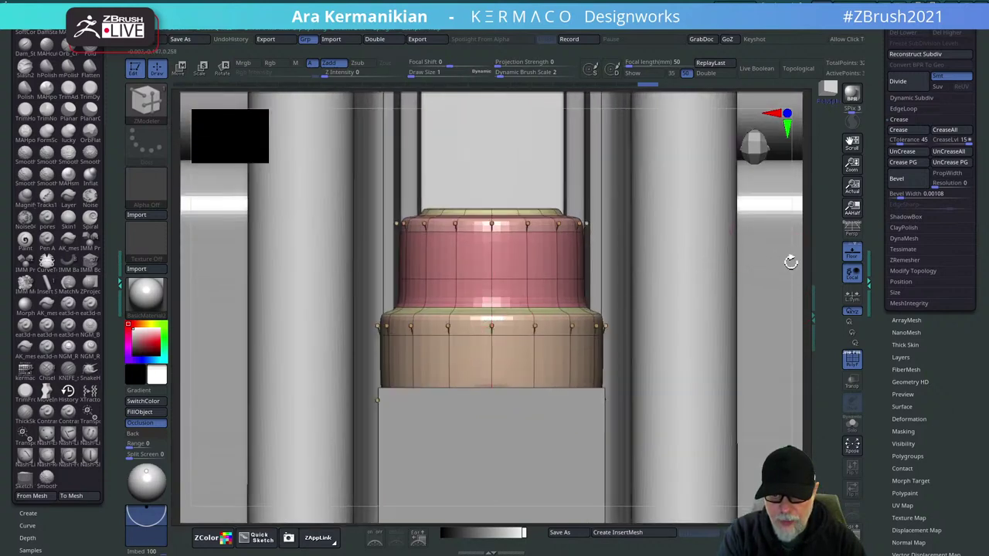
pyautogui.moveTo(791, 263); pyautogui.dragTo(795, 294)
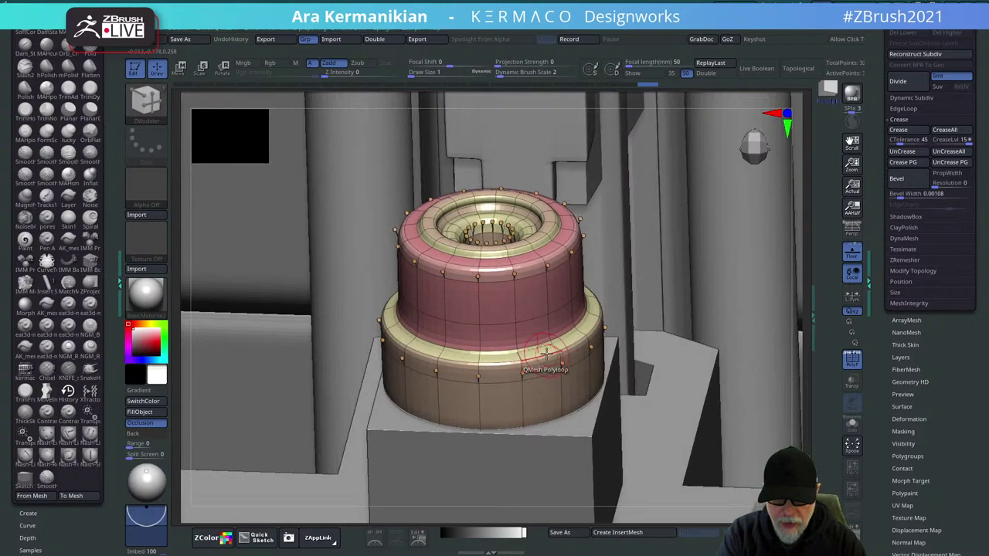
pyautogui.press('space')
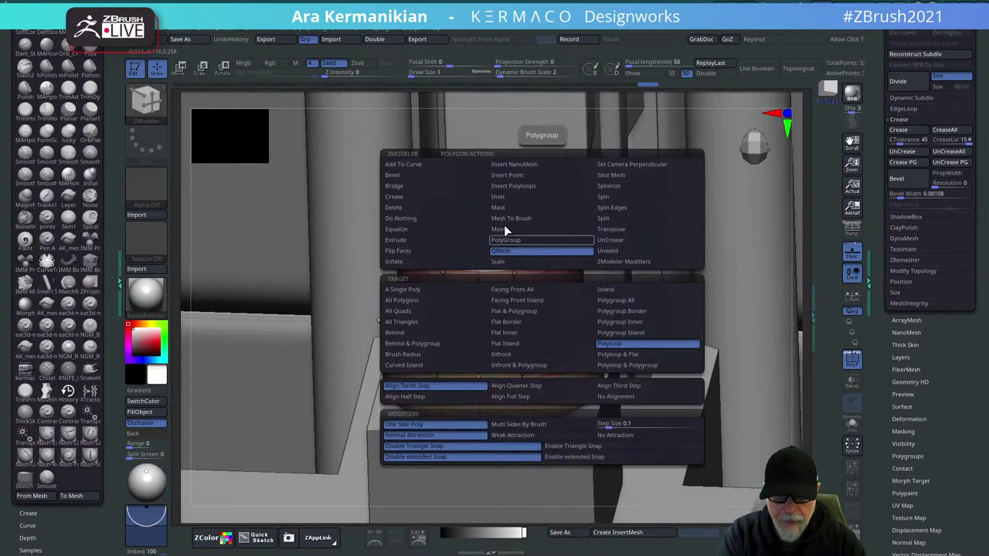
pyautogui.click(405, 198)
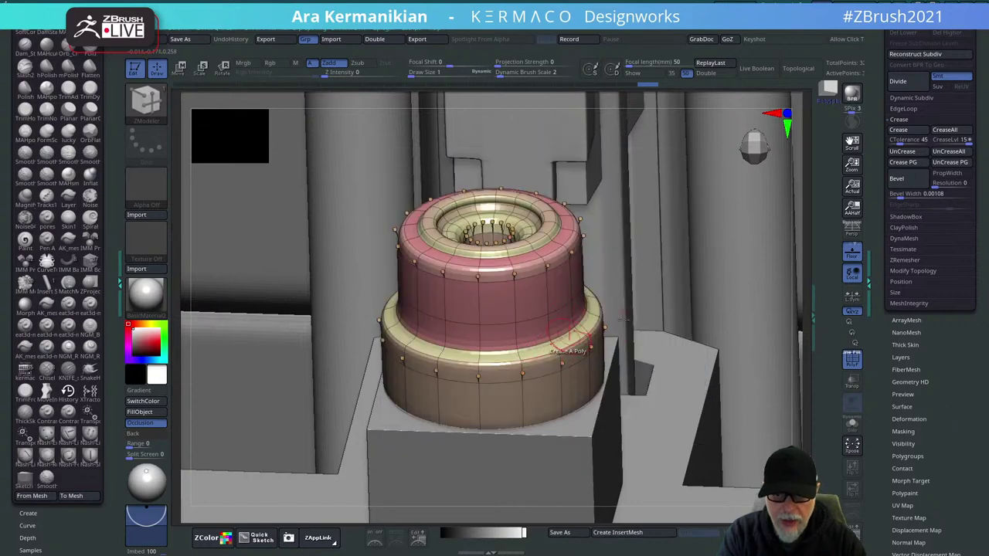
pyautogui.click(851, 423)
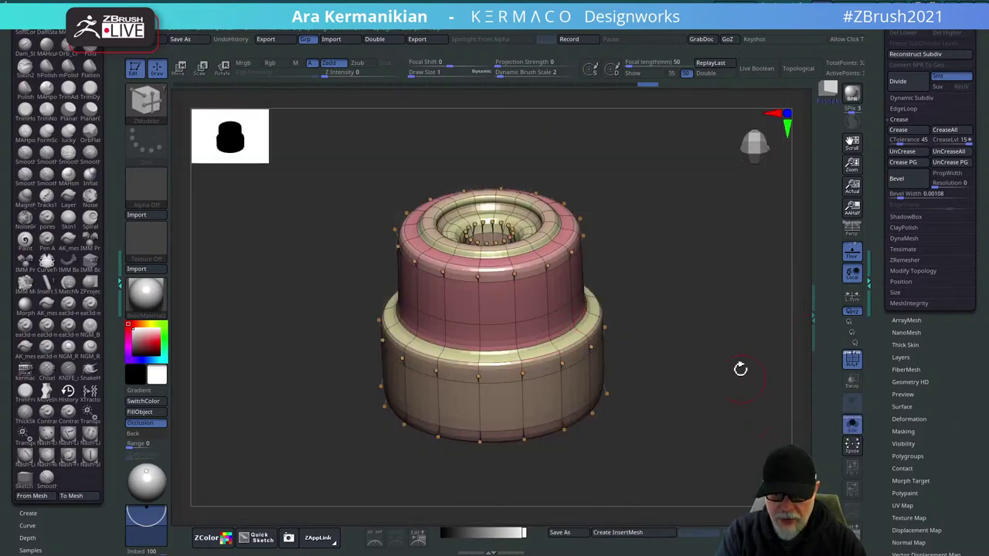
pyautogui.moveTo(740, 368); pyautogui.dragTo(448, 169)
pyautogui.moveTo(691, 362); pyautogui.dragTo(520, 338)
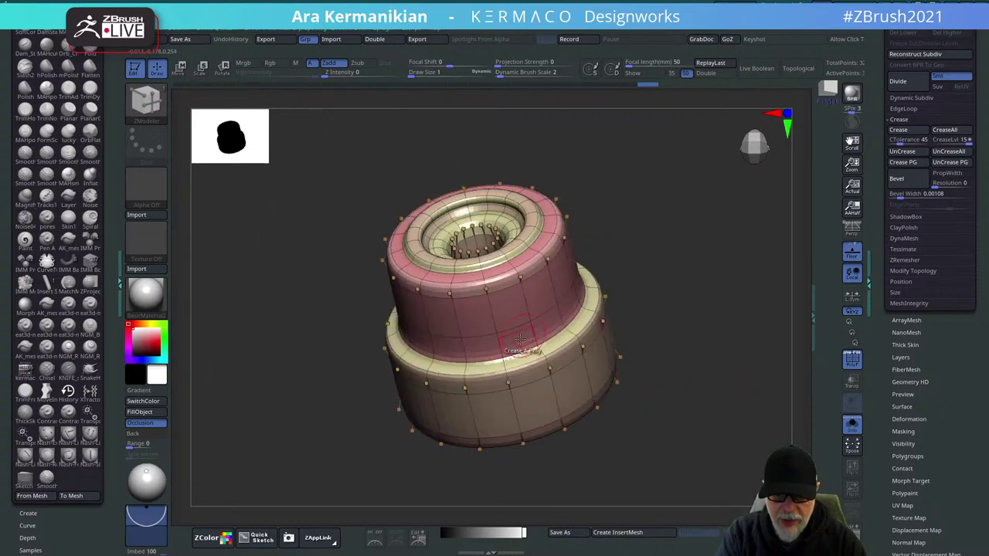
pyautogui.moveTo(704, 377); pyautogui.dragTo(784, 373)
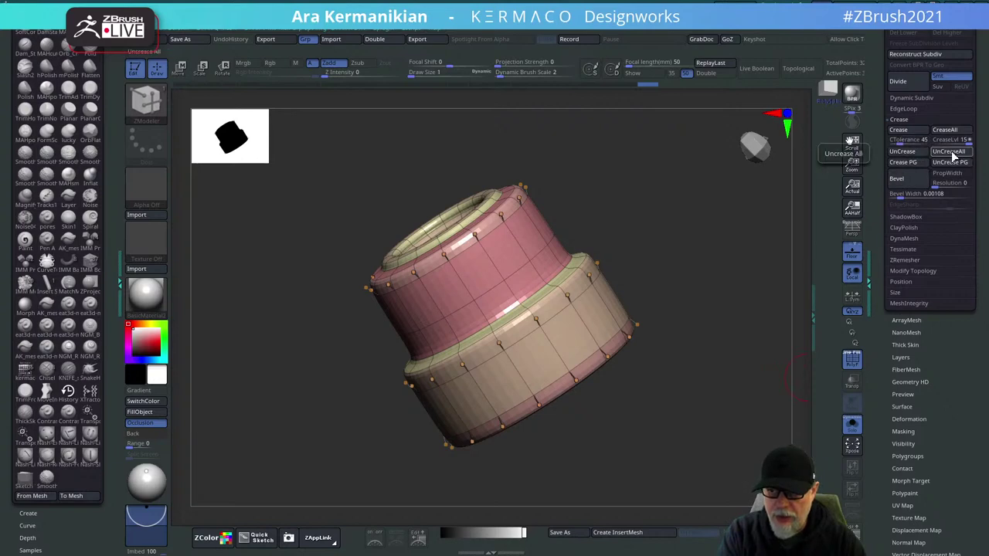
pyautogui.click(920, 168)
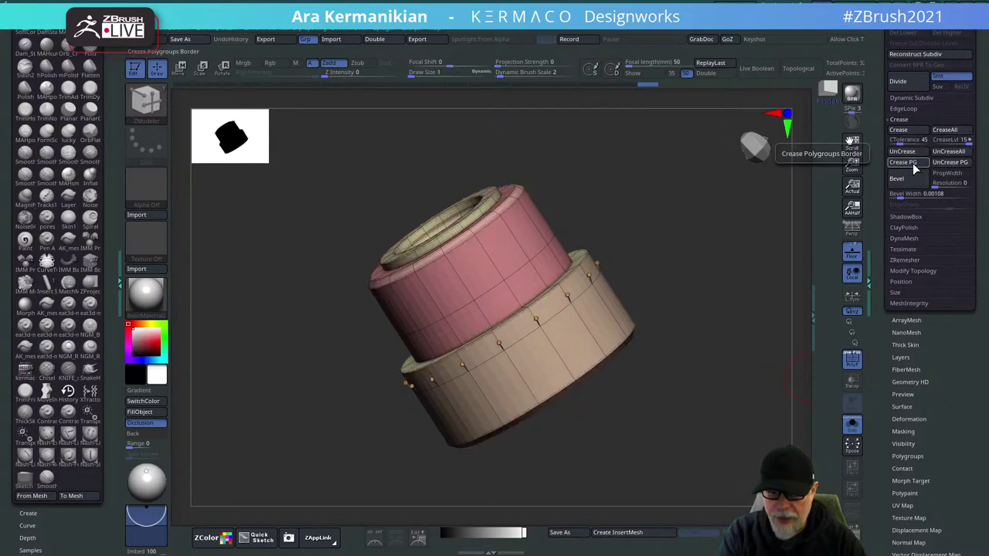
# Show the whole gun without wireframe and bevel the eyepiece's creased edges with a Bevel Width of 0.02207.
pyautogui.moveTo(684, 219); pyautogui.dragTo(792, 314)
pyautogui.click(853, 360)
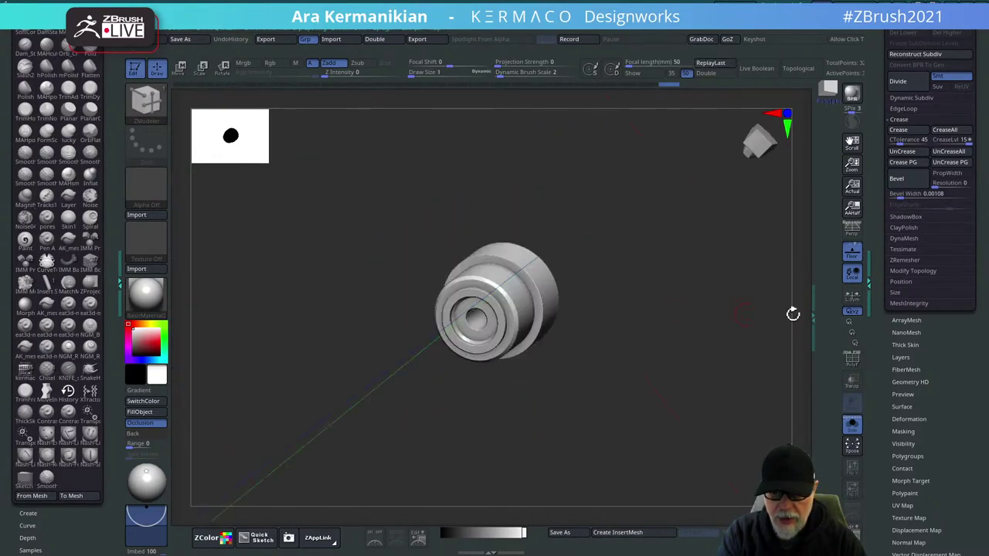
pyautogui.click(853, 428)
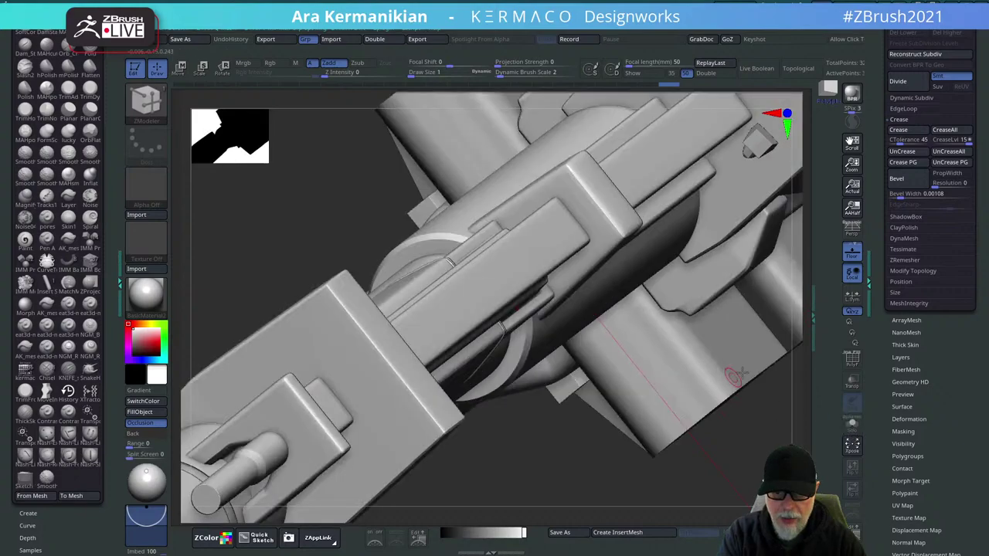
pyautogui.moveTo(732, 480)
pyautogui.mouseDown()
pyautogui.moveTo(593, 461)
pyautogui.moveTo(710, 410)
pyautogui.moveTo(743, 355)
pyautogui.moveTo(729, 404)
pyautogui.moveTo(701, 363)
pyautogui.moveTo(698, 307)
pyautogui.moveTo(683, 371)
pyautogui.moveTo(761, 340)
pyautogui.mouseUp()
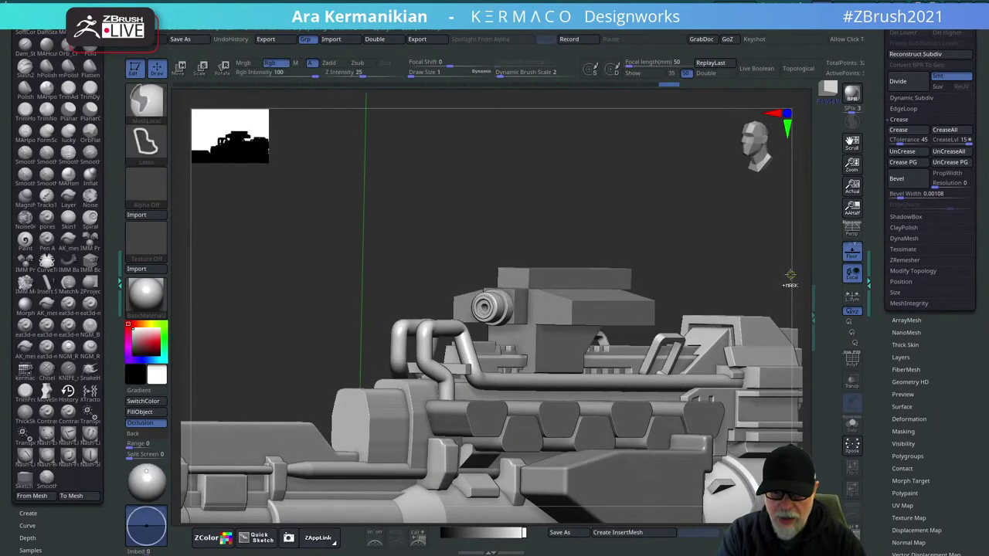
pyautogui.moveTo(758, 216); pyautogui.dragTo(751, 222)
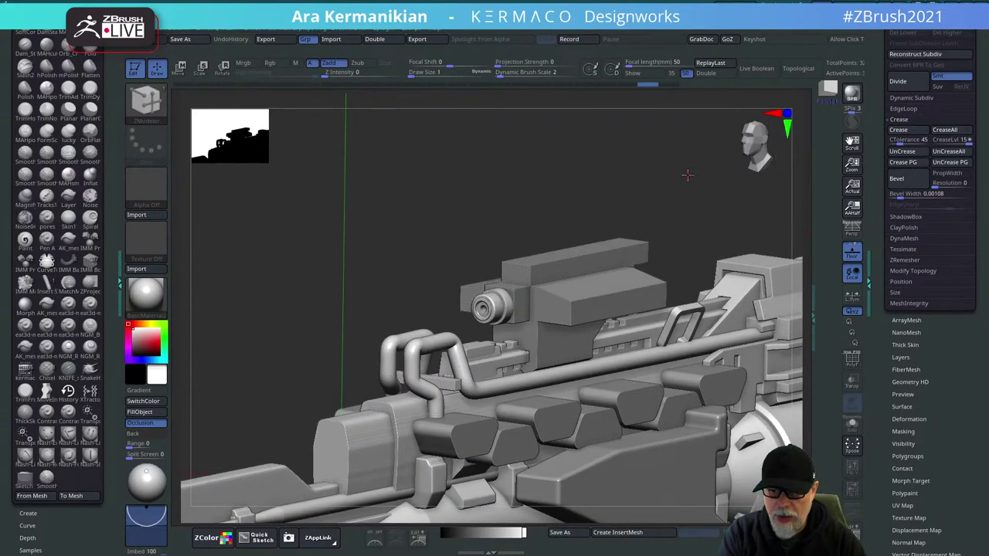
pyautogui.moveTo(687, 174); pyautogui.dragTo(791, 238)
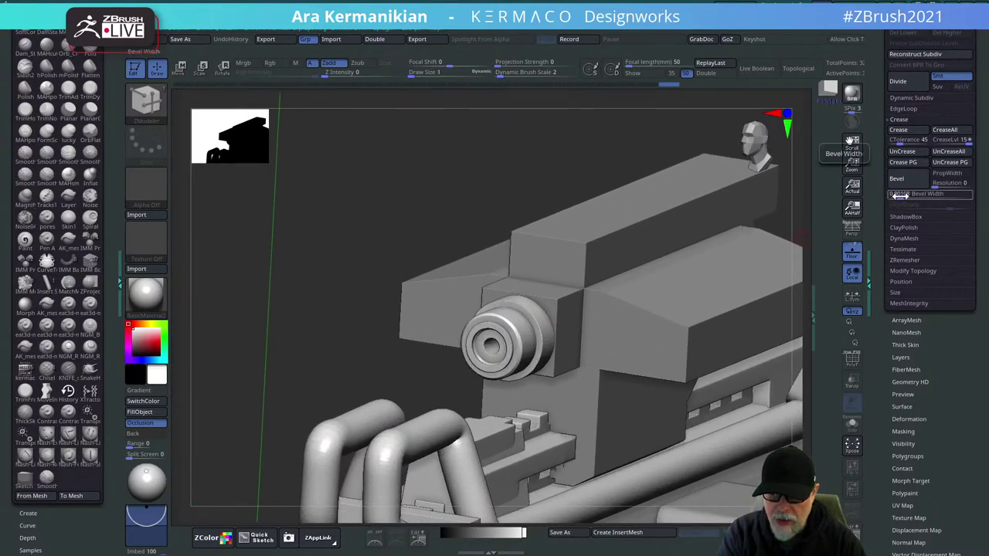
pyautogui.moveTo(900, 196); pyautogui.dragTo(904, 195)
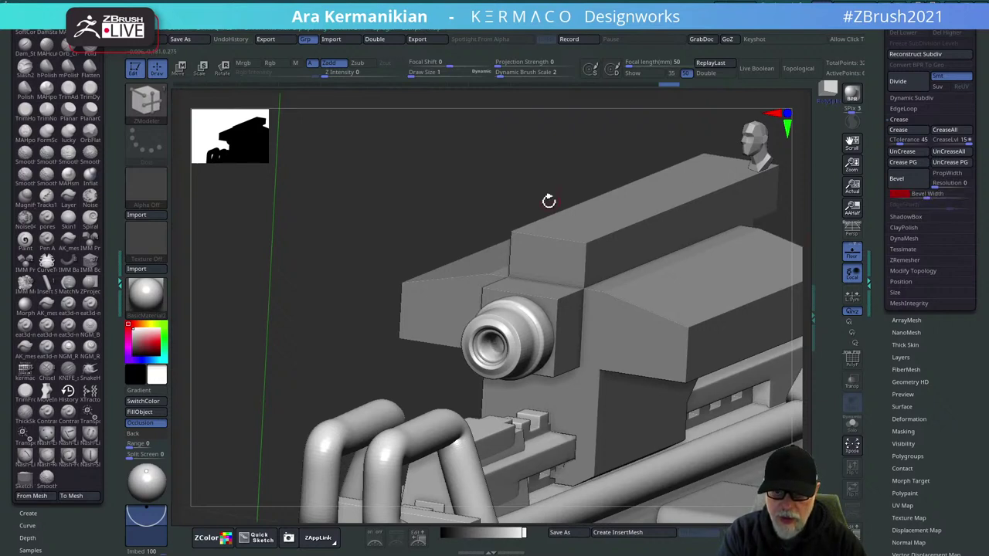
# Select the scope body, show its polygroup wireframe, and try a QMesh Polyloop on the side of the upper block.
pyautogui.moveTo(548, 212); pyautogui.dragTo(695, 218)
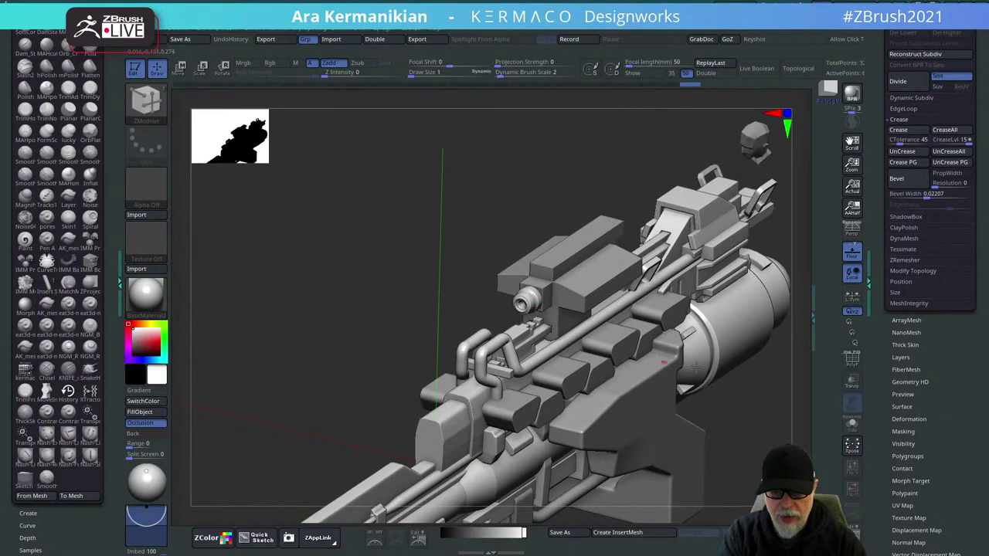
pyautogui.moveTo(773, 430); pyautogui.dragTo(640, 230)
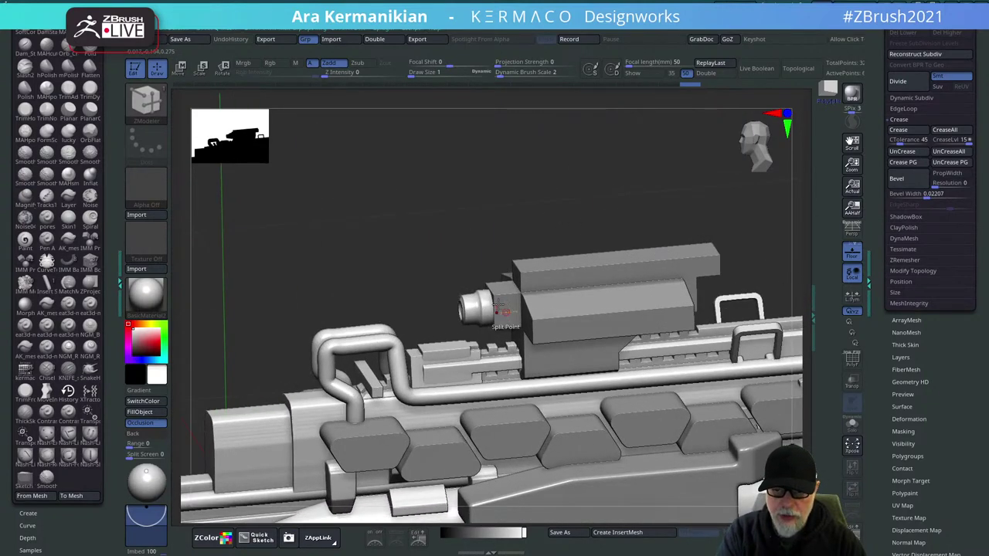
pyautogui.keyDown('shift'); pyautogui.moveTo(522, 189); pyautogui.dragTo(557, 153); pyautogui.keyUp('shift')
pyautogui.moveTo(617, 207); pyautogui.dragTo(645, 235)
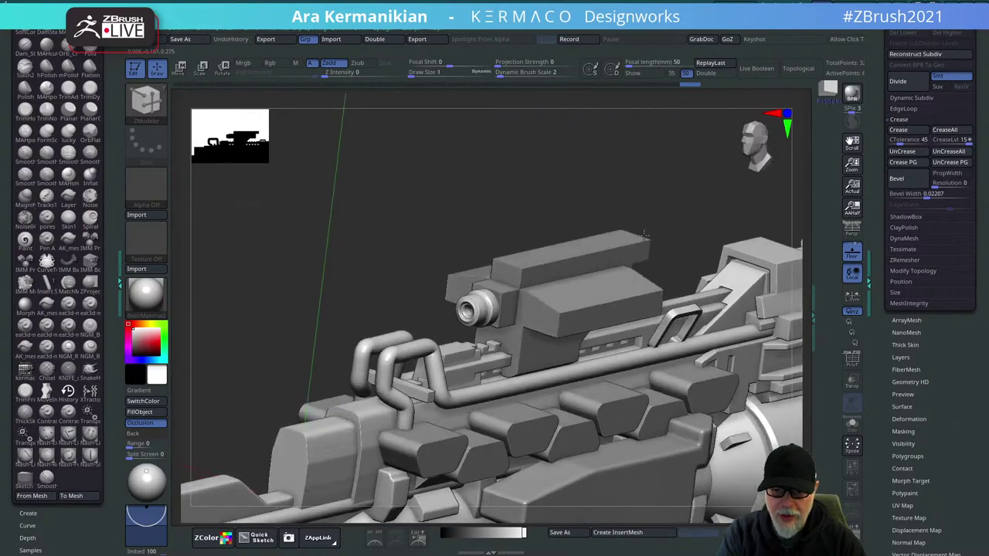
pyautogui.moveTo(555, 168); pyautogui.dragTo(479, 329)
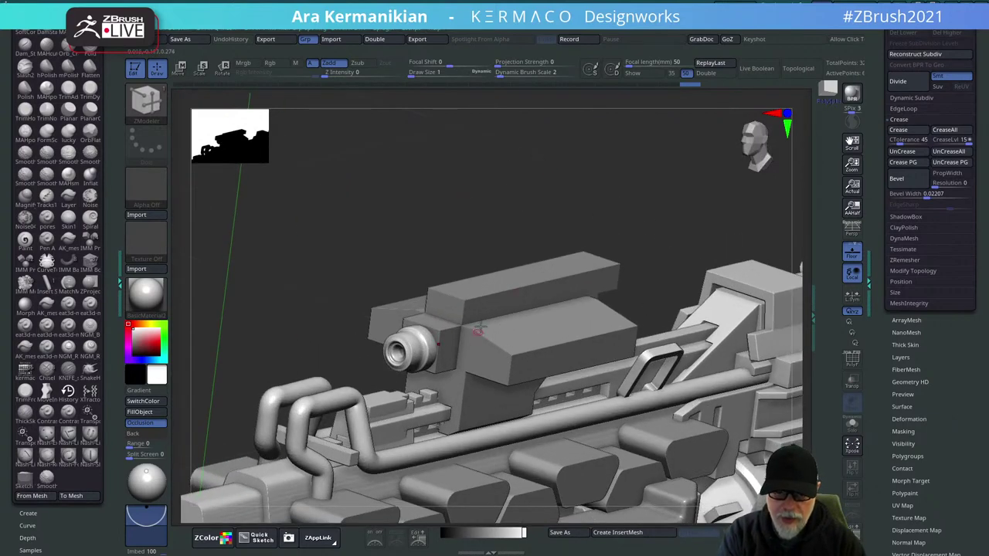
pyautogui.keyDown('alt'); pyautogui.click(526, 317); pyautogui.keyUp('alt')
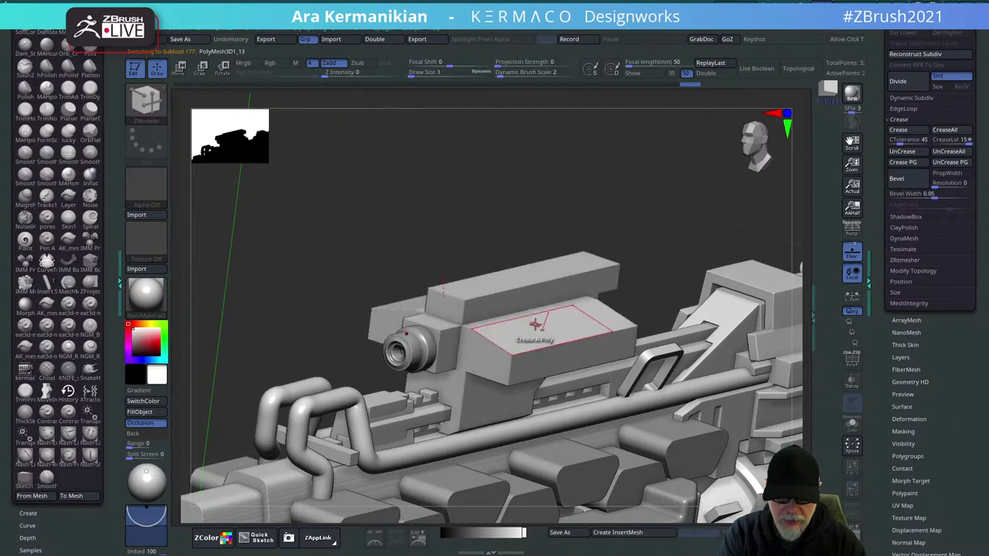
pyautogui.click(849, 365)
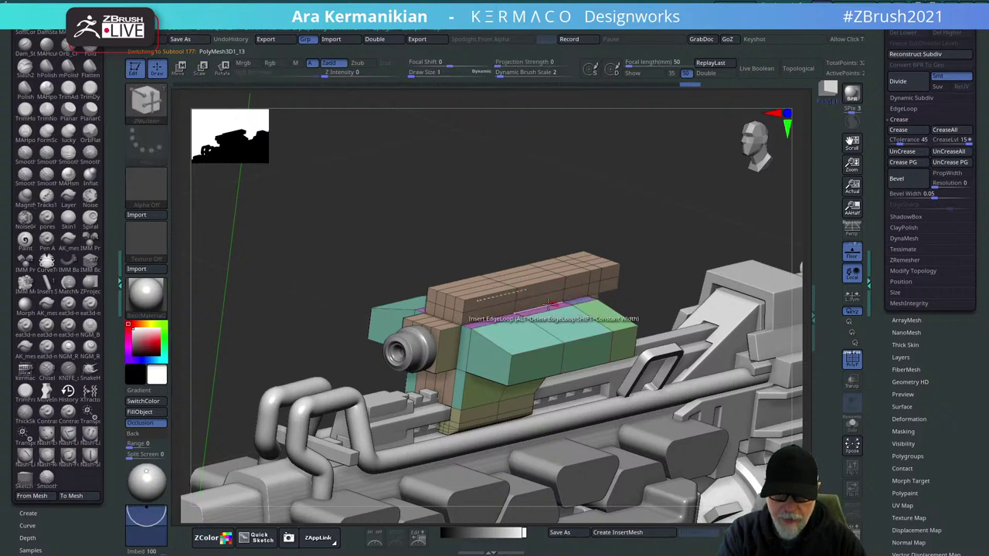
pyautogui.press('space')
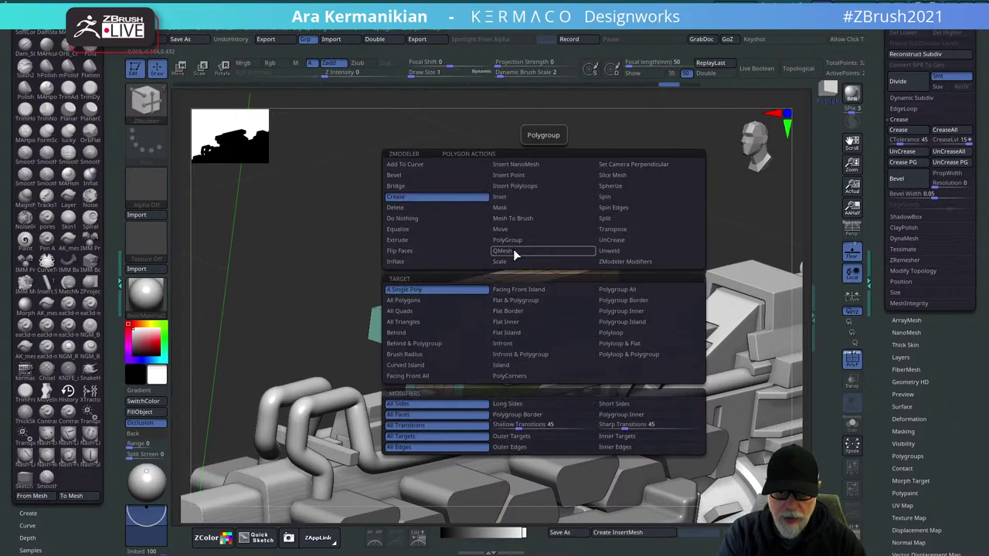
pyautogui.click(445, 300)
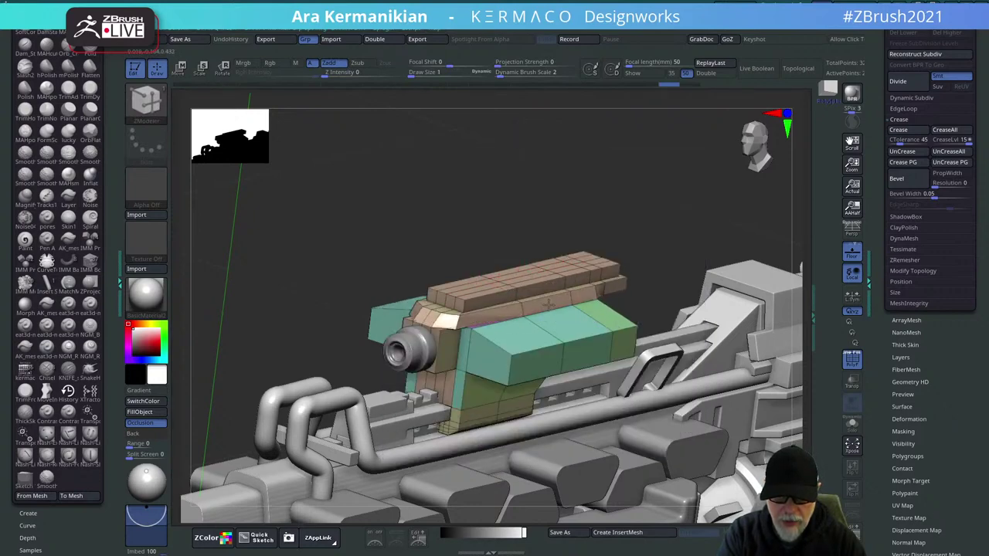
# Set the QMesh target to A Single Poly and pull out one polygon on the side of the scope's upper block.
pyautogui.press('space')
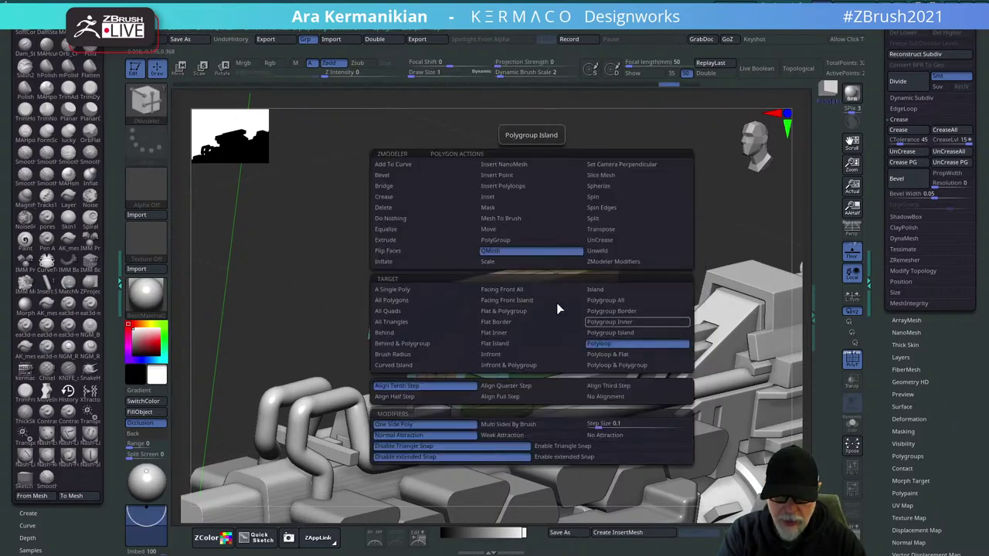
pyautogui.click(432, 299)
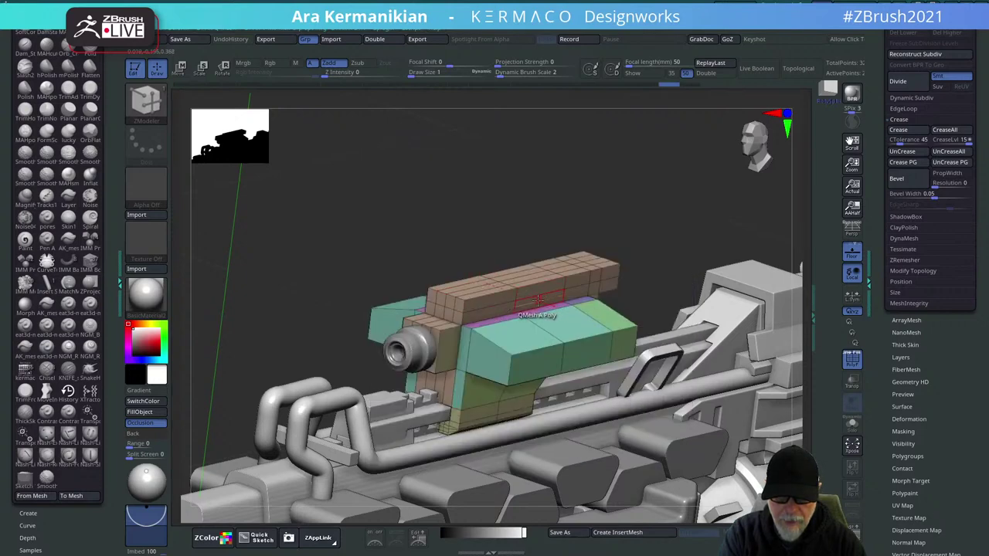
pyautogui.moveTo(539, 301); pyautogui.dragTo(548, 283)
# Turn on dynamic subdivision for the scope body and try beveled QGrid levels up to 2.
pyautogui.moveTo(591, 207); pyautogui.dragTo(734, 257)
pyautogui.press('d')
pyautogui.press('2')
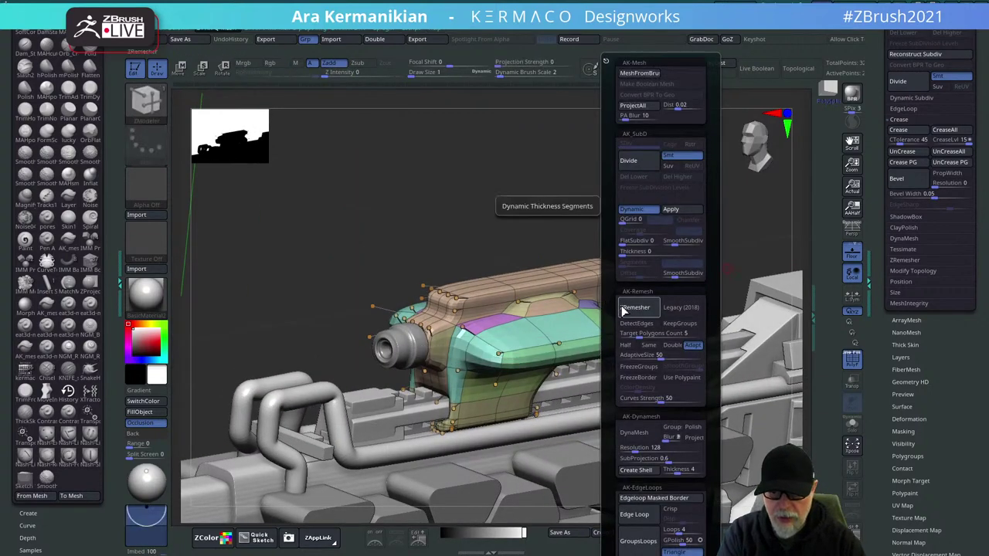
pyautogui.click(624, 221)
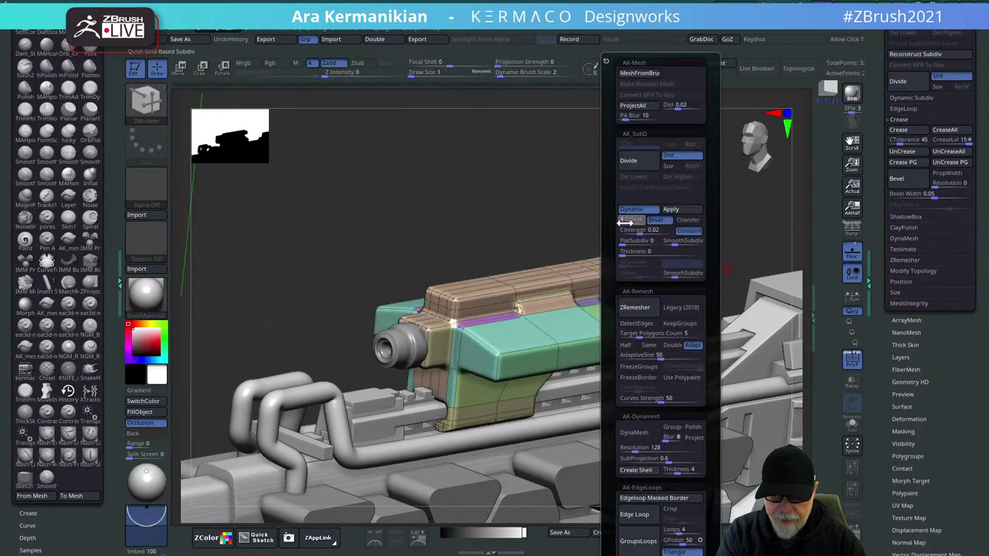
pyautogui.click(626, 220)
pyautogui.click(628, 221)
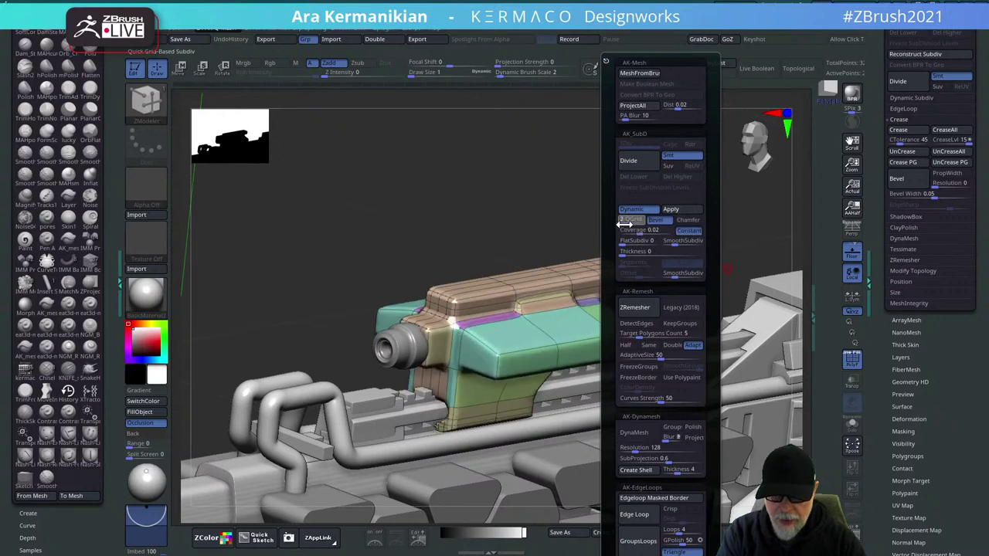
pyautogui.click(624, 223)
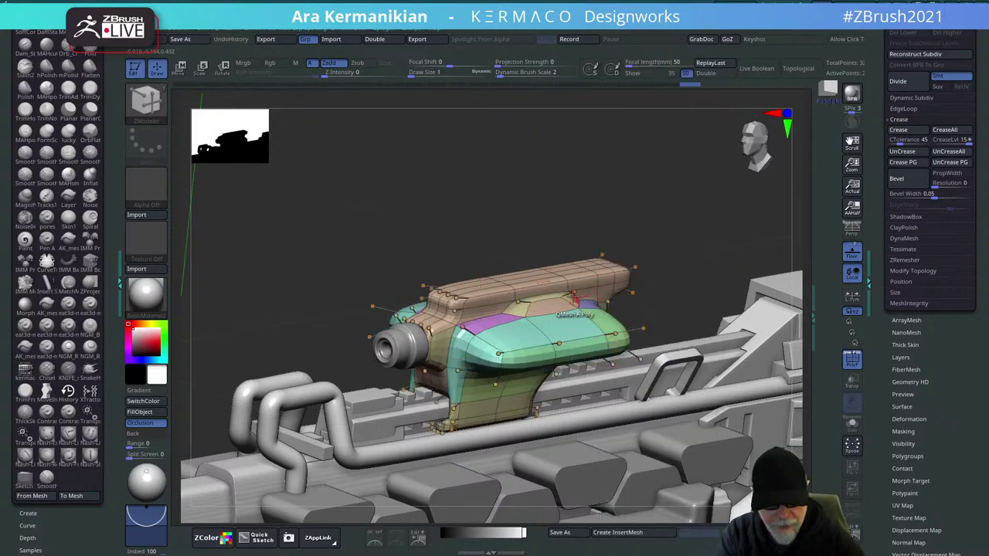
# Apply a QGrid bevel to the scope body's dynamic subdivision and tighten its edges by adjusting Coverage.
pyautogui.press('b')
pyautogui.click(595, 266)
pyautogui.hotkey('ctrl', 'd')
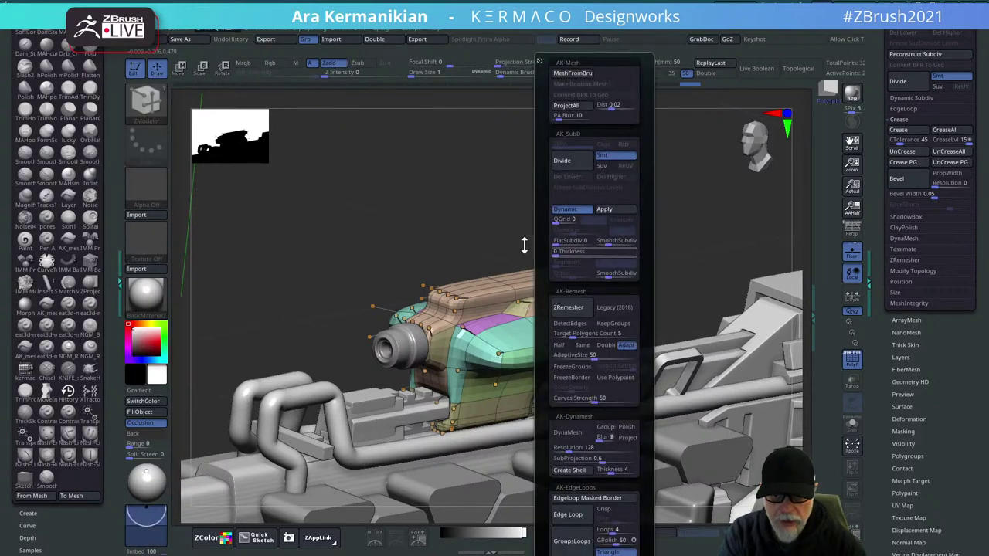
pyautogui.hotkey('ctrl', 'd')
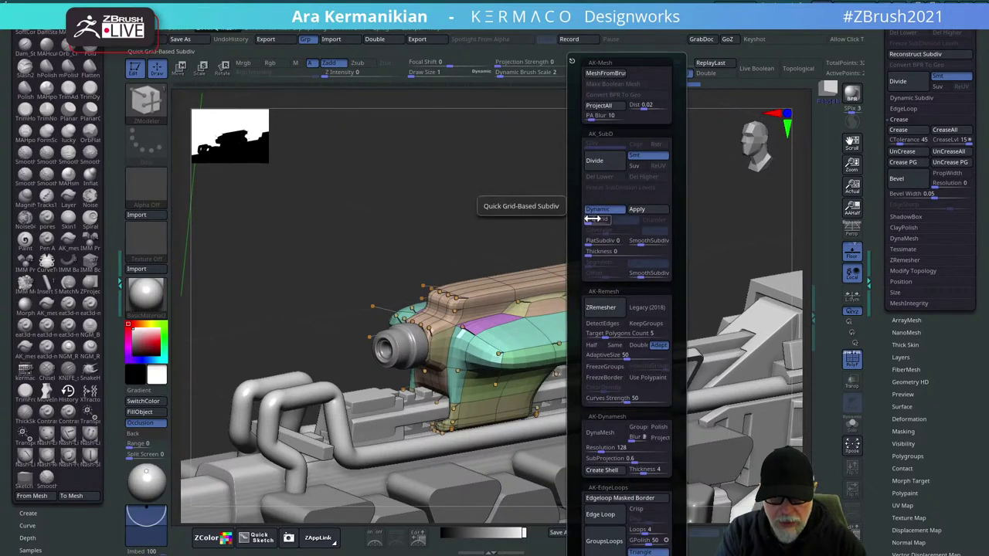
pyautogui.click(601, 220)
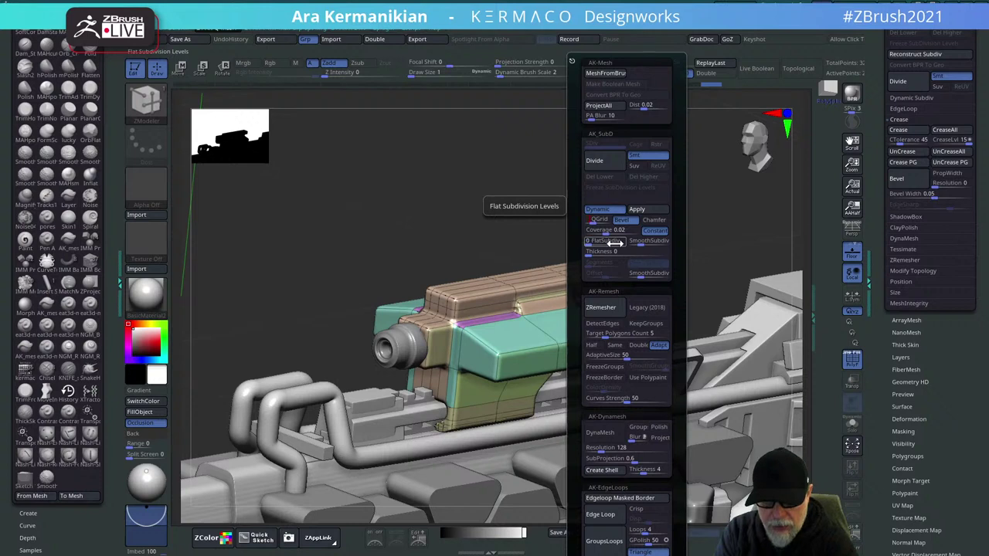
pyautogui.moveTo(609, 231); pyautogui.dragTo(604, 232)
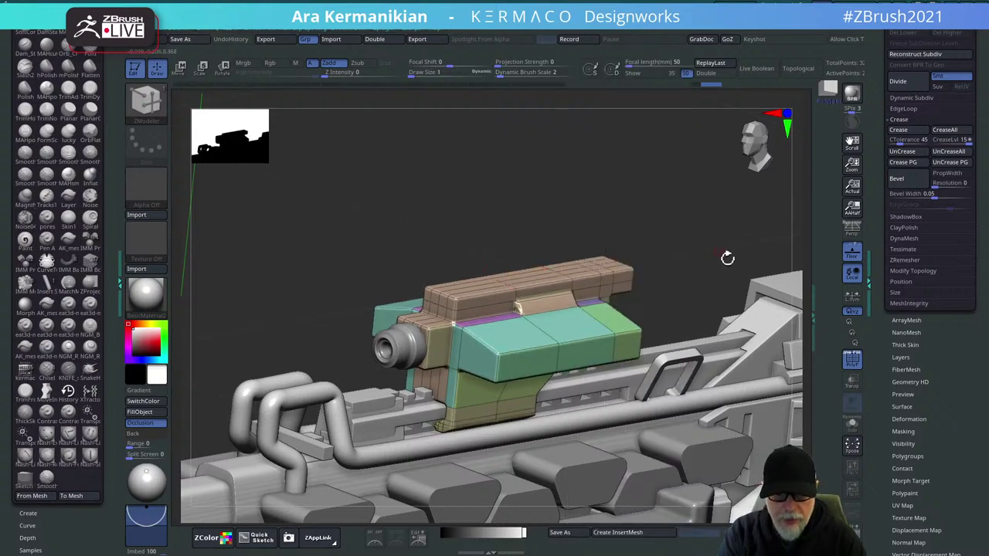
# Hide the wireframe, select the scope's eyepiece, mask its front section and move the unmasked rear ring back toward the scope body.
pyautogui.hotkey('shift', 'f')
pyautogui.moveTo(617, 237); pyautogui.dragTo(524, 258)
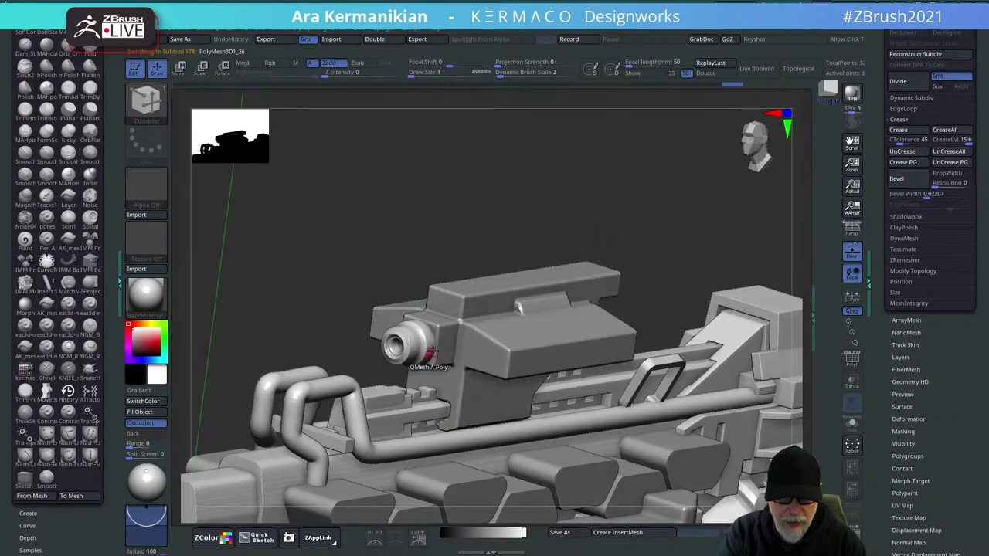
pyautogui.press('w')
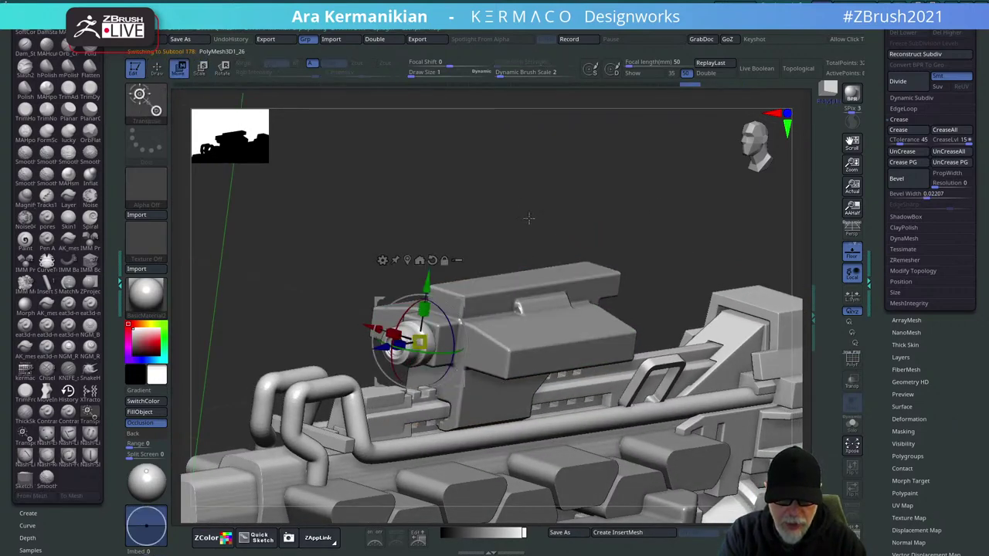
pyautogui.moveTo(540, 209); pyautogui.dragTo(574, 210)
pyautogui.keyDown('alt'); pyautogui.moveTo(668, 276); pyautogui.dragTo(448, 328); pyautogui.keyUp('alt')
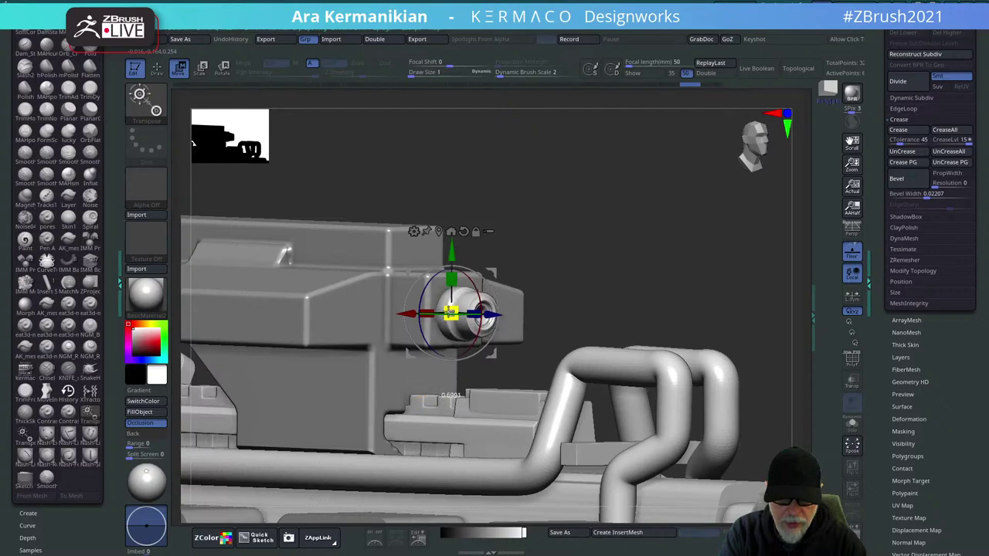
pyautogui.moveTo(650, 255)
pyautogui.mouseDown()
pyautogui.moveTo(641, 232)
pyautogui.moveTo(618, 263)
pyautogui.moveTo(613, 255)
pyautogui.moveTo(646, 236)
pyautogui.moveTo(666, 249)
pyautogui.moveTo(656, 252)
pyautogui.mouseUp()
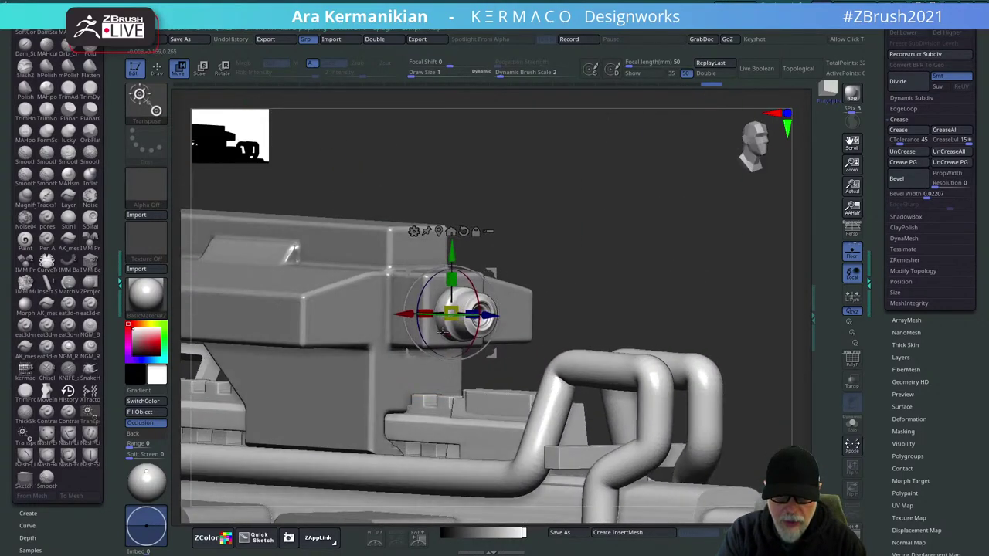
pyautogui.keyDown('alt'); pyautogui.moveTo(592, 268); pyautogui.dragTo(567, 297); pyautogui.keyUp('alt')
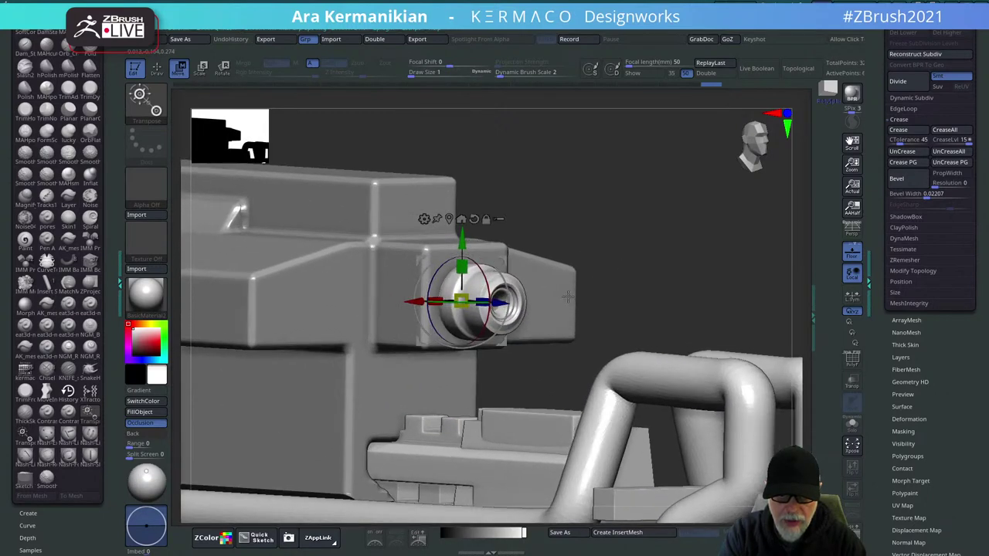
pyautogui.moveTo(626, 275); pyautogui.dragTo(392, 356)
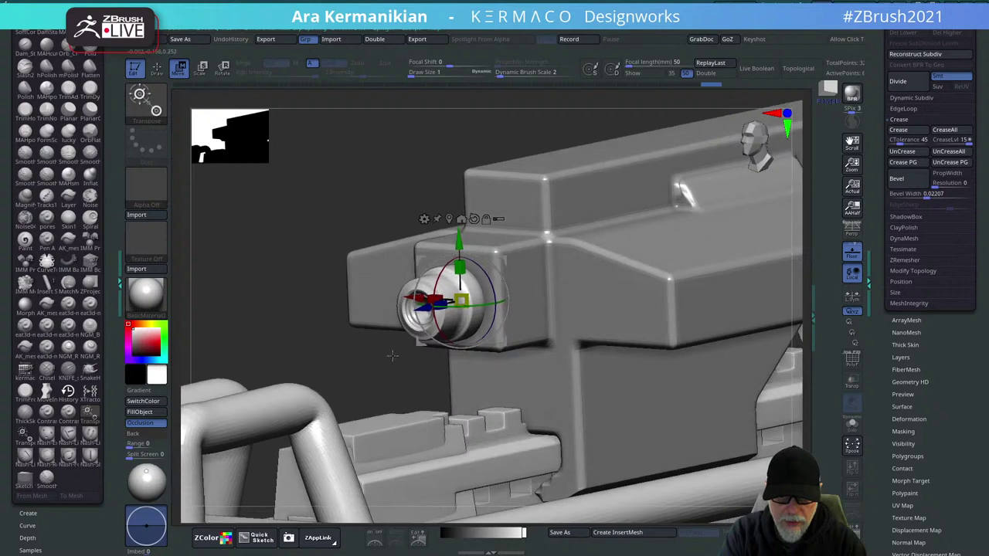
pyautogui.moveTo(423, 306); pyautogui.dragTo(465, 300)
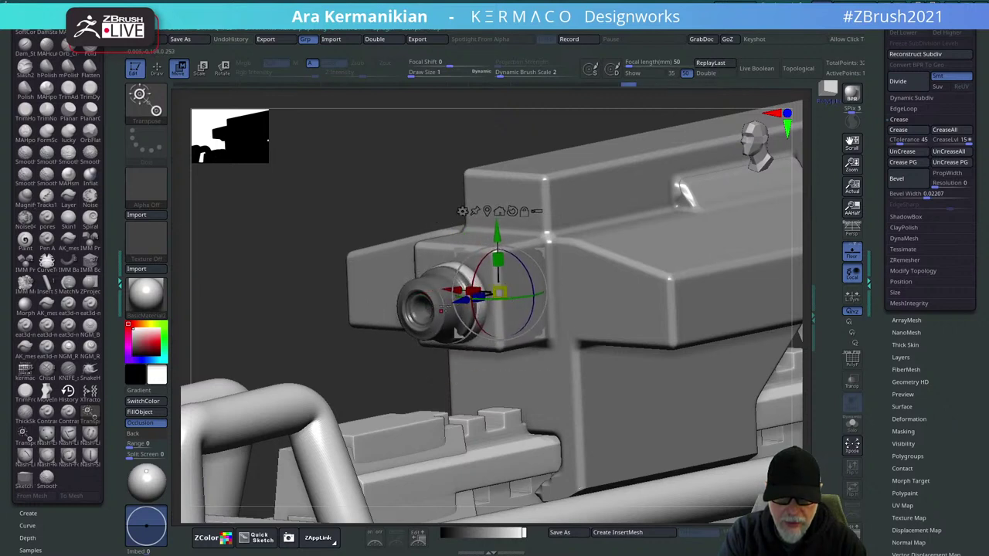
pyautogui.moveTo(465, 300)
pyautogui.mouseDown()
pyautogui.moveTo(506, 288)
pyautogui.moveTo(470, 299)
pyautogui.mouseUp()
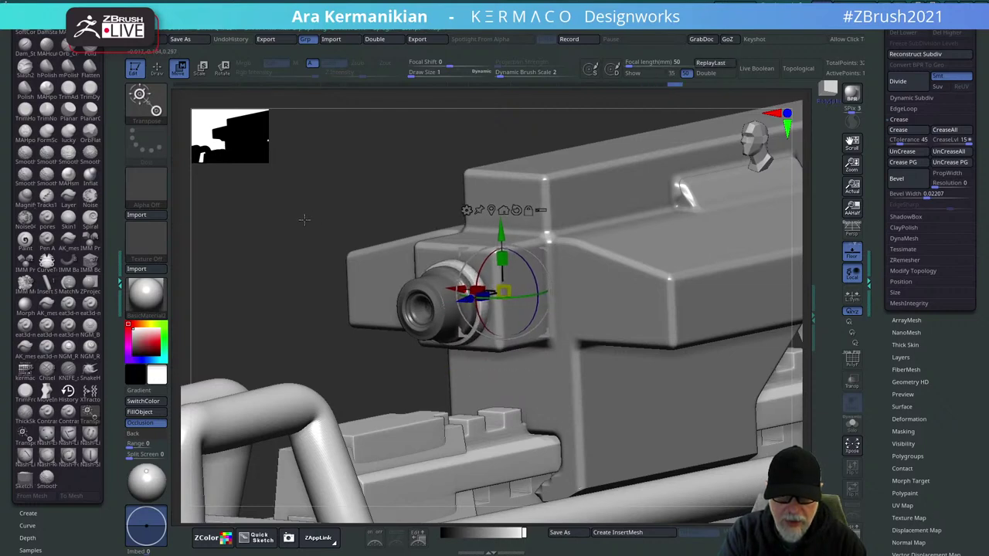
pyautogui.moveTo(305, 217); pyautogui.dragTo(427, 224)
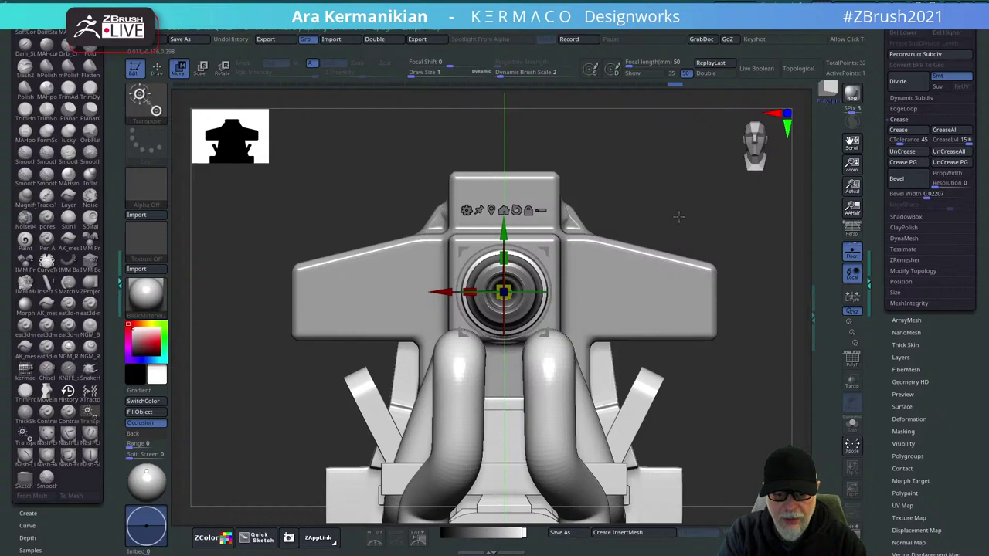
# Return to ZModeler drawing, show the polygroup wireframe and select the scope body.
pyautogui.press('q')
pyautogui.moveTo(689, 208)
pyautogui.keyDown('alt'); pyautogui.mouseDown()
pyautogui.moveTo(618, 205)
pyautogui.moveTo(671, 227)
pyautogui.moveTo(630, 273)
pyautogui.moveTo(684, 315)
pyautogui.moveTo(664, 342)
pyautogui.moveTo(634, 294)
pyautogui.mouseUp(); pyautogui.keyUp('alt')
pyautogui.moveTo(715, 257); pyautogui.dragTo(649, 279)
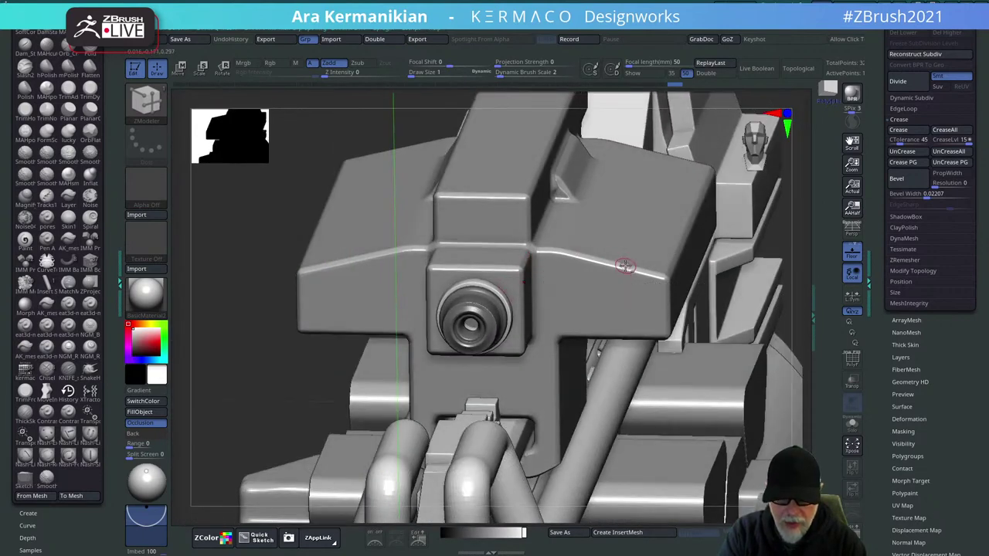
pyautogui.click(852, 357)
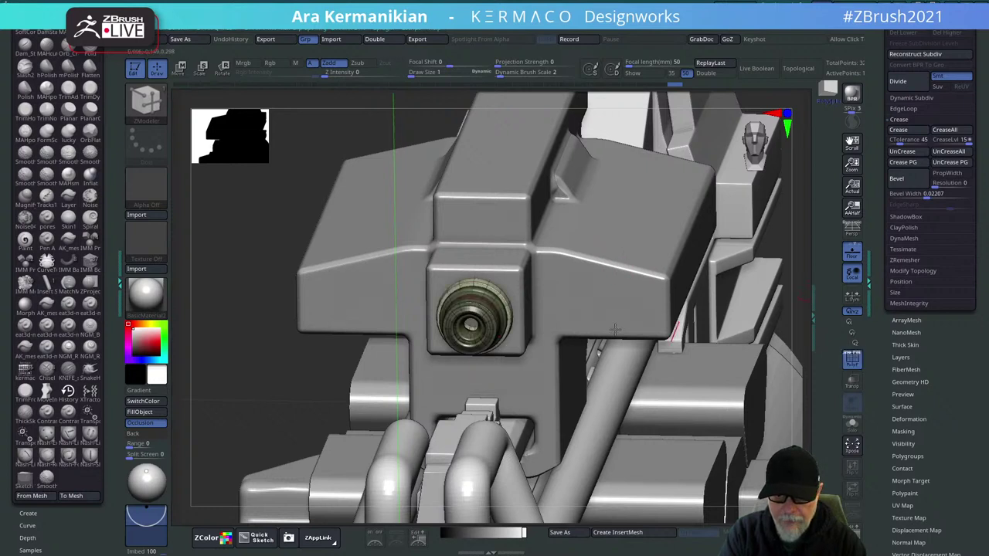
pyautogui.hotkey('shift', 'f')
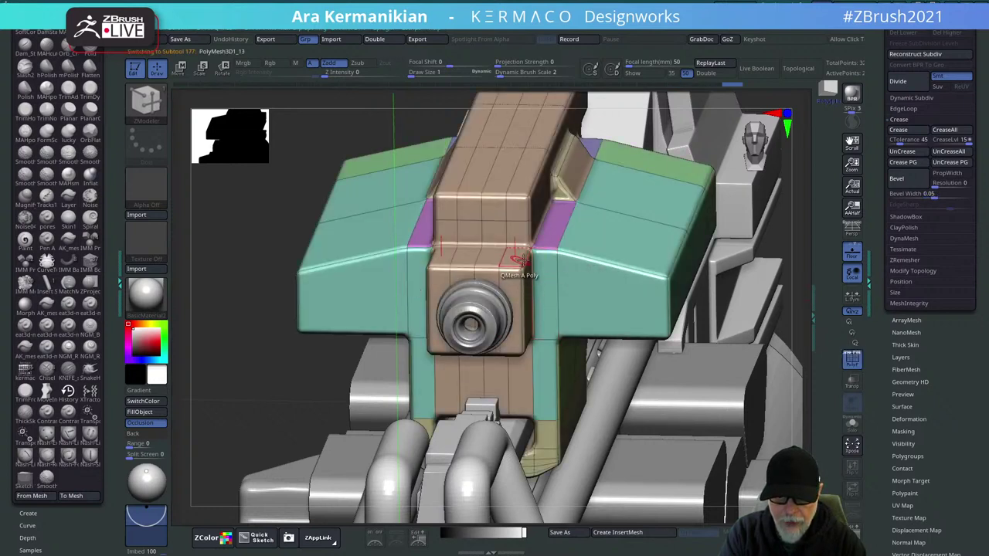
# Set the ZModeler edge action to Slide and adjust an edge on the scope body's front block above the eyepiece.
pyautogui.press('space')
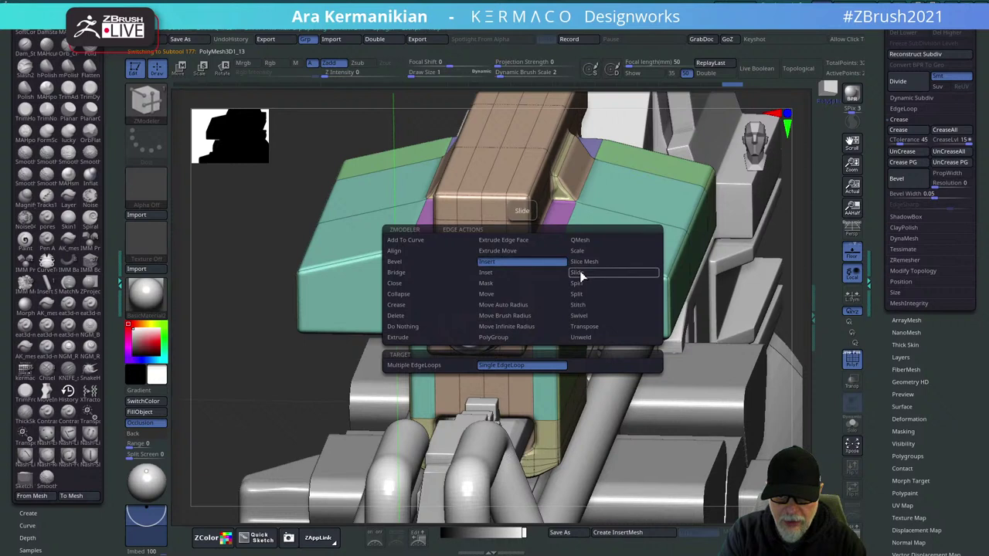
pyautogui.click(578, 272)
pyautogui.moveTo(520, 259)
pyautogui.mouseDown()
pyautogui.moveTo(529, 266)
pyautogui.moveTo(519, 262)
pyautogui.mouseUp()
pyautogui.moveTo(795, 250); pyautogui.dragTo(559, 304)
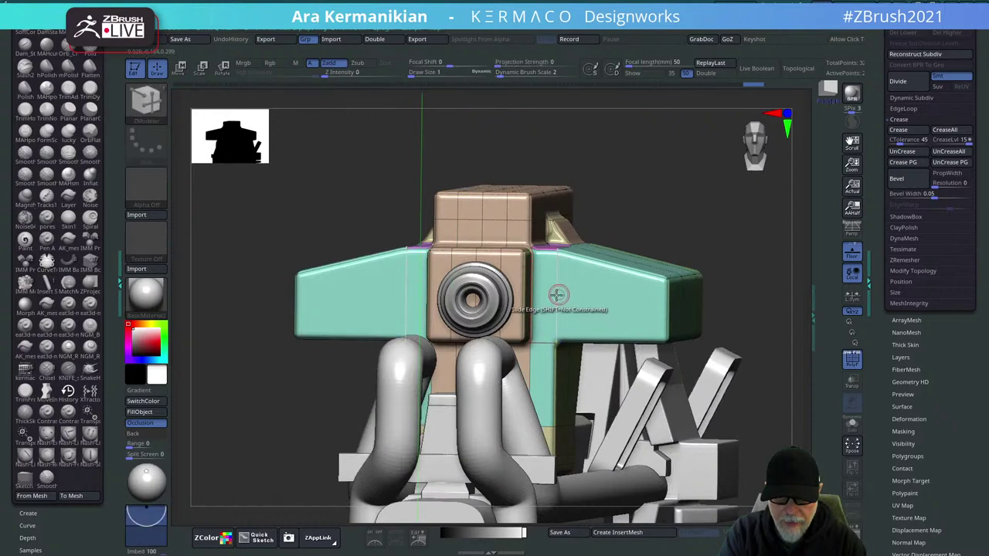
pyautogui.press('space')
pyautogui.click(532, 263)
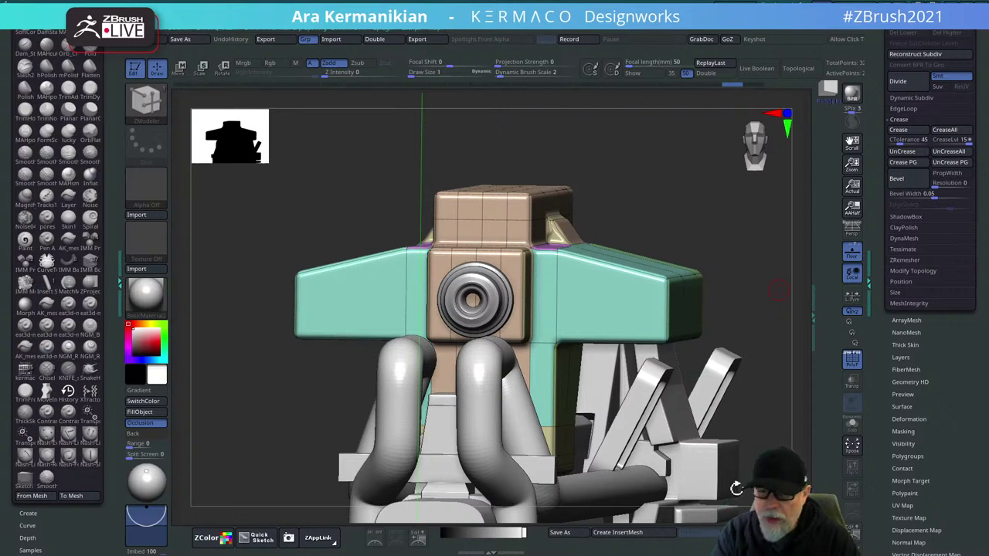
# Examine the rifle's top-mounted scope from the front, both sides and below, along with the surrounding receiver parts.
pyautogui.keyDown('shift'); pyautogui.moveTo(702, 198); pyautogui.dragTo(797, 271); pyautogui.keyUp('shift')
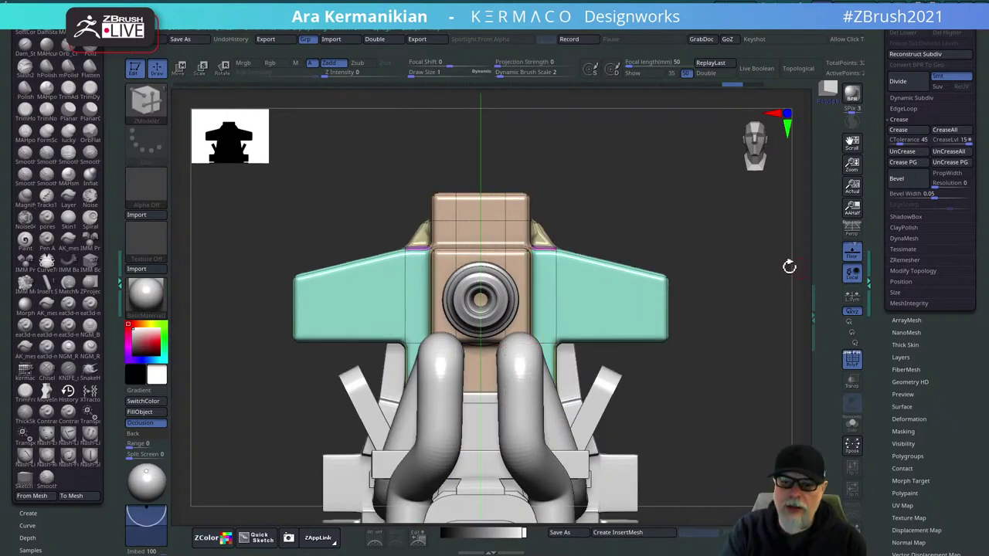
pyautogui.keyDown('alt'); pyautogui.moveTo(789, 267); pyautogui.dragTo(657, 340); pyautogui.keyUp('alt')
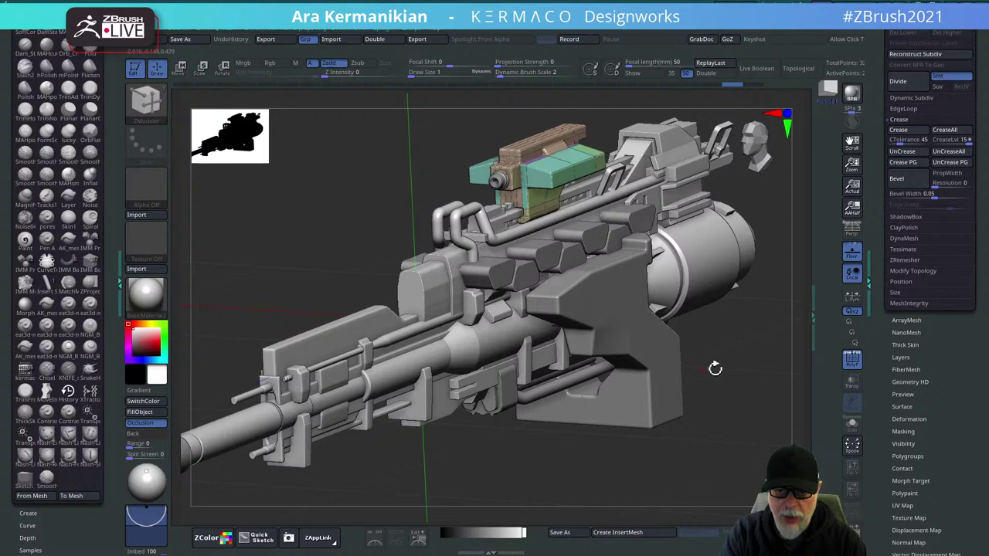
pyautogui.moveTo(731, 372); pyautogui.dragTo(737, 333)
pyautogui.keyDown('alt'); pyautogui.moveTo(698, 400); pyautogui.dragTo(738, 491); pyautogui.keyUp('alt')
pyautogui.moveTo(680, 225); pyautogui.dragTo(529, 269)
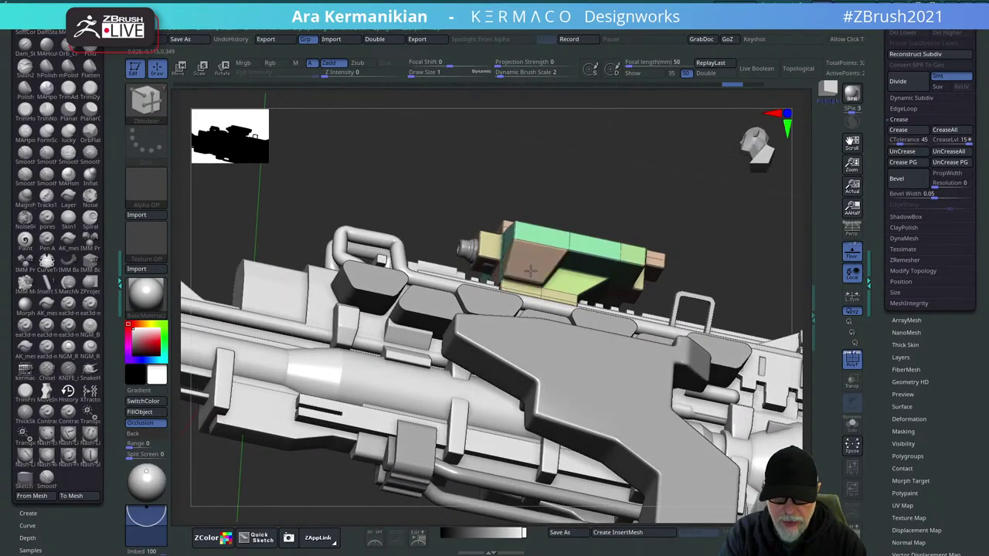
pyautogui.moveTo(658, 152); pyautogui.dragTo(672, 193)
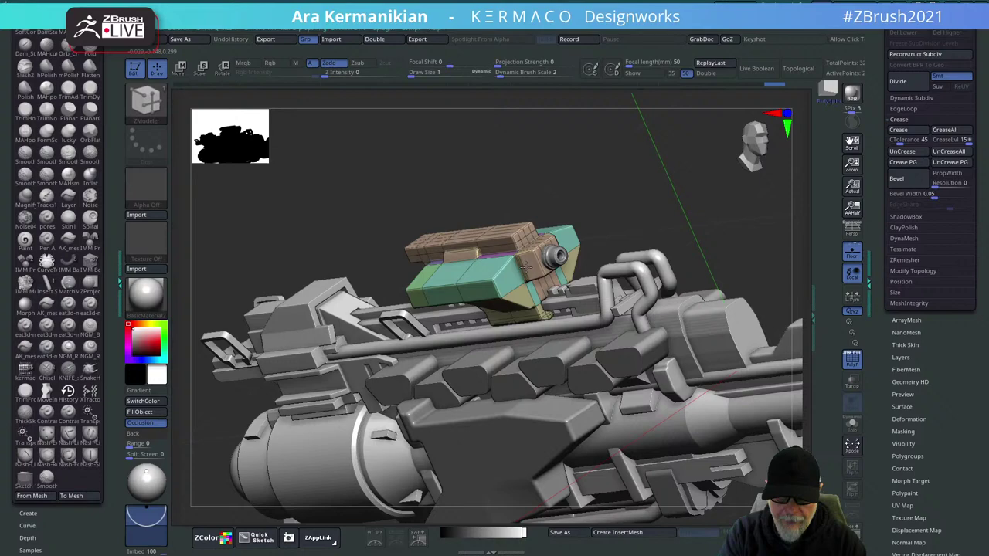
pyautogui.moveTo(588, 184); pyautogui.dragTo(630, 191)
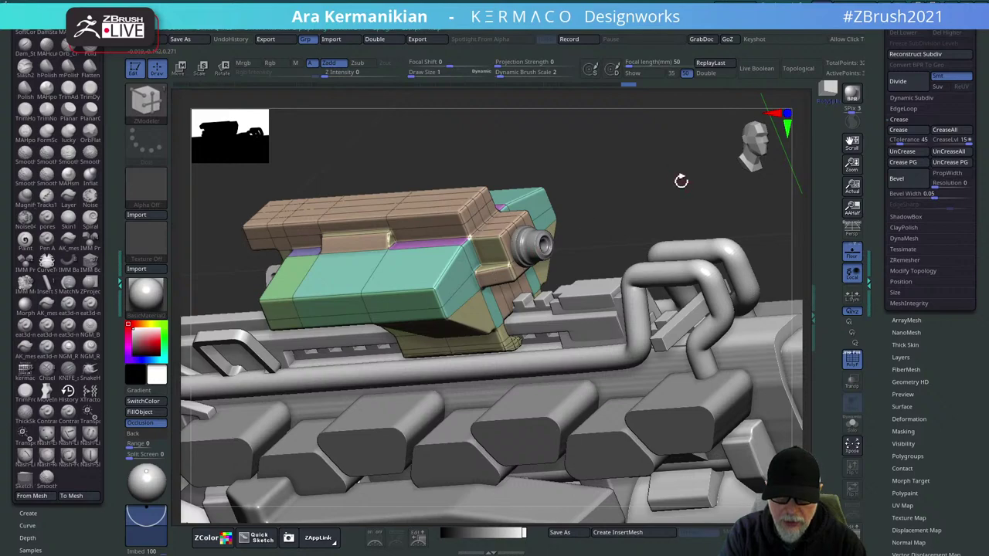
pyautogui.moveTo(681, 181); pyautogui.dragTo(525, 282)
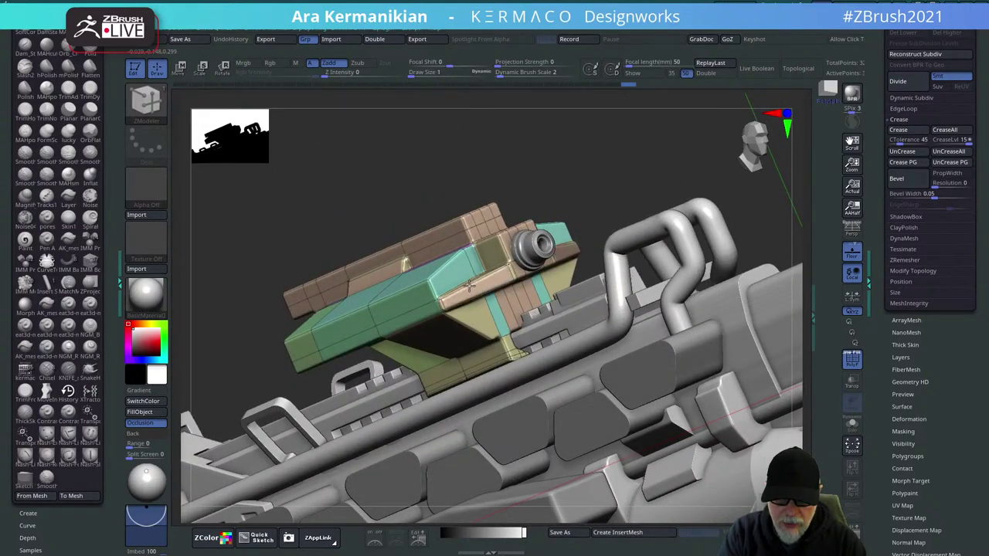
pyautogui.moveTo(631, 163); pyautogui.dragTo(656, 191)
pyautogui.keyDown('shift'); pyautogui.moveTo(610, 194); pyautogui.dragTo(592, 201); pyautogui.keyUp('shift')
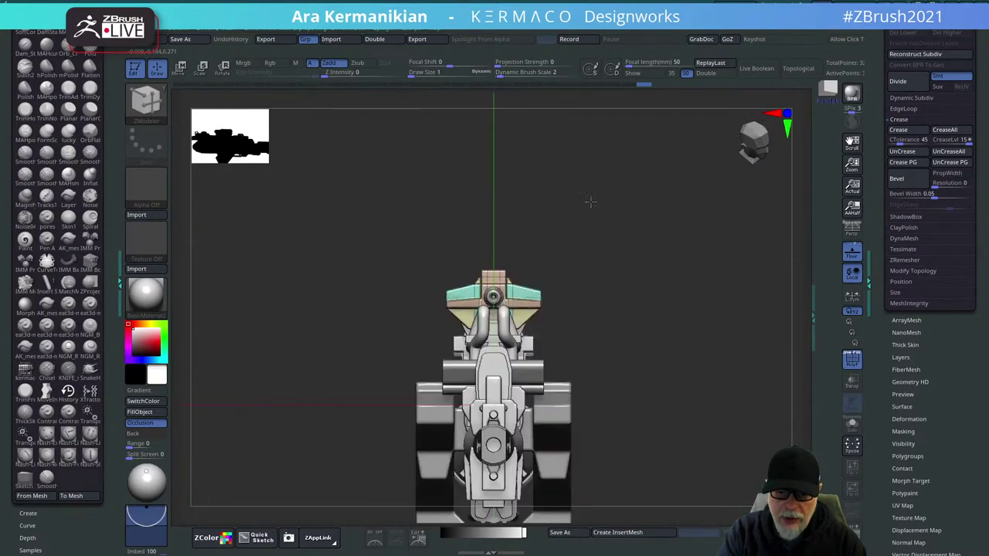
# Load the hard-surface Spotlight set whose thumbnail shows the rounded handle shape.
pyautogui.keyDown('alt'); pyautogui.moveTo(707, 240); pyautogui.dragTo(688, 270); pyautogui.keyUp('alt')
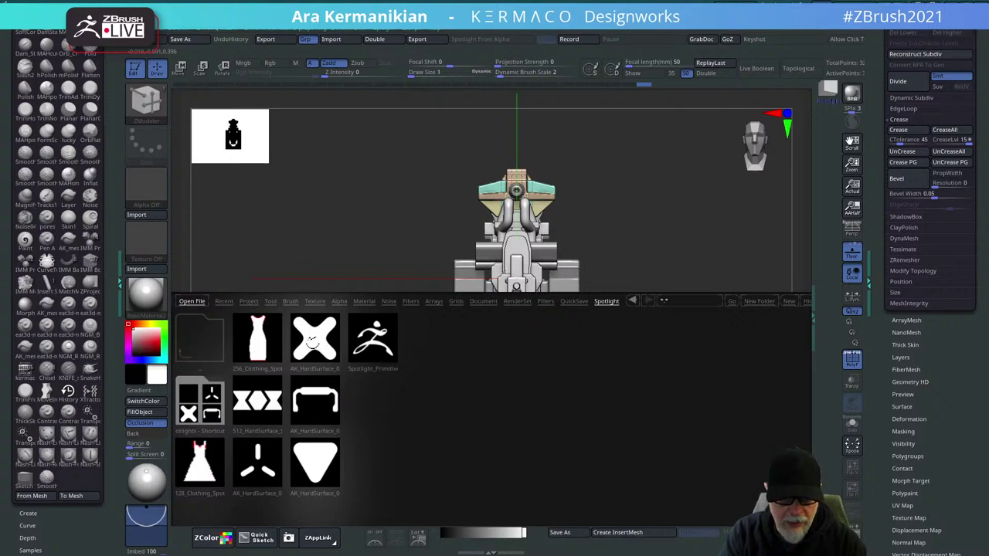
pyautogui.doubleClick(316, 391)
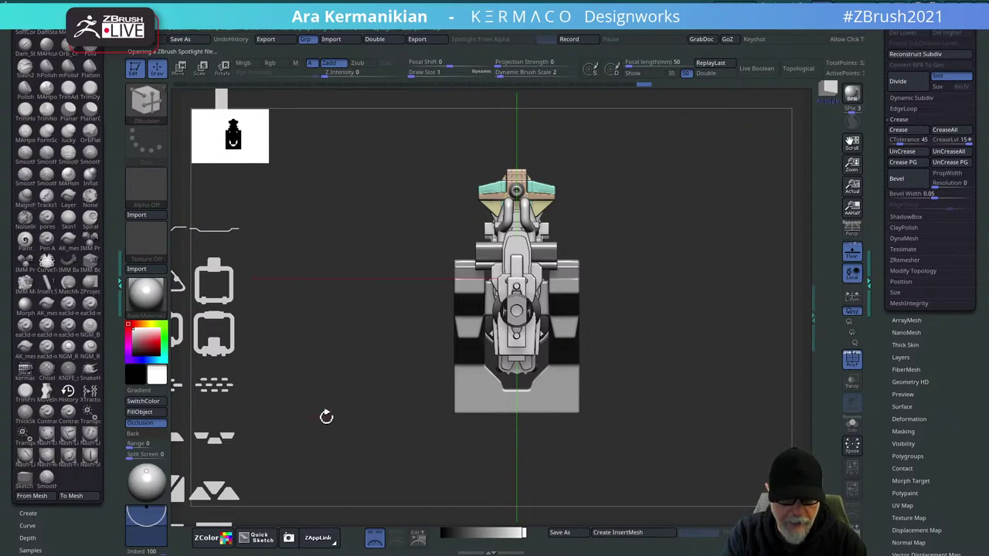
pyautogui.moveTo(609, 283); pyautogui.dragTo(595, 245)
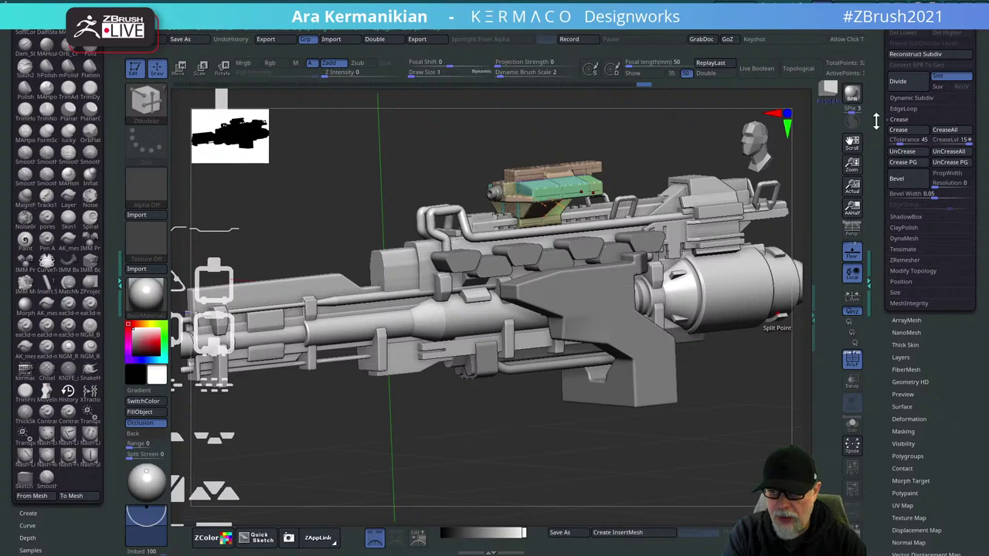
# Select the subtool forming the row of pods along the receiver, show its place in the subtool list, and face the rifle's side.
pyautogui.moveTo(876, 121); pyautogui.dragTo(870, 265)
pyautogui.click(910, 277)
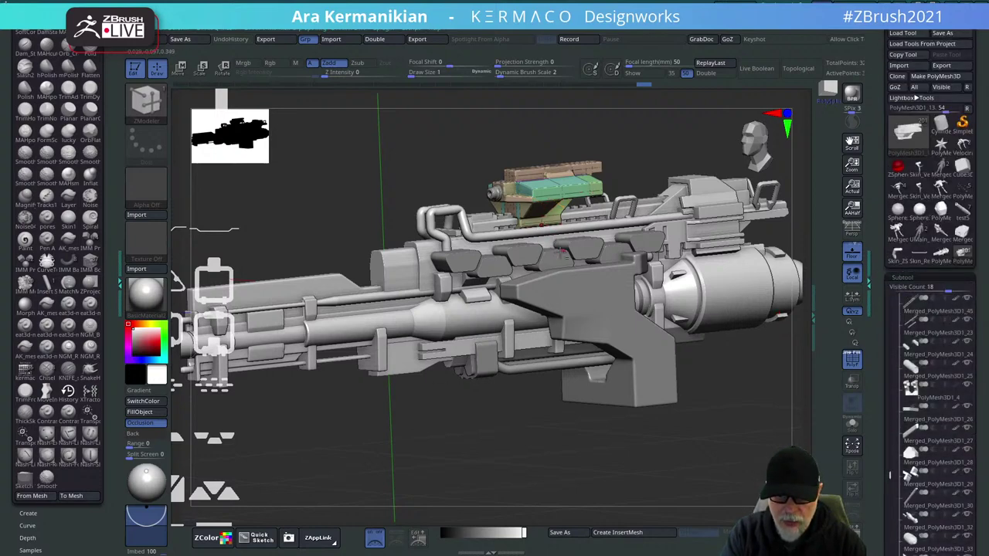
pyautogui.keyDown('alt'); pyautogui.click(556, 258); pyautogui.keyUp('alt')
pyautogui.keyDown('alt'); pyautogui.moveTo(514, 502); pyautogui.dragTo(506, 449); pyautogui.keyUp('alt')
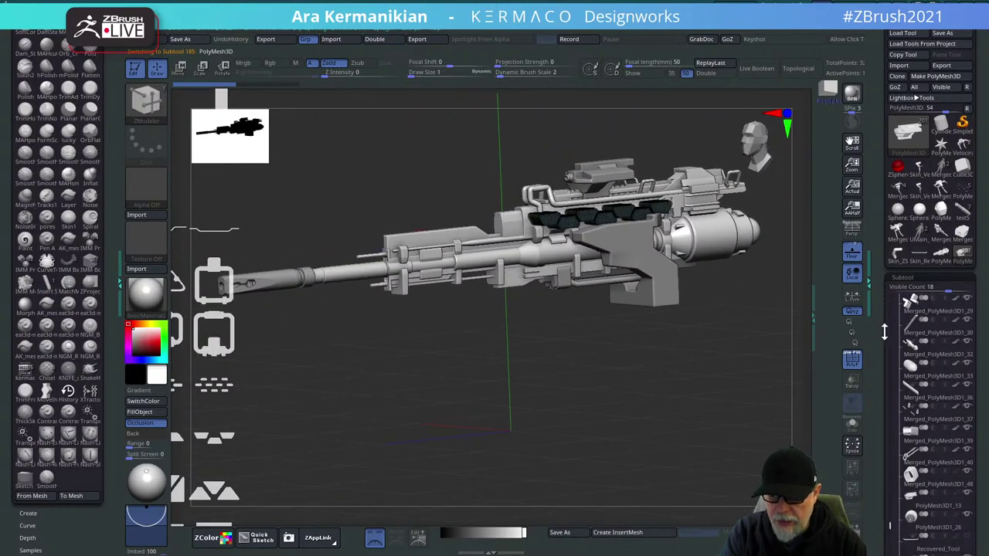
pyautogui.moveTo(883, 332); pyautogui.dragTo(887, 280)
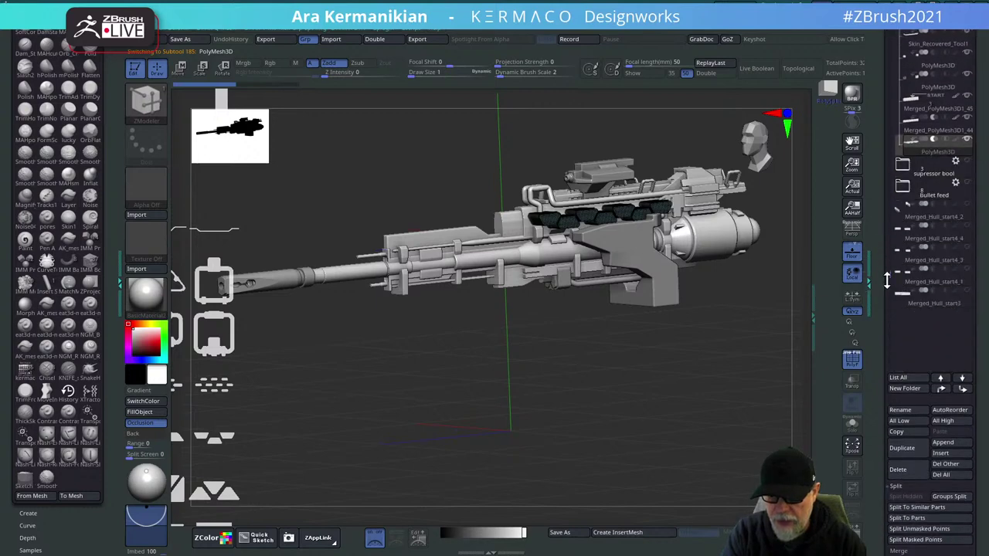
pyautogui.moveTo(639, 407); pyautogui.dragTo(574, 457)
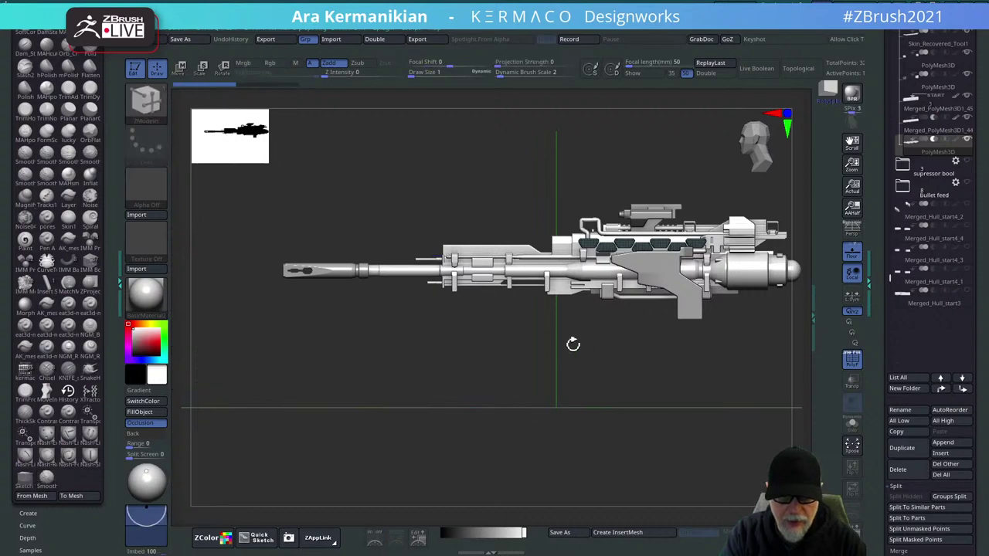
# Shrink the Spotlight shape set to fit the canvas and place the seven-dot pattern beside the grid, below the rifle.
pyautogui.hotkey('shift', 'z')
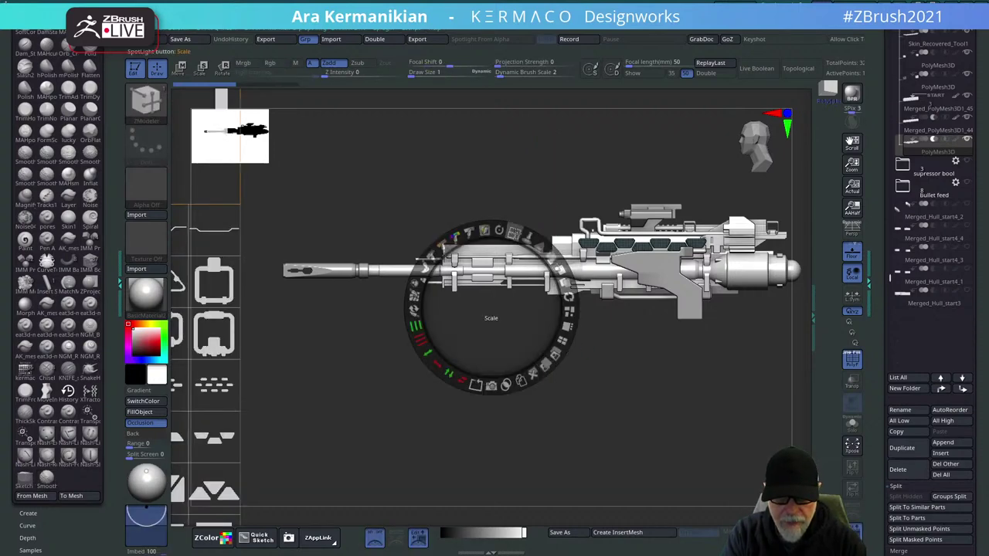
pyautogui.moveTo(513, 233); pyautogui.dragTo(466, 233)
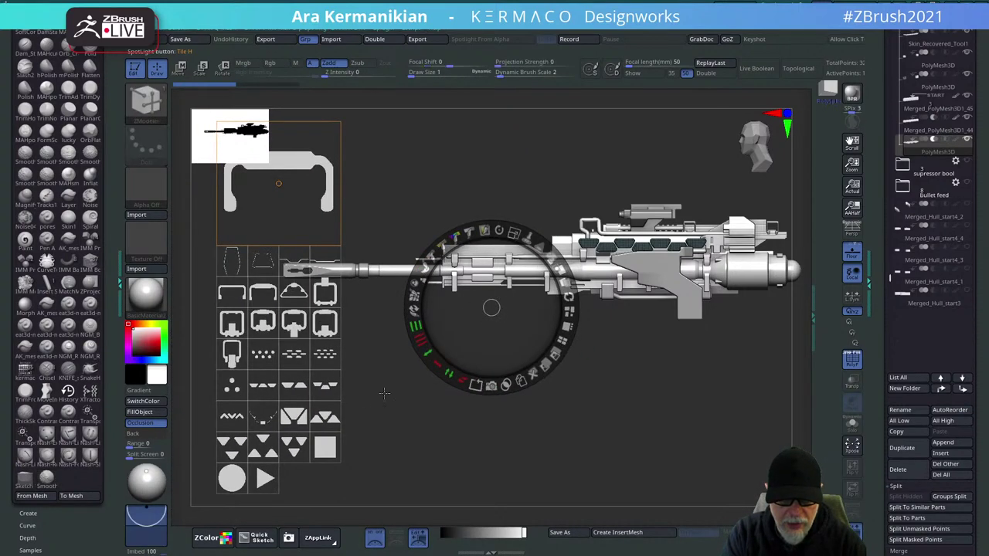
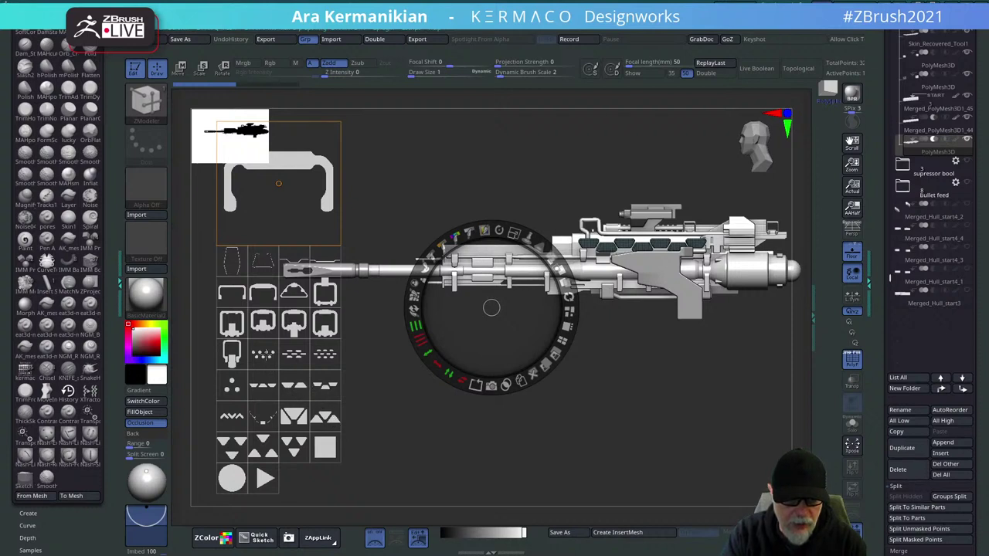
pyautogui.click(267, 354)
pyautogui.moveTo(266, 353); pyautogui.dragTo(507, 377)
pyautogui.moveTo(271, 355); pyautogui.dragTo(490, 369)
pyautogui.moveTo(656, 432); pyautogui.dragTo(467, 332)
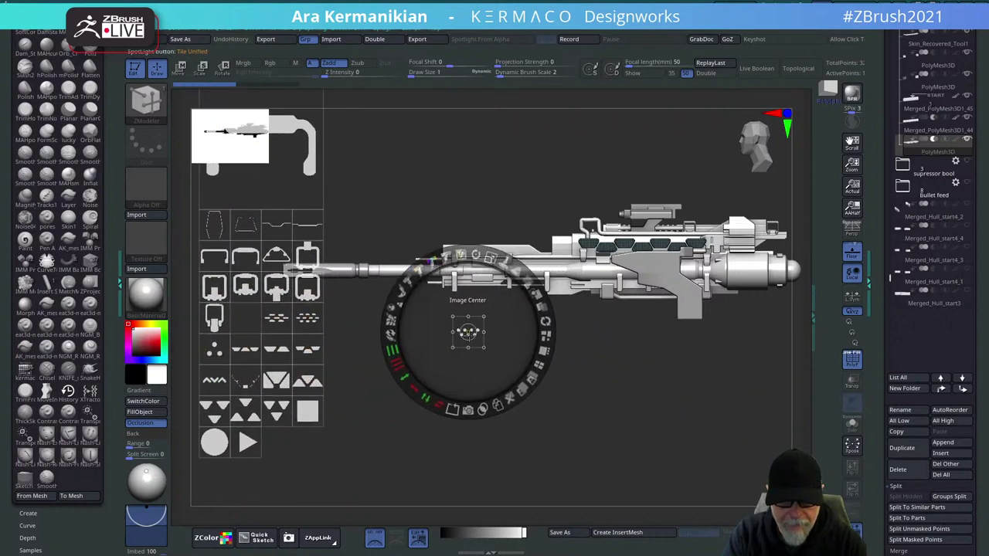
pyautogui.moveTo(650, 371)
pyautogui.mouseDown()
pyautogui.moveTo(634, 432)
pyautogui.moveTo(695, 439)
pyautogui.moveTo(495, 400)
pyautogui.moveTo(648, 390)
pyautogui.mouseUp()
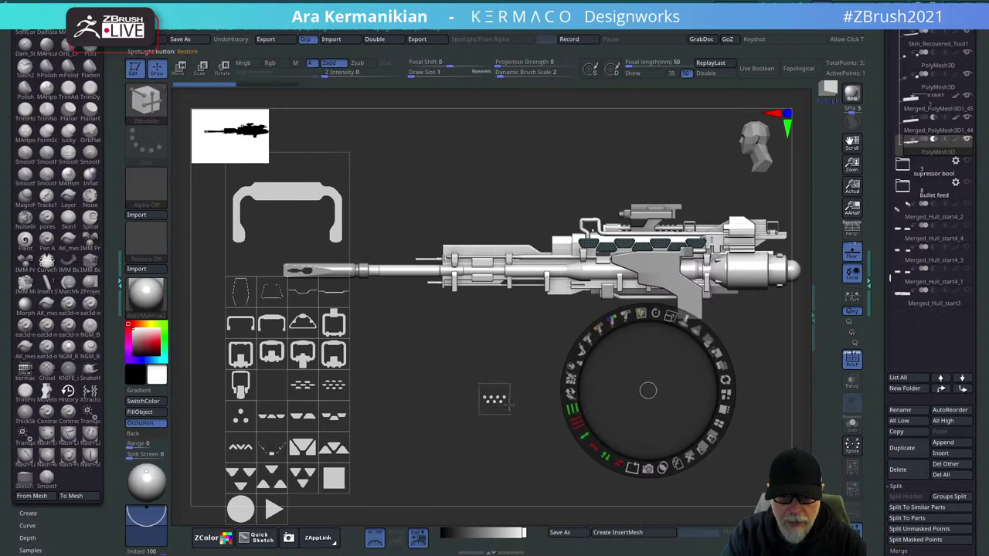
# Enlarge the seven-dot pattern and convert it into a new subtool with Snapshot3D, closing Spotlight editing when done.
pyautogui.click(510, 402)
pyautogui.moveTo(504, 400); pyautogui.dragTo(495, 400)
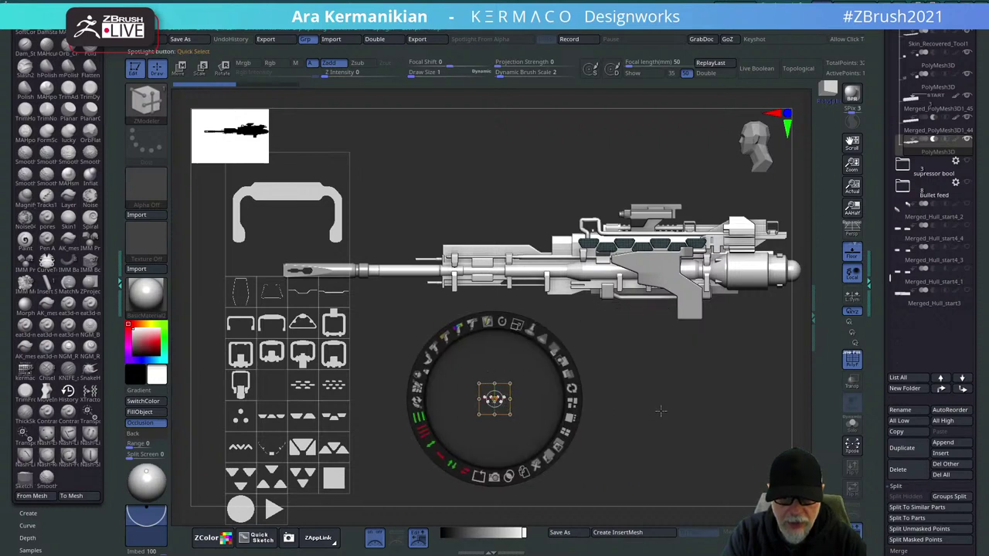
pyautogui.moveTo(516, 328); pyautogui.dragTo(585, 405)
pyautogui.moveTo(516, 325)
pyautogui.mouseDown()
pyautogui.moveTo(547, 352)
pyautogui.moveTo(523, 337)
pyautogui.mouseUp()
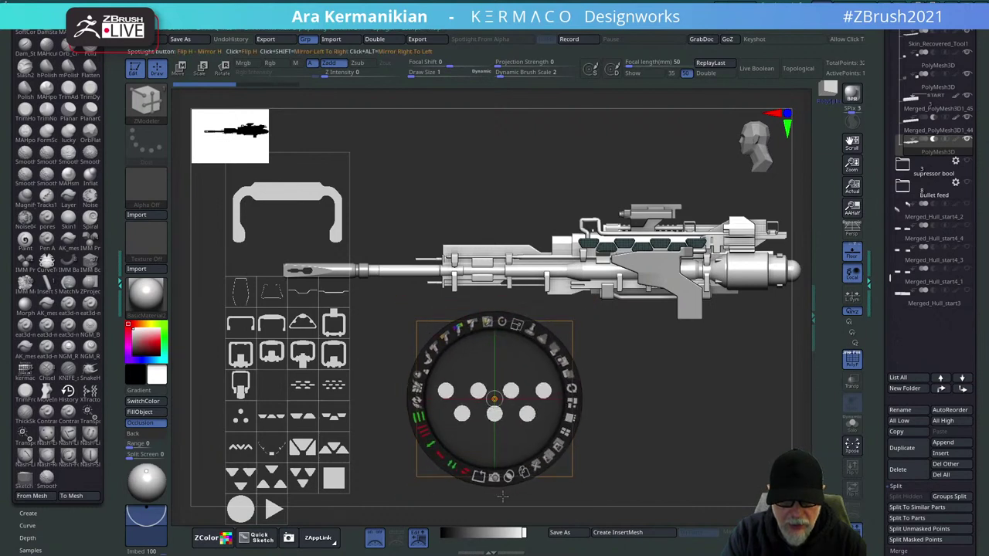
pyautogui.click(495, 478)
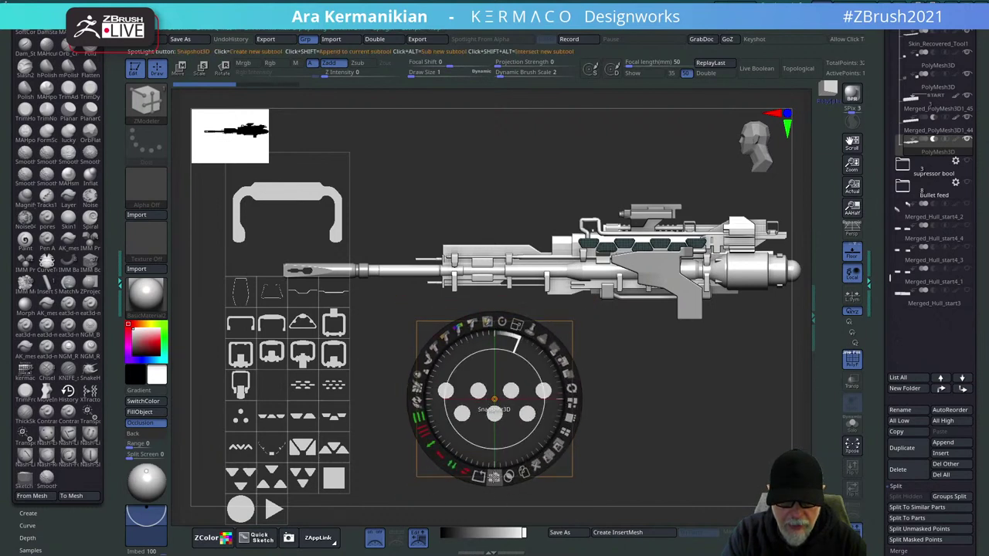
pyautogui.click(494, 476)
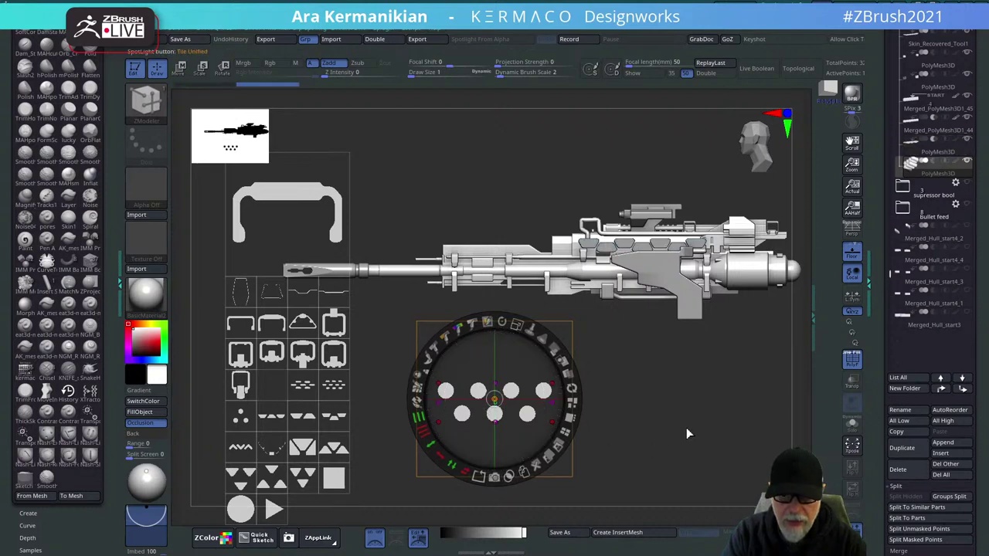
pyautogui.click(662, 425)
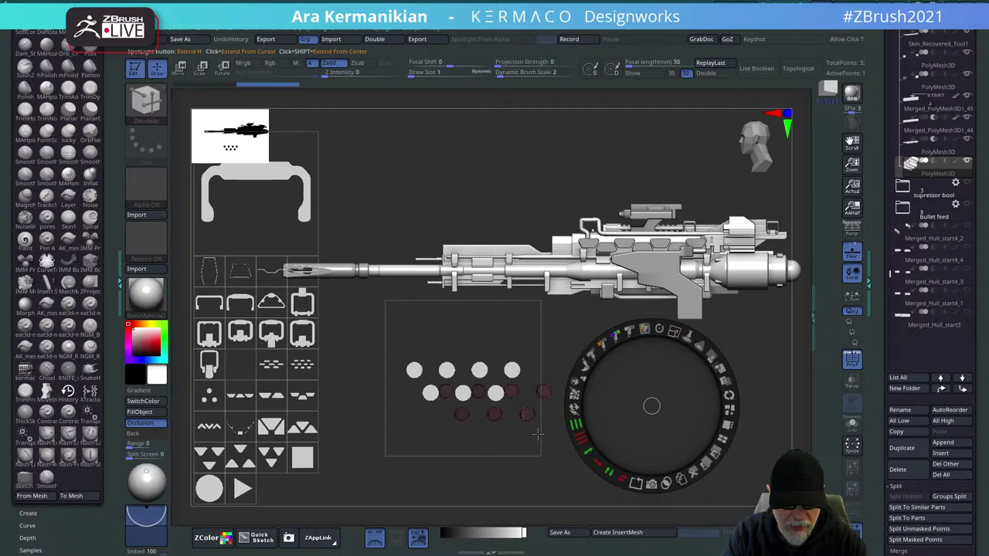
pyautogui.hotkey('shift', 'z')
# Move the seven cylinders up to the rifle's height and back along it over the receiver.
pyautogui.moveTo(673, 375); pyautogui.dragTo(587, 404)
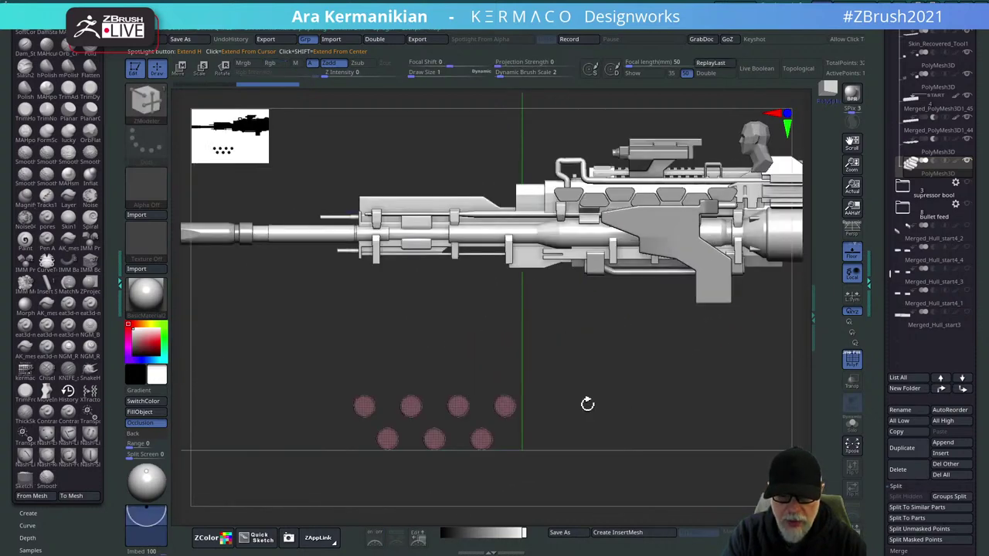
pyautogui.press('w')
pyautogui.moveTo(433, 354); pyautogui.dragTo(506, 142)
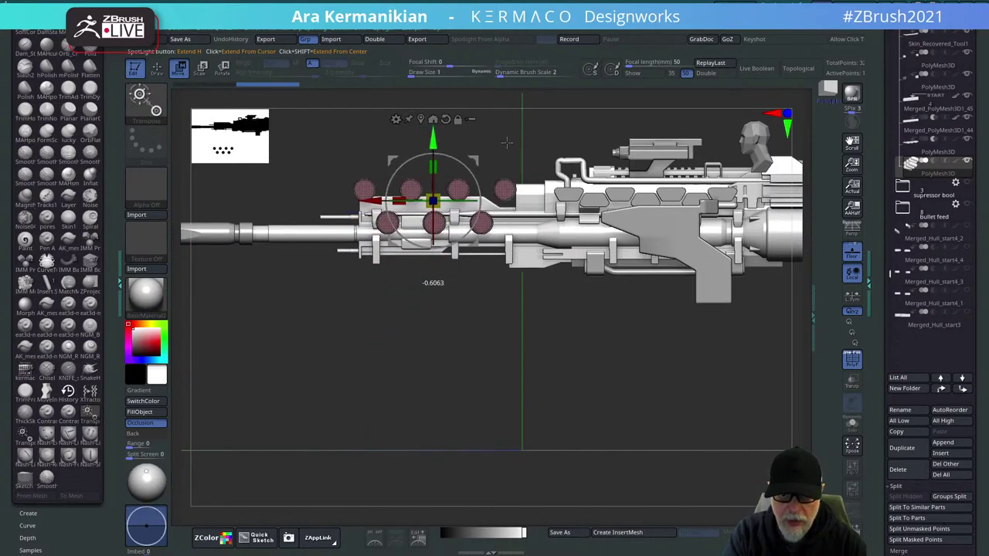
pyautogui.moveTo(370, 201); pyautogui.dragTo(555, 201)
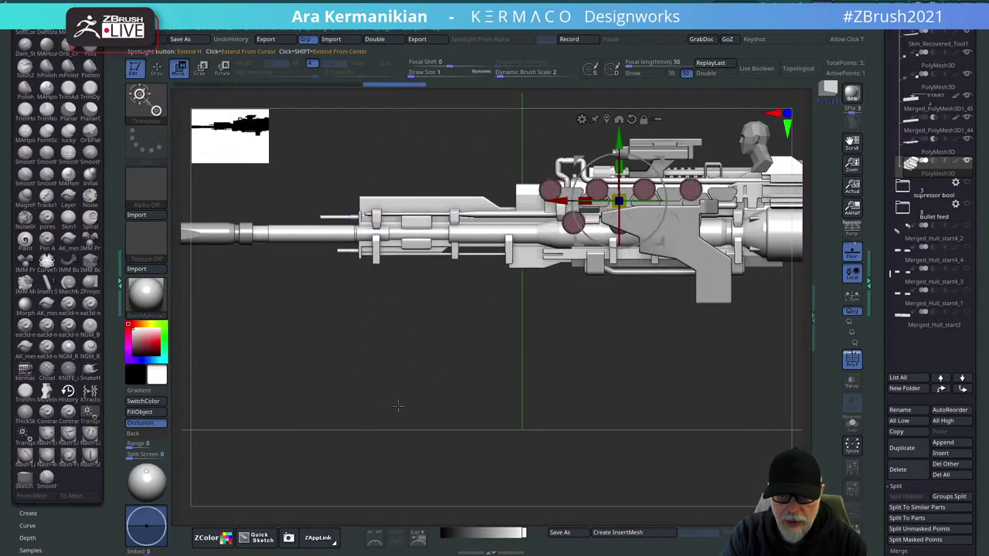
# Scale the cylinders down to about half size and position them over the front pods of the receiver.
pyautogui.keyDown('alt'); pyautogui.moveTo(398, 406); pyautogui.dragTo(410, 491); pyautogui.keyUp('alt')
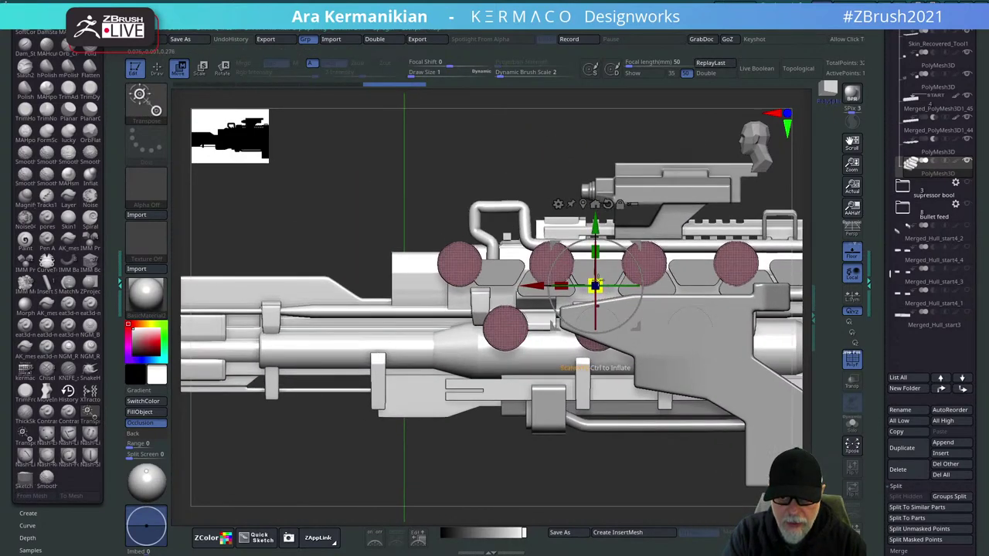
pyautogui.moveTo(595, 284); pyautogui.dragTo(502, 287)
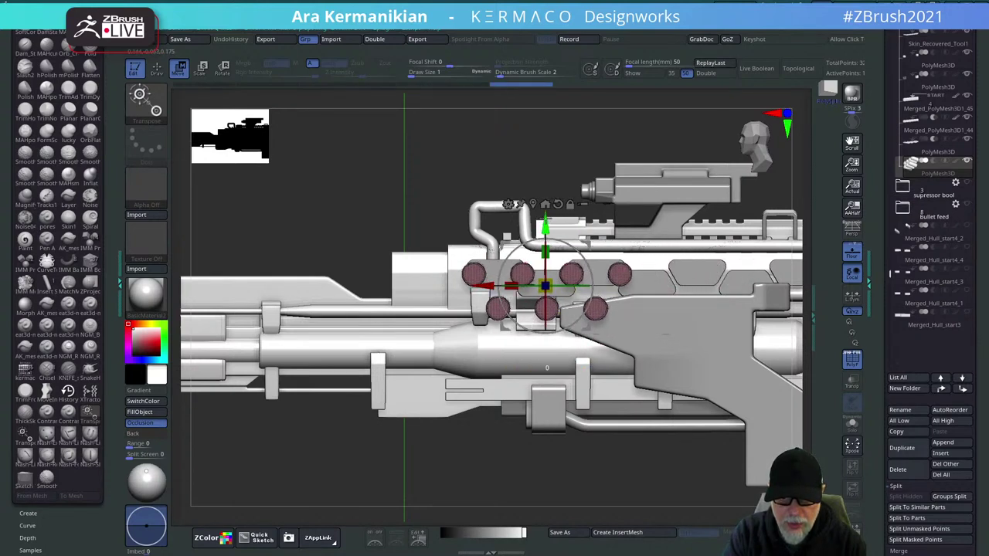
pyautogui.moveTo(543, 218); pyautogui.dragTo(540, 204)
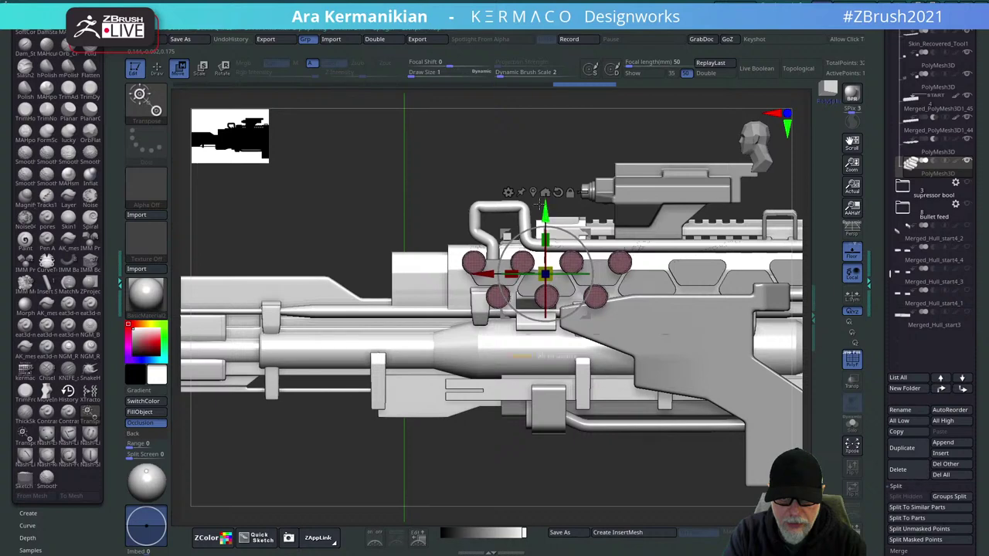
# Recentre the transform gizmo on the cylinders, move them sideways into the middle of the rifle, and raise them slightly.
pyautogui.moveTo(364, 193); pyautogui.dragTo(514, 197)
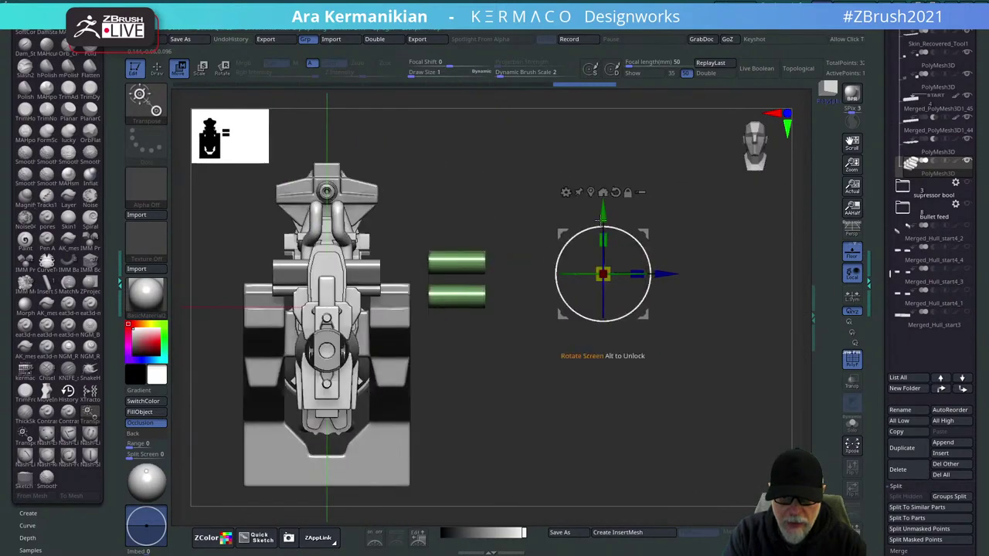
pyautogui.click(603, 191)
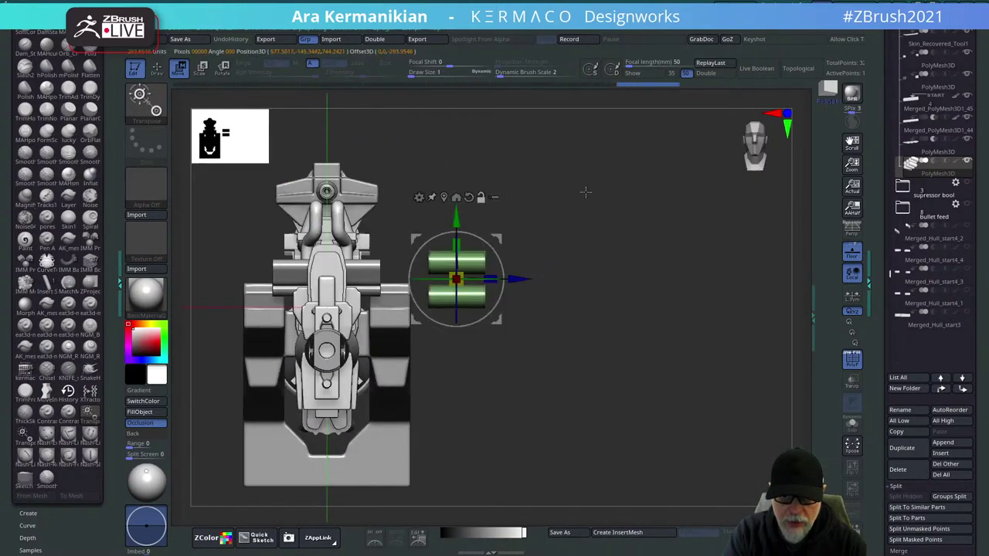
pyautogui.click(464, 199)
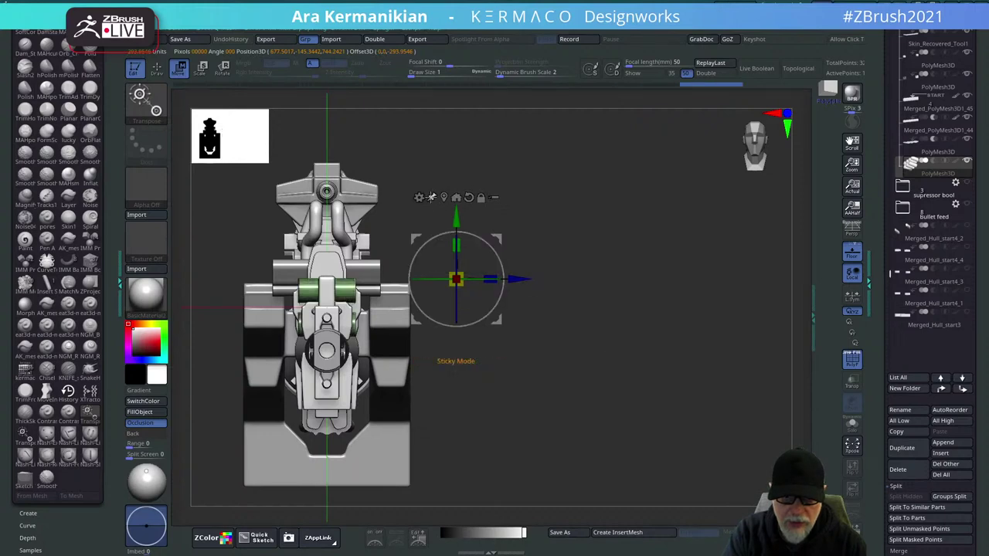
pyautogui.moveTo(461, 218); pyautogui.dragTo(462, 184)
# Set the cylinder subtool to subtract as a boolean cutter.
pyautogui.moveTo(553, 212); pyautogui.dragTo(603, 279)
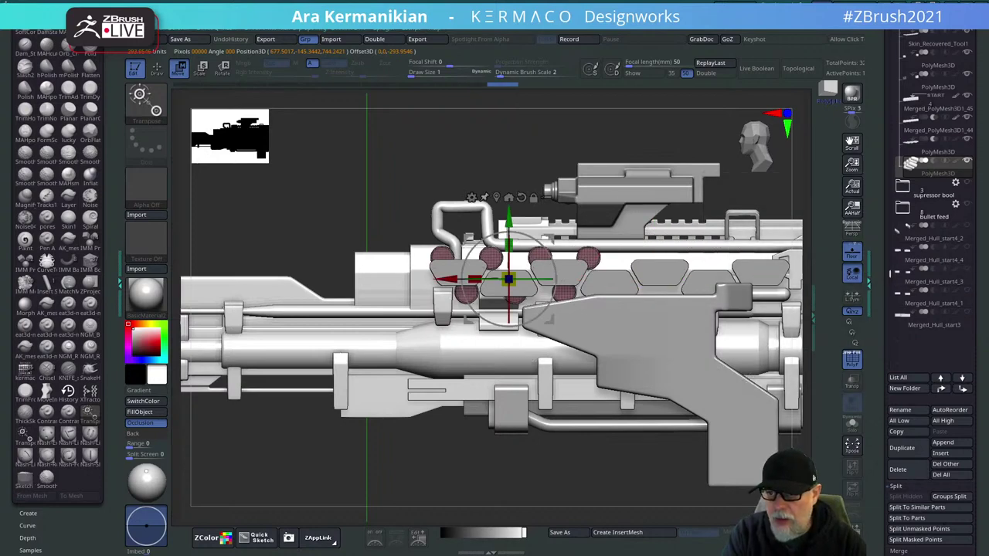
pyautogui.click(933, 161)
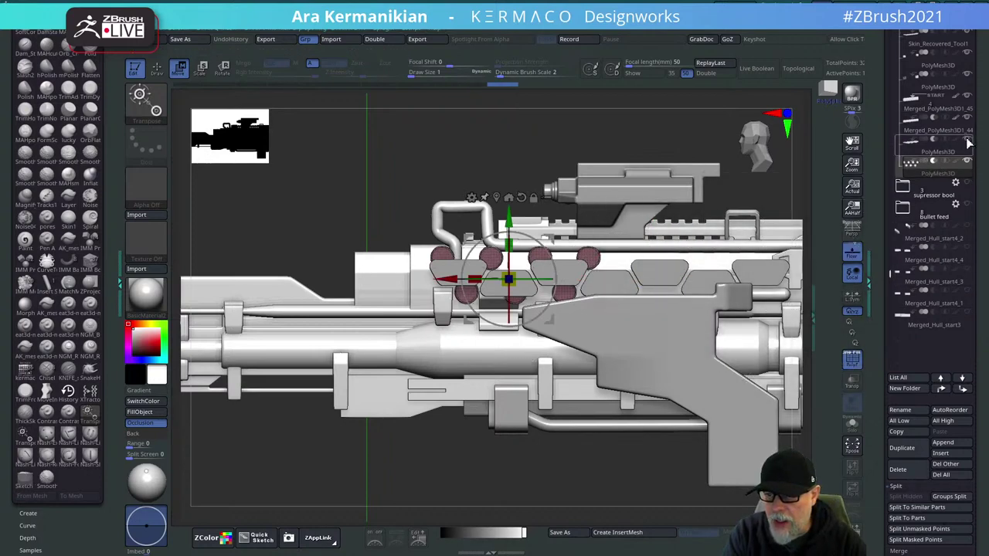
# Hide the pod subtool and preview the cylinder cuts in the receiver with Live Boolean, with the wireframe turned off.
pyautogui.click(966, 140)
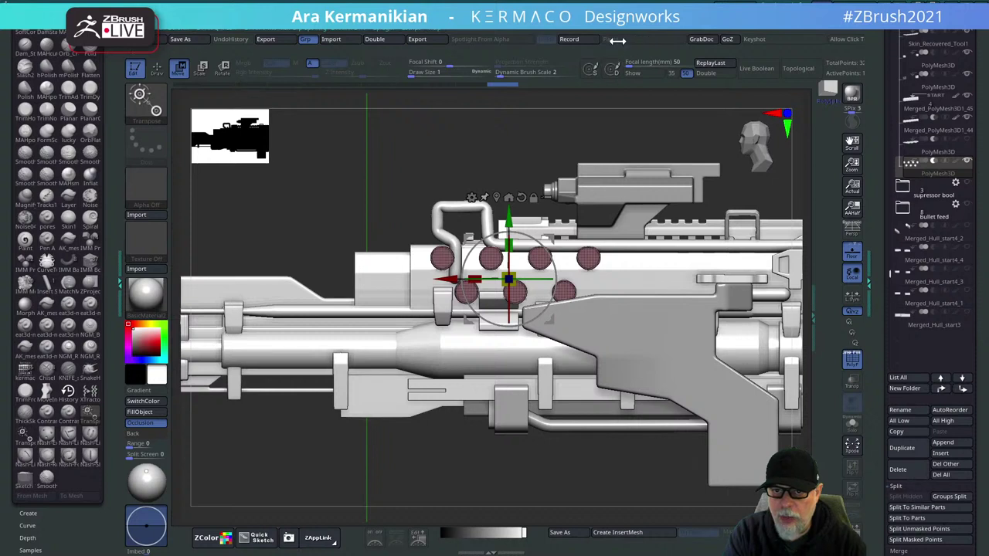
pyautogui.click(750, 74)
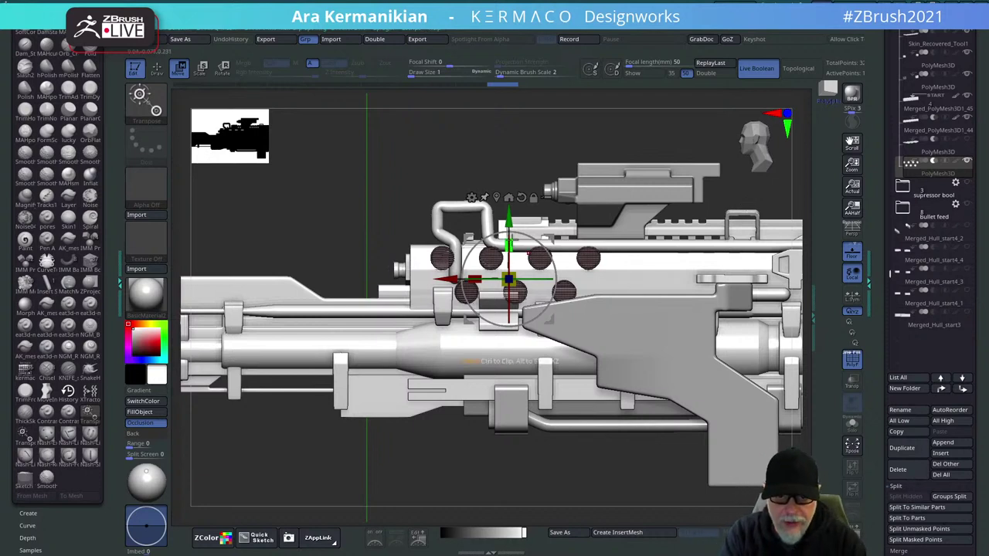
pyautogui.click(853, 359)
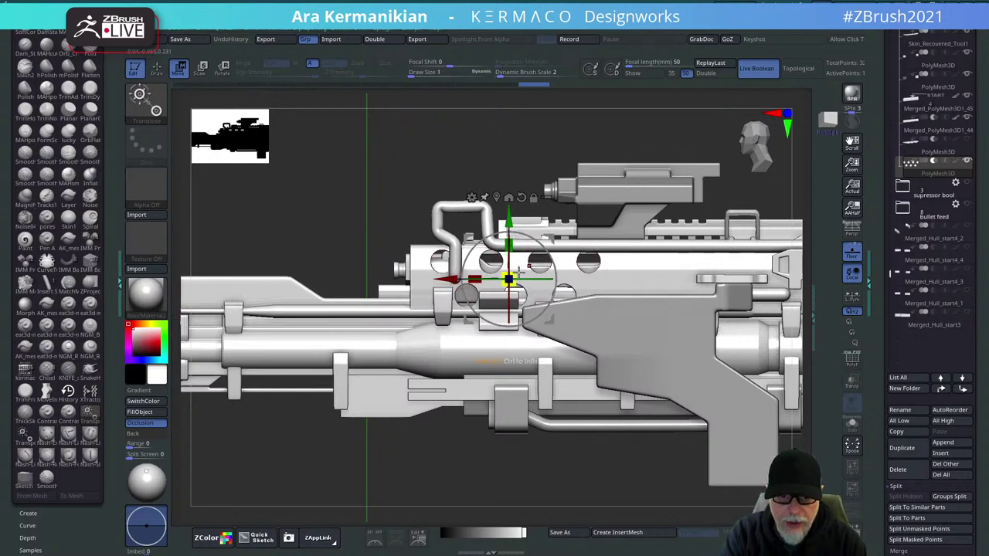
# Scale the seven cylinder cutters down slightly and slide them back along the receiver, just behind the front handle.
pyautogui.moveTo(509, 279); pyautogui.dragTo(419, 281)
pyautogui.moveTo(328, 216); pyautogui.dragTo(363, 243)
pyautogui.keyDown('shift'); pyautogui.moveTo(671, 119); pyautogui.dragTo(614, 186); pyautogui.keyUp('shift')
pyautogui.moveTo(446, 292); pyautogui.dragTo(474, 292)
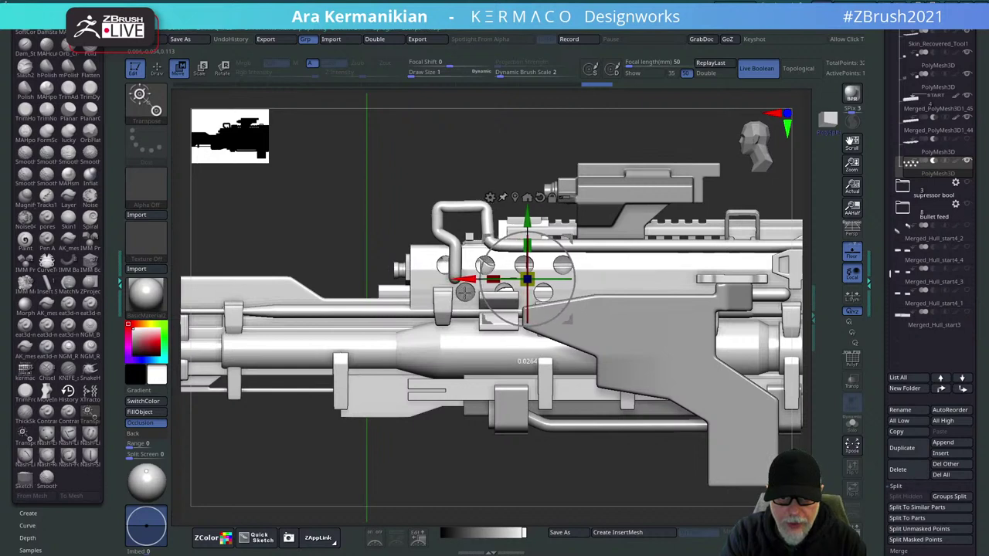
pyautogui.moveTo(464, 291); pyautogui.dragTo(501, 298)
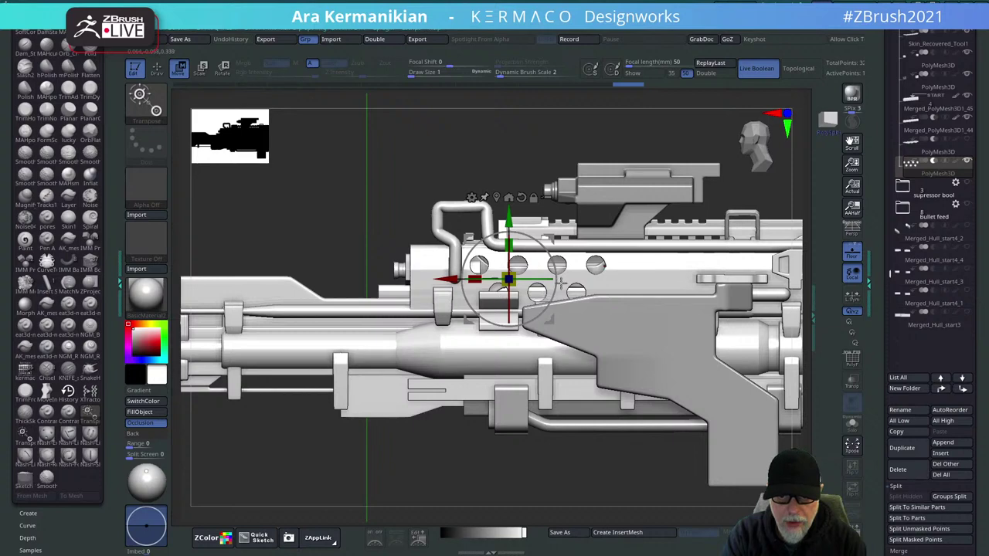
# Try to duplicate the whole seven-cylinder pattern back along the receiver, undoing each copy.
pyautogui.keyDown('alt'); pyautogui.moveTo(651, 123); pyautogui.dragTo(467, 116); pyautogui.keyUp('alt')
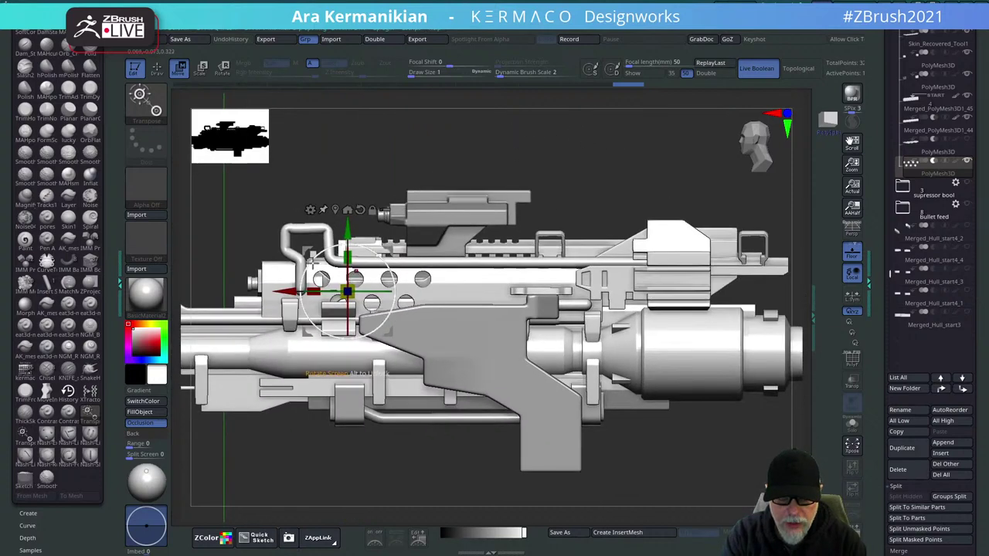
pyautogui.moveTo(285, 307); pyautogui.dragTo(393, 308)
pyautogui.hotkey('ctrl', 'z')
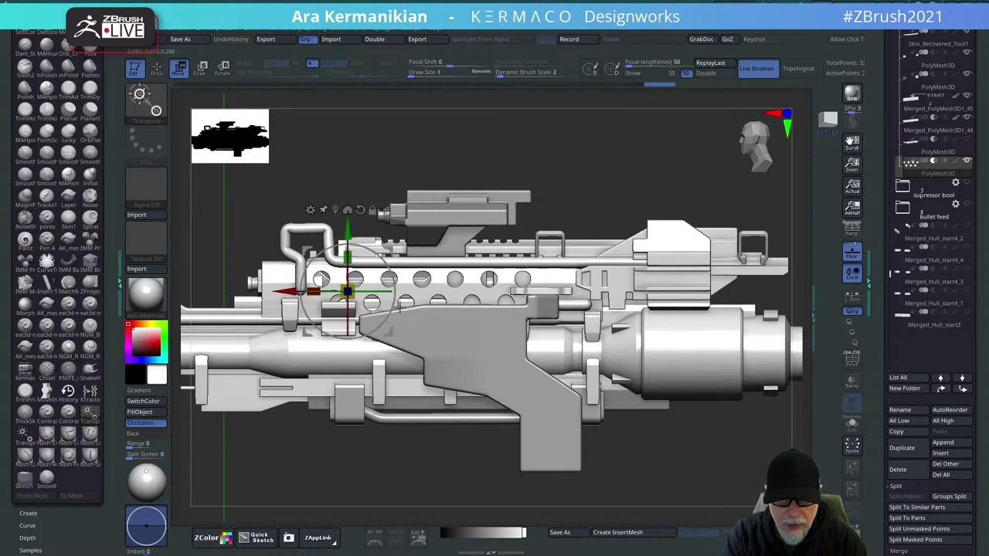
pyautogui.keyDown('alt'); pyautogui.moveTo(624, 200); pyautogui.dragTo(761, 255); pyautogui.keyUp('alt')
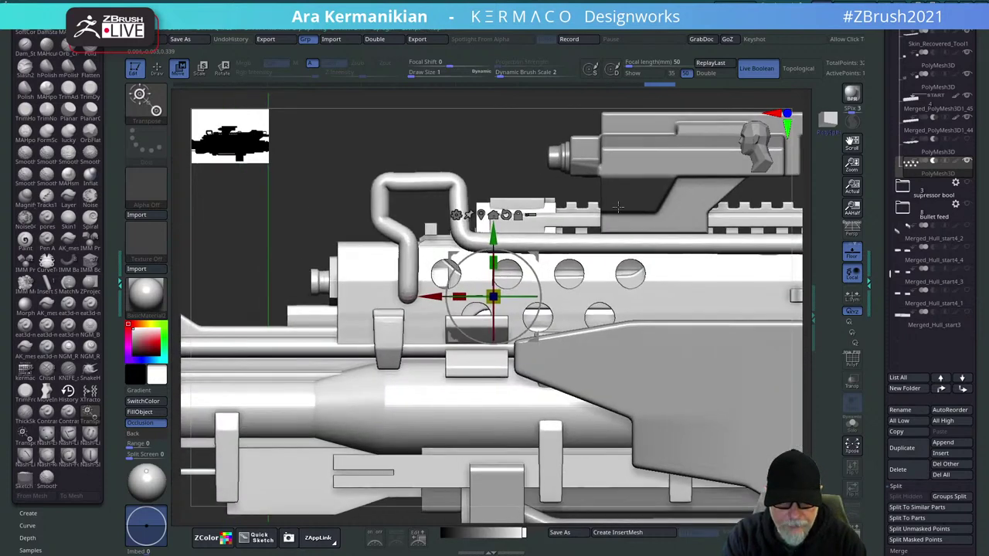
pyautogui.moveTo(442, 304); pyautogui.dragTo(623, 309)
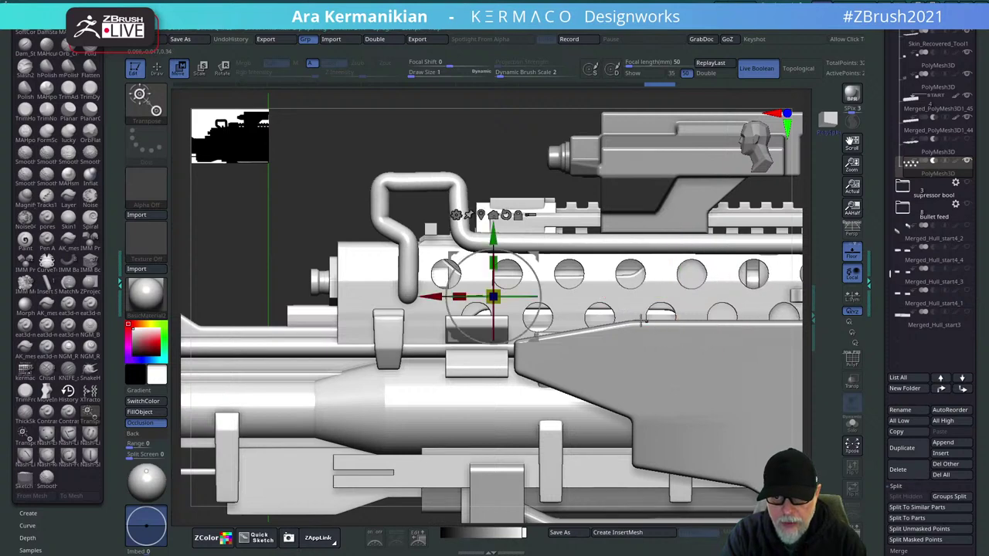
pyautogui.keyDown('alt'); pyautogui.moveTo(517, 145); pyautogui.dragTo(430, 146); pyautogui.keyUp('alt')
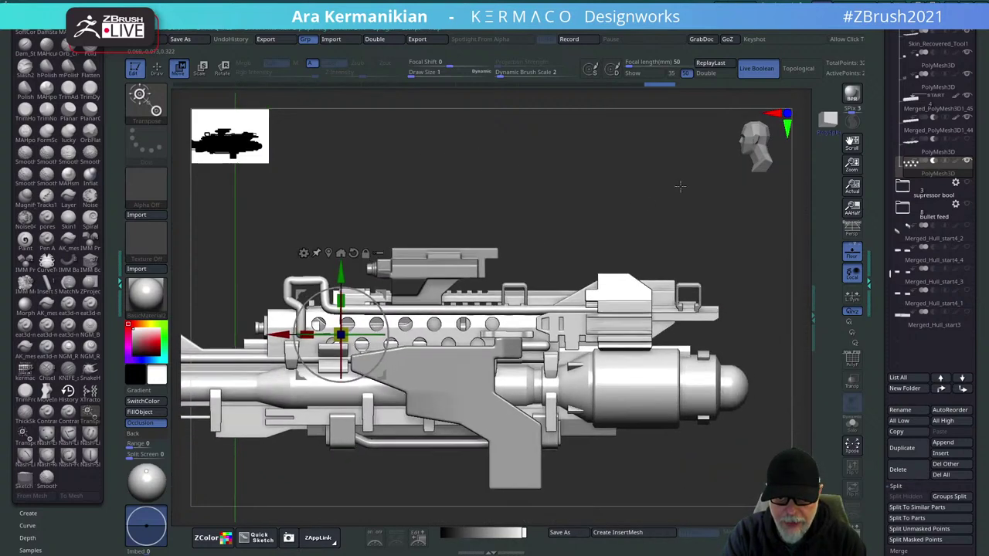
pyautogui.keyDown('alt'); pyautogui.moveTo(713, 161); pyautogui.dragTo(678, 168); pyautogui.keyUp('alt')
pyautogui.hotkey('ctrl', 'z')
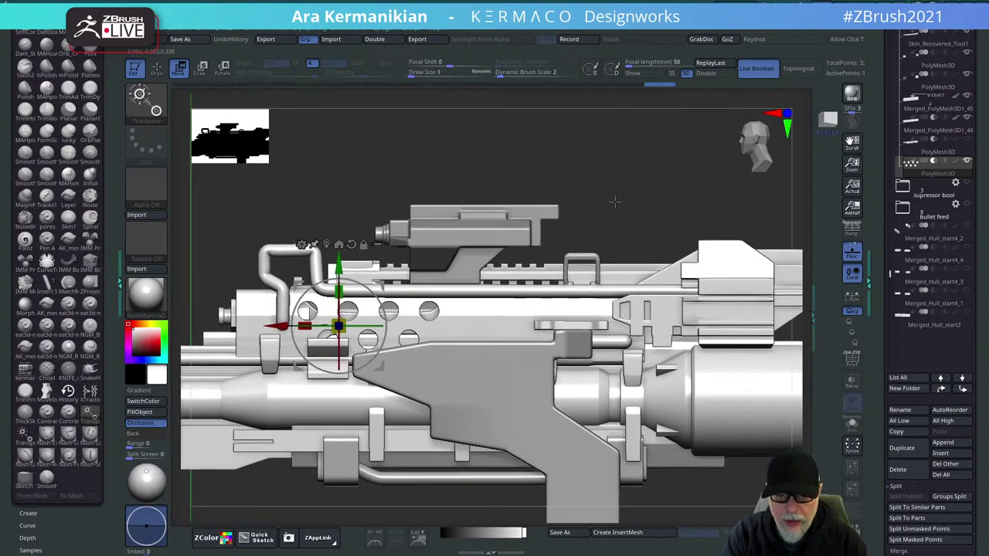
# Isolate the cylinder subtool, hide the rearmost cylinder of the upper row and delete the hidden geometry.
pyautogui.moveTo(614, 201); pyautogui.dragTo(665, 206)
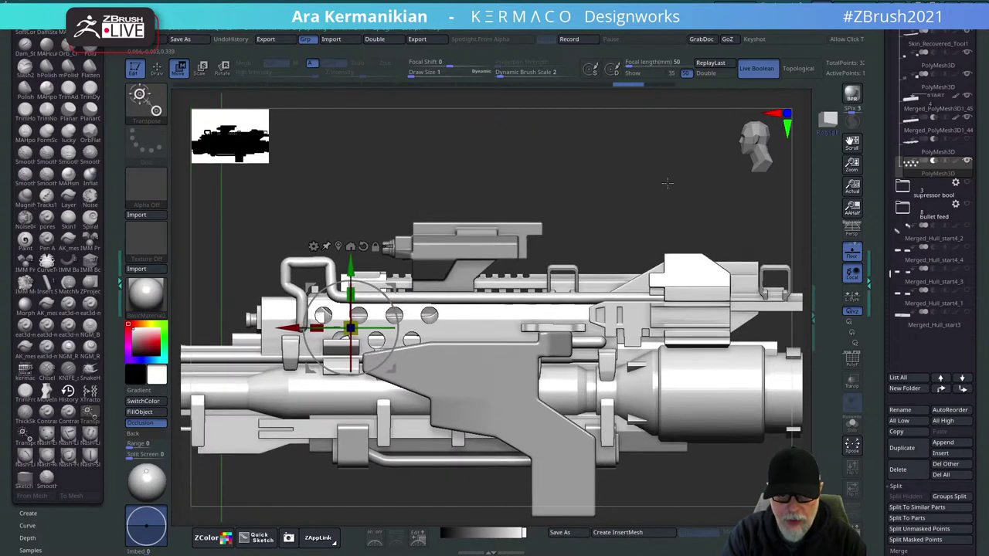
pyautogui.click(852, 422)
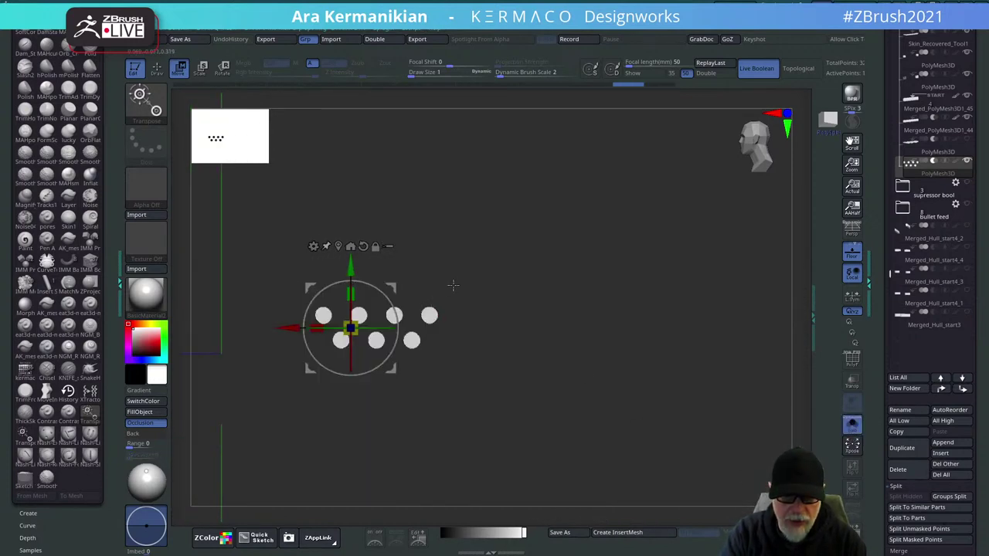
pyautogui.moveTo(473, 277)
pyautogui.keyDown('ctrl'); pyautogui.keyDown('shift'); pyautogui.mouseDown()
pyautogui.moveTo(419, 281)
pyautogui.moveTo(417, 308)
pyautogui.moveTo(434, 311)
pyautogui.moveTo(420, 324)
pyautogui.mouseUp(); pyautogui.keyUp('shift'); pyautogui.keyUp('ctrl')
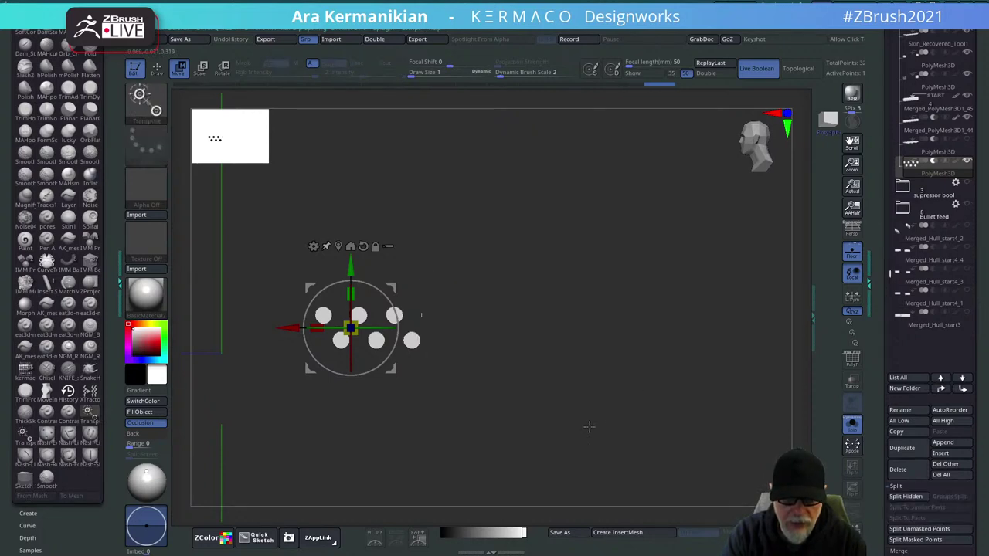
pyautogui.moveTo(431, 283)
pyautogui.keyDown('ctrl'); pyautogui.keyDown('shift'); pyautogui.mouseDown()
pyautogui.moveTo(492, 323)
pyautogui.moveTo(490, 312)
pyautogui.moveTo(453, 325)
pyautogui.mouseUp(); pyautogui.keyUp('shift'); pyautogui.keyUp('ctrl')
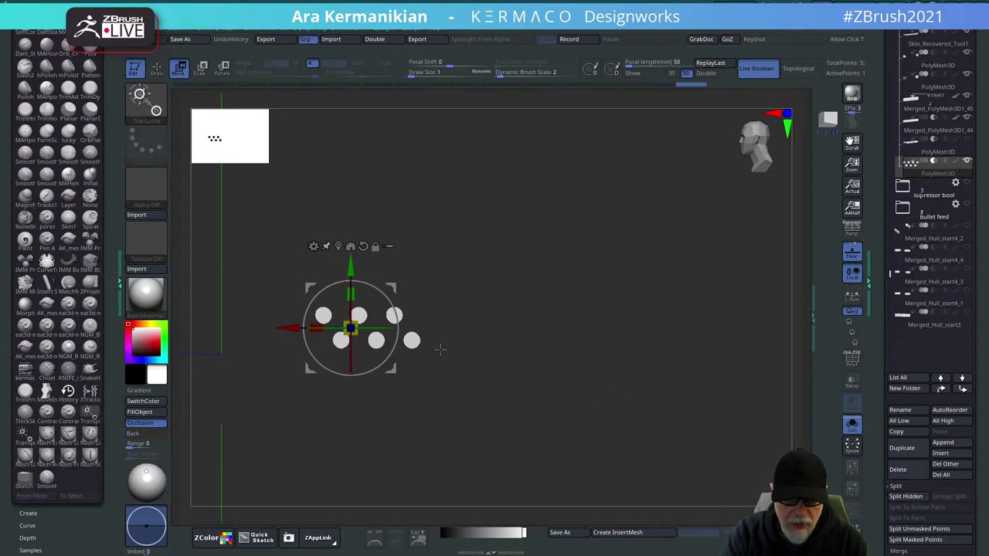
pyautogui.hotkey('ctrl', 'space')
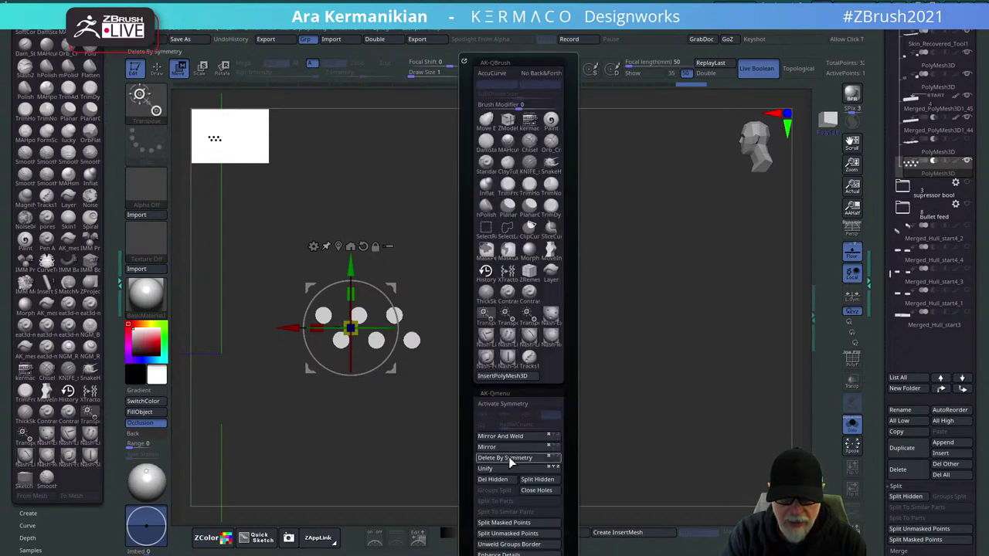
pyautogui.click(524, 480)
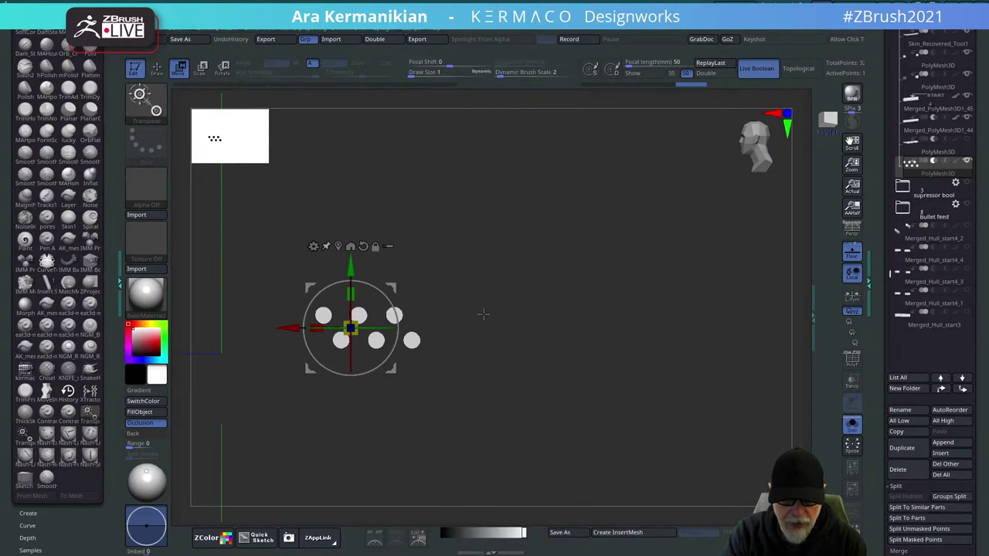
# Duplicate the six cylinders twice along the receiver to form two staggered rows of nine, and isolate the subtool again.
pyautogui.moveTo(298, 323)
pyautogui.keyDown('ctrl'); pyautogui.mouseDown()
pyautogui.moveTo(410, 331)
pyautogui.moveTo(389, 329)
pyautogui.mouseUp(); pyautogui.keyUp('ctrl')
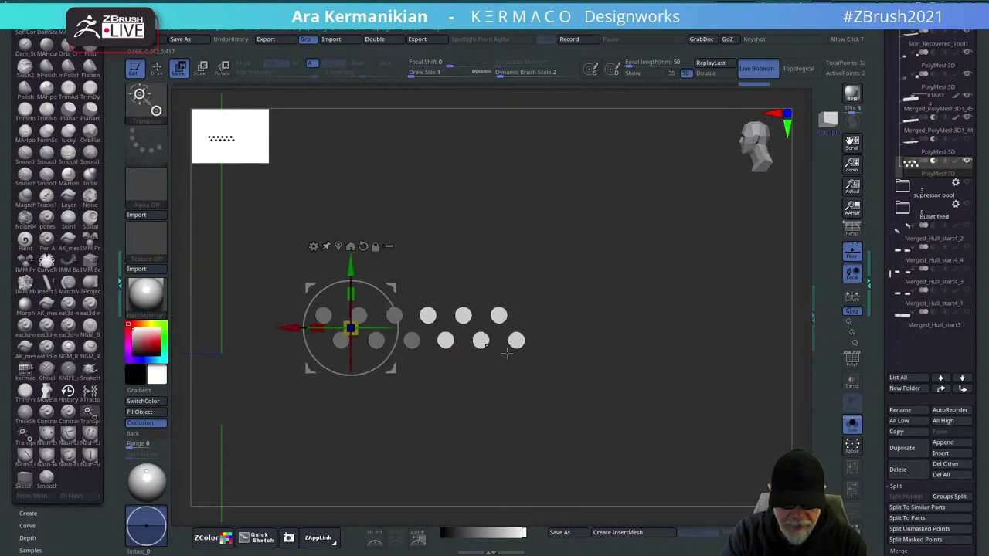
pyautogui.click(852, 422)
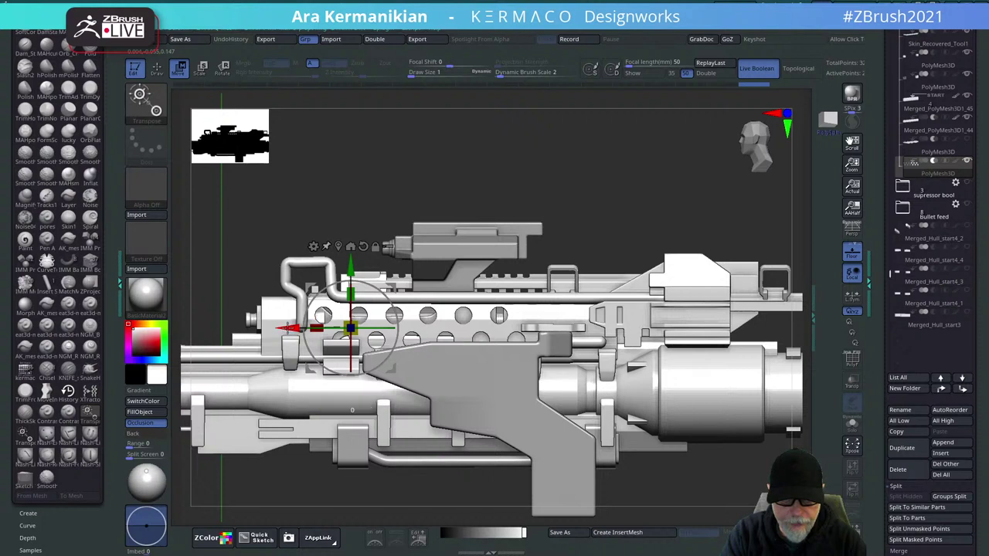
pyautogui.moveTo(288, 328); pyautogui.dragTo(393, 328)
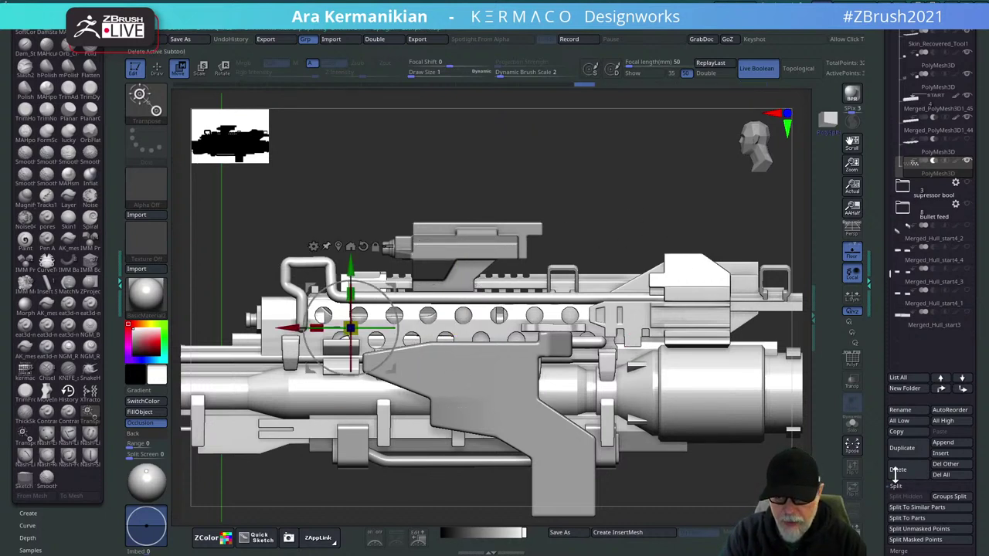
pyautogui.click(851, 426)
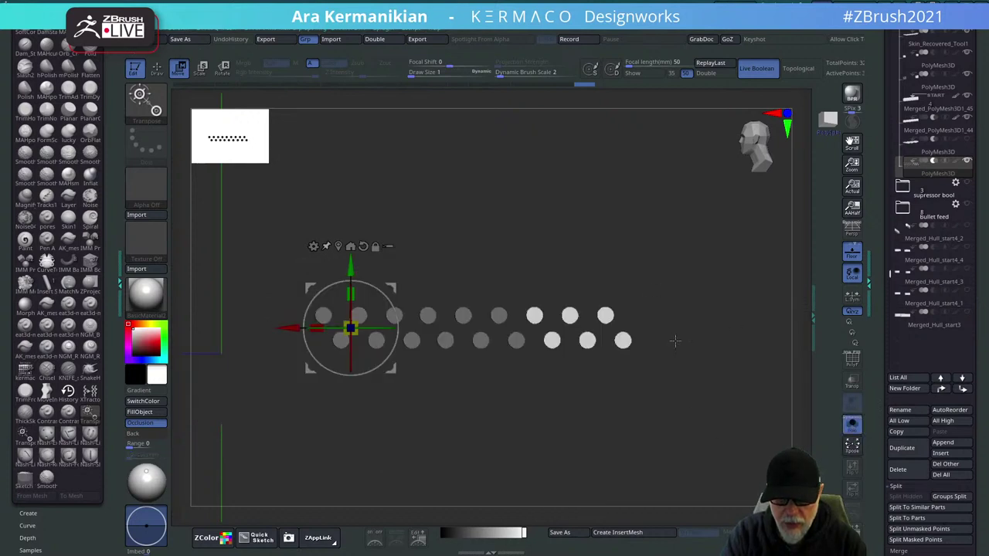
# Try to hide the rearmost cylinder of the lower row, and restore the full view of the cylinders.
pyautogui.hotkey('ctrl', 'shift')
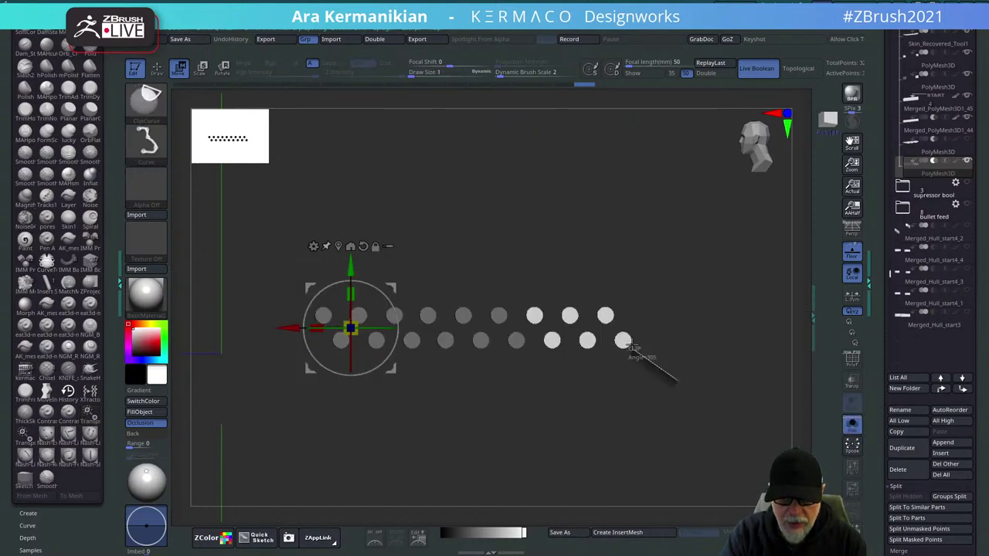
pyautogui.keyDown('ctrl'); pyautogui.keyDown('shift'); pyautogui.moveTo(623, 337); pyautogui.dragTo(617, 332); pyautogui.keyUp('shift'); pyautogui.keyUp('ctrl')
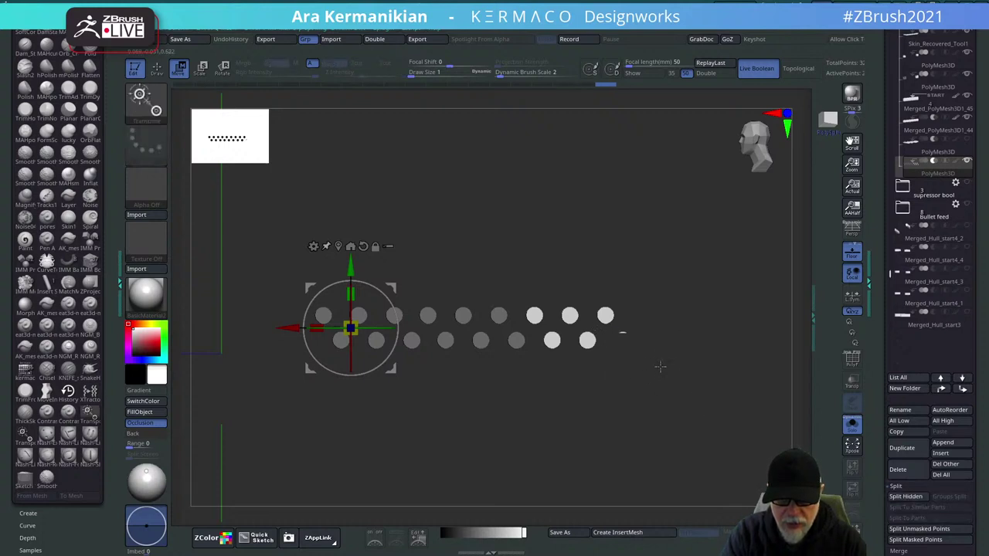
pyautogui.keyDown('ctrl'); pyautogui.keyDown('shift'); pyautogui.moveTo(662, 367); pyautogui.dragTo(612, 331); pyautogui.keyUp('shift'); pyautogui.keyUp('ctrl')
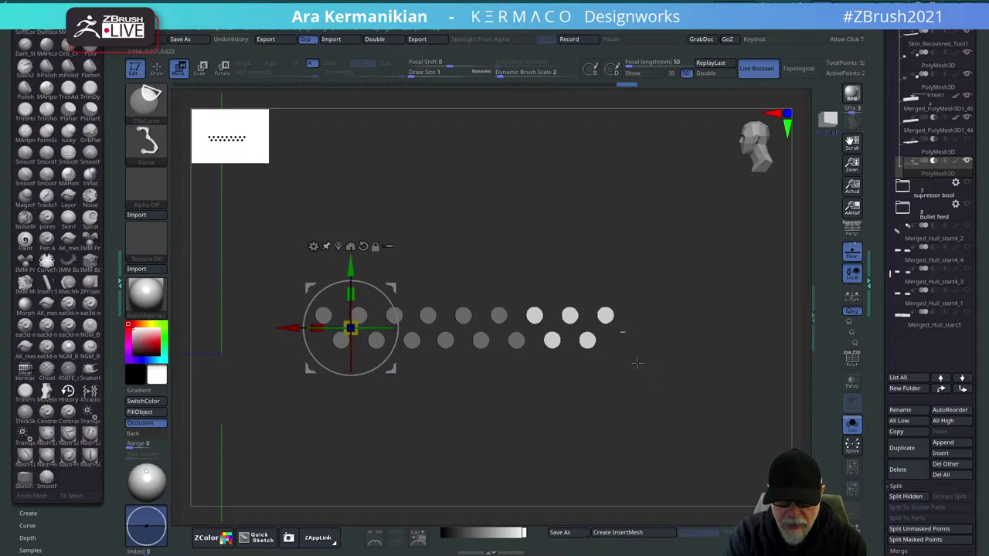
pyautogui.moveTo(614, 331)
pyautogui.keyDown('ctrl'); pyautogui.keyDown('shift'); pyautogui.mouseDown()
pyautogui.moveTo(634, 354)
pyautogui.moveTo(609, 324)
pyautogui.mouseUp(); pyautogui.keyUp('shift'); pyautogui.keyUp('ctrl')
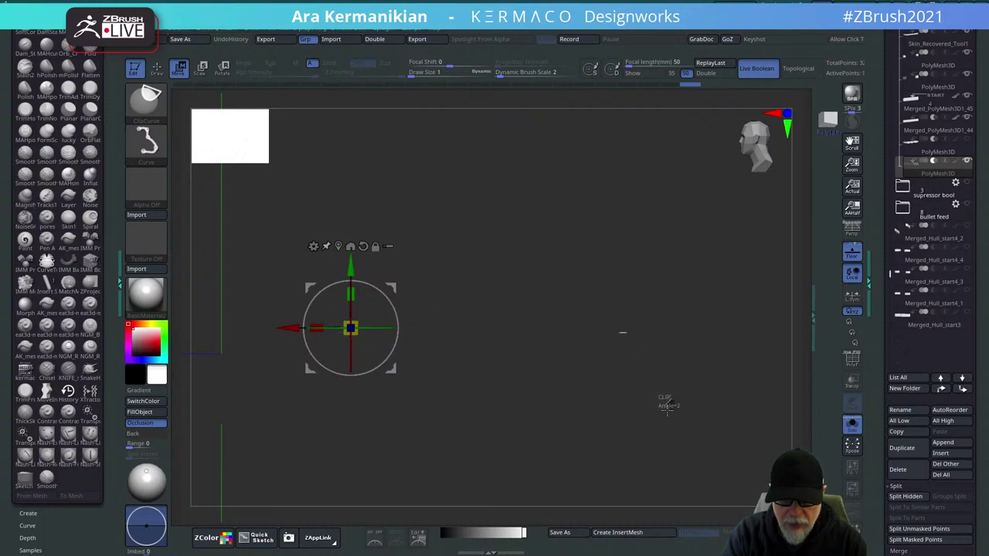
pyautogui.keyDown('ctrl'); pyautogui.keyDown('shift'); pyautogui.moveTo(672, 410); pyautogui.dragTo(680, 420); pyautogui.keyUp('shift'); pyautogui.keyUp('ctrl')
pyautogui.keyDown('ctrl'); pyautogui.keyDown('shift'); pyautogui.moveTo(672, 397); pyautogui.dragTo(318, 475); pyautogui.keyUp('shift'); pyautogui.keyUp('ctrl')
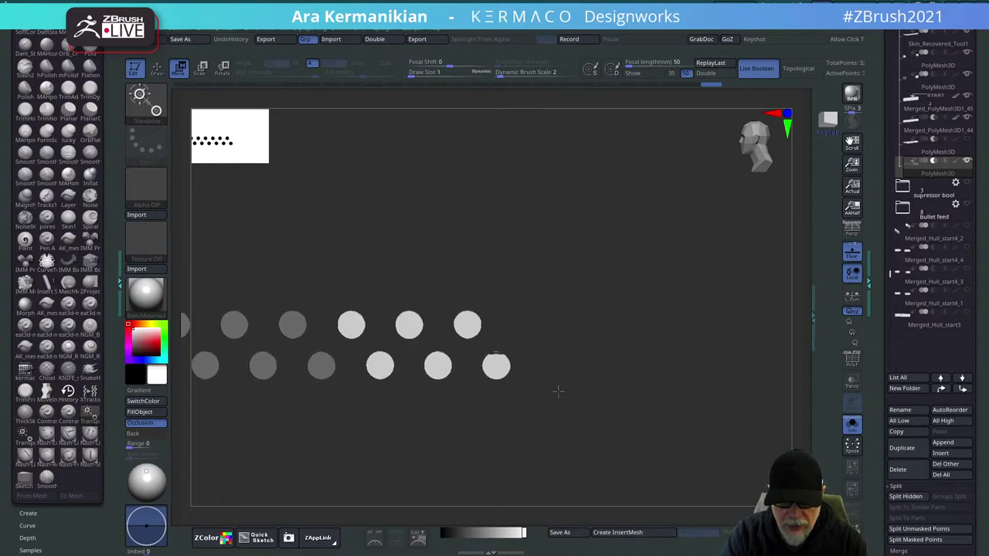
# Clear the mask, hide the rearmost lower-row cylinder with a lasso selection and delete the hidden geometry.
pyautogui.keyDown('ctrl'); pyautogui.moveTo(624, 408); pyautogui.dragTo(661, 431); pyautogui.keyUp('ctrl')
pyautogui.moveTo(631, 343)
pyautogui.mouseDown()
pyautogui.moveTo(636, 379)
pyautogui.moveTo(631, 352)
pyautogui.mouseUp()
pyautogui.keyDown('ctrl'); pyautogui.keyDown('shift'); pyautogui.click(147, 105); pyautogui.keyUp('shift'); pyautogui.keyUp('ctrl')
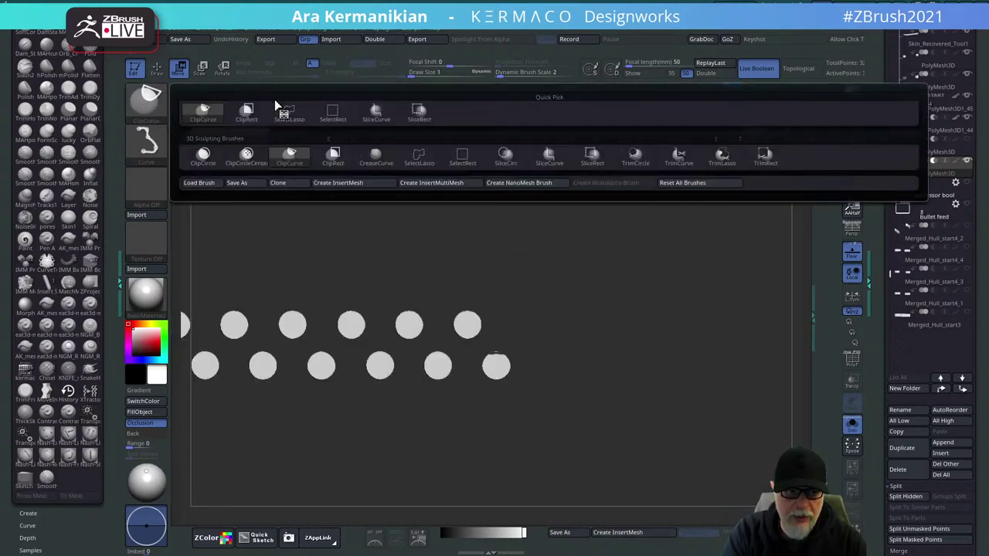
pyautogui.click(290, 114)
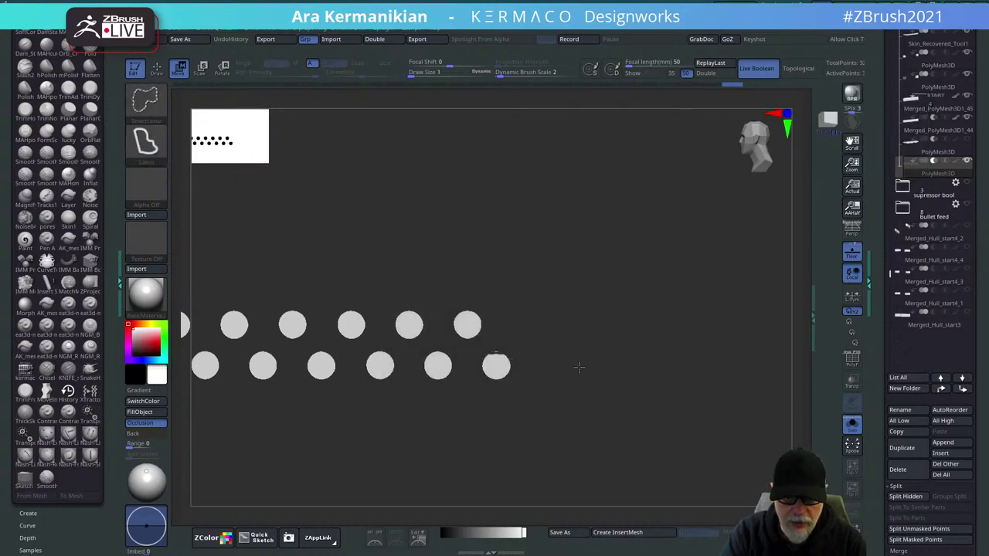
pyautogui.moveTo(586, 357)
pyautogui.keyDown('ctrl'); pyautogui.keyDown('shift'); pyautogui.mouseDown()
pyautogui.moveTo(500, 339)
pyautogui.moveTo(531, 426)
pyautogui.moveTo(700, 389)
pyautogui.mouseUp(); pyautogui.keyUp('shift'); pyautogui.keyUp('ctrl')
pyautogui.hotkey('ctrl', 'q')
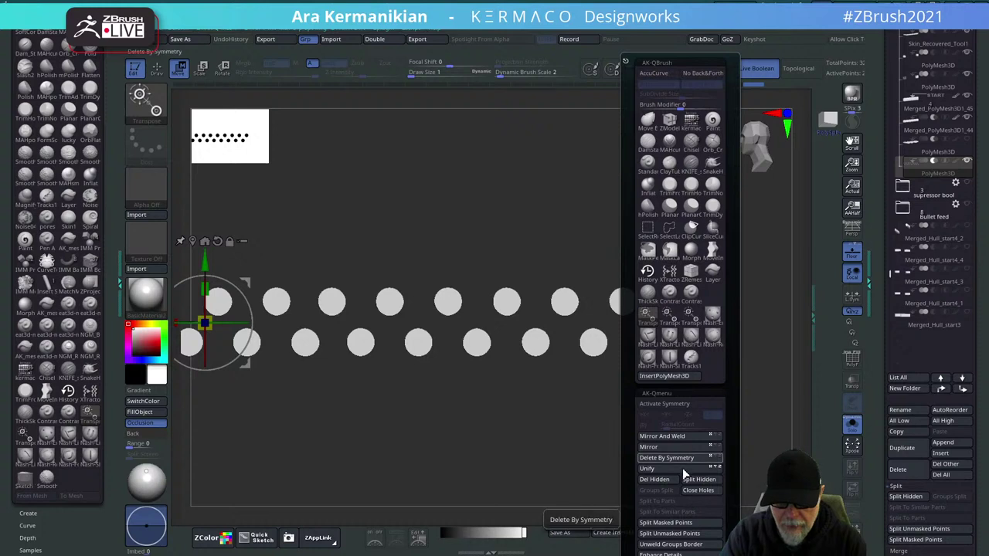
pyautogui.click(666, 480)
# Show the cylinders' wireframe and examine the mesh on their end caps and sides up close.
pyautogui.keyDown('alt'); pyautogui.moveTo(561, 458); pyautogui.dragTo(495, 448); pyautogui.keyUp('alt')
pyautogui.keyDown('alt'); pyautogui.moveTo(417, 449); pyautogui.dragTo(518, 499); pyautogui.keyUp('alt')
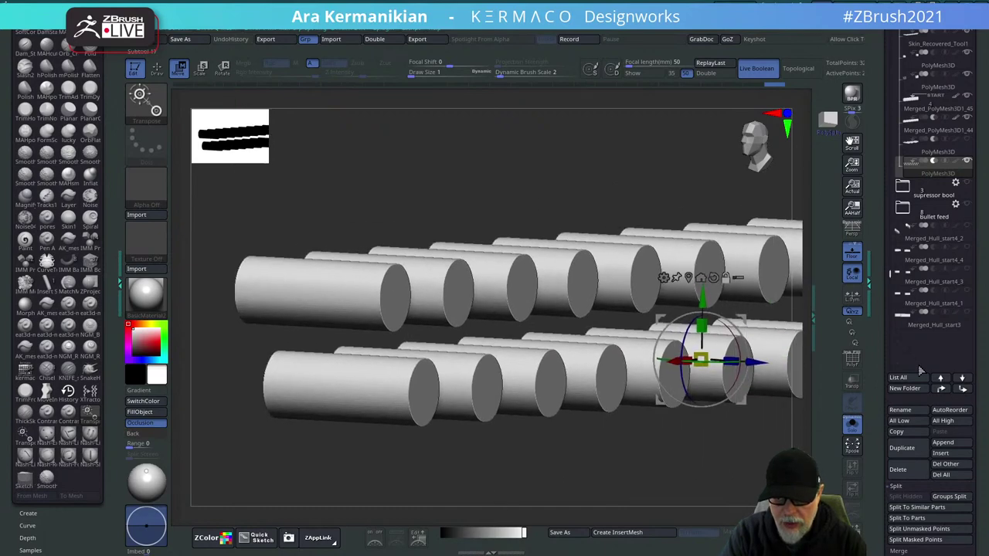
pyautogui.click(853, 359)
pyautogui.moveTo(448, 494); pyautogui.dragTo(448, 458)
pyautogui.click(306, 274)
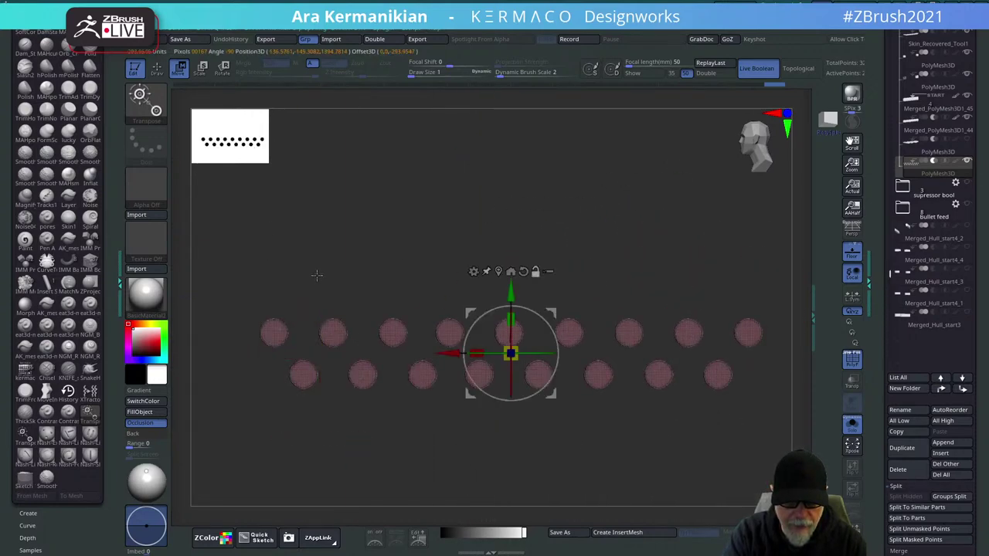
pyautogui.keyDown('alt'); pyautogui.moveTo(371, 261); pyautogui.dragTo(931, 246); pyautogui.keyUp('alt')
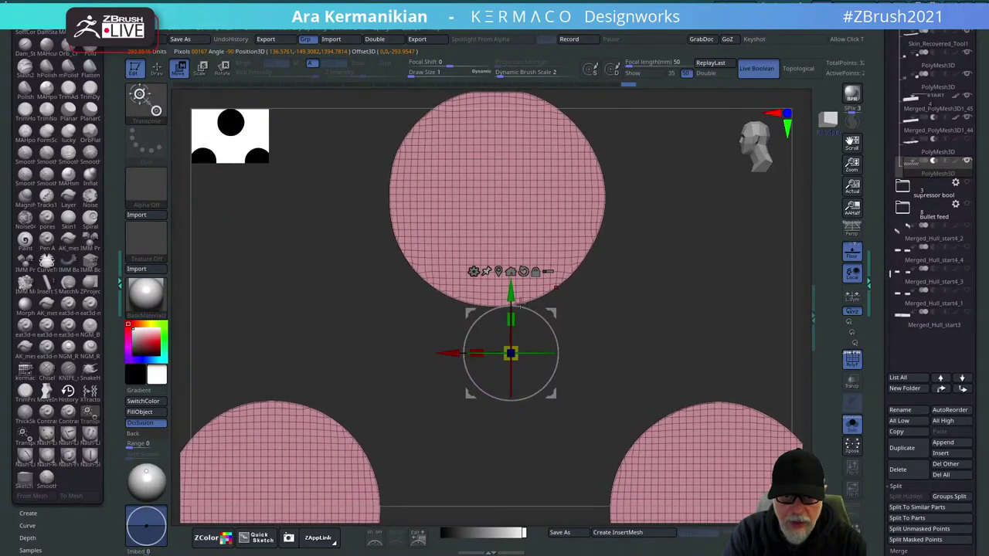
pyautogui.moveTo(677, 298); pyautogui.dragTo(515, 208)
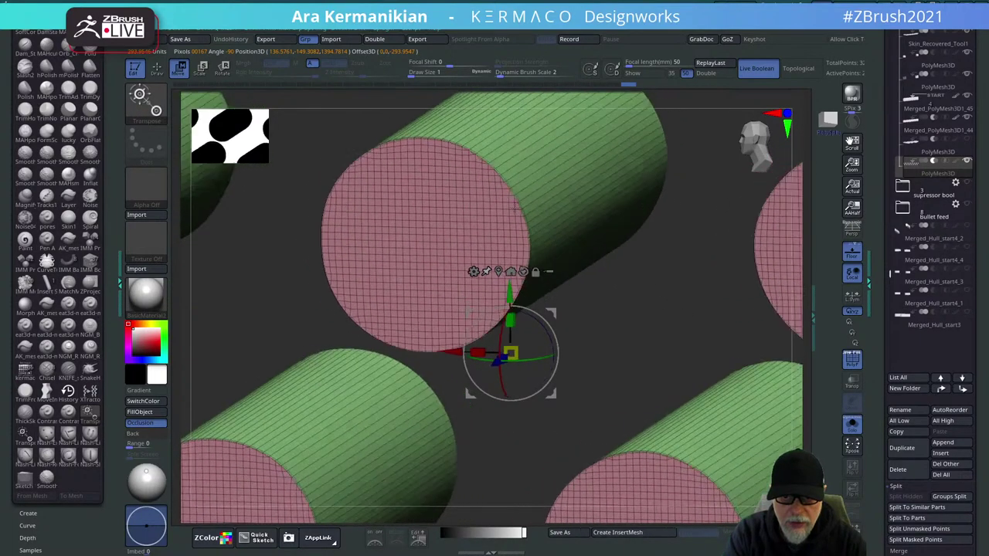
pyautogui.moveTo(631, 334); pyautogui.dragTo(671, 286)
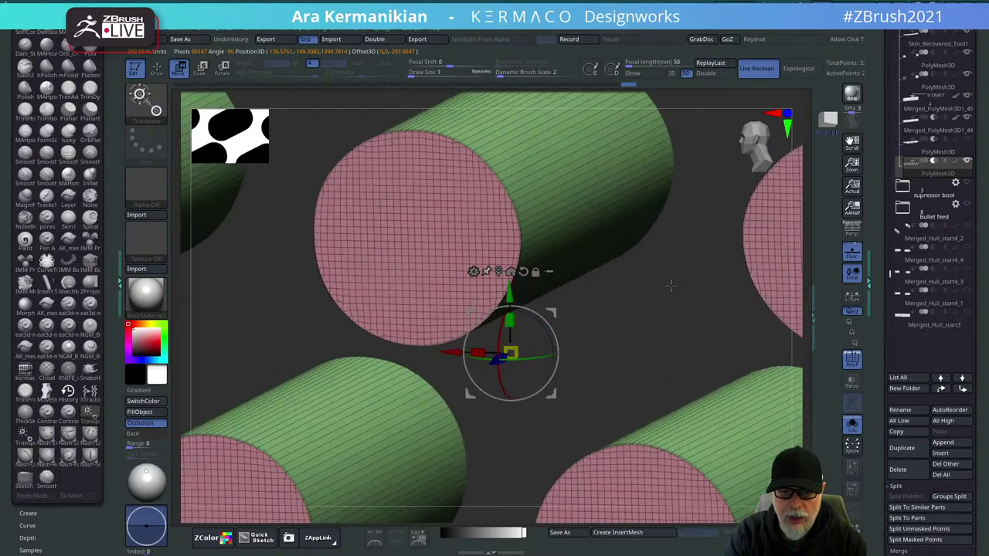
pyautogui.moveTo(621, 341); pyautogui.dragTo(584, 306)
pyautogui.keyDown('alt'); pyautogui.moveTo(610, 262); pyautogui.dragTo(472, 272); pyautogui.keyUp('alt')
pyautogui.keyDown('alt'); pyautogui.moveTo(372, 353); pyautogui.dragTo(472, 269); pyautogui.keyUp('alt')
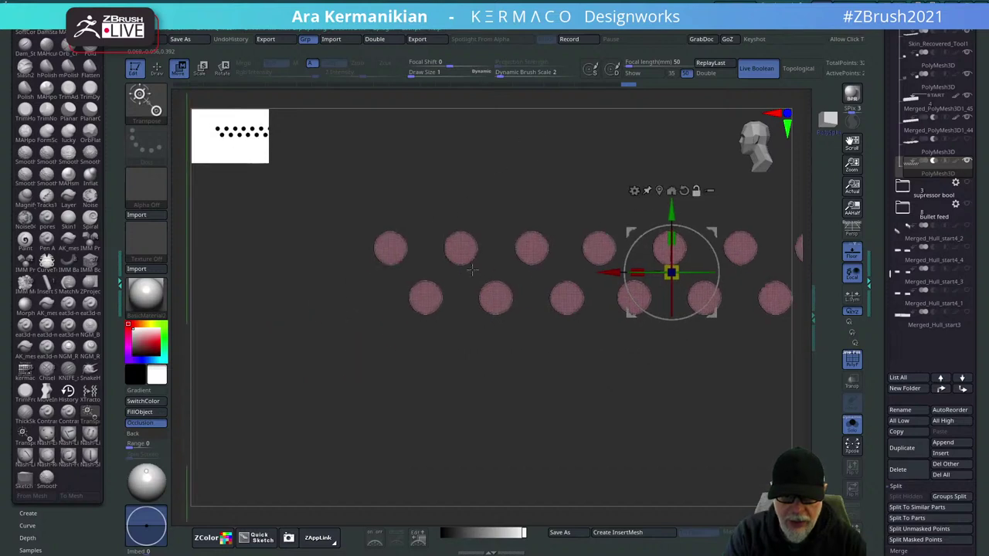
# Isolate the end cylinder of the upper row and split the hidden cylinders off into their own subtool.
pyautogui.moveTo(349, 207)
pyautogui.keyDown('ctrl'); pyautogui.keyDown('shift'); pyautogui.mouseDown()
pyautogui.moveTo(329, 309)
pyautogui.moveTo(430, 244)
pyautogui.moveTo(387, 202)
pyautogui.mouseUp(); pyautogui.keyUp('shift'); pyautogui.keyUp('ctrl')
pyautogui.press('ctrl')
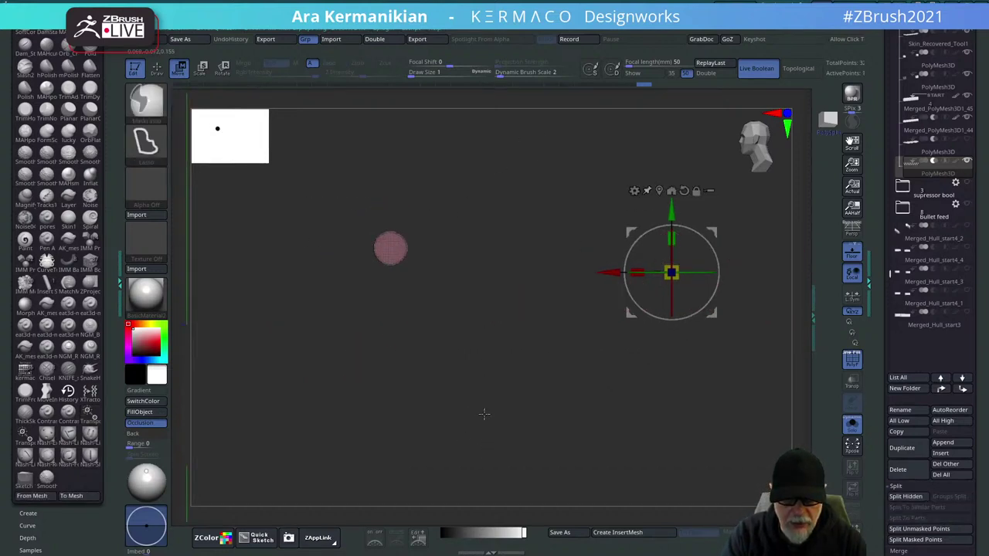
pyautogui.hotkey('ctrl', 'space')
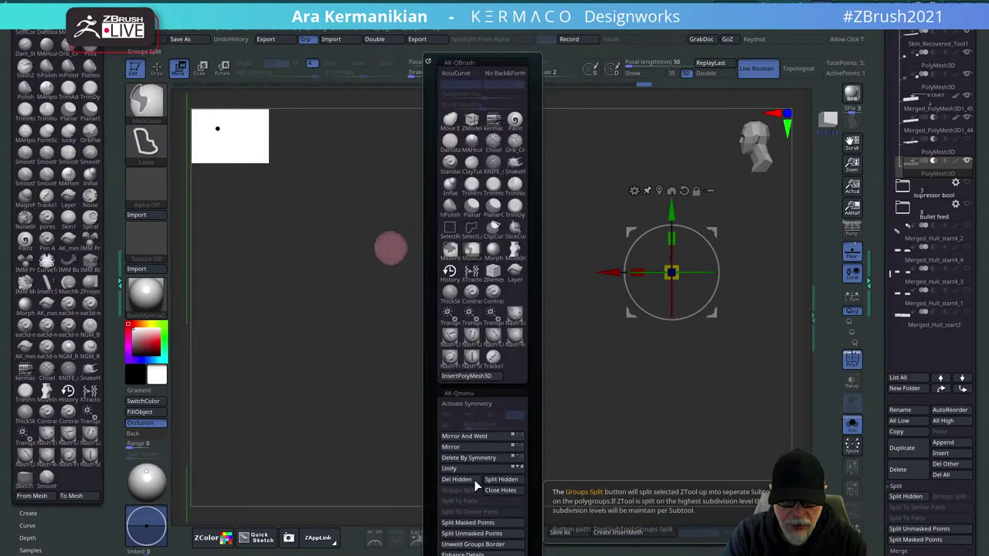
pyautogui.click(502, 480)
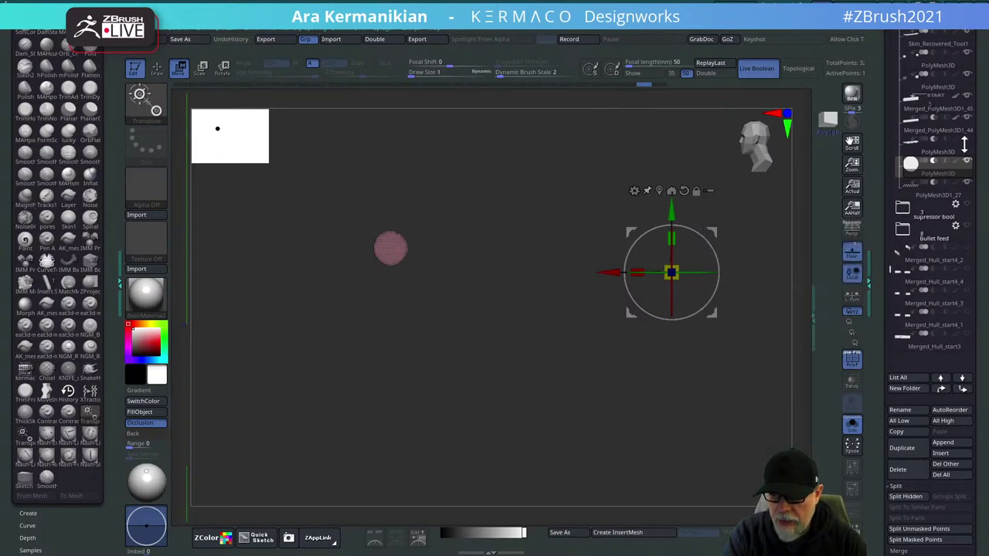
pyautogui.click(939, 197)
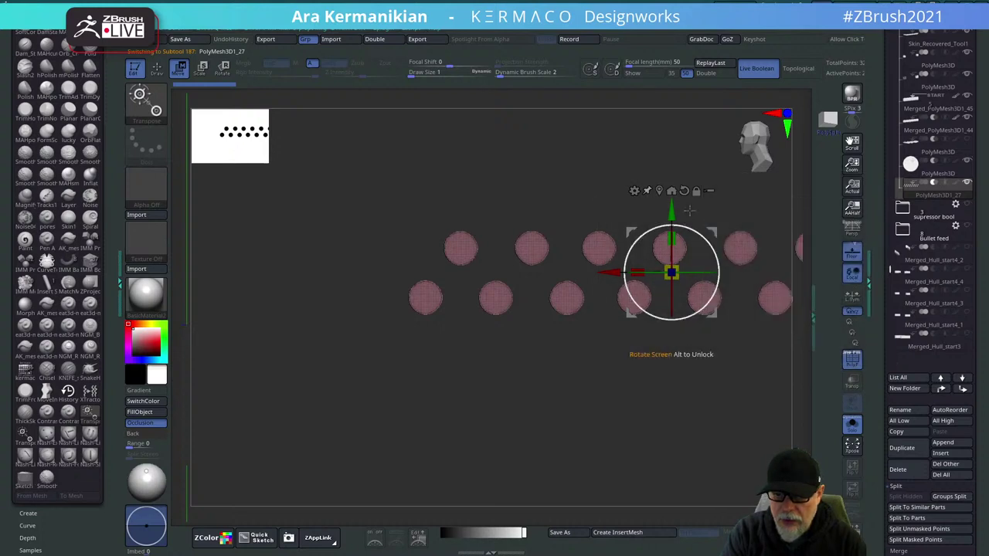
pyautogui.keyDown('alt'); pyautogui.moveTo(689, 211); pyautogui.dragTo(491, 233); pyautogui.keyUp('alt')
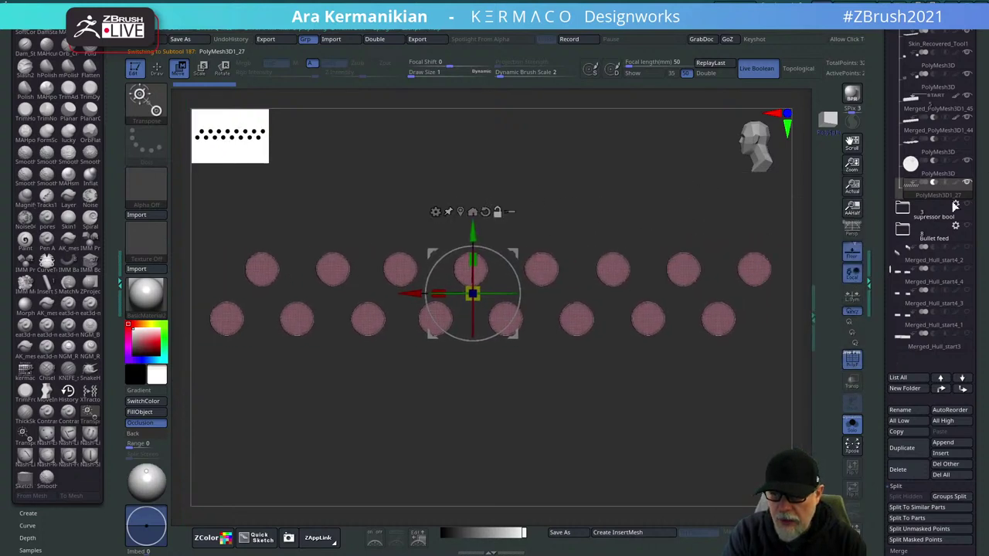
# Select the single-cylinder subtool, centre the gizmo on it, and examine its end cap and side mesh up close.
pyautogui.click(935, 171)
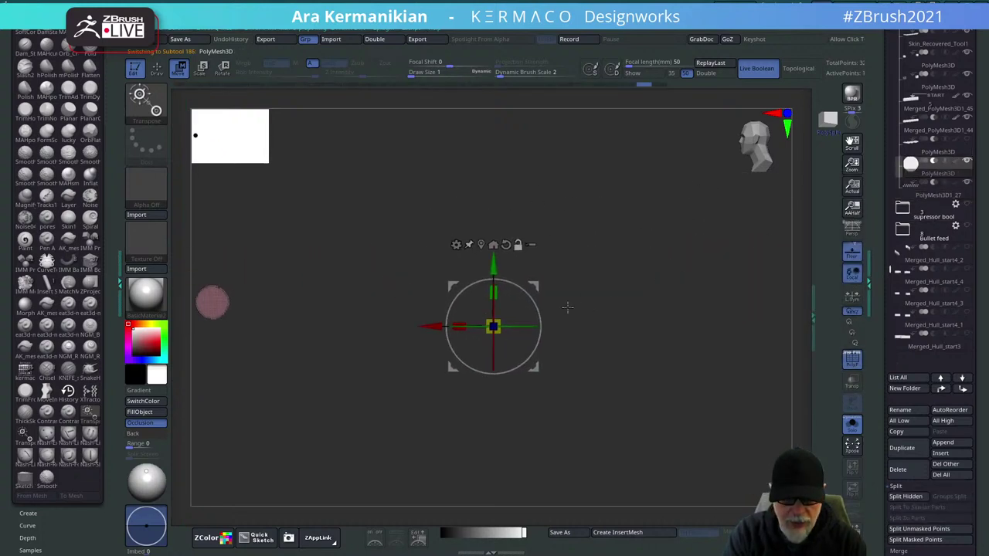
pyautogui.click(493, 244)
pyautogui.press('f')
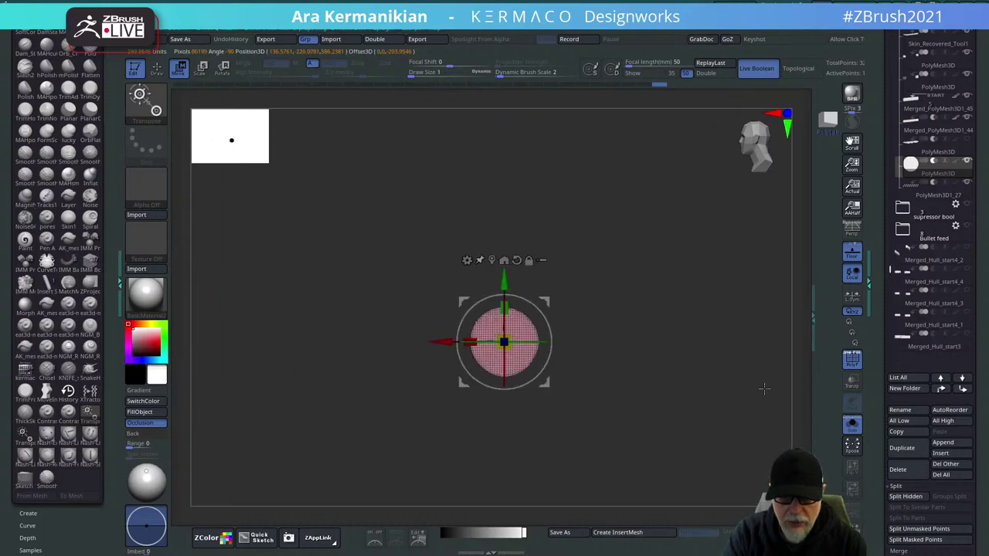
pyautogui.keyDown('alt'); pyautogui.moveTo(703, 296); pyautogui.dragTo(609, 285); pyautogui.keyUp('alt')
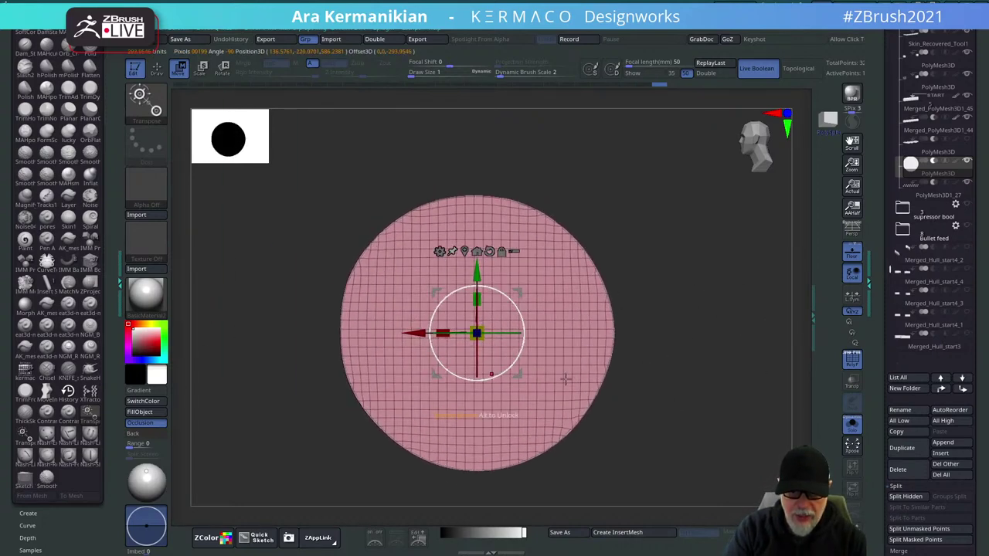
pyautogui.keyDown('alt'); pyautogui.moveTo(617, 220); pyautogui.dragTo(724, 224); pyautogui.keyUp('alt')
pyautogui.keyDown('alt'); pyautogui.moveTo(775, 195); pyautogui.dragTo(849, 140); pyautogui.keyUp('alt')
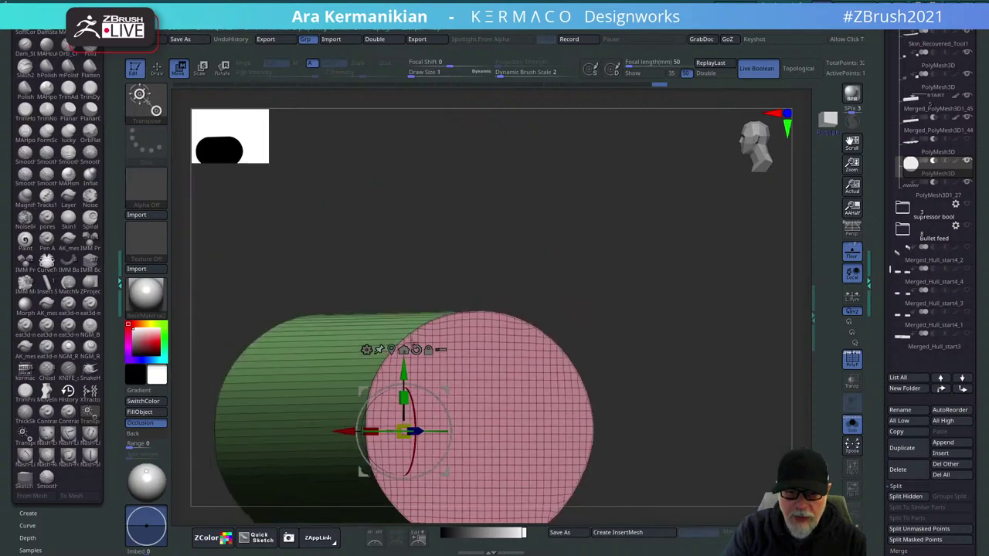
pyautogui.keyDown('alt'); pyautogui.moveTo(640, 243); pyautogui.dragTo(506, 261); pyautogui.keyUp('alt')
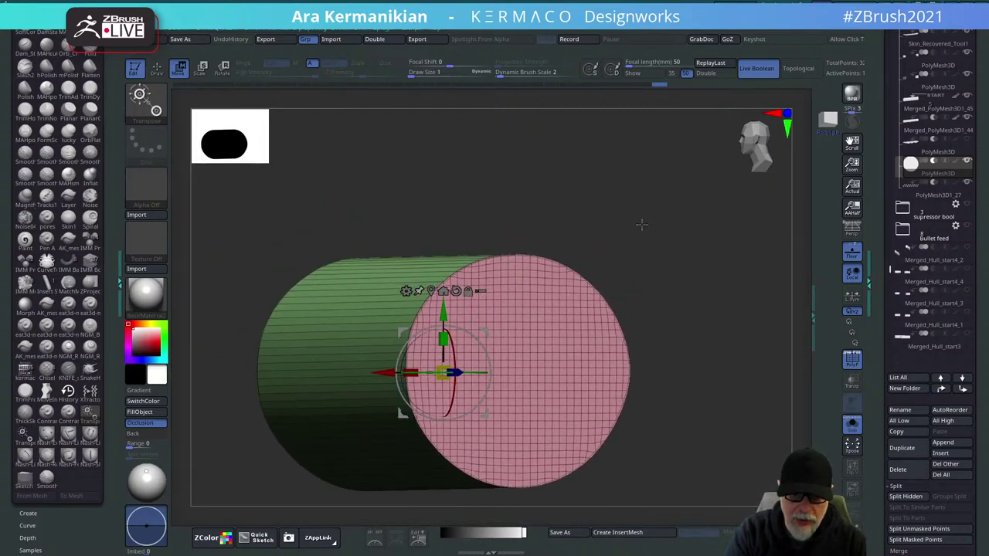
pyautogui.moveTo(551, 176)
pyautogui.keyDown('alt'); pyautogui.mouseDown()
pyautogui.moveTo(623, 163)
pyautogui.moveTo(576, 171)
pyautogui.mouseUp(); pyautogui.keyUp('alt')
# Switch to ZModeler, set the QMesh polygon target to Polyloop, and undo an edge loop inserted around the cylinder's side.
pyautogui.press('q')
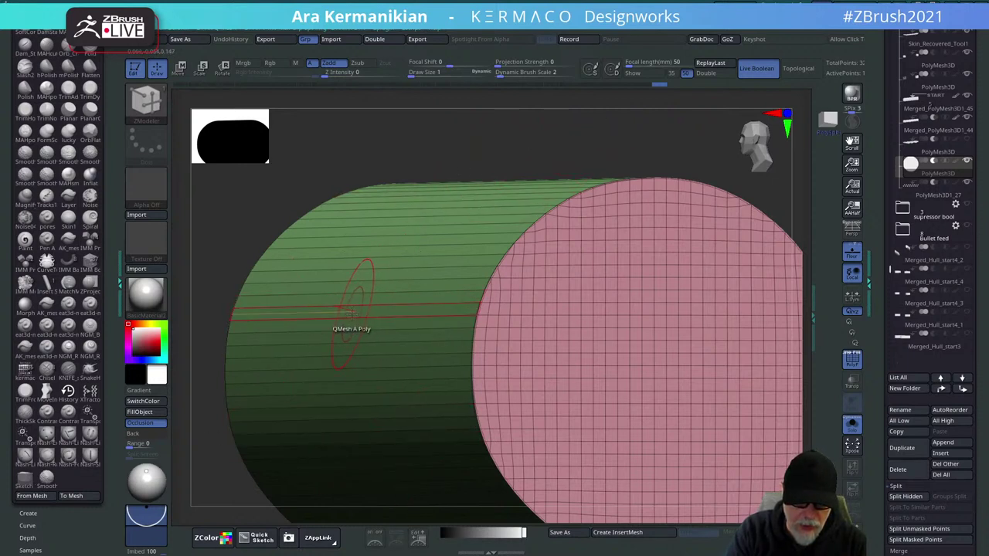
pyautogui.press('space')
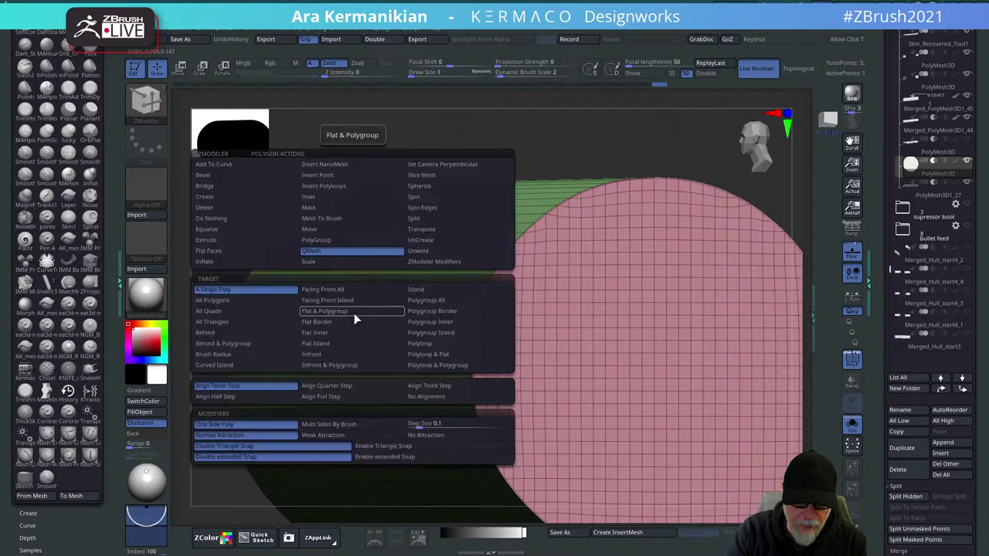
pyautogui.click(433, 343)
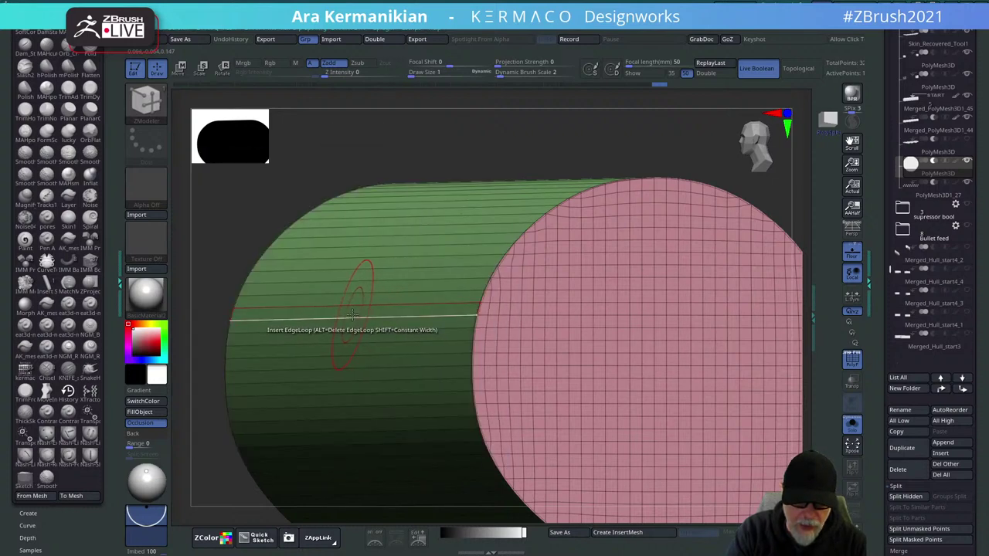
pyautogui.click(354, 315)
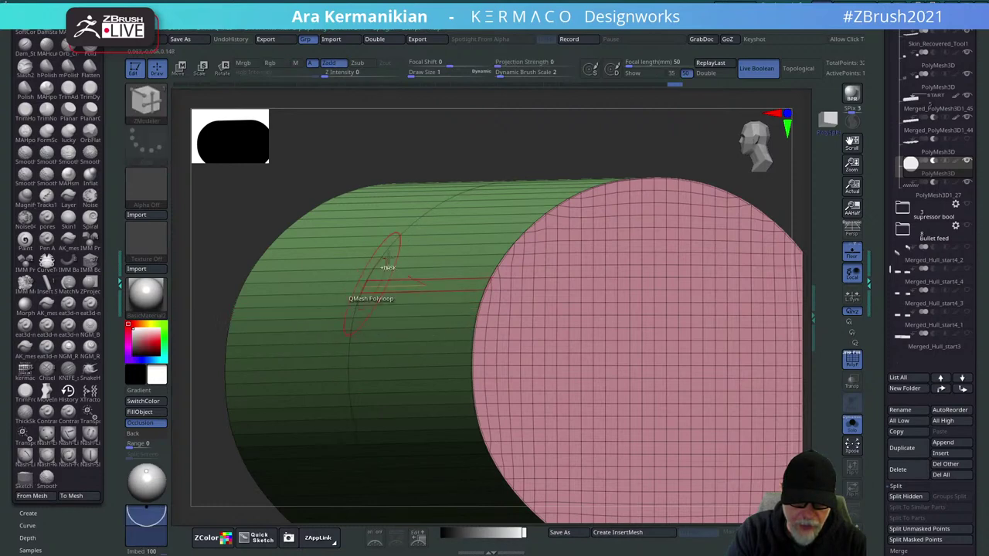
pyautogui.hotkey('ctrl', 'z')
# Try to extrude the cylinder's side polyloop slightly outward with QMesh and inspect the thin rim around the end cap.
pyautogui.keyDown('alt'); pyautogui.moveTo(520, 133); pyautogui.dragTo(584, 164); pyautogui.keyUp('alt')
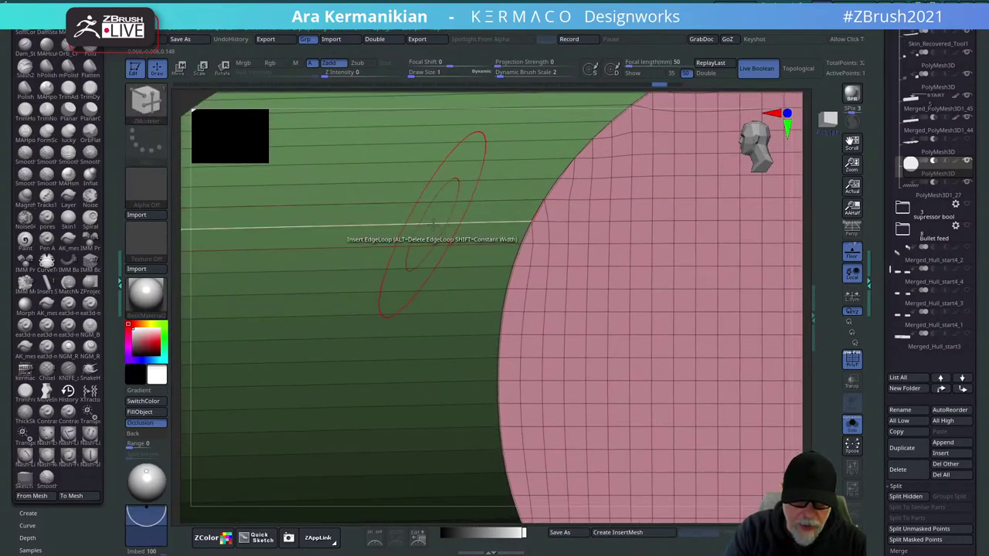
pyautogui.press('space')
pyautogui.click(425, 231)
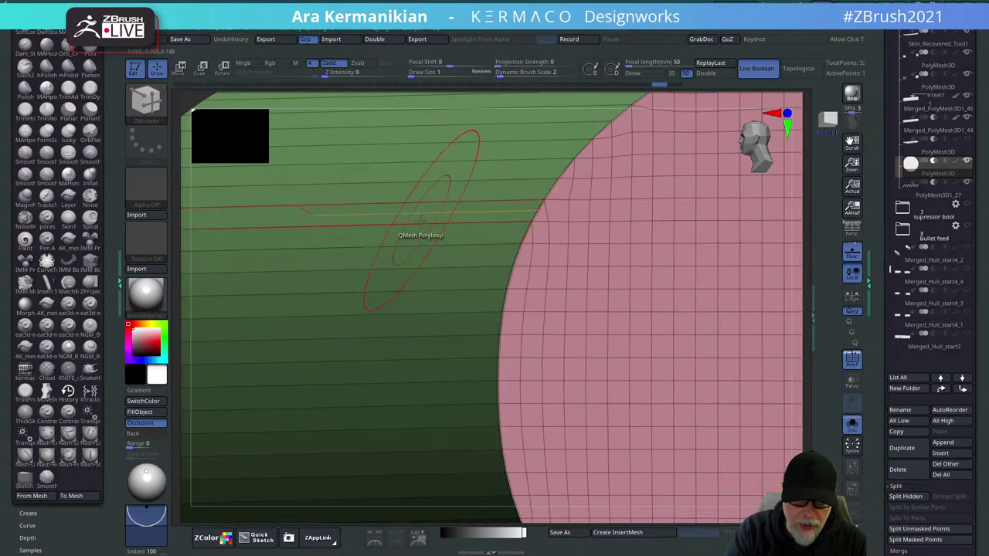
pyautogui.press('space')
pyautogui.click(311, 311)
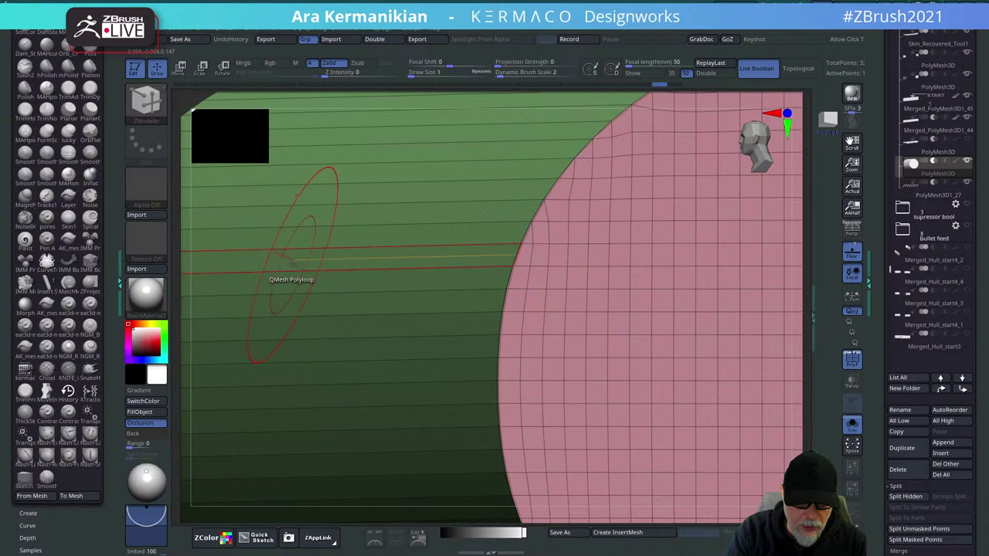
pyautogui.moveTo(290, 266); pyautogui.dragTo(273, 258)
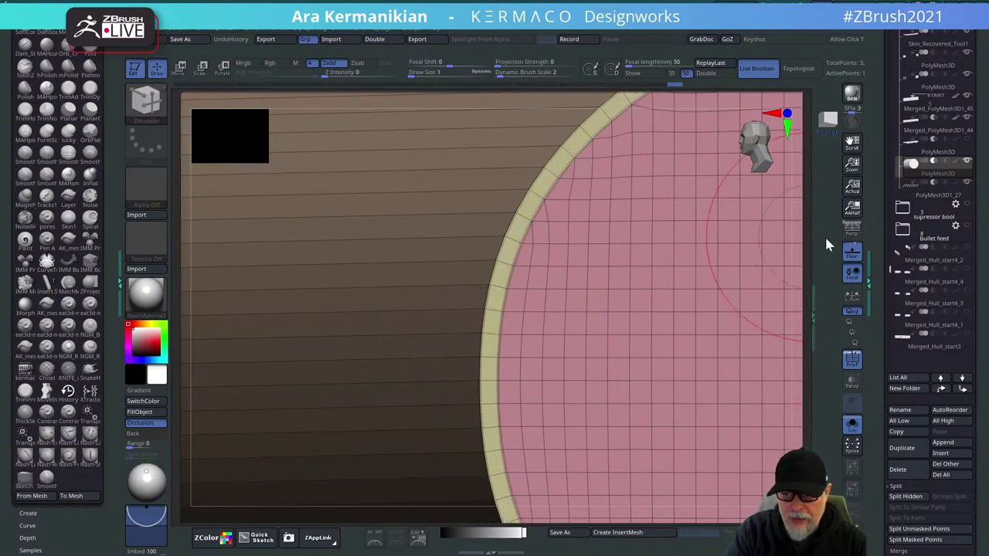
pyautogui.press('f')
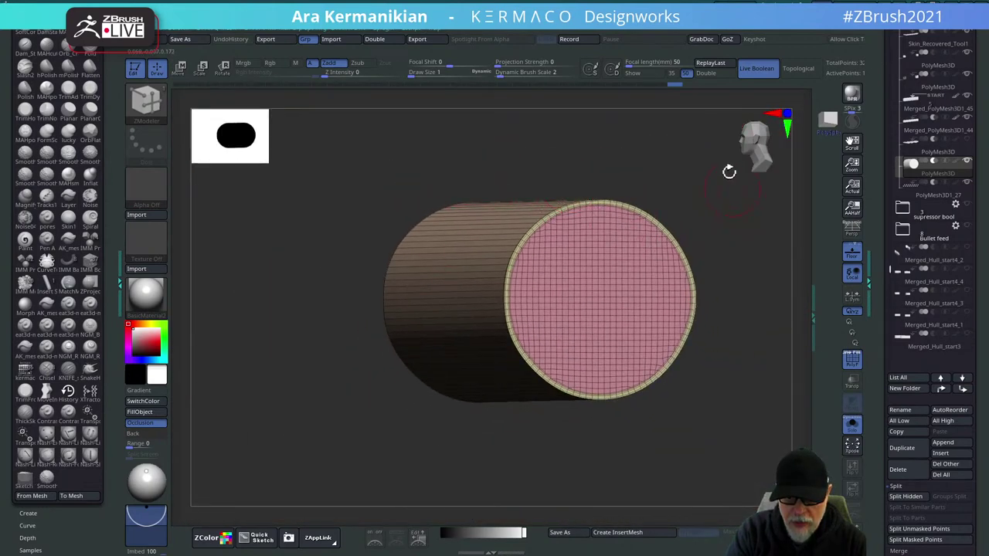
pyautogui.keyDown('alt'); pyautogui.moveTo(651, 169); pyautogui.dragTo(495, 247); pyautogui.keyUp('alt')
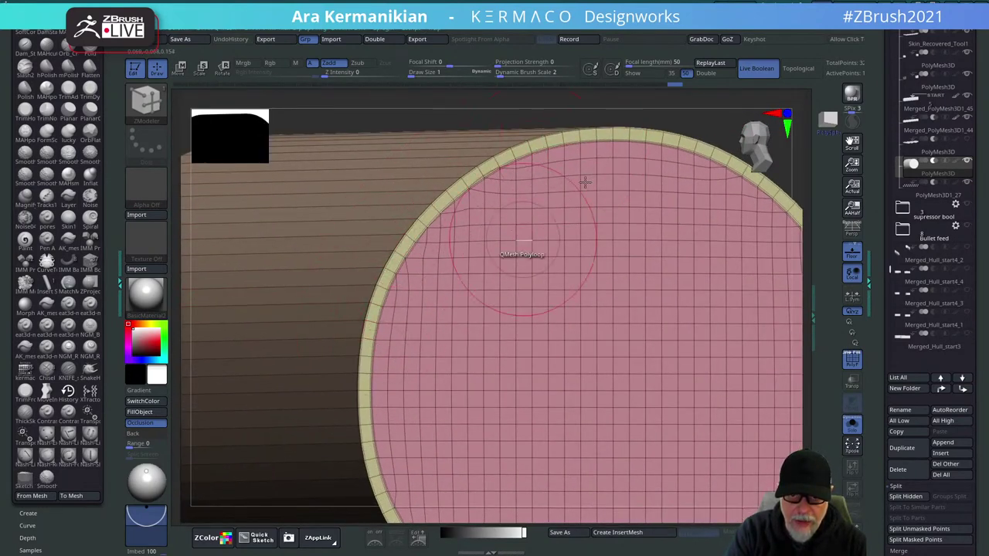
pyautogui.moveTo(724, 108); pyautogui.dragTo(661, 222)
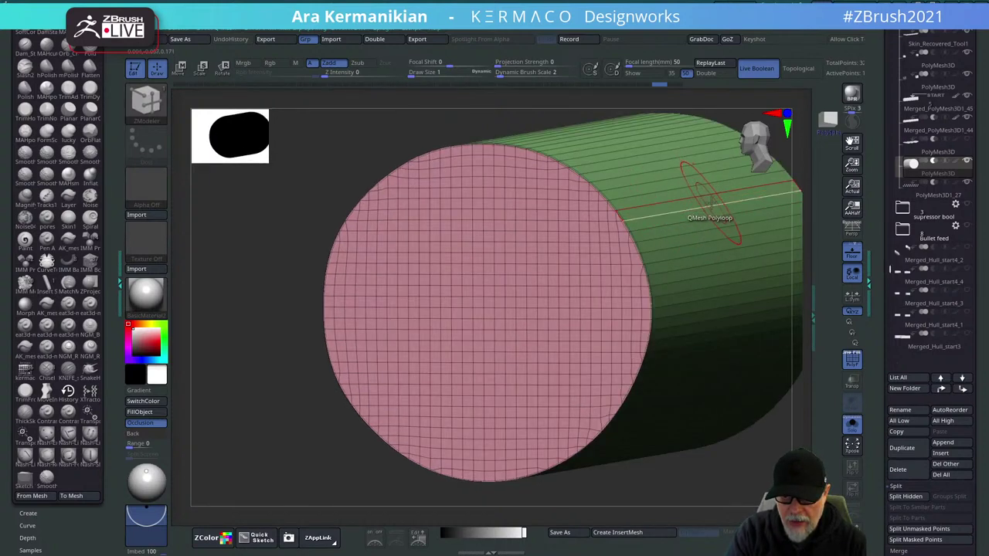
# Extrude the cylinder's side polyloop outward again with QMesh to form a rim around the cap, and view it front-on.
pyautogui.click(710, 202)
pyautogui.hotkey('ctrl', 'z')
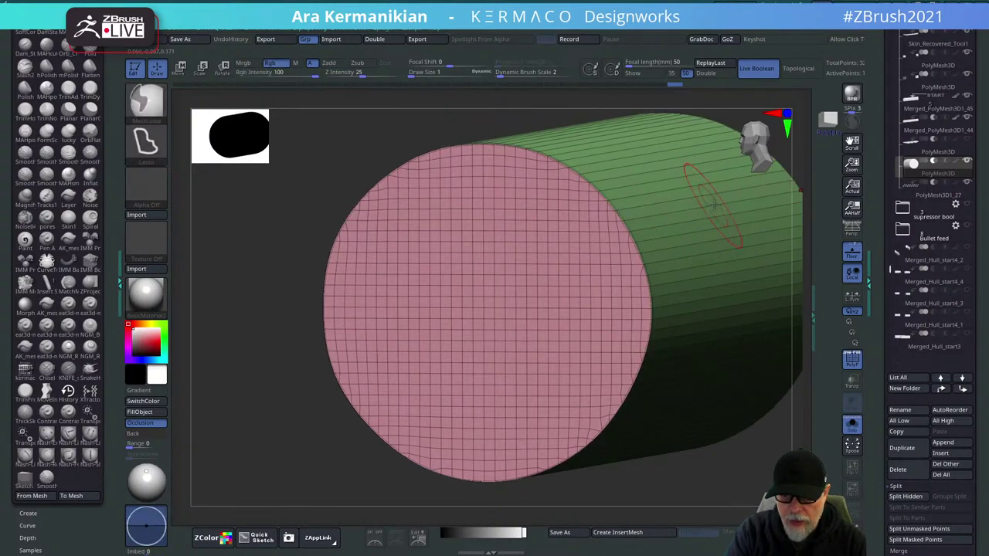
pyautogui.click(709, 203)
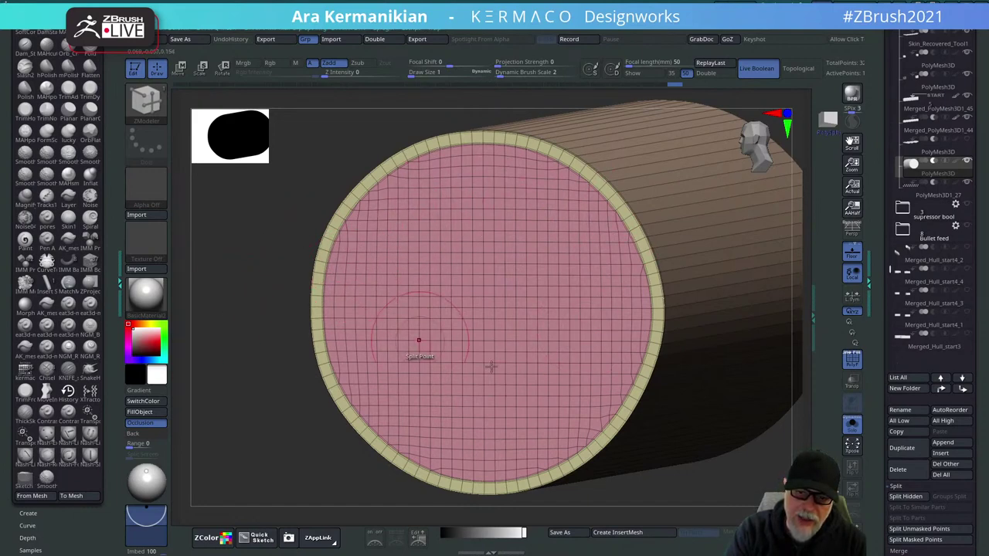
pyautogui.keyDown('shift'); pyautogui.moveTo(256, 250); pyautogui.dragTo(288, 249); pyautogui.keyUp('shift')
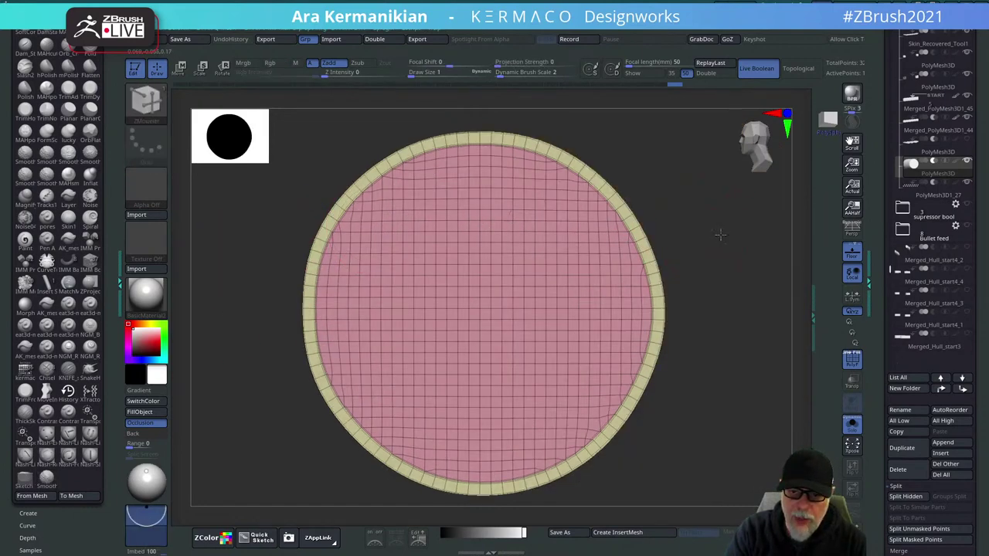
pyautogui.keyDown('alt'); pyautogui.moveTo(719, 234); pyautogui.dragTo(671, 265); pyautogui.keyUp('alt')
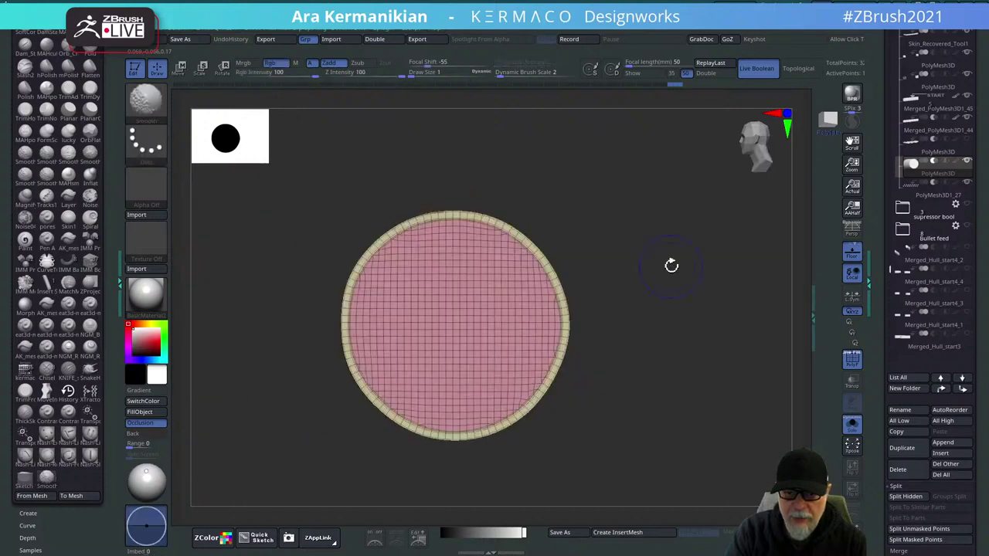
# Try to ZRemesh the rimmed cylinder with KeepGroups enabled and symmetry active.
pyautogui.scroll(-5, 885, 449)
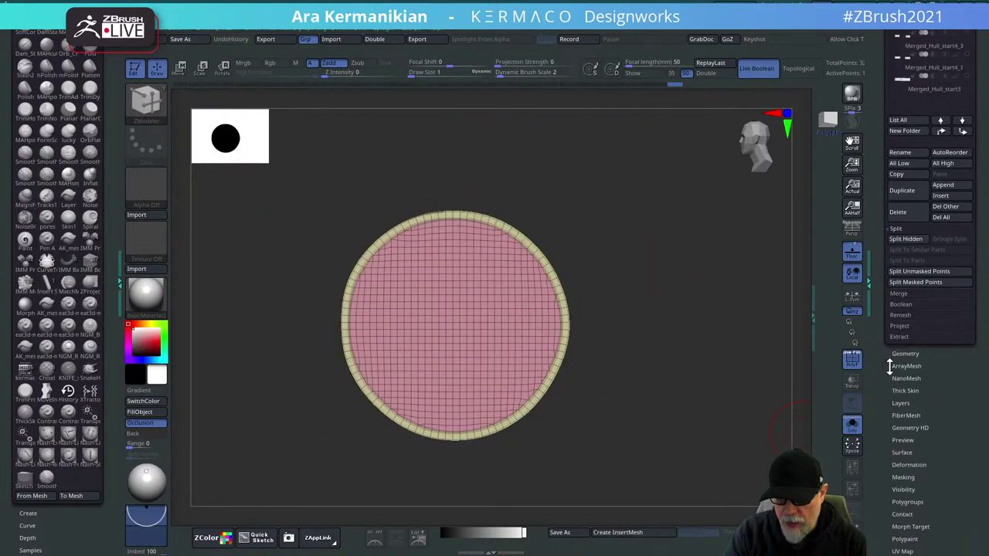
pyautogui.moveTo(971, 462); pyautogui.dragTo(943, 473)
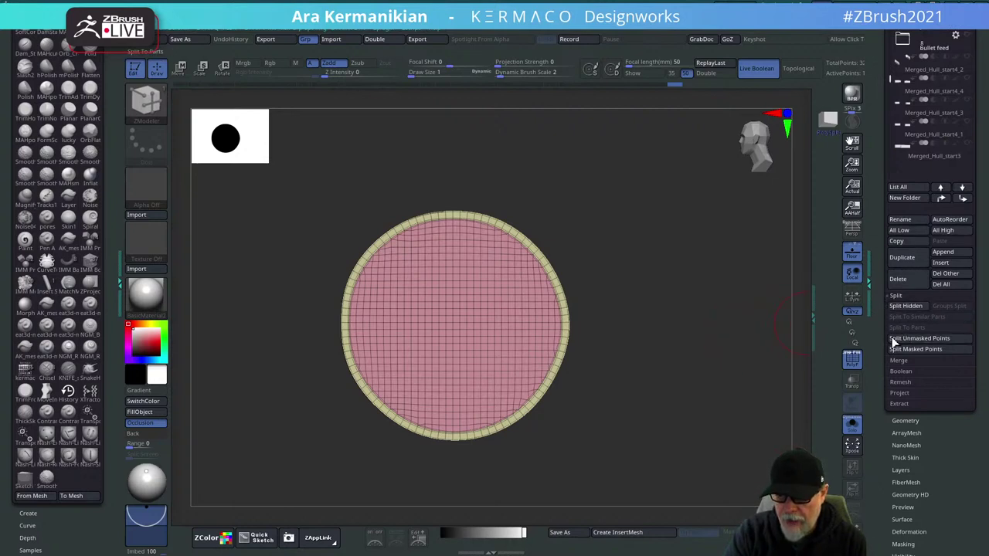
pyautogui.click(919, 424)
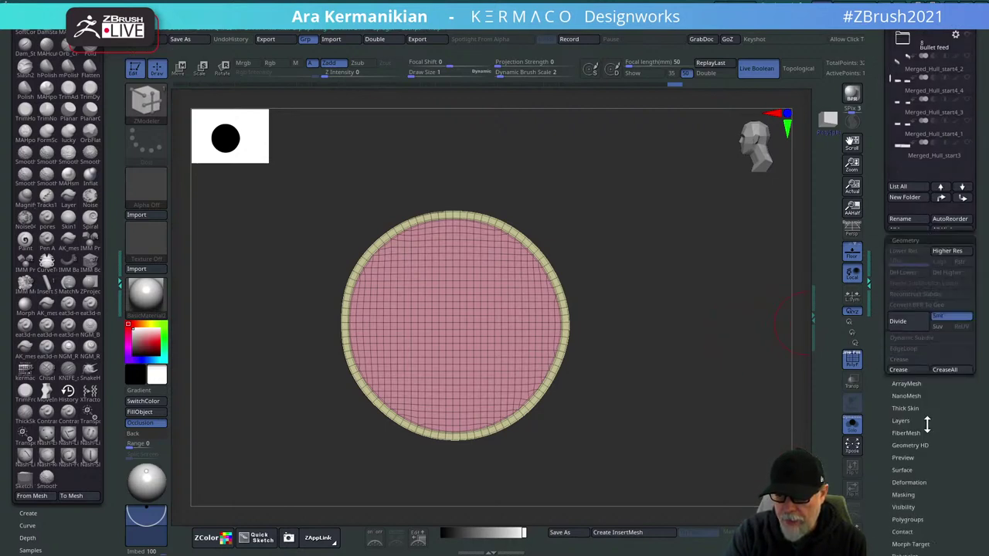
pyautogui.moveTo(982, 258); pyautogui.dragTo(946, 402)
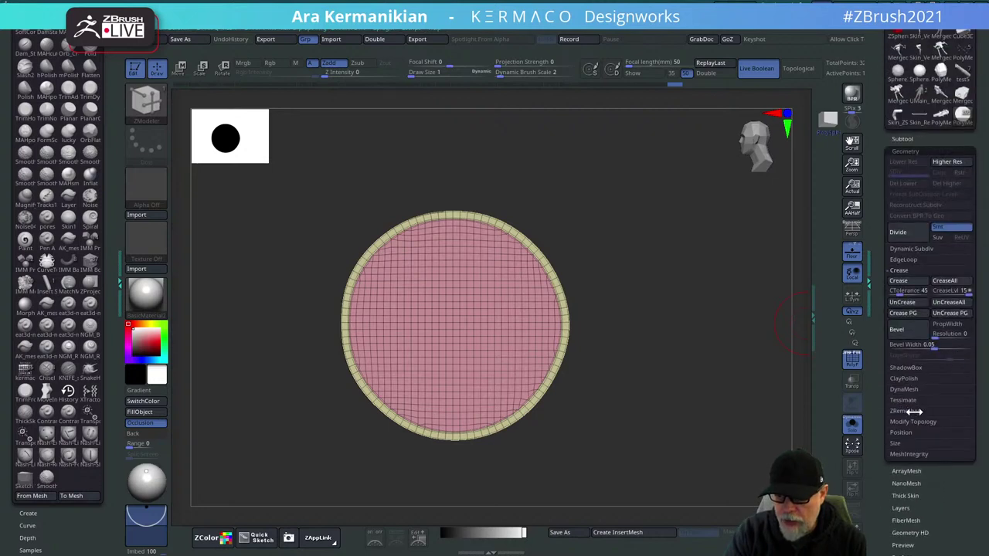
pyautogui.click(910, 411)
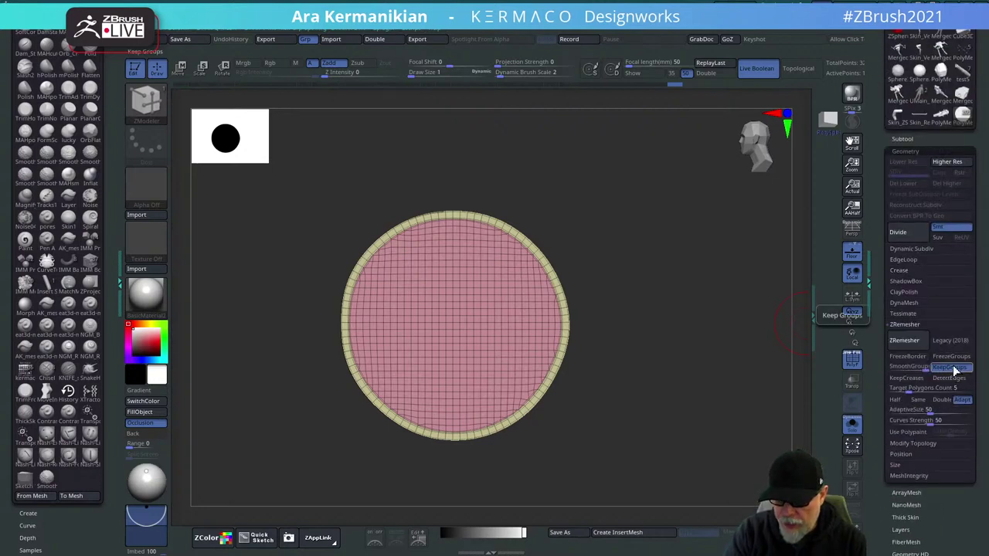
pyautogui.press('space')
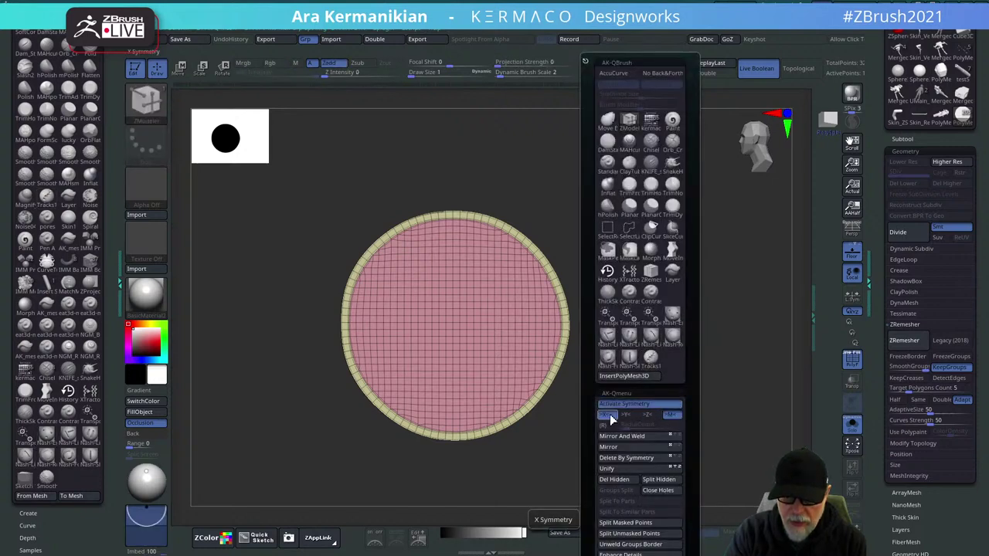
pyautogui.click(625, 416)
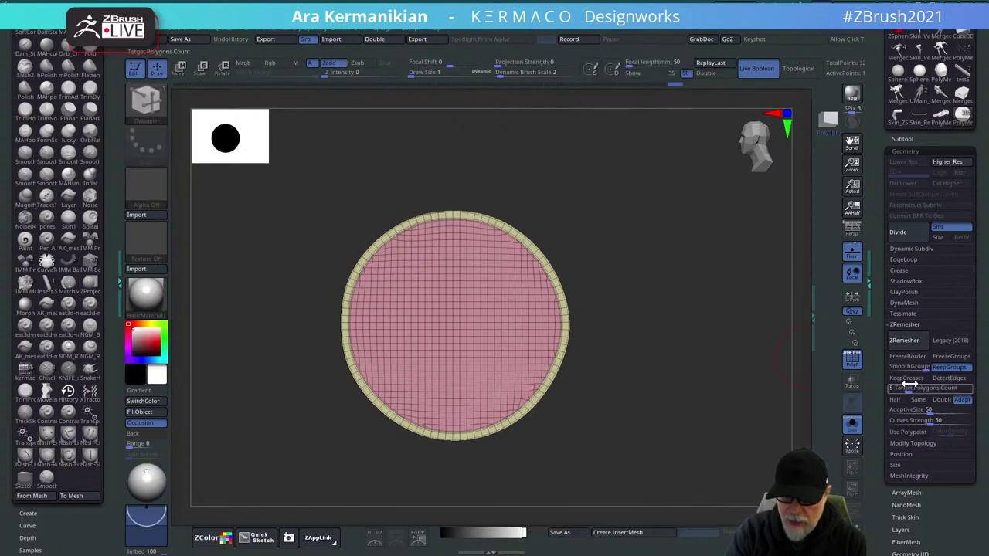
pyautogui.click(908, 345)
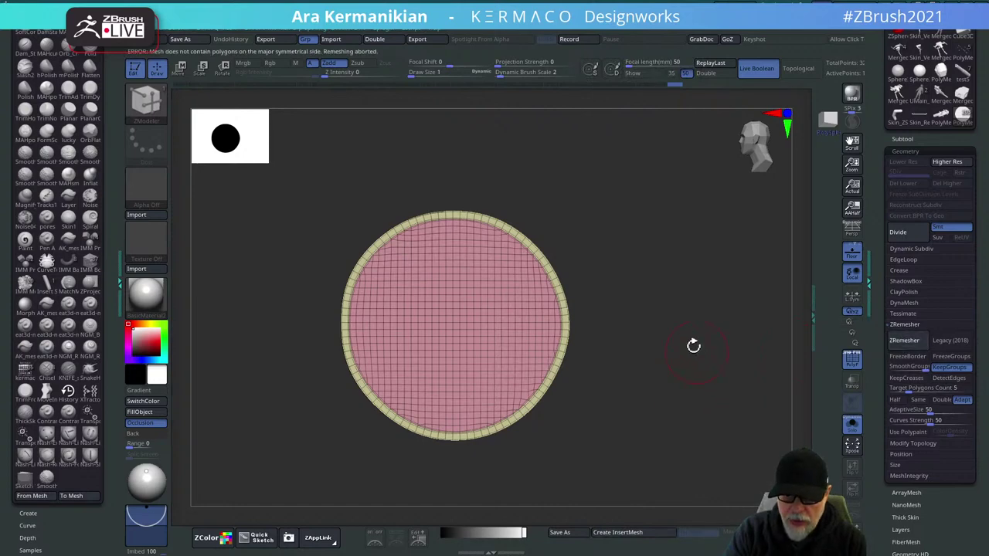
# View the rimmed cylinder front-on again and retry ZRemesher with the same KeepGroups setting.
pyautogui.moveTo(686, 325); pyautogui.dragTo(695, 340)
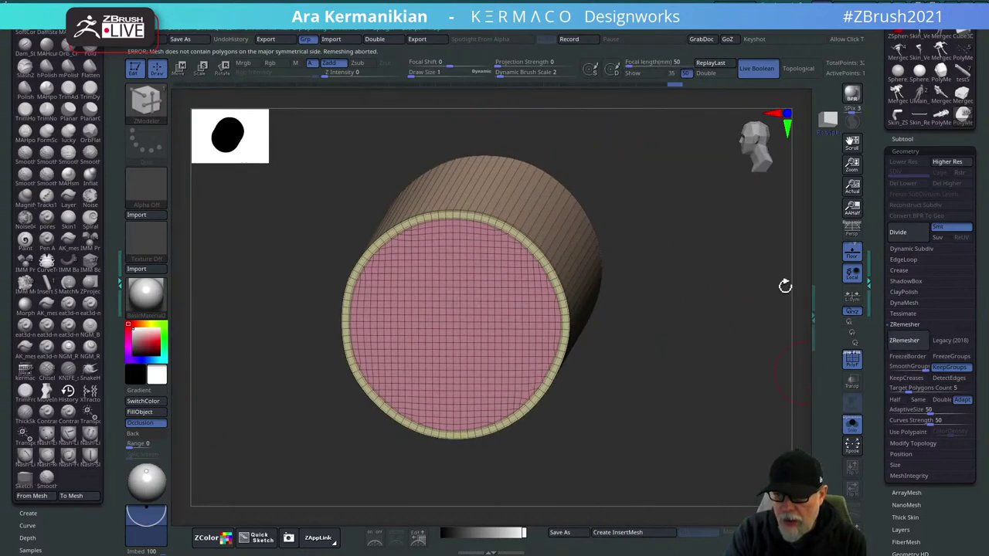
pyautogui.press('space')
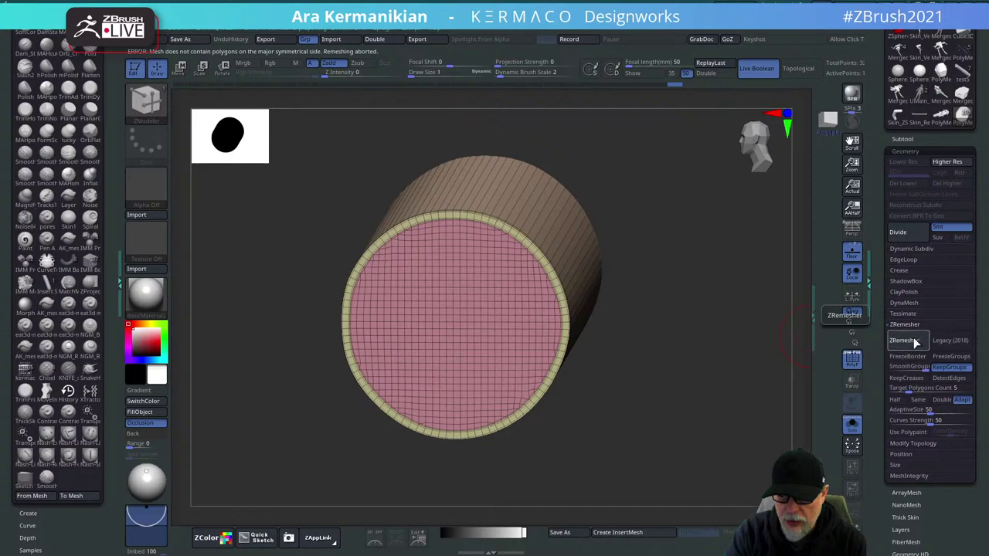
pyautogui.keyDown('shift'); pyautogui.moveTo(663, 376); pyautogui.dragTo(695, 292); pyautogui.keyUp('shift')
pyautogui.keyDown('shift'); pyautogui.moveTo(619, 243); pyautogui.dragTo(636, 321); pyautogui.keyUp('shift')
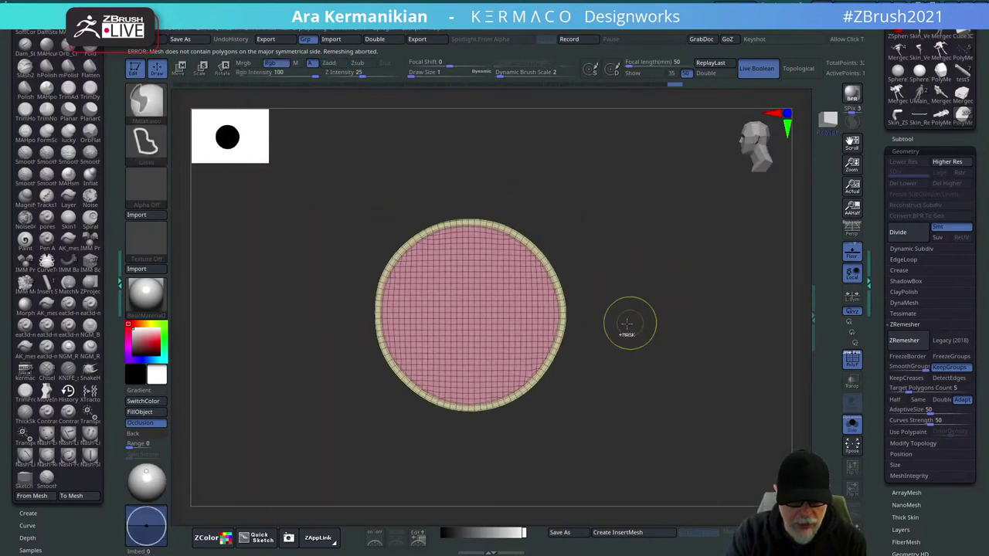
pyautogui.hotkey('ctrl', 'space')
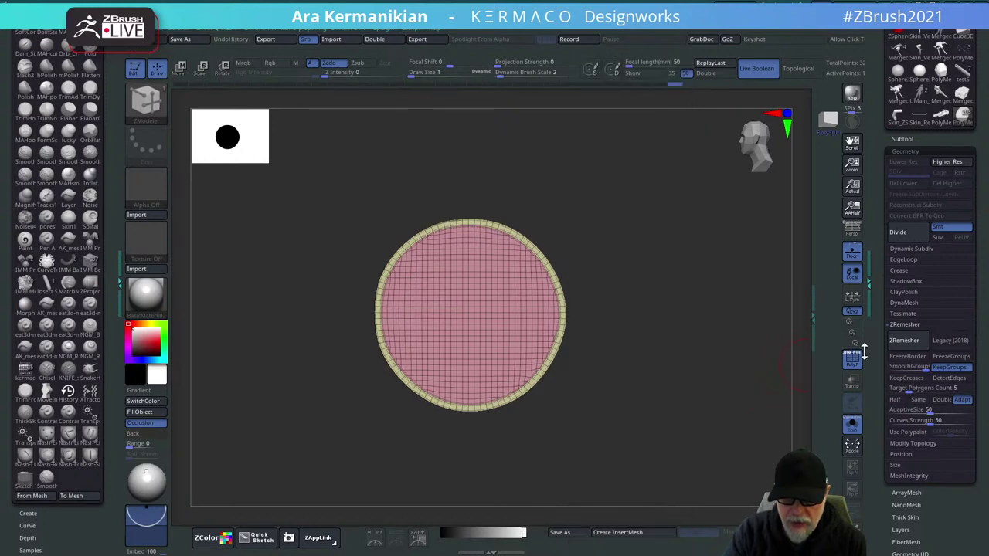
pyautogui.click(909, 342)
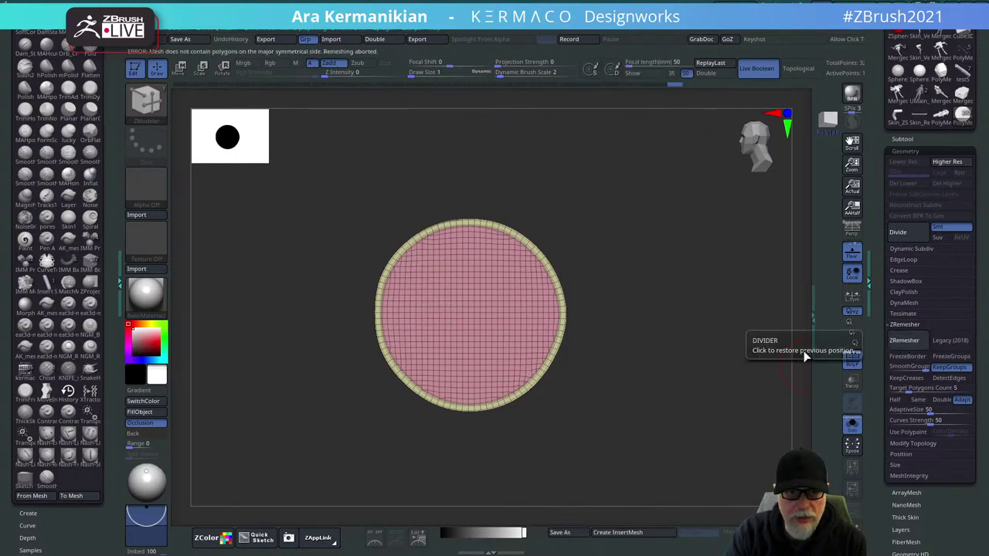
# Turn on Local Symmetry and ZRemesh the cylinder with KeepGroups enabled.
pyautogui.hotkey('ctrl', 'q')
pyautogui.click(648, 416)
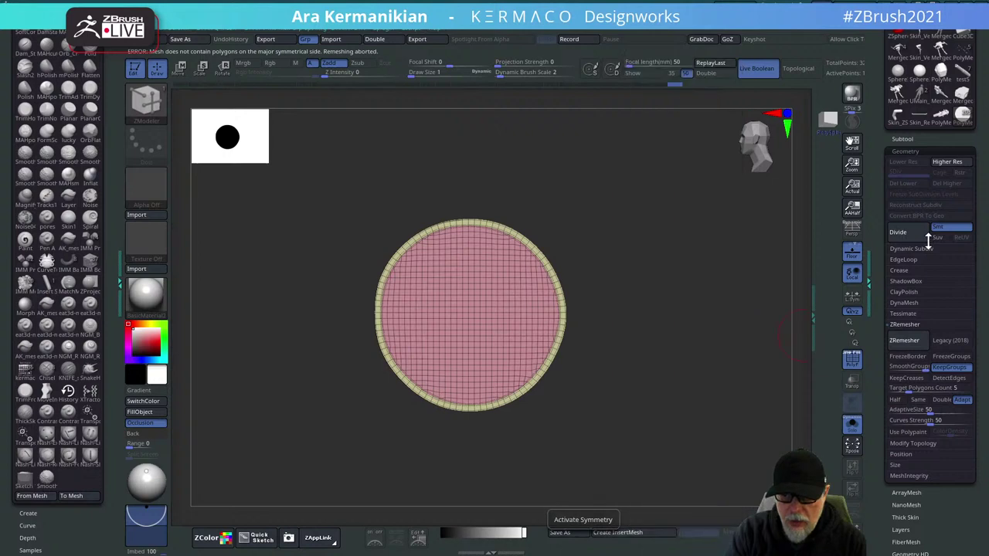
pyautogui.click(856, 301)
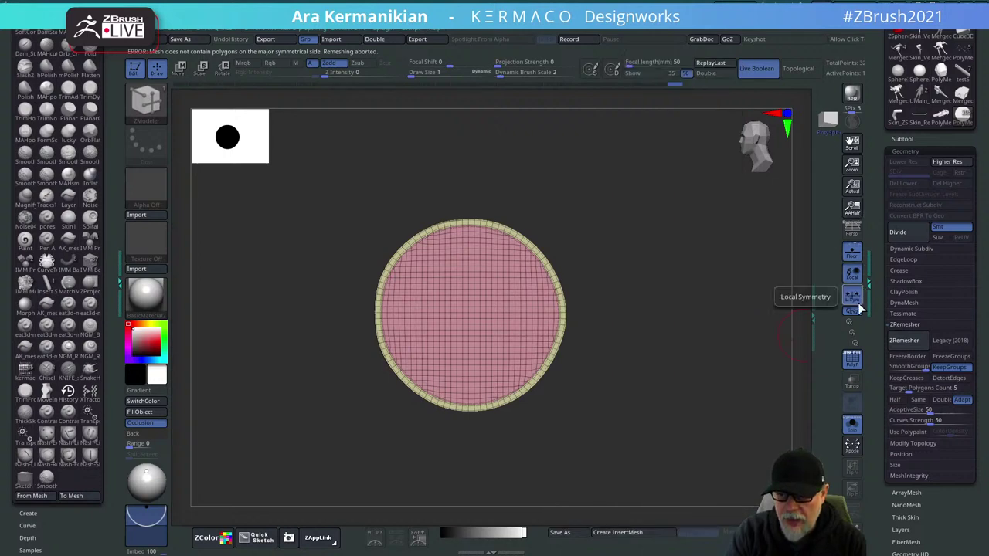
pyautogui.hotkey('ctrl', 'q')
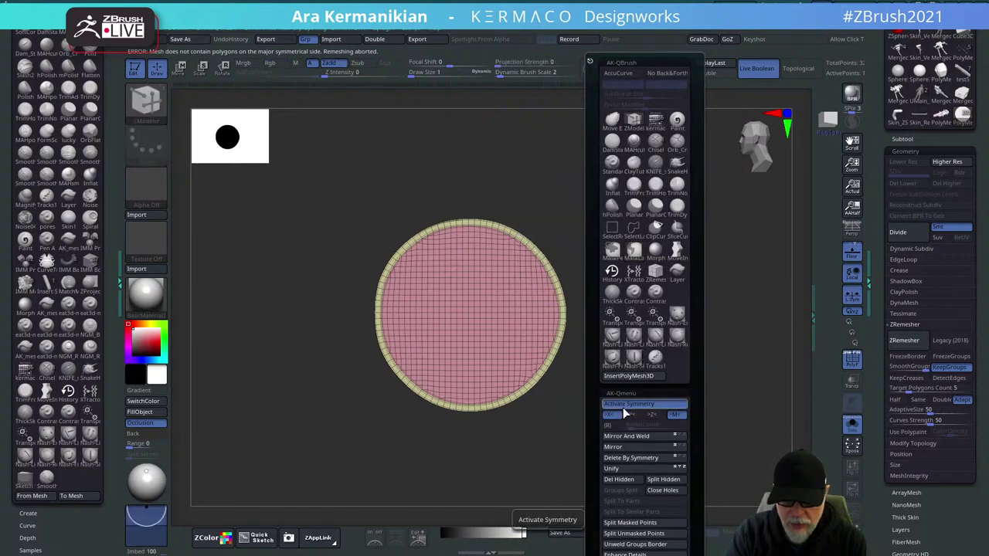
pyautogui.click(904, 341)
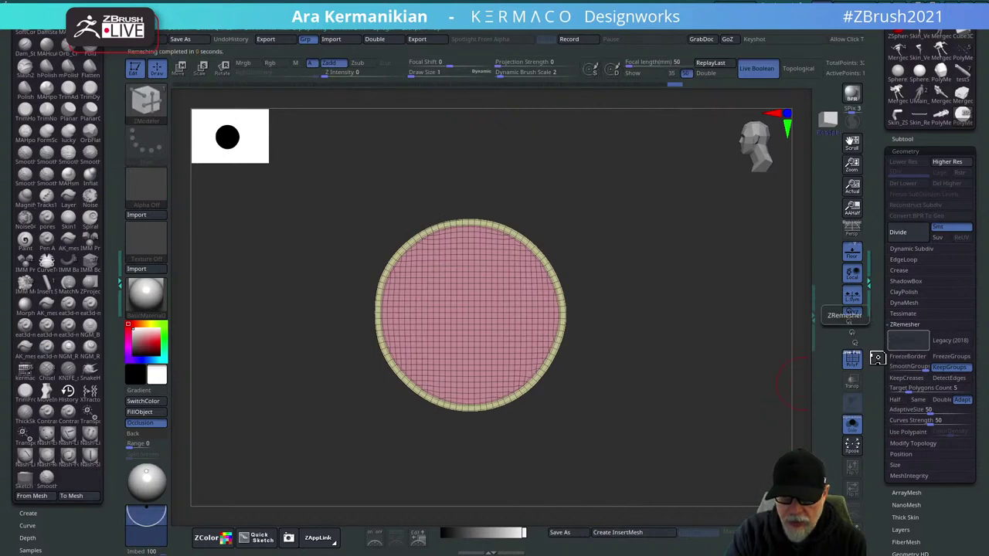
# Examine the remeshed cylinder's end cap and side topology, undo the ZRemesh and the extruded rim, and reframe the cylinder front-on.
pyautogui.keyDown('alt'); pyautogui.moveTo(665, 389); pyautogui.dragTo(439, 370); pyautogui.keyUp('alt')
pyautogui.moveTo(699, 328); pyautogui.dragTo(610, 276)
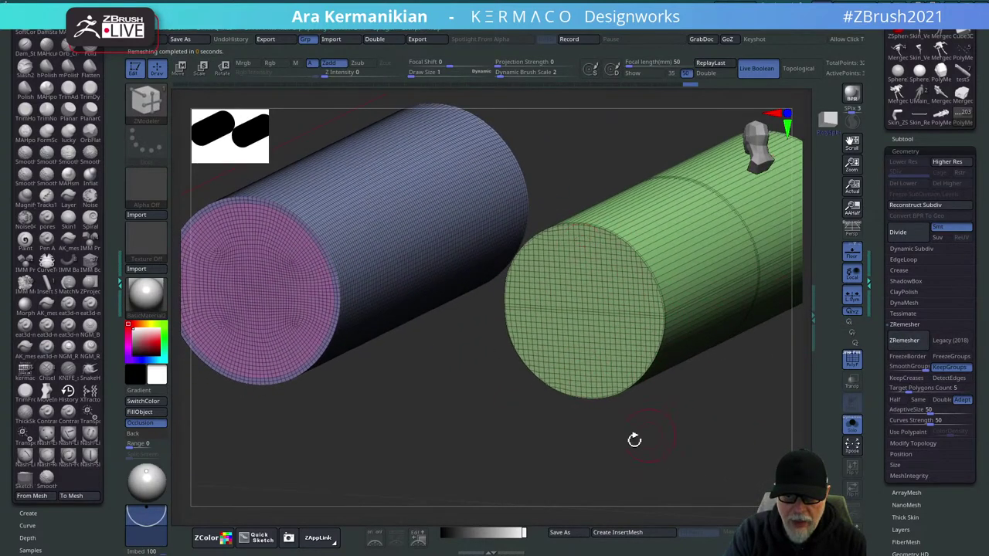
pyautogui.moveTo(635, 440); pyautogui.dragTo(633, 294)
pyautogui.moveTo(689, 206)
pyautogui.mouseDown()
pyautogui.moveTo(457, 229)
pyautogui.moveTo(394, 223)
pyautogui.mouseUp()
pyautogui.moveTo(626, 212)
pyautogui.keyDown('alt'); pyautogui.mouseDown()
pyautogui.moveTo(335, 232)
pyautogui.moveTo(747, 274)
pyautogui.mouseUp(); pyautogui.keyUp('alt')
pyautogui.moveTo(740, 228); pyautogui.dragTo(663, 247)
pyautogui.hotkey('ctrl', 'z')
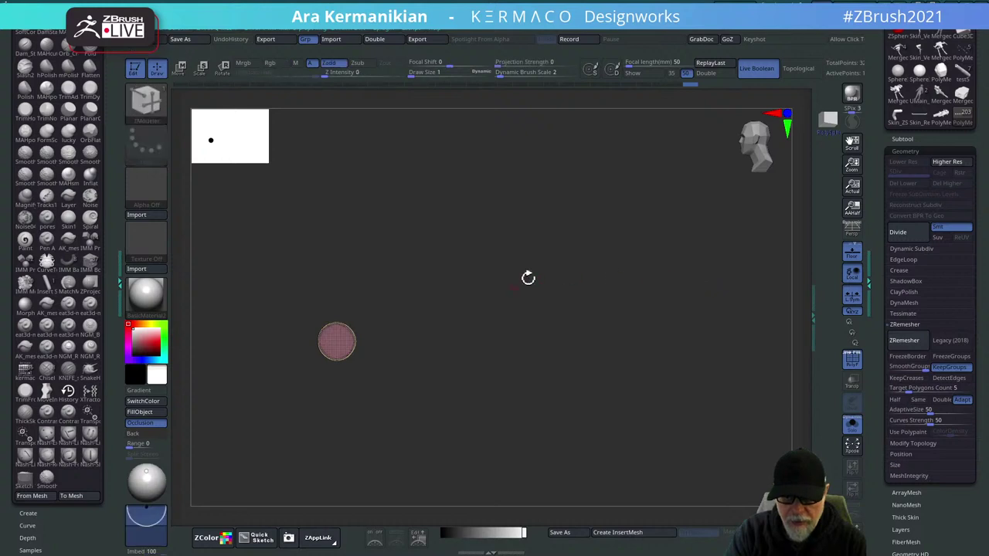
pyautogui.press('f')
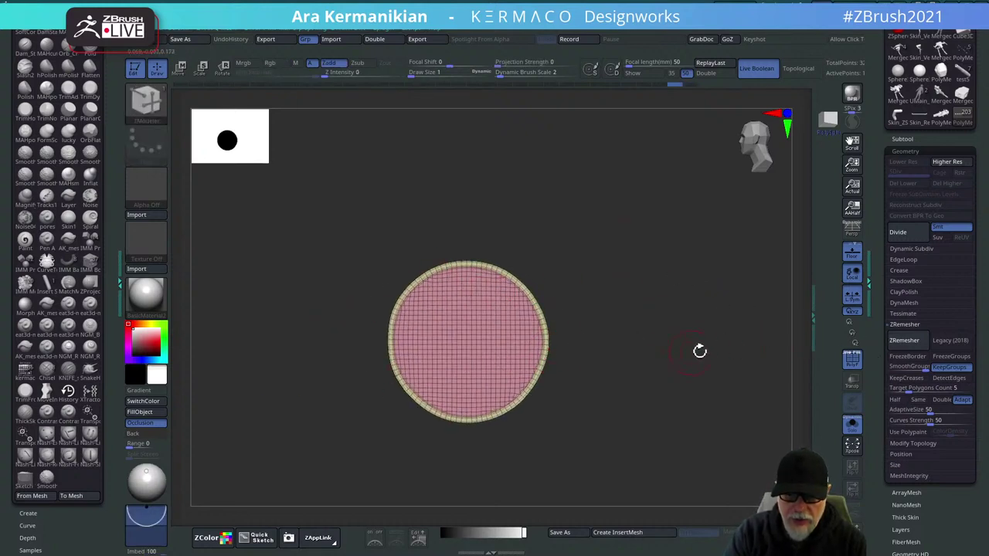
pyautogui.moveTo(673, 360); pyautogui.dragTo(631, 372)
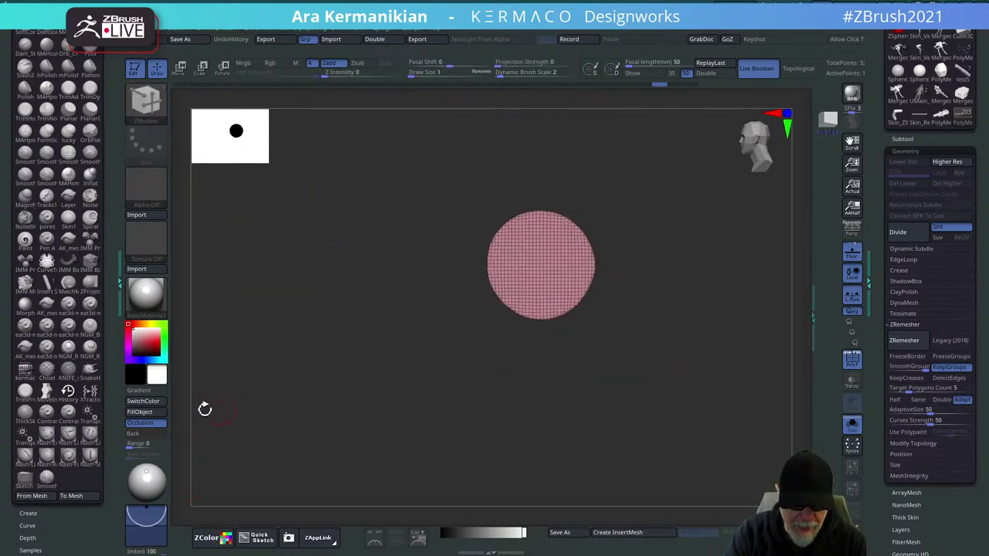
# Load the AK_HardSurface Spotlight set containing the triangular shapes from LightBox and scale its images down to fit the canvas.
pyautogui.hotkey('shift', 'z')
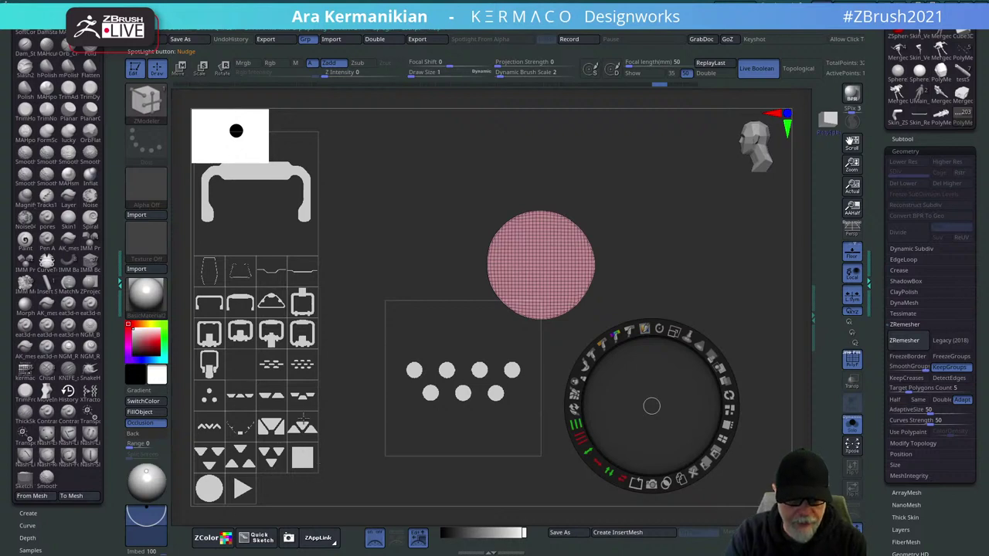
pyautogui.press('z')
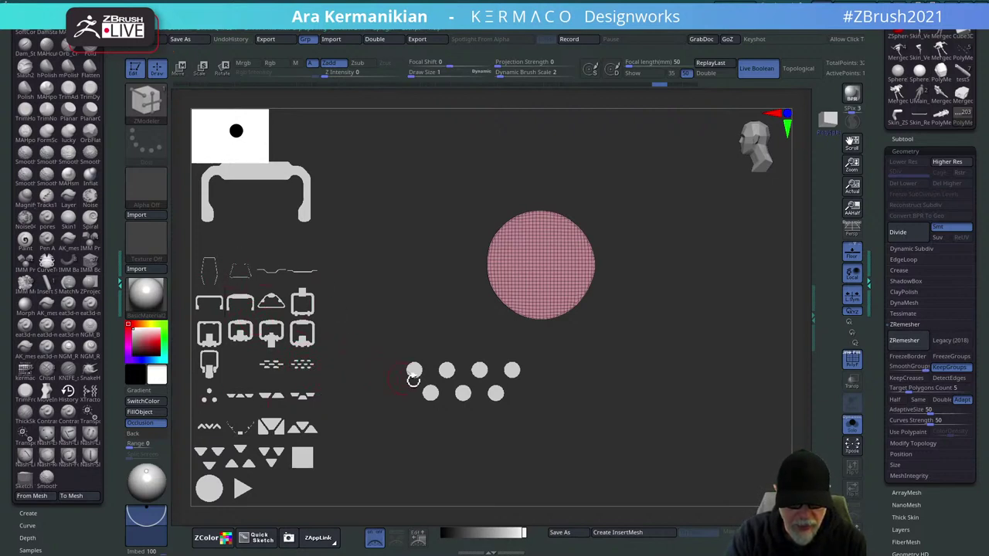
pyautogui.press(',')
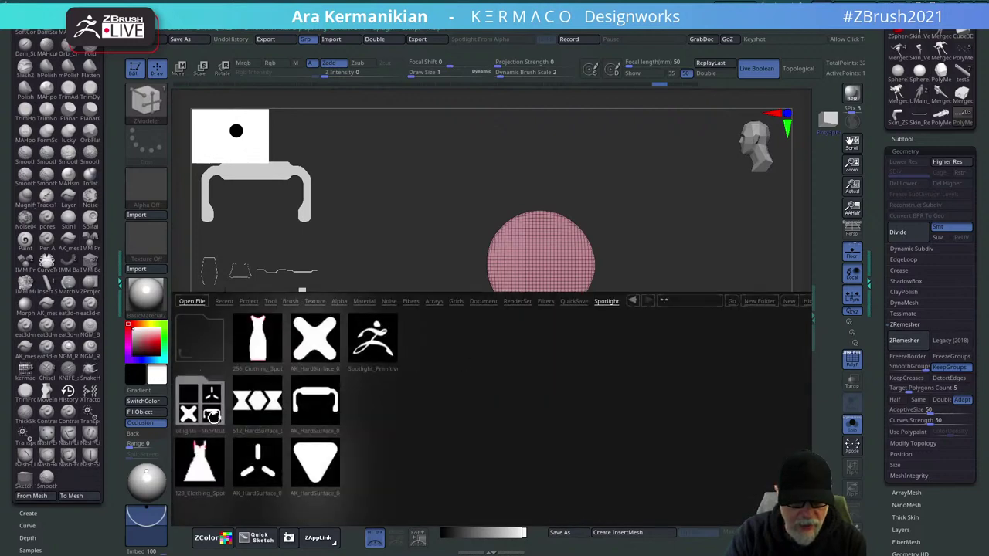
pyautogui.doubleClick(323, 443)
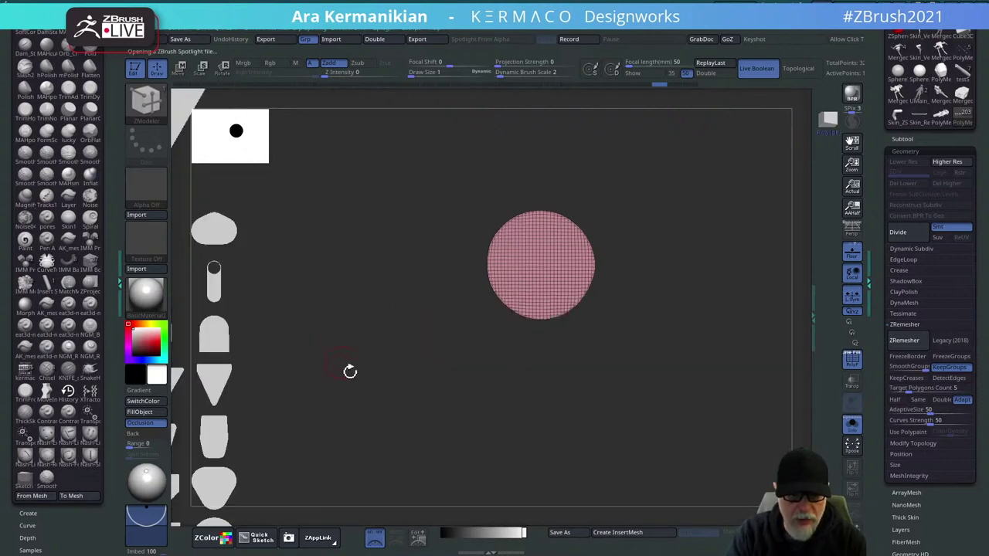
pyautogui.moveTo(357, 407)
pyautogui.keyDown('alt'); pyautogui.mouseDown()
pyautogui.moveTo(446, 391)
pyautogui.moveTo(366, 400)
pyautogui.mouseUp(); pyautogui.keyUp('alt')
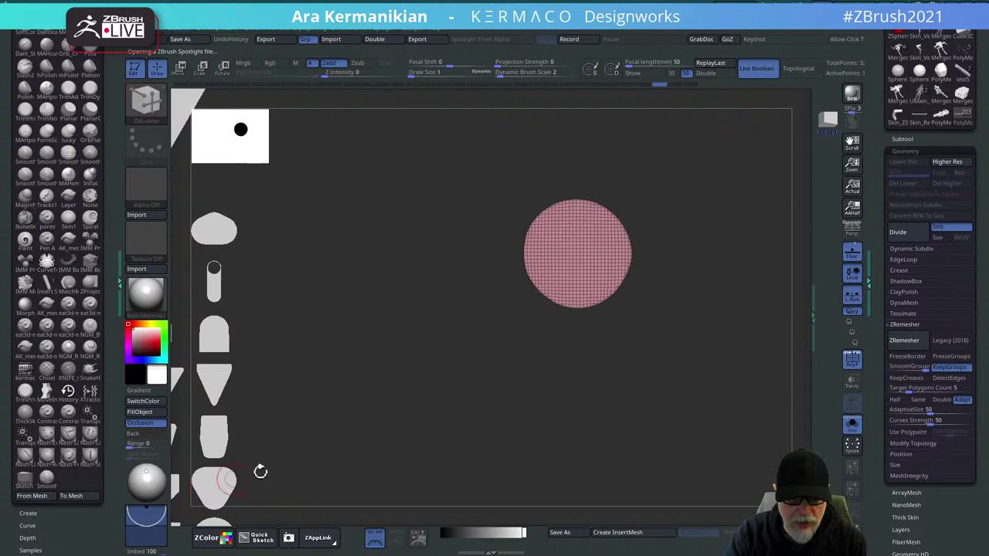
pyautogui.press('z')
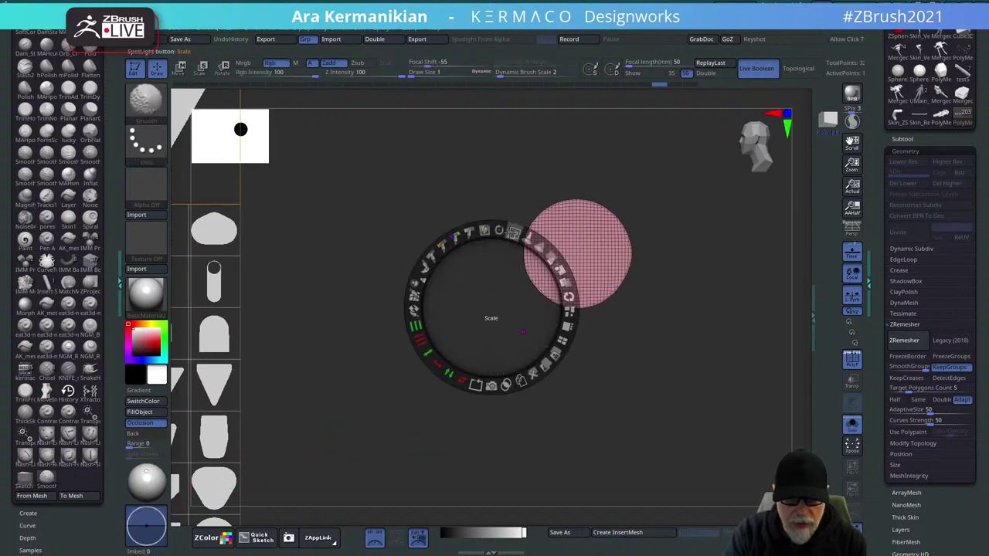
pyautogui.moveTo(507, 234); pyautogui.dragTo(468, 228)
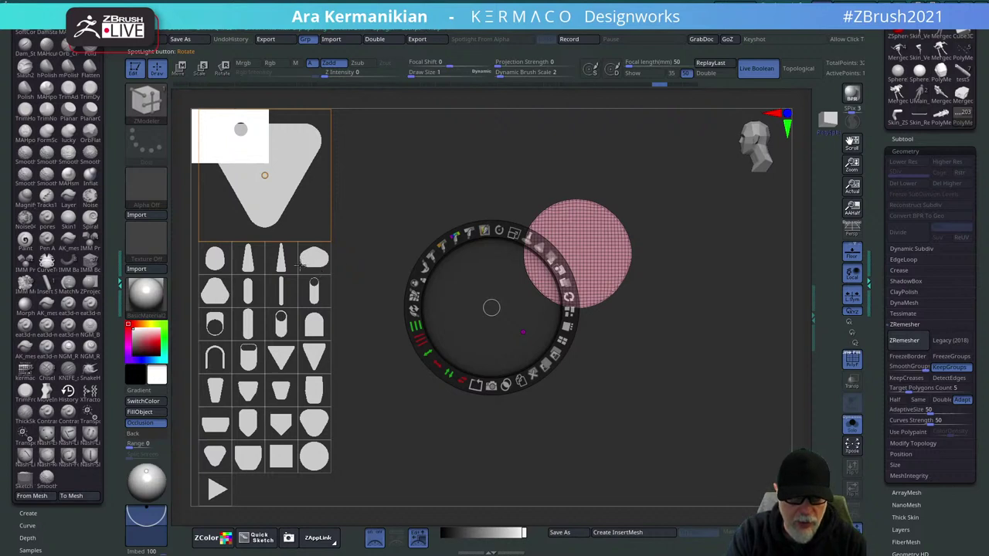
# Place the rounded-triangle Spotlight shape on the empty canvas, enlarge it, convert it to a mesh with Snapshot3D, and hide Spotlight.
pyautogui.click(220, 294)
pyautogui.moveTo(218, 294); pyautogui.dragTo(497, 358)
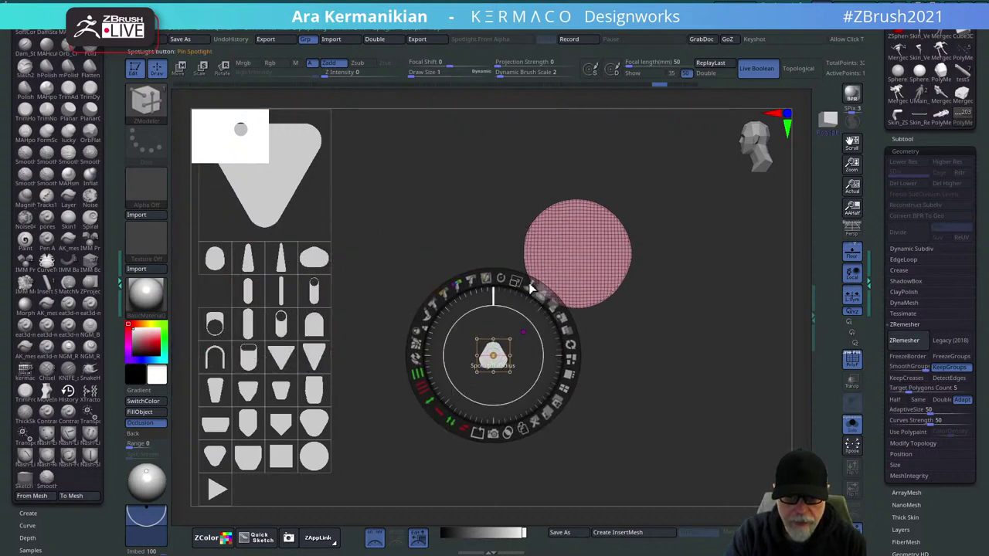
pyautogui.moveTo(516, 281); pyautogui.dragTo(543, 433)
pyautogui.click(493, 432)
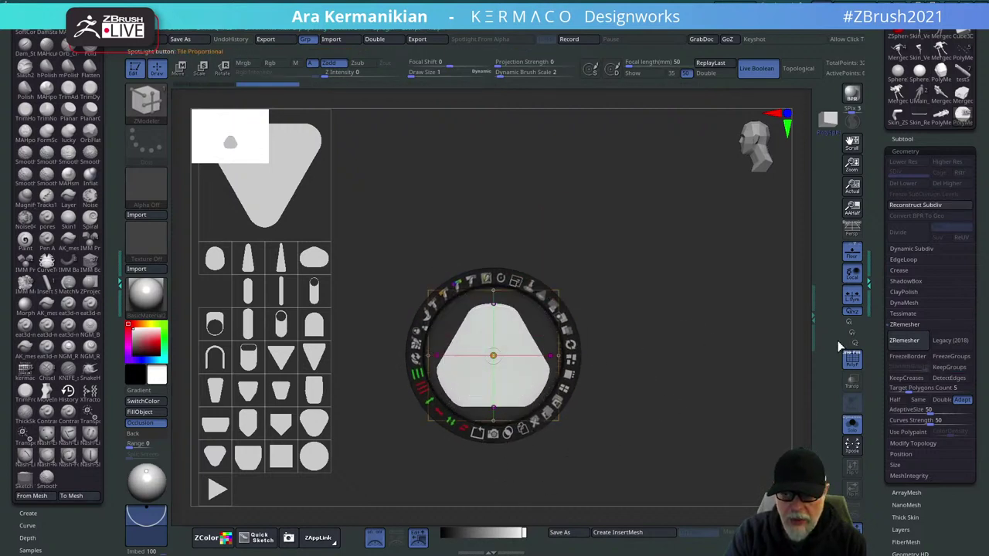
pyautogui.click(902, 139)
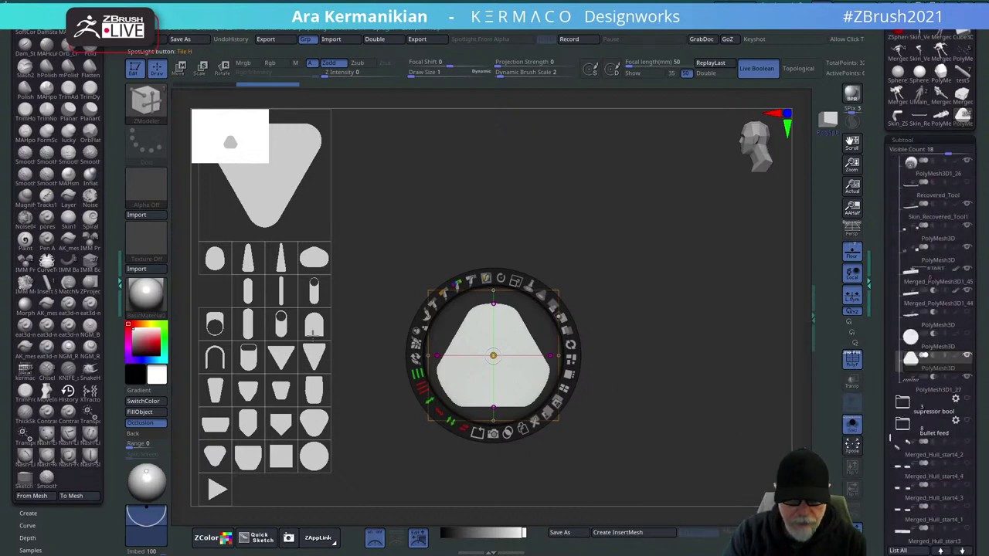
pyautogui.hotkey('shift', 'z')
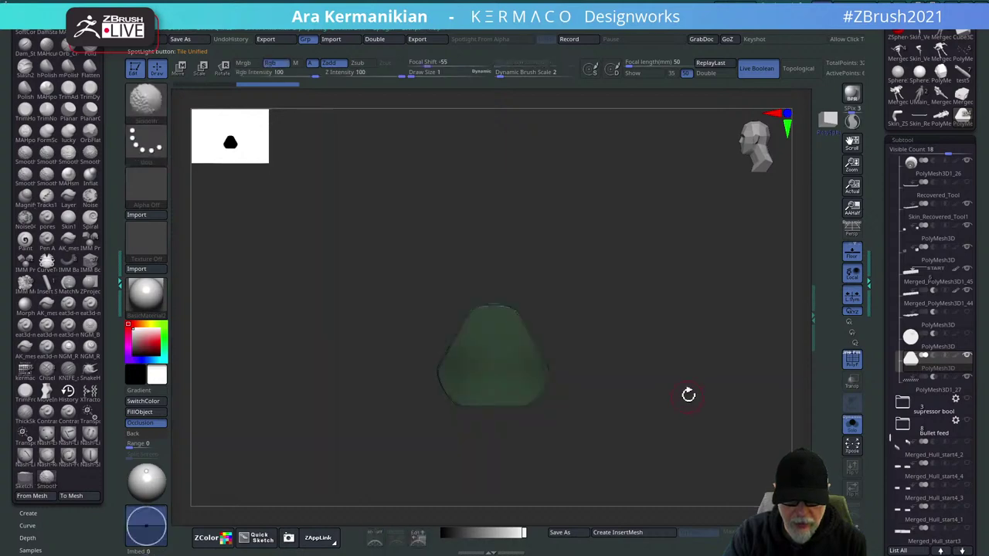
# Examine the rounded-triangle mesh's end cap, side walls and edge topology from several angles.
pyautogui.keyDown('alt'); pyautogui.moveTo(656, 400); pyautogui.dragTo(682, 410); pyautogui.keyUp('alt')
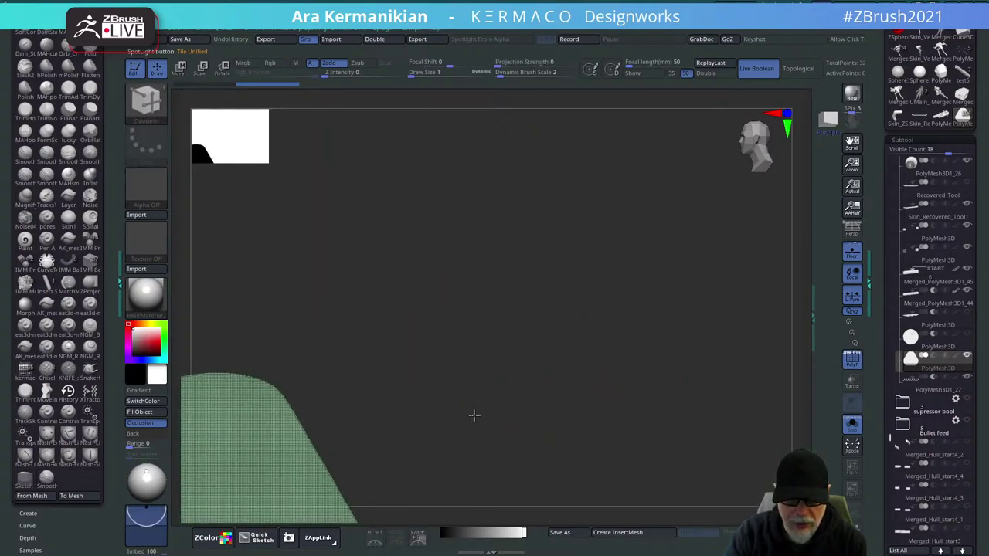
pyautogui.keyDown('alt'); pyautogui.moveTo(472, 415); pyautogui.dragTo(667, 234); pyautogui.keyUp('alt')
pyautogui.moveTo(640, 373); pyautogui.dragTo(698, 402)
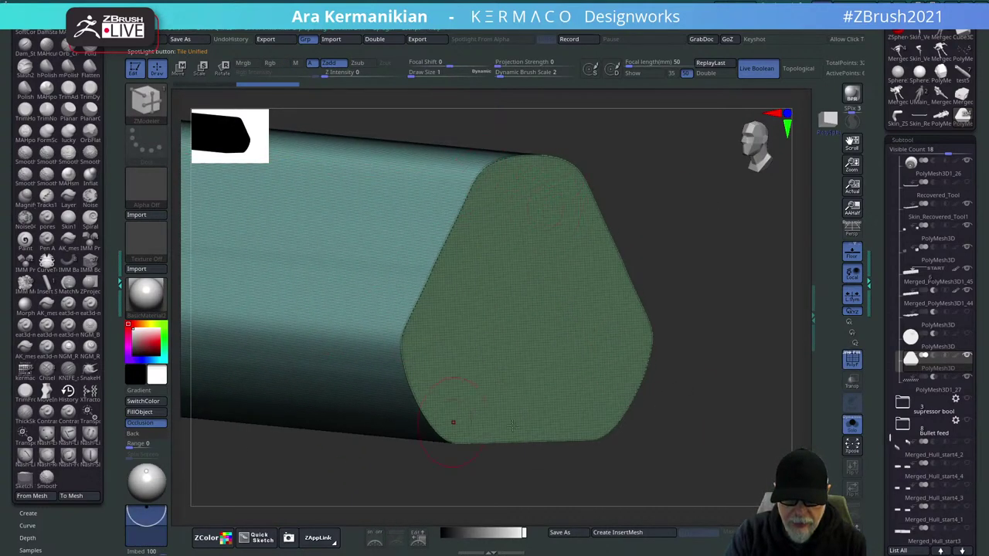
pyautogui.moveTo(706, 234); pyautogui.dragTo(711, 305)
pyautogui.keyDown('alt'); pyautogui.moveTo(472, 409); pyautogui.dragTo(765, 232); pyautogui.keyUp('alt')
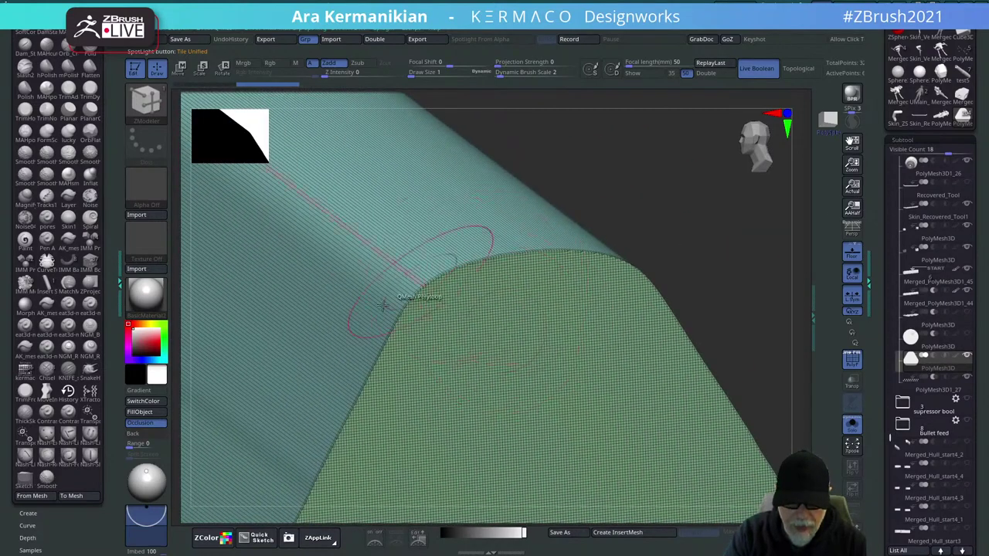
pyautogui.moveTo(769, 298); pyautogui.dragTo(700, 295)
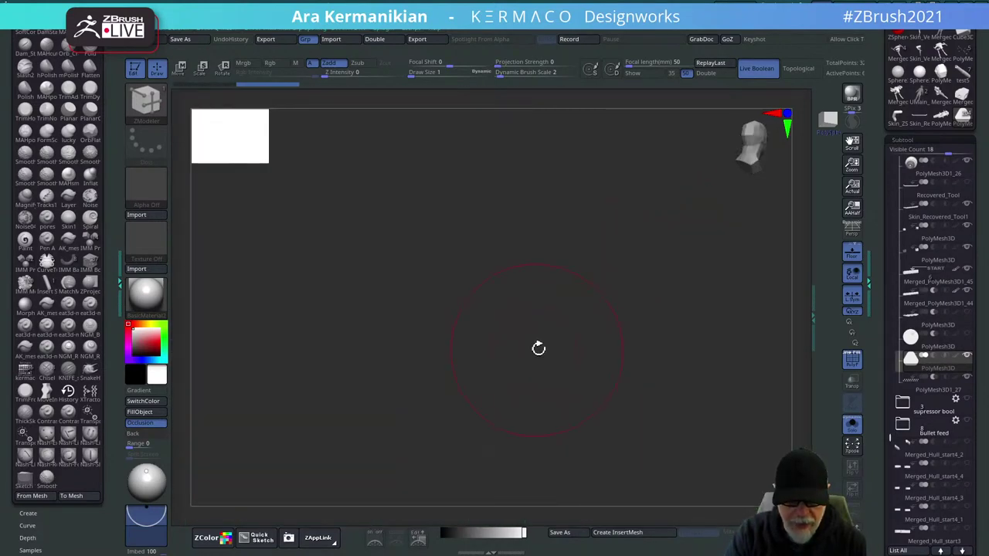
pyautogui.moveTo(539, 349); pyautogui.dragTo(541, 352)
# Isolate one flat end face of the rounded-triangle mesh and delete the hidden rest of the geometry.
pyautogui.moveTo(720, 478); pyautogui.dragTo(538, 371)
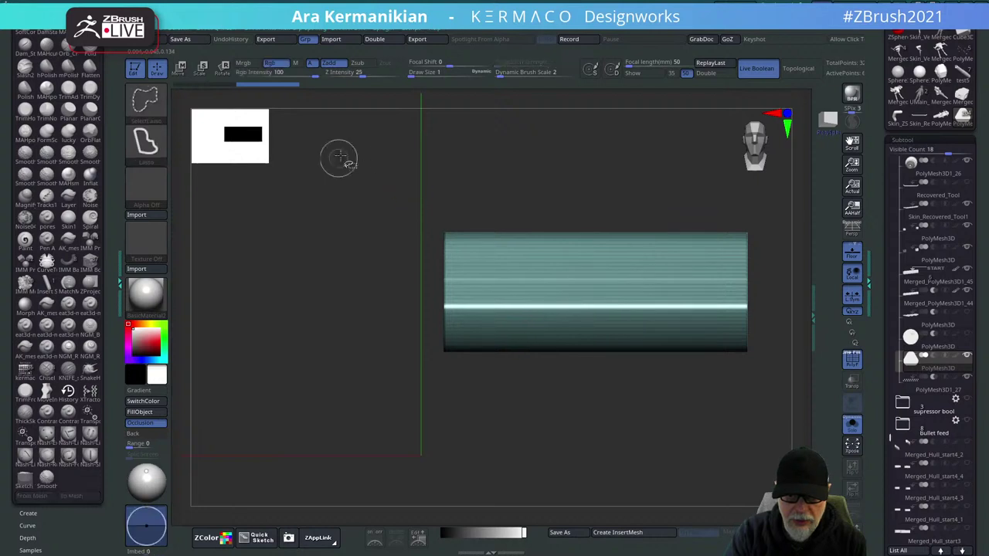
pyautogui.moveTo(372, 153)
pyautogui.keyDown('ctrl'); pyautogui.keyDown('shift'); pyautogui.mouseDown()
pyautogui.moveTo(428, 448)
pyautogui.moveTo(497, 437)
pyautogui.moveTo(501, 141)
pyautogui.mouseUp(); pyautogui.keyUp('shift'); pyautogui.keyUp('ctrl')
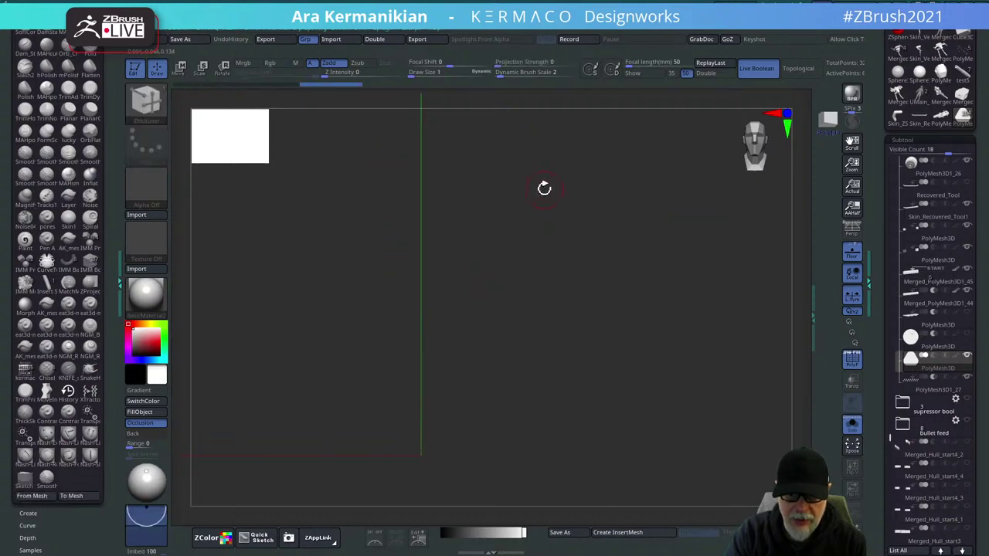
pyautogui.moveTo(546, 187); pyautogui.dragTo(589, 185)
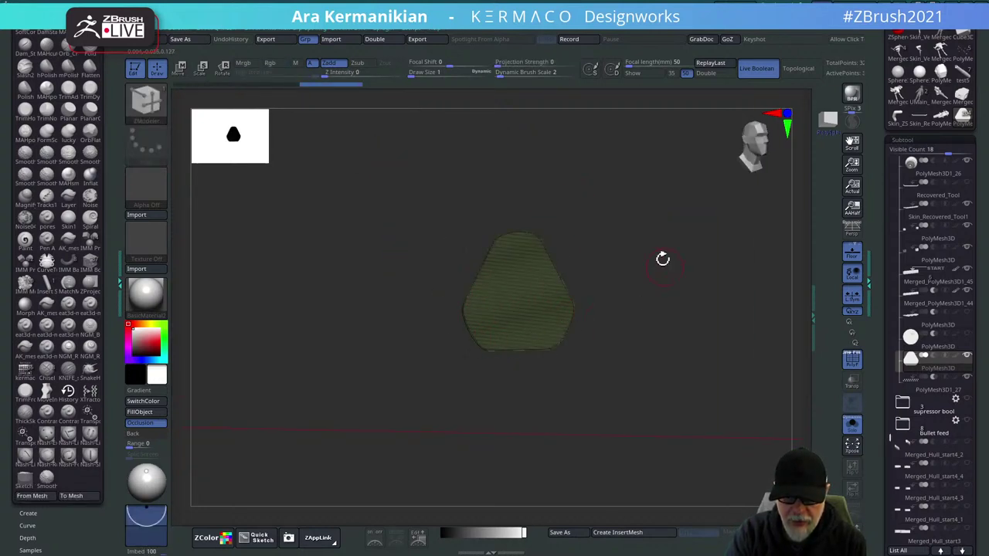
pyautogui.keyDown('alt'); pyautogui.moveTo(663, 259); pyautogui.dragTo(649, 293); pyautogui.keyUp('alt')
pyautogui.hotkey('ctrl', 'shift', 'q')
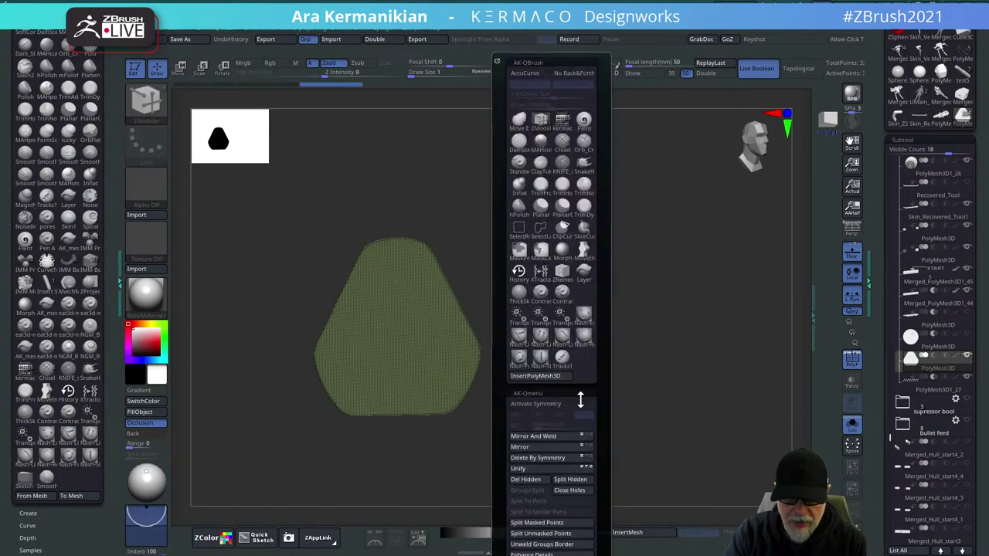
pyautogui.click(532, 481)
# Examine the polygon grid and the stepped outline of the remaining flat rounded-triangle face.
pyautogui.moveTo(682, 376); pyautogui.dragTo(735, 341)
pyautogui.keyDown('alt'); pyautogui.moveTo(715, 240); pyautogui.dragTo(787, 367); pyautogui.keyUp('alt')
pyautogui.keyDown('alt'); pyautogui.moveTo(775, 195); pyautogui.dragTo(451, 299); pyautogui.keyUp('alt')
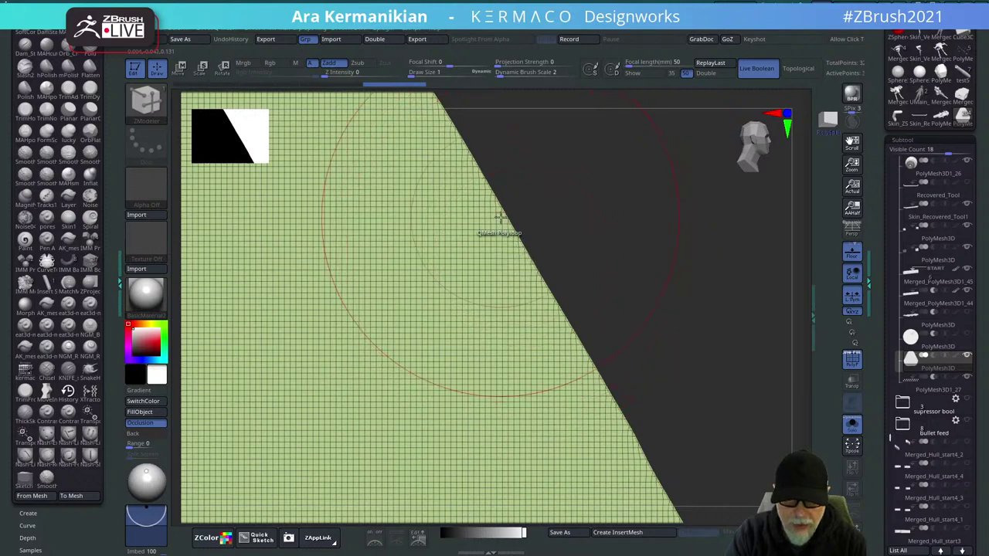
pyautogui.keyDown('alt'); pyautogui.moveTo(737, 307); pyautogui.dragTo(595, 286); pyautogui.keyUp('alt')
pyautogui.keyDown('alt'); pyautogui.moveTo(516, 384); pyautogui.dragTo(688, 247); pyautogui.keyUp('alt')
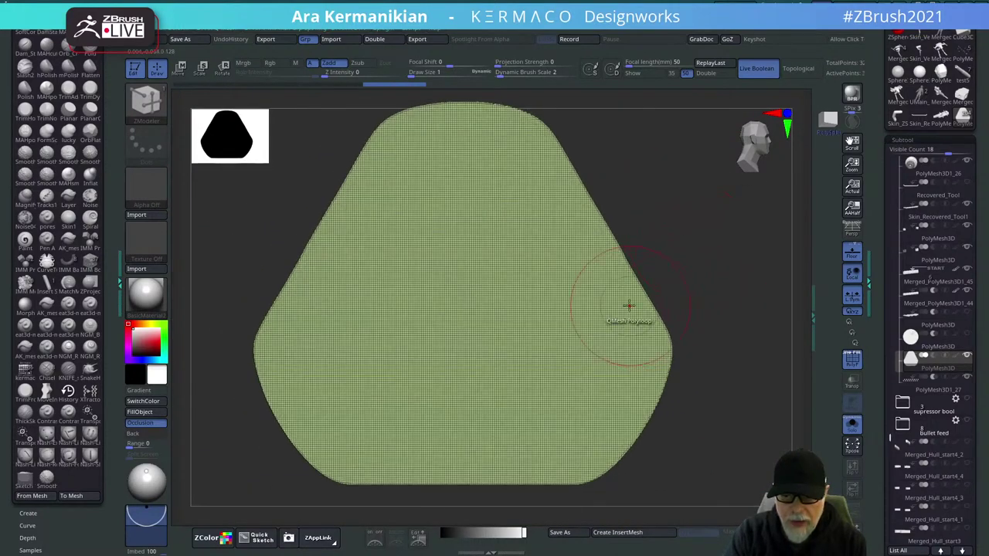
pyautogui.moveTo(680, 289)
pyautogui.mouseDown()
pyautogui.moveTo(691, 275)
pyautogui.moveTo(670, 291)
pyautogui.mouseUp()
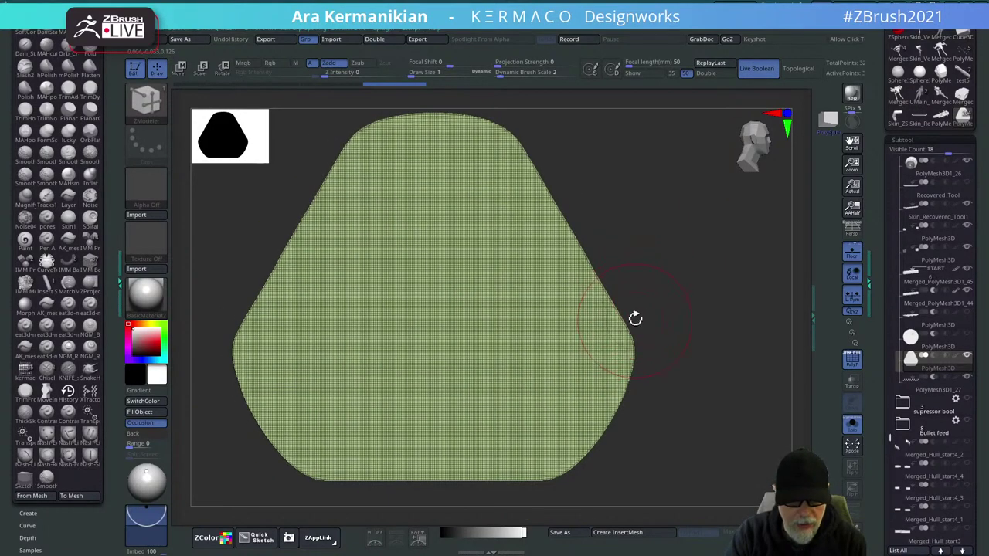
pyautogui.press('s')
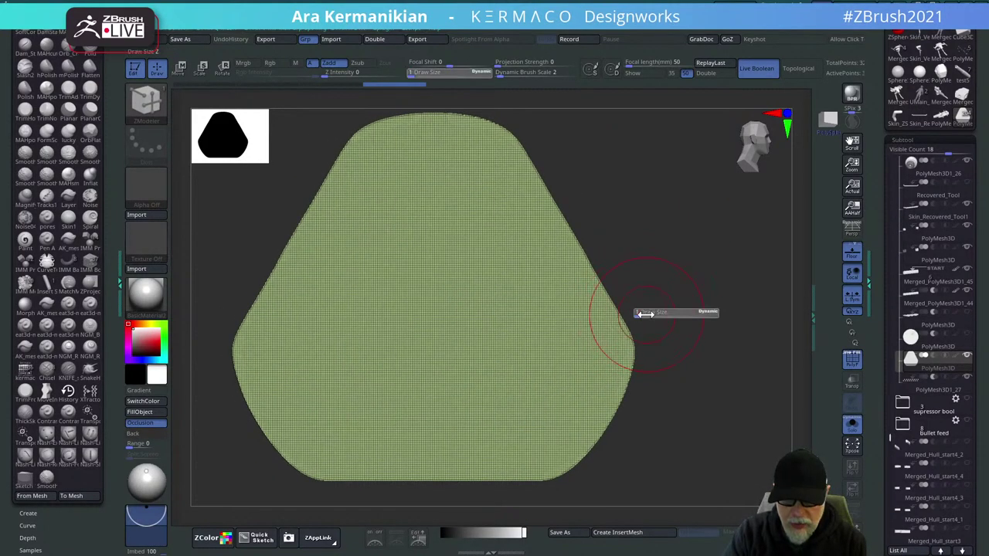
pyautogui.moveTo(647, 314); pyautogui.dragTo(633, 316)
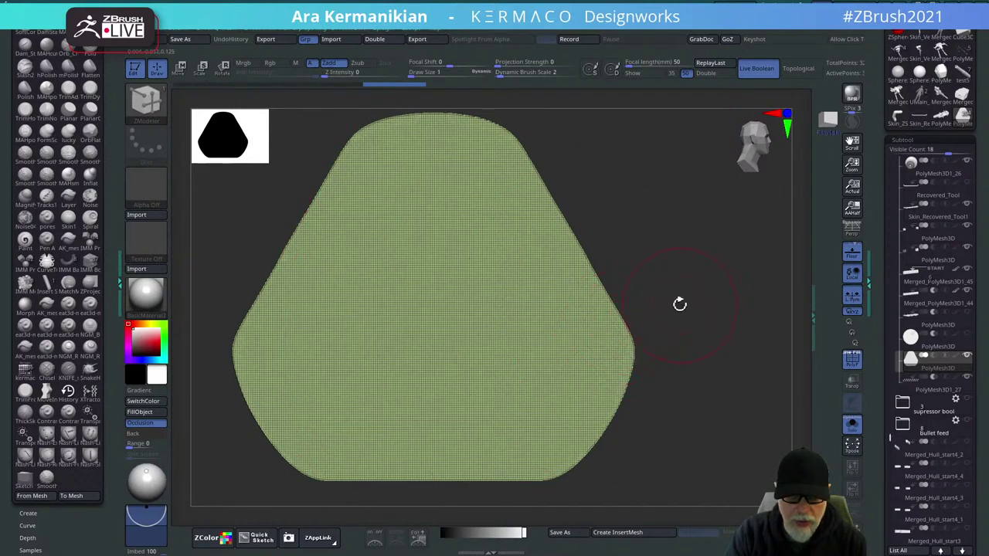
pyautogui.press('space')
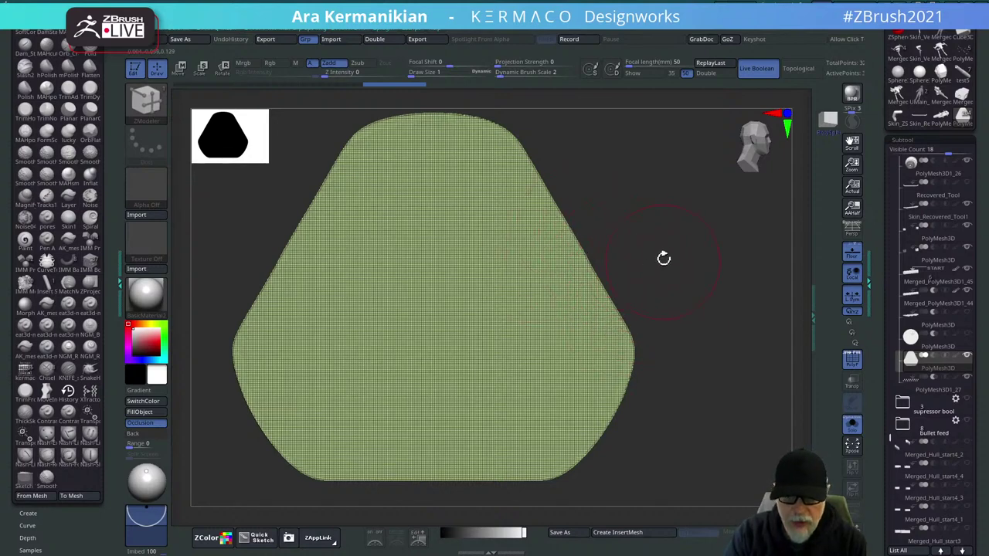
# Set the ZModeler edge action to Extrude with the Mesh Border target on the flat face's slanted edge.
pyautogui.keyDown('alt'); pyautogui.moveTo(663, 258); pyautogui.dragTo(493, 385); pyautogui.keyUp('alt')
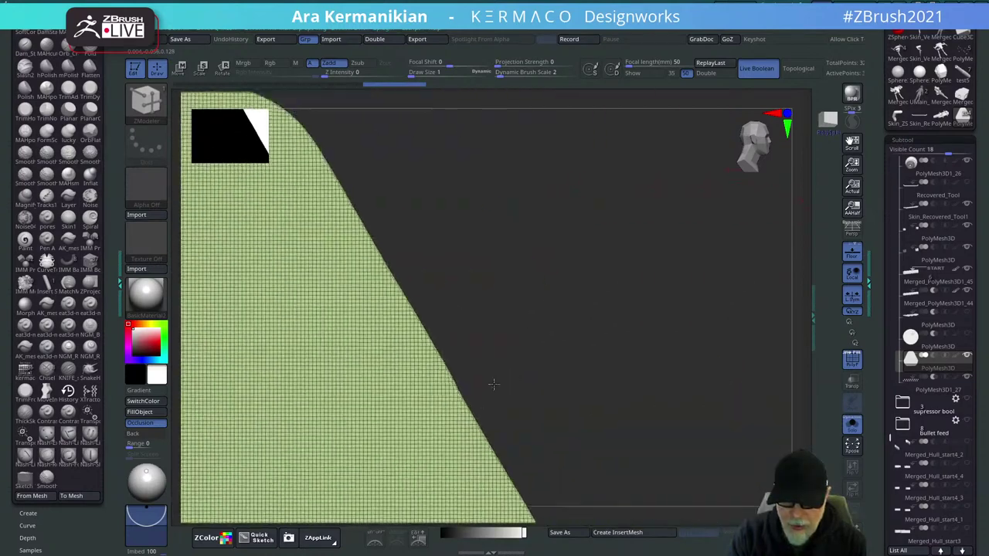
pyautogui.moveTo(551, 364)
pyautogui.keyDown('shift'); pyautogui.mouseDown()
pyautogui.moveTo(571, 369)
pyautogui.moveTo(534, 371)
pyautogui.moveTo(560, 368)
pyautogui.mouseUp(); pyautogui.keyUp('shift')
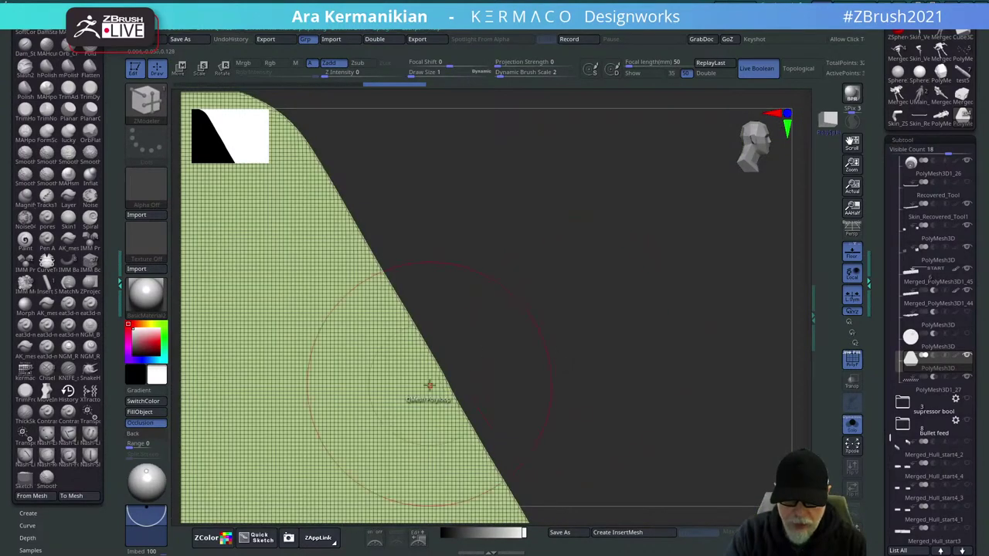
pyautogui.moveTo(574, 323)
pyautogui.keyDown('alt'); pyautogui.mouseDown()
pyautogui.moveTo(528, 373)
pyautogui.moveTo(556, 380)
pyautogui.moveTo(605, 357)
pyautogui.mouseUp(); pyautogui.keyUp('alt')
pyautogui.press('s')
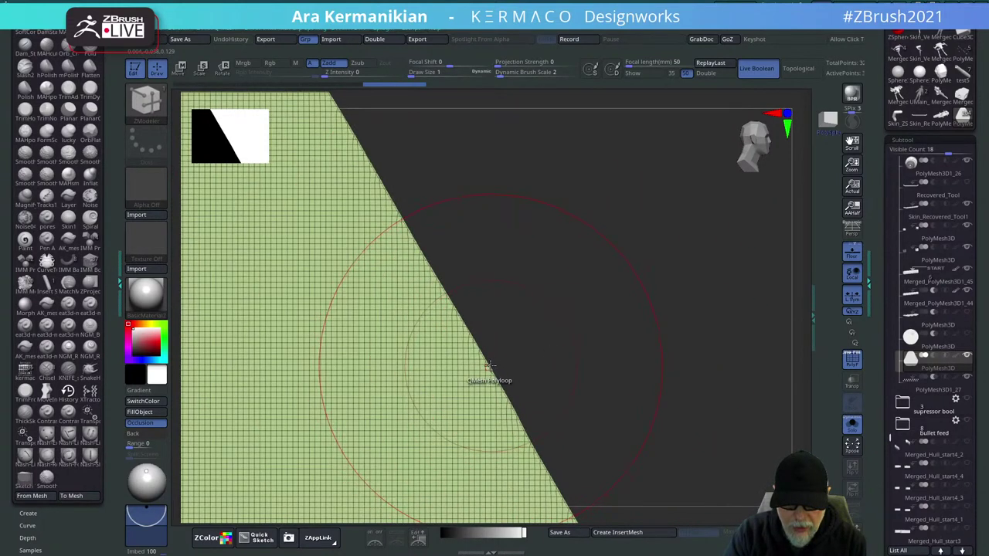
pyautogui.press('space')
pyautogui.click(373, 340)
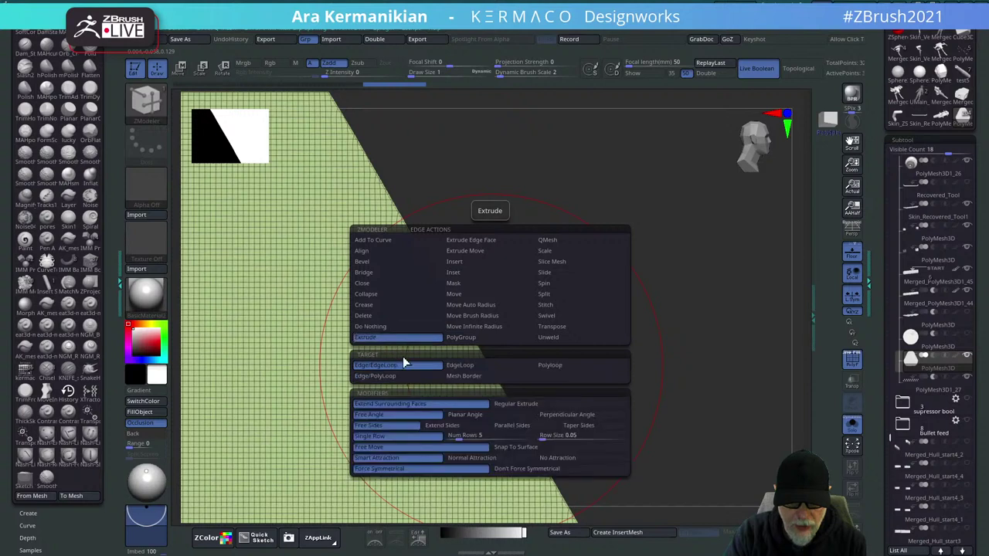
pyautogui.click(476, 376)
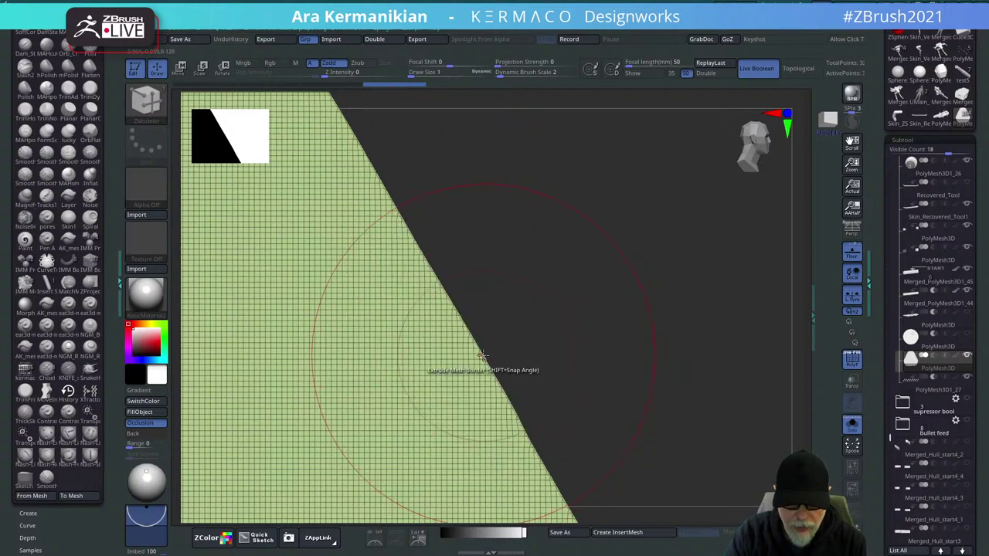
pyautogui.click(483, 355)
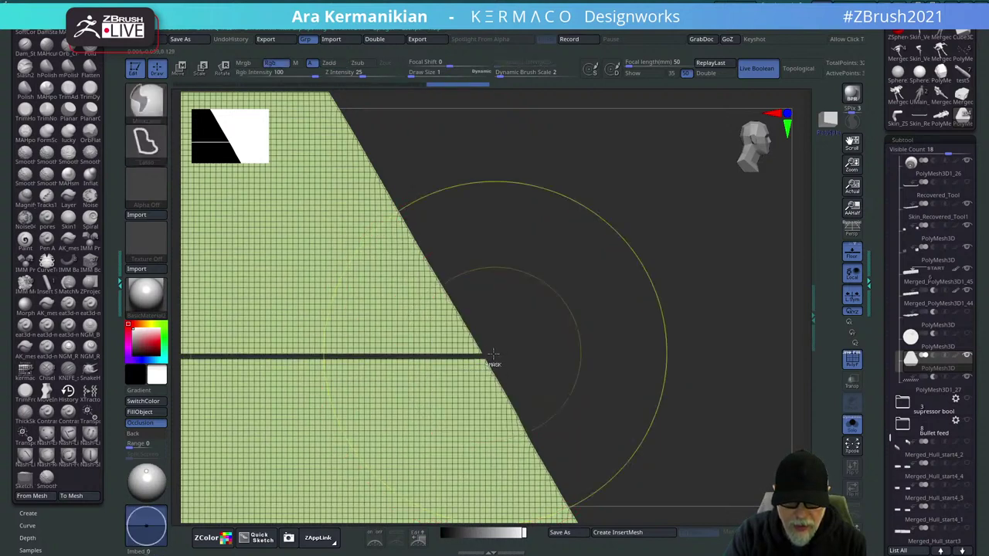
pyautogui.hotkey('ctrl', 'z')
pyautogui.hotkey('ctrl', 'z')
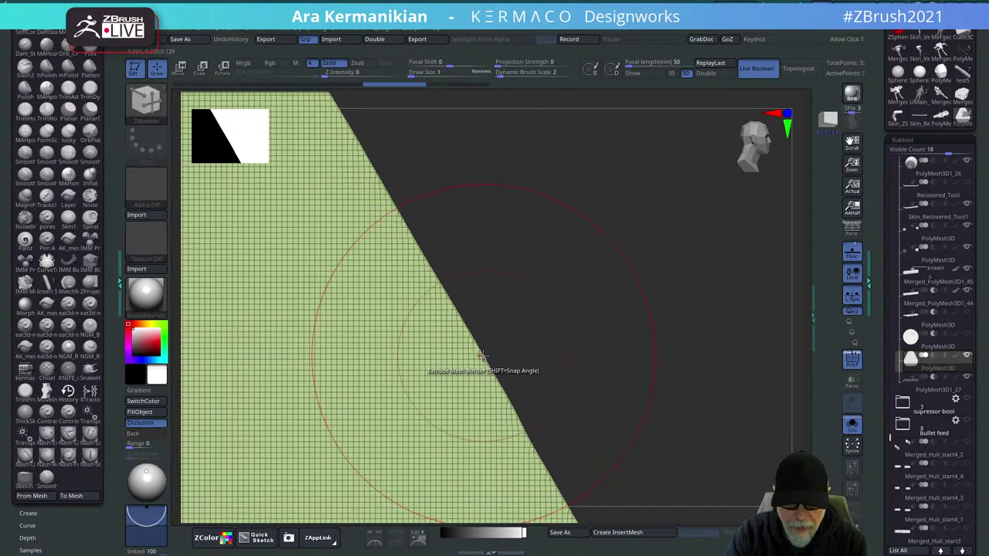
pyautogui.moveTo(484, 356); pyautogui.dragTo(499, 350)
pyautogui.hotkey('ctrl', 'z')
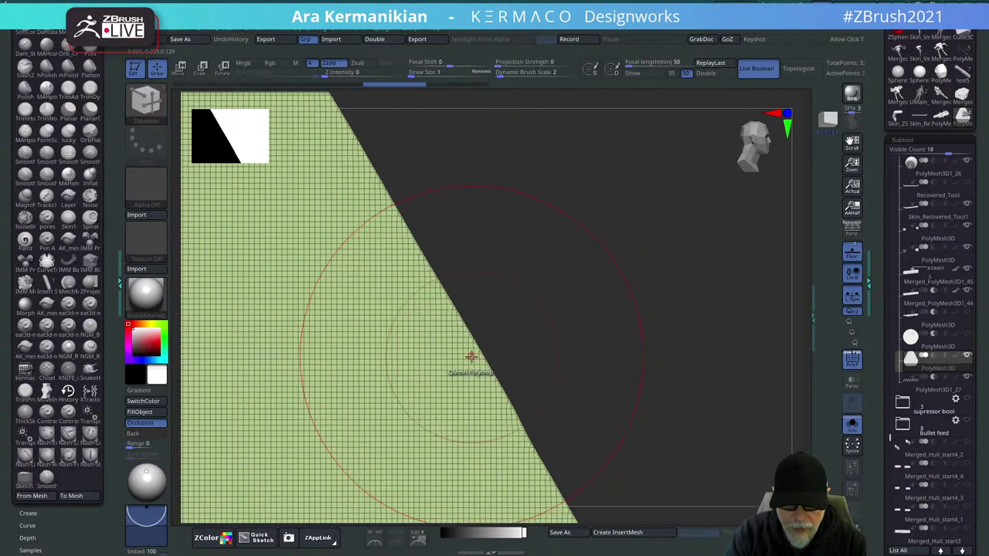
# Try to extrude the flat face's mesh border outward into a narrow rim, and undo the extrusion.
pyautogui.press('space')
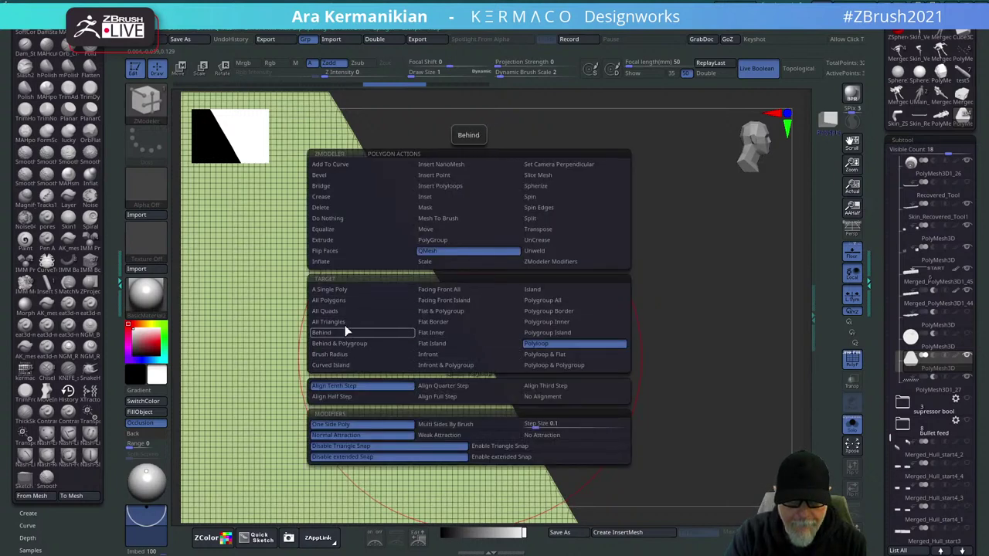
pyautogui.click(424, 261)
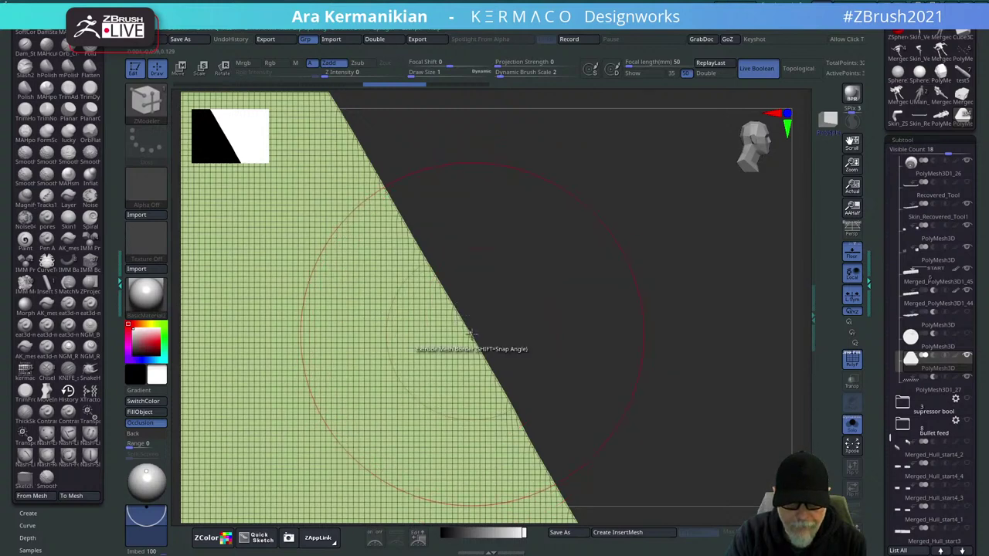
pyautogui.moveTo(488, 330); pyautogui.dragTo(489, 329)
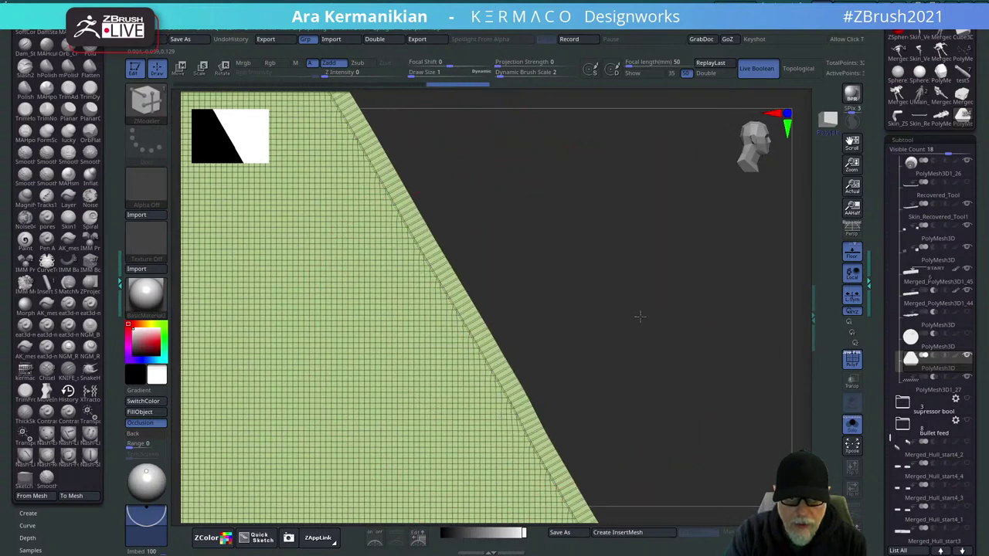
pyautogui.keyDown('alt'); pyautogui.moveTo(641, 316); pyautogui.dragTo(477, 286); pyautogui.keyUp('alt')
pyautogui.keyDown('alt'); pyautogui.moveTo(539, 282); pyautogui.dragTo(618, 137); pyautogui.keyUp('alt')
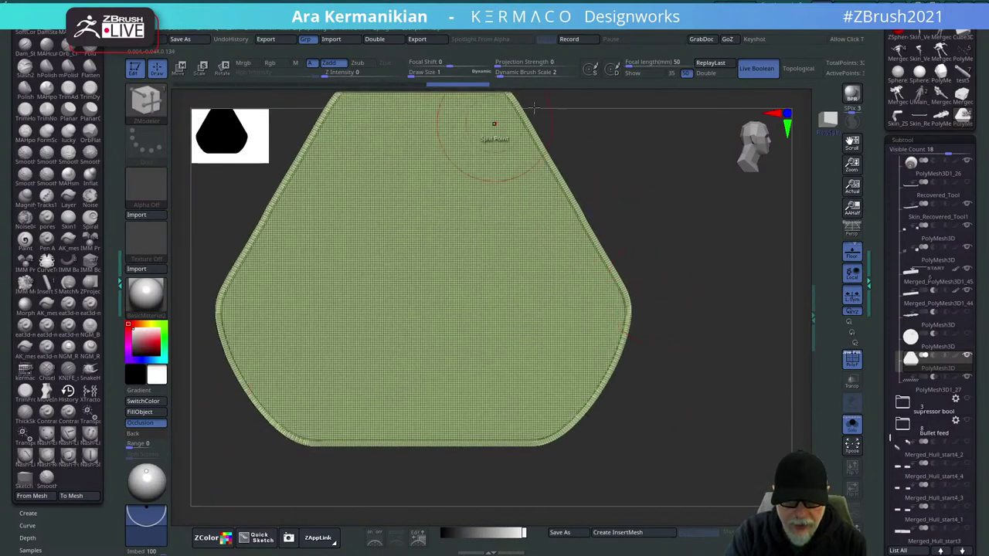
pyautogui.keyDown('alt'); pyautogui.moveTo(741, 194); pyautogui.dragTo(581, 278); pyautogui.keyUp('alt')
pyautogui.hotkey('ctrl', 'z')
# Activate symmetry and try to ZRemesh the flat rounded-triangle face.
pyautogui.keyDown('alt'); pyautogui.moveTo(742, 241); pyautogui.dragTo(683, 266); pyautogui.keyUp('alt')
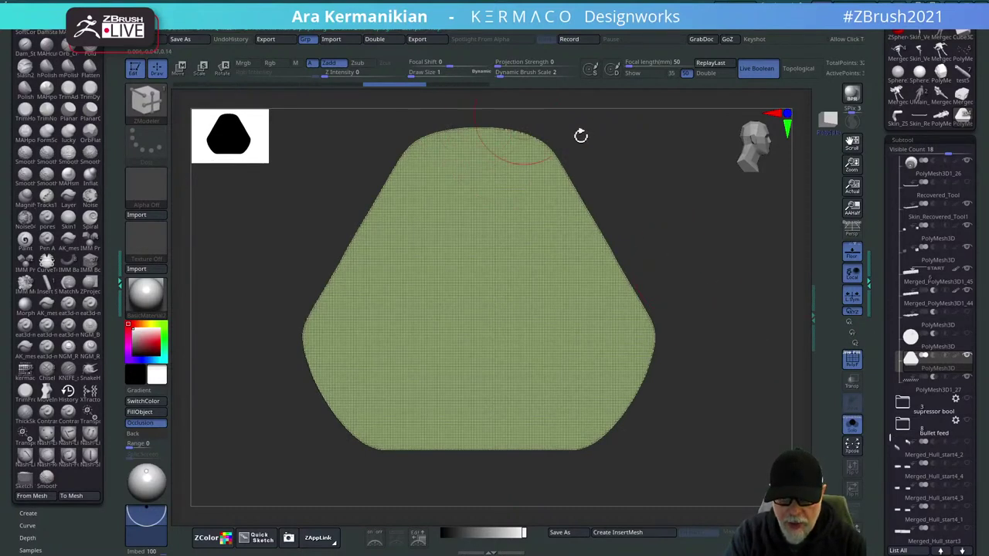
pyautogui.moveTo(879, 431); pyautogui.dragTo(888, 311)
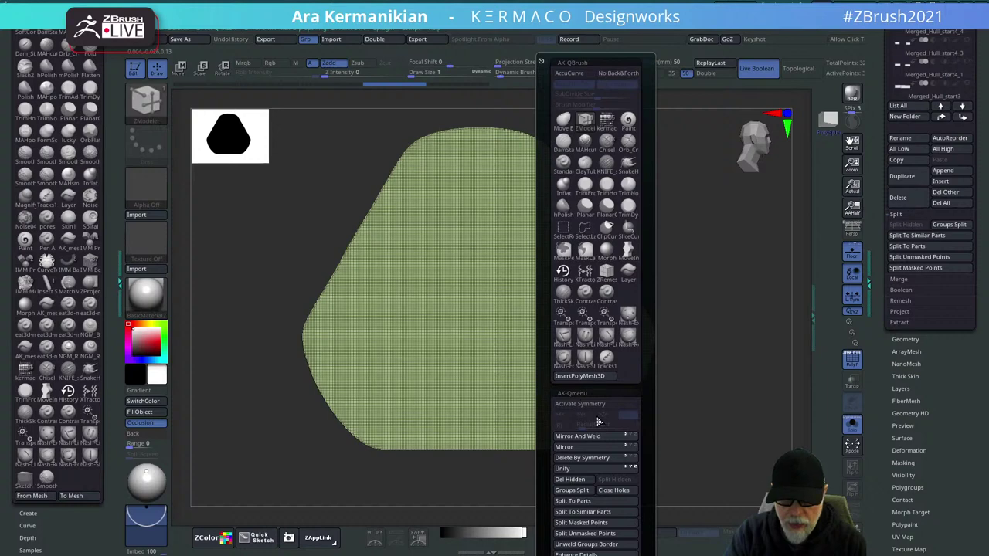
pyautogui.click(594, 403)
pyautogui.click(565, 415)
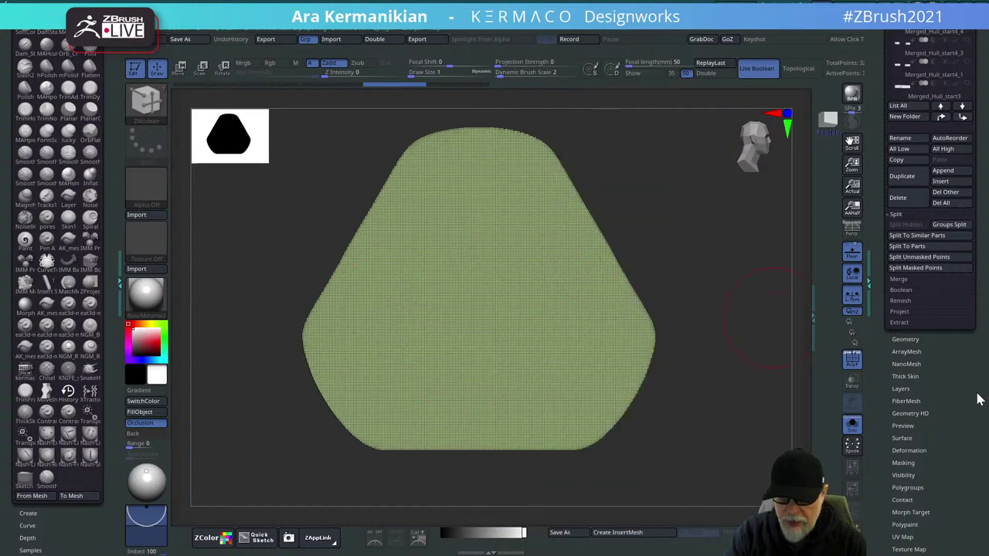
pyautogui.click(910, 342)
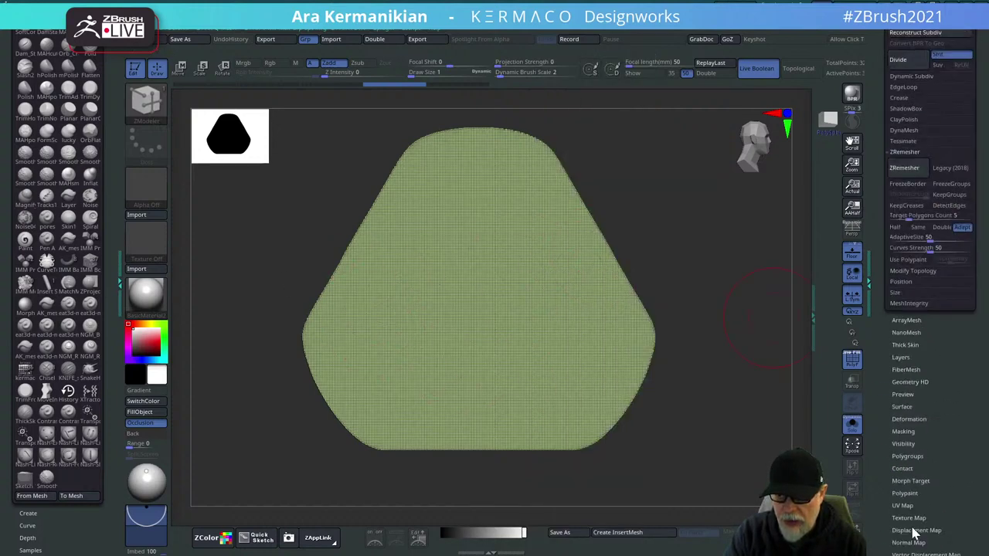
pyautogui.click(909, 217)
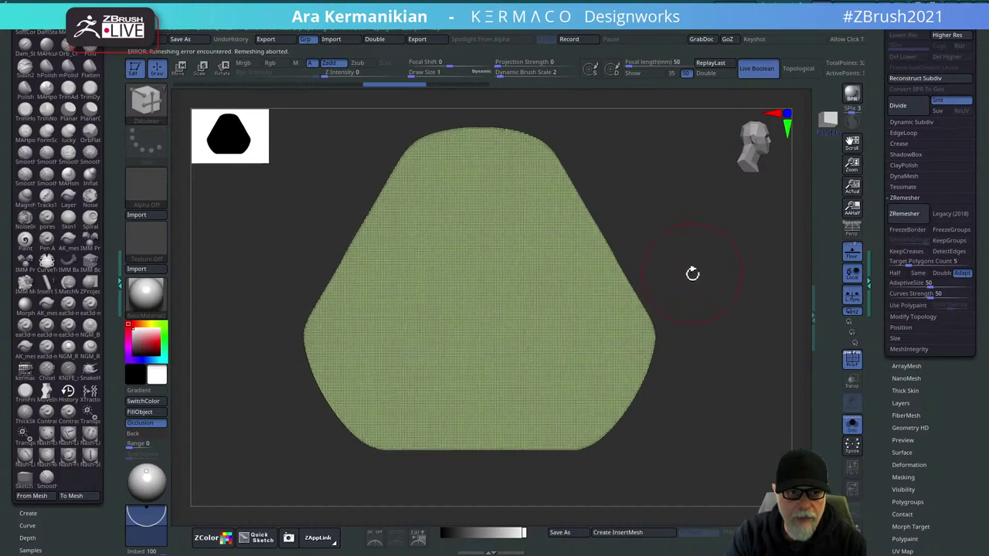
# Step back through the recent mesh changes and try to ZRemesh the flat face with the Half option enabled.
pyautogui.moveTo(693, 273)
pyautogui.mouseDown()
pyautogui.moveTo(711, 267)
pyautogui.moveTo(732, 280)
pyautogui.moveTo(719, 293)
pyautogui.moveTo(706, 291)
pyautogui.moveTo(733, 286)
pyautogui.mouseUp()
pyautogui.hotkey('ctrl', 'z')
pyautogui.hotkey('ctrl', 'z')
pyautogui.hotkey('ctrl', 'shift', 'z')
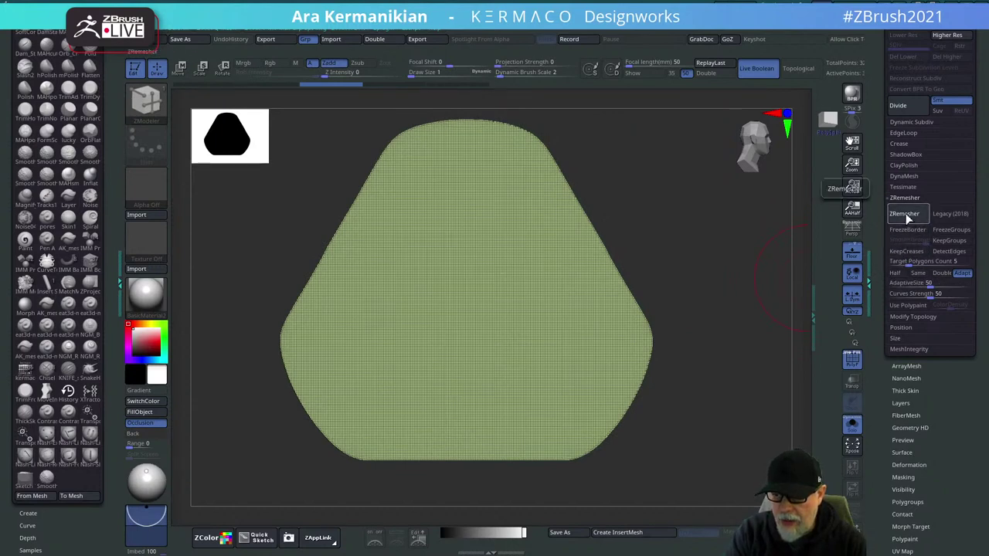
pyautogui.click(895, 273)
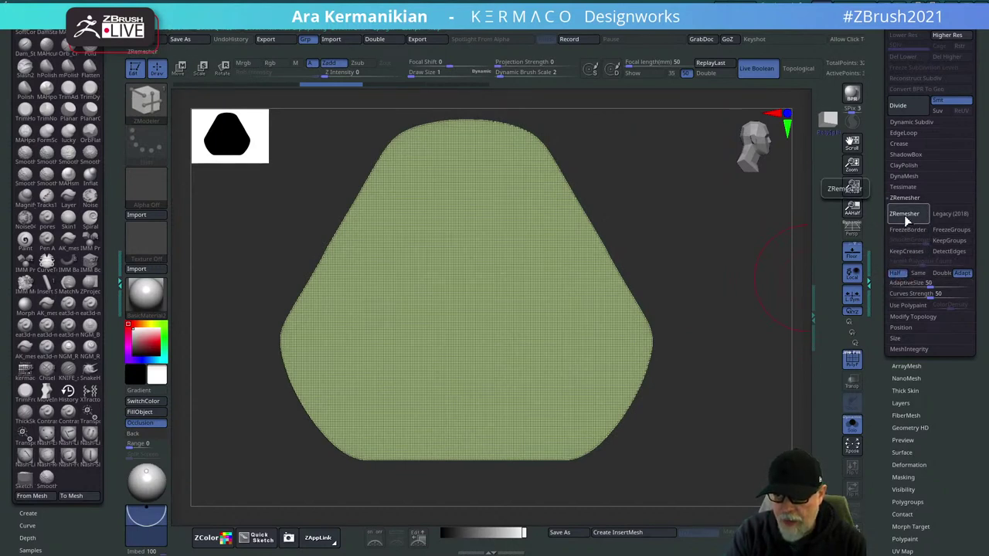
pyautogui.click(905, 217)
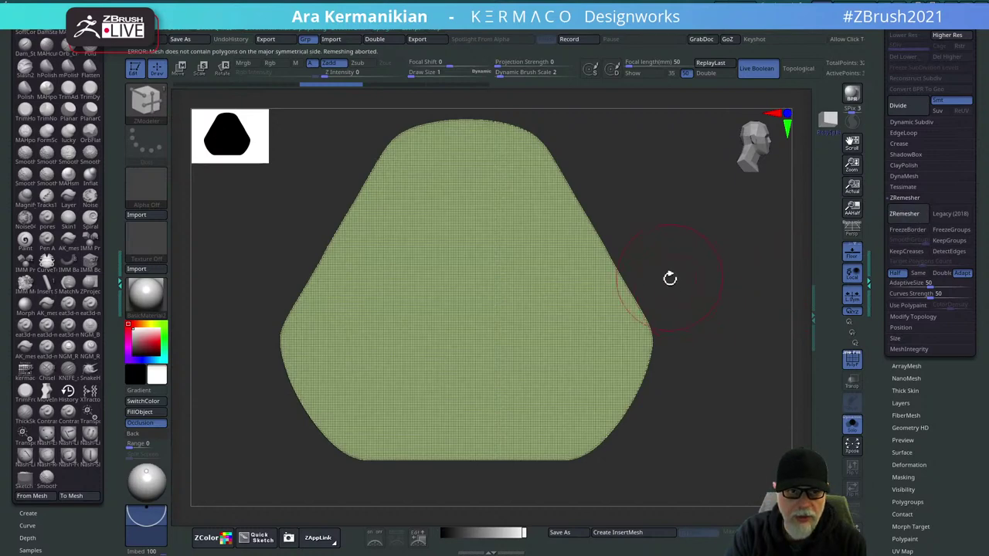
pyautogui.moveTo(669, 278)
pyautogui.mouseDown()
pyautogui.moveTo(723, 258)
pyautogui.moveTo(712, 277)
pyautogui.moveTo(711, 255)
pyautogui.mouseUp()
pyautogui.hotkey('ctrl', 'q')
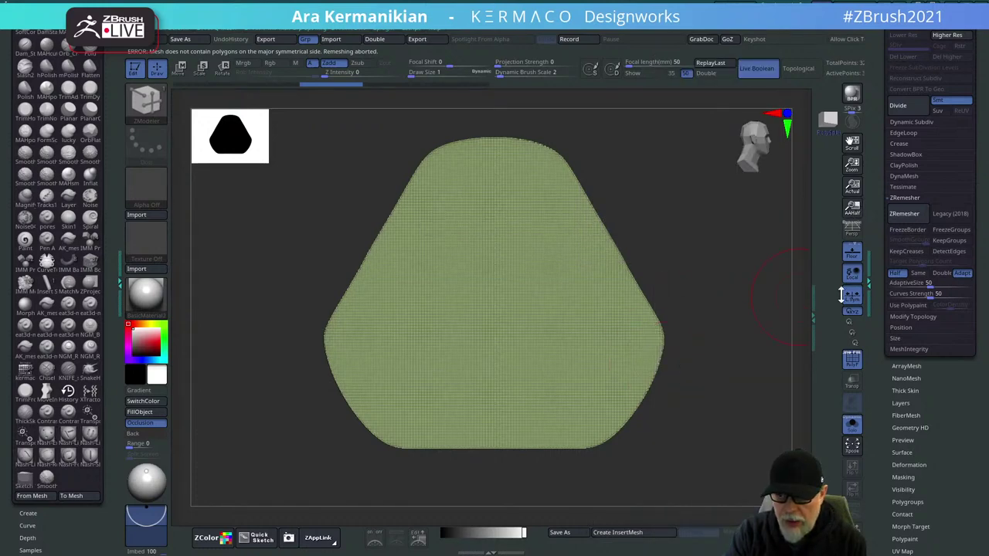
# Send the flat rounded-triangle face to the world origin with the gizmo and frame it.
pyautogui.moveTo(745, 269)
pyautogui.keyDown('alt'); pyautogui.mouseDown()
pyautogui.moveTo(462, 256)
pyautogui.moveTo(718, 310)
pyautogui.mouseUp(); pyautogui.keyUp('alt')
pyautogui.press('w')
pyautogui.moveTo(652, 311)
pyautogui.keyDown('alt'); pyautogui.mouseDown()
pyautogui.moveTo(719, 309)
pyautogui.moveTo(783, 335)
pyautogui.mouseUp(); pyautogui.keyUp('alt')
pyautogui.keyDown('alt'); pyautogui.moveTo(763, 301); pyautogui.dragTo(718, 276); pyautogui.keyUp('alt')
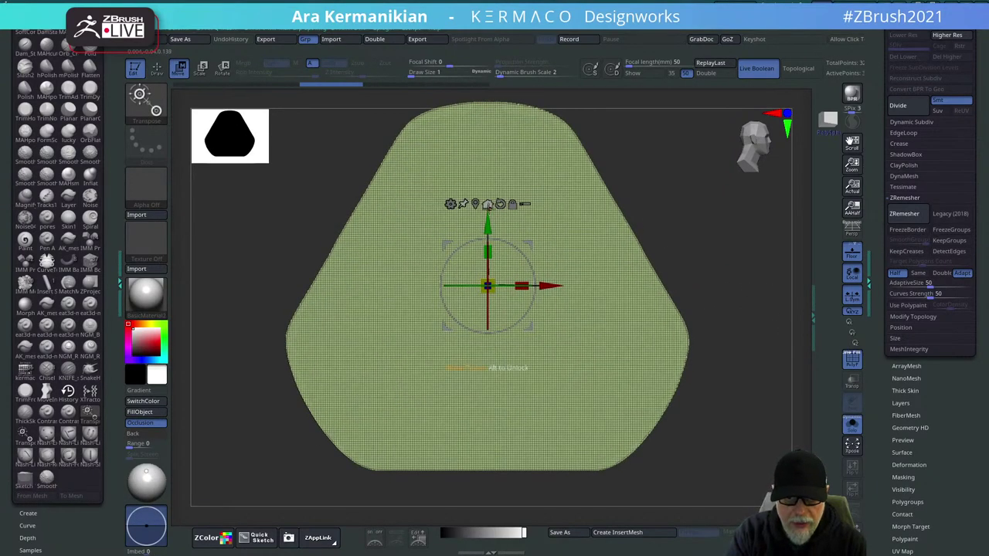
pyautogui.click(488, 205)
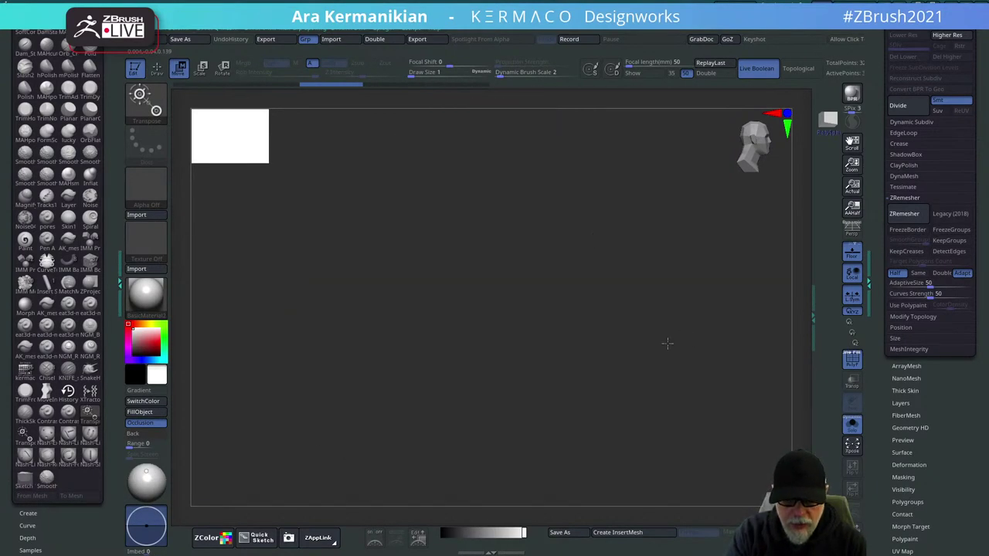
pyautogui.press('f')
pyautogui.keyDown('alt'); pyautogui.moveTo(633, 353); pyautogui.dragTo(684, 418); pyautogui.keyUp('alt')
# Activate symmetry for the relocated face and try to ZRemesh it with the Half option.
pyautogui.rightClick(633, 412)
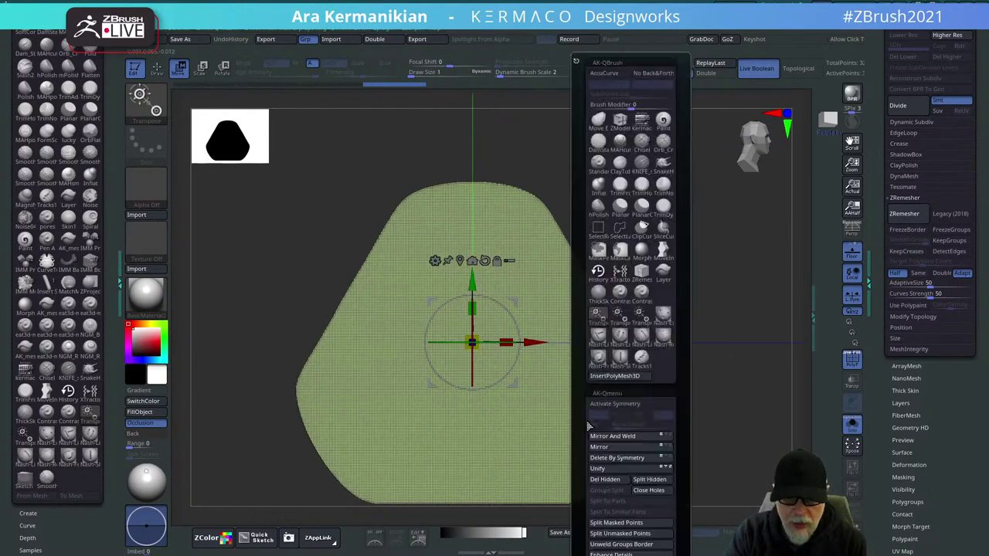
pyautogui.click(622, 405)
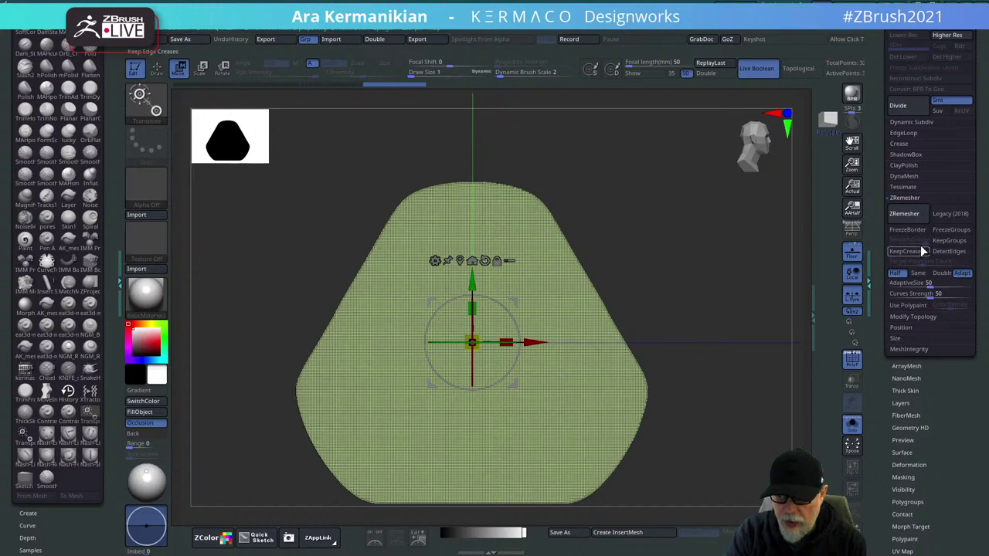
pyautogui.click(904, 214)
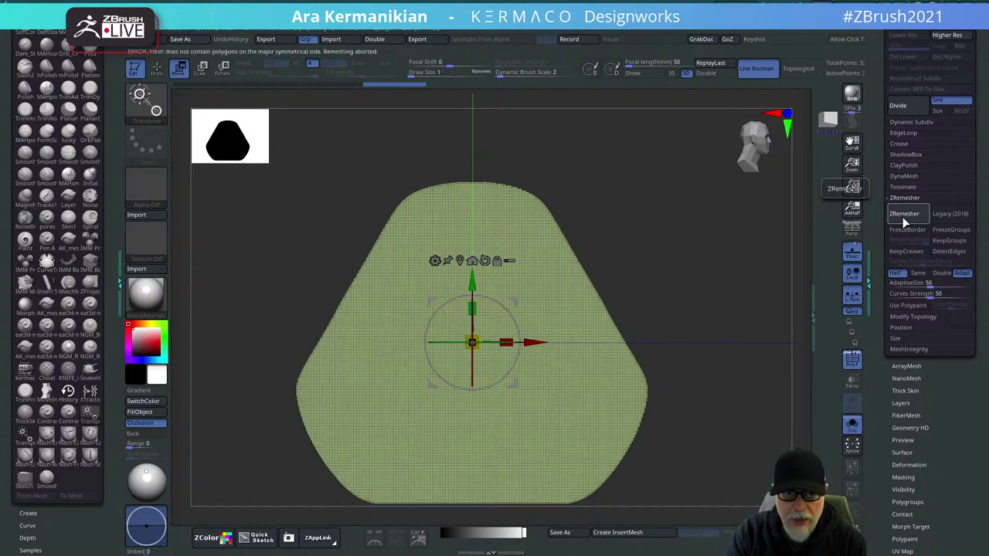
pyautogui.hotkey('ctrl', 'q')
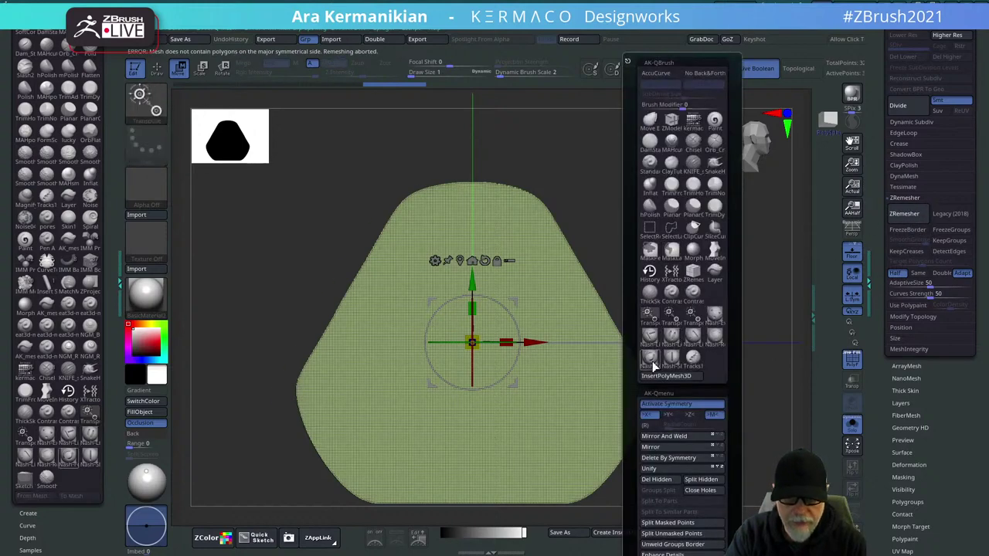
pyautogui.click(909, 214)
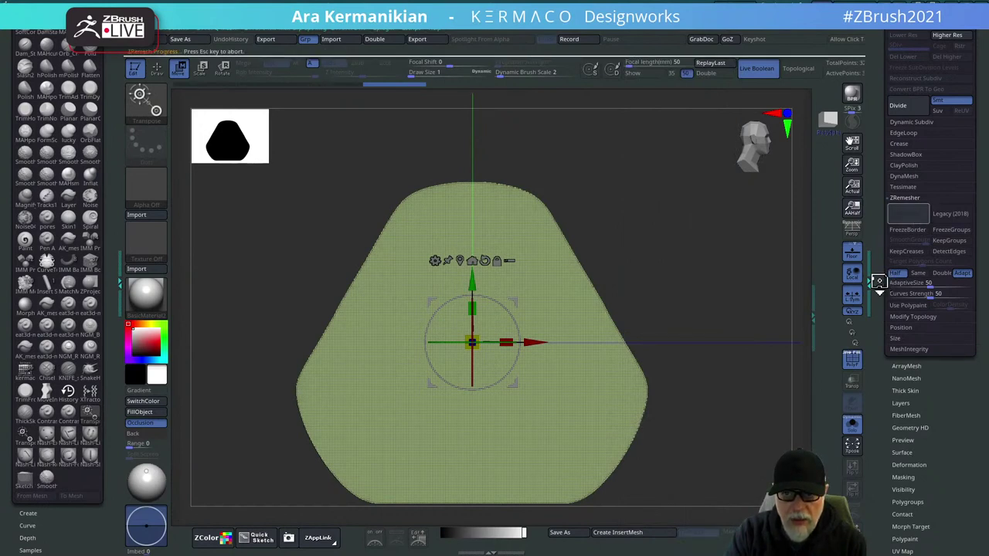
# Isolate the flat end cap from the extruded body and delete the hidden geometry.
pyautogui.moveTo(527, 240); pyautogui.dragTo(635, 270, button='right')
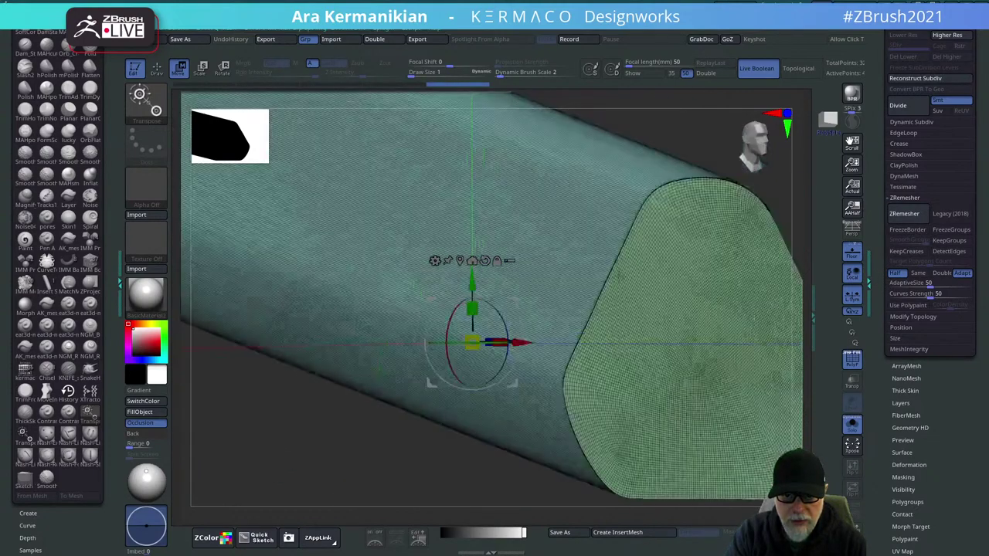
pyautogui.keyDown('ctrl'); pyautogui.moveTo(391, 455); pyautogui.dragTo(445, 403, button='right'); pyautogui.keyUp('ctrl')
pyautogui.keyDown('ctrl'); pyautogui.keyDown('shift'); pyautogui.click(544, 353); pyautogui.keyUp('shift'); pyautogui.keyUp('ctrl')
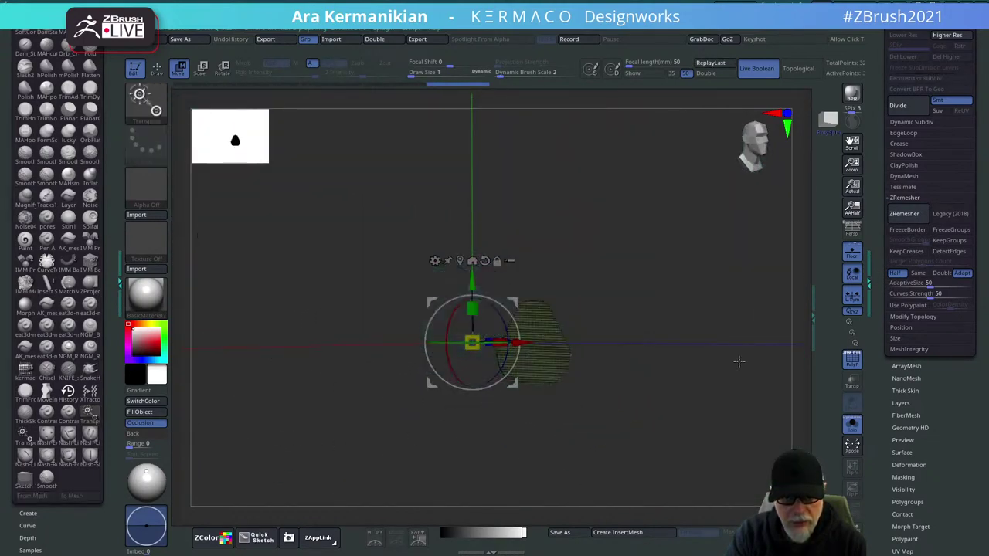
pyautogui.keyDown('shift'); pyautogui.moveTo(717, 340); pyautogui.dragTo(705, 313, button='right'); pyautogui.keyUp('shift')
pyautogui.moveTo(704, 312); pyautogui.dragTo(685, 301)
pyautogui.moveTo(683, 385); pyautogui.dragTo(740, 365)
pyautogui.press('f')
pyautogui.keyDown('alt'); pyautogui.moveTo(506, 376); pyautogui.dragTo(656, 395); pyautogui.keyUp('alt')
pyautogui.press('space')
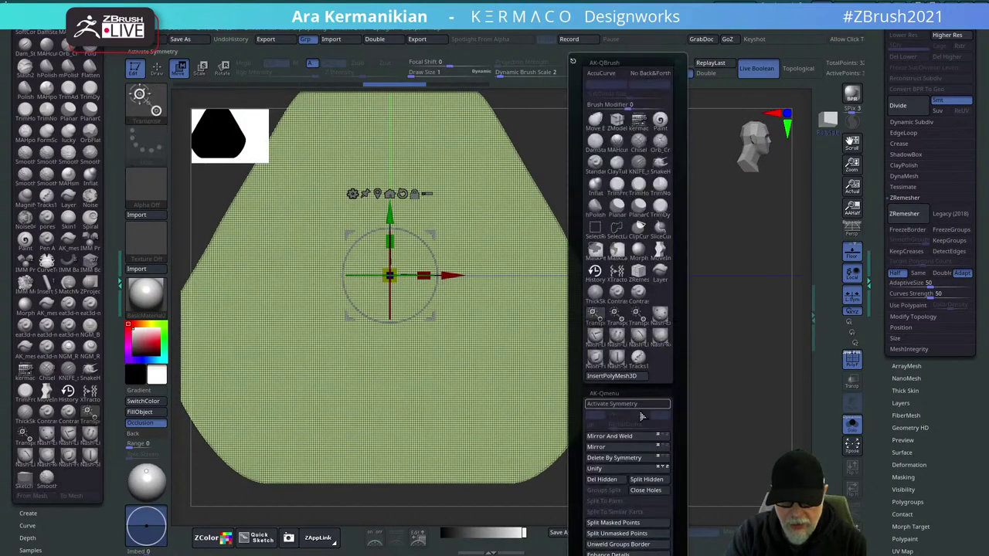
pyautogui.click(632, 484)
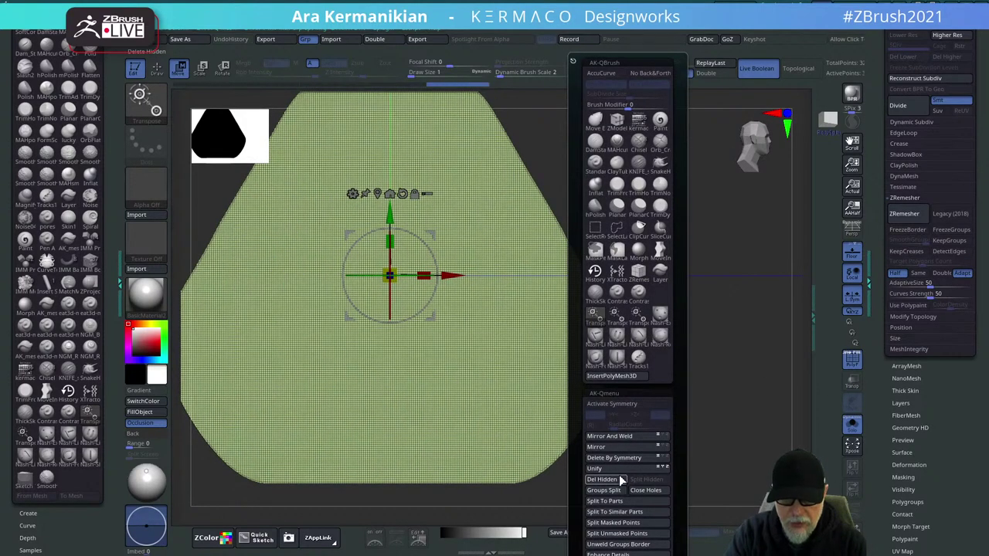
pyautogui.press('f')
pyautogui.press('f')
# Reactivate symmetry and try to ZRemesh the trimmed end cap with the Half option.
pyautogui.press('space')
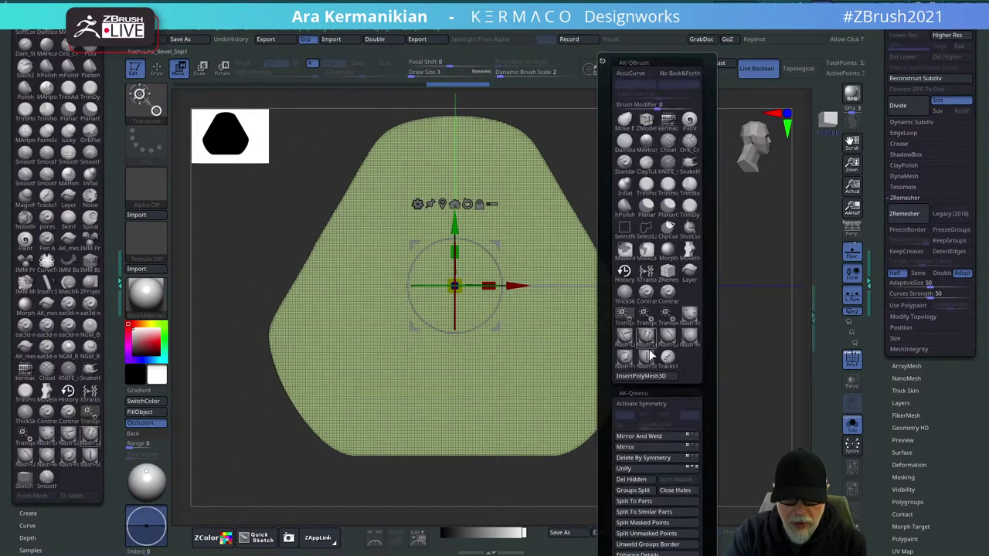
pyautogui.keyDown('alt'); pyautogui.moveTo(717, 344); pyautogui.dragTo(801, 318); pyautogui.keyUp('alt')
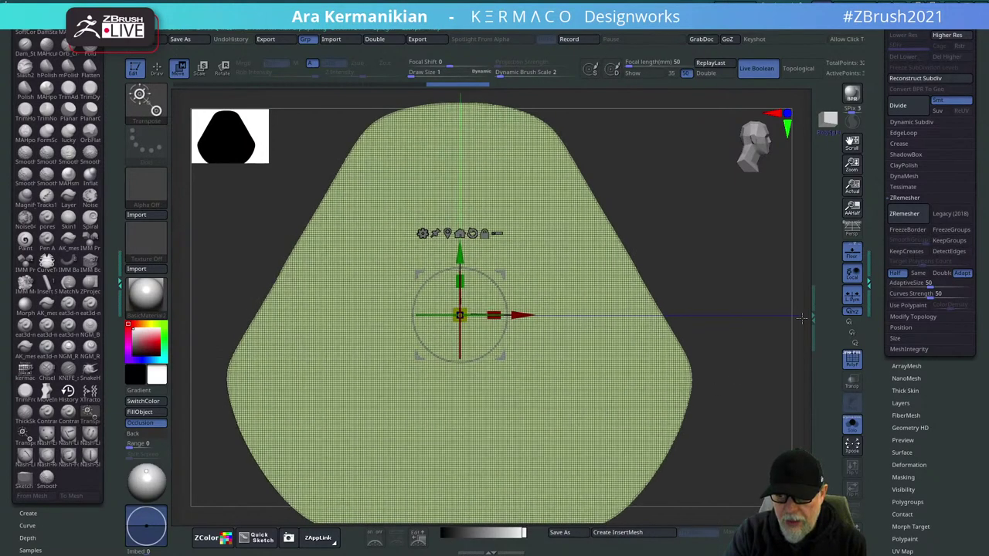
pyautogui.click(900, 216)
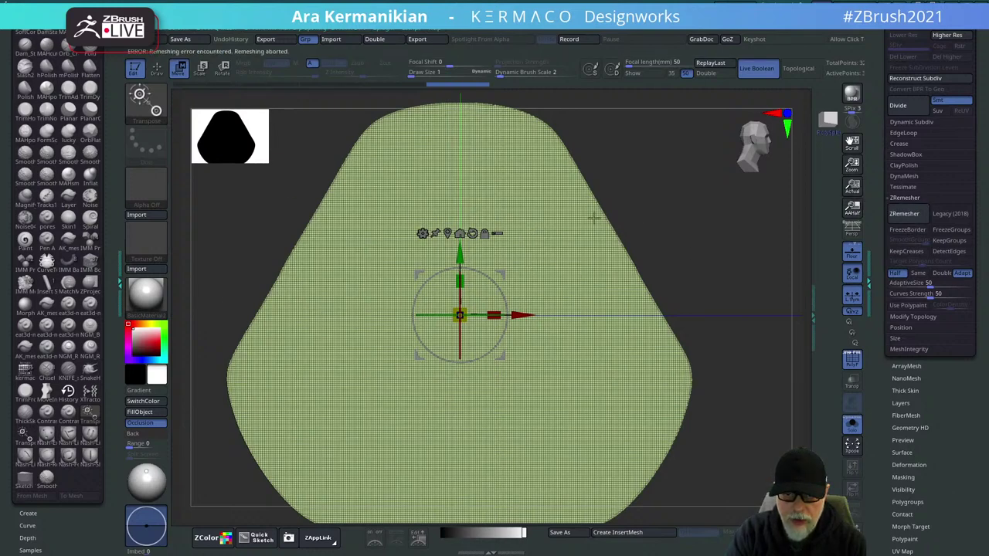
# Try ZRemeshing the end cap with symmetry turned off, and undo the remesh.
pyautogui.keyDown('alt'); pyautogui.moveTo(693, 257); pyautogui.dragTo(686, 237); pyautogui.keyUp('alt')
pyautogui.hotkey('ctrl', 'shift', 'q')
pyautogui.click(678, 407)
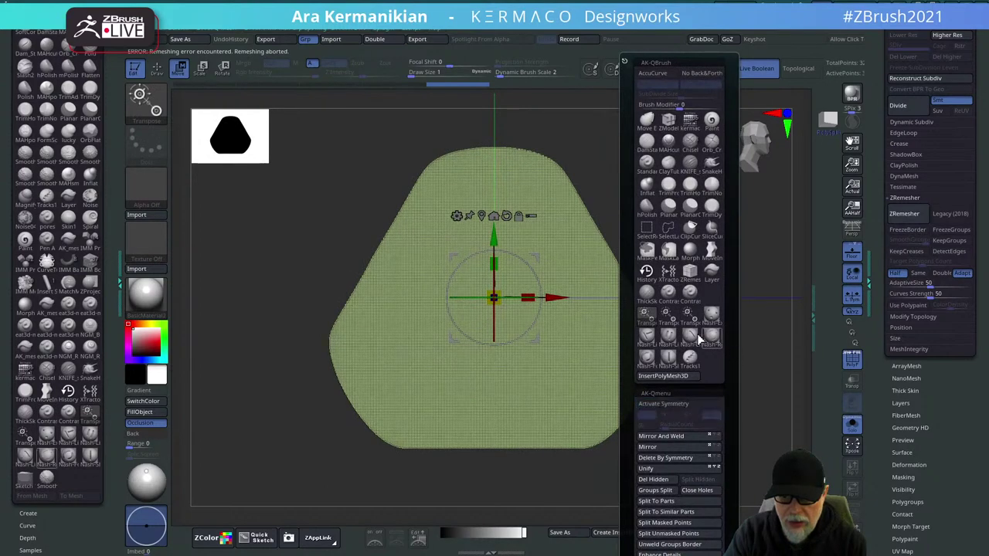
pyautogui.press('space')
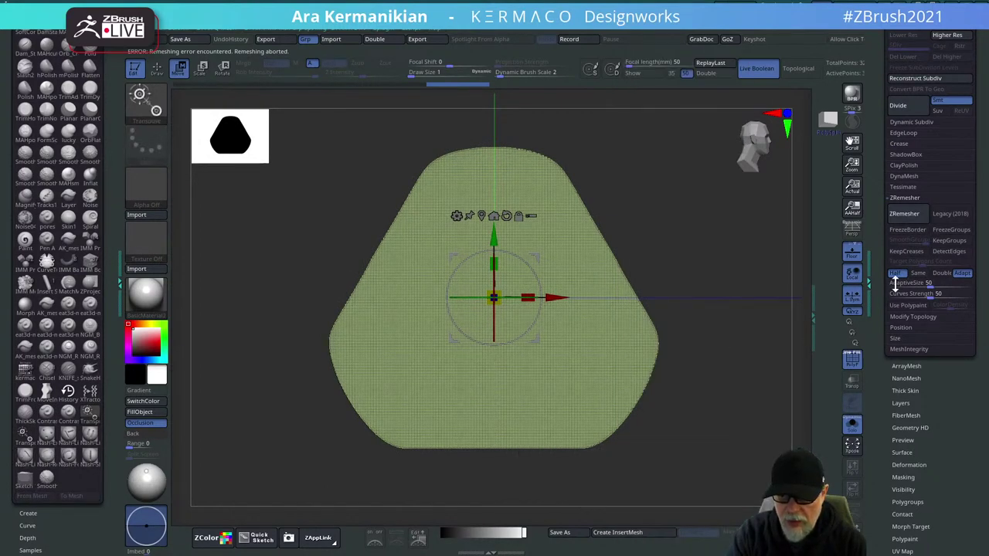
pyautogui.click(903, 214)
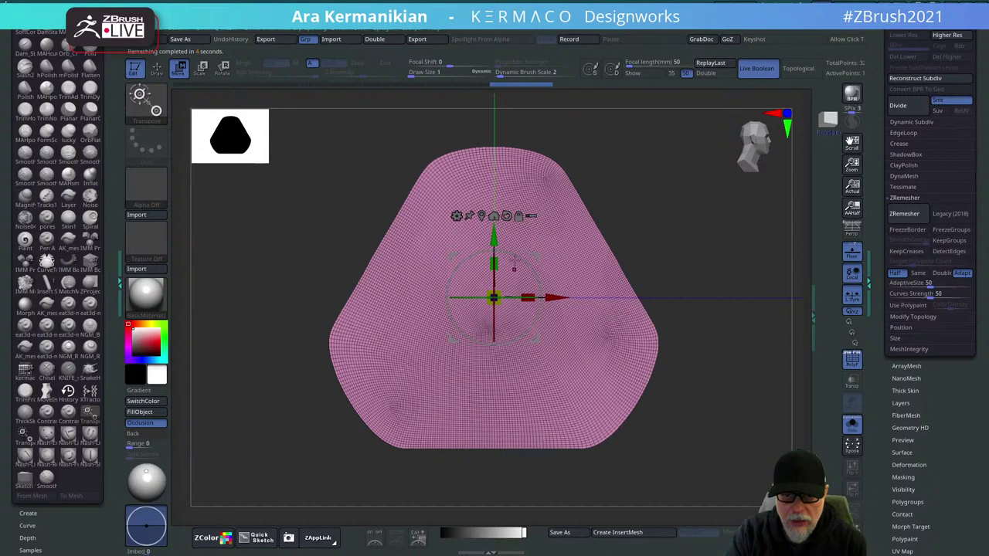
pyautogui.keyDown('alt'); pyautogui.moveTo(670, 224); pyautogui.dragTo(662, 243); pyautogui.keyUp('alt')
pyautogui.hotkey('ctrl', 'z')
pyautogui.hotkey('ctrl', 'z')
pyautogui.hotkey('ctrl', 'z')
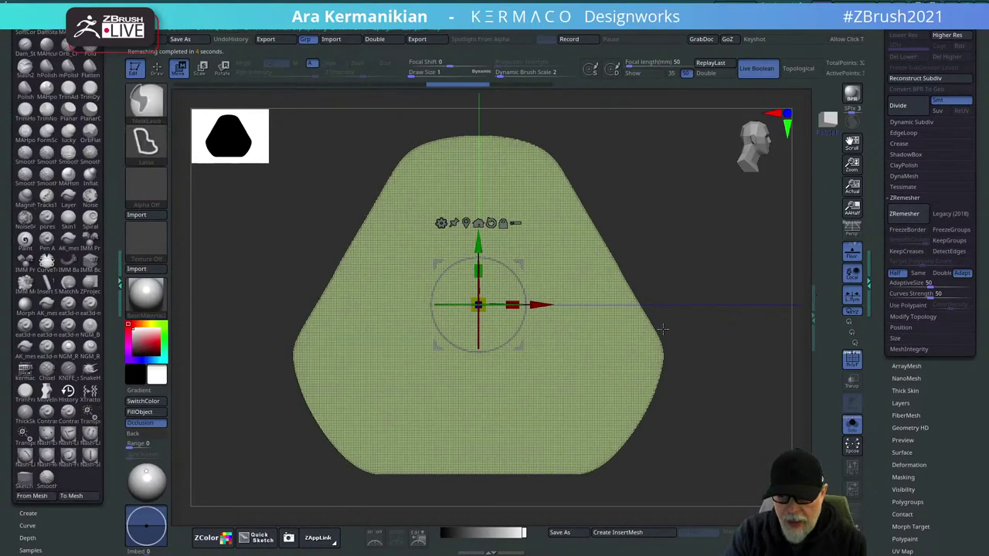
# Try to ZRemesh the face with symmetry, both without and with Local Symmetry enabled.
pyautogui.hotkey('ctrl', 'q')
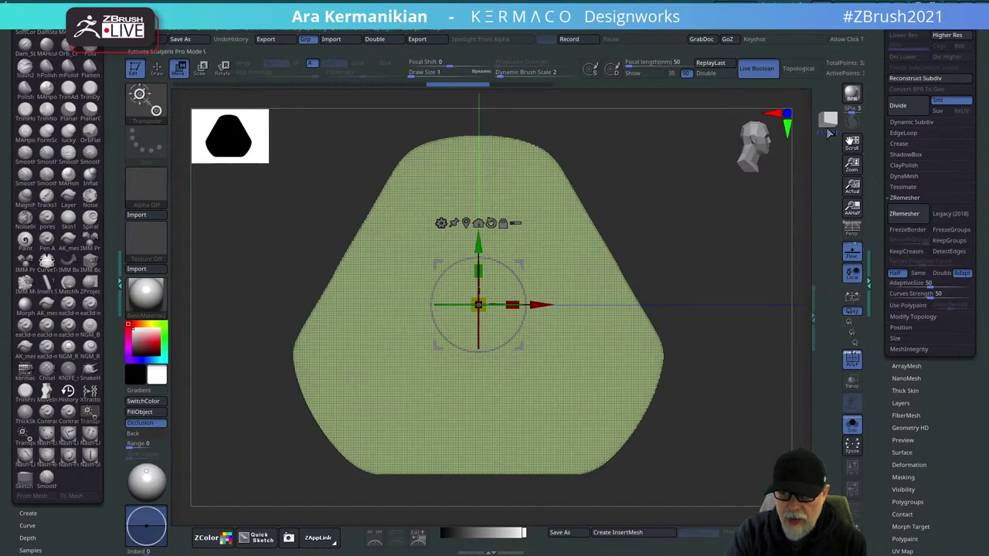
pyautogui.click(901, 215)
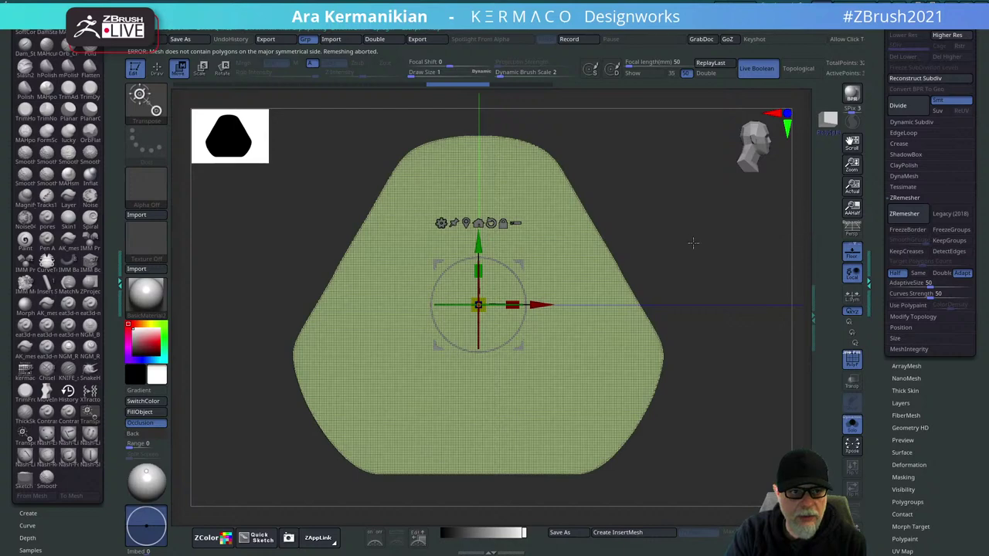
pyautogui.moveTo(694, 245); pyautogui.dragTo(846, 265)
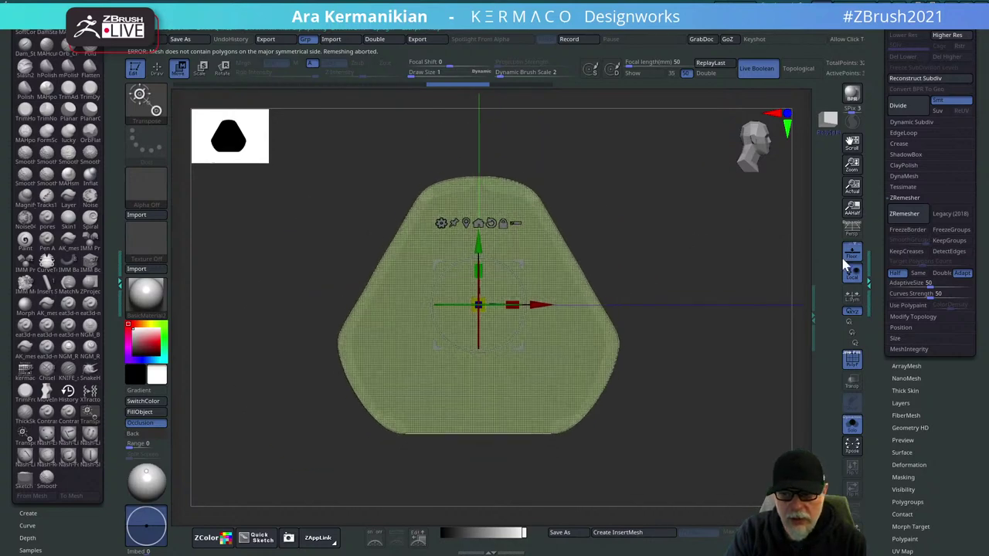
pyautogui.click(853, 299)
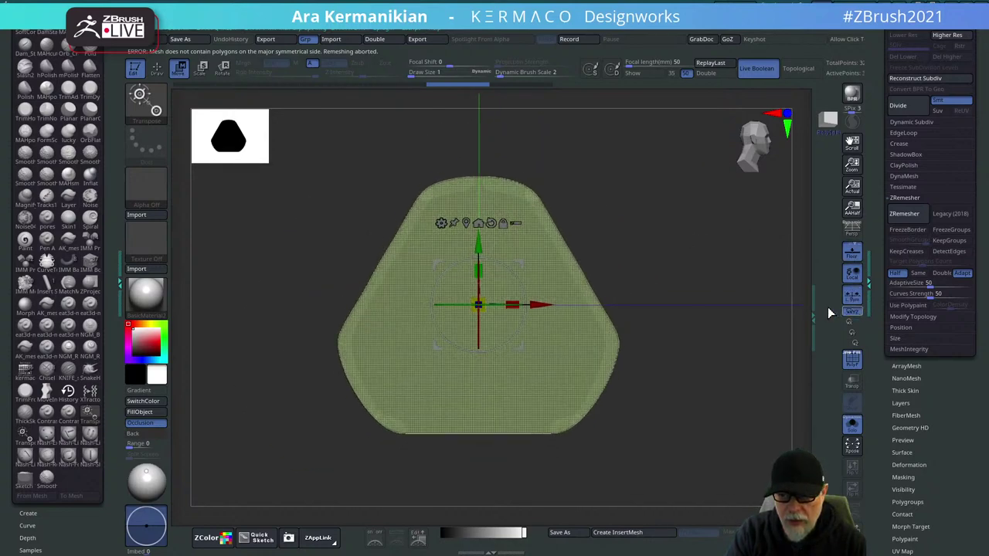
pyautogui.click(900, 217)
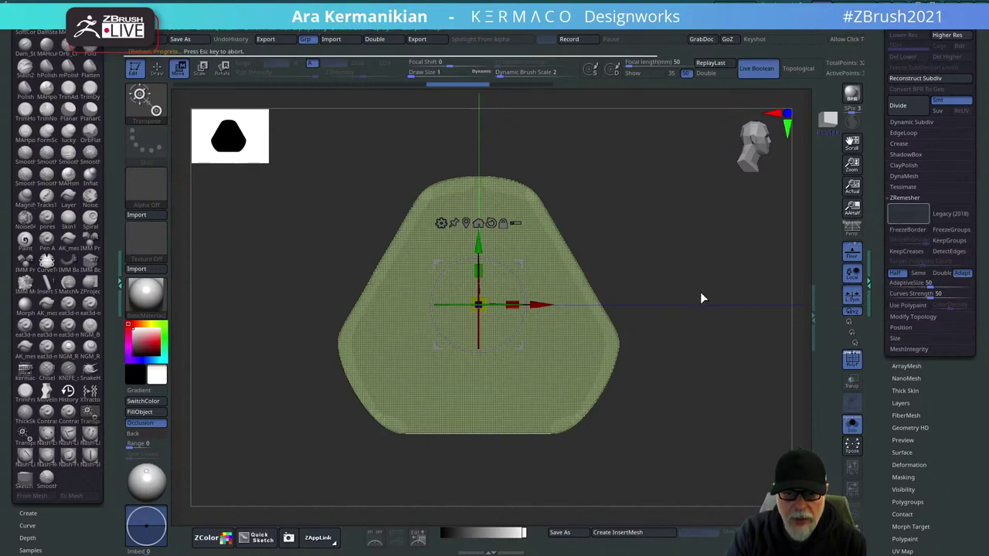
# Isolate the front face with a selection around its whole outline and delete the hidden geometry.
pyautogui.keyDown('alt'); pyautogui.moveTo(688, 279); pyautogui.dragTo(726, 304); pyautogui.keyUp('alt')
pyautogui.hotkey('ctrl', 'shift')
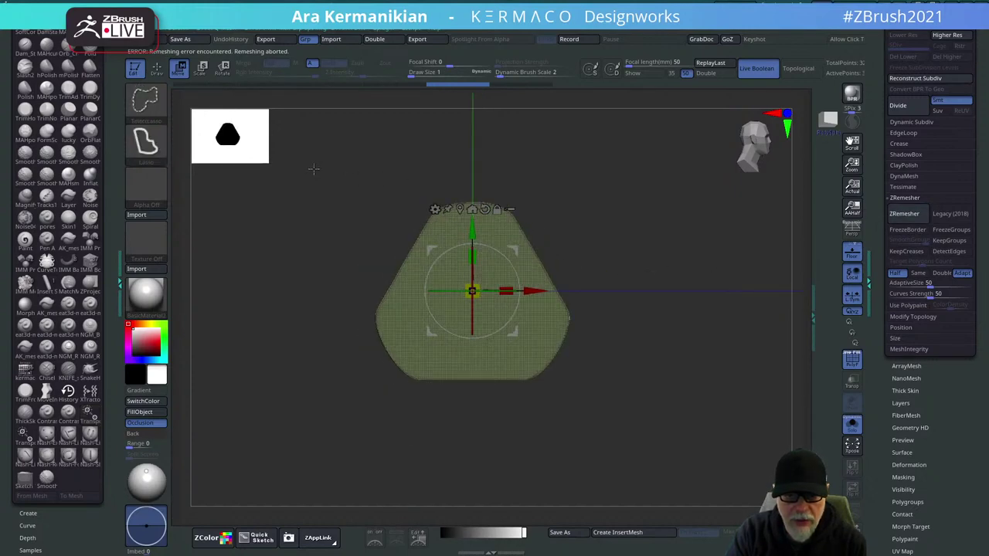
pyautogui.keyDown('ctrl'); pyautogui.keyDown('shift'); pyautogui.moveTo(320, 163); pyautogui.dragTo(596, 410); pyautogui.keyUp('shift'); pyautogui.keyUp('ctrl')
pyautogui.hotkey('ctrl', 'shift', 'q')
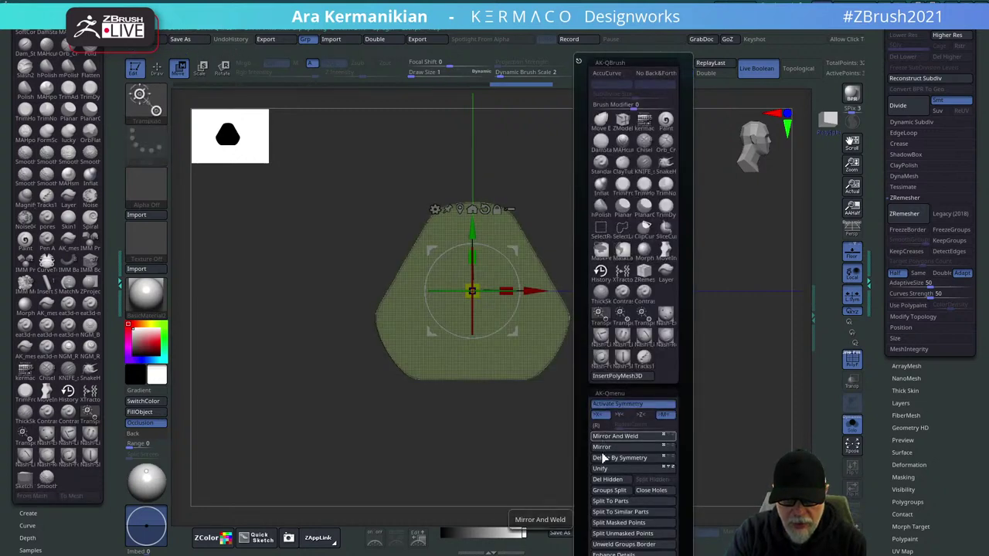
pyautogui.click(607, 479)
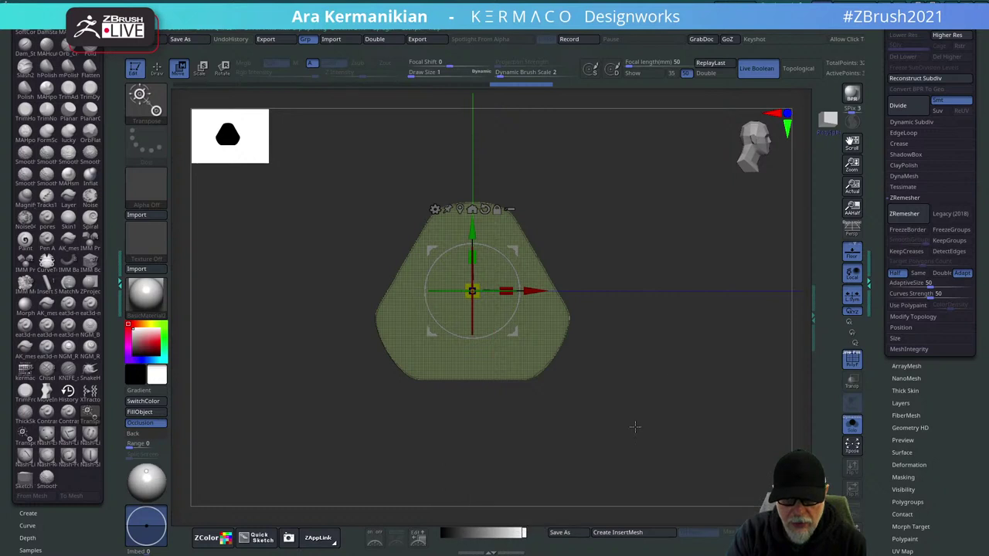
# Move the face back to the world origin and centre the gizmo on the mesh.
pyautogui.moveTo(635, 426); pyautogui.dragTo(682, 366)
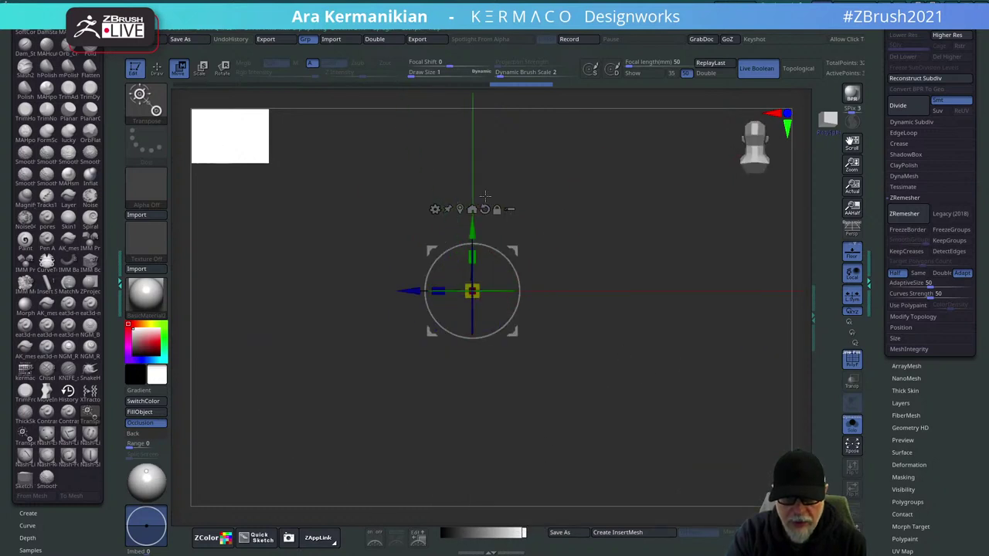
pyautogui.click(460, 210)
pyautogui.keyDown('shift'); pyautogui.moveTo(568, 345); pyautogui.dragTo(627, 336); pyautogui.keyUp('shift')
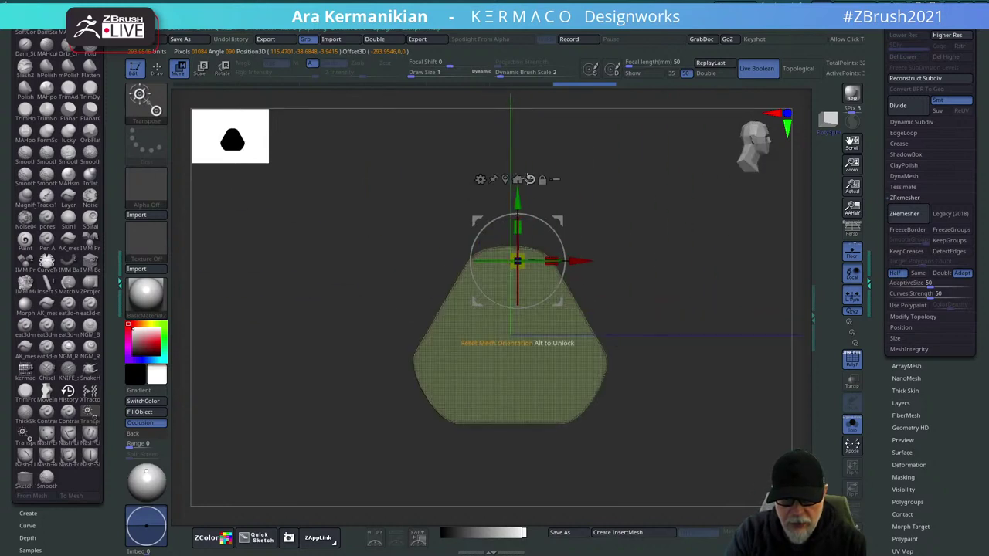
pyautogui.click(517, 179)
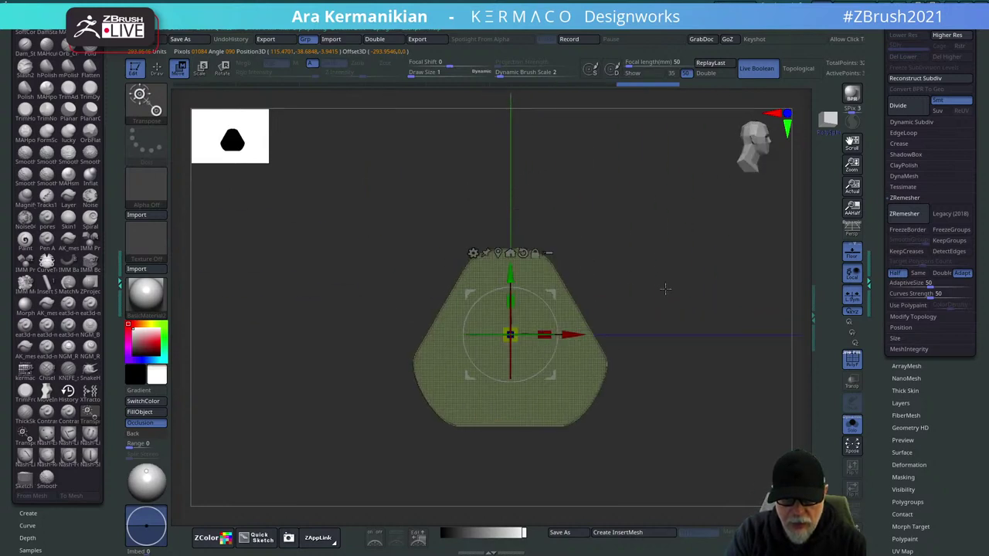
pyautogui.keyDown('alt'); pyautogui.moveTo(665, 289); pyautogui.dragTo(654, 263); pyautogui.keyUp('alt')
pyautogui.click(457, 209)
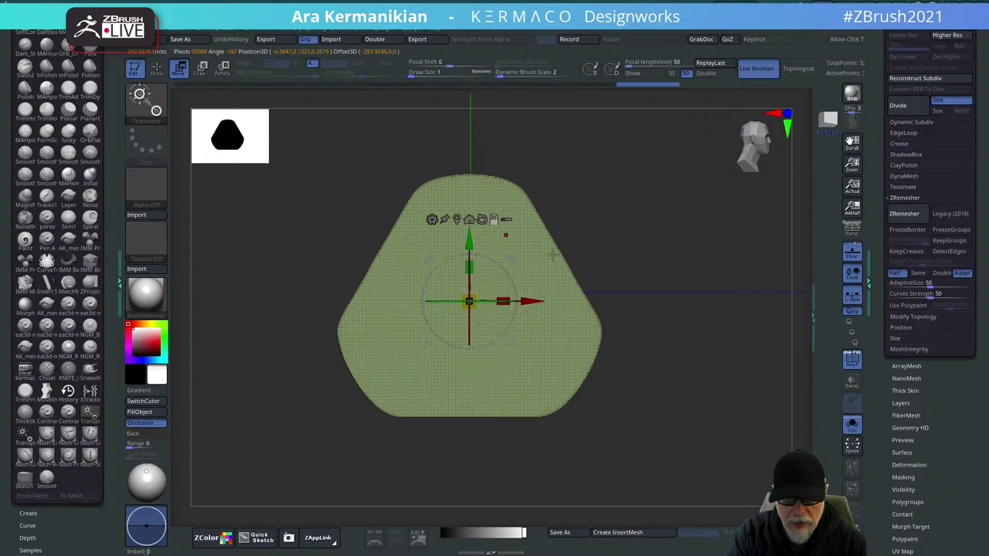
# Toggle the X axis of the face's symmetry.
pyautogui.hotkey('ctrl', 'q')
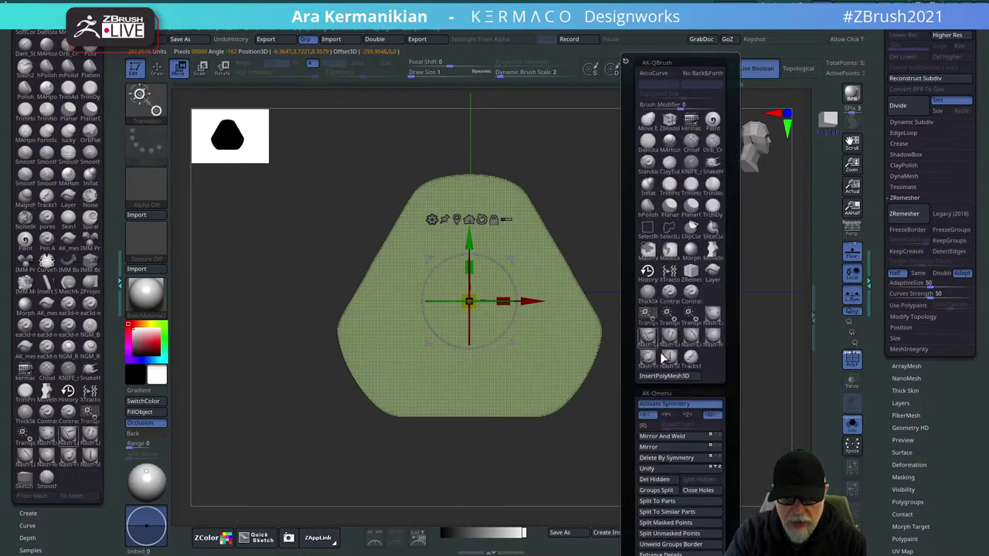
pyautogui.click(655, 413)
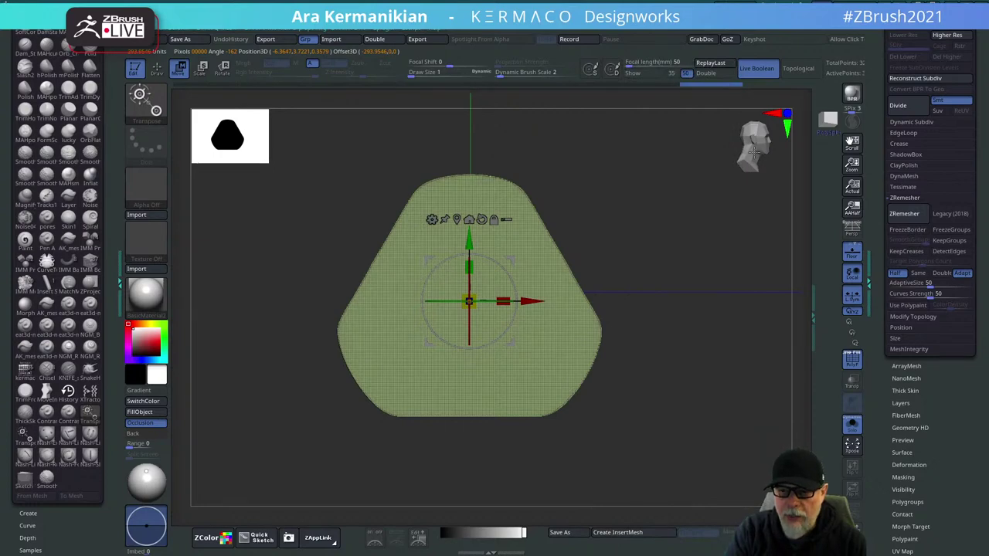
pyautogui.moveTo(711, 265); pyautogui.dragTo(441, 314)
pyautogui.moveTo(677, 264); pyautogui.dragTo(680, 259)
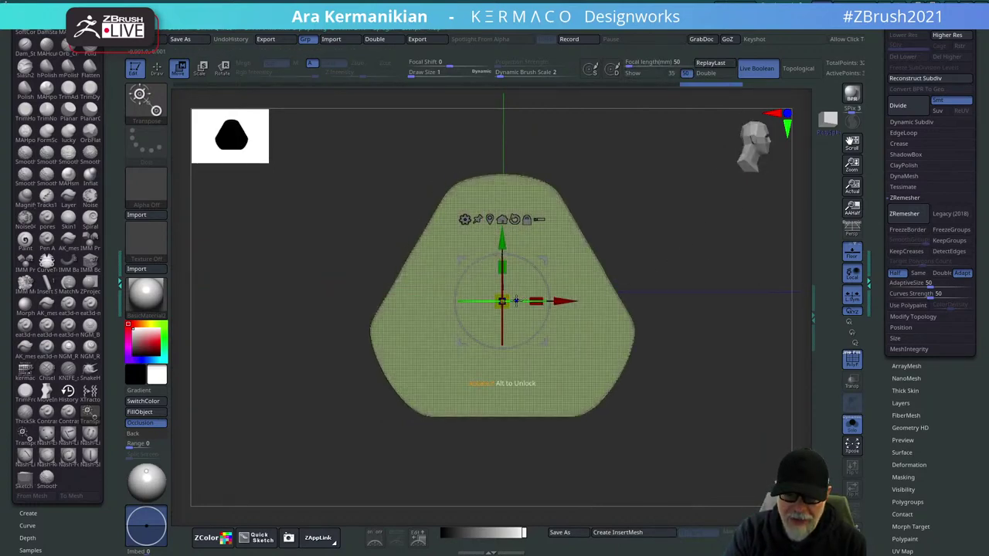
# Turn off symmetry and rotate the flat face a quarter turn about its vertical axis so it faces the world's front.
pyautogui.keyDown('shift'); pyautogui.moveTo(520, 301); pyautogui.dragTo(596, 305); pyautogui.keyUp('shift')
pyautogui.hotkey('ctrl', 'z')
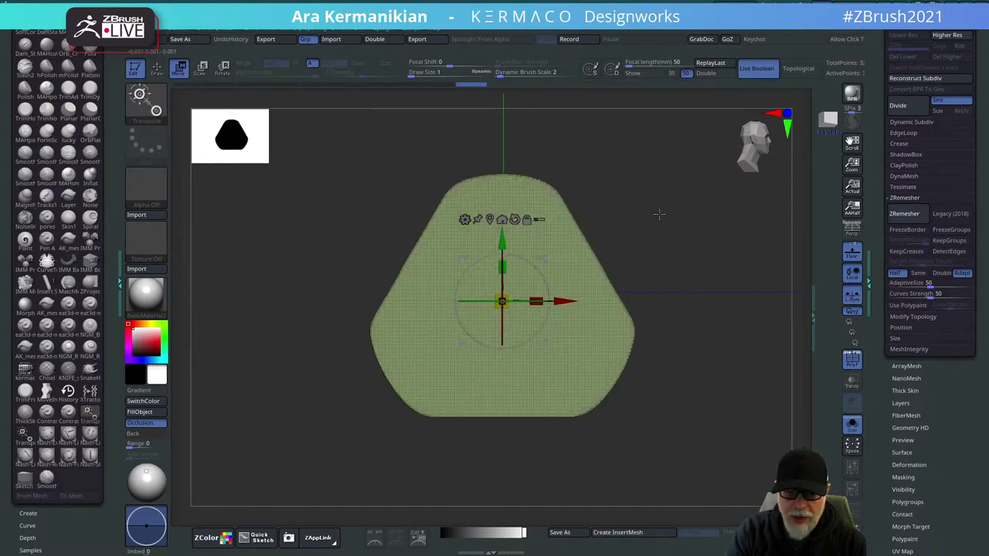
pyautogui.hotkey('ctrl', 'shift', 'q')
pyautogui.click(645, 406)
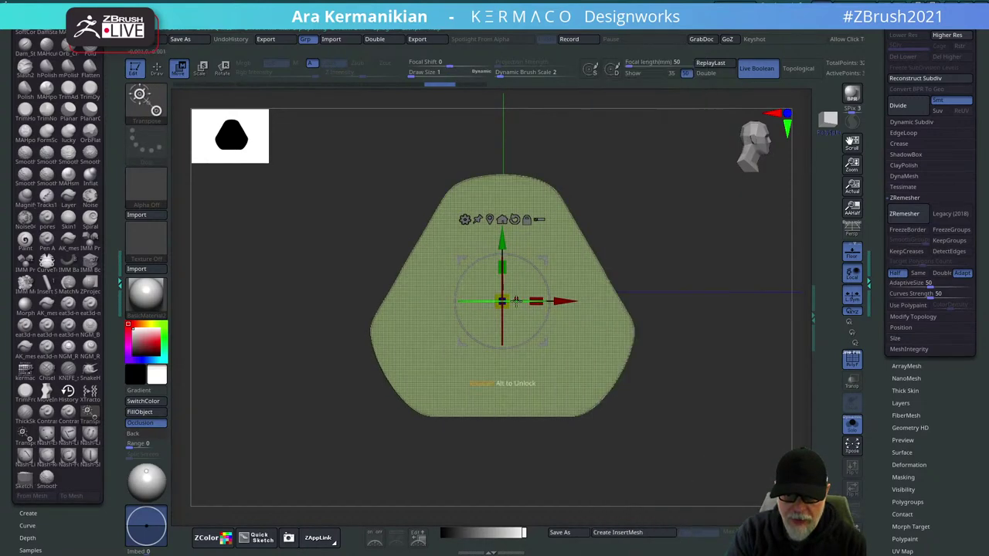
pyautogui.moveTo(515, 301); pyautogui.dragTo(660, 296)
pyautogui.click(537, 246)
# Reactivate symmetry for the face and ZRemesh it twice with the Half polygon count option.
pyautogui.hotkey('ctrl', 'shift', 'q')
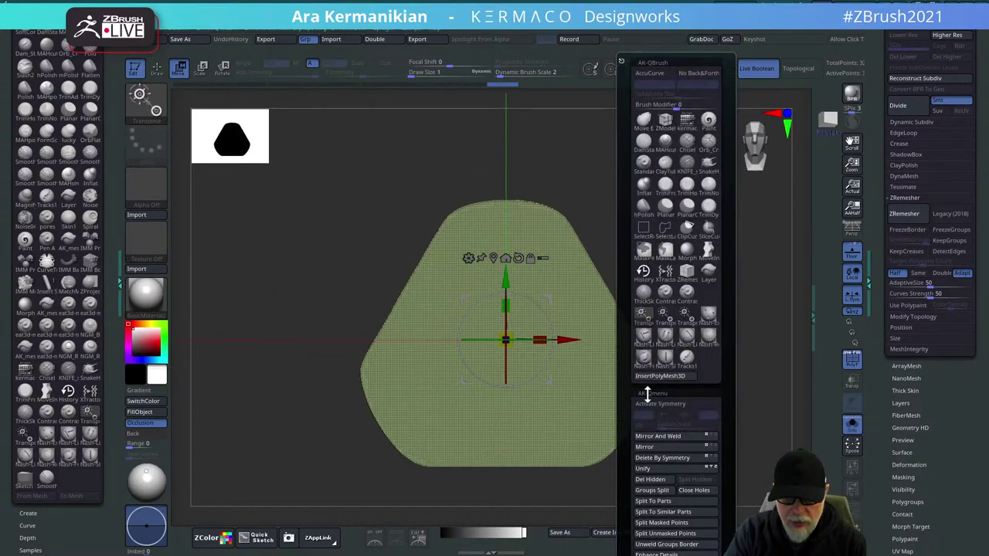
pyautogui.click(694, 403)
pyautogui.click(895, 217)
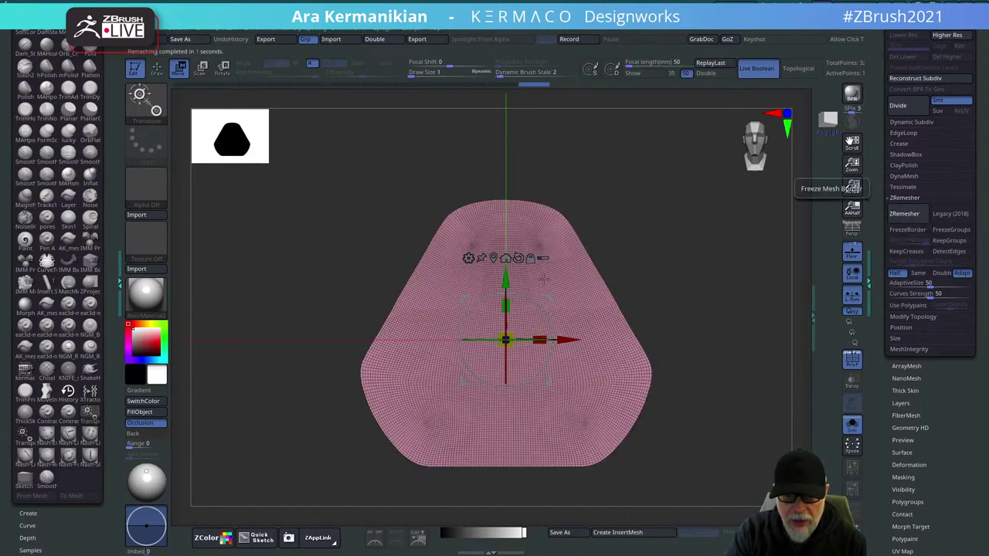
pyautogui.click(906, 215)
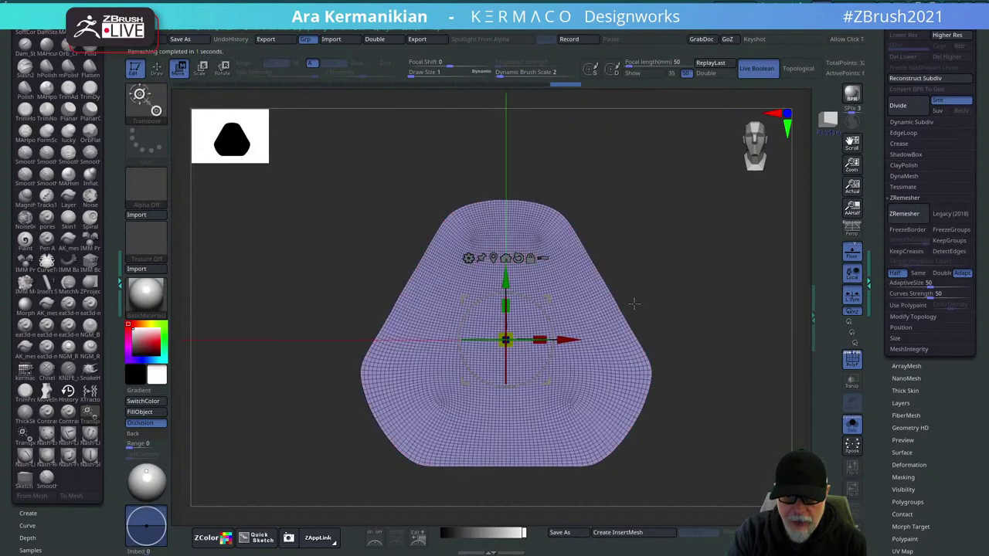
pyautogui.keyDown('alt'); pyautogui.moveTo(637, 274); pyautogui.dragTo(676, 281); pyautogui.keyUp('alt')
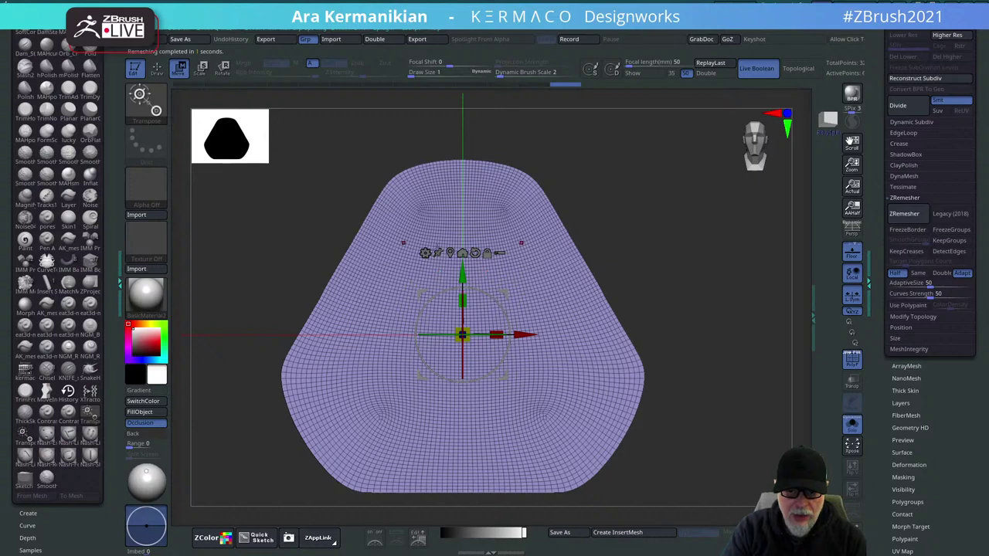
# Try two further Half ZRemesh passes on the face with a dynamic subdivision preview, and undo both passes.
pyautogui.click(904, 214)
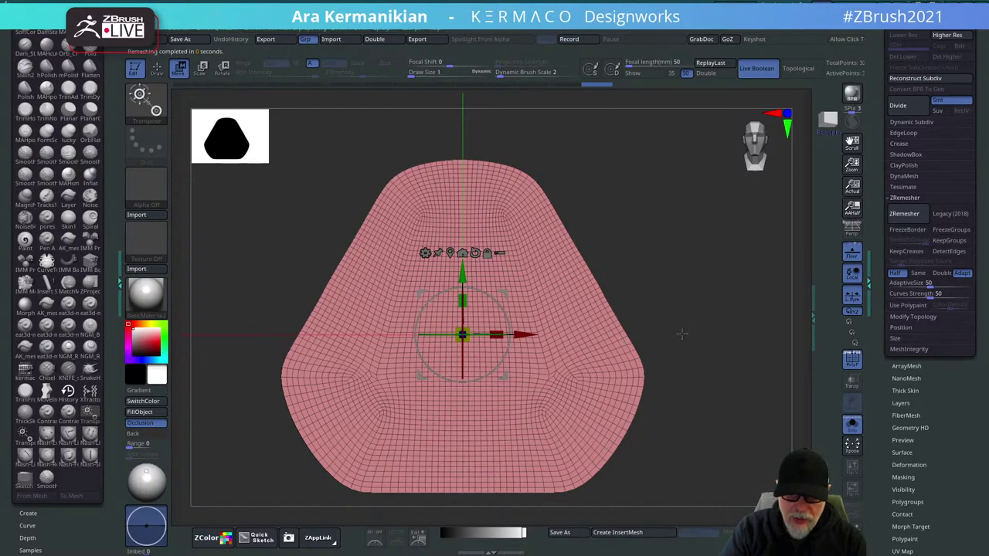
pyautogui.moveTo(681, 334)
pyautogui.mouseDown()
pyautogui.moveTo(661, 344)
pyautogui.moveTo(692, 334)
pyautogui.mouseUp()
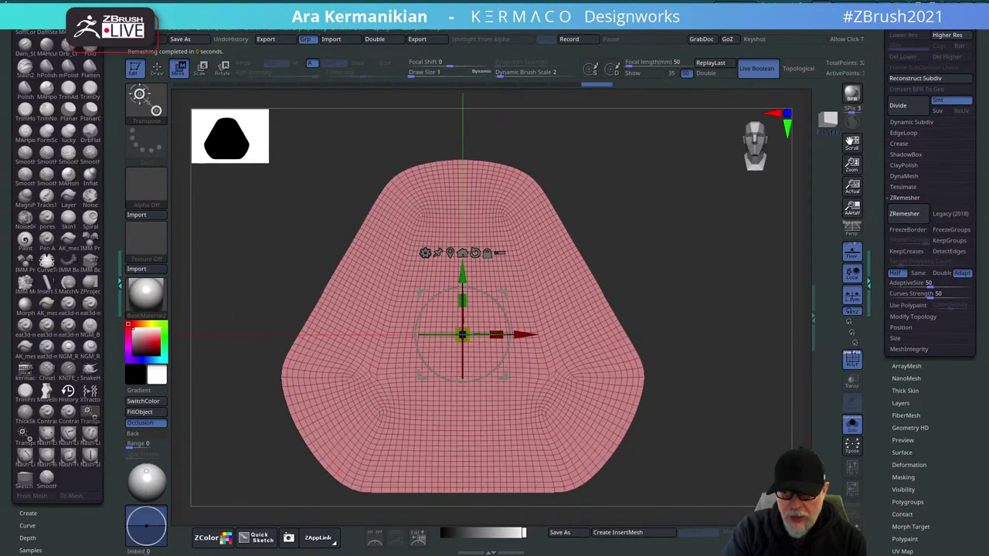
pyautogui.click(903, 215)
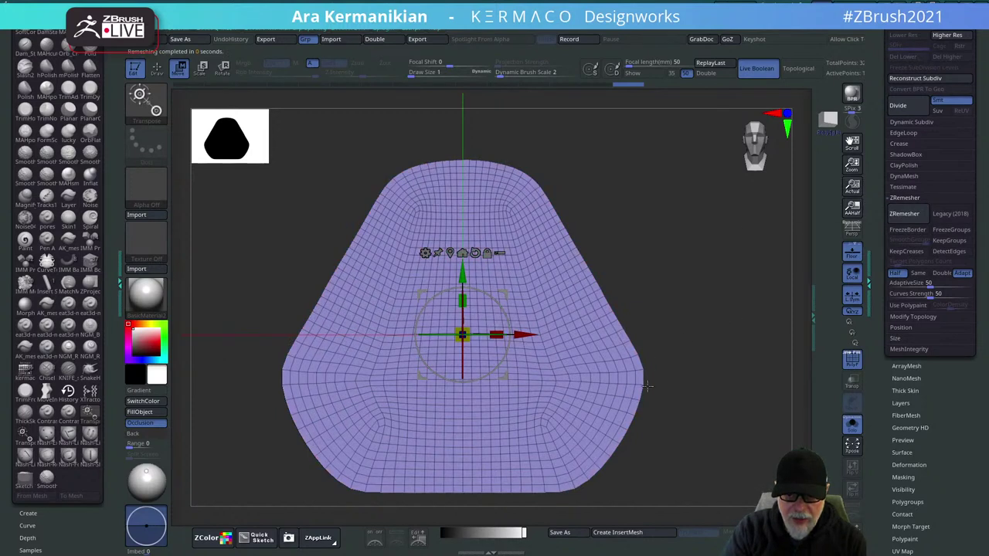
pyautogui.press('d')
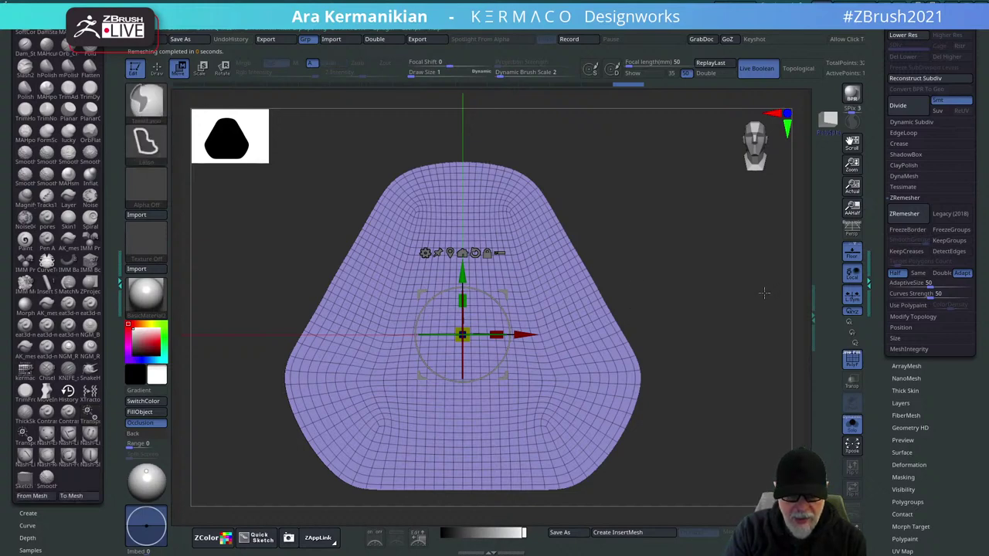
pyautogui.hotkey('ctrl', 'd')
# Turn on dynamic subdivision for the face and add a first dynamic Thickness to extend it into a solid.
pyautogui.press('d')
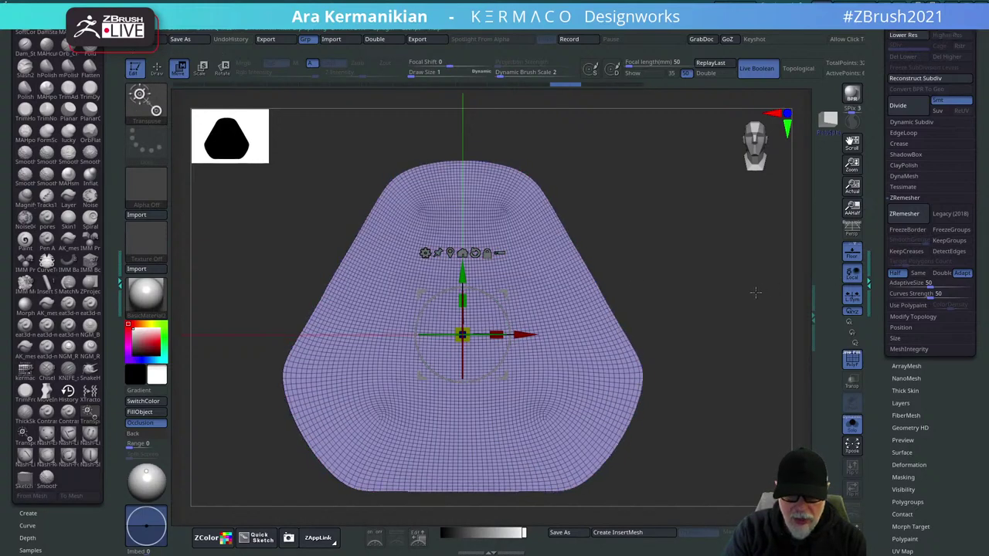
pyautogui.keyDown('alt'); pyautogui.moveTo(701, 300); pyautogui.dragTo(665, 309); pyautogui.keyUp('alt')
pyautogui.moveTo(684, 311)
pyautogui.mouseDown()
pyautogui.moveTo(658, 316)
pyautogui.moveTo(698, 311)
pyautogui.moveTo(674, 295)
pyautogui.mouseUp()
pyautogui.moveTo(745, 330); pyautogui.dragTo(728, 301)
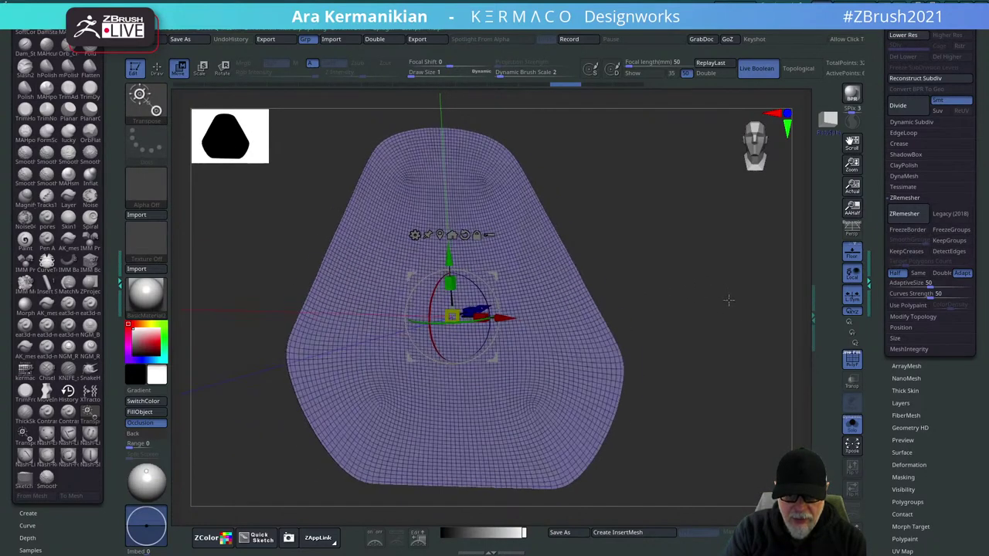
pyautogui.keyDown('shift'); pyautogui.moveTo(689, 349); pyautogui.dragTo(691, 346); pyautogui.keyUp('shift')
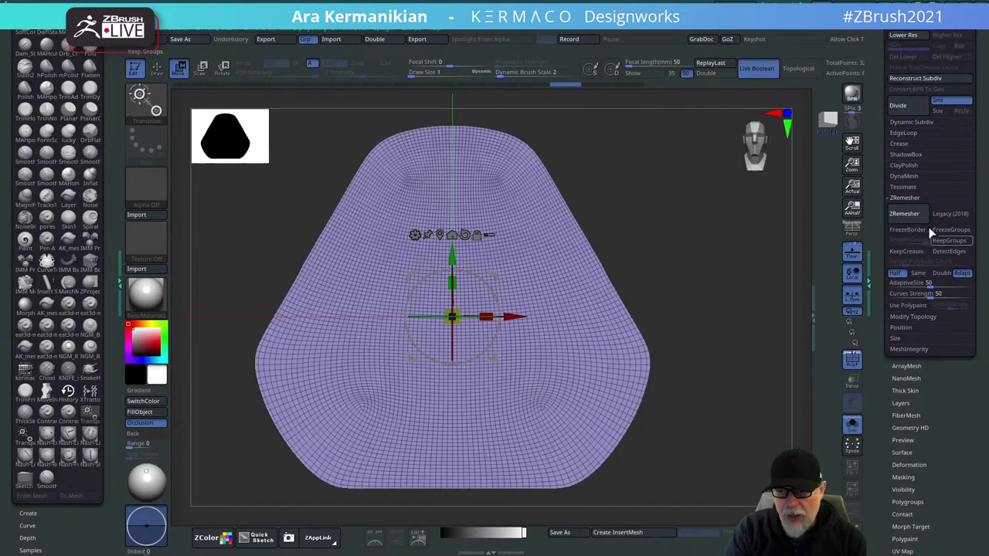
pyautogui.hotkey('ctrl', 'shift', 'q')
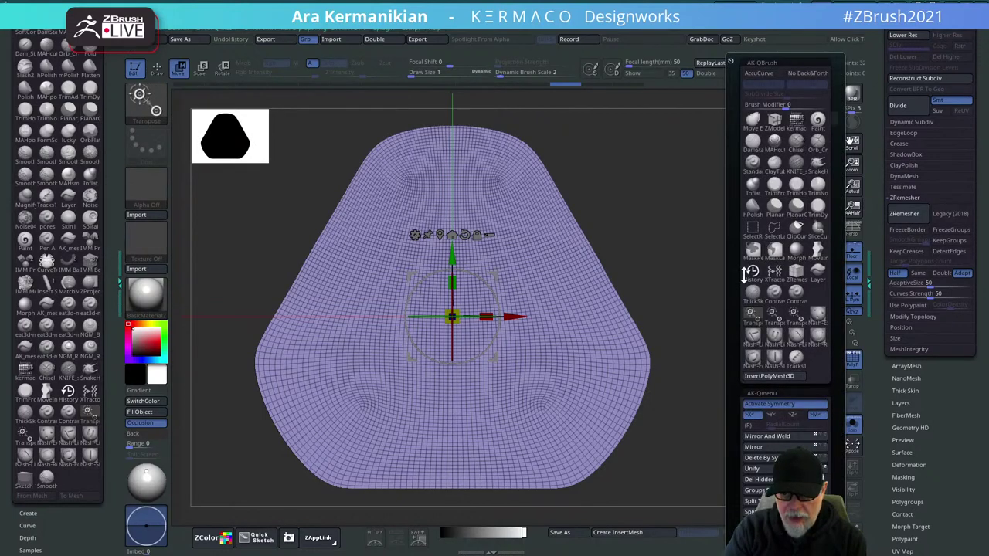
pyautogui.hotkey('ctrl', 'shift', 'w')
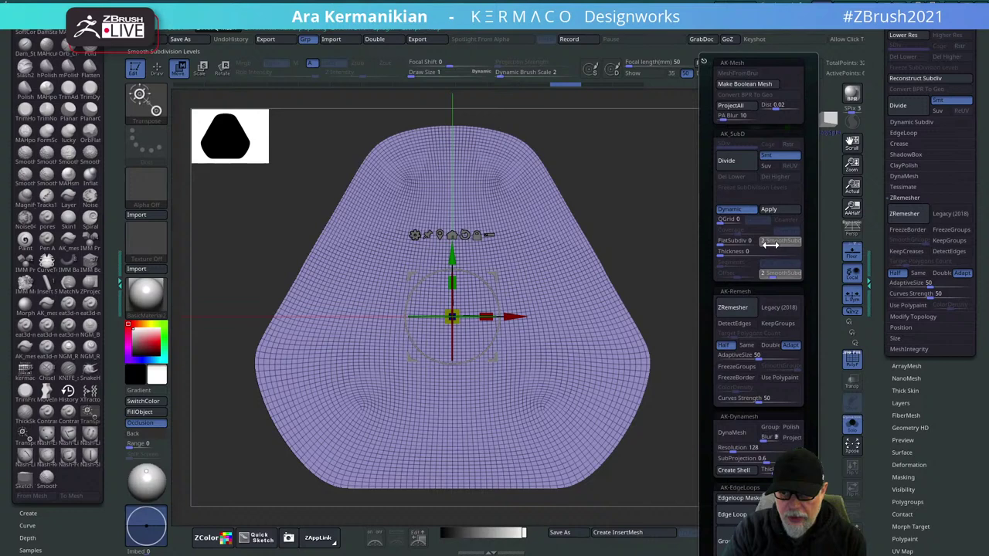
pyautogui.moveTo(724, 255); pyautogui.dragTo(770, 255)
pyautogui.moveTo(713, 243); pyautogui.dragTo(628, 425)
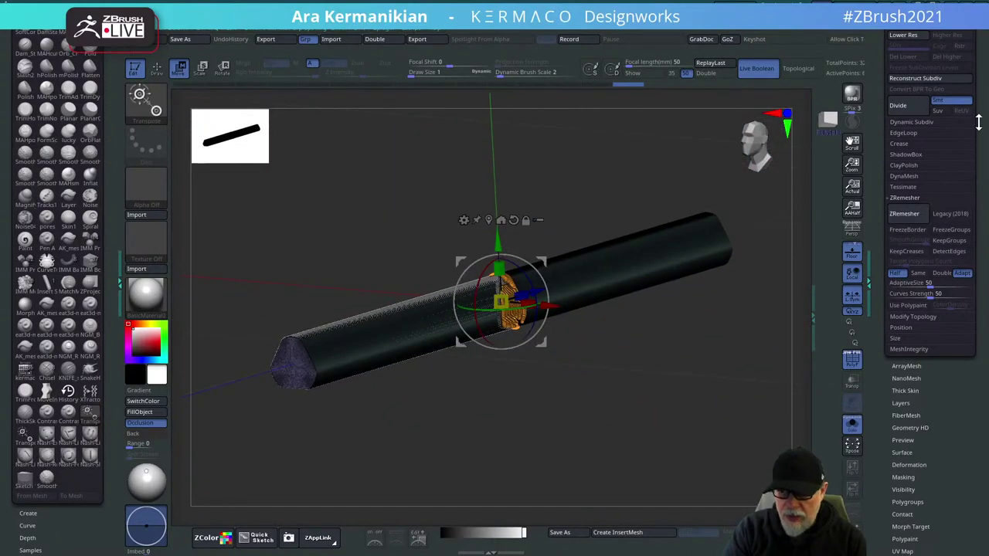
# Readjust the face's dynamic Thickness to form a short rounded-triangle block and convert it to real geometry.
pyautogui.moveTo(883, 161); pyautogui.dragTo(867, 284)
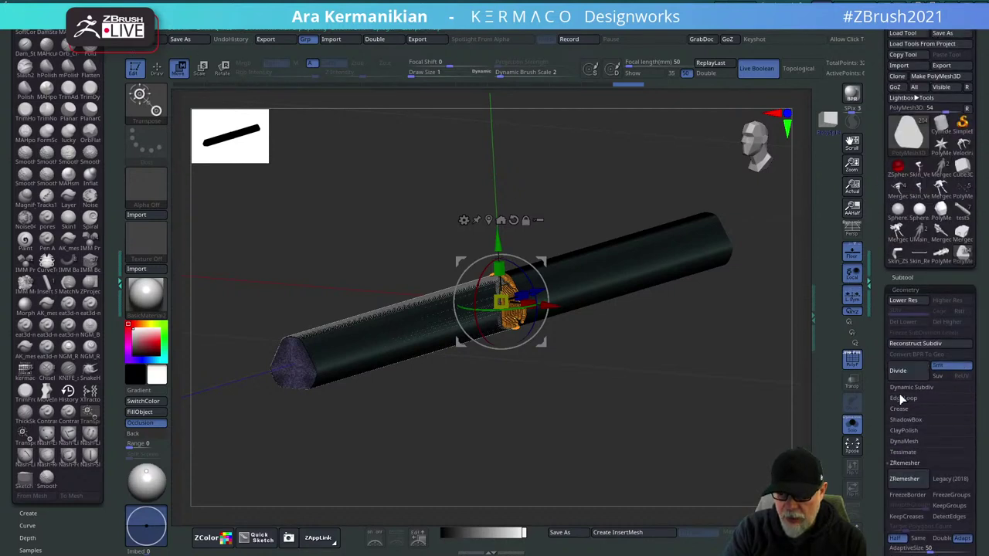
pyautogui.click(919, 389)
pyautogui.moveTo(890, 440); pyautogui.dragTo(924, 432)
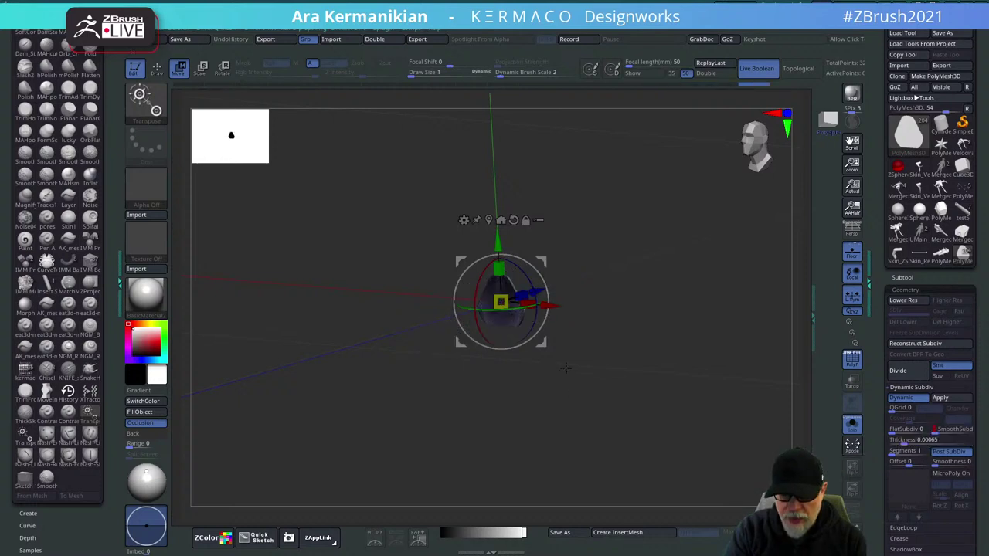
pyautogui.keyDown('alt'); pyautogui.moveTo(656, 412); pyautogui.dragTo(695, 466); pyautogui.keyUp('alt')
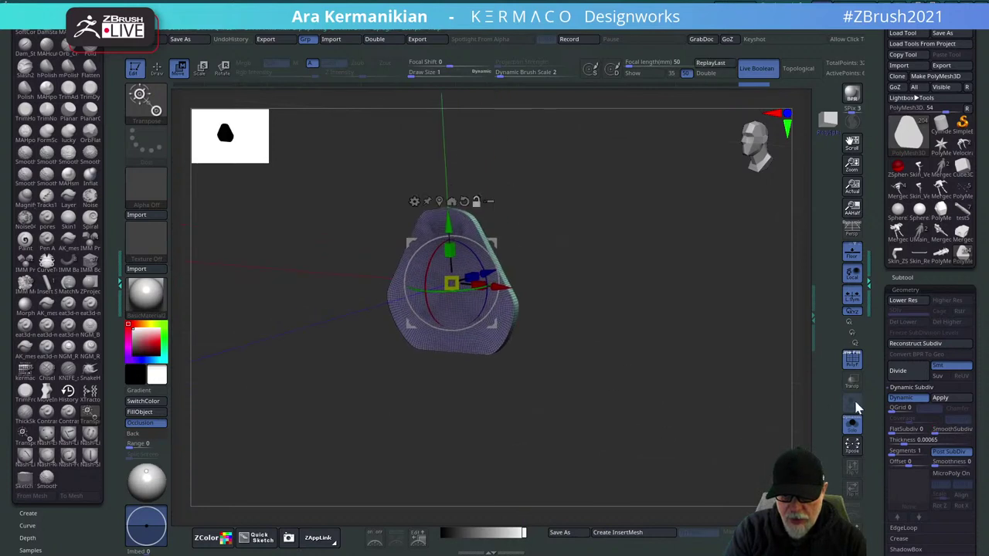
pyautogui.moveTo(901, 441); pyautogui.dragTo(914, 438)
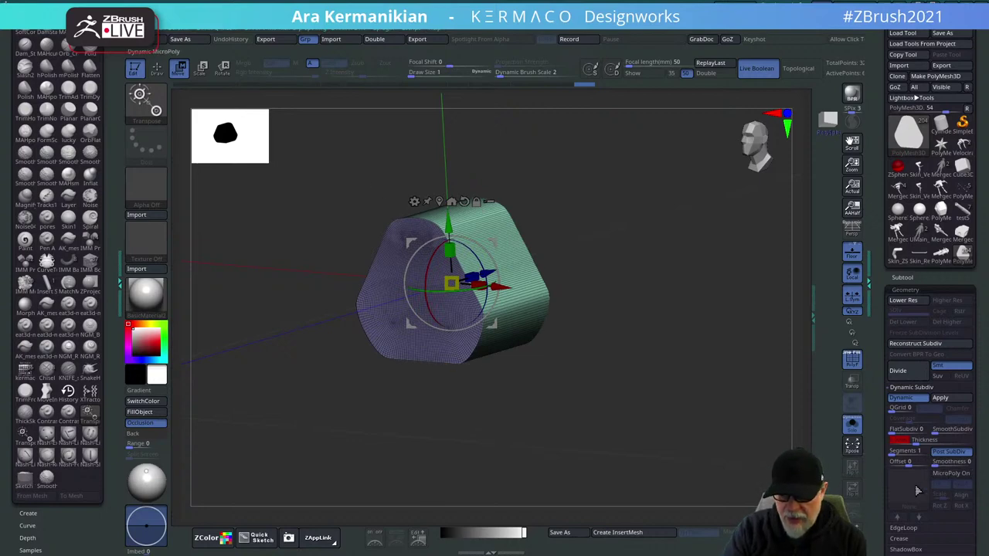
pyautogui.hotkey('shift', 'd')
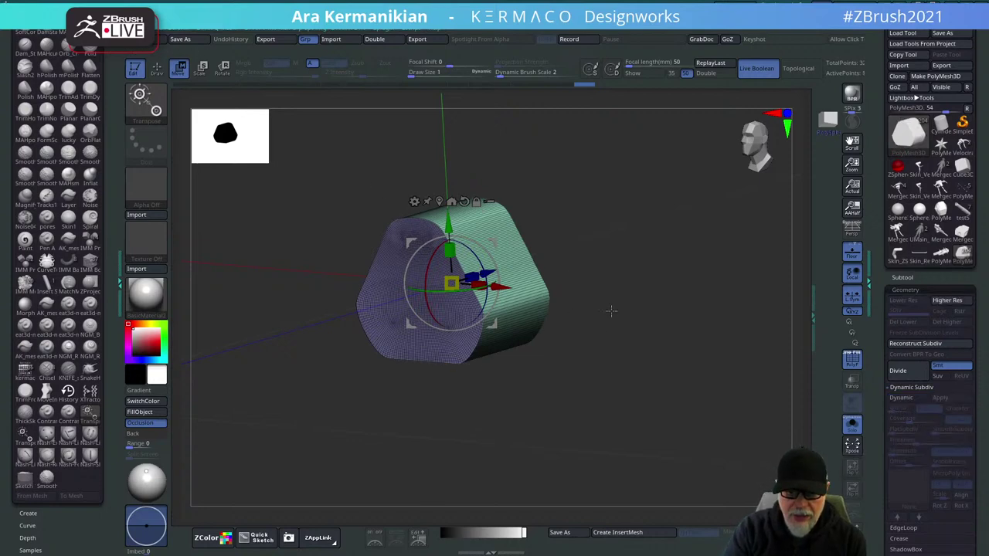
# Insert multiple evenly spaced edge loops across the block's side band with the ZModeler edge action Insert, using Interactive Resolution.
pyautogui.moveTo(611, 311); pyautogui.dragTo(500, 315)
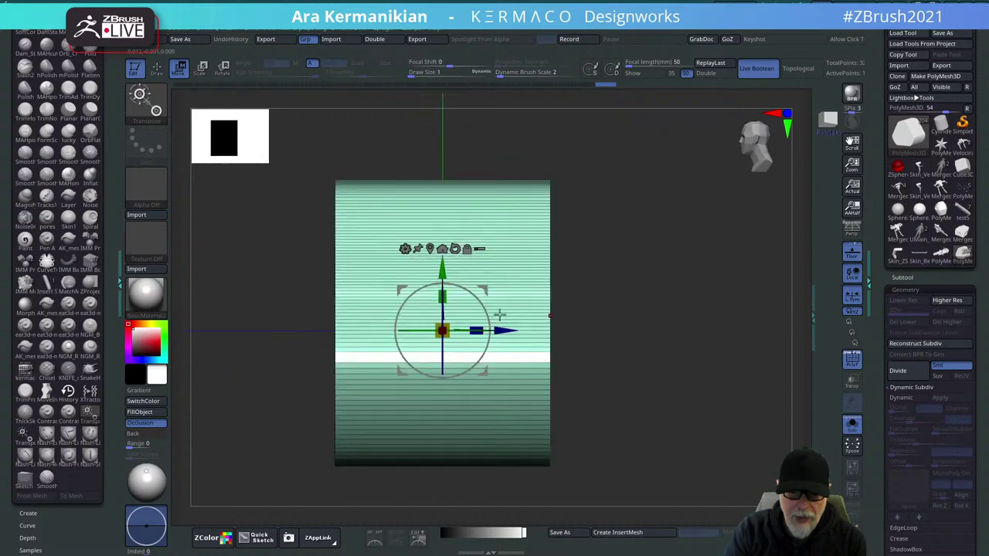
pyautogui.moveTo(334, 364); pyautogui.dragTo(510, 276)
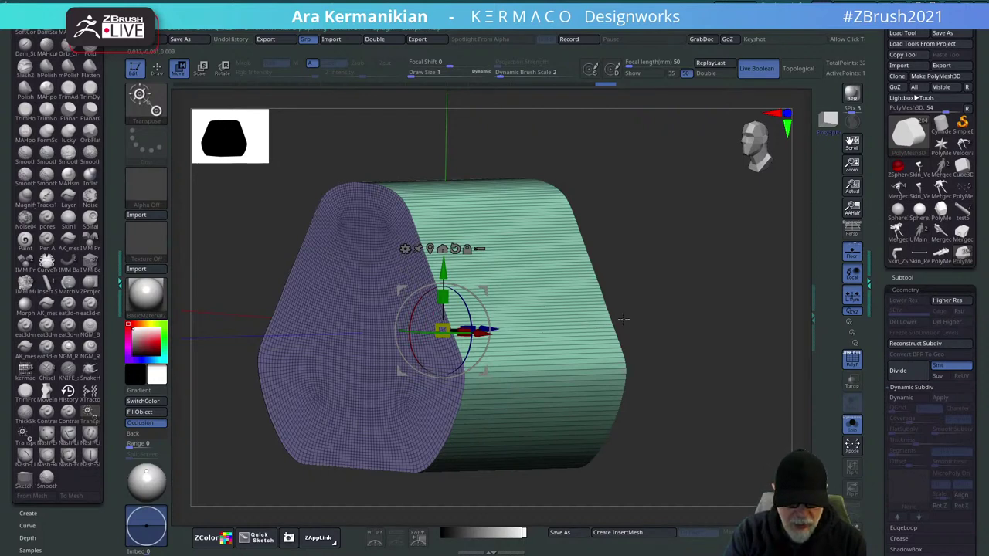
pyautogui.press('q')
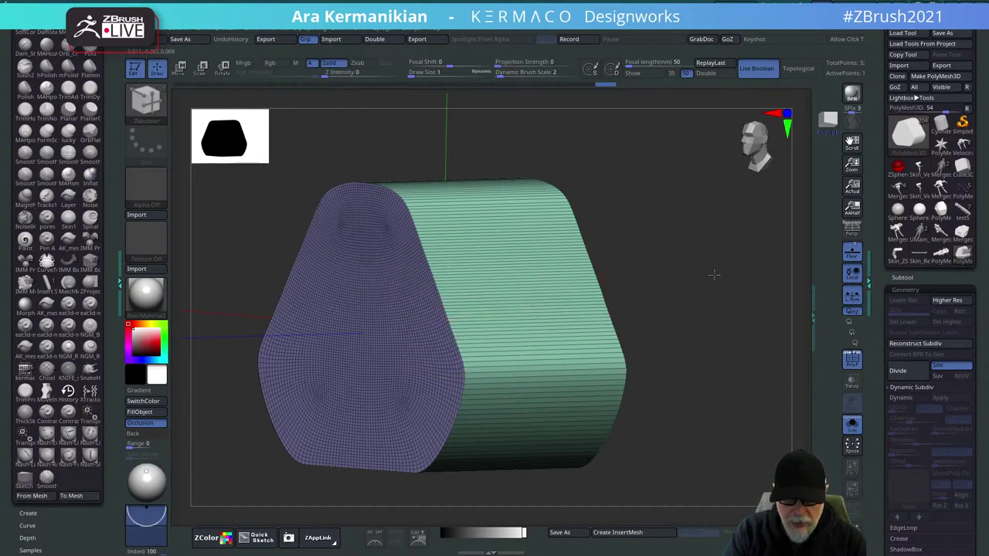
pyautogui.keyDown('alt'); pyautogui.moveTo(713, 274); pyautogui.dragTo(690, 317); pyautogui.keyUp('alt')
pyautogui.press('space')
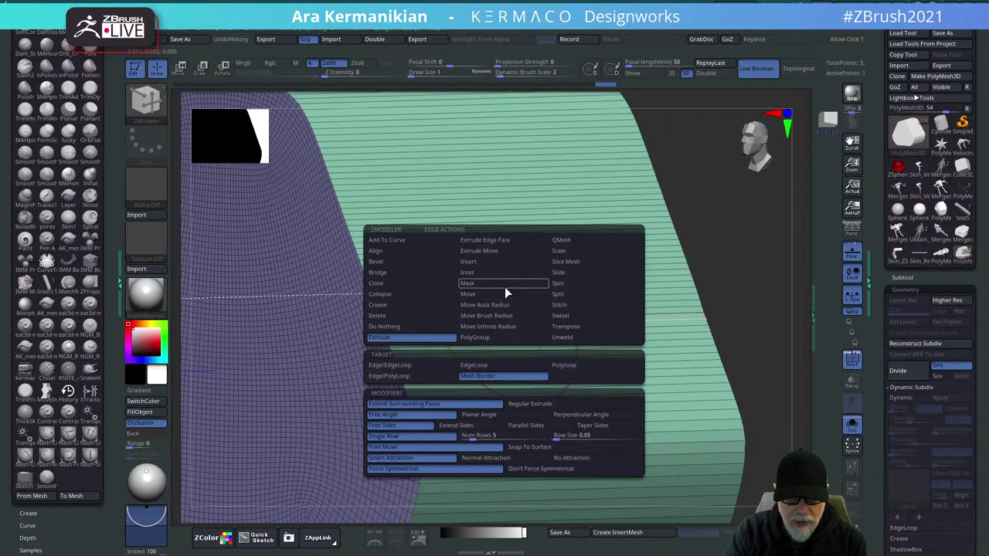
pyautogui.click(485, 272)
pyautogui.click(487, 263)
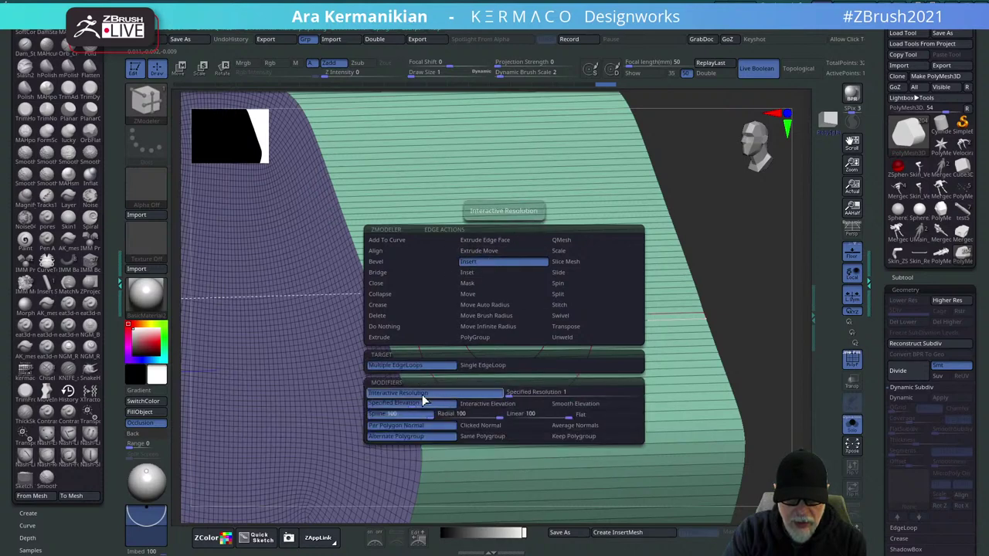
pyautogui.click(532, 329)
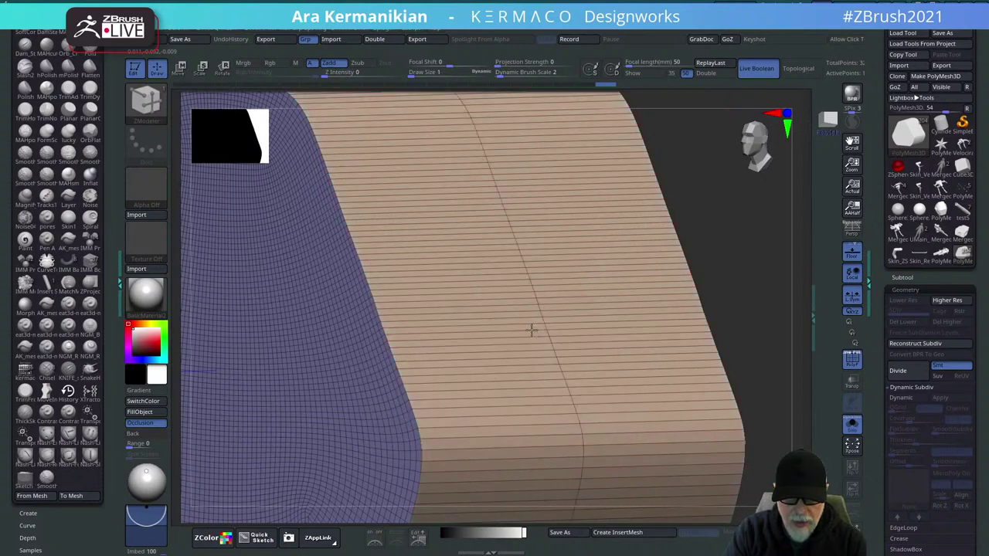
pyautogui.moveTo(602, 333); pyautogui.dragTo(642, 420)
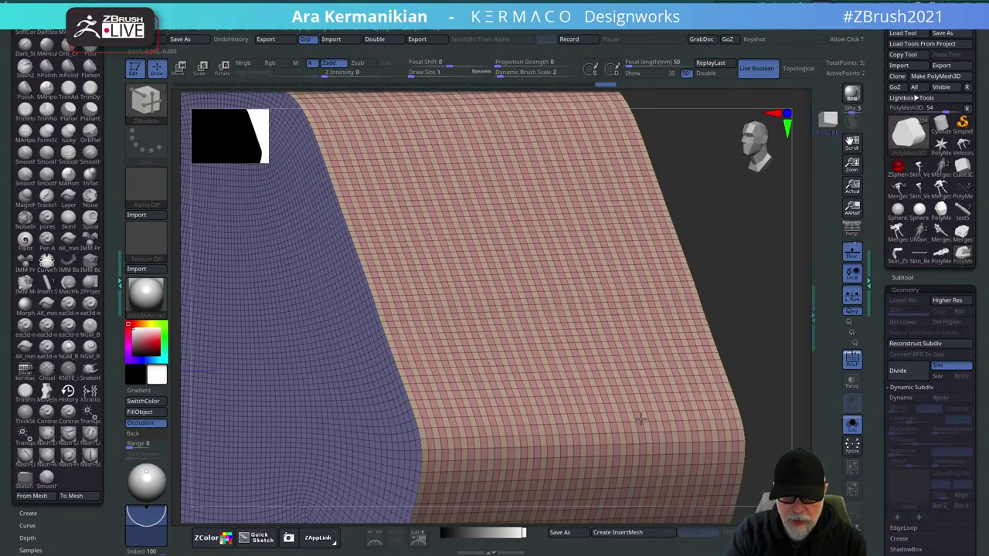
# Merge the front face and side band of the block into a single polygroup and inspect the mesh from the side and front.
pyautogui.keyDown('alt'); pyautogui.moveTo(784, 336); pyautogui.dragTo(665, 347); pyautogui.keyUp('alt')
pyautogui.hotkey('ctrl', 'w')
pyautogui.moveTo(665, 347); pyautogui.dragTo(750, 299)
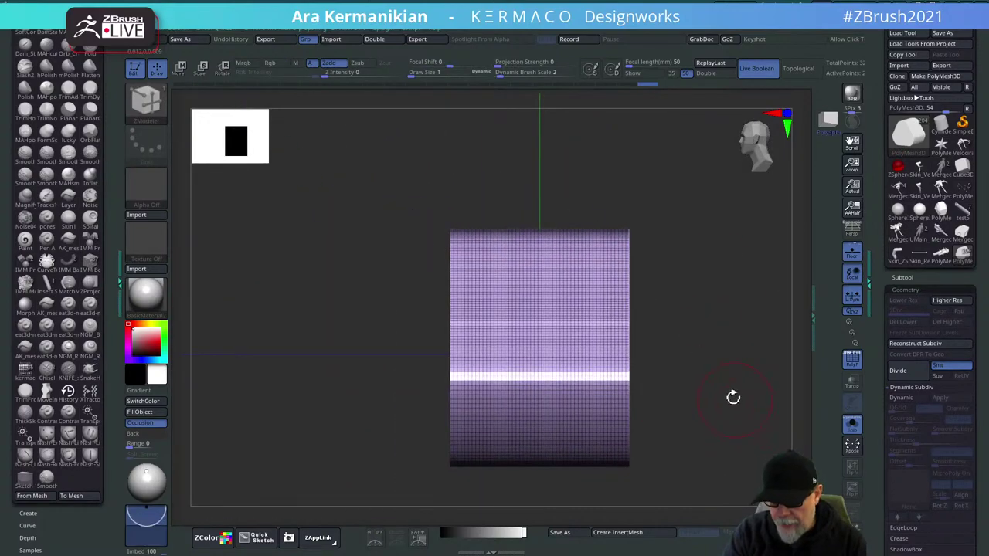
pyautogui.moveTo(733, 397)
pyautogui.mouseDown()
pyautogui.moveTo(732, 363)
pyautogui.moveTo(702, 316)
pyautogui.moveTo(662, 320)
pyautogui.moveTo(690, 337)
pyautogui.moveTo(678, 322)
pyautogui.moveTo(550, 363)
pyautogui.mouseUp()
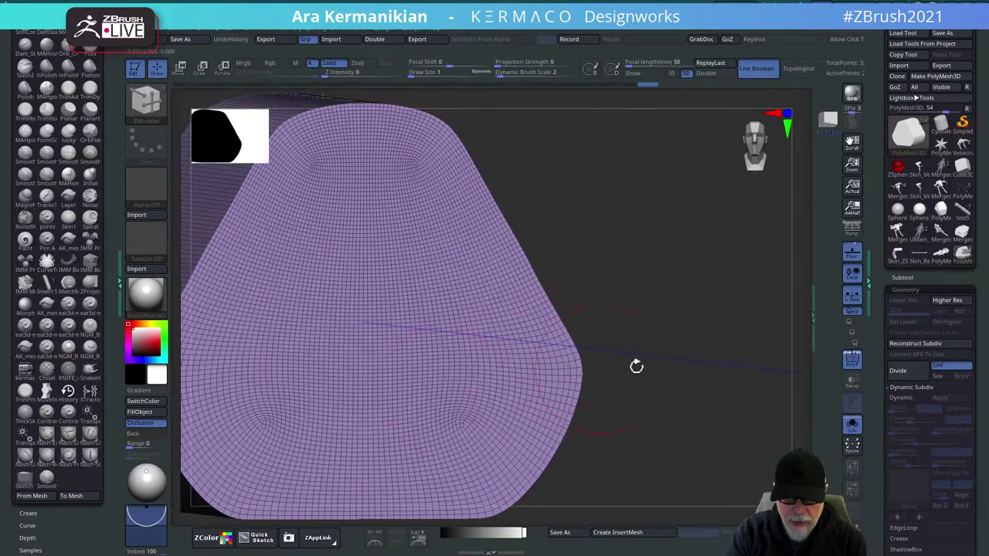
pyautogui.moveTo(636, 366); pyautogui.dragTo(669, 353)
# Delete several neighbouring edge loops just inside the front face's rim with the ZModeler Insert Multiple EdgeLoops action.
pyautogui.keyDown('alt'); pyautogui.moveTo(638, 431); pyautogui.dragTo(670, 442); pyautogui.keyUp('alt')
pyautogui.press('s')
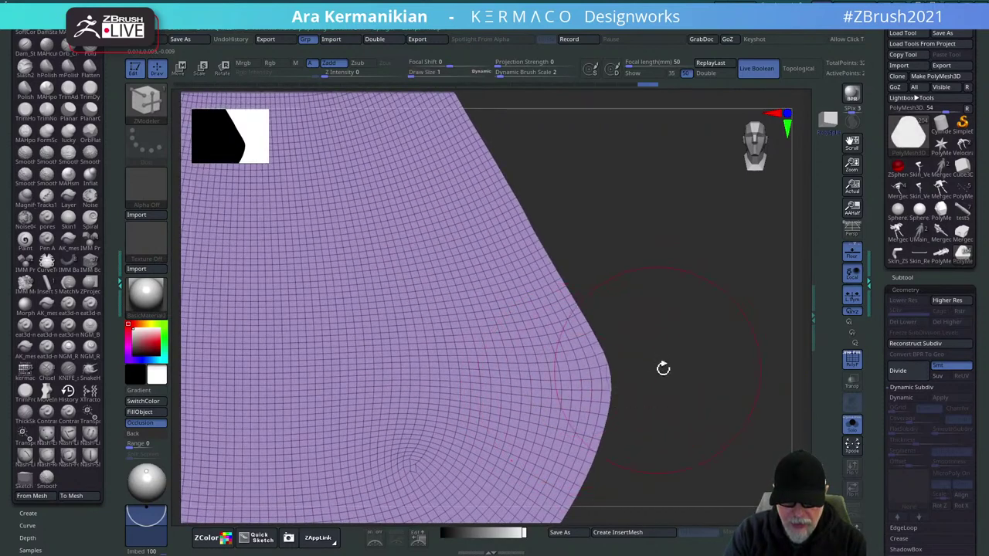
pyautogui.press('space')
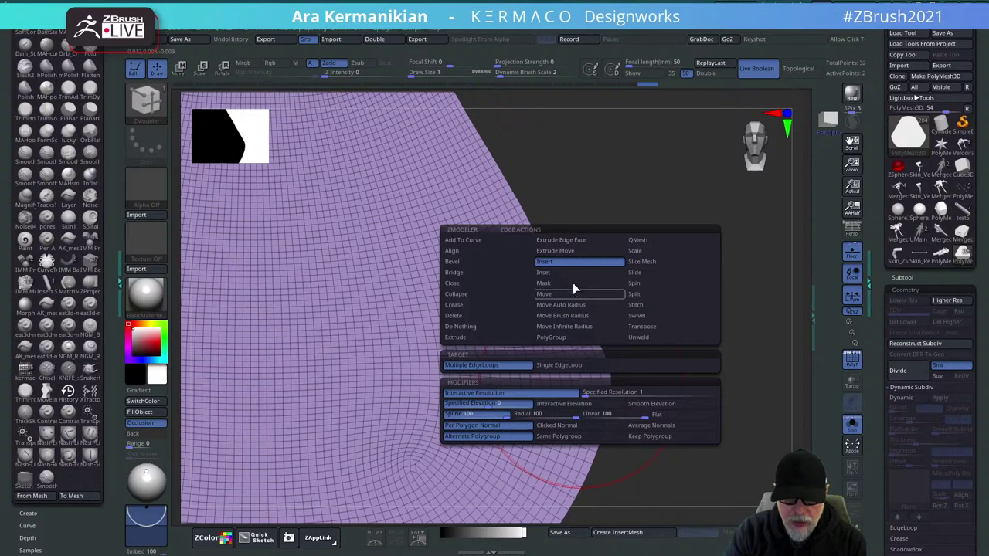
pyautogui.click(552, 261)
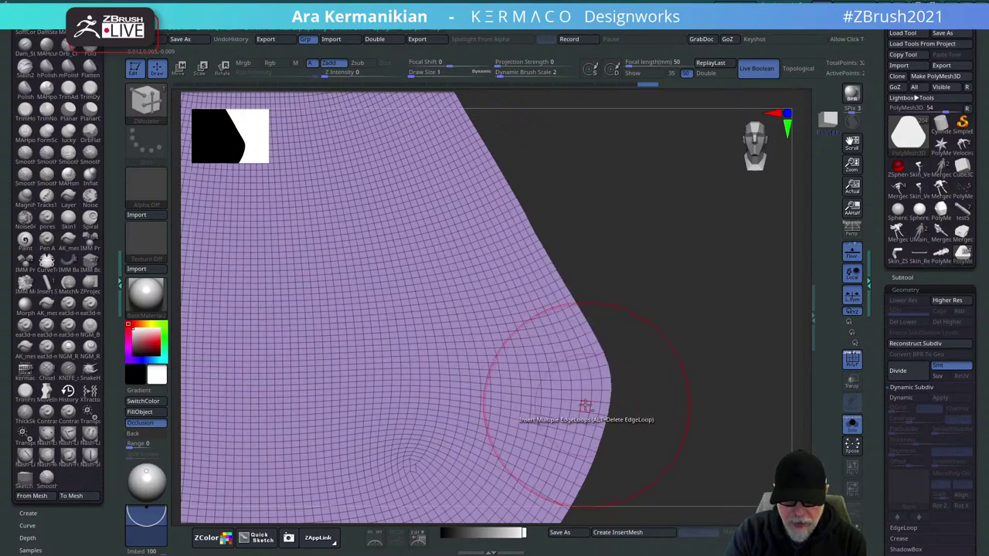
pyautogui.keyDown('alt'); pyautogui.click(581, 406); pyautogui.keyUp('alt')
pyautogui.keyDown('alt'); pyautogui.click(569, 406); pyautogui.keyUp('alt')
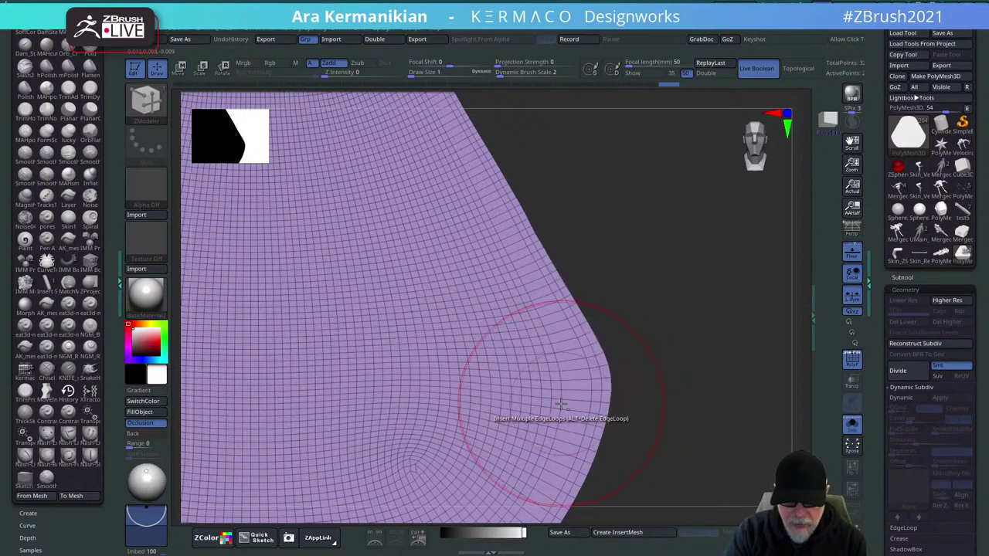
pyautogui.keyDown('alt'); pyautogui.click(558, 405); pyautogui.keyUp('alt')
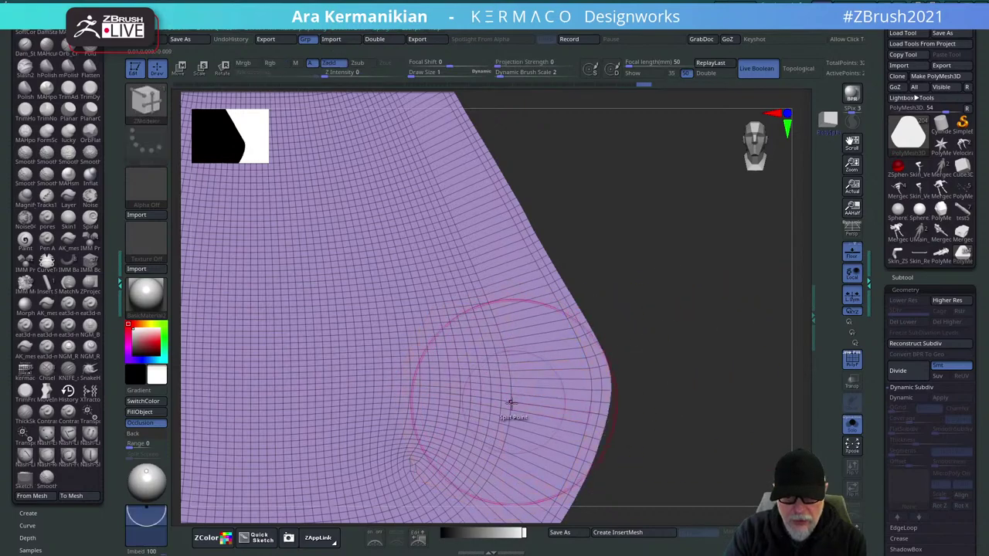
# Delete further concentric edge loops around the front face's central patch with the ZModeler edge action, leaving a wide plain band inside the rim.
pyautogui.click(510, 402)
pyautogui.press('f')
pyautogui.moveTo(672, 309); pyautogui.dragTo(674, 286)
pyautogui.keyDown('alt'); pyautogui.moveTo(681, 253); pyautogui.dragTo(656, 278); pyautogui.keyUp('alt')
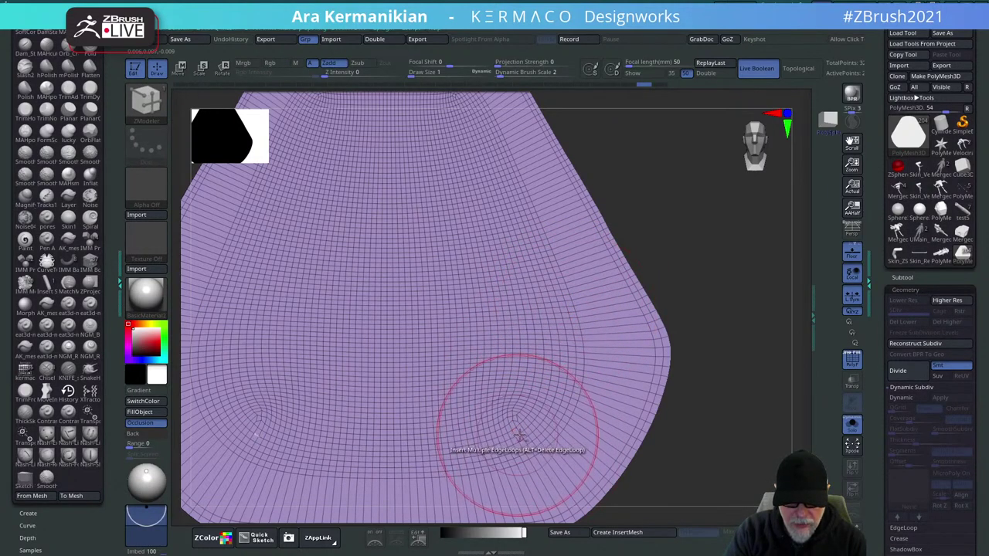
pyautogui.click(520, 447)
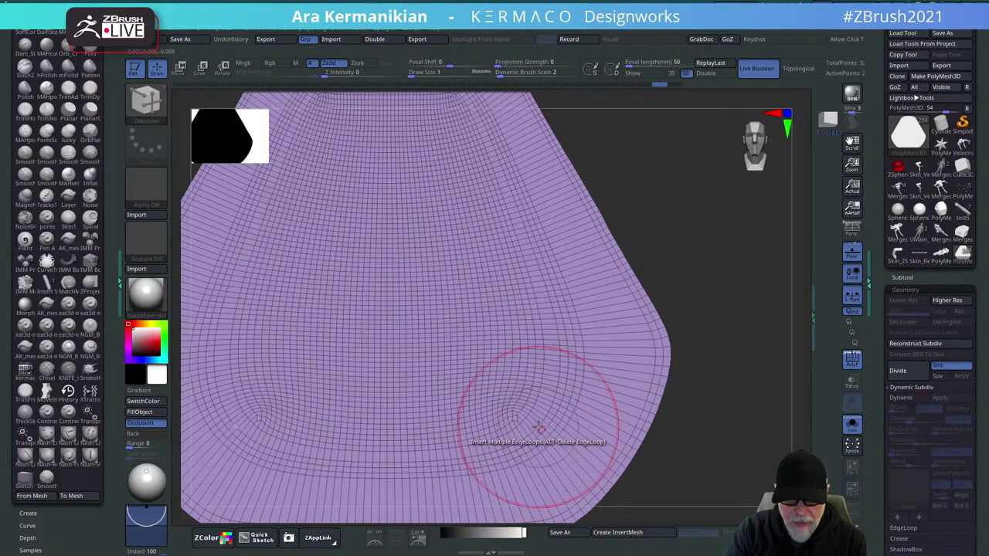
pyautogui.press('space')
pyautogui.click(479, 358)
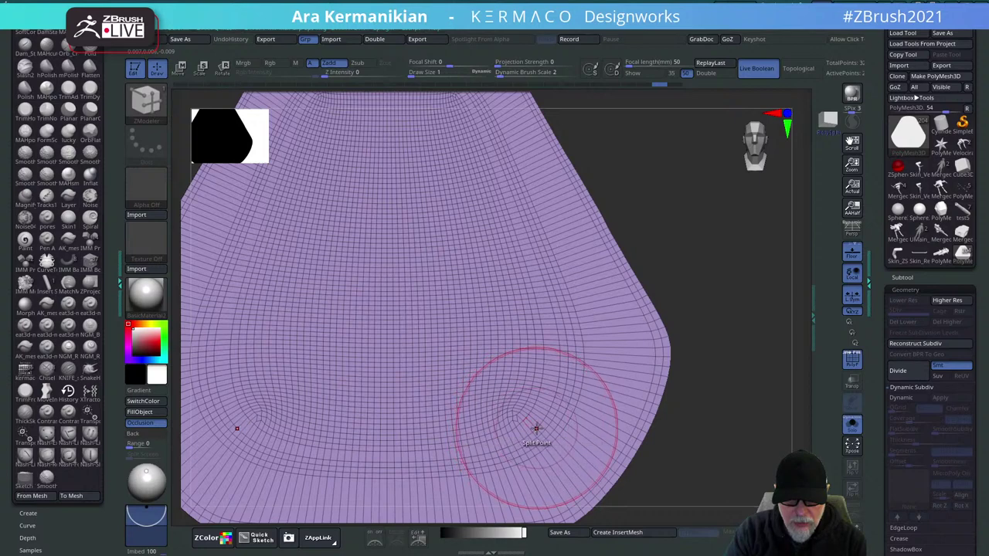
pyautogui.press('space')
pyautogui.click(471, 392)
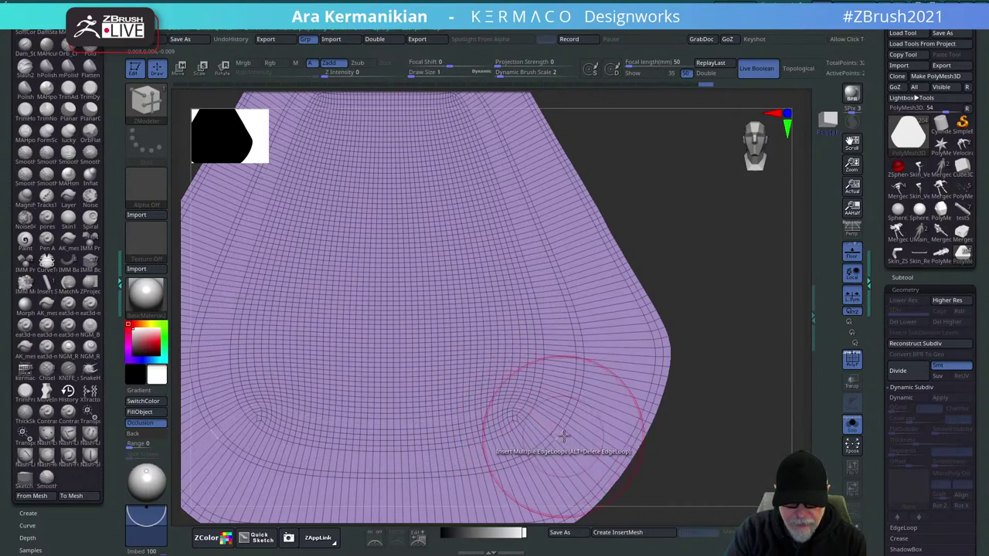
pyautogui.keyDown('alt'); pyautogui.click(558, 438); pyautogui.keyUp('alt')
pyautogui.keyDown('alt'); pyautogui.click(553, 433); pyautogui.keyUp('alt')
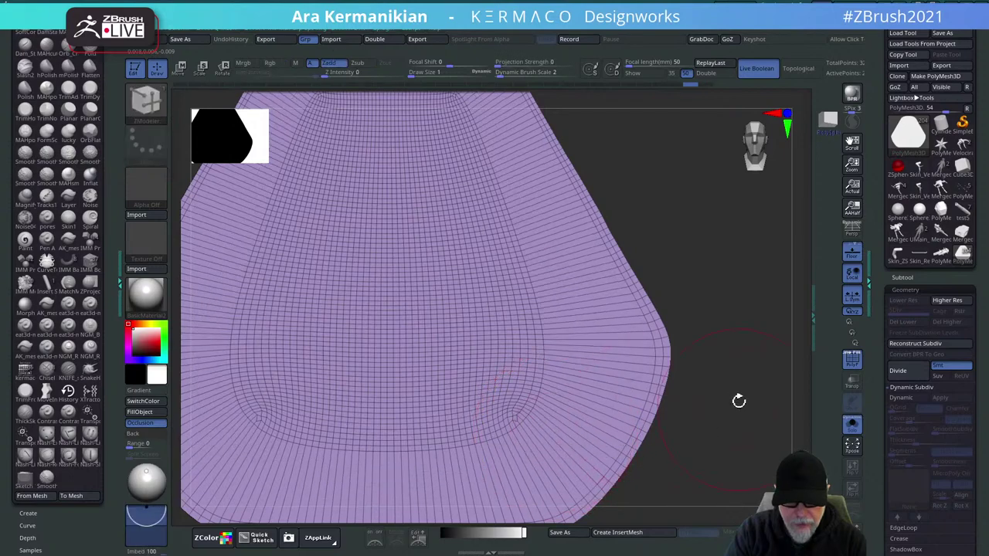
# Insert an edge loop midway across the wide band between the front face's rim and central patch, giving the band its own polygroup.
pyautogui.keyDown('alt'); pyautogui.moveTo(739, 400); pyautogui.dragTo(654, 366); pyautogui.keyUp('alt')
pyautogui.moveTo(712, 265); pyautogui.dragTo(705, 294)
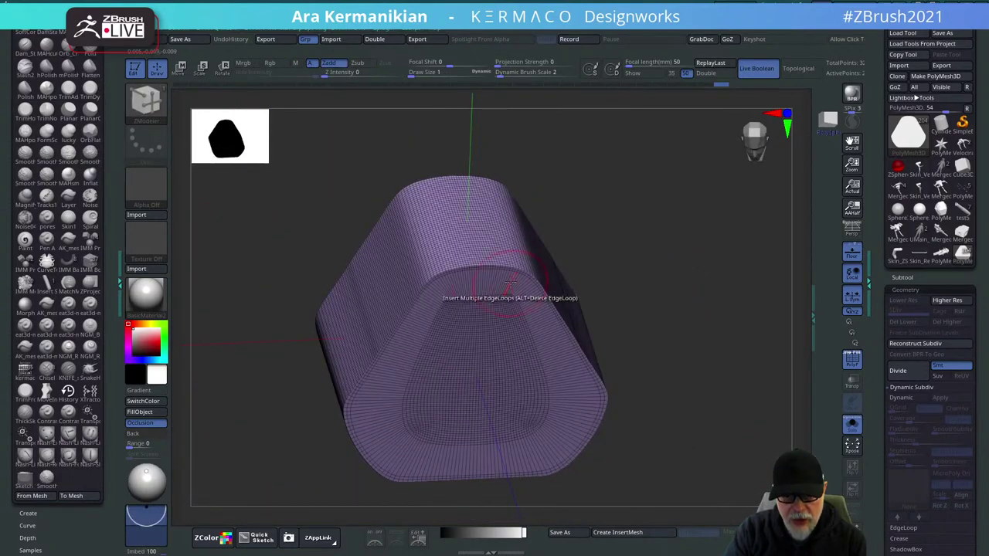
pyautogui.moveTo(692, 451); pyautogui.dragTo(622, 363)
pyautogui.click(552, 351)
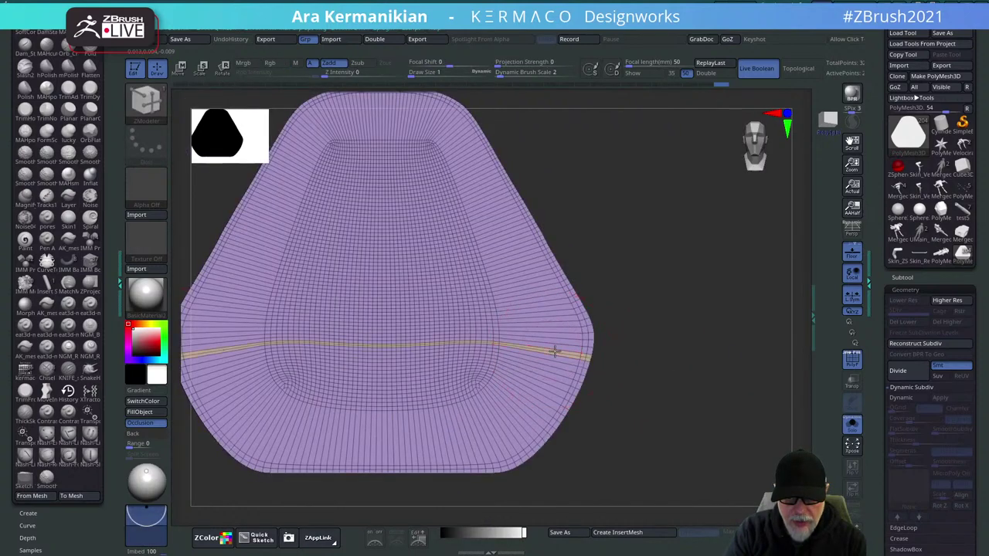
pyautogui.click(549, 349)
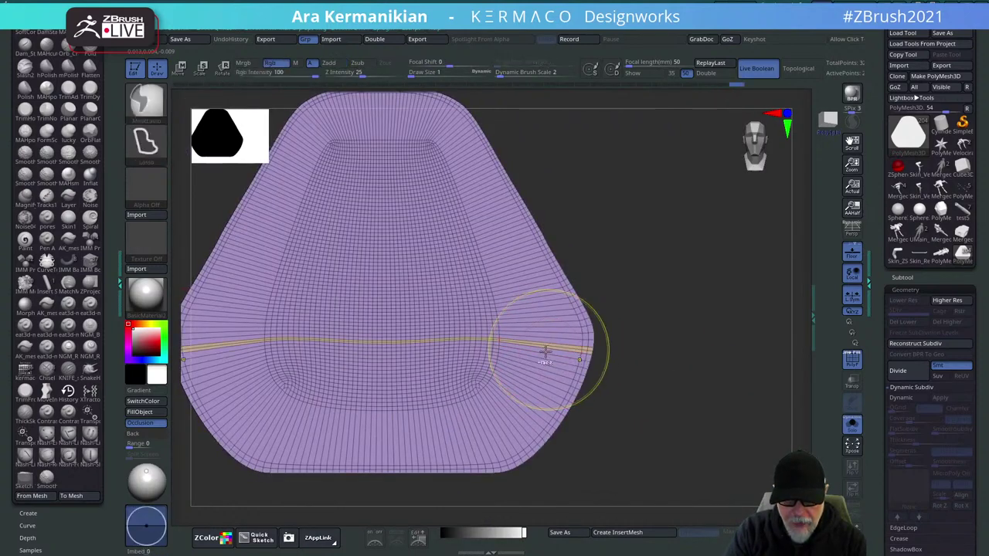
pyautogui.click(544, 349)
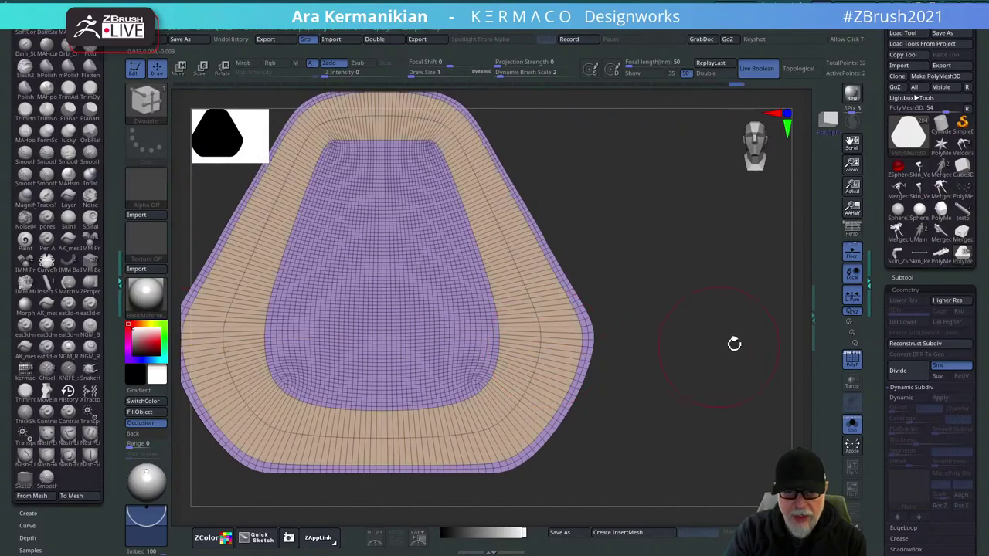
# Examine the front face's band, central patch and the block's side edge flow from the front and both sides.
pyautogui.keyDown('alt'); pyautogui.moveTo(734, 344); pyautogui.dragTo(538, 237); pyautogui.keyUp('alt')
pyautogui.moveTo(725, 321); pyautogui.dragTo(765, 356)
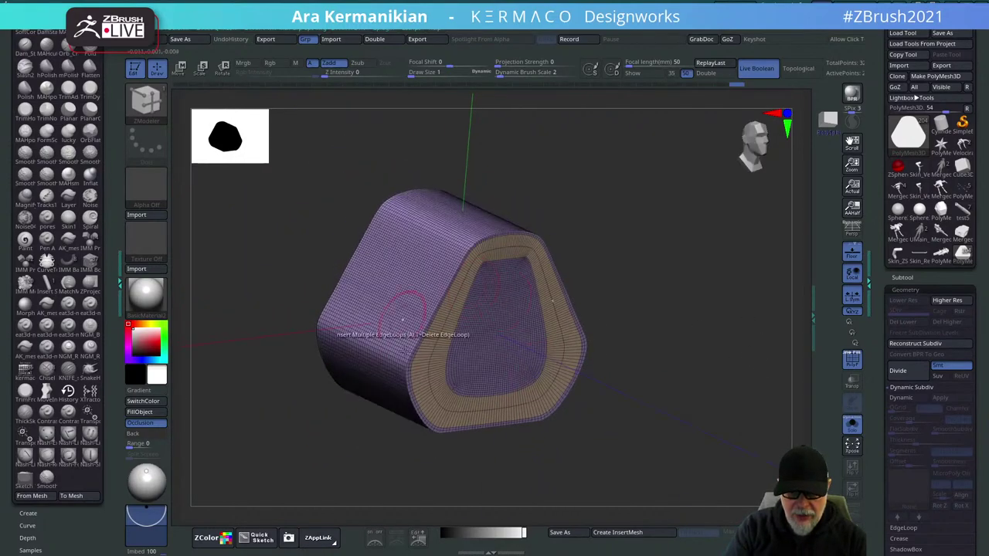
pyautogui.moveTo(707, 376); pyautogui.dragTo(617, 337)
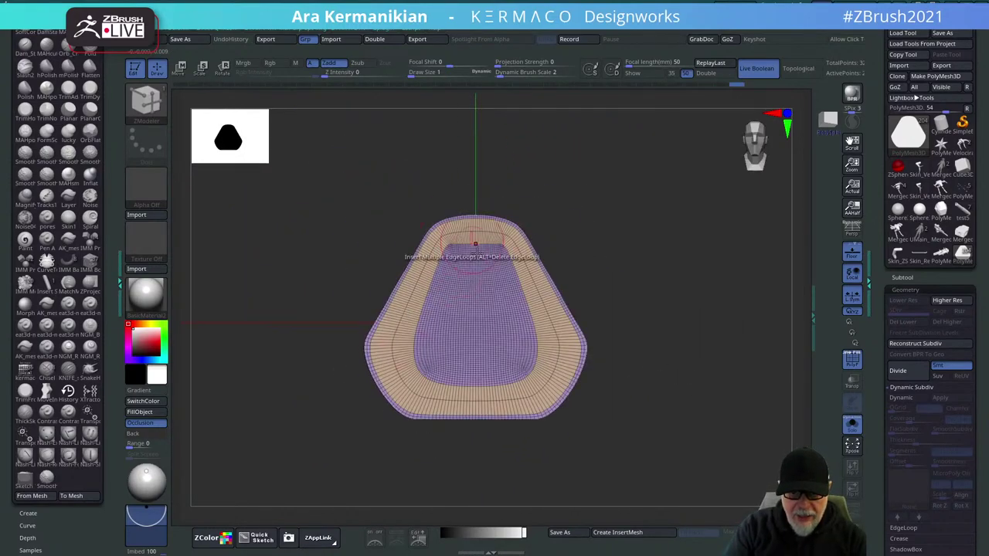
pyautogui.keyDown('alt'); pyautogui.moveTo(706, 255); pyautogui.dragTo(534, 254); pyautogui.keyUp('alt')
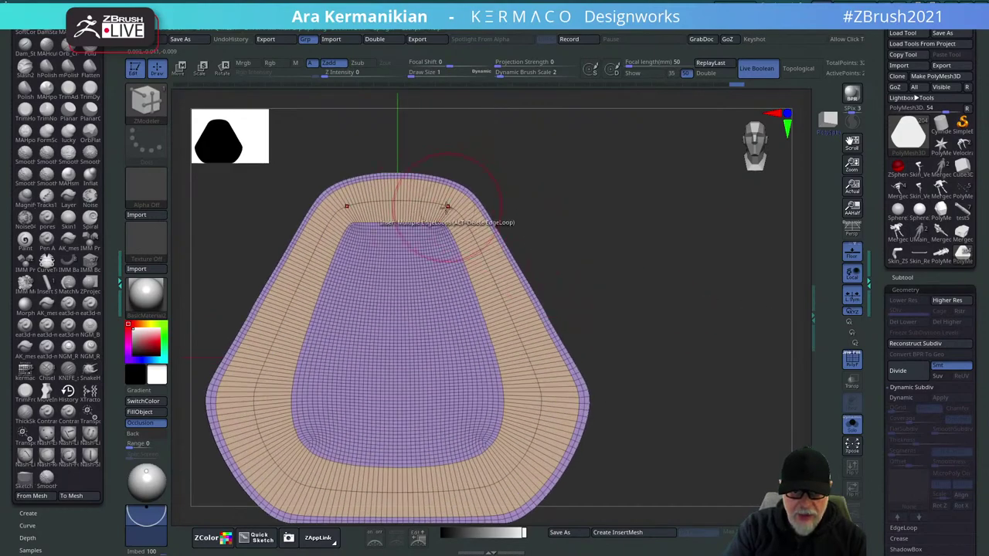
pyautogui.moveTo(682, 256); pyautogui.dragTo(485, 276)
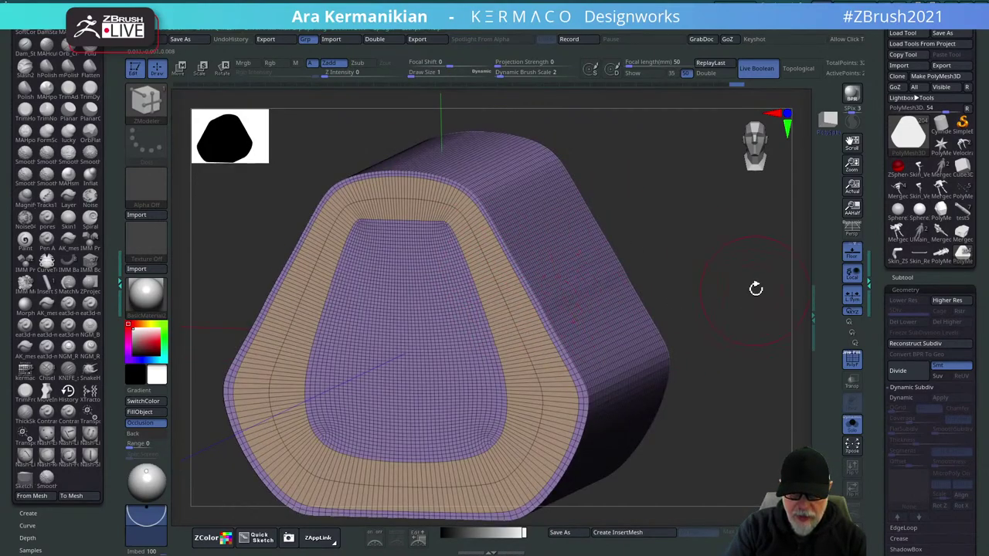
pyautogui.moveTo(756, 289); pyautogui.dragTo(618, 300)
pyautogui.keyDown('alt'); pyautogui.moveTo(723, 318); pyautogui.dragTo(693, 283); pyautogui.keyUp('alt')
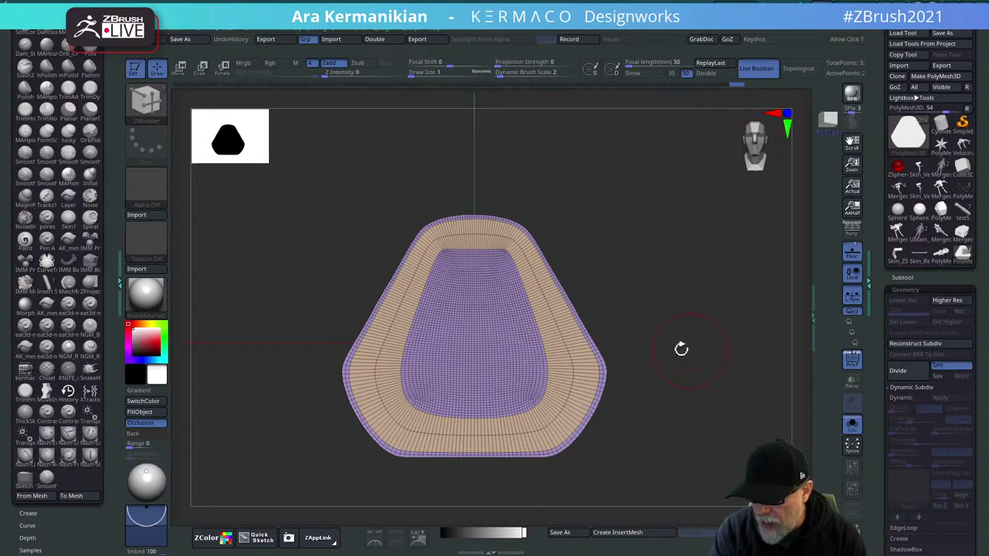
pyautogui.moveTo(668, 295); pyautogui.dragTo(580, 209)
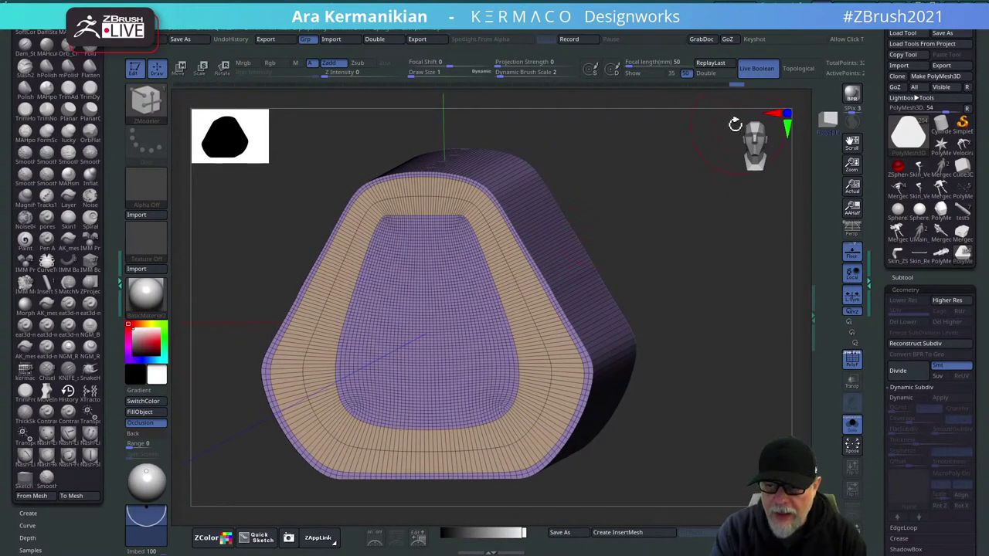
pyautogui.keyDown('shift'); pyautogui.moveTo(664, 244); pyautogui.dragTo(671, 234); pyautogui.keyUp('shift')
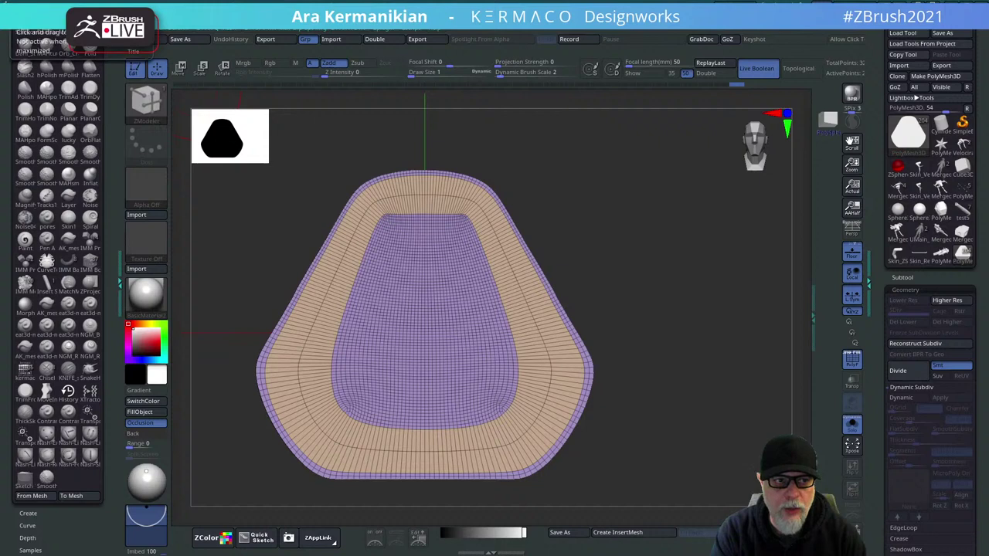
# Turn the CamView orientation head off and back on in the preferences.
pyautogui.click(531, 31)
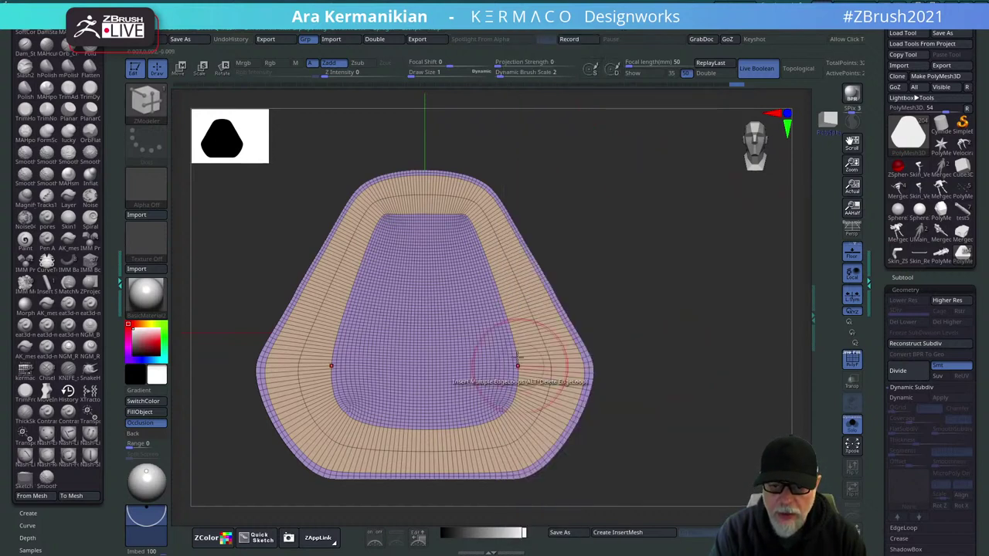
pyautogui.press('space')
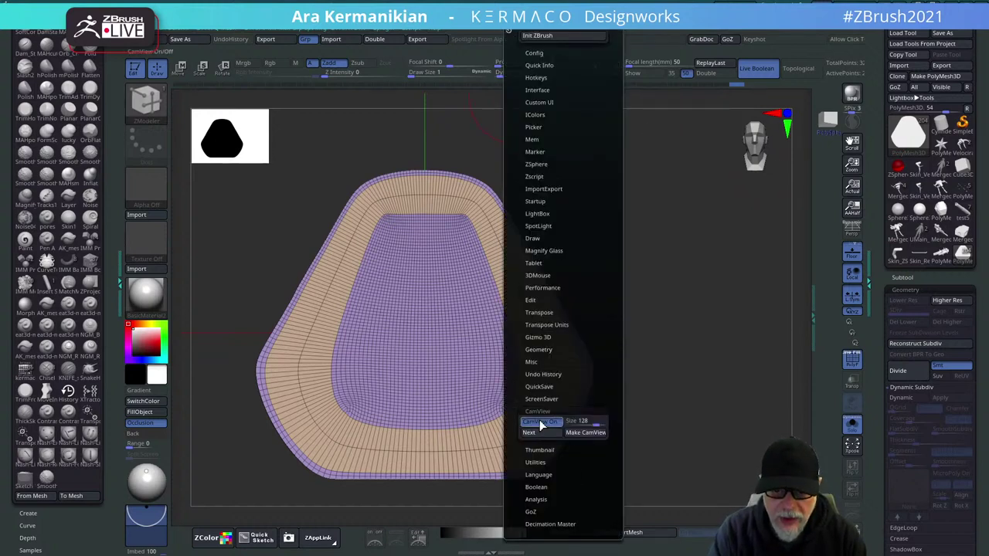
pyautogui.click(538, 420)
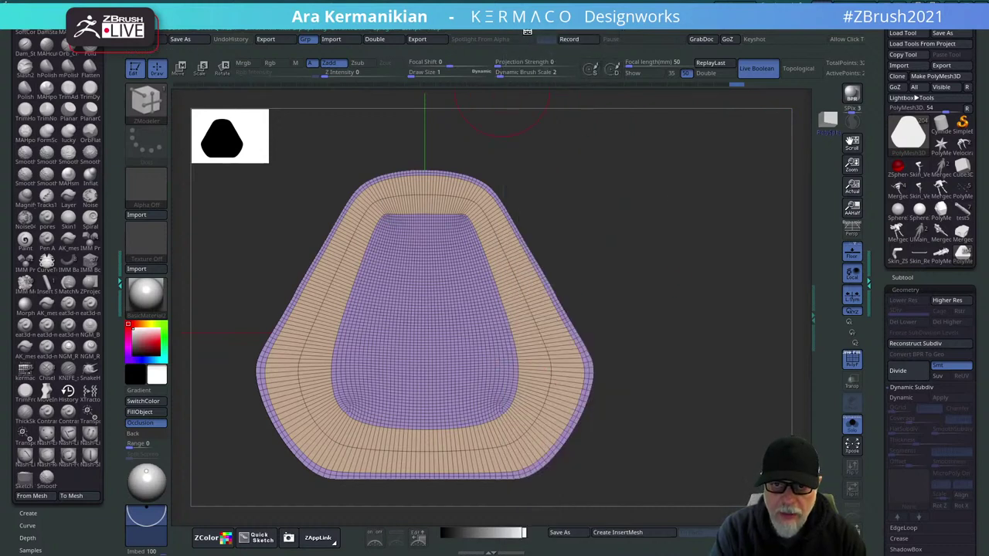
pyautogui.click(527, 29)
pyautogui.click(539, 421)
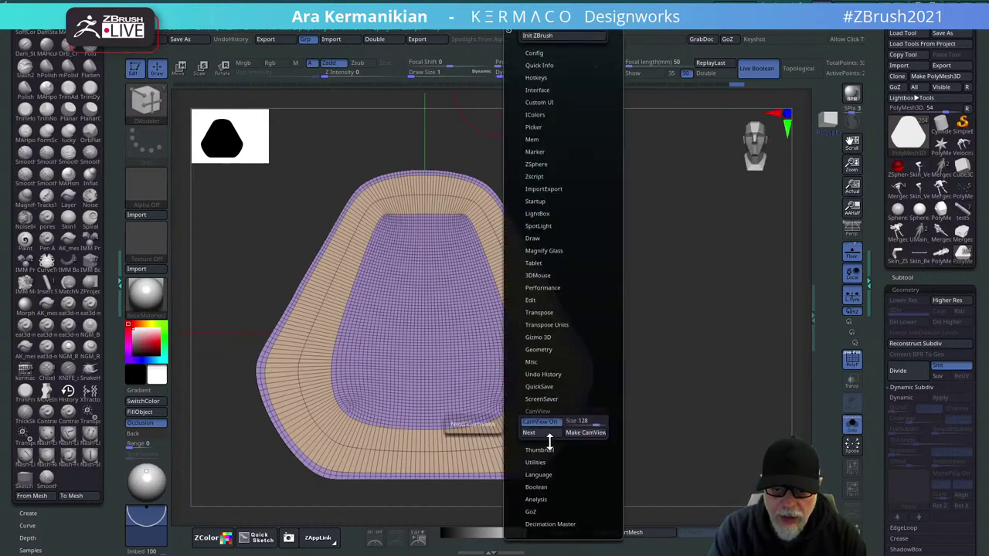
# Switch the CamView to the Dog and Earthquake figures, rotating the block to test each one.
pyautogui.click(548, 434)
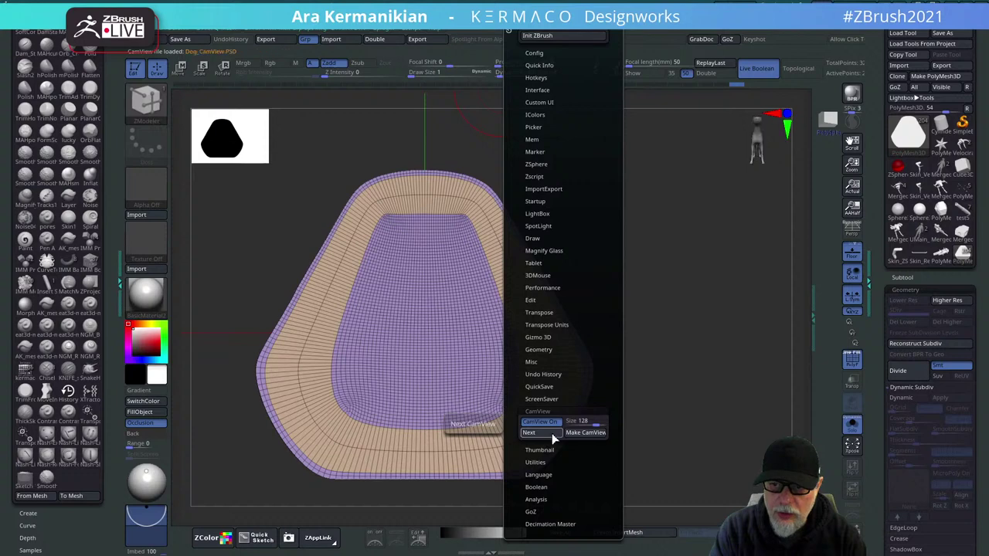
pyautogui.moveTo(737, 215); pyautogui.dragTo(718, 193)
pyautogui.click(537, 33)
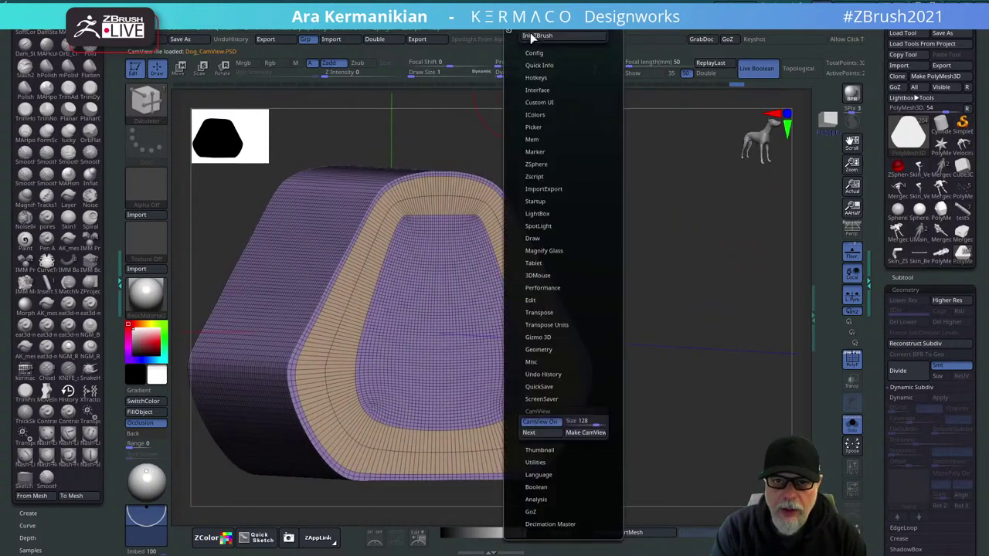
pyautogui.click(540, 434)
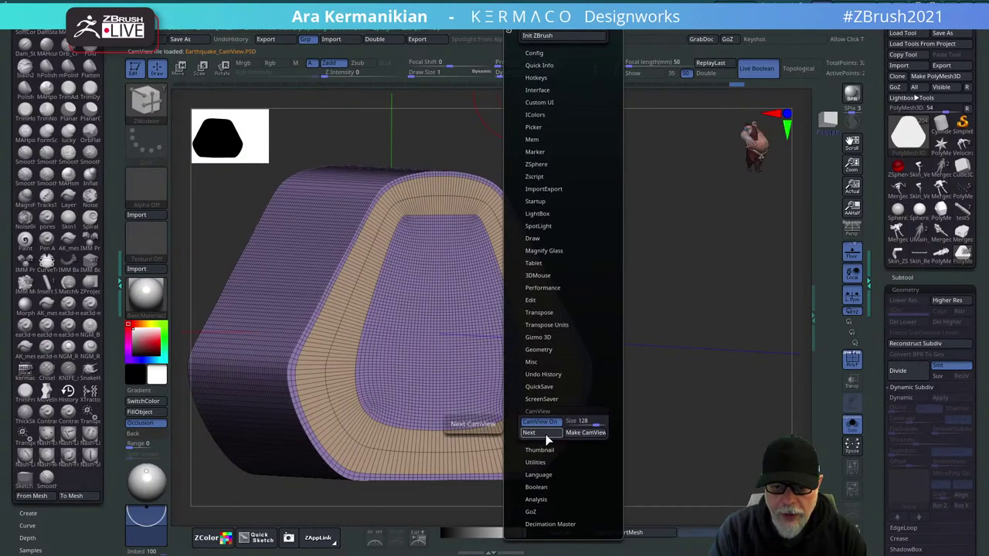
pyautogui.moveTo(724, 305); pyautogui.dragTo(749, 216)
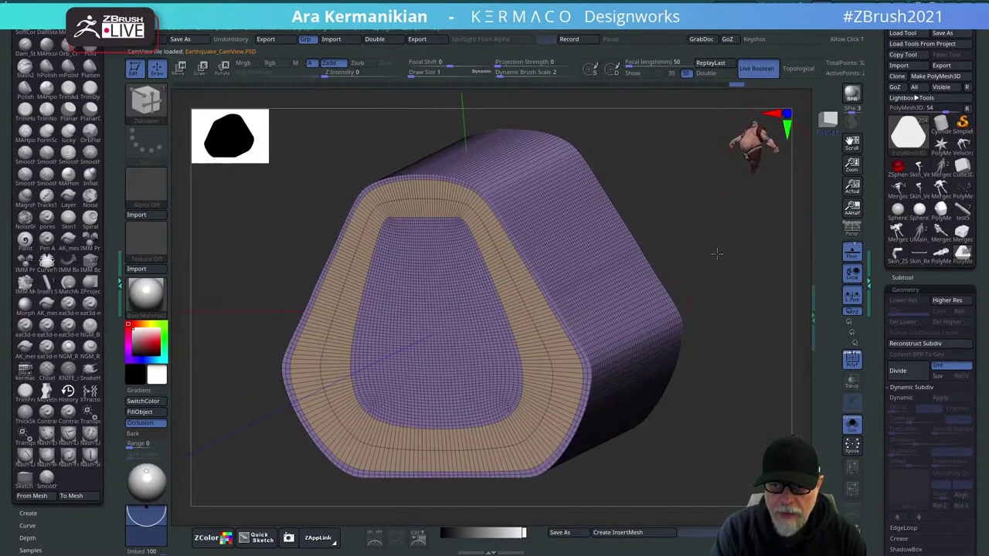
pyautogui.keyDown('shift'); pyautogui.moveTo(717, 252); pyautogui.dragTo(682, 209); pyautogui.keyUp('shift')
# Cycle the CamView through the film camera, demo head, Lite color cube, skeleton and skull models.
pyautogui.click(526, 32)
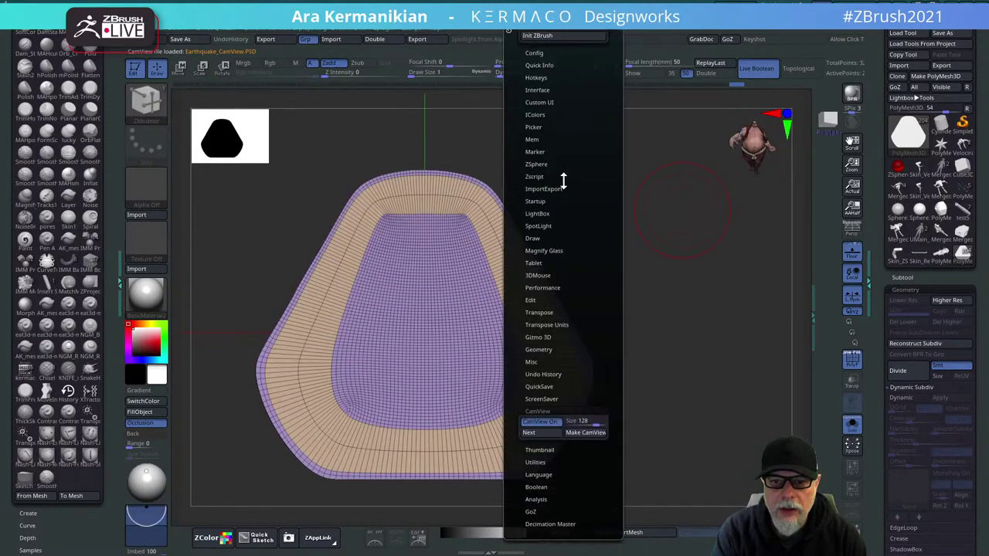
pyautogui.click(548, 431)
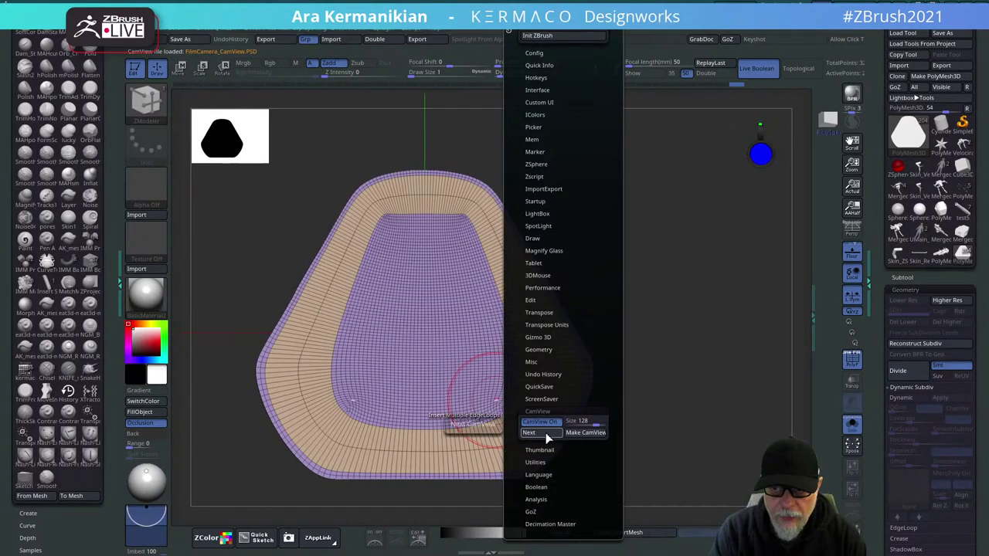
pyautogui.click(549, 432)
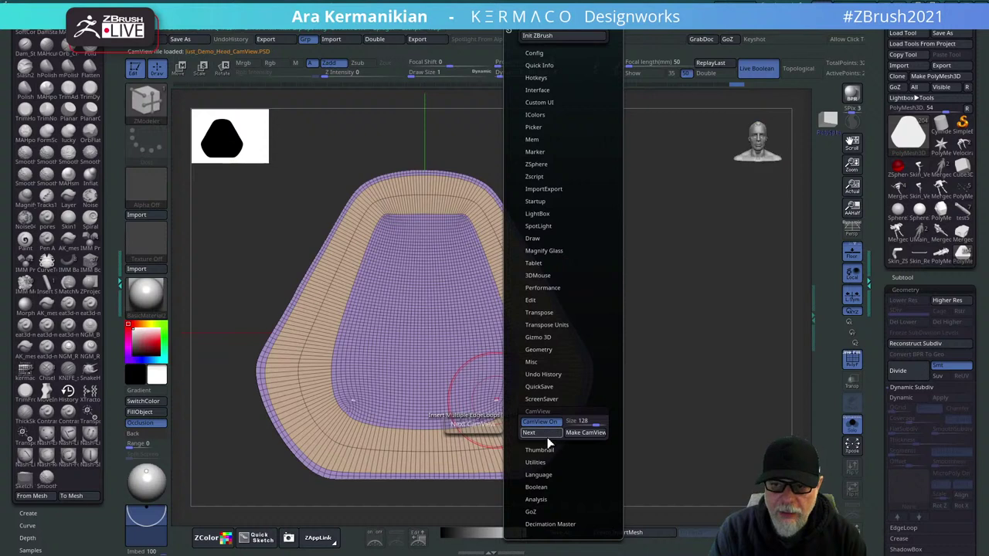
pyautogui.click(550, 432)
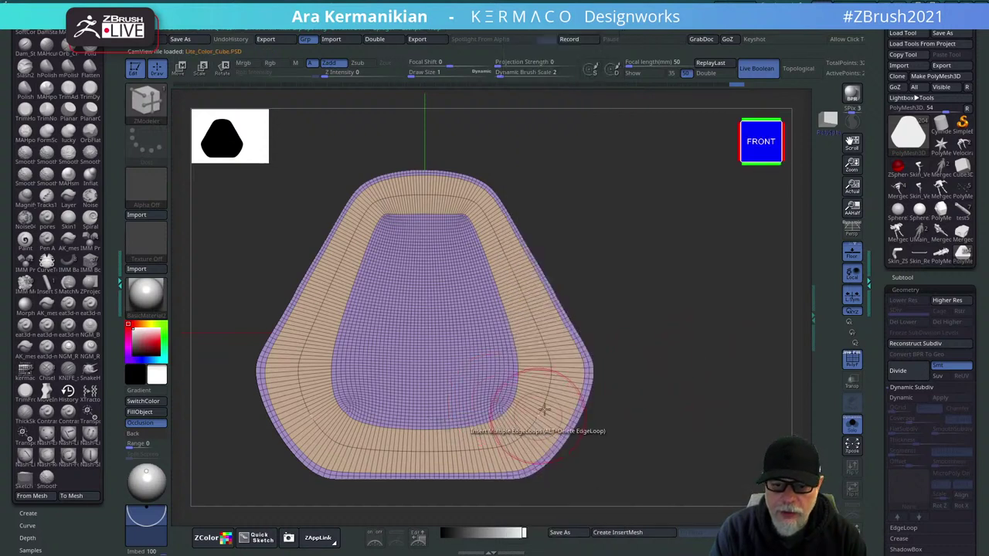
pyautogui.click(541, 32)
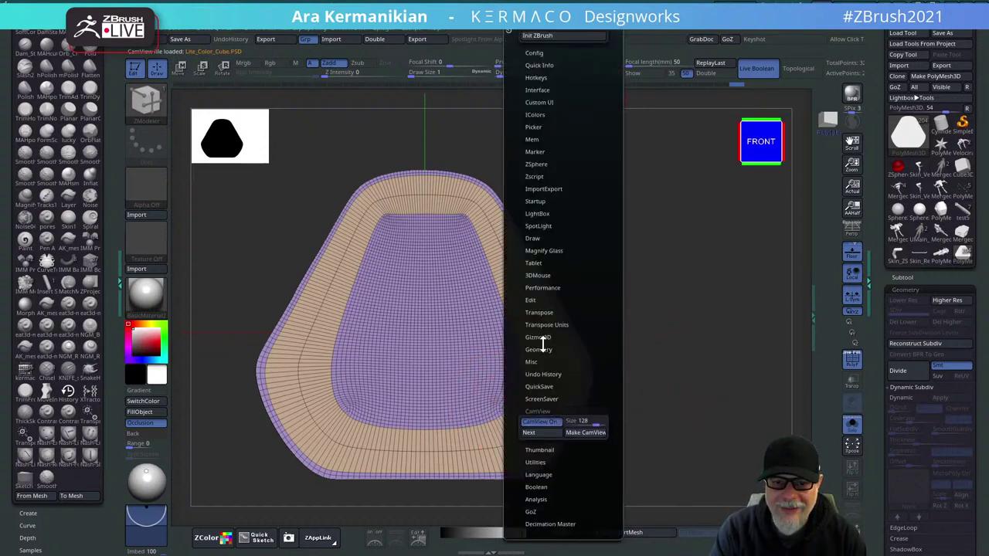
pyautogui.click(549, 433)
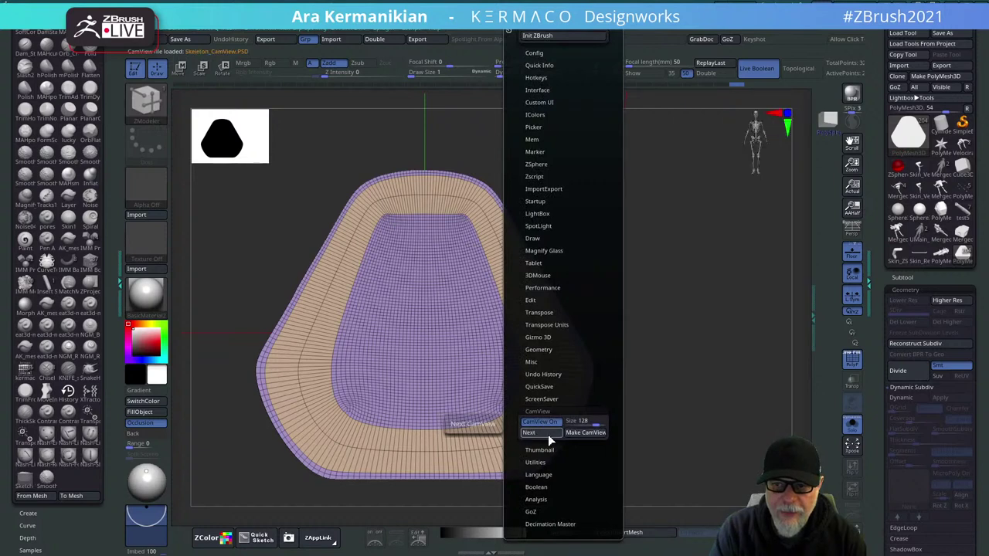
pyautogui.click(546, 434)
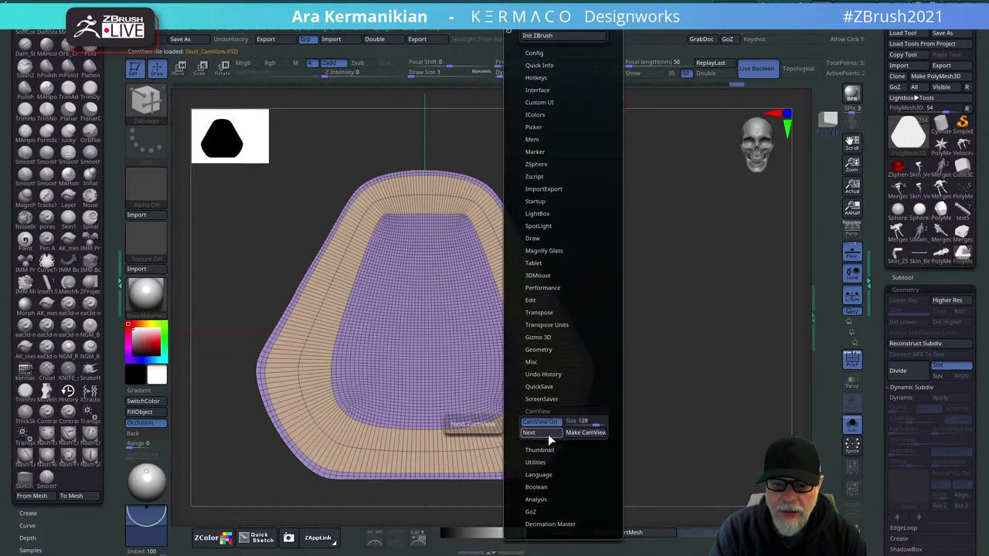
# Continue cycling the CamView past the color cube back to the Default head, and test it by rotating the block.
pyautogui.click(550, 434)
pyautogui.click(553, 434)
pyautogui.click(552, 435)
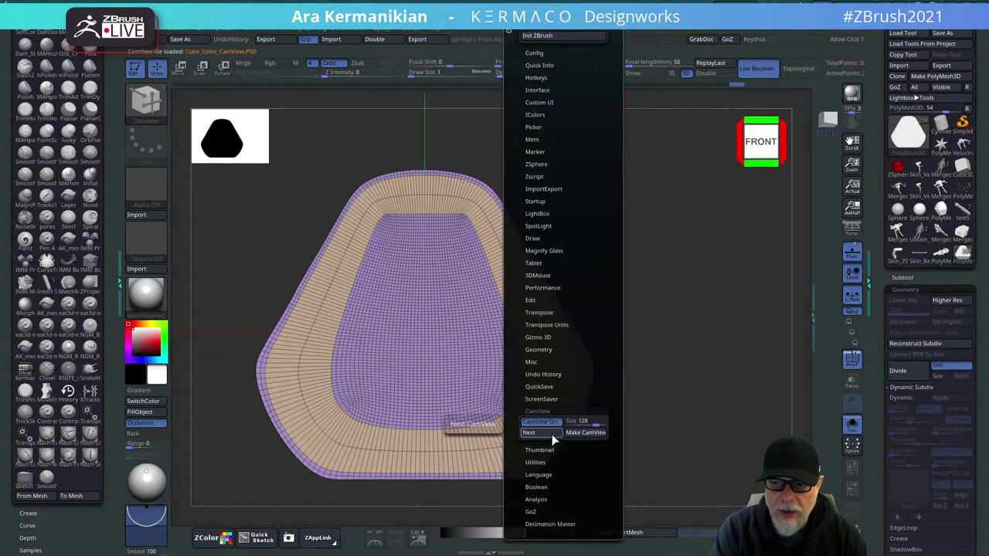
pyautogui.click(551, 434)
pyautogui.click(552, 435)
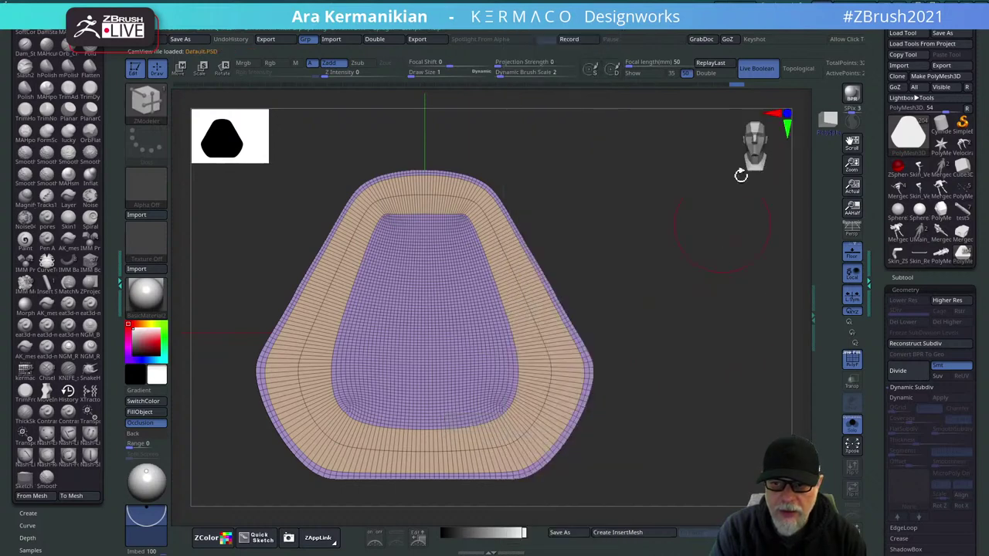
pyautogui.moveTo(669, 287); pyautogui.dragTo(701, 248)
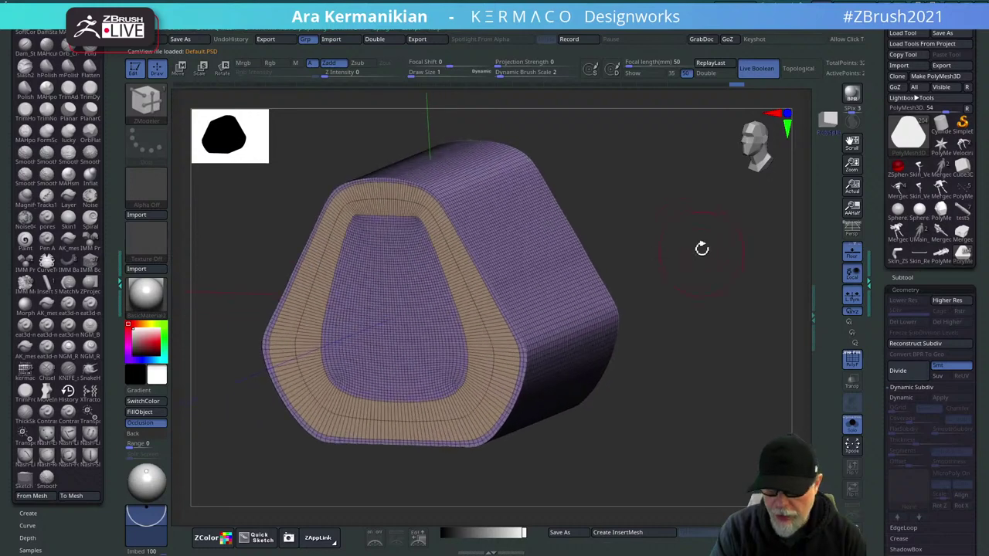
pyautogui.keyDown('shift'); pyautogui.moveTo(646, 287); pyautogui.dragTo(721, 294); pyautogui.keyUp('shift')
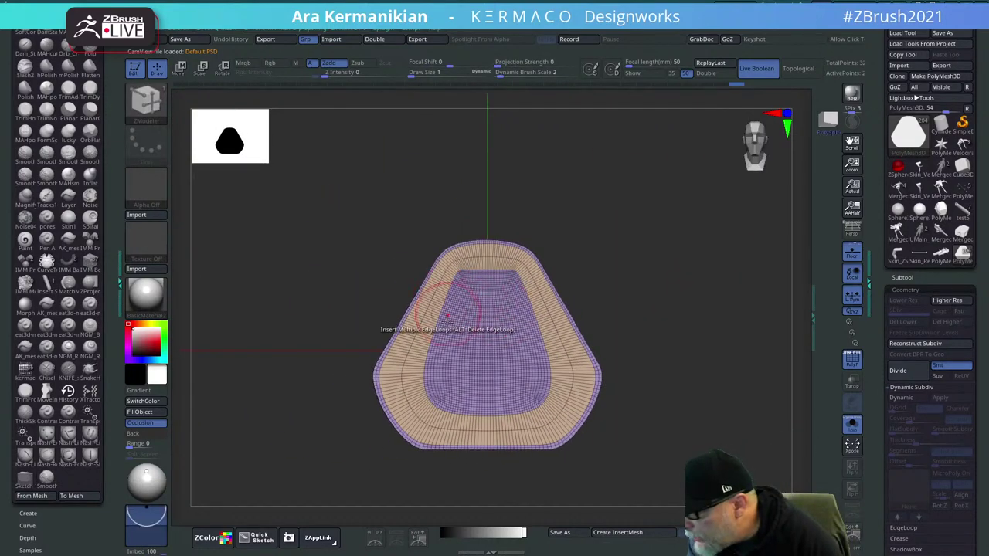
# Turn off Solo to show the whole rifle and bring it into a three-quarter view.
pyautogui.moveTo(691, 285); pyautogui.dragTo(694, 261)
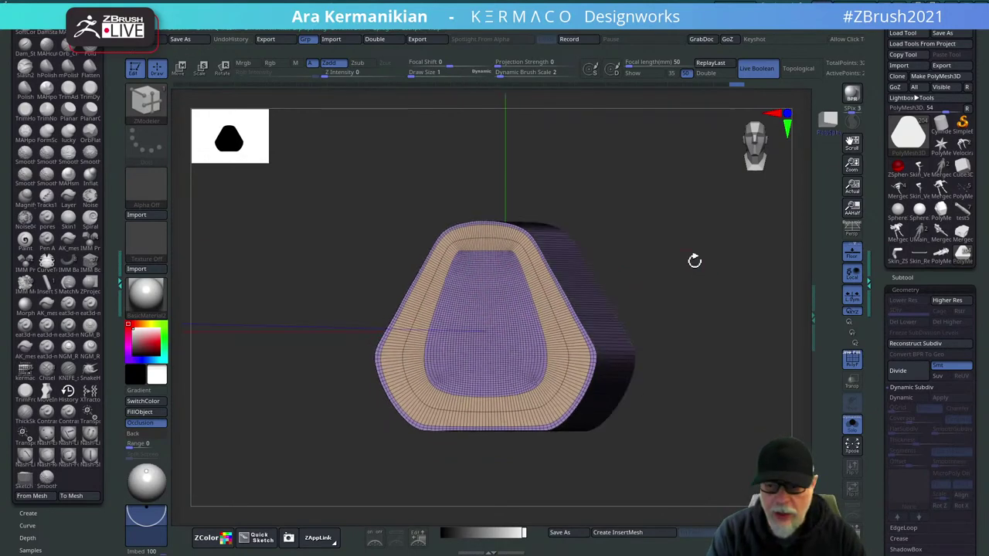
pyautogui.click(852, 424)
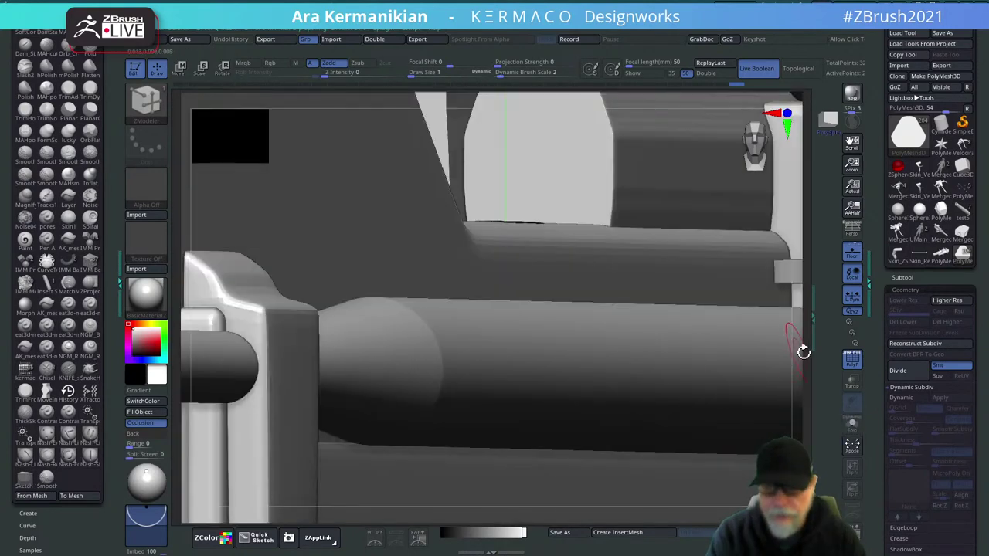
pyautogui.keyDown('alt'); pyautogui.moveTo(801, 354); pyautogui.dragTo(309, 318); pyautogui.keyUp('alt')
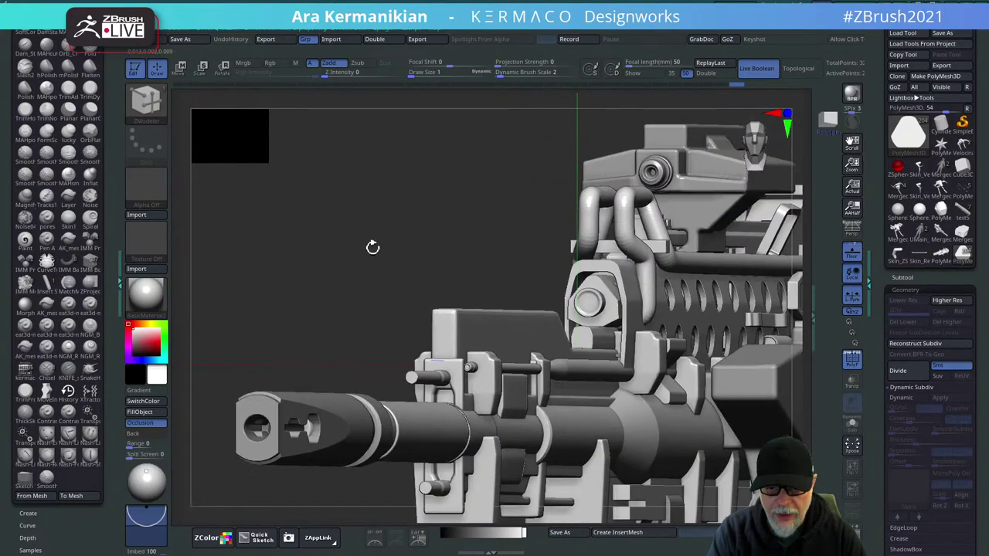
pyautogui.moveTo(374, 248); pyautogui.dragTo(732, 254)
pyautogui.moveTo(627, 260); pyautogui.dragTo(469, 180)
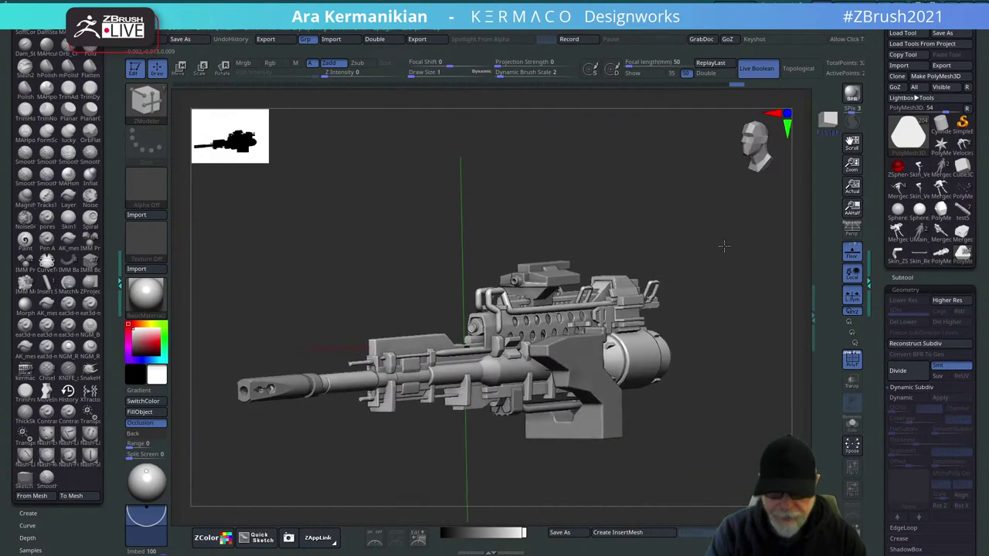
pyautogui.moveTo(722, 245); pyautogui.dragTo(759, 265)
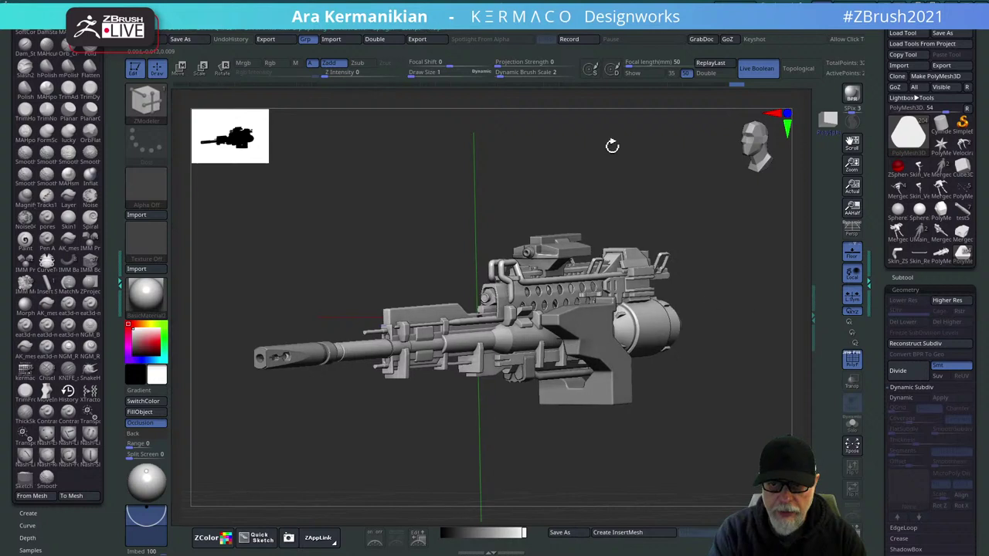
# Turn off Live Boolean and make the rows of cutter pieces along the receiver the active subtool.
pyautogui.click(759, 71)
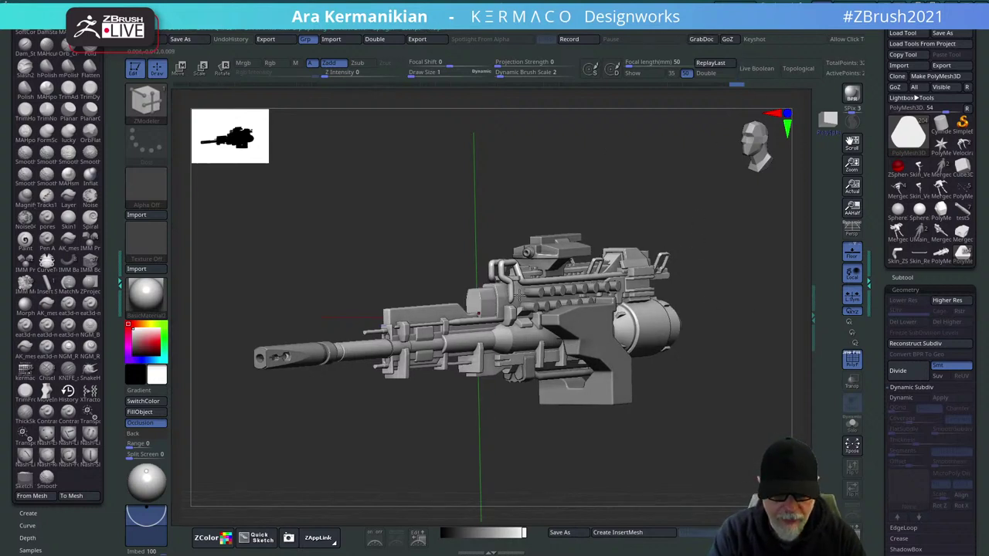
pyautogui.press('e')
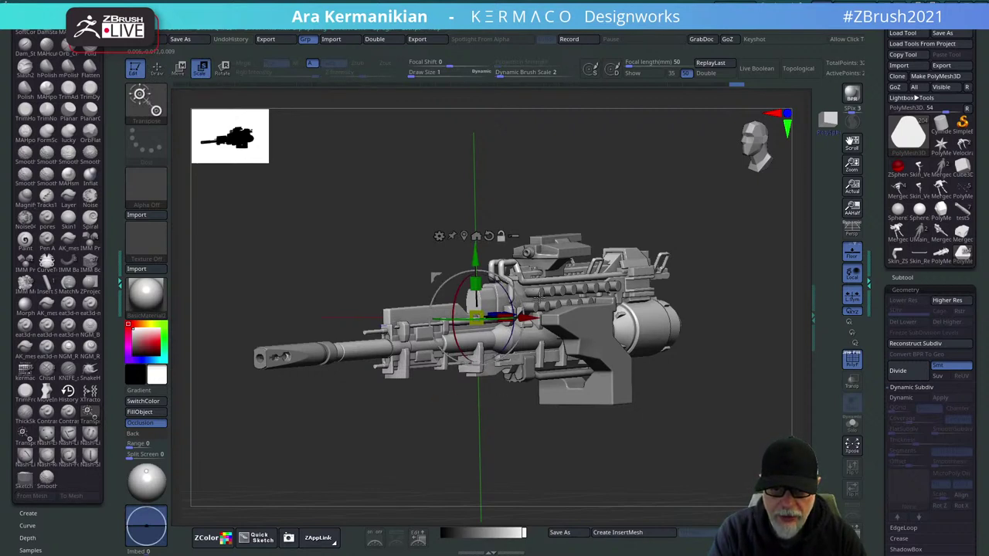
pyautogui.keyDown('alt'); pyautogui.click(539, 293); pyautogui.keyUp('alt')
pyautogui.moveTo(685, 210); pyautogui.dragTo(568, 379)
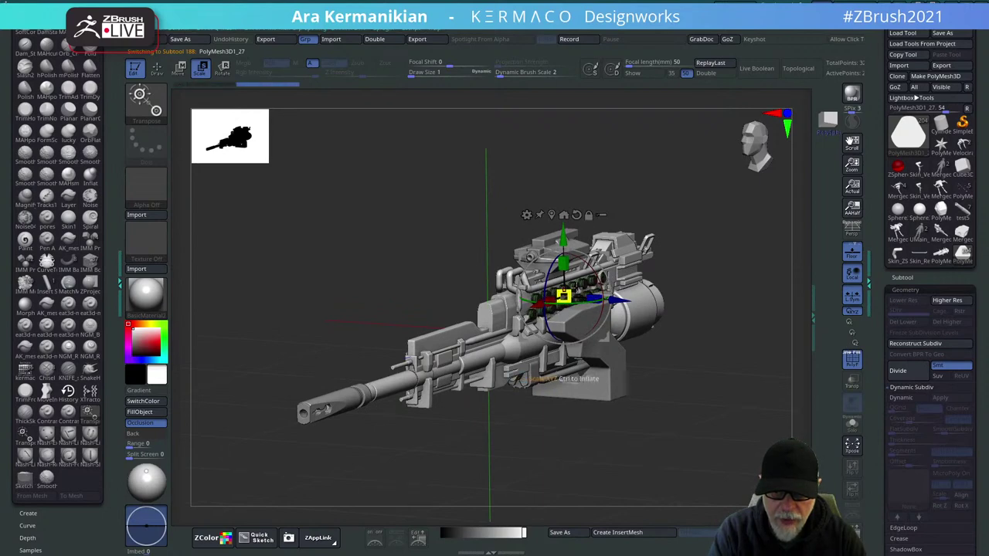
pyautogui.moveTo(713, 260)
pyautogui.mouseDown()
pyautogui.moveTo(662, 226)
pyautogui.moveTo(713, 198)
pyautogui.moveTo(733, 207)
pyautogui.mouseUp()
pyautogui.press('q')
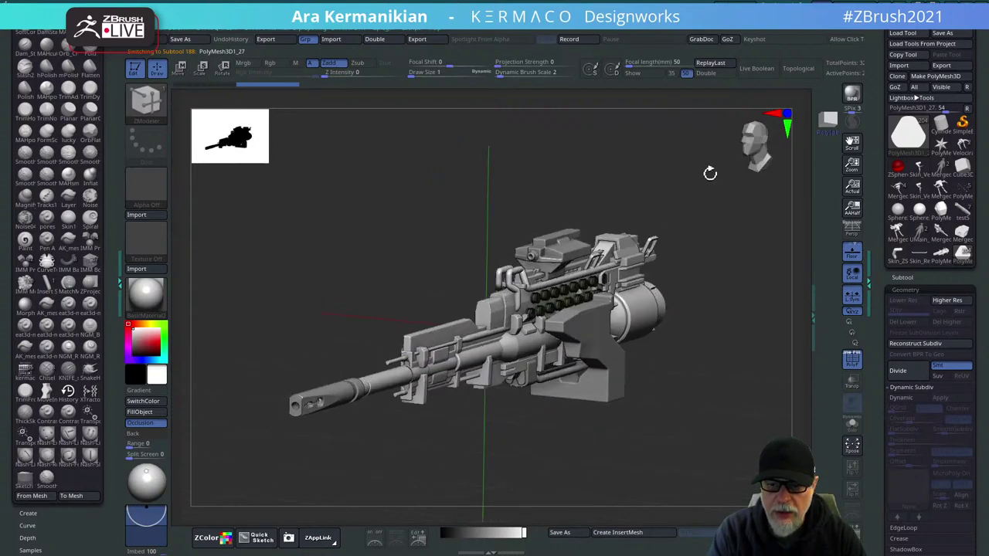
# Enable the KeyShot renderer, send the rifle to KeyShot with a Best Preview Render, and dismiss its log window.
pyautogui.click(783, 40)
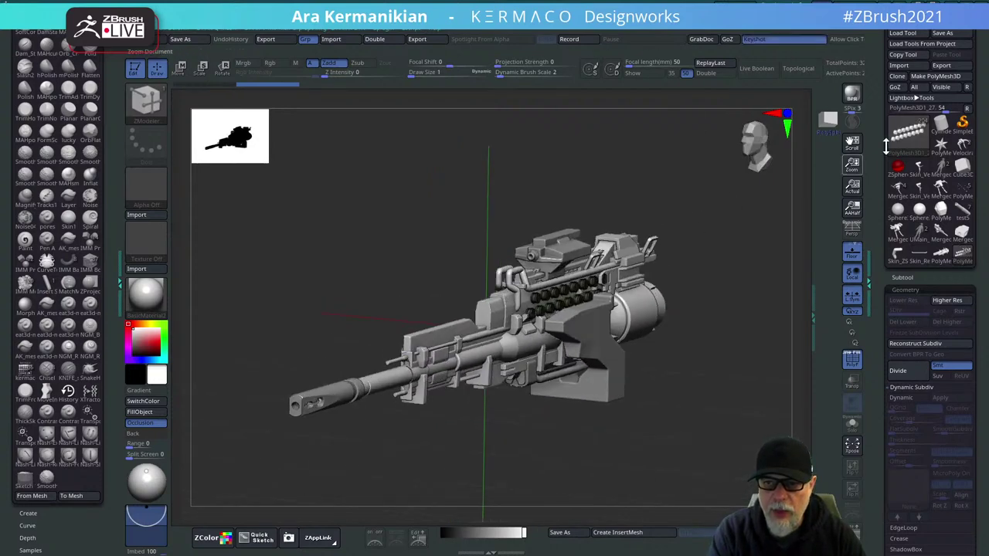
pyautogui.click(852, 96)
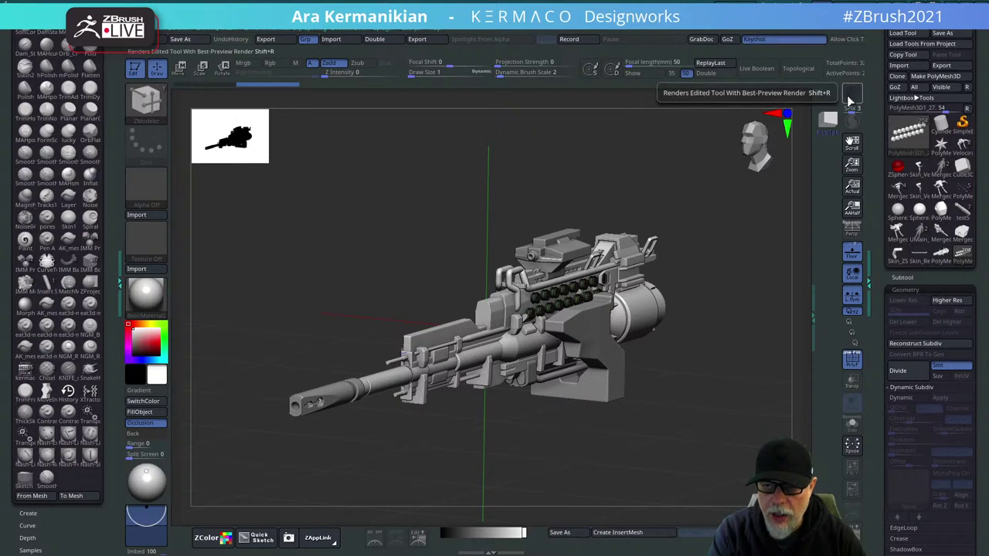
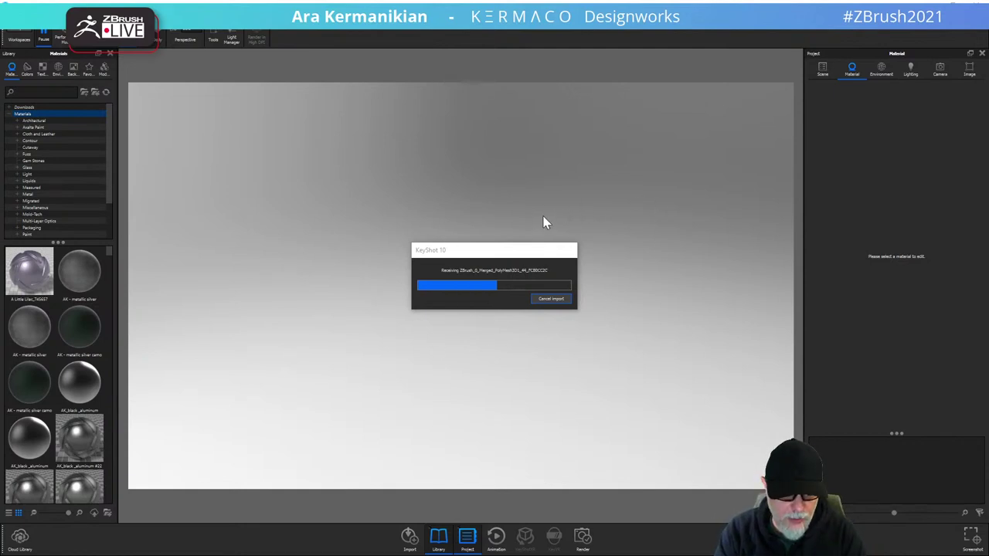
pyautogui.hotkey('alt', 'Tab')
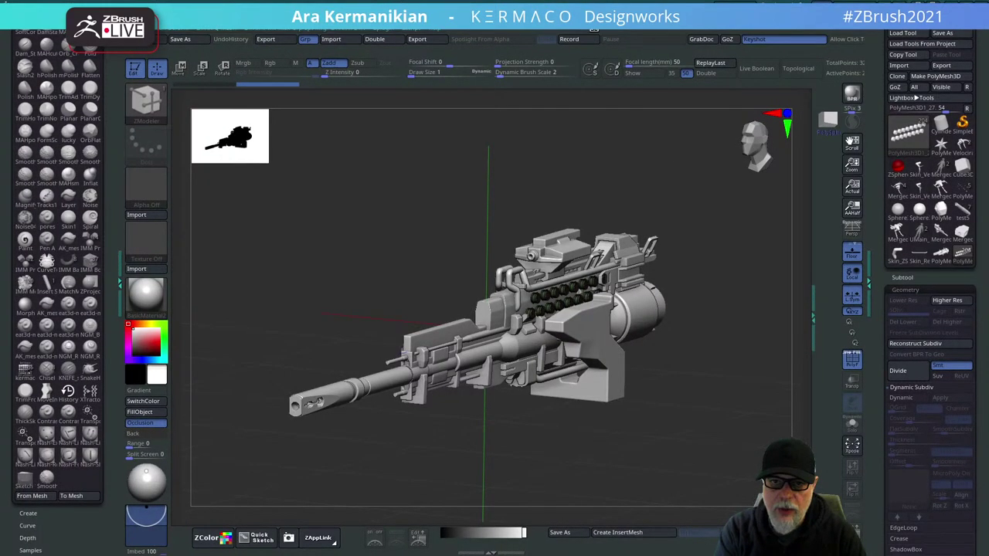
pyautogui.click(562, 32)
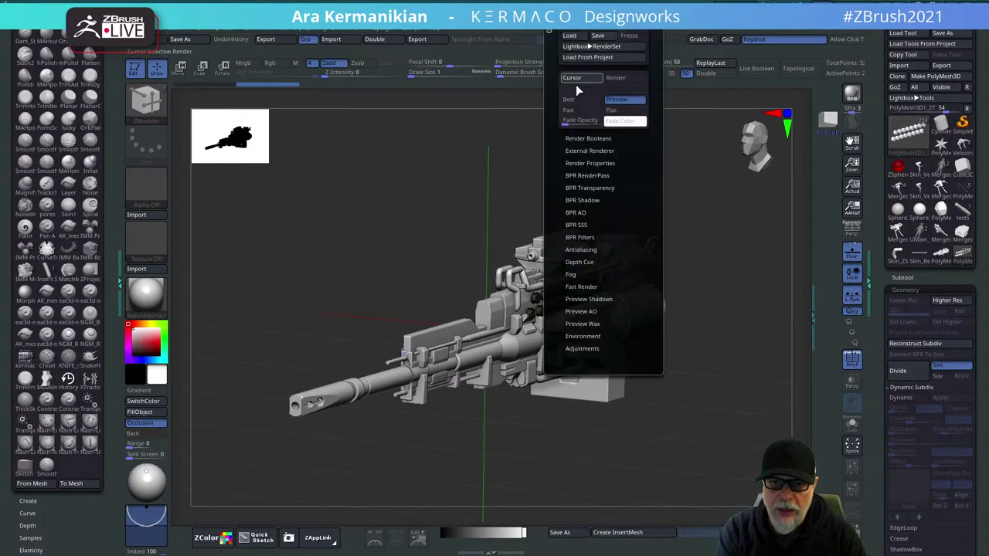
pyautogui.click(585, 151)
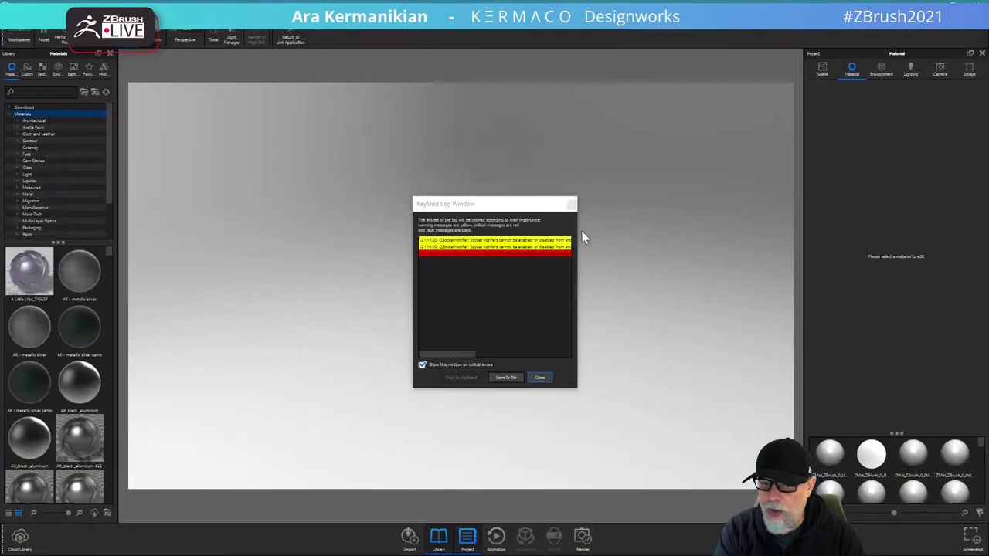
pyautogui.click(540, 377)
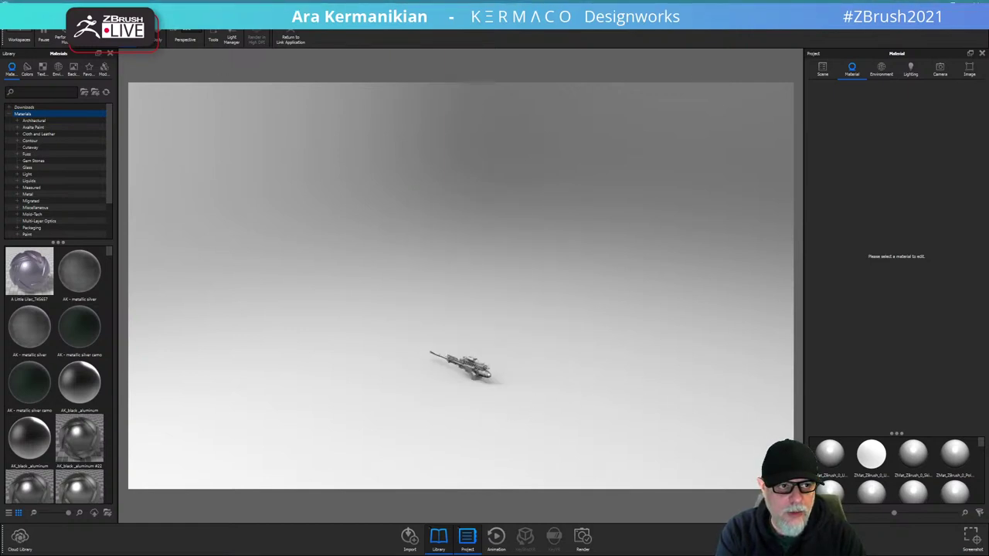
# Open the KeyShot preferences and bring the rifle into a closer three-quarter view.
pyautogui.click(32, 23)
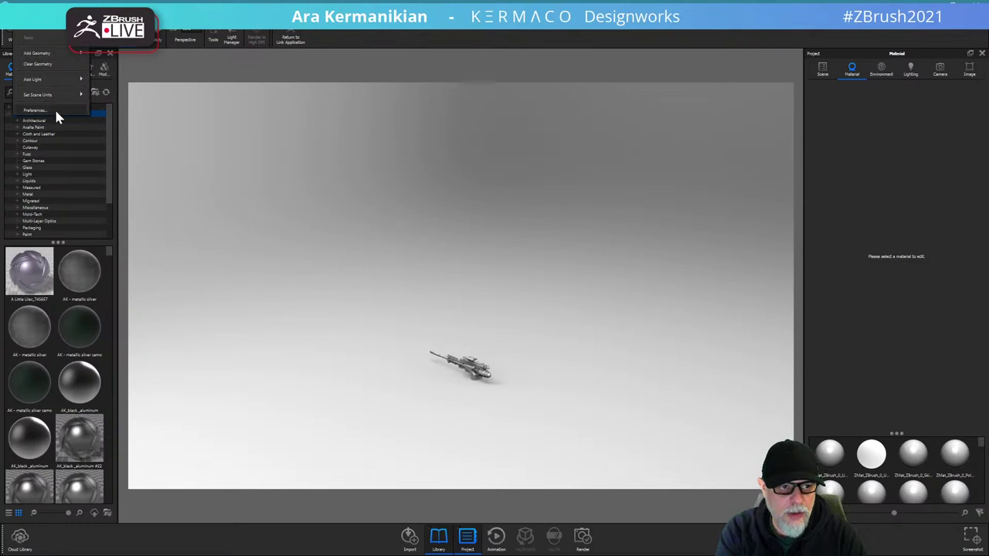
pyautogui.click(55, 112)
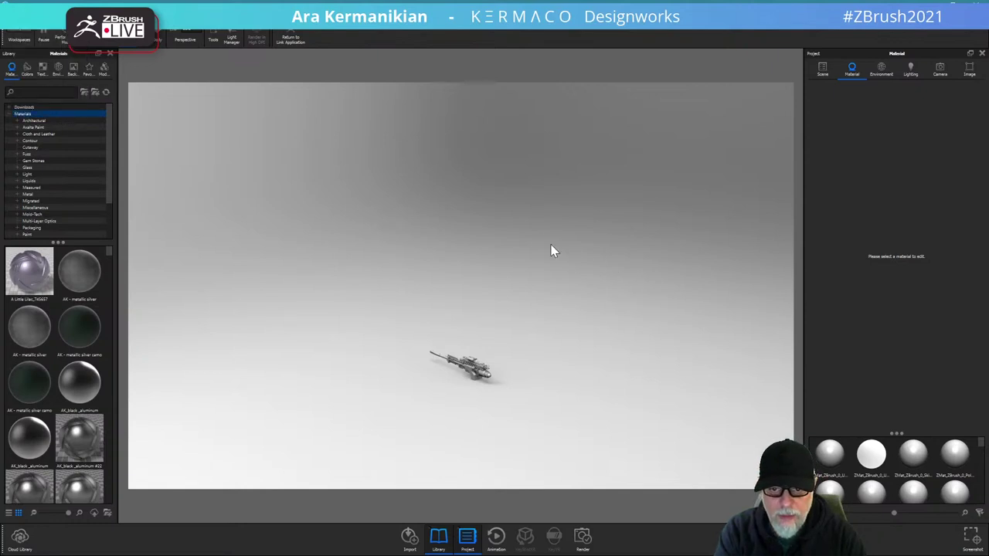
pyautogui.click(316, 393)
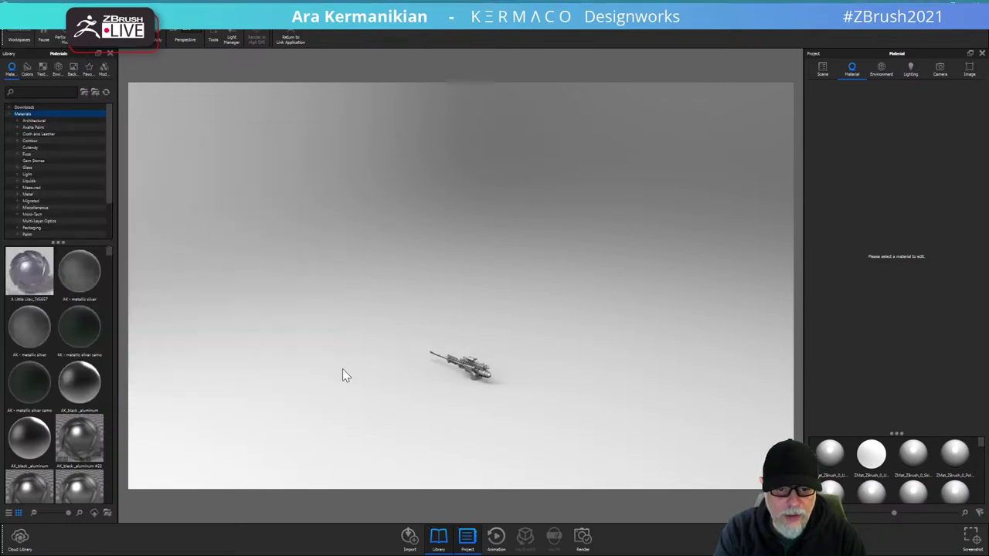
pyautogui.moveTo(345, 376); pyautogui.dragTo(431, 437)
# Try several library materials on the rifle's muzzle and barrel, including AK_black_aluminum.
pyautogui.moveTo(67, 449); pyautogui.dragTo(359, 345)
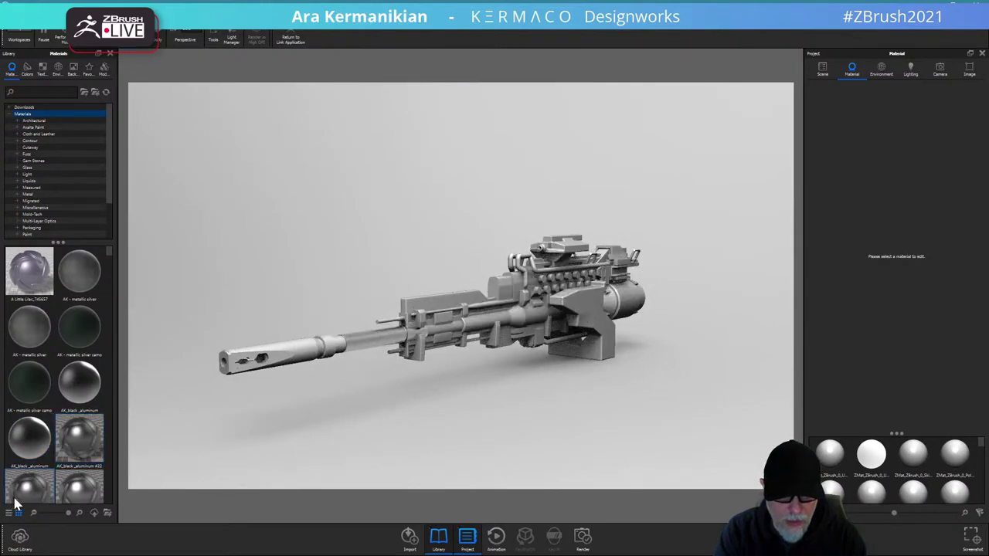
pyautogui.moveTo(14, 498); pyautogui.dragTo(311, 360)
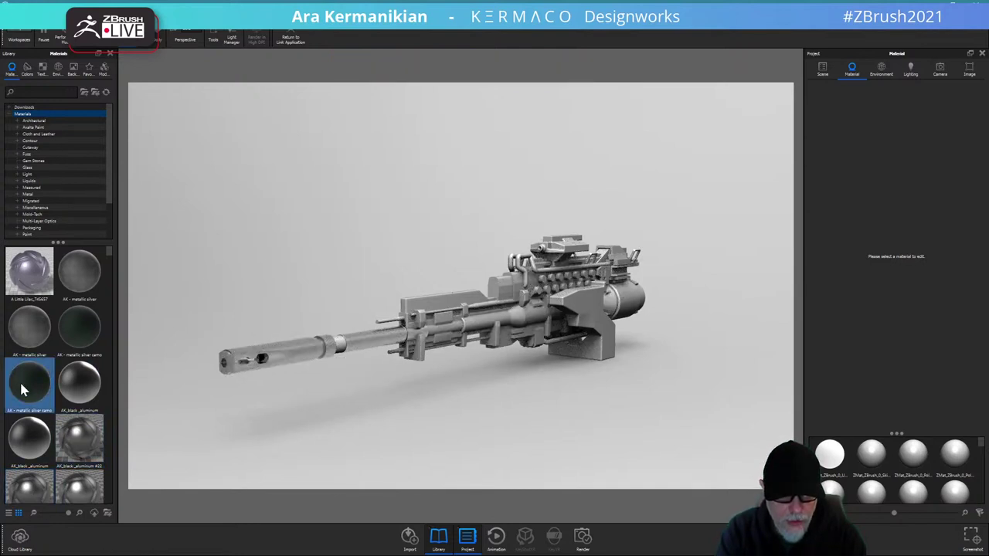
pyautogui.moveTo(77, 396); pyautogui.dragTo(339, 346)
pyautogui.scroll(2, 516, 433)
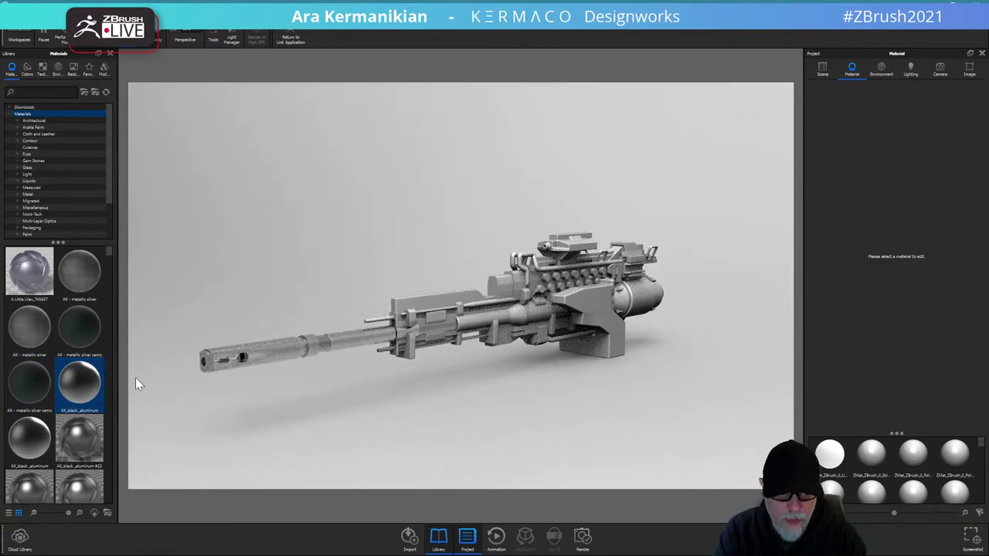
# Rotate the environment's background image horizontally to 180° in the HDRI Editor.
pyautogui.click(887, 76)
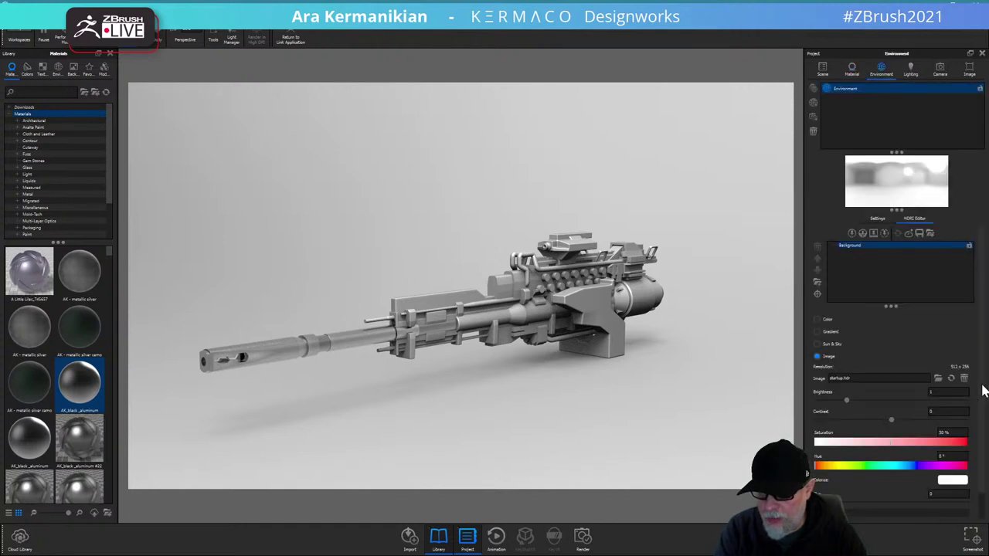
pyautogui.scroll(-1, 985, 396)
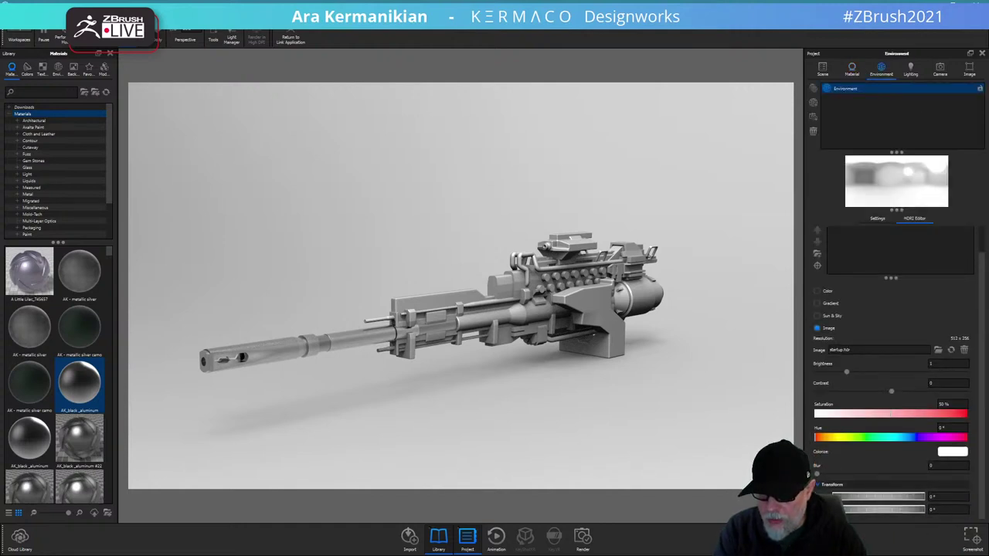
pyautogui.moveTo(839, 510); pyautogui.dragTo(731, 510)
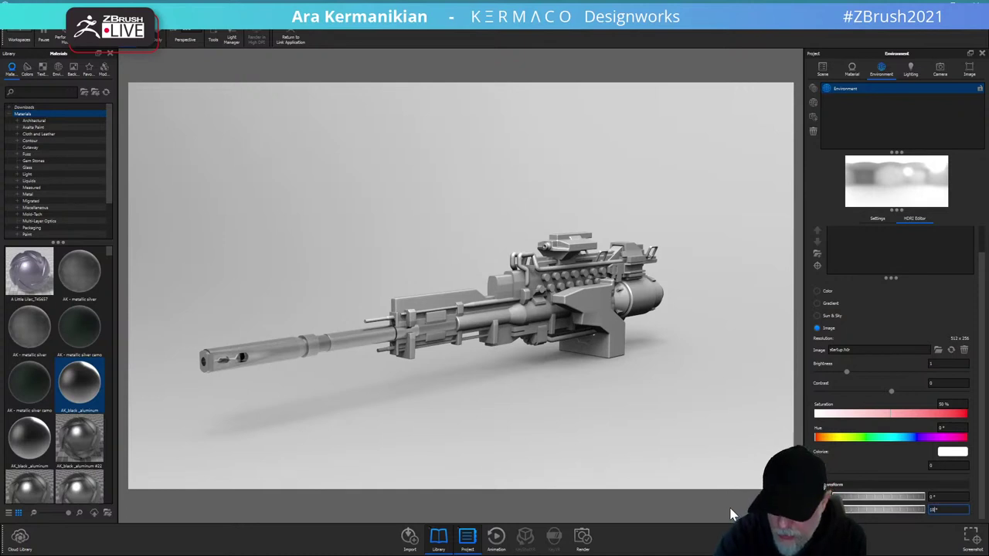
pyautogui.press('Return')
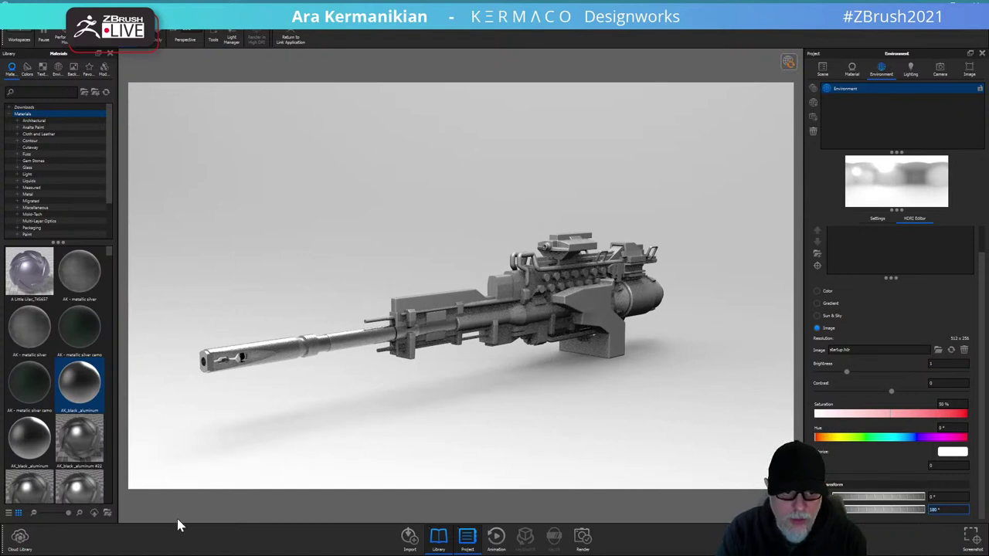
# Apply the dark grey anodised aluminum from the Metal library to the rifle's body parts, declining to link duplicate materials.
pyautogui.click(17, 195)
pyautogui.click(57, 201)
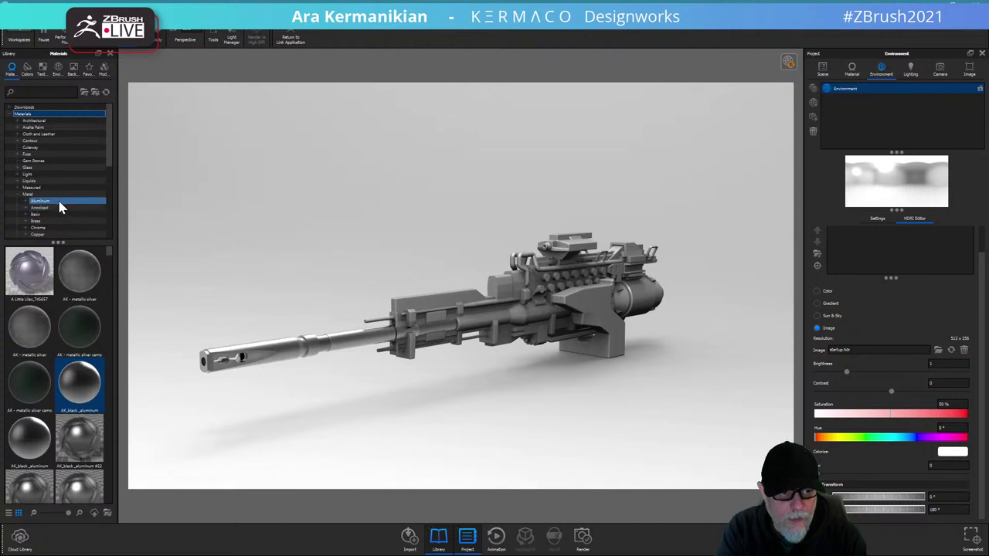
pyautogui.click(60, 207)
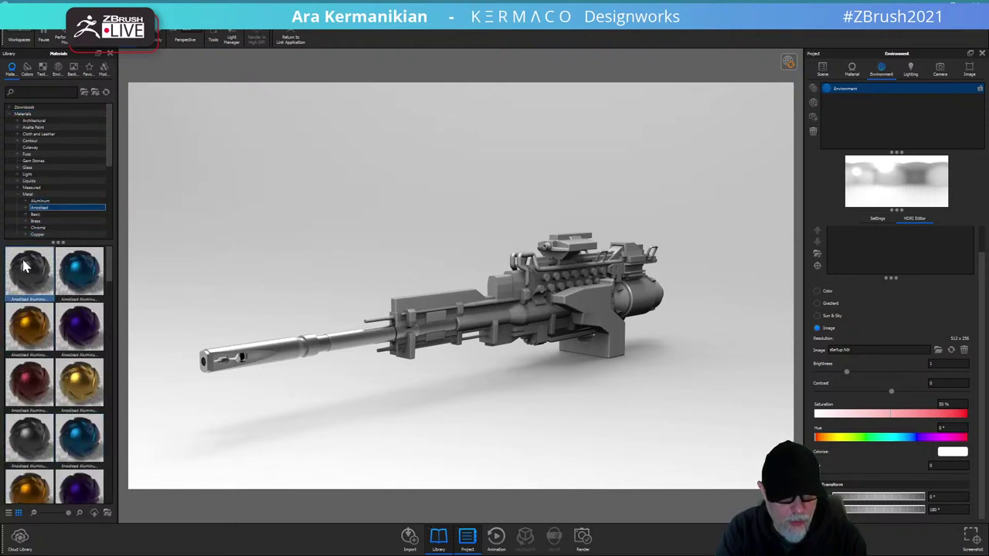
pyautogui.moveTo(29, 270); pyautogui.dragTo(451, 298)
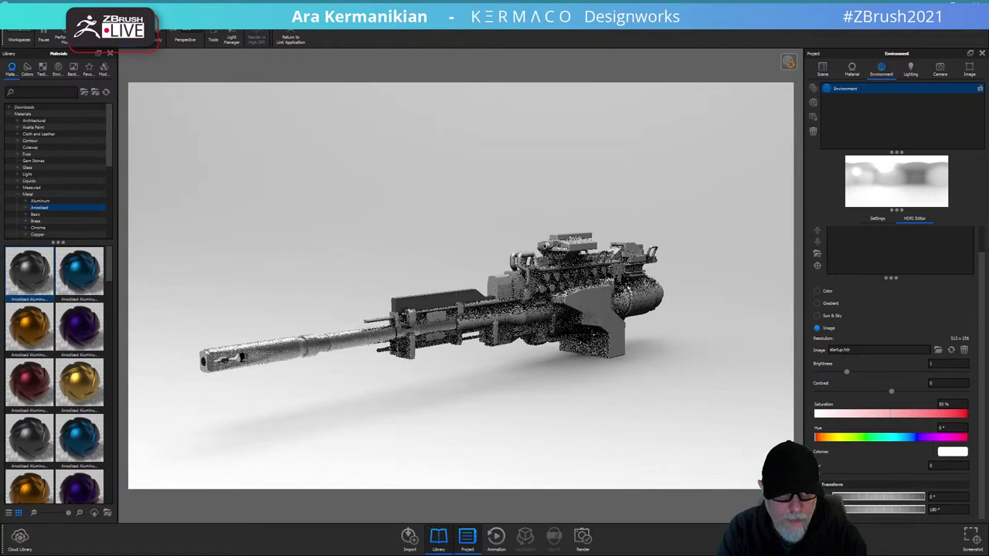
pyautogui.moveTo(41, 293); pyautogui.dragTo(533, 340)
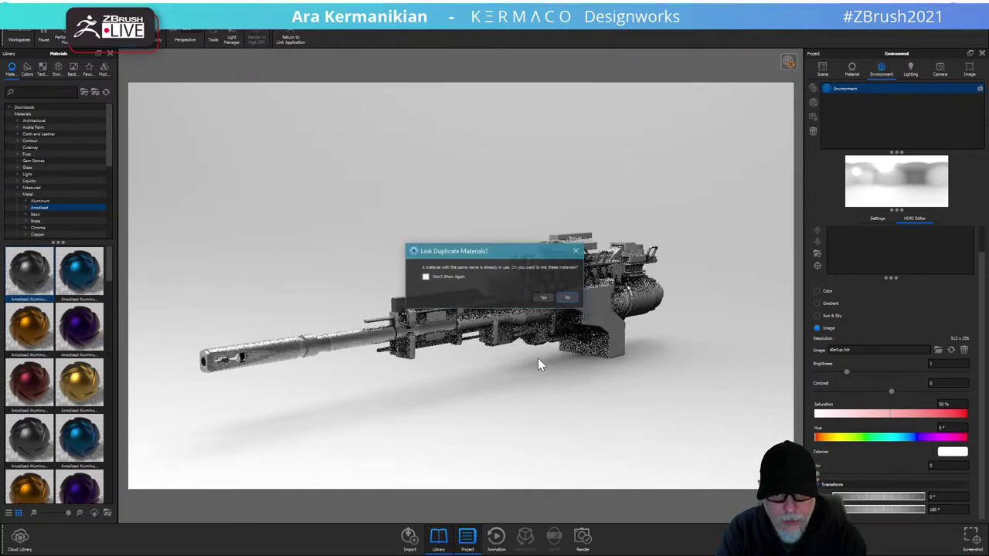
pyautogui.click(570, 301)
# Examine the materials on the muzzle close up and on the receiver from the side.
pyautogui.moveTo(523, 424); pyautogui.dragTo(548, 421)
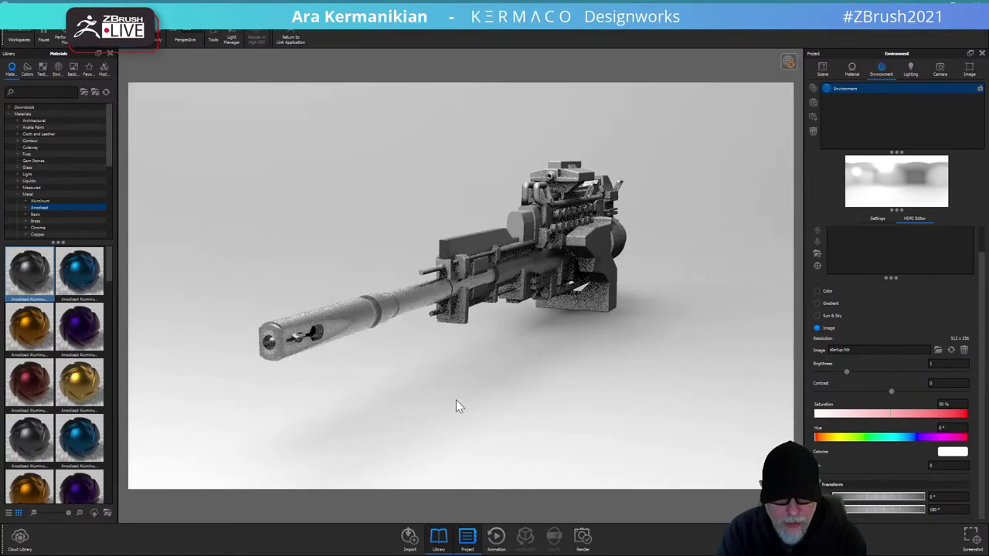
pyautogui.keyDown('alt'); pyautogui.moveTo(331, 443); pyautogui.dragTo(491, 478, button='right'); pyautogui.keyUp('alt')
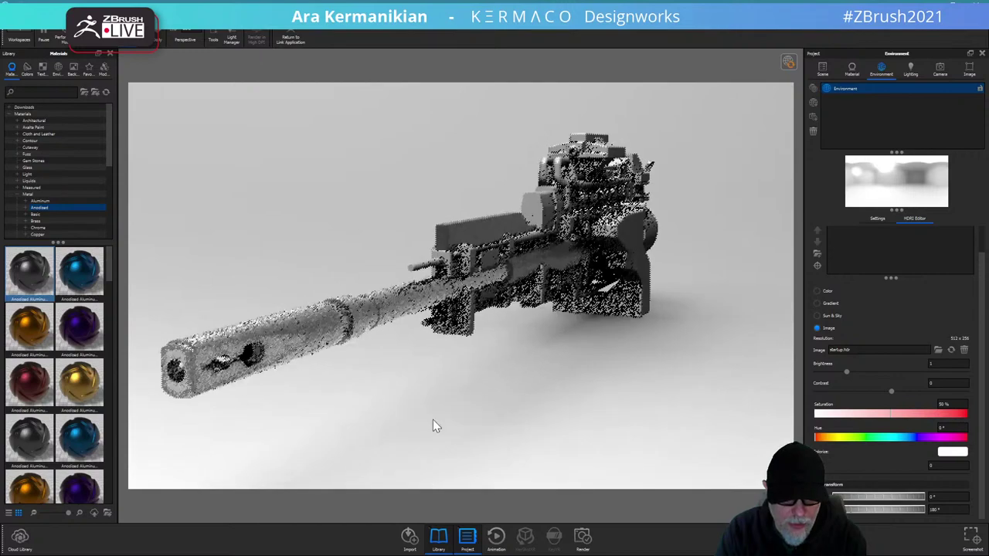
pyautogui.moveTo(425, 468); pyautogui.dragTo(447, 451, button='middle')
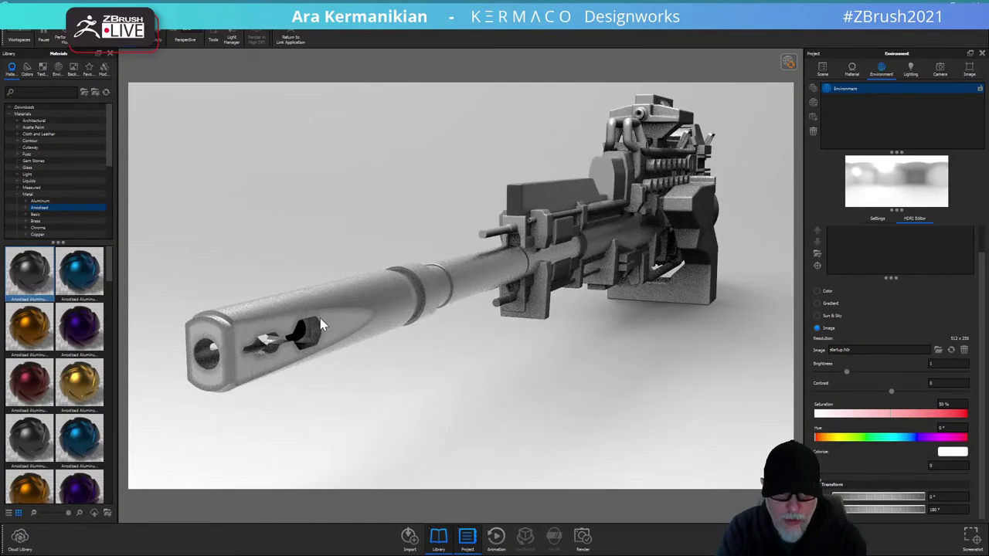
pyautogui.moveTo(626, 401); pyautogui.dragTo(498, 445)
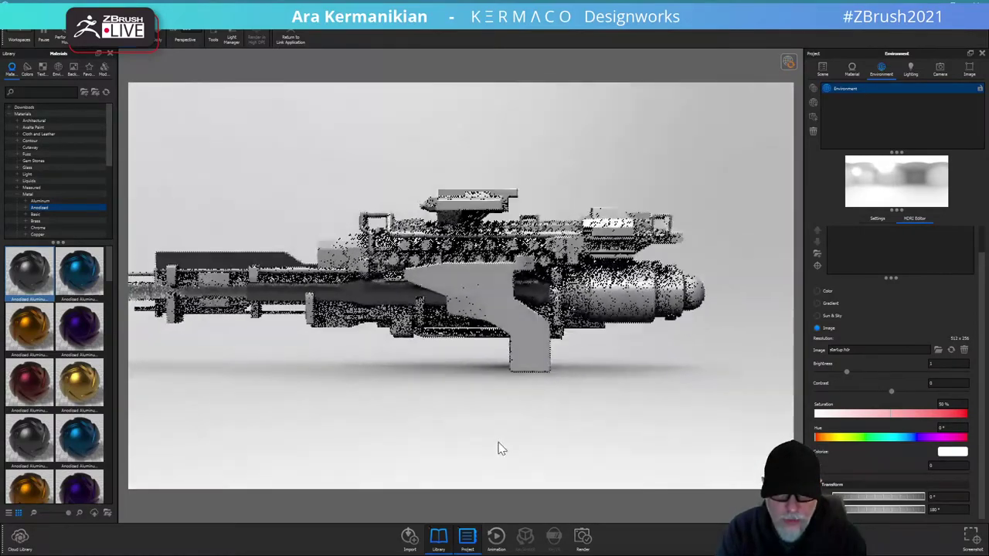
pyautogui.moveTo(498, 445); pyautogui.dragTo(426, 399, button='middle')
pyautogui.scroll(2, 462, 421)
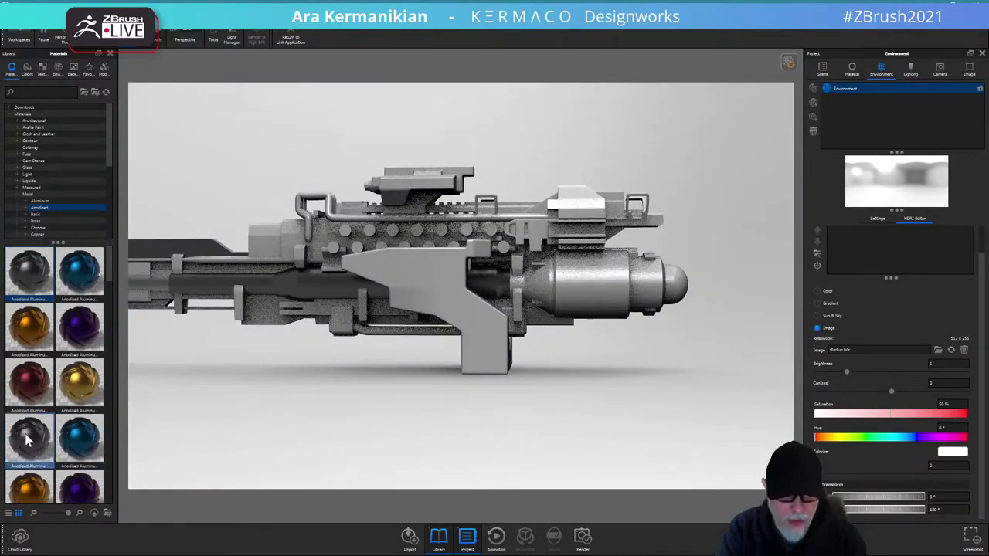
# Apply the dark grey anodised aluminum to the rear cylinder and its ring, declining to link duplicate materials.
pyautogui.moveTo(50, 274); pyautogui.dragTo(551, 381)
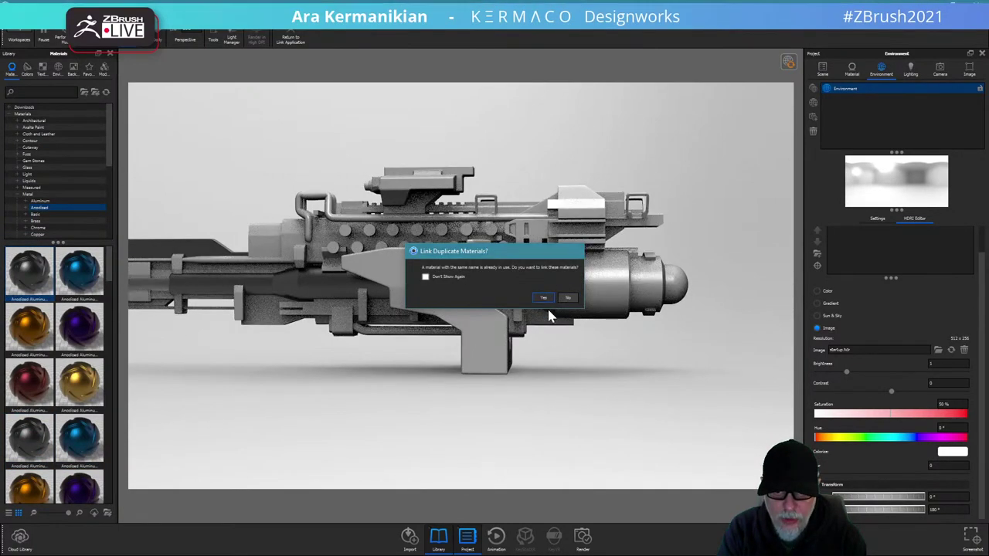
pyautogui.click(572, 298)
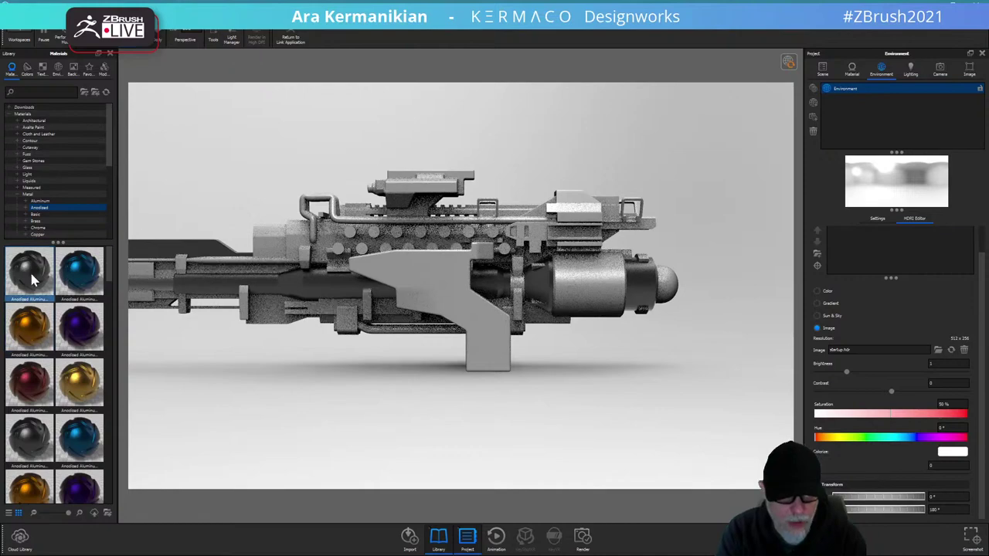
pyautogui.moveTo(35, 277); pyautogui.dragTo(584, 321)
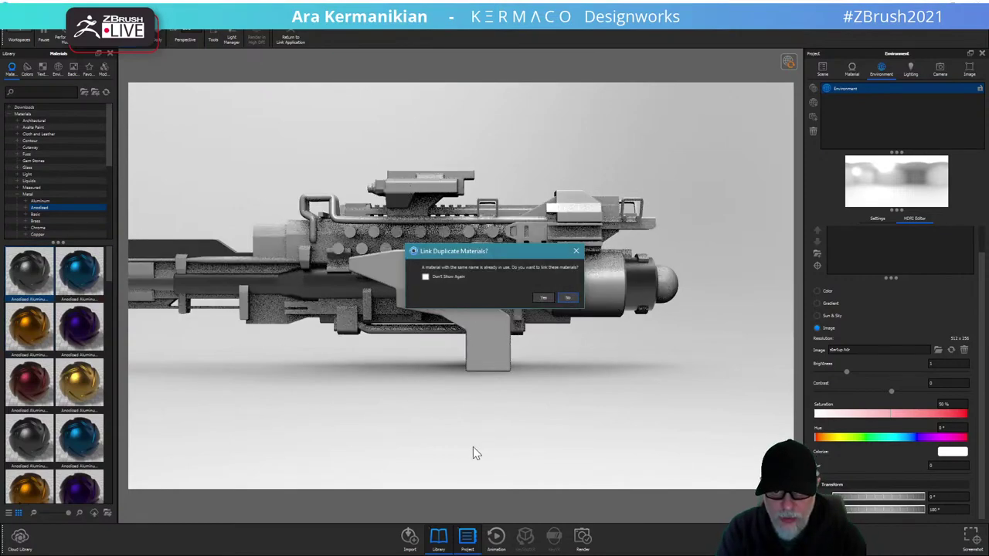
pyautogui.click(561, 298)
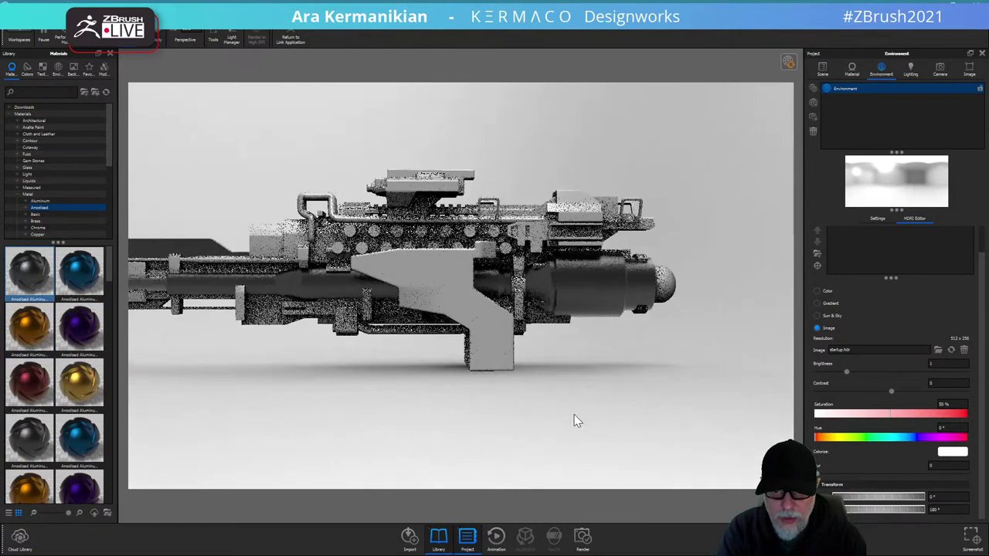
# Apply dark anodised aluminum variants from the Metal library to the curved tube rail and other small rifle parts.
pyautogui.moveTo(656, 412); pyautogui.dragTo(550, 444)
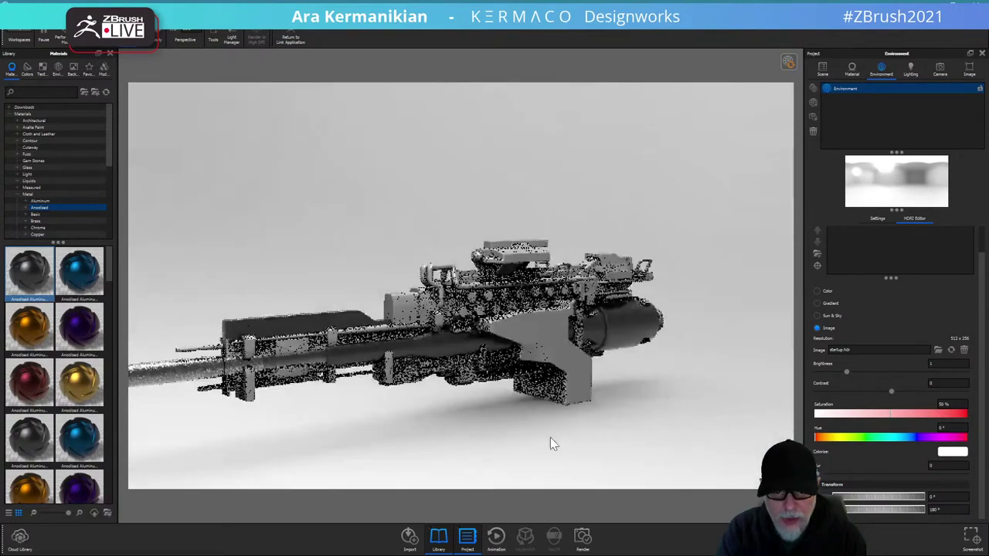
pyautogui.scroll(3, 551, 438)
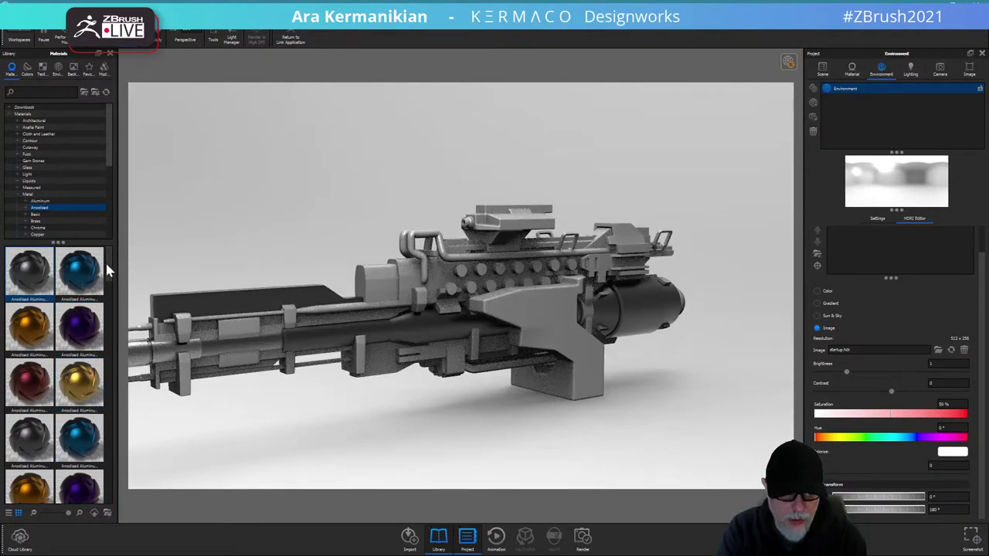
pyautogui.scroll(-3, 105, 269)
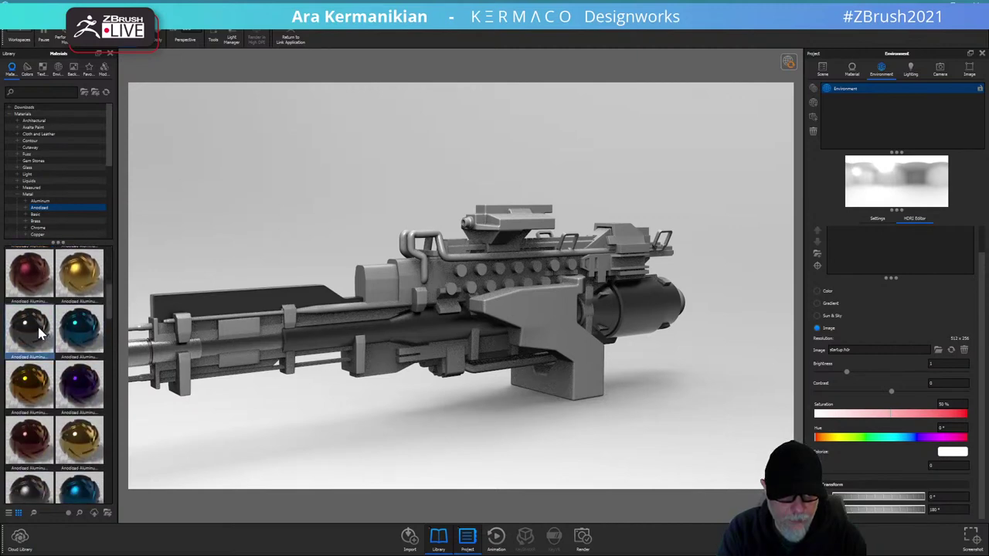
pyautogui.moveTo(39, 332); pyautogui.dragTo(375, 375)
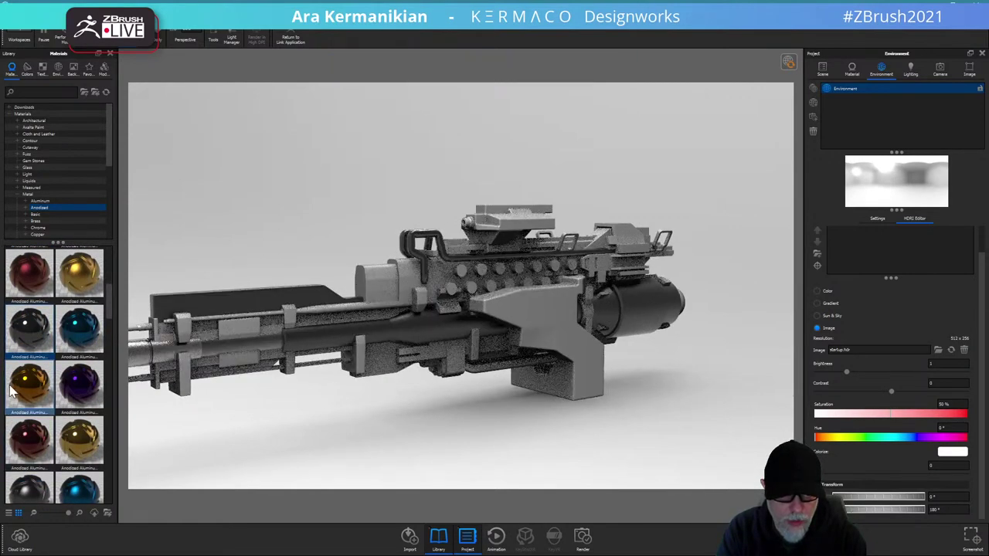
pyautogui.moveTo(27, 494); pyautogui.dragTo(298, 470)
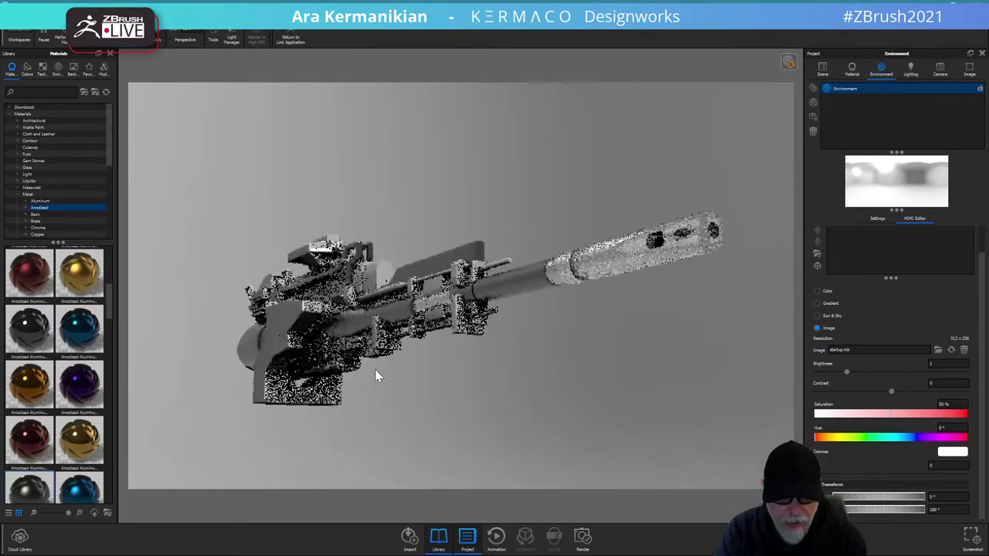
# Examine the materials across the whole rifle from both sides and from the muzzle end.
pyautogui.moveTo(375, 375); pyautogui.dragTo(506, 412)
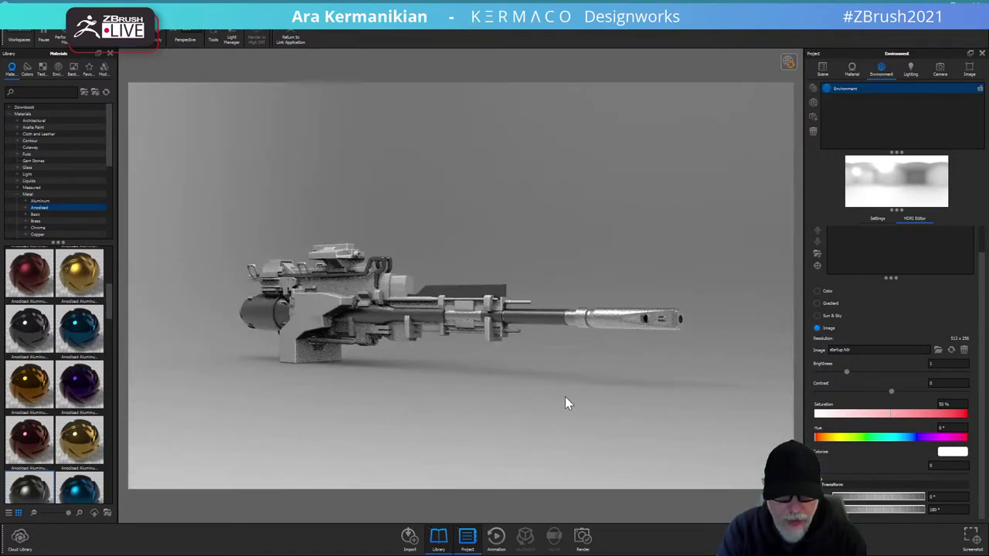
pyautogui.moveTo(564, 396); pyautogui.dragTo(714, 331)
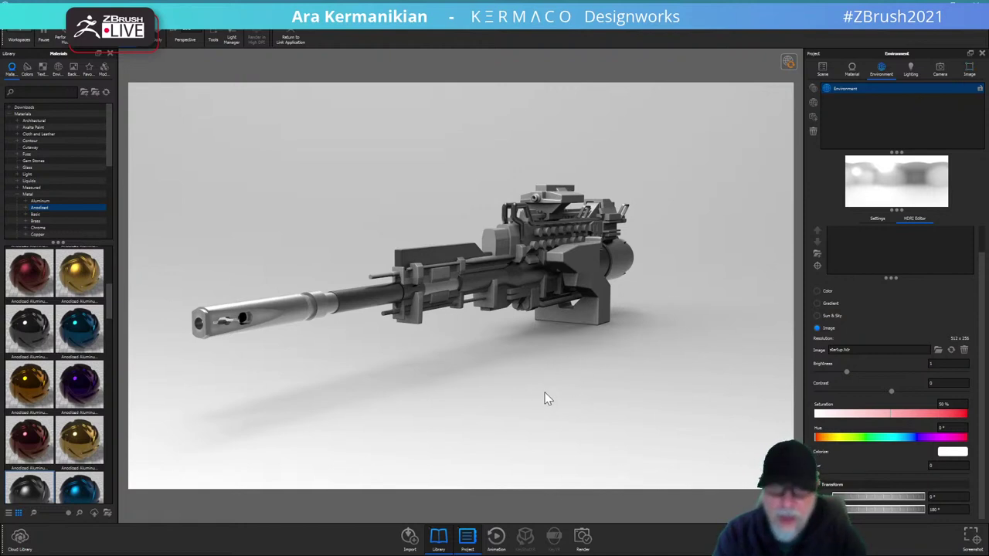
pyautogui.moveTo(545, 399); pyautogui.dragTo(633, 381)
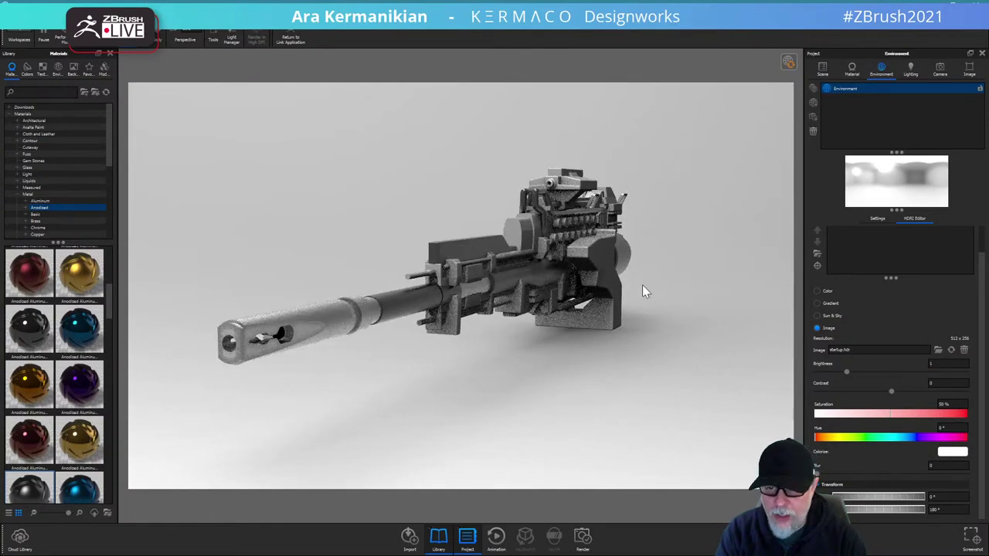
pyautogui.moveTo(728, 331)
pyautogui.mouseDown()
pyautogui.moveTo(669, 334)
pyautogui.moveTo(702, 310)
pyautogui.moveTo(744, 329)
pyautogui.mouseUp()
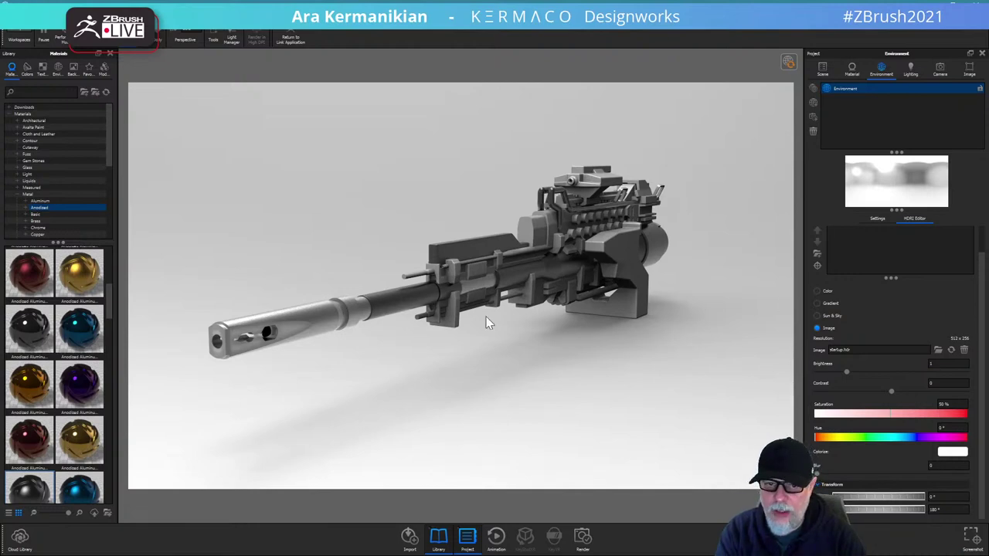
pyautogui.moveTo(553, 413); pyautogui.dragTo(615, 406)
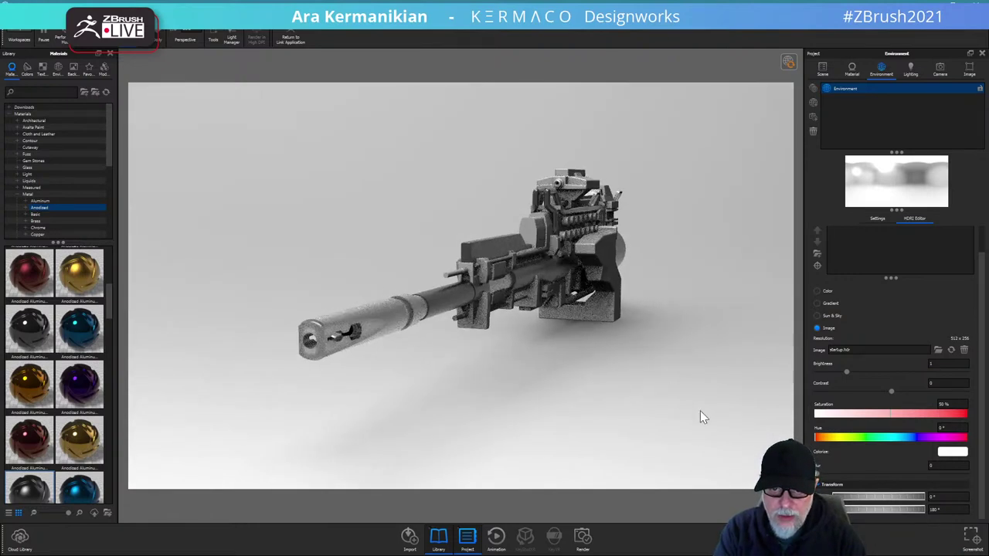
pyautogui.moveTo(700, 410); pyautogui.dragTo(696, 356)
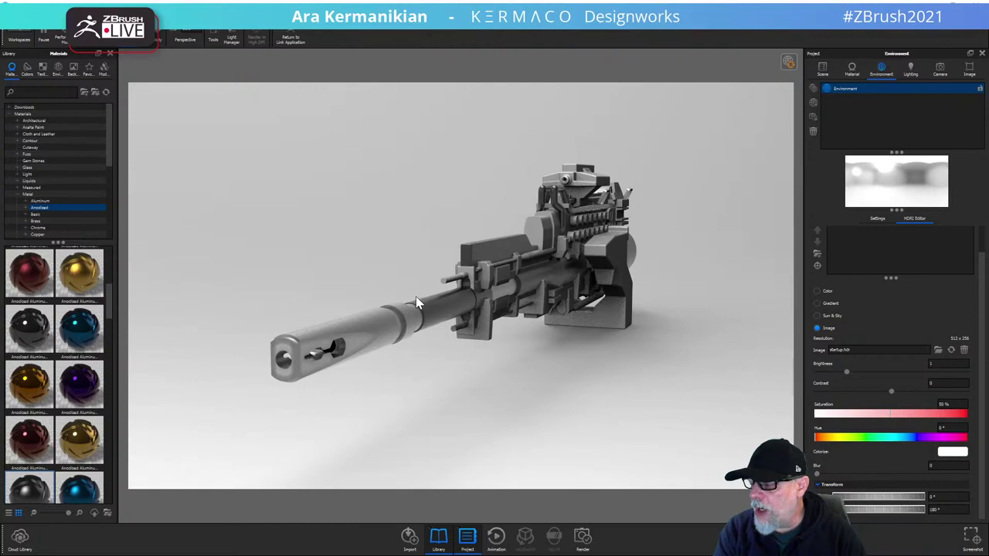
# Switch to the web browser and go back from the Season 3 Episode 4 broadcast post to the presenter's profile page.
pyautogui.hotkey('alt', 'Tab')
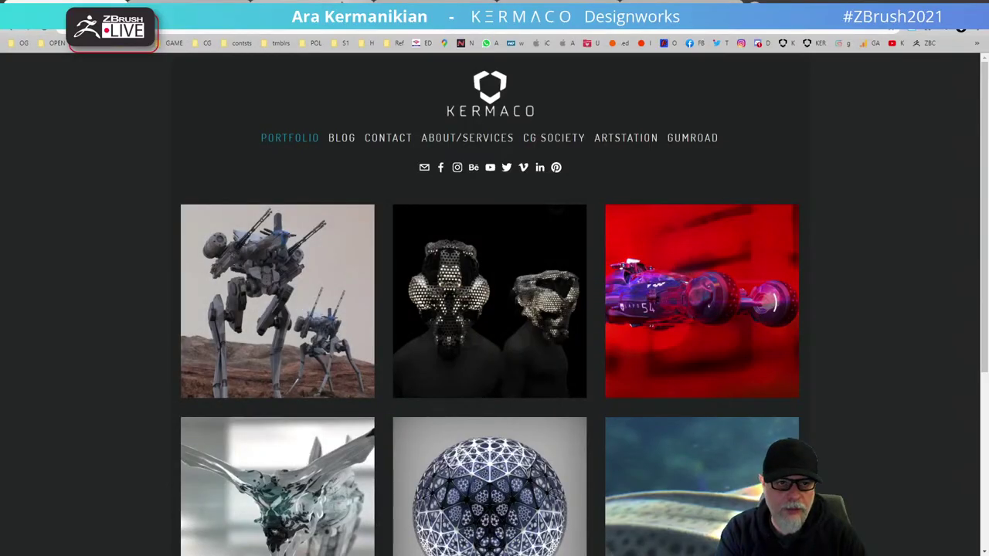
pyautogui.click(560, 1)
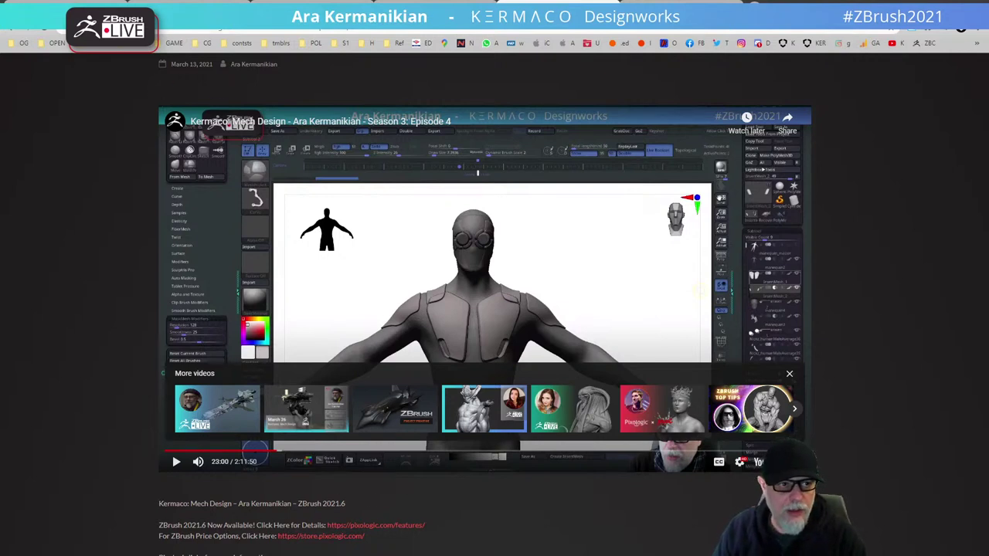
pyautogui.click(15, 32)
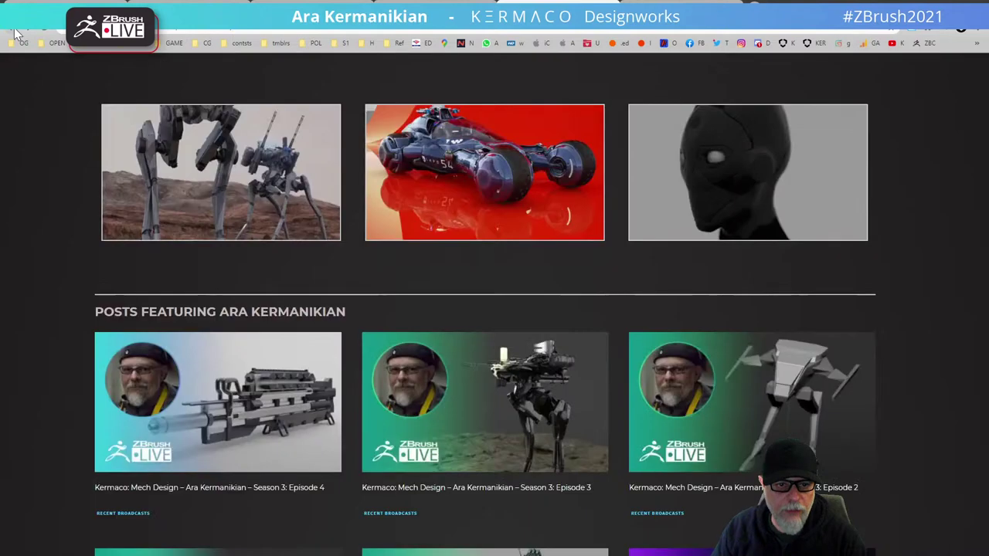
pyautogui.scroll(10, 231, 162)
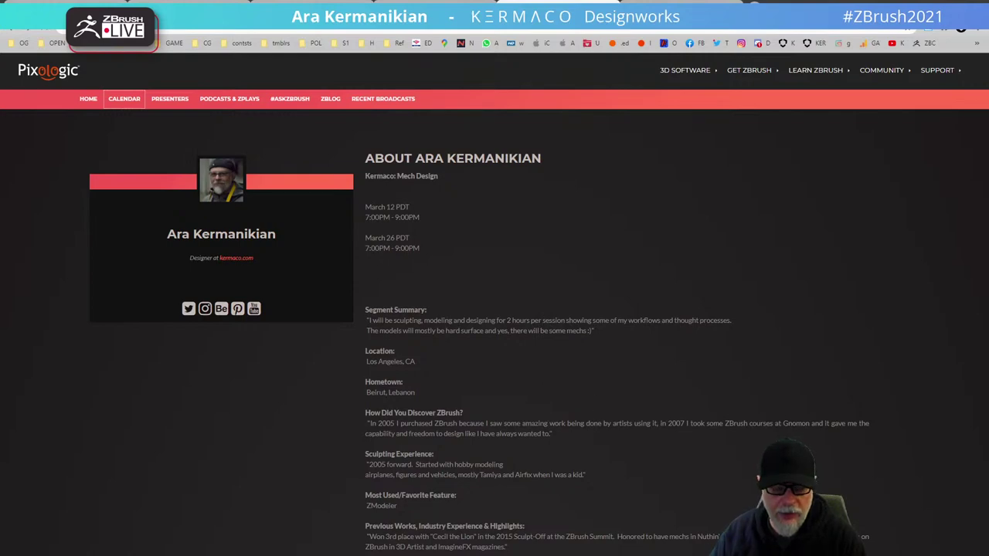
# Open the ZBrushLIVE calendar, look through the March 2021 agenda, and return to KeyShot.
pyautogui.click(124, 98)
pyautogui.scroll(-4, 340, 318)
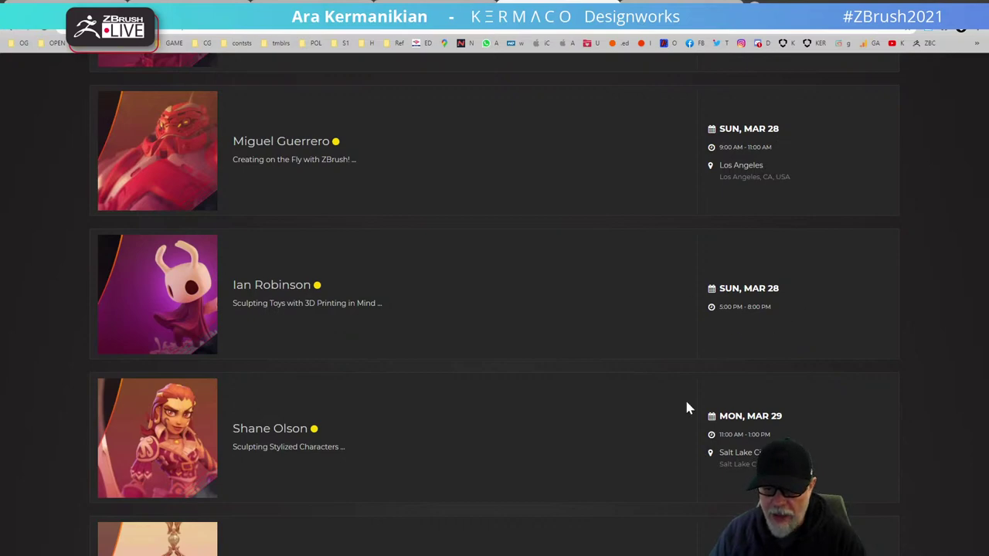
pyautogui.scroll(-7, 417, 425)
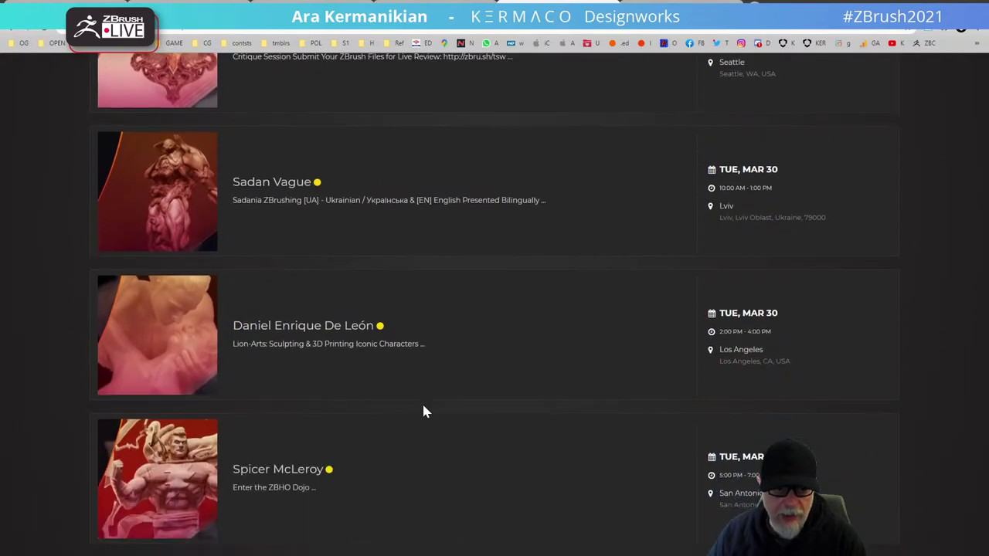
pyautogui.scroll(-5, 423, 412)
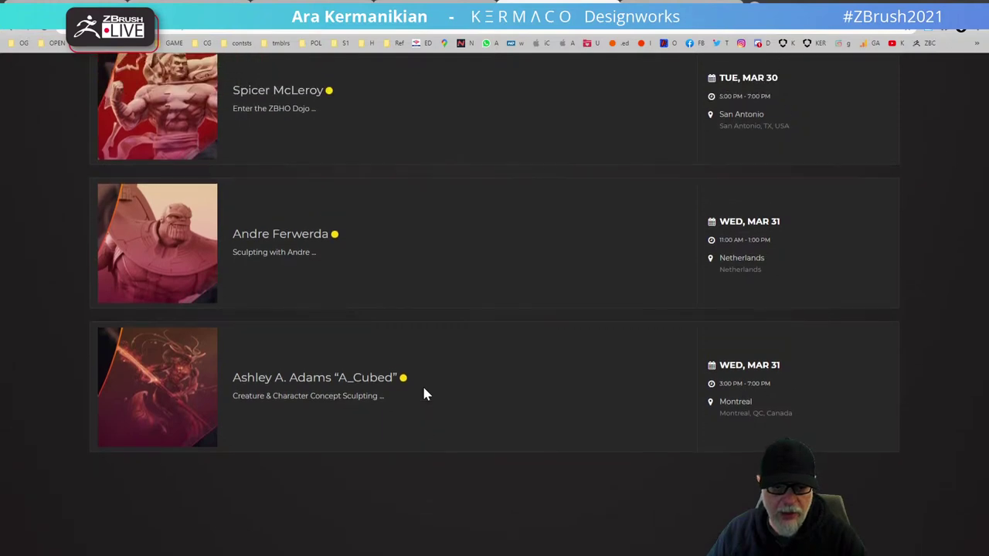
pyautogui.press('Home')
pyautogui.moveTo(883, 69)
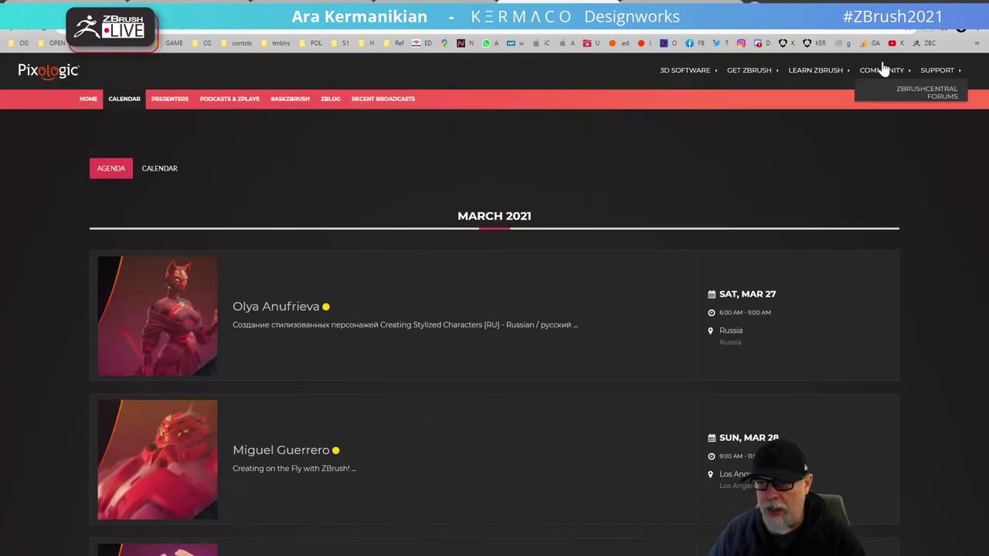
pyautogui.click(933, 7)
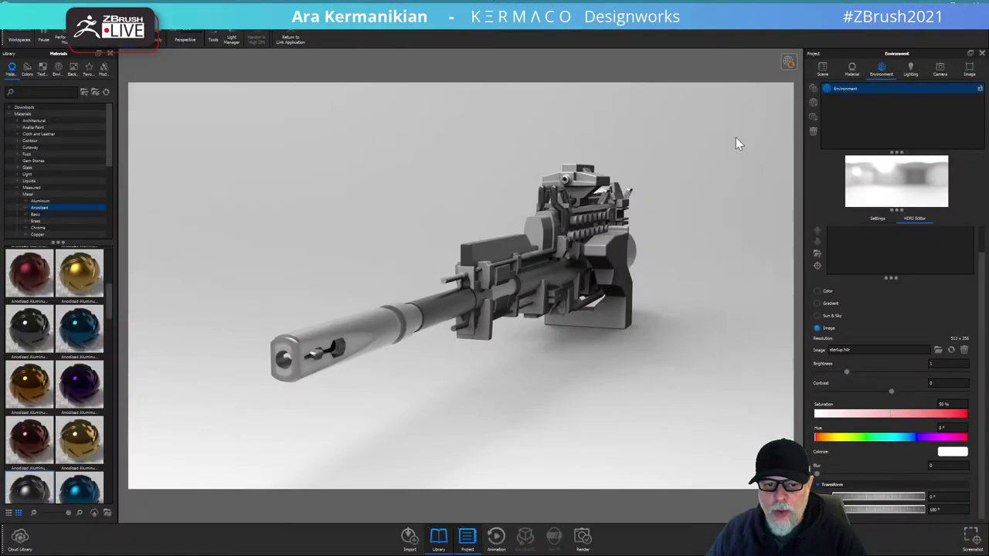